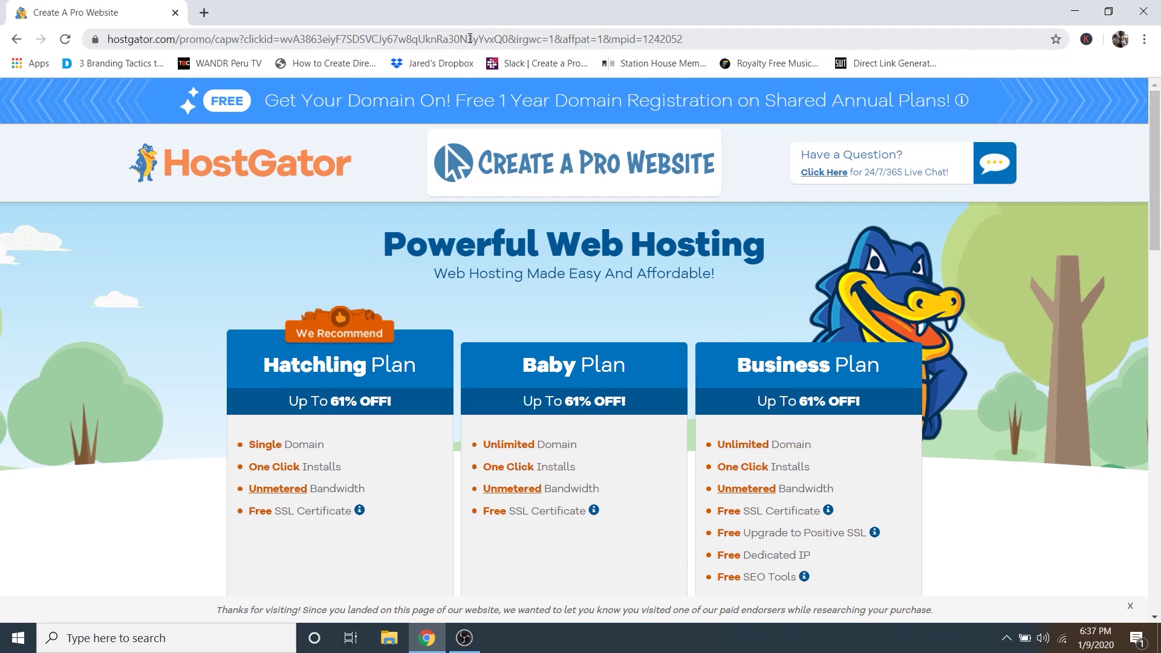
Compare Hatchling's single-domain and Baby's unlimited-domain features, then buy the Hatchling plan.
scroll(540, 162, "down", 3)
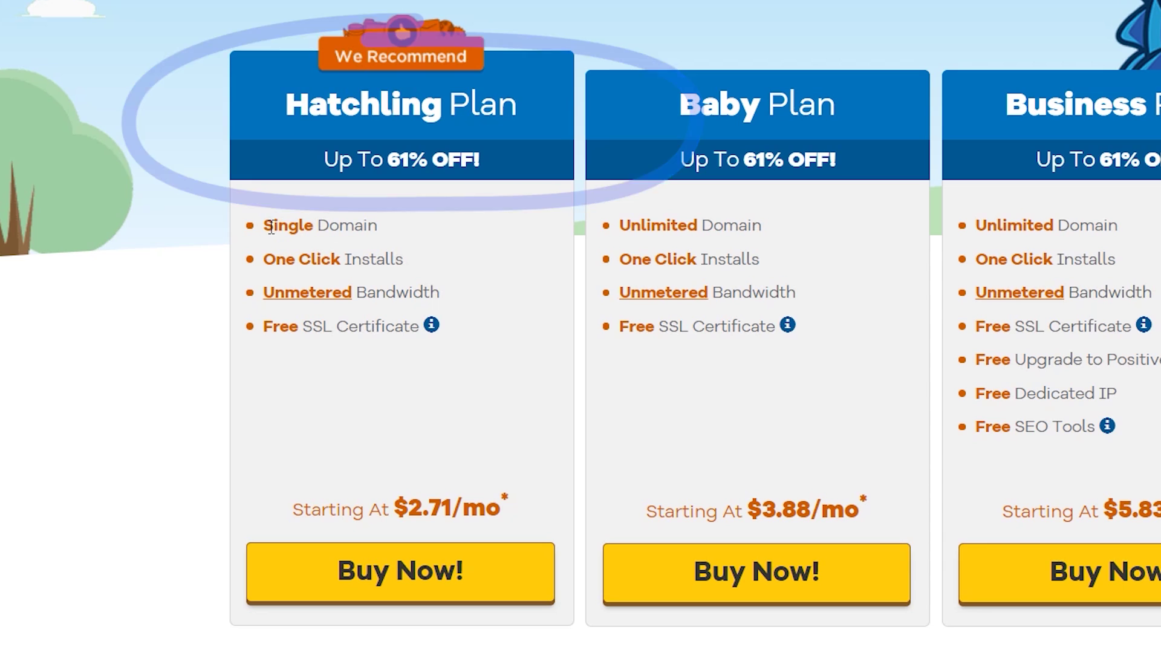
left_click_drag(263, 225, 366, 225)
left_click(368, 225)
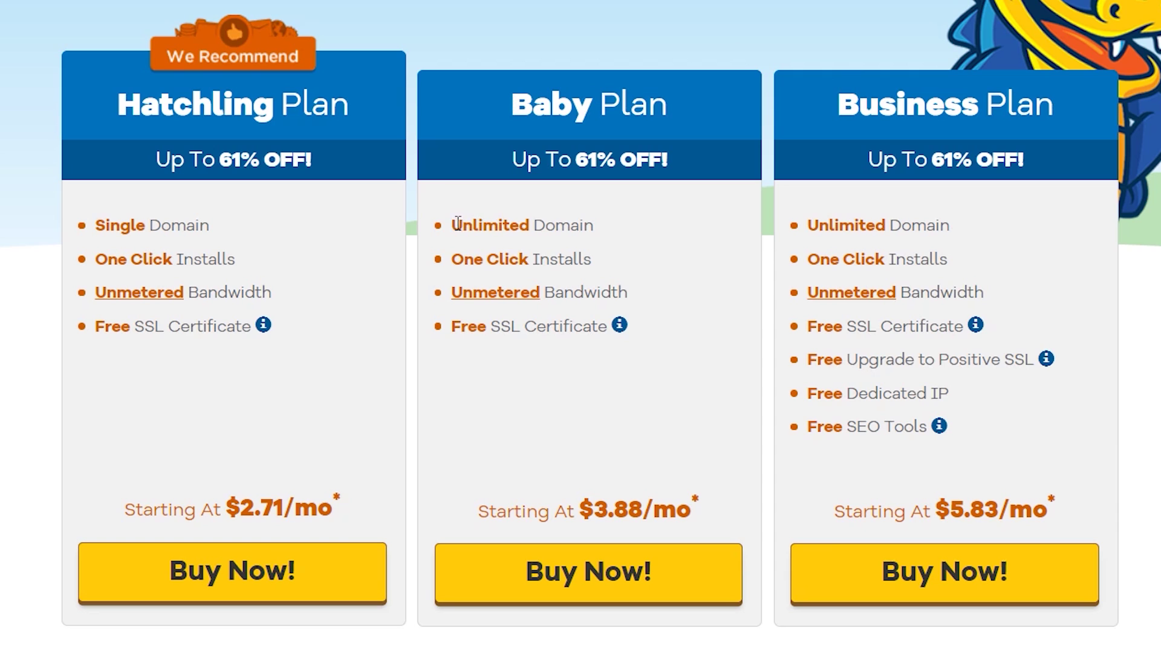
left_click_drag(457, 222, 605, 233)
left_click(610, 232)
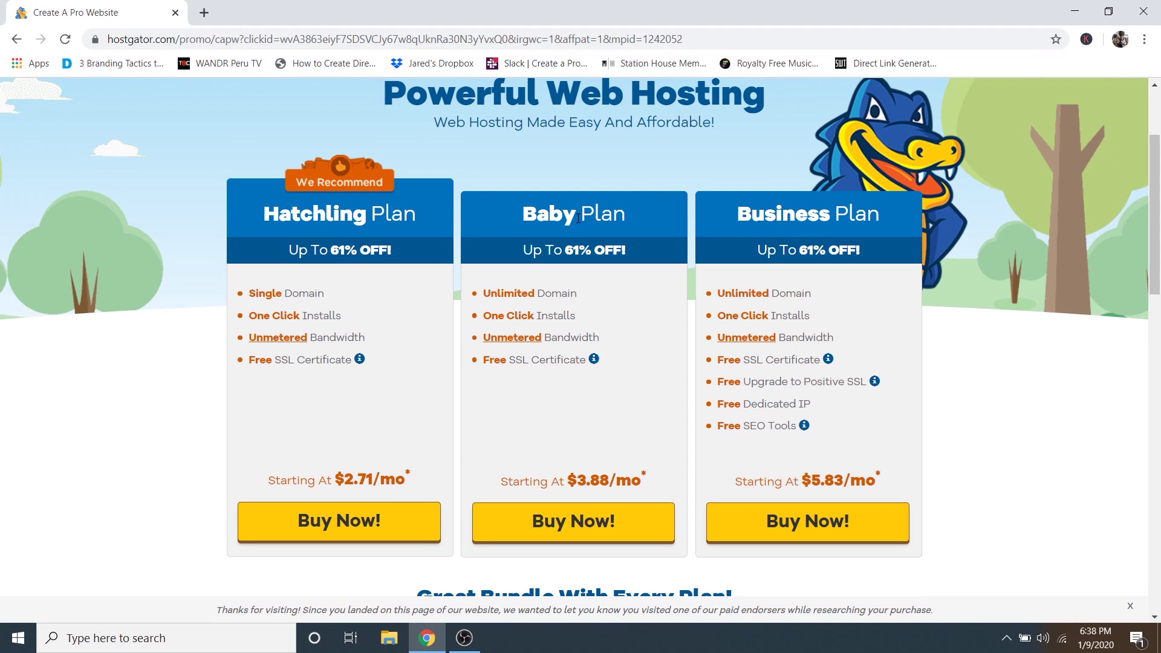
left_click(345, 534)
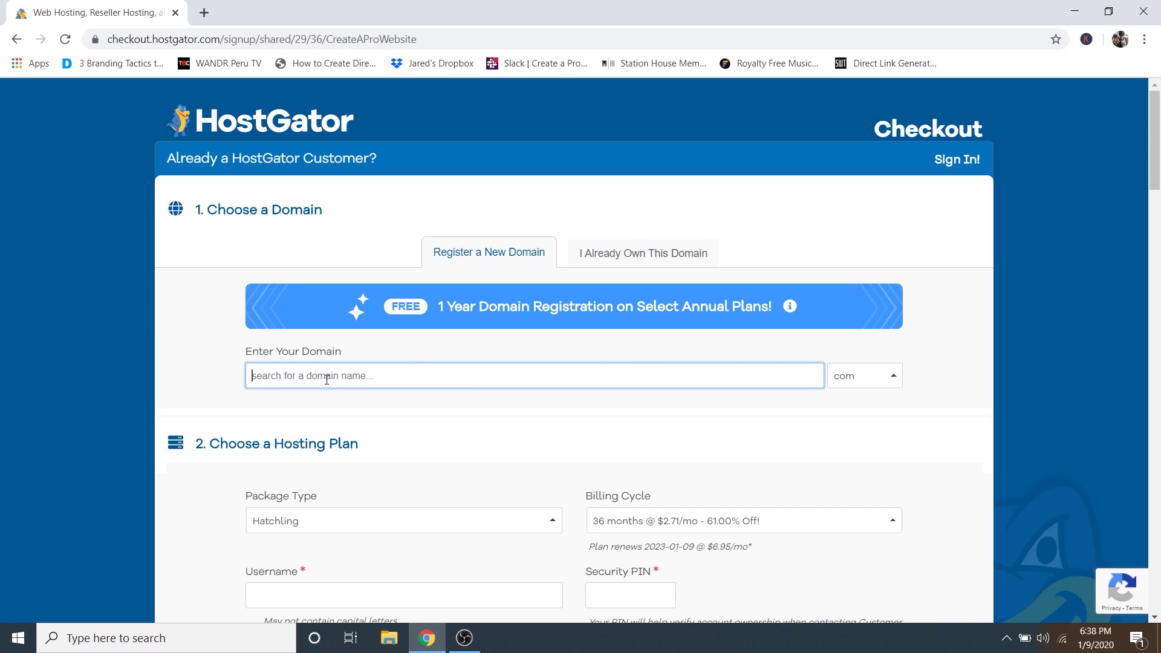
Search for myprofessionaldomain.com and review its availability results and Domain Privacy option.
type("myprofessionaldomain.com")
key("Return")
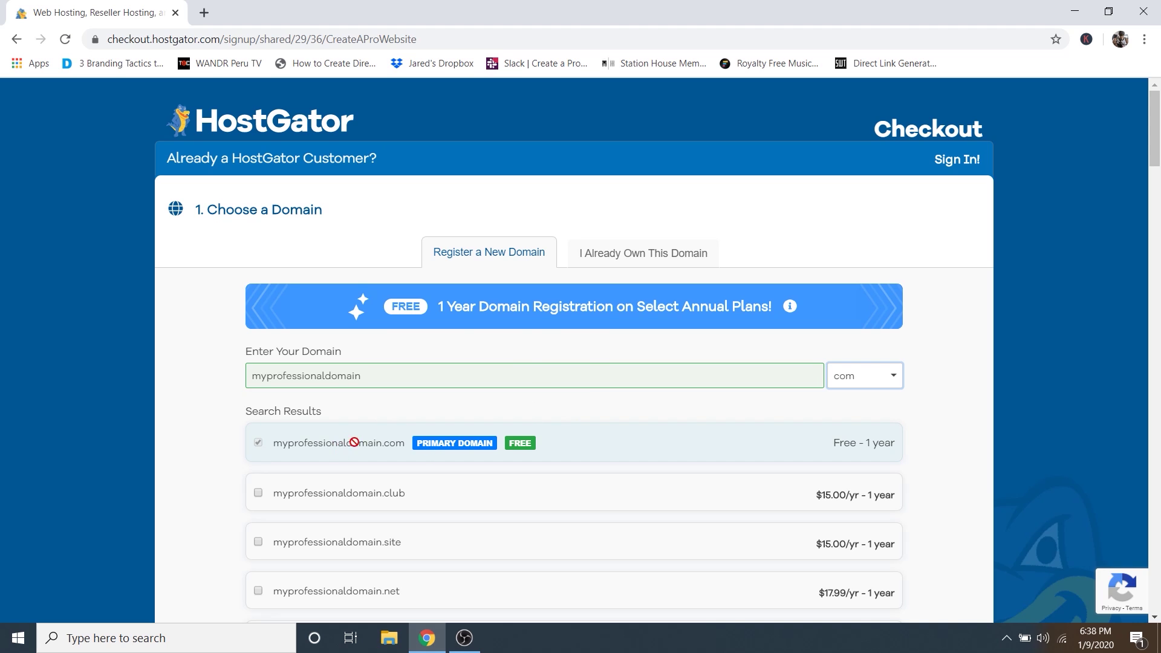
scroll(398, 408, "down", 1)
scroll(398, 409, "down", 5)
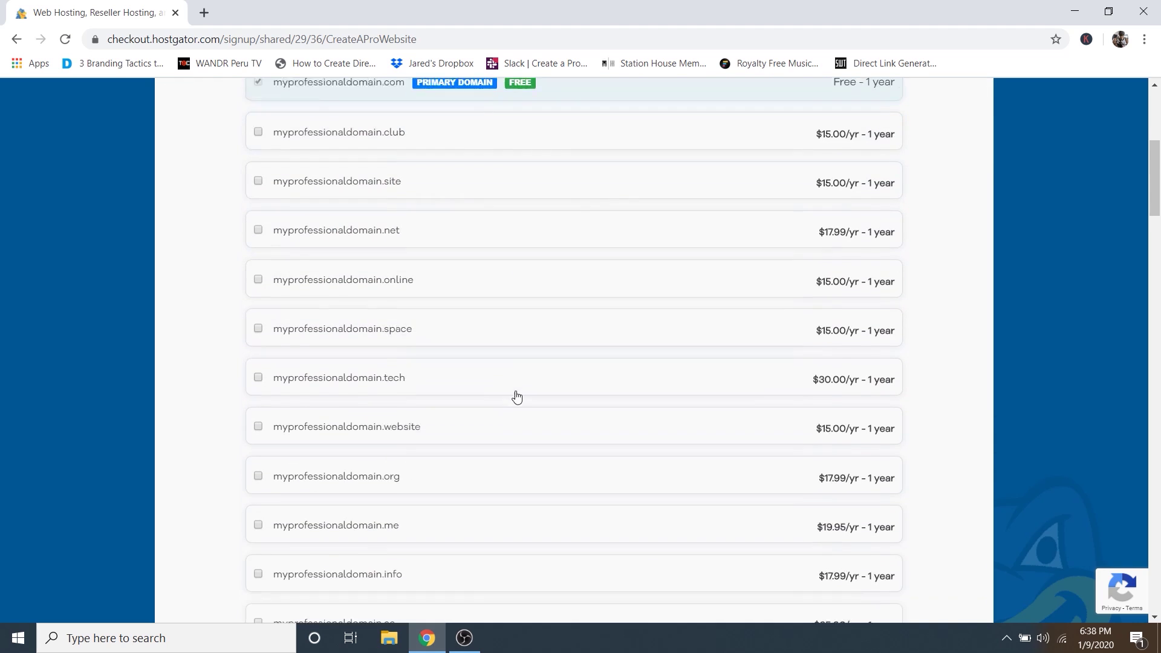
scroll(524, 375, "up", 1)
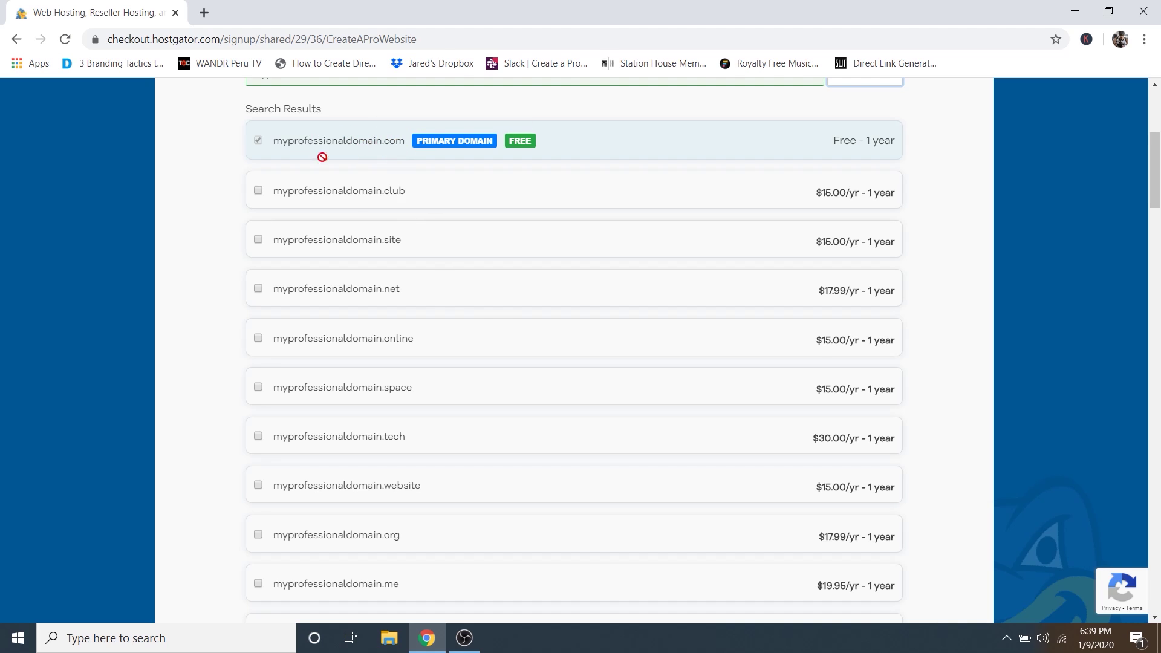
scroll(351, 202, "up", 1)
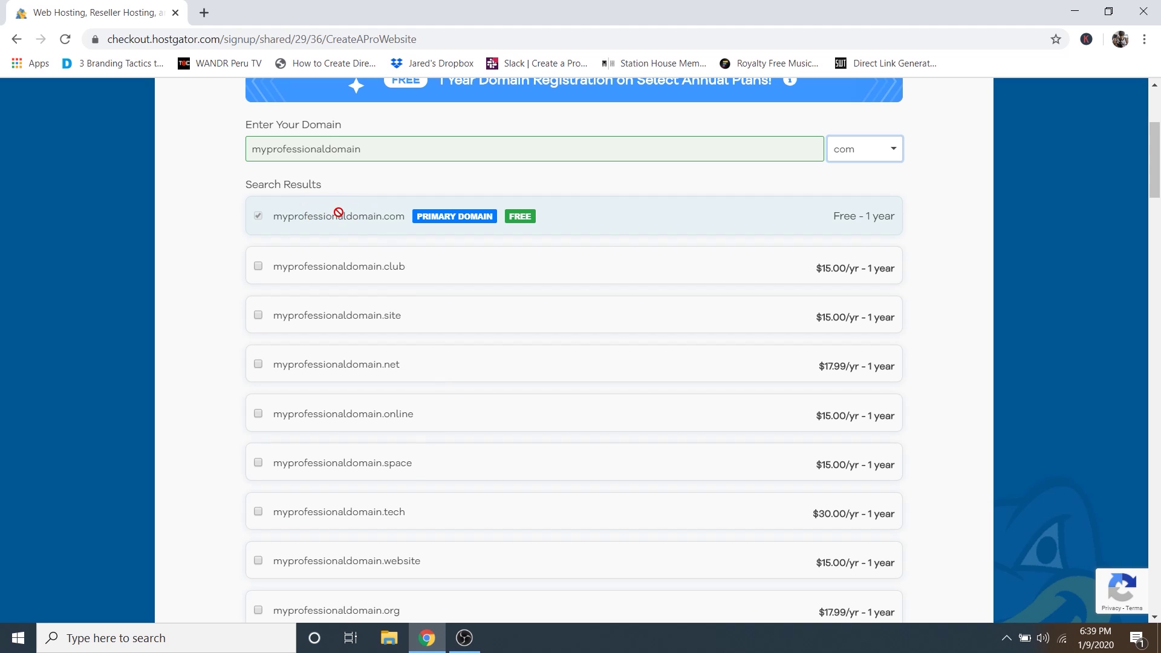
scroll(339, 213, "down", 10)
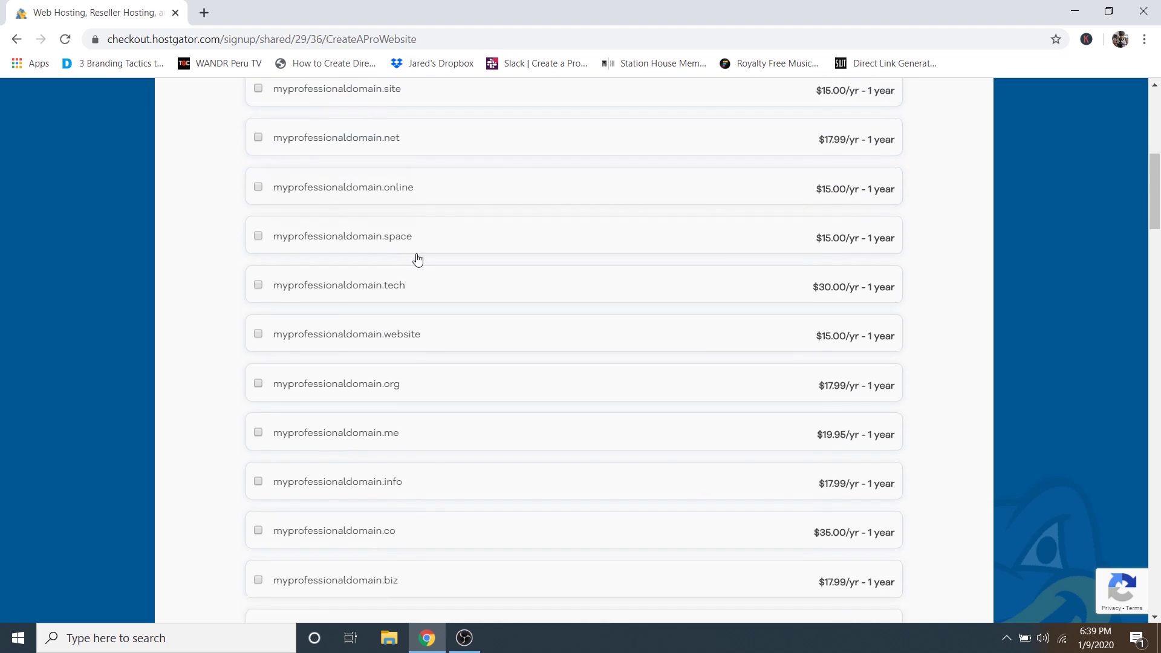
scroll(448, 273, "down", 1)
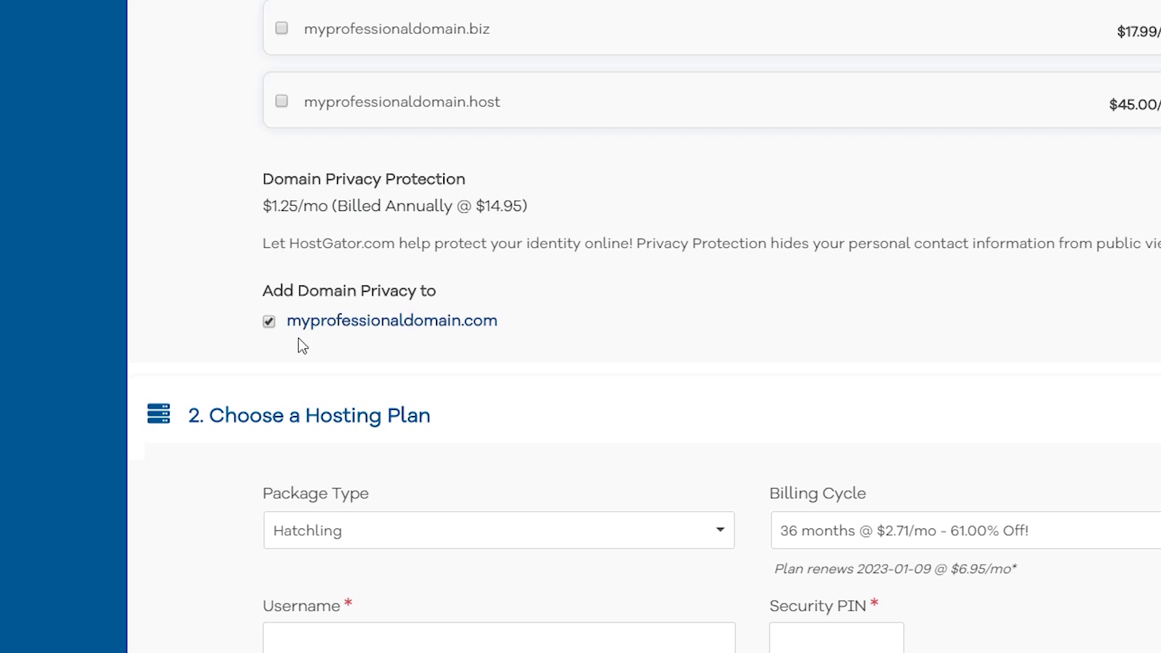
Keep Hatchling as the package type.
scroll(654, 299, "down", 4)
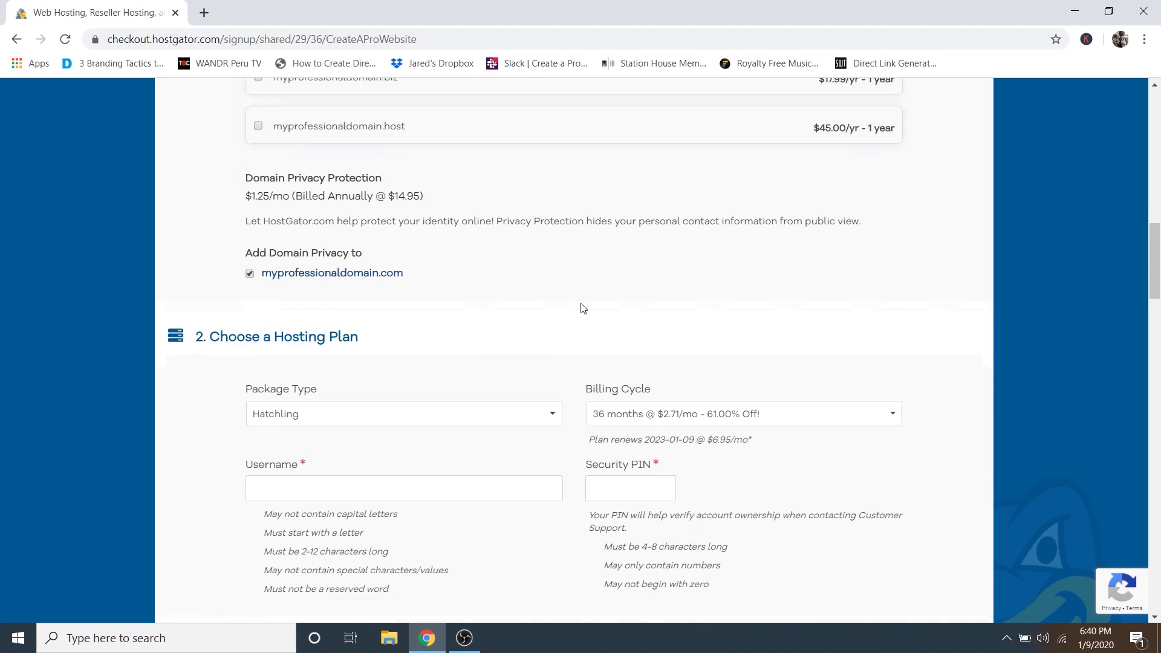
scroll(508, 427, "down", 1)
scroll(505, 422, "up", 1)
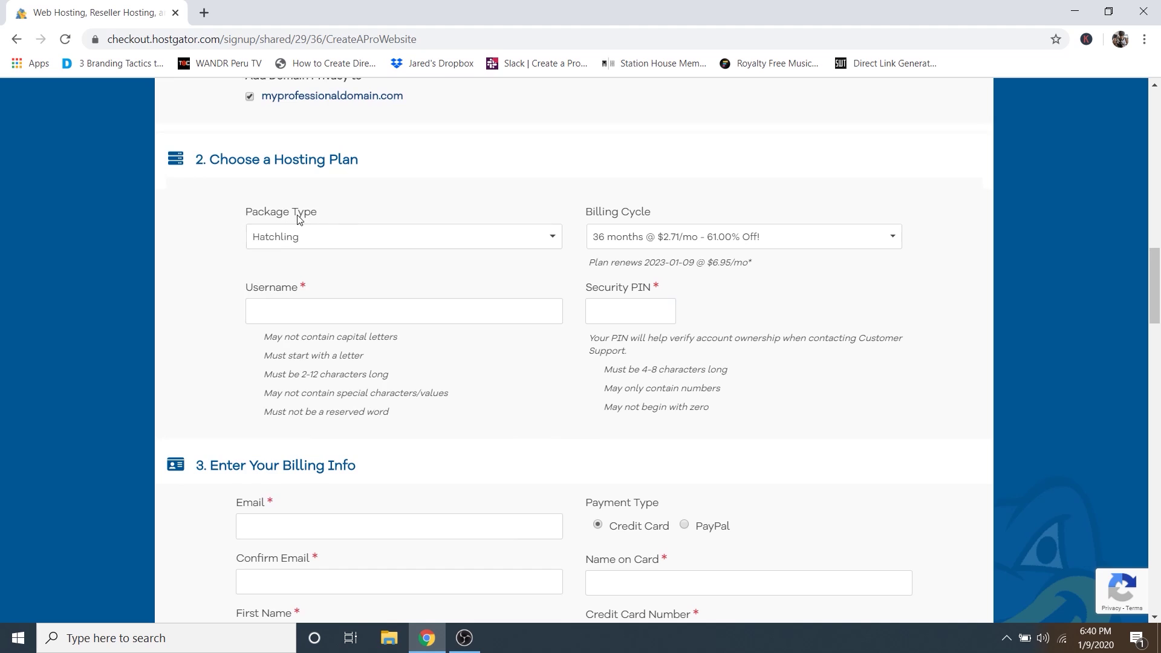
left_click(294, 243)
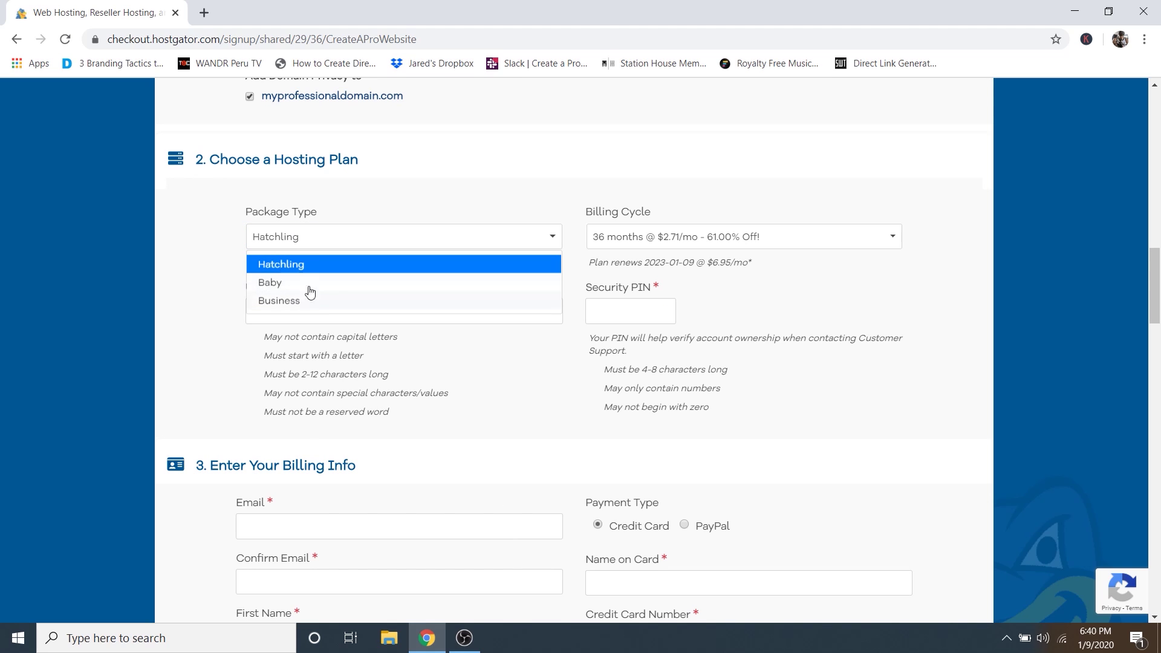
left_click(566, 206)
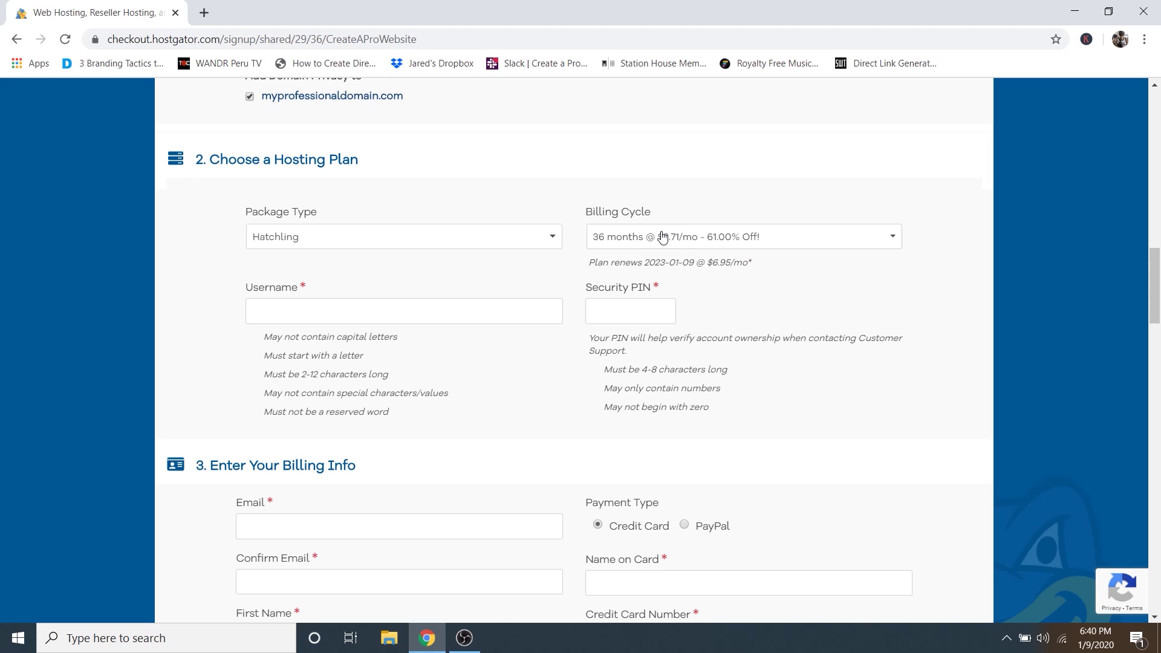
Change the billing cycle from 12 months to 1 month at $7.66/mo.
left_click(663, 237)
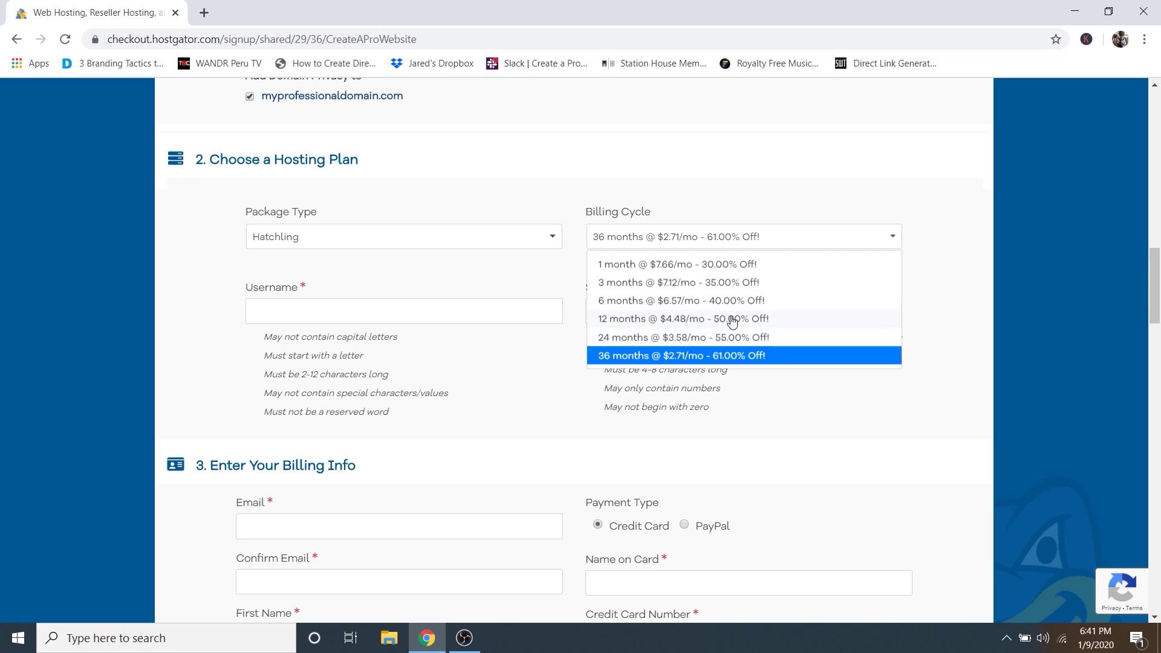
left_click(696, 321)
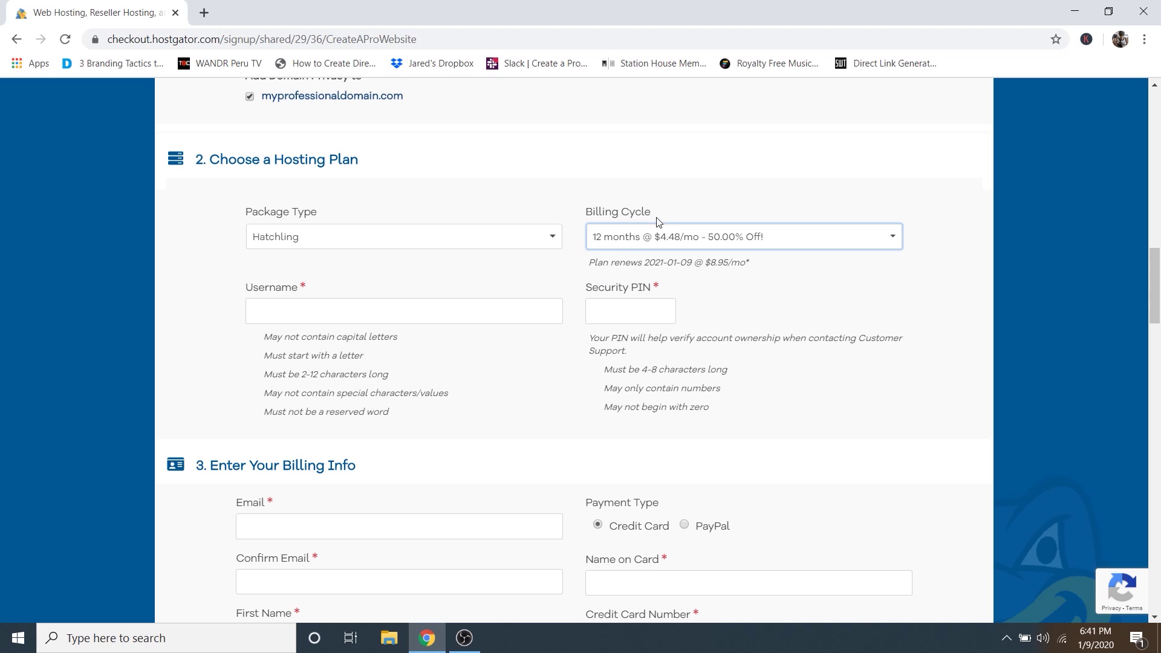
left_click(631, 243)
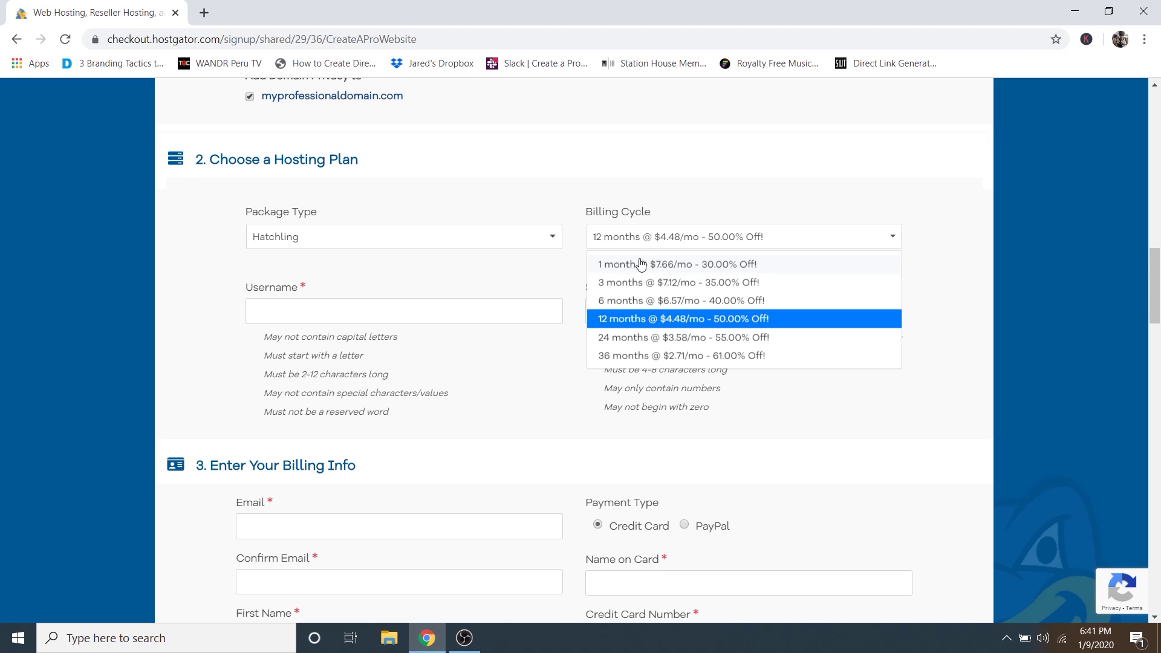
left_click(640, 266)
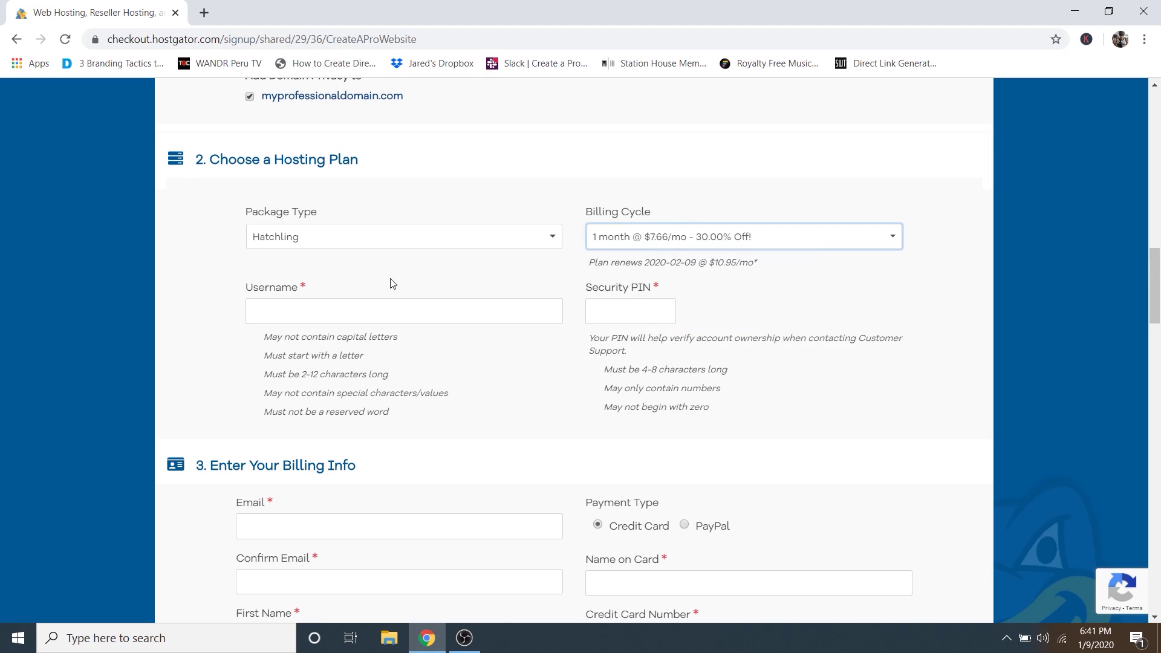
Enter the account username and a security PIN, then move down to the billing info.
left_click(295, 312)
type("dalemcmanus")
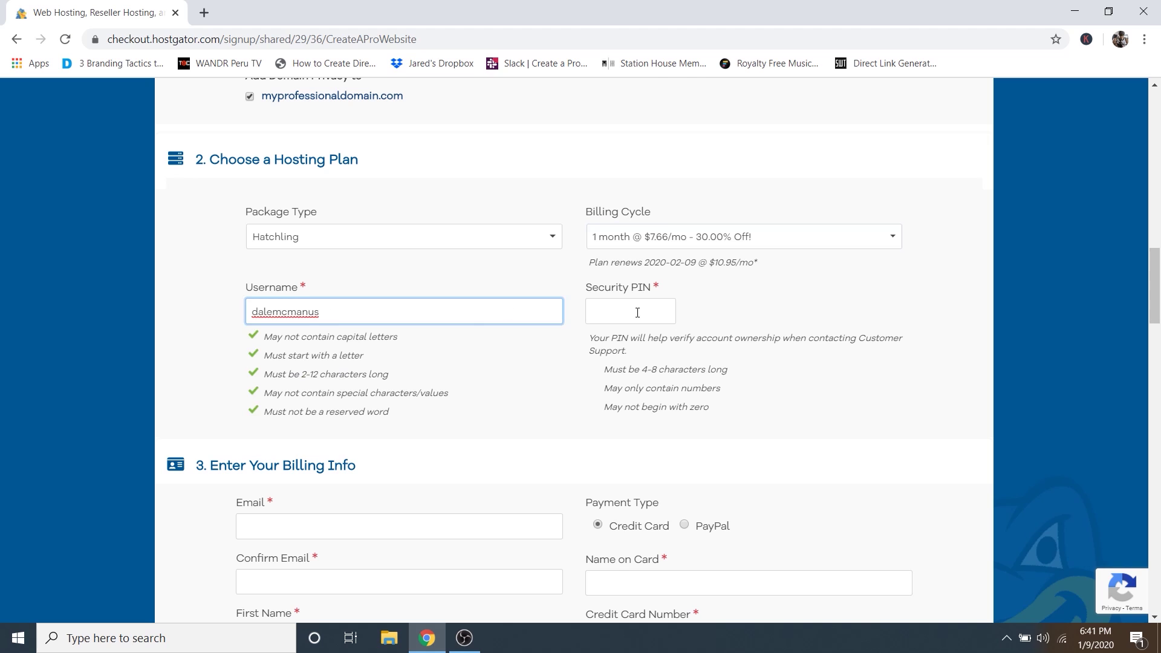
left_click(638, 313)
type("****")
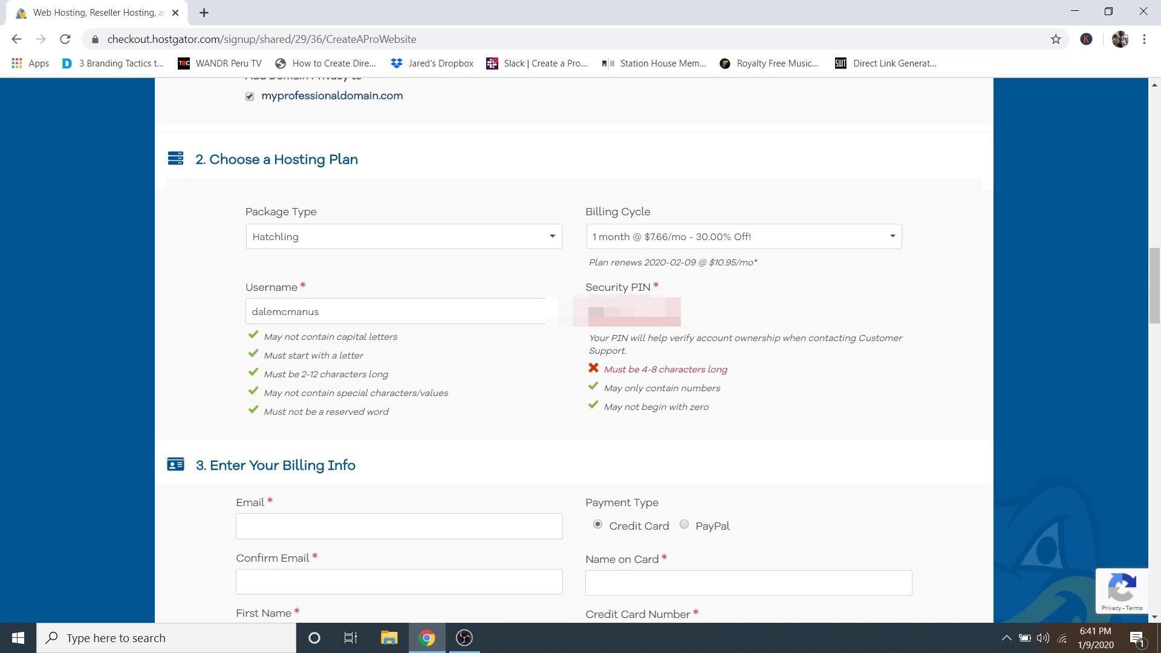
scroll(596, 355, "down", 6)
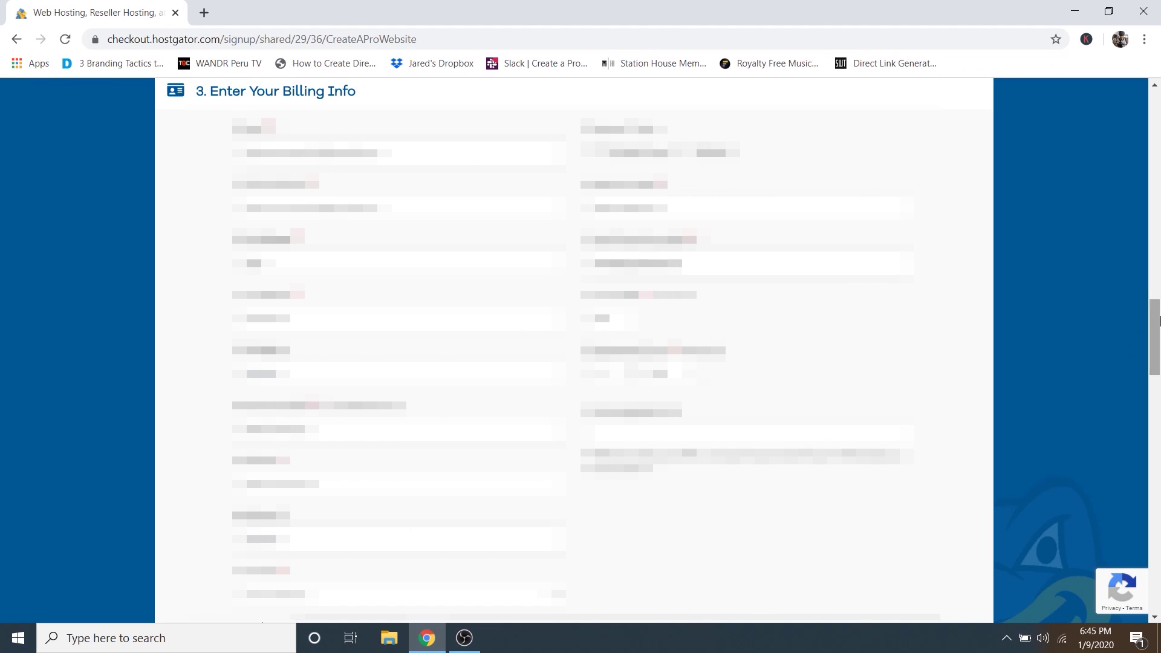
scroll(1156, 397, "down", 9)
scroll(1157, 398, "down", 3)
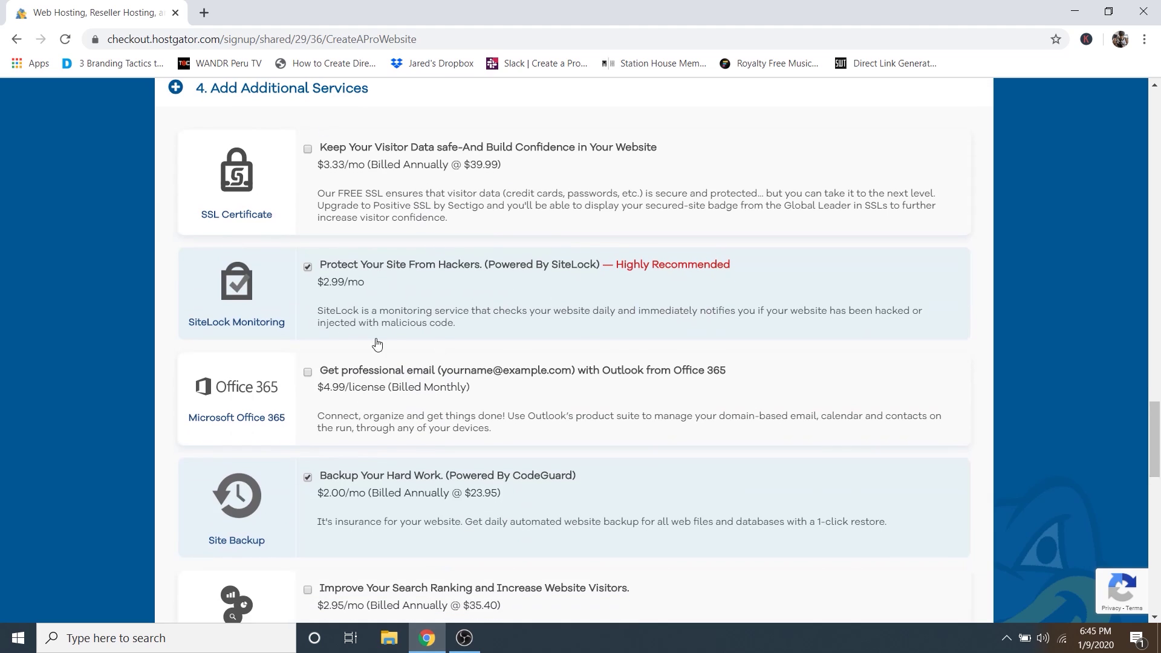
Opt out of the SiteLock monitoring and CodeGuard site backup add-ons.
left_click(308, 268)
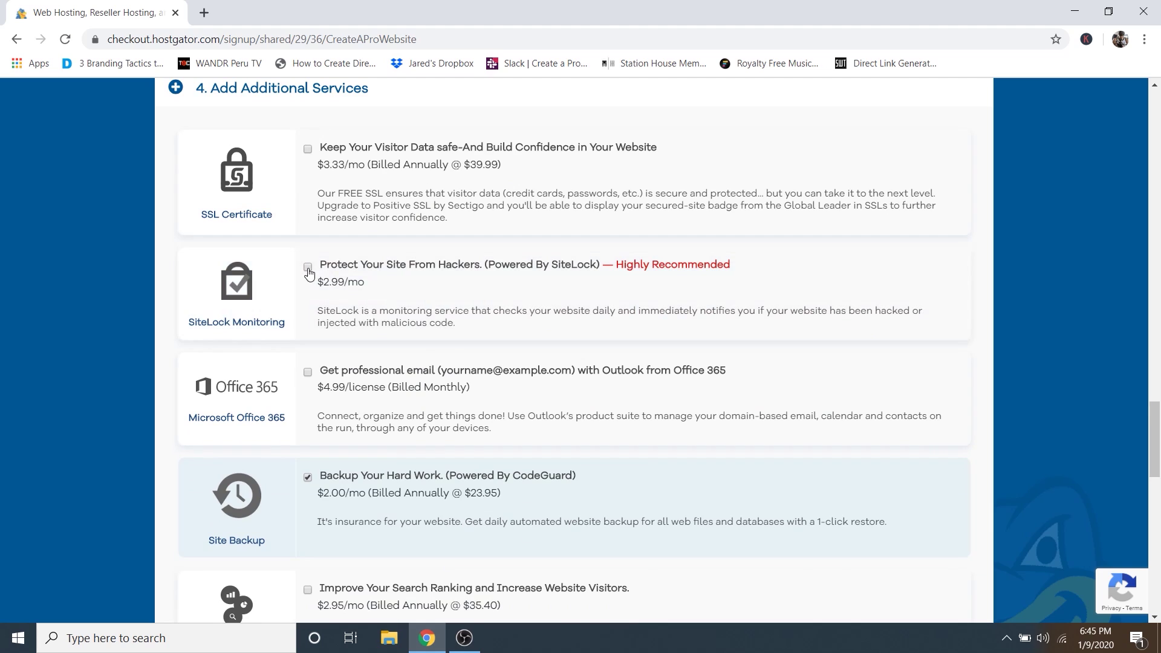
left_click(308, 479)
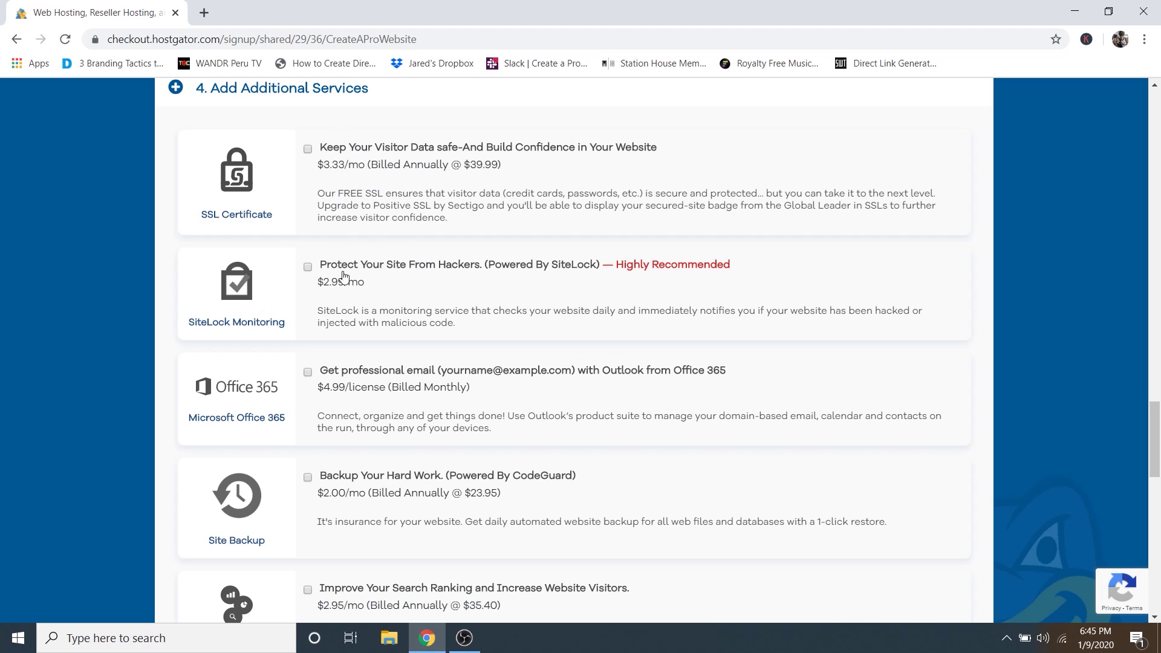
scroll(343, 277, "down", 3)
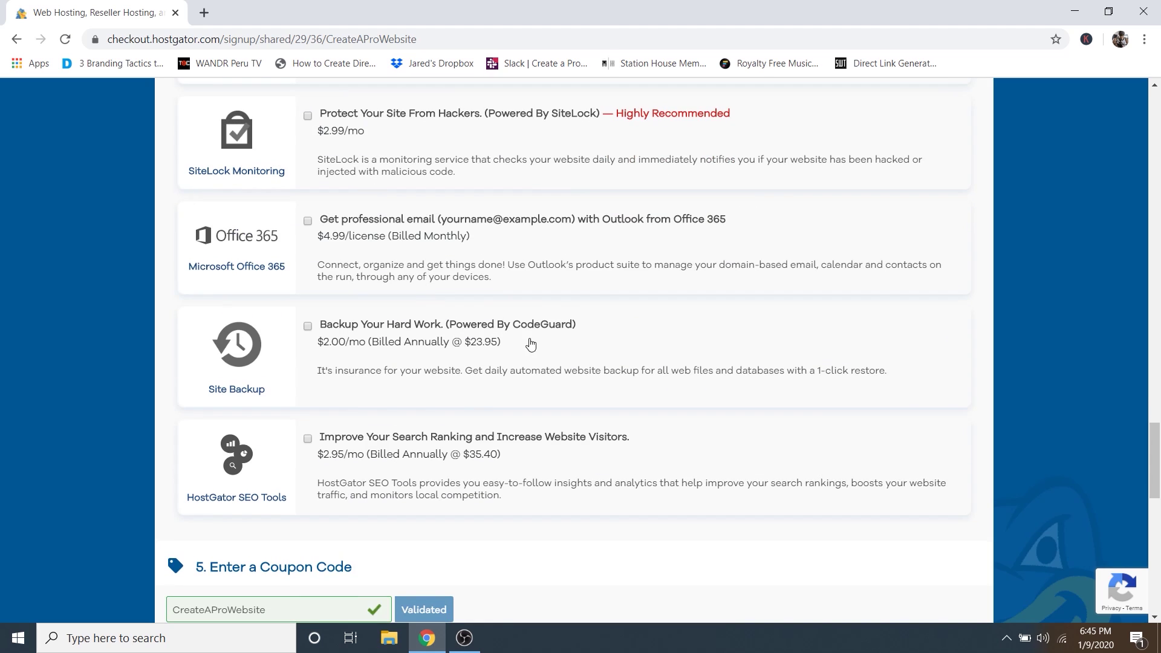
scroll(531, 344, "down", 7)
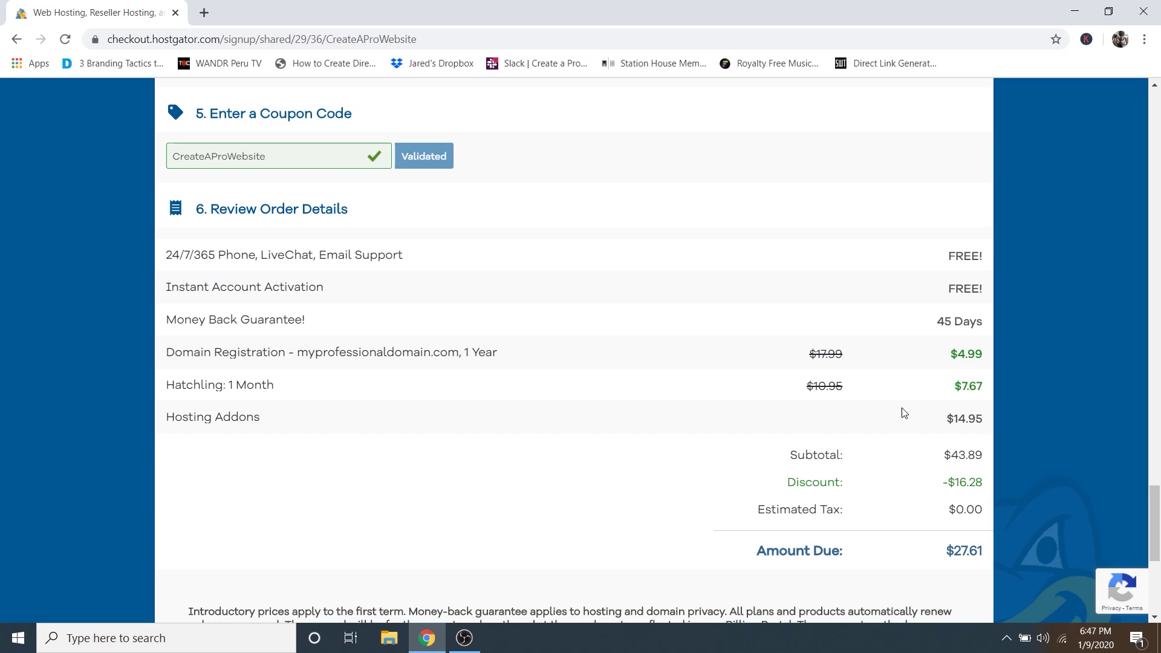
Agree to the terms of service, with $27.61 due on the order.
scroll(916, 478, "down", 2)
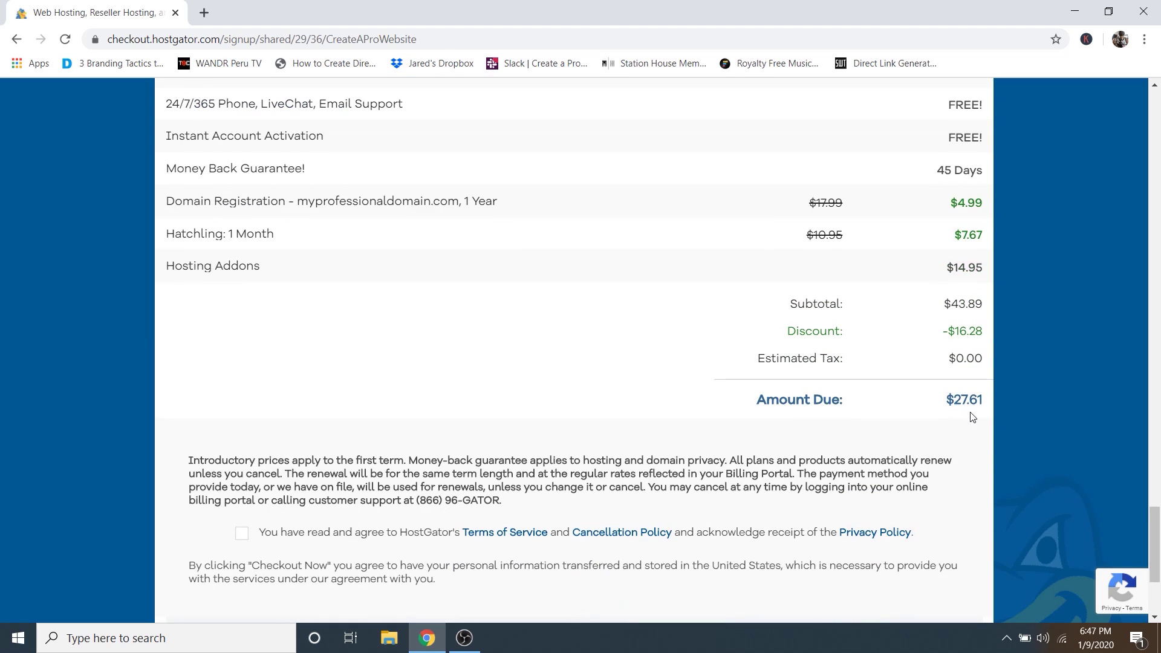
scroll(762, 420, "down", 2)
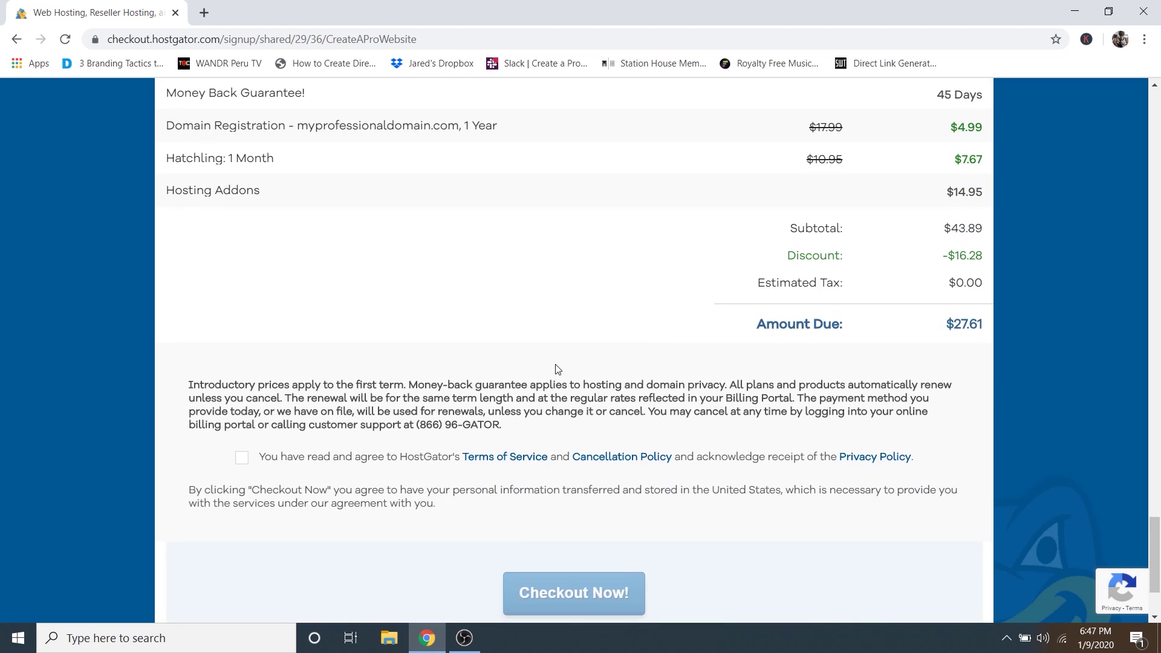
left_click(241, 460)
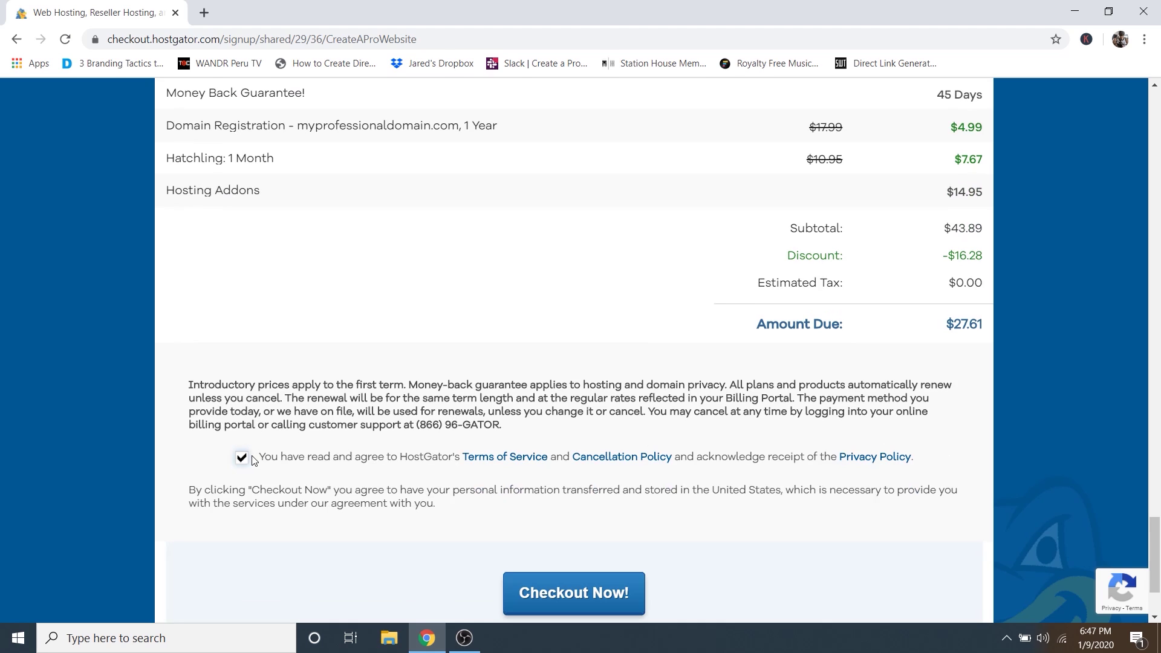
scroll(652, 332, "down", 2)
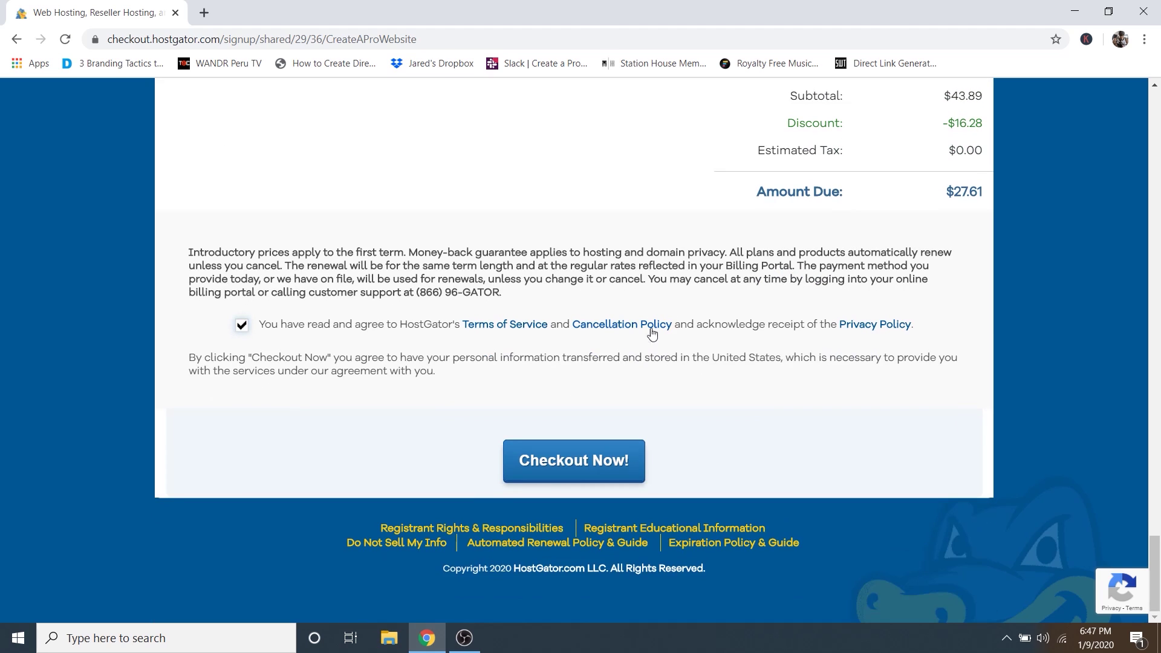
Place the order, then copy the control panel password from HostGator's account-info email.
left_click(567, 466)
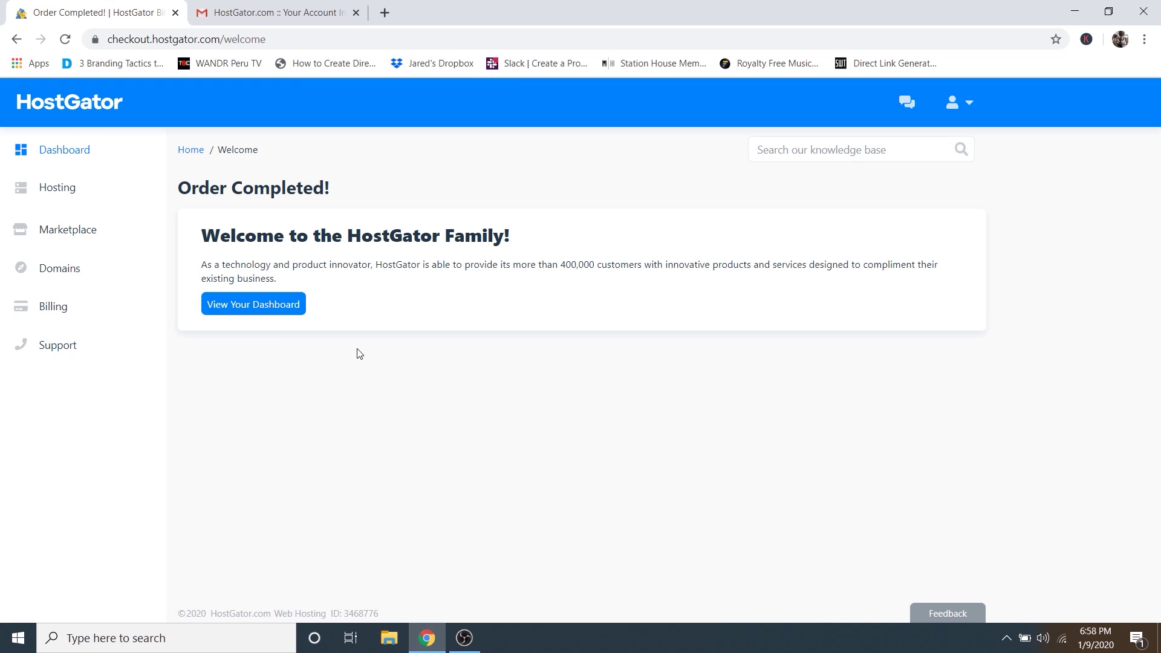
left_click(280, 13)
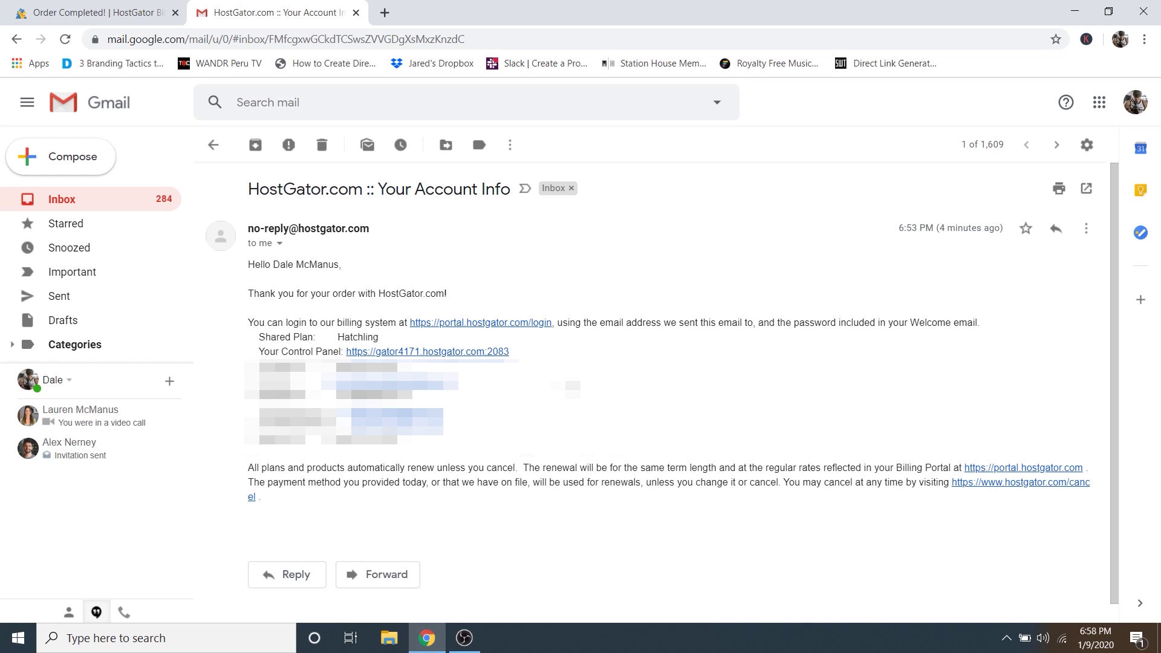
left_click_drag(337, 395, 412, 395)
right_click(394, 395)
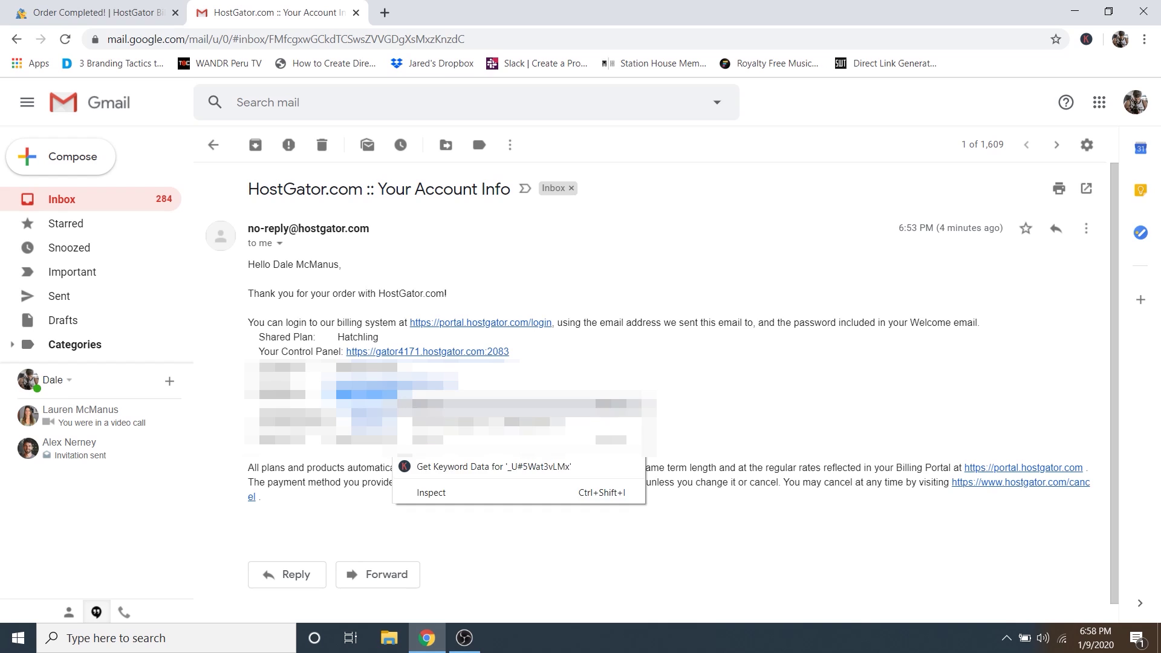
left_click(431, 408)
left_click(650, 404)
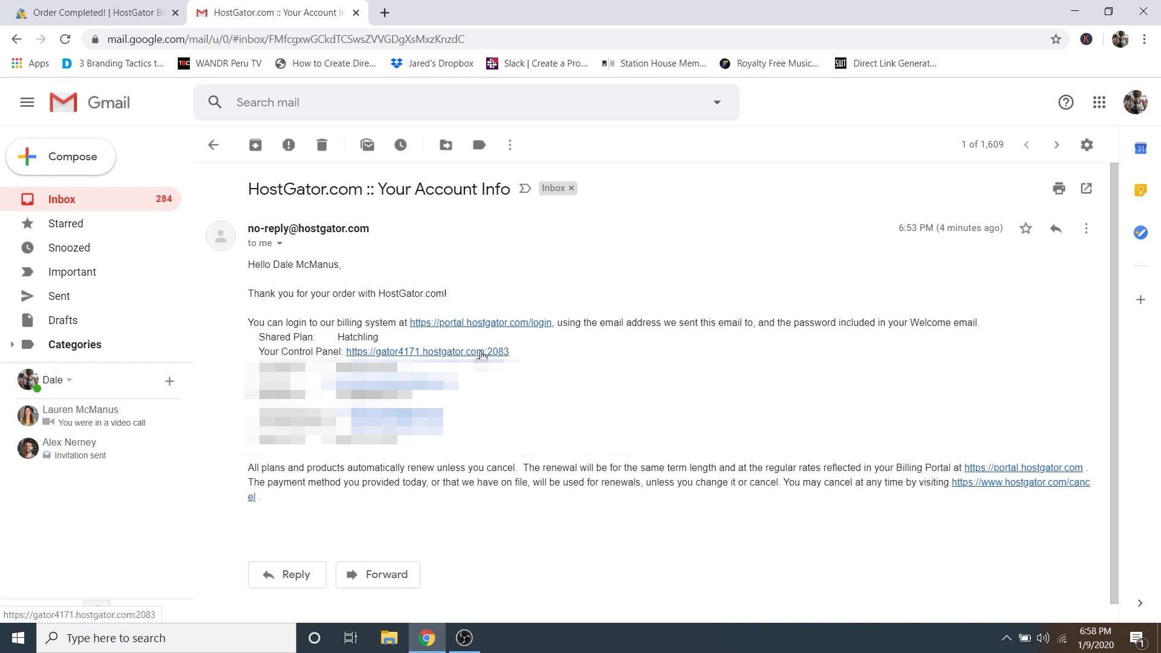
Log in to cPanel with the account username and the pasted password.
left_click(480, 351)
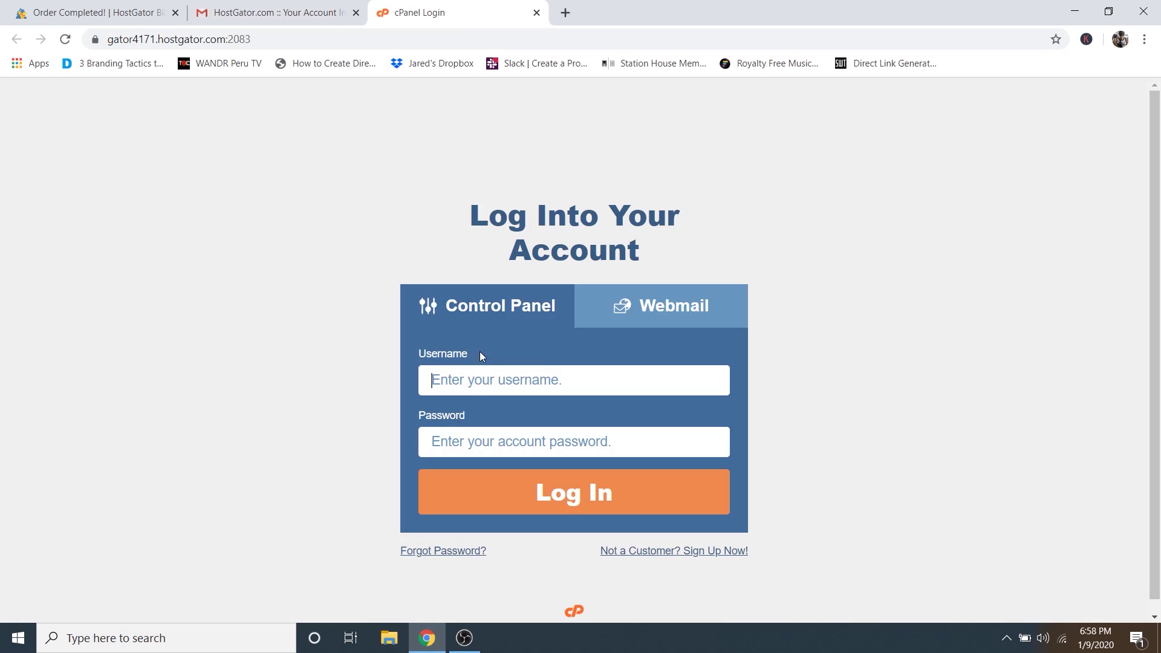
type("da")
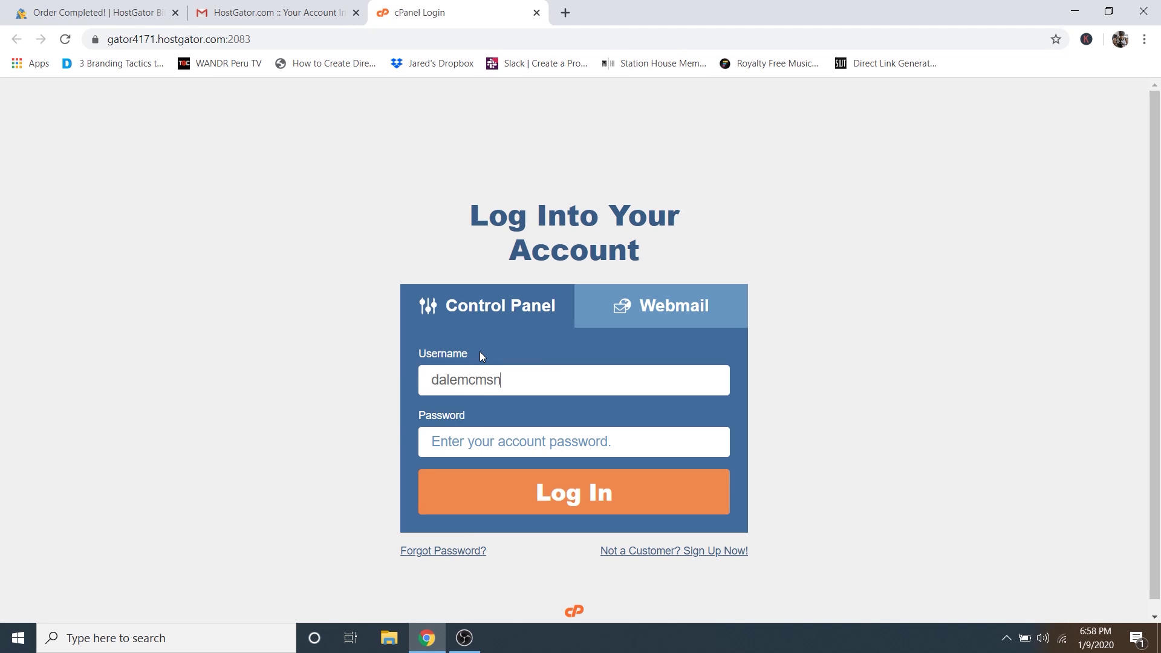
type("lemcmanus")
left_click(455, 444)
right_click(454, 443)
left_click(498, 326)
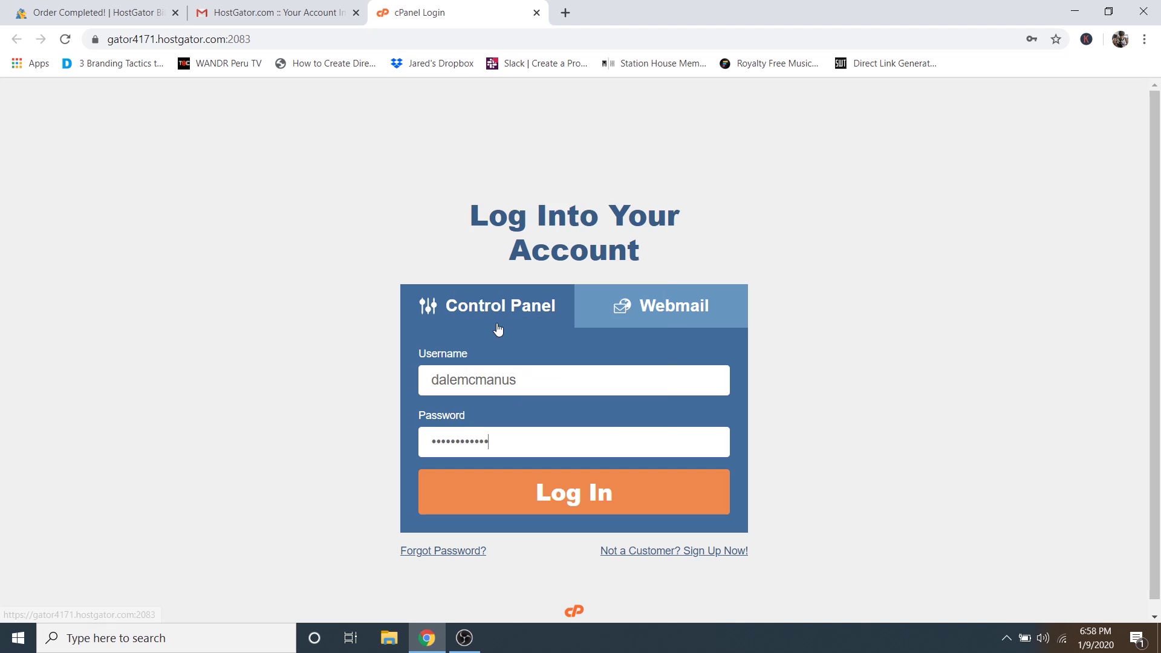
left_click(581, 502)
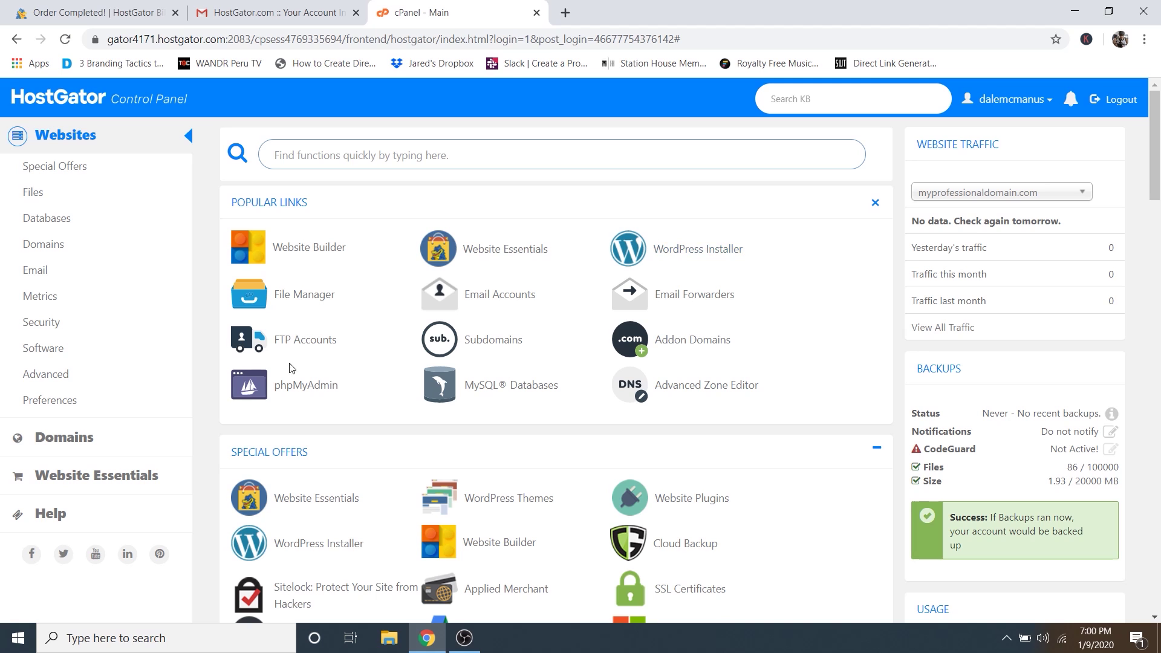
Start a WordPress installation from Website Essentials' Site Builders & CMS section.
left_click(71, 482)
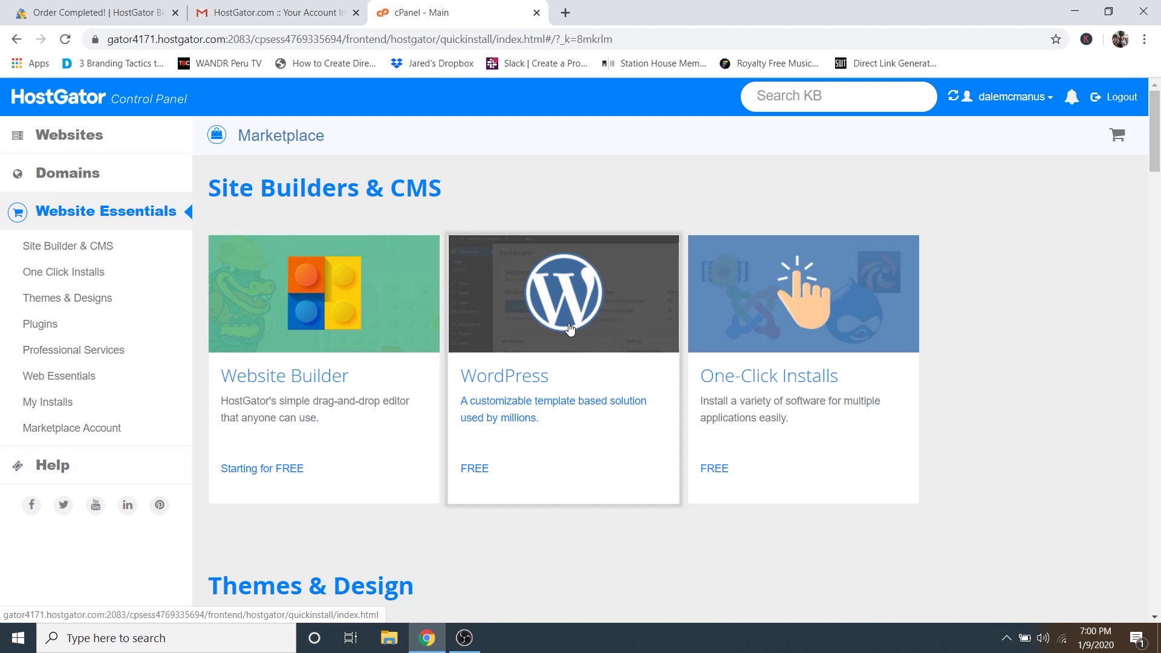
left_click(559, 348)
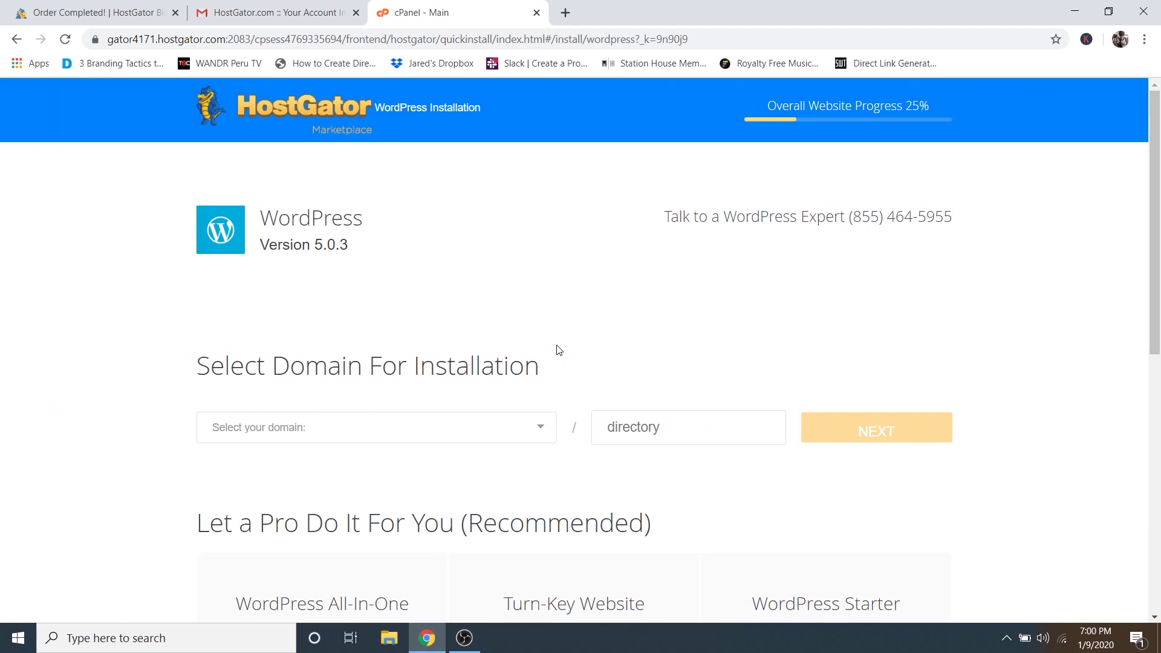
Pick myprofessionaldomain.com as the install domain, leaving the directory blank.
left_click(282, 428)
left_click(267, 467)
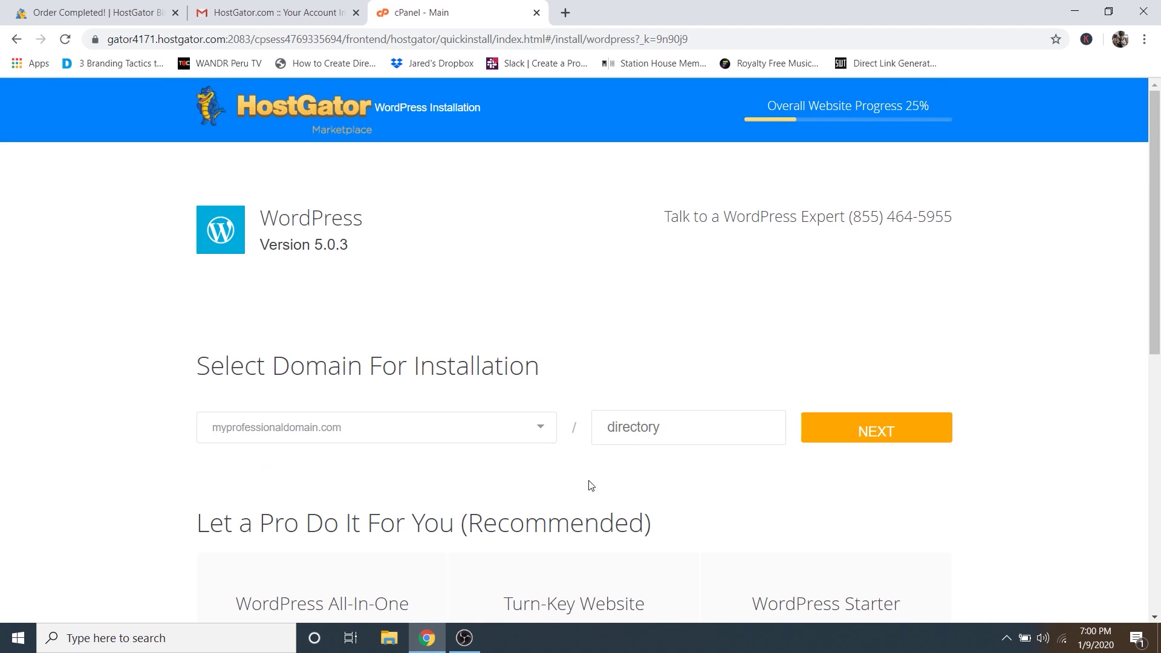
Set the blog title to 'How to Make a WordPress Website 2020' and enter the admin username.
left_click(876, 435)
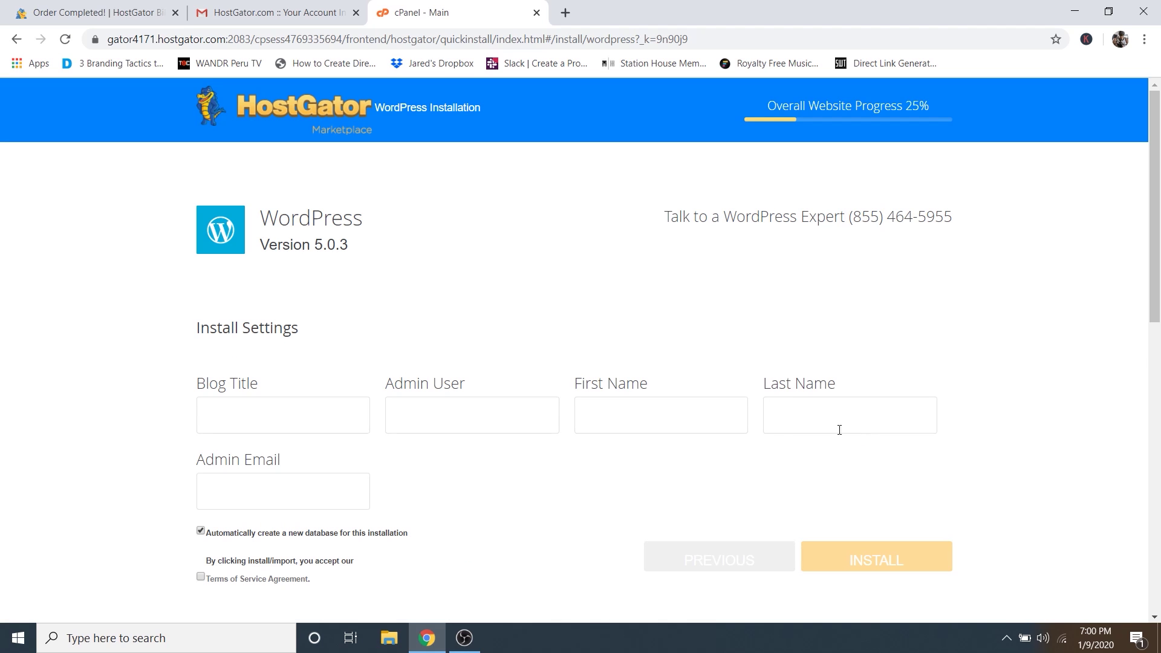
left_click(233, 420)
type("How to Make a WordPres")
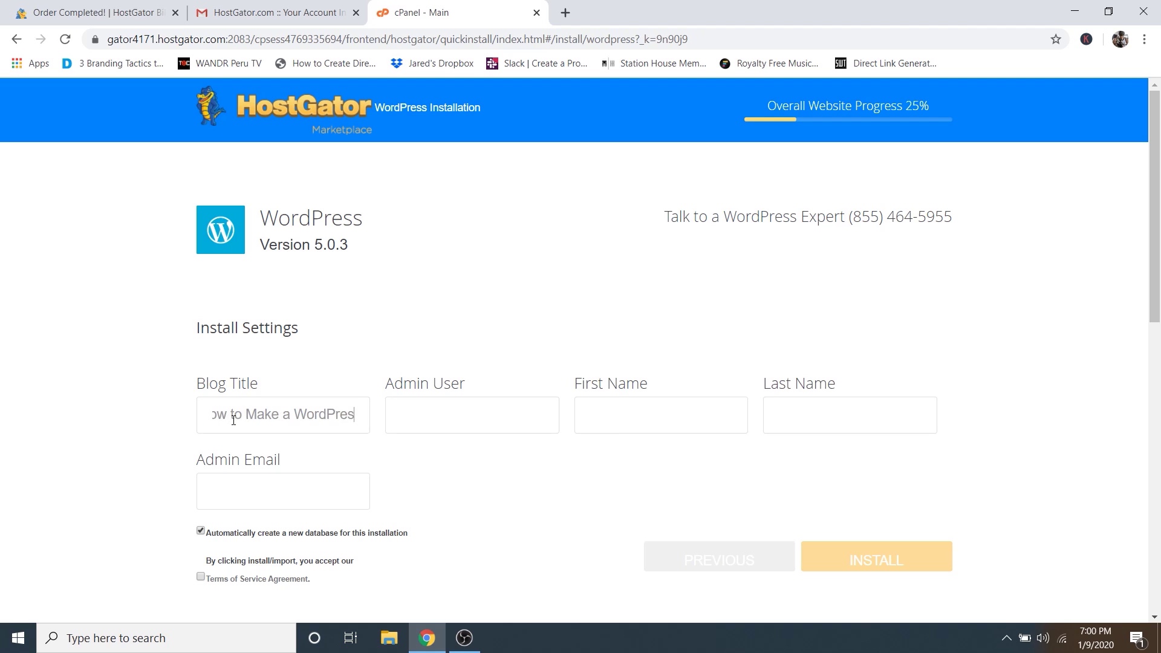
type("s Website 2020")
left_click(459, 415)
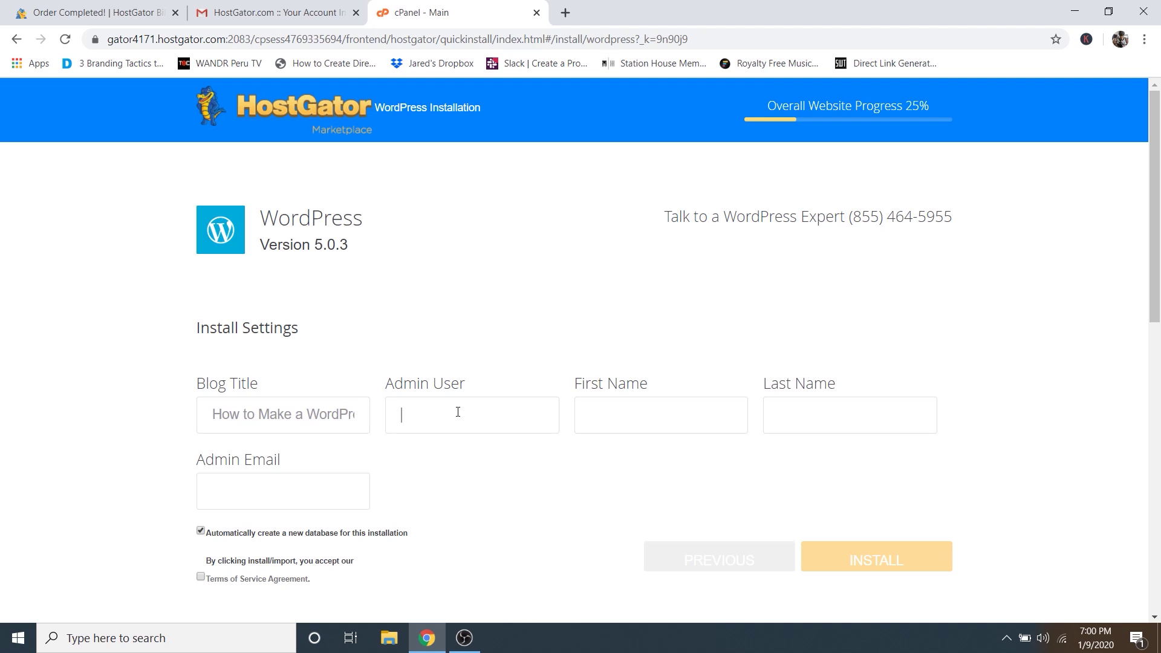
type("dale")
type("Dal")
type("McManus")
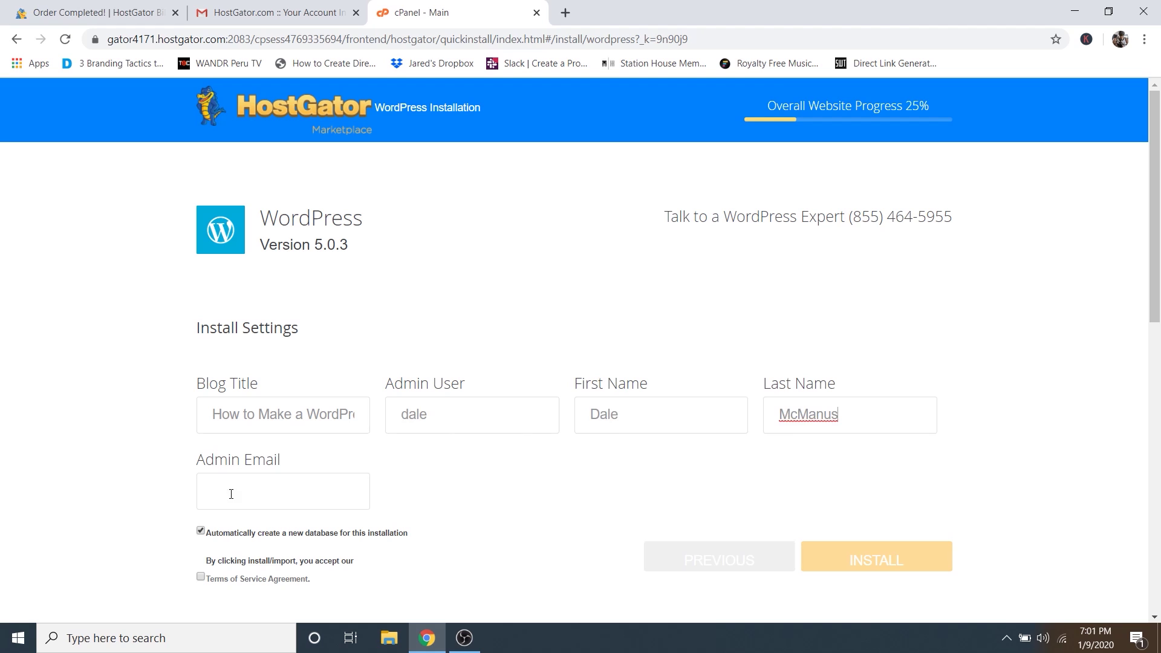
Enter the admin email, accept the terms of service and install WordPress.
left_click(233, 491)
type("...")
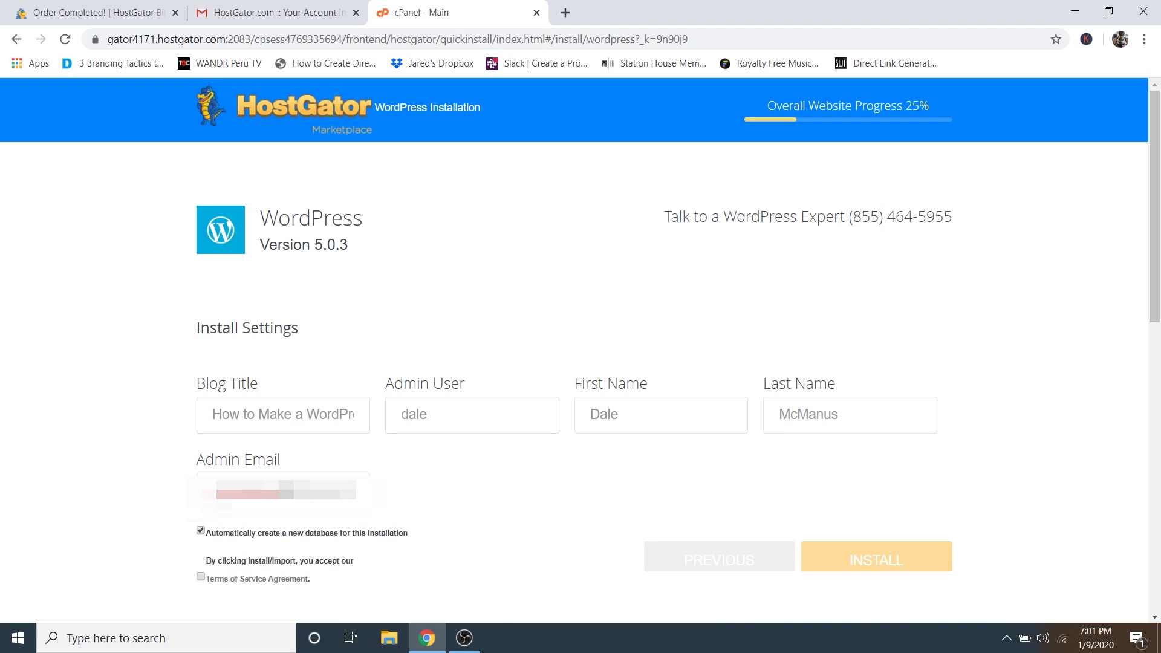
left_click(201, 577)
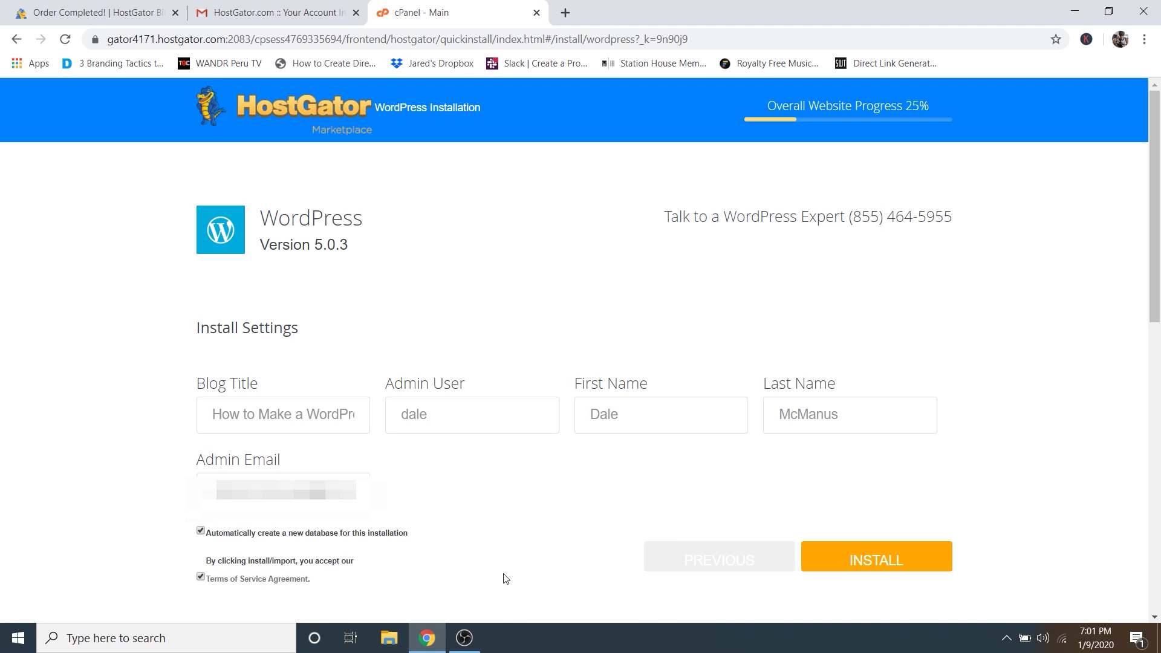
left_click(881, 562)
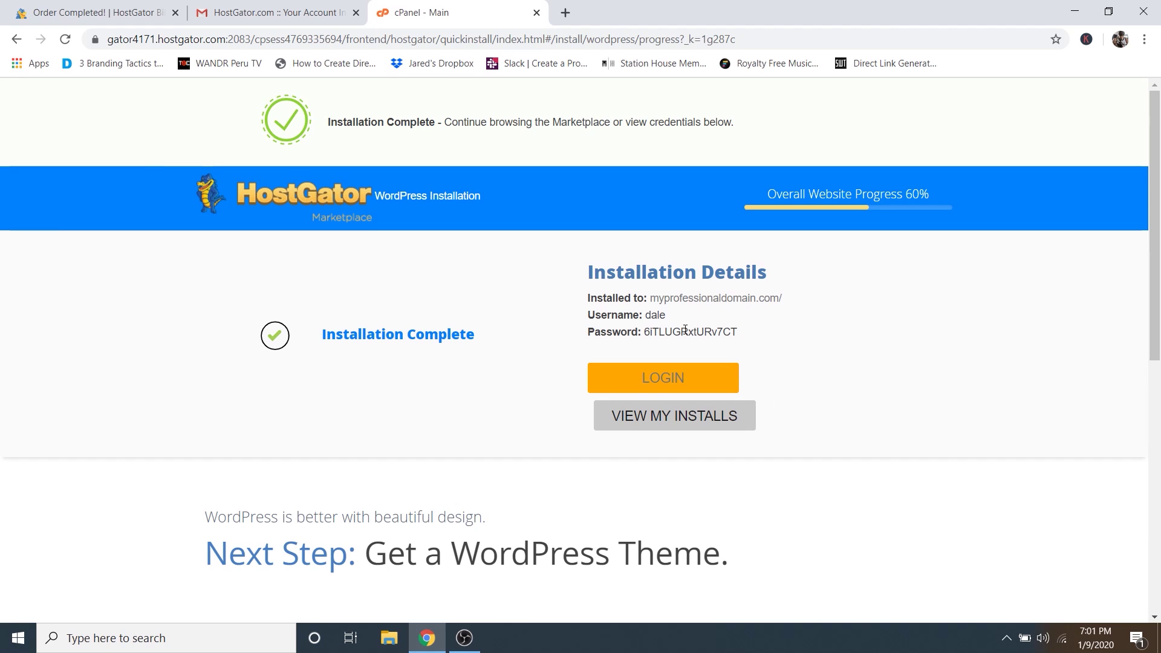
Copy the generated WordPress admin password from the HostGator Installation Details.
left_click_drag(590, 301, 752, 339)
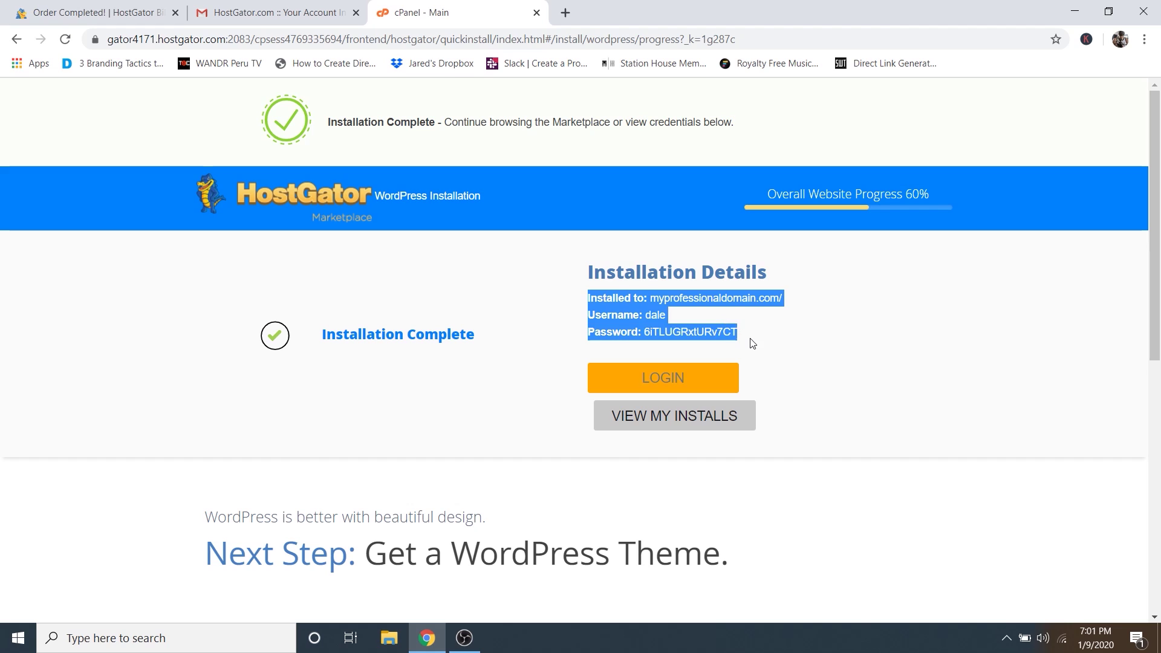
left_click(747, 343)
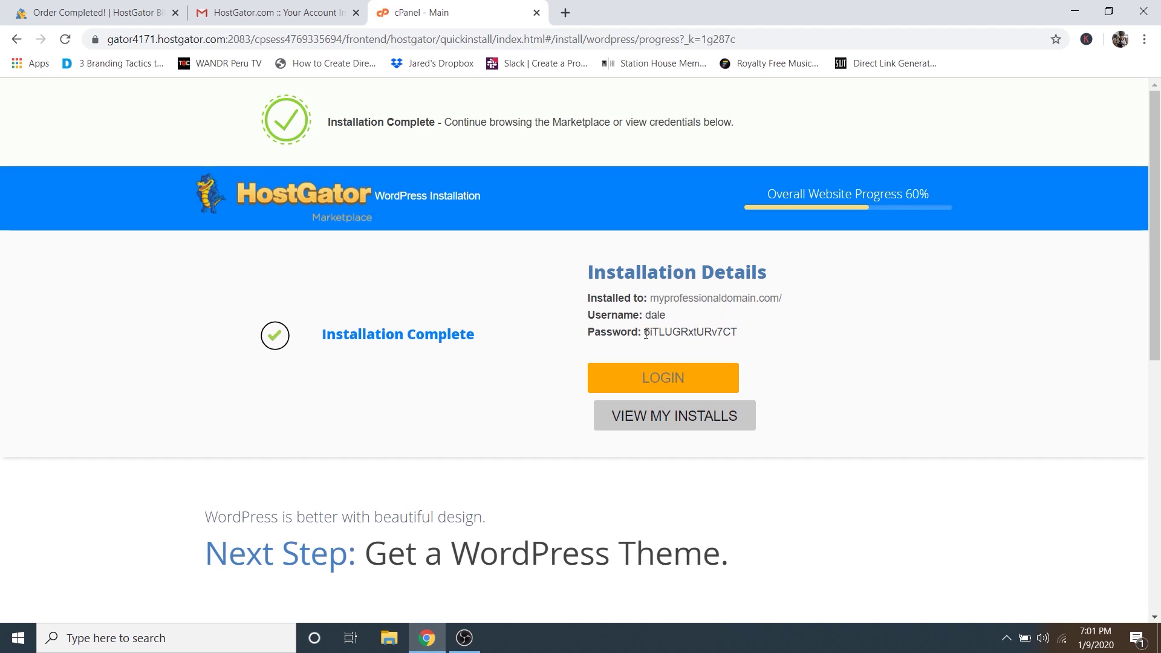
left_click_drag(646, 334, 739, 334)
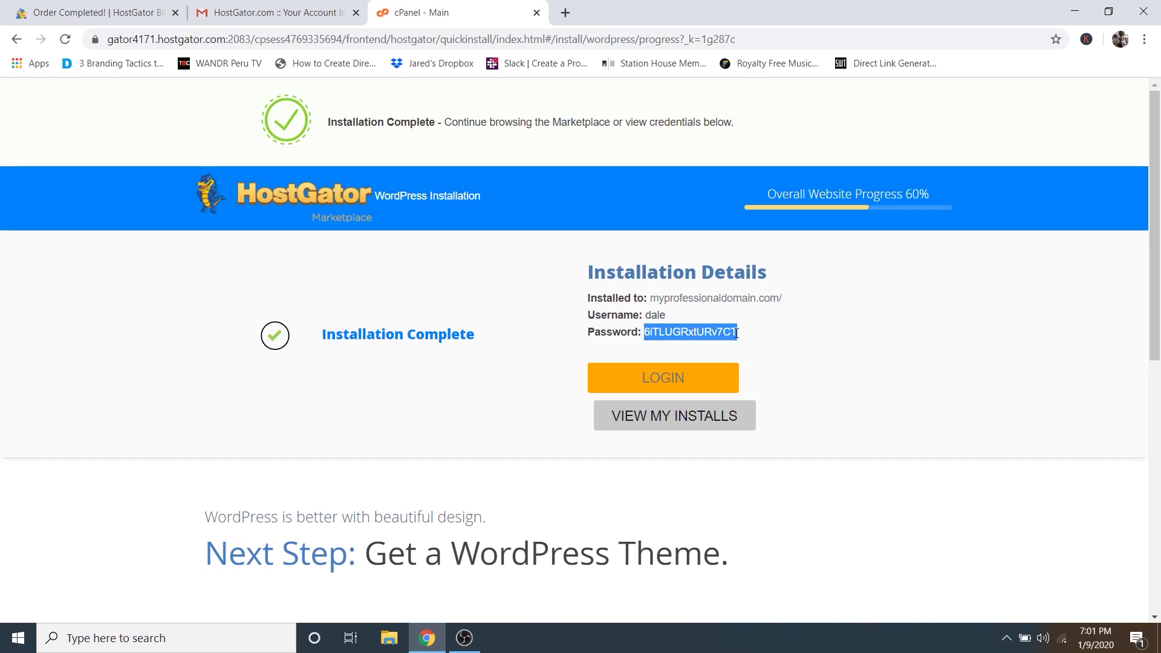
right_click(707, 334)
left_click(742, 340)
left_click(777, 333)
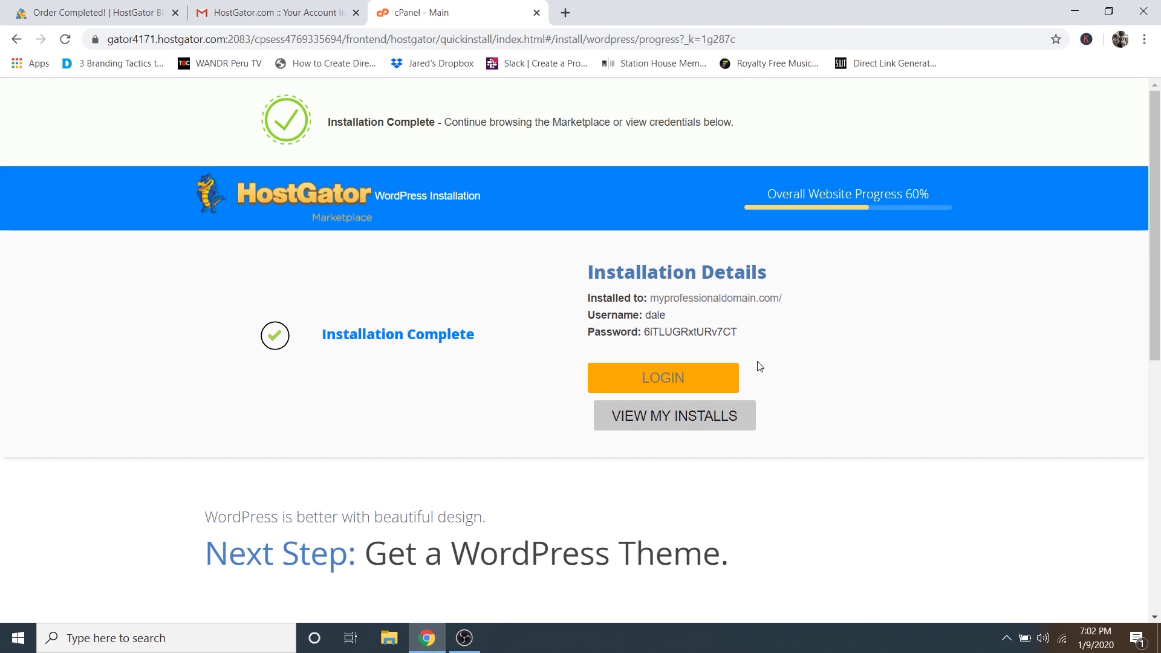
left_click(676, 378)
Load myprofessionaldomain.com/wp-admin in a new Chrome tab to reach the WordPress login.
left_click(566, 13)
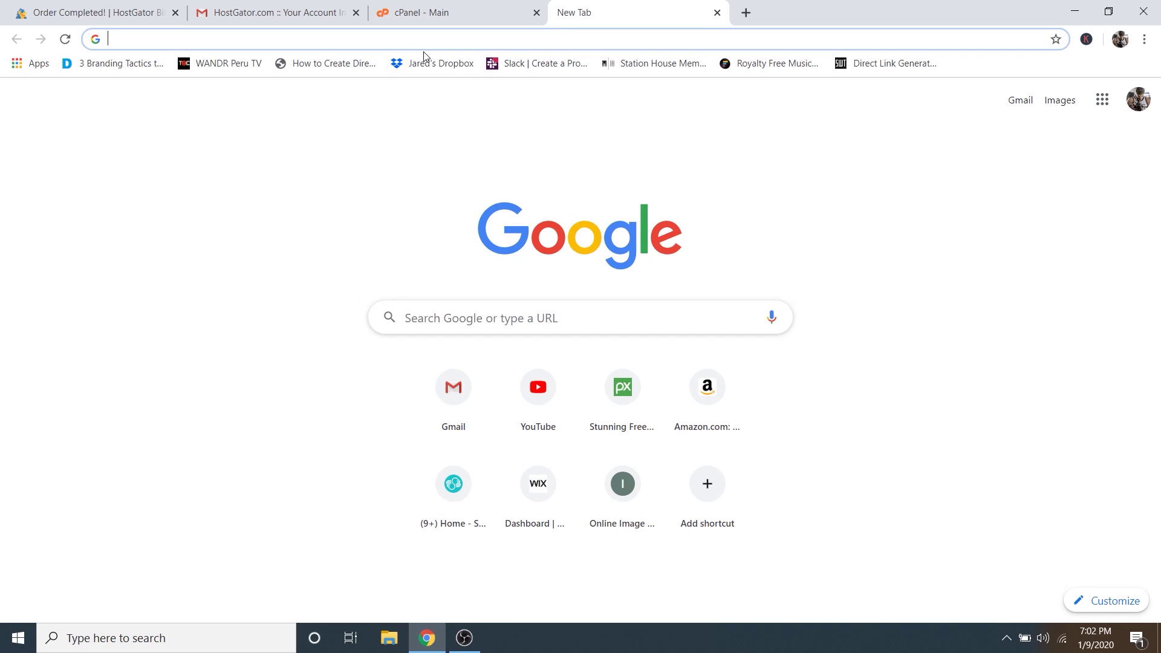
type("myprofession")
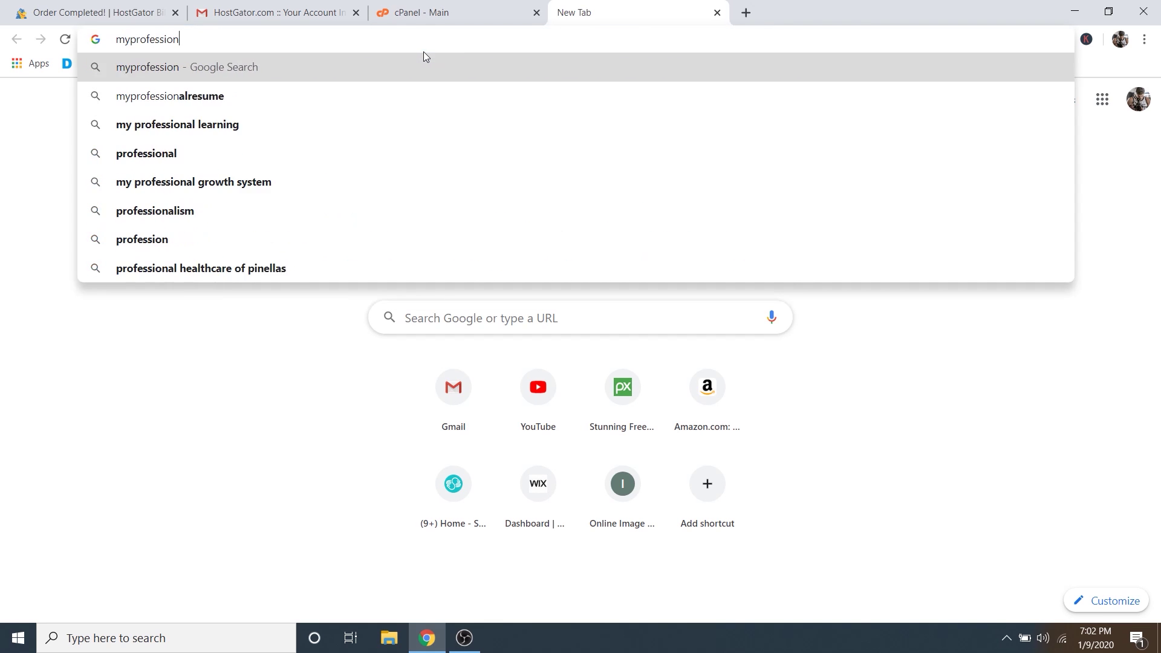
type("aldomain.com")
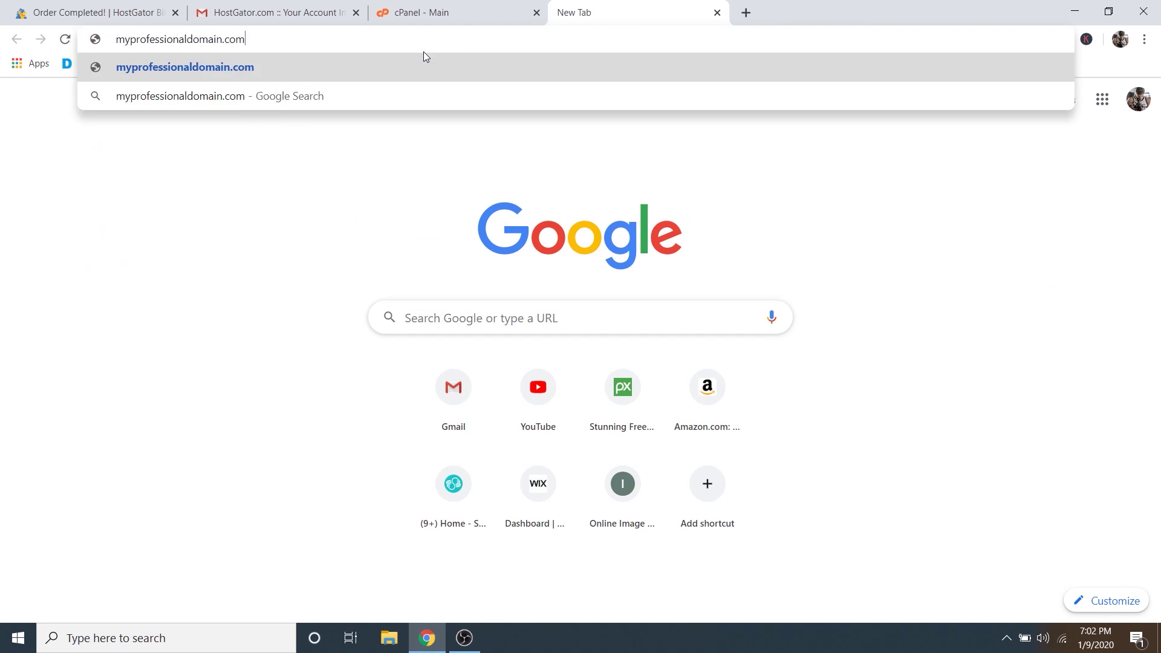
type("/wp-a")
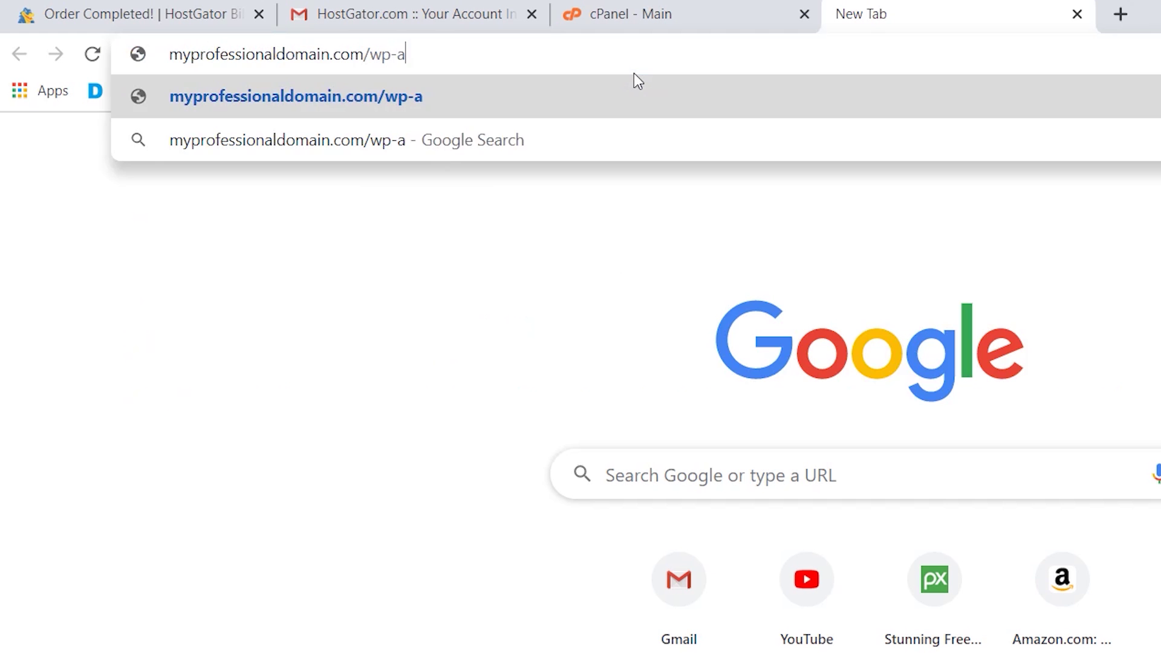
type("dmin")
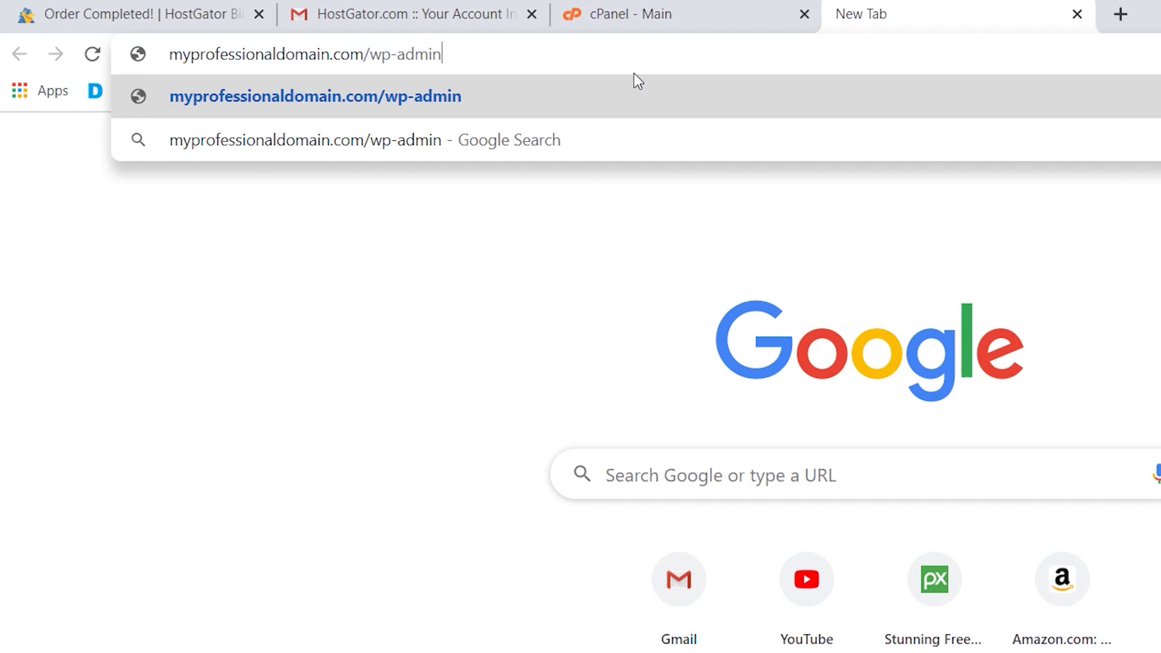
key("Return")
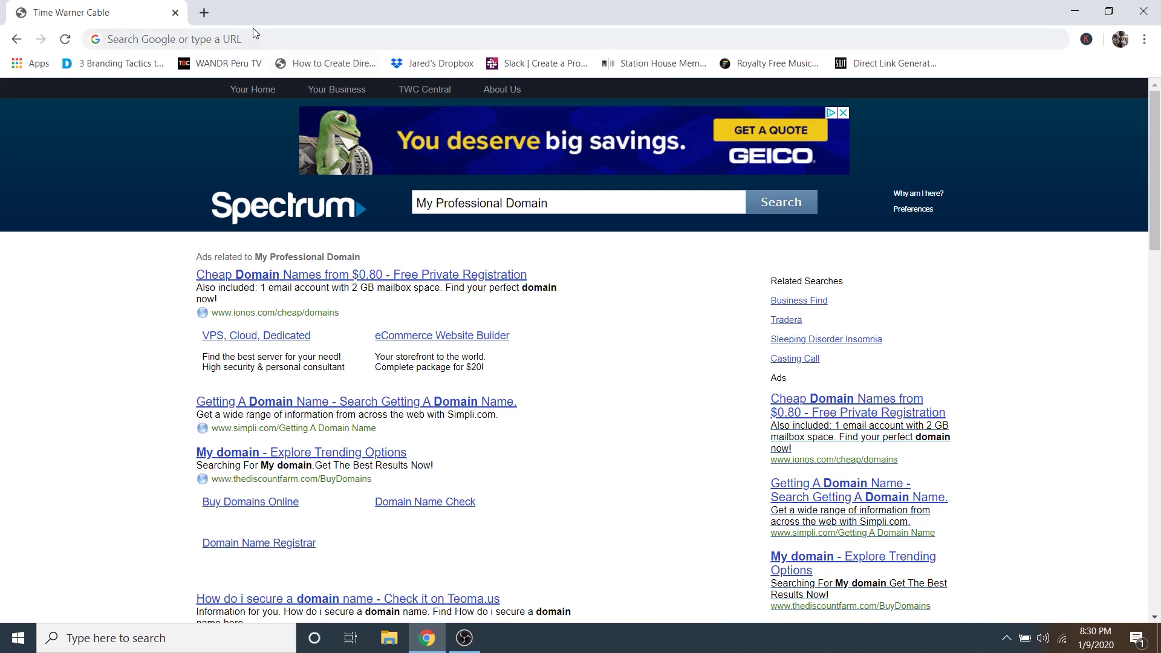
left_click(226, 40)
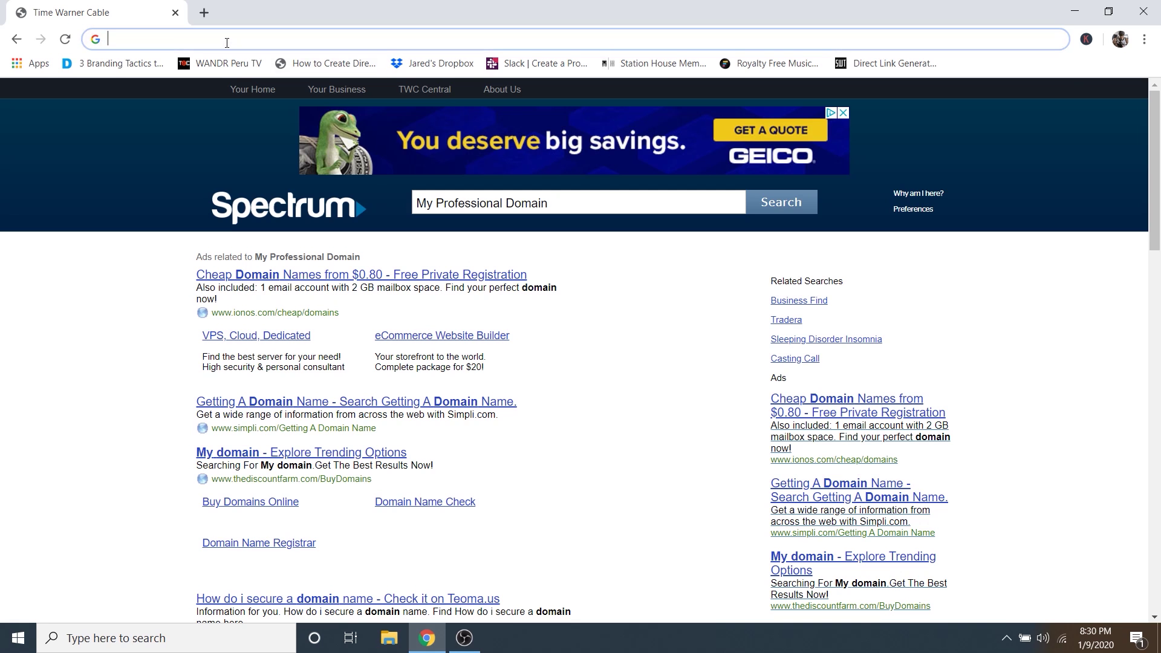
type("myprofe")
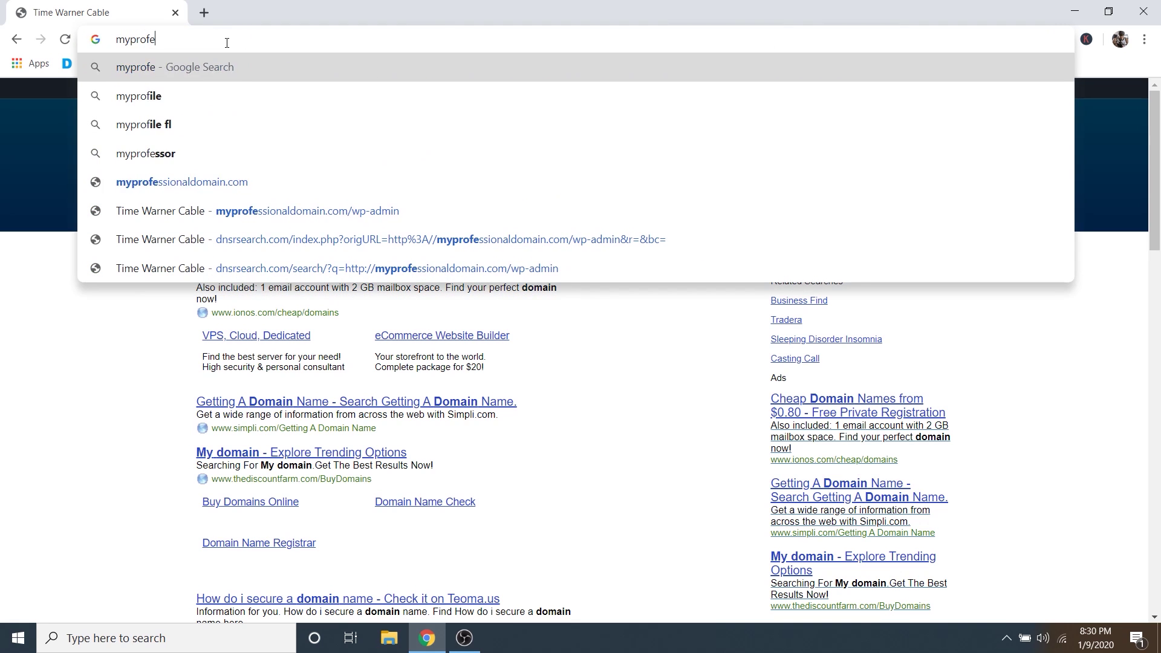
type("ssionaldomain.com")
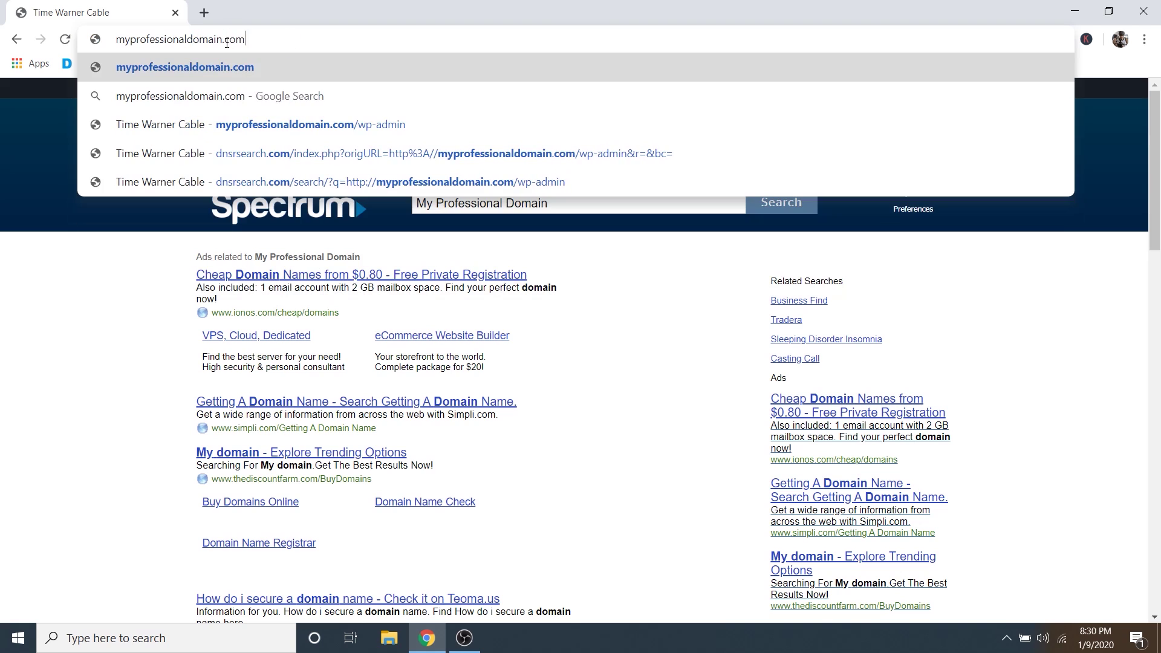
type("/wp-admin")
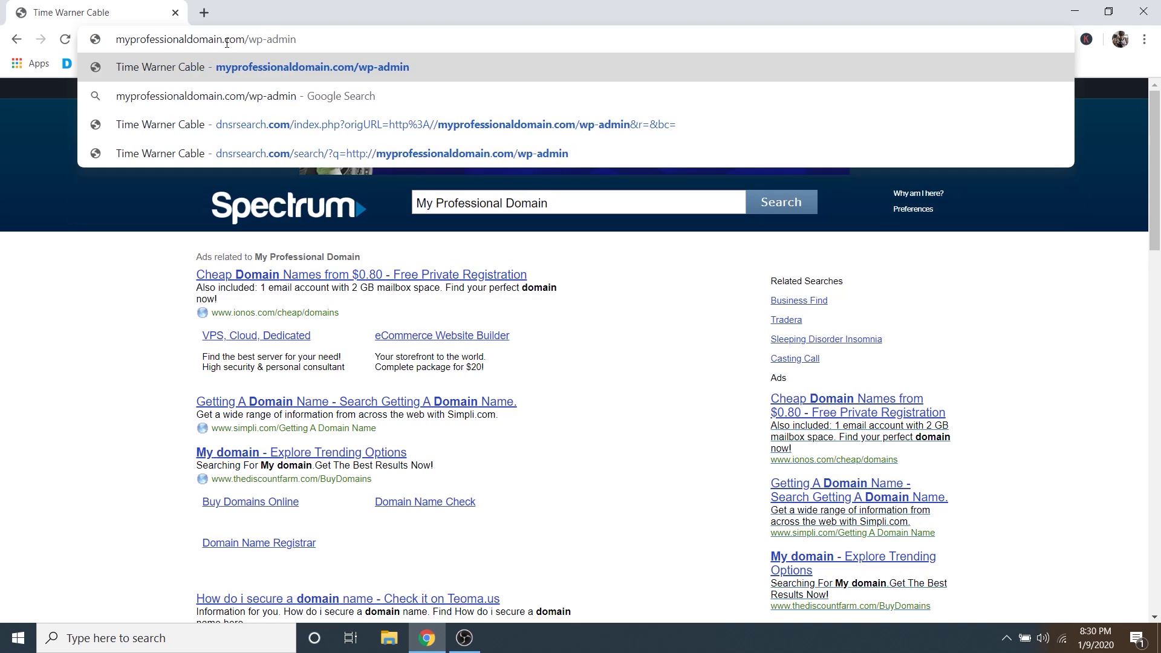
key("Return")
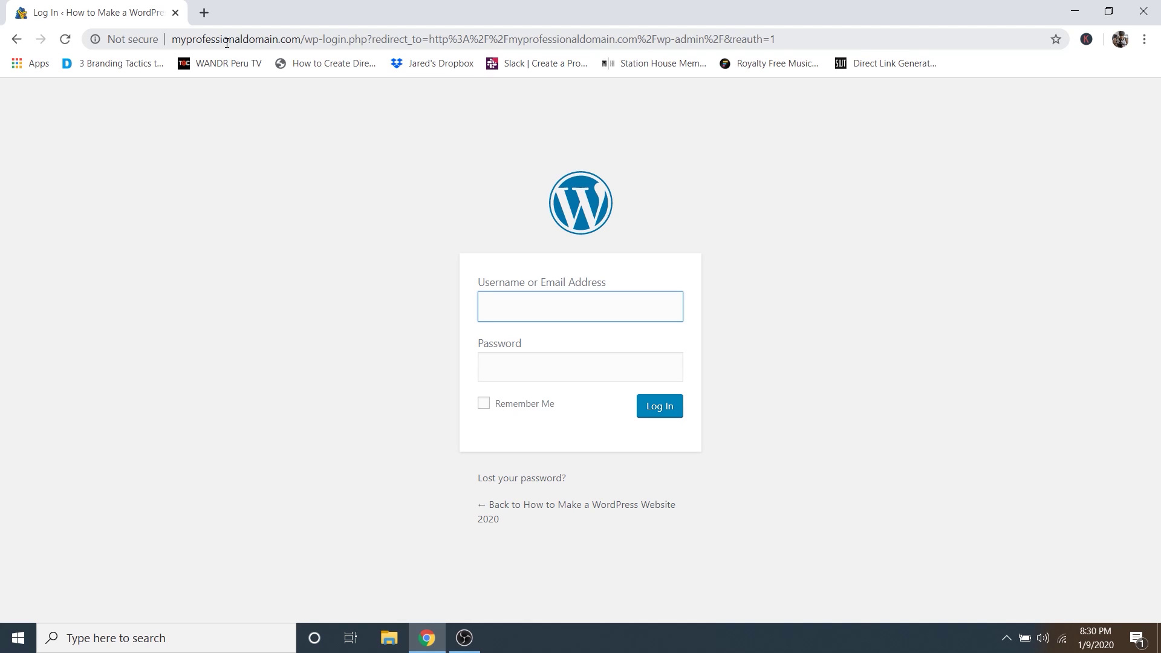
Log in with the site username and pasted password, skip saving it, and confirm the admin email.
type("dale")
right_click(502, 367)
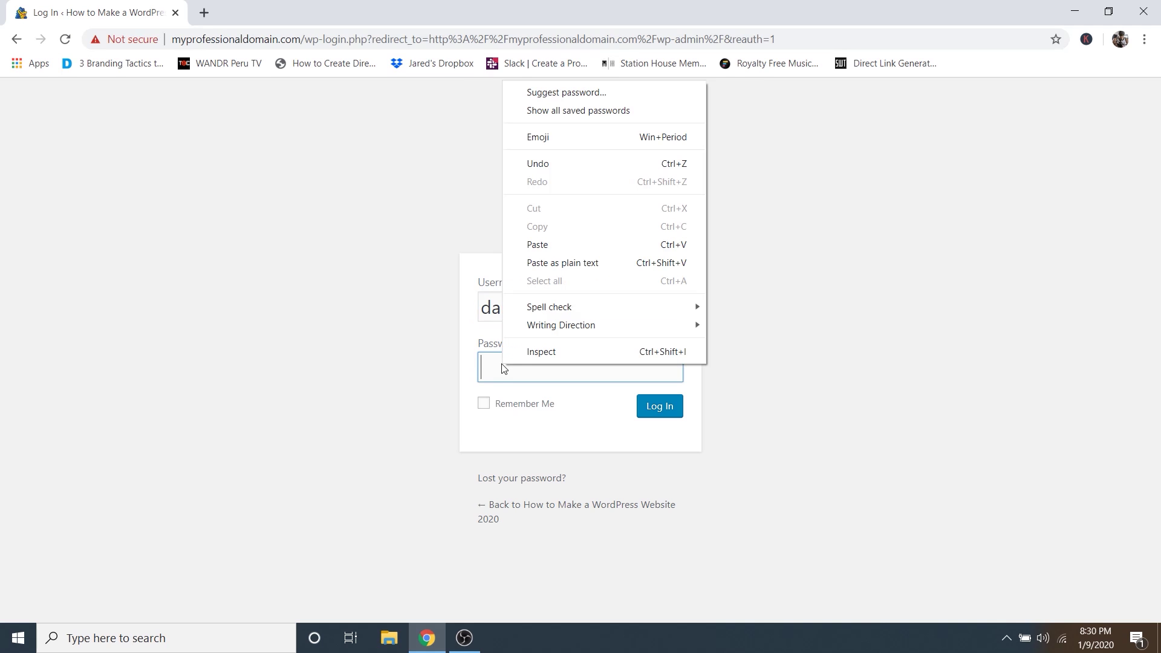
left_click(559, 243)
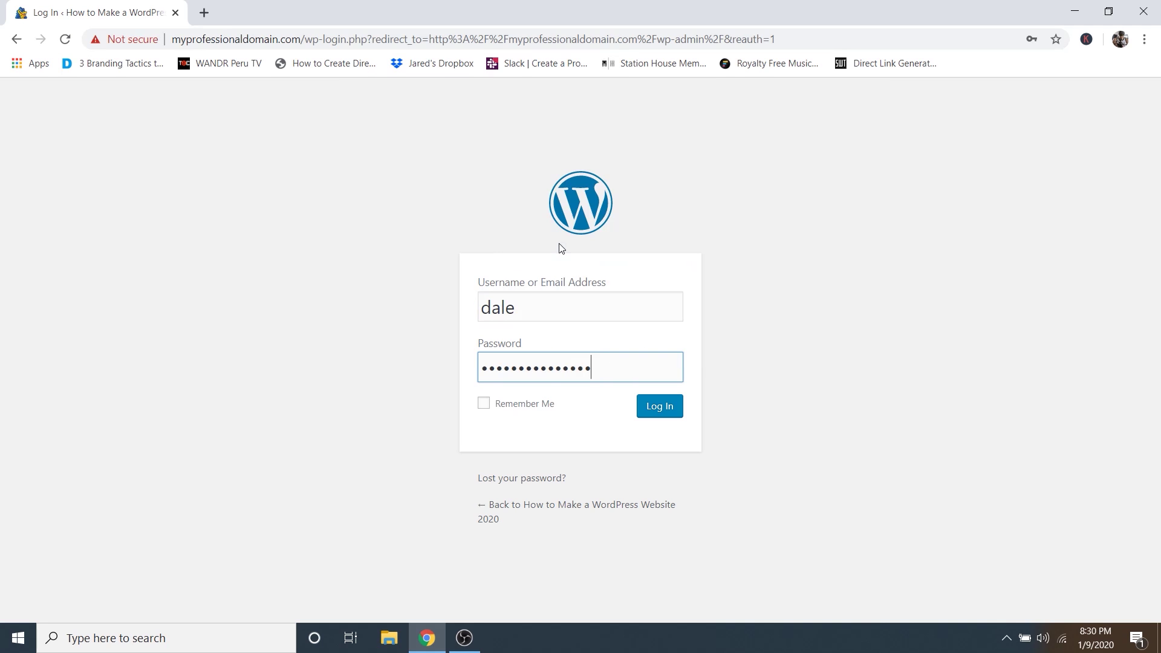
left_click(661, 411)
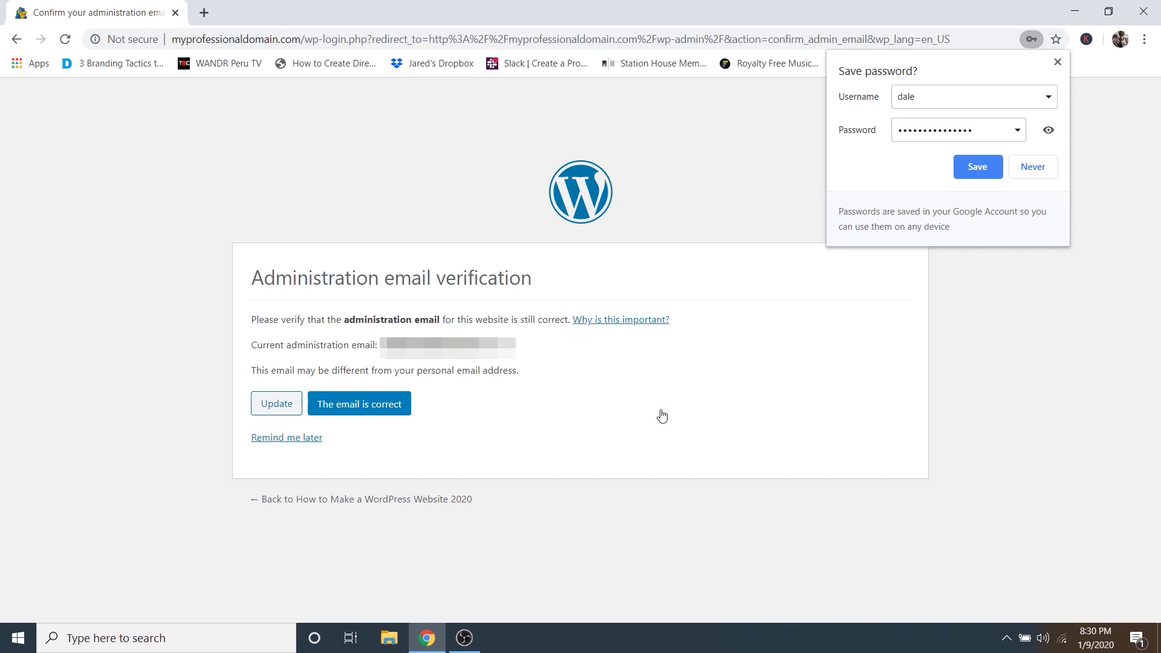
left_click(1030, 170)
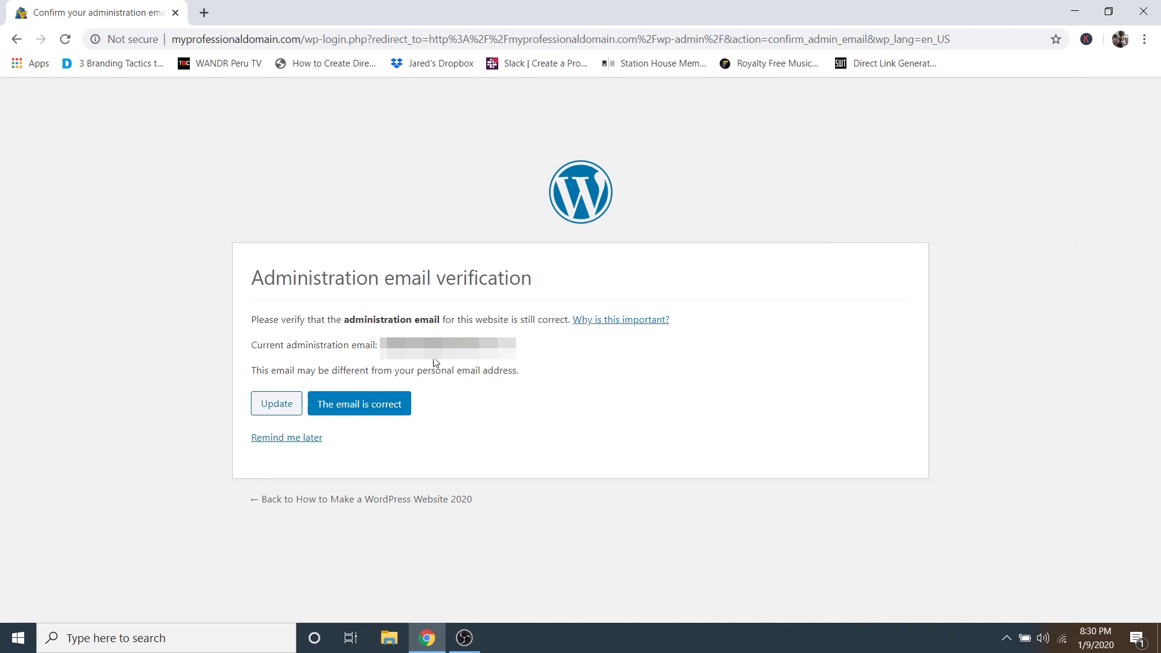
left_click(355, 404)
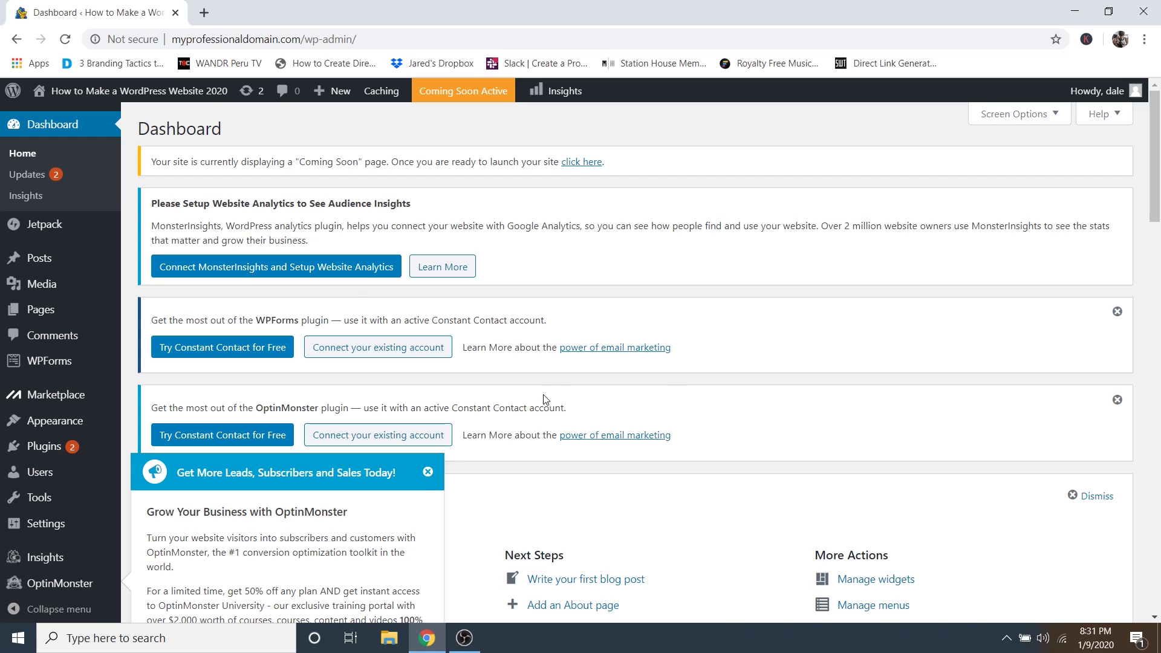
Dismiss the OptinMonster popup, Constant Contact notices, Welcome panel and Jetpack banner.
left_click(424, 469)
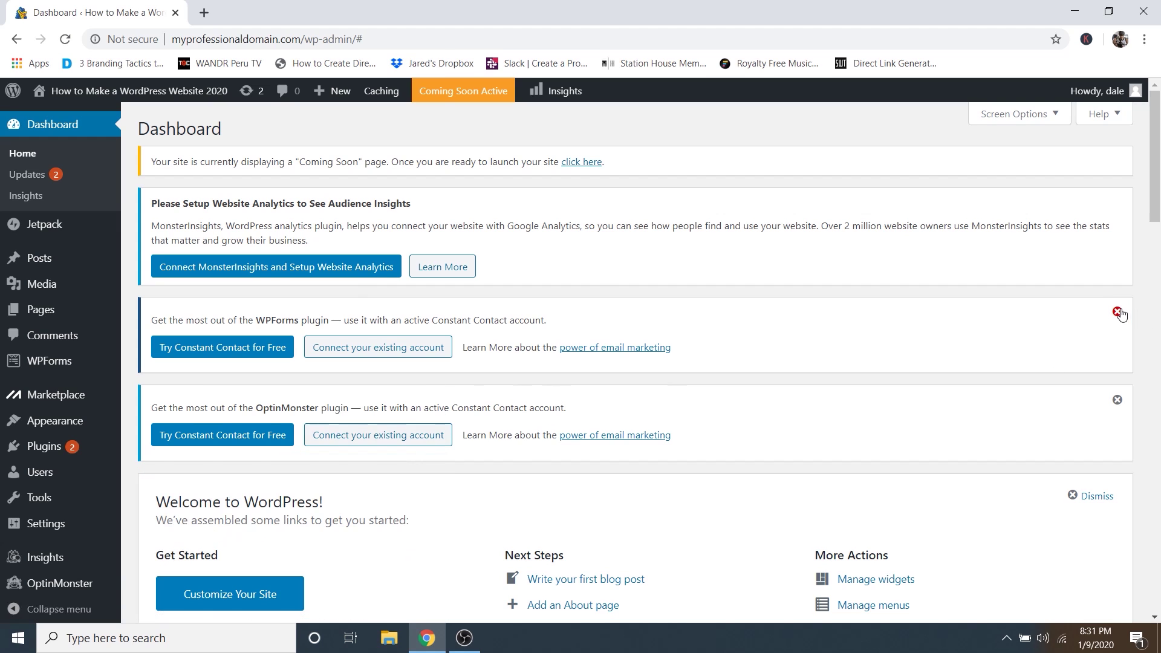
left_click(1117, 312)
left_click(1117, 312)
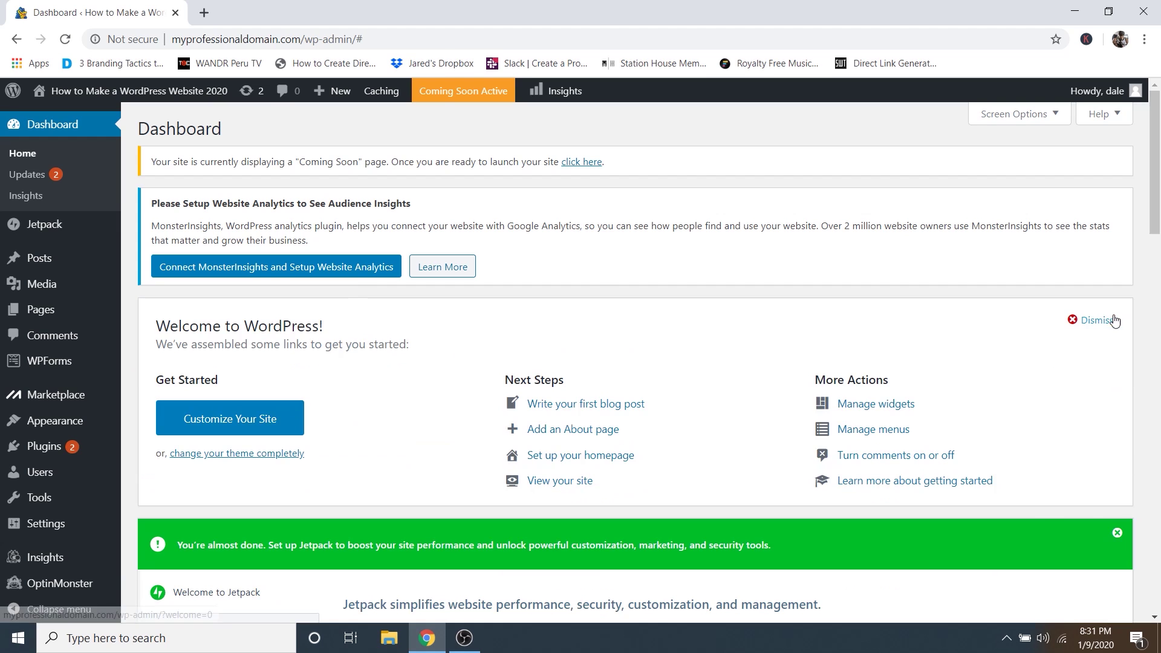
left_click(1095, 320)
left_click(1117, 324)
Collapse the WPForms, OptinMonster, Quick Draft and Events and News dashboard widgets.
left_click(444, 318)
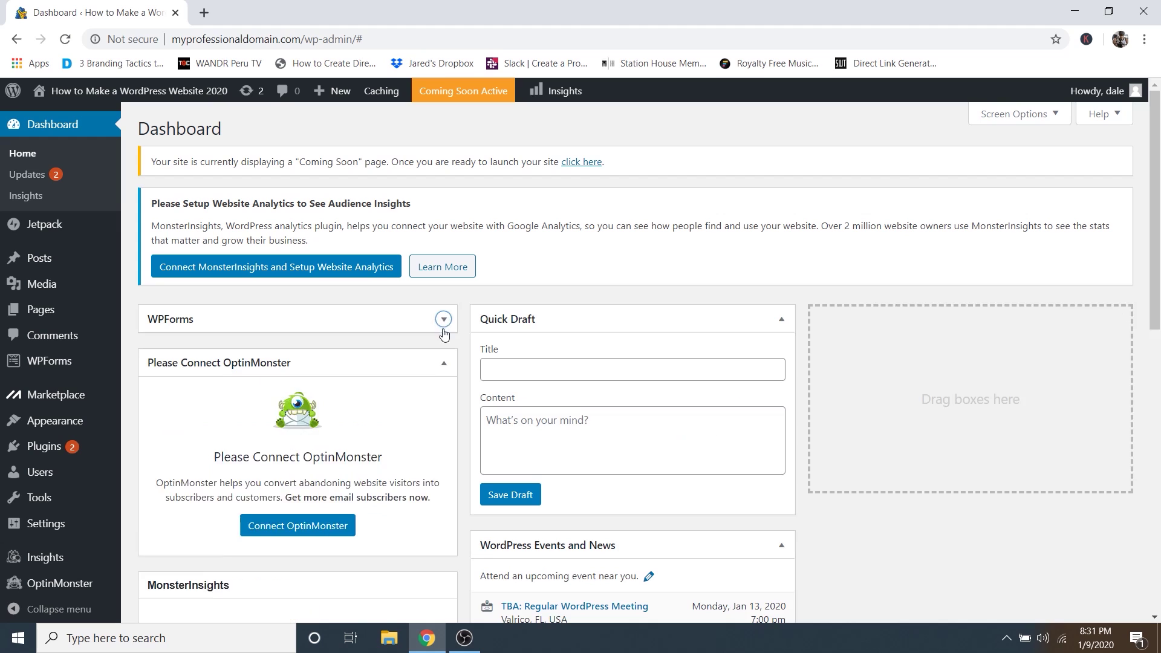
left_click(443, 363)
left_click(781, 319)
left_click(782, 363)
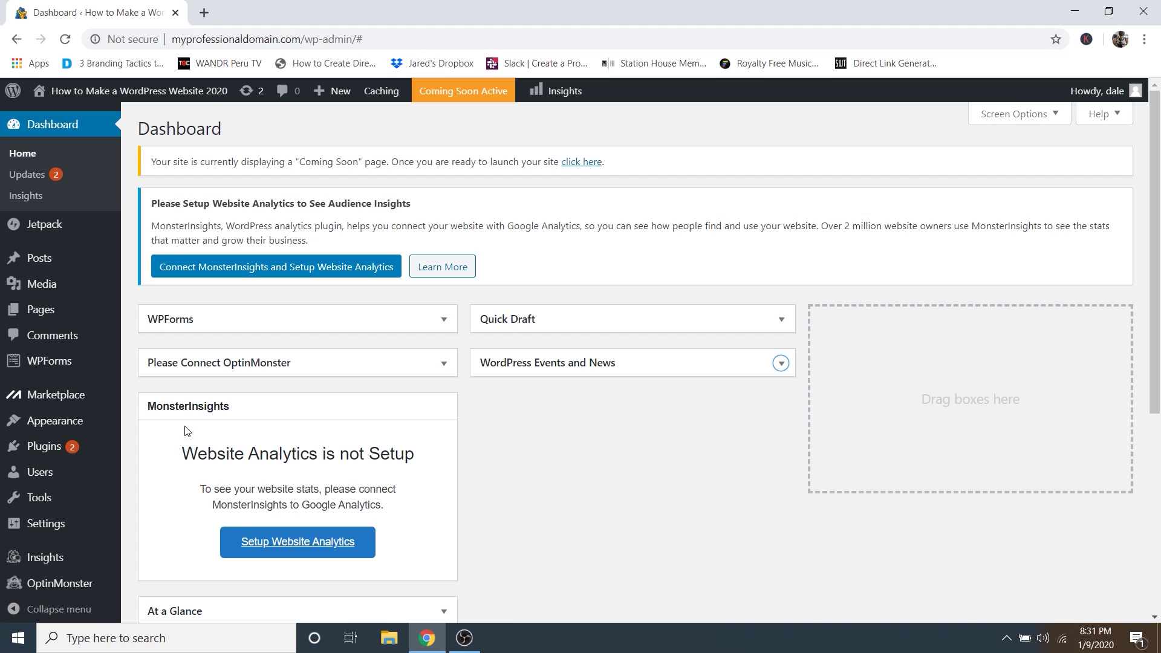
mouse_move(39, 483)
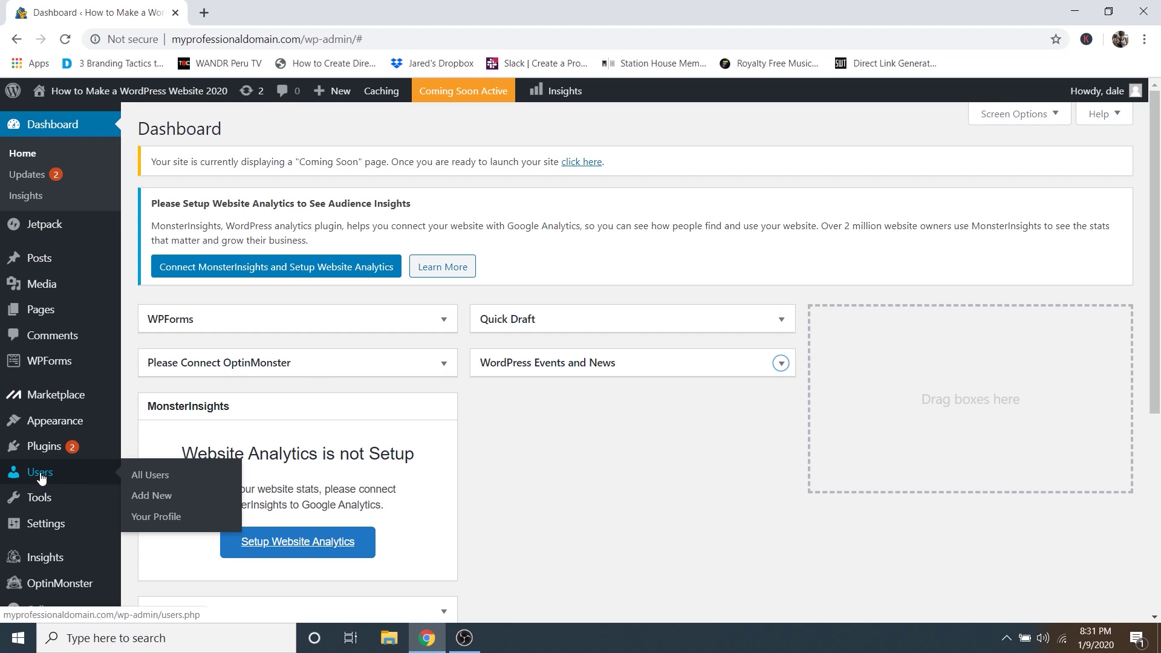
Replace the admin user's generated password with your own and update the profile.
left_click(158, 477)
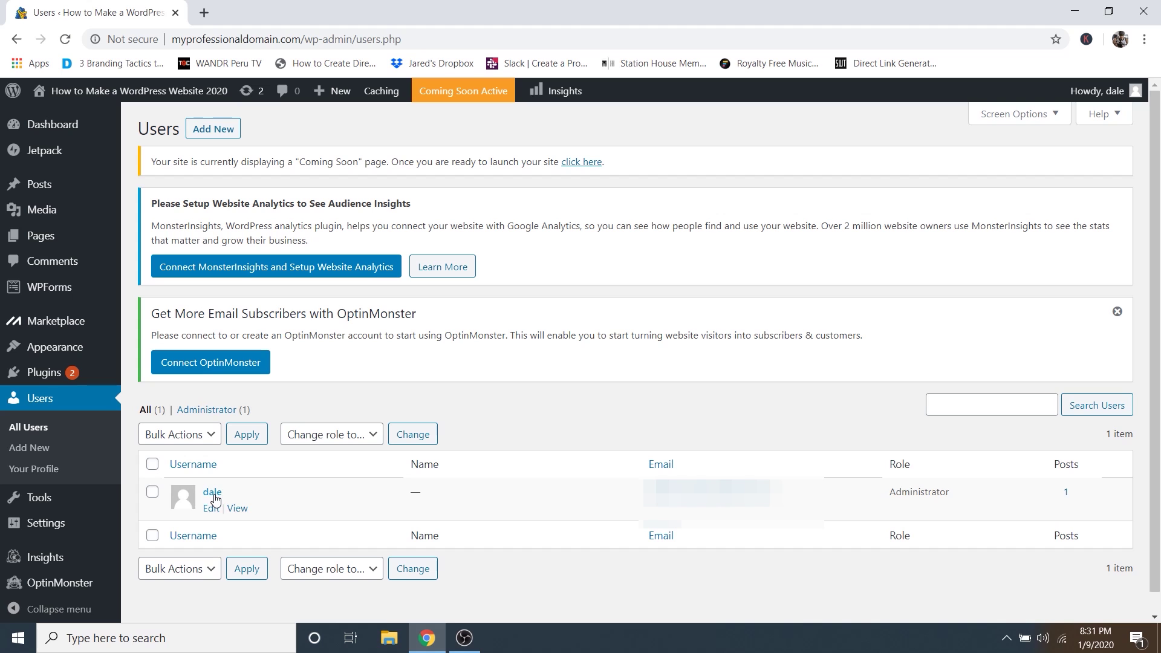
left_click(215, 495)
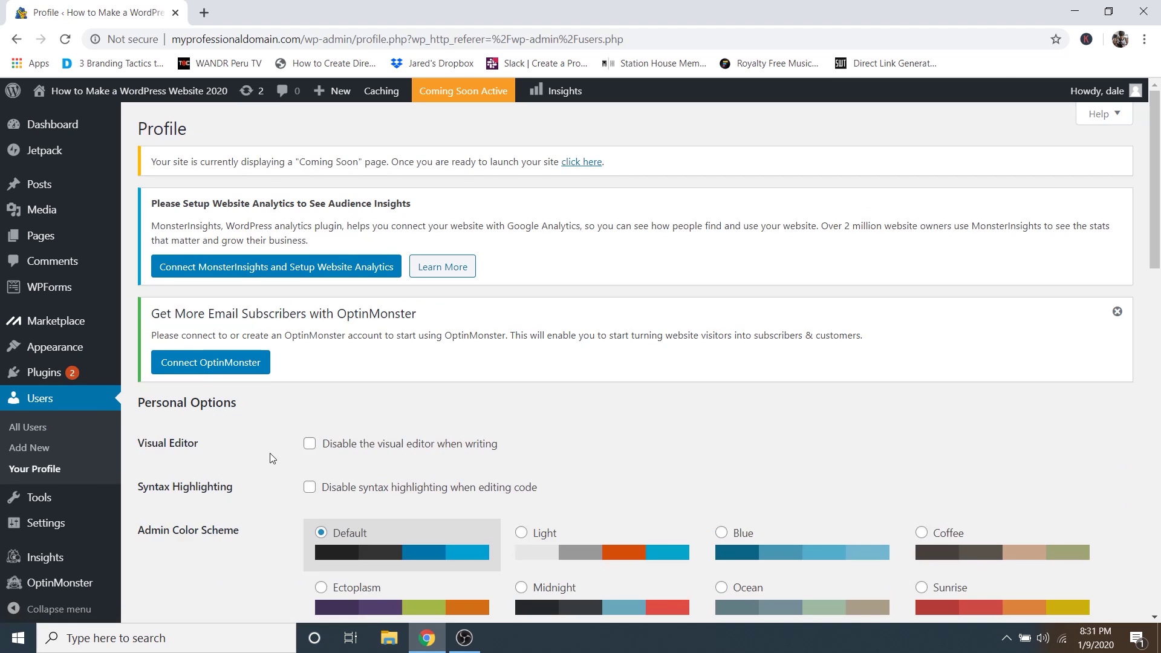
scroll(269, 462, "down", 15)
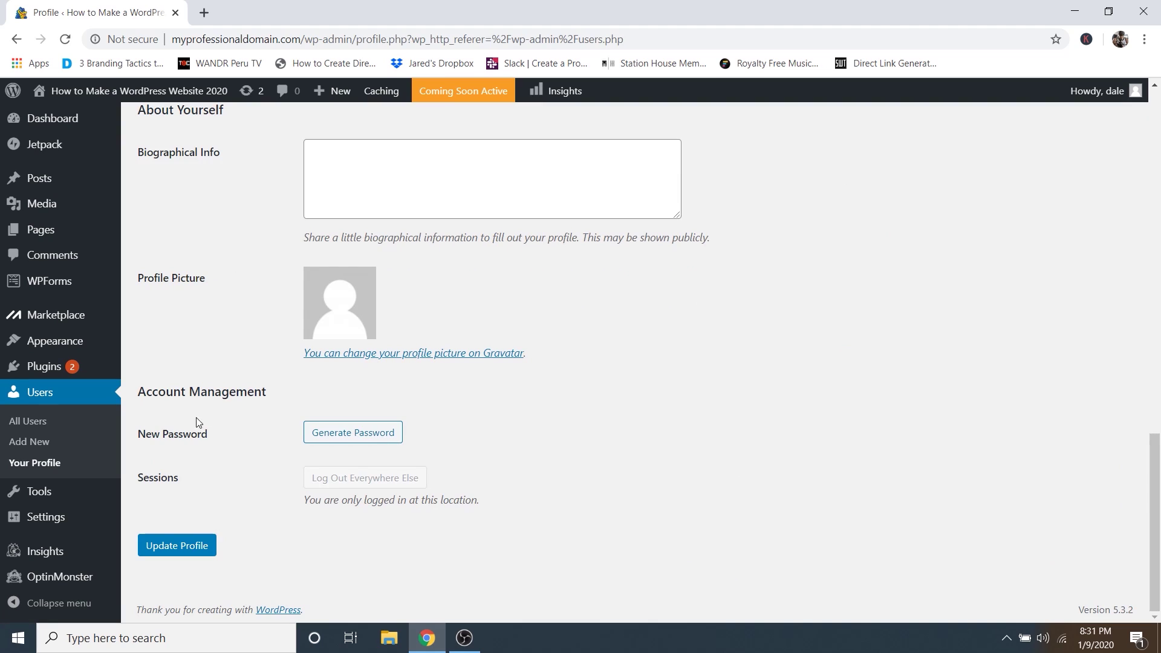
left_click(348, 439)
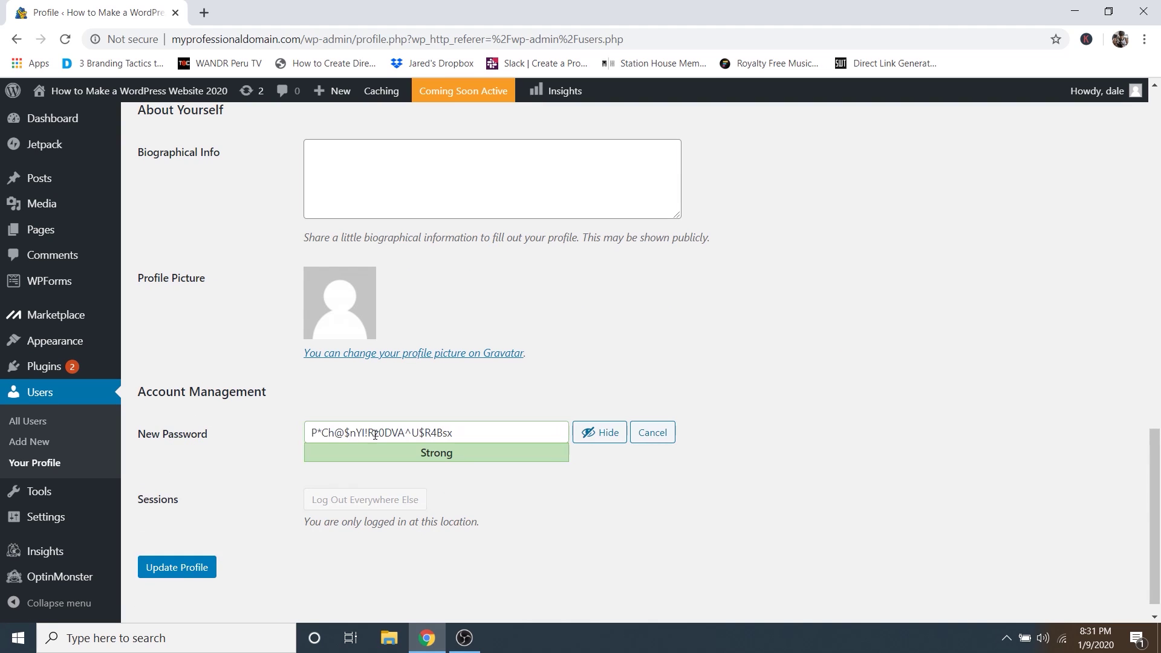
triple_click(375, 434)
key("BackSpace")
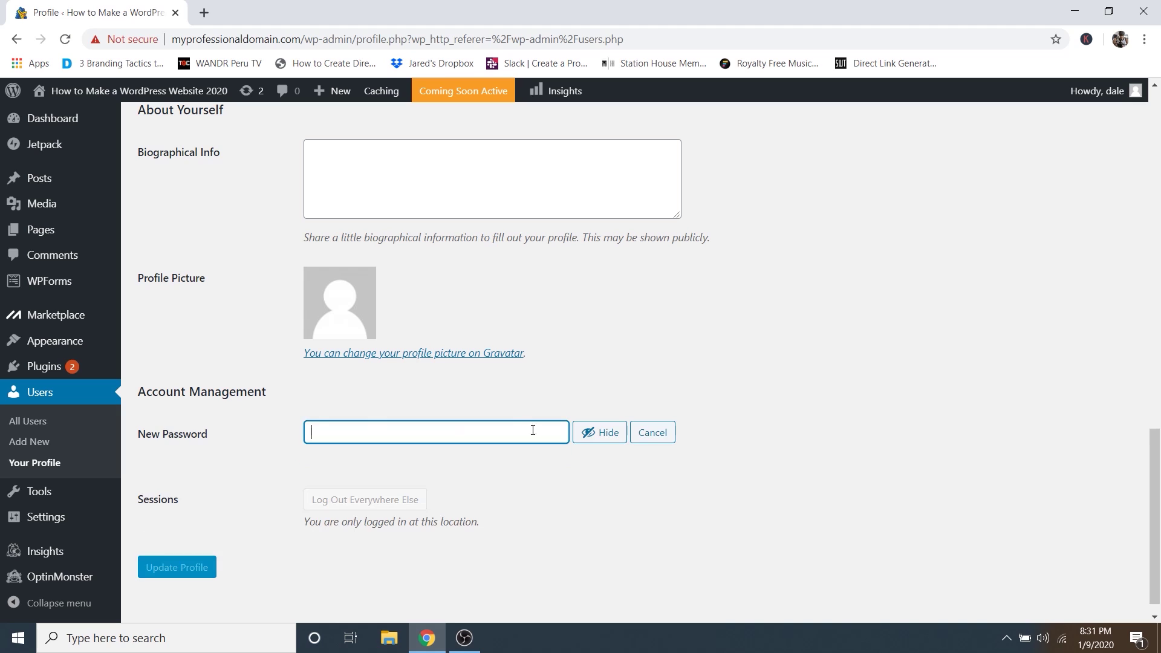
left_click(604, 435)
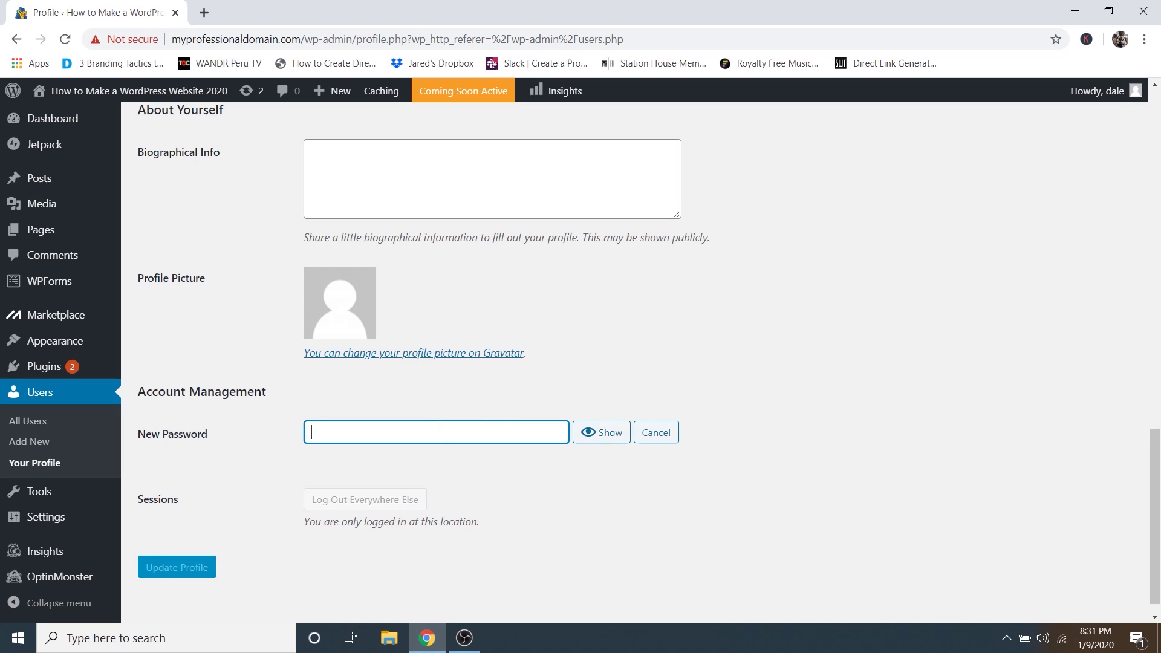
type("•••••••••••••")
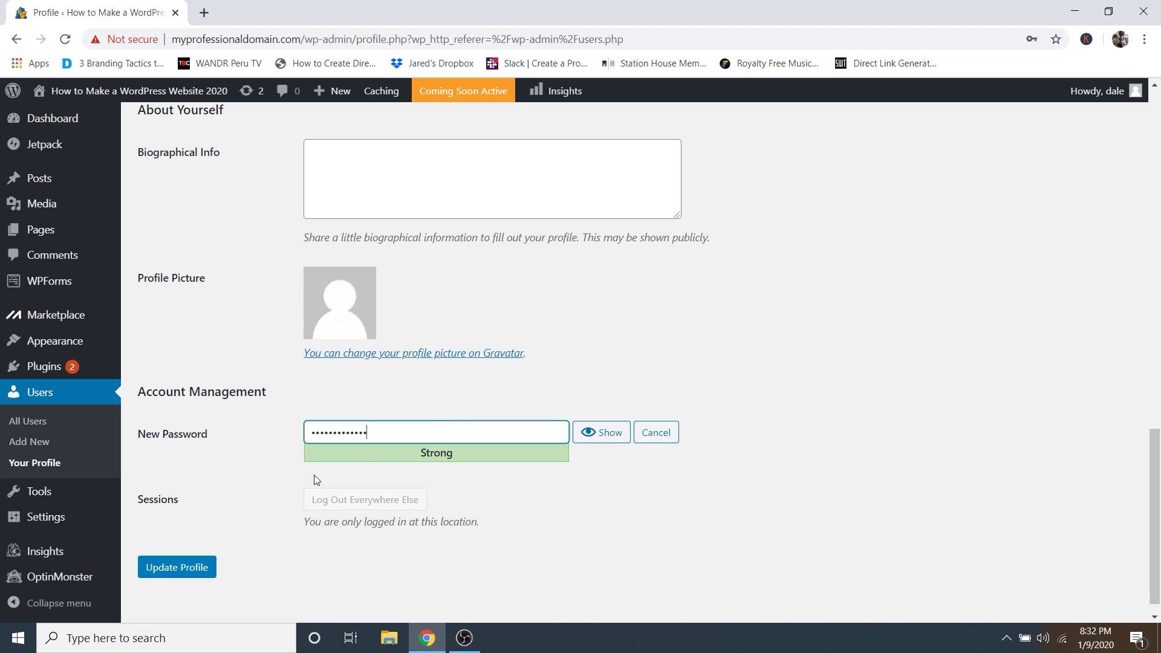
left_click(177, 567)
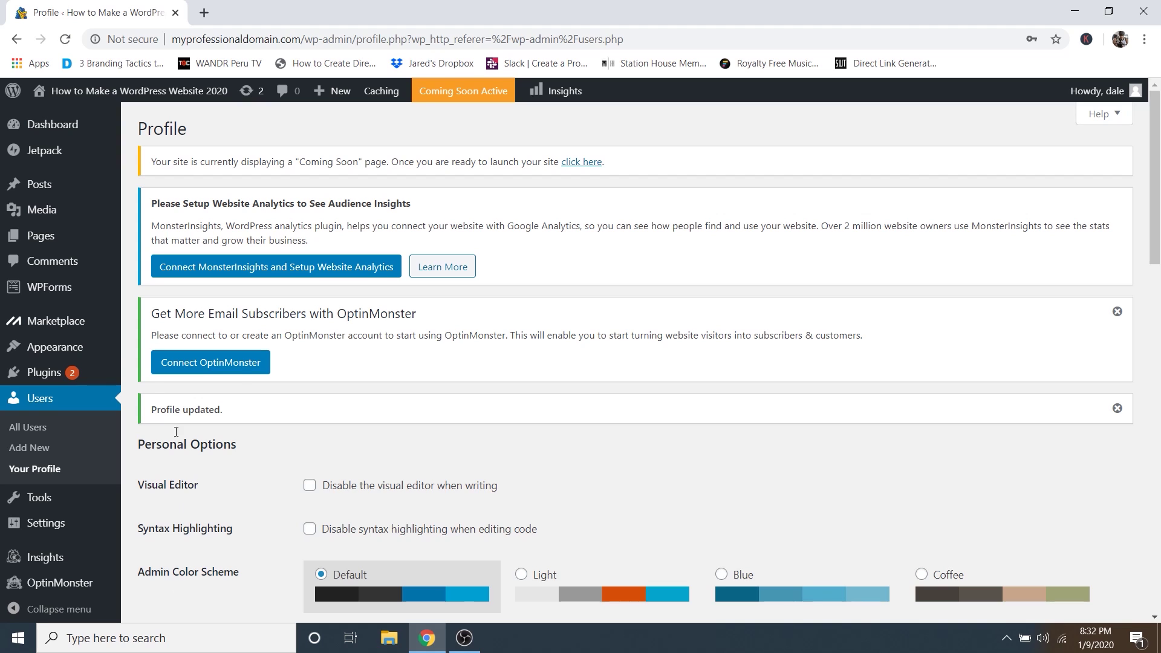
Open the installed Themes page and scroll through it.
mouse_move(53, 349)
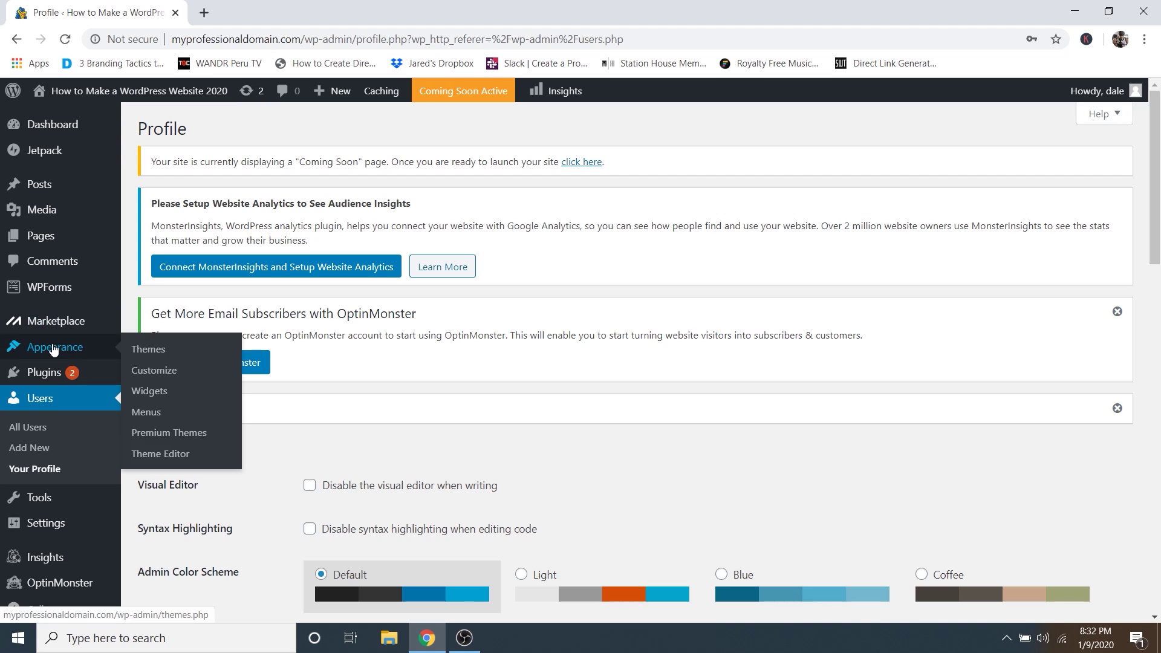
left_click(152, 355)
scroll(465, 330, "down", 3)
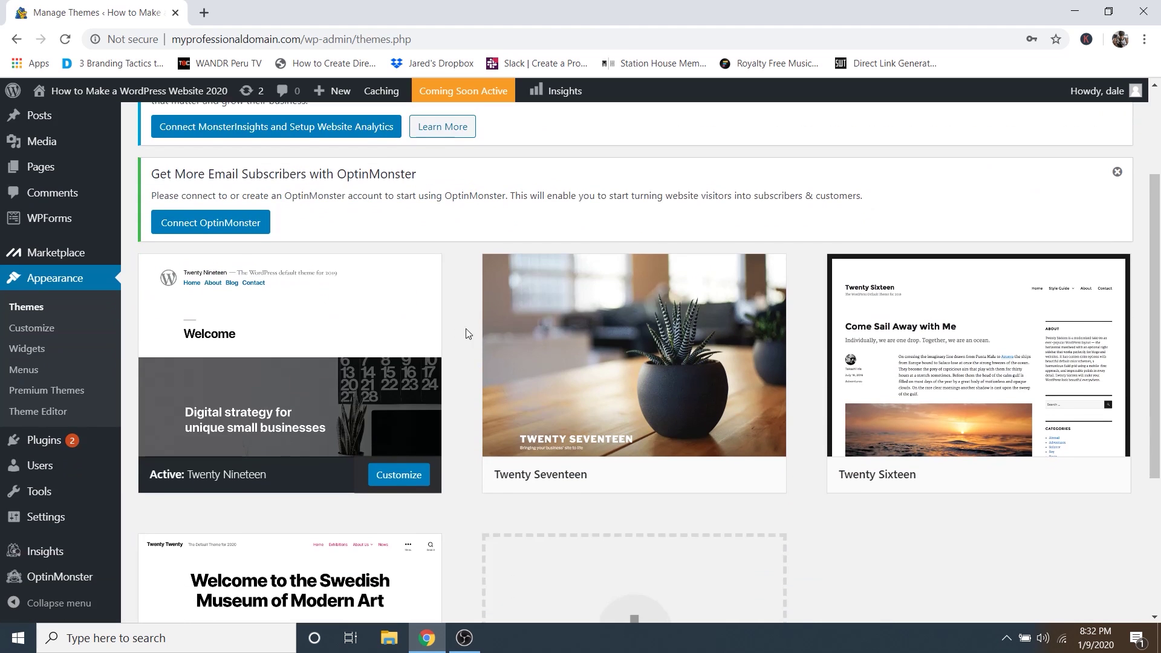
scroll(466, 327, "down", 1)
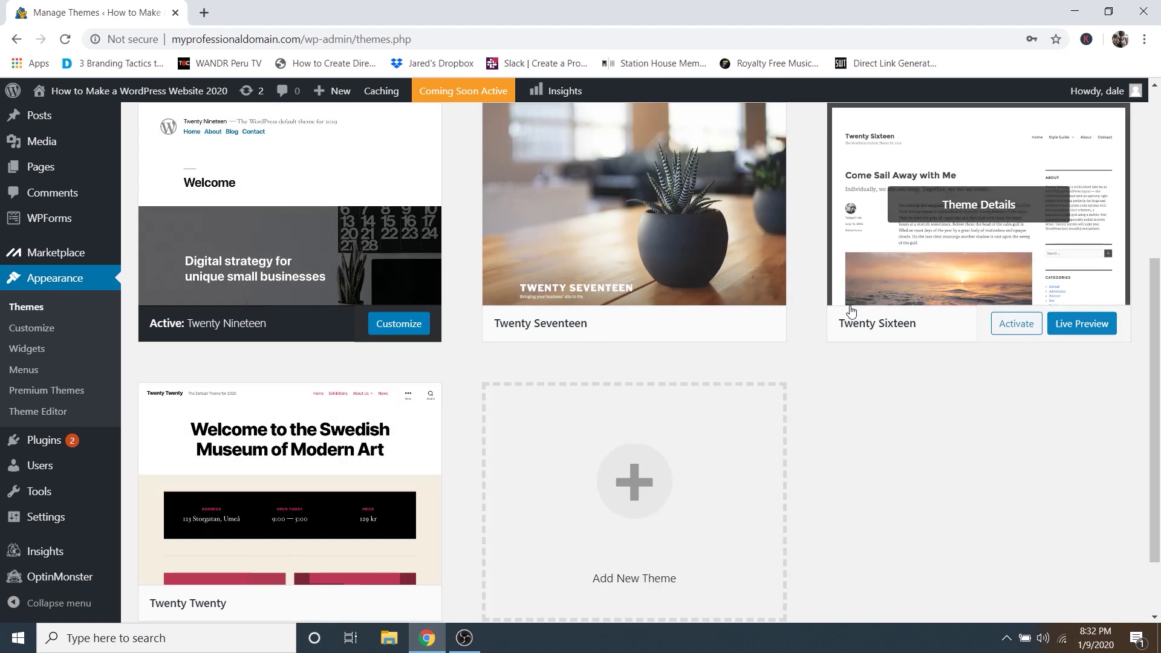
scroll(477, 443, "down", 1)
scroll(462, 467, "up", 2)
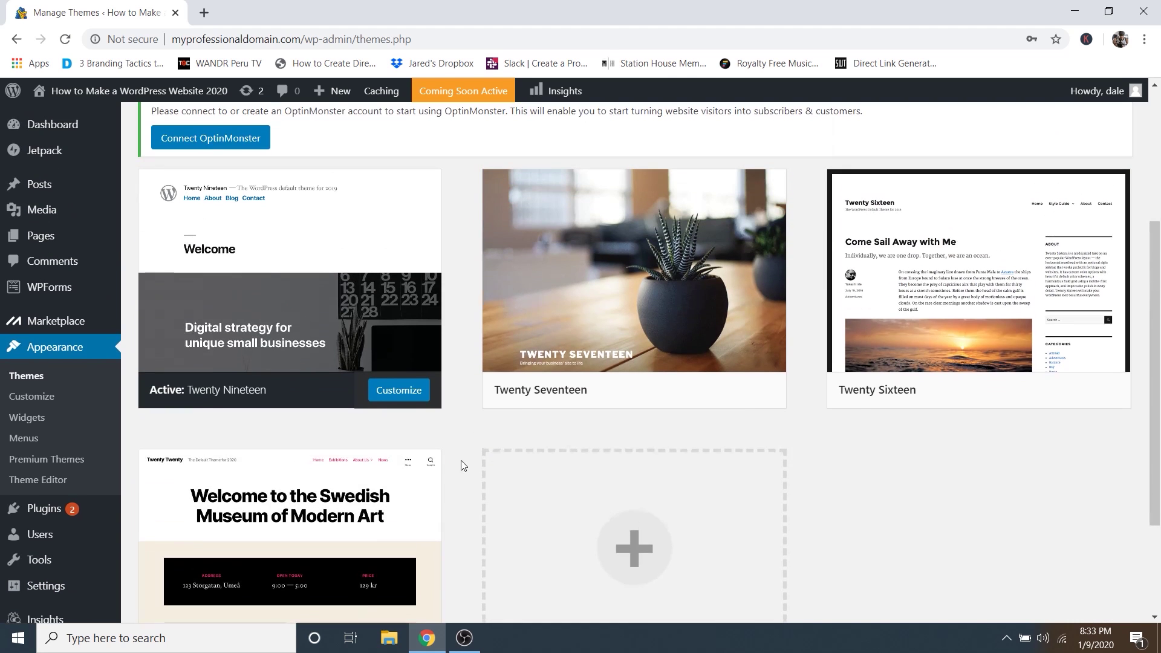
scroll(502, 465, "up", 1)
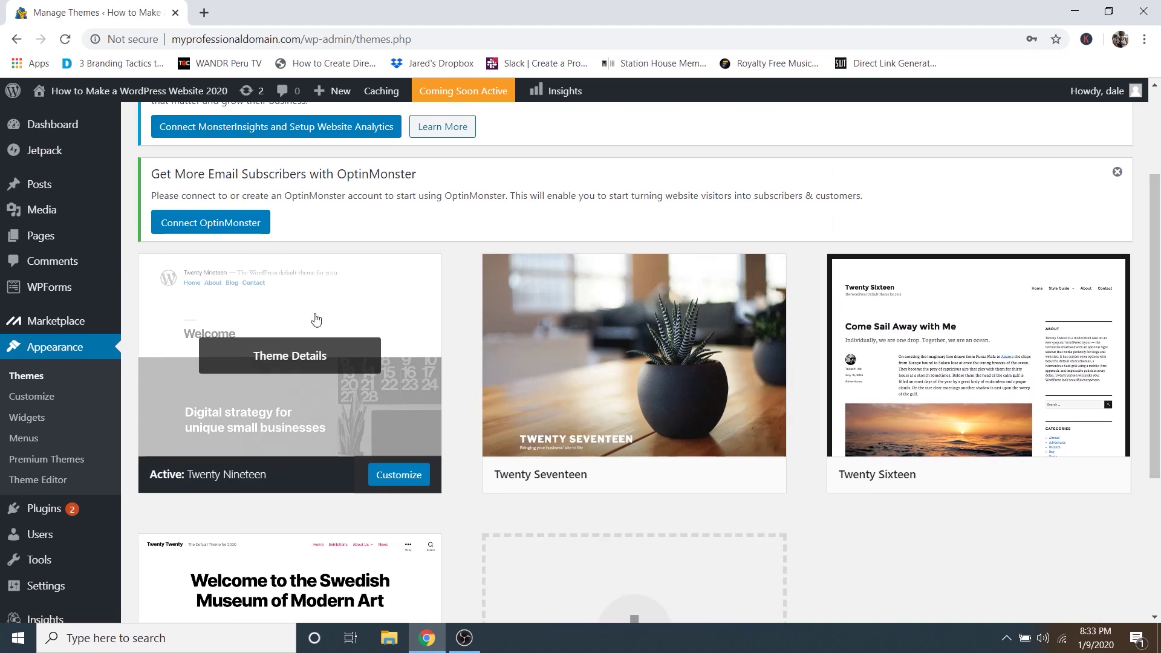
Open Visit Site in a new tab and scroll the live Hello world! homepage.
mouse_move(109, 98)
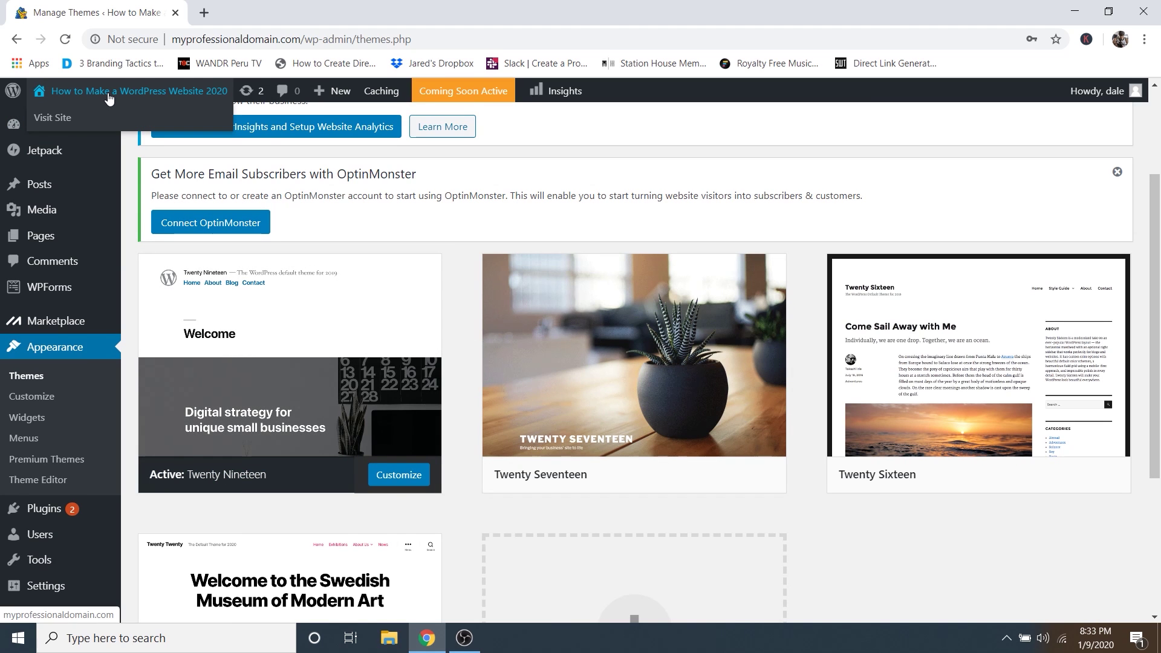
right_click(55, 121)
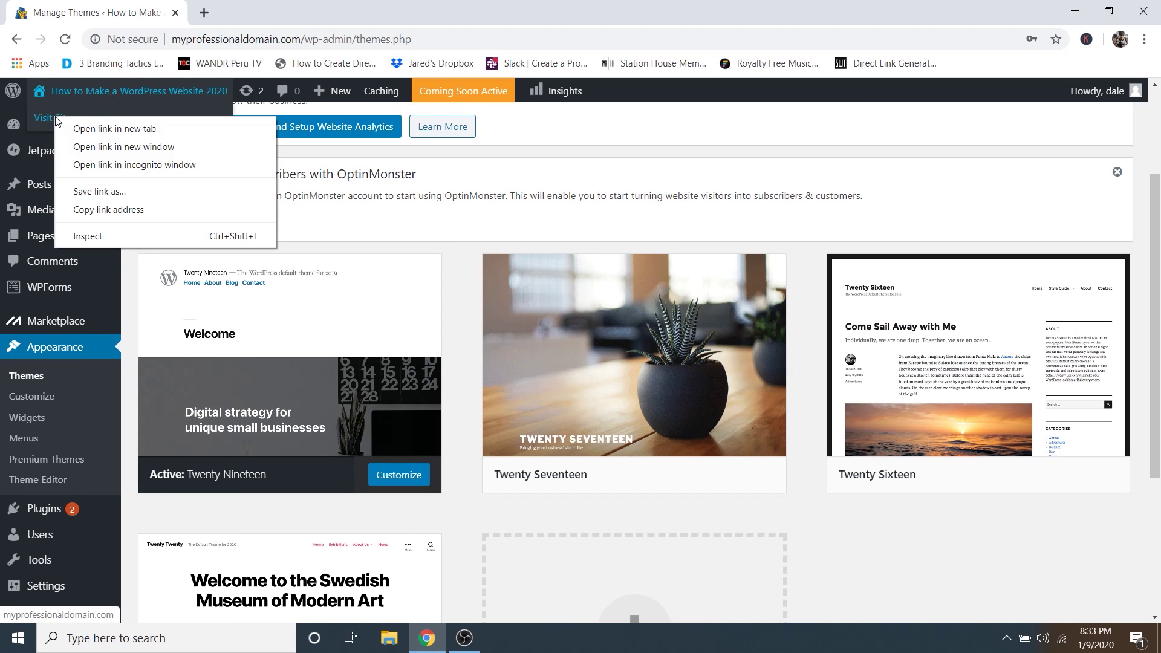
left_click(123, 129)
left_click(281, 14)
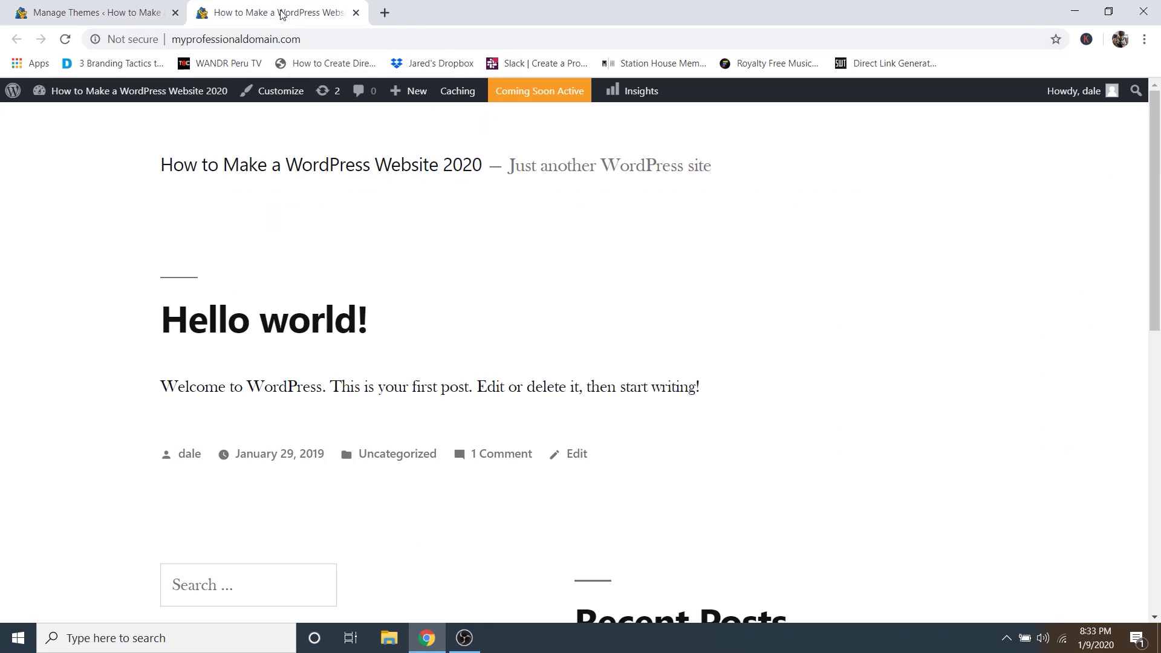
scroll(463, 266, "down", 5)
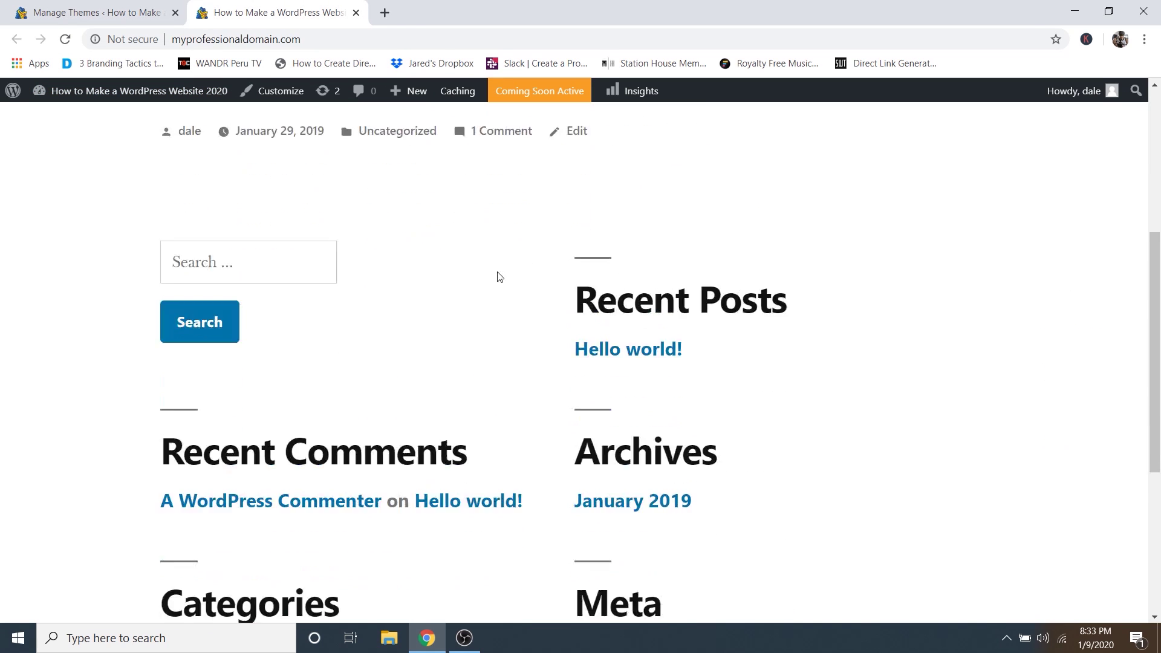
scroll(499, 277, "down", 4)
scroll(497, 277, "up", 11)
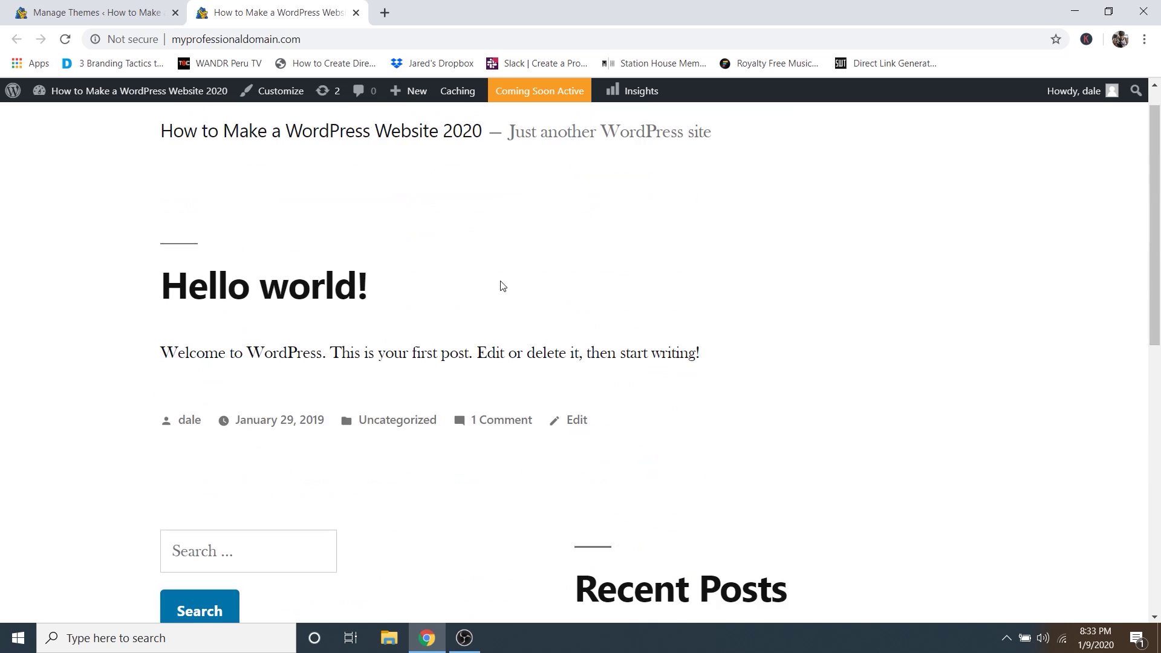
scroll(446, 277, "down", 7)
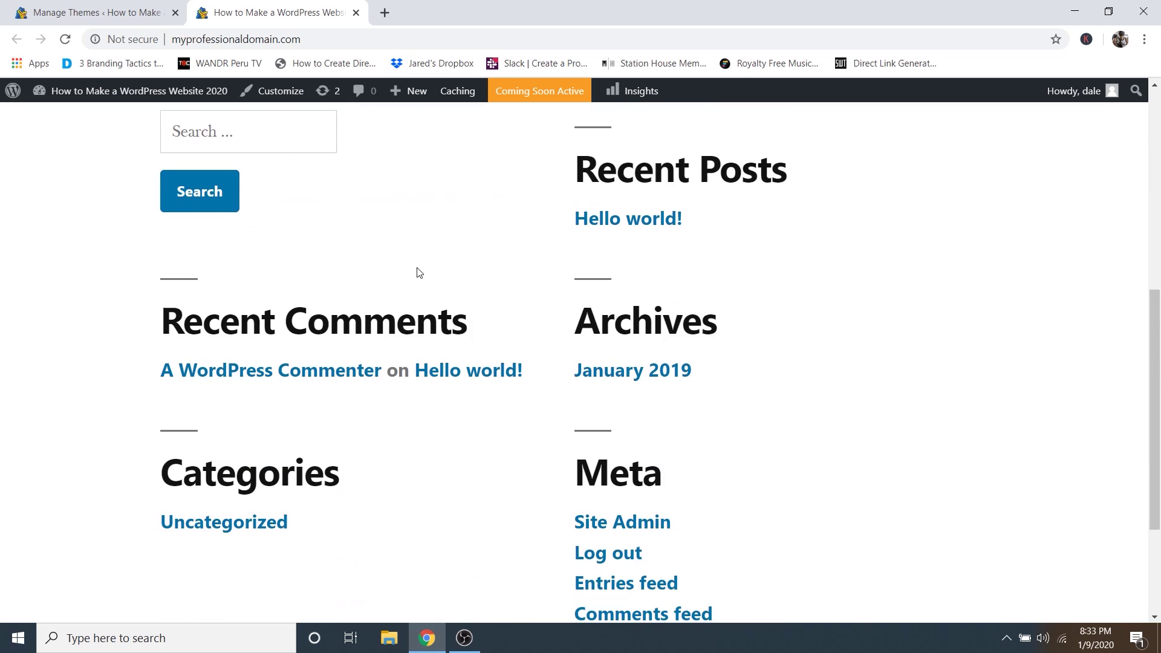
scroll(423, 266, "down", 3)
scroll(425, 264, "up", 10)
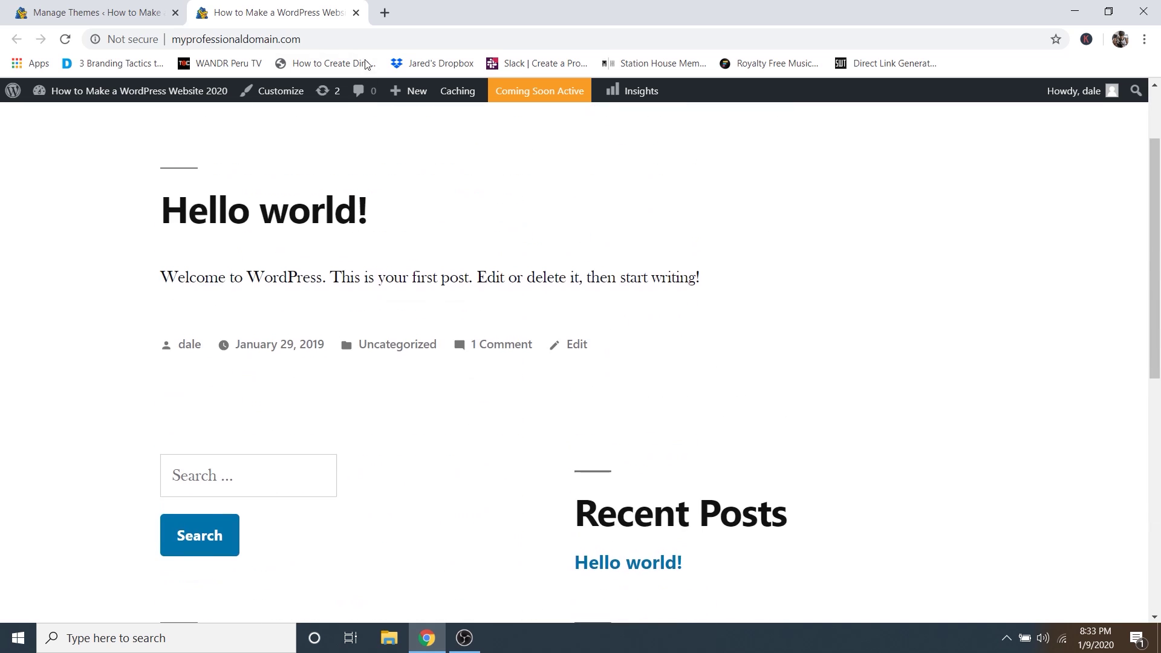
Close the site preview tab and return to the Themes page.
left_click(356, 12)
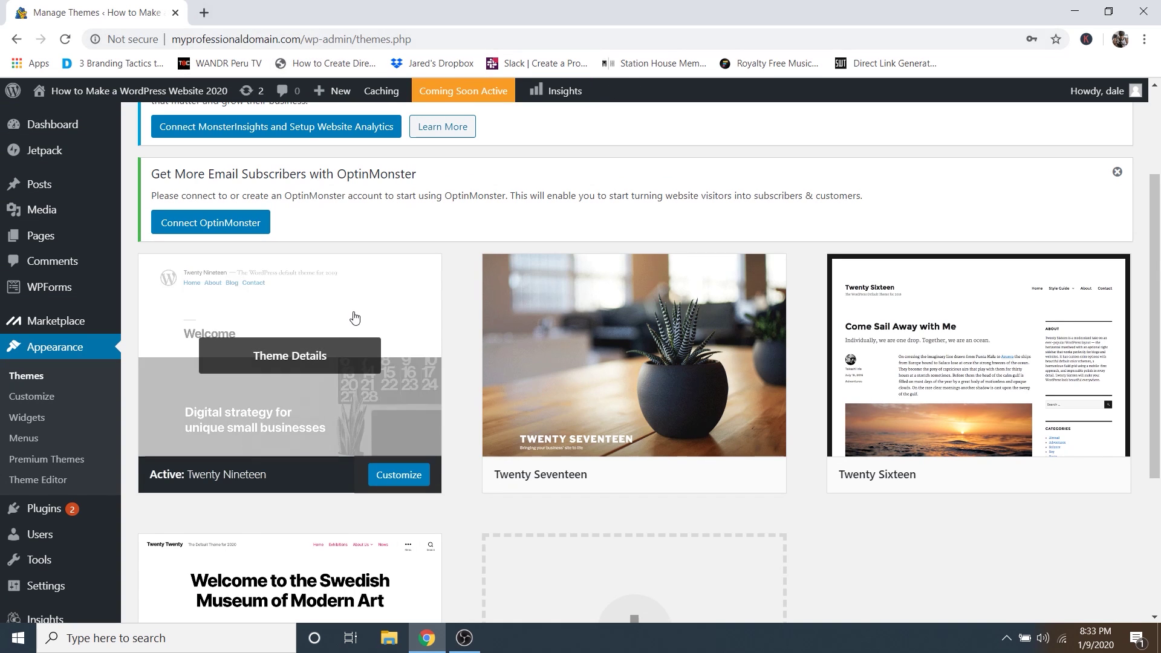
scroll(355, 311, "up", 3)
scroll(354, 313, "down", 1)
scroll(354, 312, "down", 5)
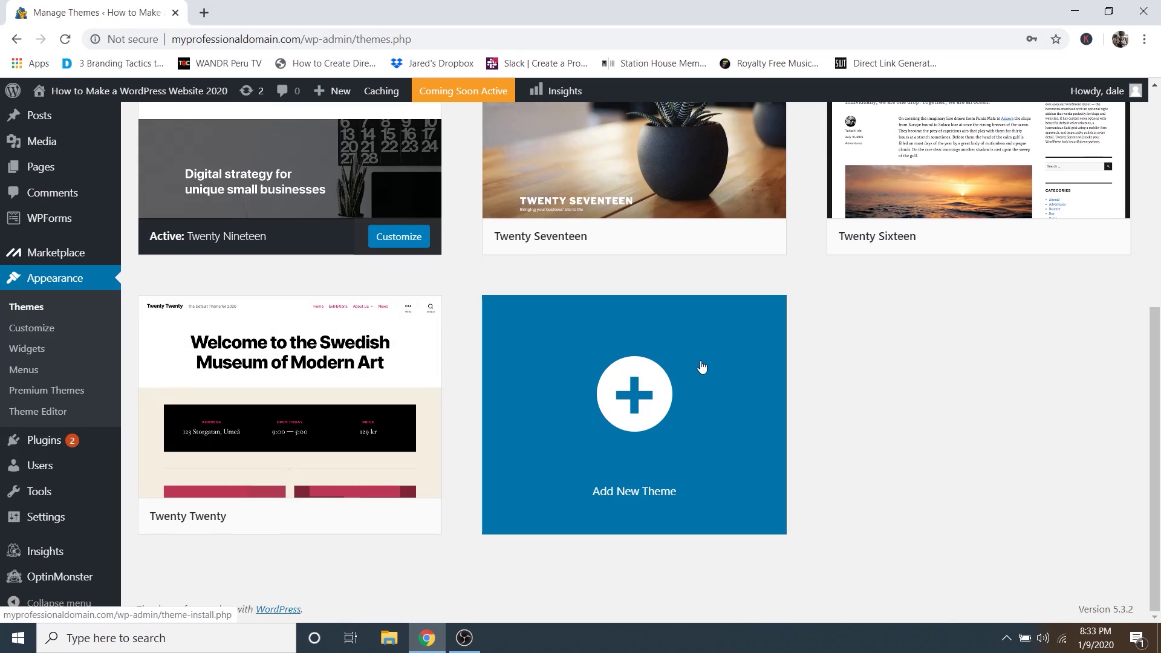
Search new themes for 'astra', then install and activate the Astra theme.
left_click(697, 373)
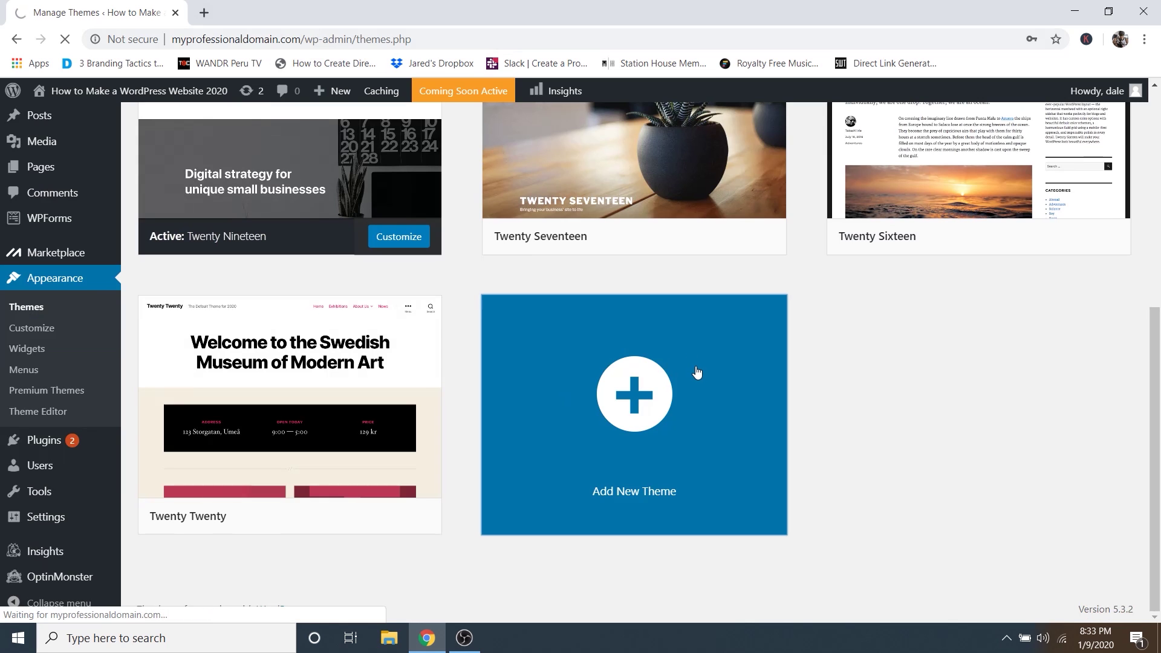
scroll(728, 356, "down", 3)
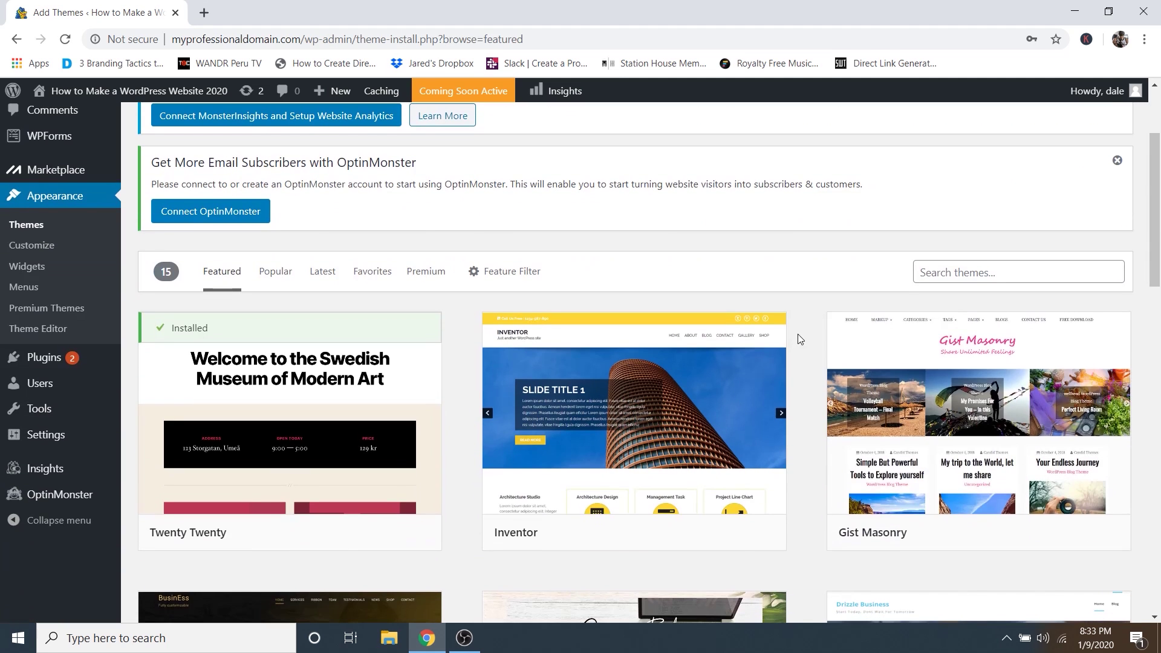
left_click(1018, 274)
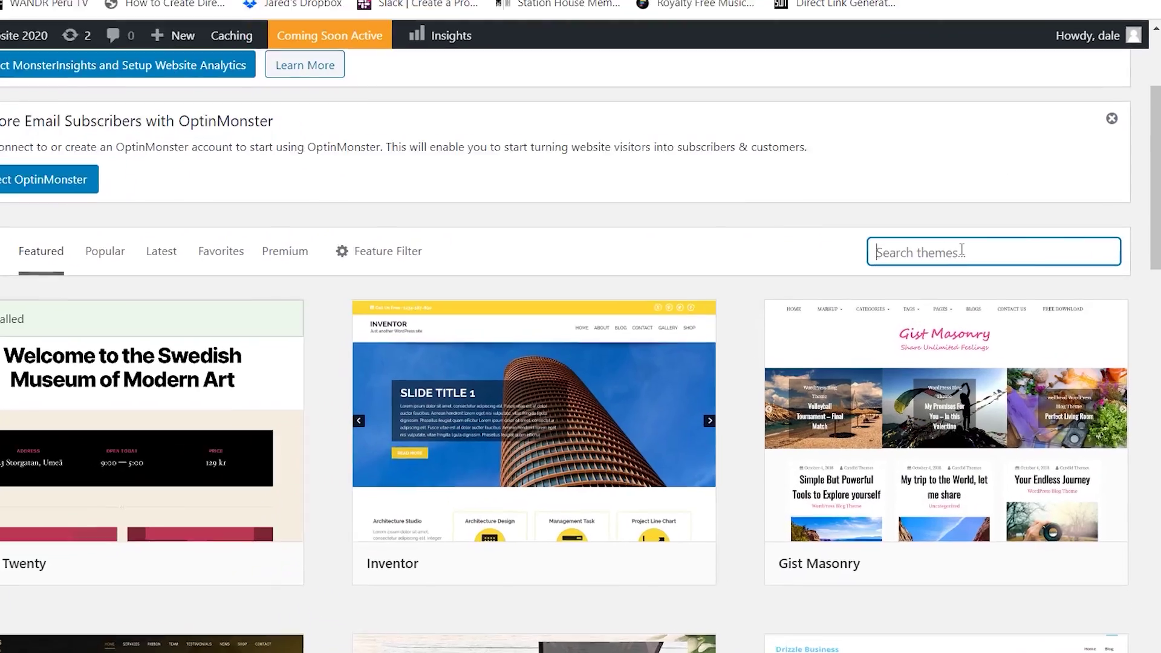
type("astra")
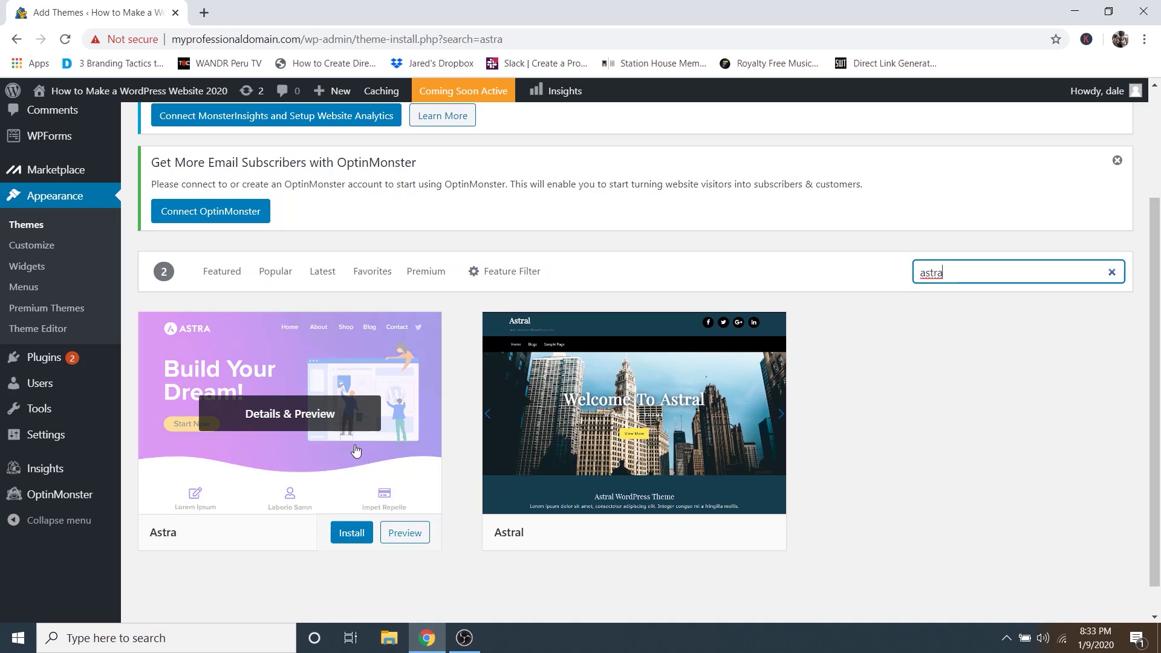
scroll(357, 460, "down", 1)
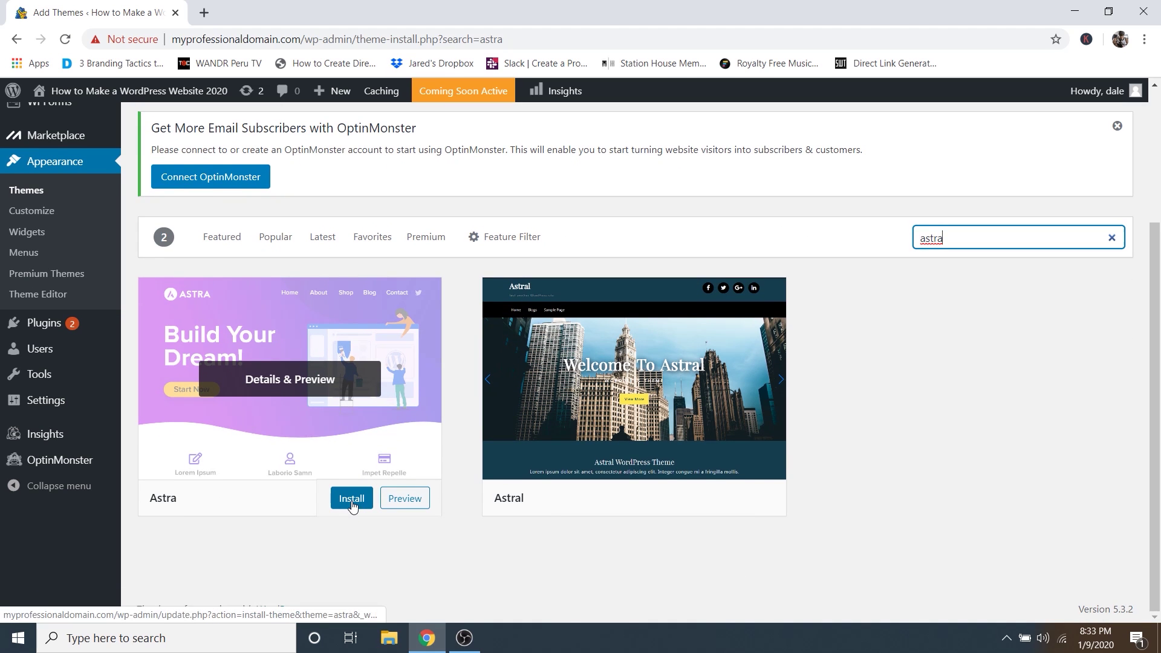
left_click(353, 505)
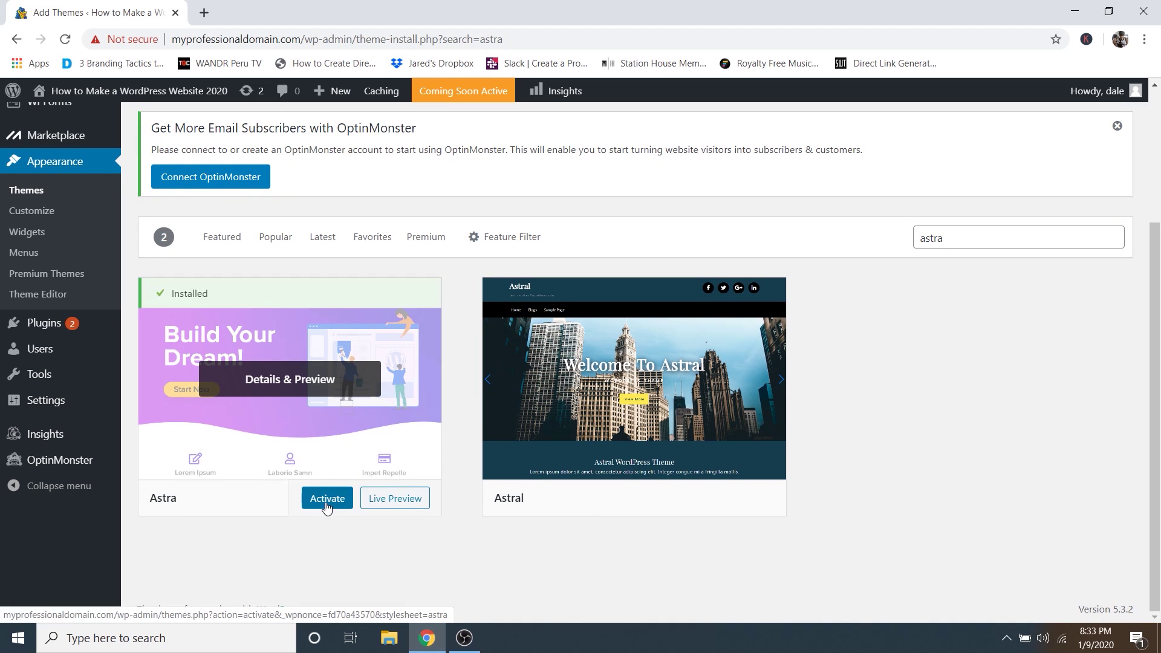
left_click(327, 506)
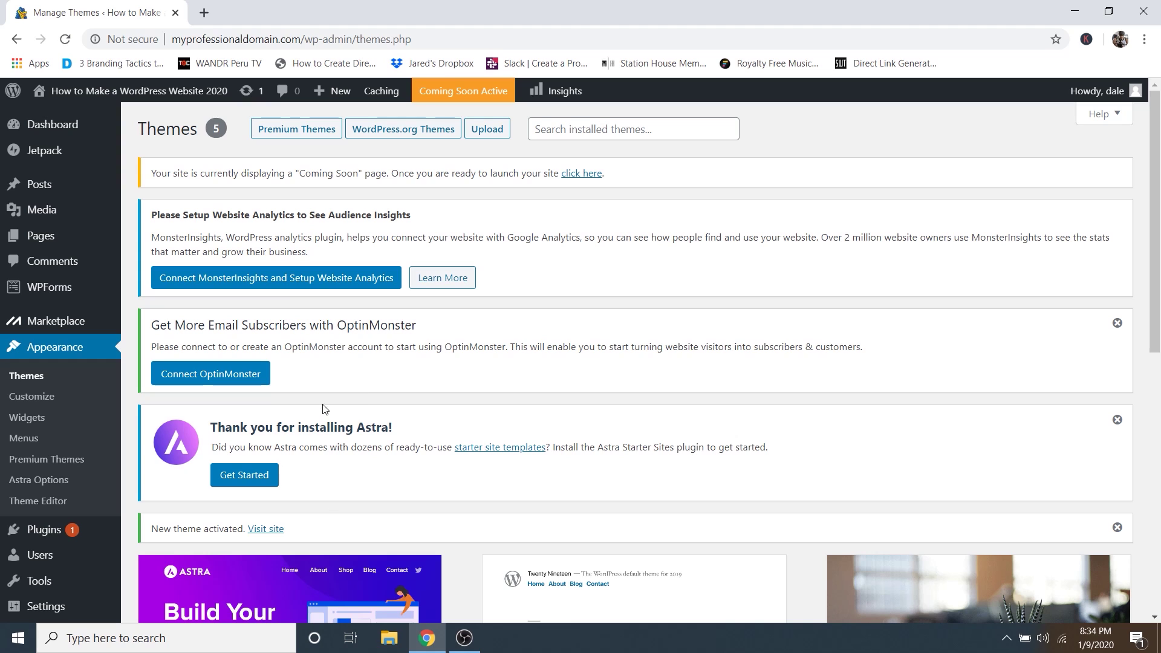
Search Add Plugins for 'elementor', then install and activate Elementor Page Builder.
mouse_move(37, 531)
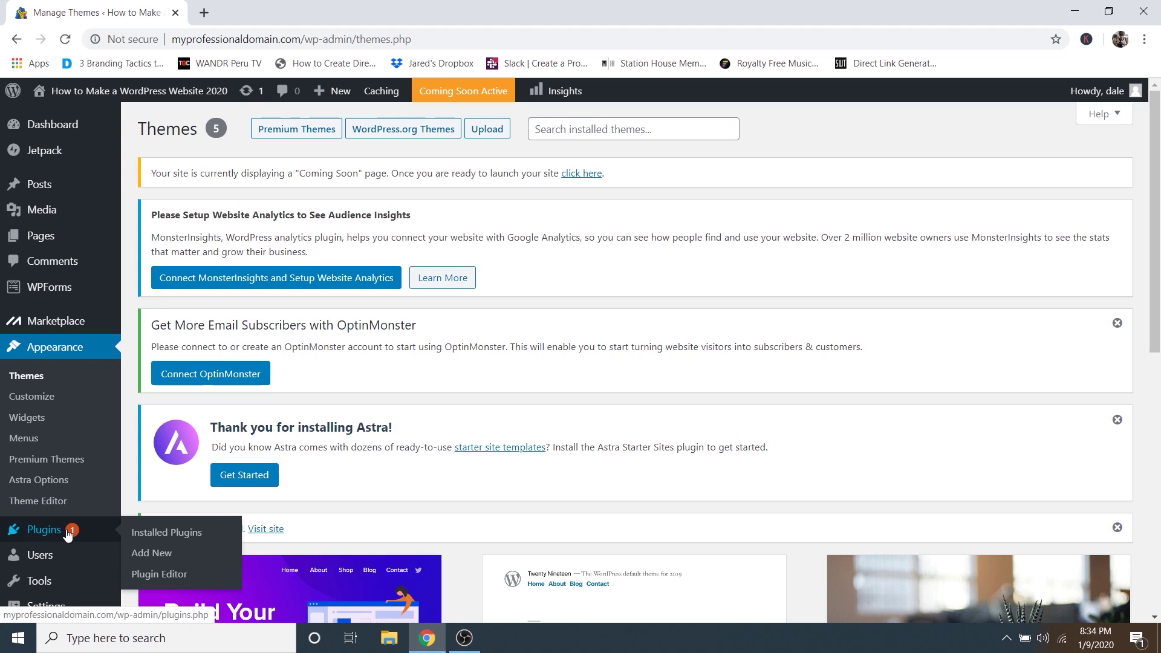
left_click(163, 557)
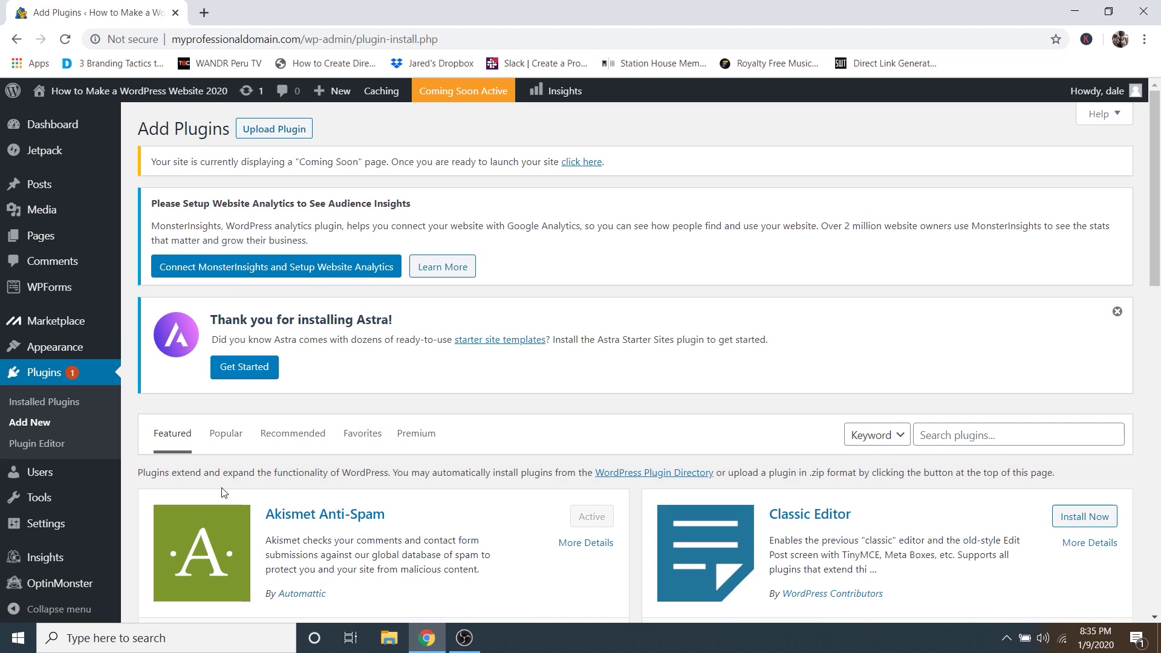
scroll(876, 436, "down", 2)
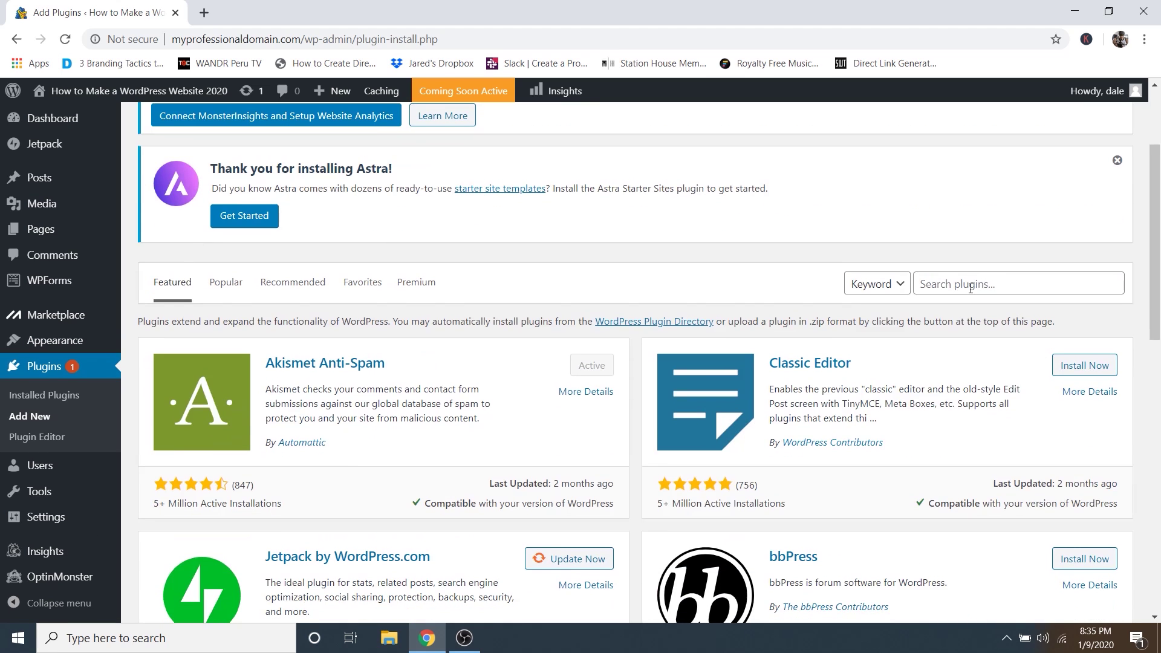
left_click(970, 288)
type("elementor")
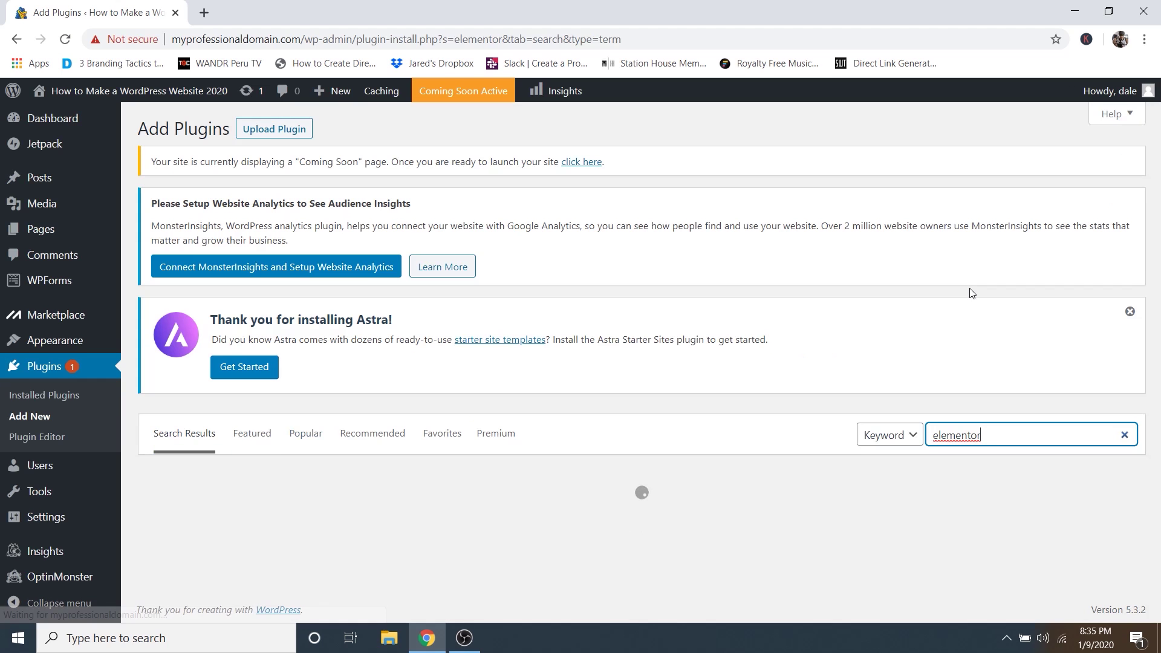
scroll(934, 298, "down", 3)
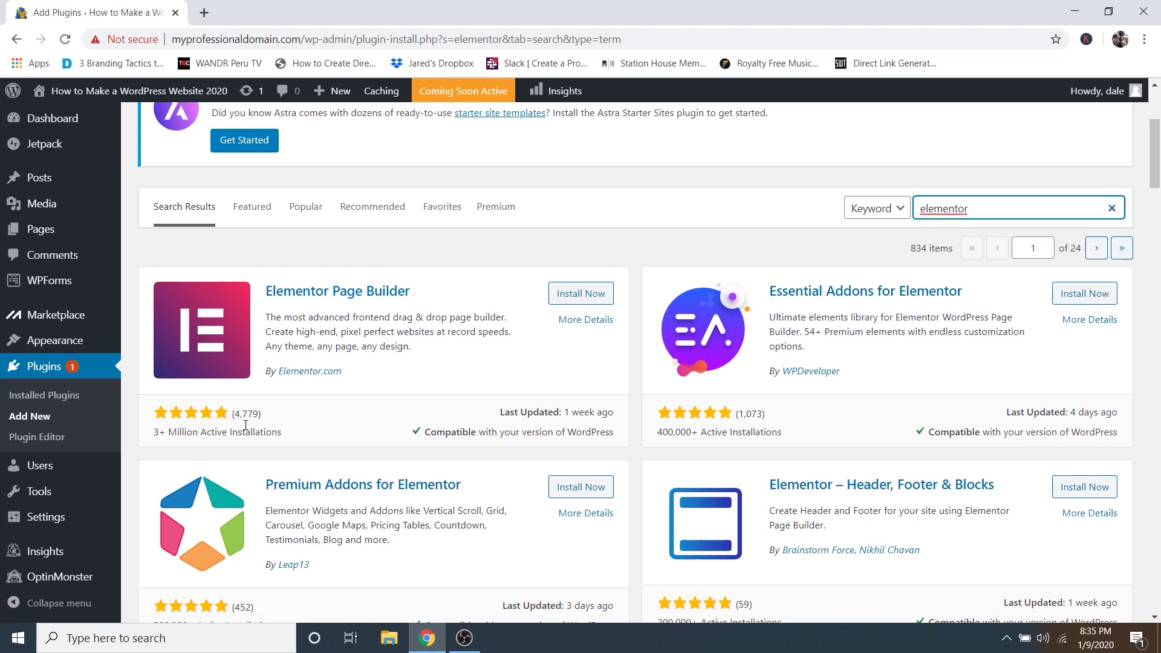
left_click(584, 299)
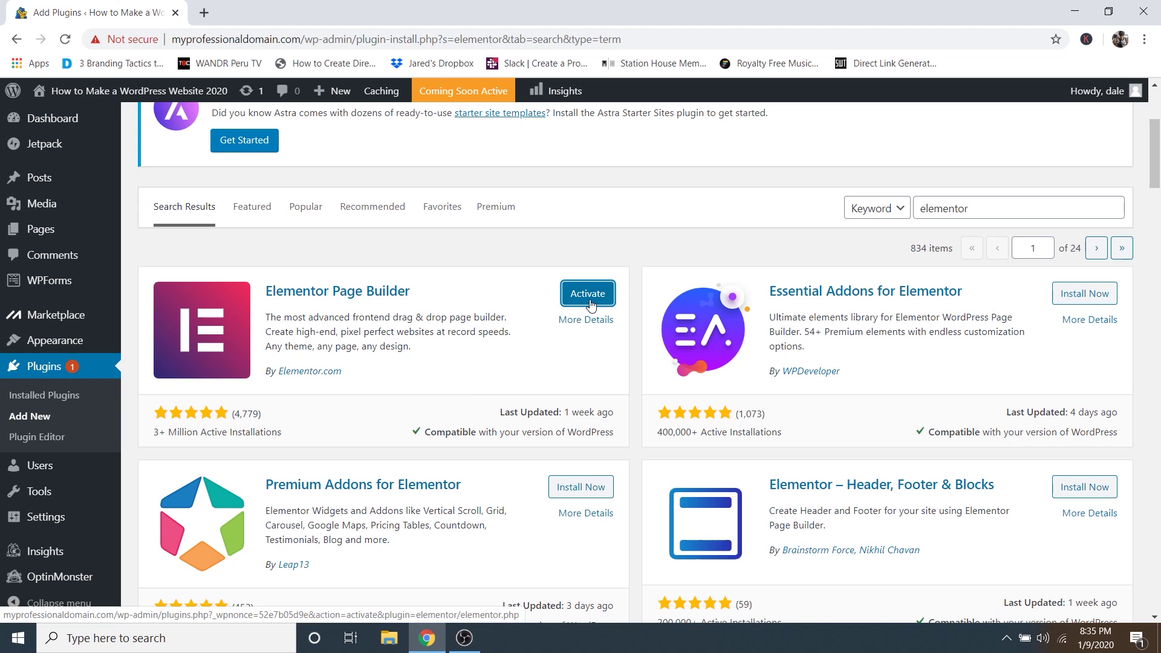
left_click(587, 294)
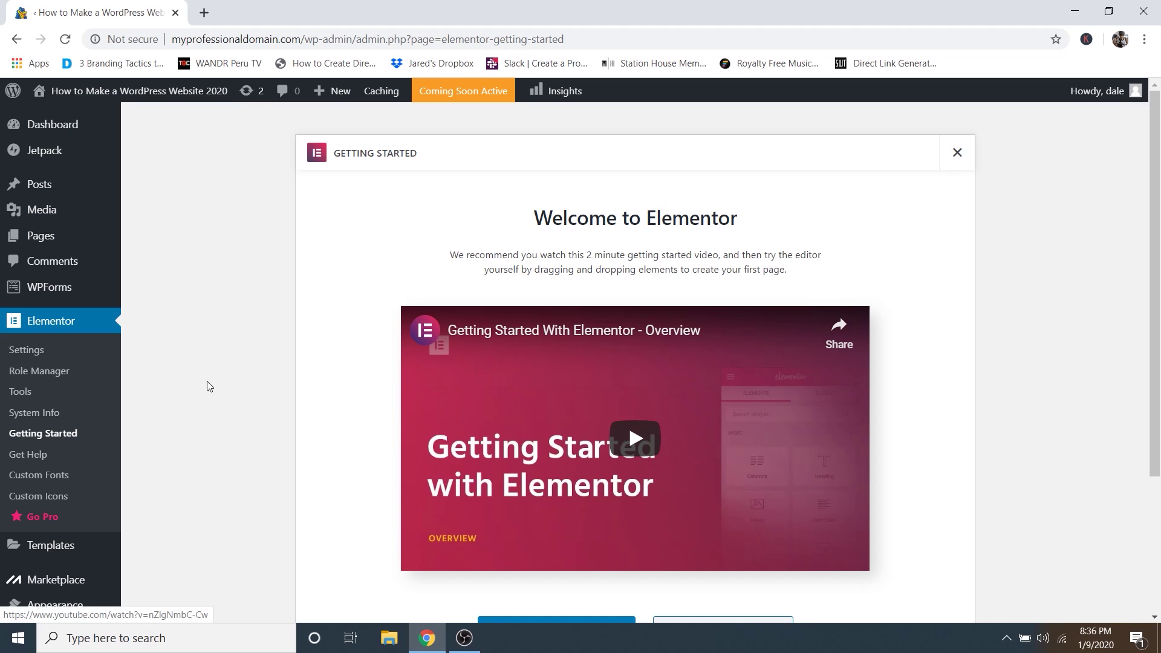
Search plugins for 'essential addons for elemento', then install and activate Essential Addons for Elementor.
scroll(163, 369, "down", 3)
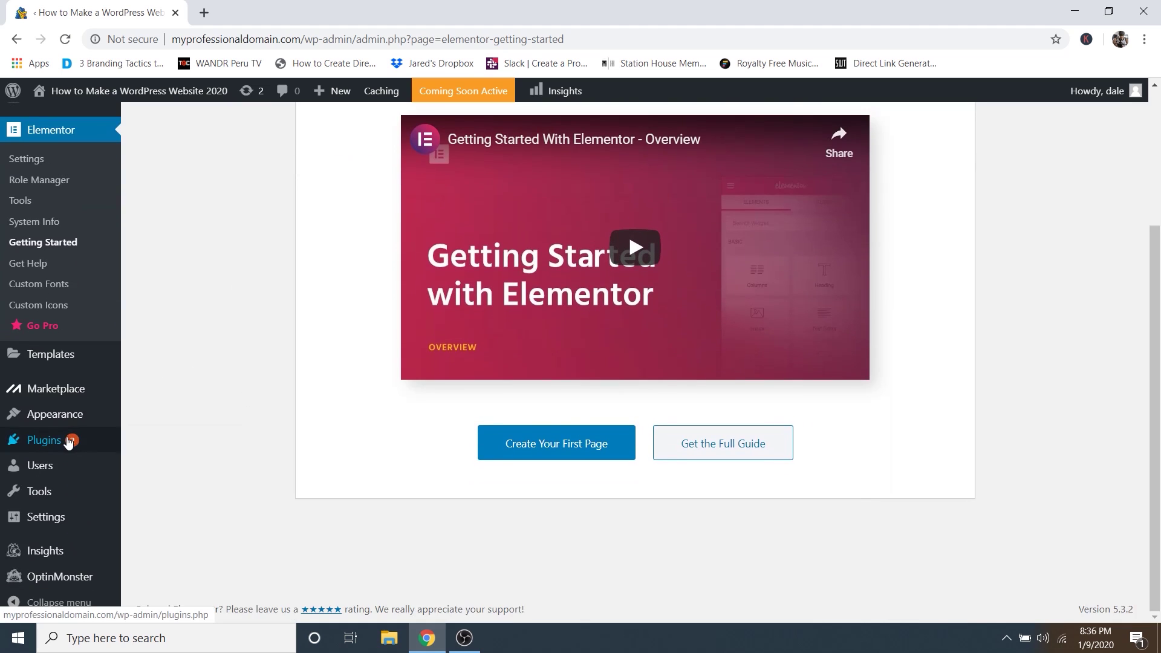
mouse_move(63, 444)
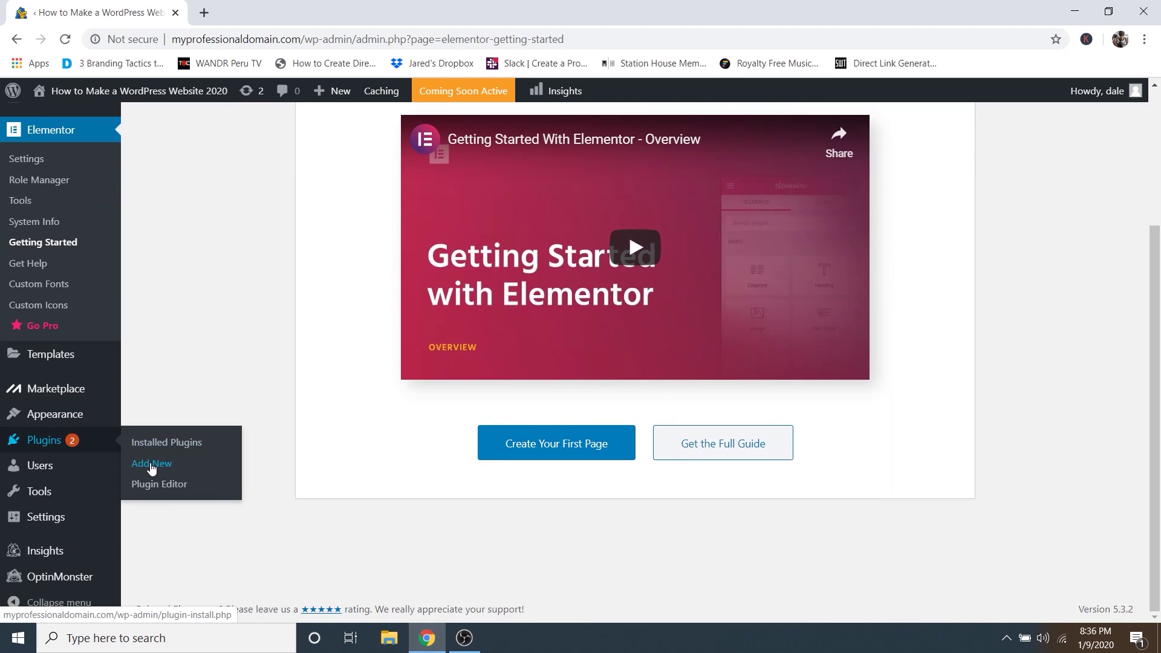
left_click(151, 464)
scroll(786, 351, "down", 2)
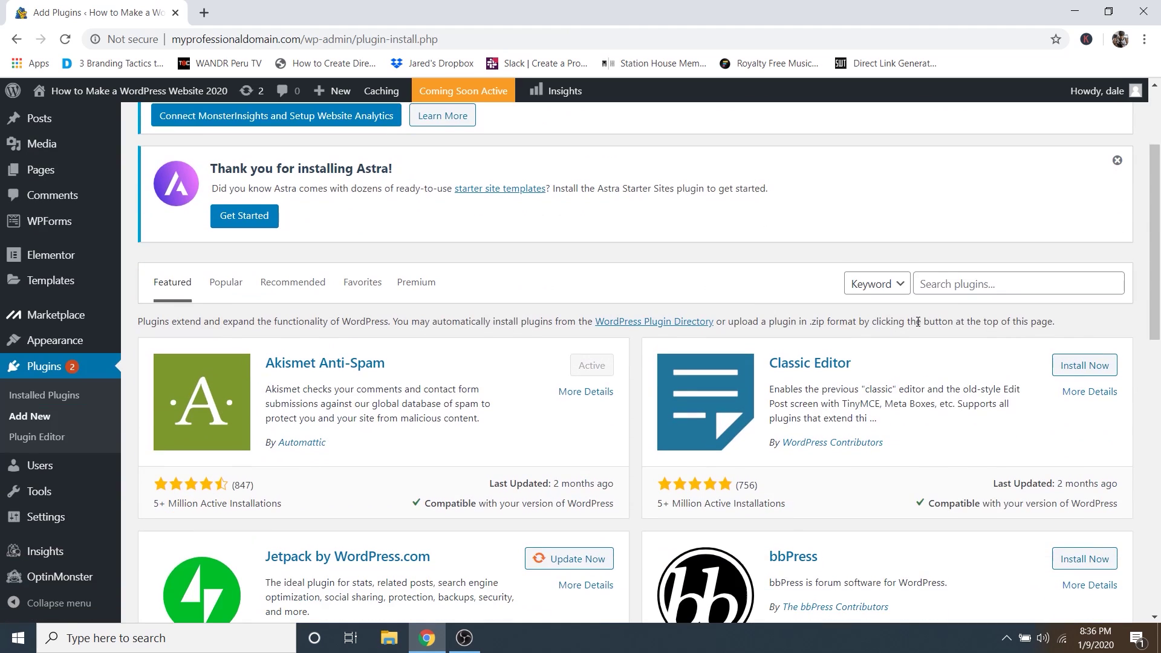
left_click(953, 285)
type("es")
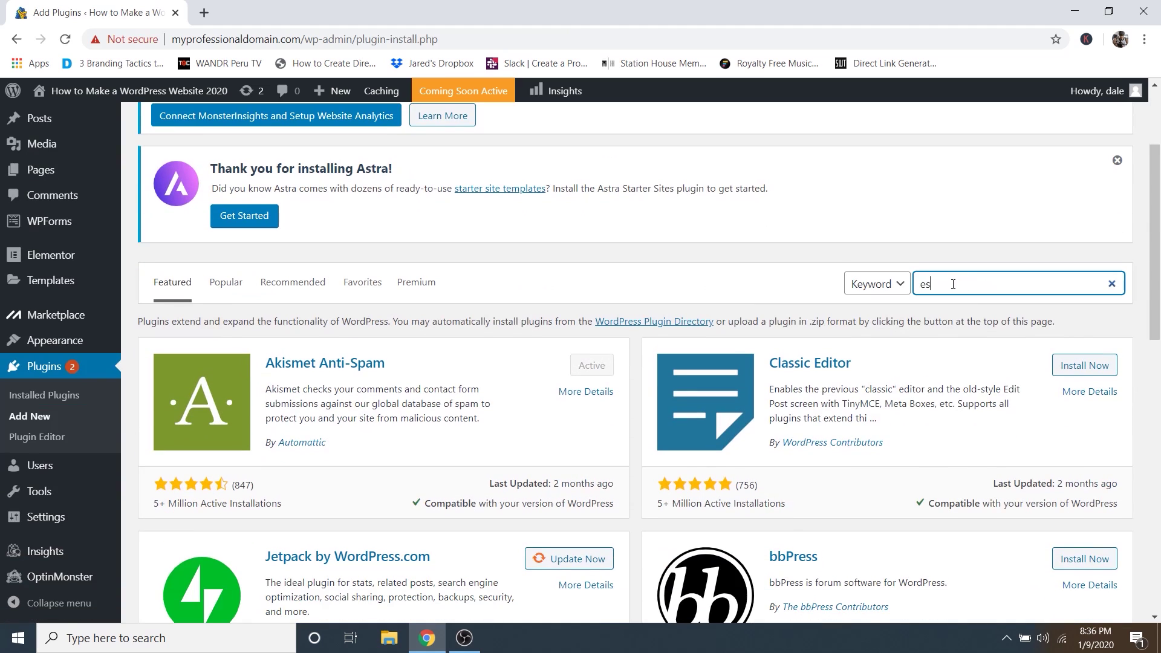
type("sential addons for elementor")
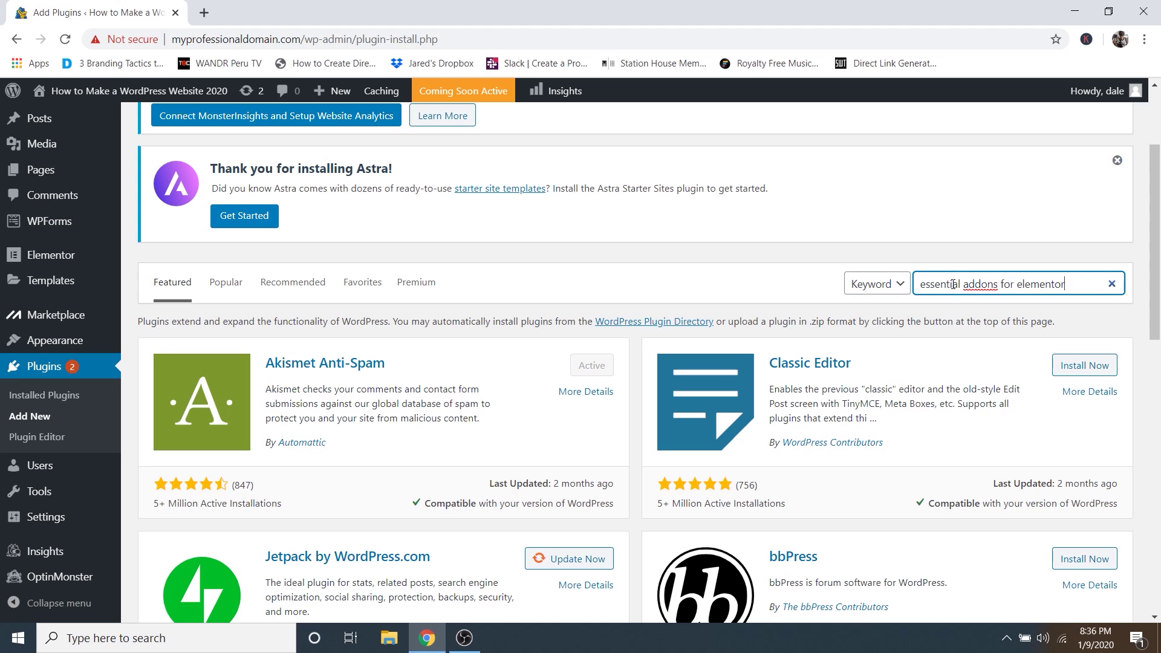
key("Return")
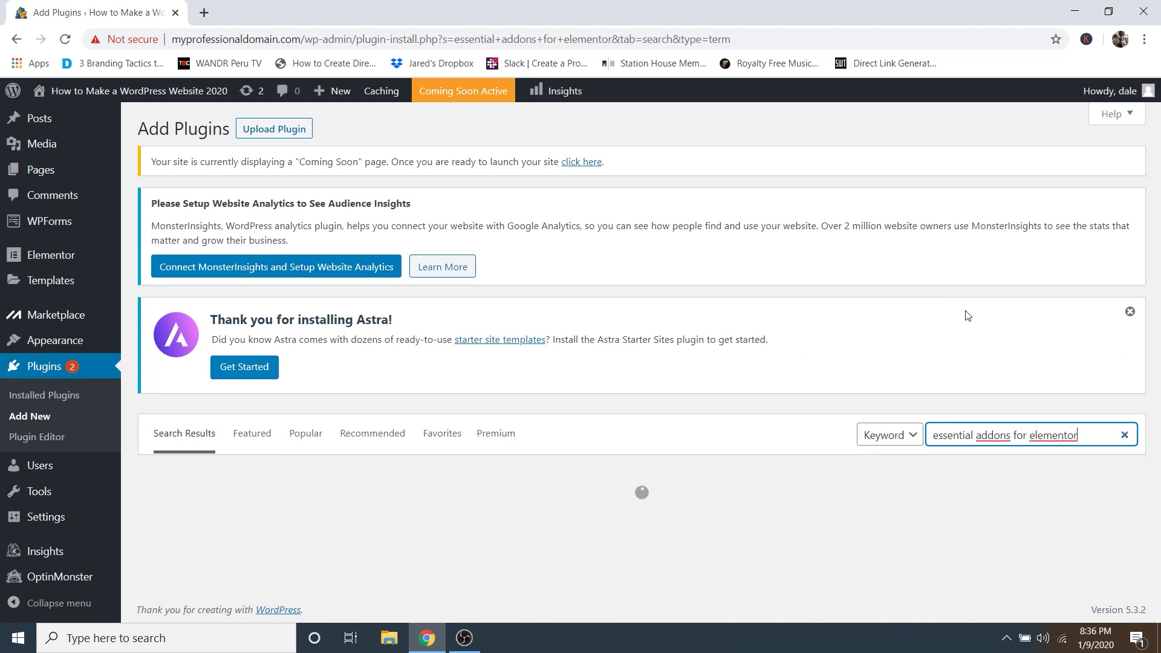
scroll(967, 315, "down", 5)
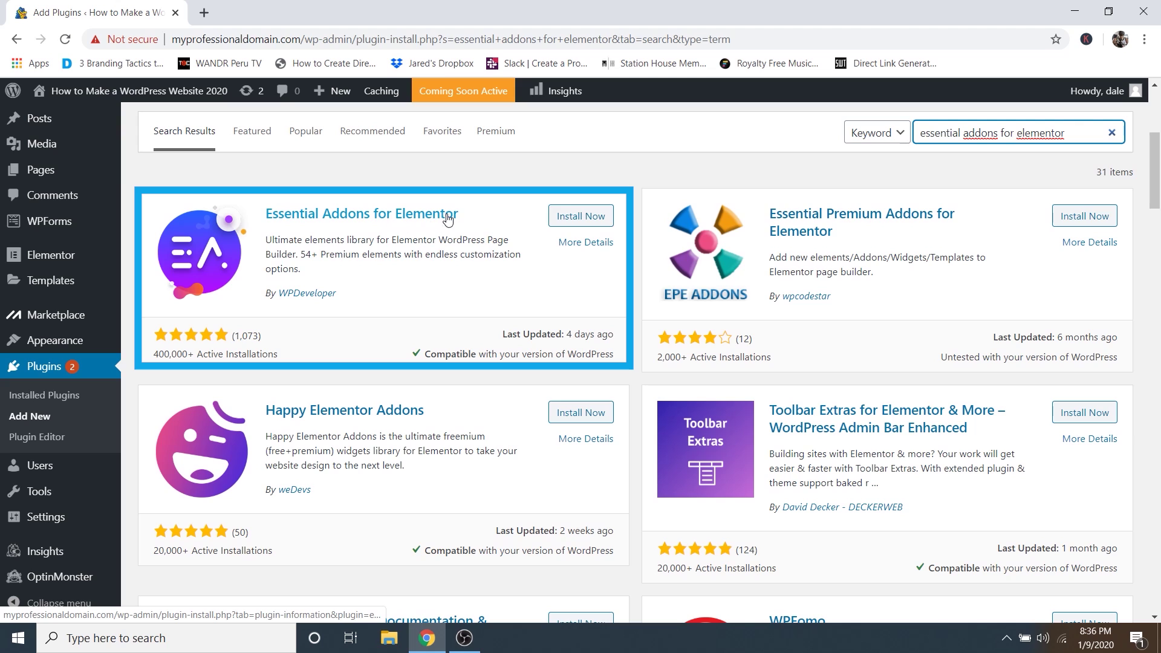
left_click(574, 219)
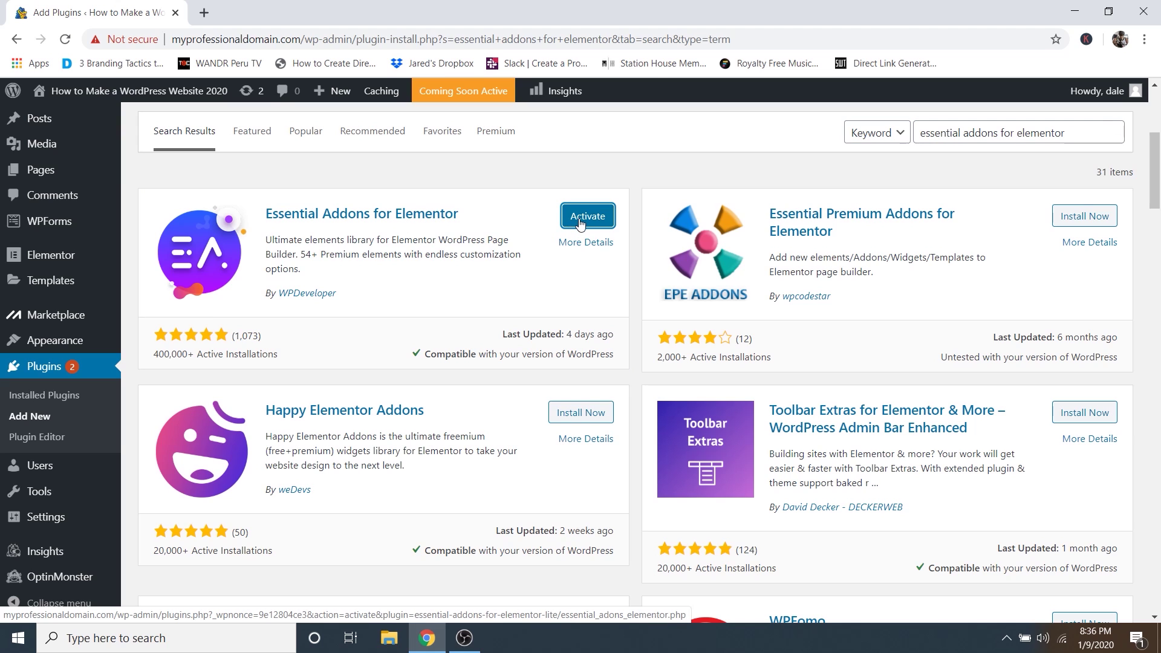
left_click(580, 219)
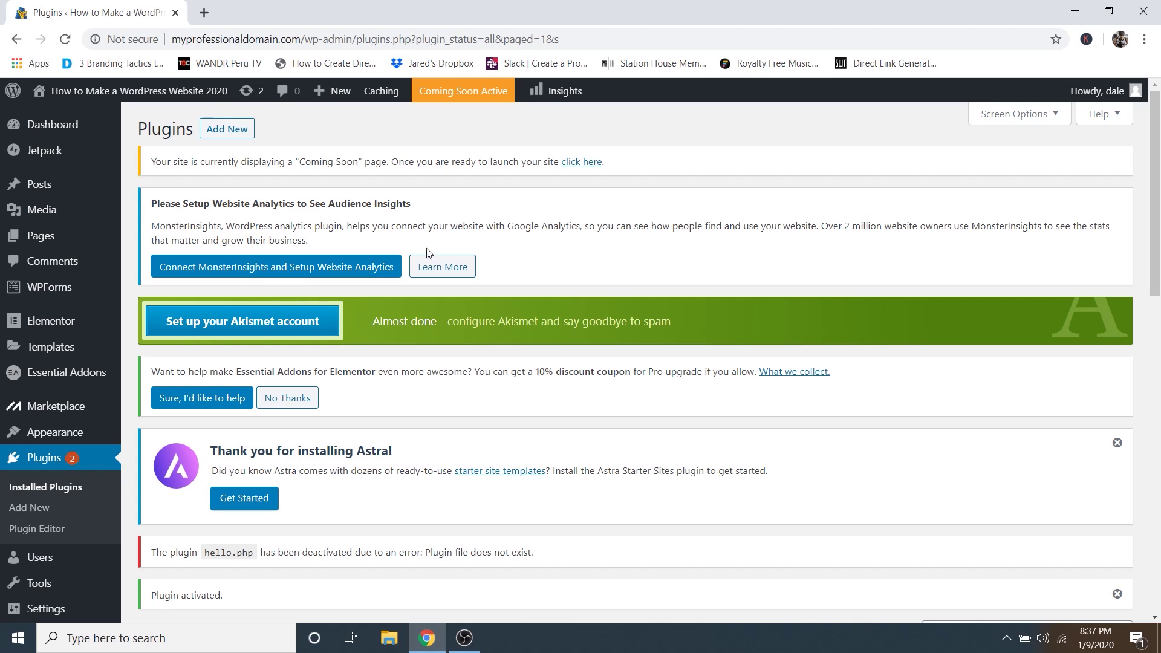
Search plugins for Instagram ('insigagram'), then install and activate Smash Balloon Social Photo Feed.
left_click(39, 515)
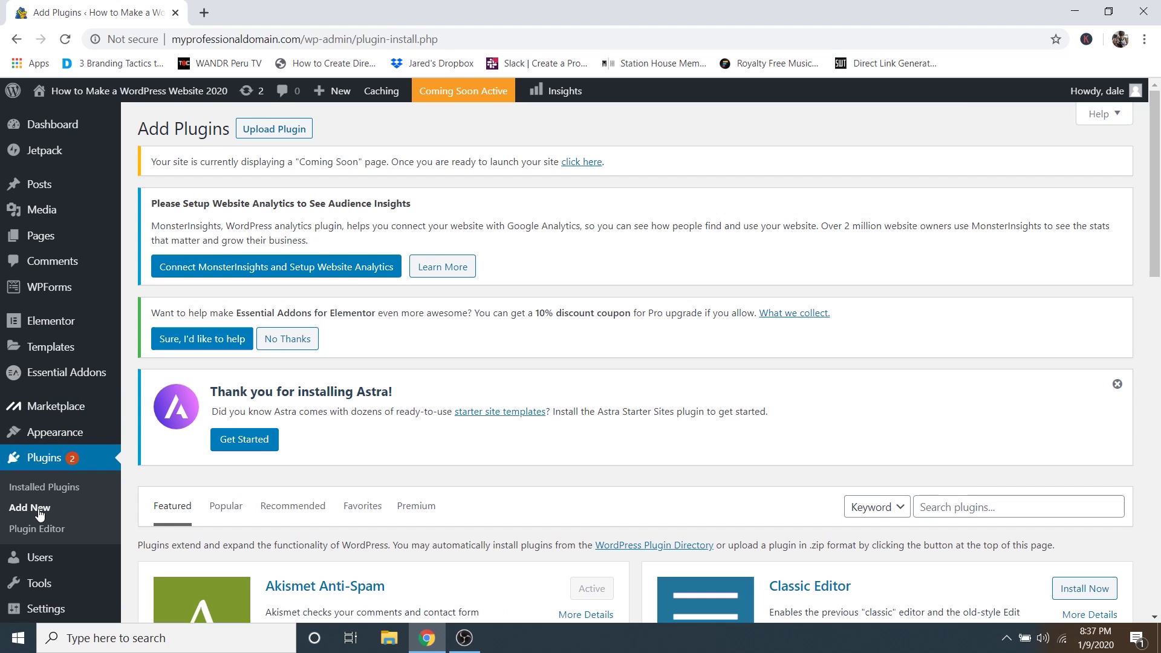
scroll(897, 329, "down", 1)
scroll(897, 328, "down", 5)
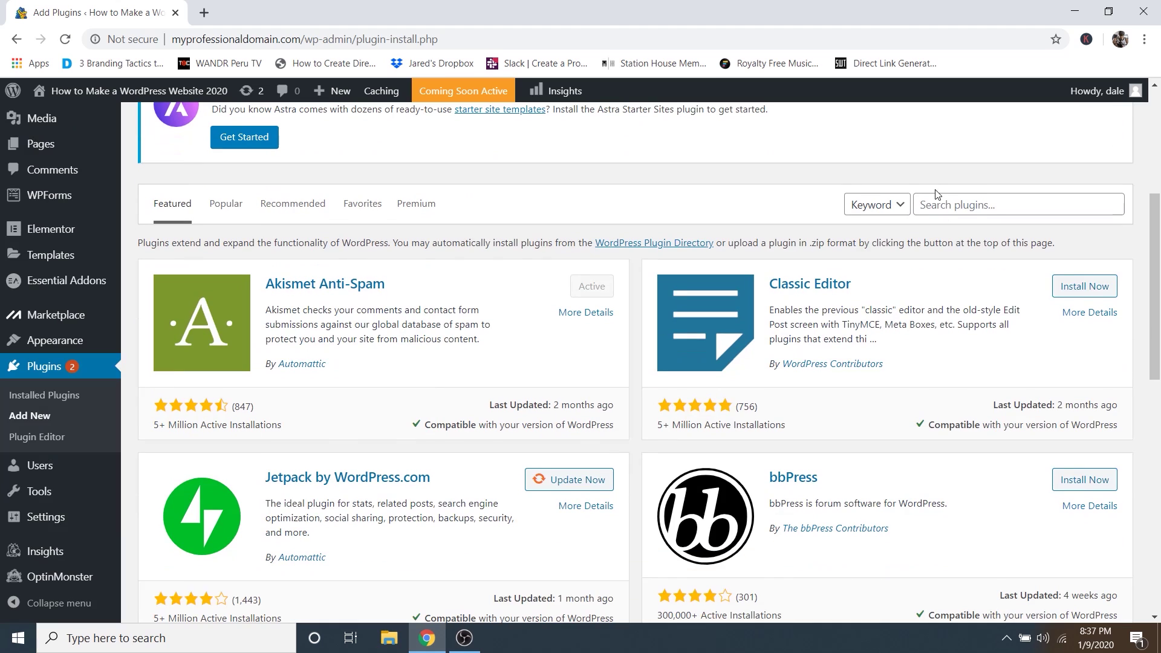
left_click(934, 206)
type("insig")
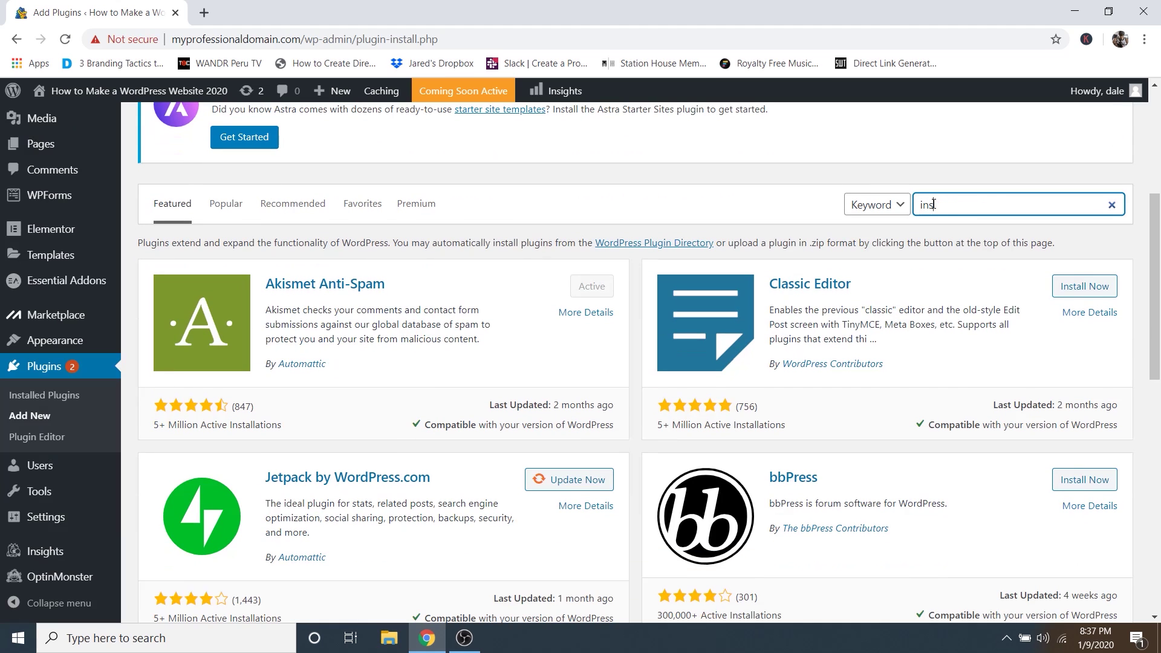
type("agram")
scroll(359, 236, "down", 4)
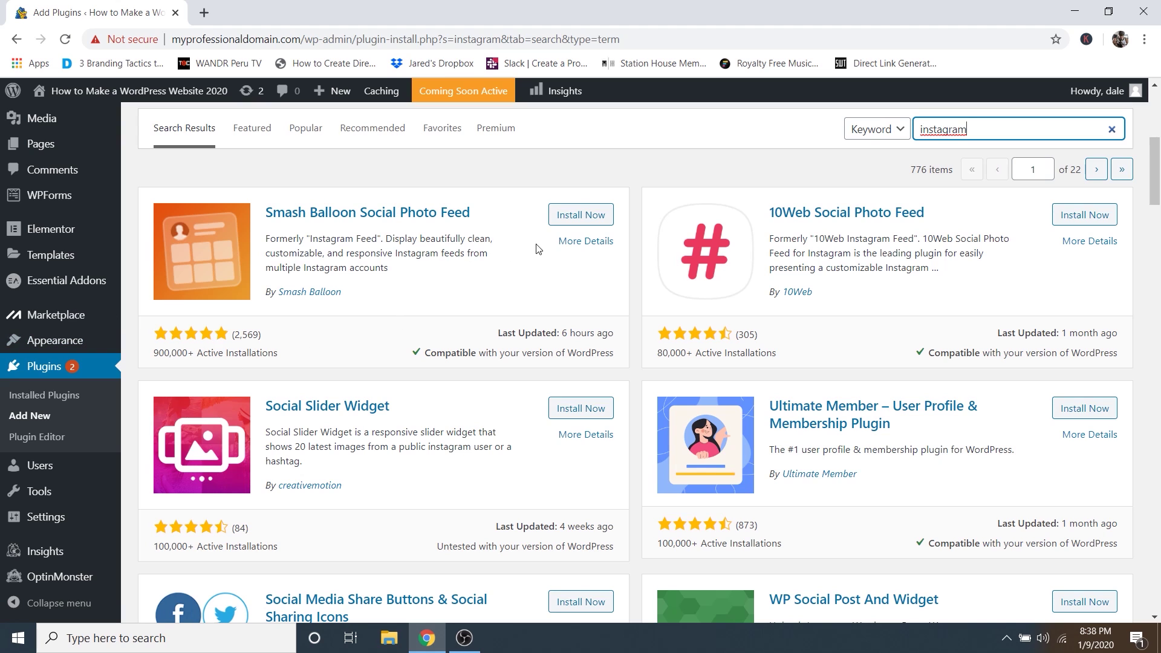
left_click(584, 218)
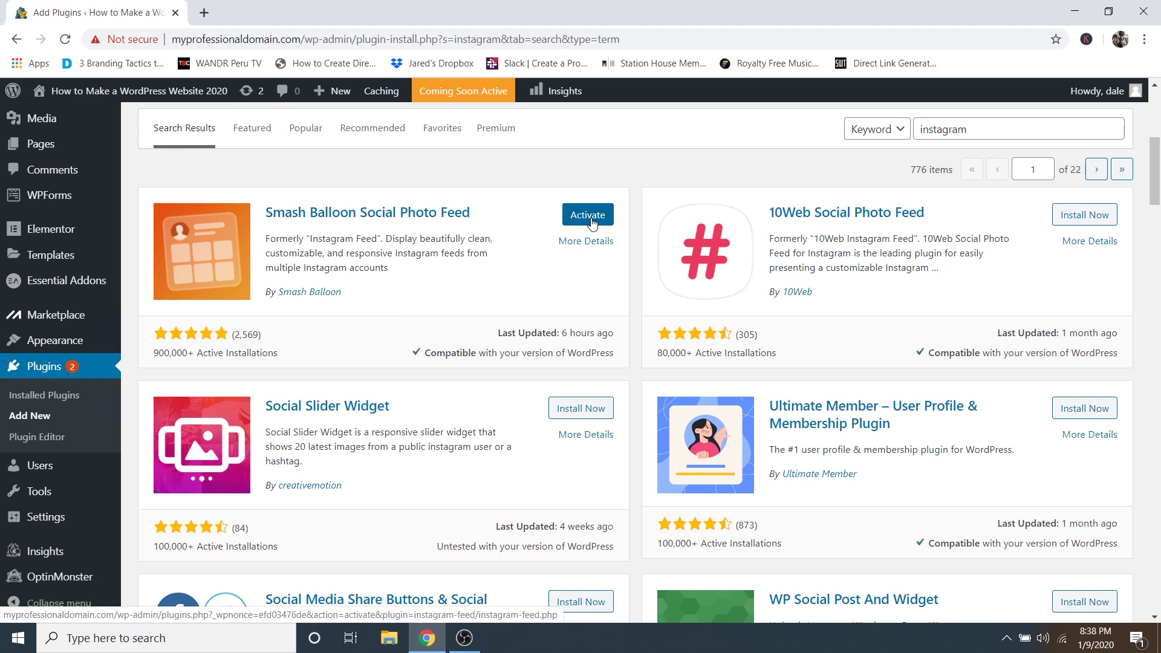
left_click(588, 216)
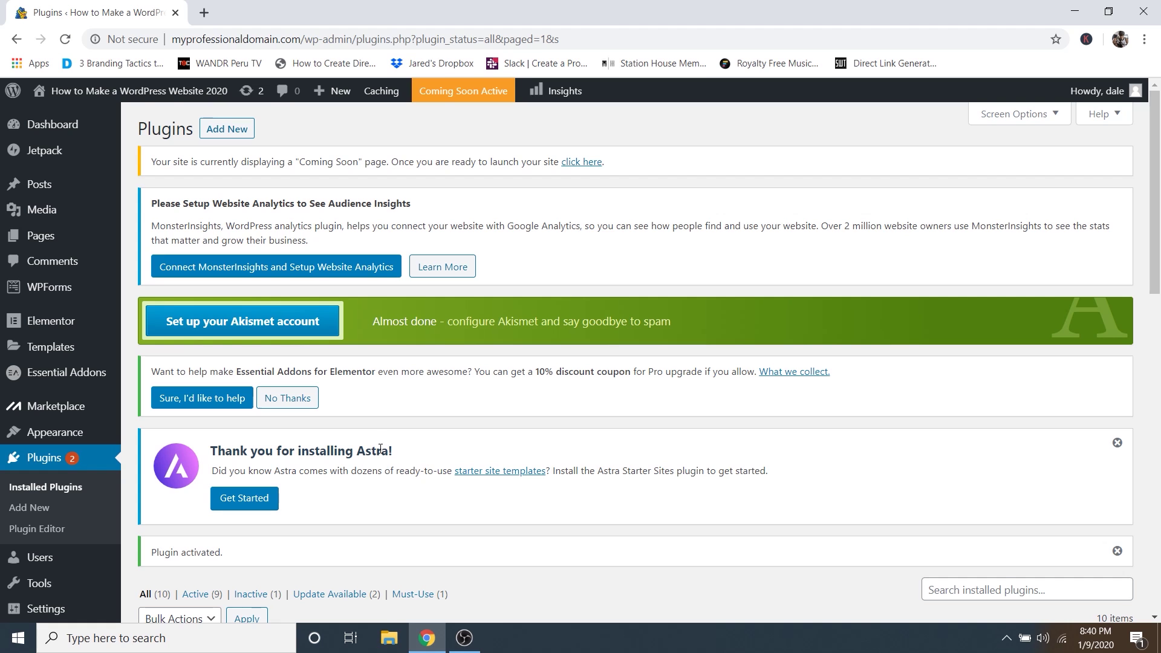
scroll(444, 418, "down", 4)
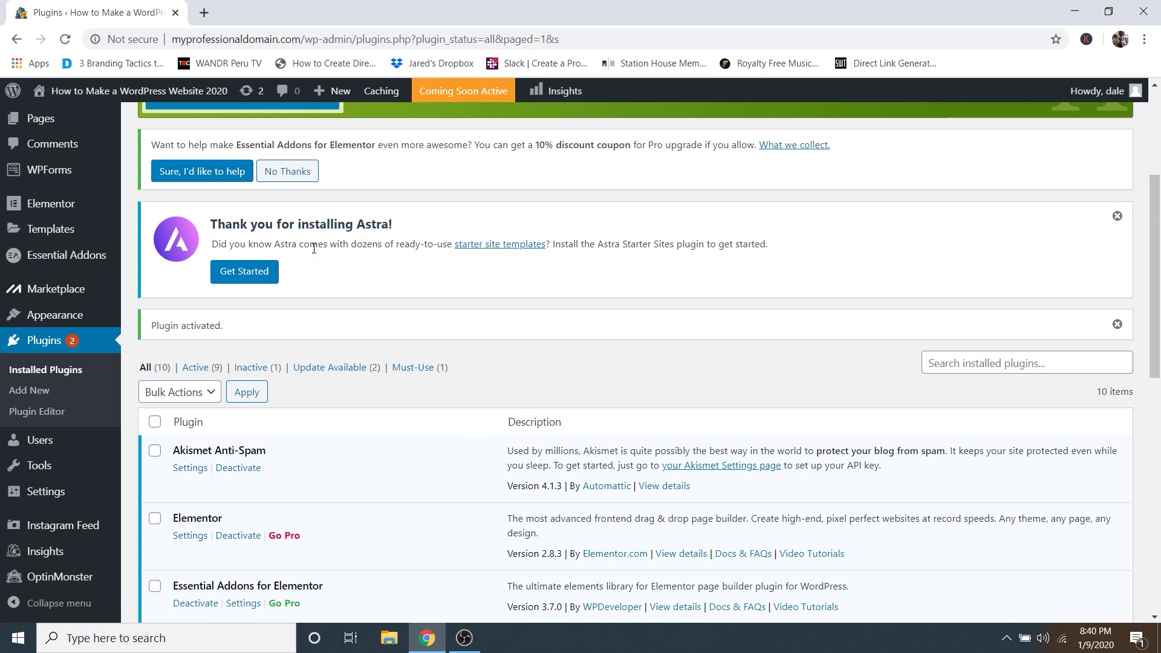
Start the Astra starter site setup with Elementor as the page builder.
left_click(242, 279)
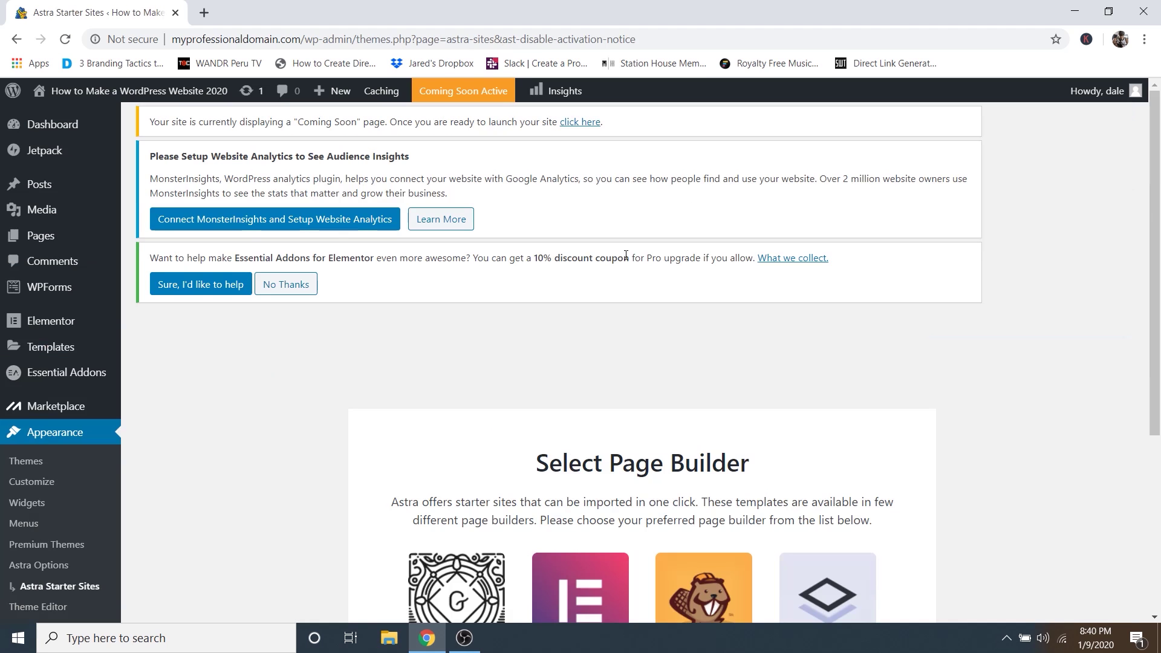
scroll(661, 261, "down", 3)
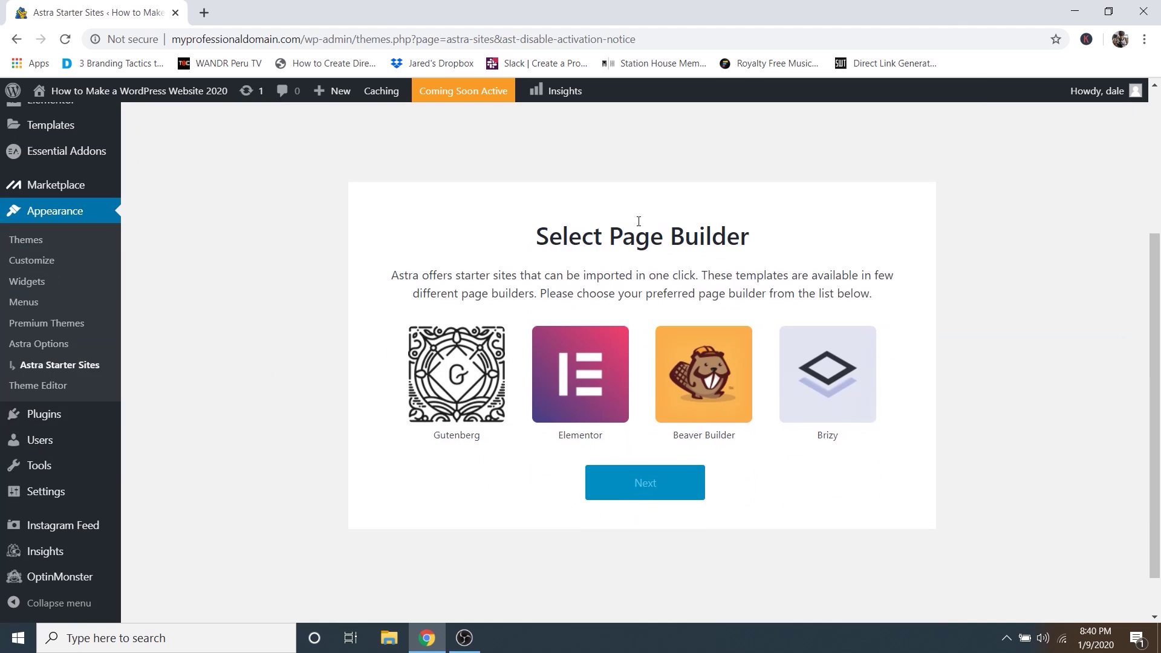
left_click(590, 381)
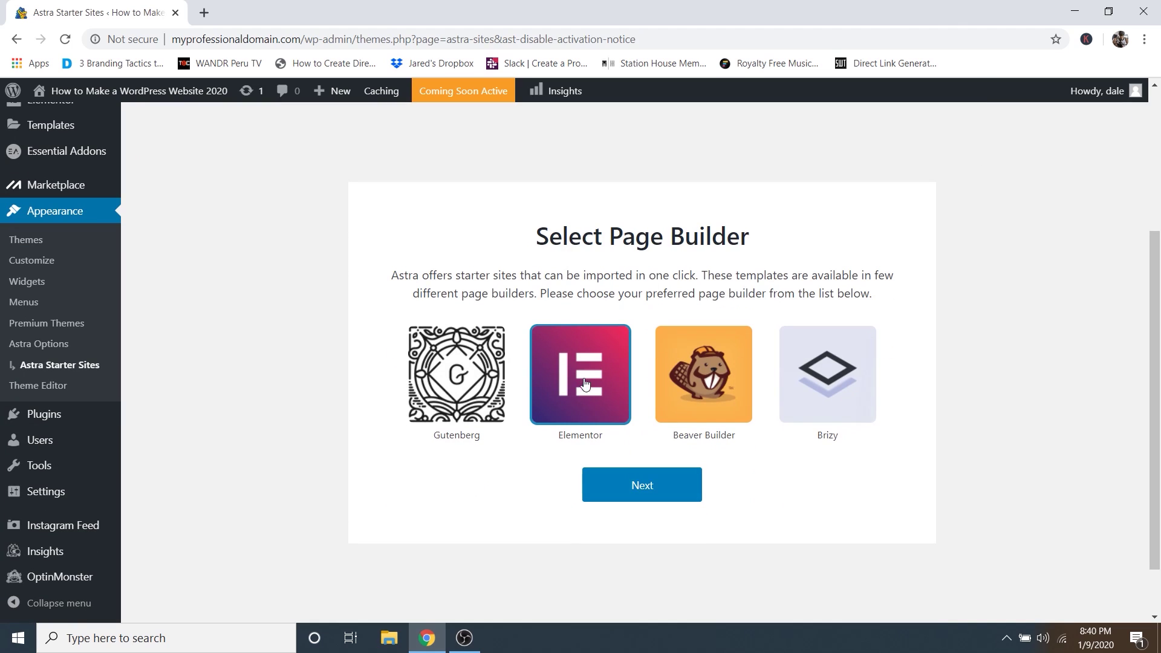
left_click(633, 498)
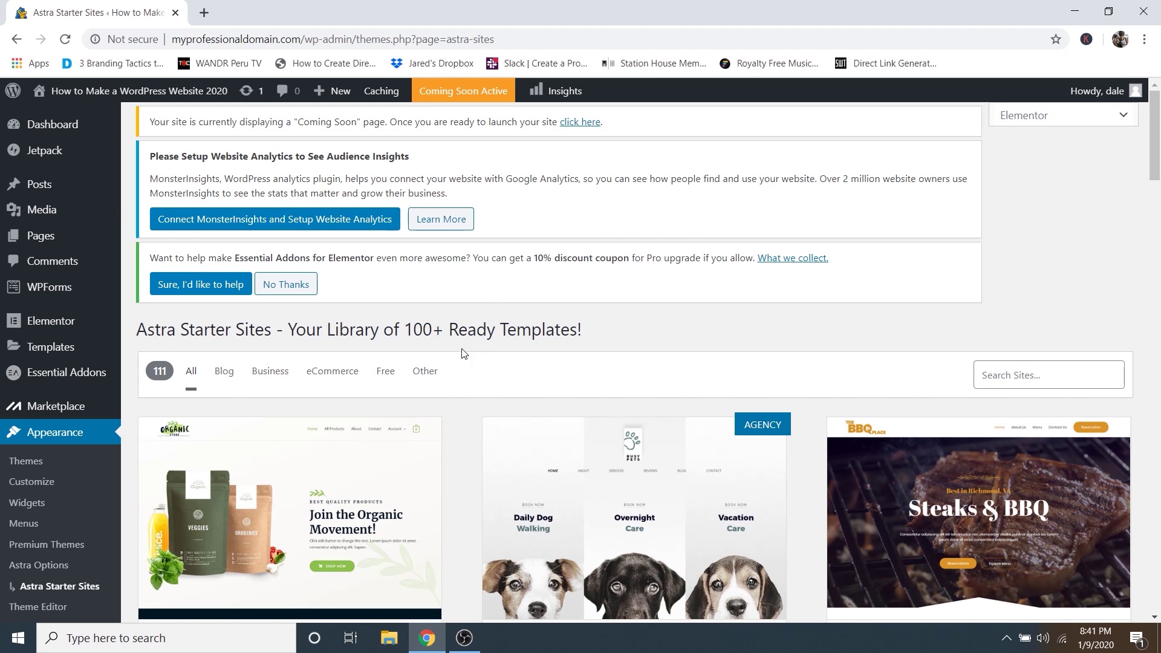
Filter the starter template library to Free templates and browse designs like Sierra Nature.
scroll(463, 353, "down", 4)
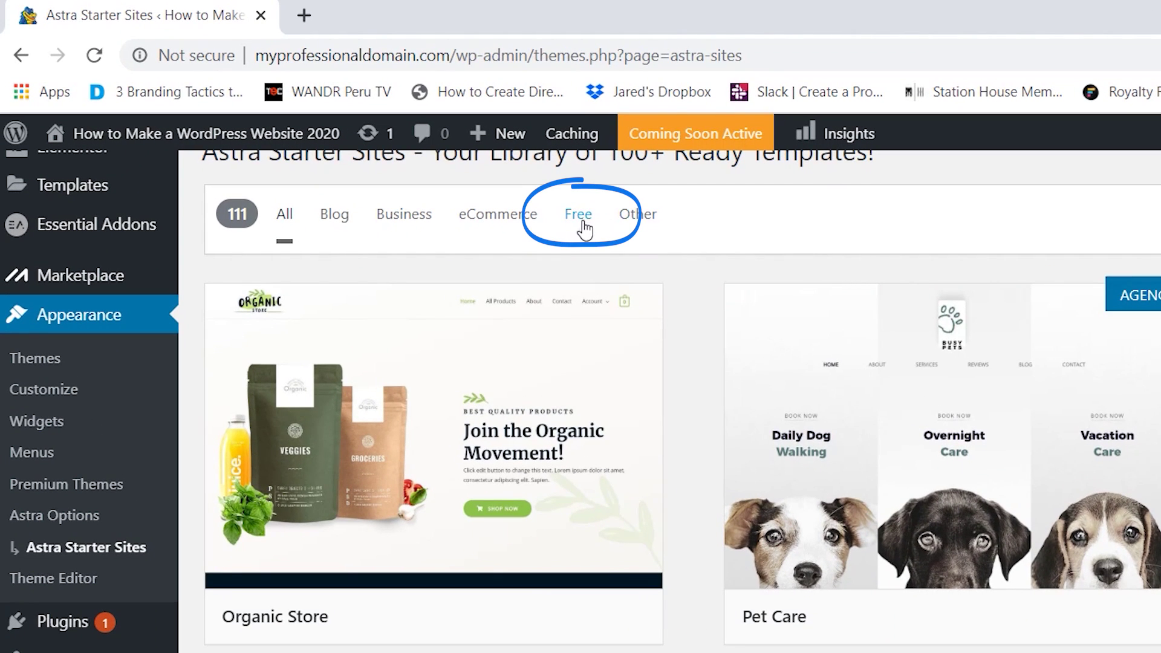
left_click(580, 227)
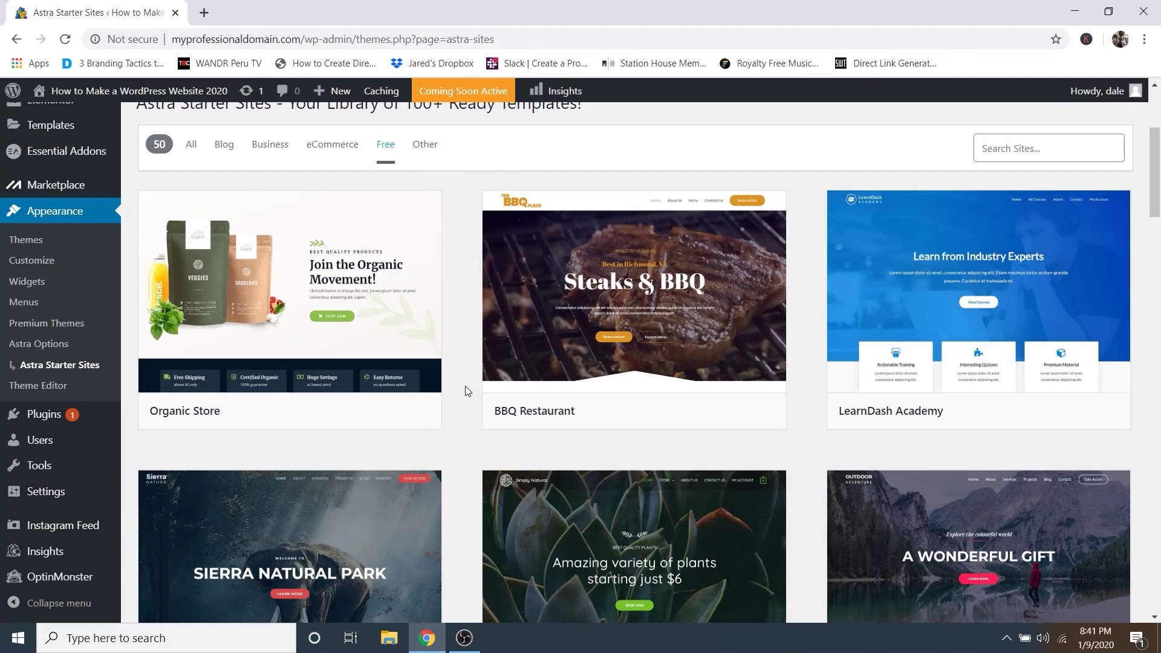
scroll(683, 570, "down", 2)
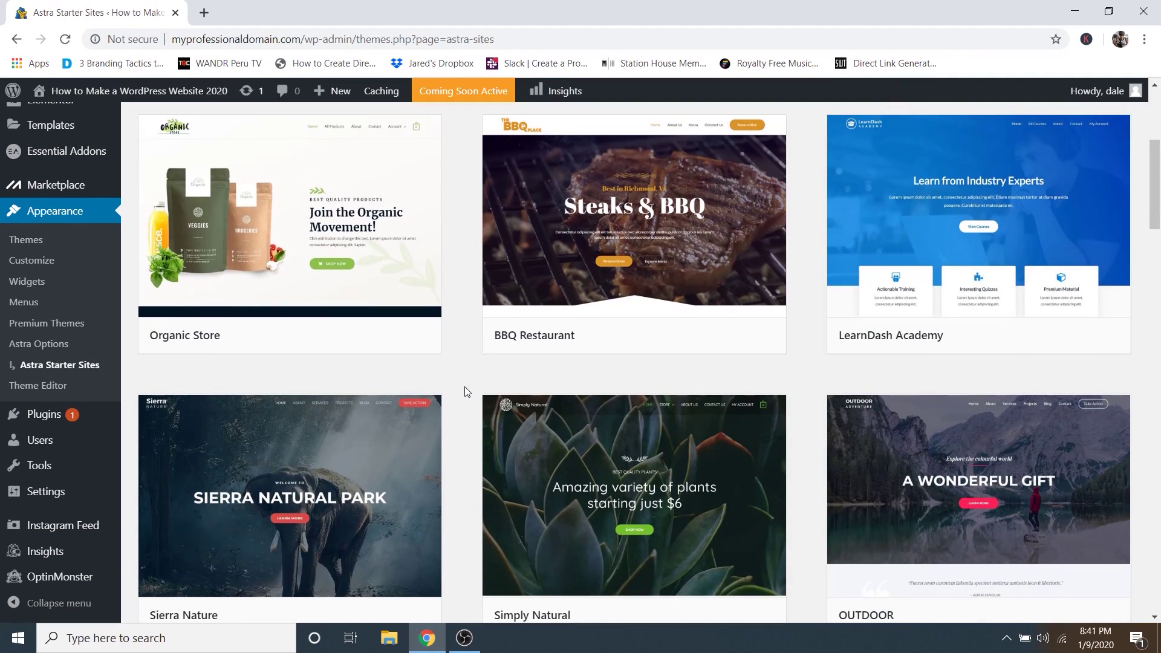
scroll(465, 387, "up", 1)
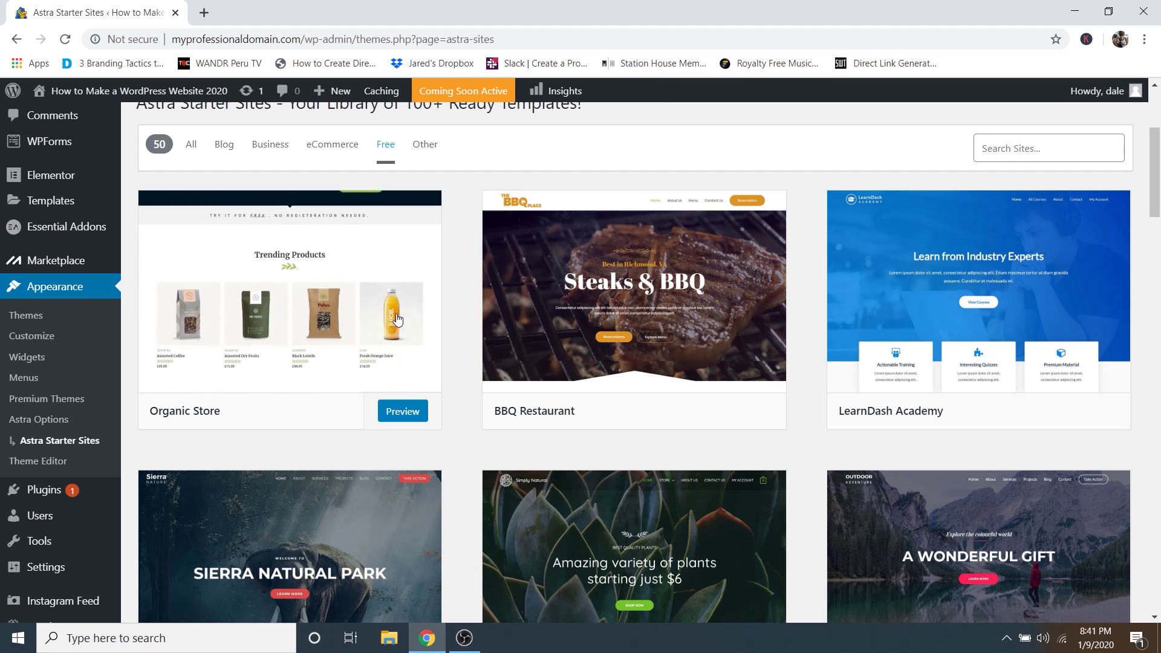
mouse_move(662, 322)
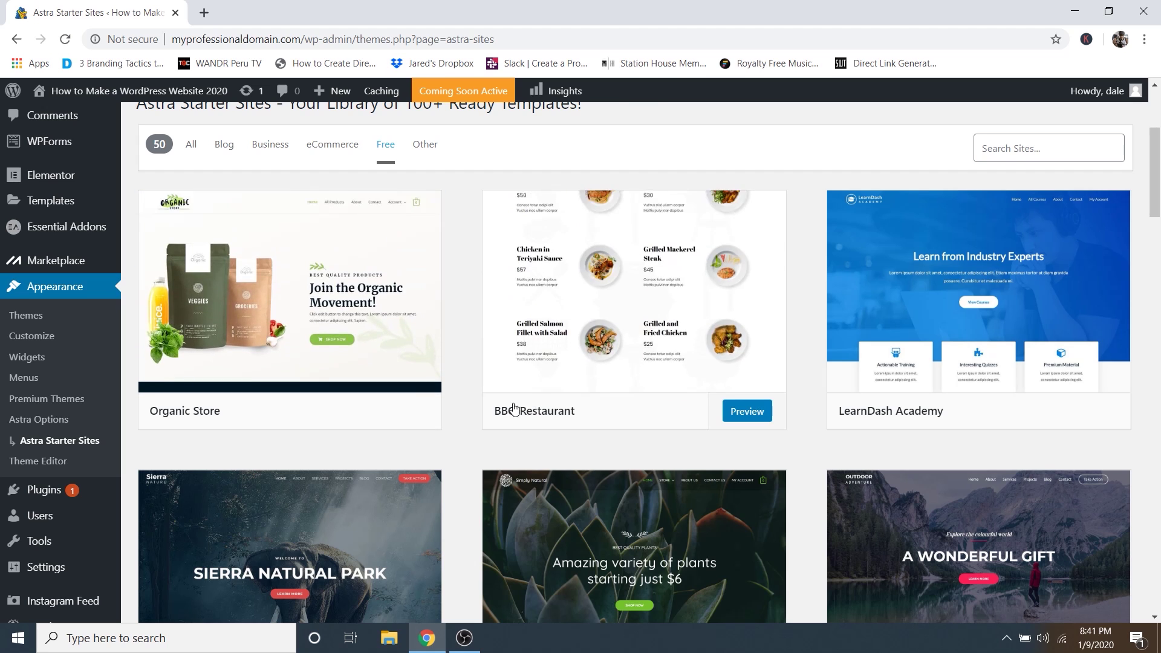
mouse_move(893, 335)
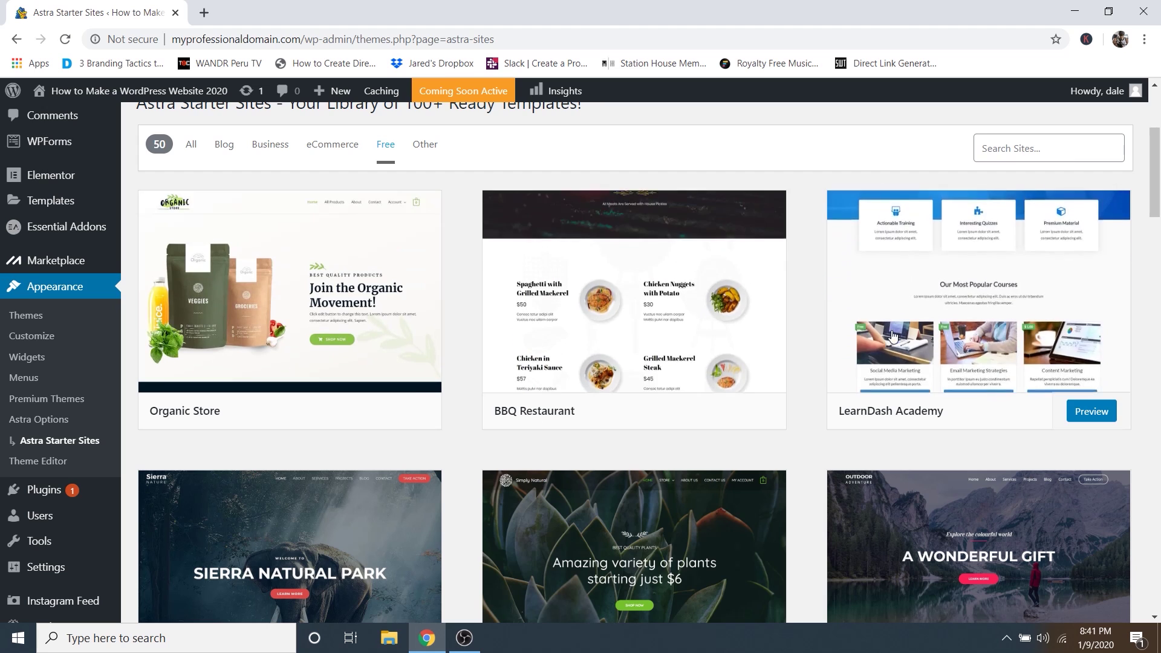
scroll(877, 338, "down", 3)
mouse_move(355, 328)
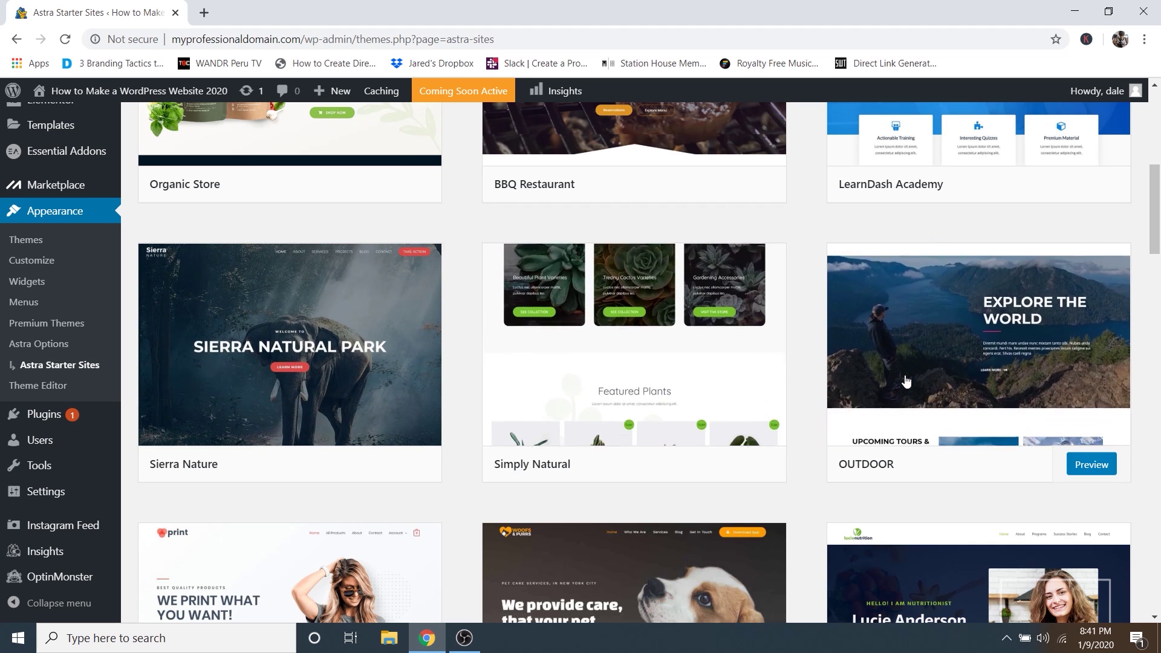
mouse_move(324, 361)
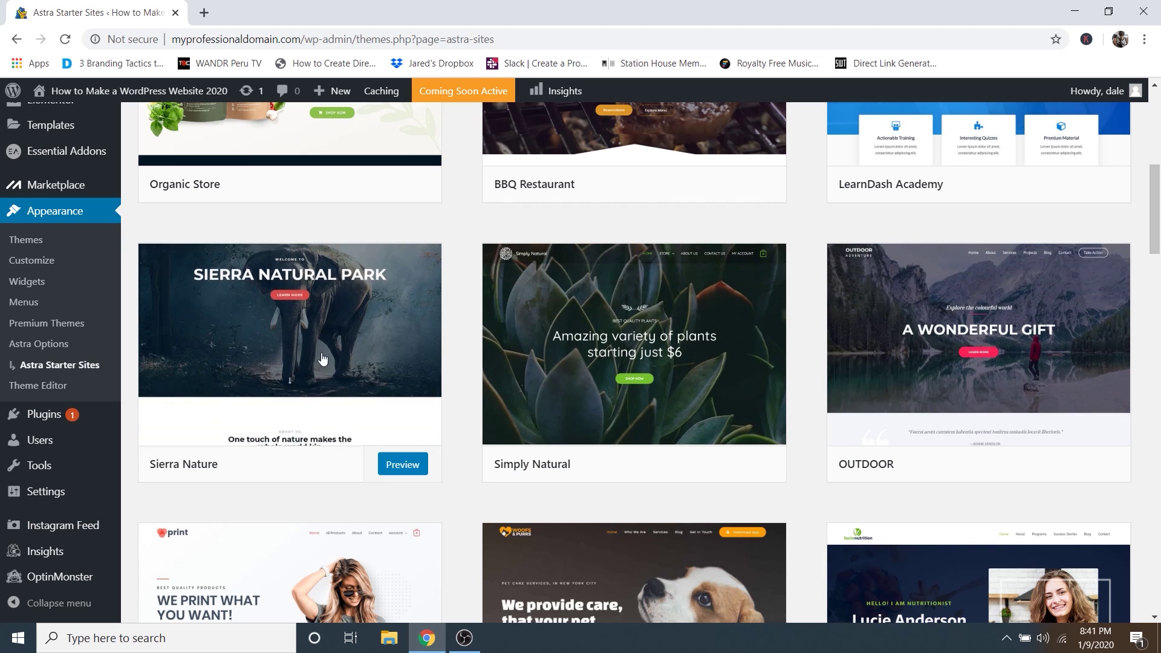
left_click(402, 471)
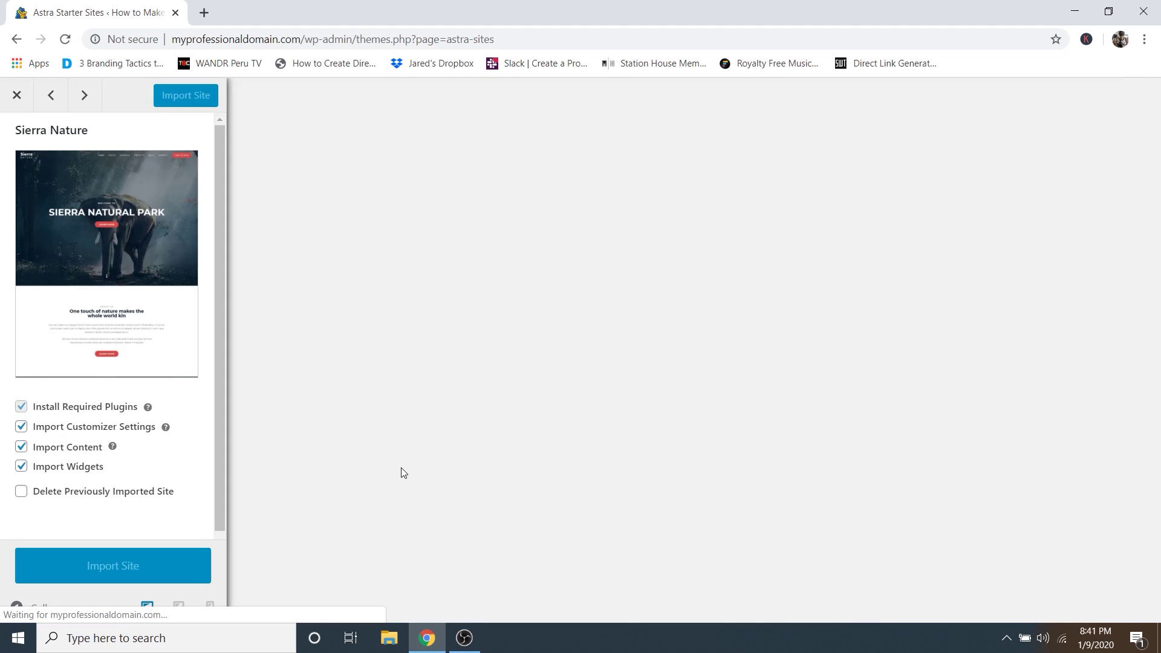
scroll(484, 320, "down", 15)
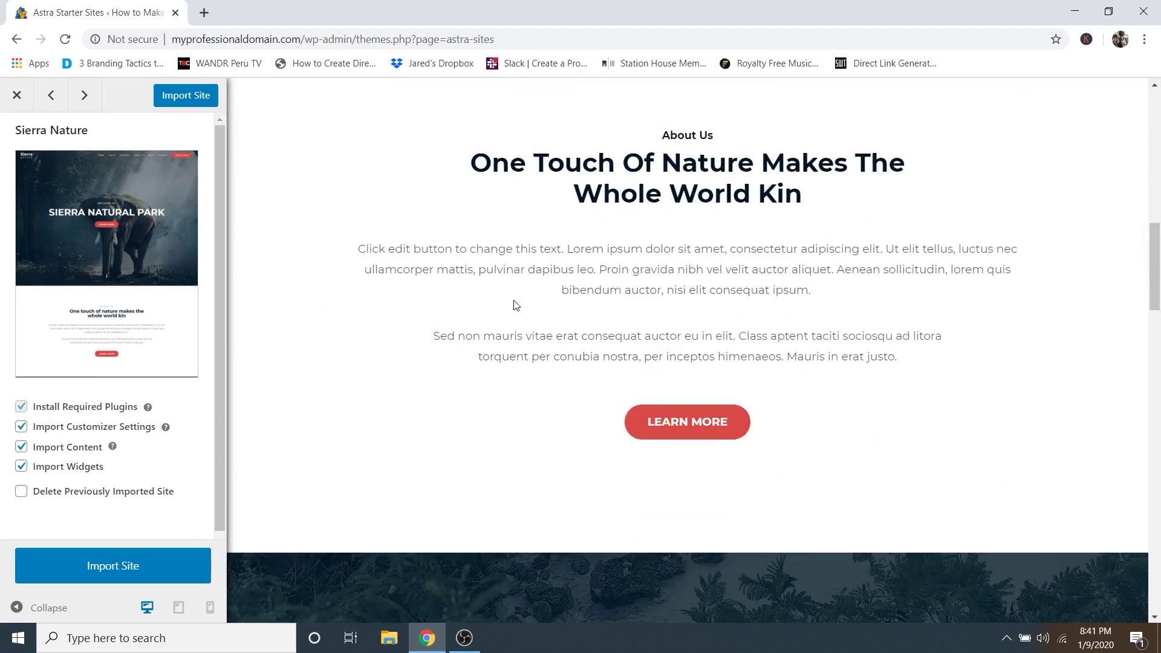
scroll(514, 291, "down", 12)
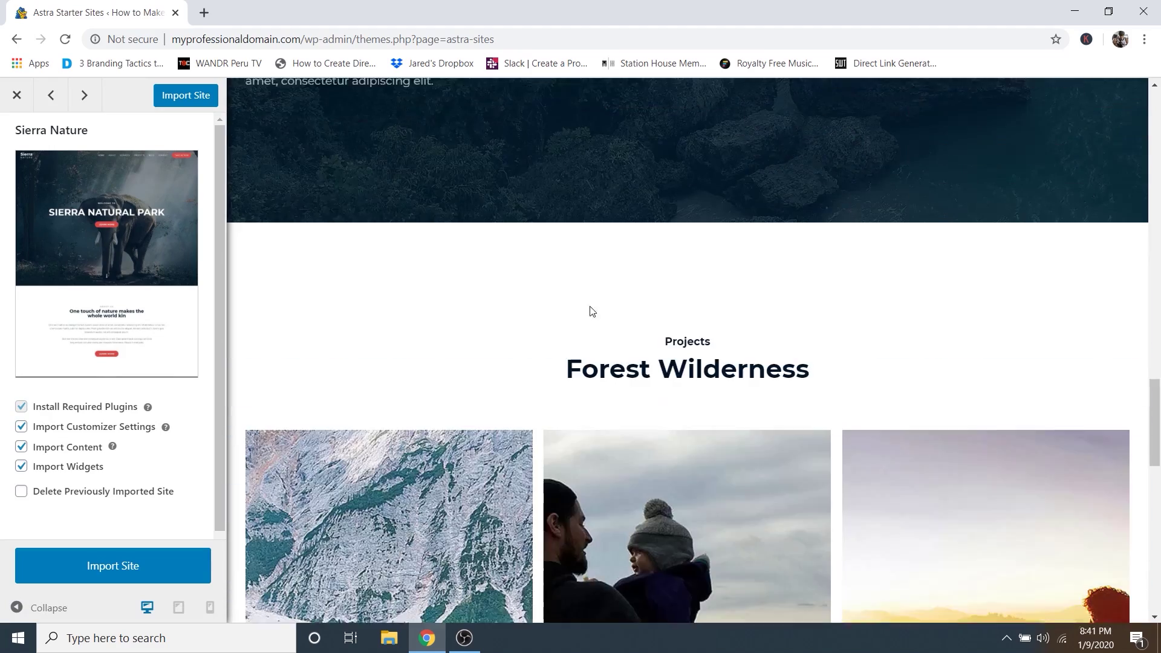
scroll(559, 337, "down", 9)
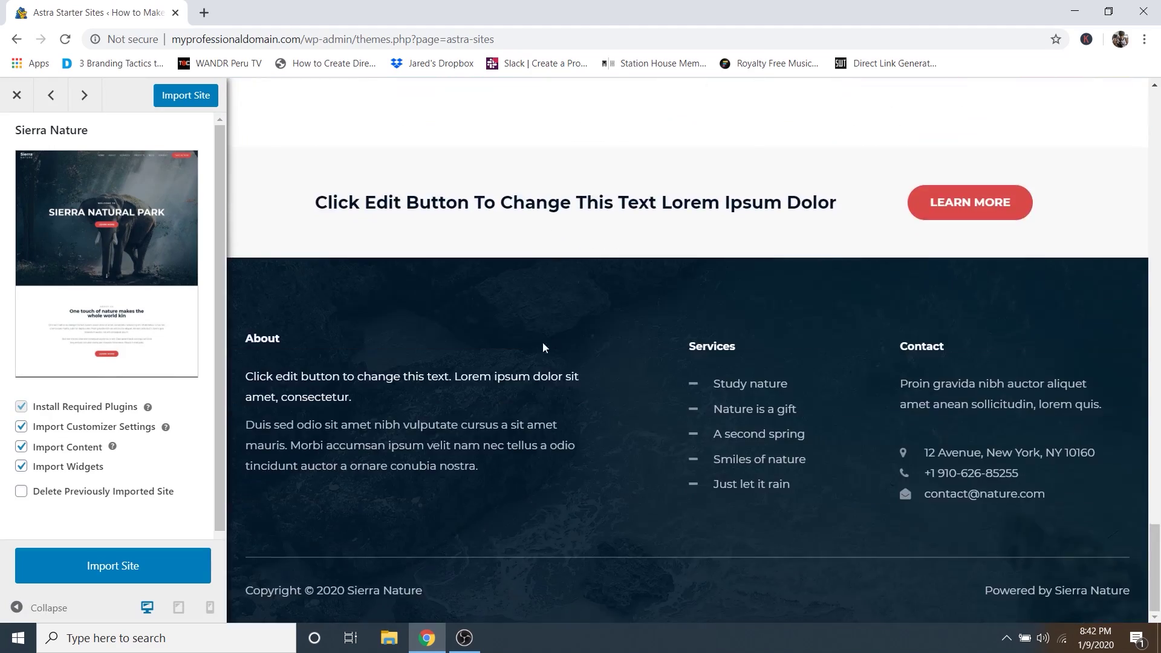
scroll(447, 432, "up", 20)
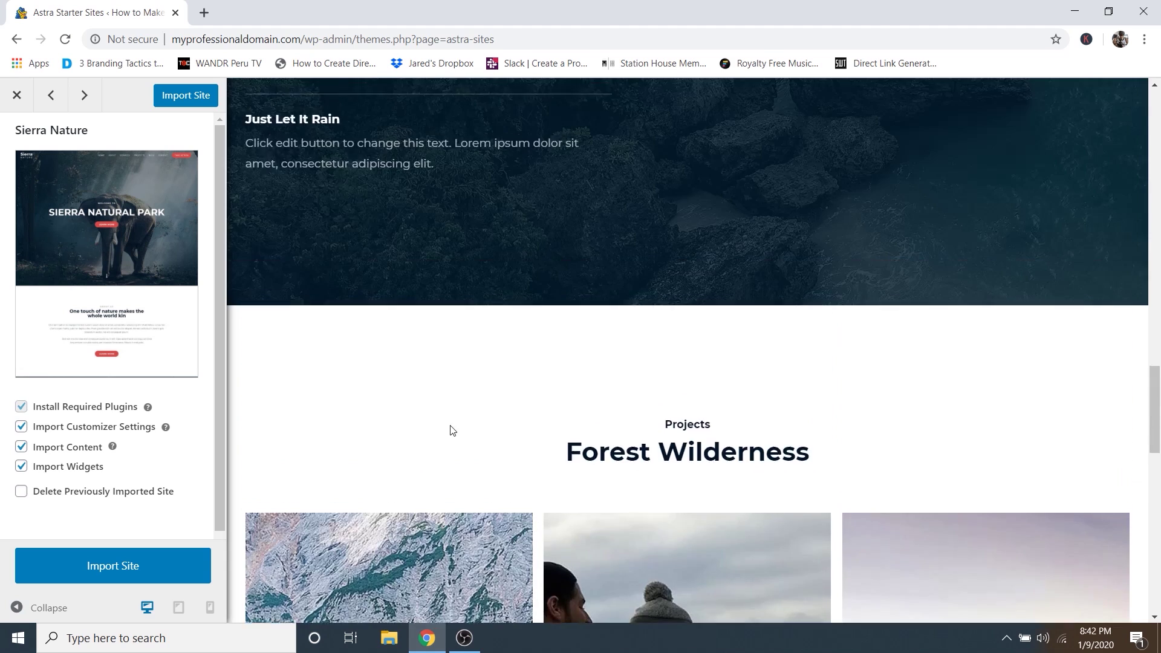
scroll(430, 447, "up", 5)
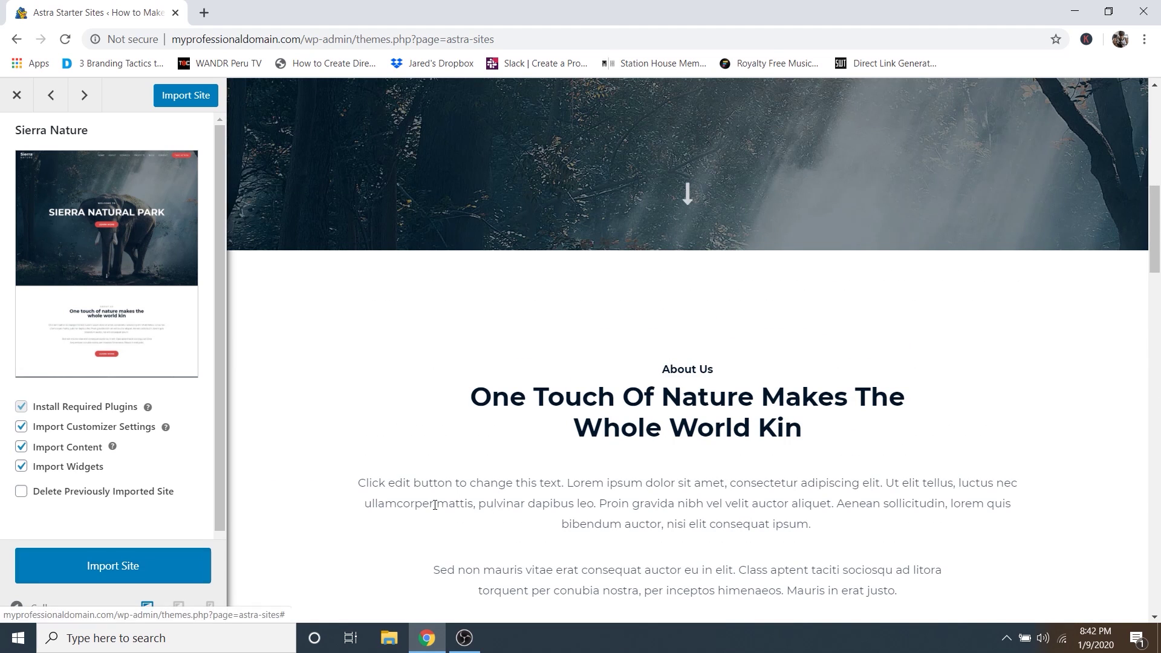
scroll(543, 479, "up", 6)
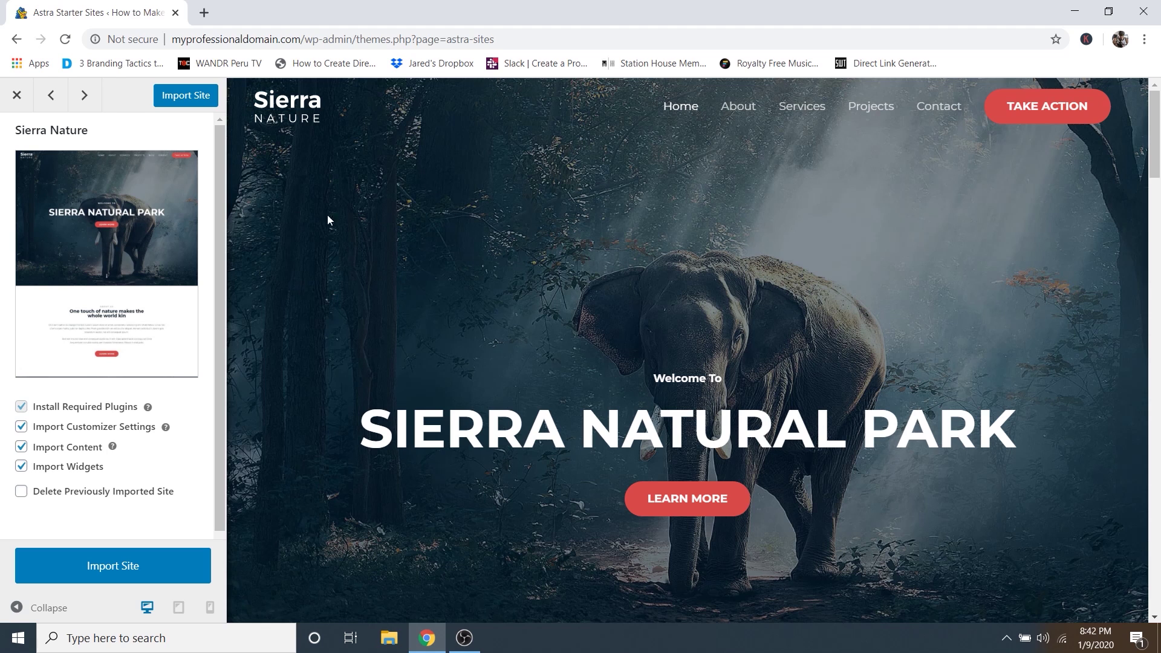
left_click(16, 96)
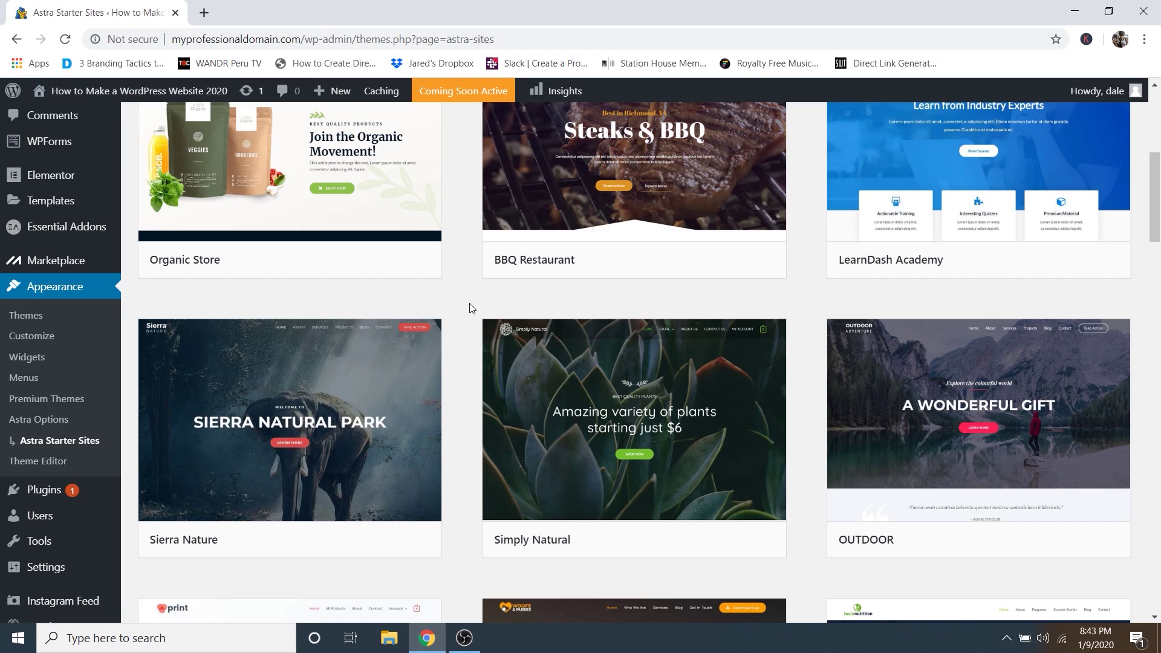
scroll(470, 305, "up", 5)
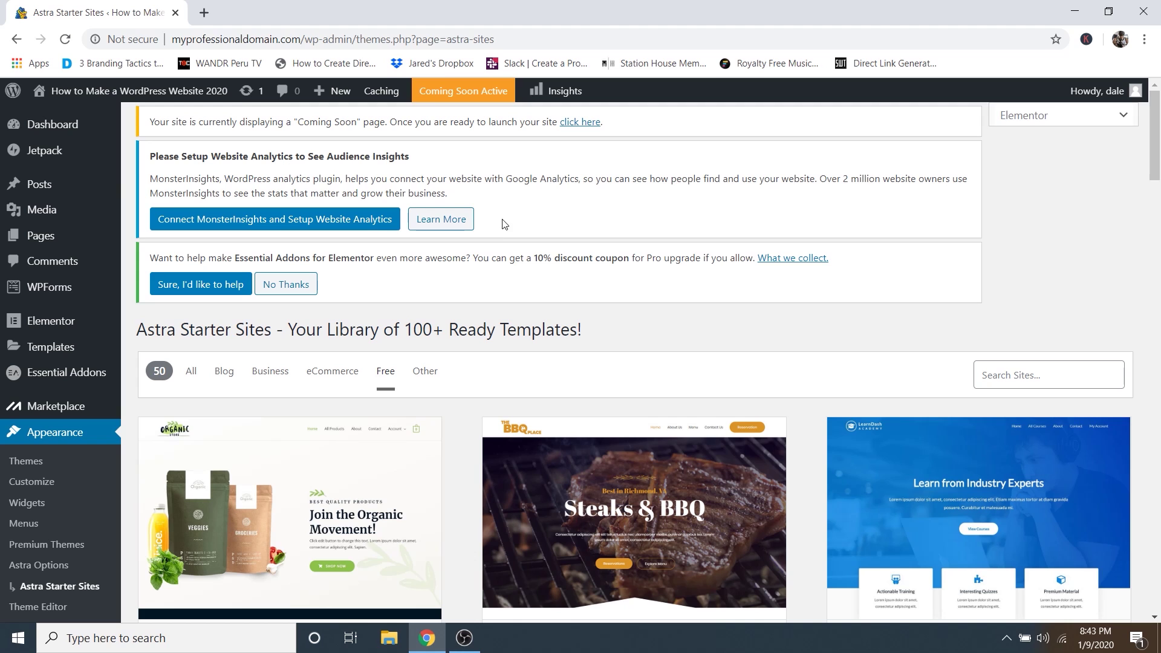
mouse_move(41, 238)
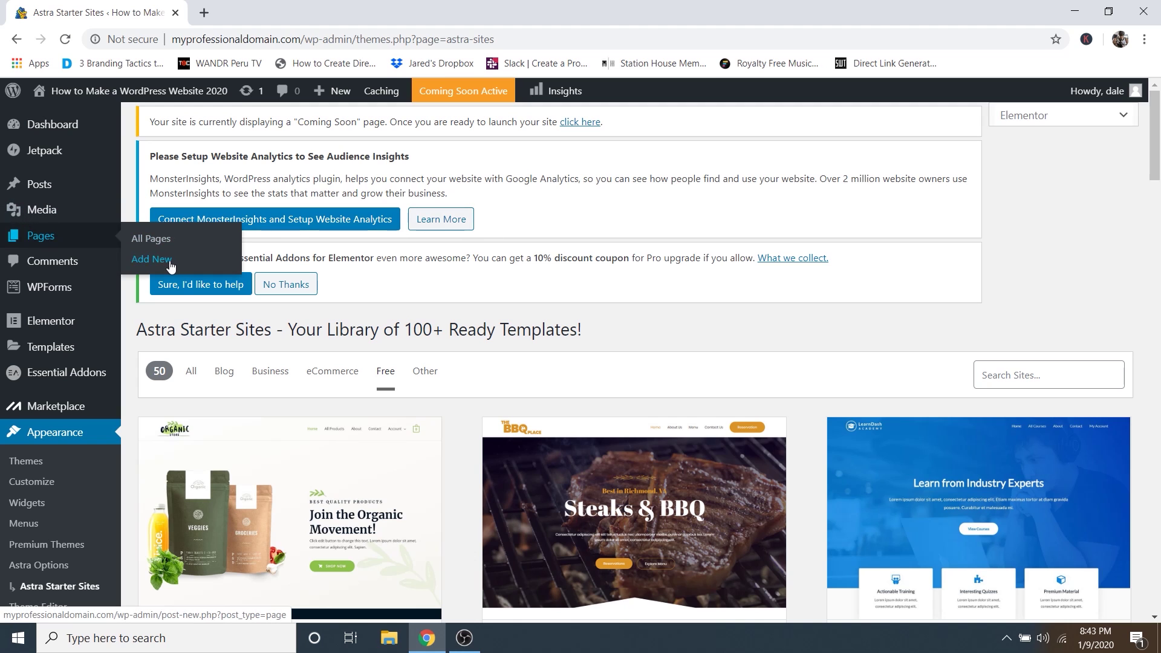
Create a new page titled 'Homepage'.
left_click(151, 259)
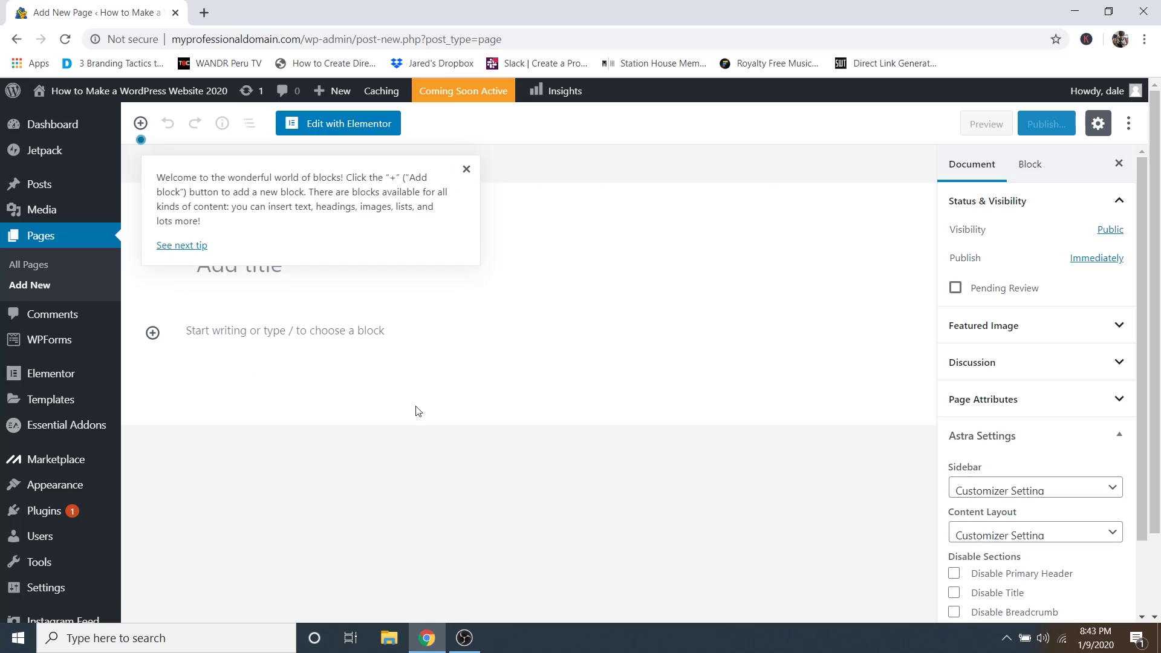
left_click(465, 171)
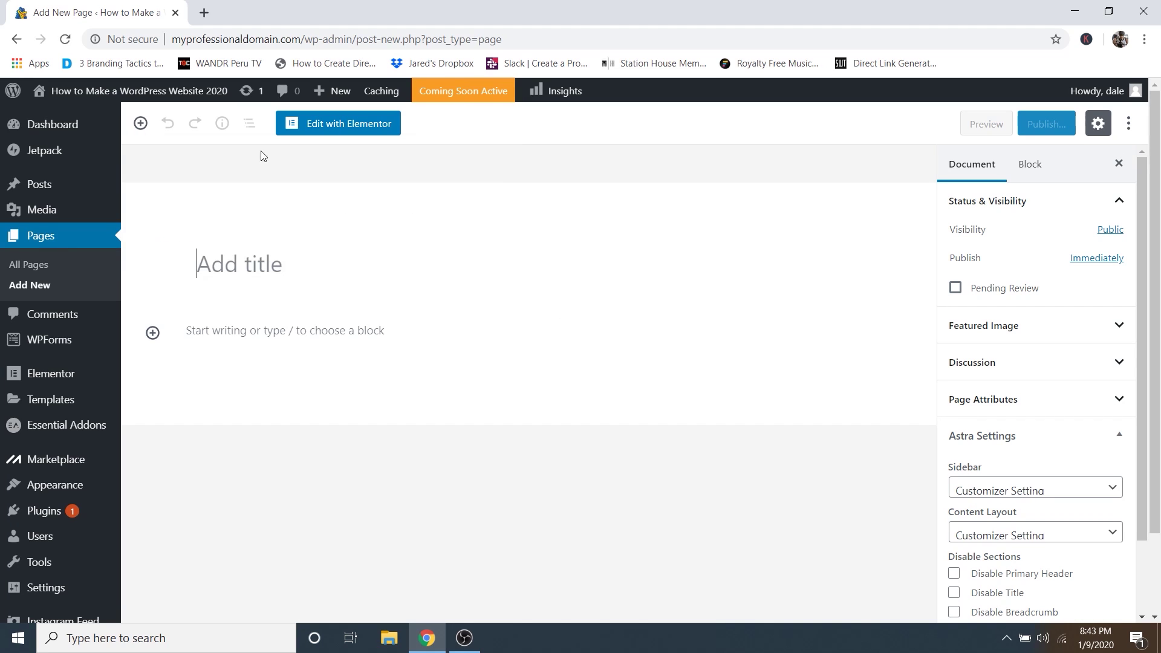
left_click(238, 281)
type("Homepage")
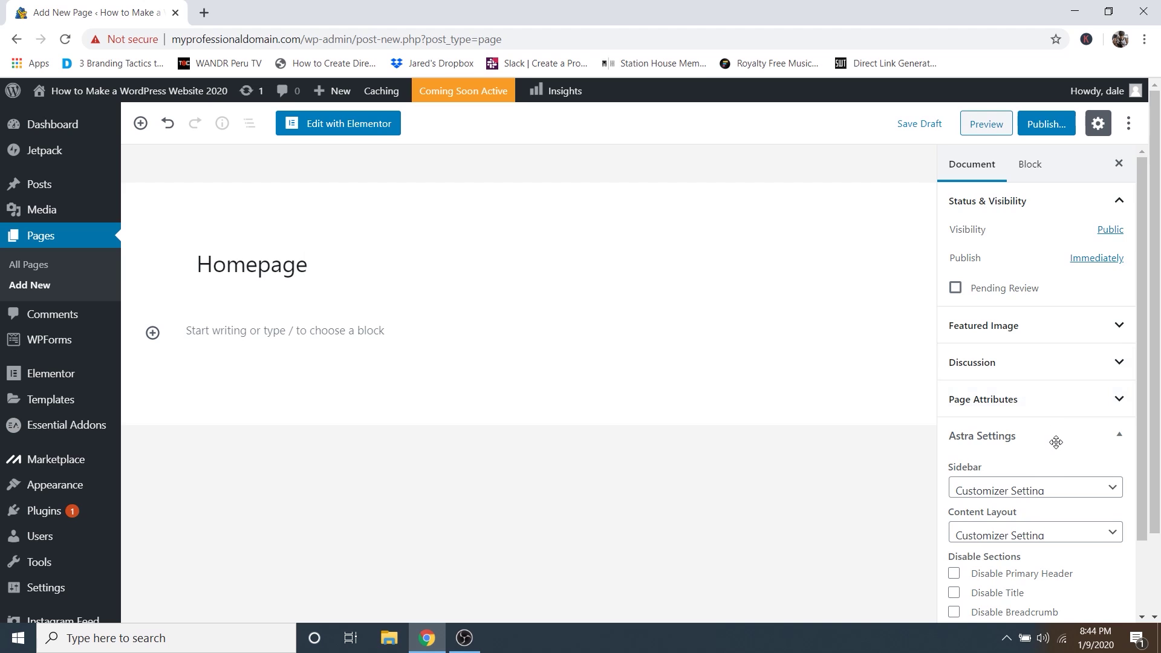
Set the page template to Elementor Full Width and publish the page.
scroll(1058, 441, "down", 5)
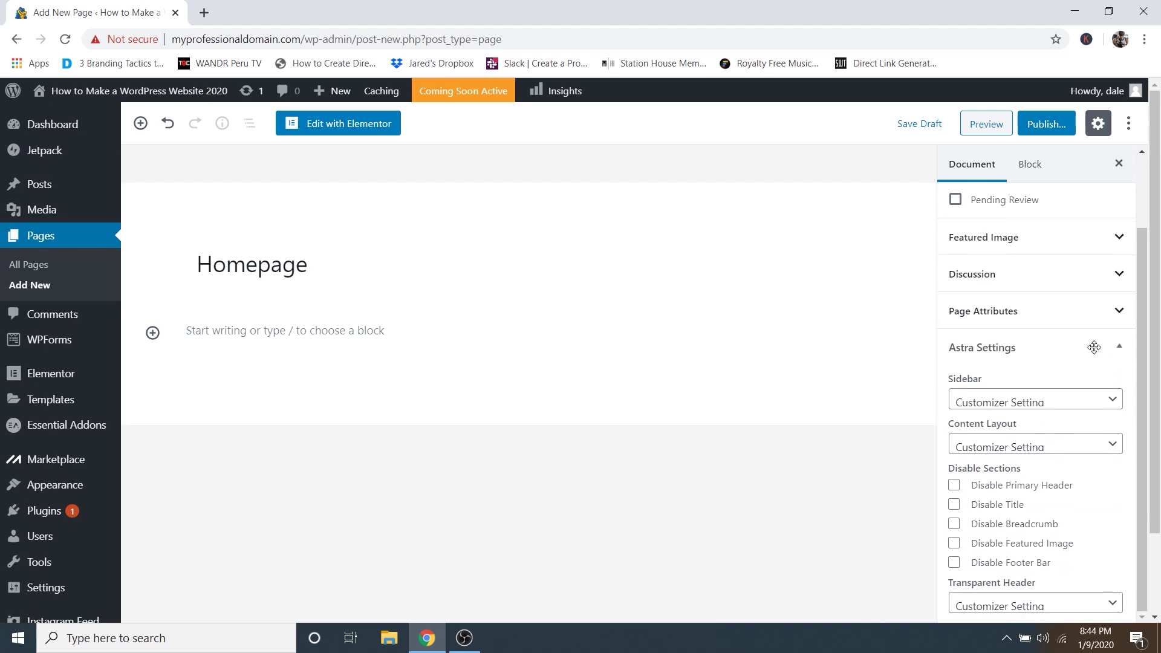
left_click(1118, 347)
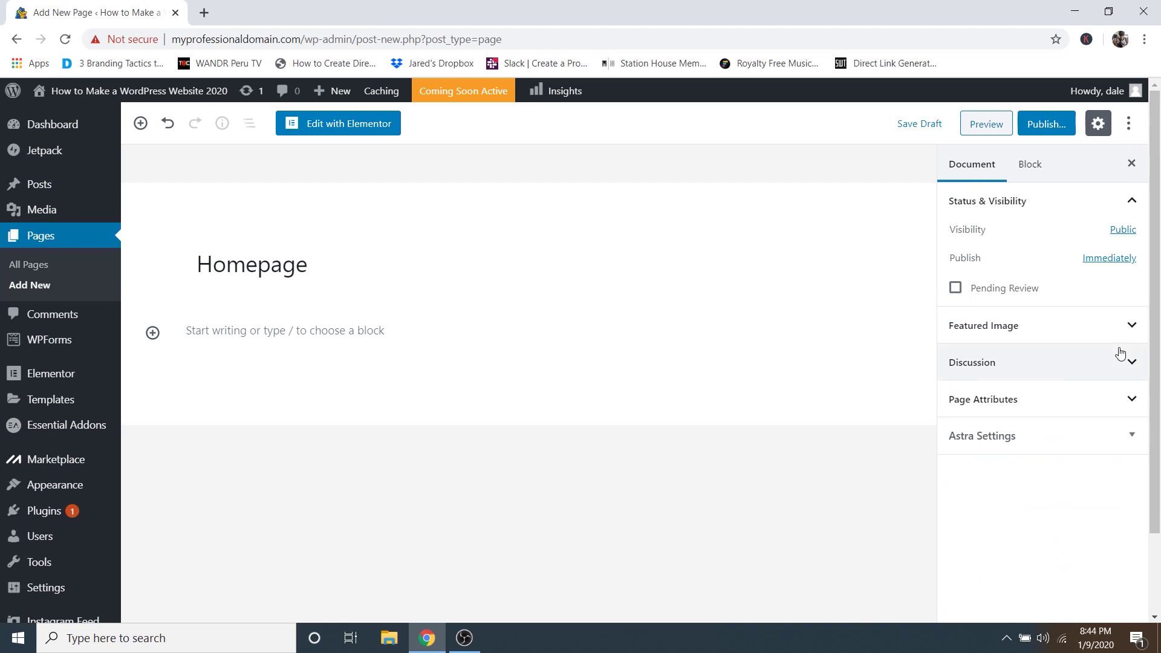
left_click(1034, 398)
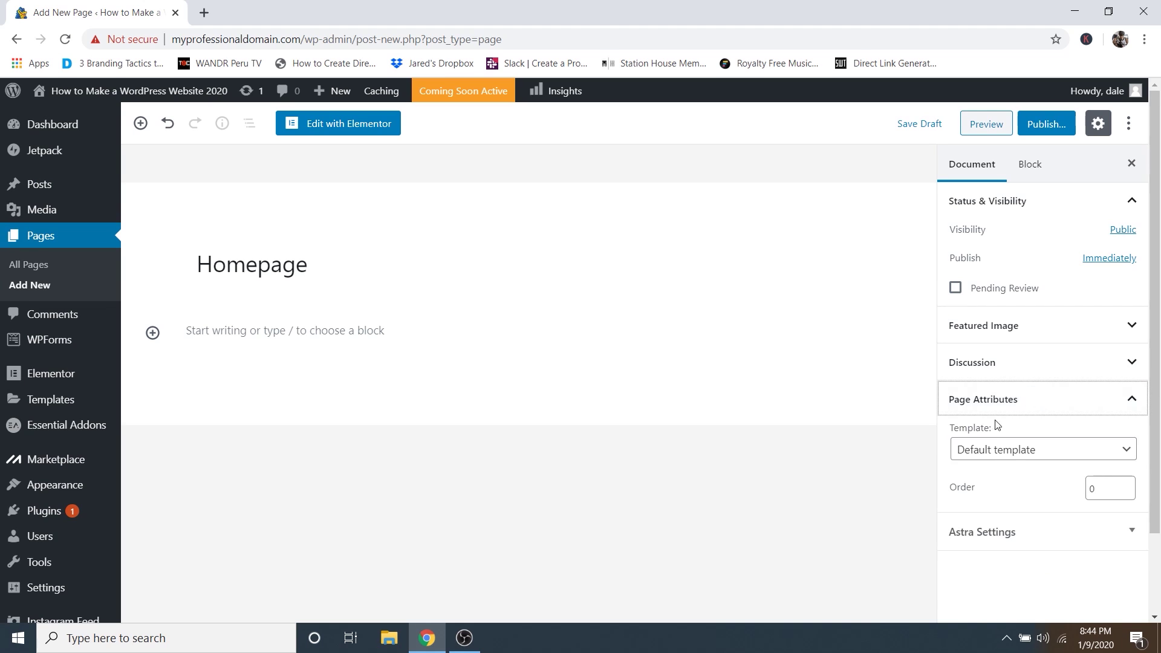
left_click(988, 454)
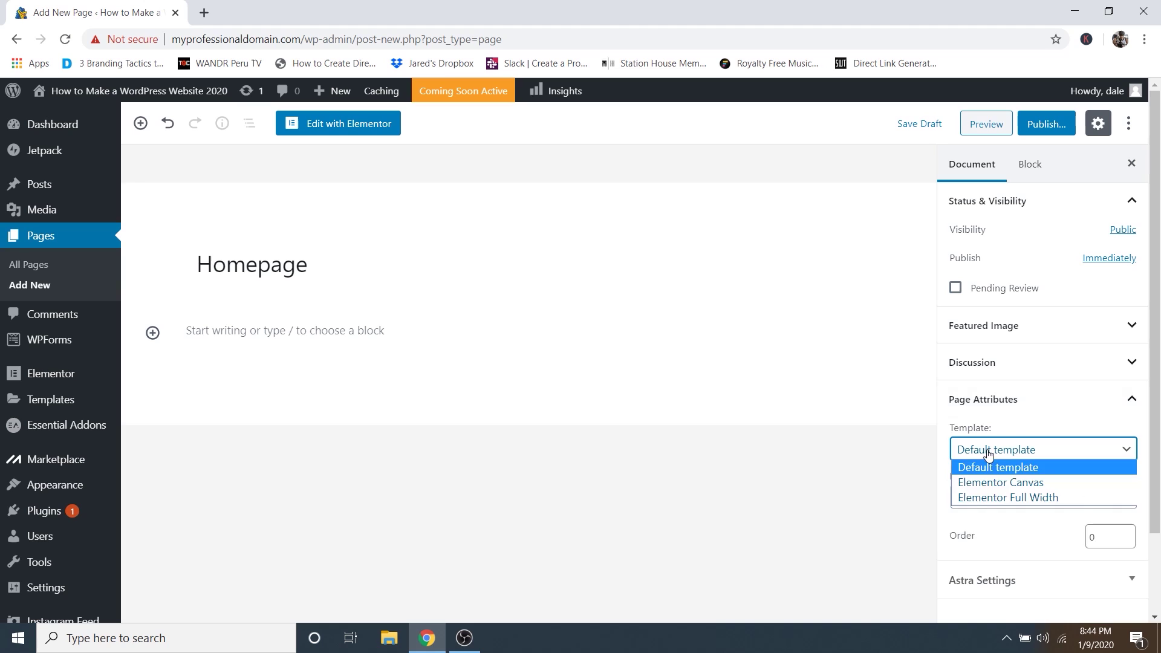
left_click(982, 497)
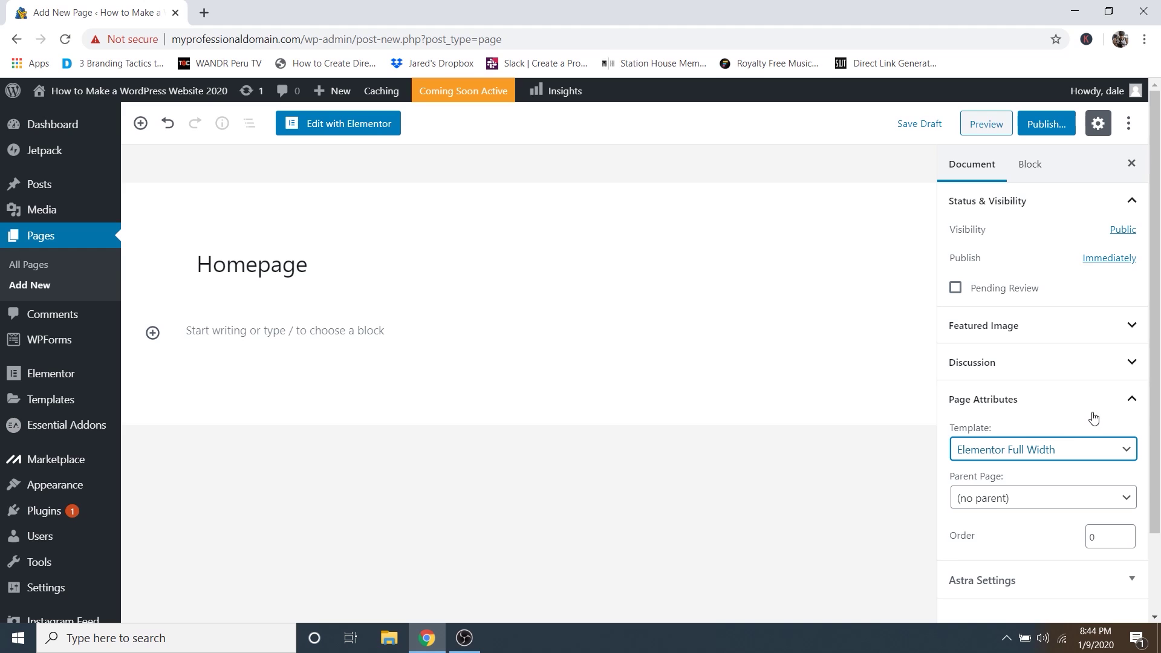
left_click(1045, 129)
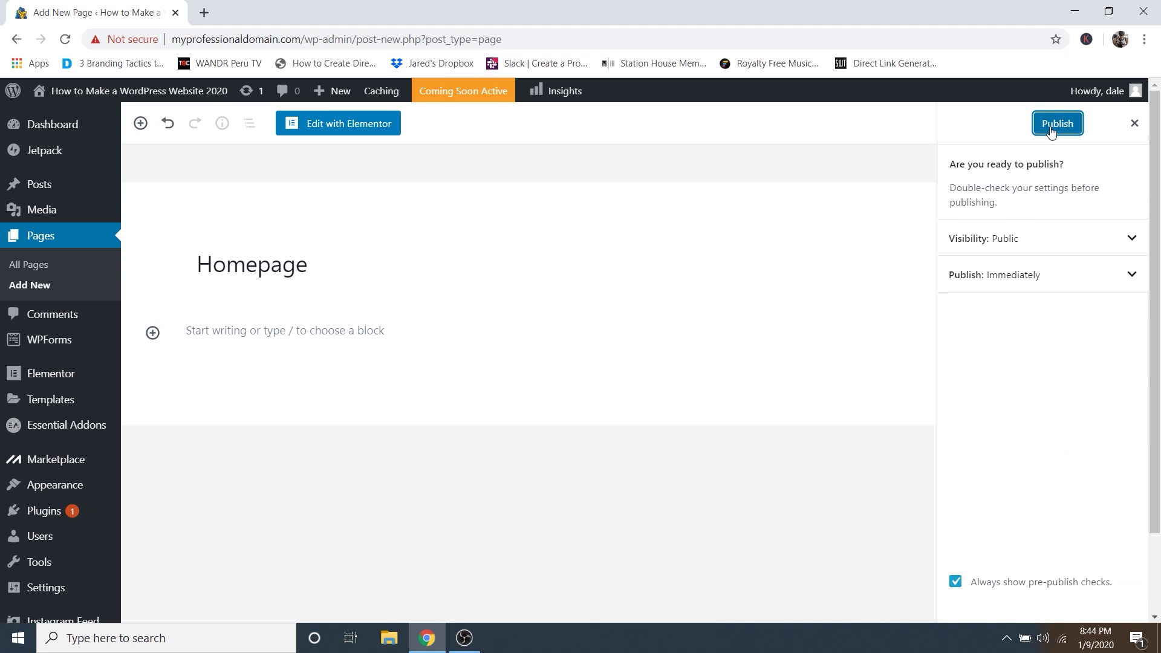
left_click(1055, 125)
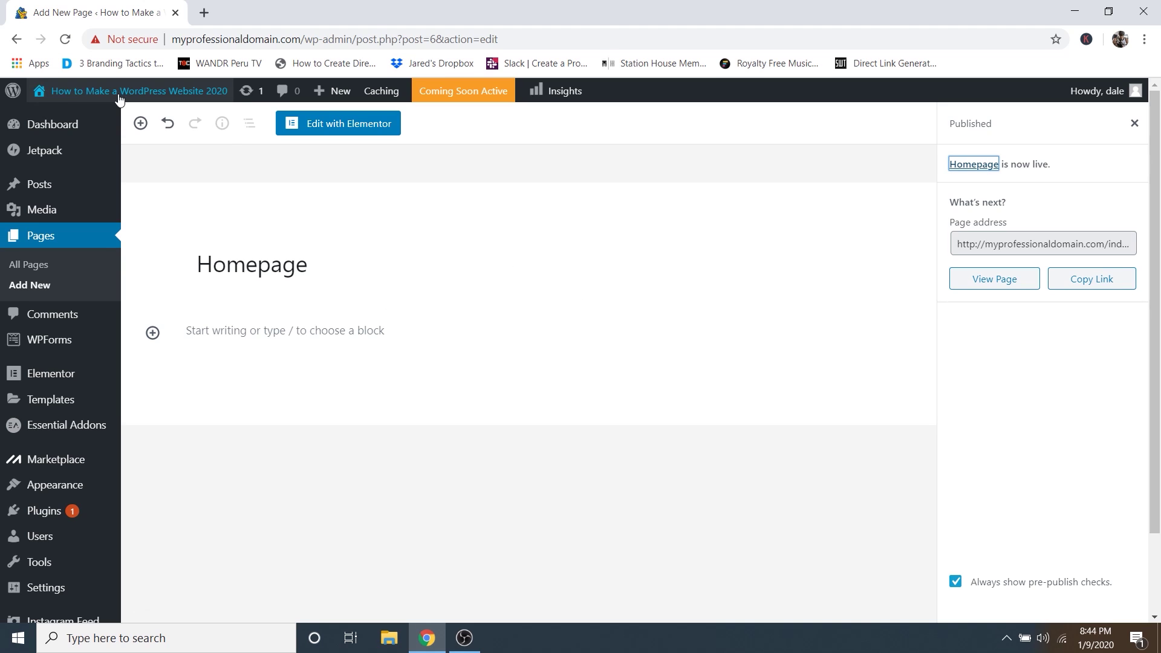
mouse_move(117, 98)
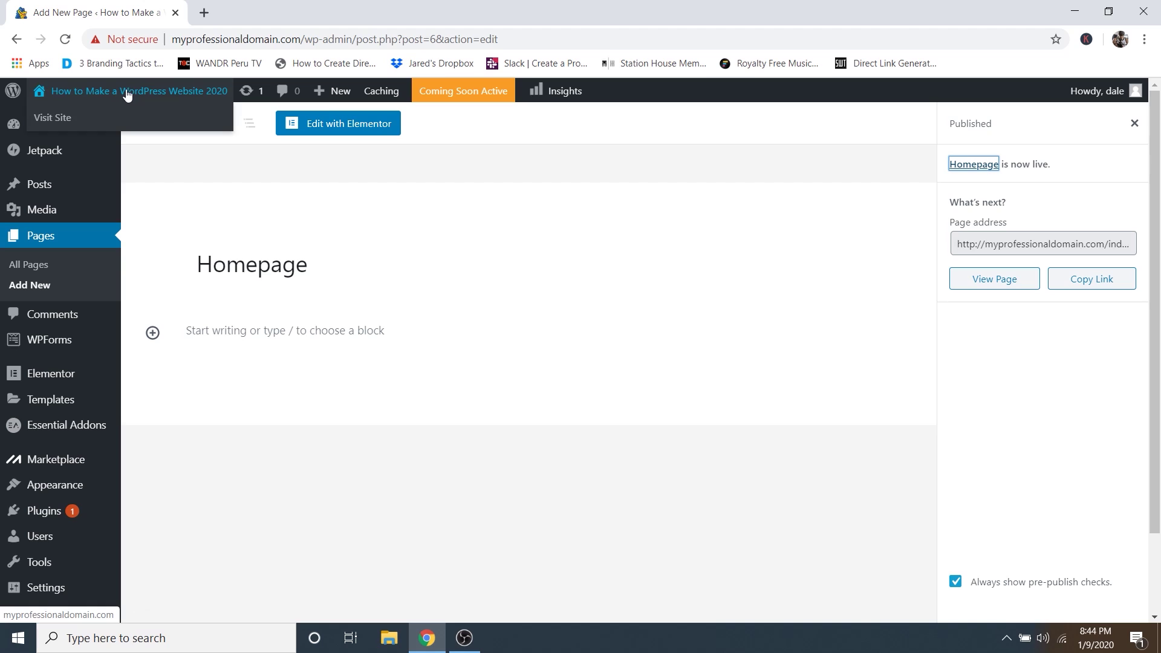
Visit the live site's front page.
left_click(60, 118)
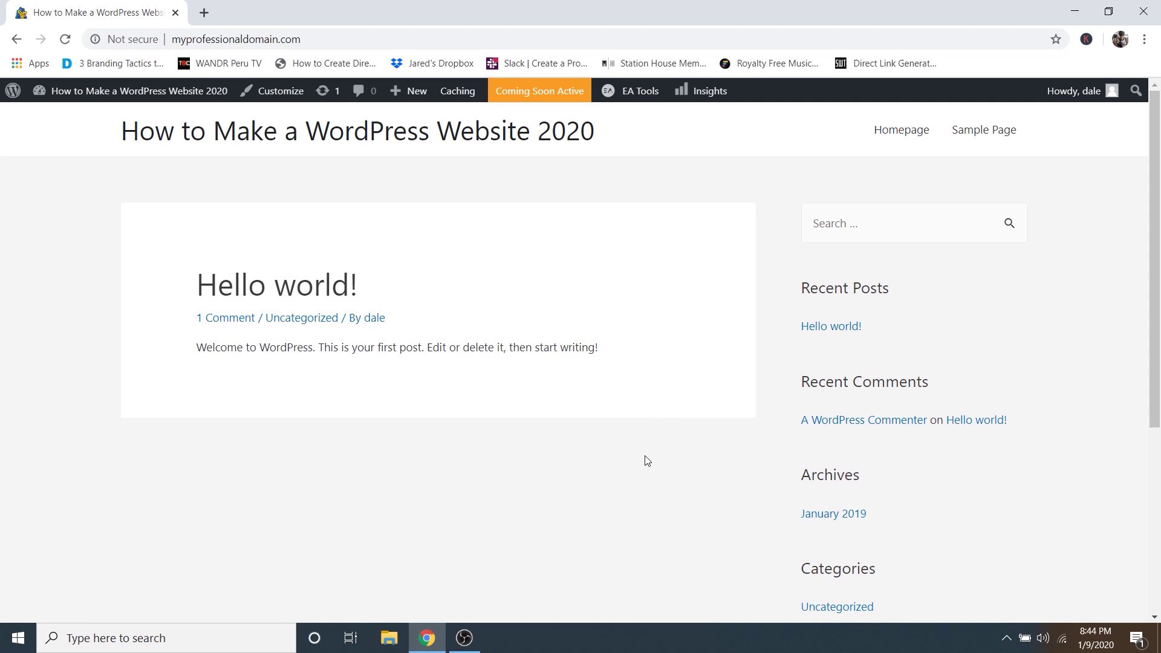
scroll(669, 399, "down", 5)
scroll(720, 381, "up", 5)
In the Customizer, make 'Homepage' the static front page, publish, and close it.
left_click(281, 93)
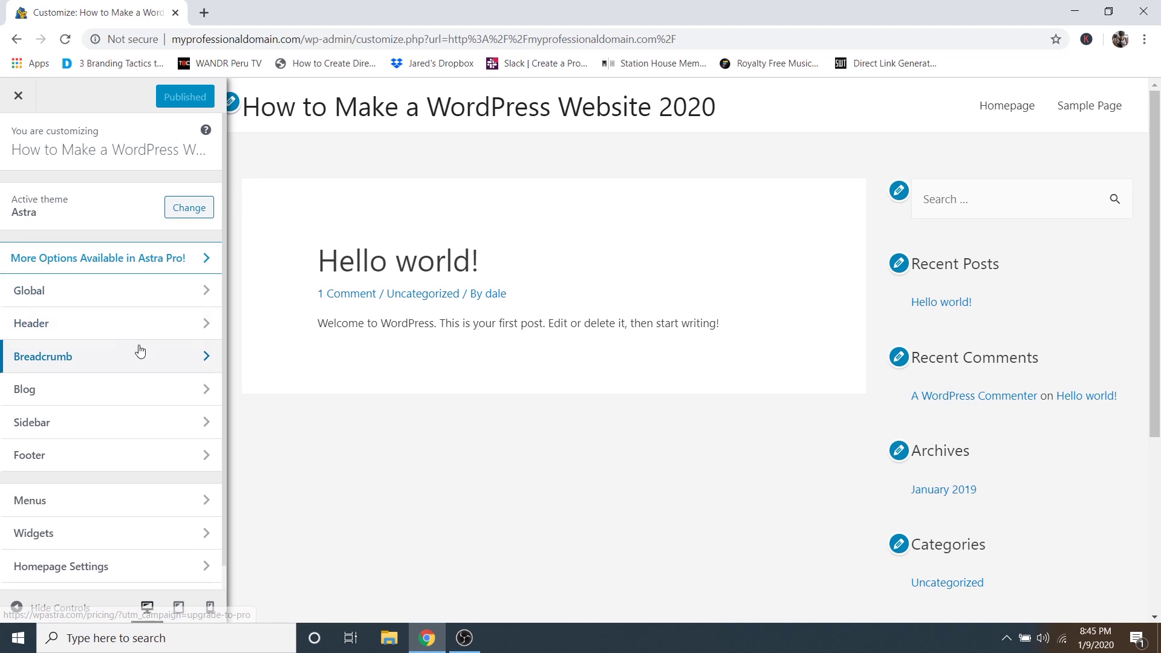
scroll(140, 353, "down", 1)
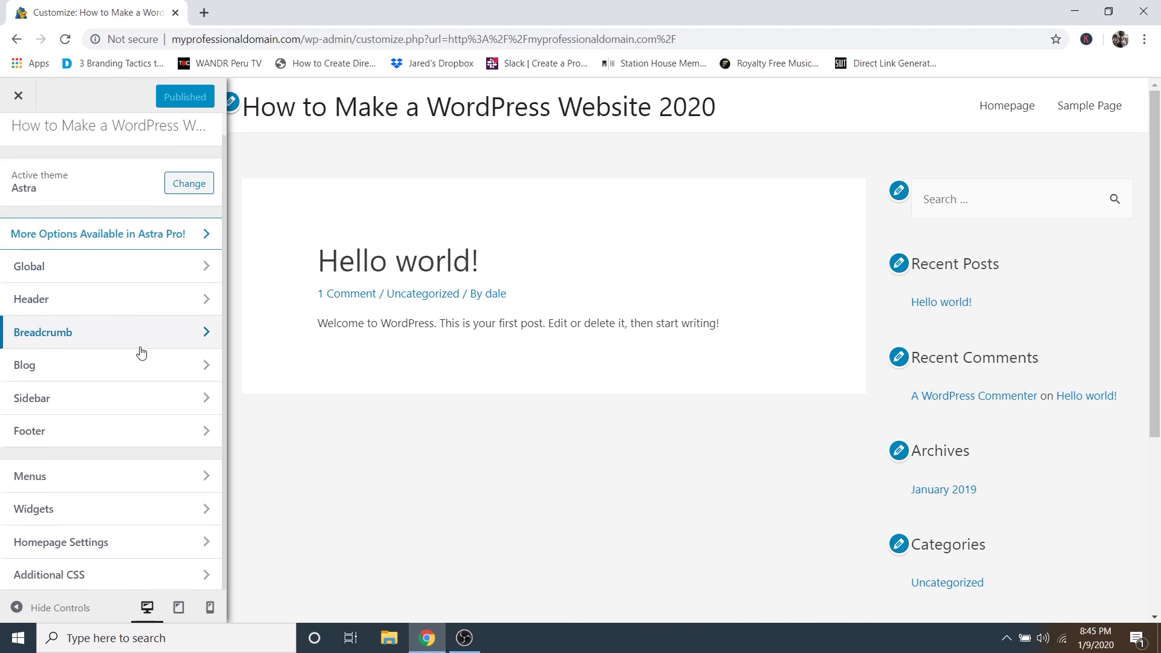
left_click(99, 544)
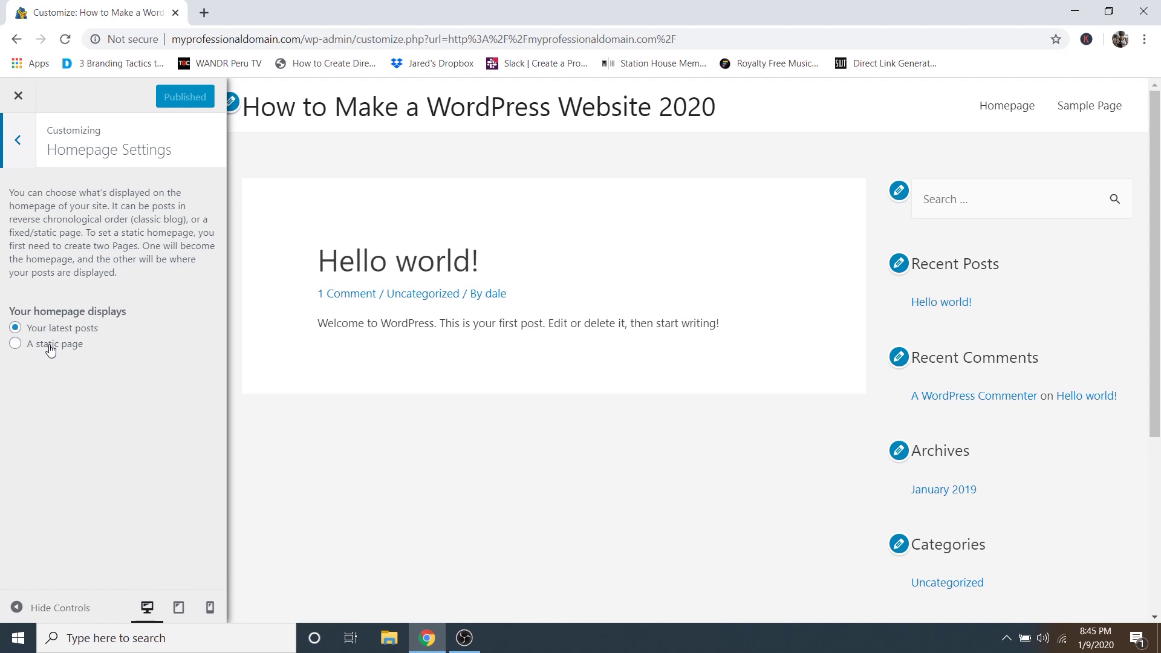
left_click(49, 344)
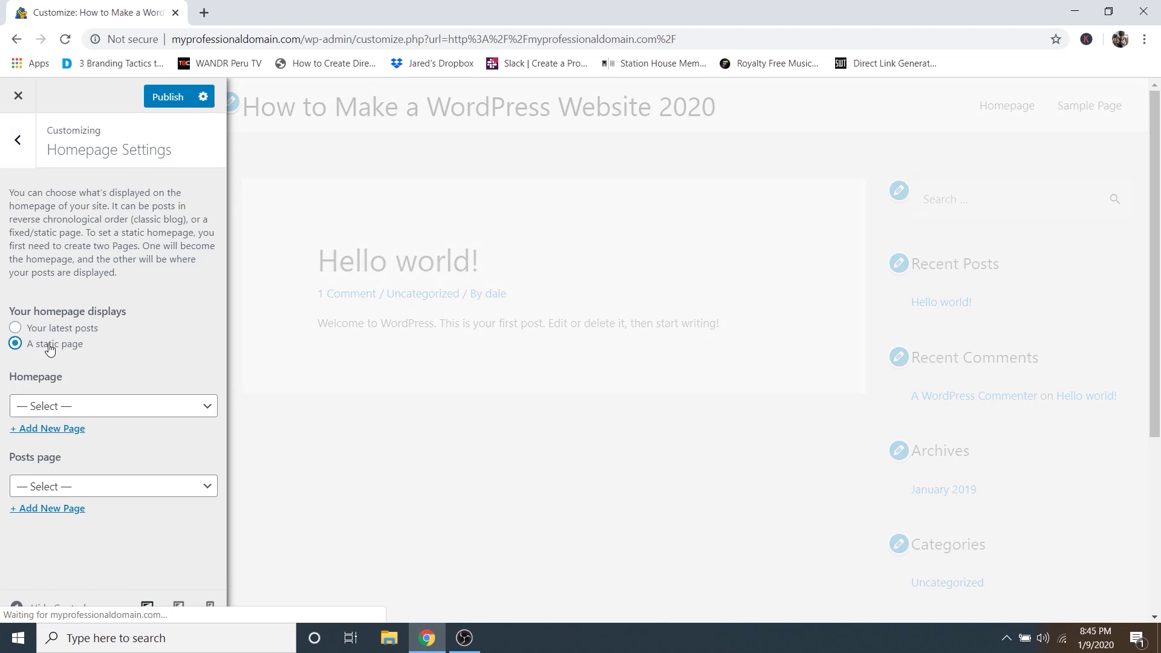
left_click(63, 411)
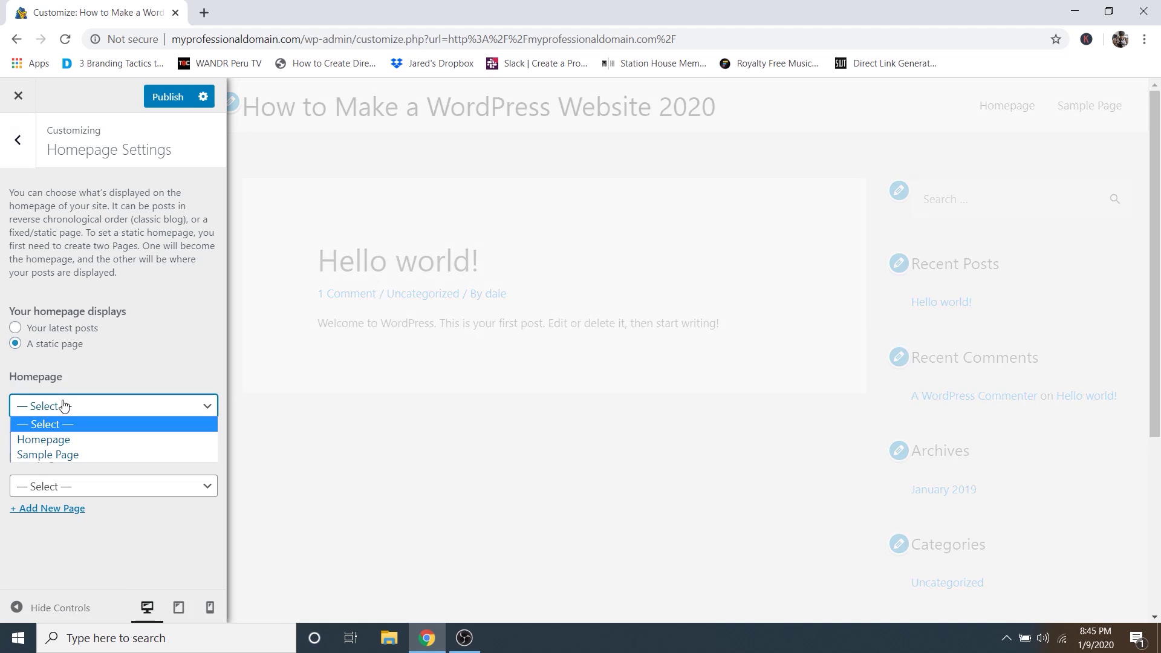
left_click(52, 440)
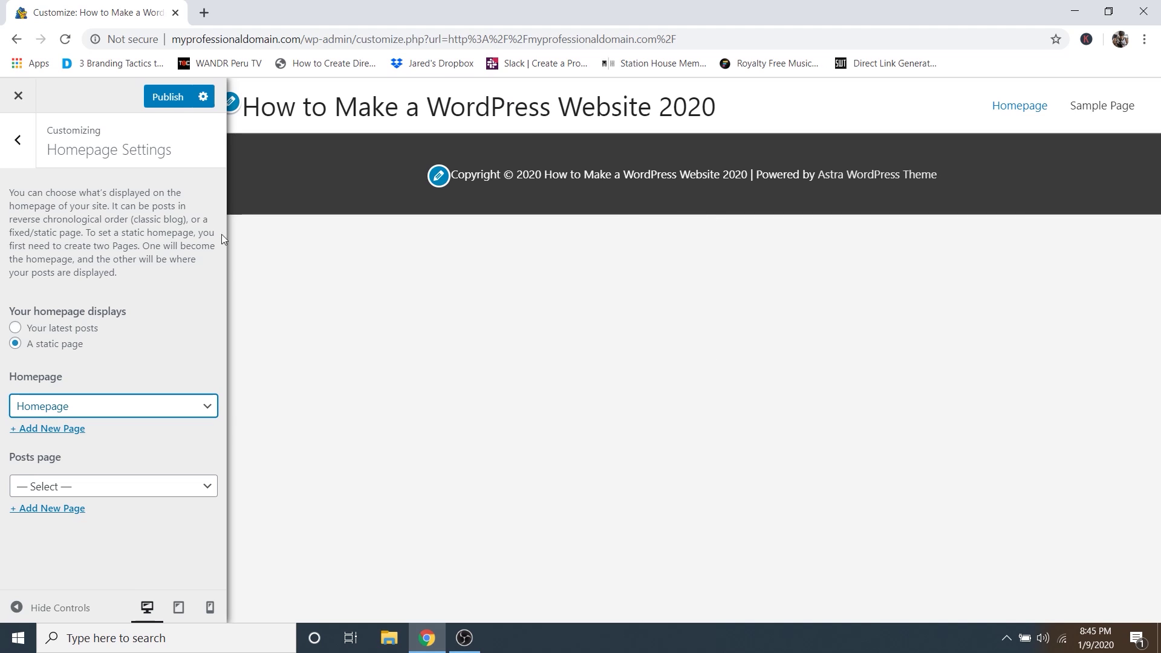
left_click(159, 99)
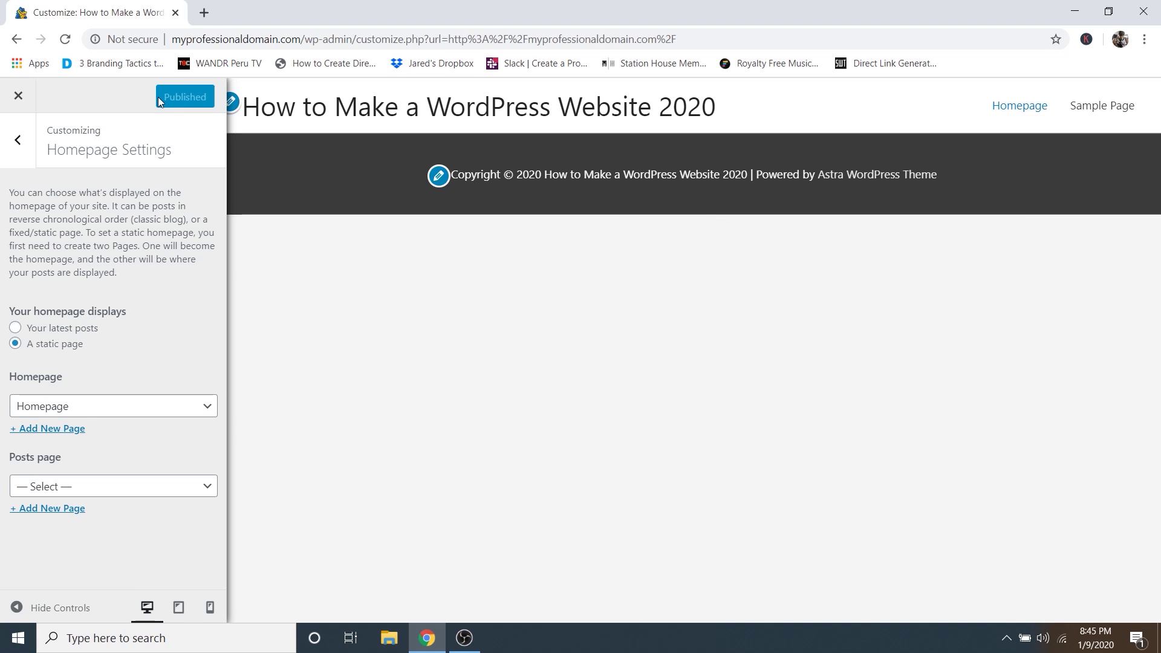
left_click(18, 97)
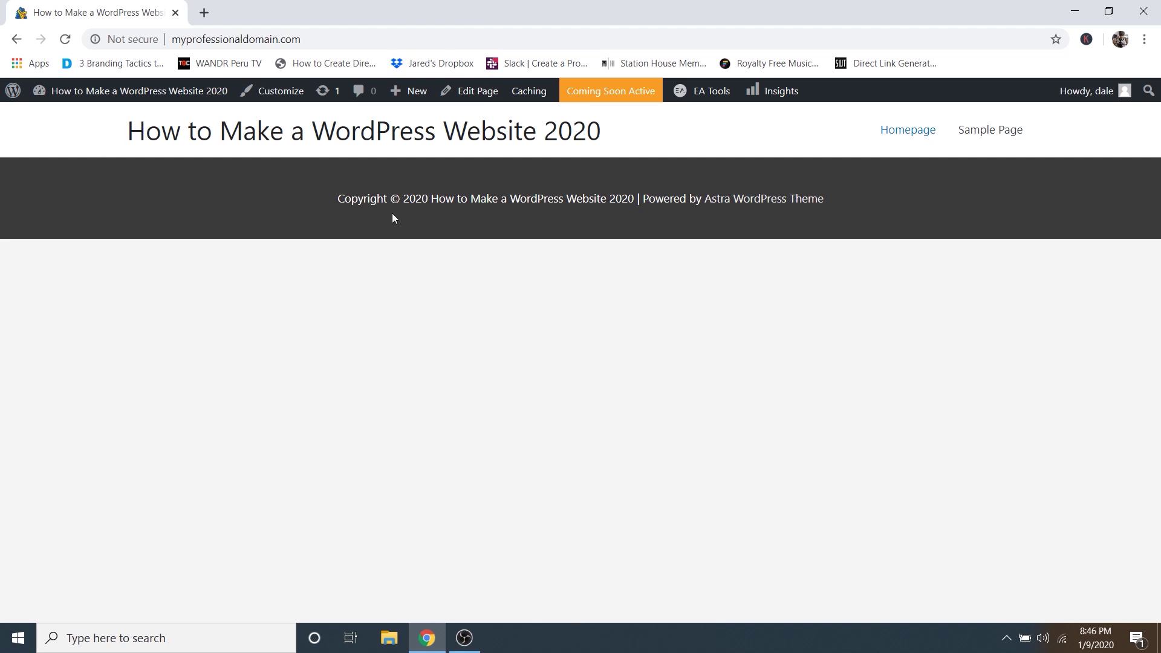
Open the Homepage in Elementor's editor and bring up the new-section structure choices.
left_click(478, 92)
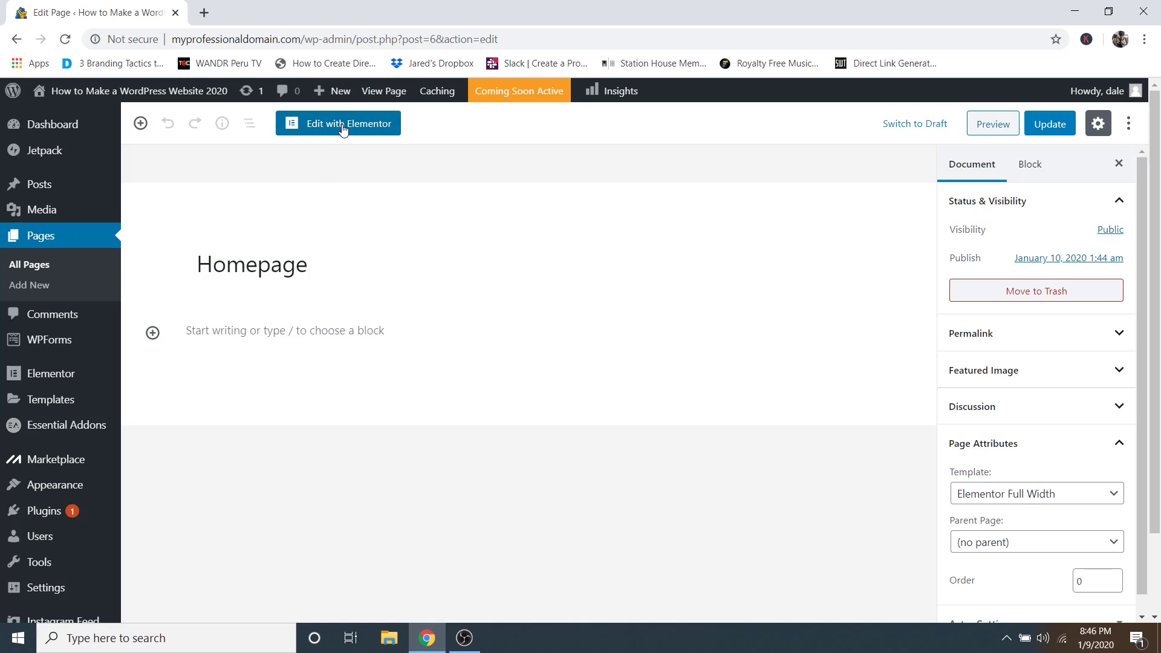
left_click(342, 129)
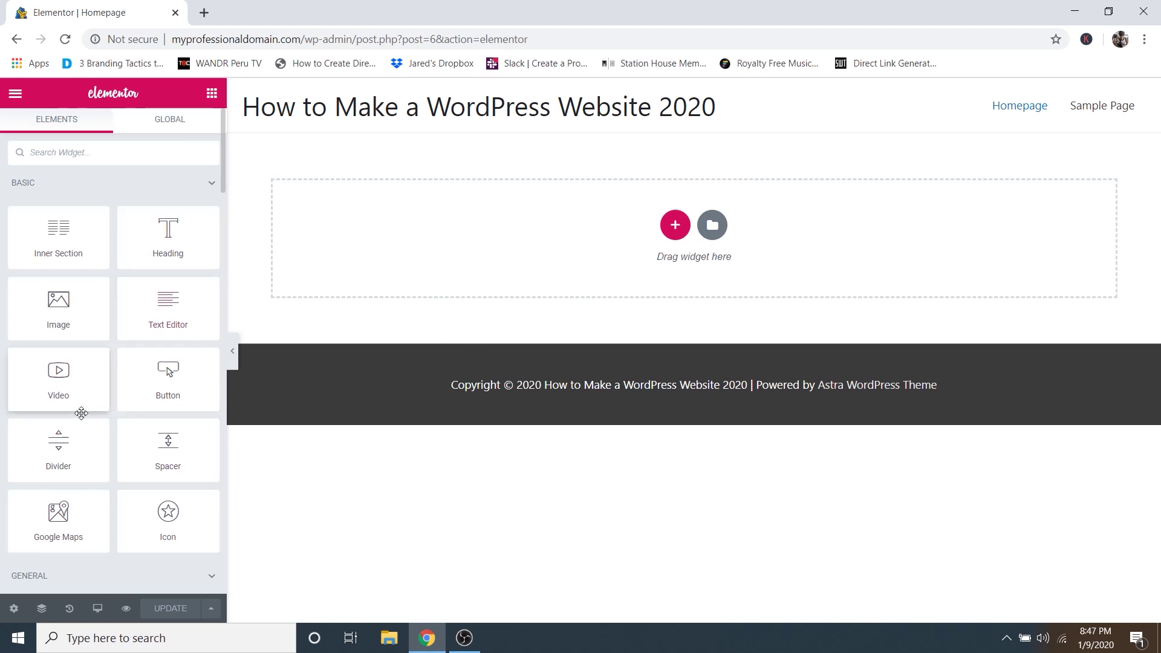
scroll(82, 413, "down", 2)
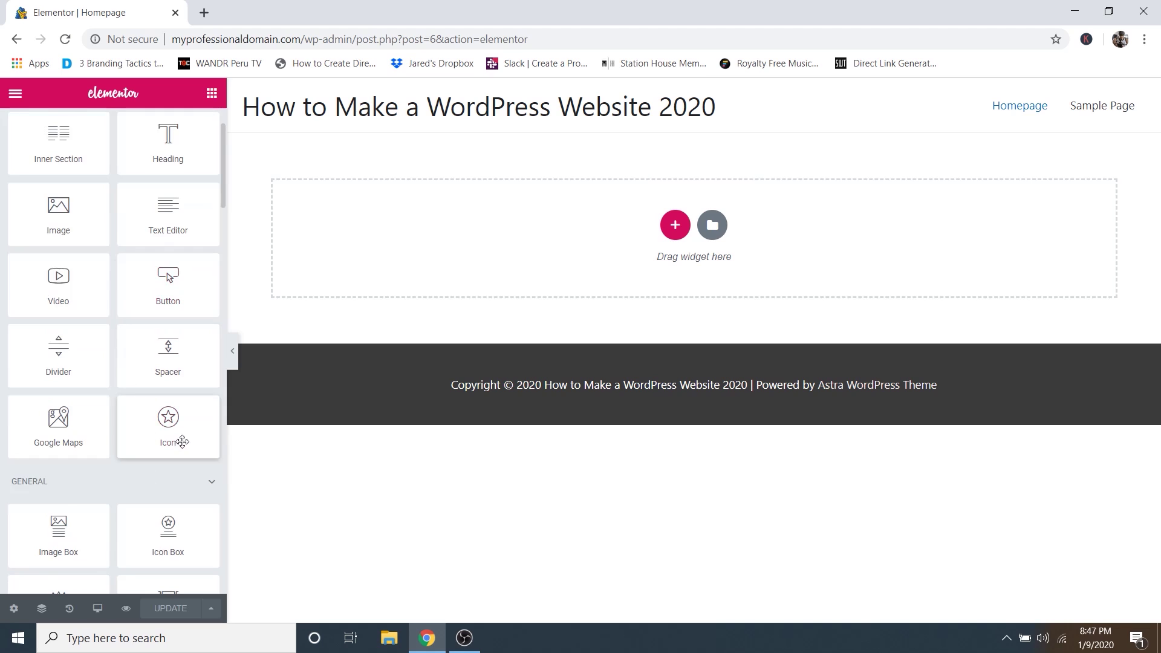
scroll(182, 442, "down", 4)
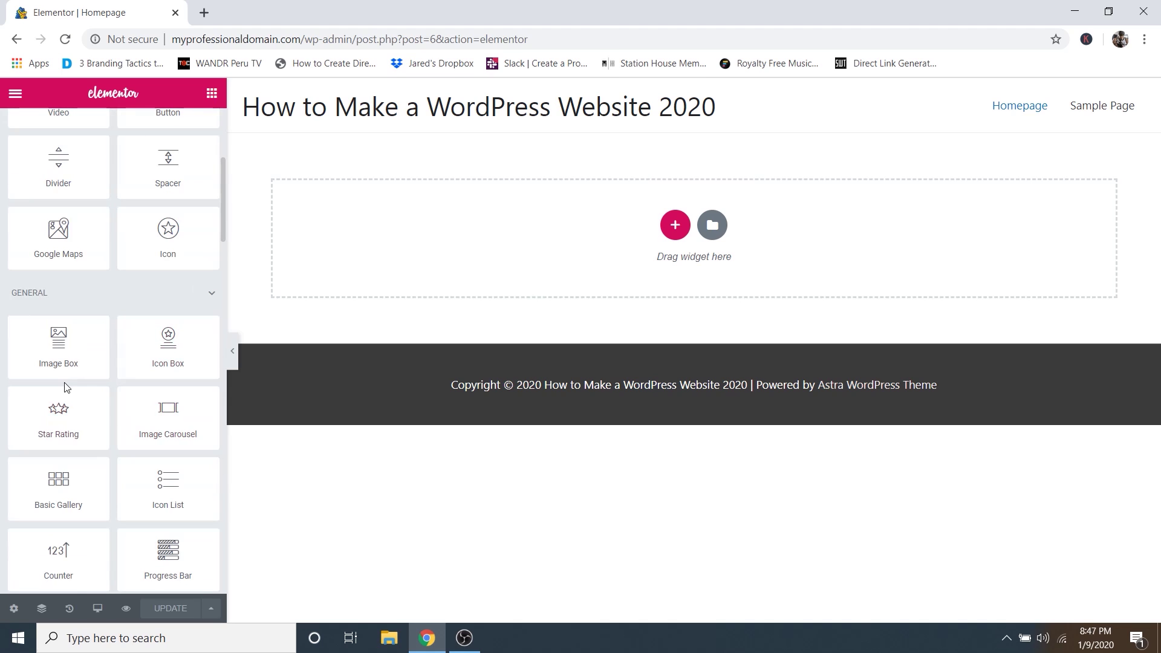
scroll(65, 387, "up", 6)
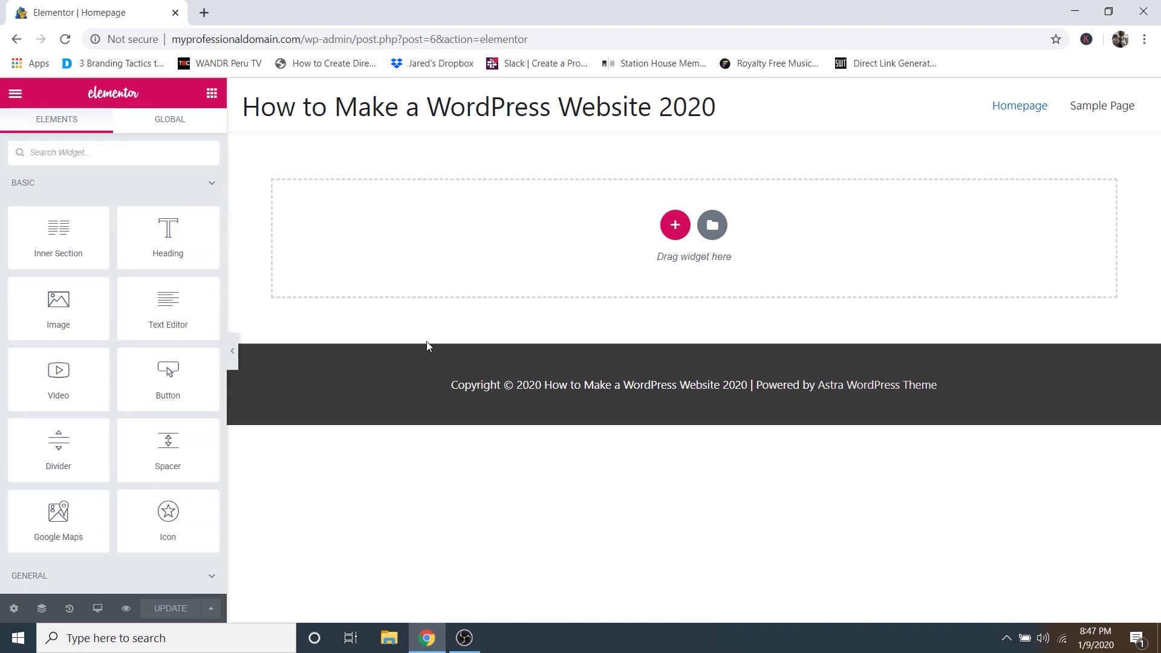
left_click(675, 226)
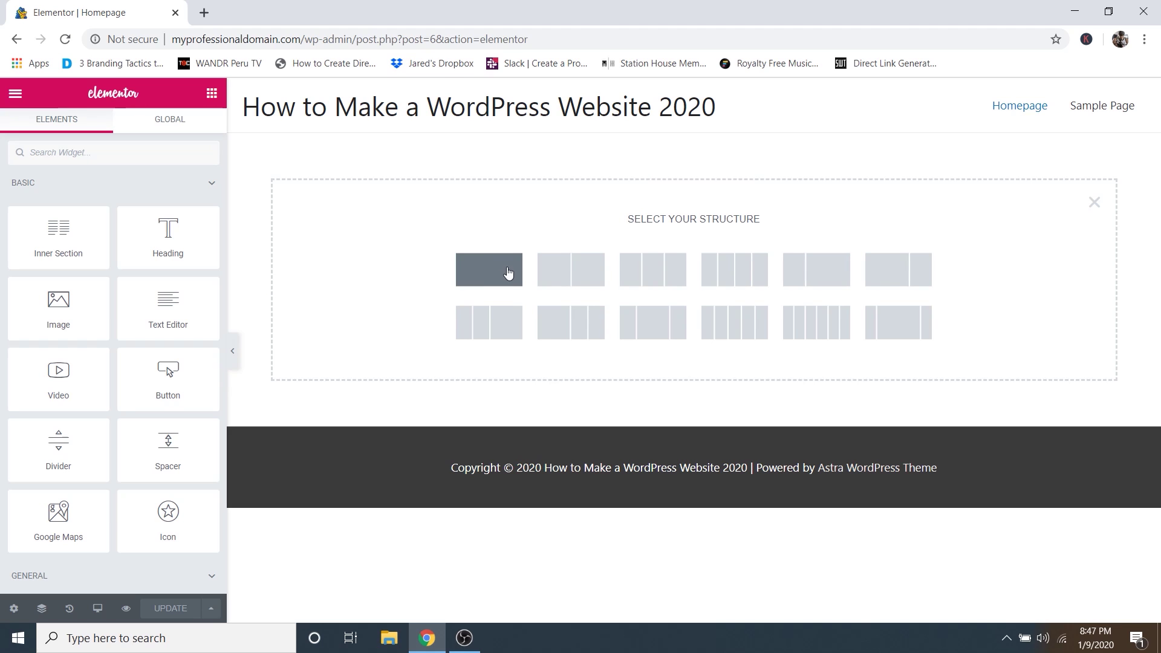
Add a single-column section with a Classic background type and no background colour.
left_click(550, 254)
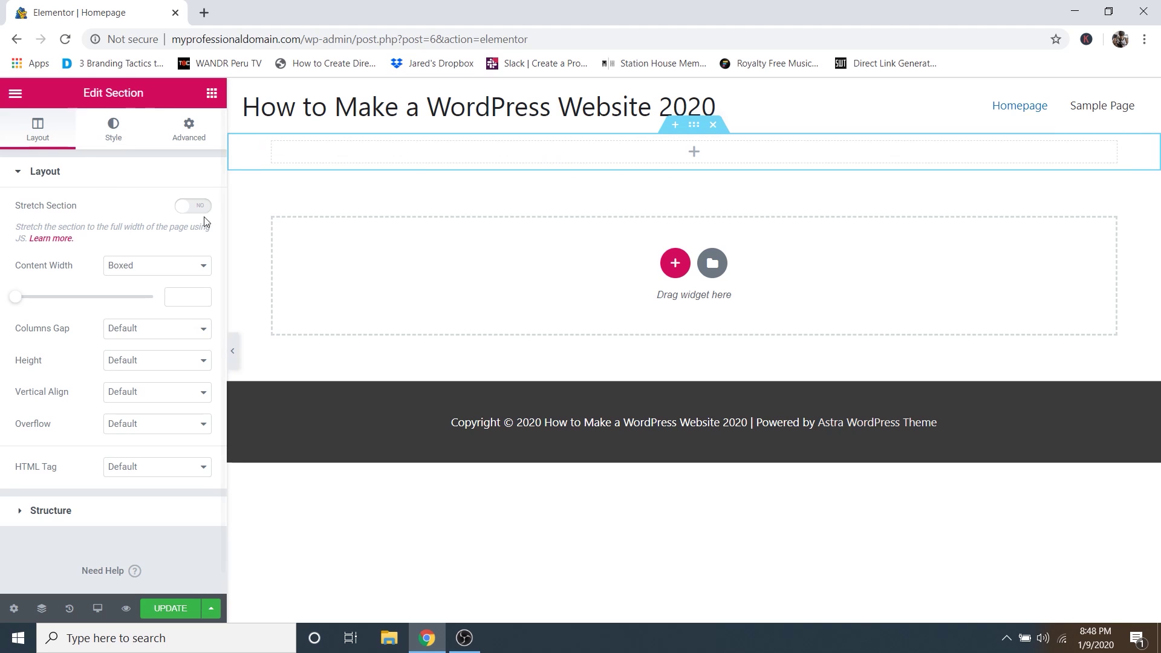
left_click(117, 139)
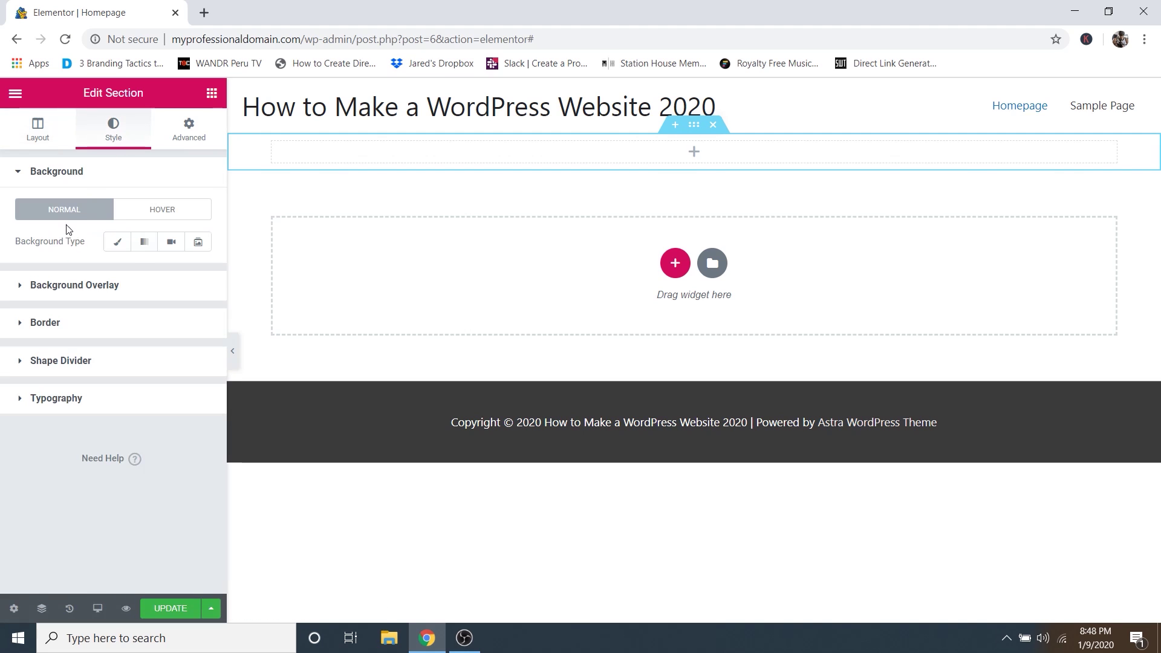
left_click(121, 245)
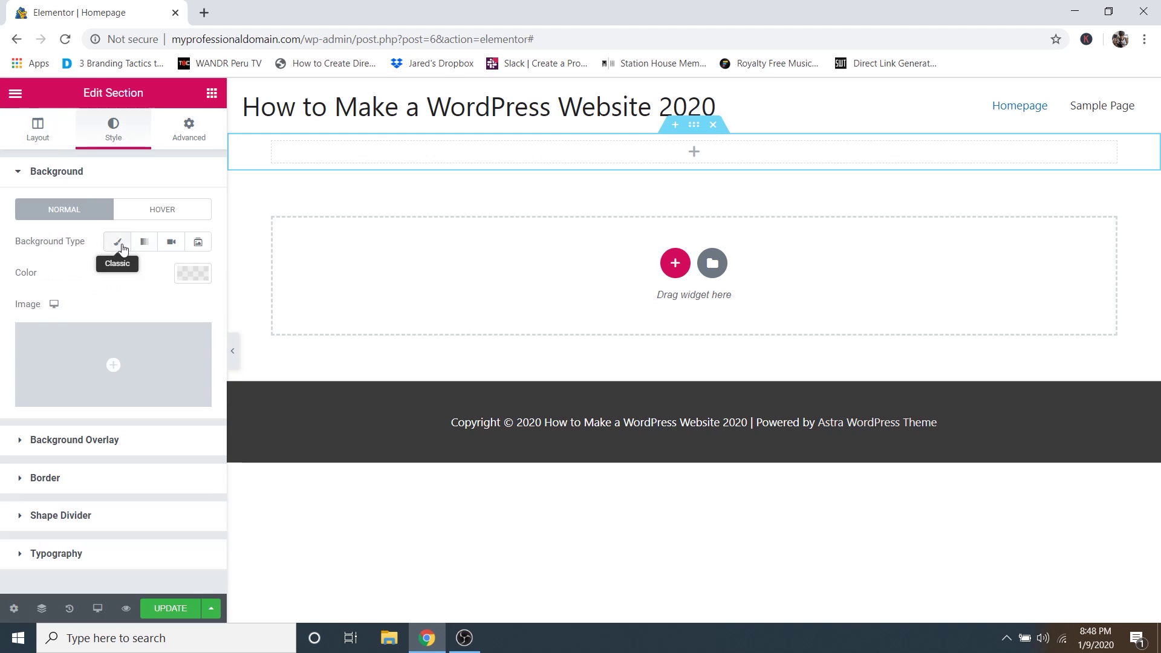
left_click(192, 277)
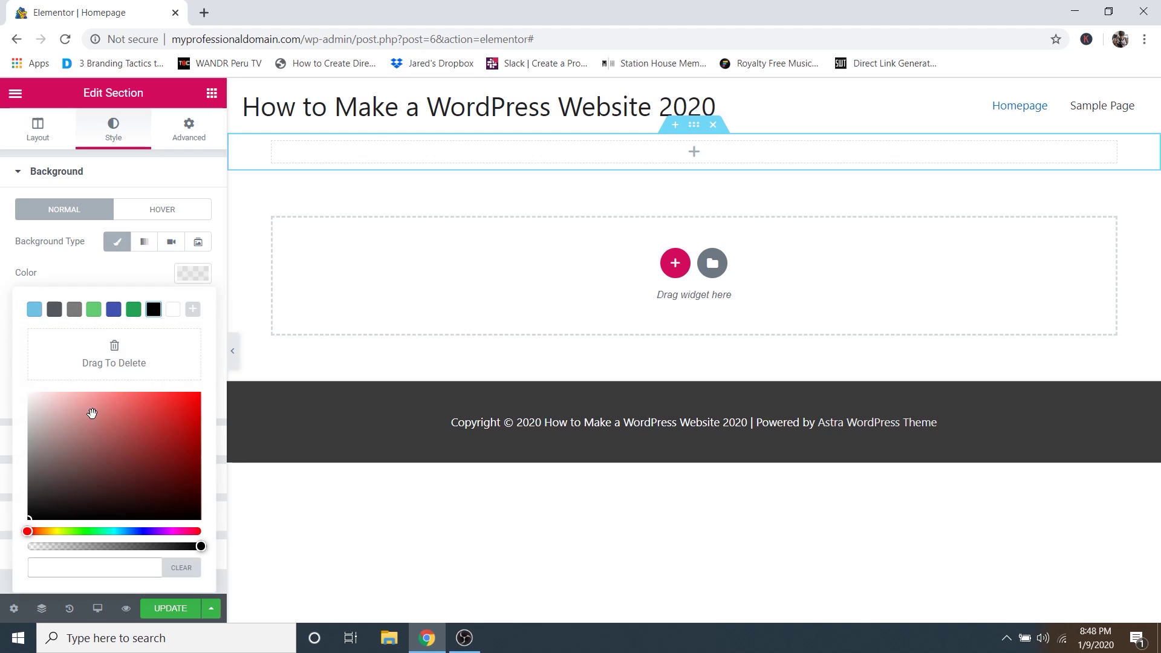
left_click_drag(143, 445, 96, 444)
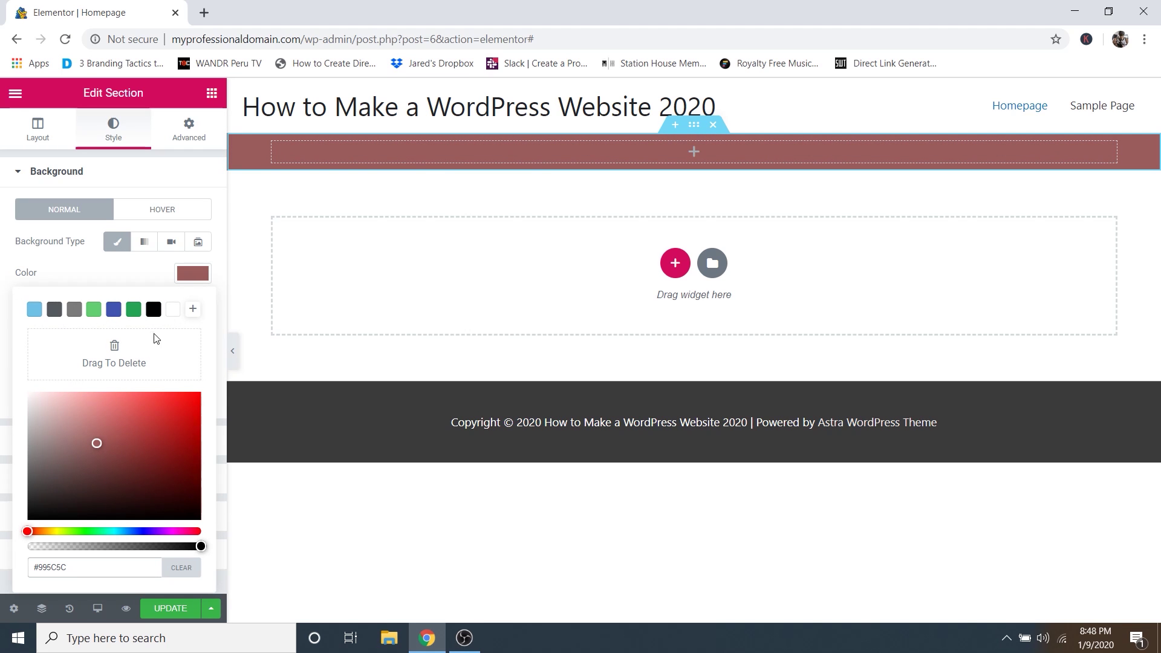
left_click(180, 567)
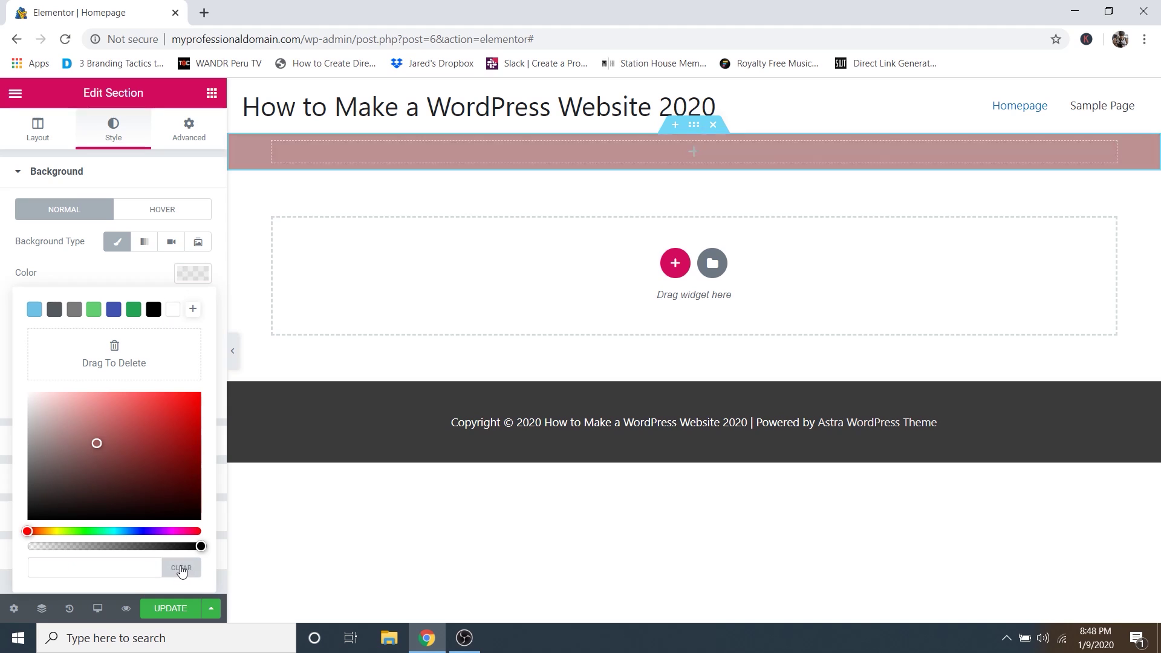
left_click(84, 268)
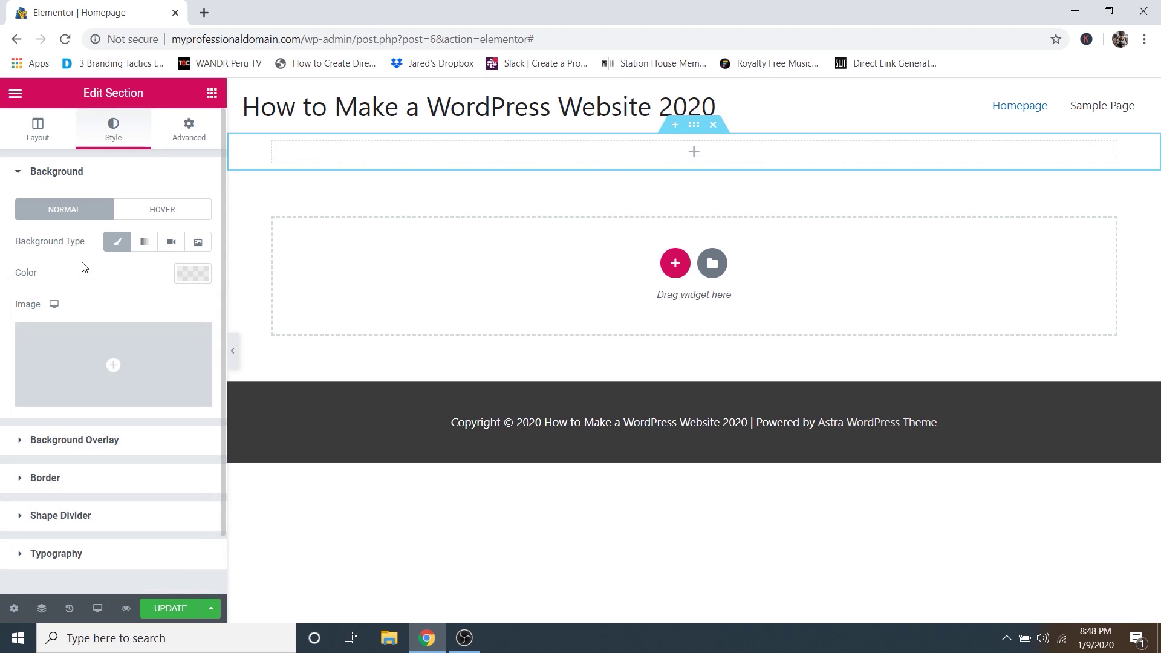
Upload Hero-Image.jpg (1341 × 984) to the Media Library as the section background image.
left_click(126, 402)
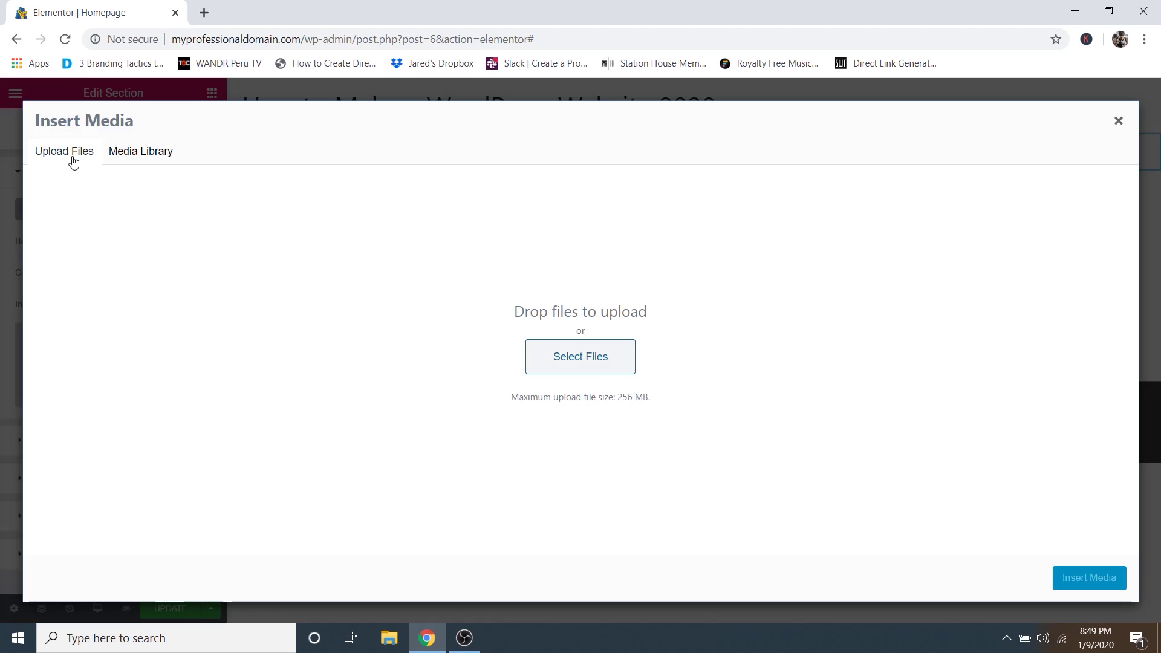
left_click(581, 356)
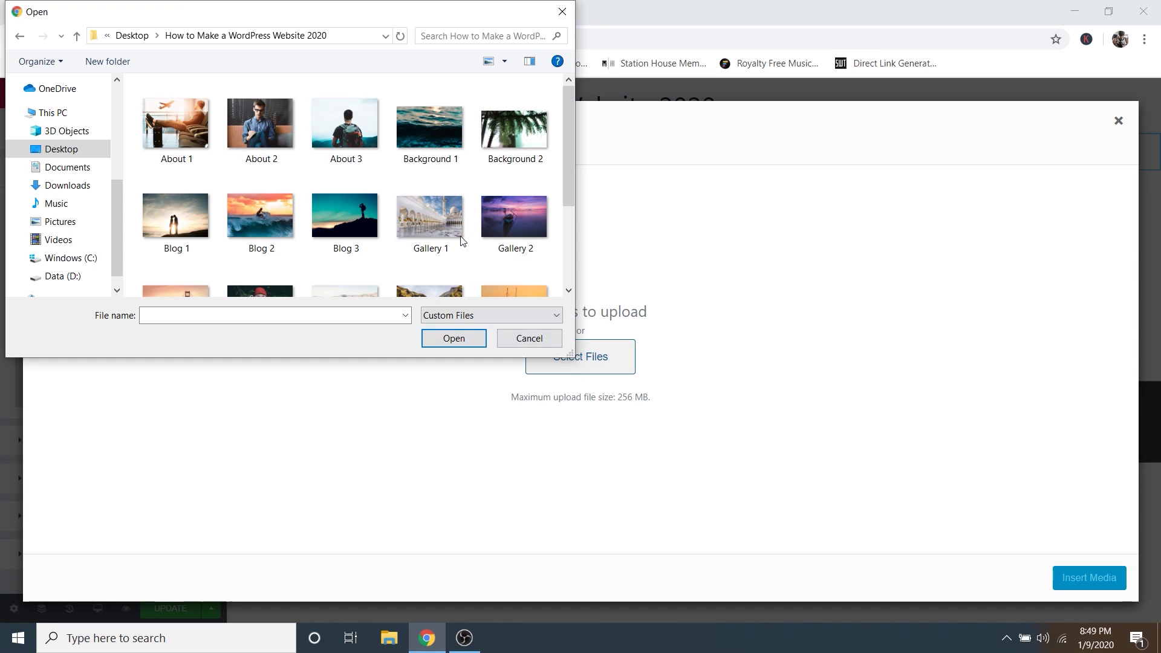
scroll(256, 143, "down", 1)
scroll(321, 151, "down", 2)
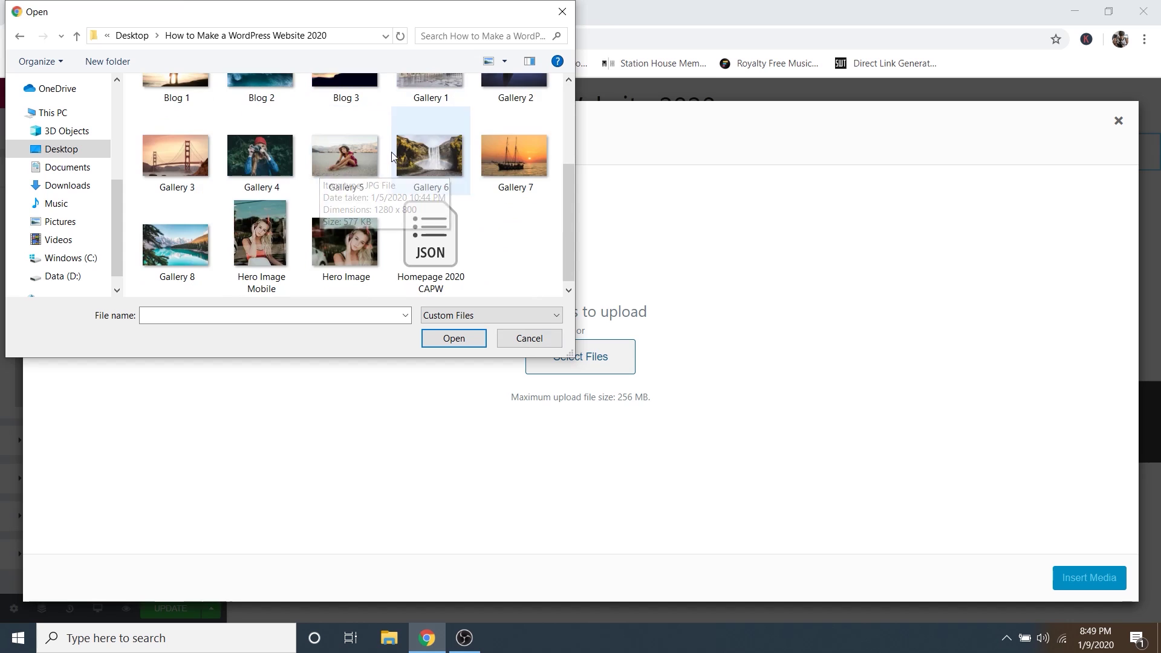
scroll(338, 177, "up", 3)
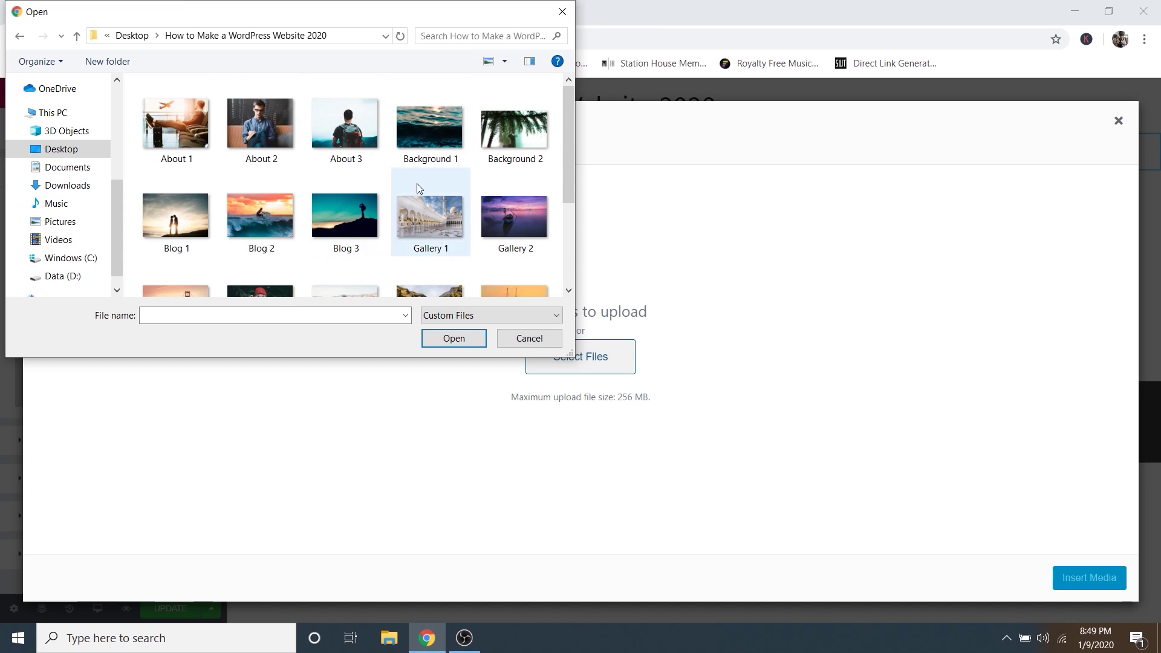
scroll(411, 205, "down", 3)
scroll(454, 242, "up", 3)
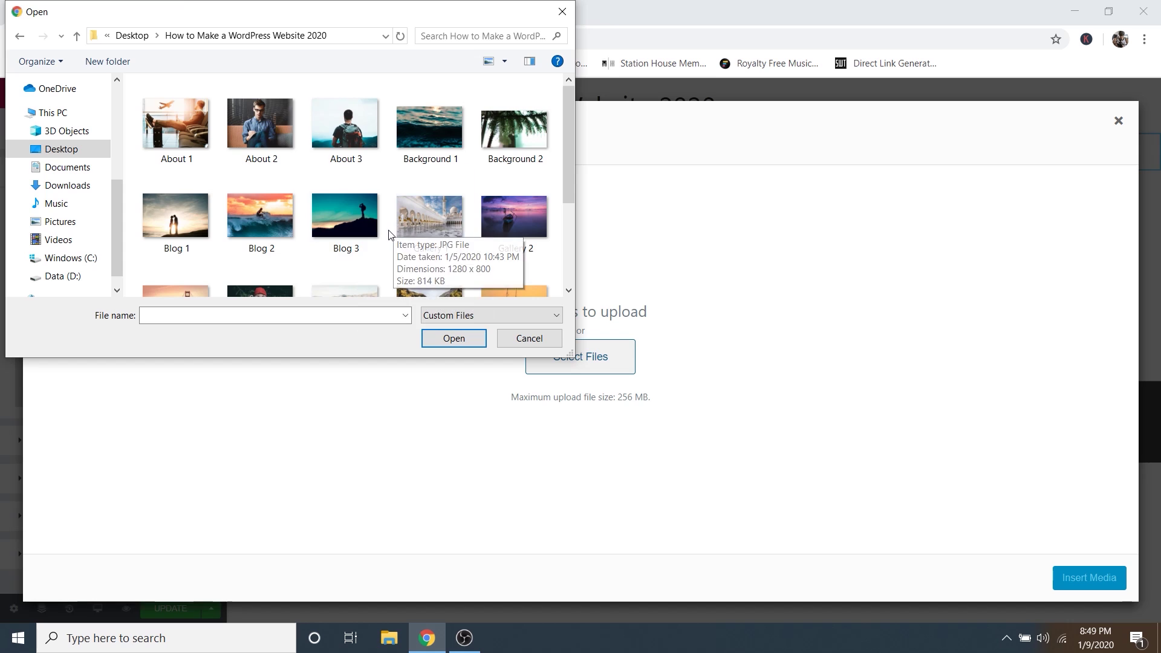
scroll(276, 184, "down", 2)
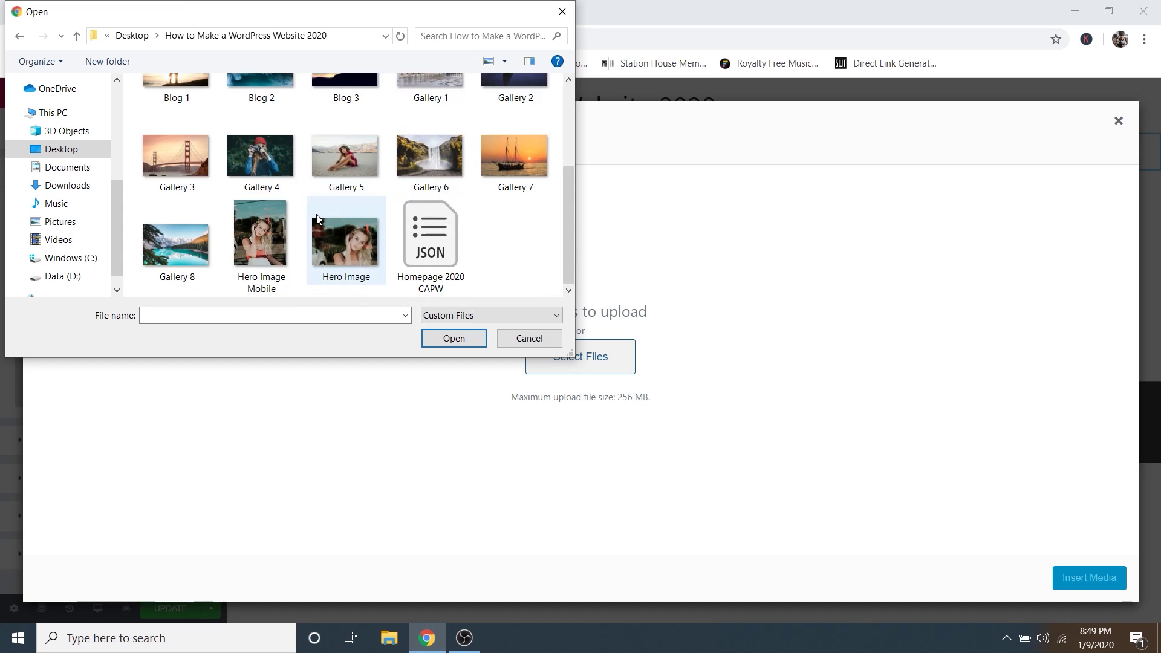
left_click(356, 244)
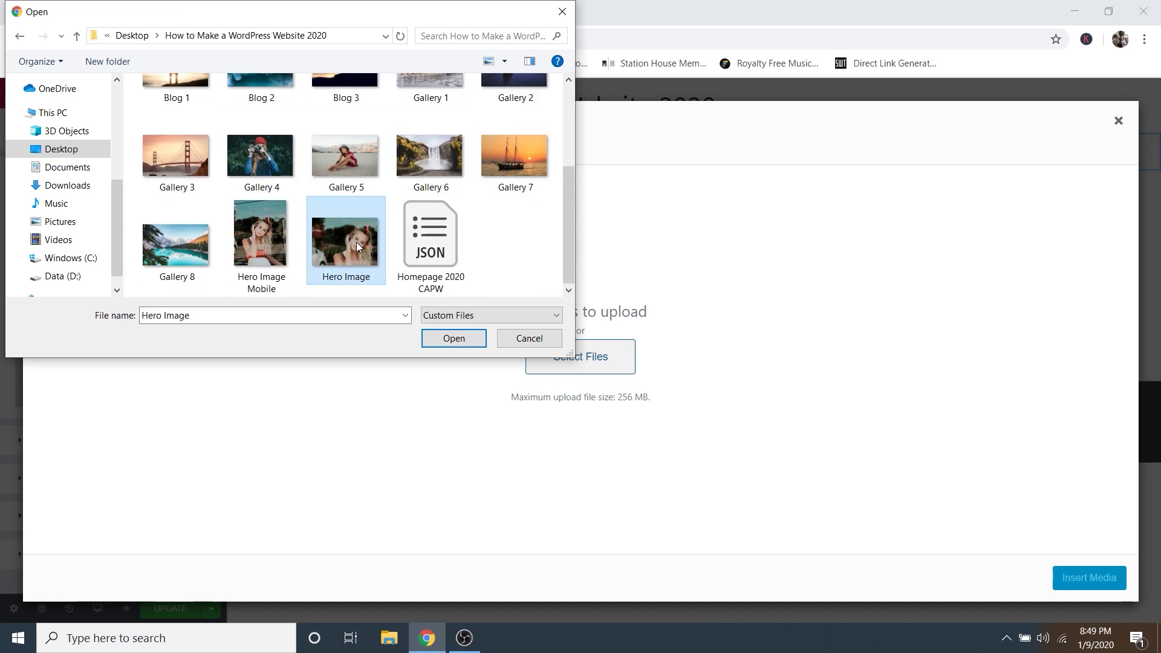
left_click(458, 341)
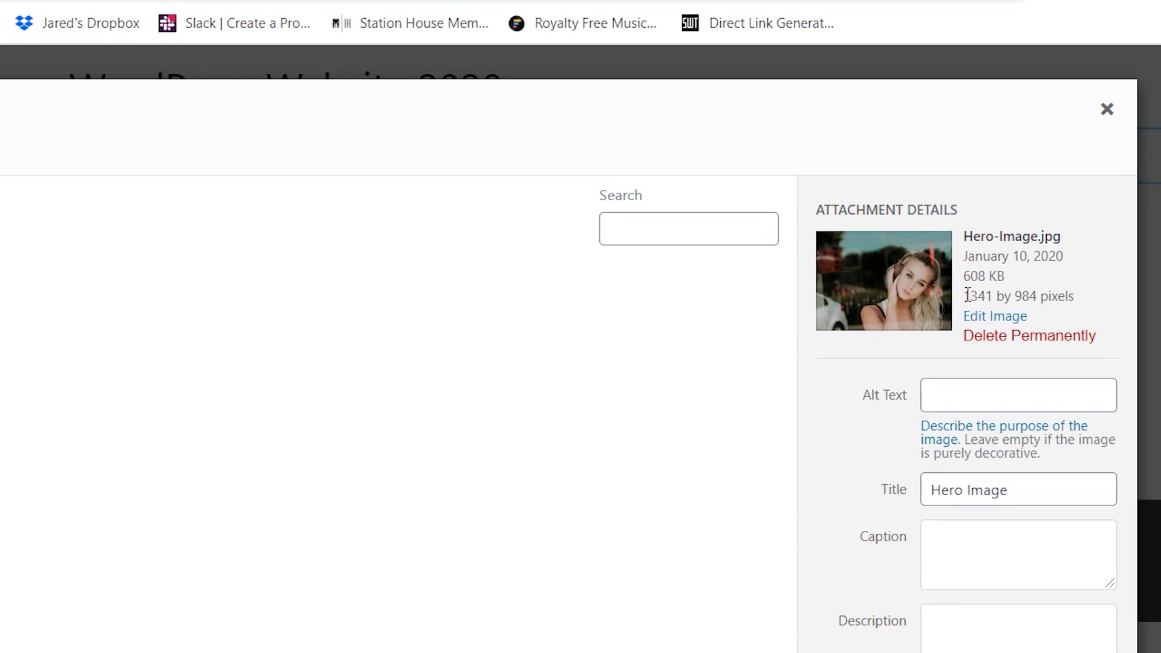
left_click_drag(966, 295, 1041, 295)
left_click(1052, 289)
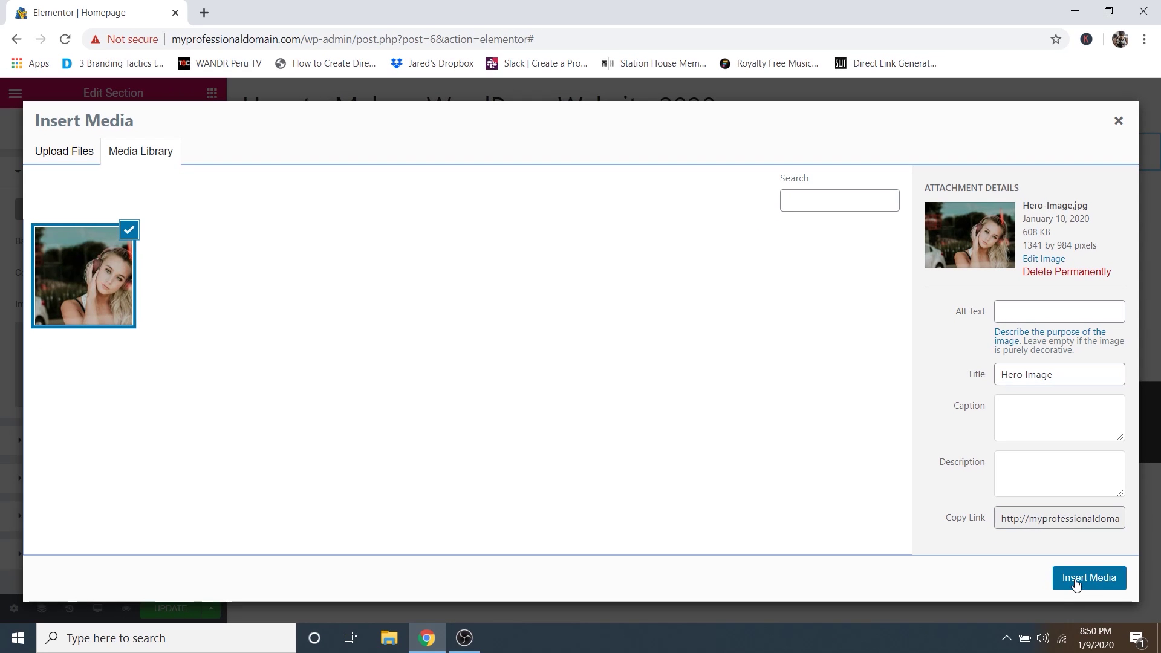
Insert Hero Image as the section background and drop a Heading widget into the section.
left_click(1076, 581)
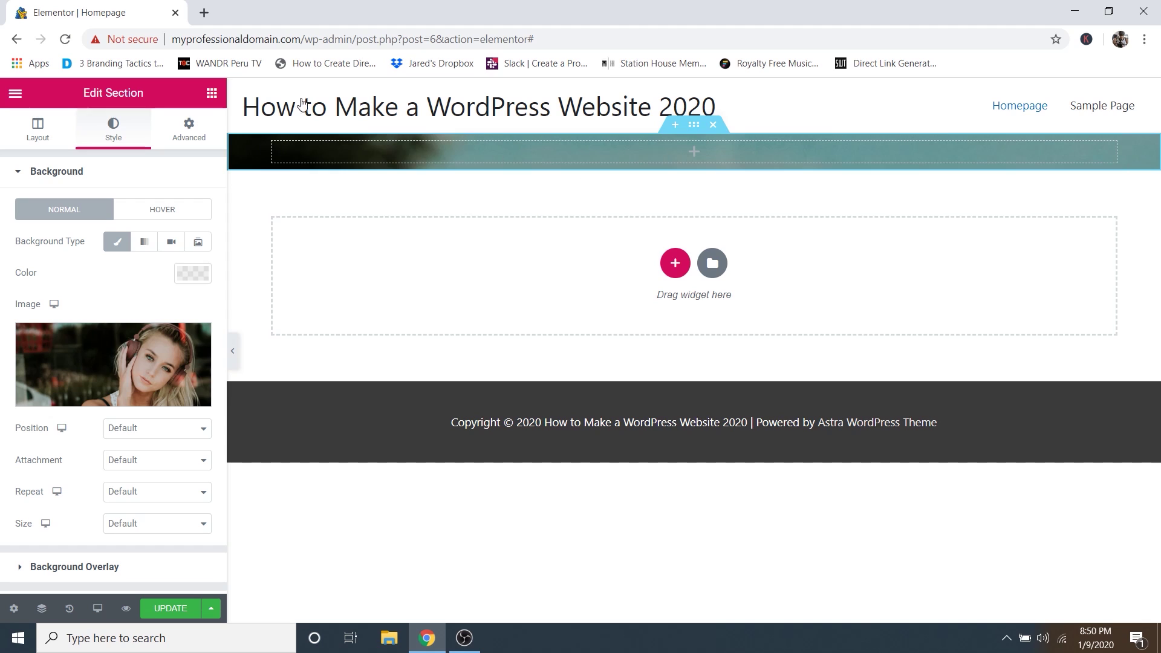
left_click(211, 94)
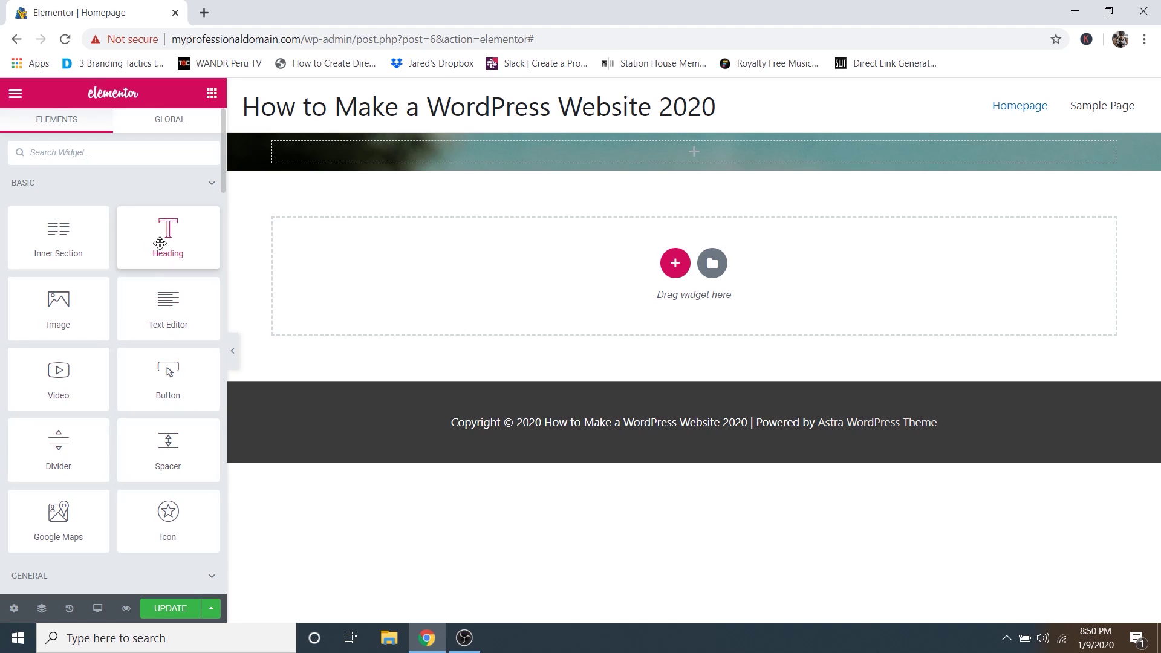
left_click_drag(168, 235, 572, 150)
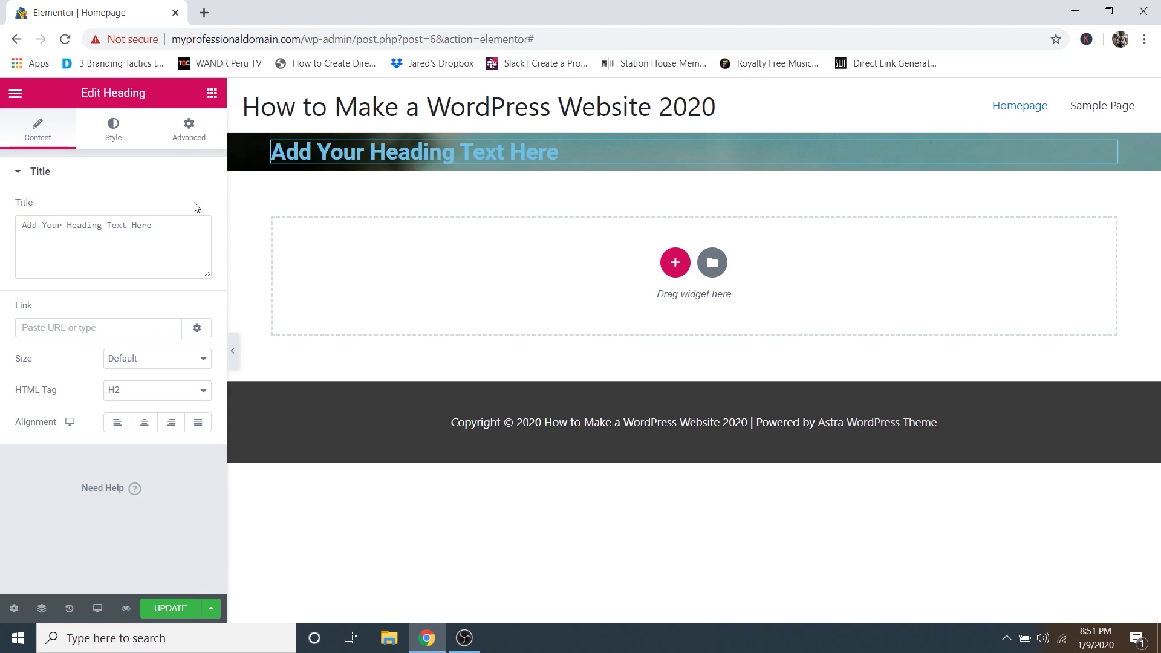
Replace the heading's placeholder text with 'HOW TO MAKE A'.
left_click(150, 247)
left_click_drag(153, 230, 32, 232)
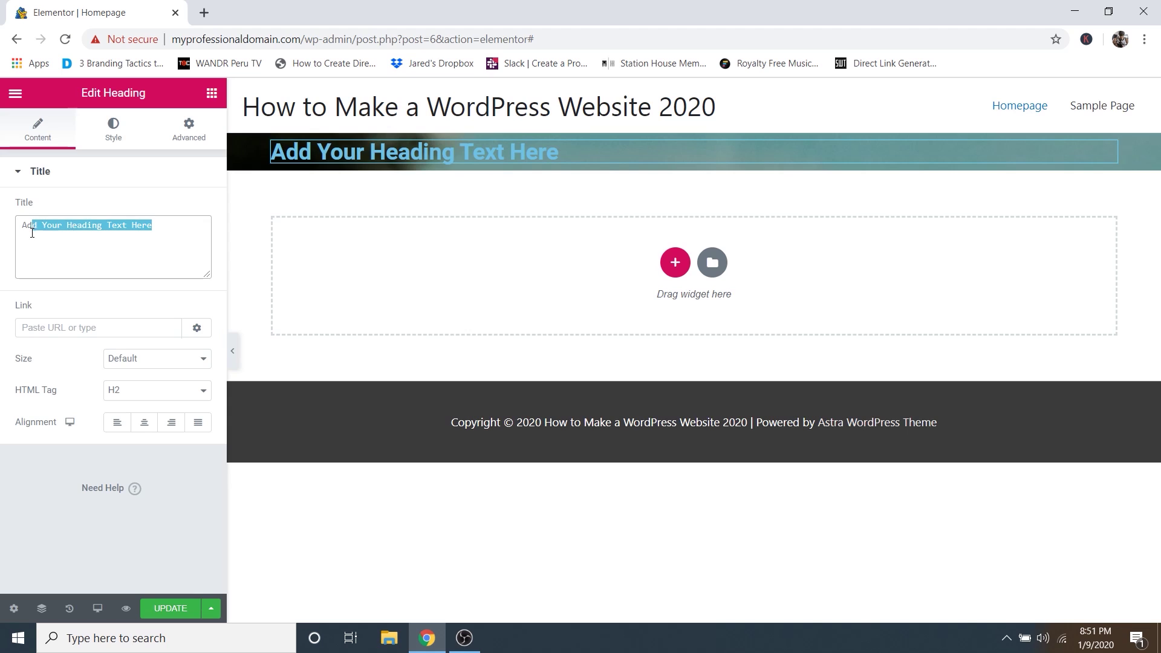
left_click(139, 234)
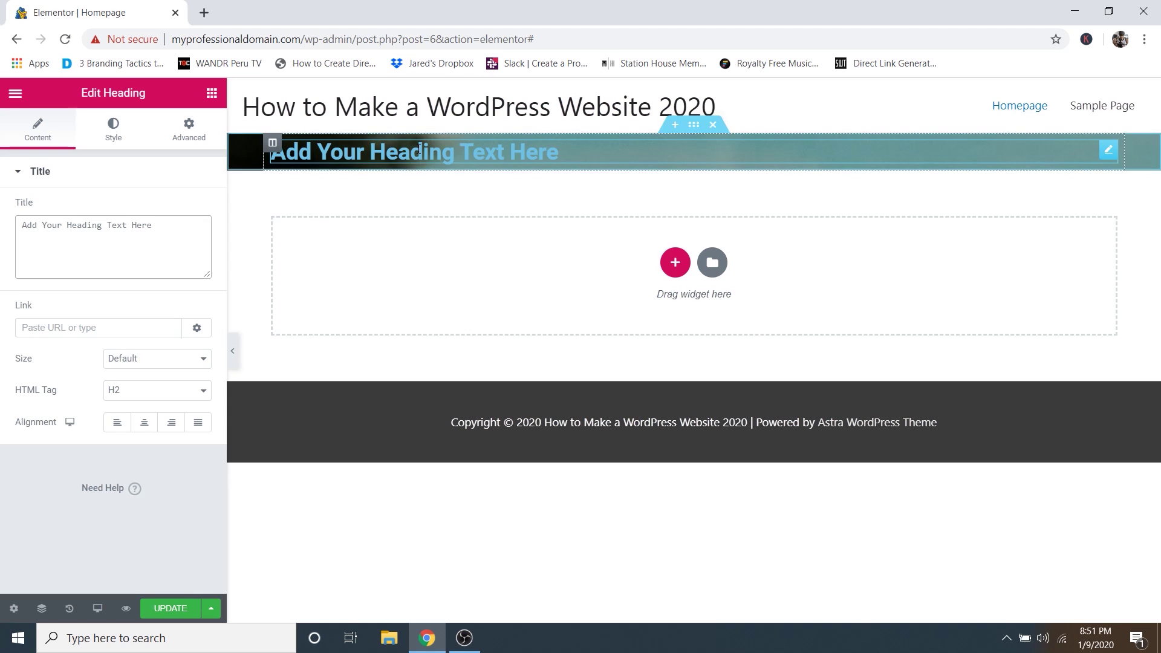
triple_click(430, 150)
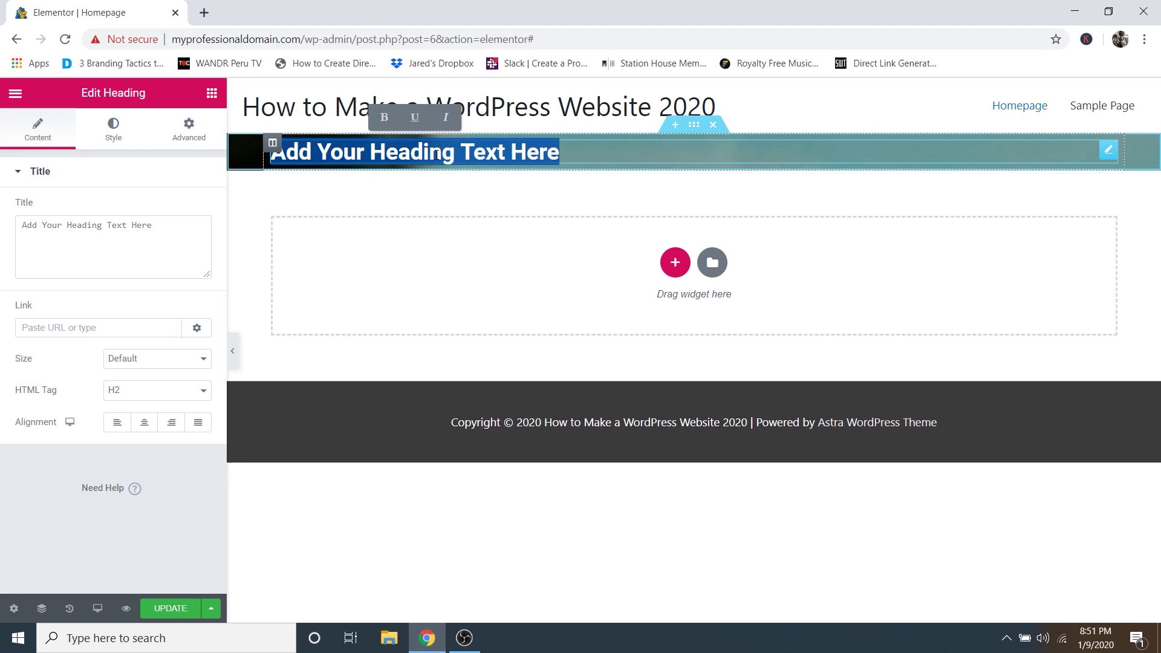
type("HOW TO MAKE A")
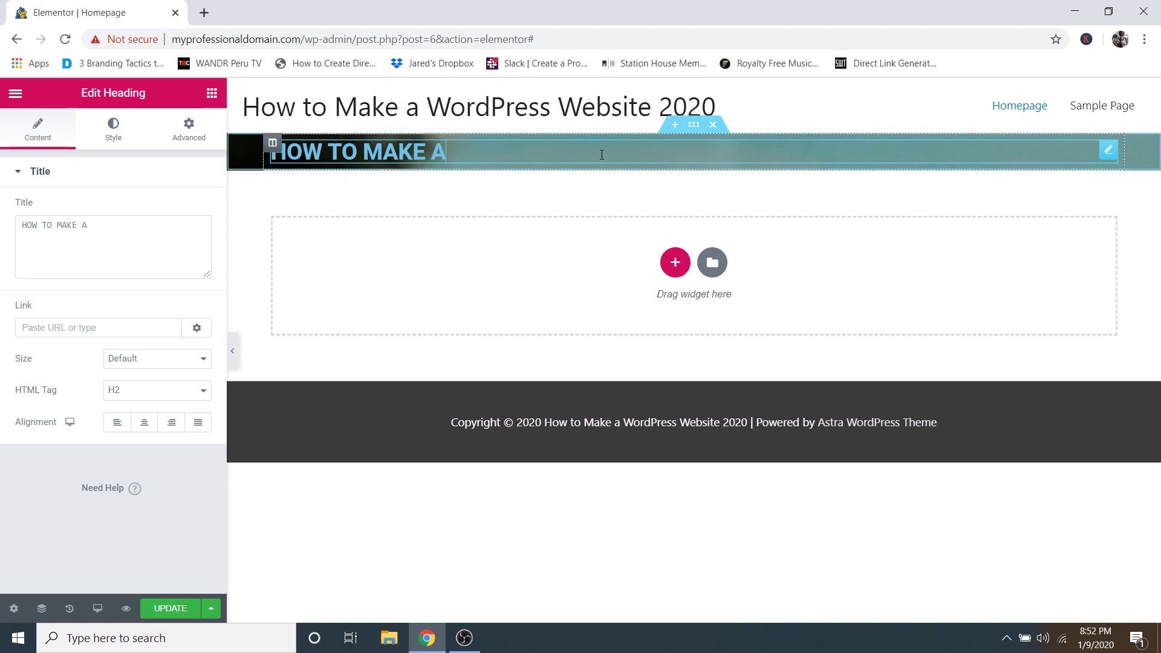
Duplicate the heading and change the copy's text to 'WORDPRESS WEBSITE'.
right_click(1109, 155)
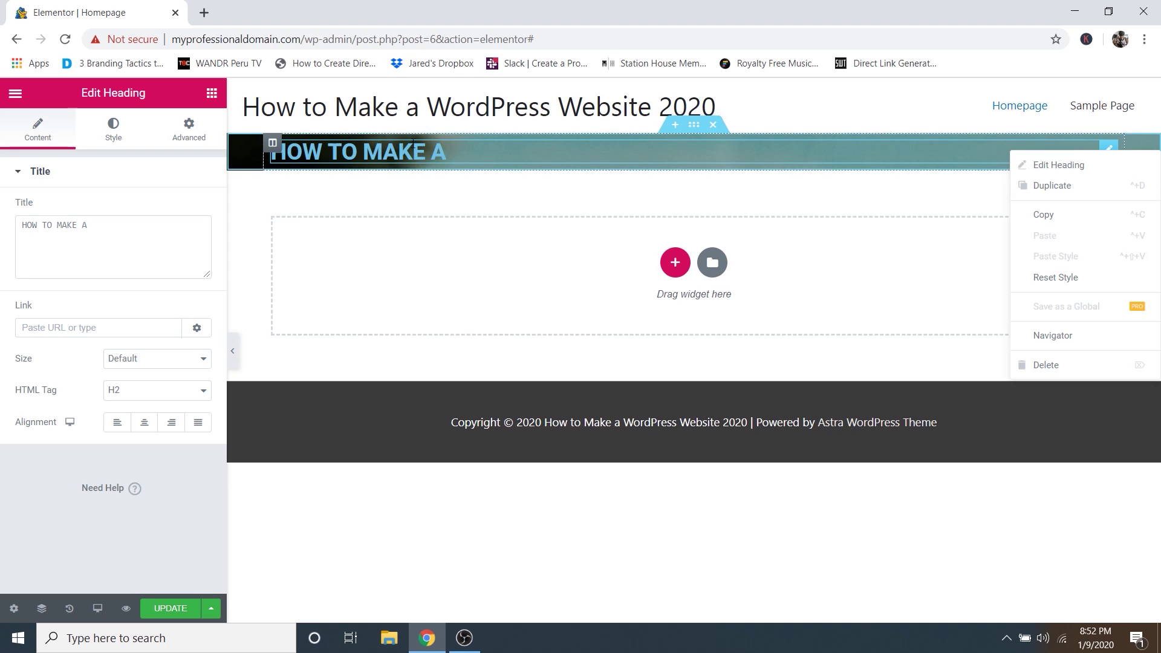
left_click(1046, 185)
triple_click(370, 189)
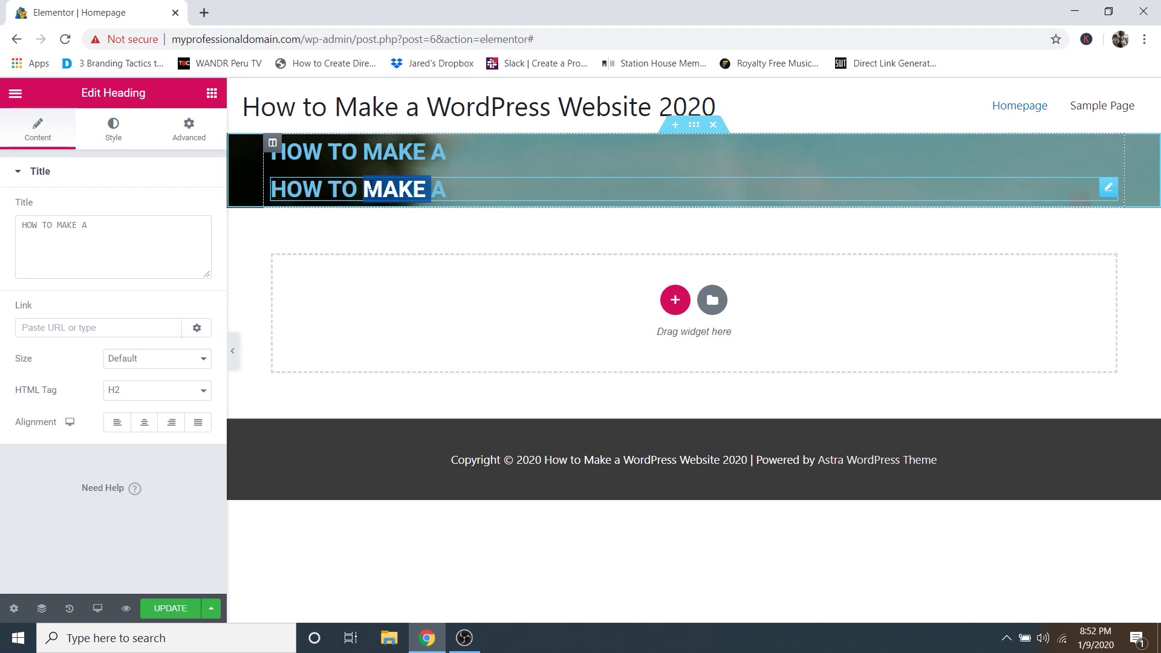
type("WOR")
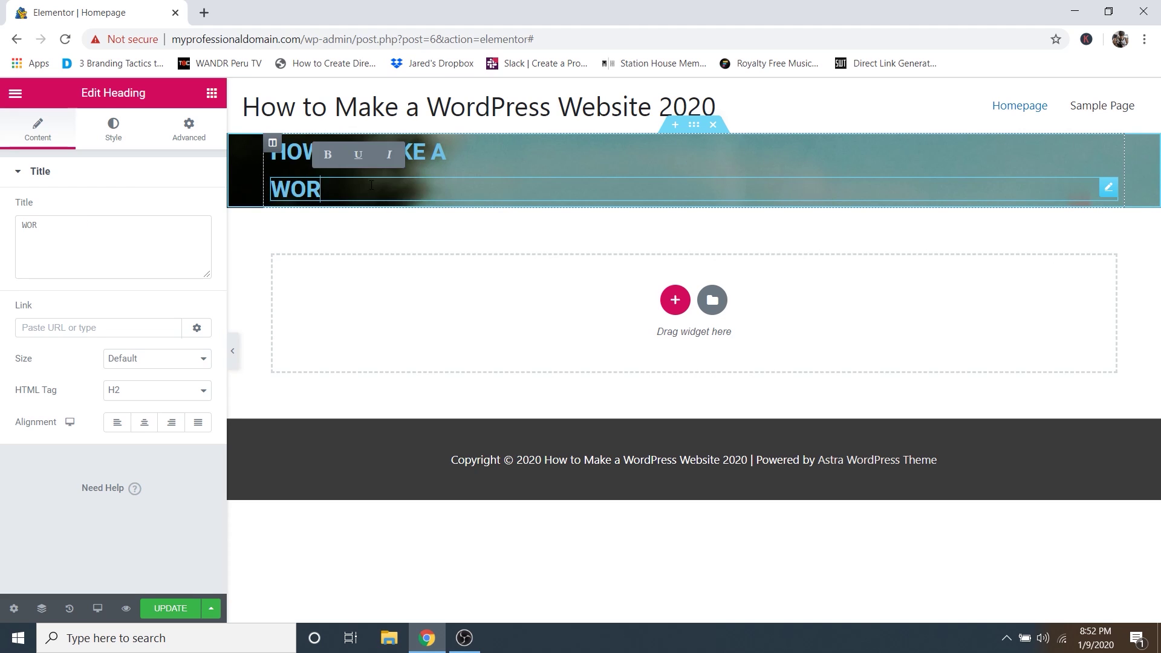
type("DPRESS WEBSITE")
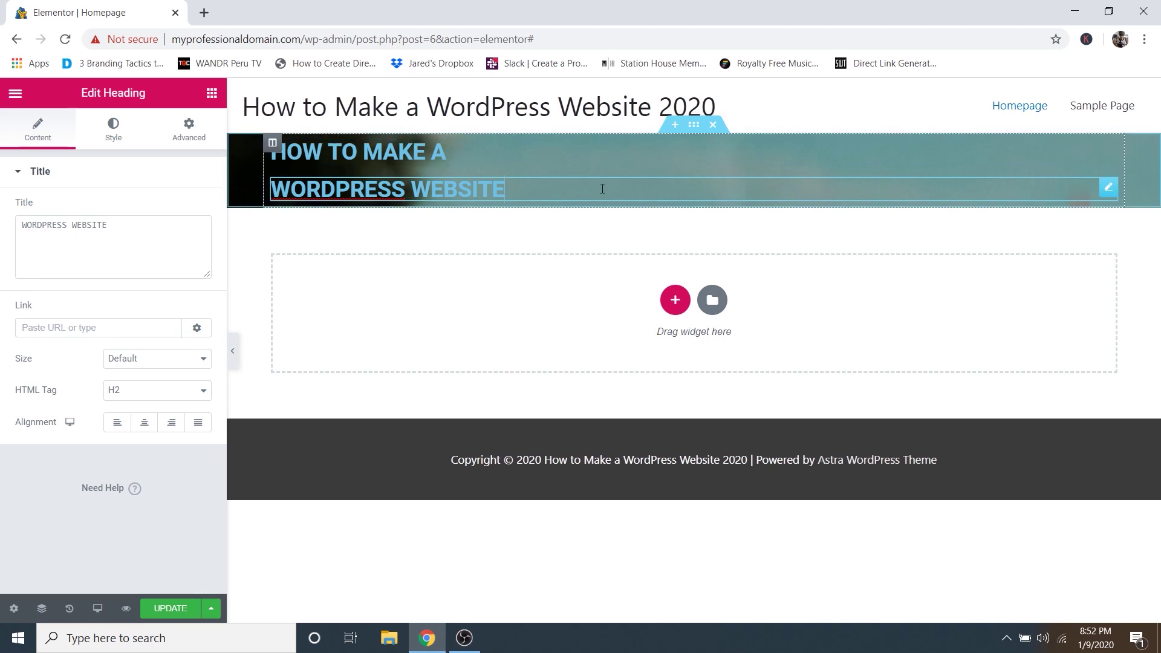
left_click(695, 129)
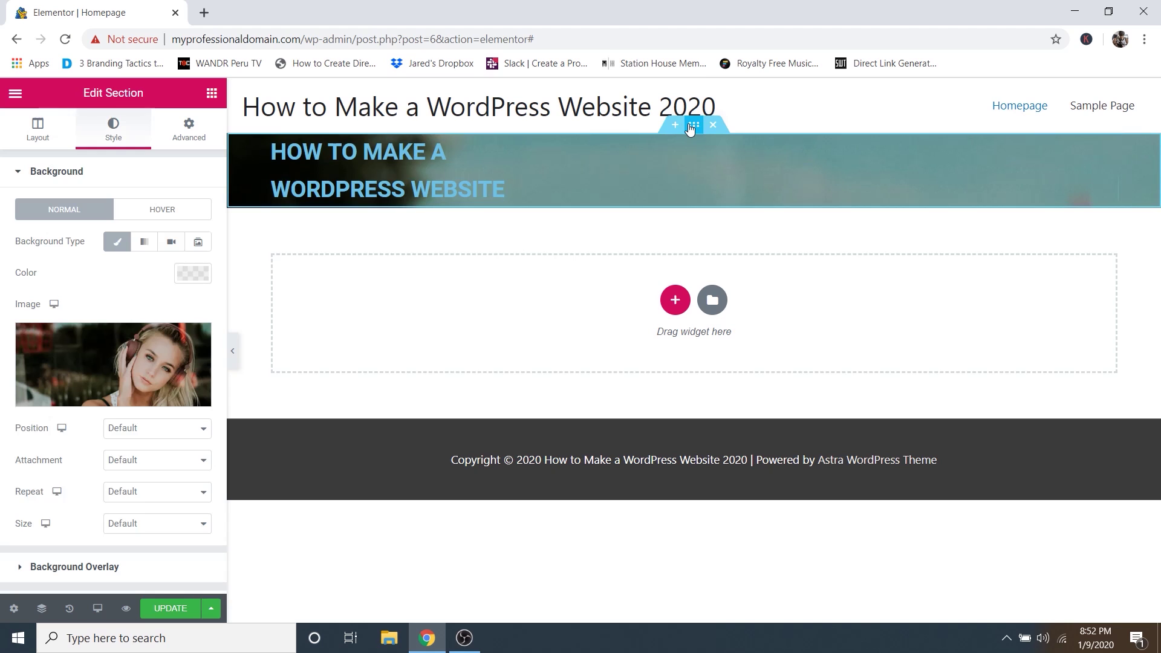
In the section's Advanced padding, clear the linked values and unlink the four sides.
left_click(191, 139)
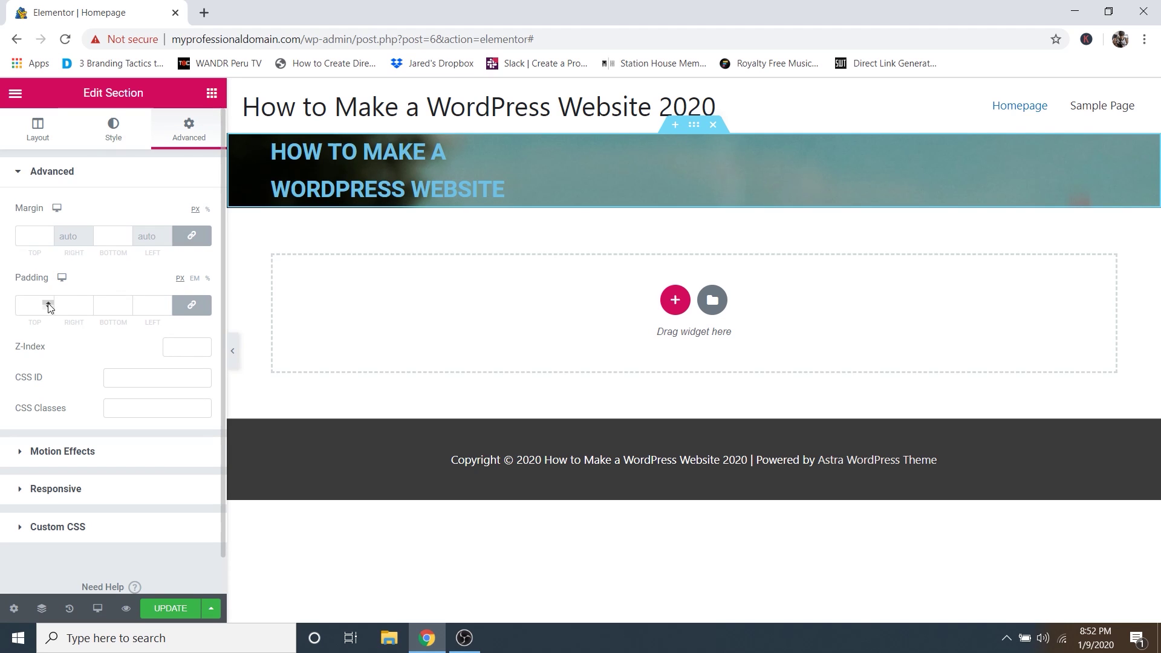
left_click_drag(50, 307, 50, 307)
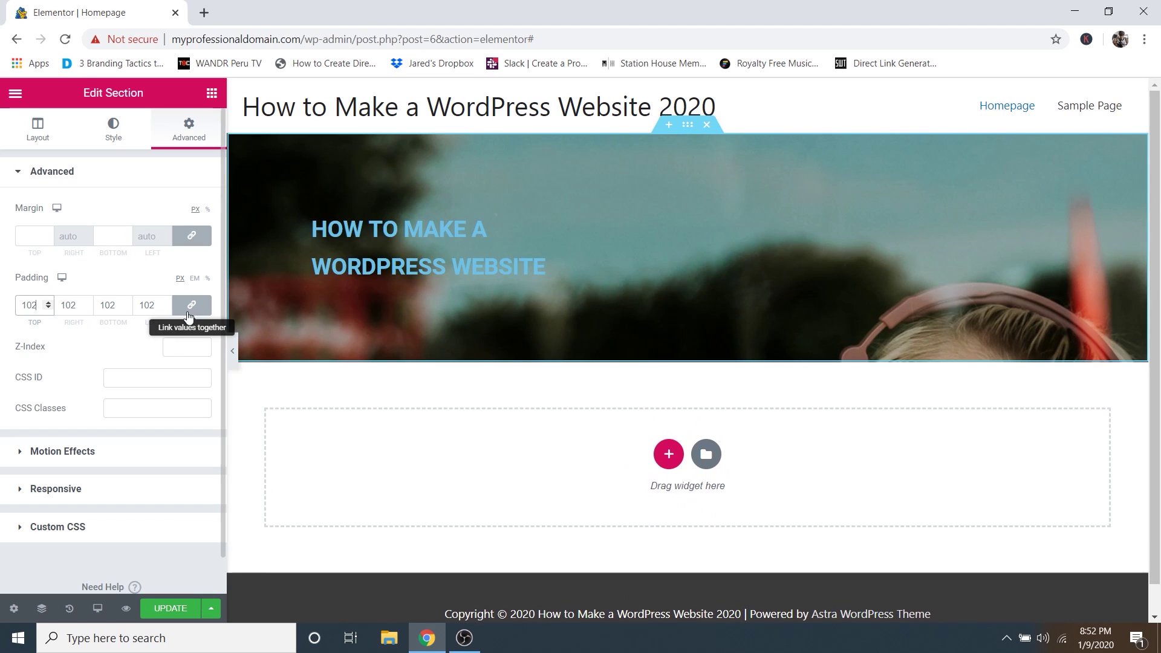
left_click_drag(156, 305, 145, 304)
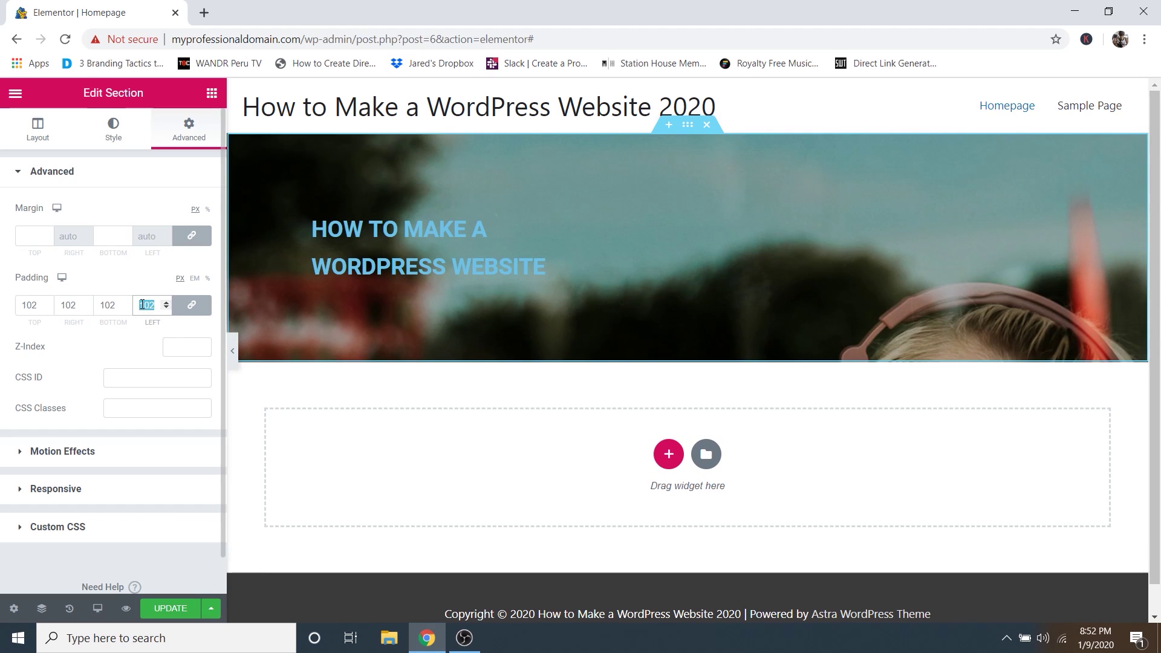
key("BackSpace")
key("BackSpace")
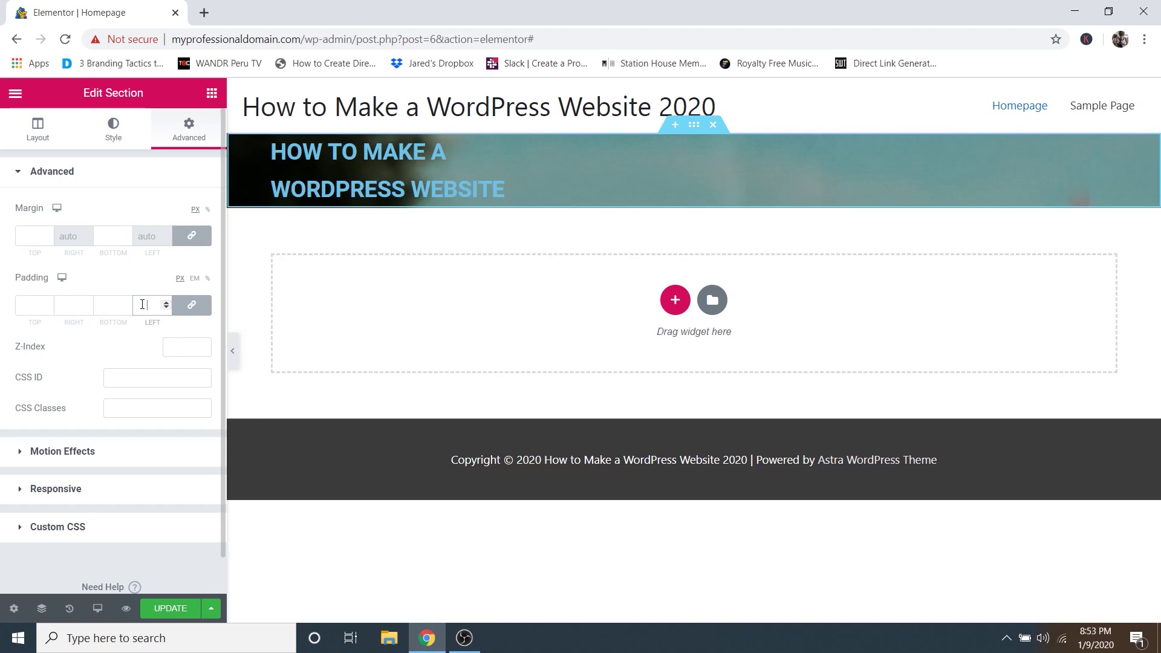
left_click(199, 310)
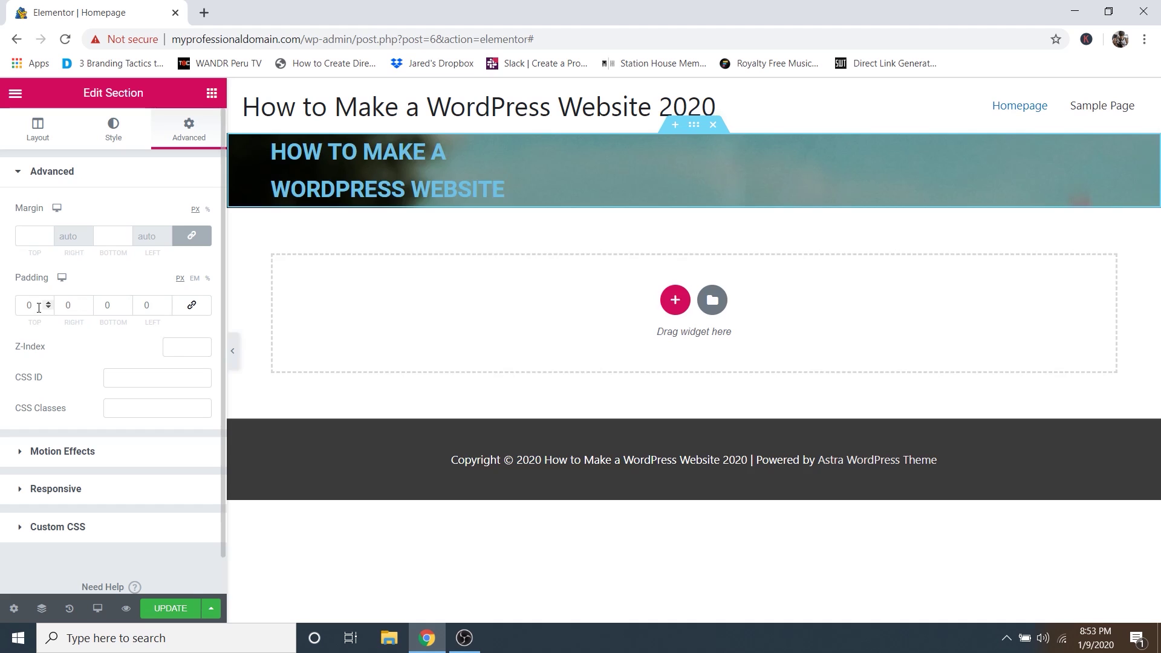
Set the section's top and bottom padding to 200 px.
left_click_drag(36, 305, 14, 307)
type("41")
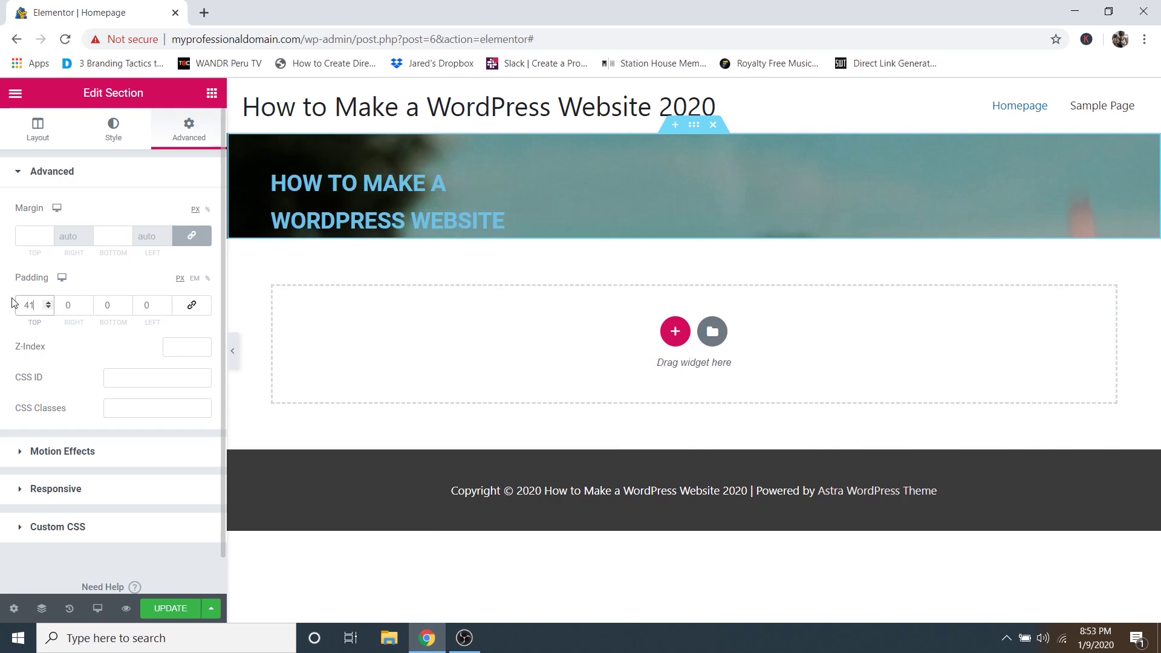
type("50")
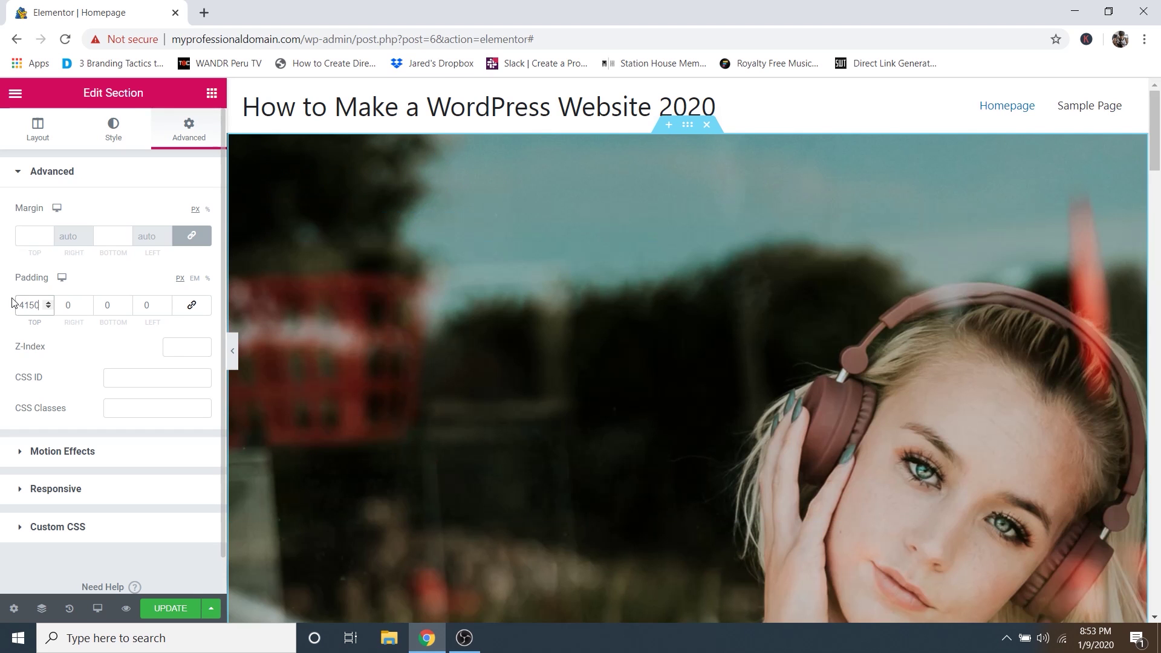
key("BackSpace")
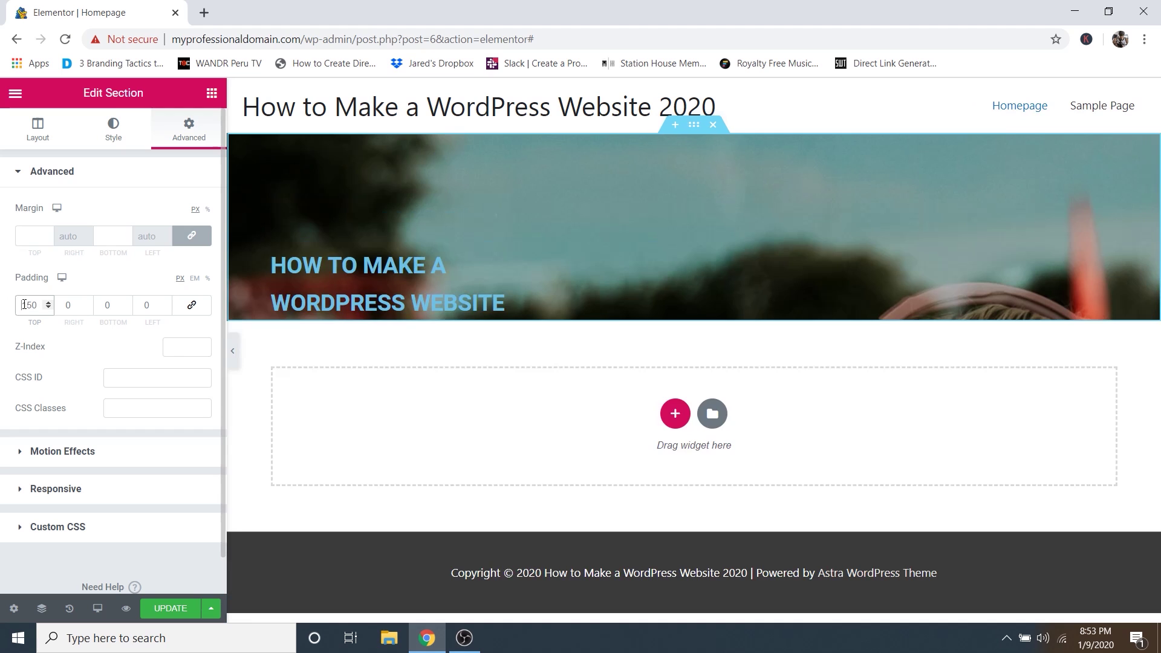
left_click(115, 311)
type("1")
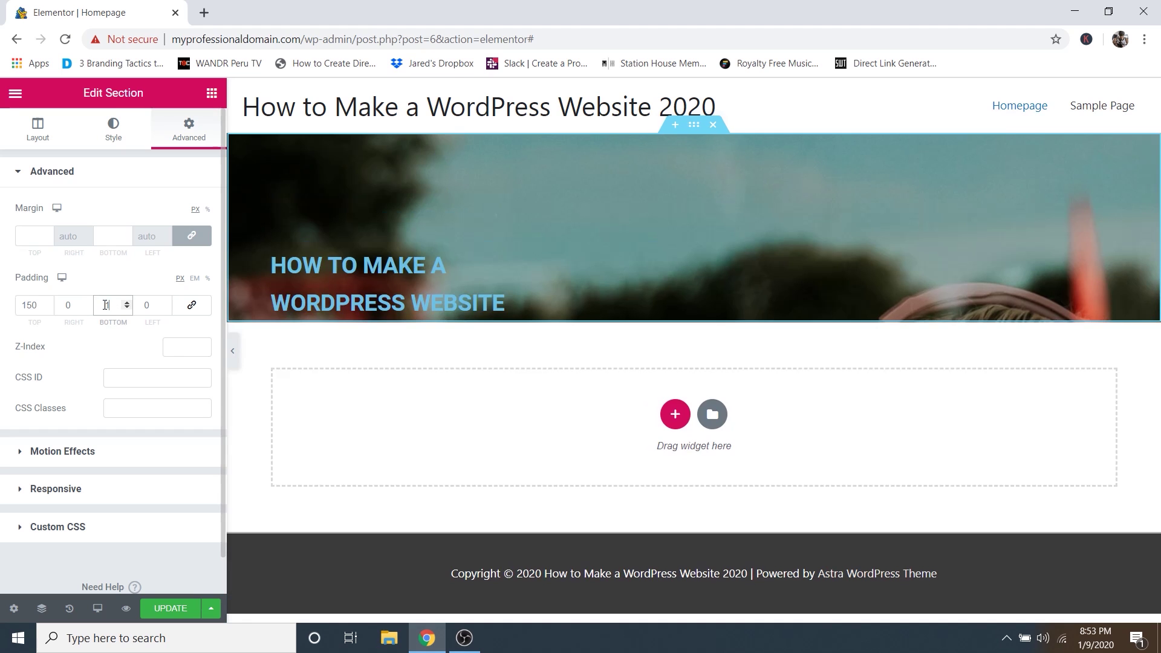
type("50")
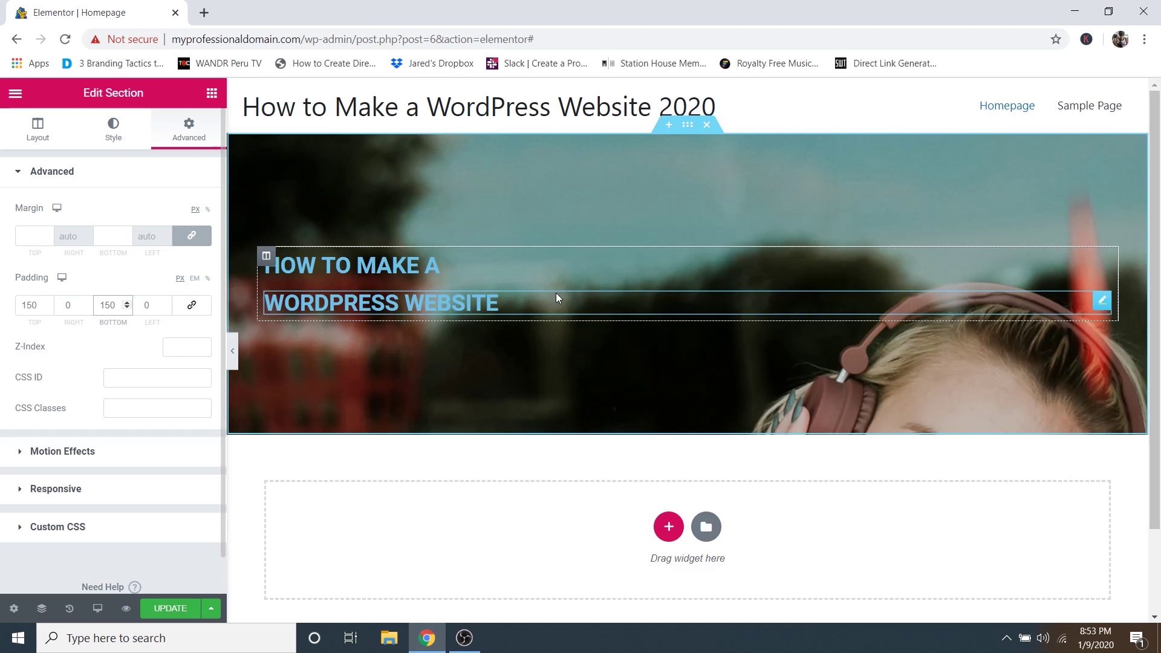
double_click(42, 305)
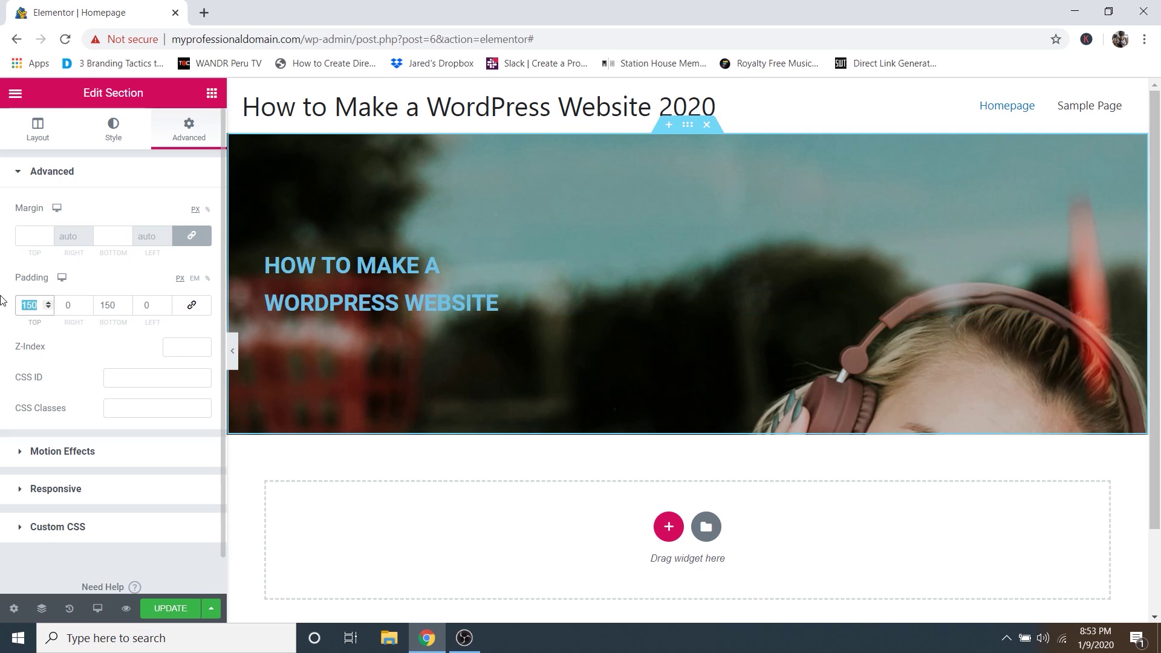
type("0")
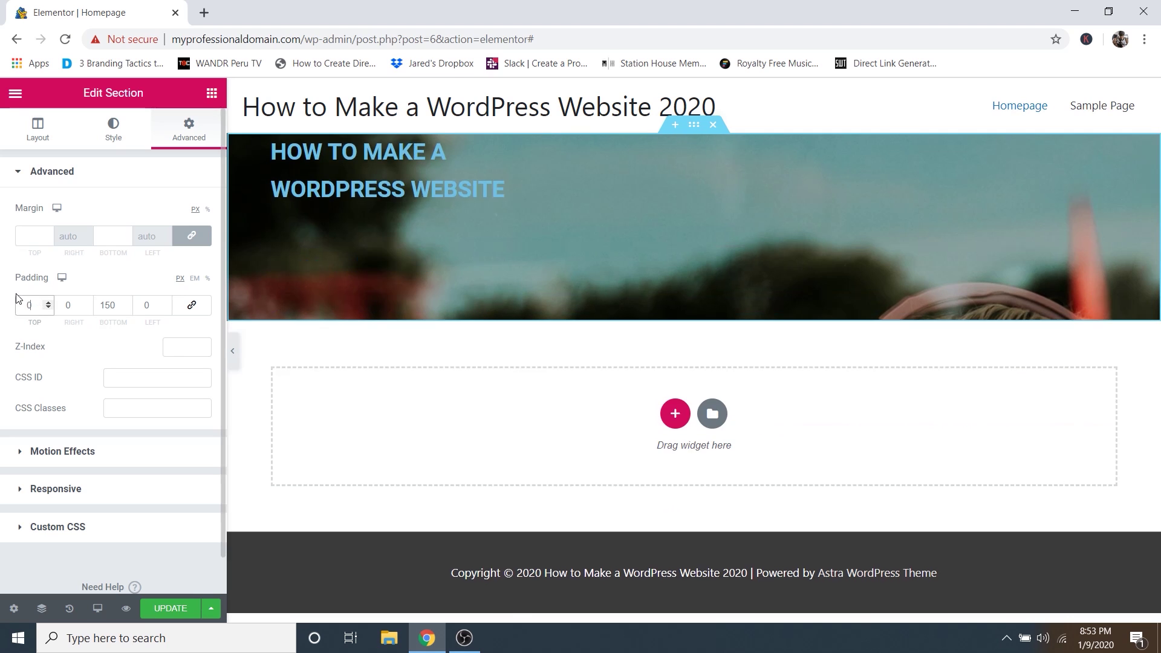
type("200")
double_click(112, 305)
type("200")
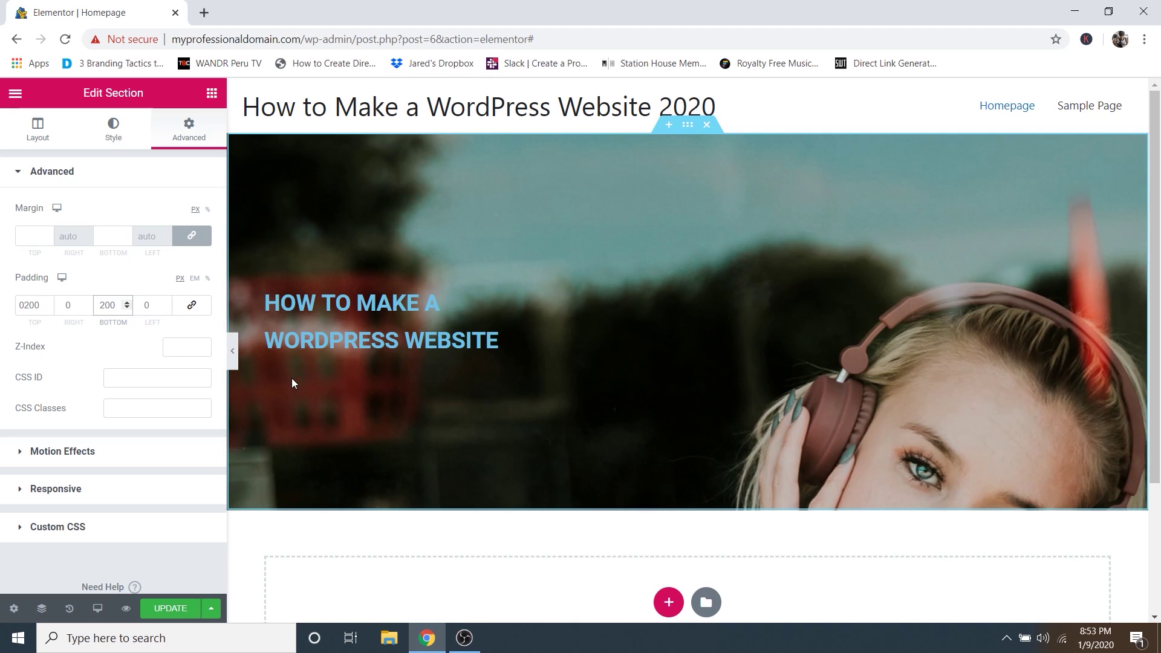
Set the background image position to Center Center and size to Cover.
left_click(113, 130)
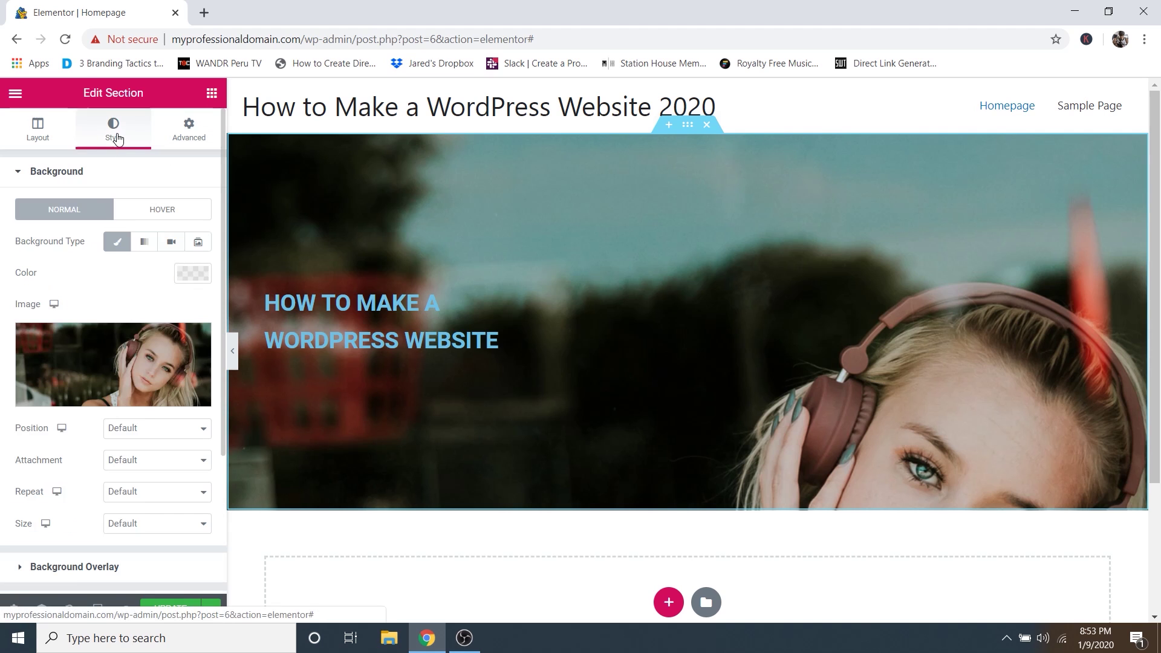
scroll(81, 375, "down", 2)
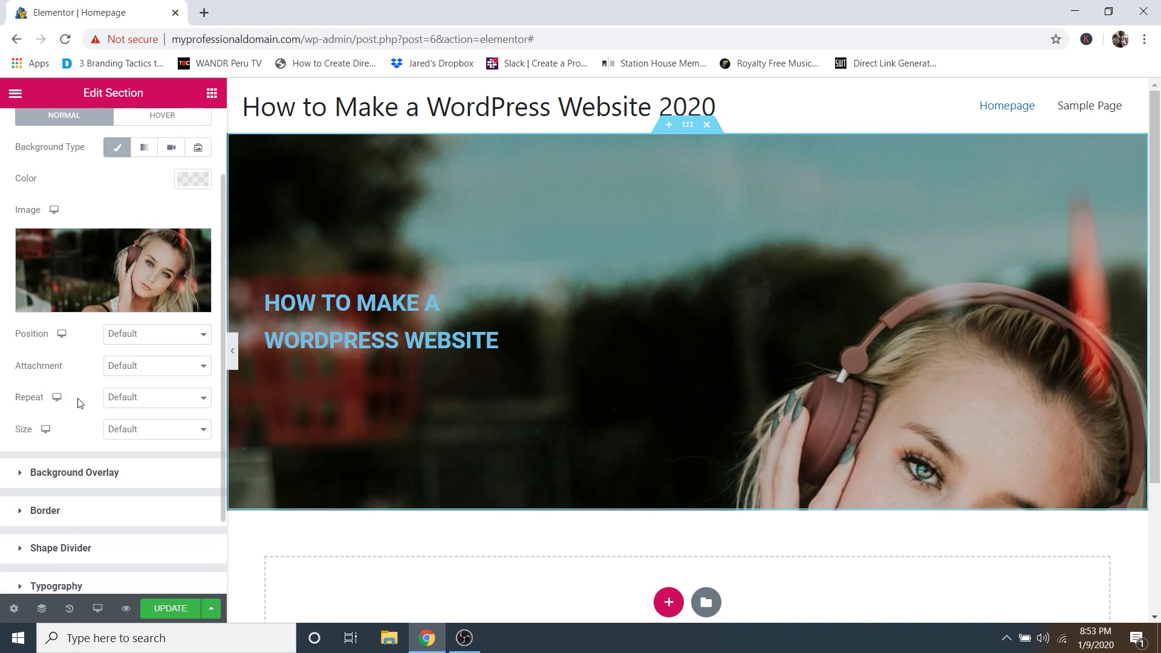
left_click(138, 341)
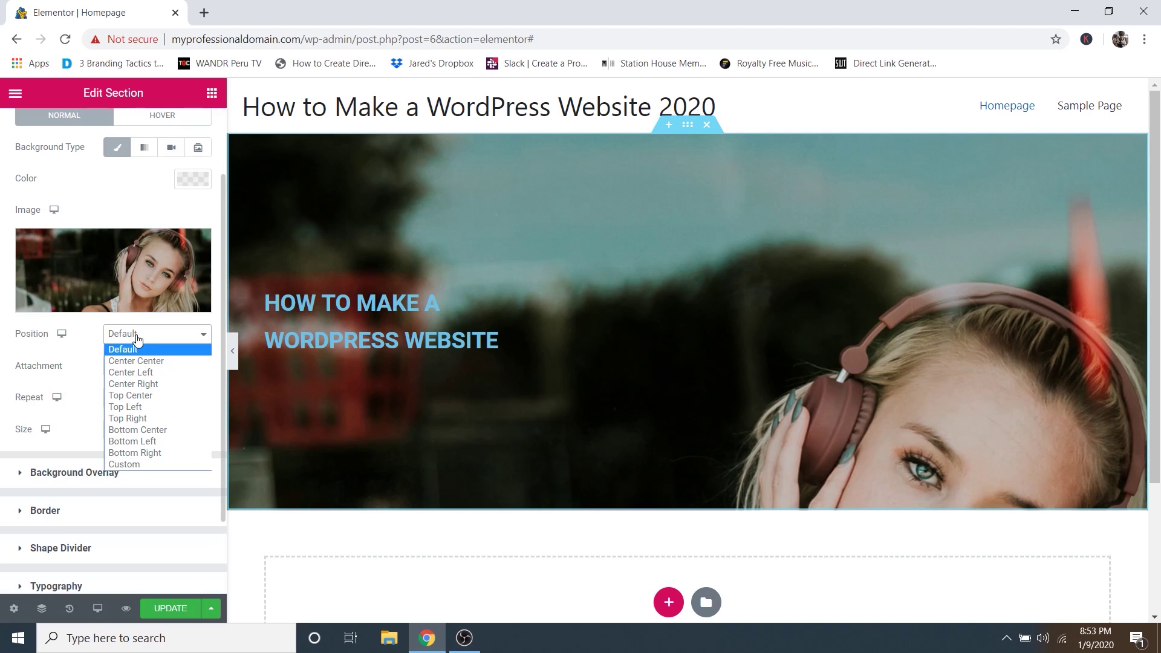
left_click(146, 362)
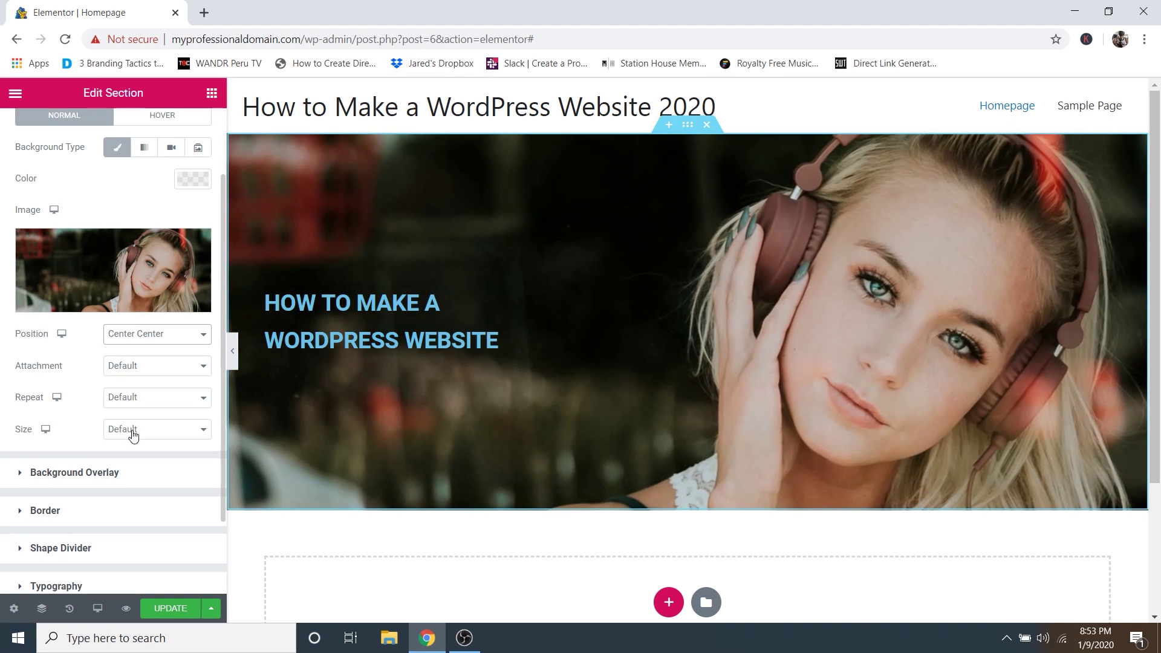
left_click(142, 431)
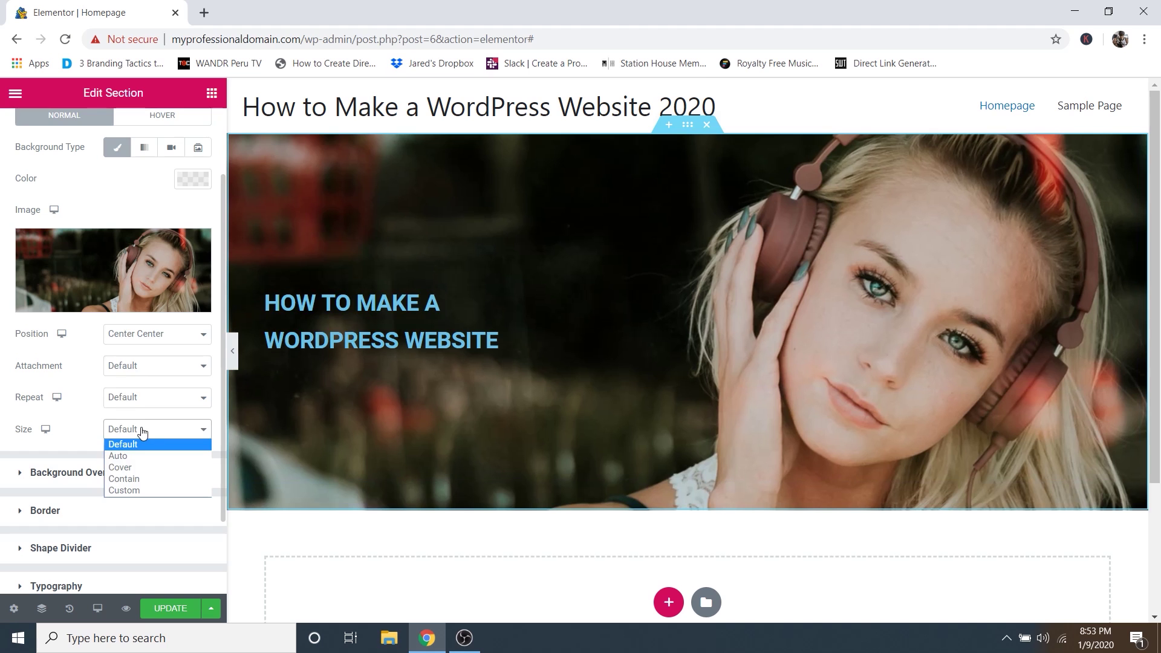
left_click(122, 468)
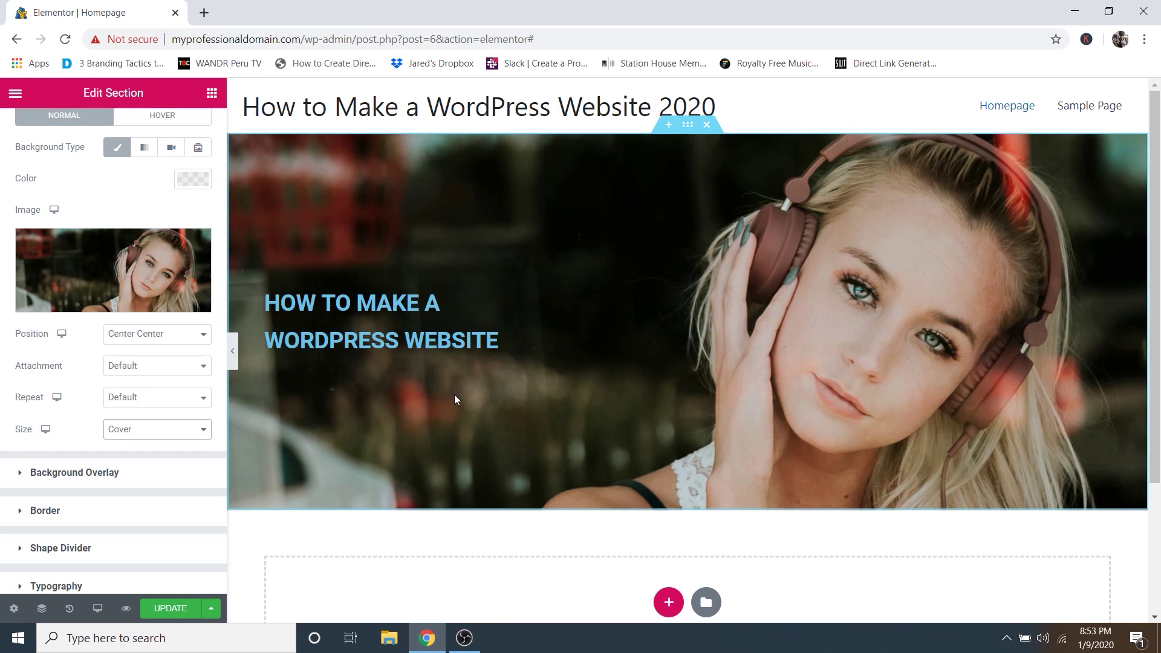
Set the background attachment to Fixed for a parallax scroll effect.
scroll(493, 420, "down", 3)
scroll(492, 421, "up", 3)
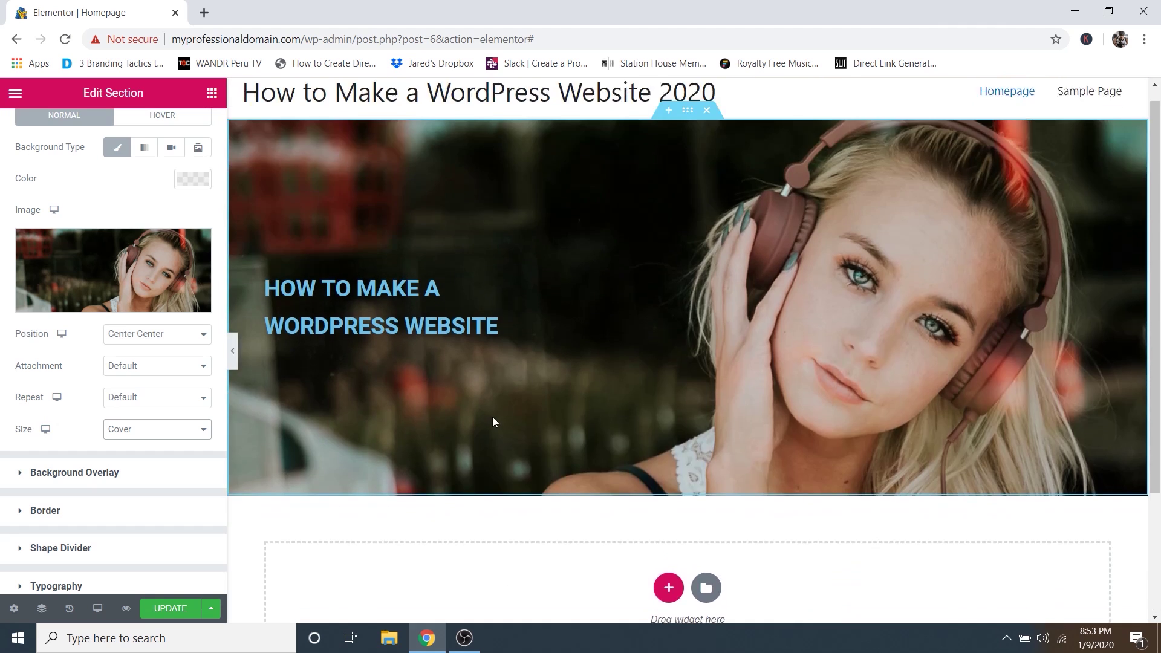
scroll(492, 420, "down", 3)
scroll(492, 421, "up", 3)
scroll(492, 422, "down", 2)
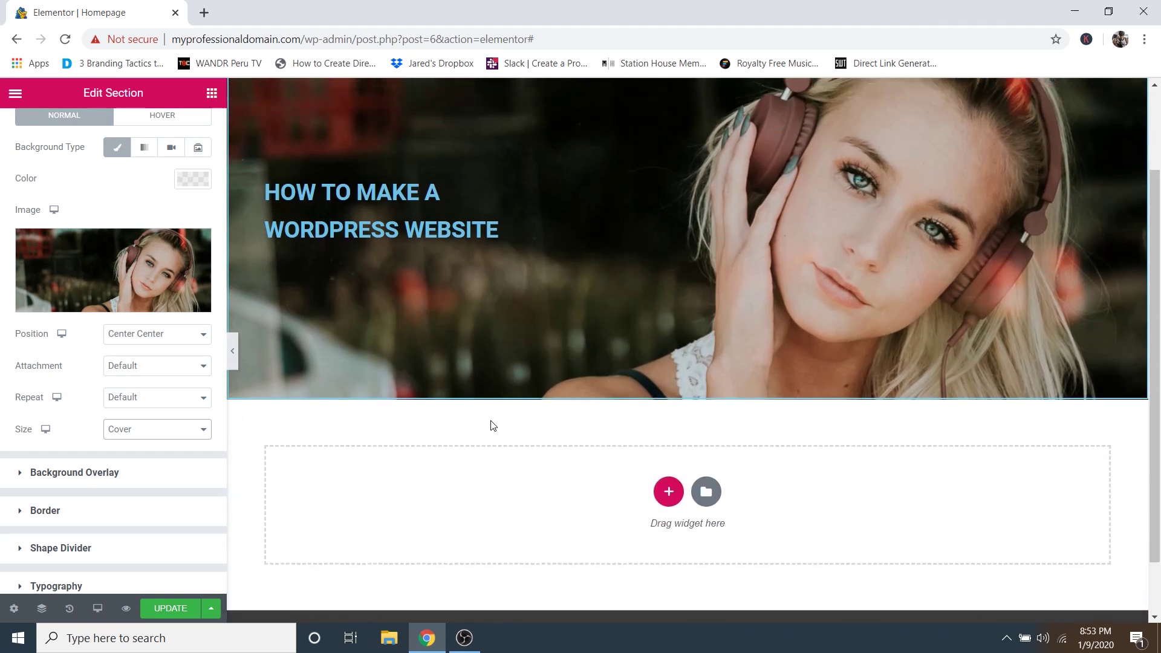
scroll(423, 399, "up", 1)
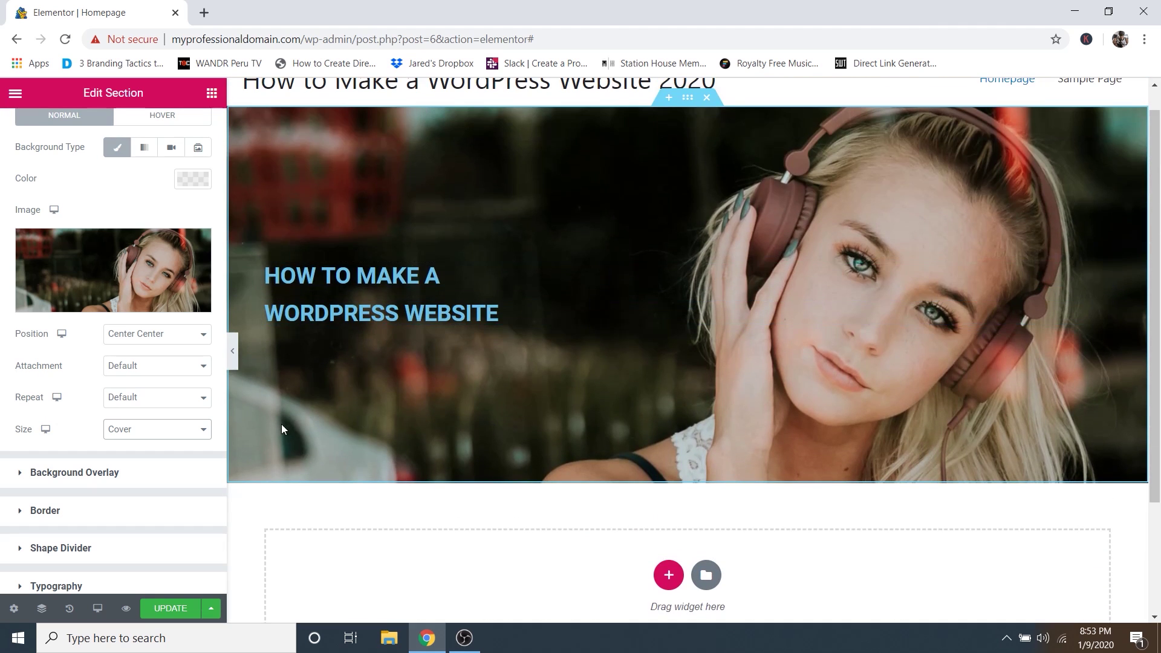
left_click(137, 366)
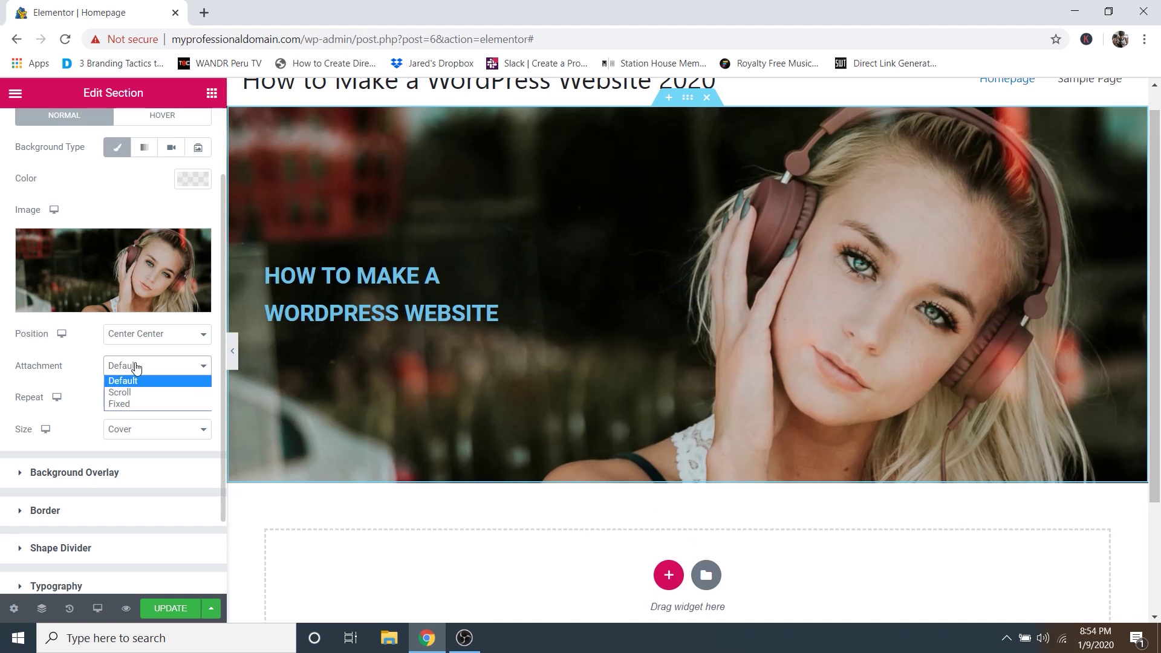
left_click(121, 404)
scroll(460, 369, "down", 3)
scroll(460, 375, "up", 3)
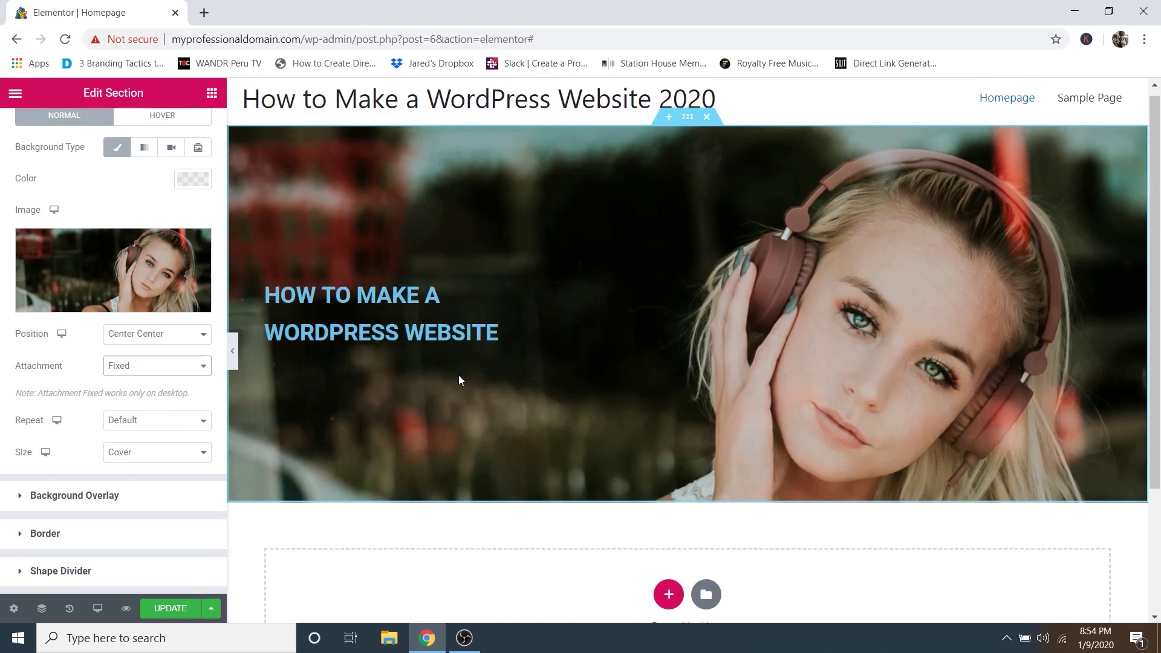
scroll(454, 391, "down", 3)
scroll(452, 390, "up", 3)
scroll(451, 392, "down", 3)
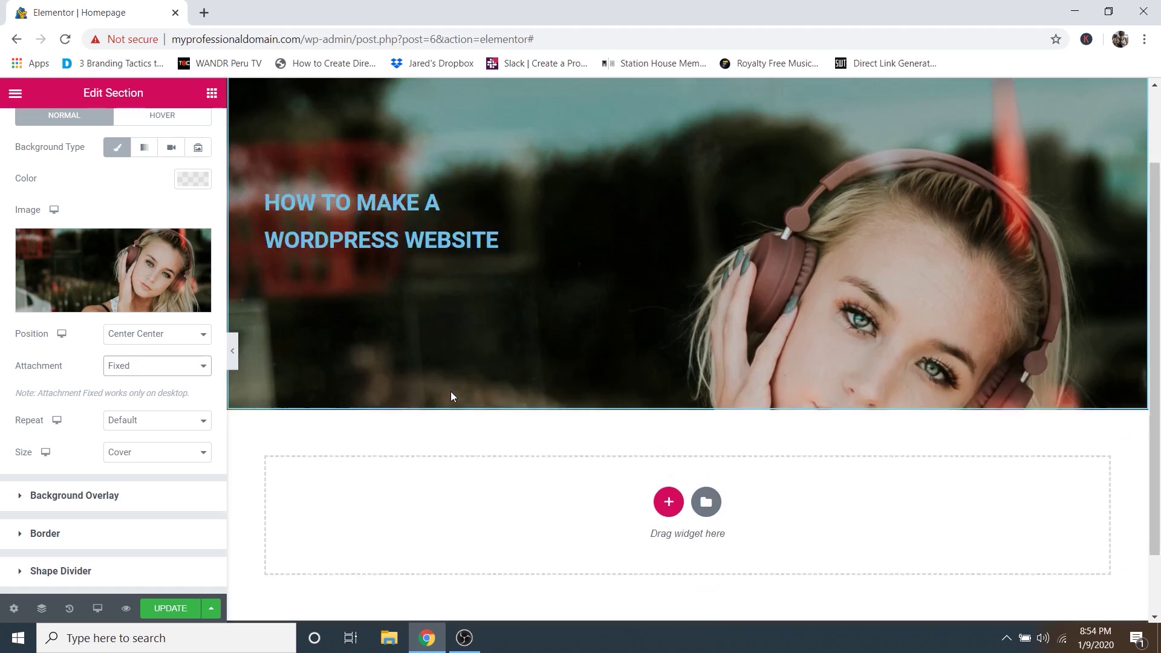
scroll(451, 397, "up", 3)
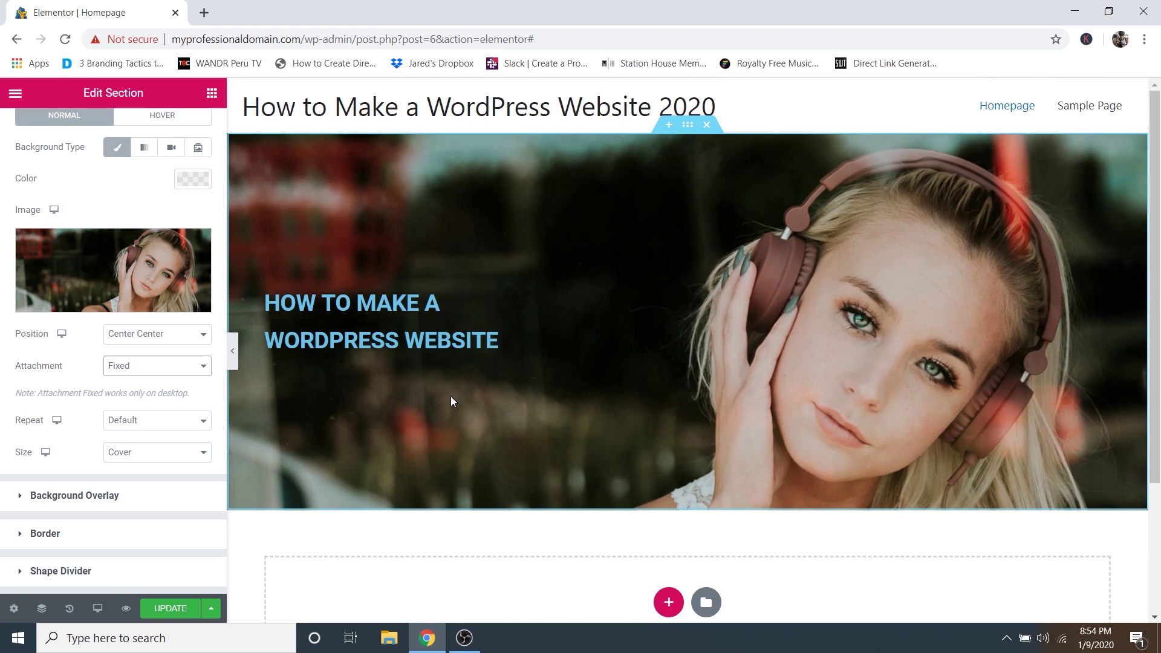
scroll(121, 303, "up", 2)
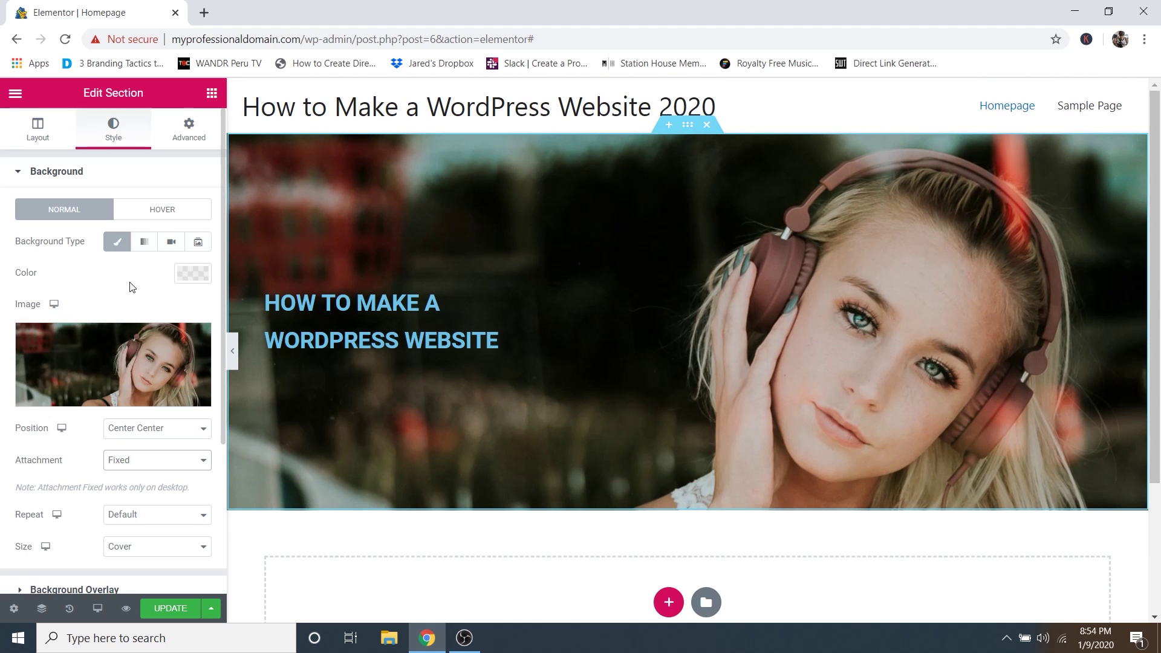
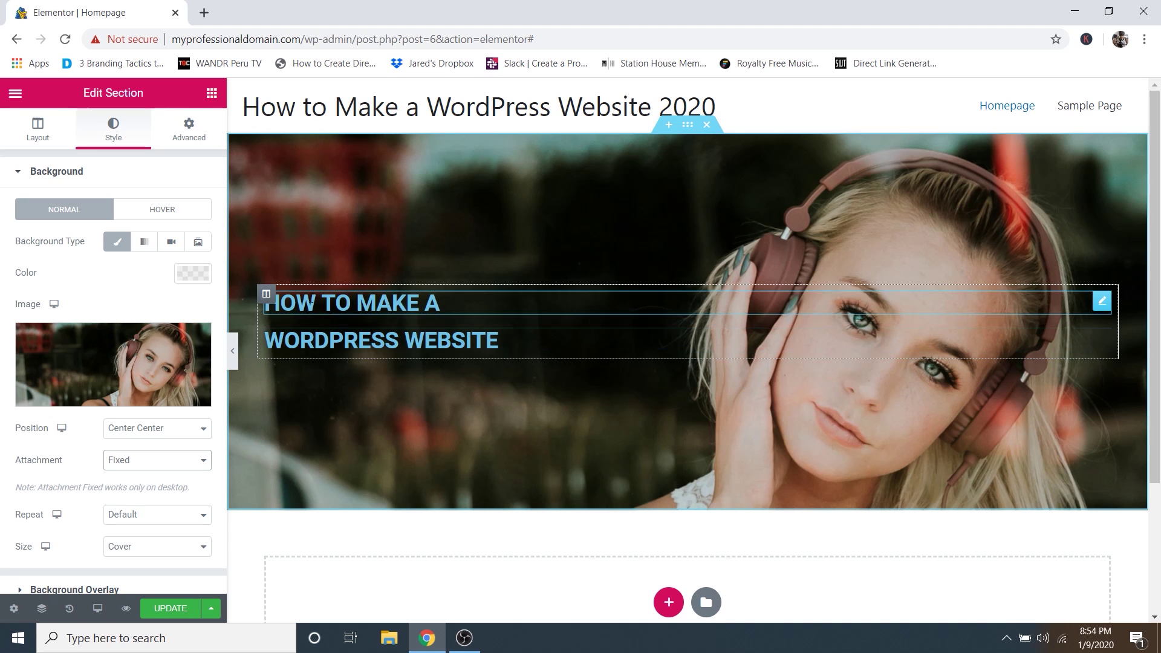
Select the HOW TO MAKE A heading in the hero to edit its settings.
left_click(1100, 302)
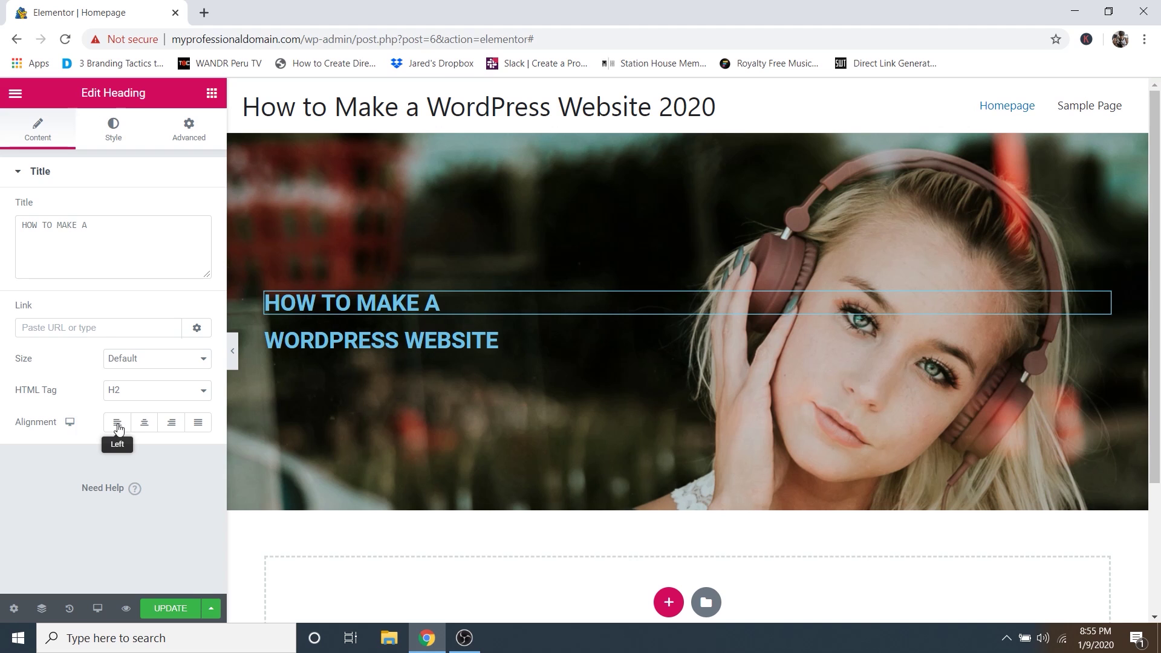
Try center and right alignment on the heading, then keep it left-aligned.
left_click(119, 428)
left_click(145, 426)
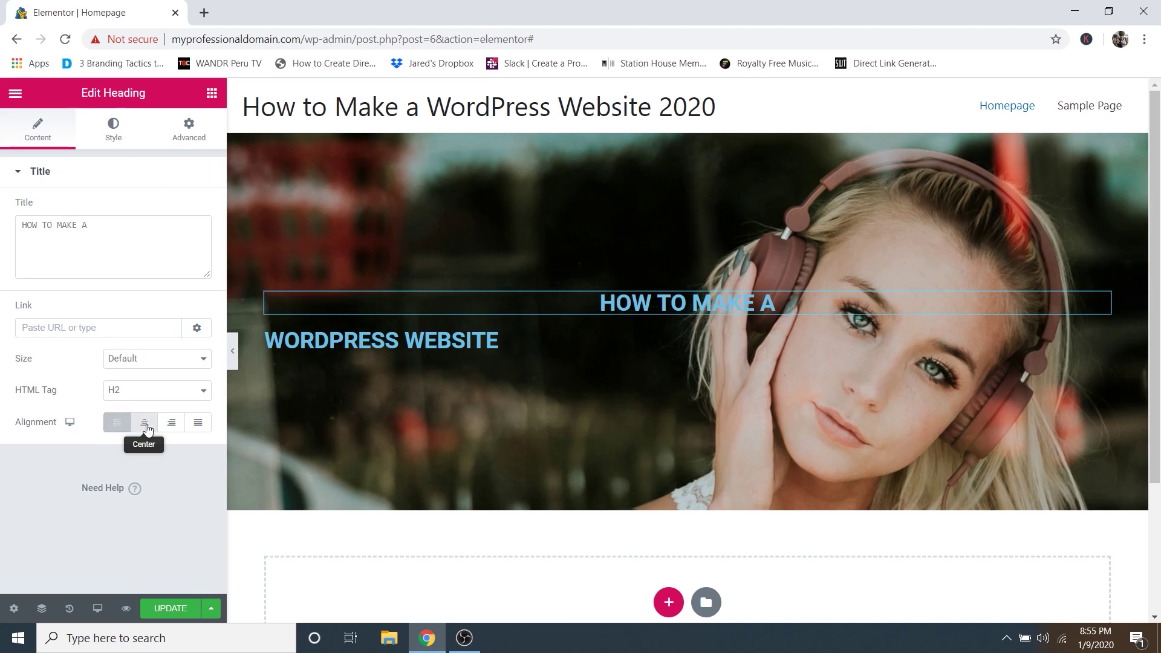
left_click(175, 430)
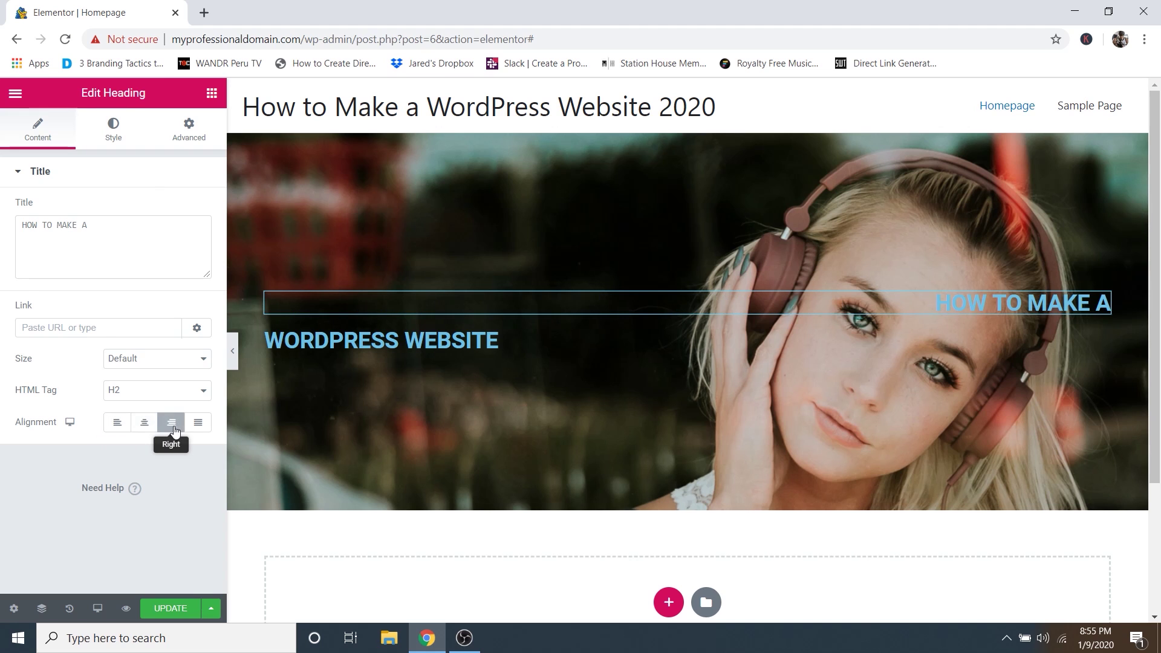
left_click(118, 424)
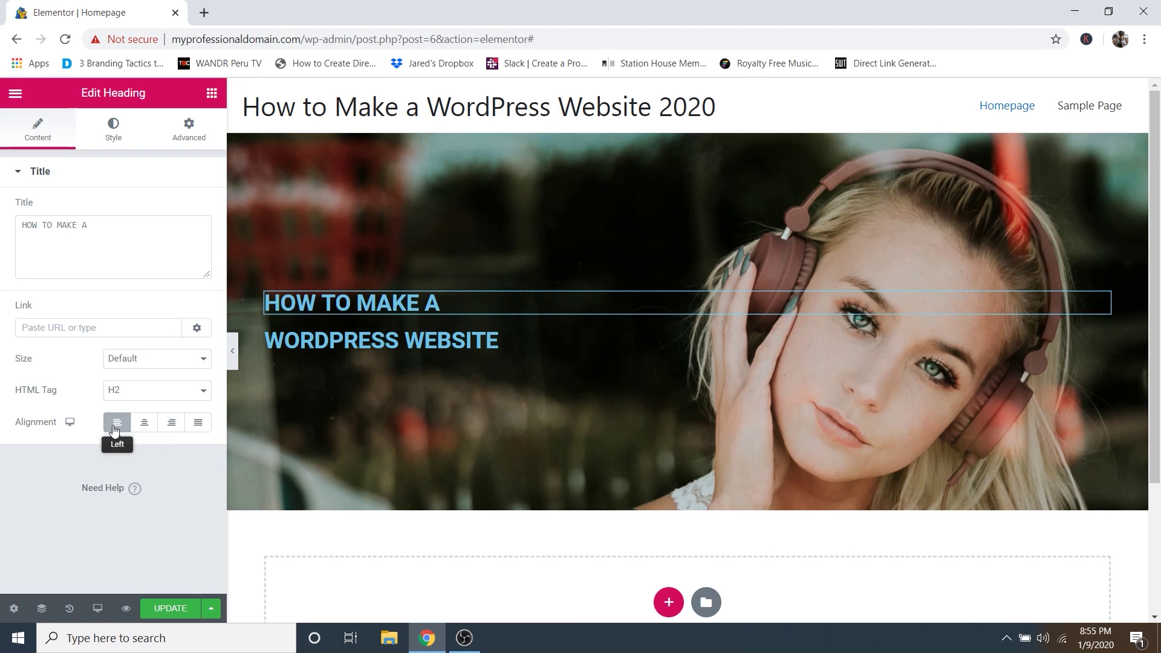
Set the HOW TO MAKE A heading's text colour to white (#FFFFFF).
left_click(111, 150)
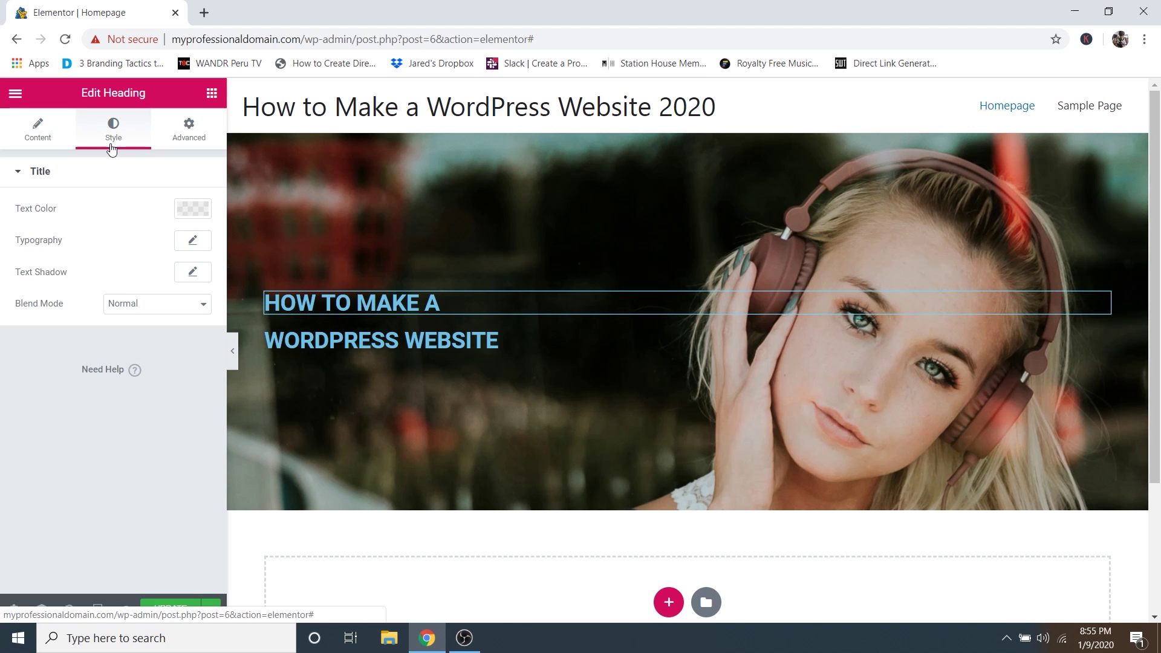
left_click(195, 212)
left_click_drag(124, 284, 6, 253)
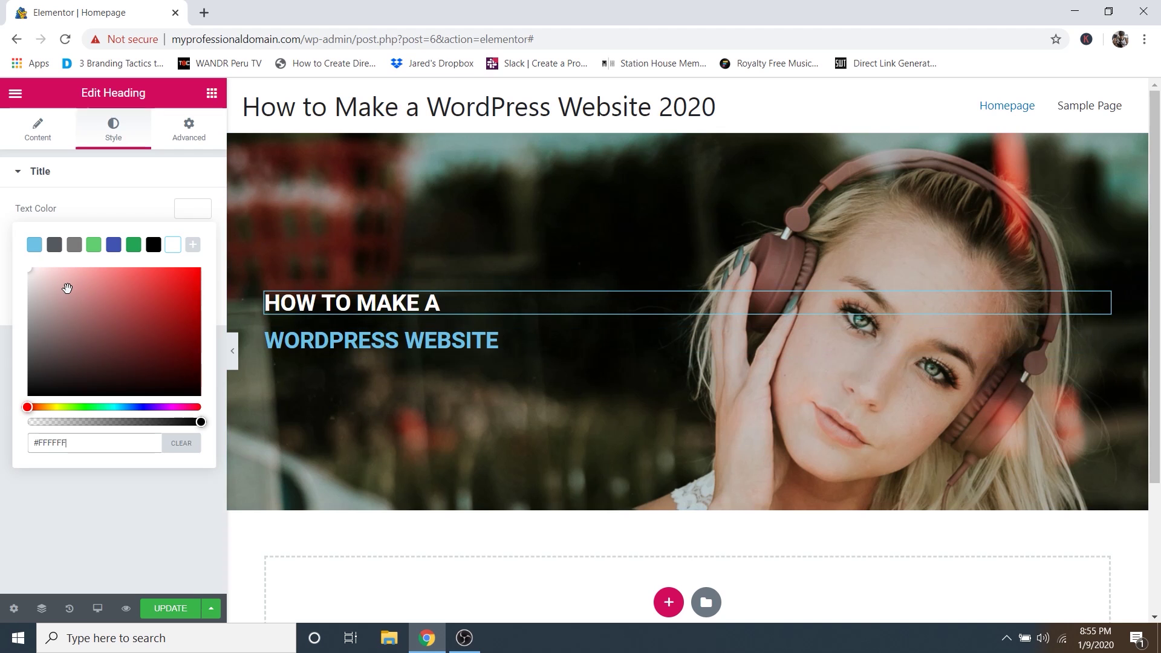
left_click_drag(67, 288, 3, 264)
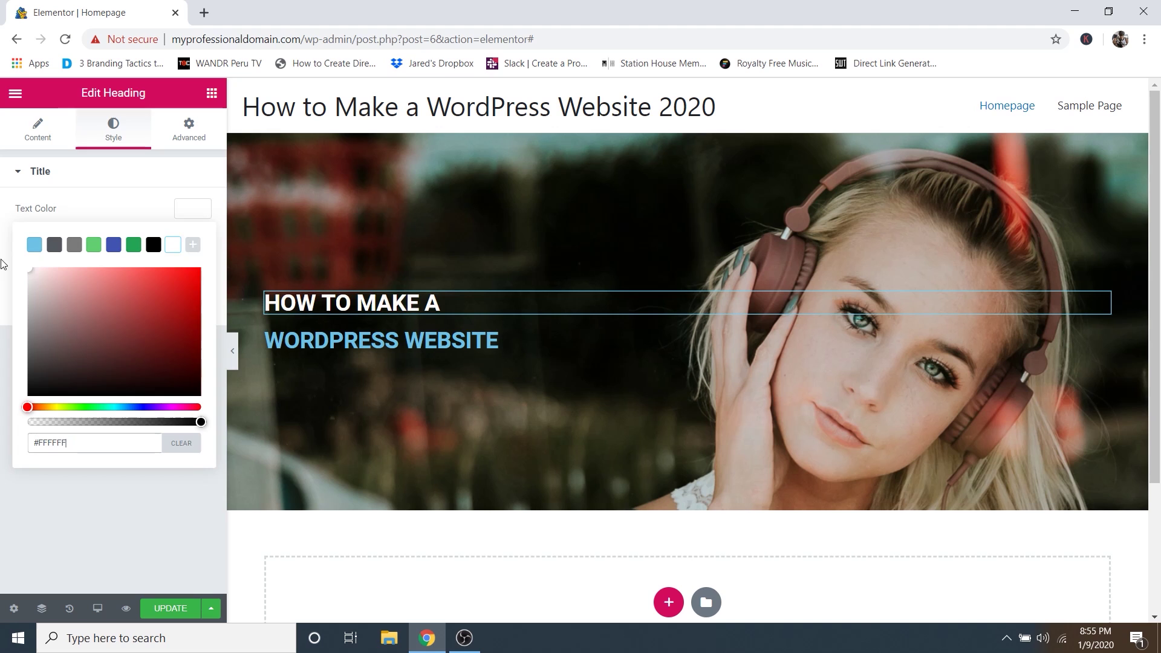
left_click(122, 216)
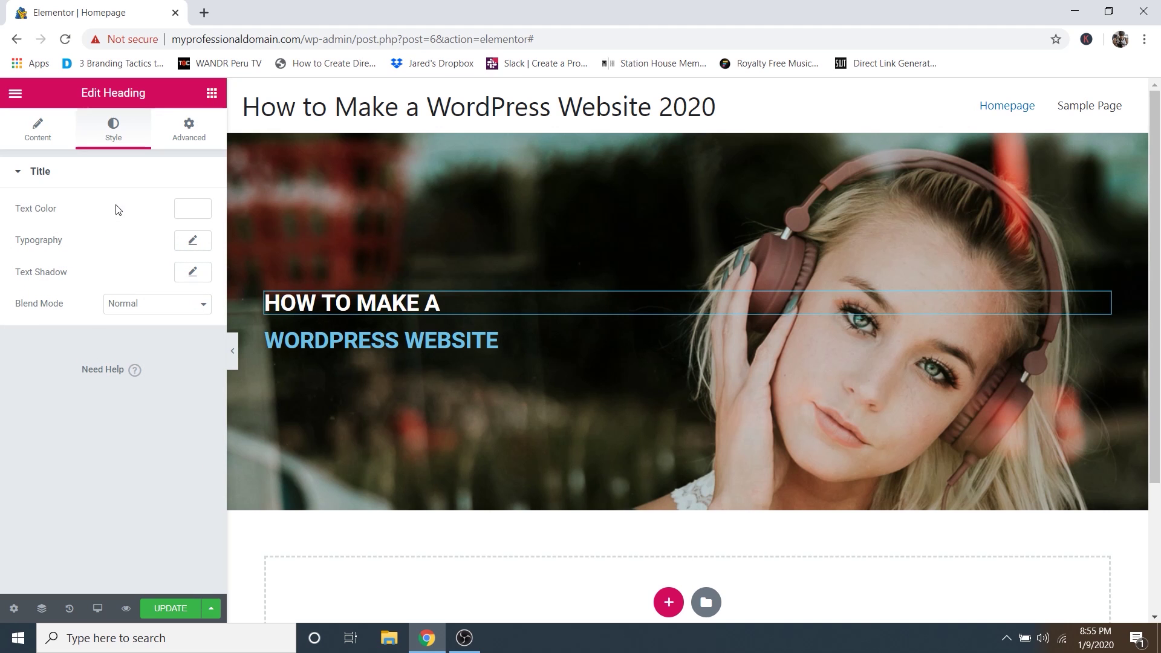
left_click(193, 241)
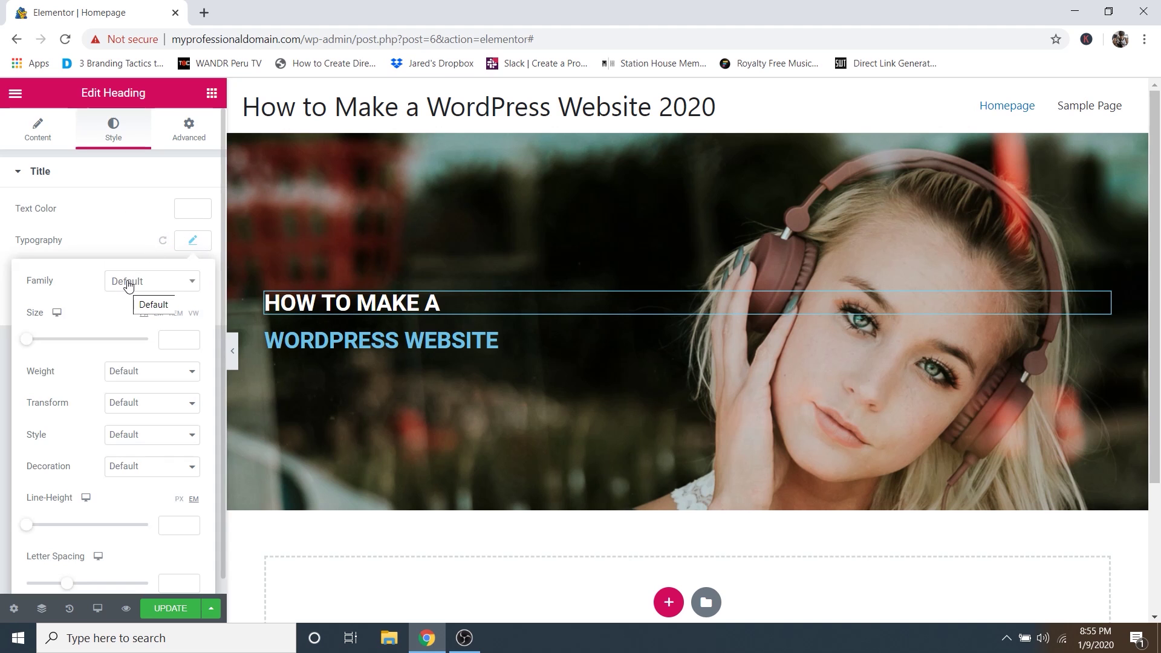
Try the Aclonica and Open Sans fonts, then return the heading to the Default font.
left_click(150, 283)
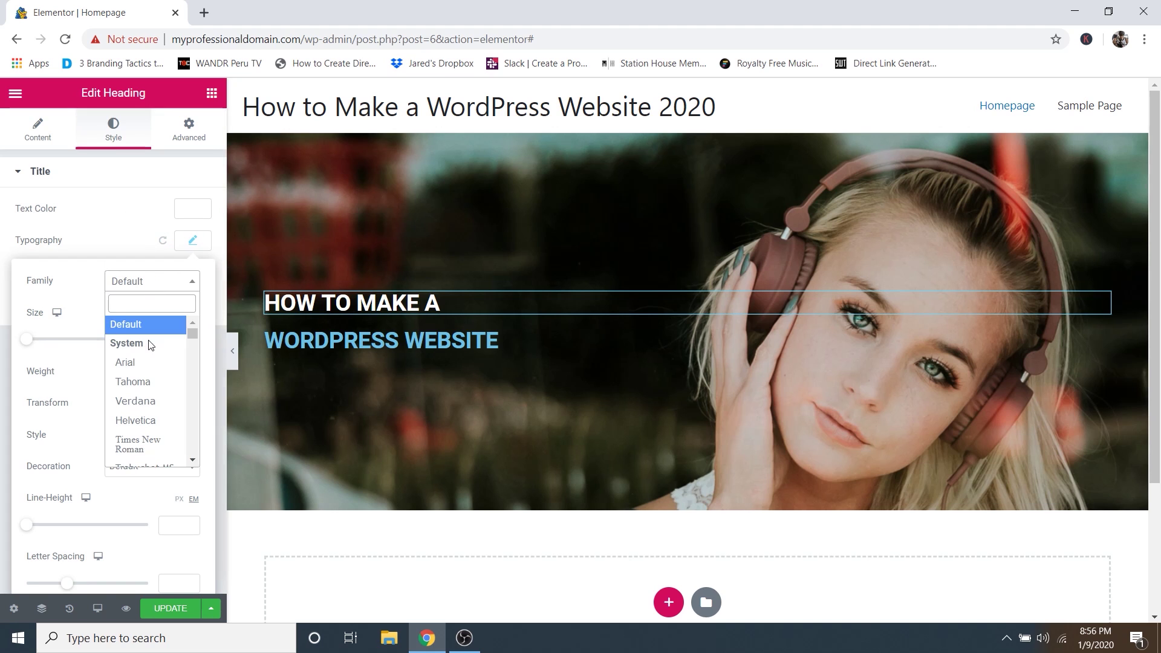
scroll(145, 351, "down", 5)
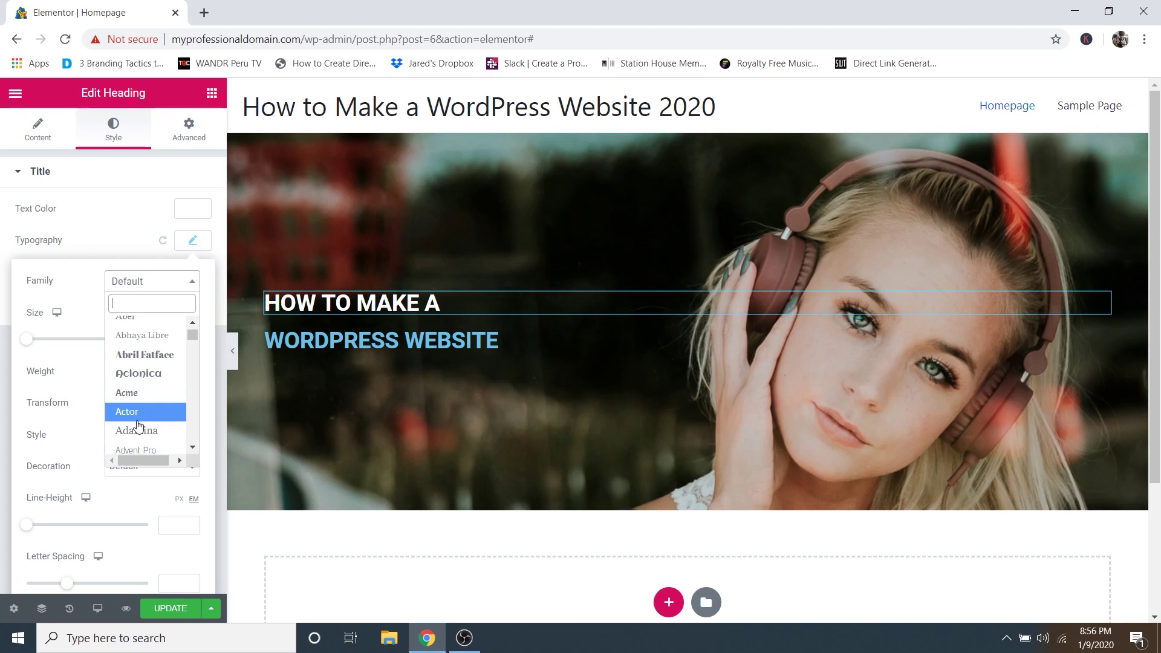
left_click(145, 376)
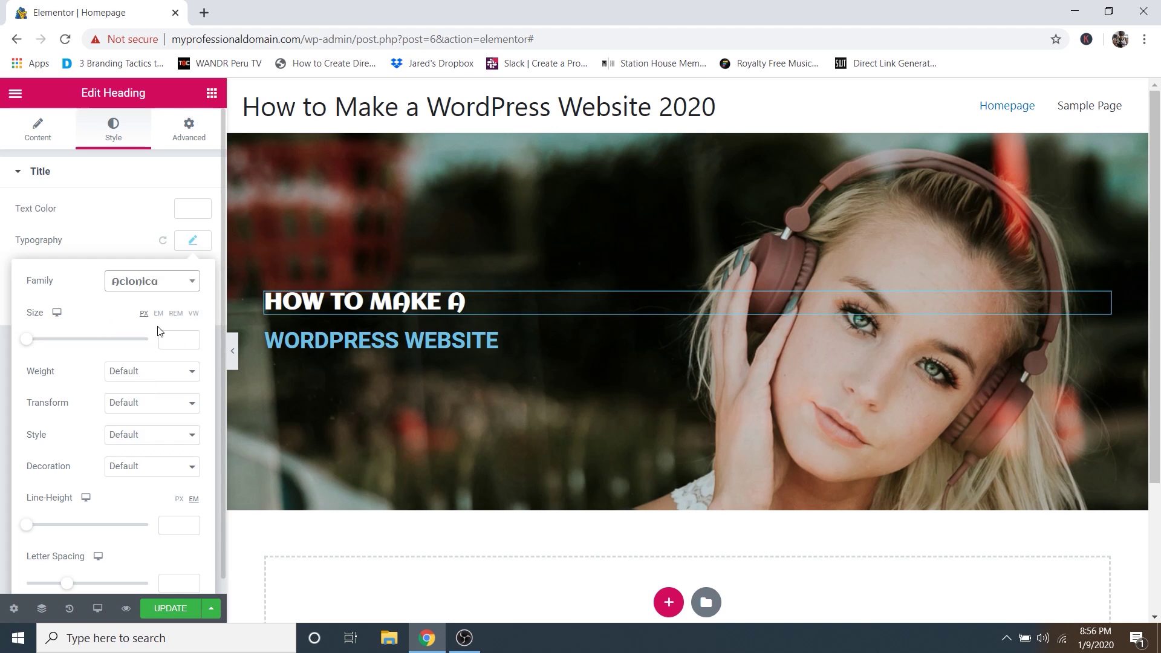
left_click(164, 281)
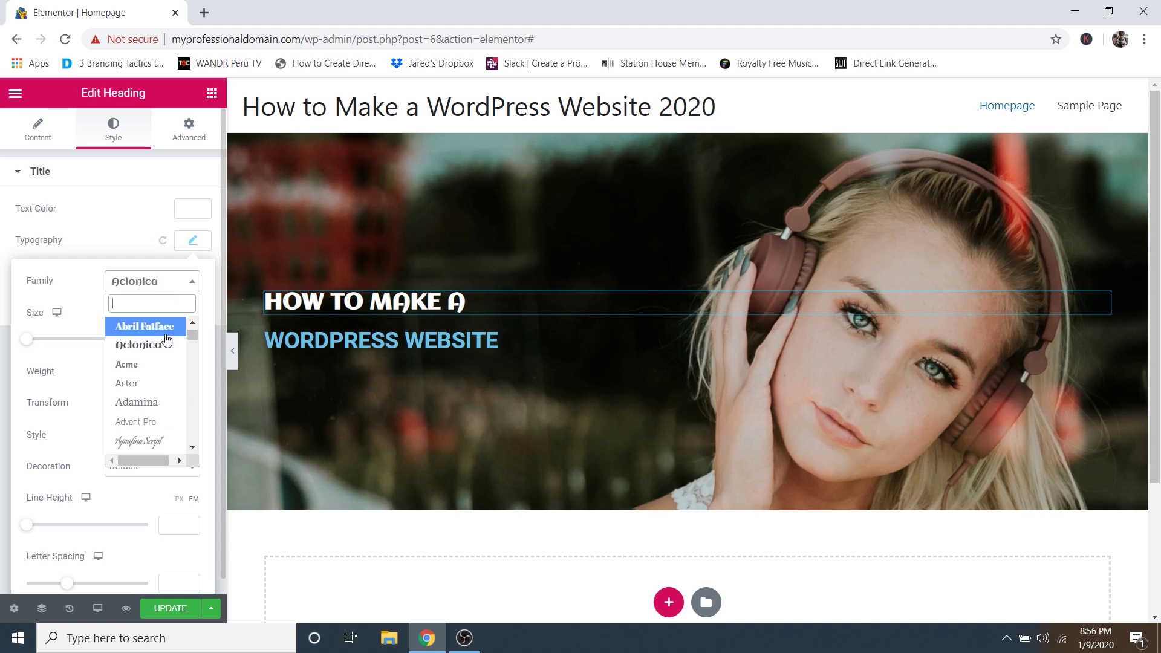
scroll(163, 375, "down", 15)
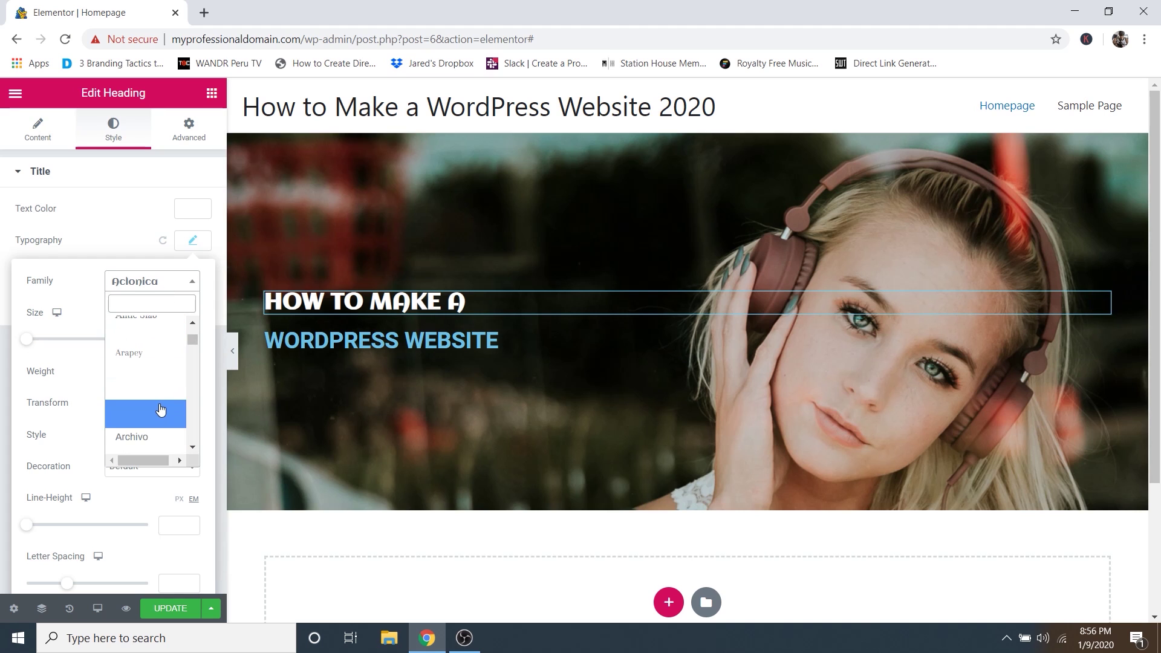
scroll(160, 412, "down", 5)
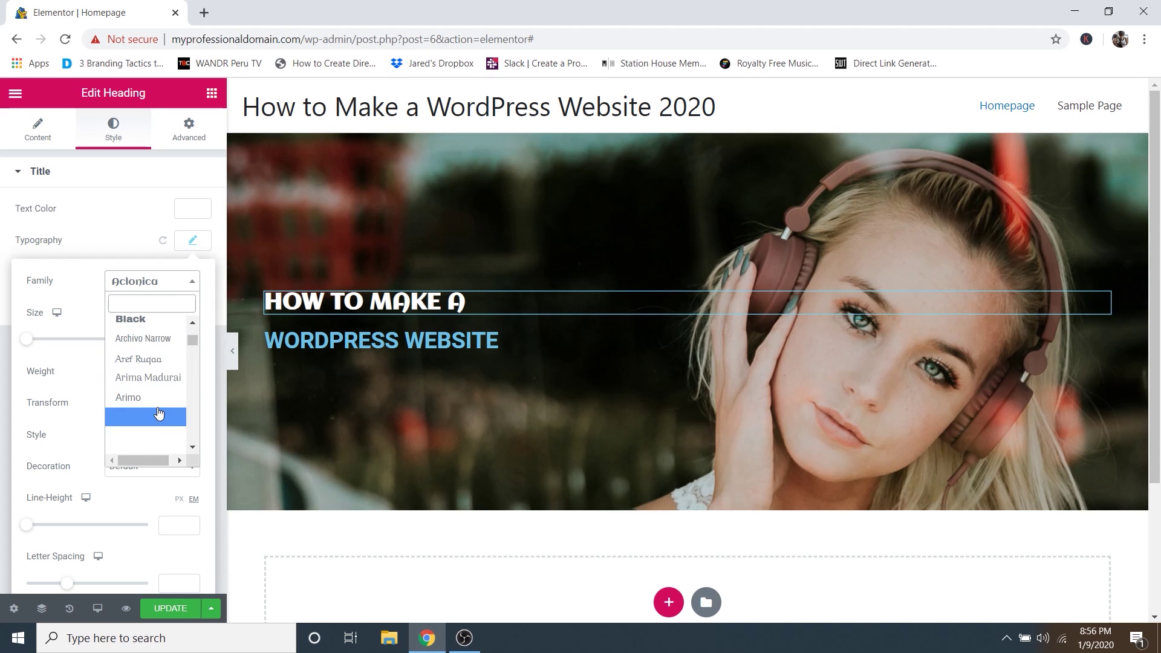
scroll(158, 413, "down", 2)
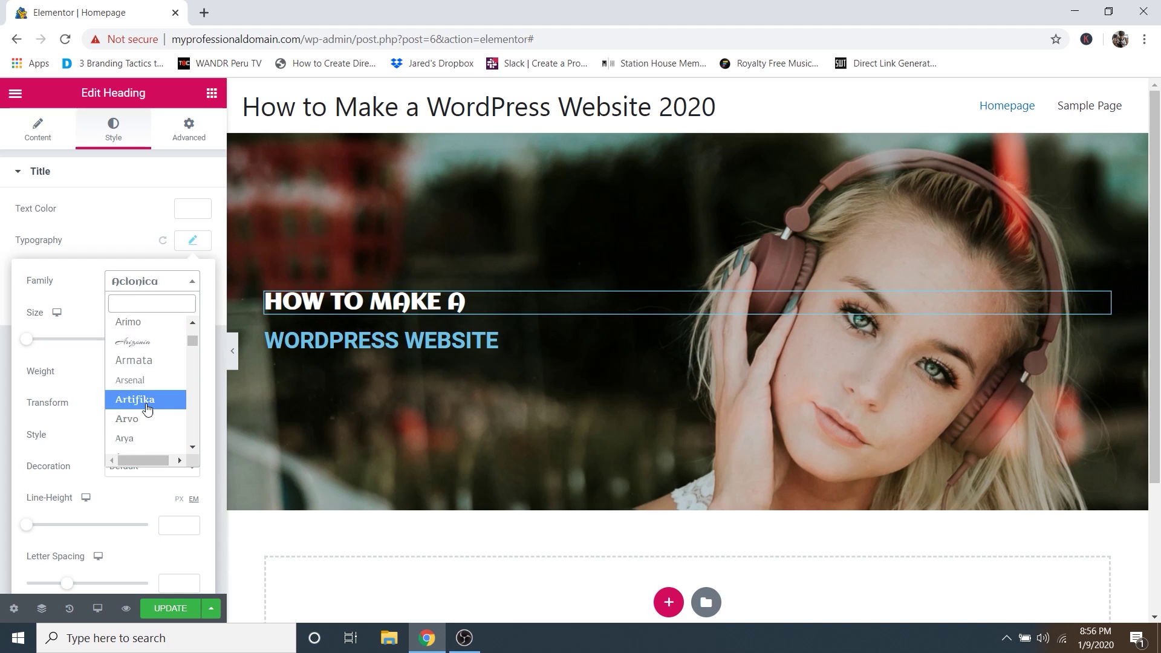
type("open sans")
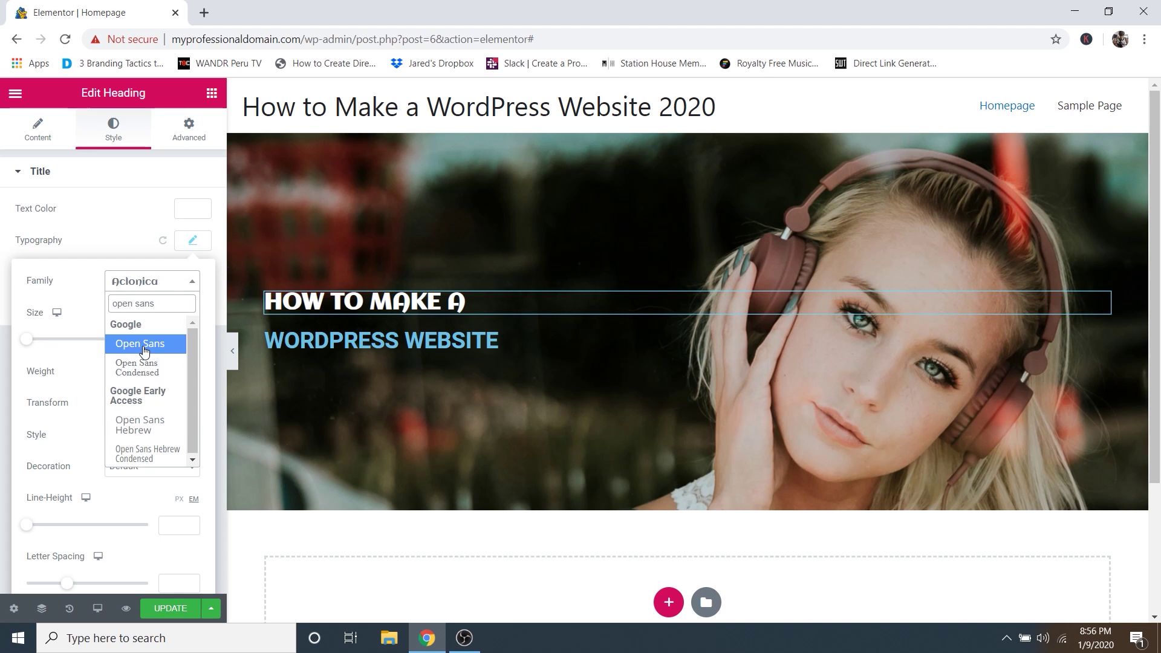
left_click(144, 350)
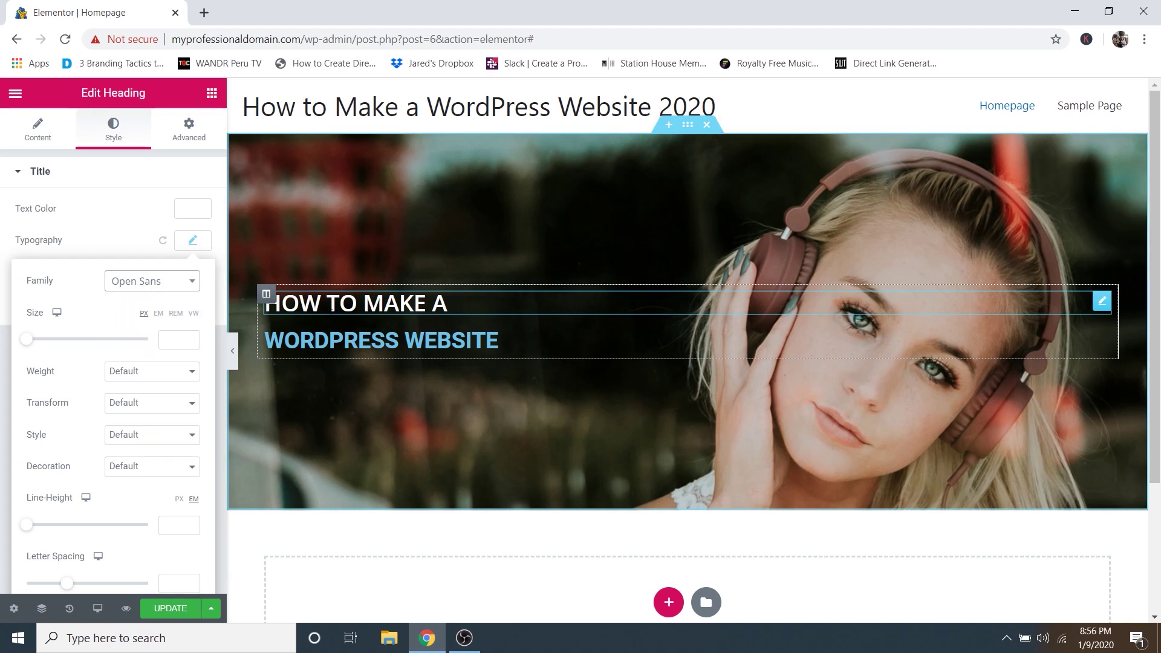
left_click(148, 283)
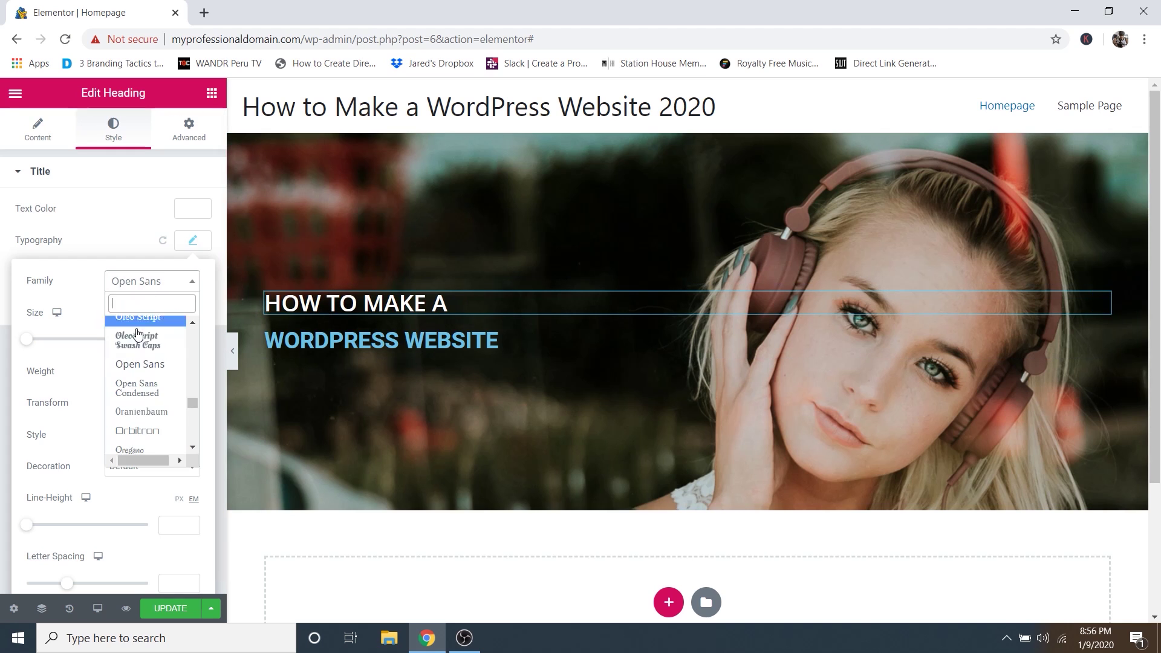
left_click_drag(192, 403, 193, 330)
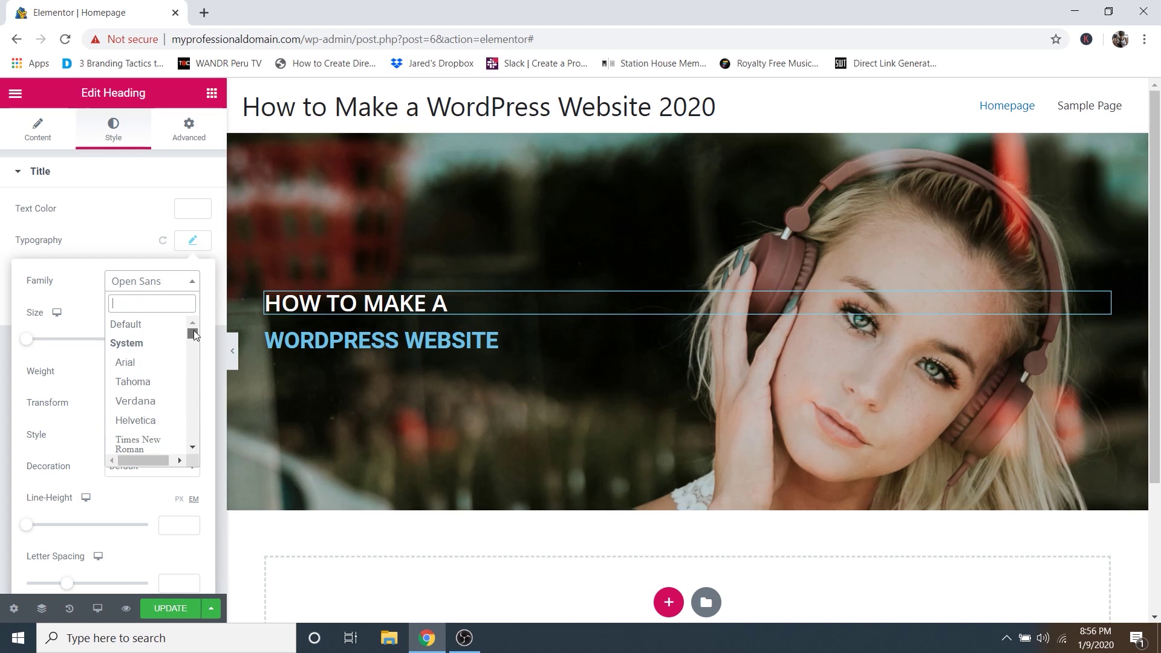
left_click(136, 327)
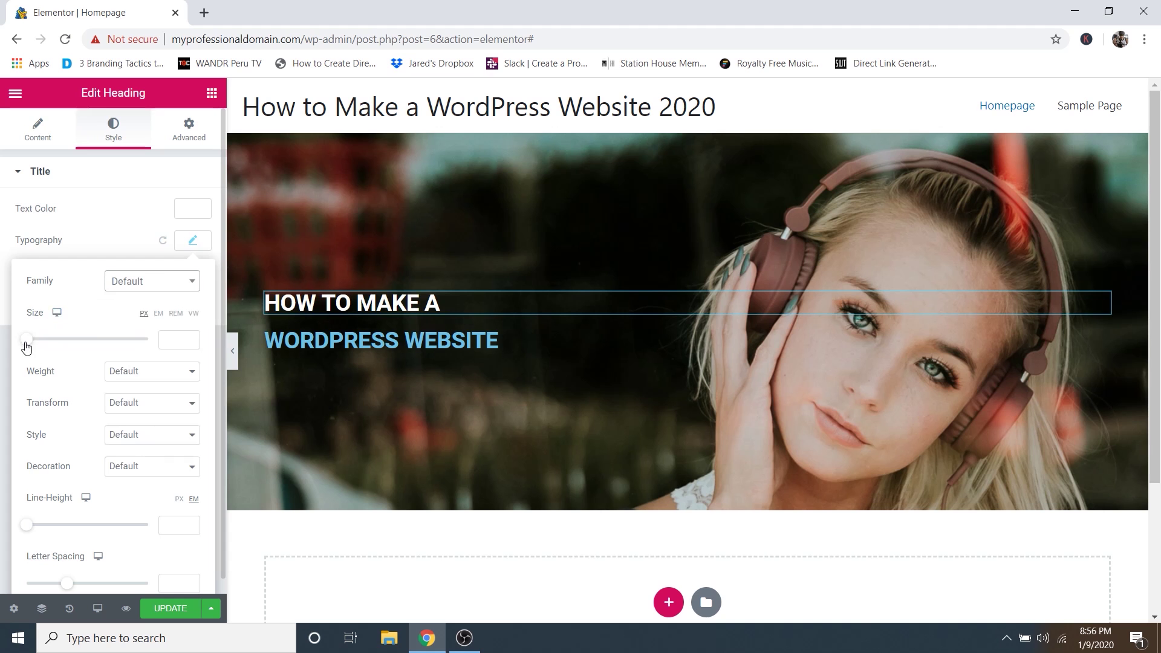
Set the heading to size 40 and weight 200, reset letter spacing, and update the page.
mouse_move(26, 339)
left_mouse_down()
mouse_move(86, 344)
mouse_move(42, 345)
left_mouse_up()
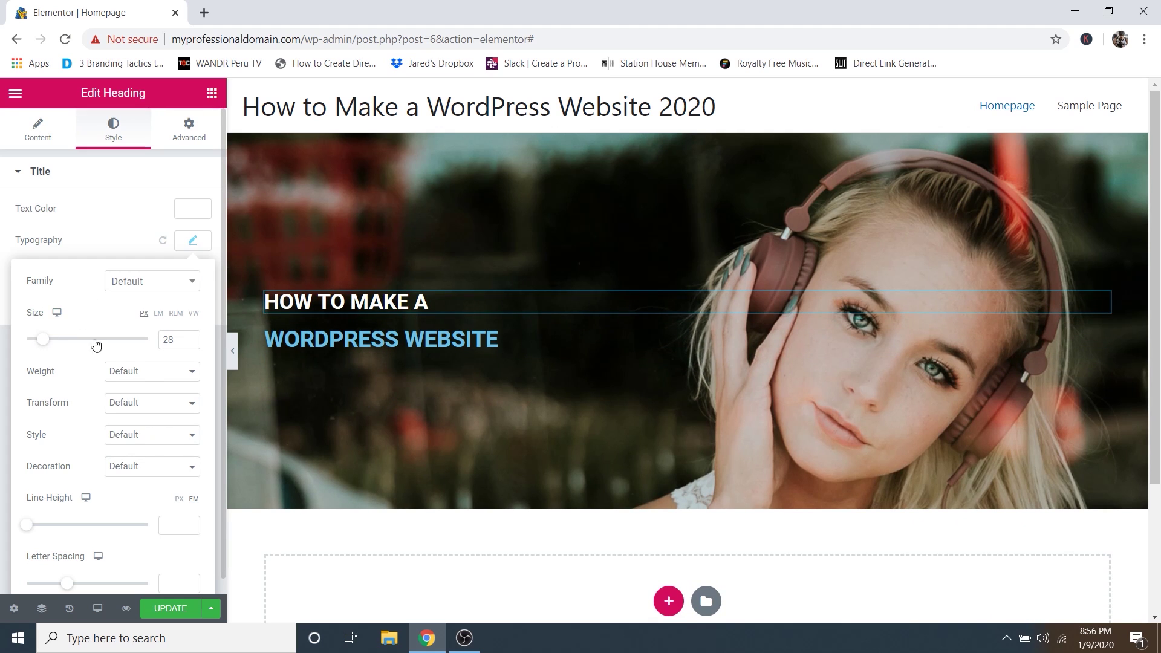
left_click(148, 377)
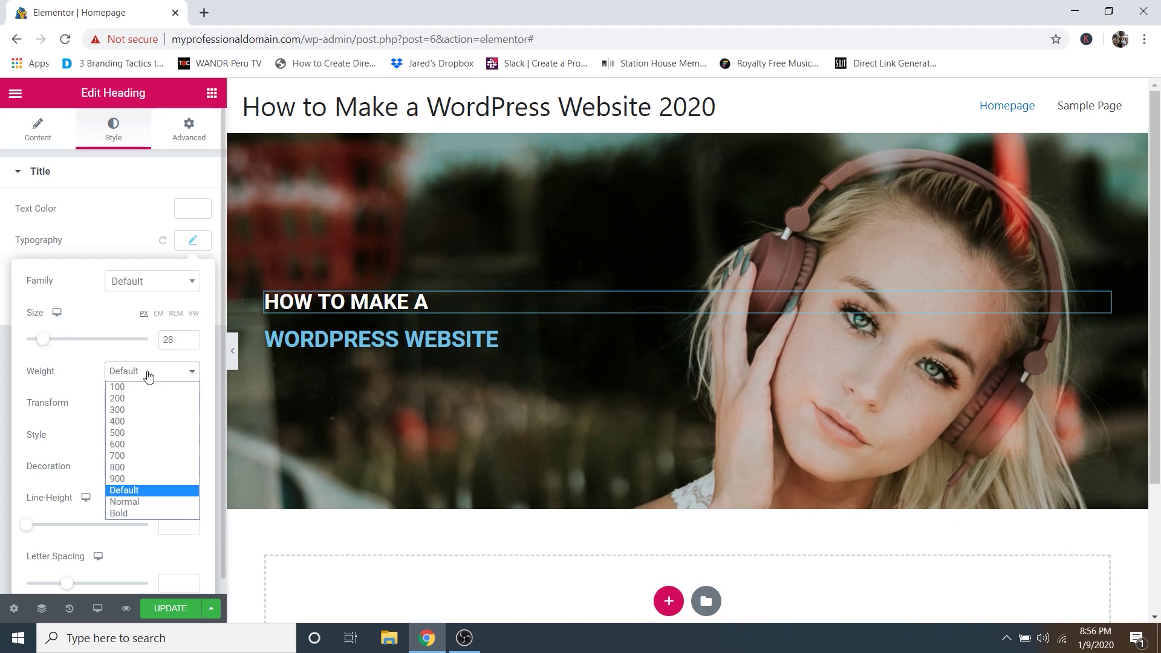
left_click(122, 402)
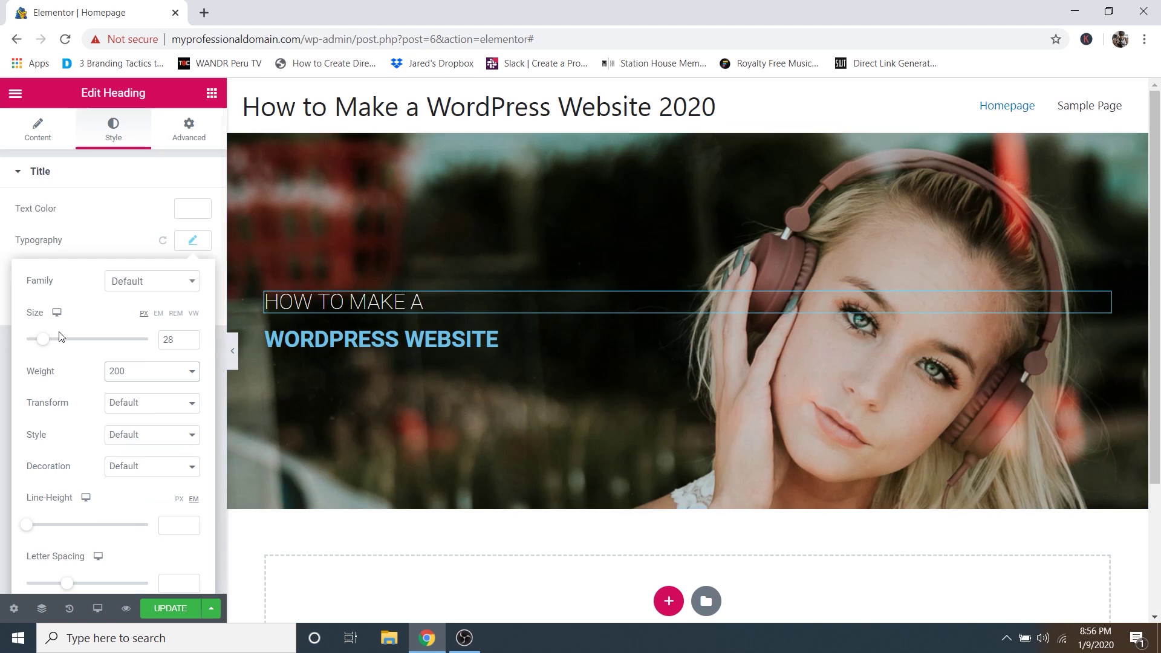
left_click_drag(42, 342, 52, 345)
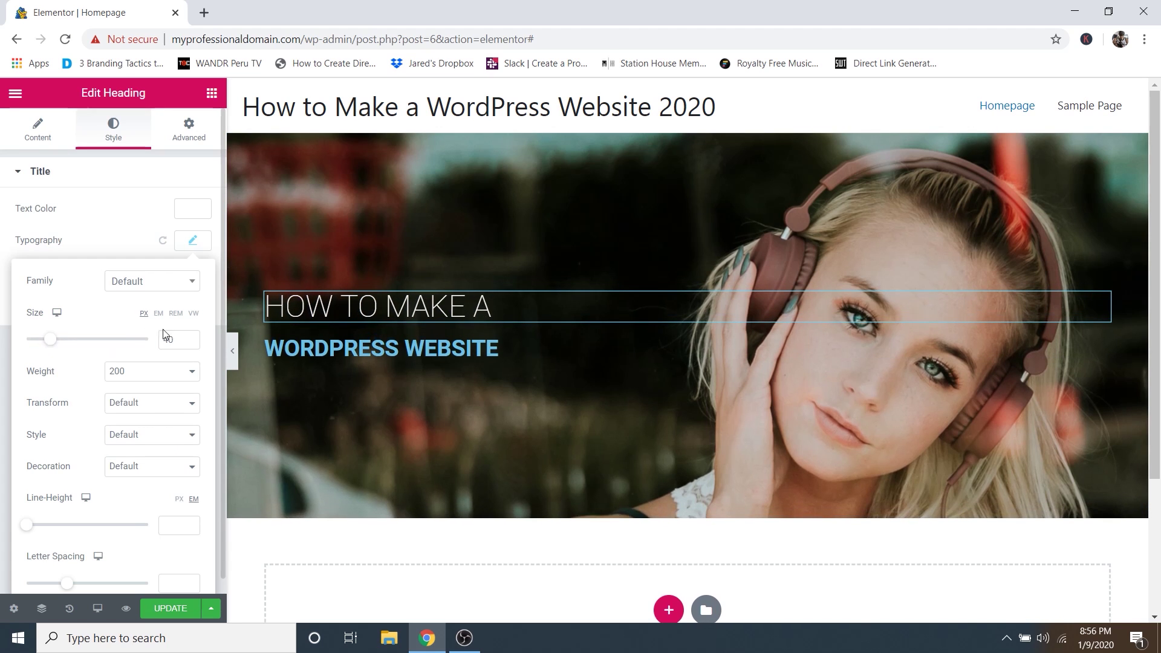
left_click_drag(223, 336, 223, 356)
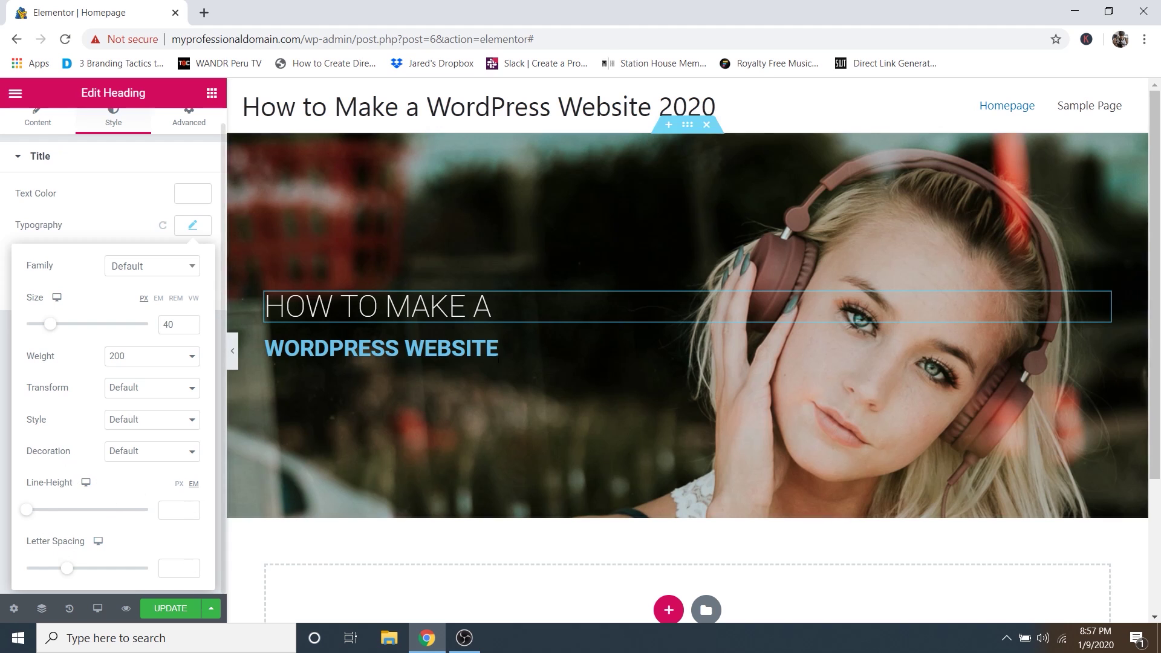
left_click_drag(67, 568, 105, 564)
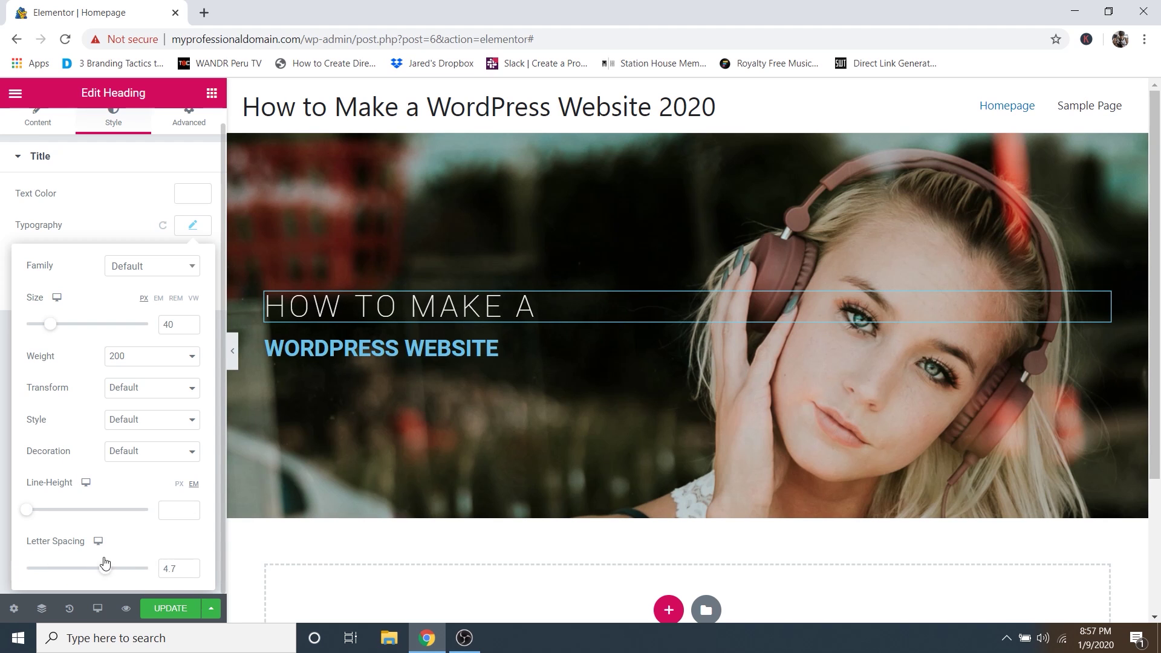
key("ctrl+z")
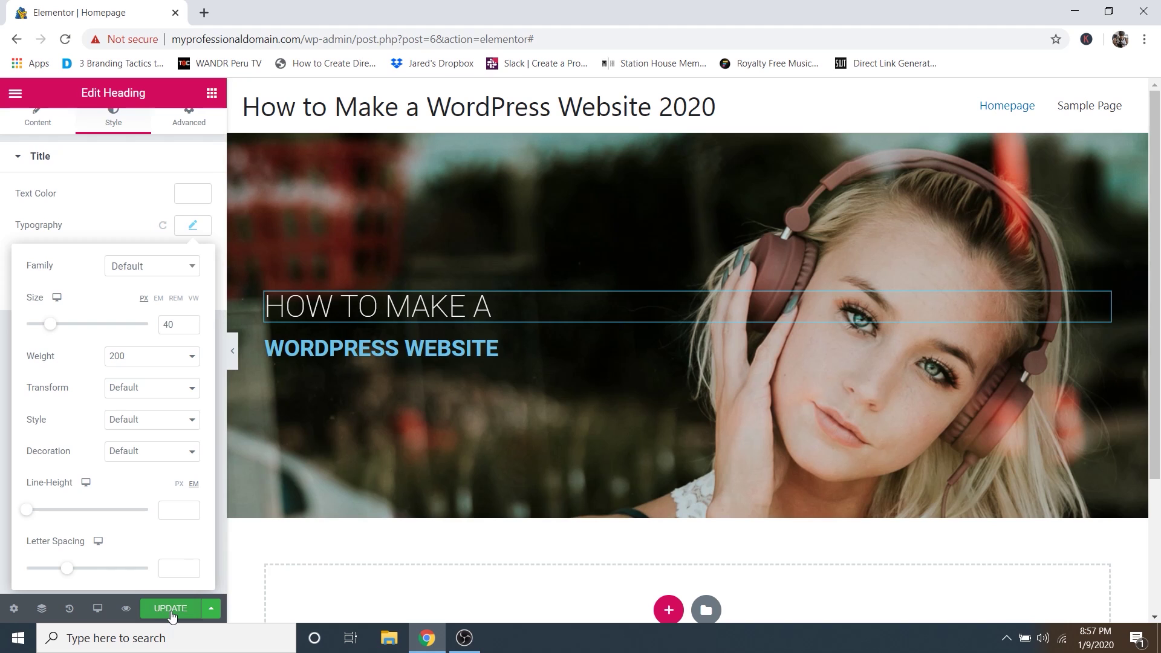
left_click(171, 609)
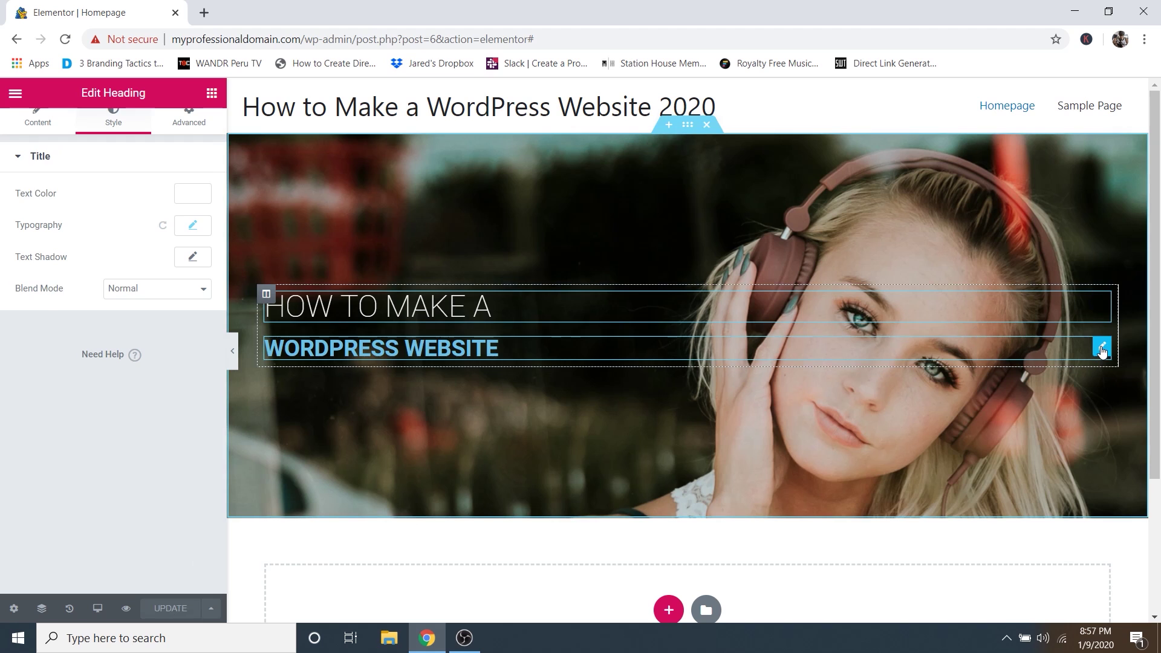
Make the WORDPRESS WEBSITE heading's text white.
left_click(1102, 349)
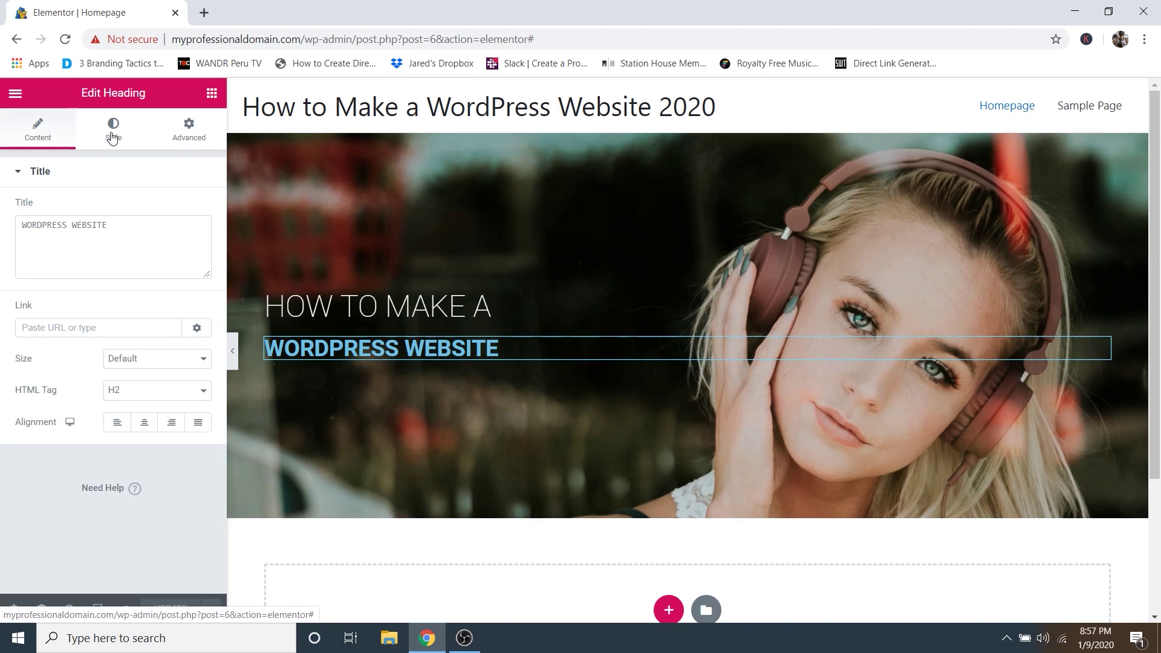
left_click(113, 137)
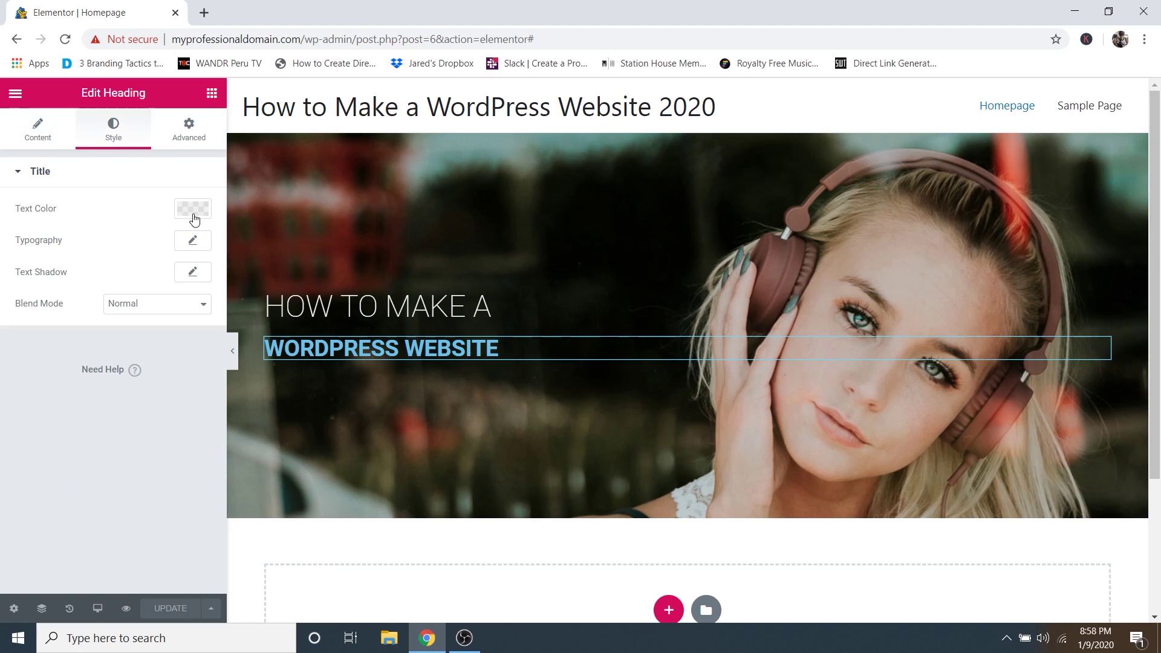
left_click(192, 210)
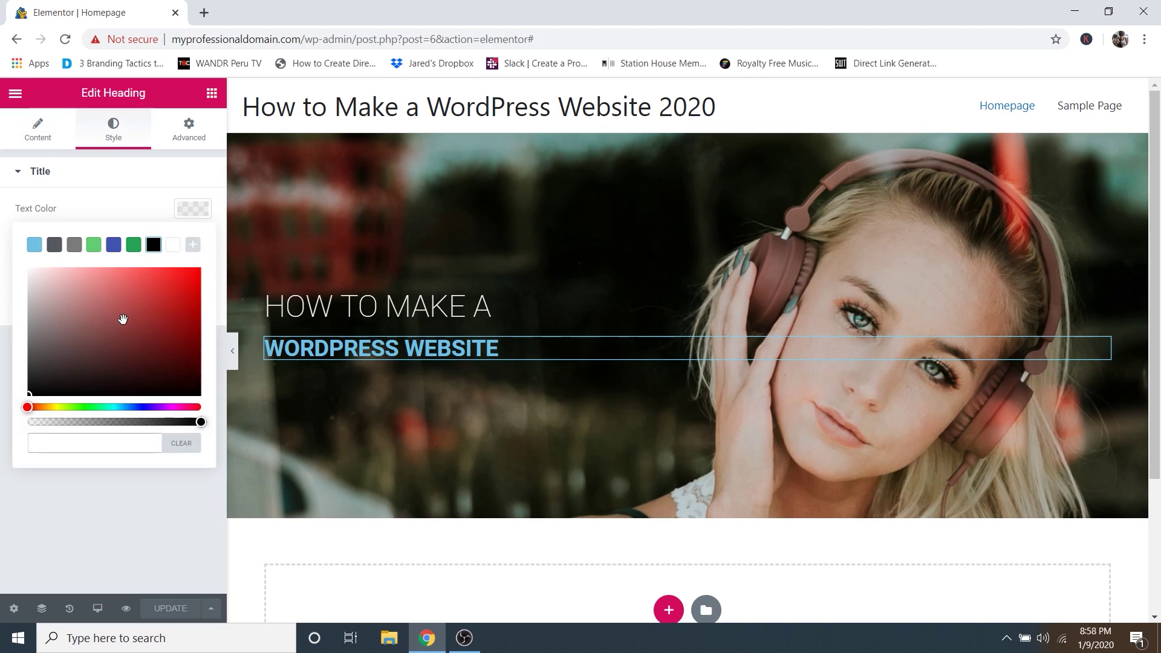
left_click_drag(122, 325, 17, 264)
left_click(107, 196)
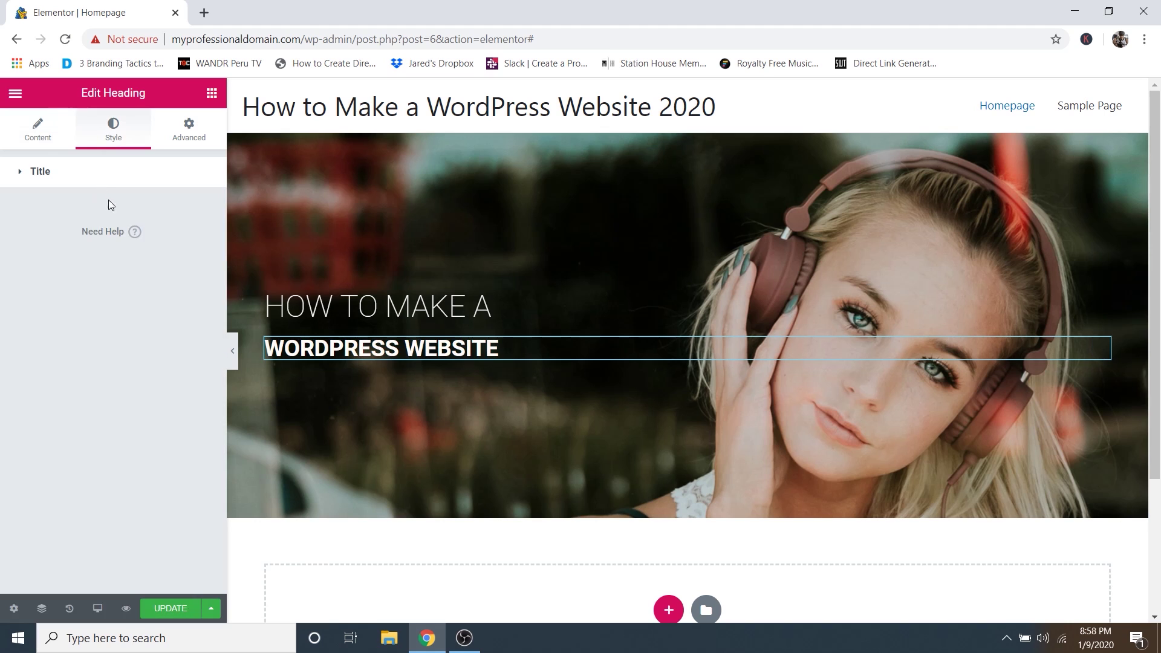
Set the WORDPRESS WEBSITE heading's typography size to 40 px.
left_click(96, 175)
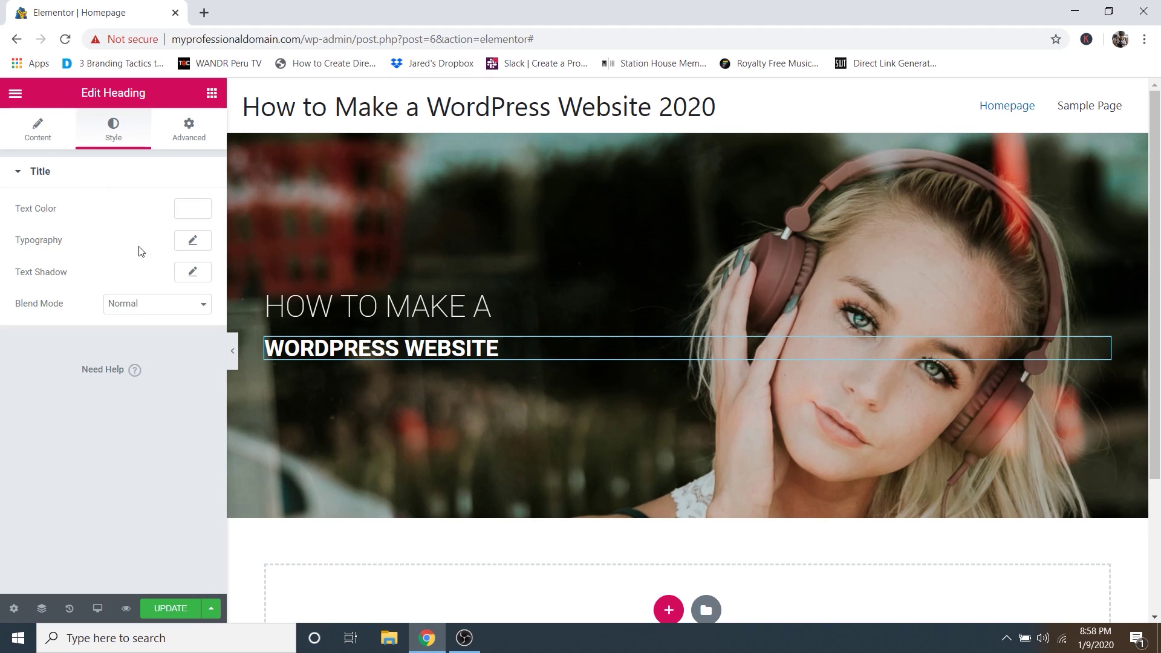
left_click(193, 241)
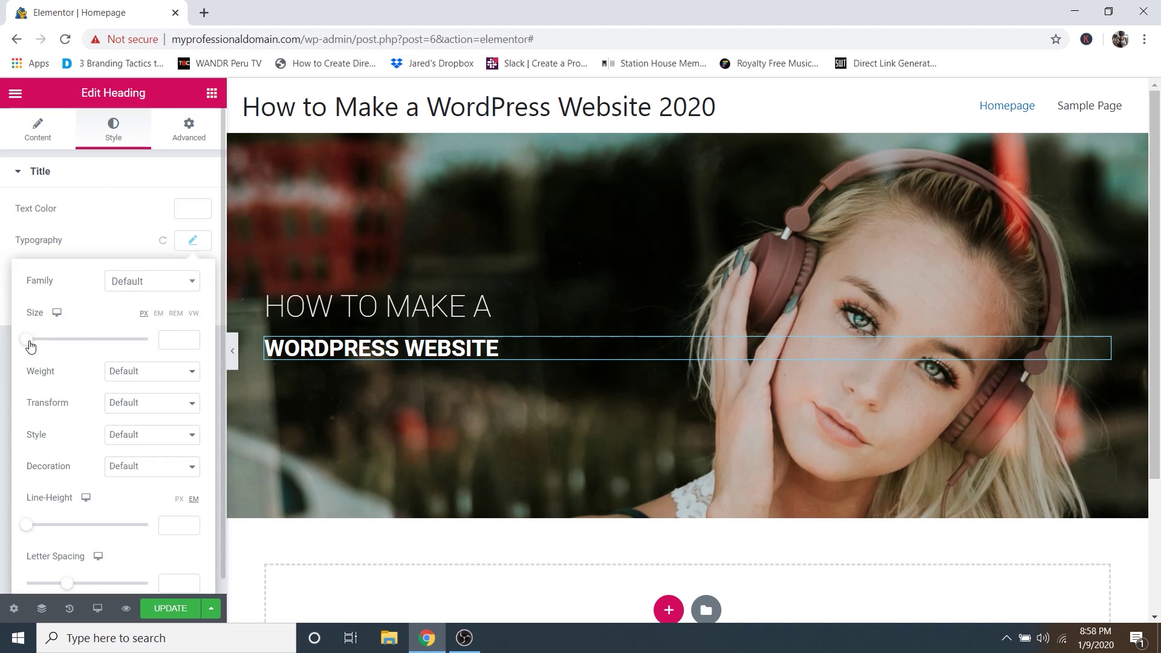
left_click_drag(27, 341, 56, 344)
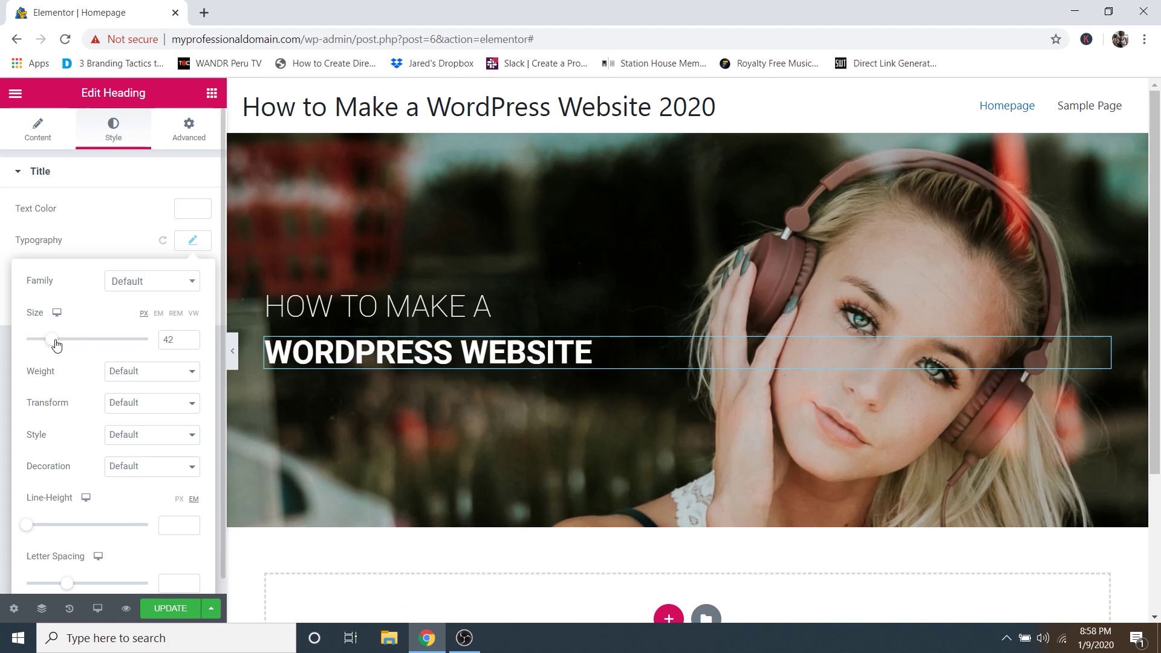
left_click(192, 342)
left_click(193, 342)
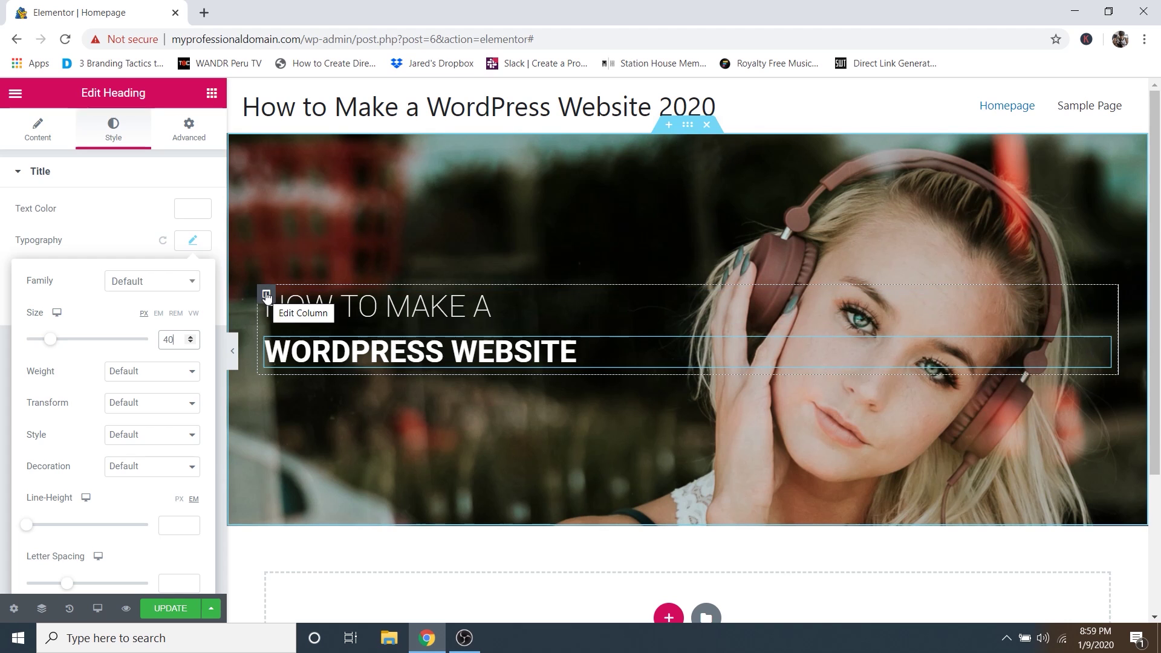
Set the hero column's Widgets Space to 1 px and show the widget list.
left_click(266, 294)
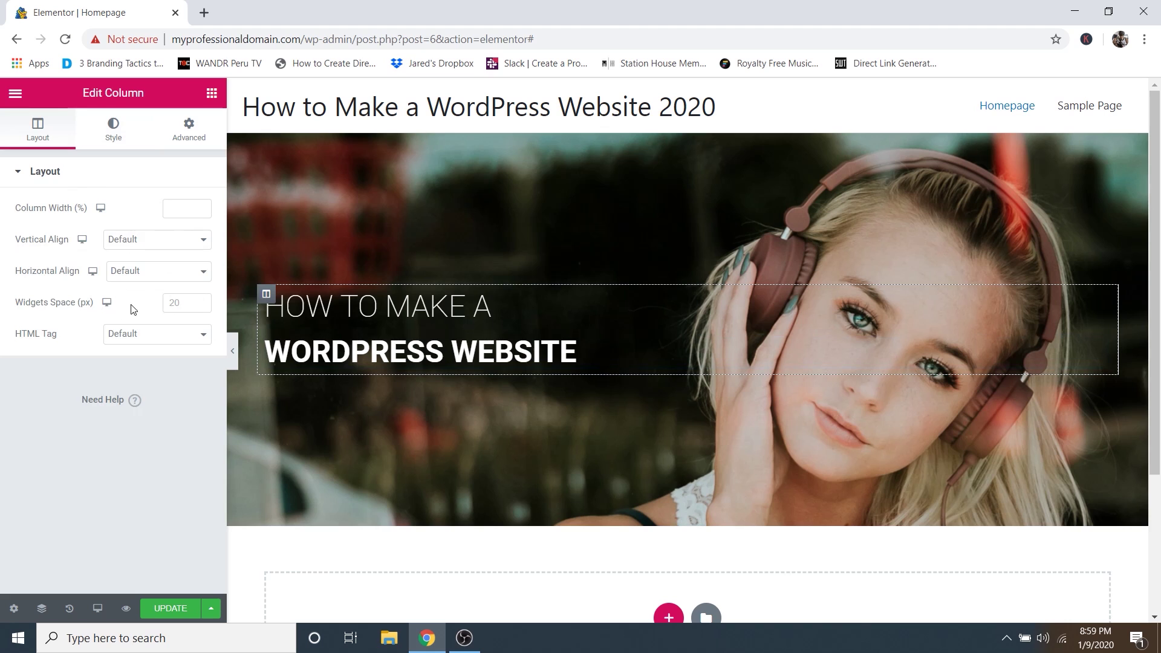
left_click(198, 301)
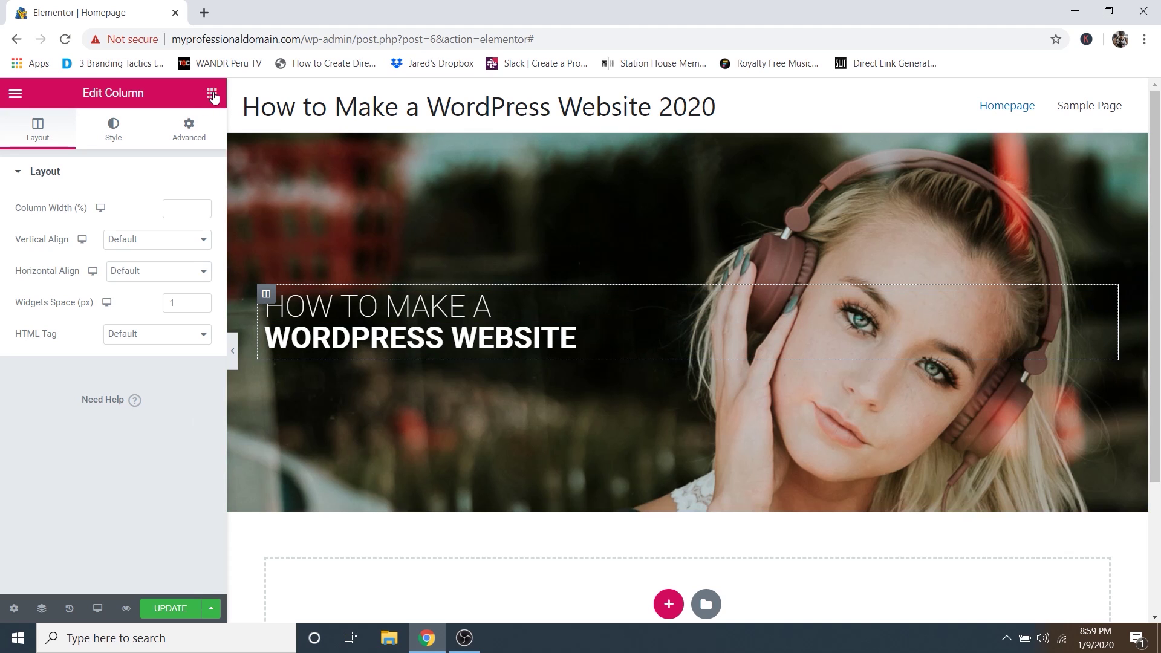
left_click(211, 95)
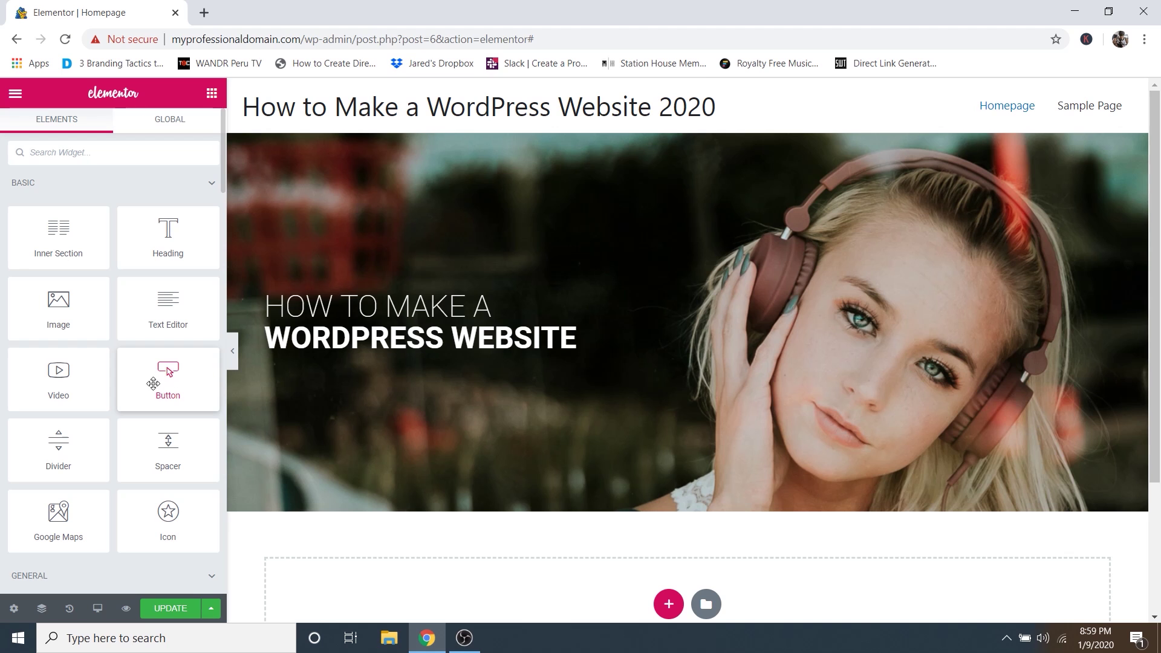
Add a Click here button below the hero heading and unlink its padding values.
left_click_drag(153, 383, 371, 363)
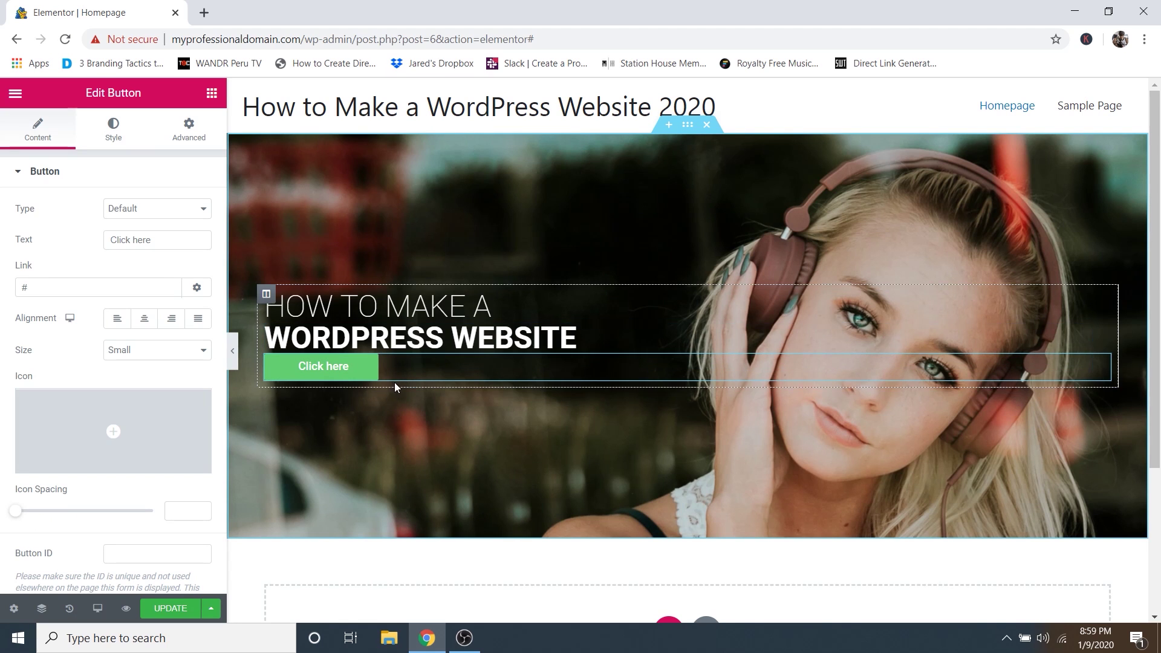
left_click(189, 129)
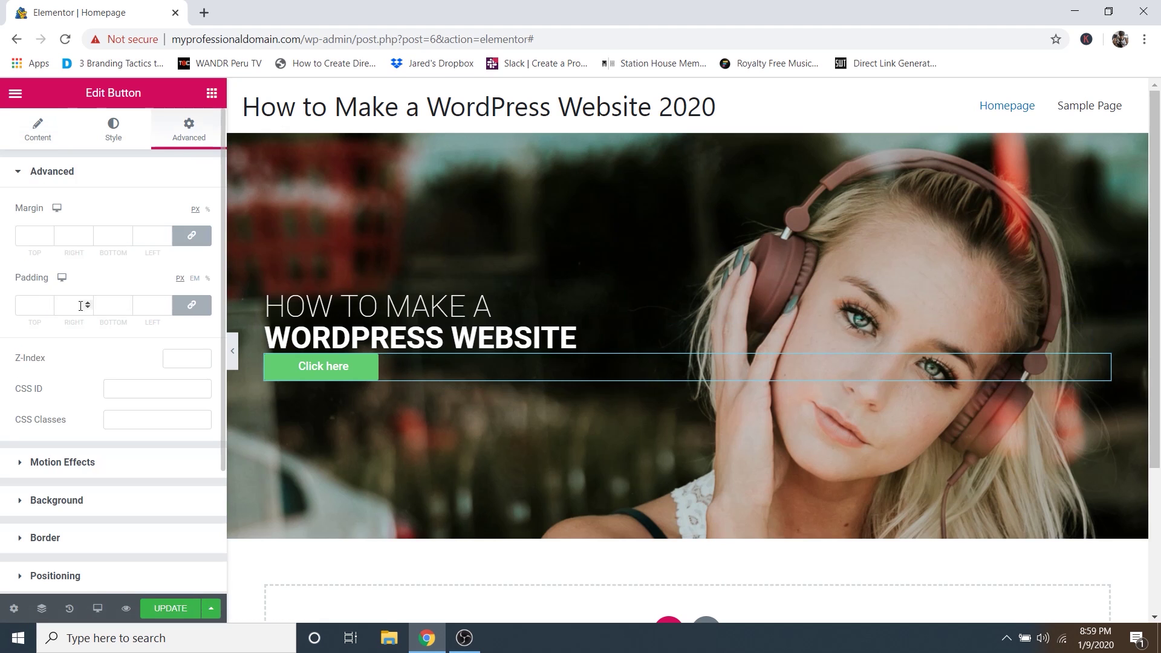
left_click(191, 305)
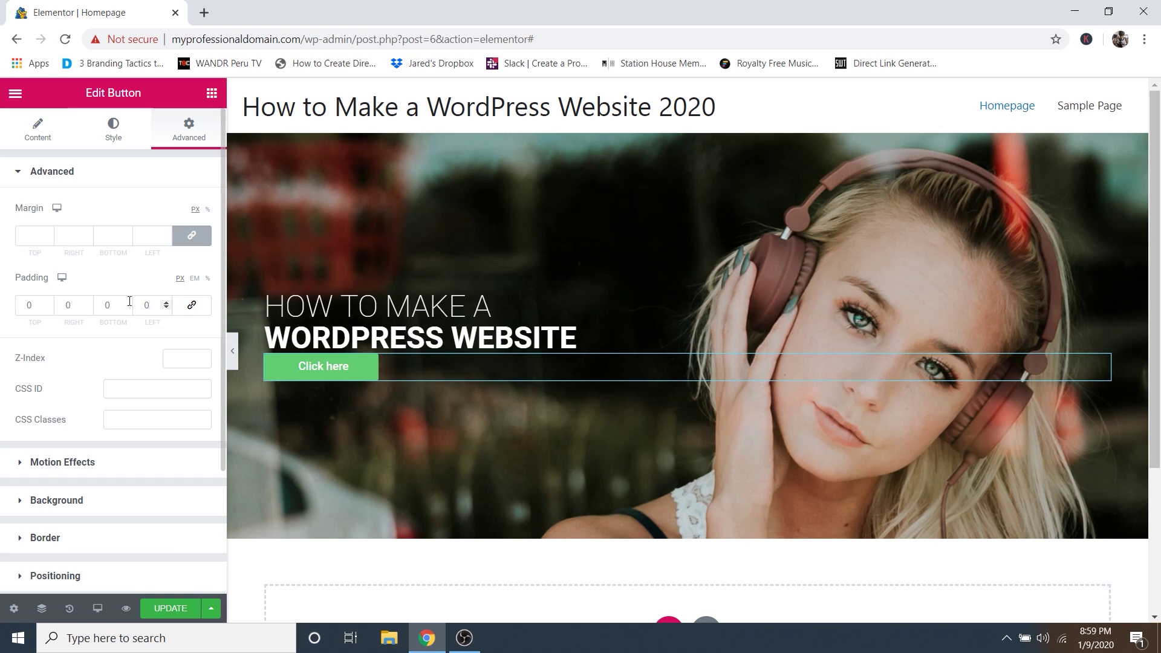
Set the button's top and bottom padding to 25 px each.
left_click(48, 302)
left_click(48, 303)
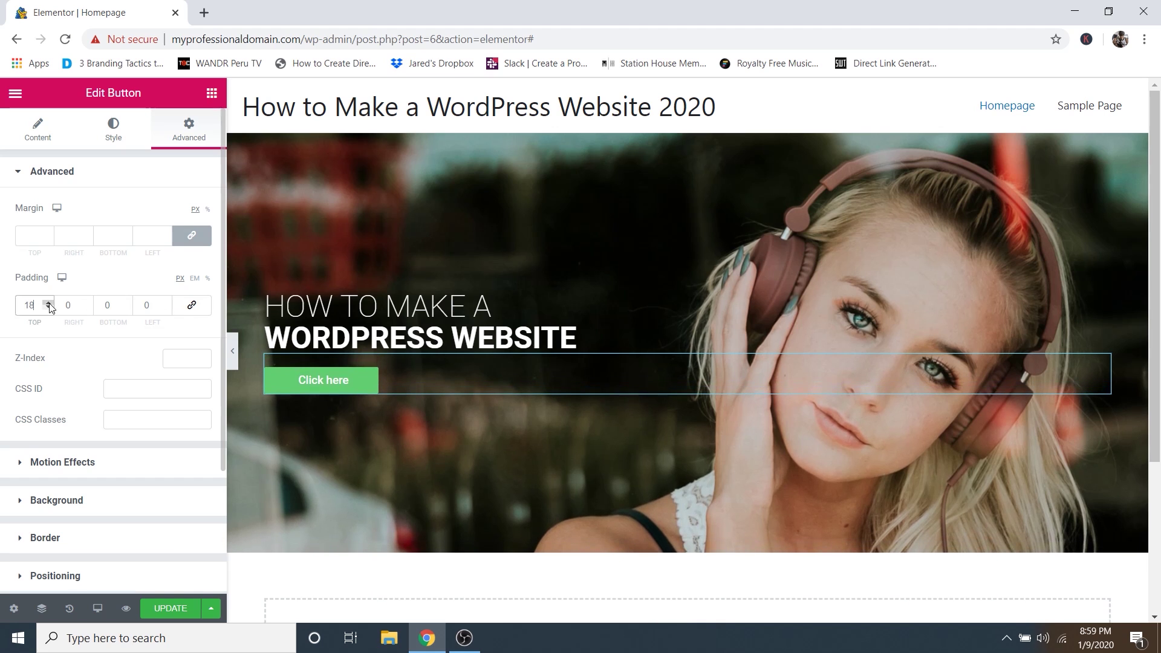
left_click(48, 303)
left_click(48, 302)
left_click(49, 302)
left_click(49, 303)
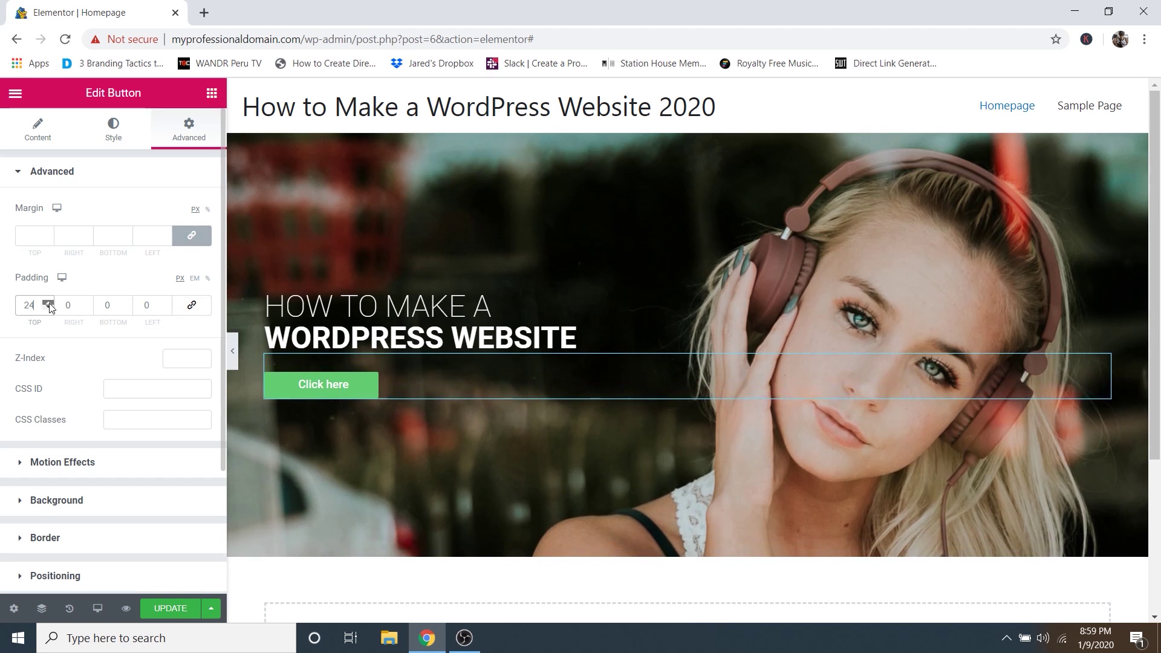
left_click(49, 303)
left_click(49, 303)
left_click(49, 303)
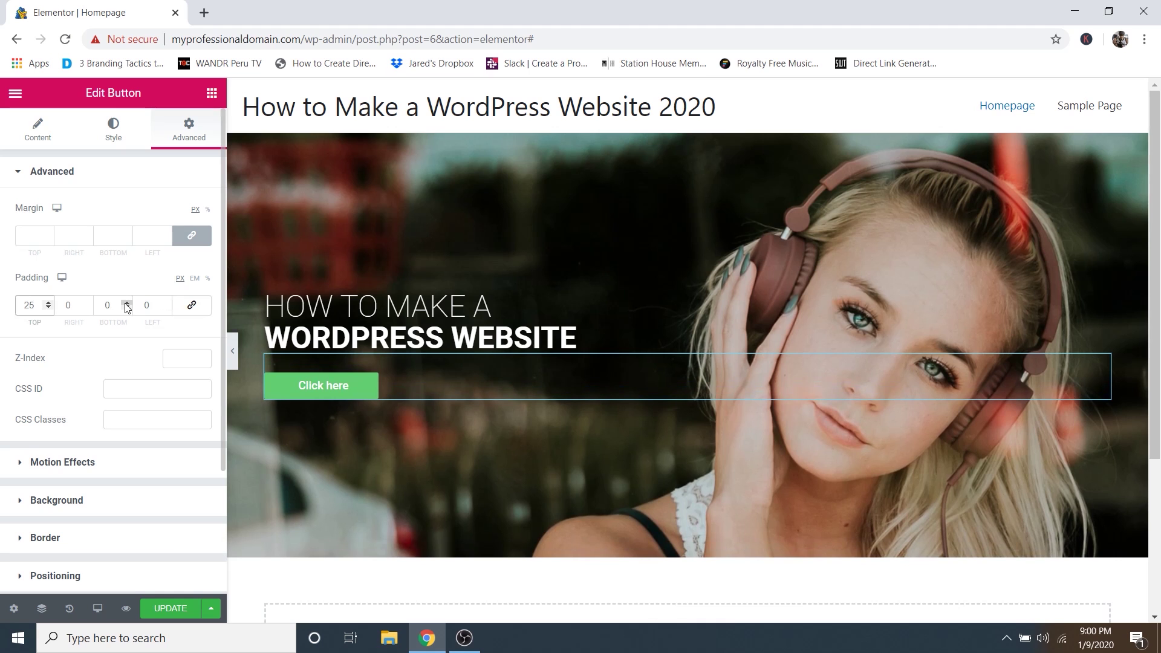
left_click(127, 302)
left_click(126, 303)
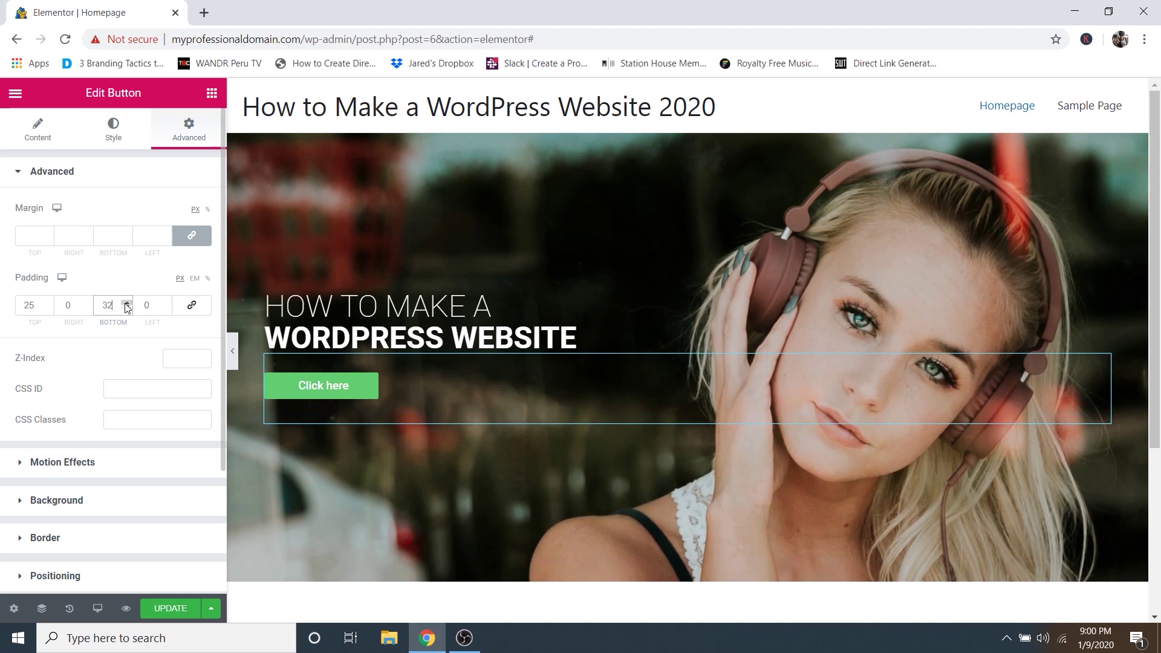
left_click(126, 303)
left_click(126, 303)
left_click(126, 308)
left_click(127, 308)
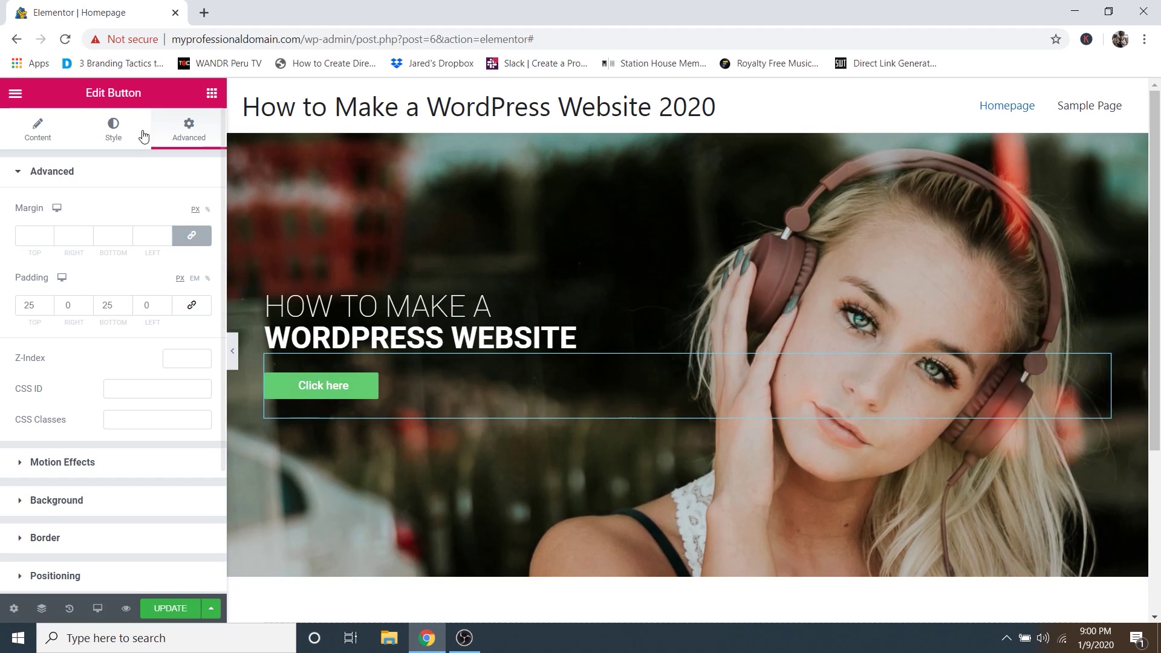
Relabel the button 'Get Started' and delete the '#' placeholder link.
left_click(46, 132)
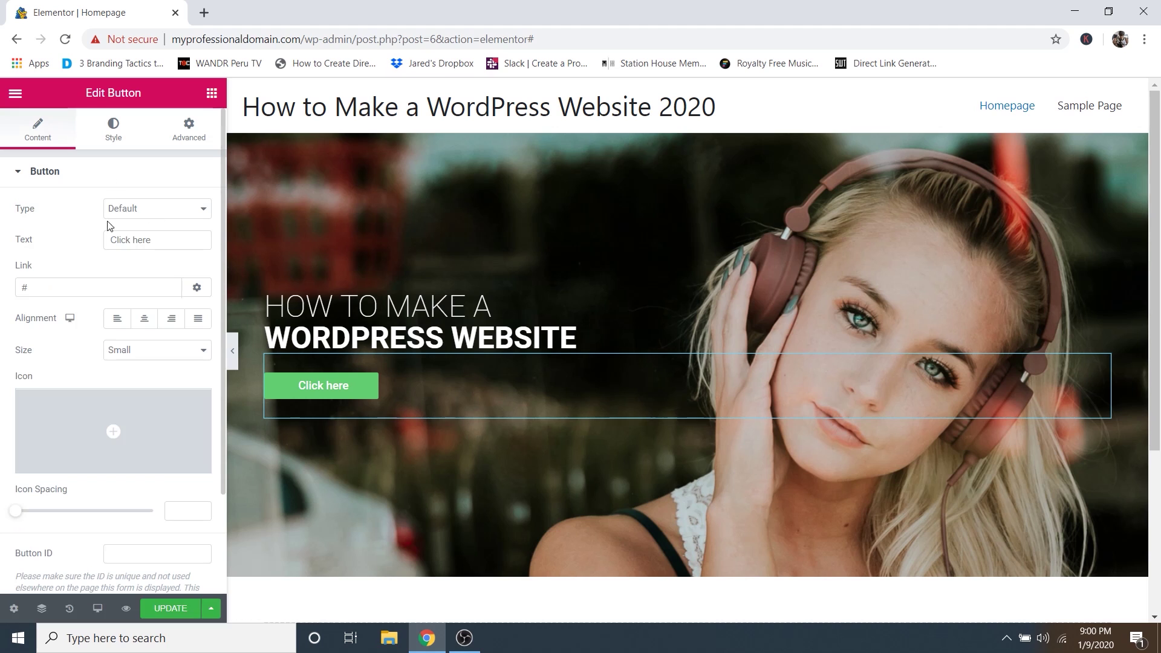
left_click_drag(161, 241, 100, 234)
type("Get Starte")
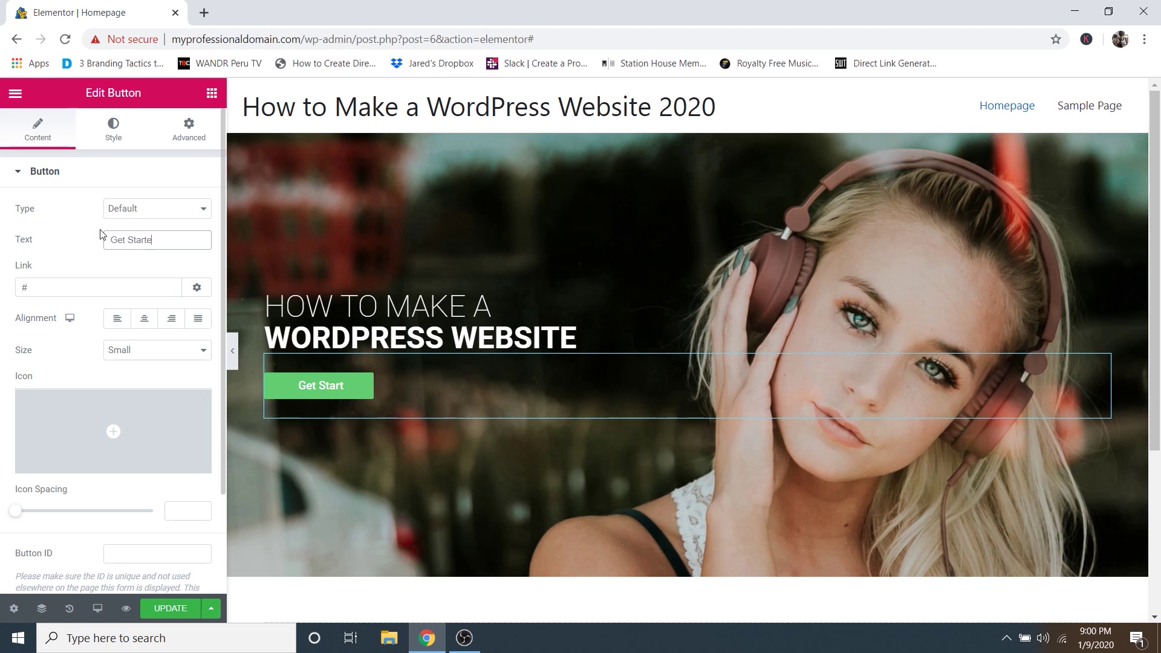
type("d")
left_click(55, 287)
key("BackSpace")
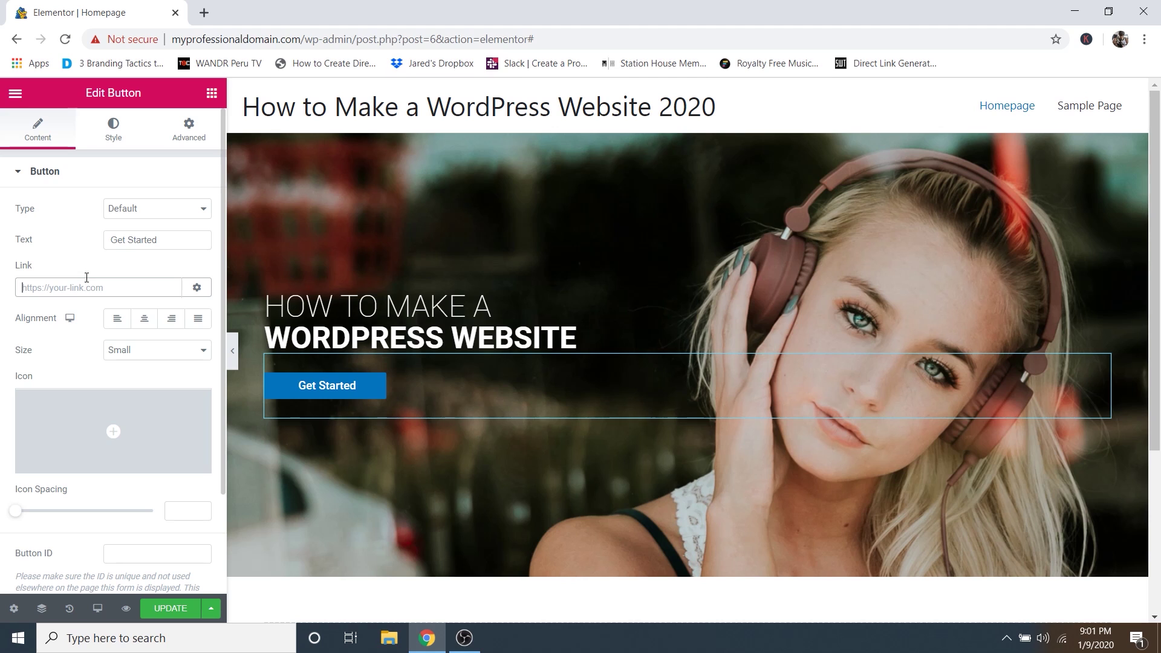
Try center alignment and Extra Large size, then keep the button left-aligned and Small.
left_click(146, 317)
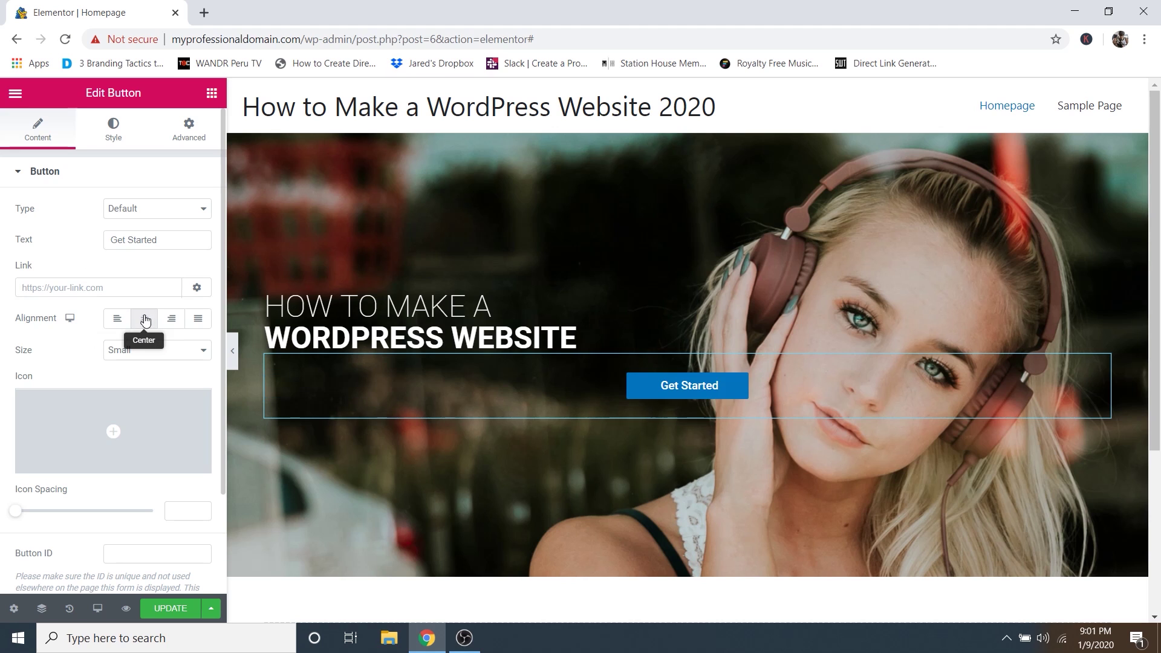
left_click(117, 318)
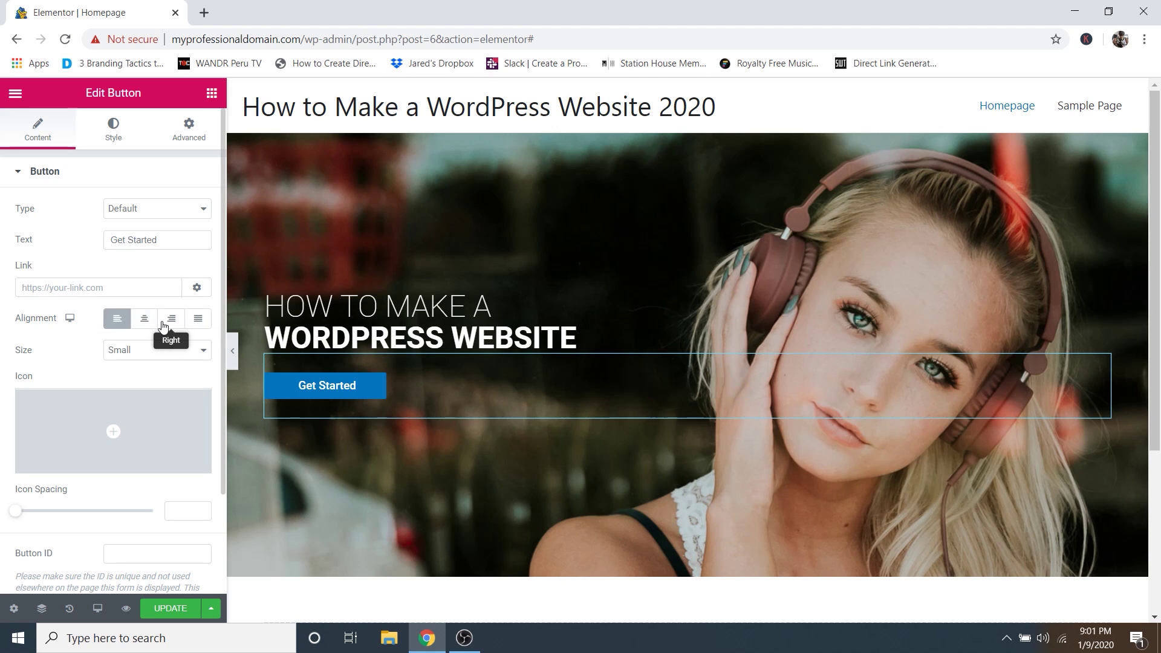
left_click(146, 354)
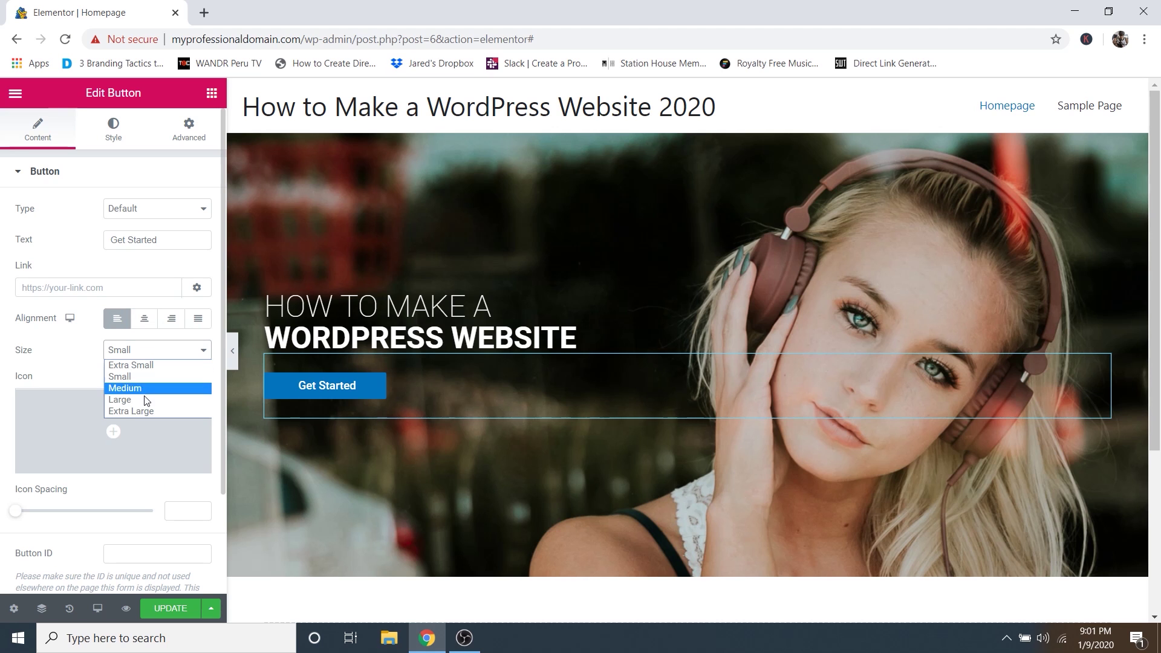
left_click(130, 411)
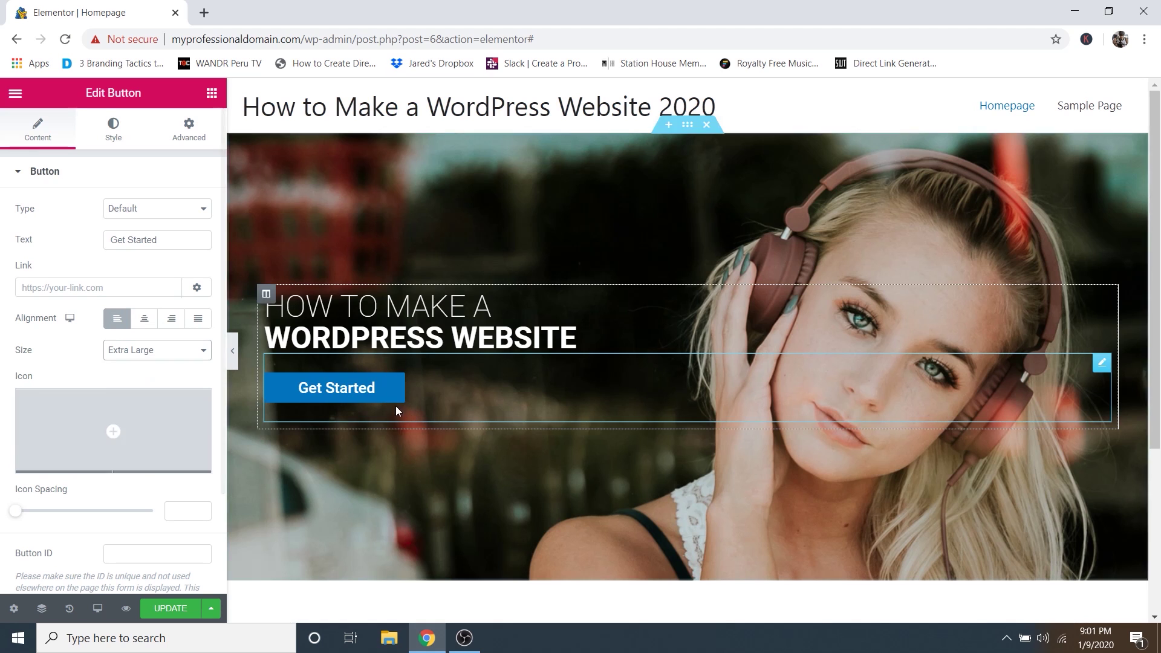
left_click(175, 363)
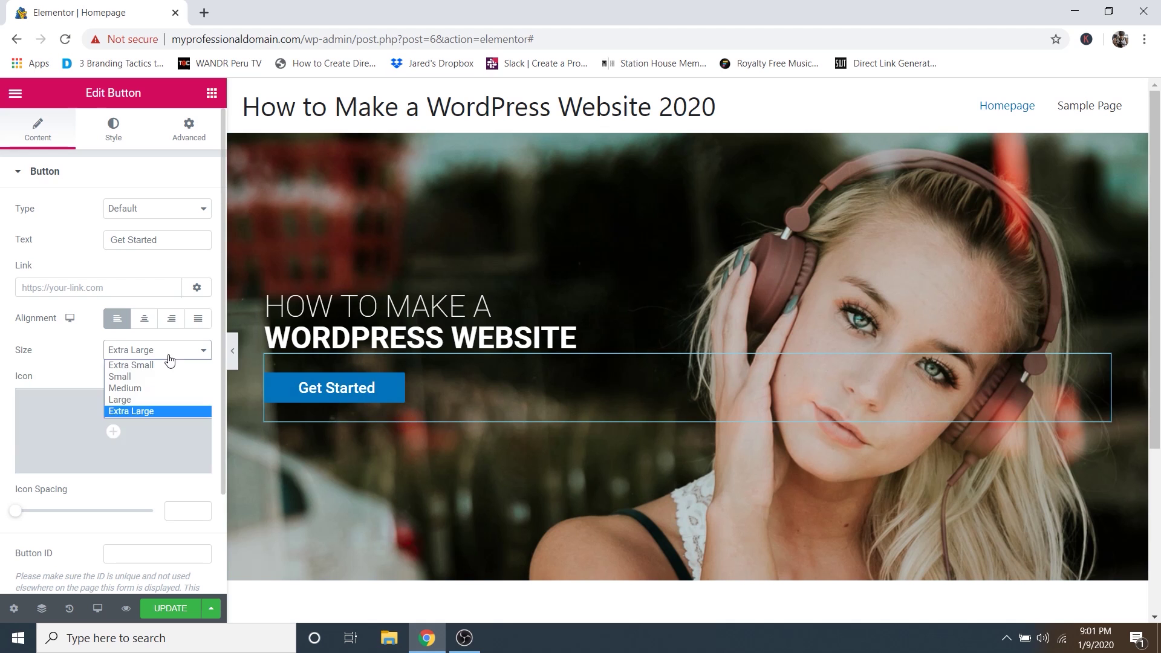
left_click(130, 379)
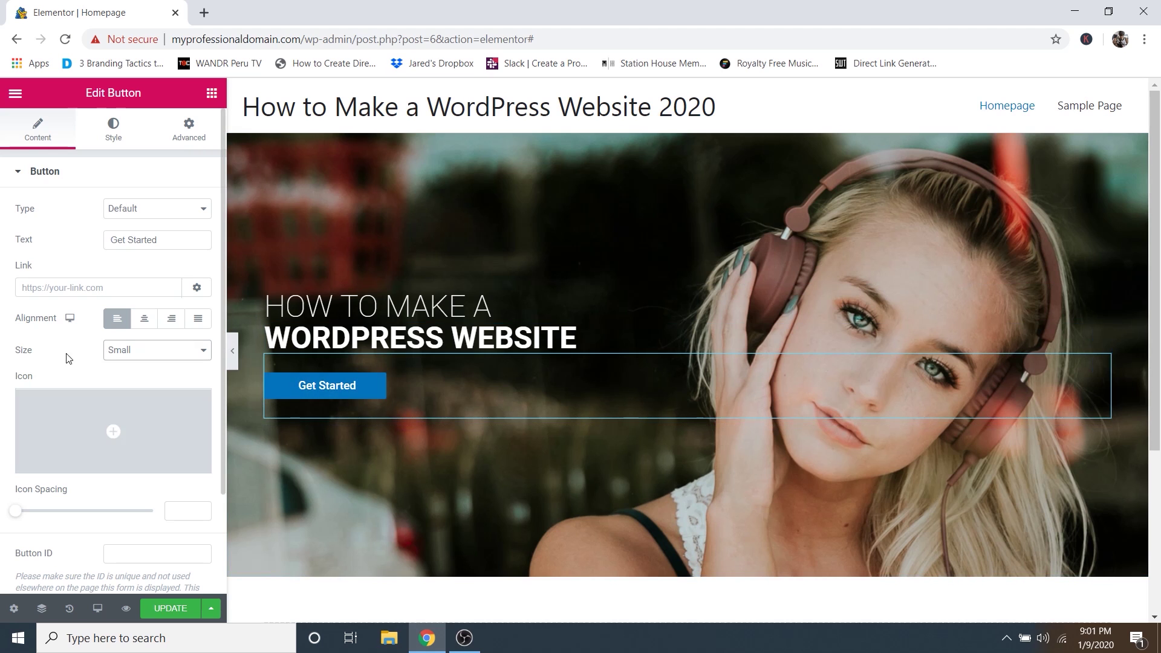
mouse_move(63, 461)
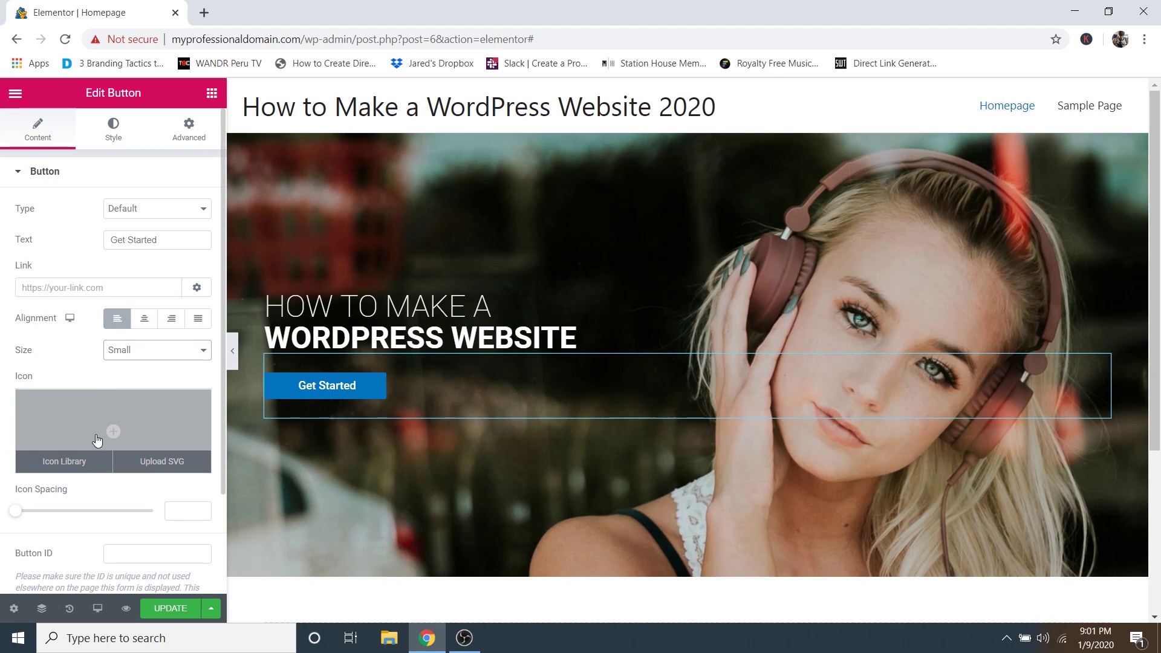
Try a right-arrow icon on the Get Started button, then remove it again.
left_click(64, 463)
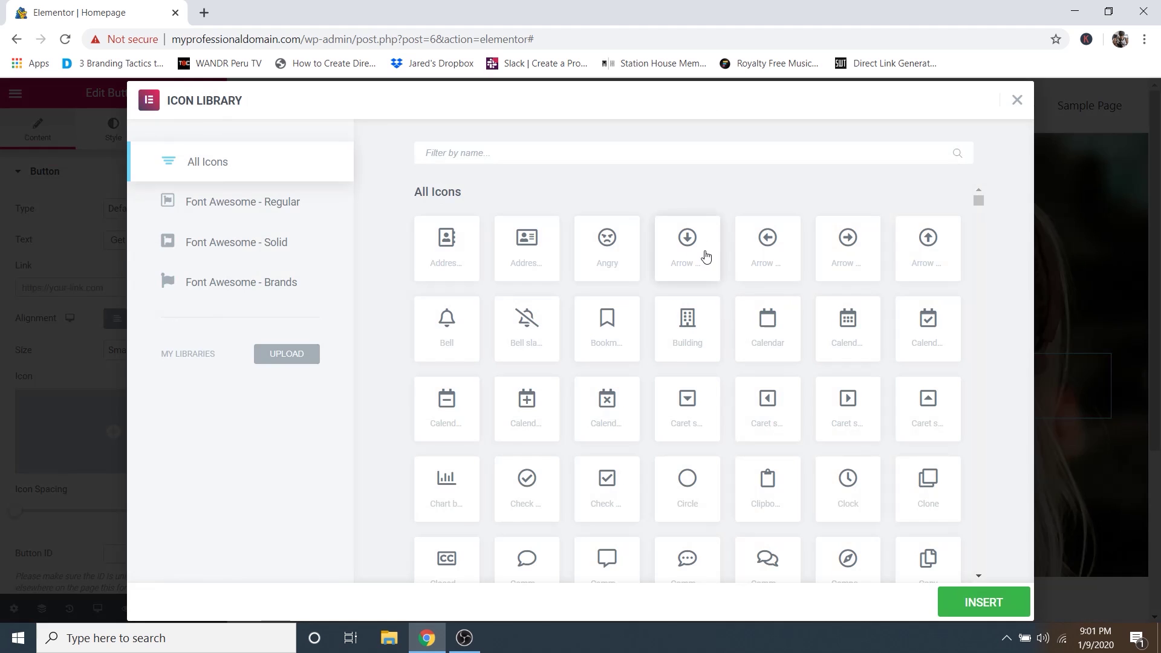
left_click(840, 251)
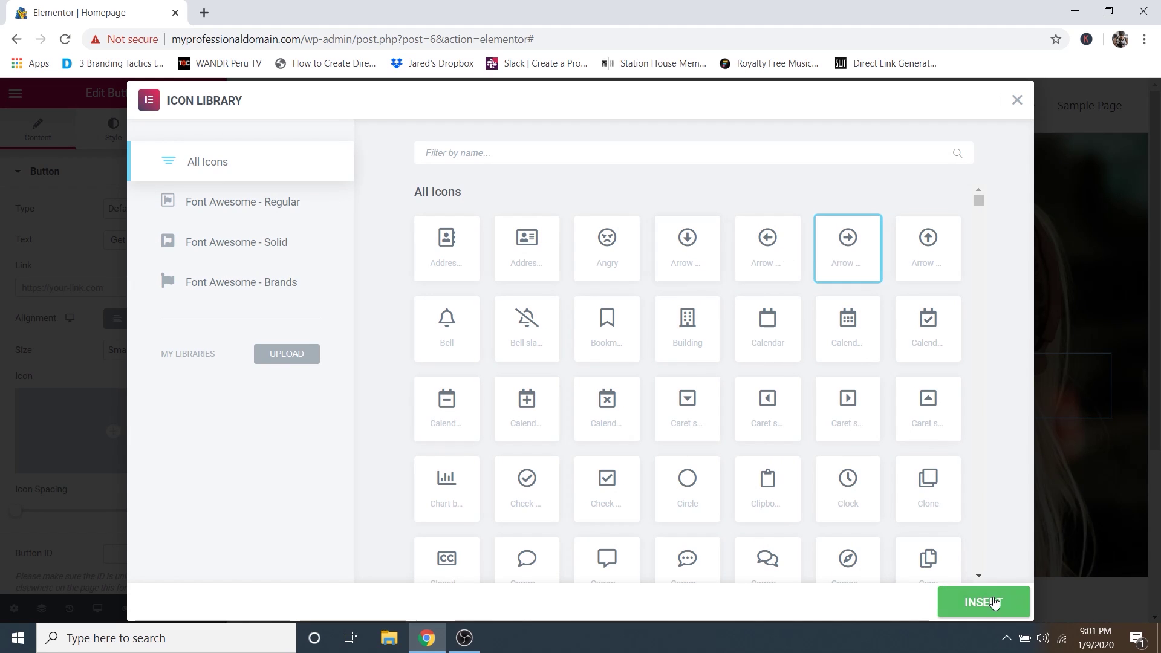
left_click(984, 603)
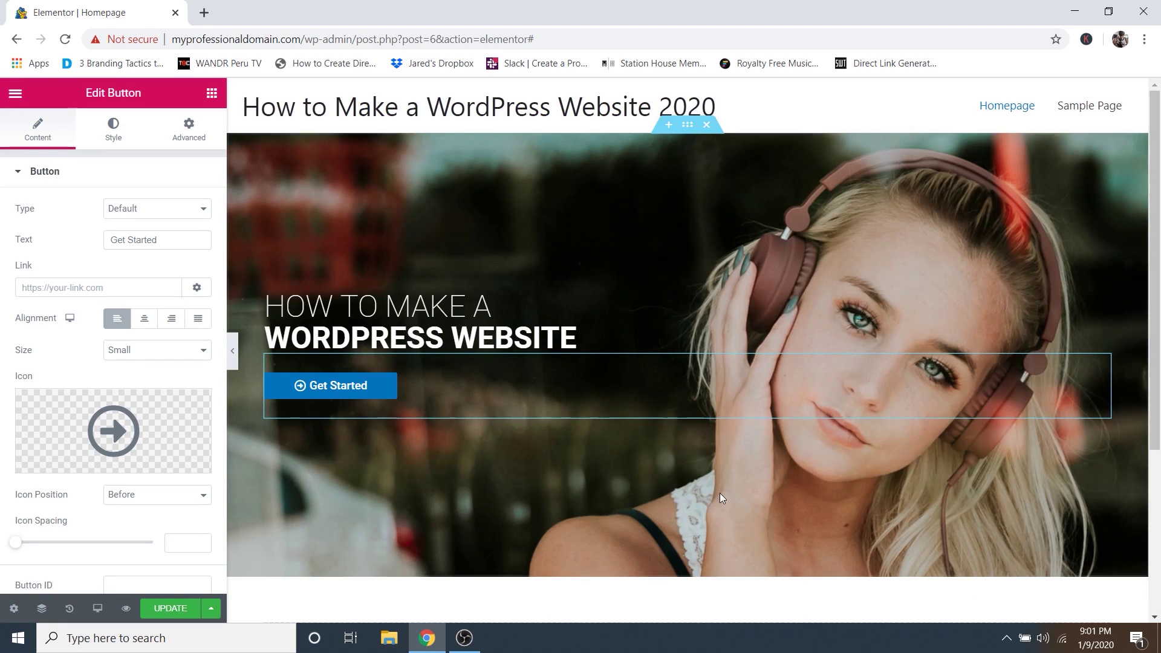
mouse_move(196, 454)
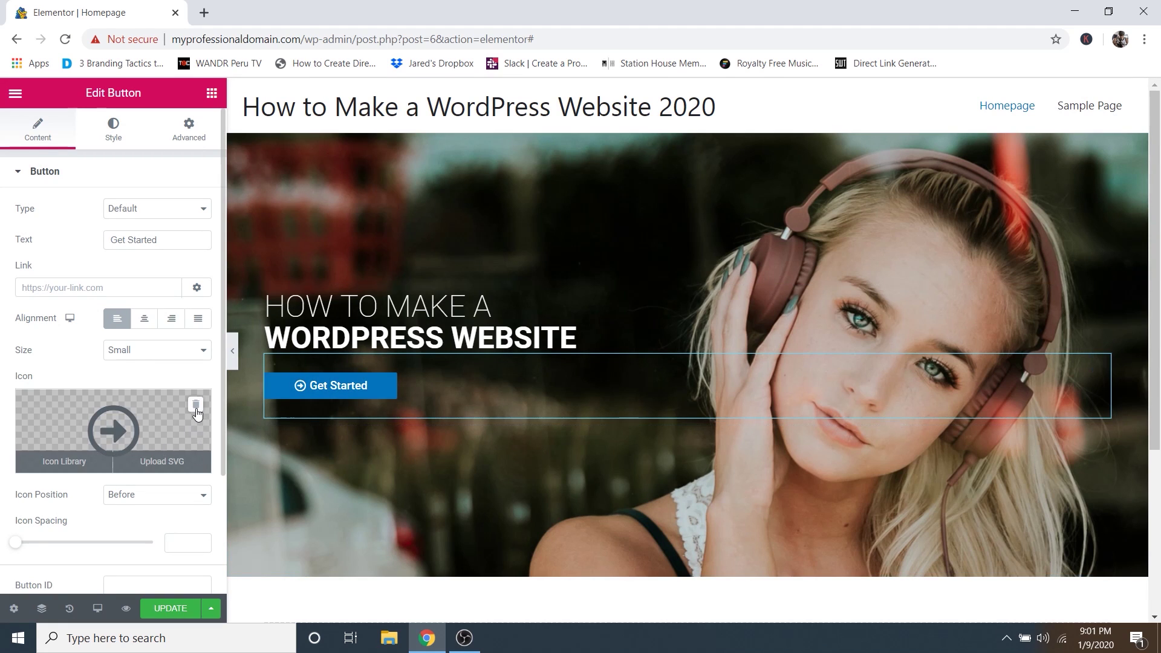
left_click(196, 404)
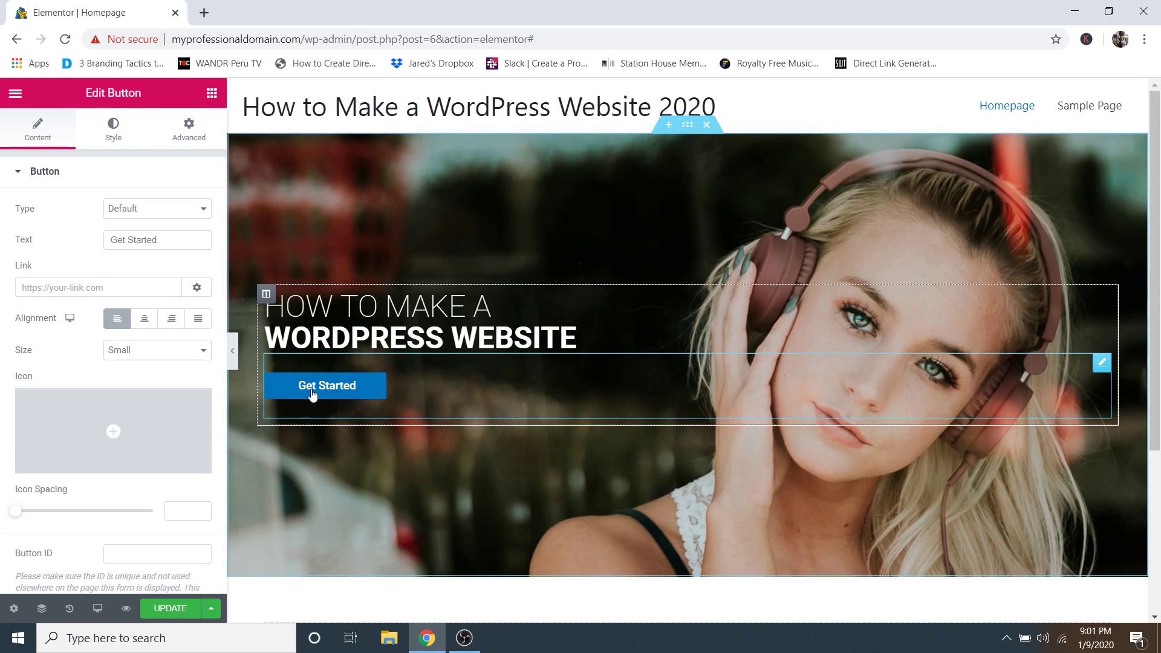
scroll(29, 501, "down", 2)
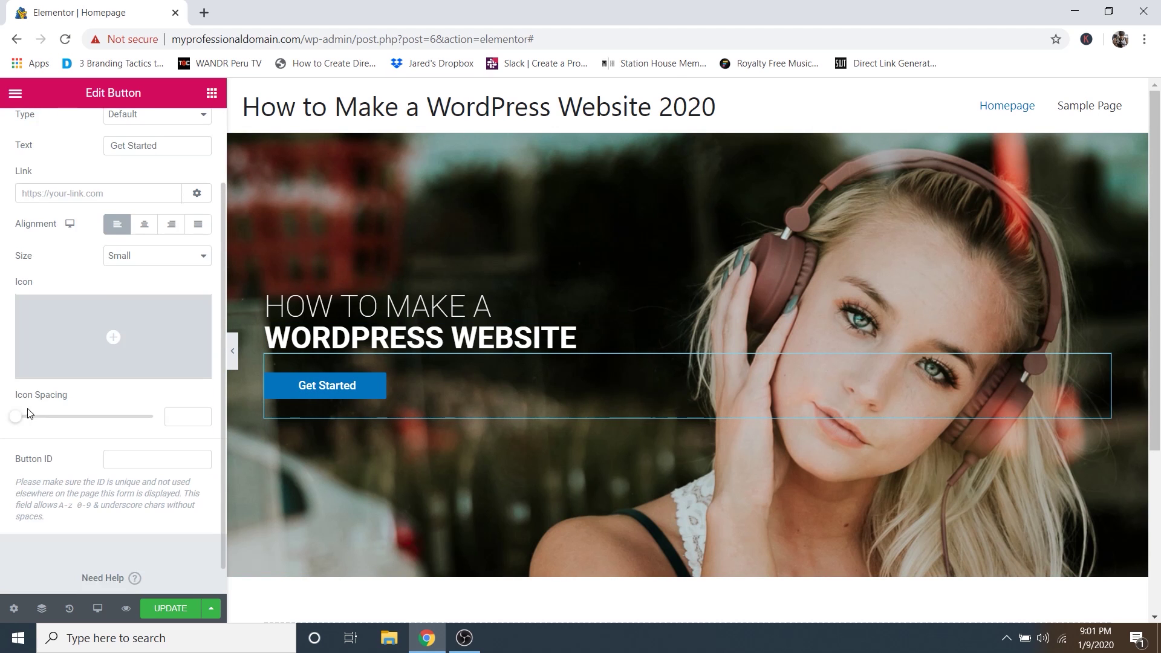
scroll(74, 430, "up", 2)
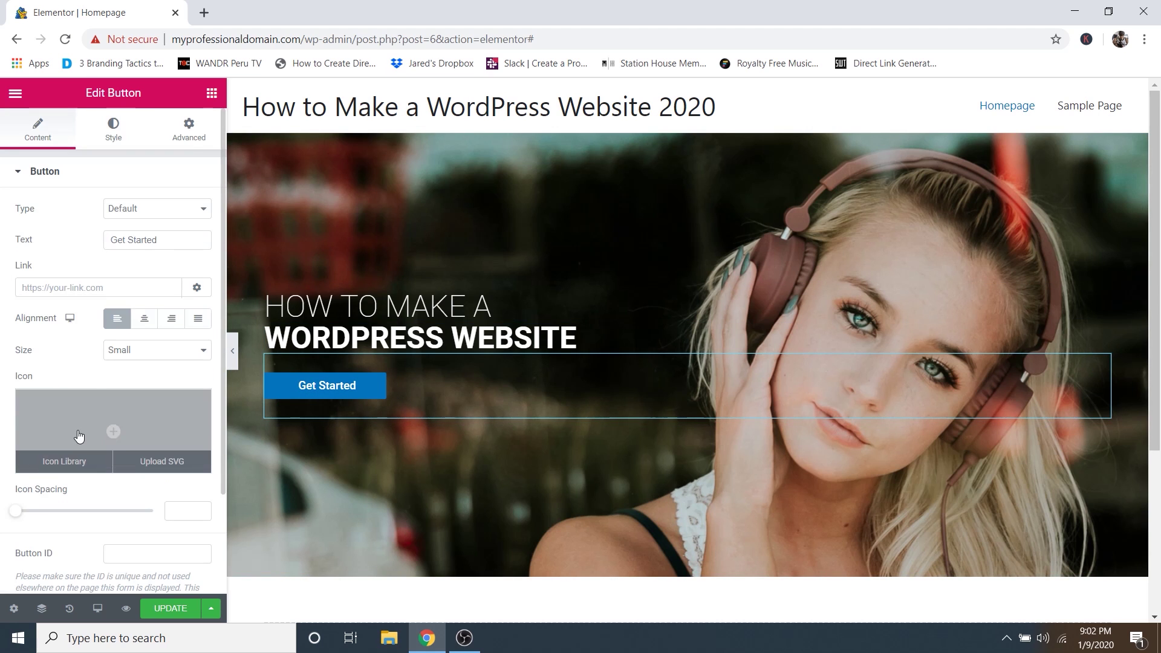
Give the Get Started button's normal state a bright blue #0B9DDB background.
left_click(120, 133)
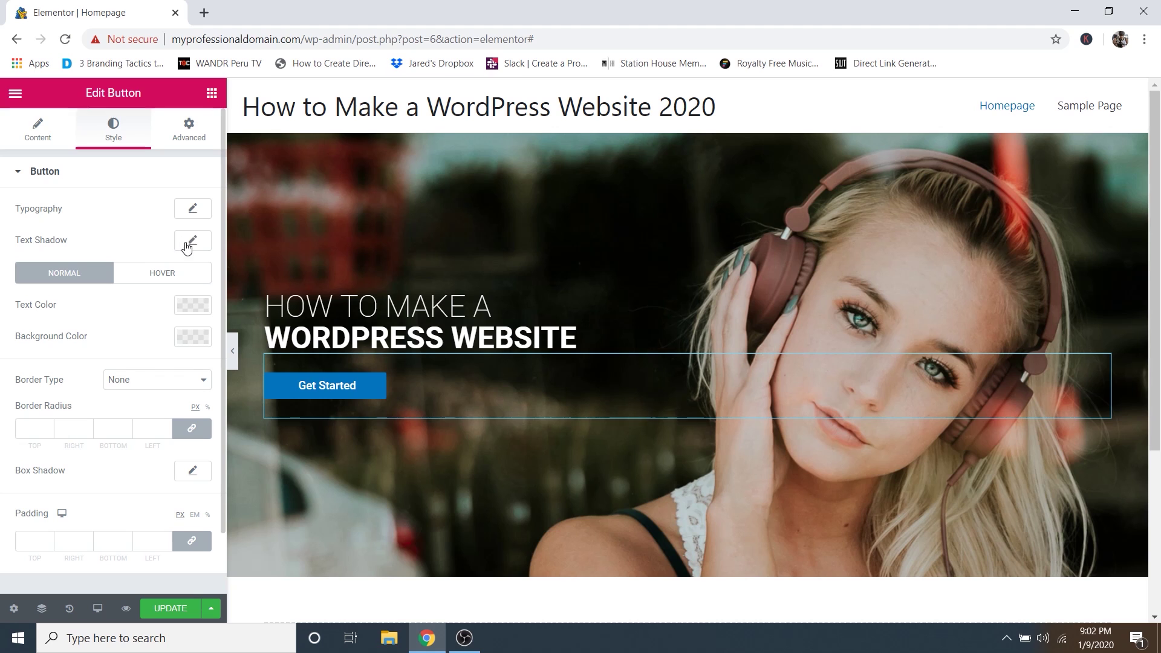
left_click(151, 278)
left_click(80, 277)
left_click(192, 338)
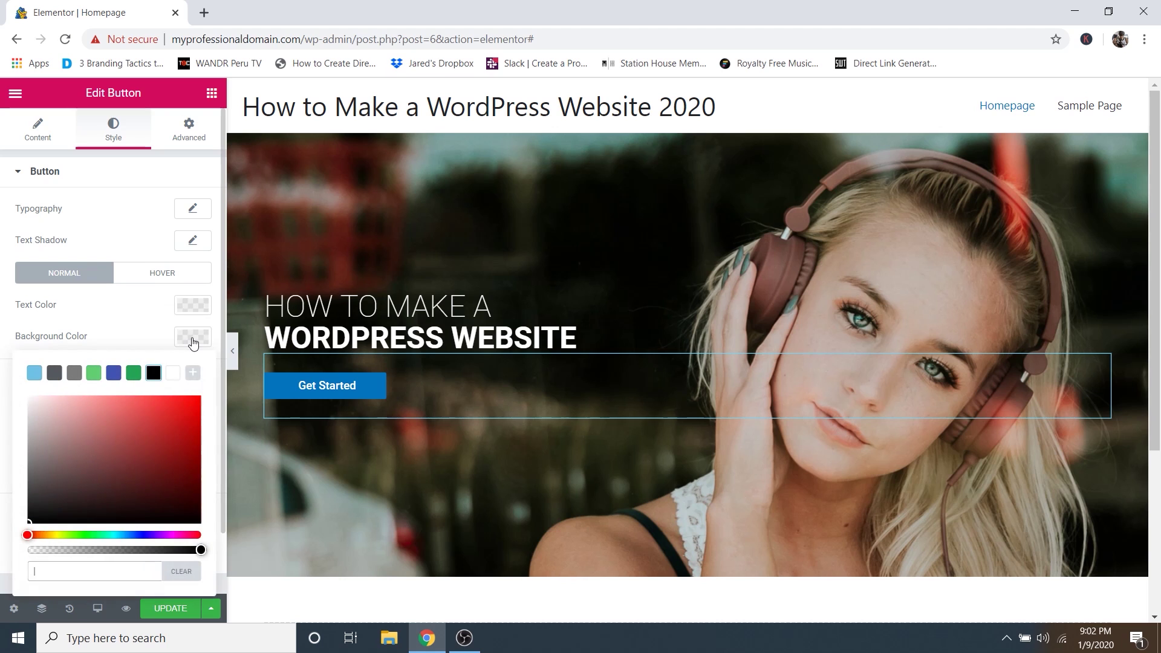
left_click(35, 373)
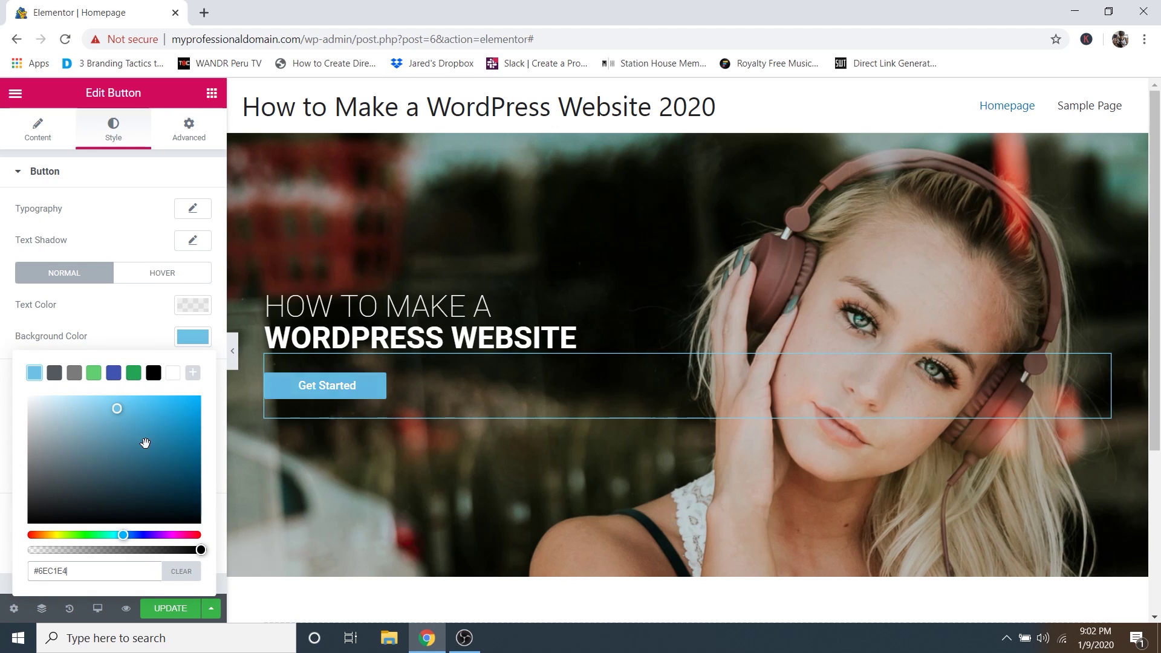
left_click_drag(145, 446, 192, 414)
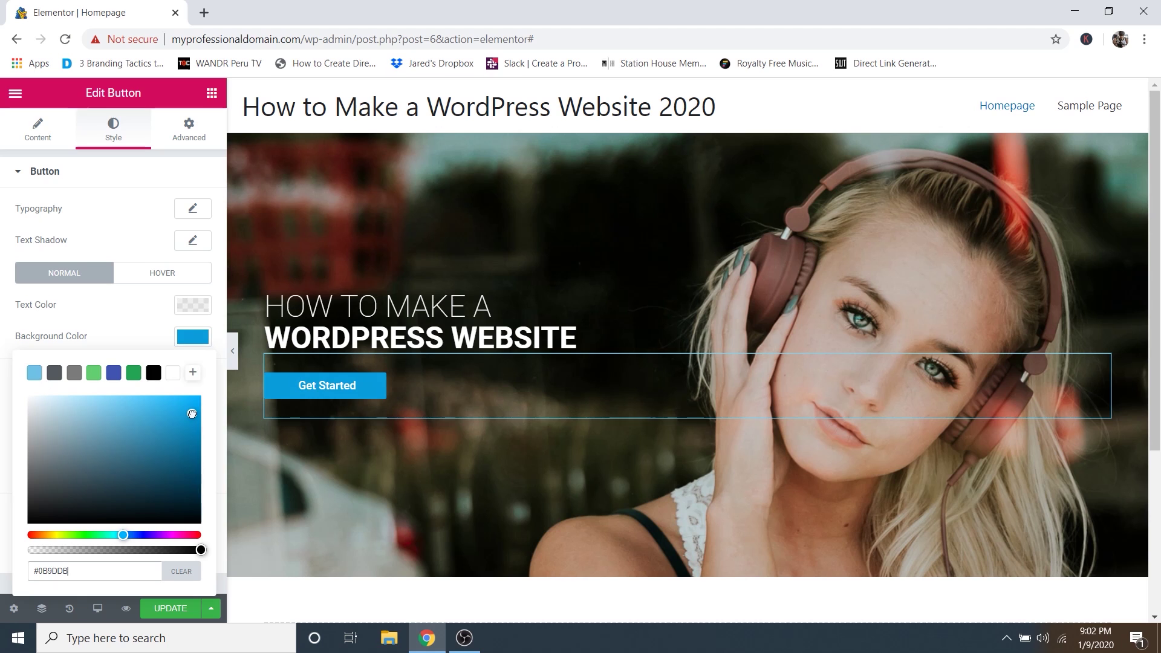
left_click(129, 336)
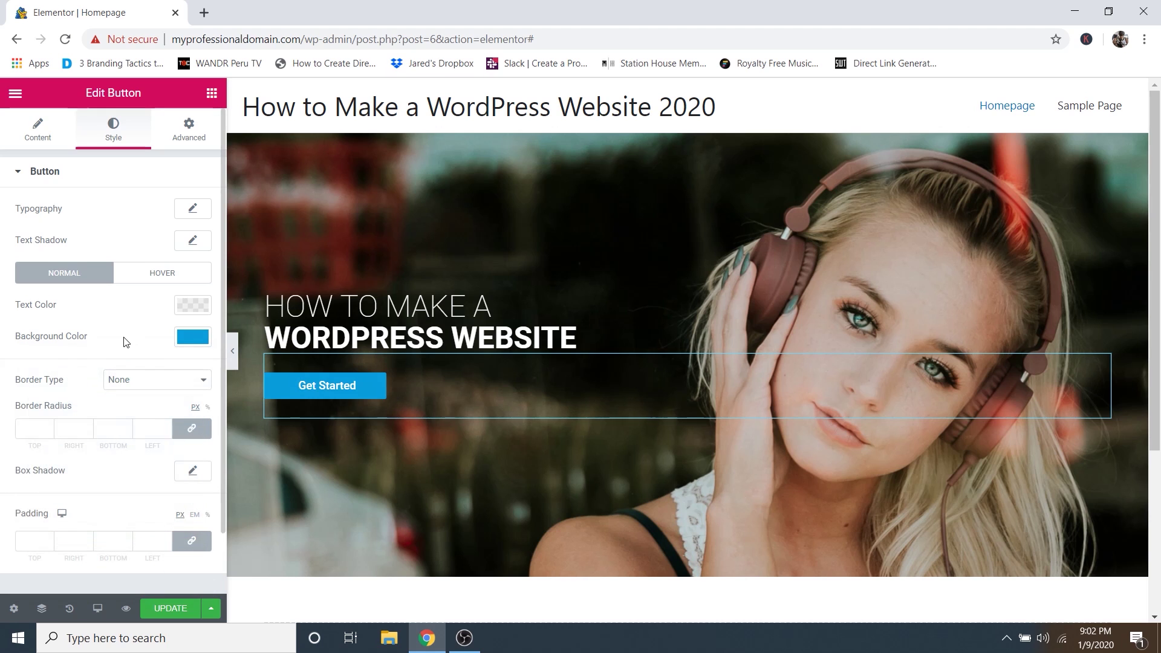
left_click(153, 275)
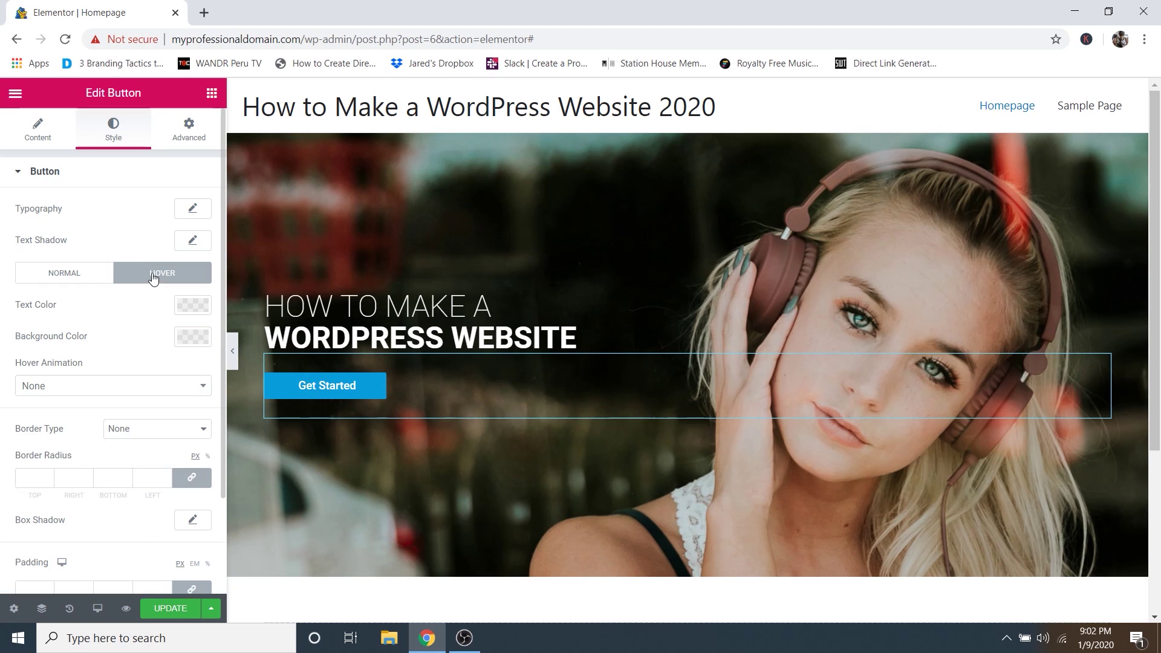
Set the button's hover background colour to dark blue #136284.
left_click(192, 337)
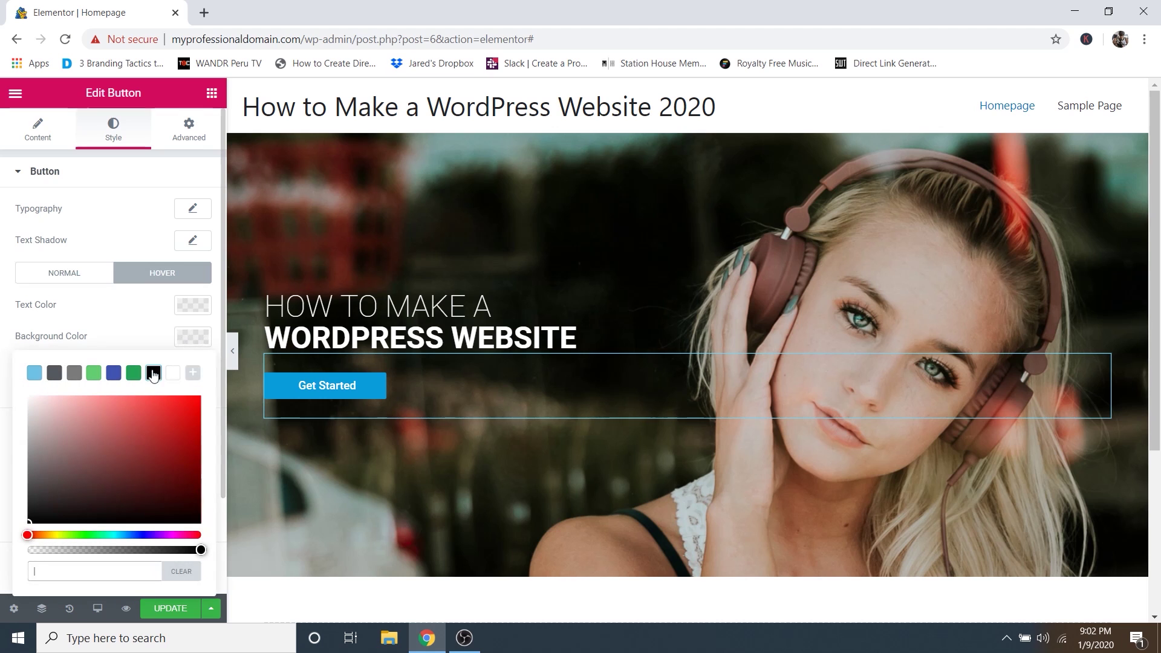
left_click(35, 373)
left_click(144, 426)
left_click_drag(144, 426, 176, 457)
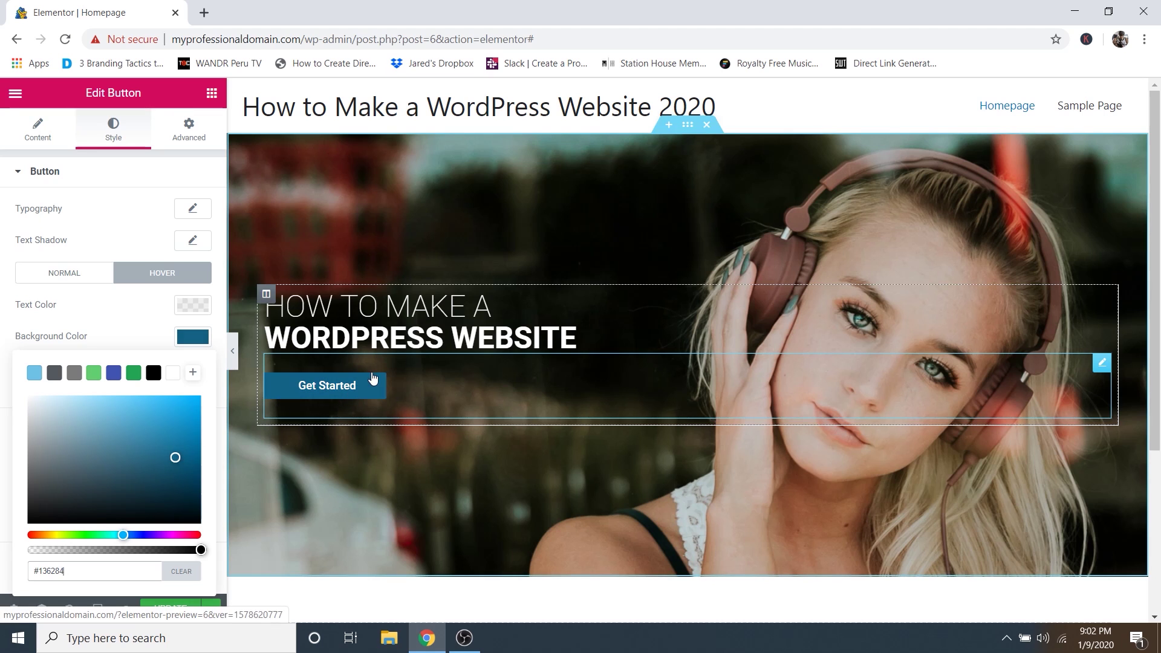
left_click(115, 331)
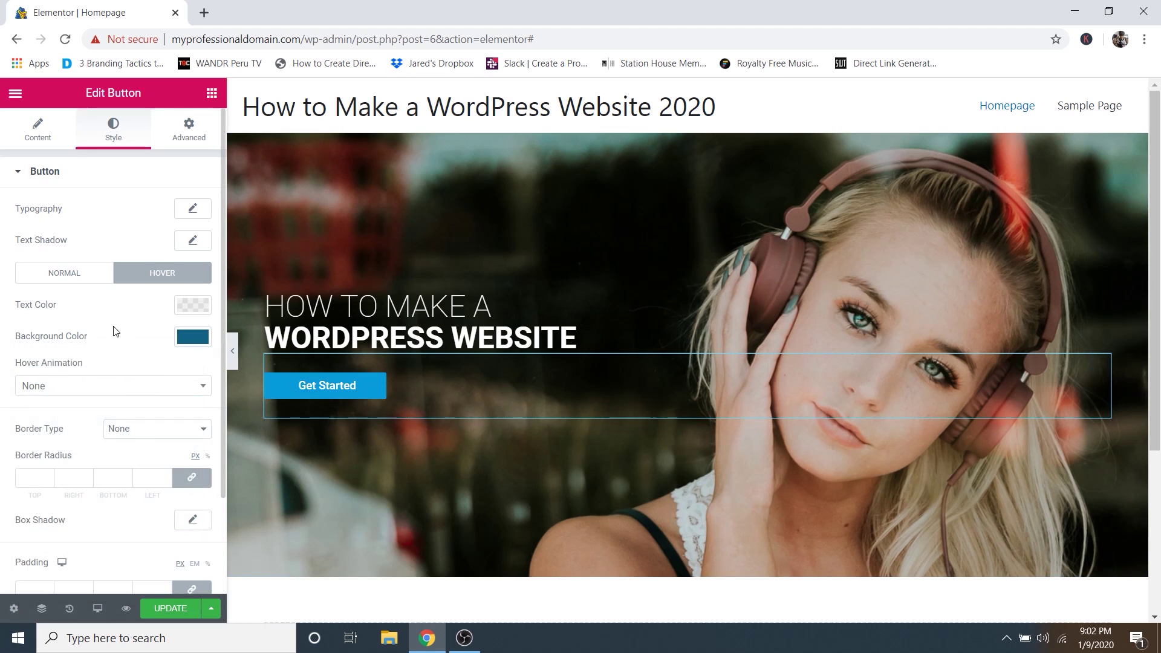
Try the Grow and Bounce In hover animations, settling on Grow.
left_click(51, 388)
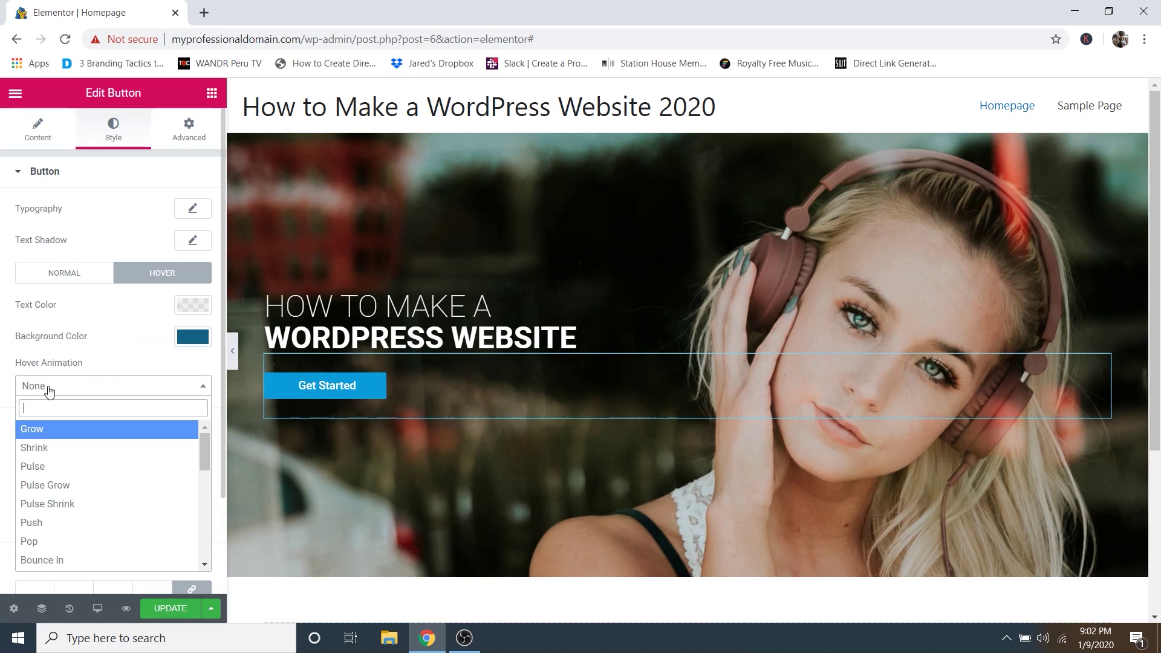
left_click(44, 431)
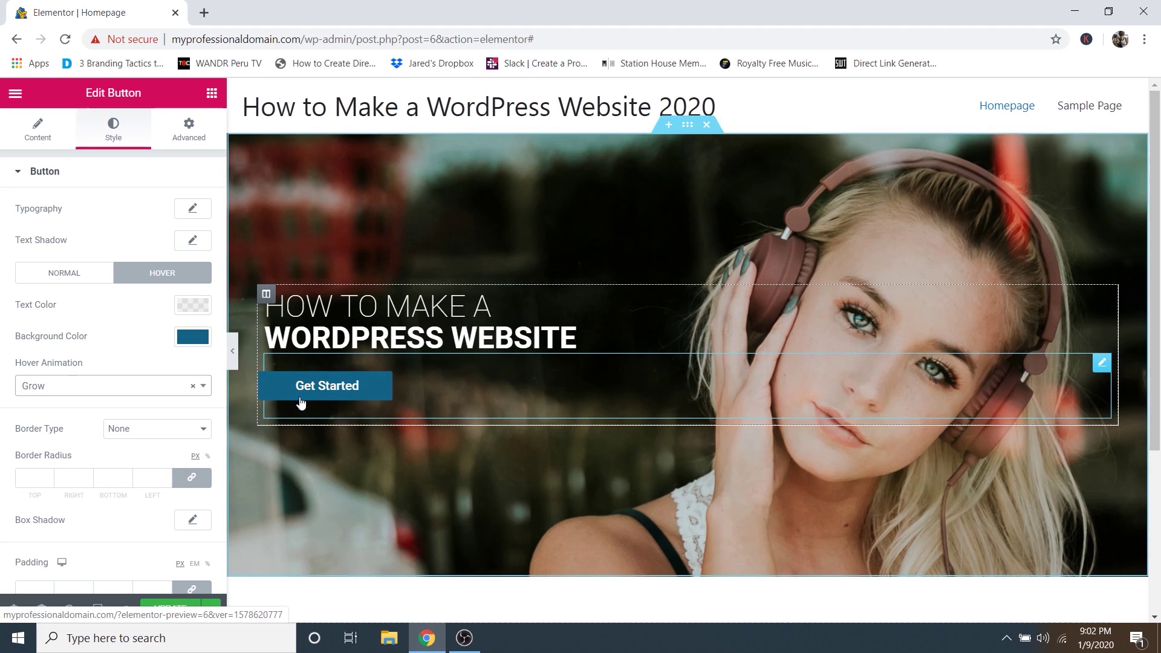
left_click(193, 386)
scroll(81, 478, "down", 3)
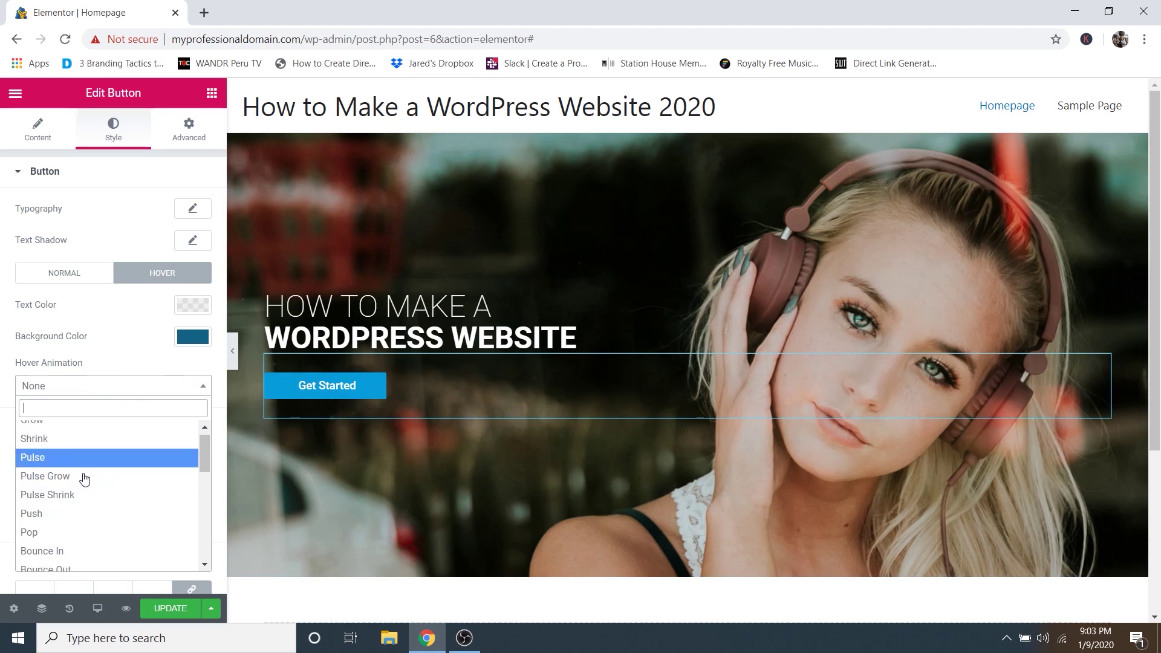
left_click(59, 490)
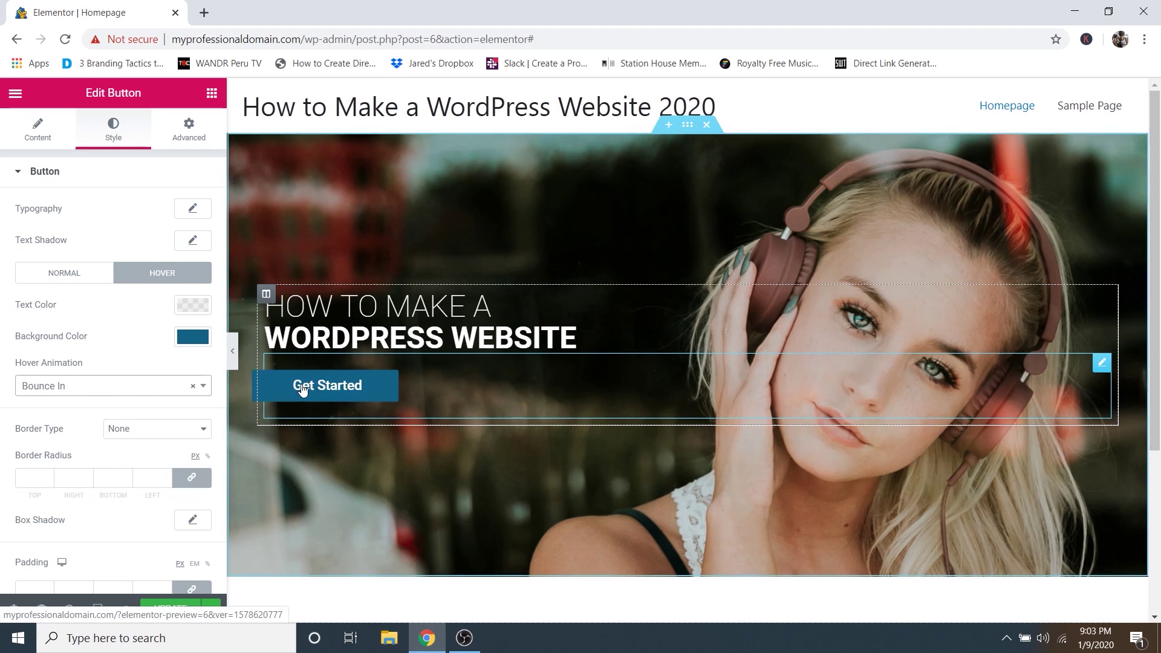
left_click(192, 386)
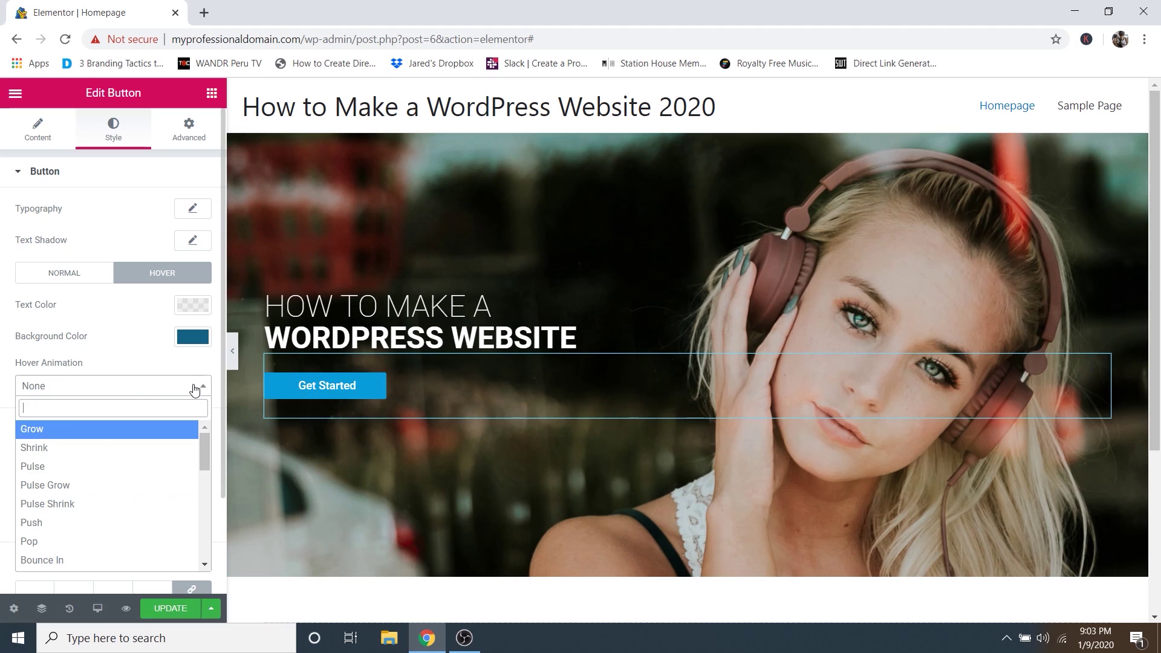
left_click(38, 433)
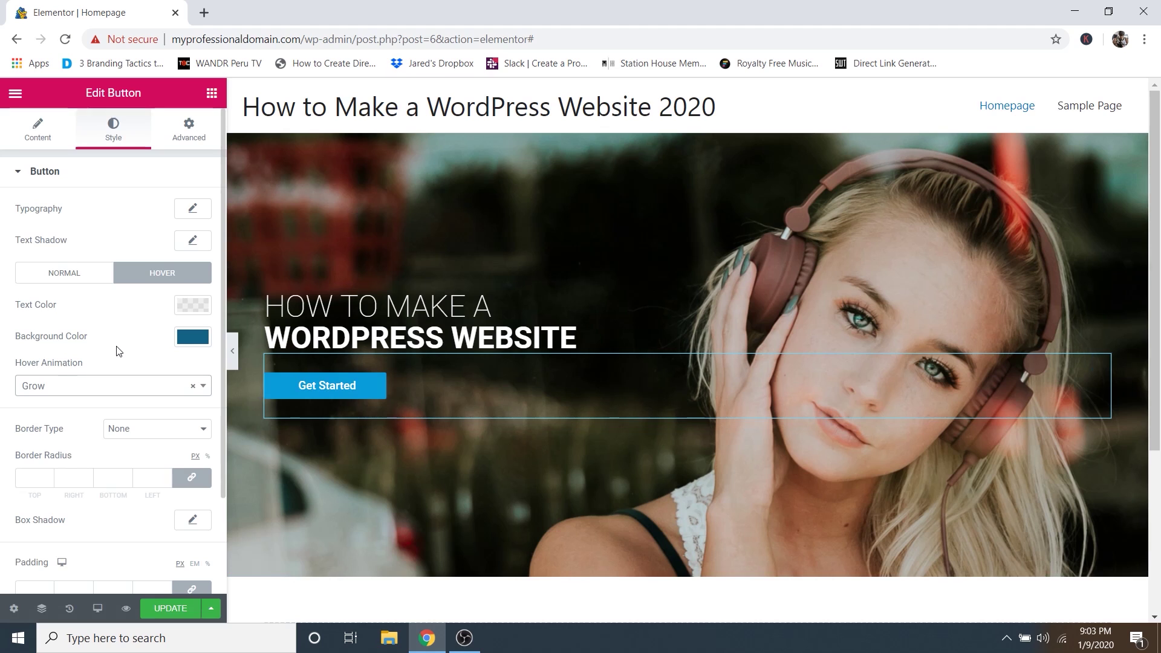
left_click(77, 280)
Give the Get Started button a solid white border 3 px wide.
scroll(147, 442, "down", 2)
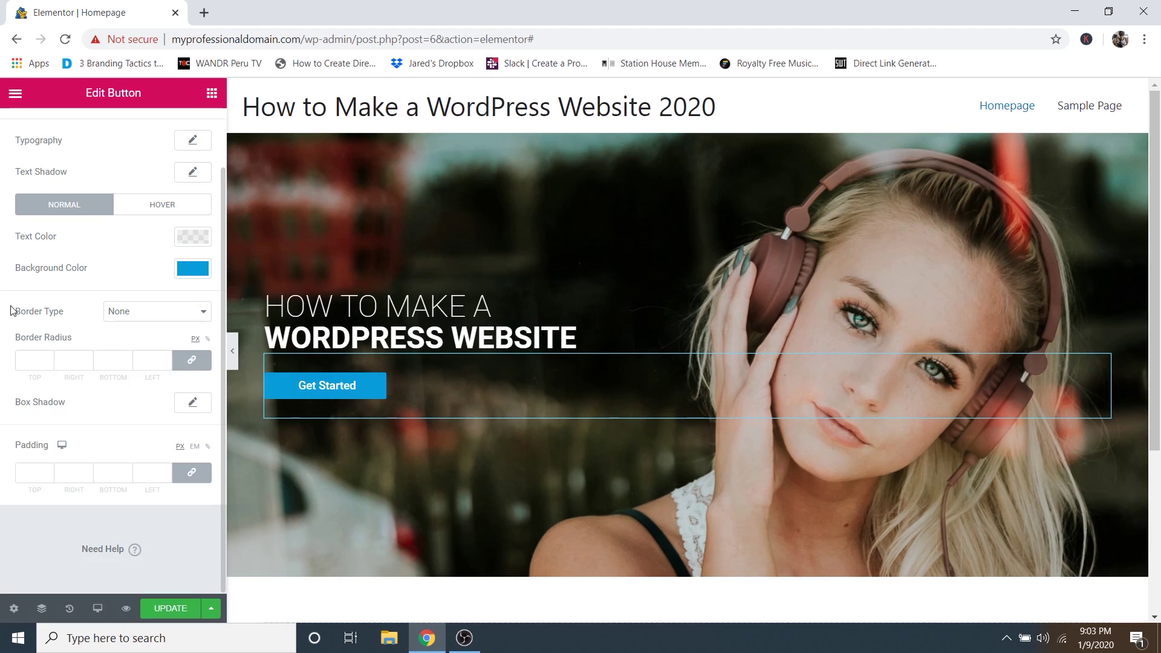
left_click(135, 312)
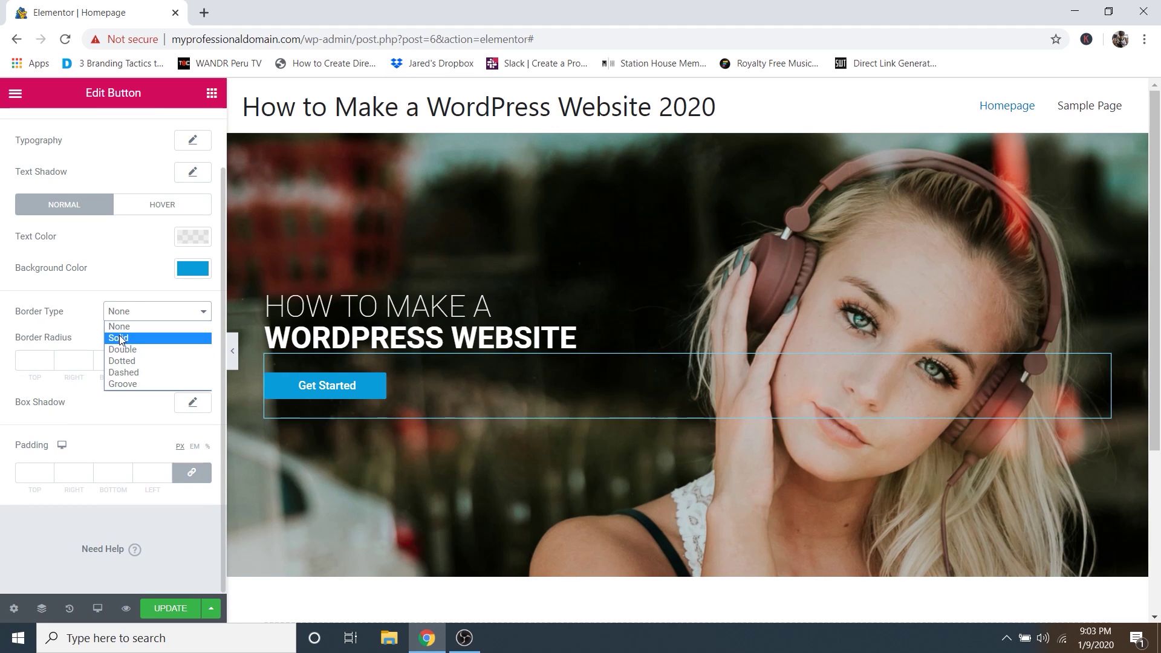
left_click(137, 340)
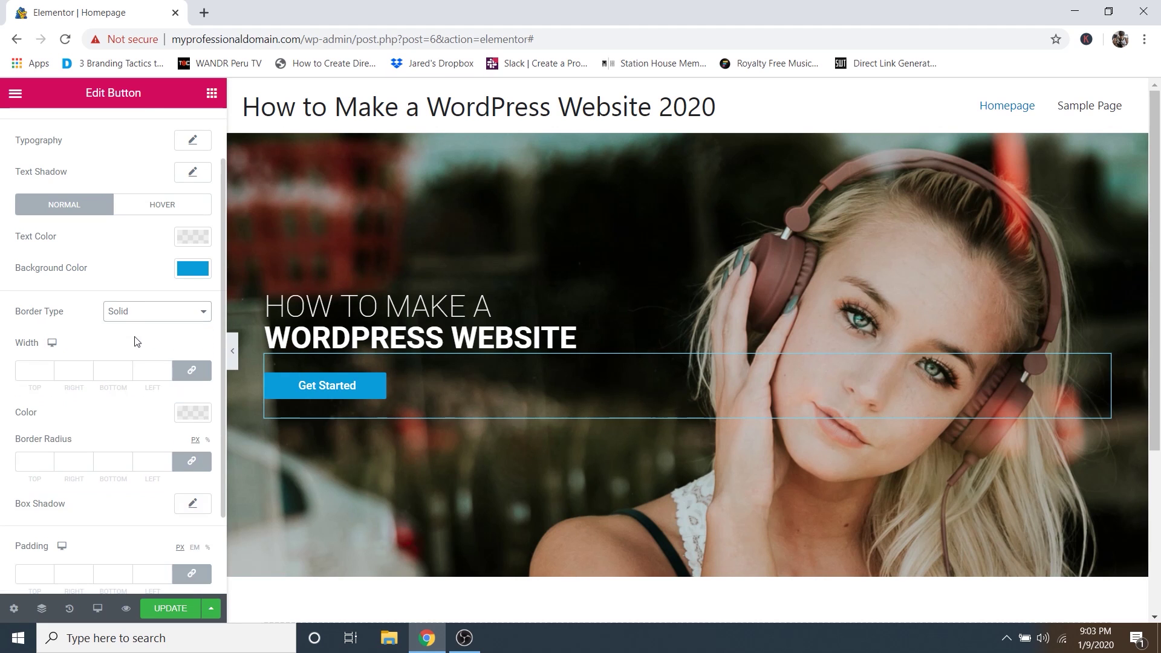
left_click(48, 367)
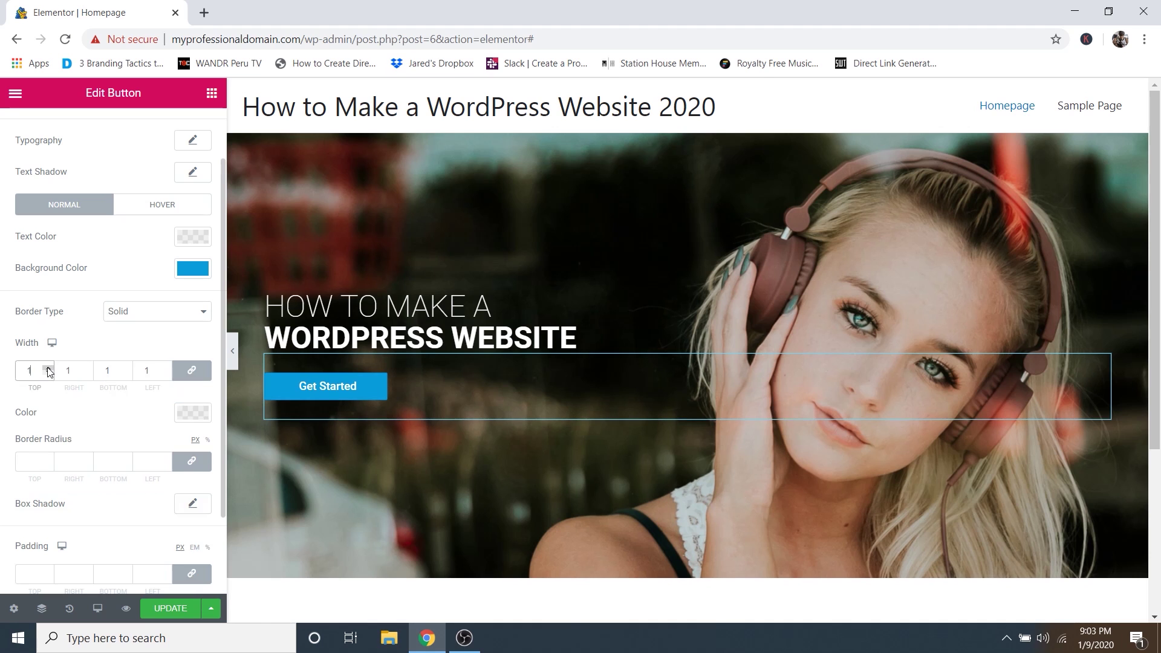
left_click(47, 368)
left_click(48, 368)
left_click(48, 368)
left_click(48, 367)
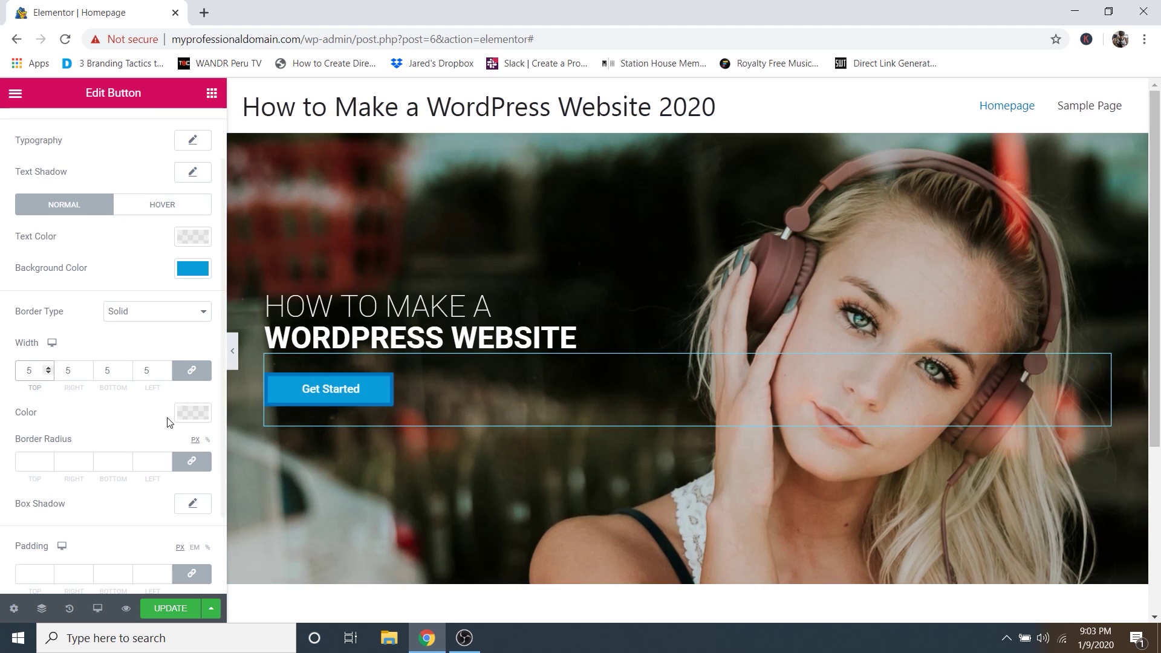
left_click(50, 374)
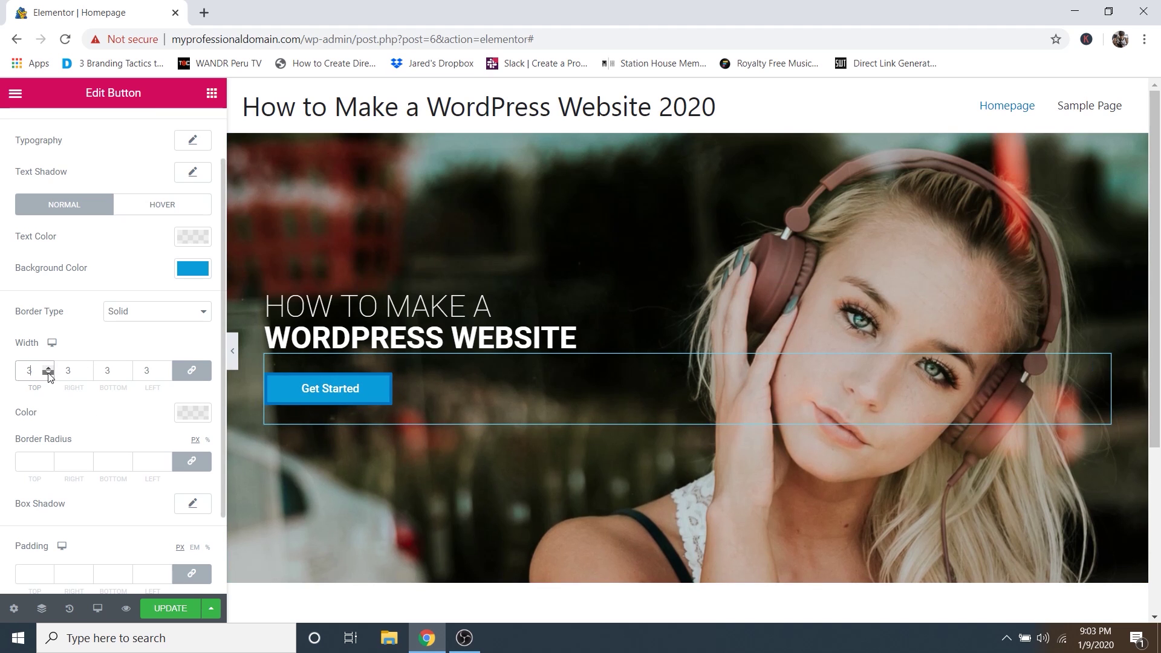
left_click(193, 415)
left_click_drag(96, 322, 10, 187)
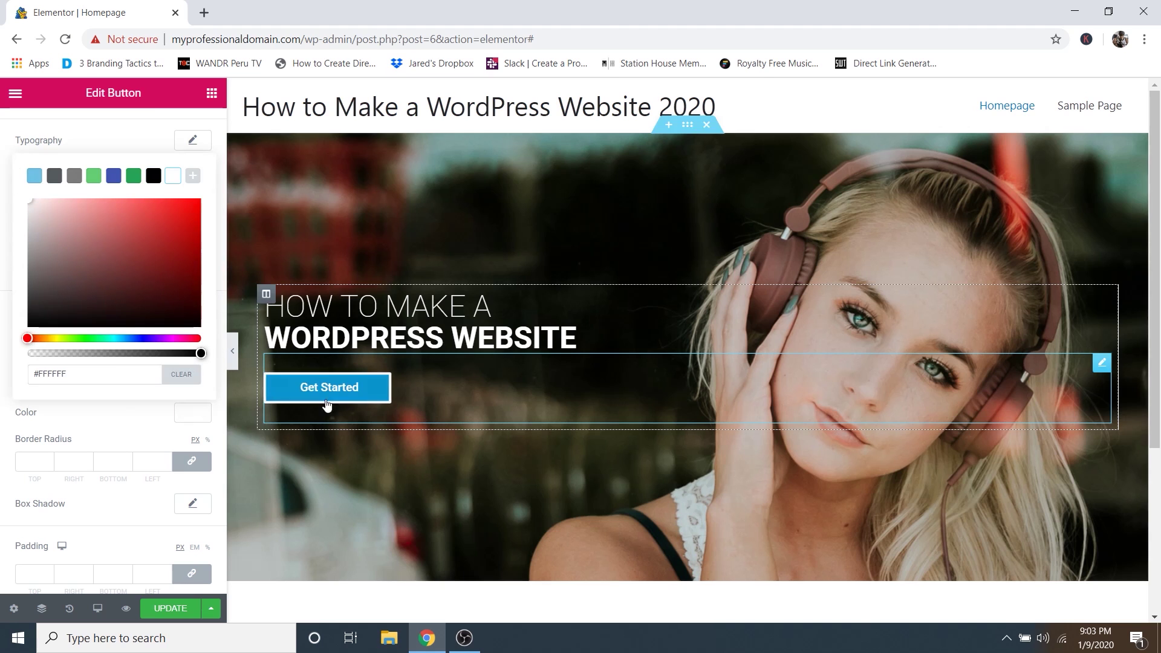
left_click(85, 427)
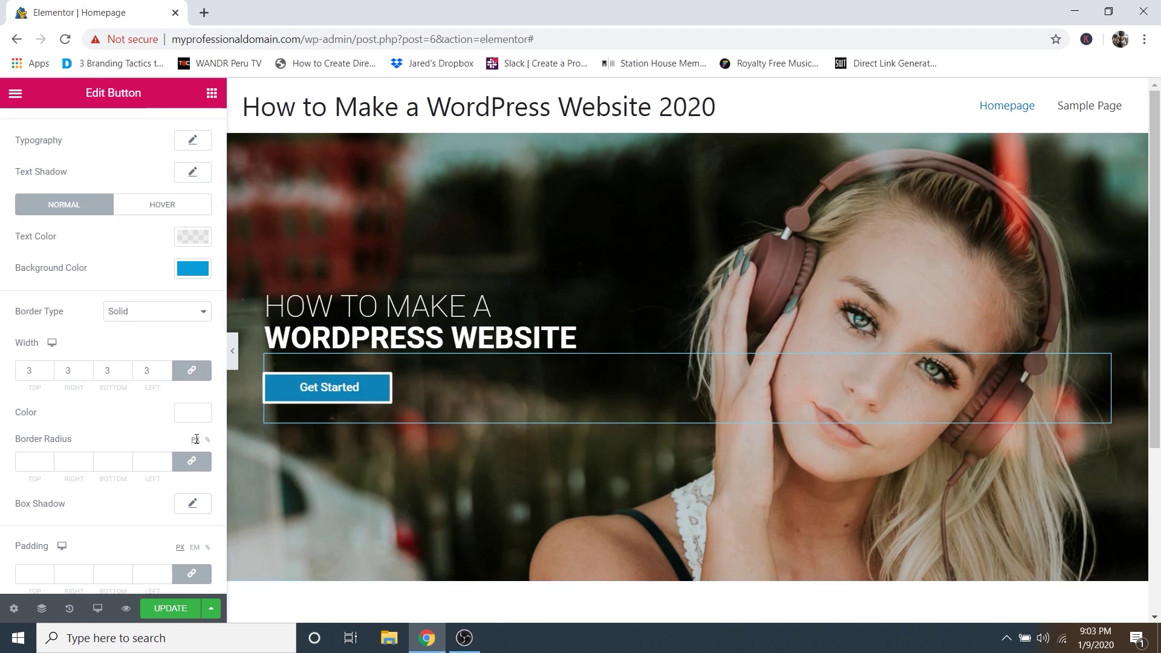
Set the button's corner radius to 50 on all sides and change the border type back to None.
left_click(50, 463)
type("33")
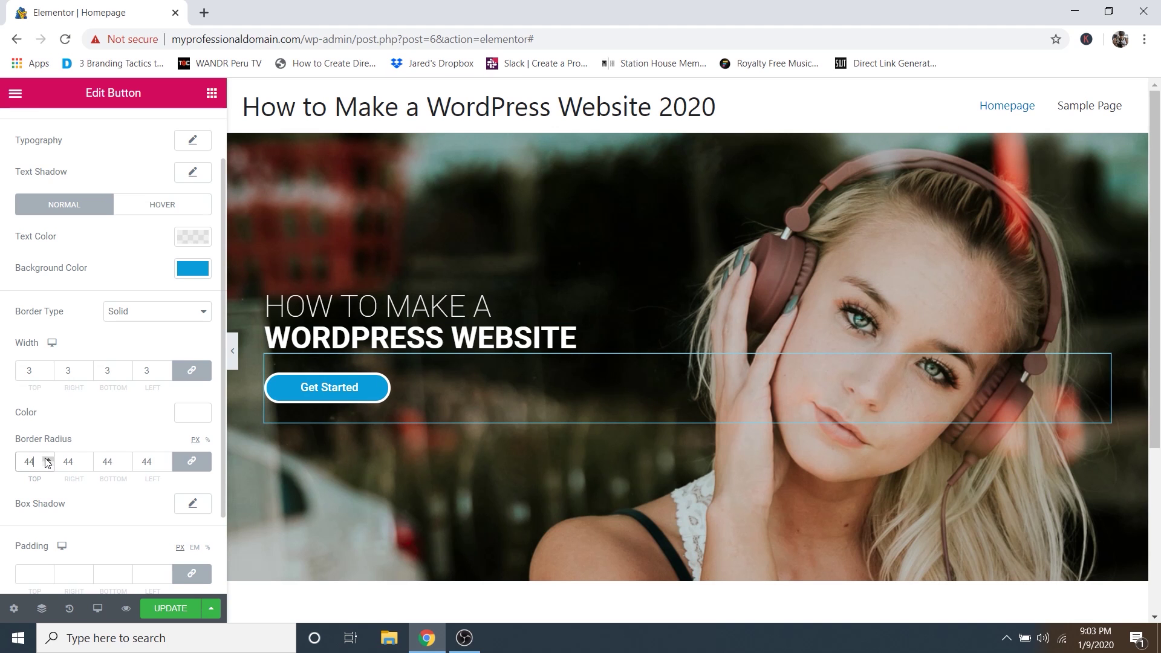
left_click(48, 460)
left_click(48, 460)
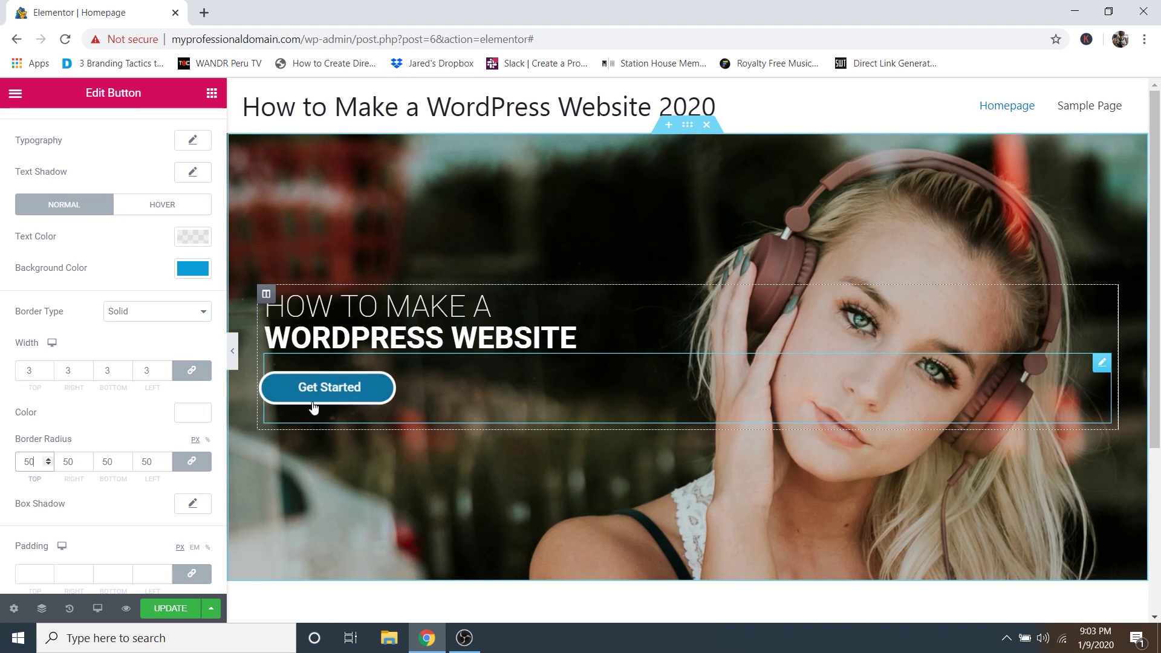
left_click(140, 319)
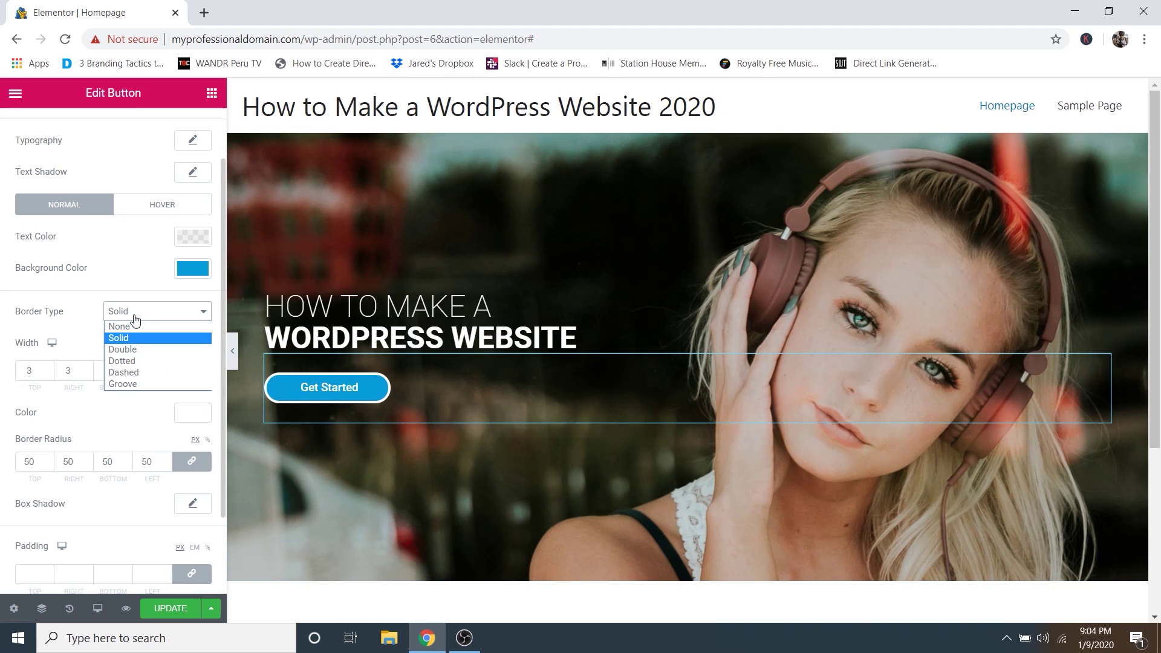
left_click(117, 326)
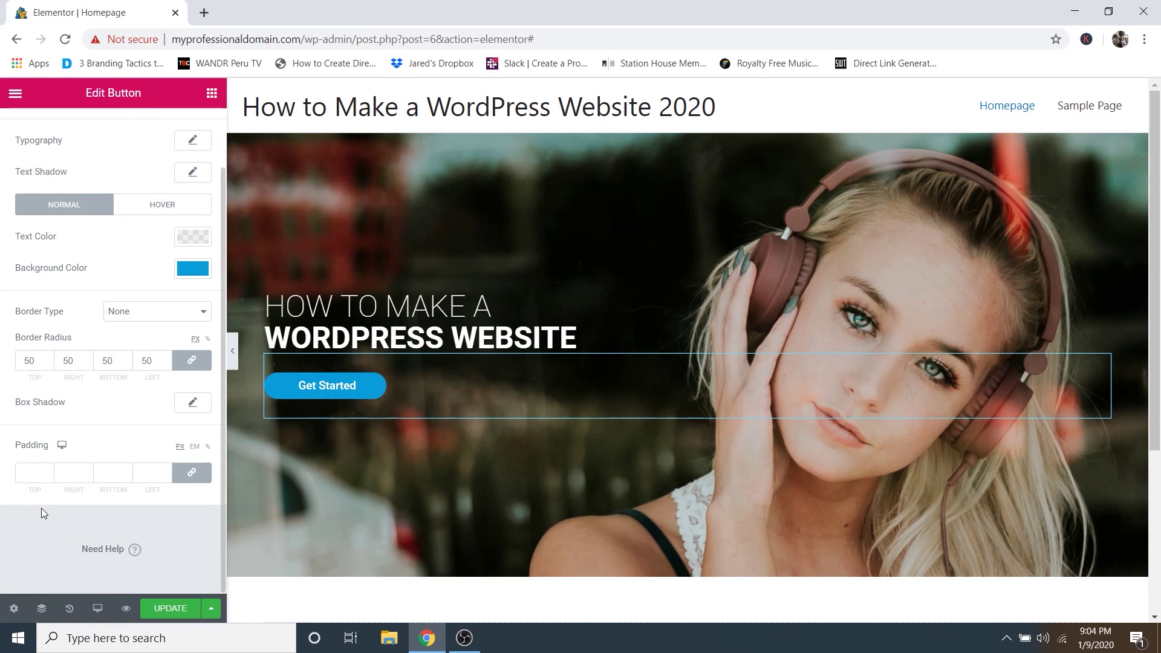
left_click(212, 94)
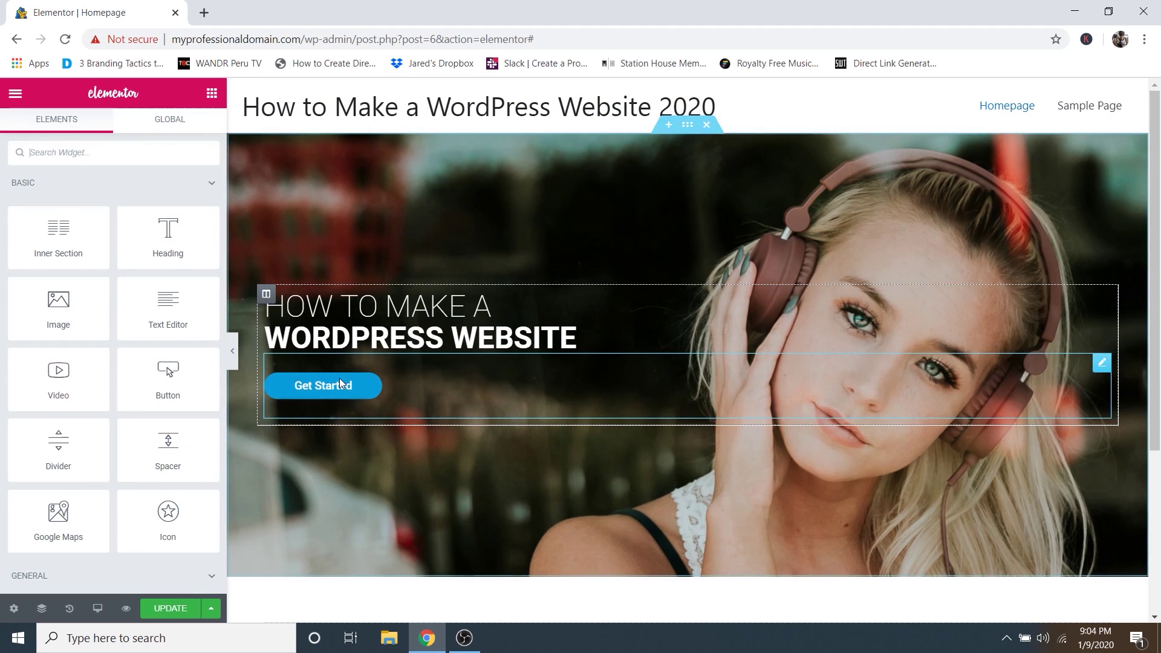
scroll(102, 369, "down", 2)
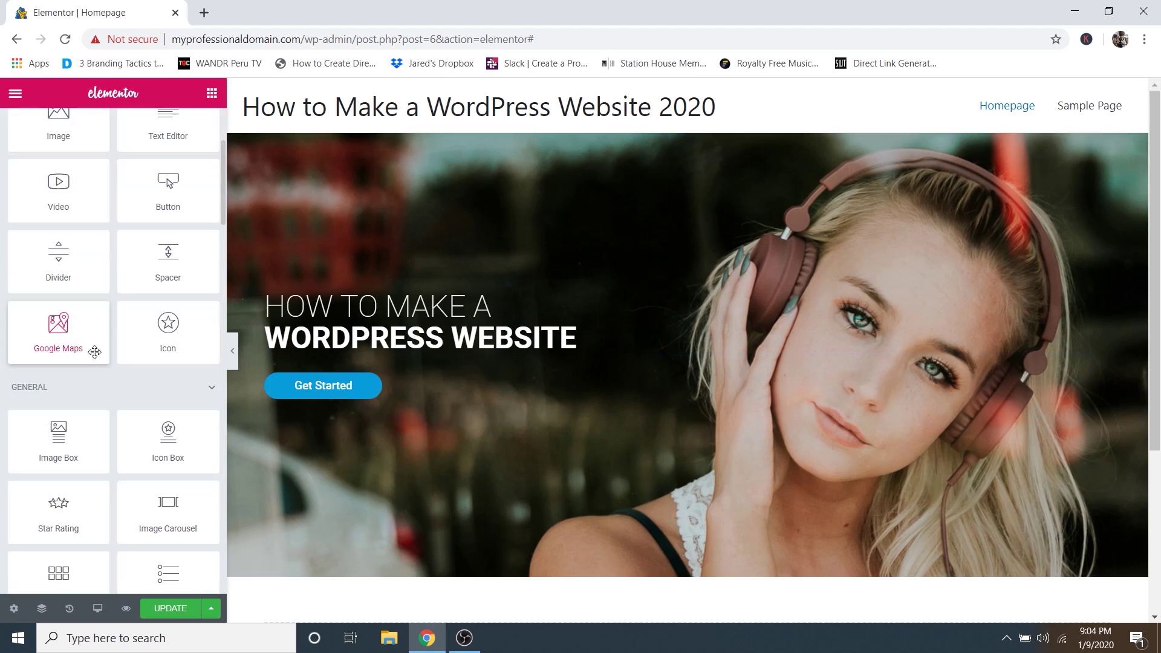
scroll(97, 345, "down", 5)
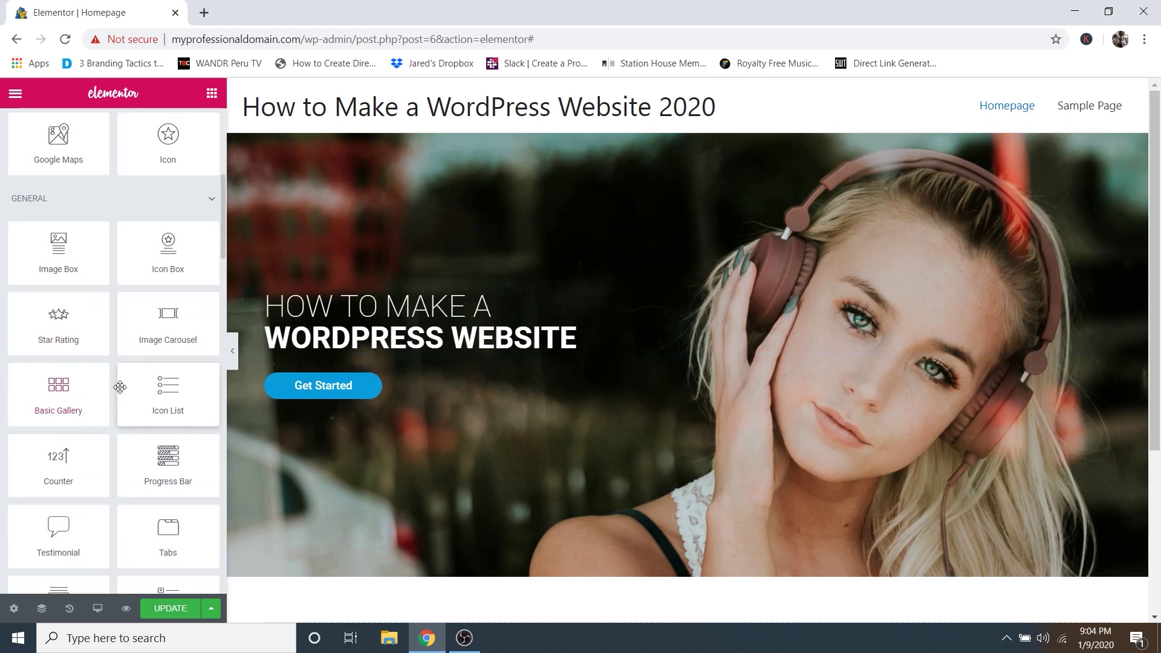
scroll(121, 387, "down", 5)
scroll(95, 484, "down", 15)
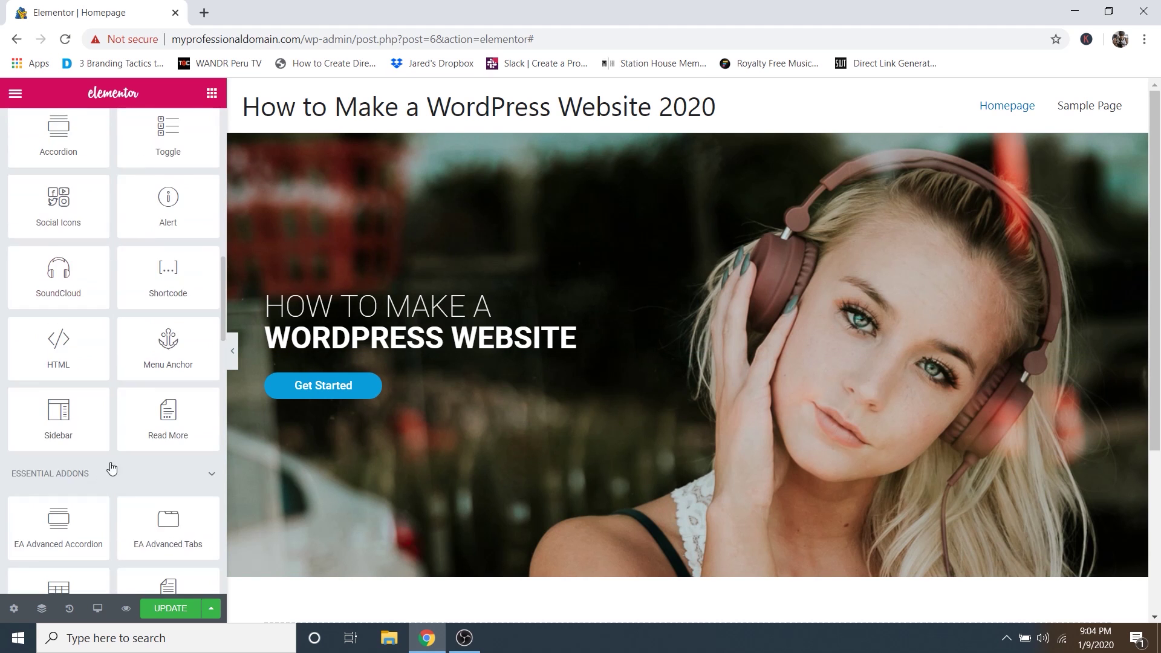
scroll(112, 408, "up", 20)
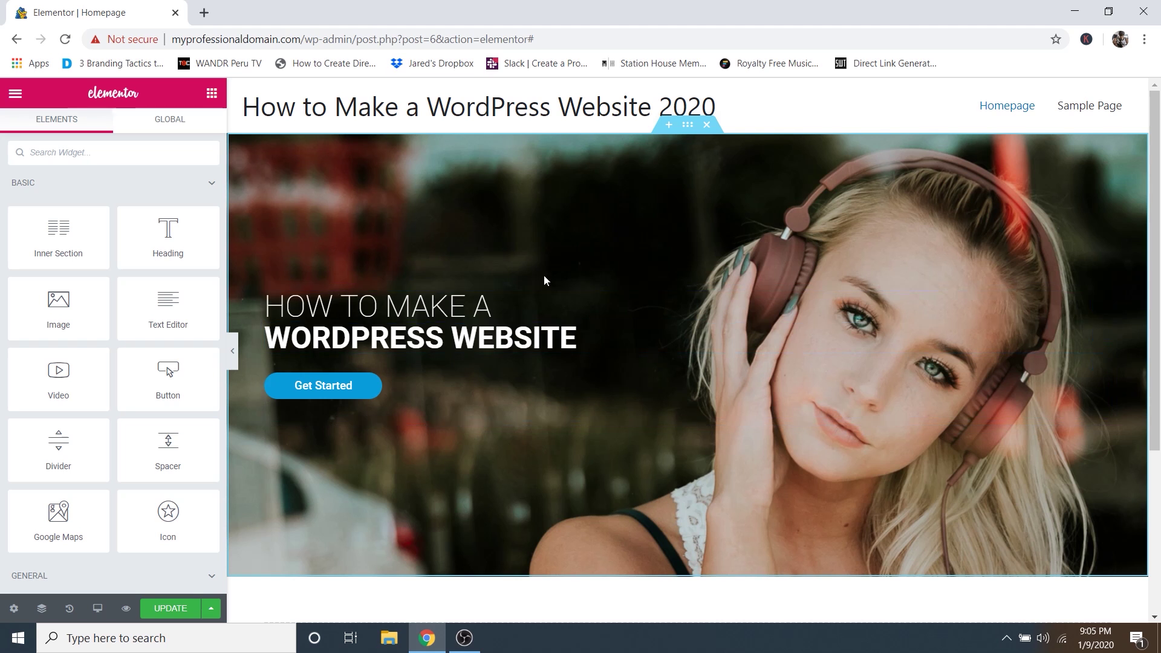
scroll(506, 108, "down", 4)
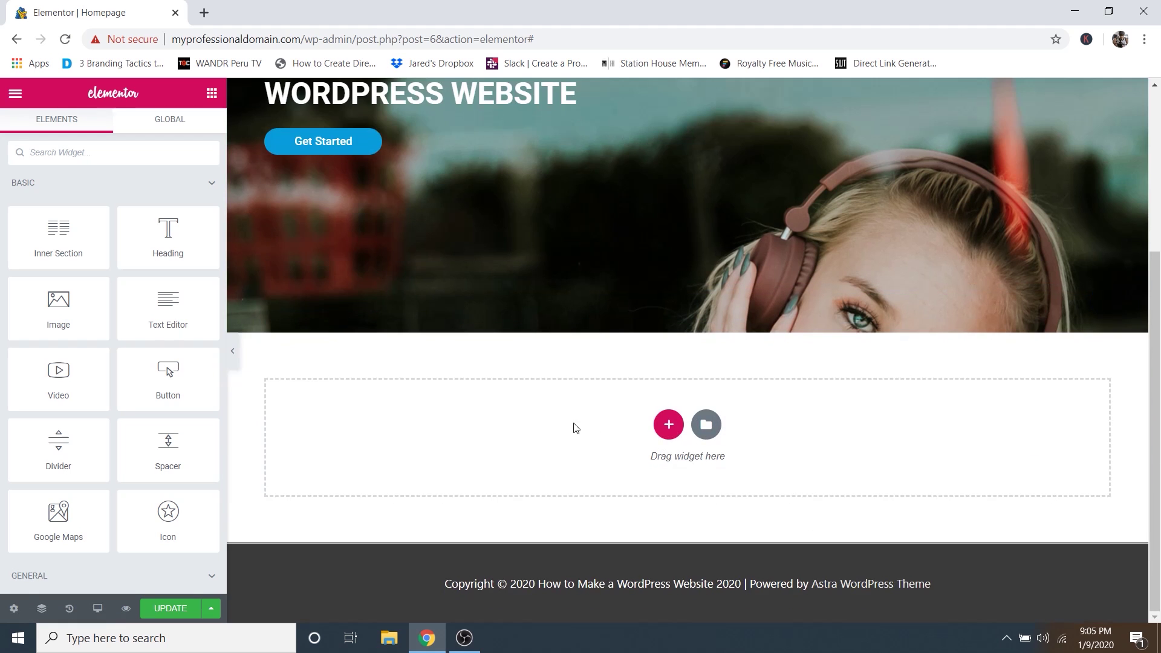
scroll(637, 436, "up", 4)
scroll(635, 321, "down", 4)
scroll(532, 446, "up", 4)
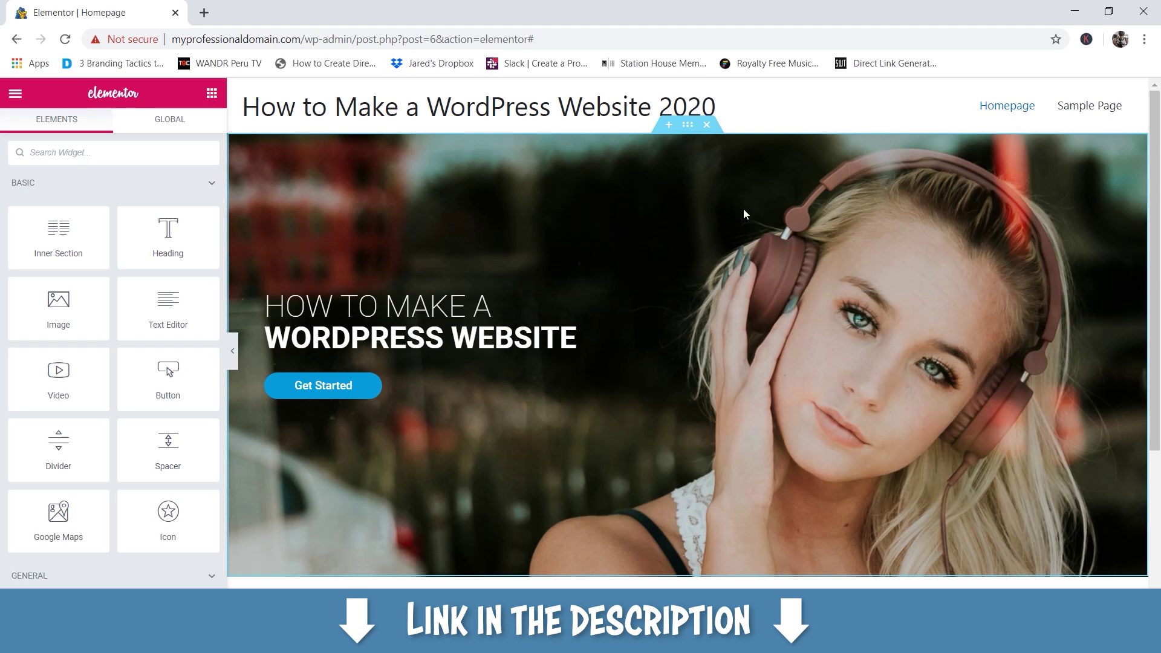
Delete the headphones hero section and browse the template library's page templates.
left_click(707, 125)
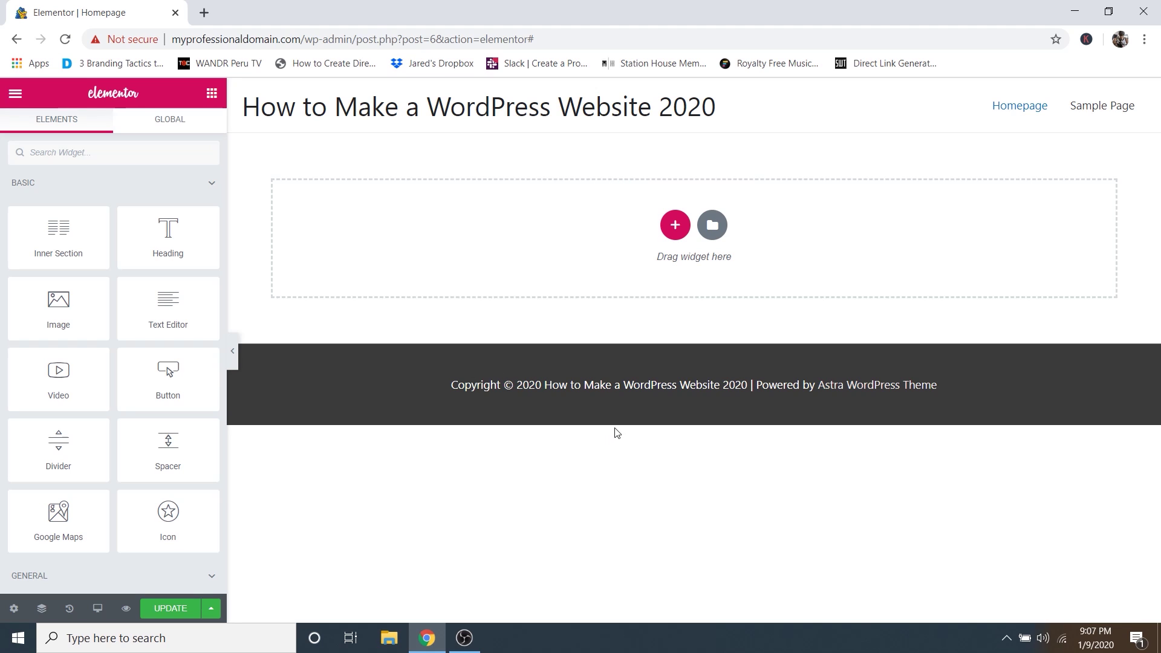
left_click(713, 225)
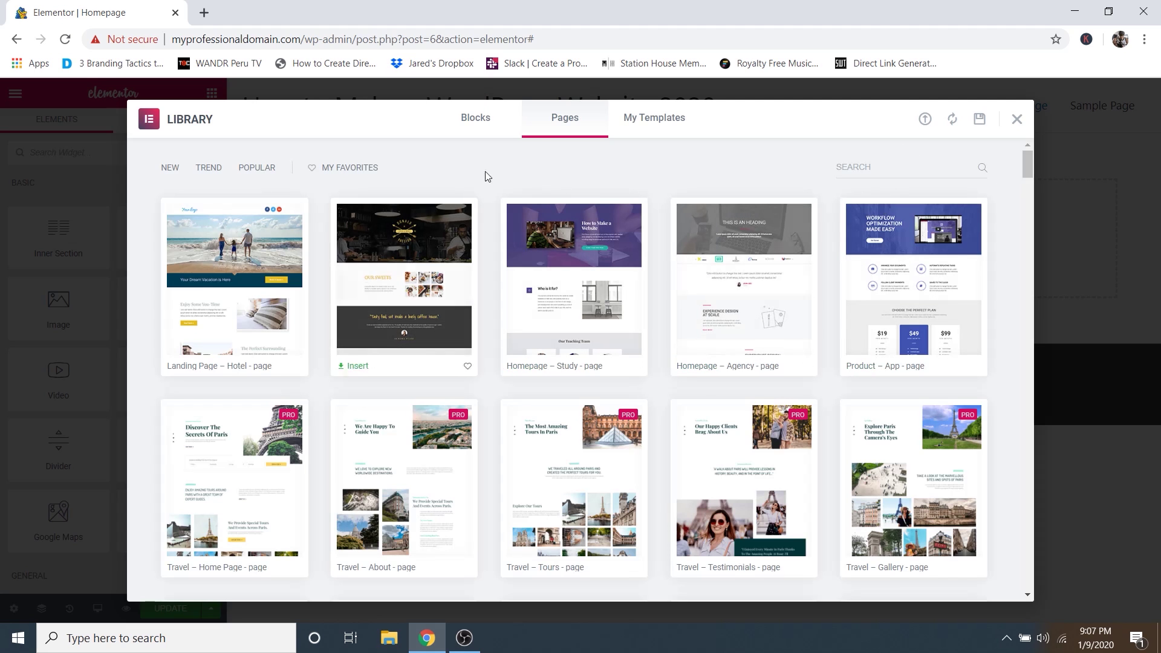
scroll(327, 211, "down", 6)
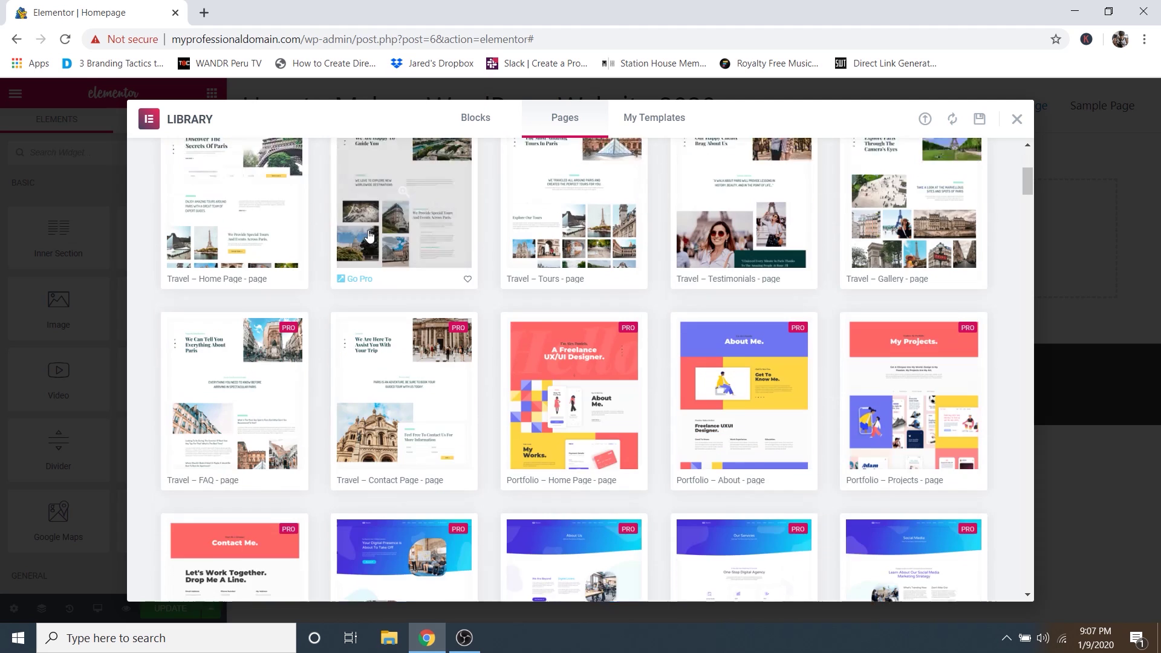
scroll(505, 251, "up", 6)
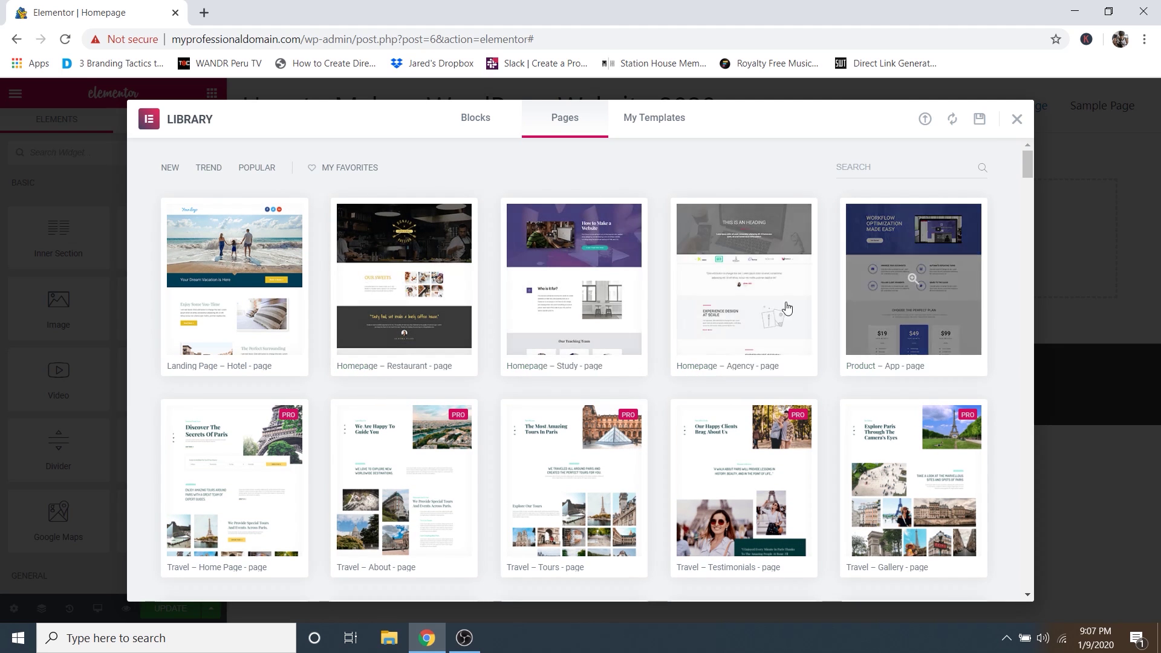
scroll(483, 317, "down", 15)
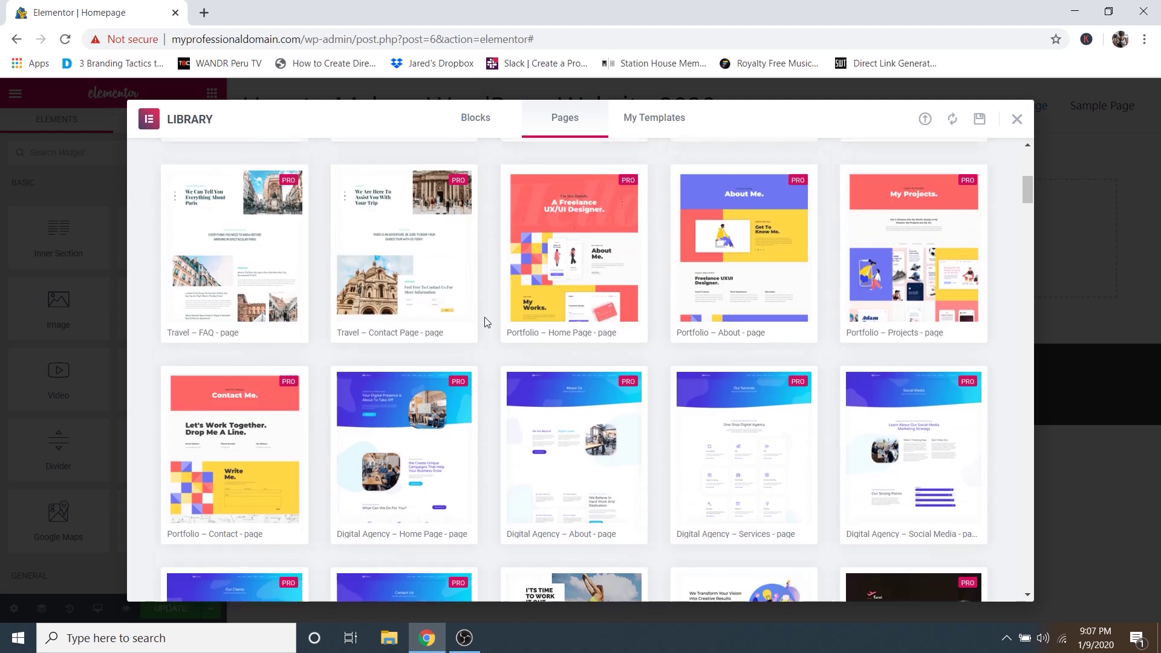
scroll(485, 317, "down", 7)
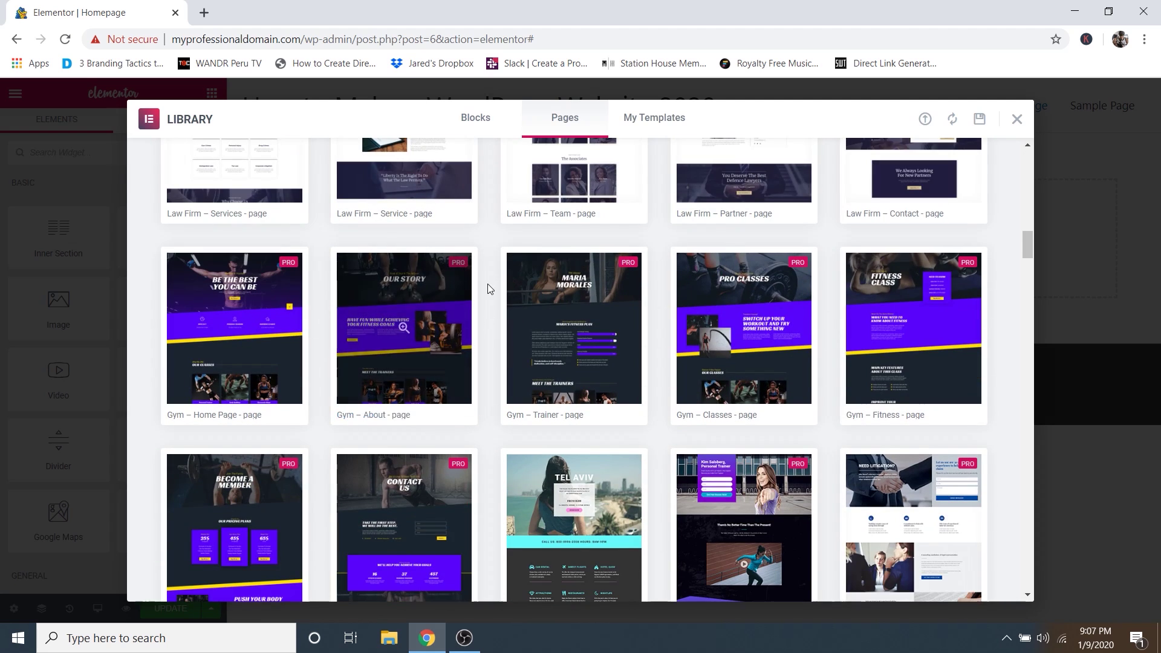
scroll(478, 275, "down", 4)
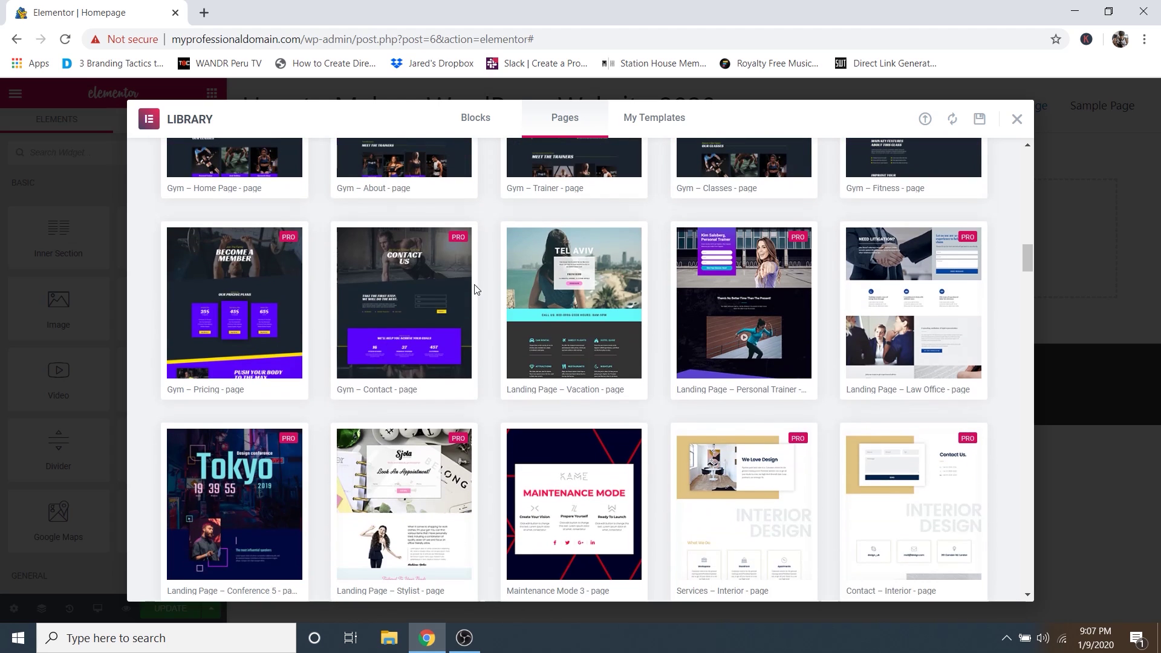
Preview the Landing Page – Vacation Tel Aviv template.
mouse_move(581, 308)
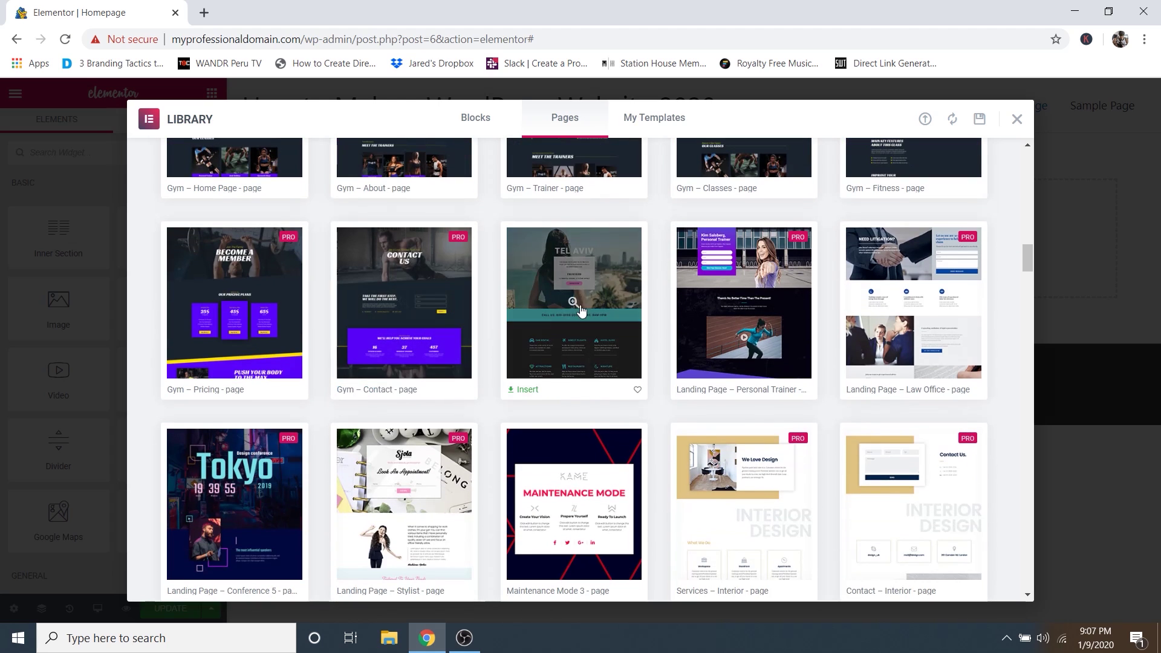
left_click(601, 279)
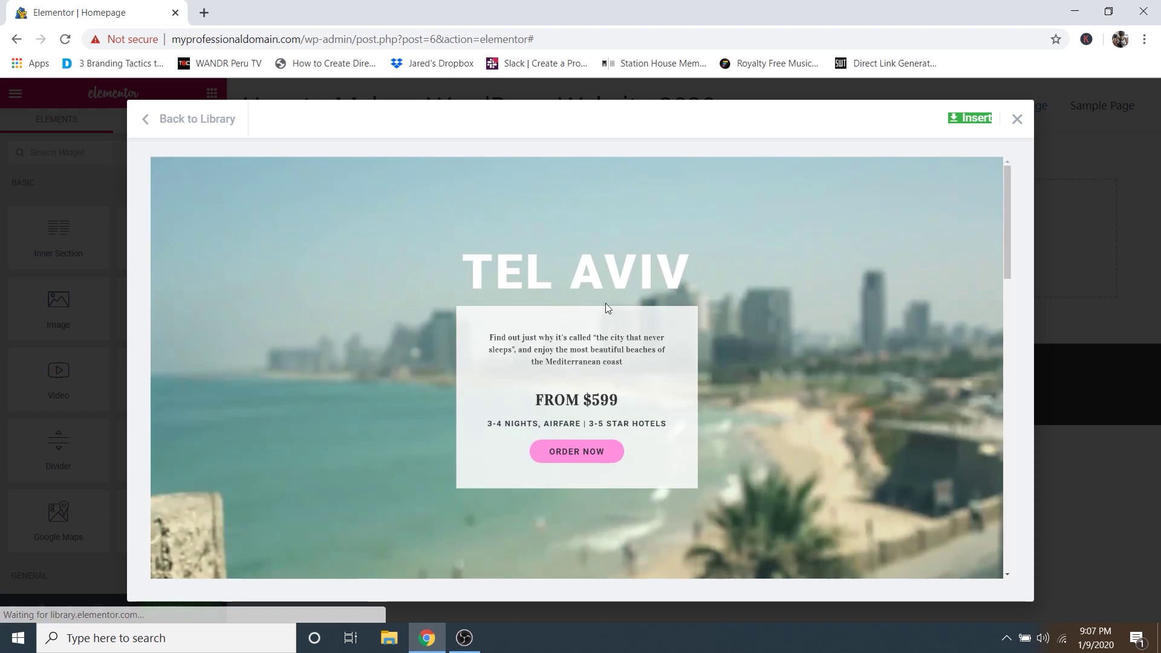
scroll(725, 368, "down", 12)
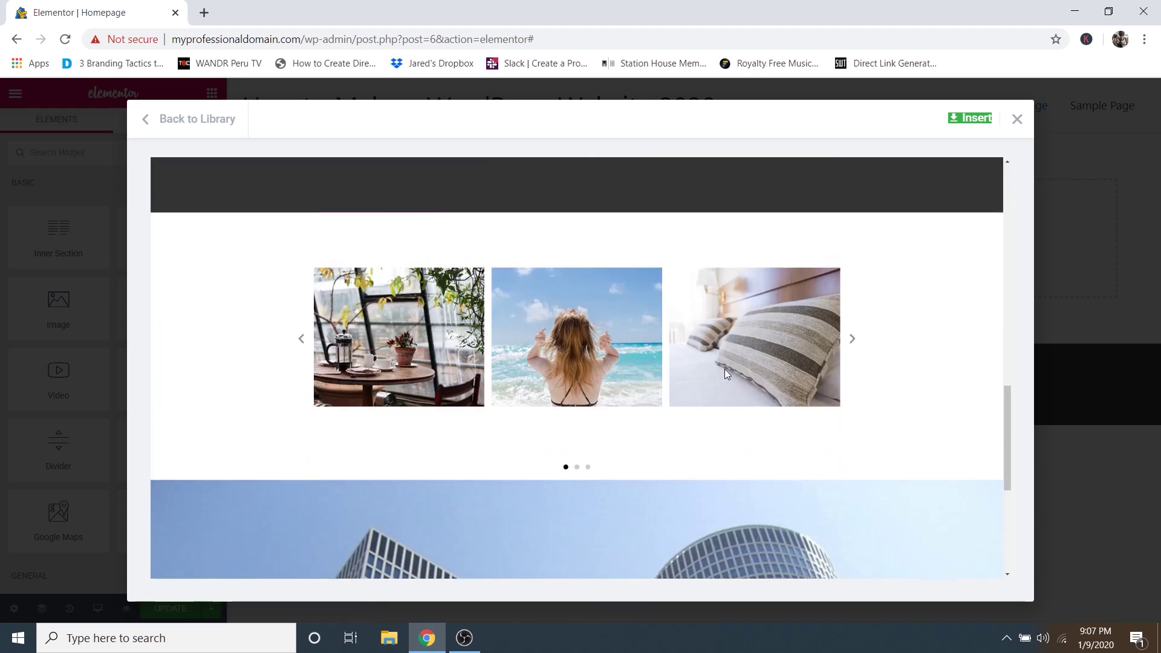
scroll(724, 373, "down", 4)
scroll(723, 375, "up", 4)
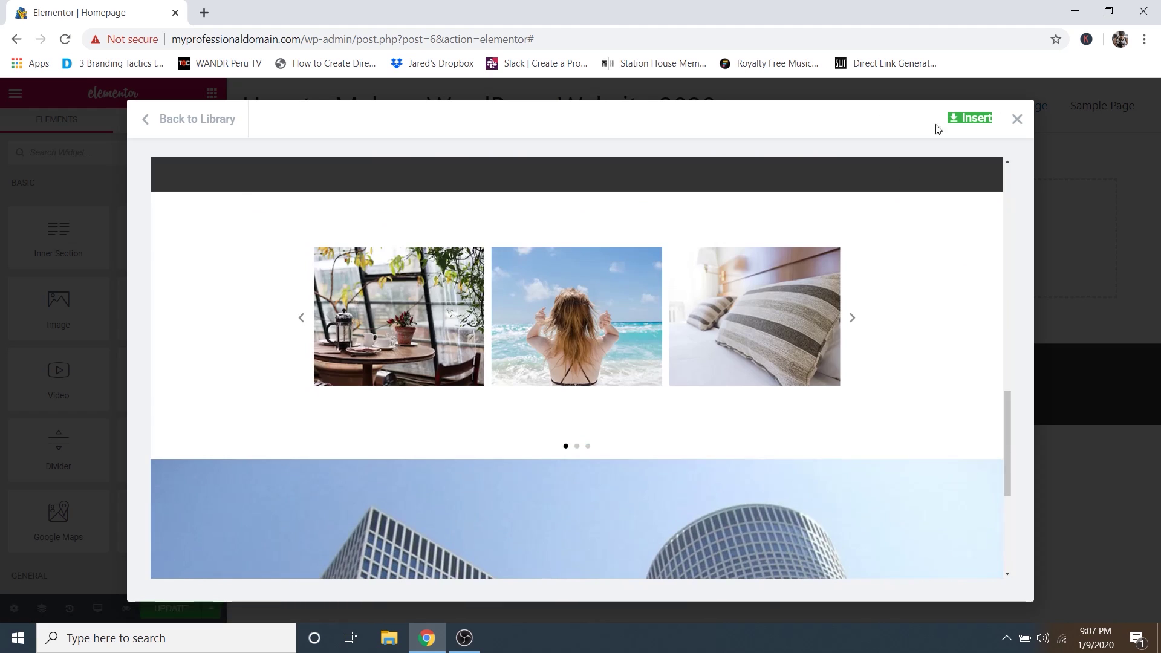
scroll(728, 418, "up", 12)
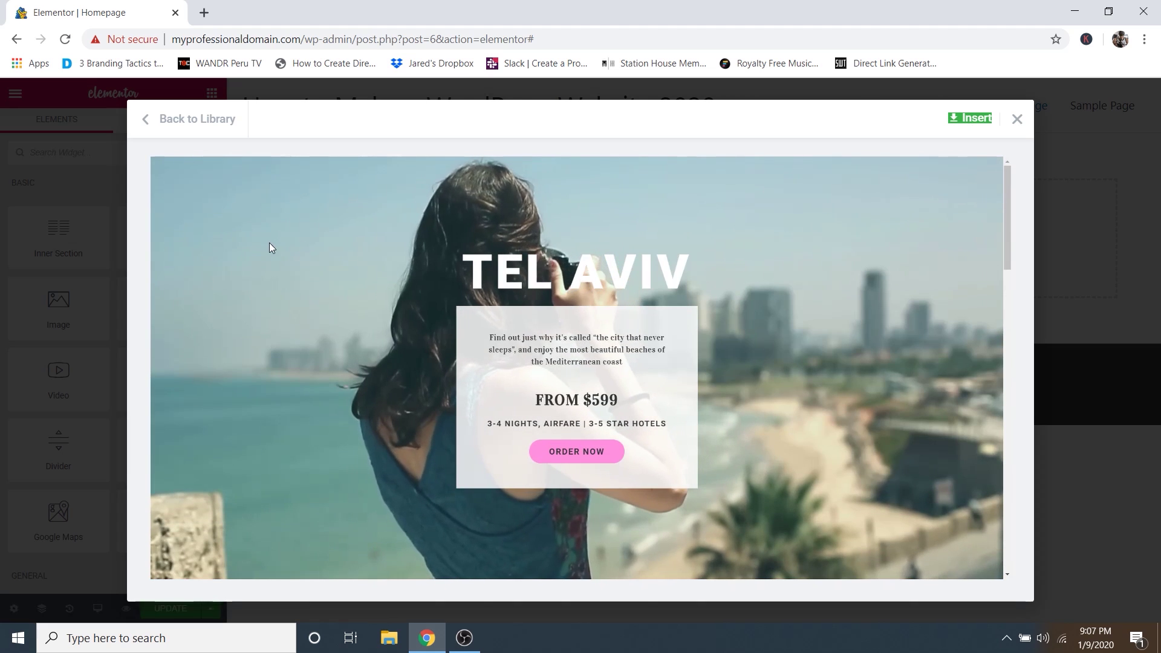
Import Homepage 2020 CAPW.json into the template library and insert it from My Templates.
left_click(194, 119)
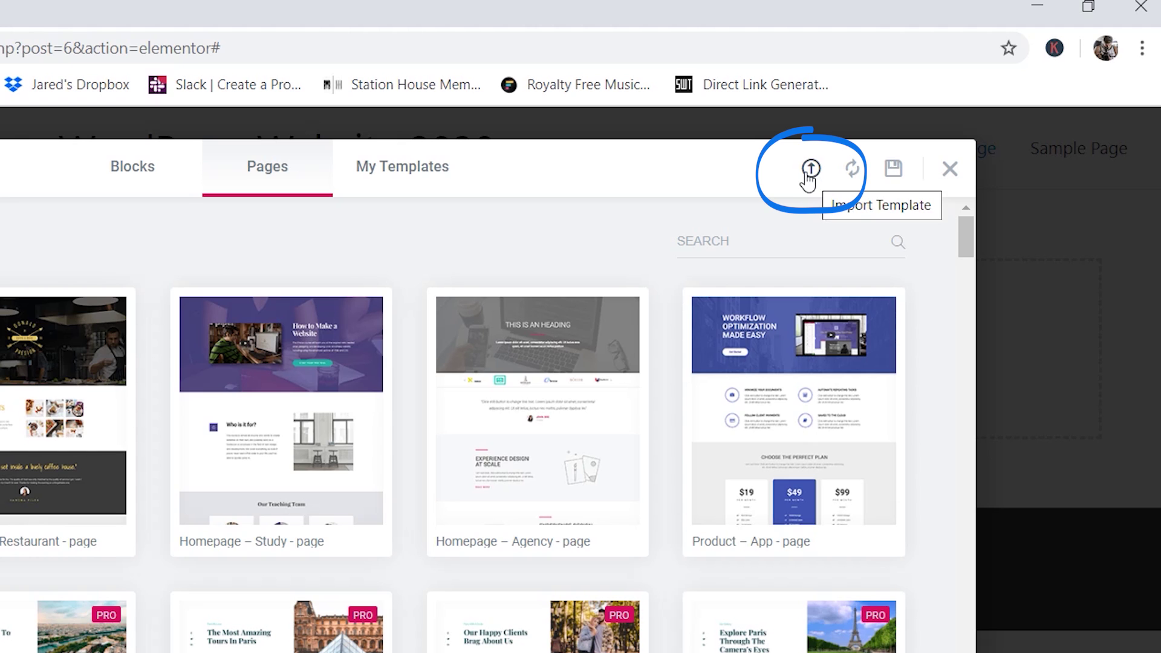
left_click(811, 172)
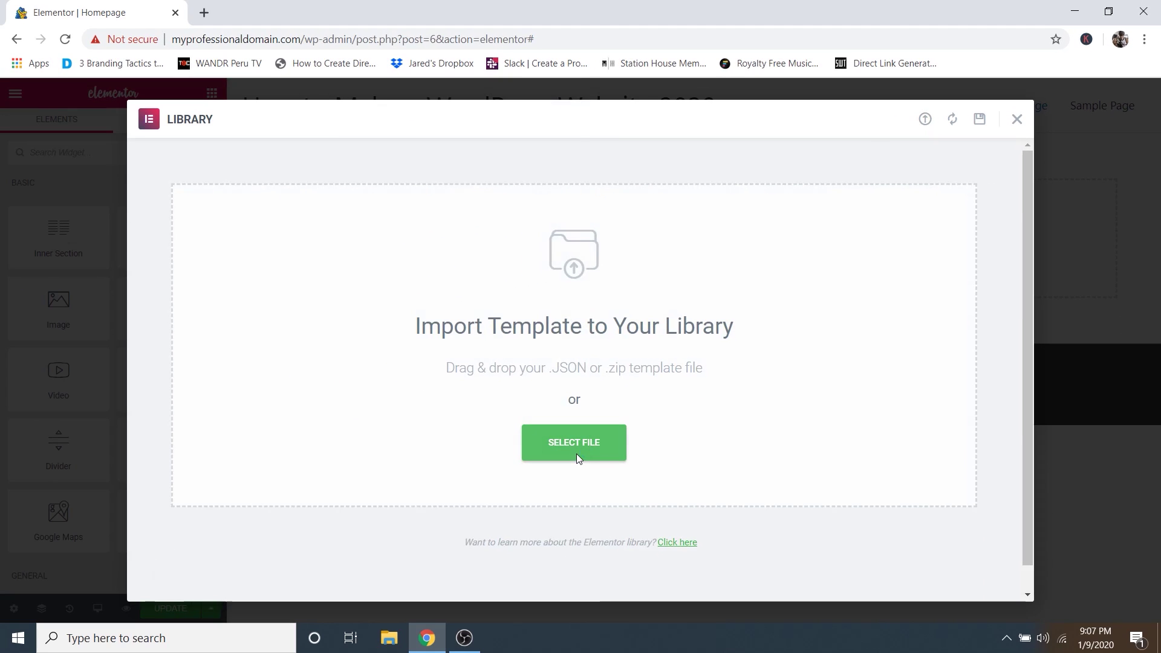
left_click(574, 444)
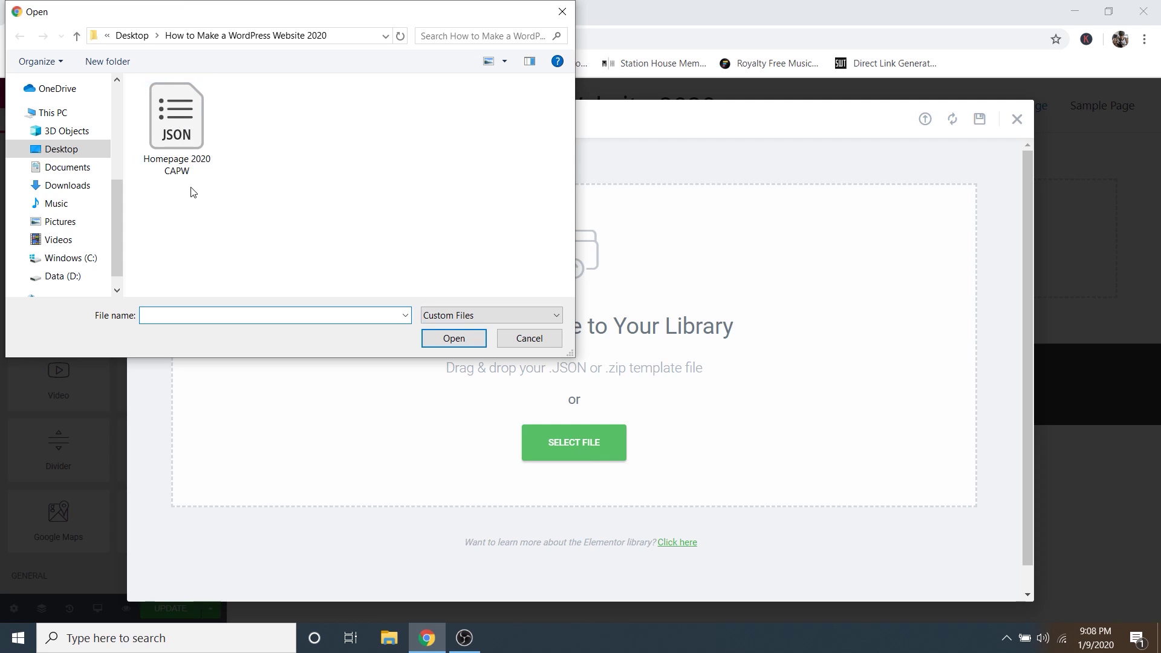
left_click(176, 133)
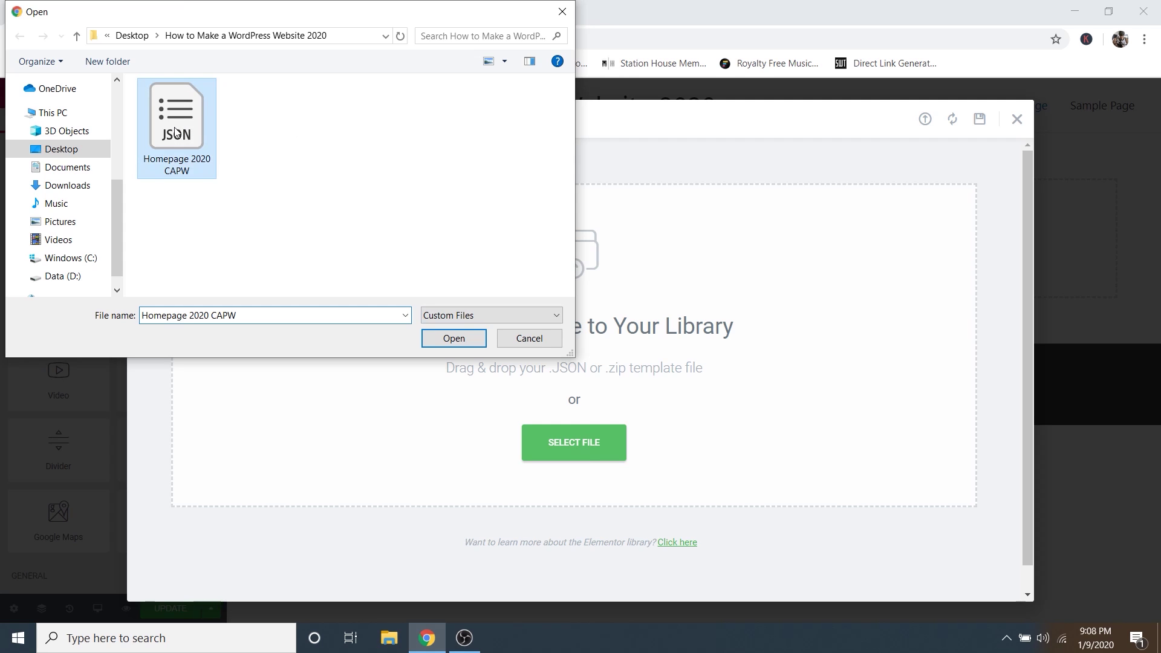
left_click(455, 339)
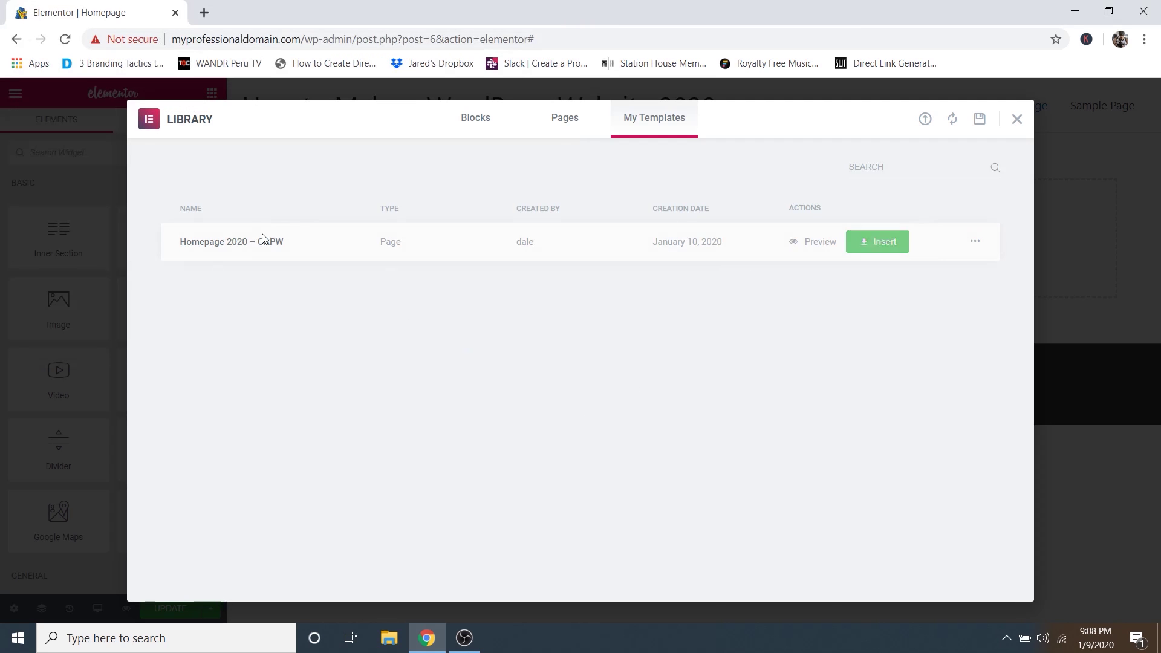
left_click(882, 243)
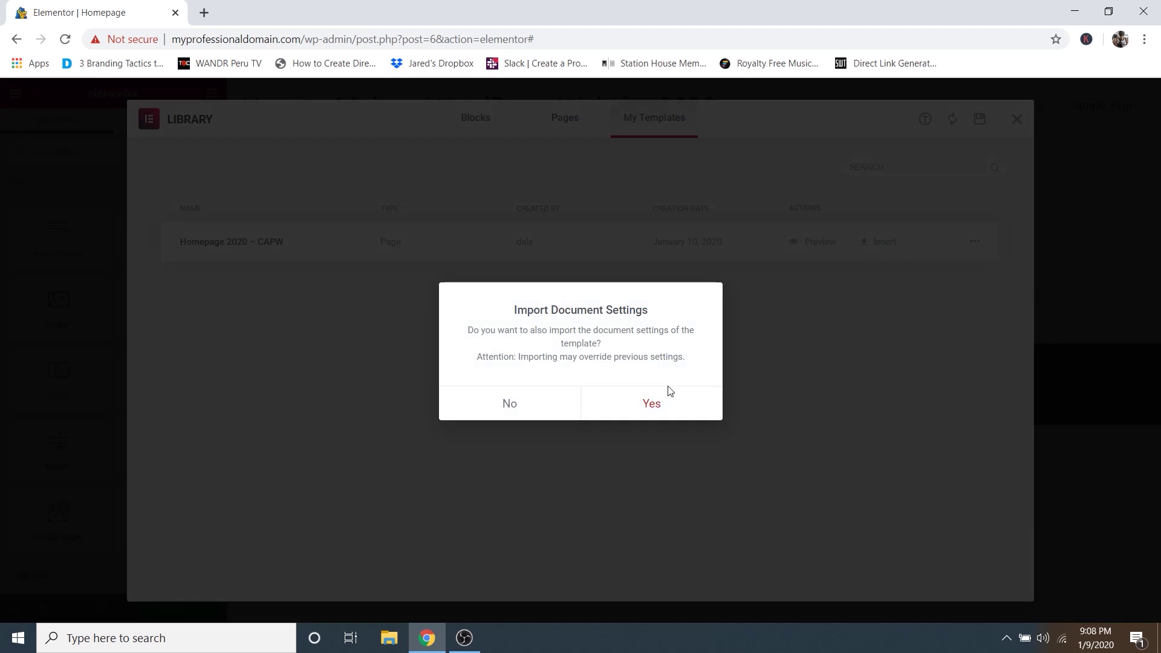
Accept the template's document settings and review the loaded hero, About Me, Services and later sections.
left_click(678, 403)
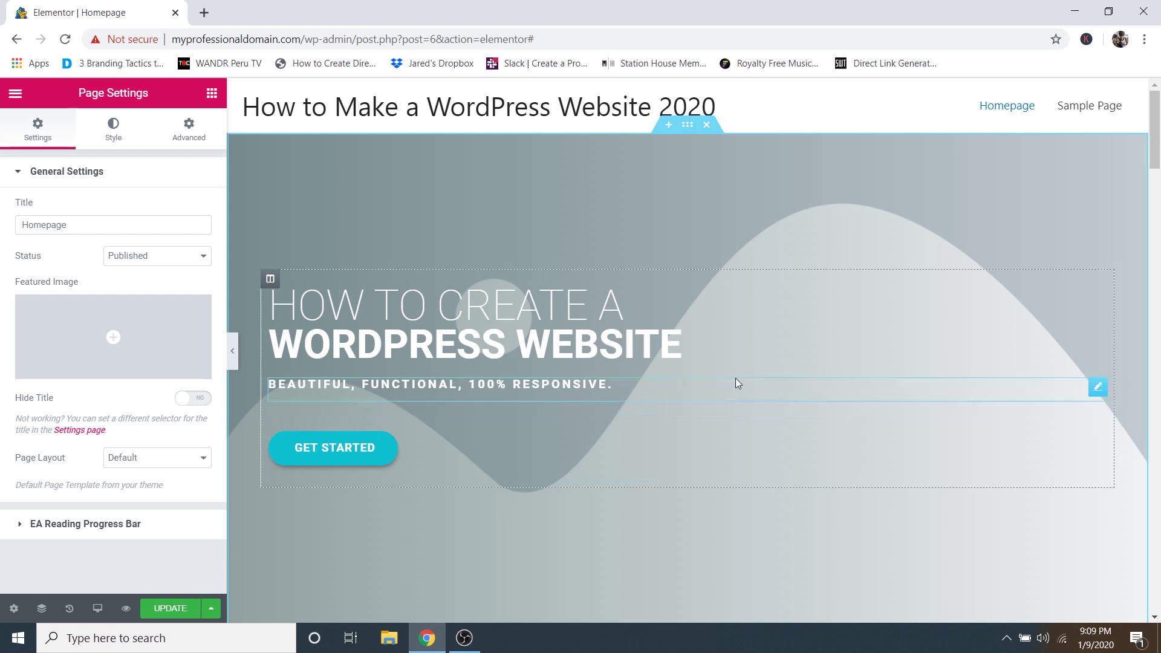
scroll(735, 379, "down", 3)
scroll(653, 362, "down", 6)
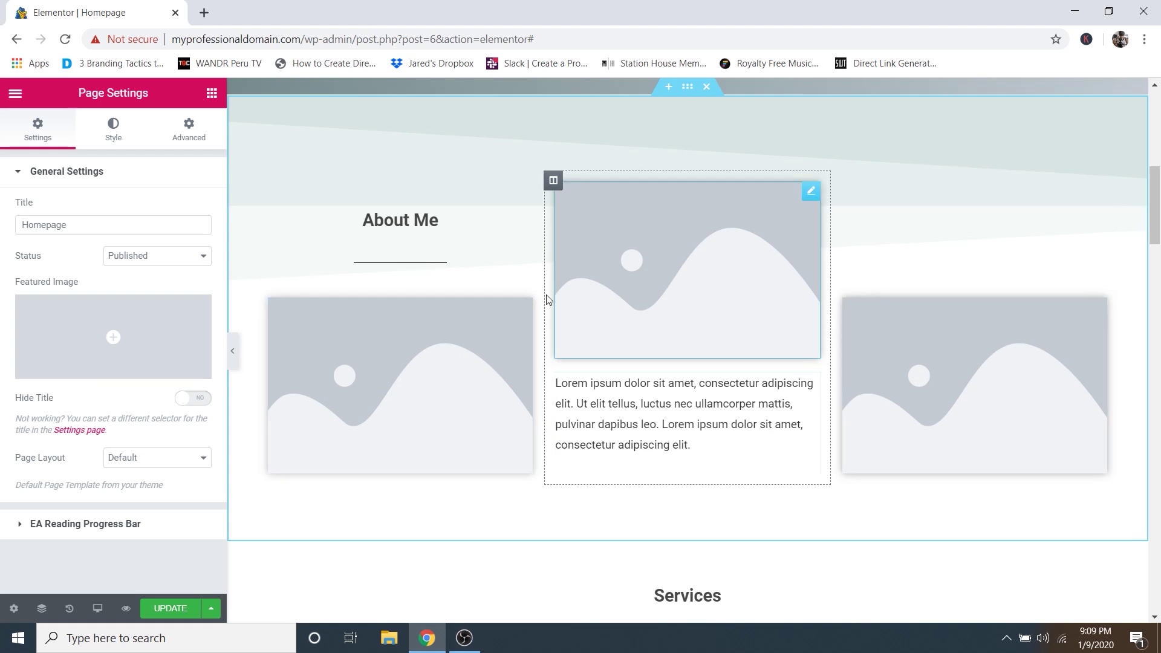
scroll(623, 368, "down", 5)
scroll(624, 368, "down", 10)
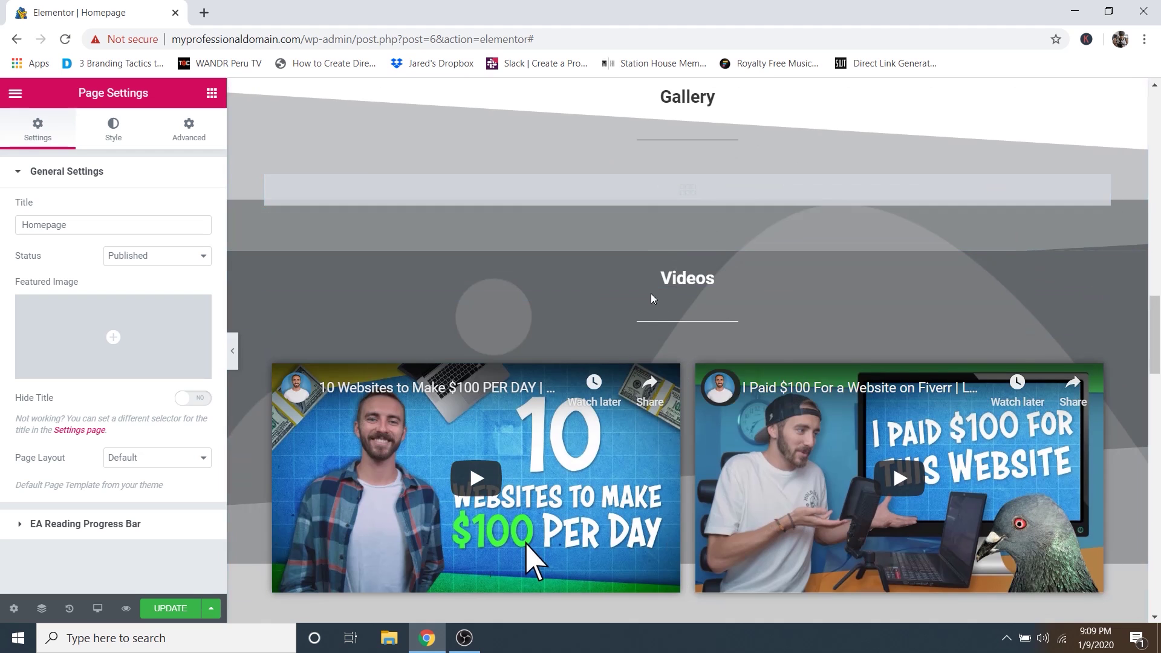
scroll(603, 369, "down", 7)
scroll(603, 368, "down", 3)
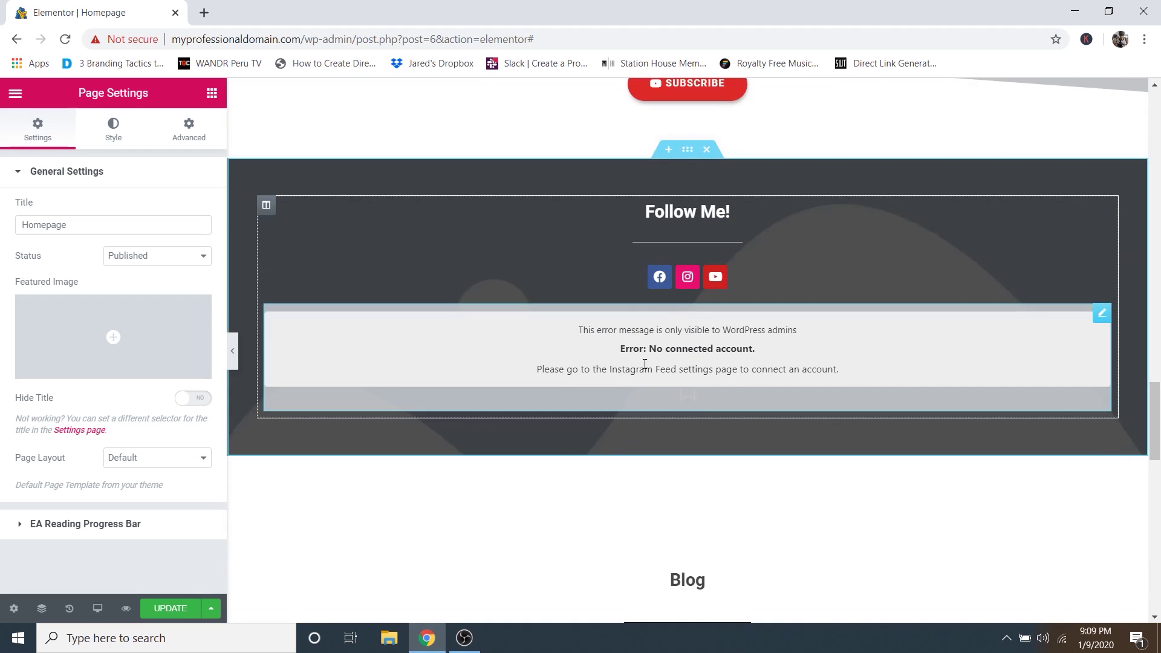
scroll(623, 390, "down", 4)
scroll(670, 364, "up", 2)
scroll(598, 405, "down", 10)
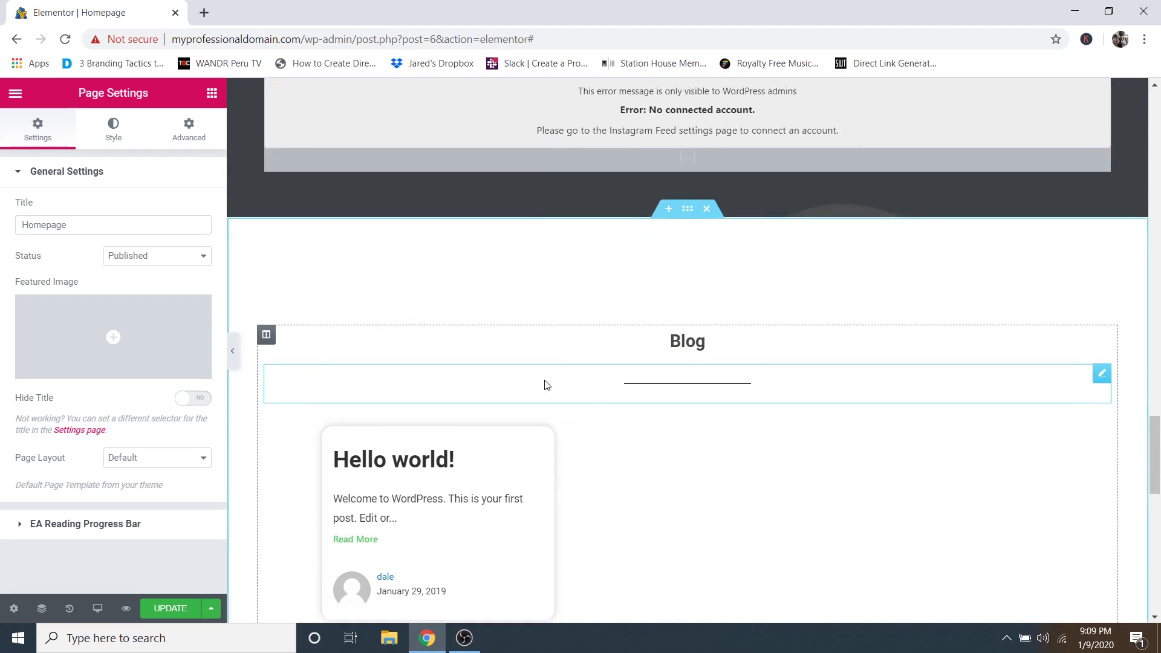
scroll(594, 381, "down", 5)
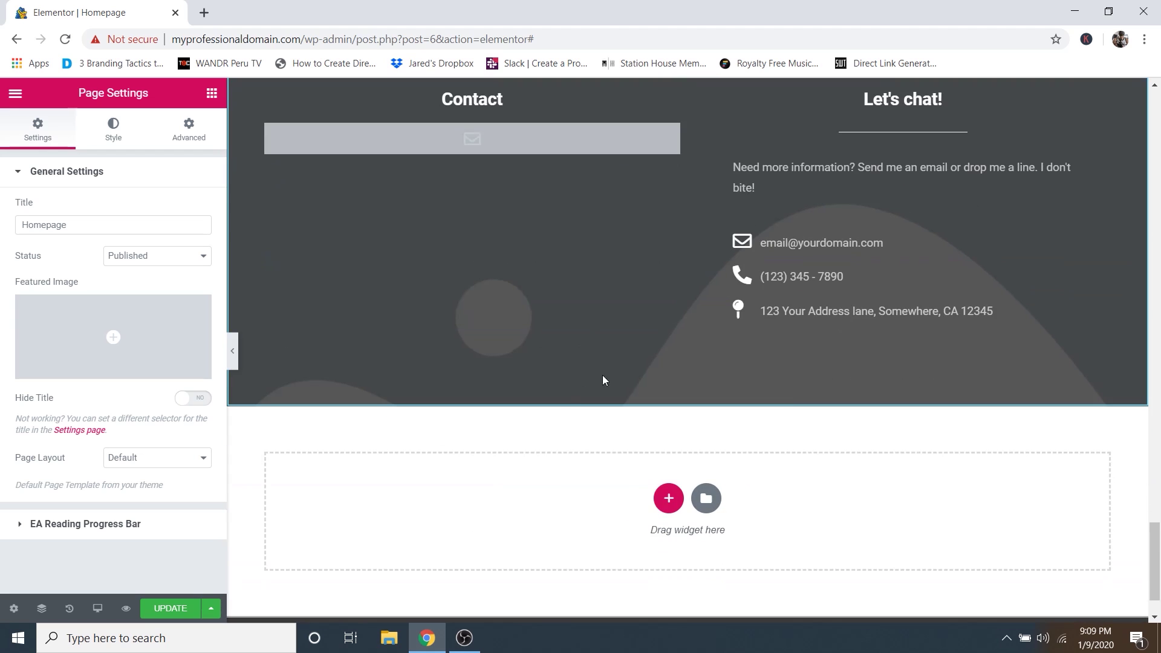
scroll(594, 366, "up", 20)
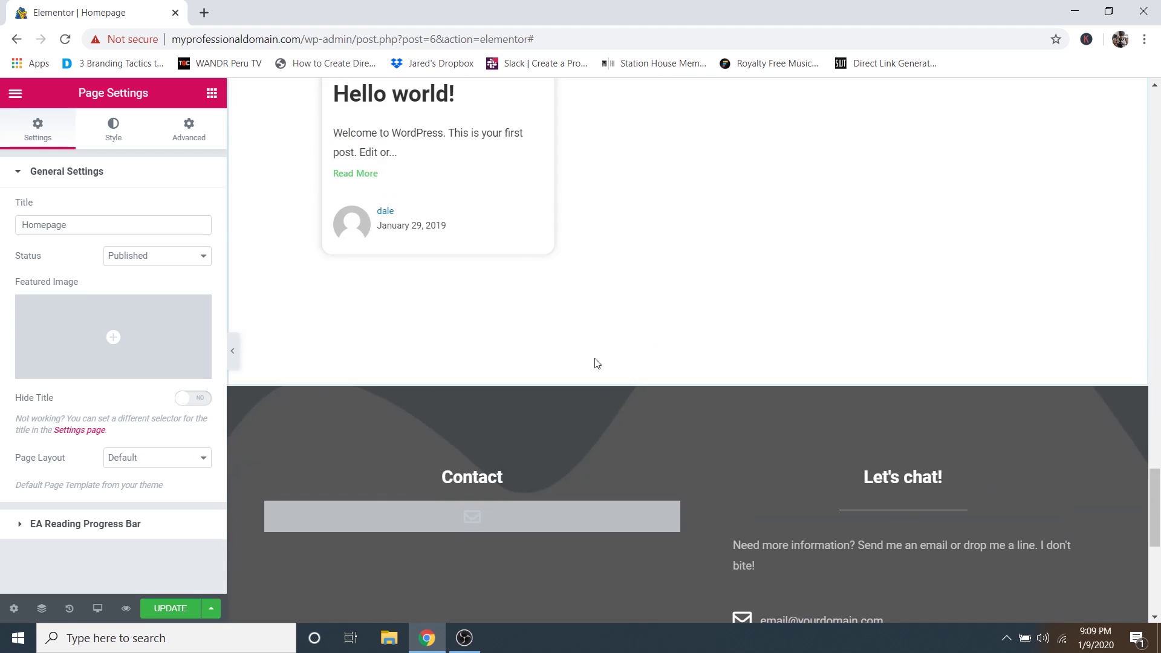
scroll(581, 368, "up", 12)
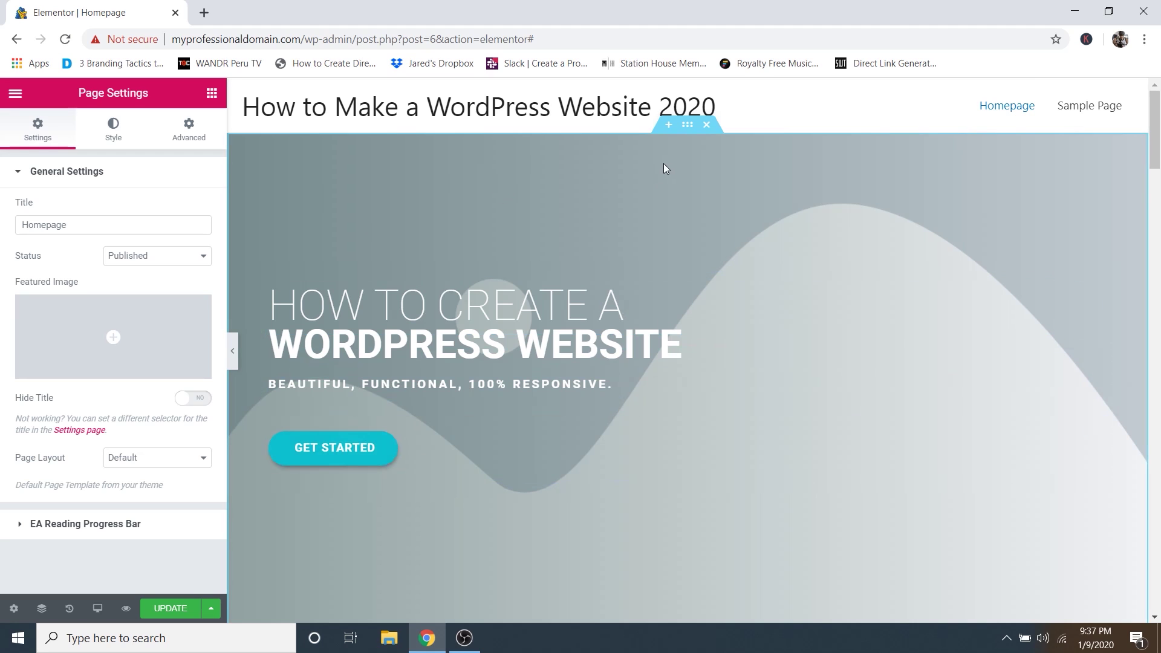
Set the Hero-Image headphones photo as the top hero section's background.
left_click(688, 125)
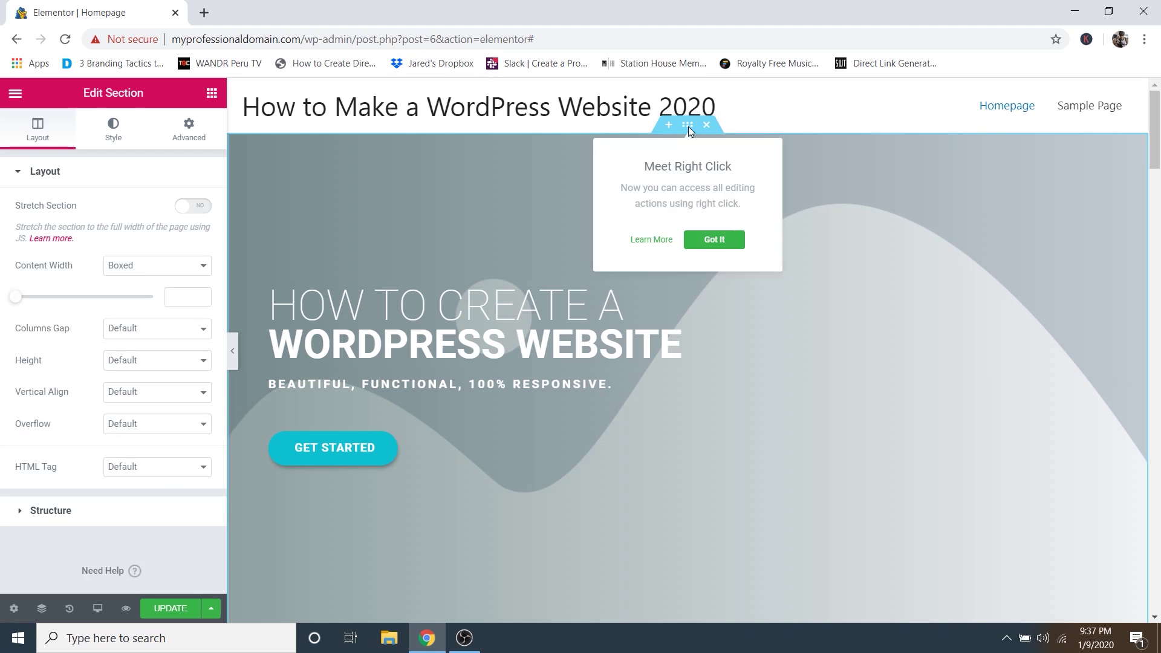
left_click(710, 242)
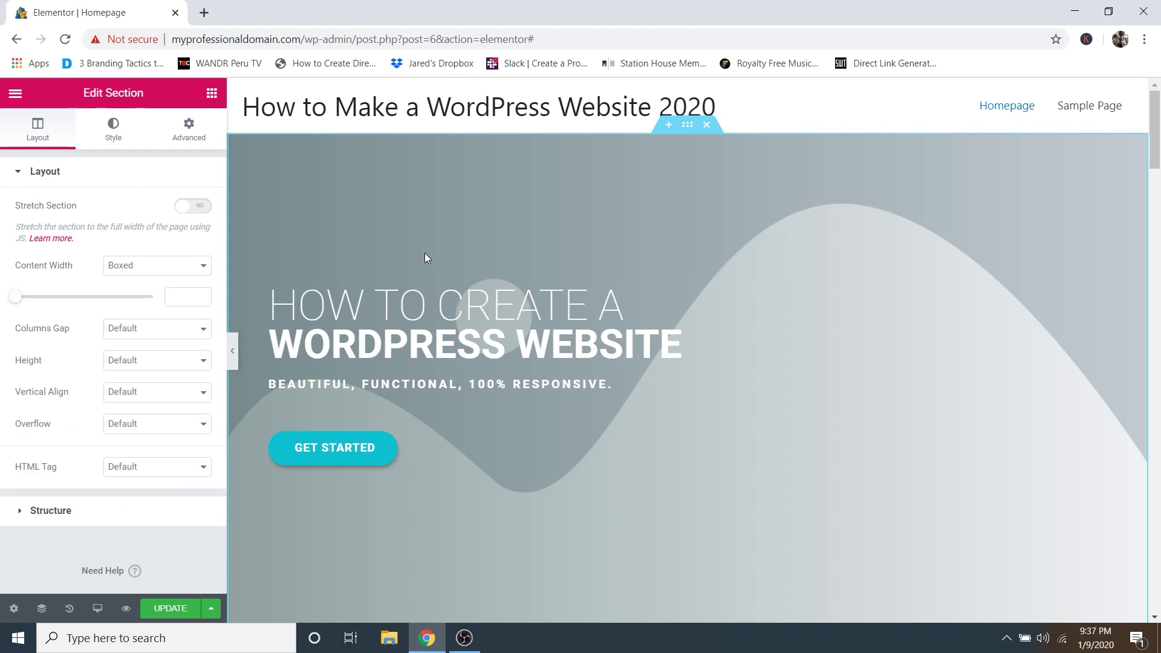
left_click(111, 132)
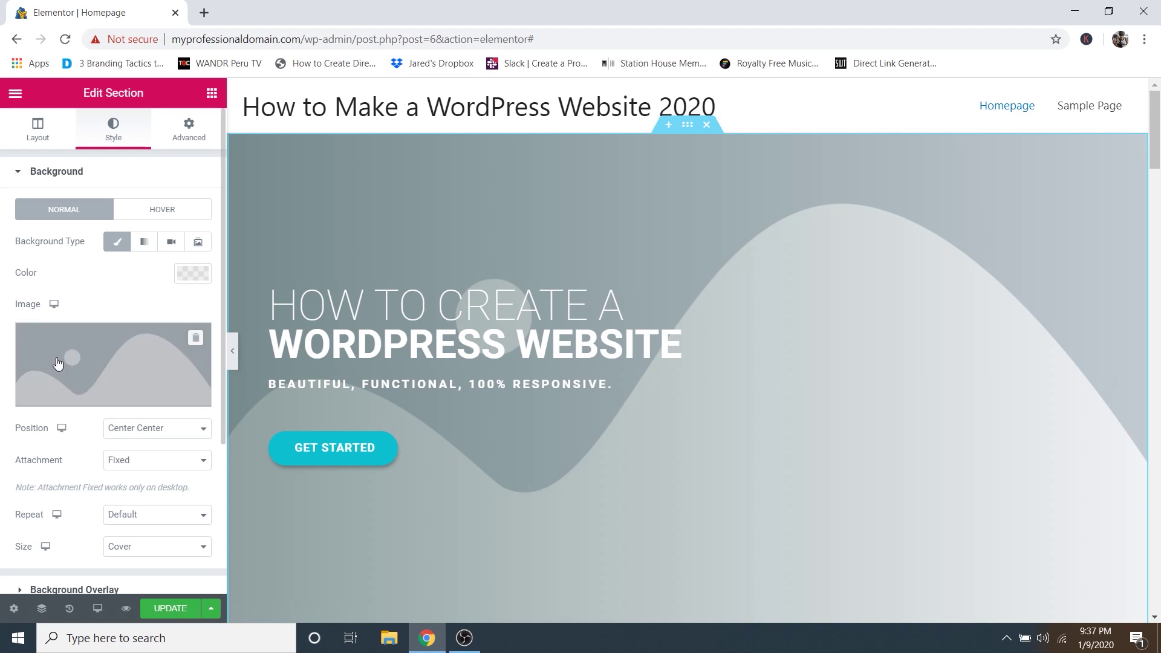
left_click(72, 396)
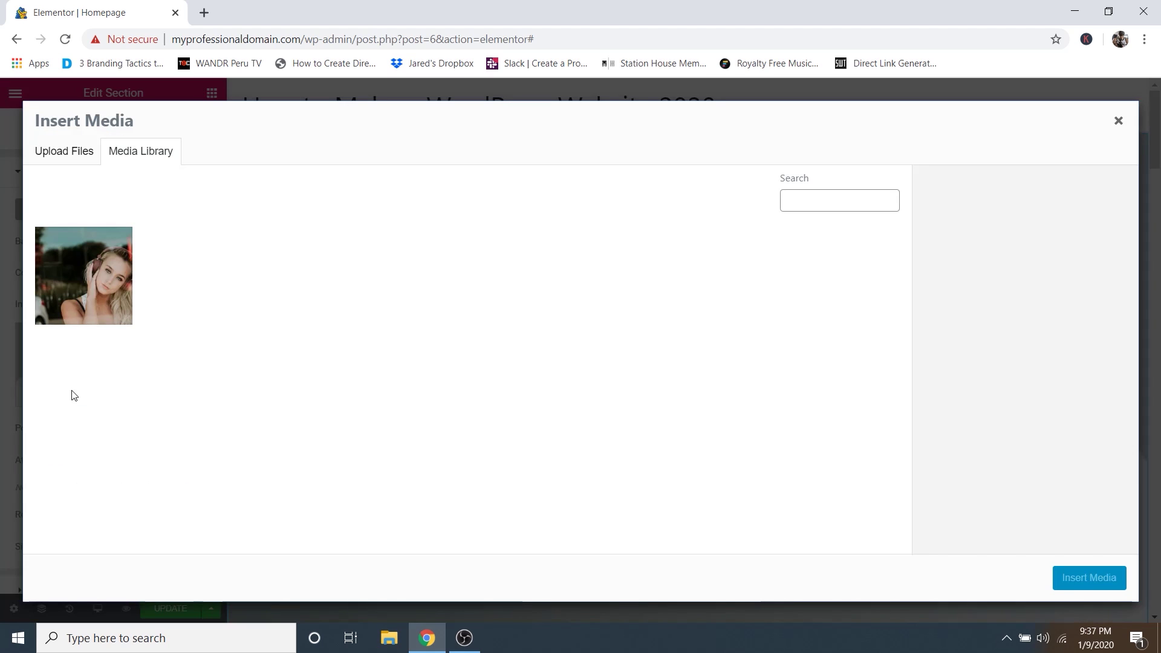
left_click(107, 264)
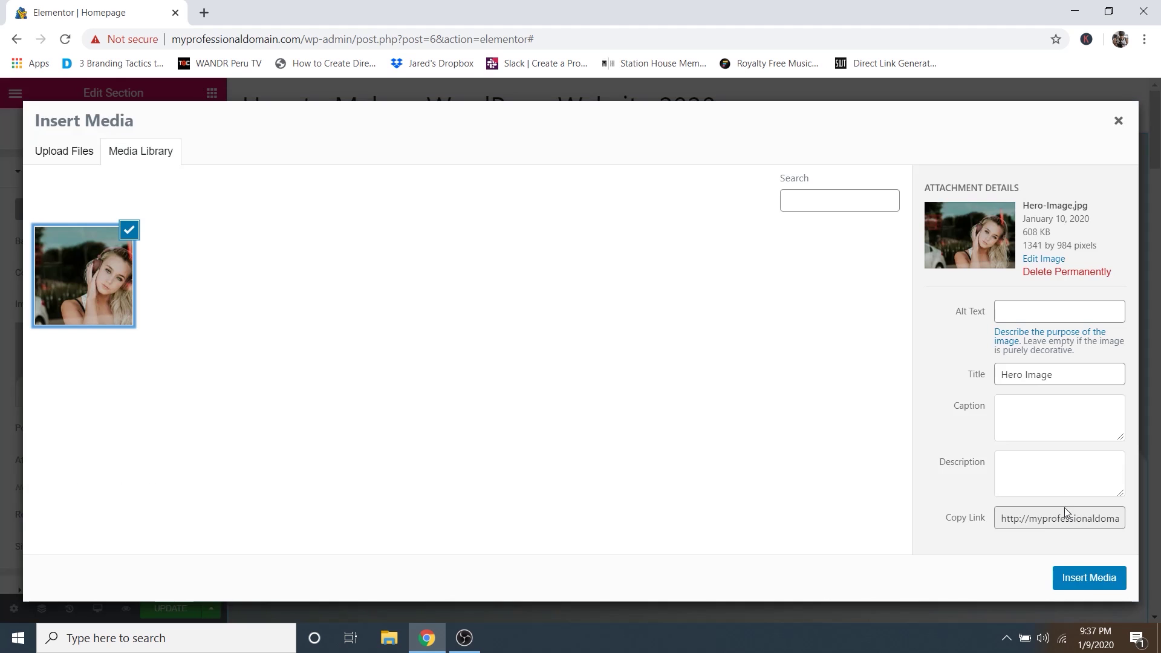
left_click(1083, 578)
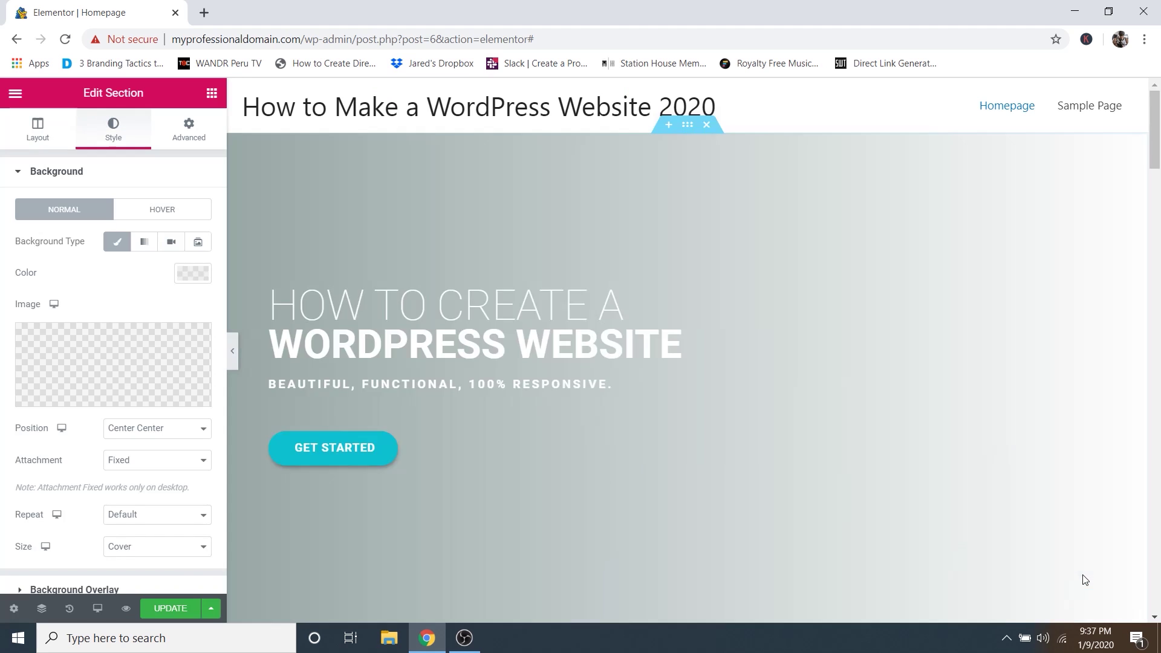
scroll(807, 382, "down", 3)
scroll(807, 383, "up", 3)
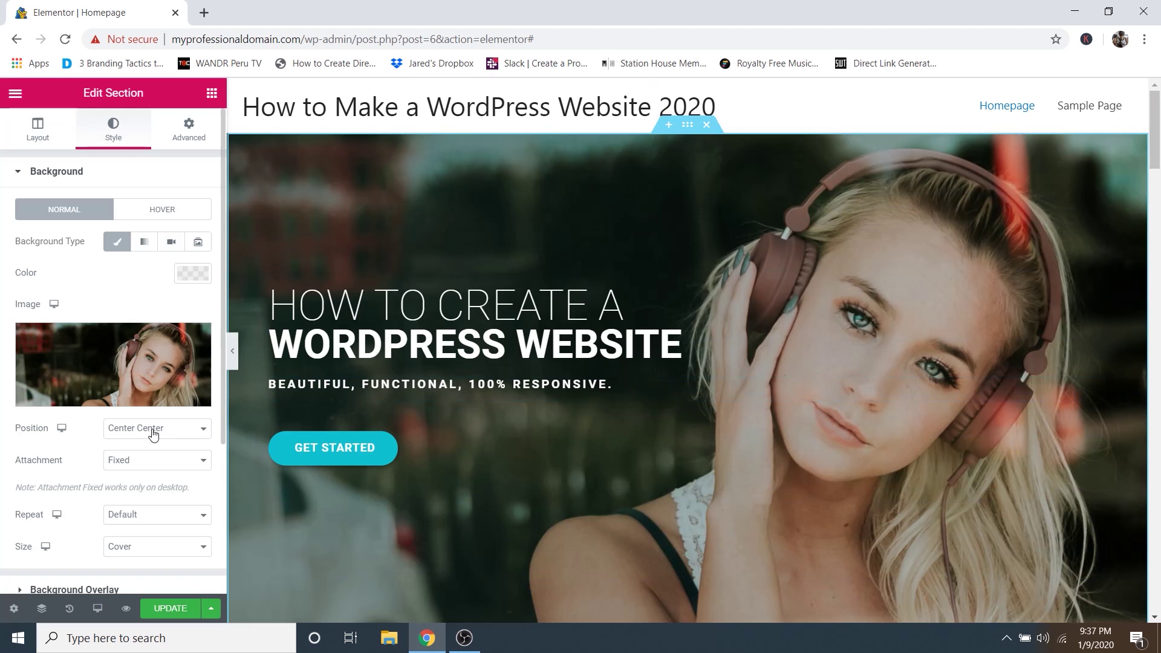
scroll(554, 439, "down", 4)
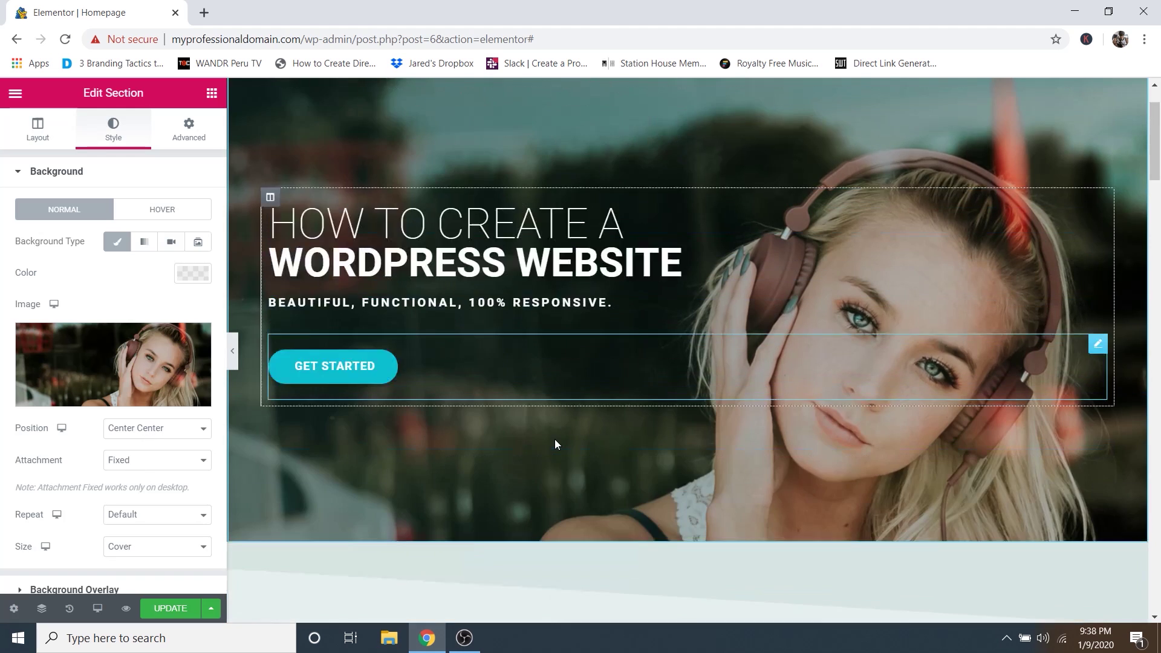
scroll(553, 439, "up", 4)
scroll(555, 445, "up", 1)
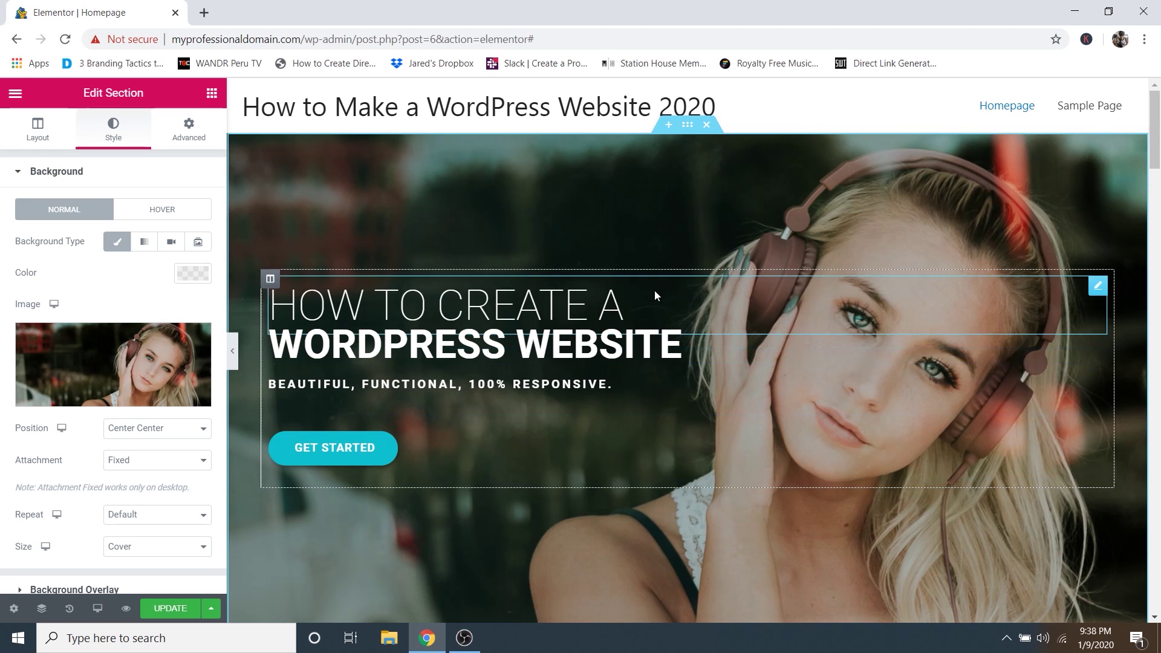
scroll(469, 339, "down", 3)
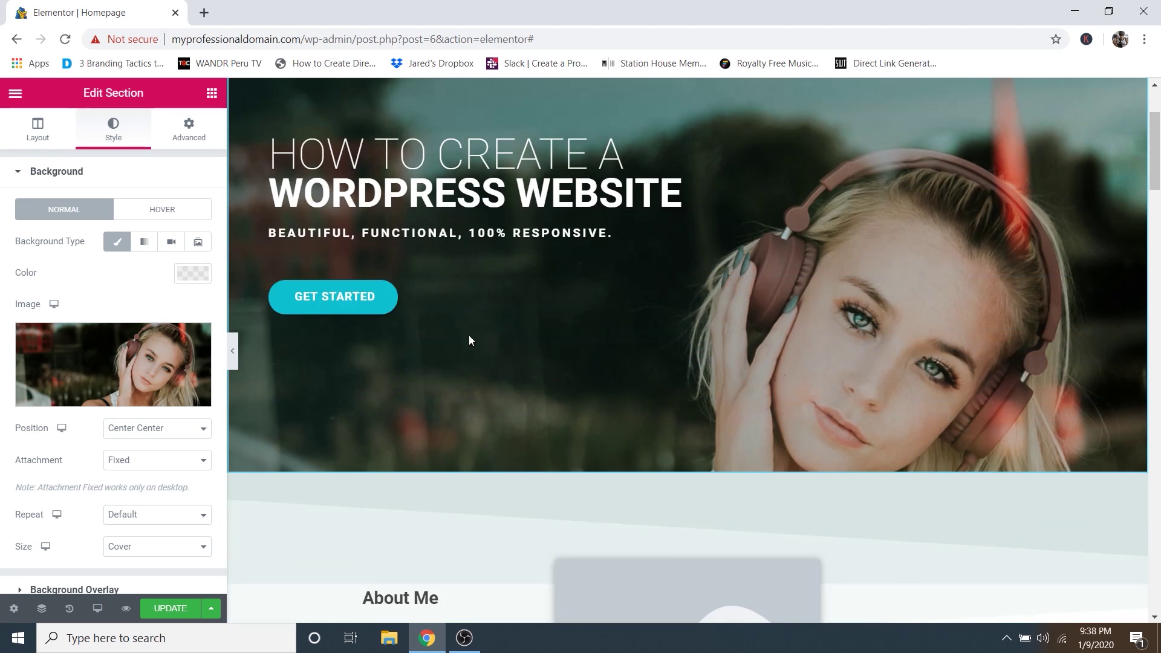
scroll(510, 373, "up", 3)
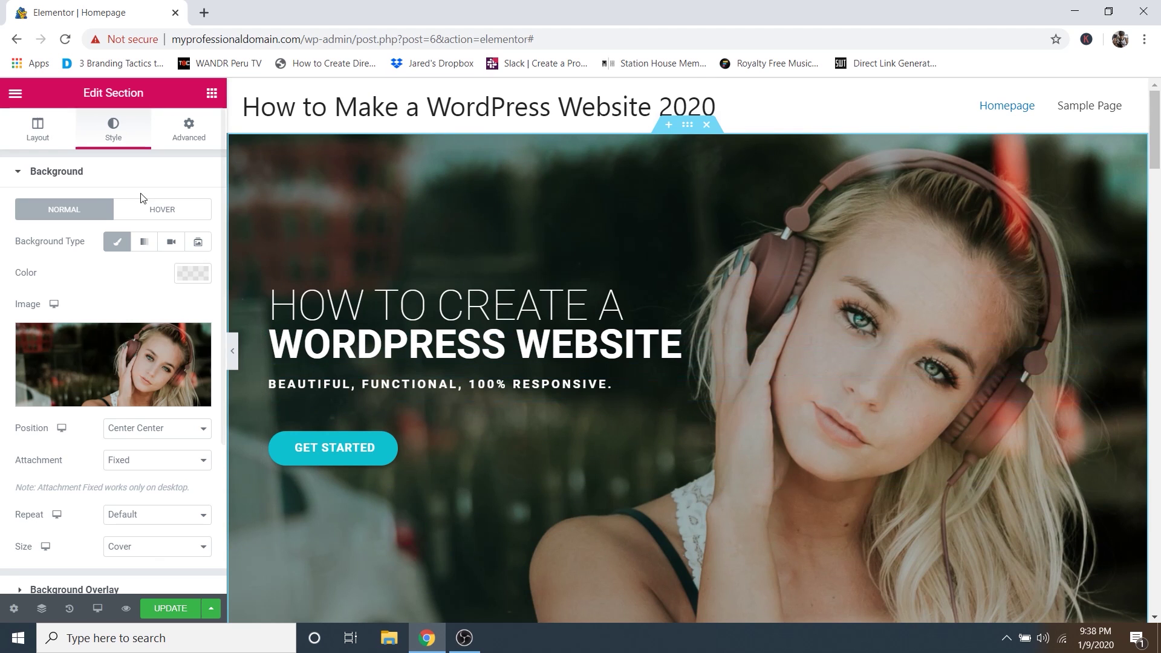
Set the hero's background overlay color to dark teal #173F39 after trying lighter and darker teals.
left_click(45, 173)
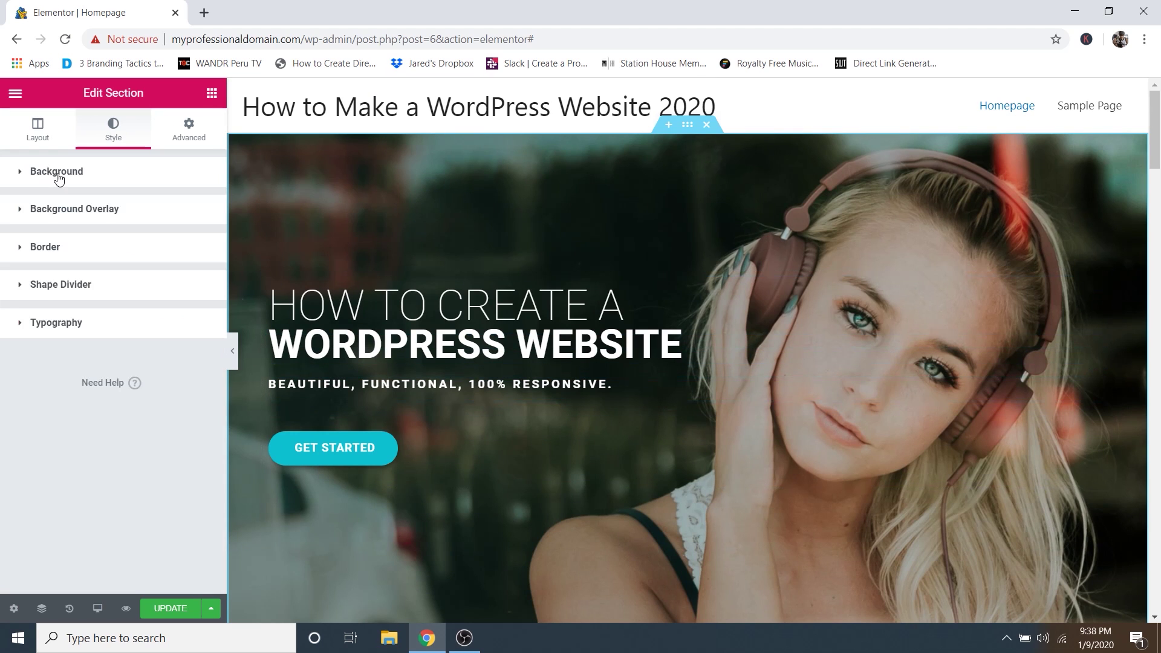
left_click(66, 210)
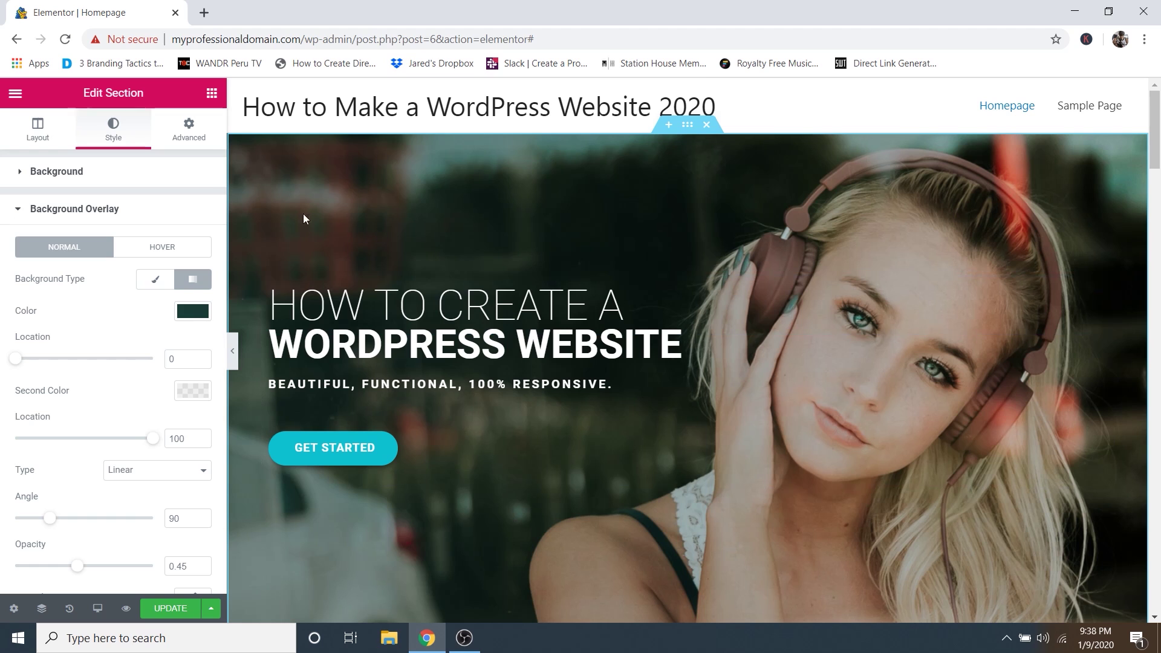
left_click(194, 312)
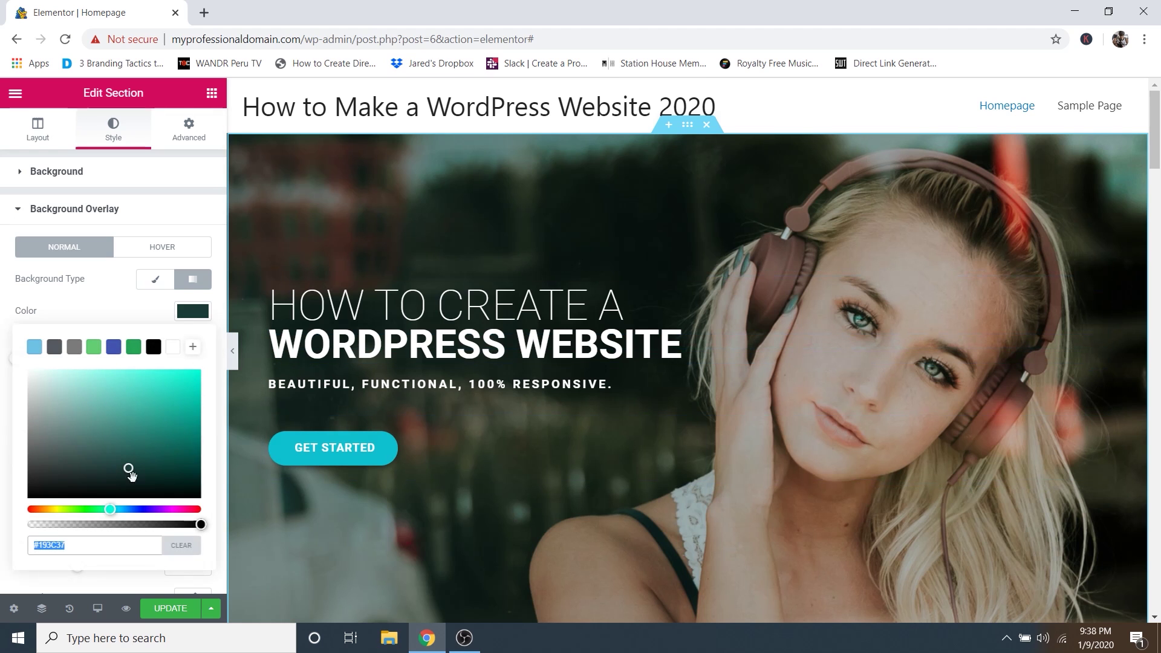
left_click_drag(127, 469, 133, 400)
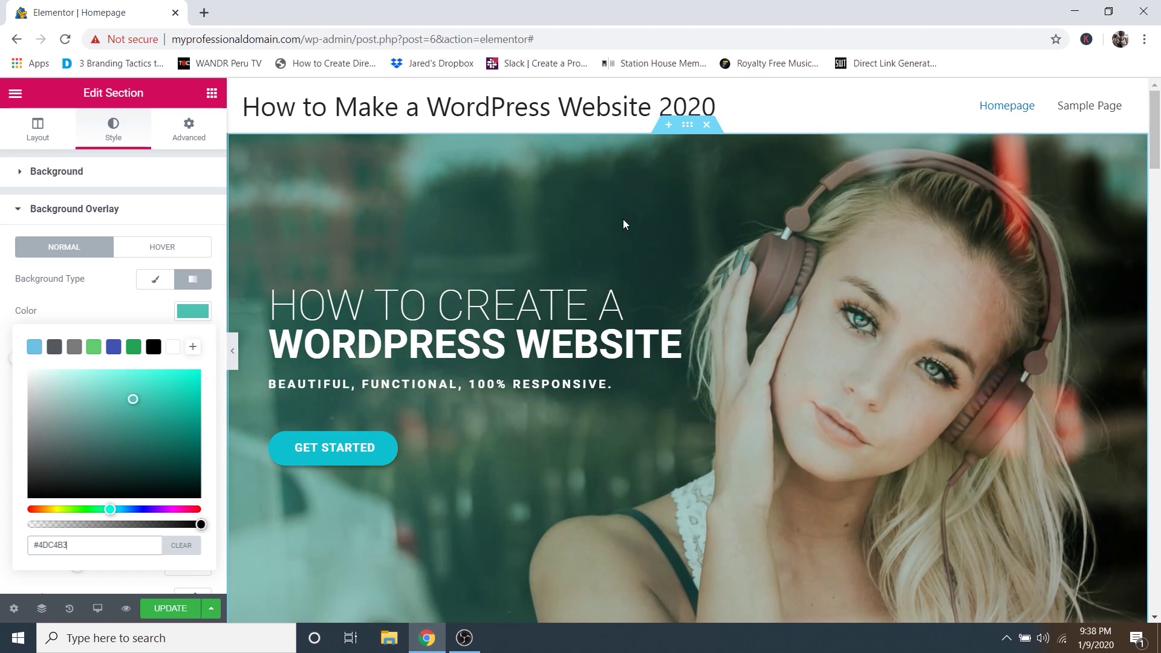
left_click_drag(151, 407, 198, 498)
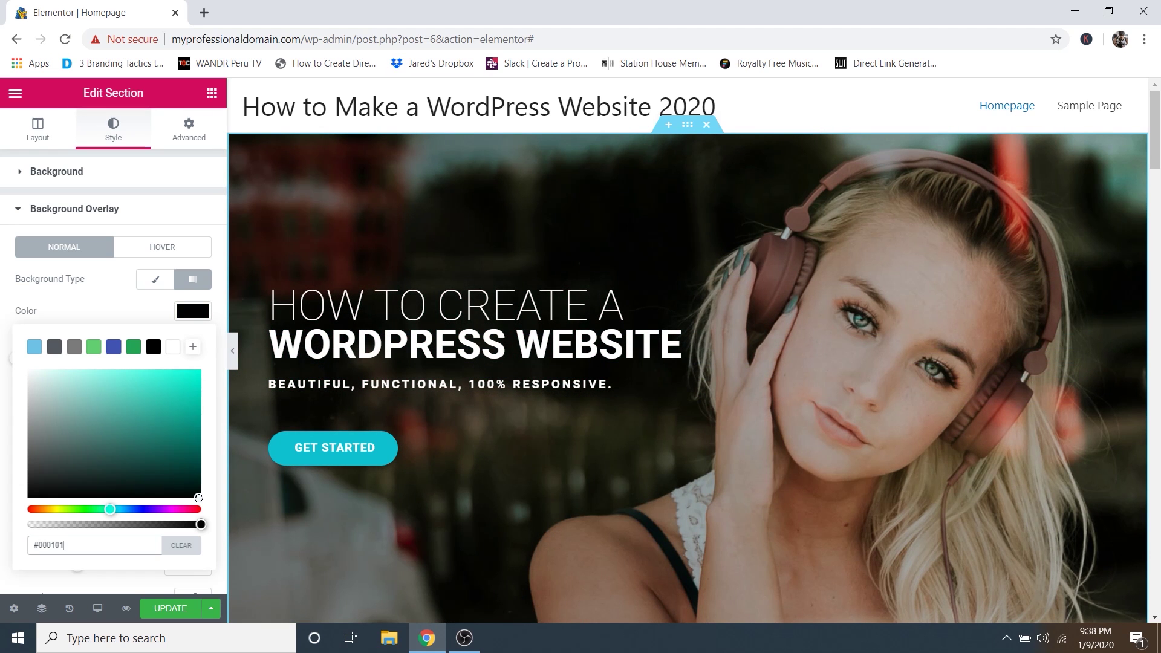
left_click_drag(195, 497, 135, 468)
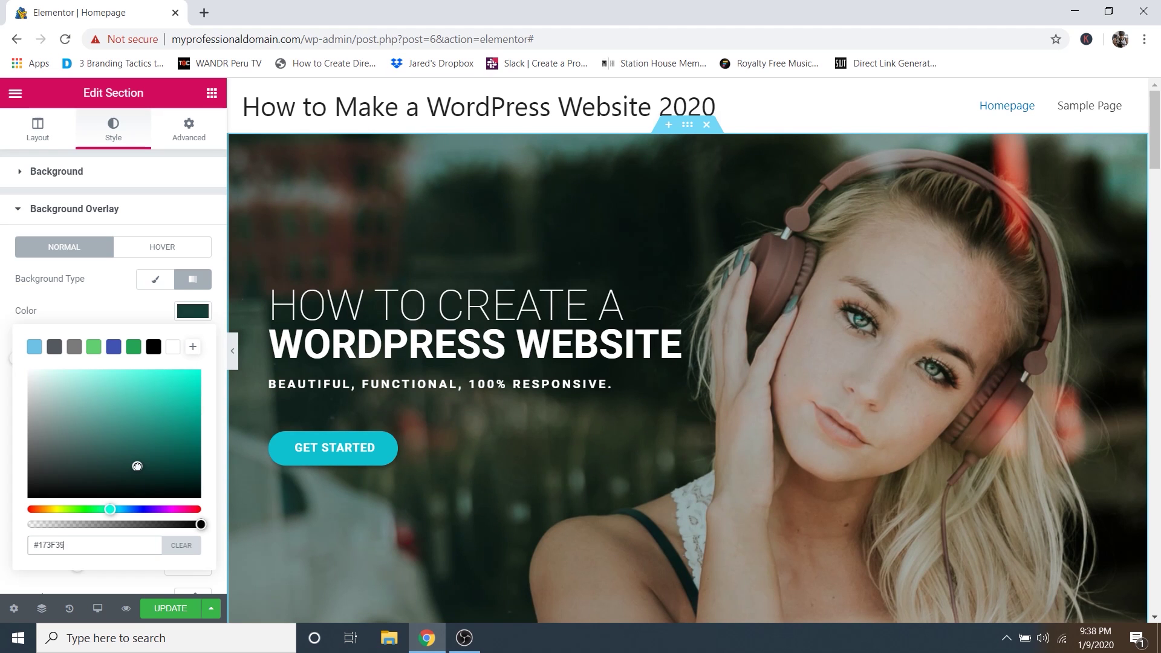
scroll(710, 336, "down", 15)
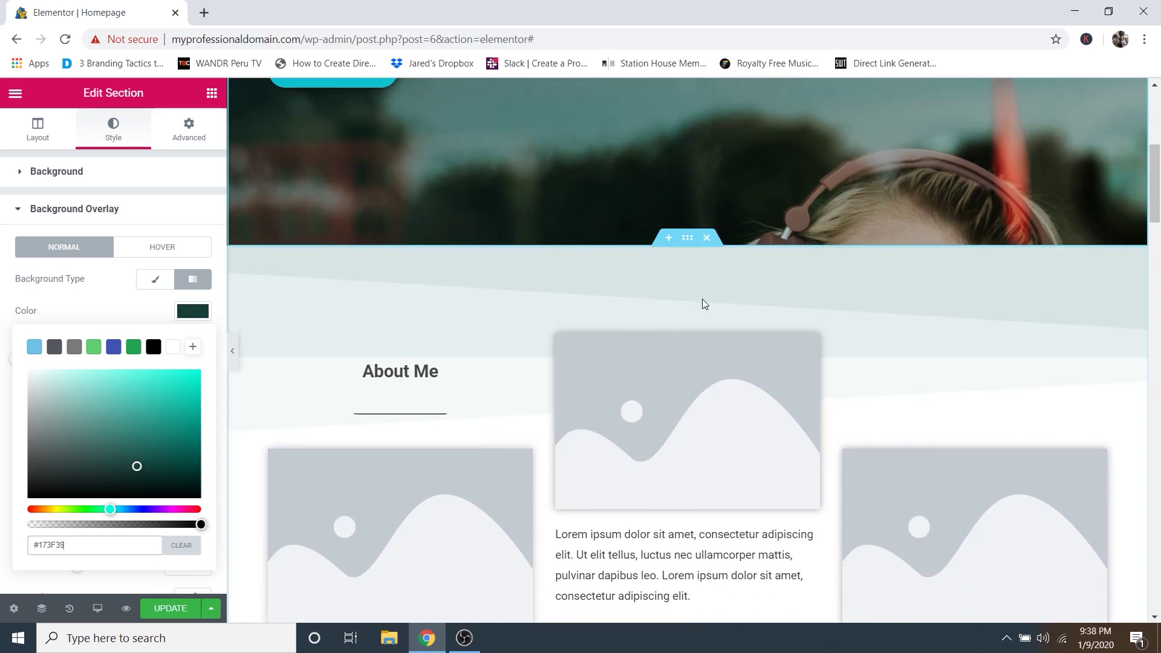
scroll(684, 321, "down", 8)
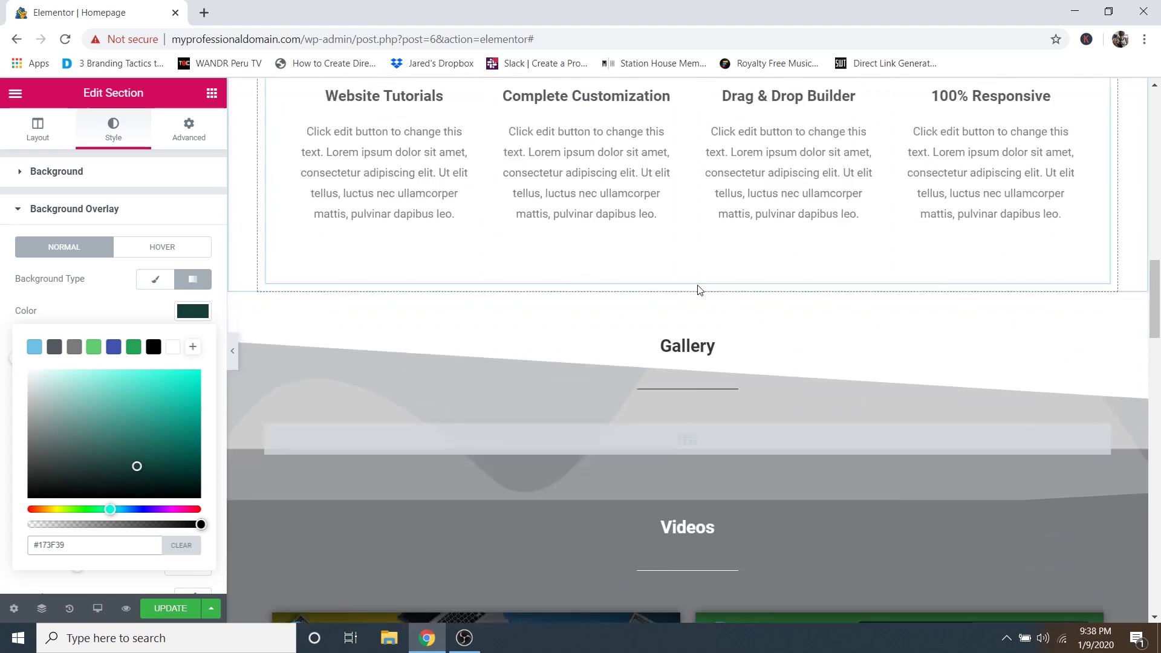
scroll(719, 325, "up", 20)
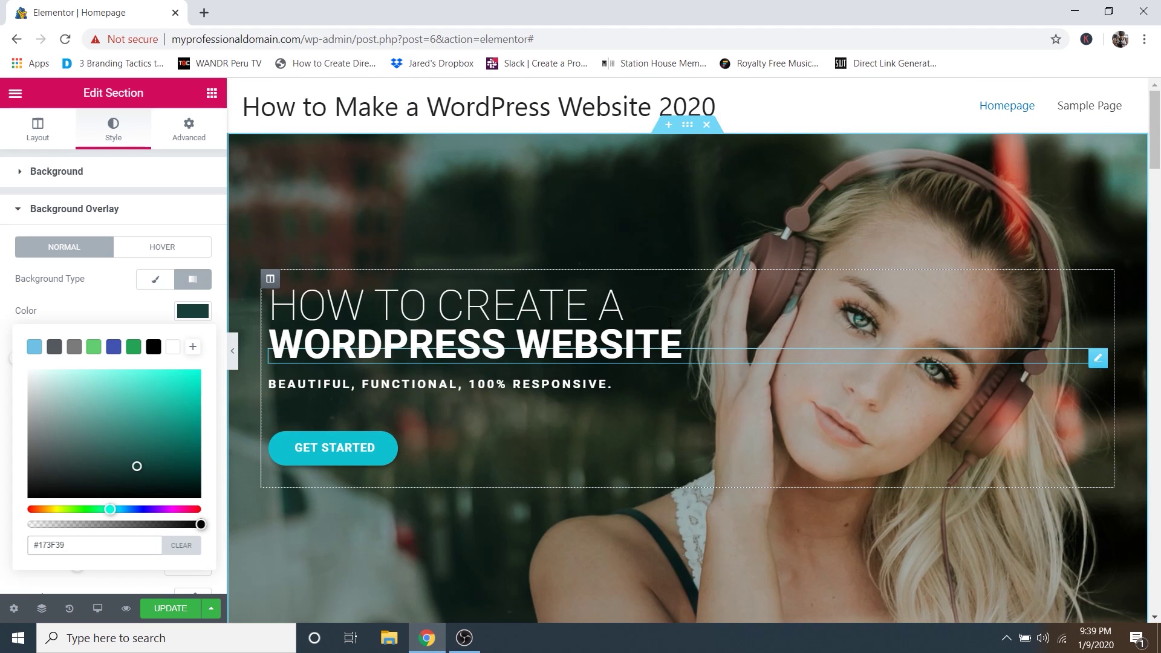
scroll(680, 357, "down", 2)
scroll(669, 351, "up", 2)
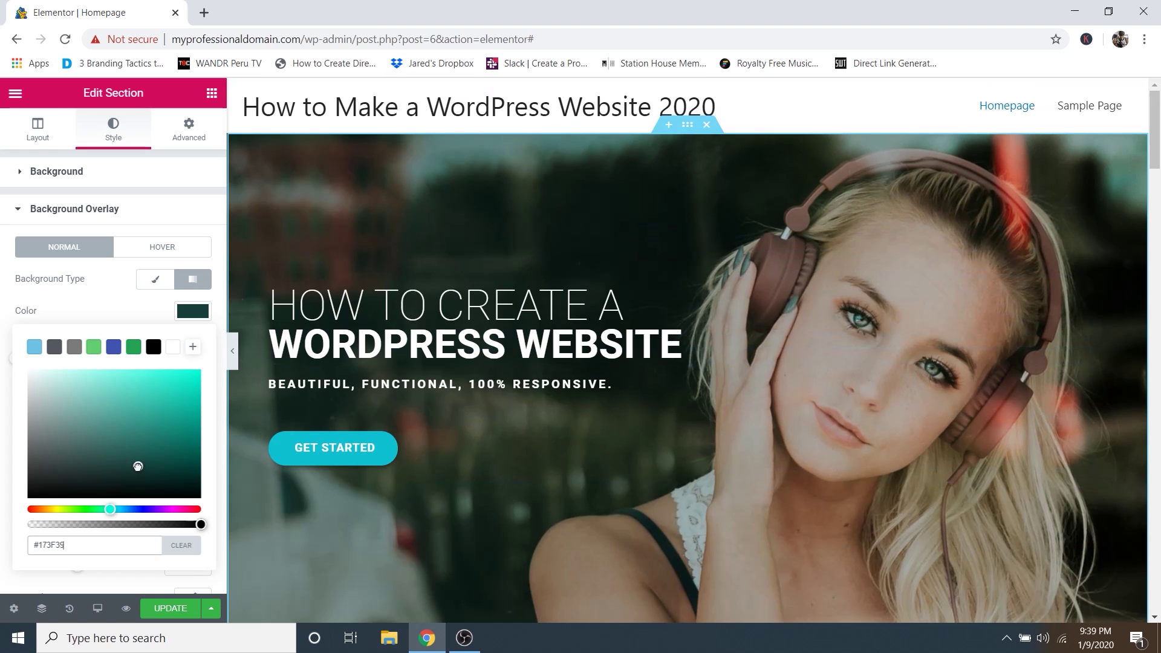
left_click_drag(137, 466, 133, 463)
left_click(100, 315)
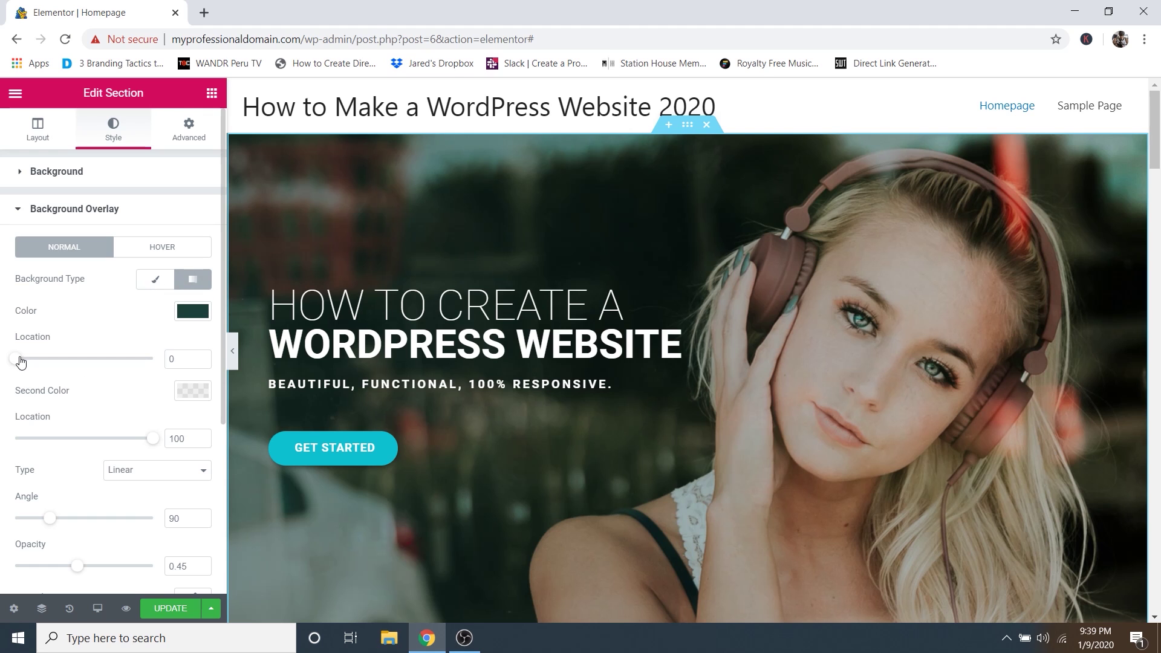
left_click_drag(20, 361, 95, 363)
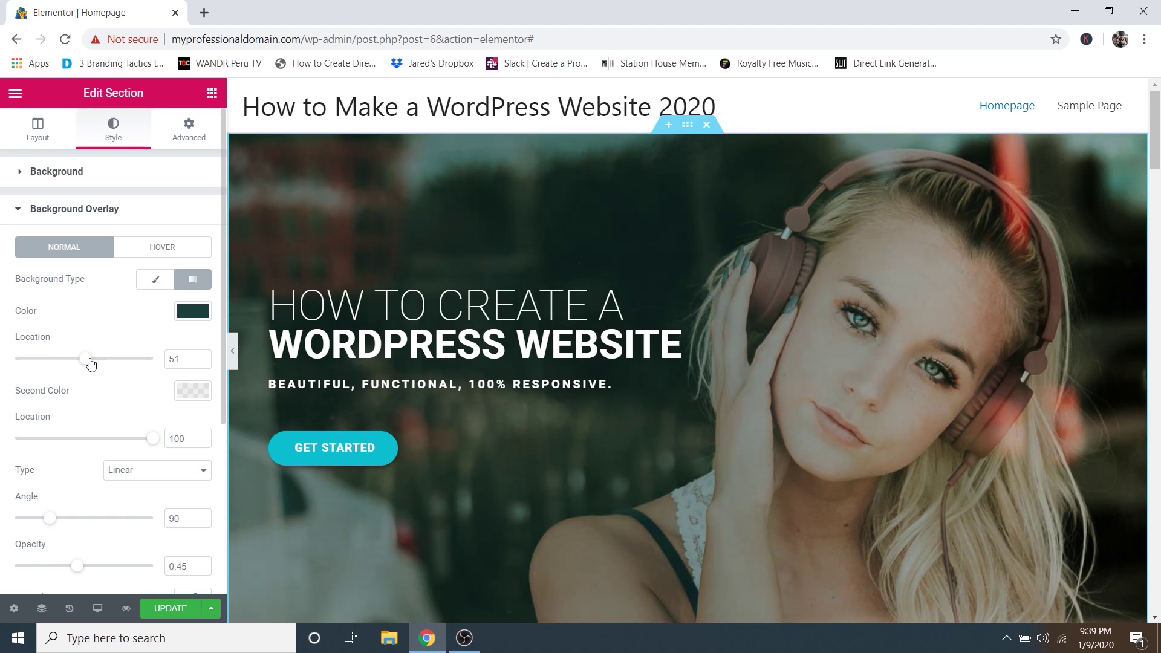
left_click_drag(153, 440, 84, 448)
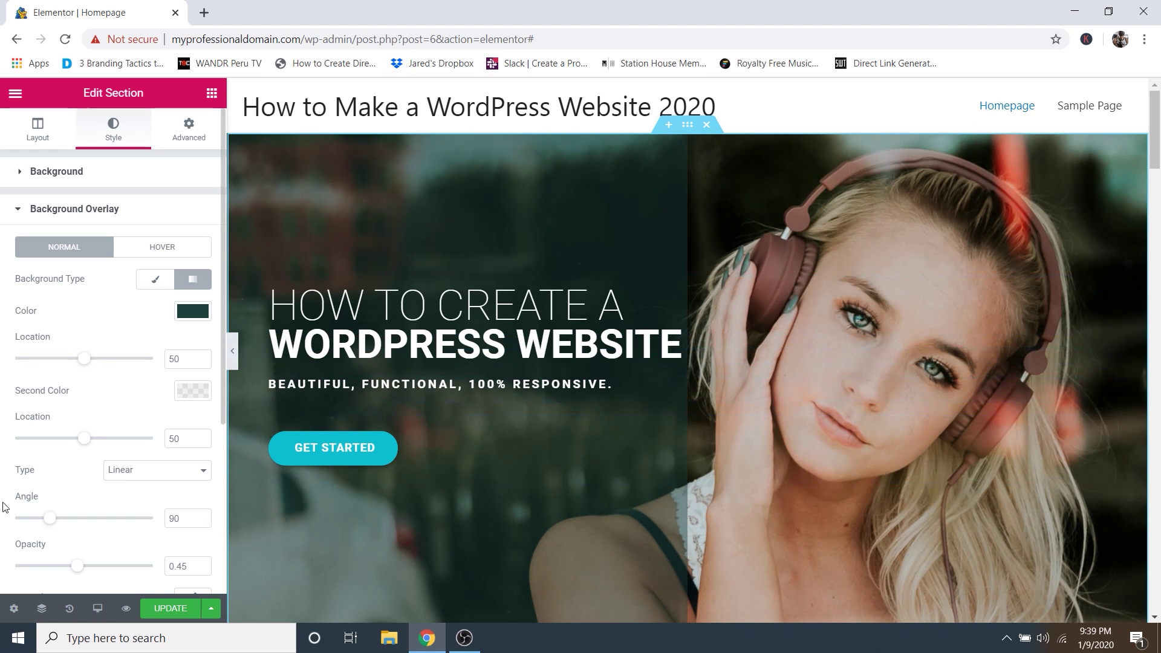
mouse_move(50, 525)
left_mouse_down()
mouse_move(76, 523)
mouse_move(26, 521)
mouse_move(70, 518)
mouse_move(40, 518)
left_mouse_up()
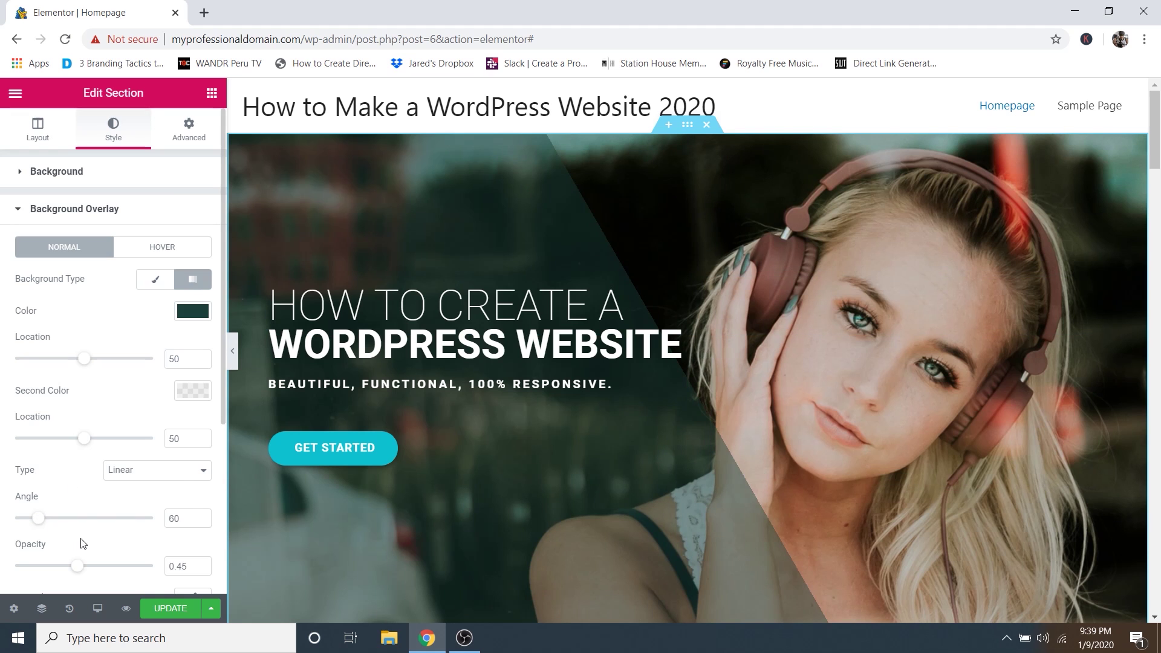
scroll(83, 543, "down", 2)
mouse_move(79, 475)
left_mouse_down()
mouse_move(33, 478)
mouse_move(182, 466)
mouse_move(57, 469)
mouse_move(69, 467)
left_mouse_up()
key("ctrl+z")
key("ctrl+z")
key("ctrl+z")
key("ctrl+z")
key("ctrl+z")
key("ctrl+z")
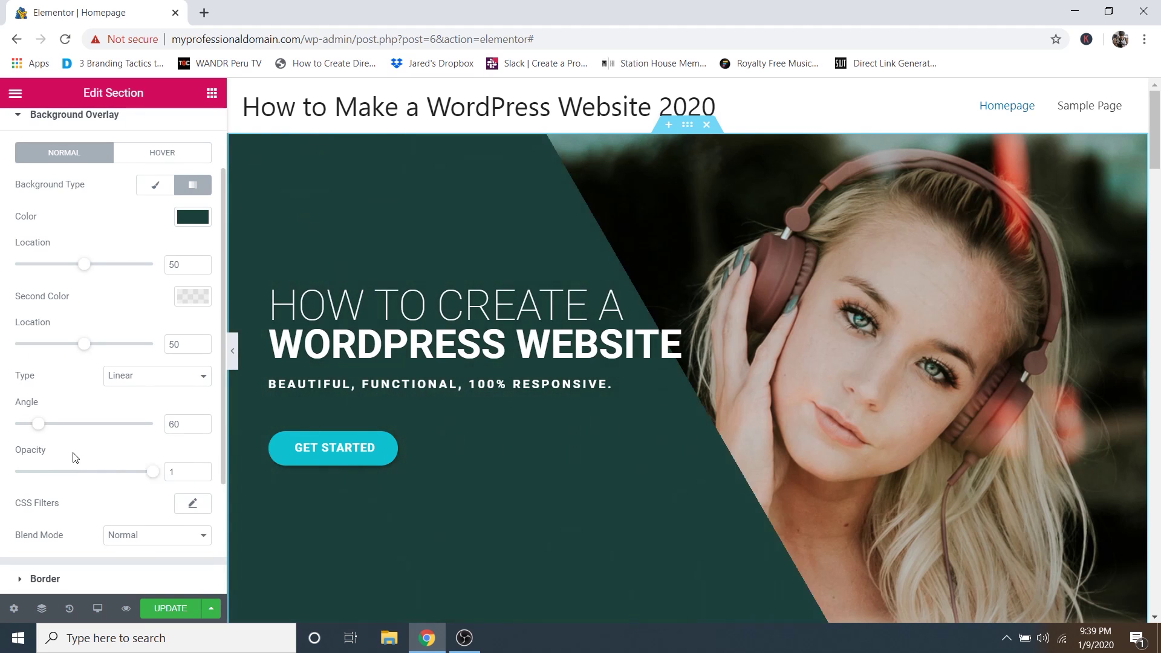
key("ctrl+z")
key("ctrl+z")
key("ctrl+z")
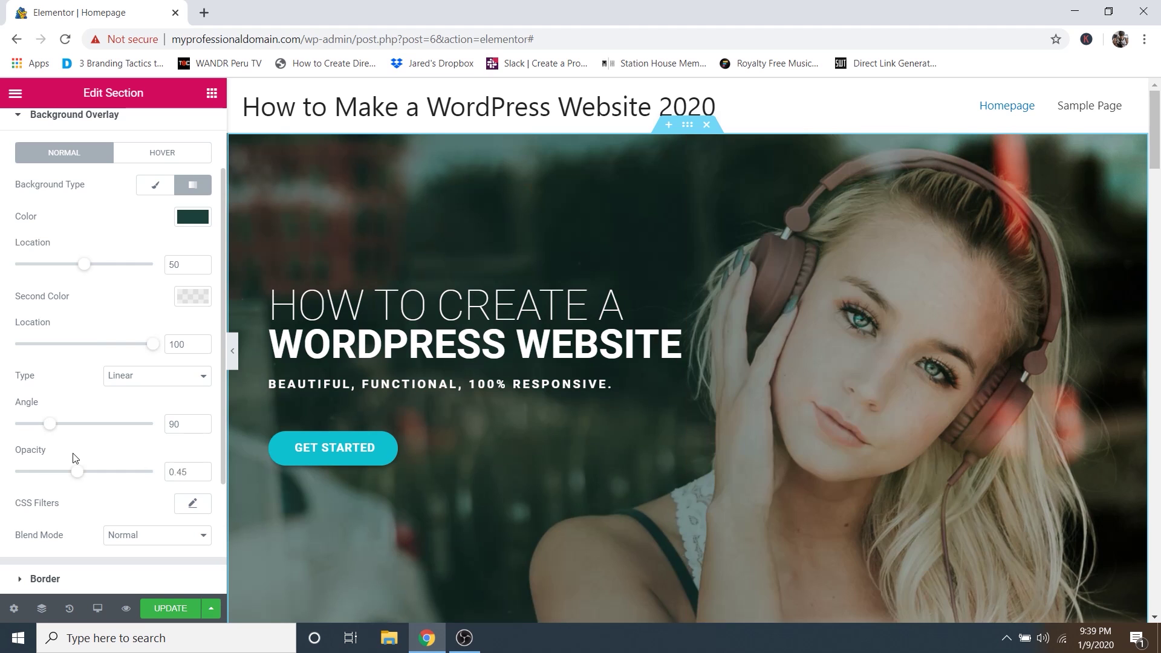
key("ctrl+z")
key("ctrl+z")
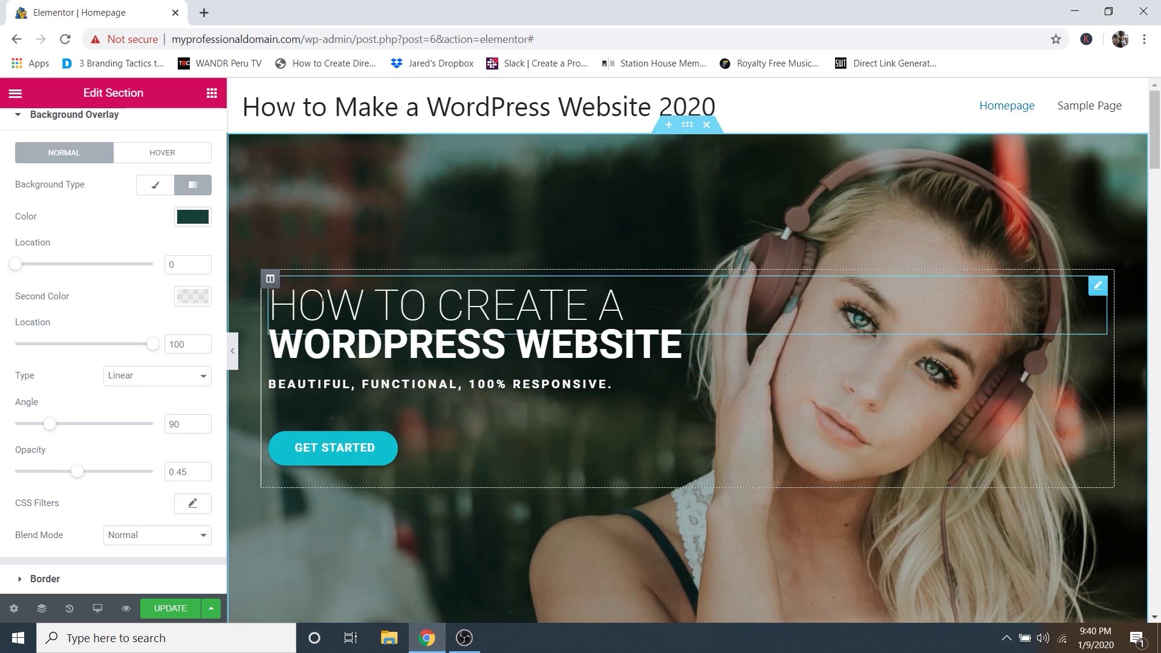
scroll(159, 292, "up", 2)
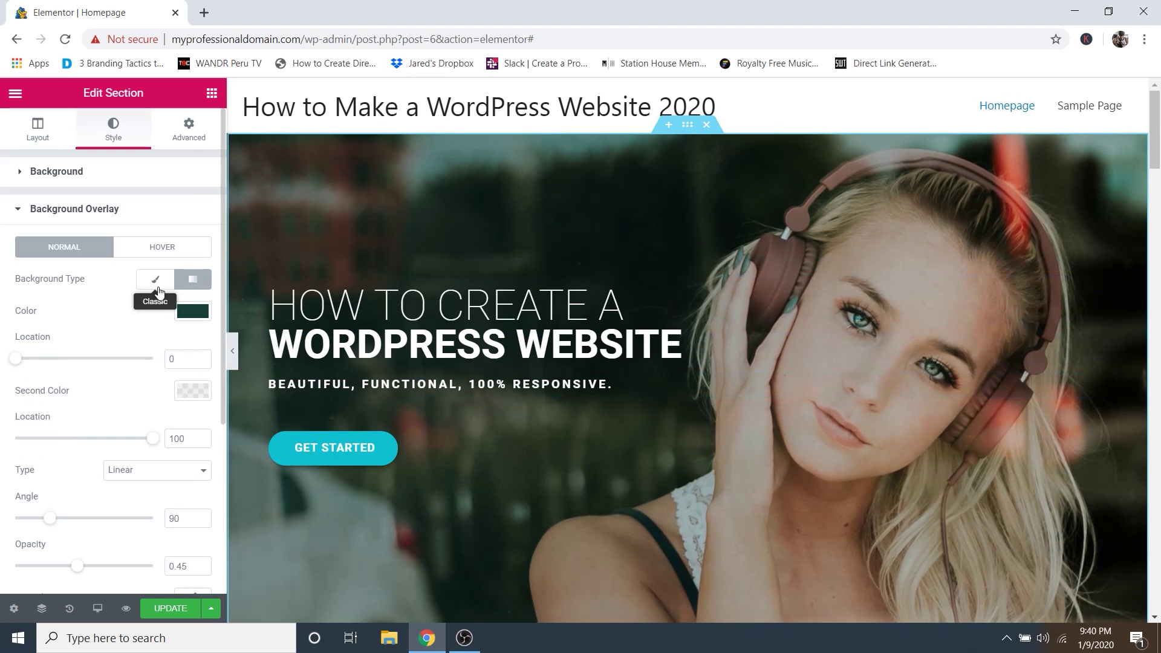
Reduce the hero section's top padding to 80.
left_click(189, 136)
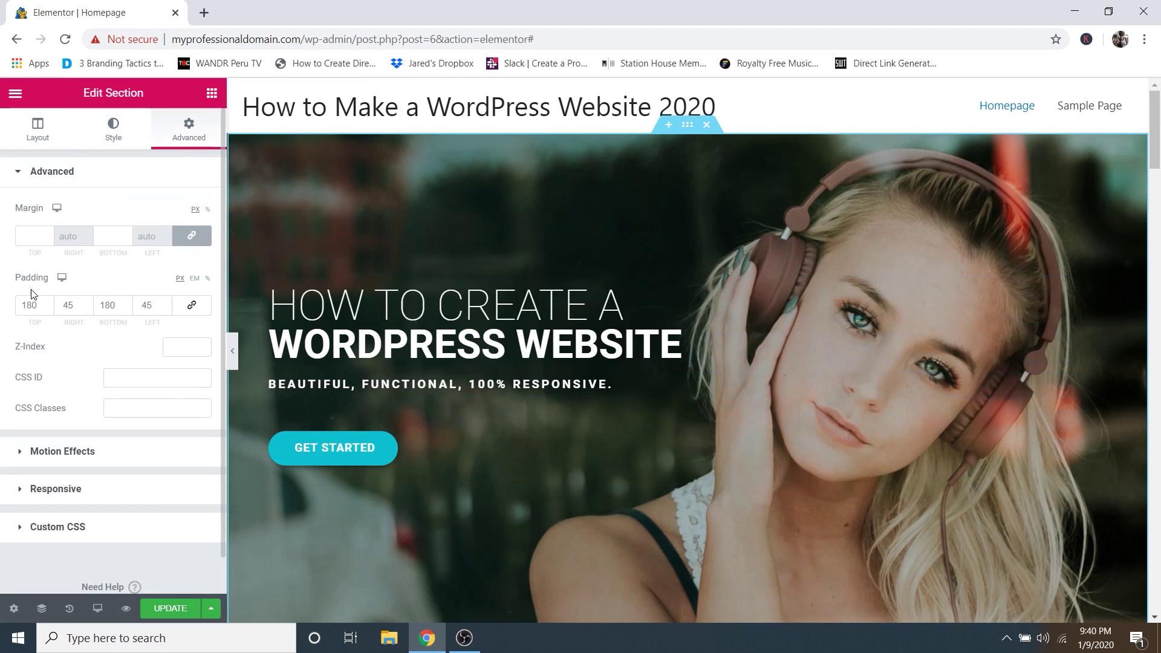
left_click(48, 308)
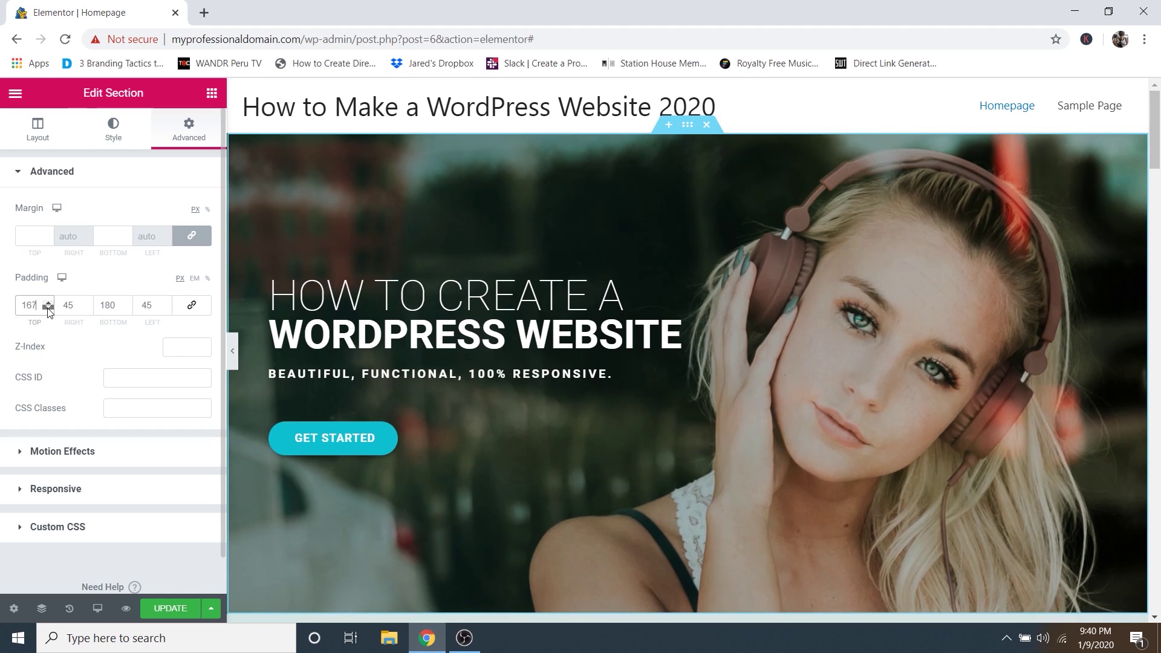
left_click_drag(48, 308, 48, 308)
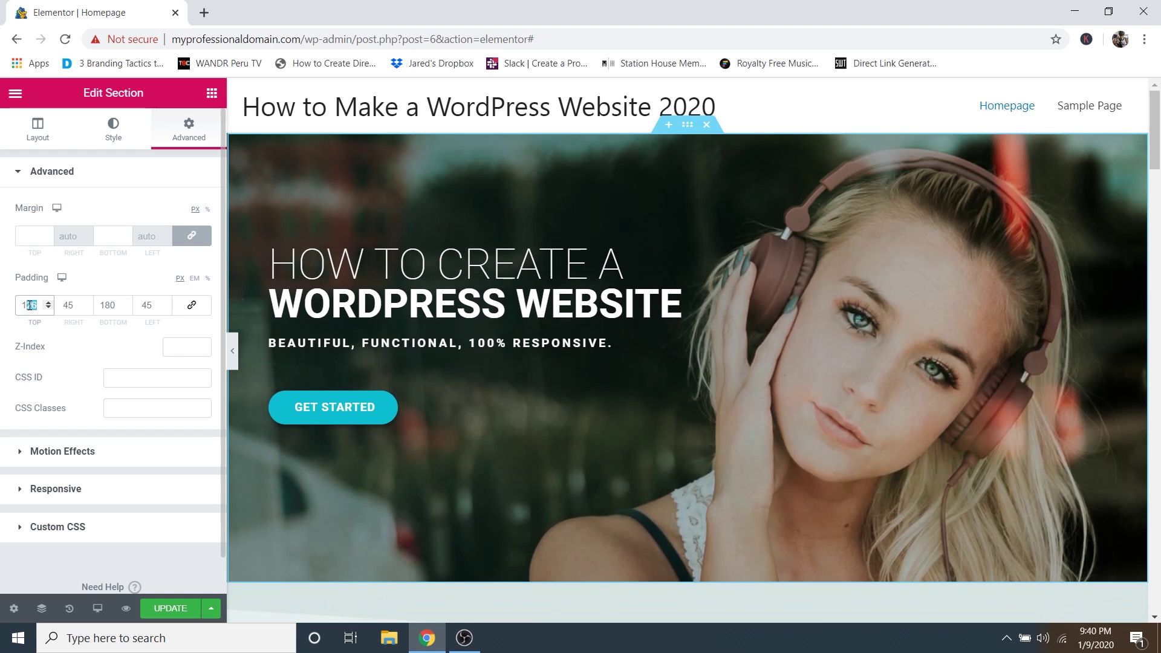
type("80")
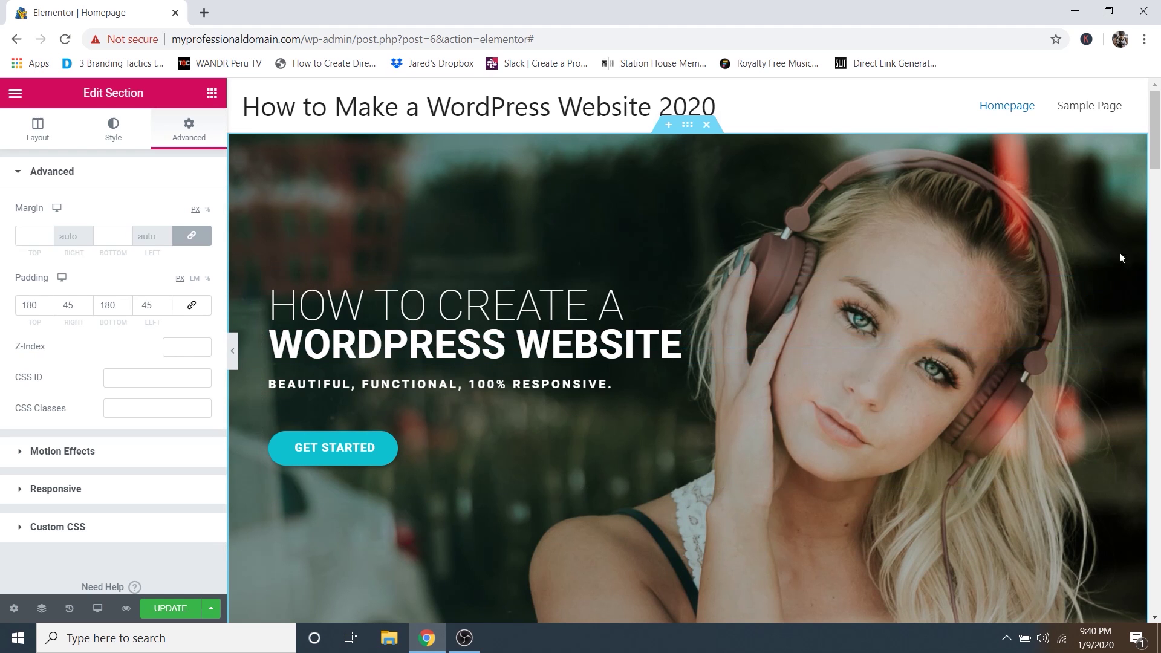
scroll(1089, 302, "down", 1)
scroll(1089, 303, "up", 1)
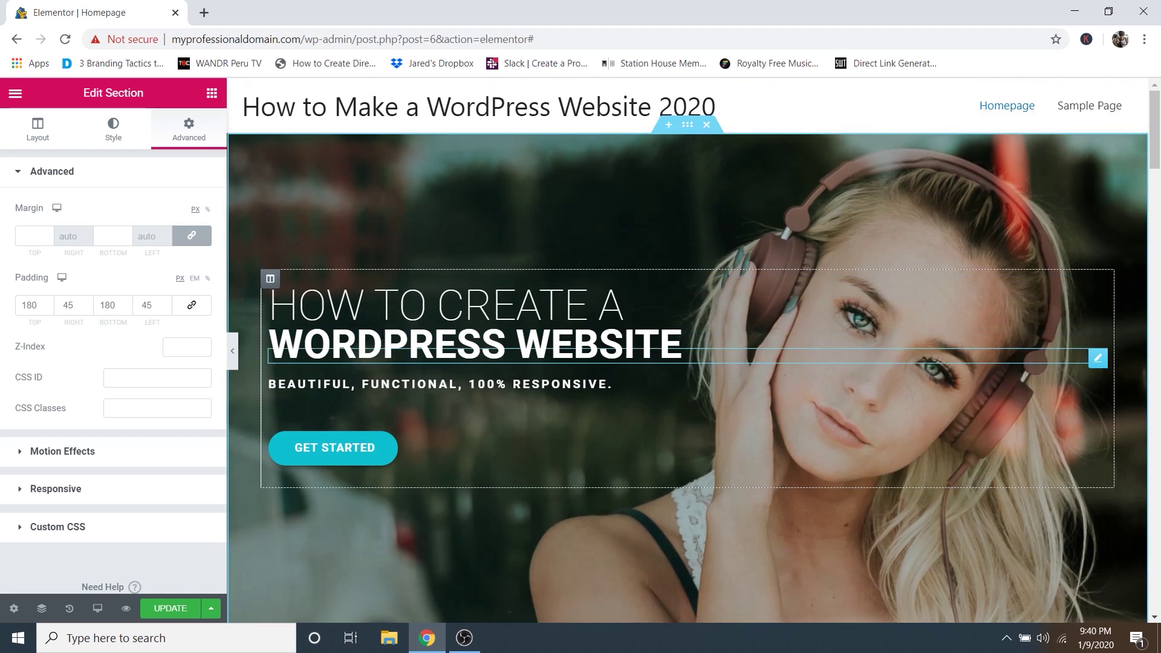
Move down to the About Me section and select its About Me heading.
triple_click(433, 301)
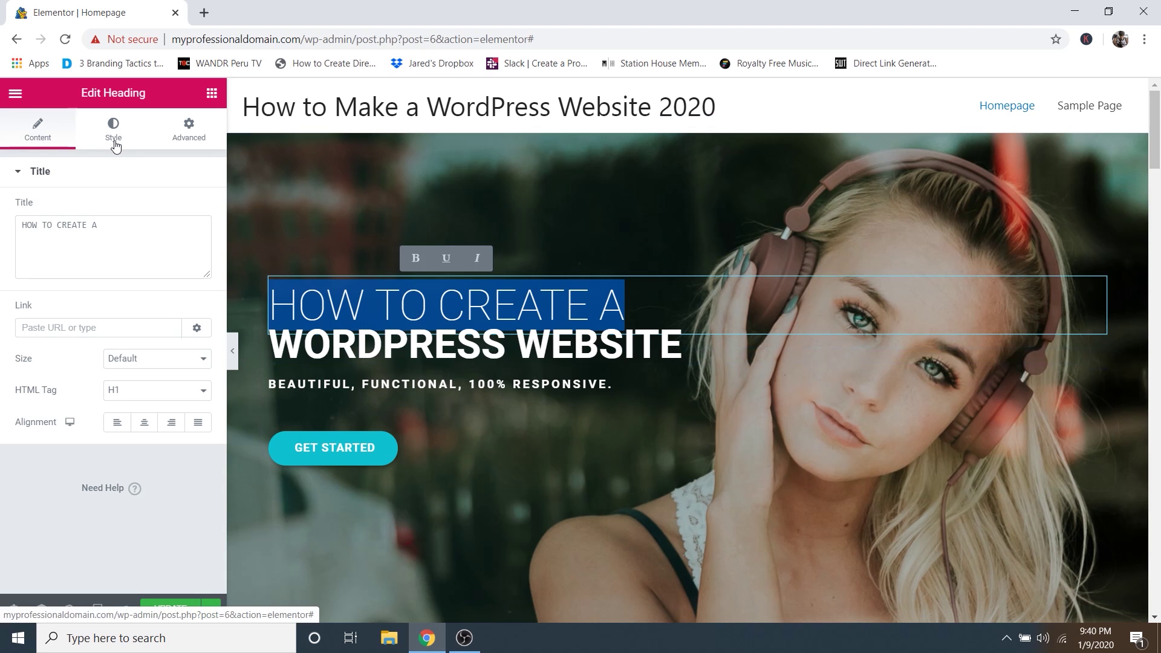
scroll(713, 365, "down", 4)
scroll(711, 365, "down", 2)
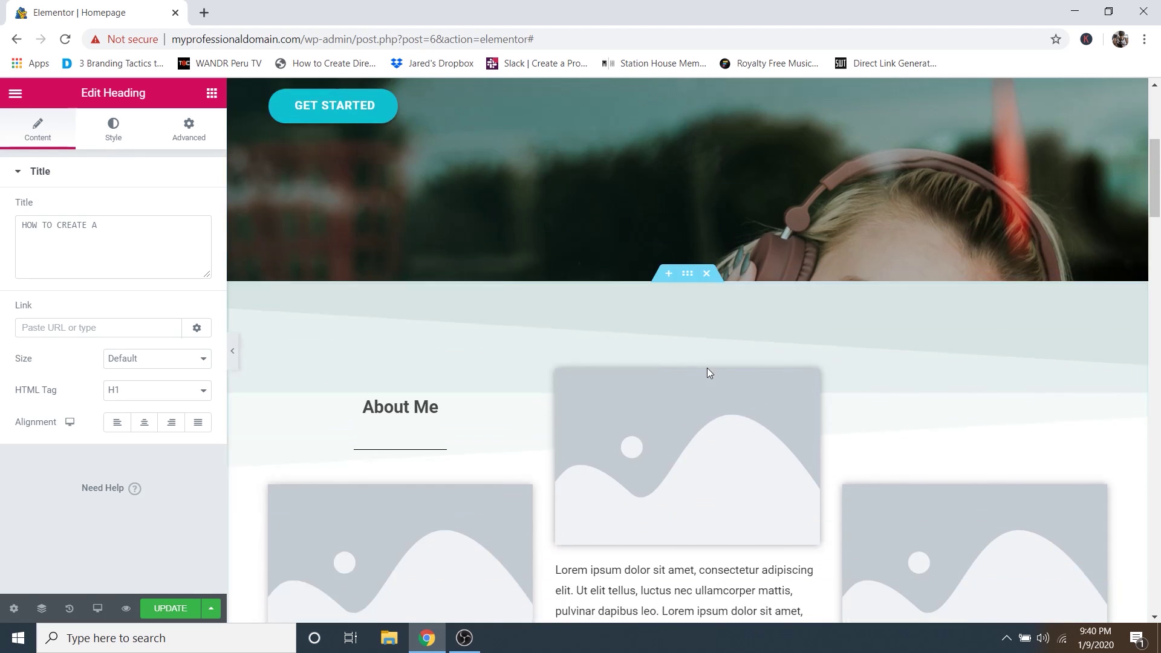
scroll(706, 367, "down", 3)
scroll(829, 417, "up", 1)
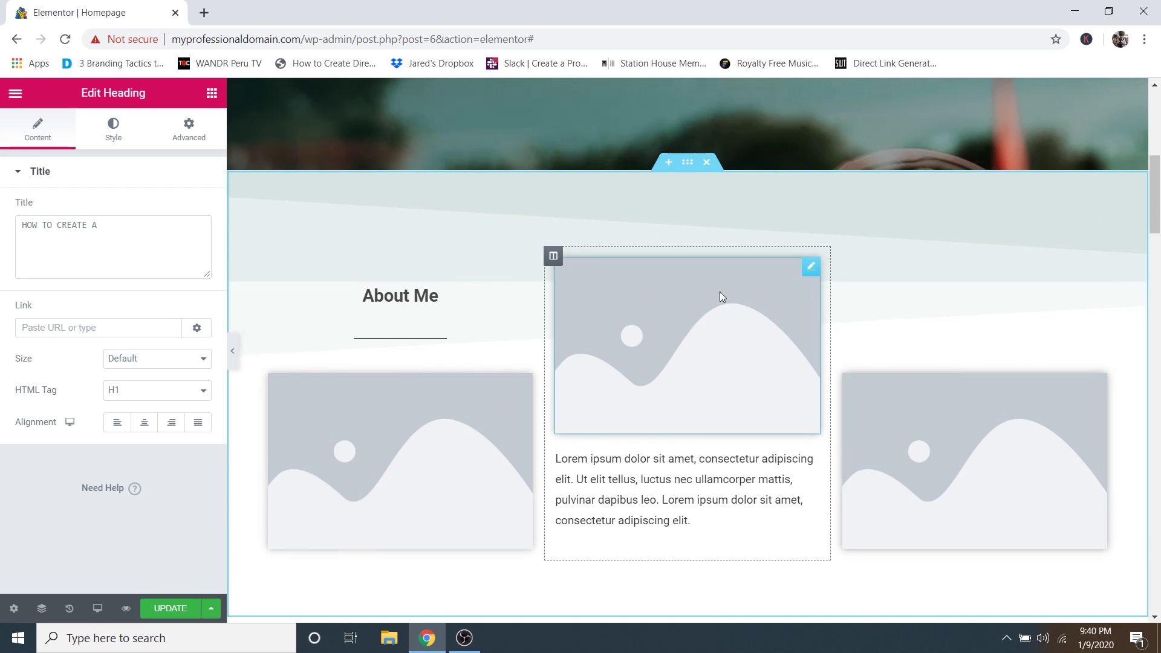
triple_click(391, 297)
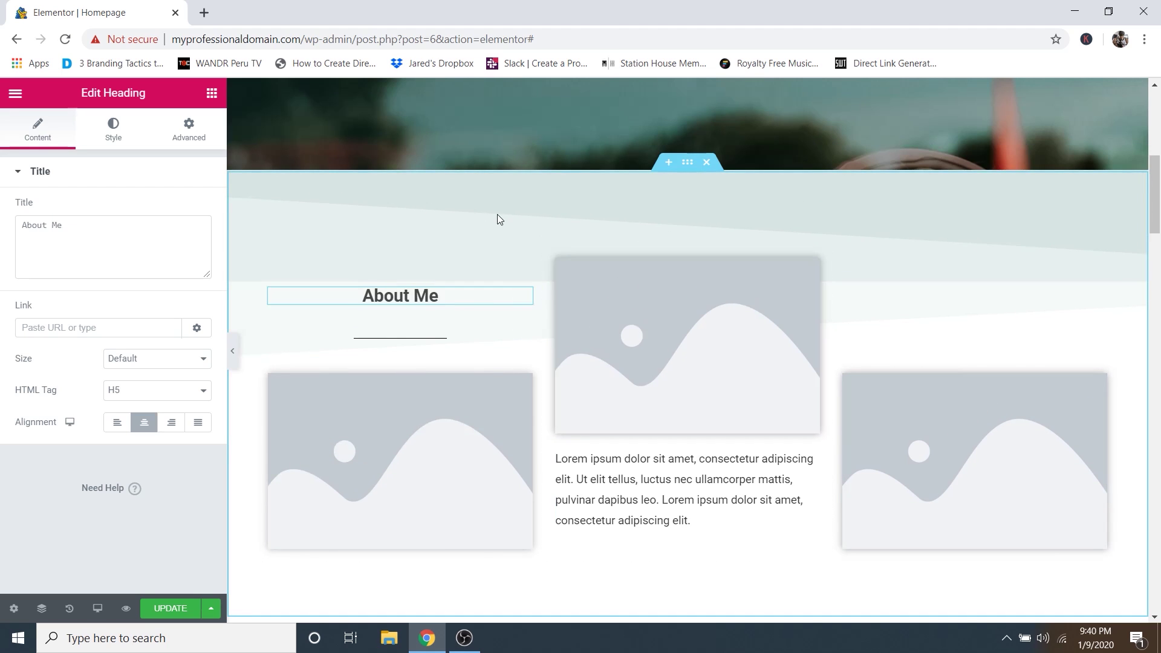
Edit the left About Me image and select all photos from About 1 to Hero Image Mobile.
left_click(460, 433)
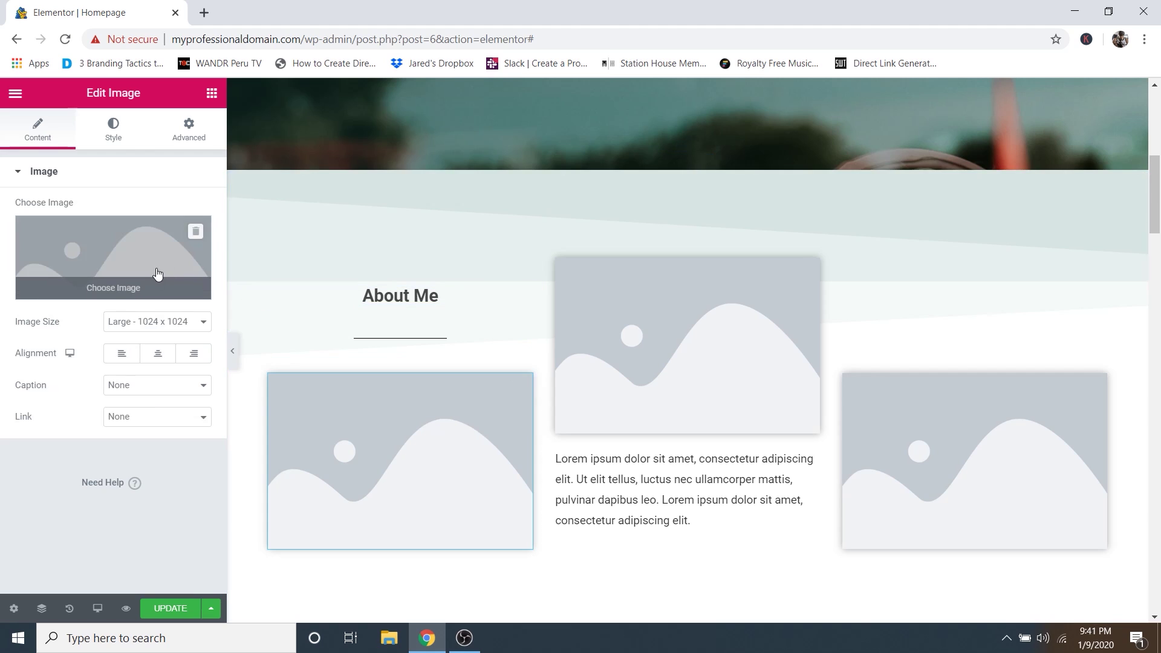
left_click(119, 290)
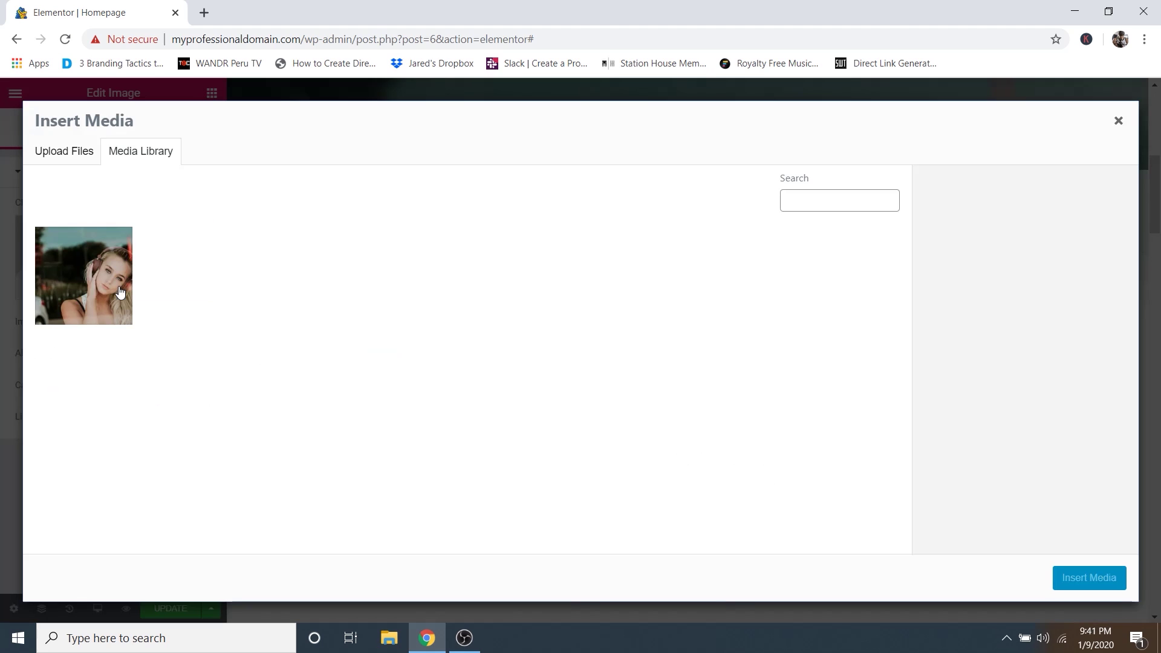
left_click(66, 155)
left_click(602, 366)
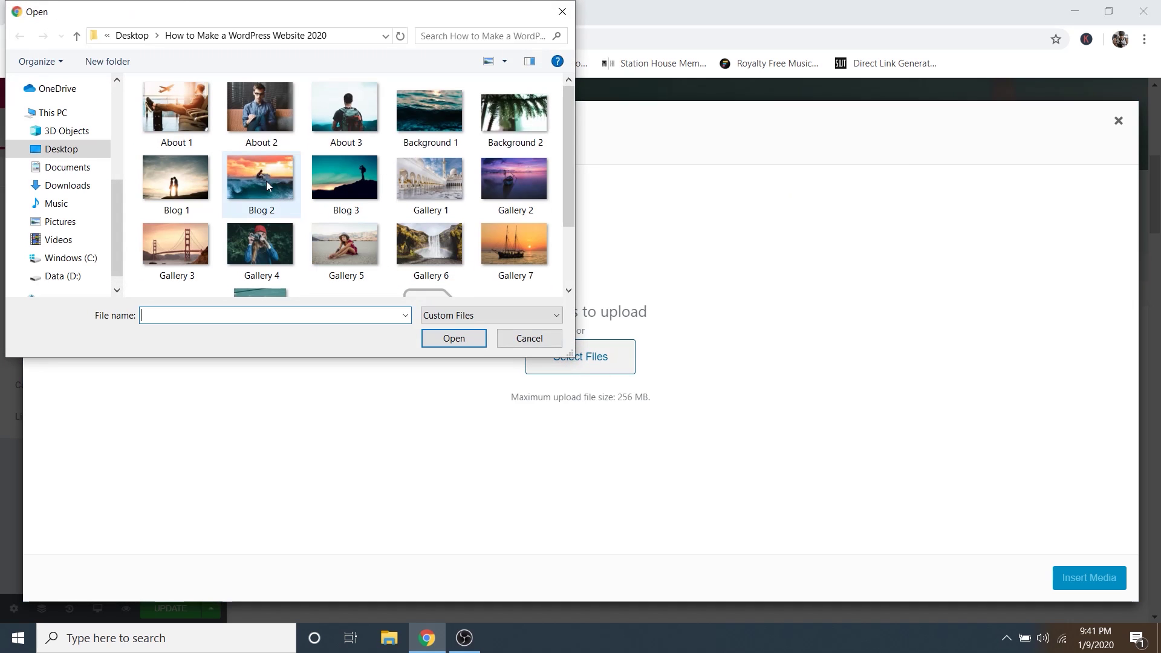
left_click(213, 121)
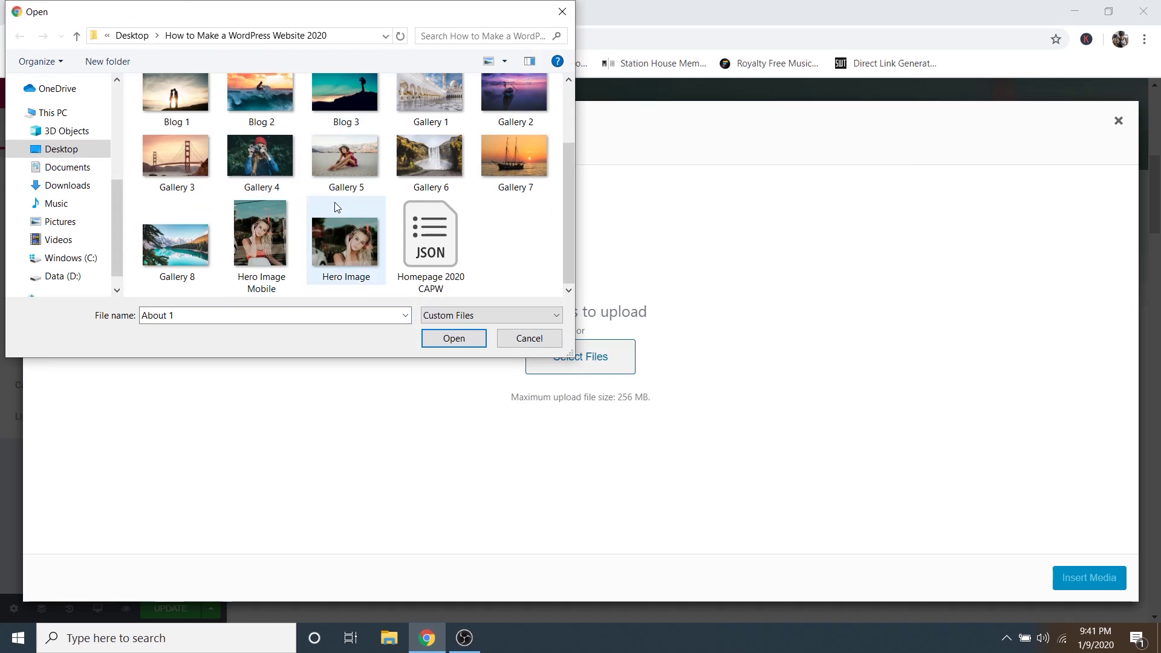
left_click(278, 248, "shift")
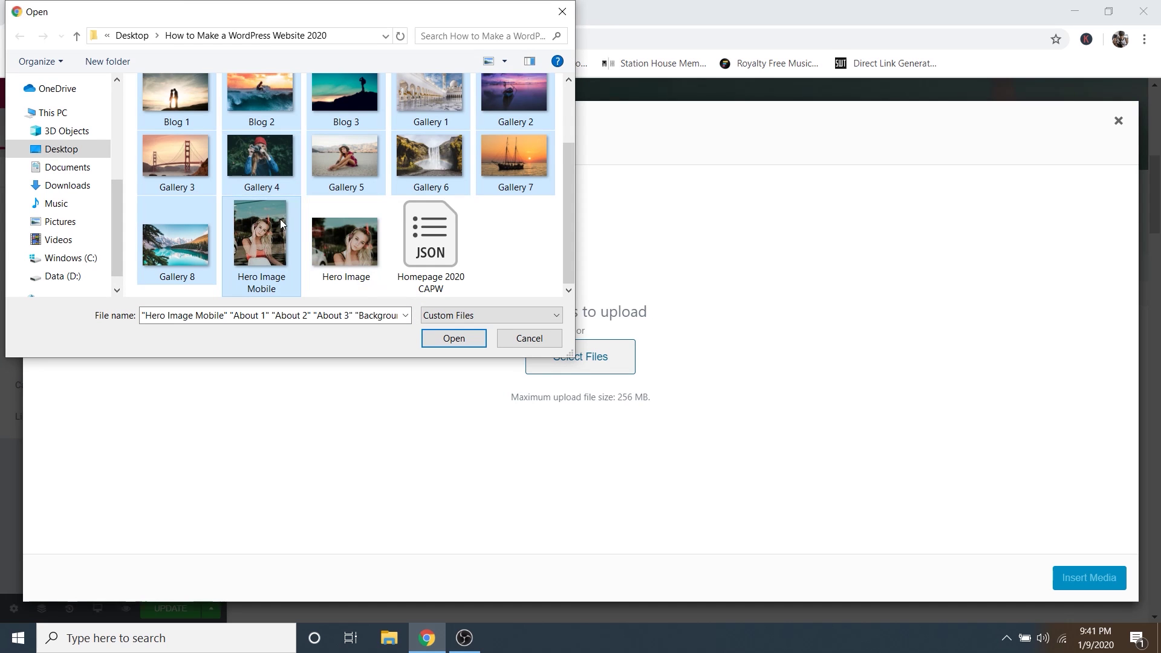
Upload the selected photos and insert About-1.jpg, the airplane photo, into the image.
scroll(252, 185, "up", 2)
scroll(256, 230, "down", 2)
scroll(270, 228, "up", 2)
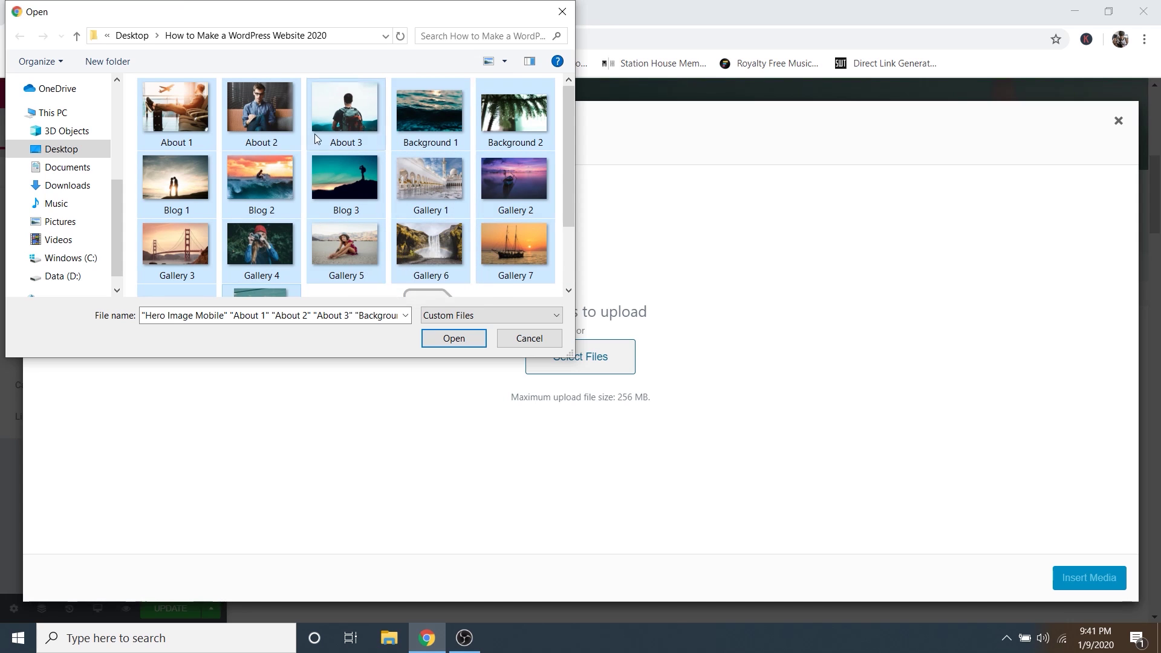
left_click(453, 339)
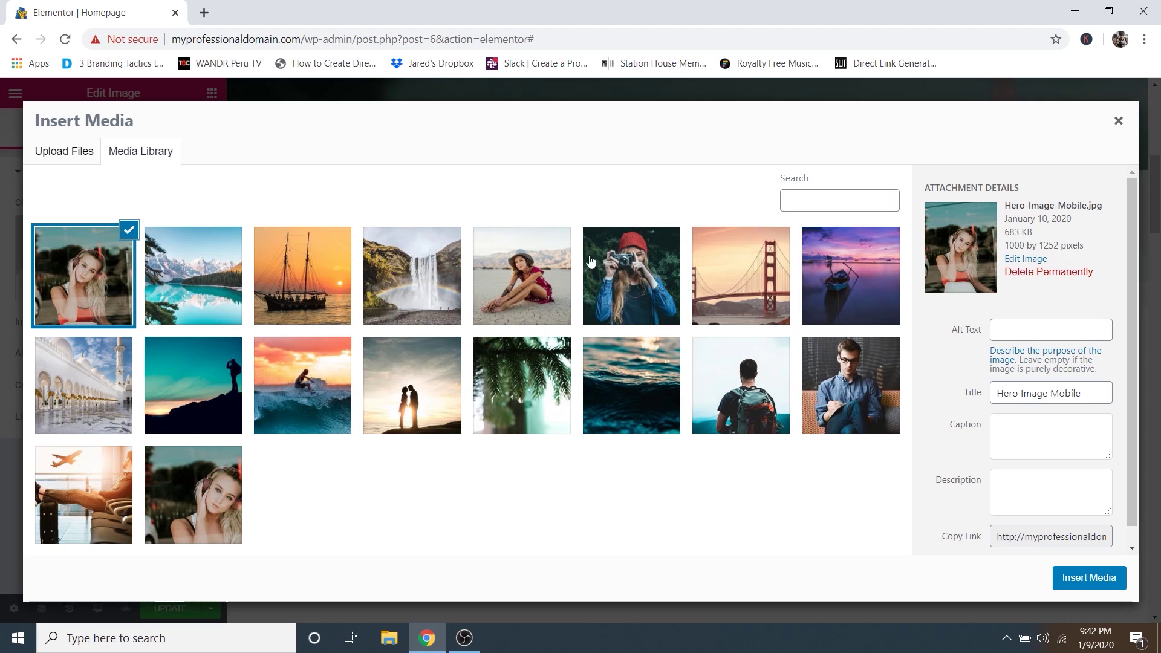
left_click(84, 481)
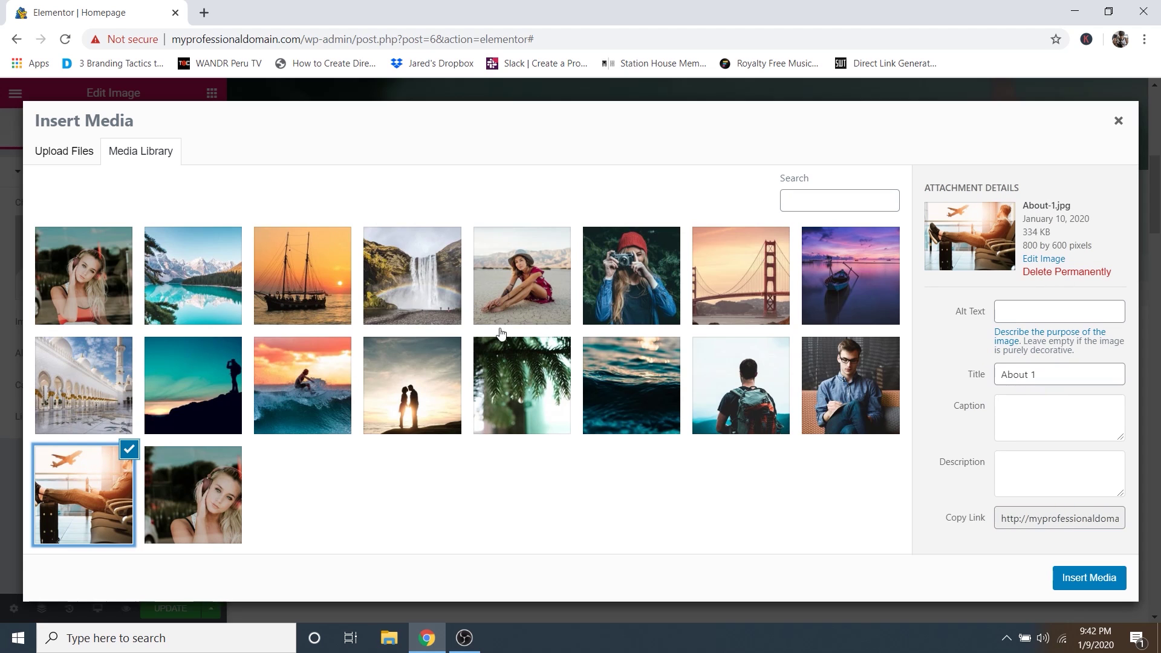
left_click(1086, 585)
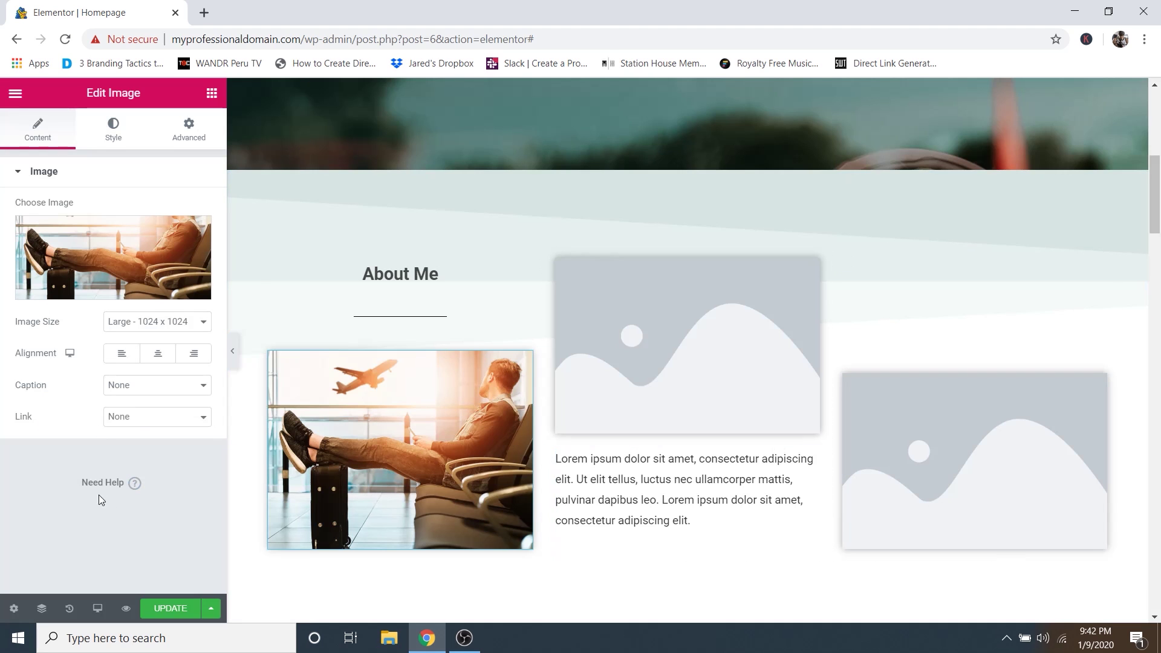
Try a smaller max width on the airplane photo, then undo it.
left_click(121, 139)
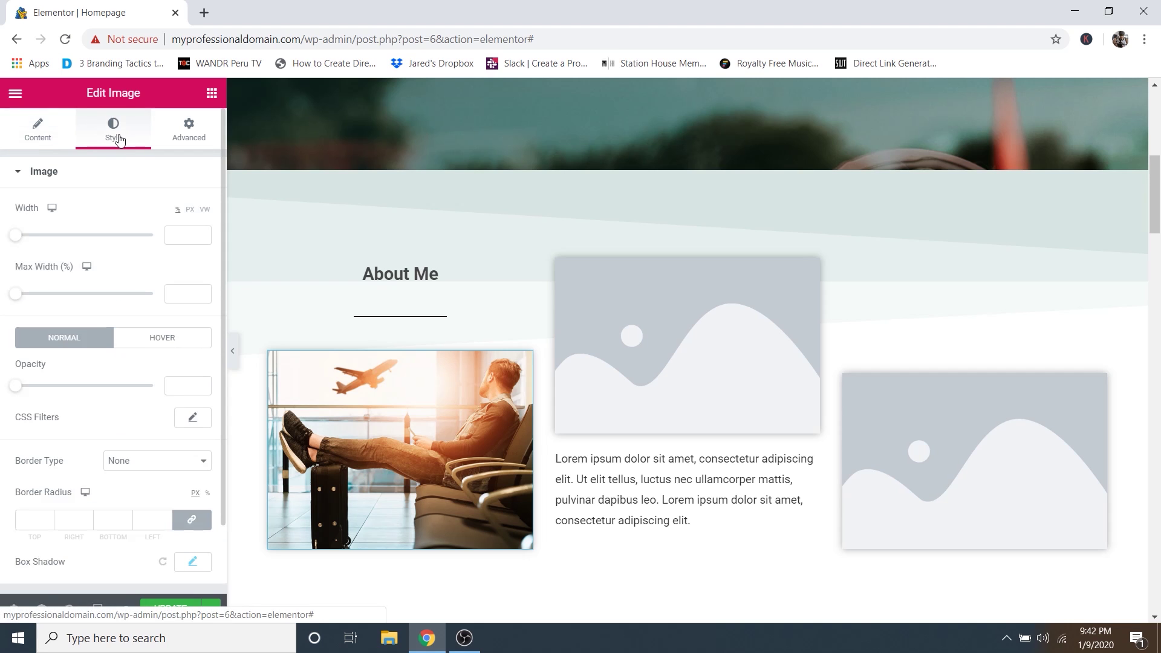
left_click_drag(17, 296, 82, 295)
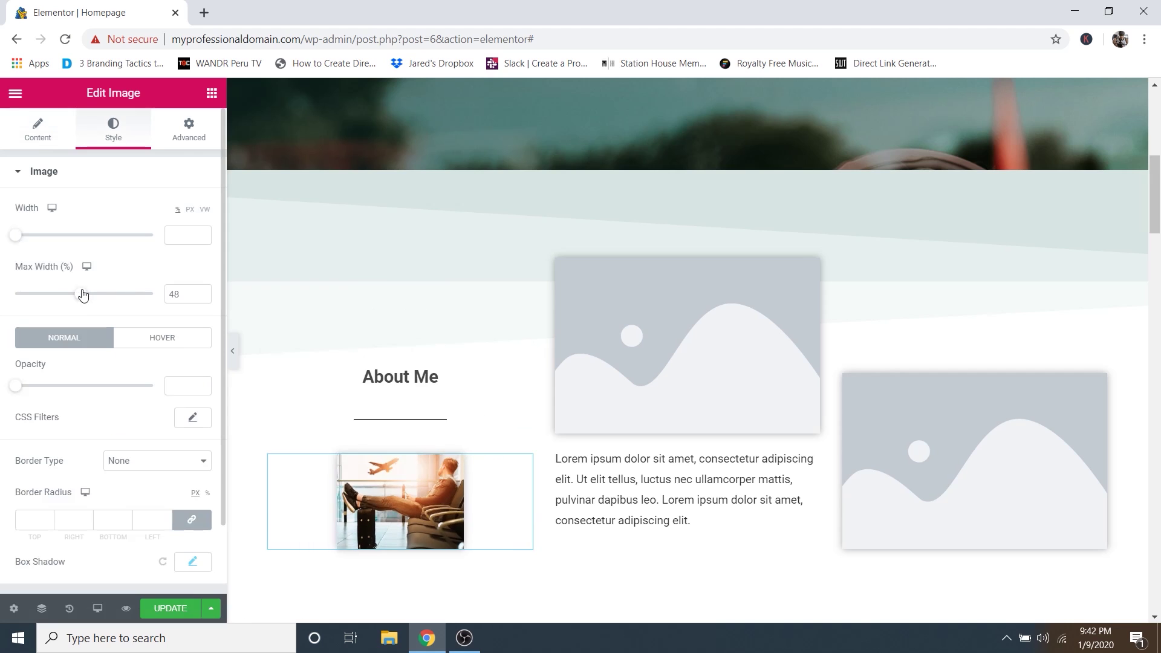
key("ctrl+z")
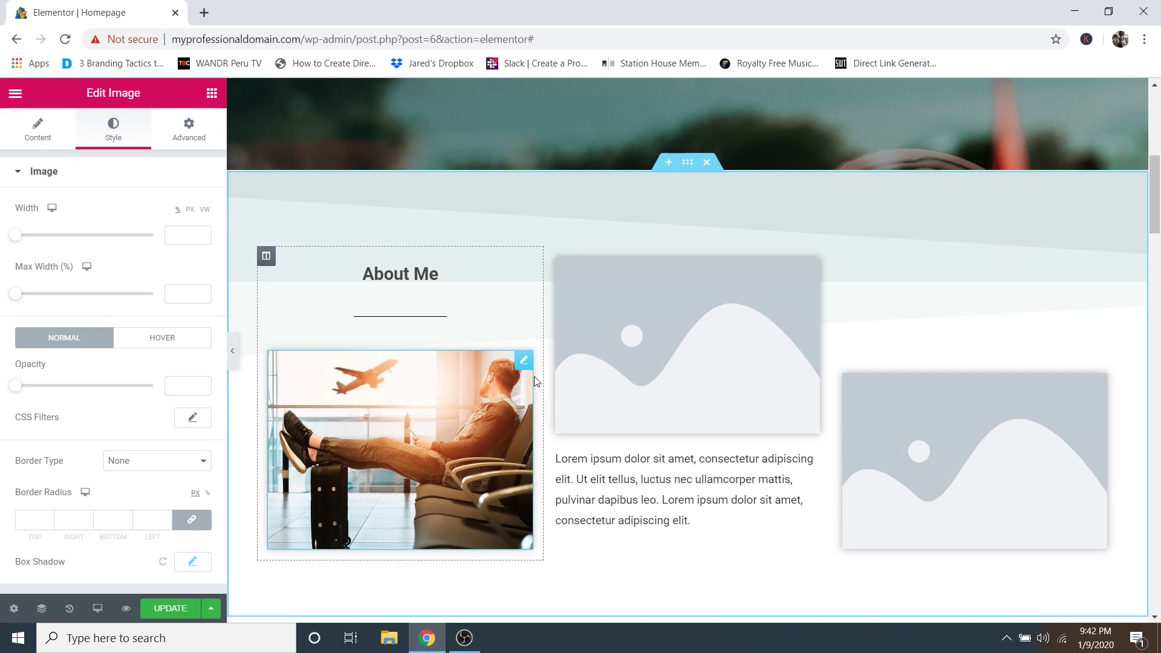
scroll(109, 557, "down", 2)
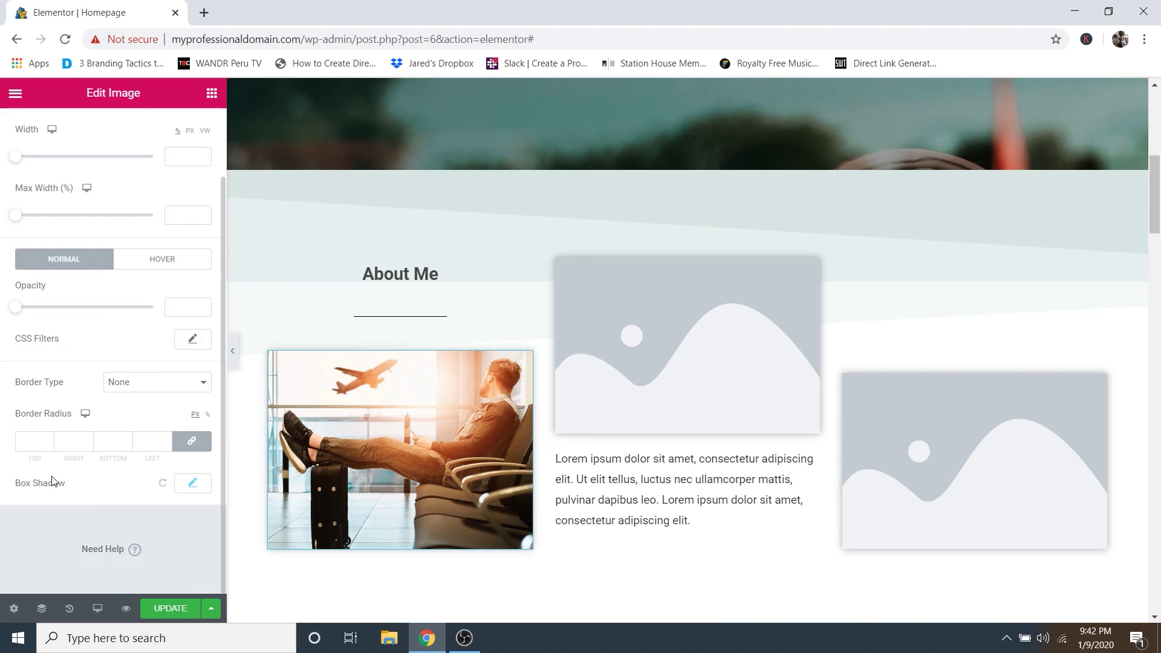
Add a box shadow to the airplane photo with the spread kept at 0.
left_click(192, 484)
scroll(118, 499, "down", 2)
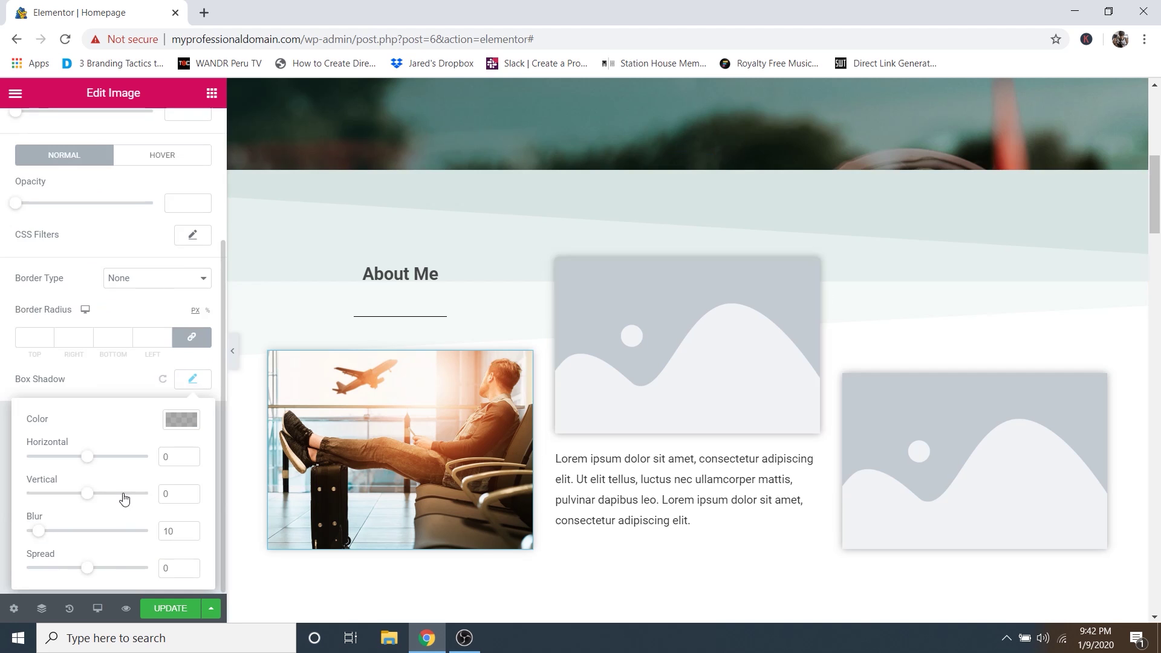
mouse_move(91, 562)
left_mouse_down()
mouse_move(114, 570)
mouse_move(96, 577)
left_mouse_up()
key("ctrl+z")
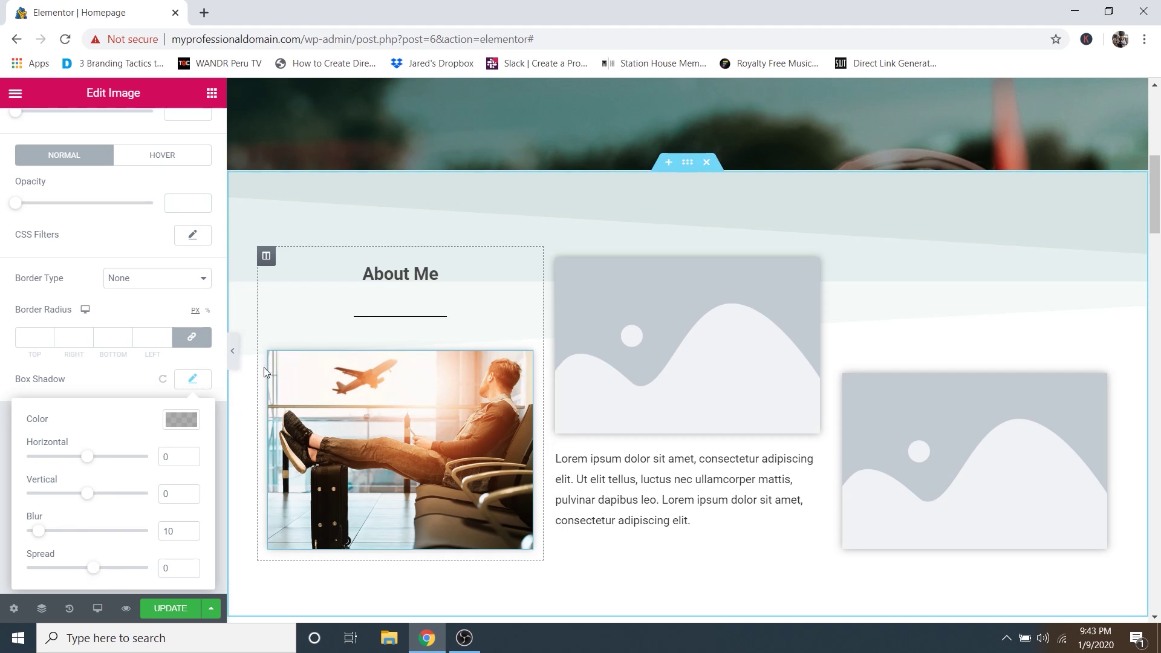
left_click(145, 368)
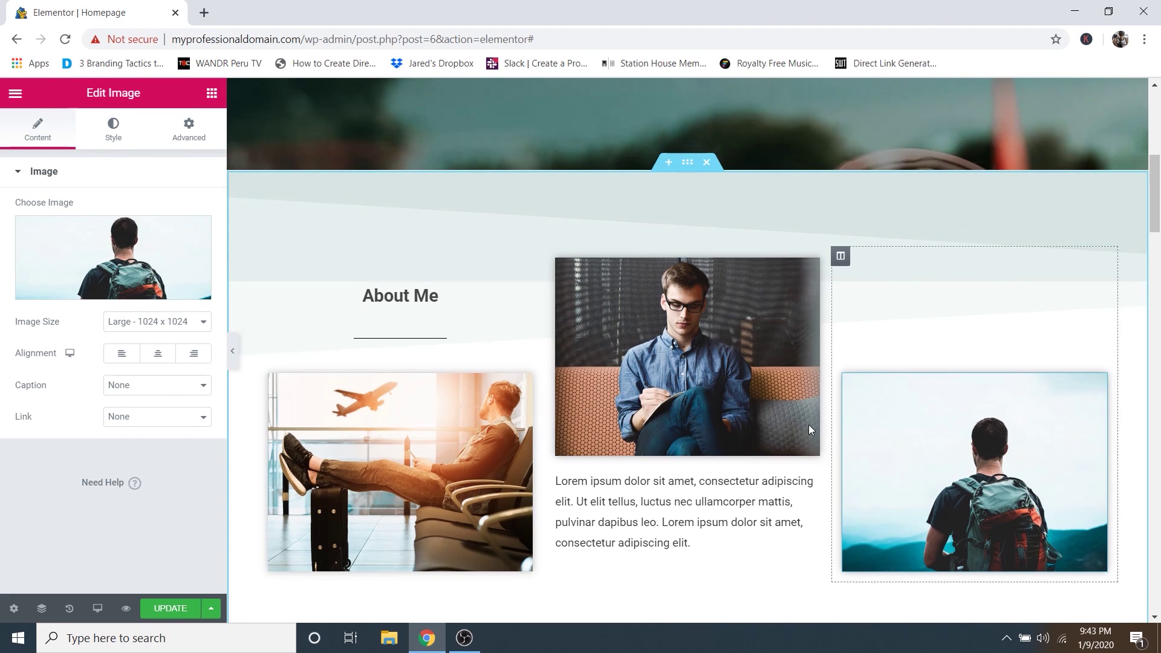
scroll(808, 425, "down", 1)
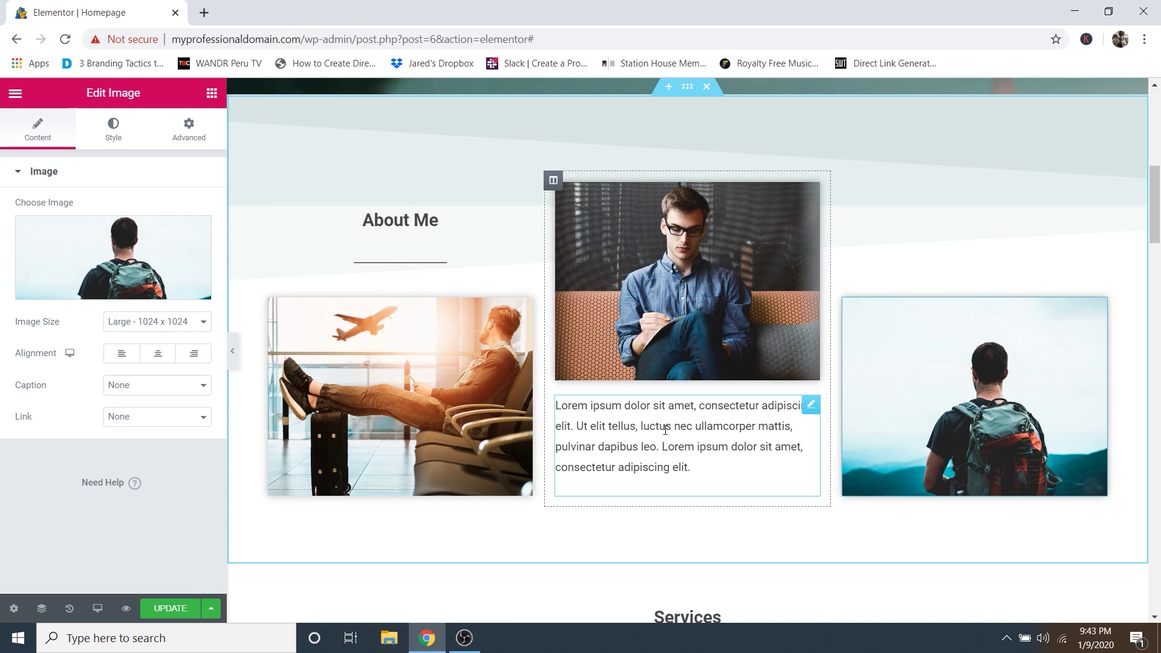
Select the Lorem ipsum text under the middle photo, keep Paragraph format, and show its Style settings.
left_click(615, 419)
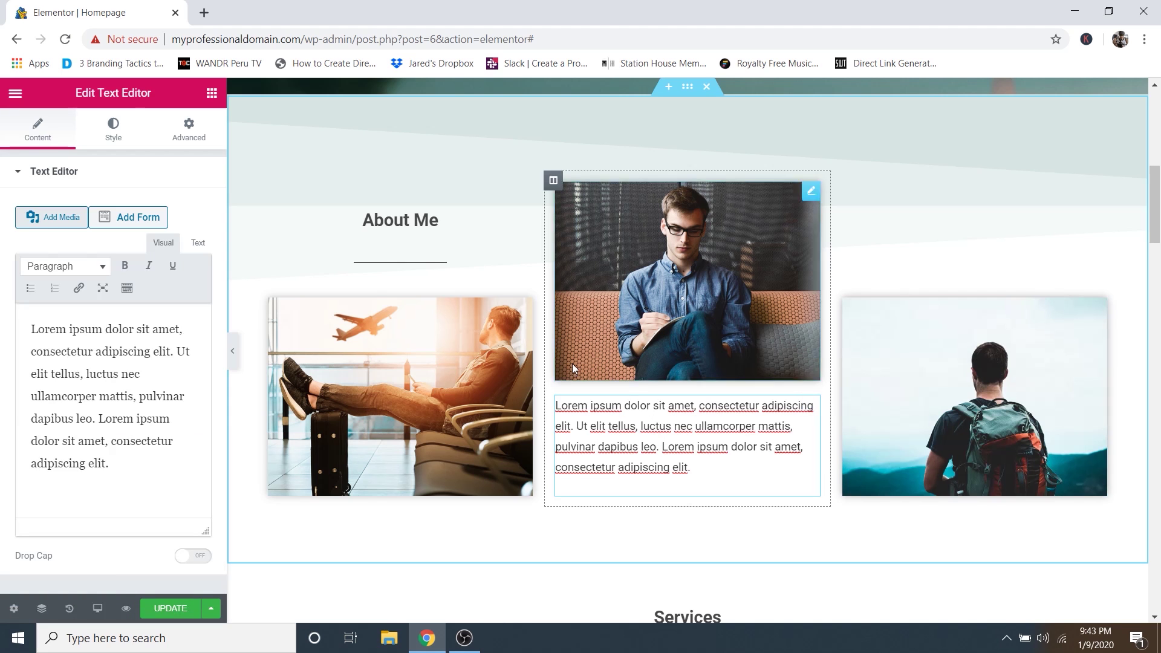
scroll(542, 372, "up", 6)
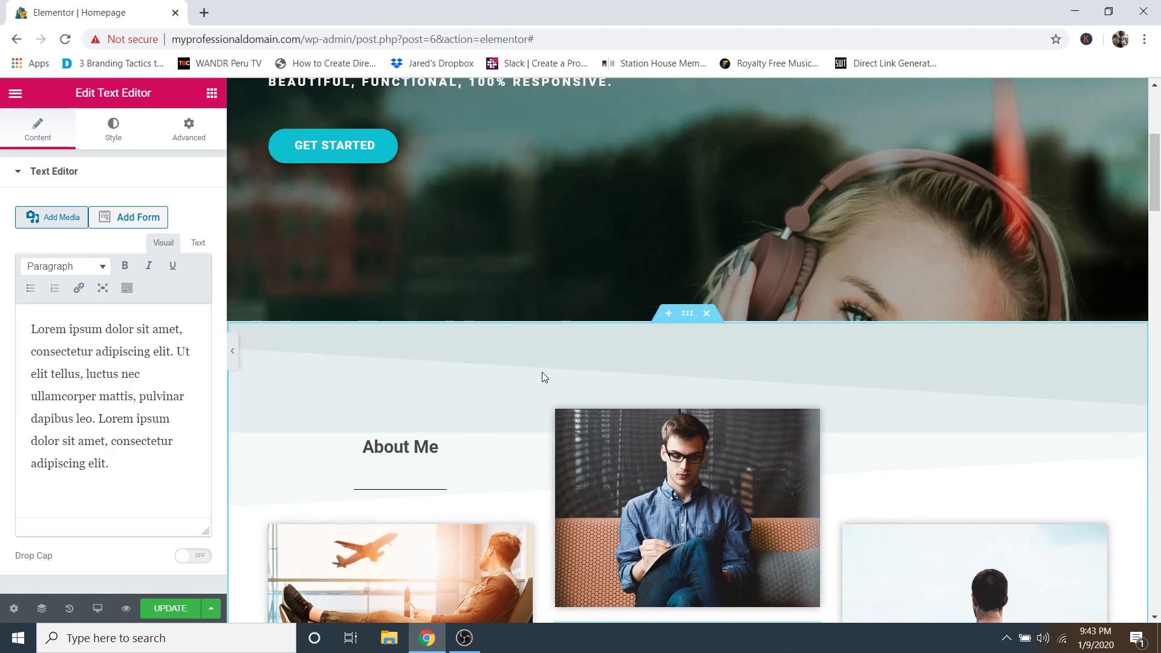
scroll(516, 223, "down", 7)
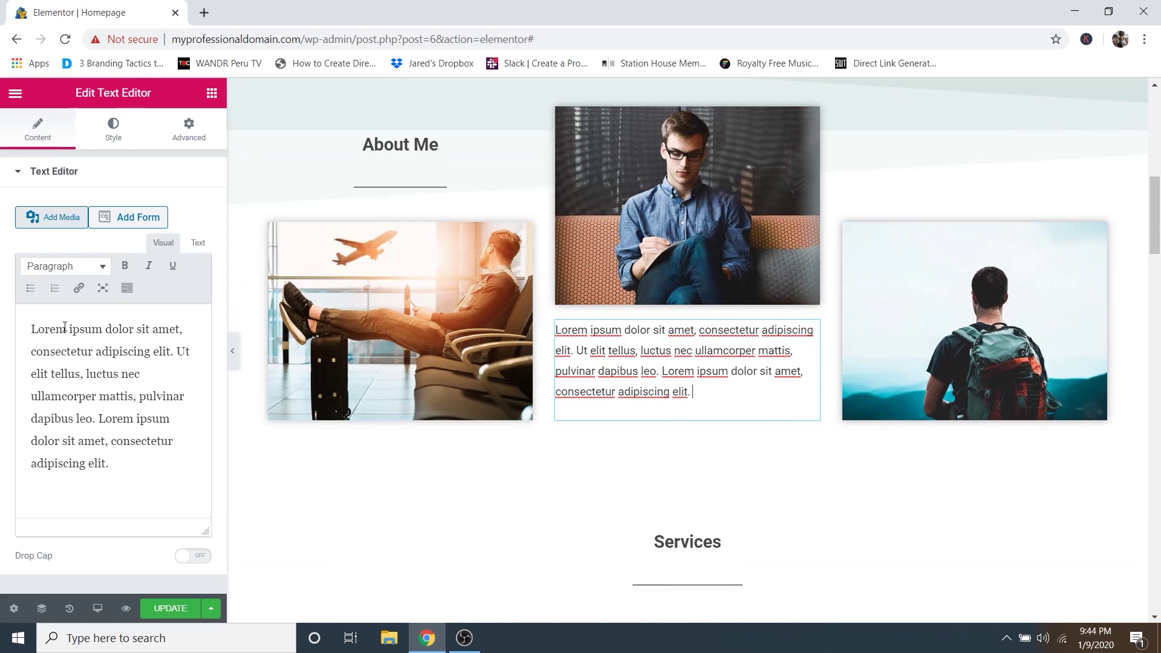
left_click_drag(27, 330, 143, 466)
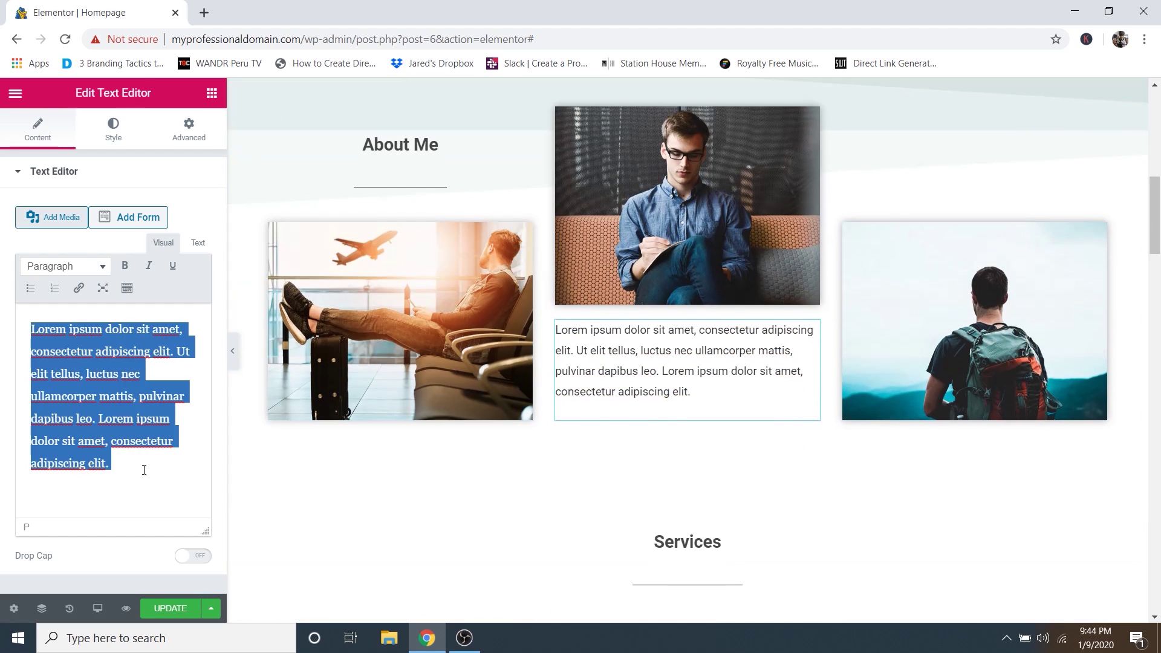
left_click(143, 467)
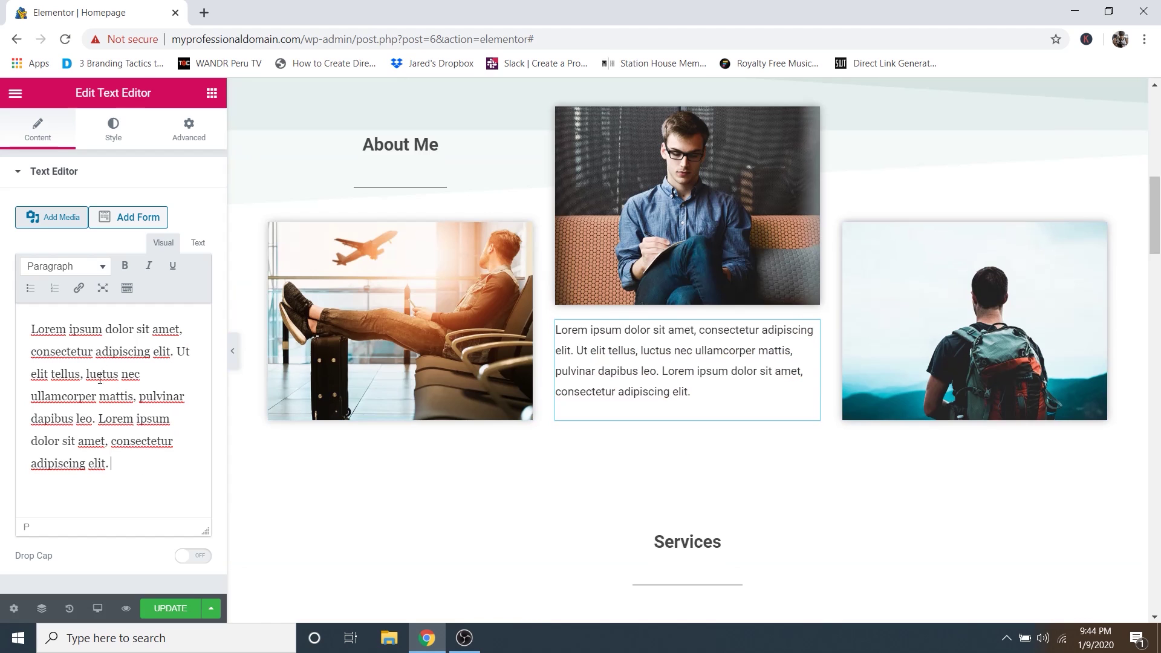
left_click(84, 271)
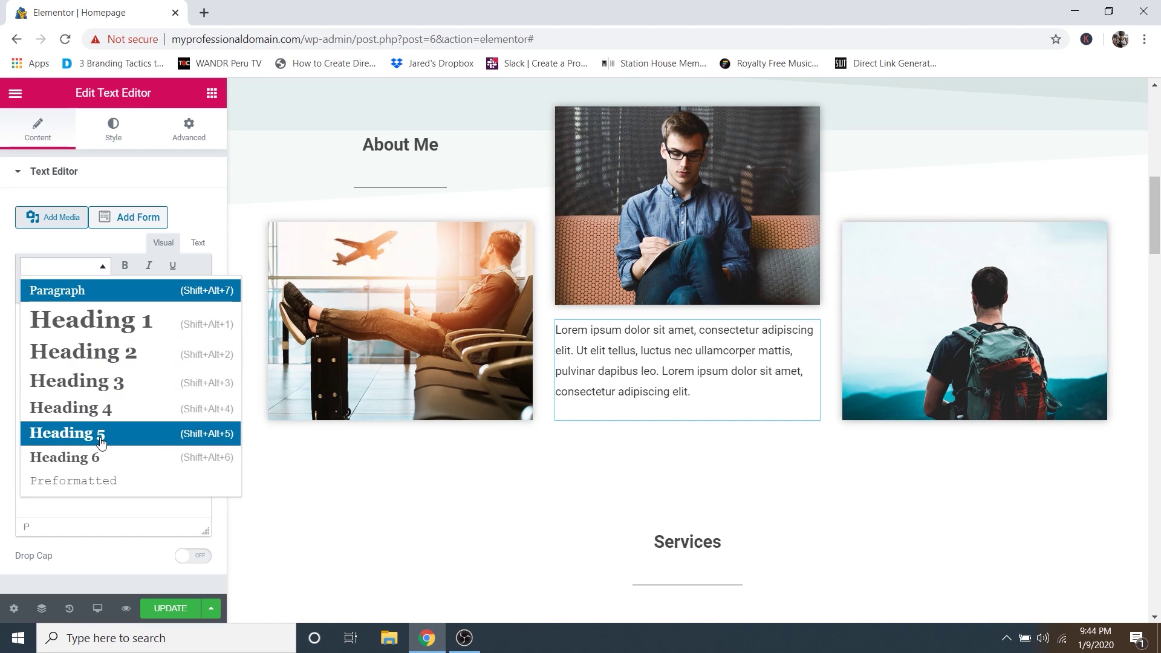
left_click(89, 294)
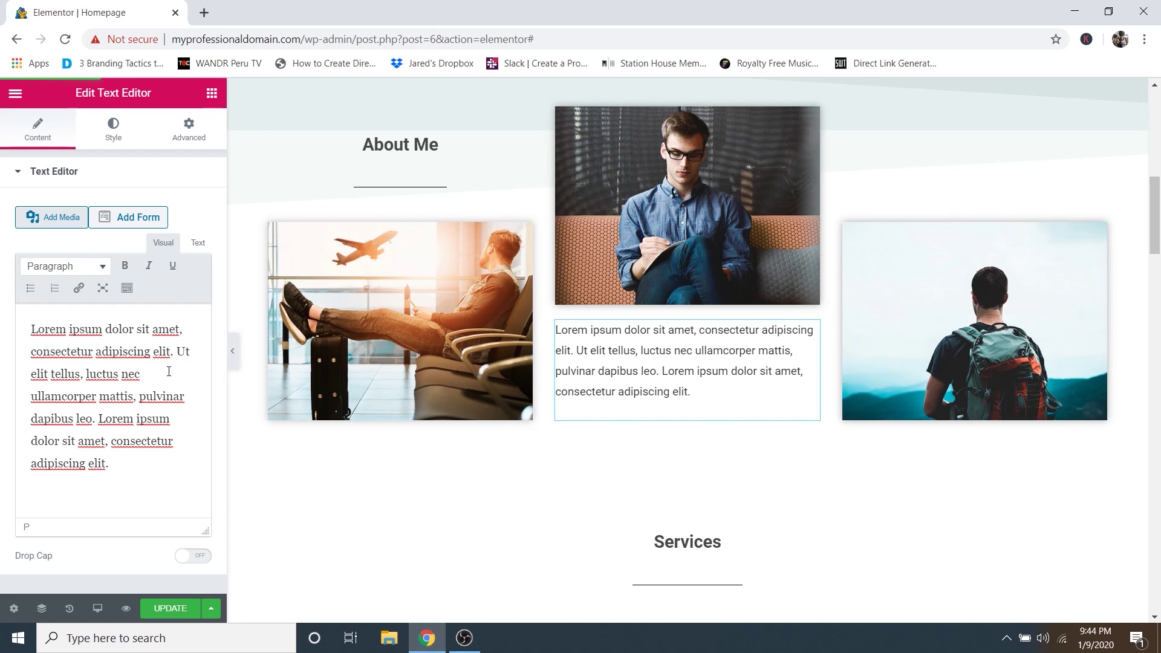
left_click(119, 134)
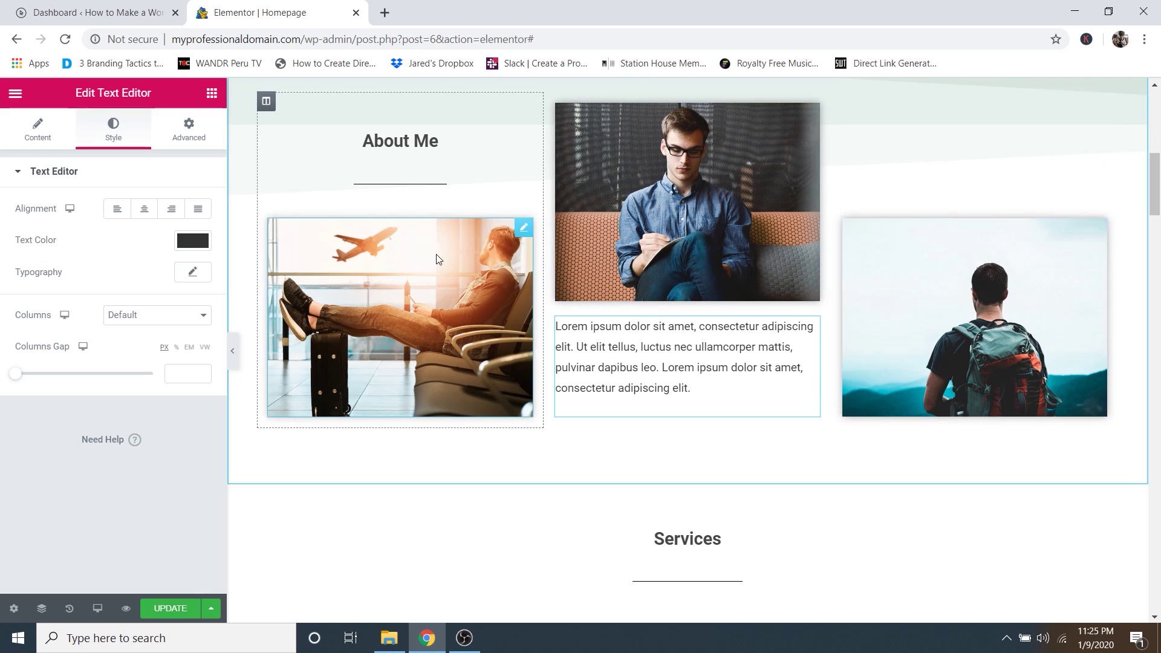
Select the left About Me column and bring up its Advanced > Motion Effects settings.
scroll(442, 263, "up", 1)
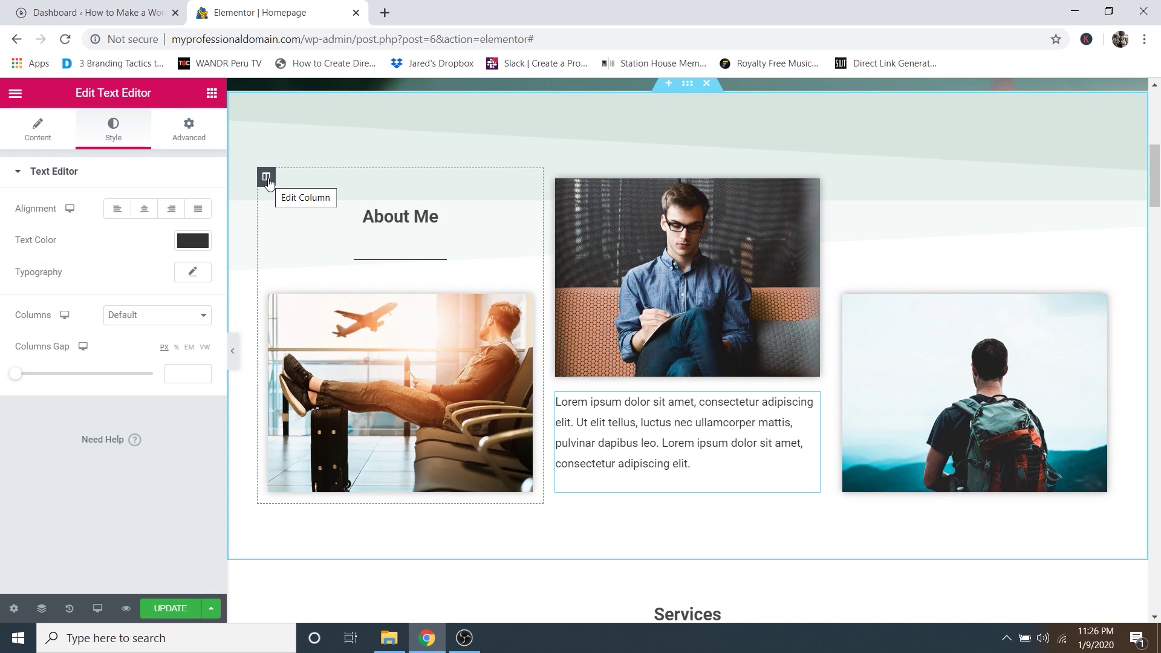
left_click(266, 177)
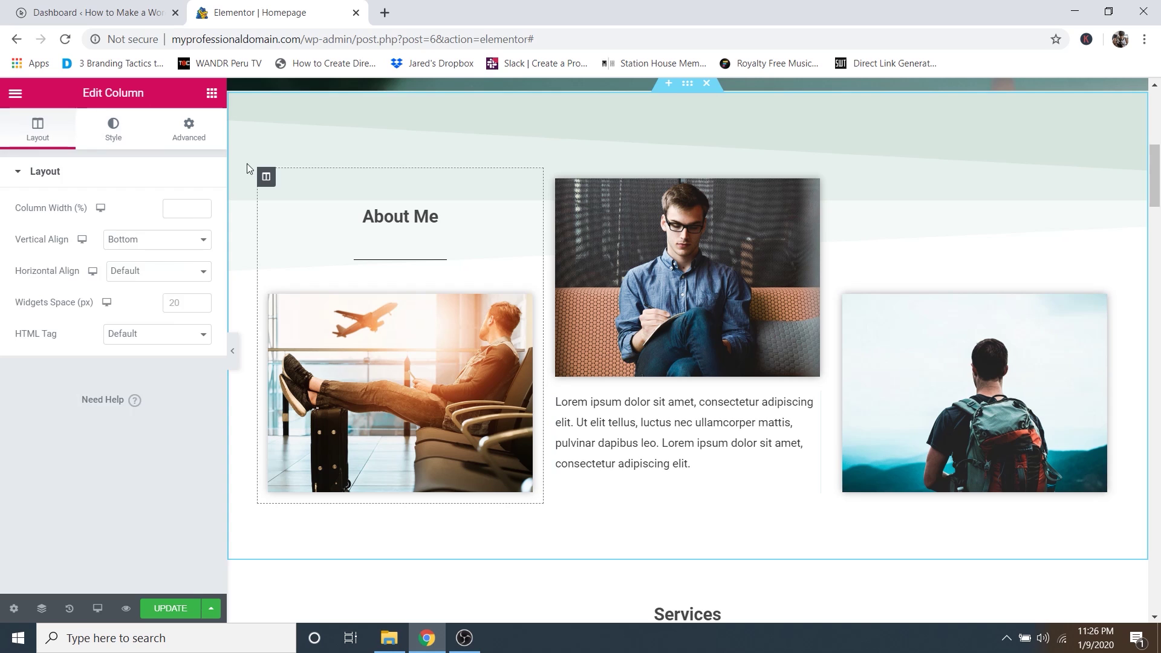
left_click(121, 137)
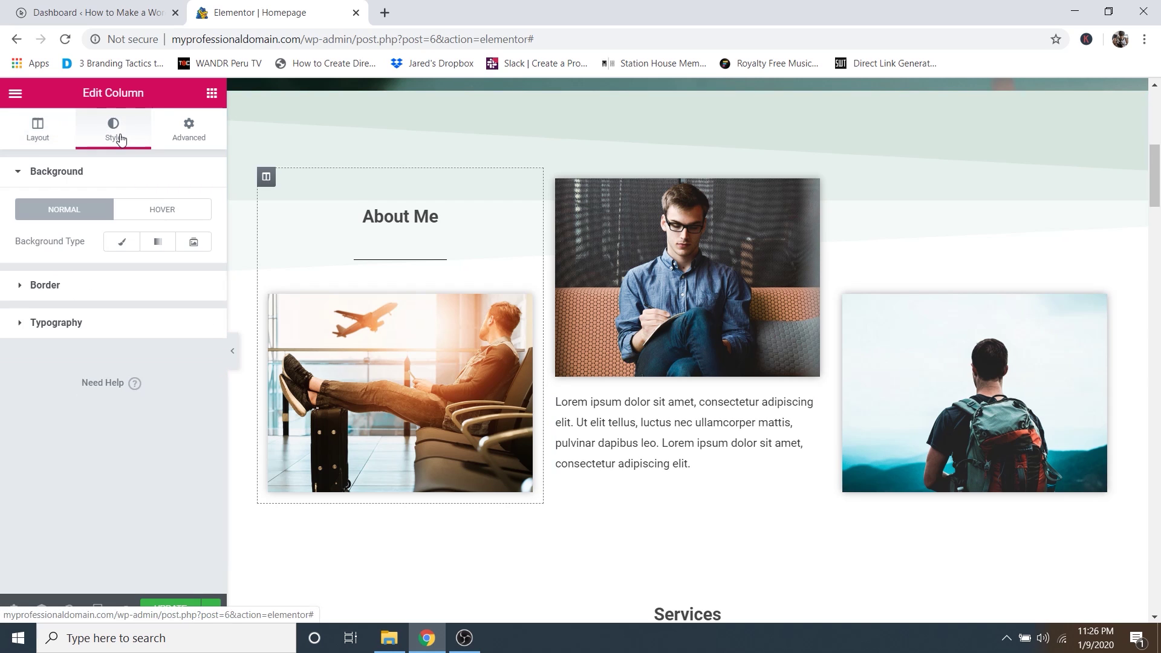
left_click(178, 132)
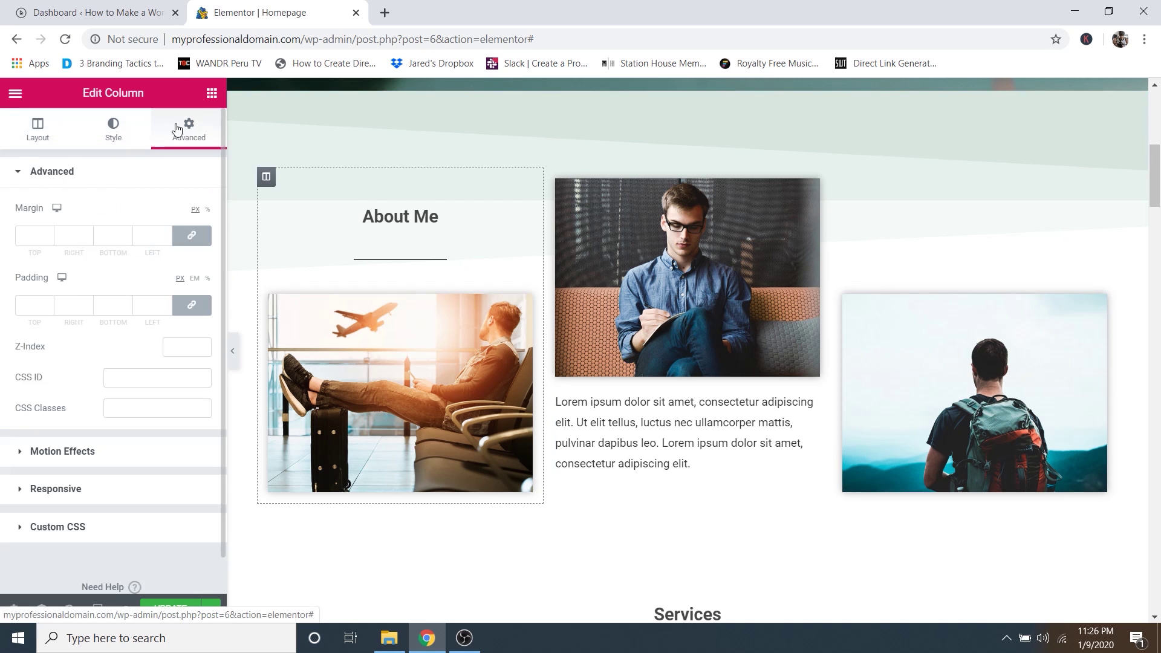
left_click(62, 453)
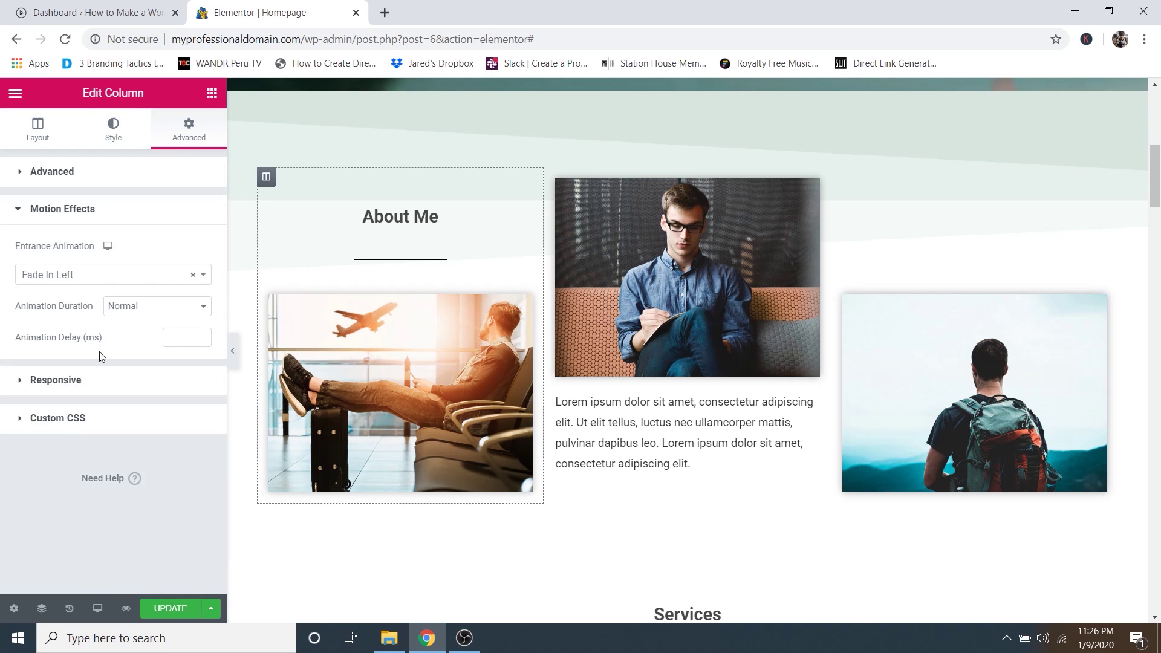
Set the entrance animation to Fade In Left after trying Fade In and Zoom In Right.
left_click(79, 275)
left_click(56, 394)
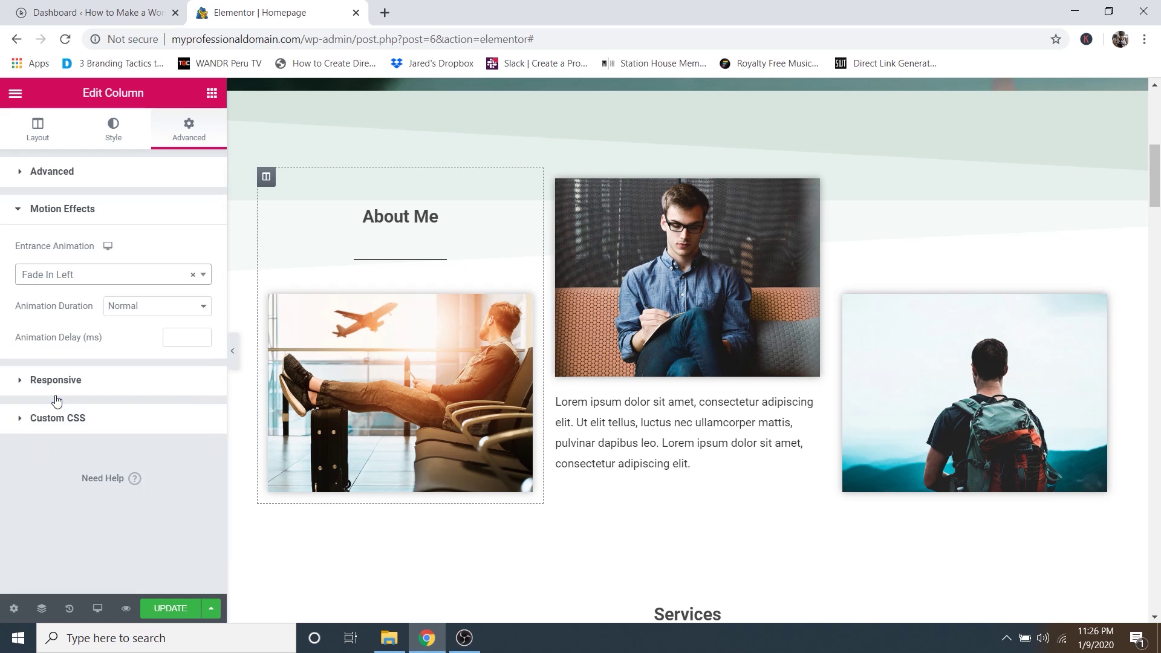
left_click(71, 277)
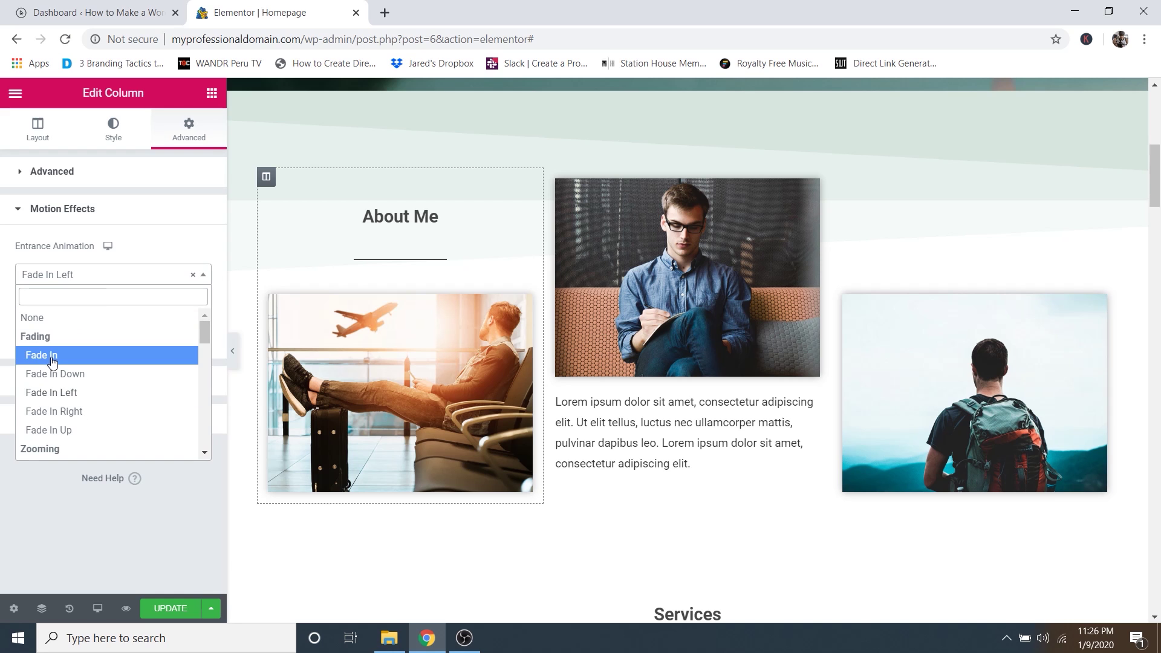
left_click(51, 361)
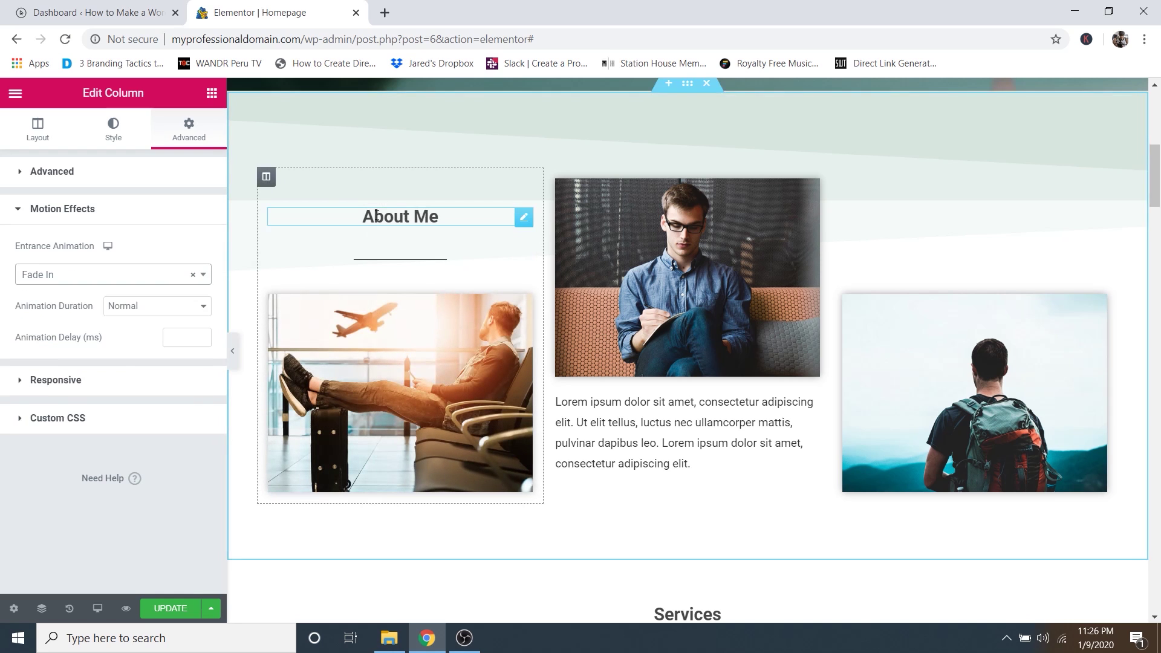
left_click(89, 272)
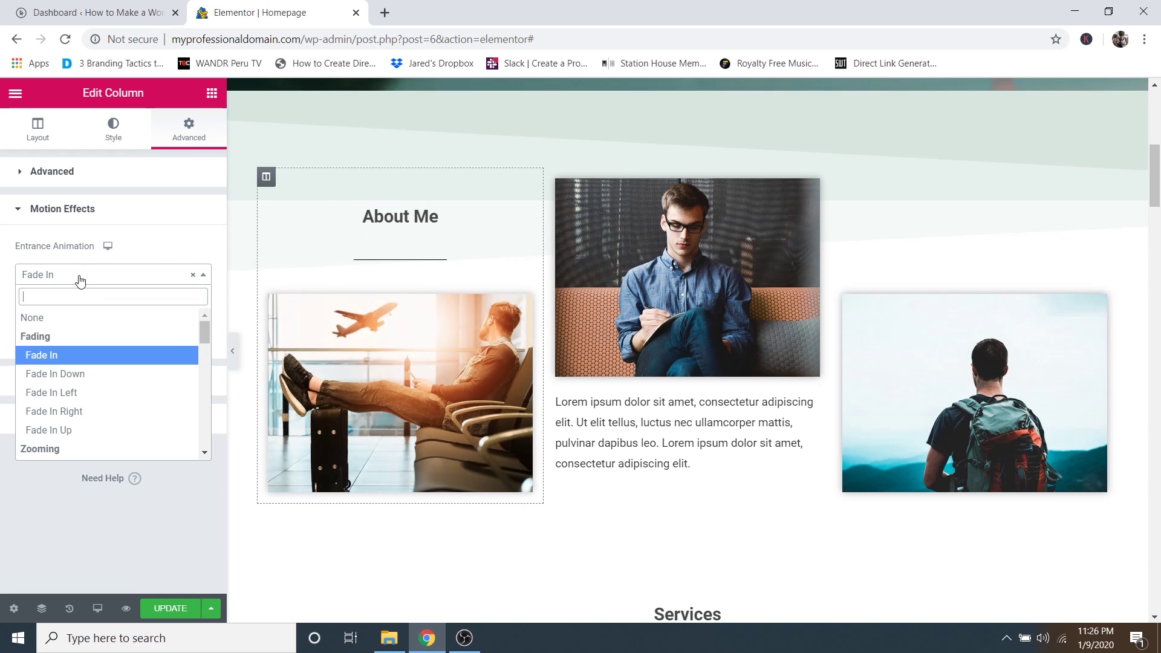
left_click(67, 394)
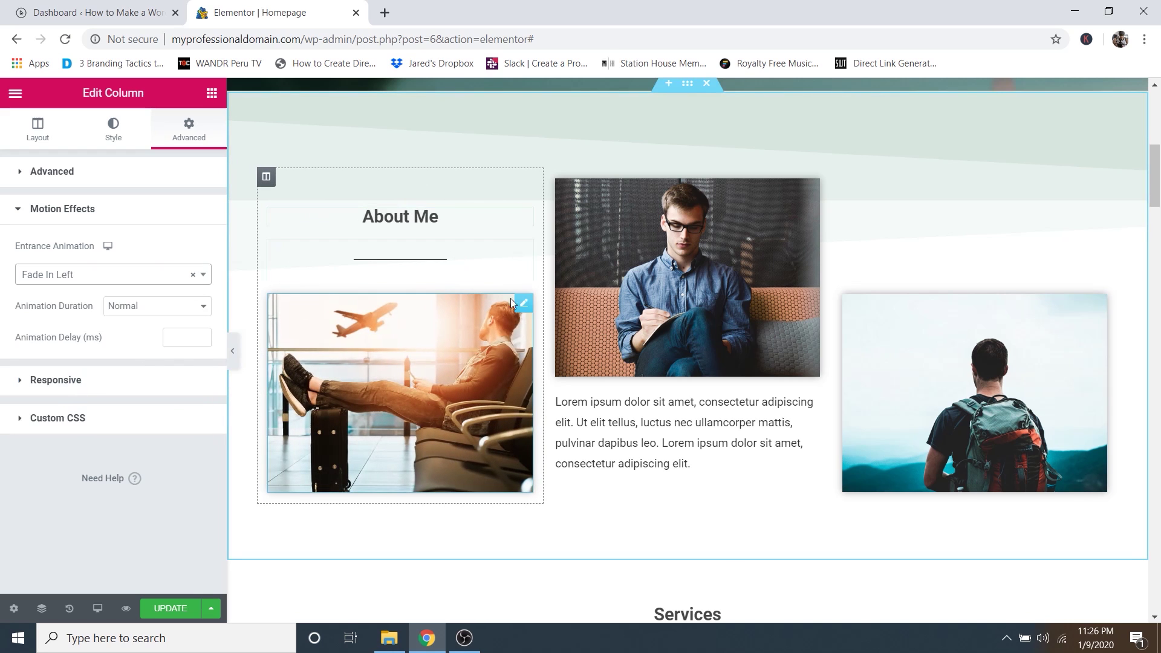
scroll(510, 298, "down", 1)
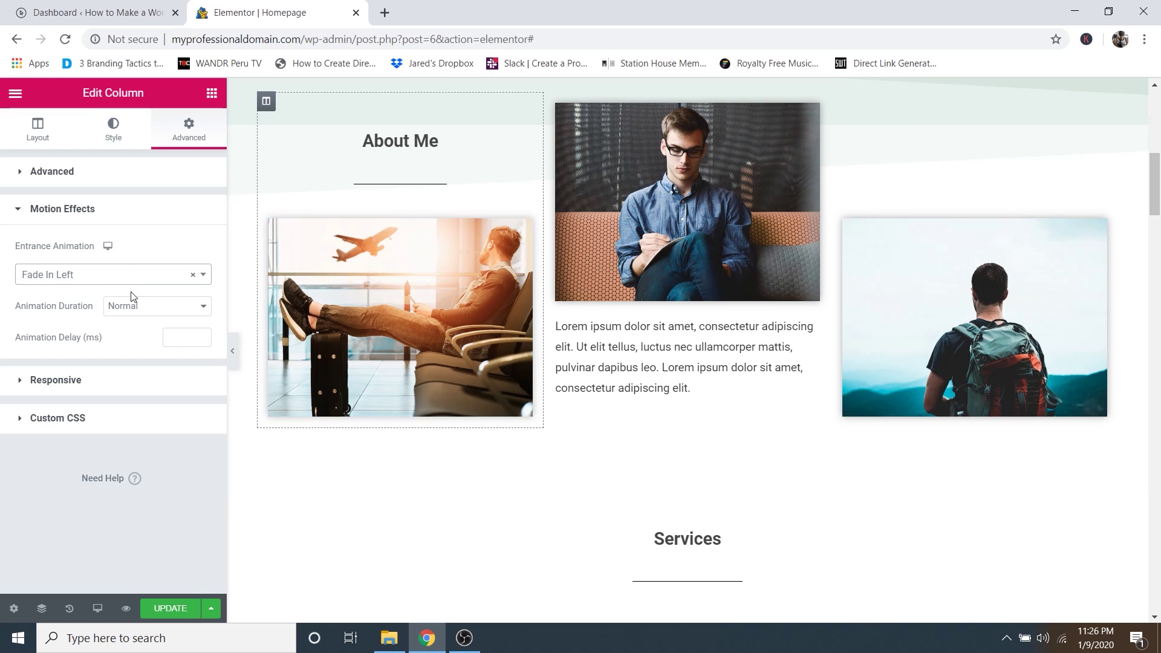
left_click(137, 307)
left_click(95, 275)
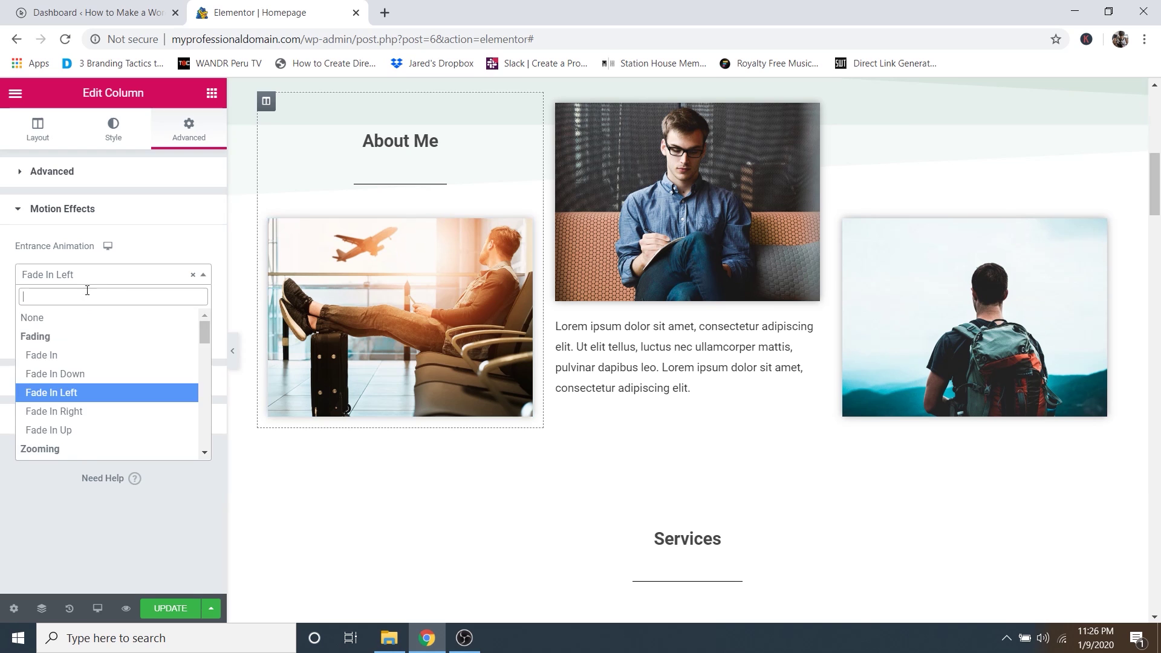
scroll(84, 369, "down", 5)
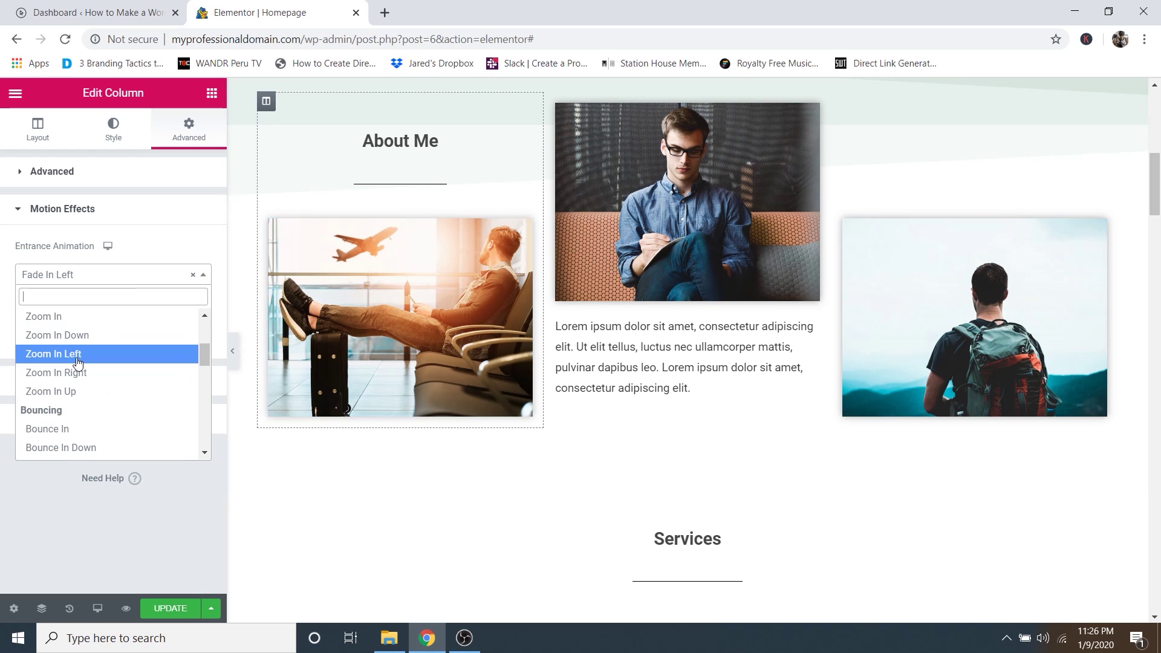
left_click(73, 373)
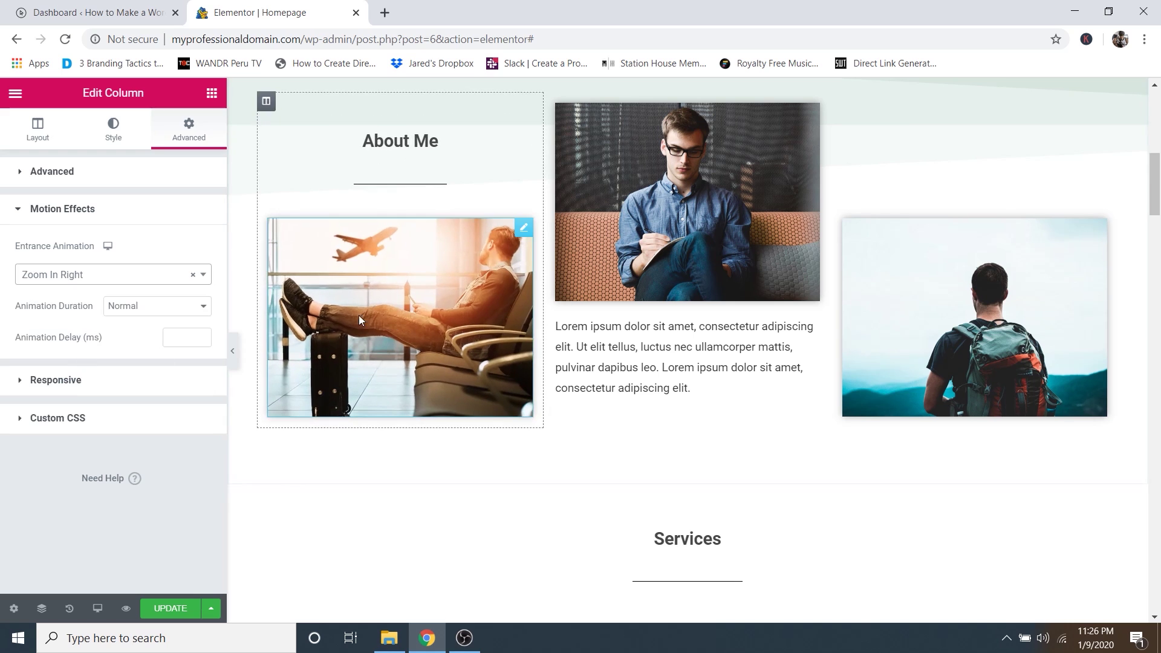
left_click(106, 279)
scroll(81, 372, "up", 3)
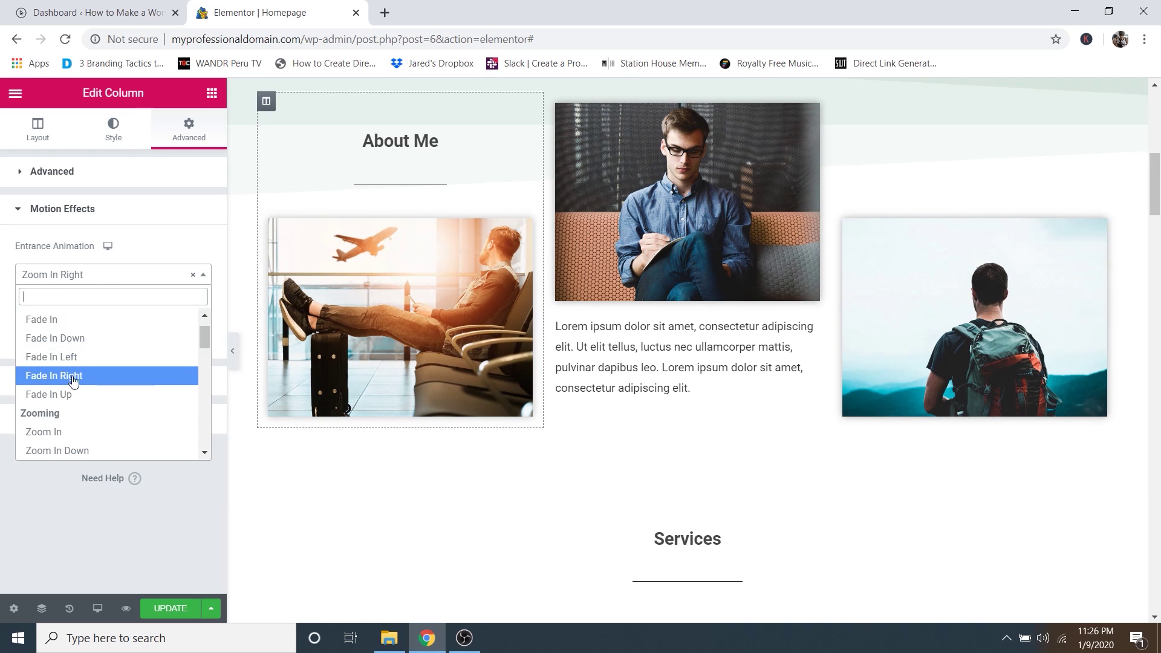
left_click(67, 356)
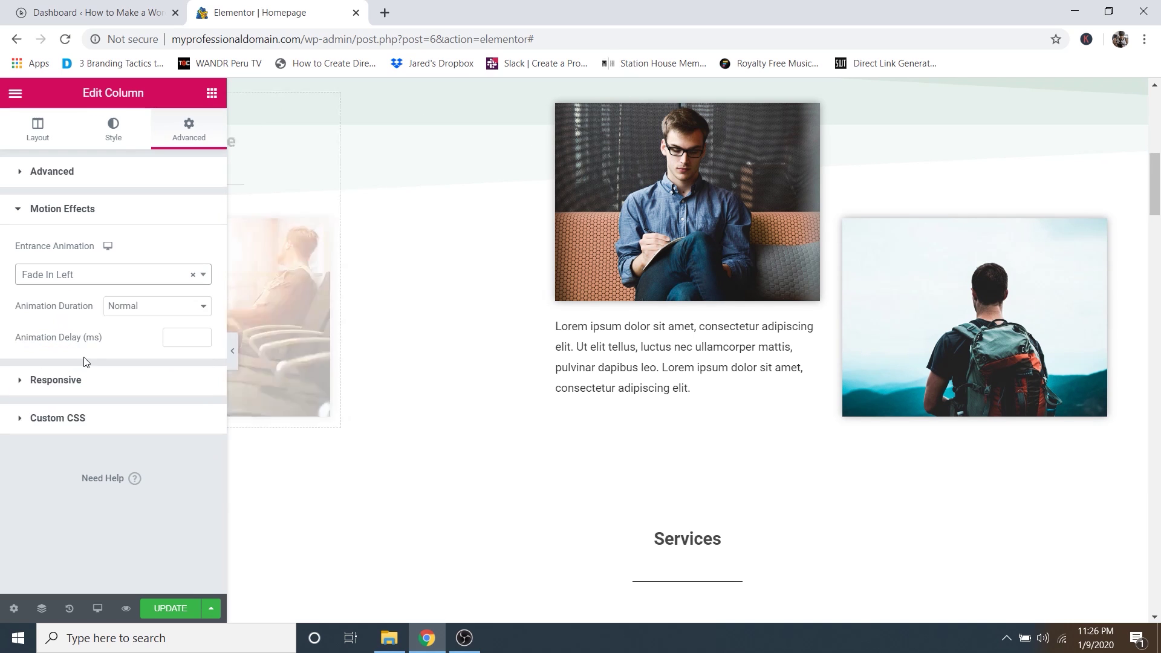
Set the animation duration to Normal after trying Slow and Fast.
left_click(129, 305)
left_click(128, 321)
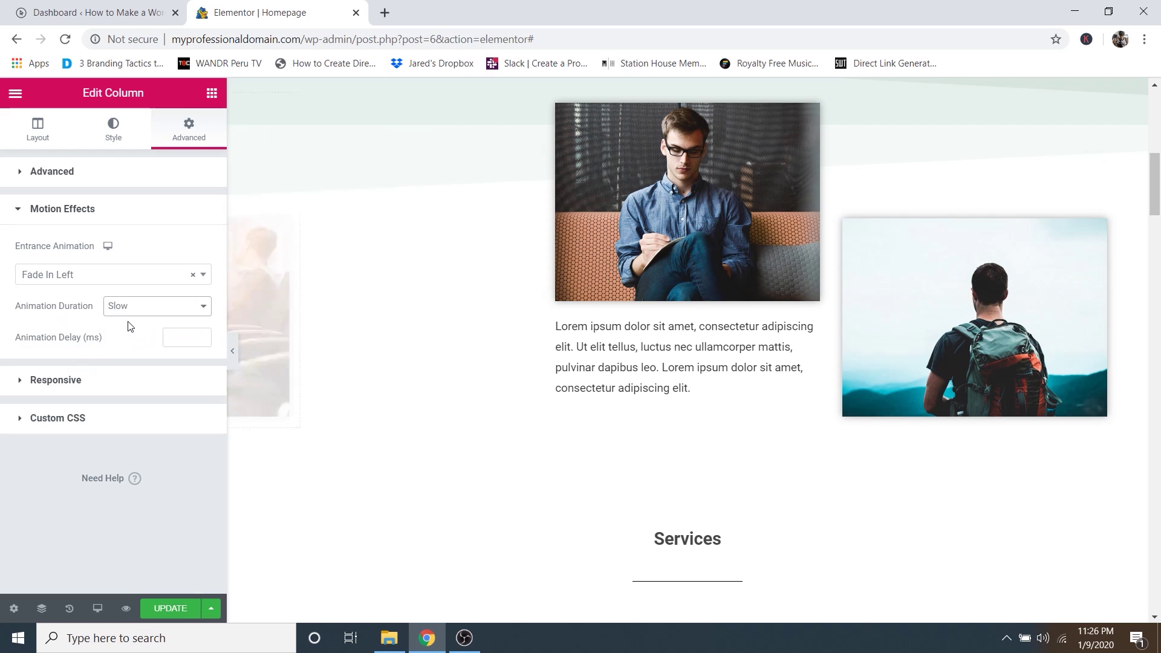
left_click(131, 307)
left_click(118, 346)
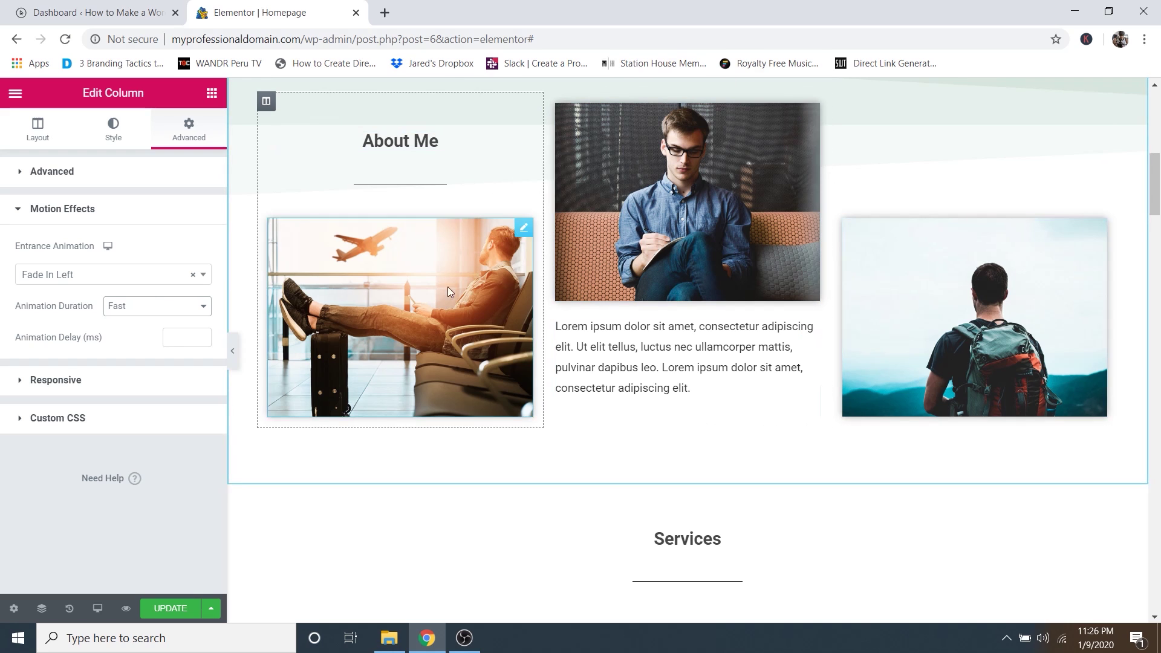
left_click(155, 309)
left_click(144, 334)
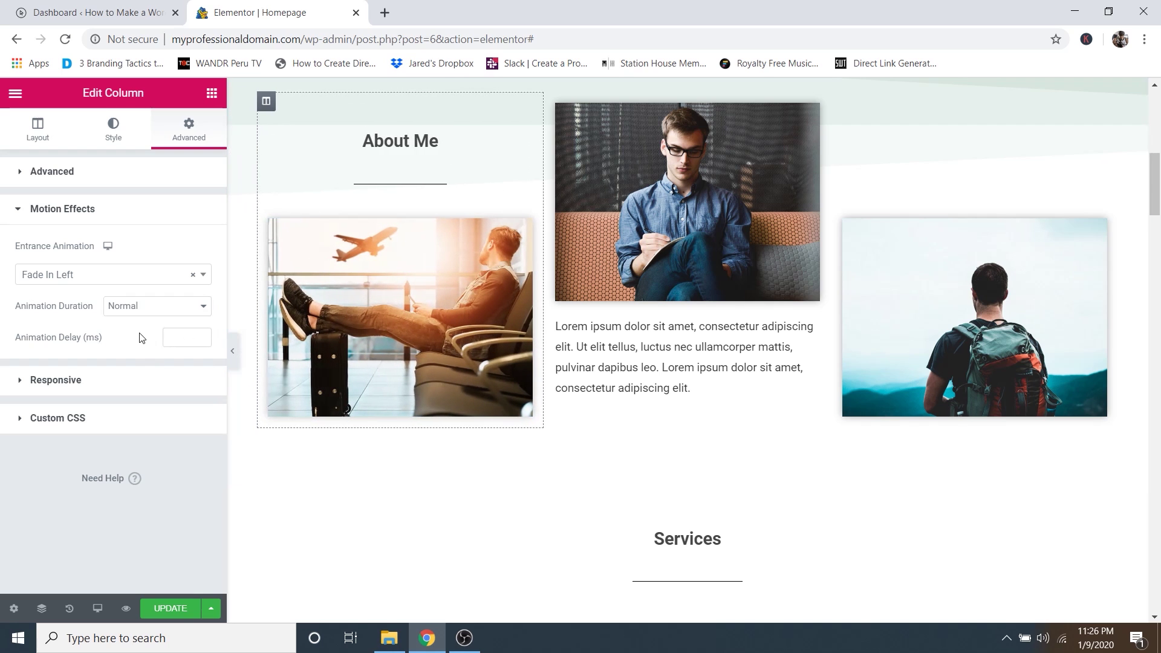
Save the page changes with UPDATE.
left_click(172, 609)
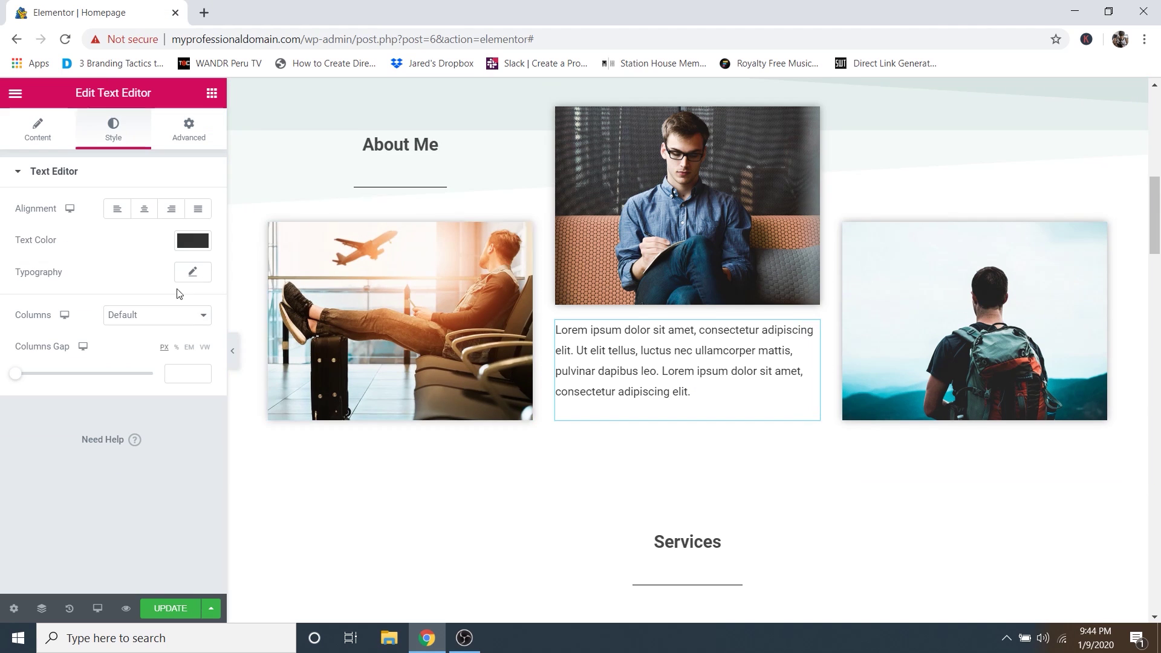
scroll(797, 413, "up", 2)
scroll(949, 385, "down", 1)
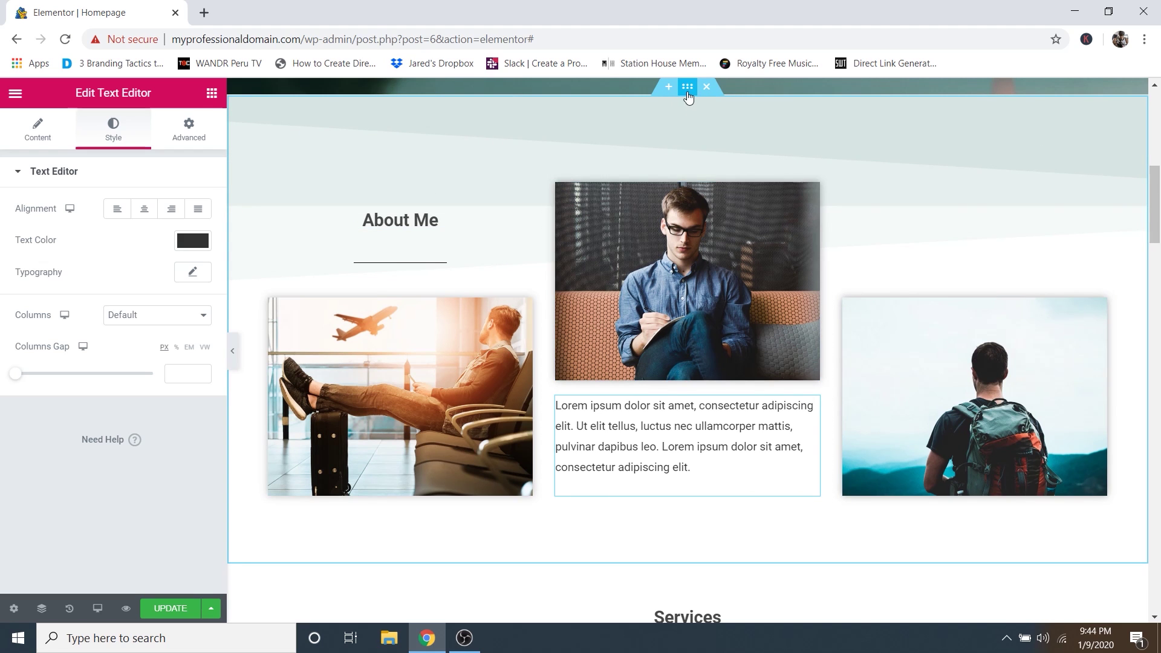
scroll(690, 117, "up", 1)
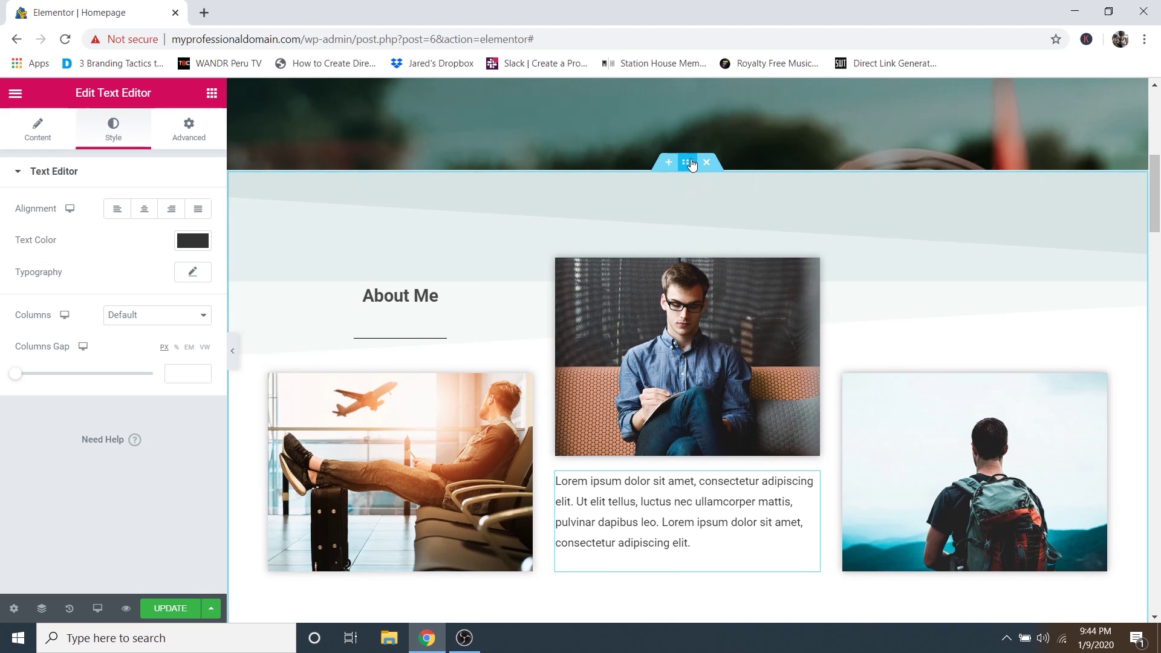
Select the whole About Me section via its handle to show its layout settings.
left_click(689, 162)
scroll(365, 166, "down", 3)
scroll(763, 318, "up", 3)
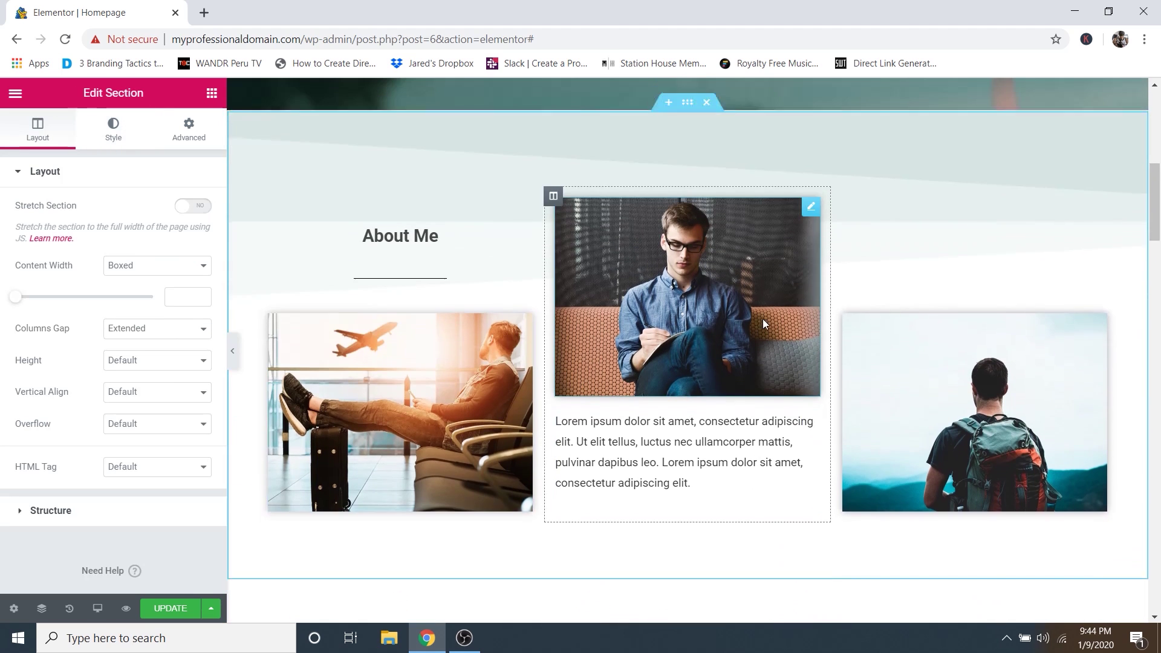
scroll(404, 239, "down", 1)
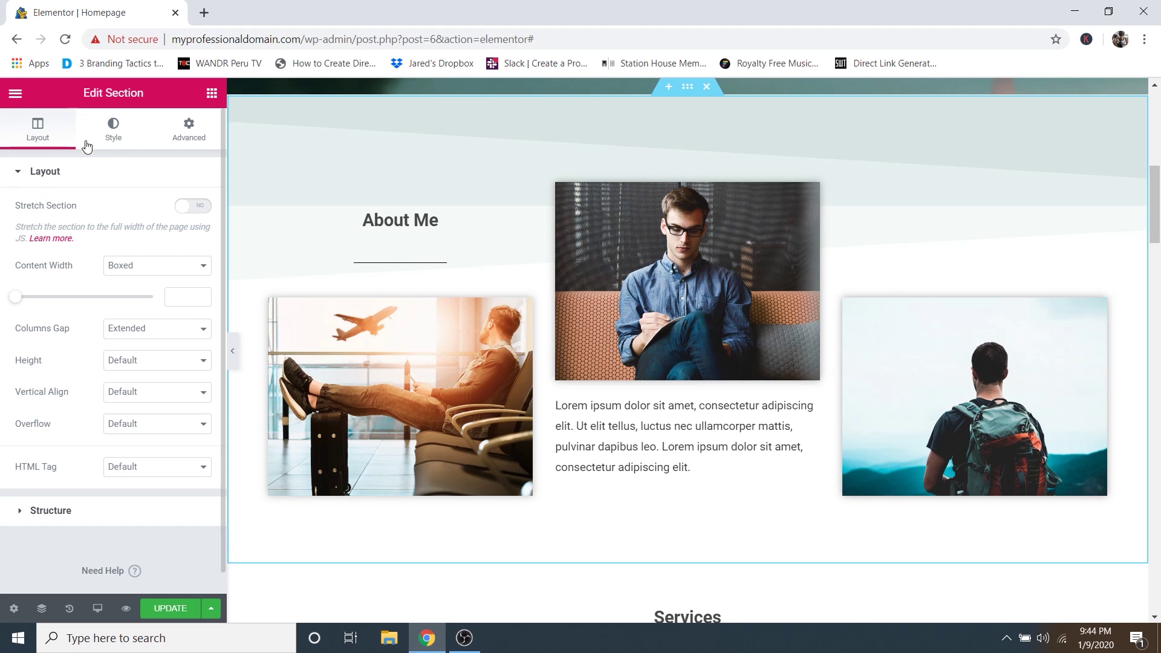
Open the section's Style > Shape Divider settings and try a grey divider colour.
left_click(115, 134)
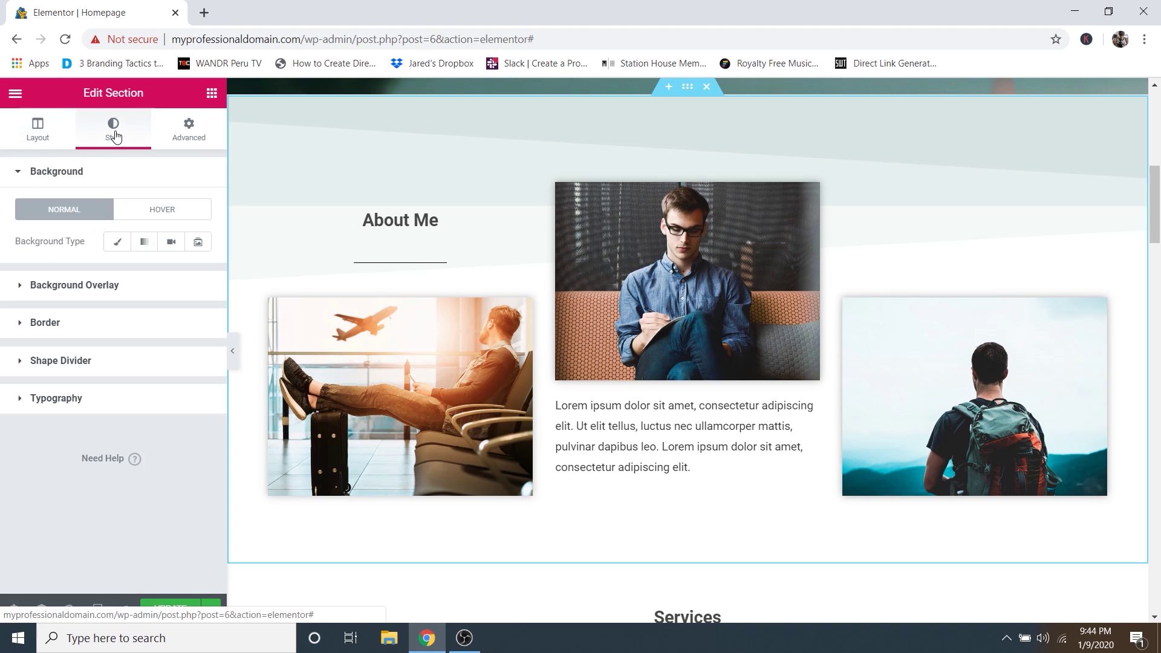
left_click(77, 363)
scroll(72, 381, "down", 2)
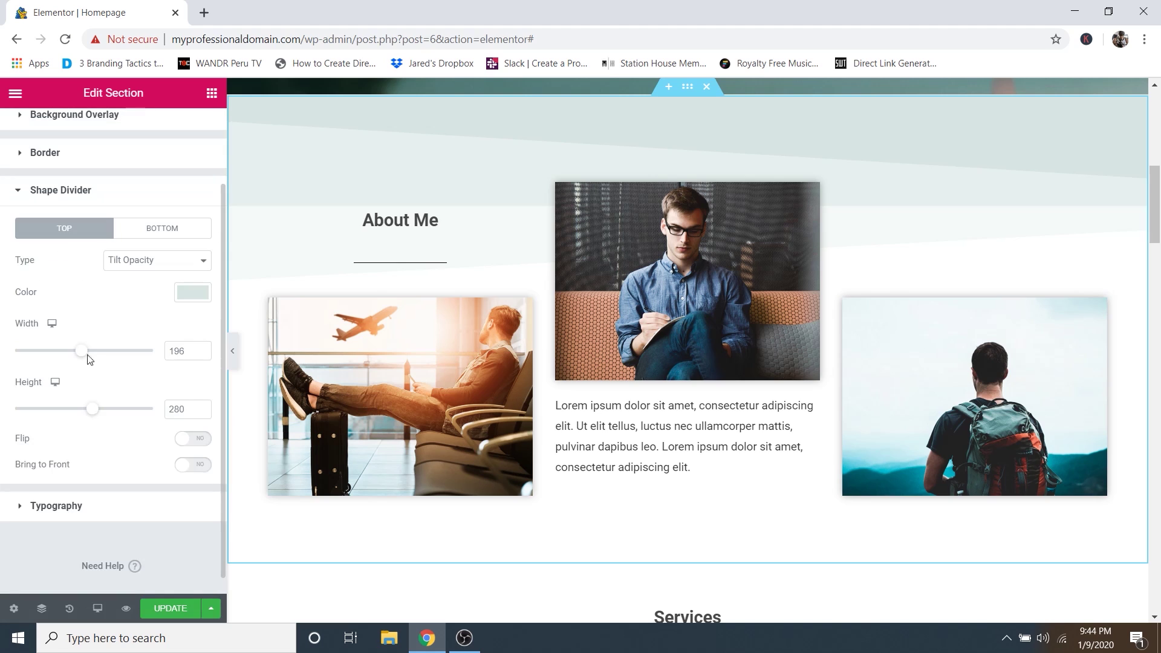
left_click(189, 294)
left_click_drag(91, 381, 5, 421)
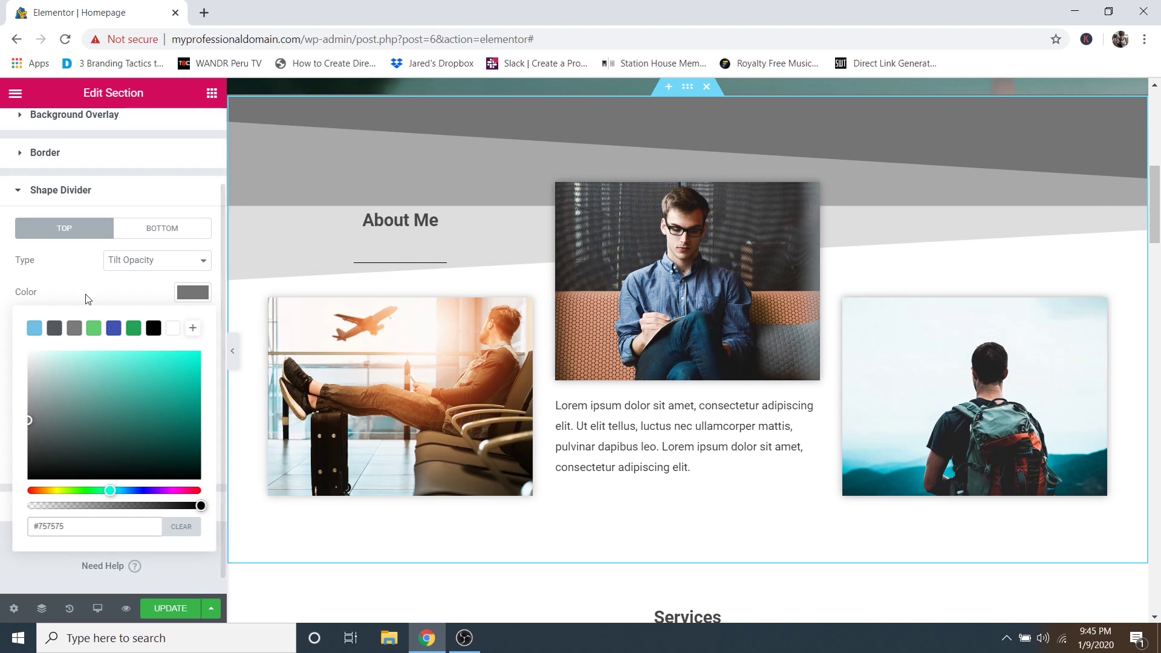
left_click(128, 287)
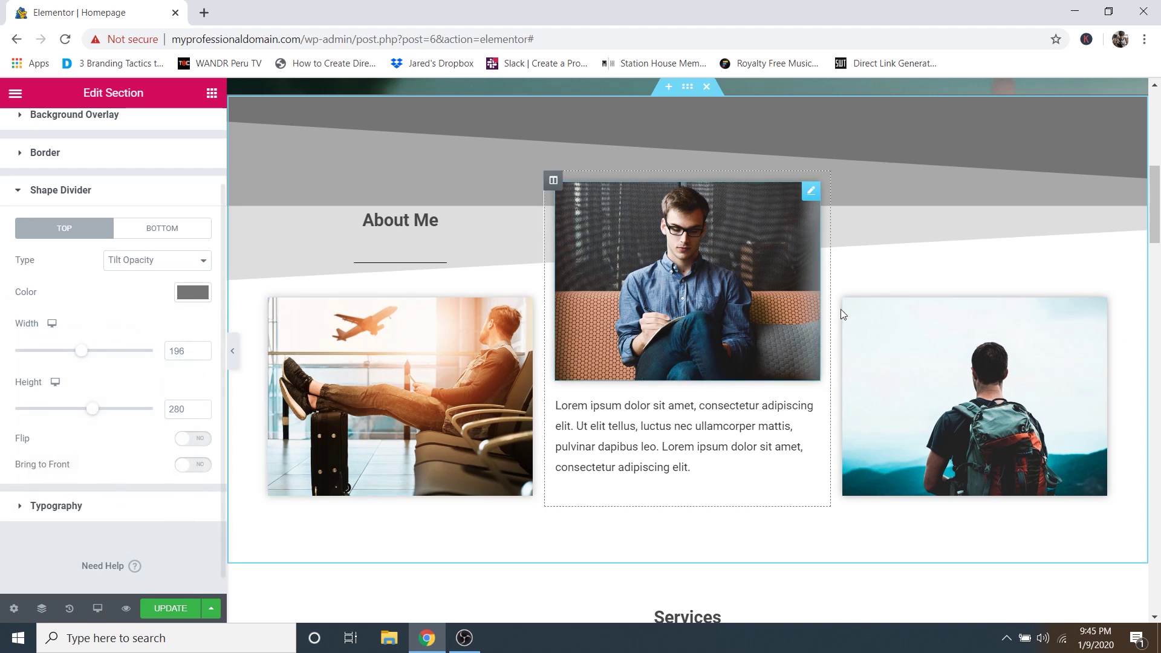
scroll(765, 262, "up", 3)
scroll(764, 260, "up", 3)
scroll(735, 335, "down", 5)
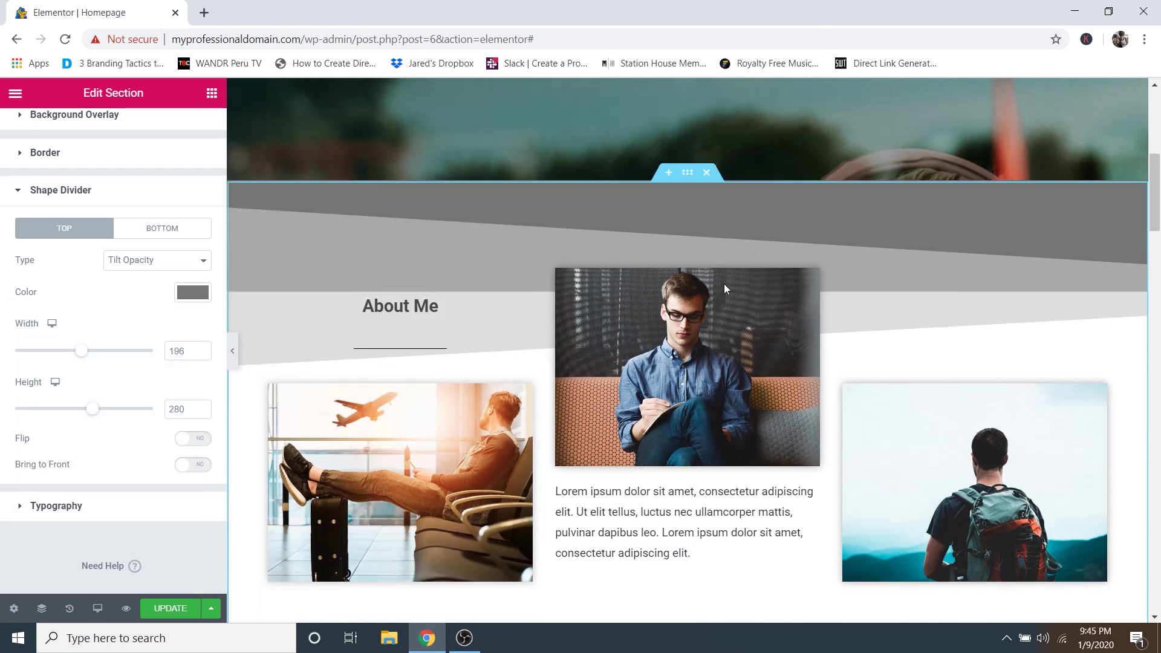
scroll(363, 306, "up", 1)
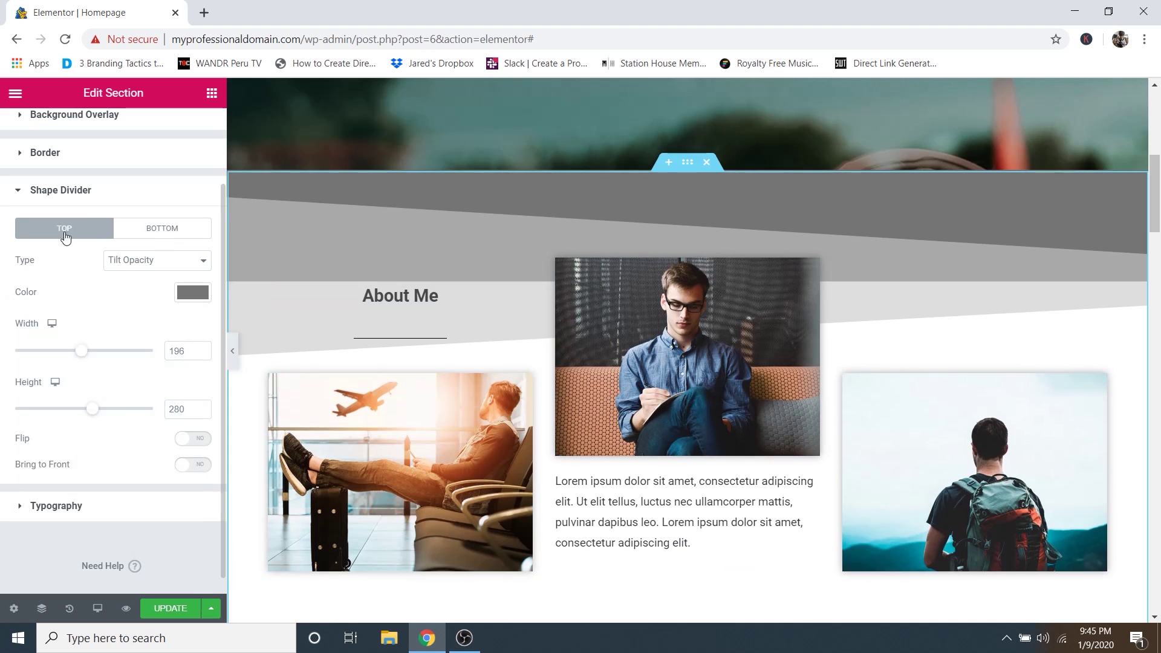
Try Mountains, Drops and Zigzag divider types with teal and olive colours.
left_click(135, 264)
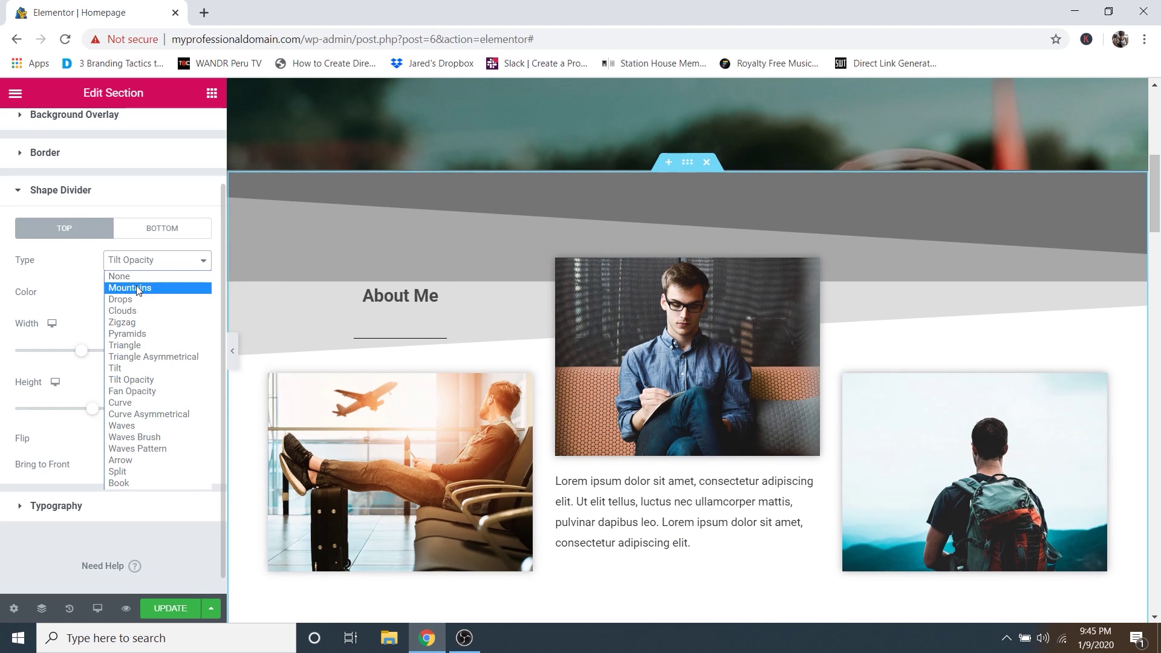
left_click(137, 287)
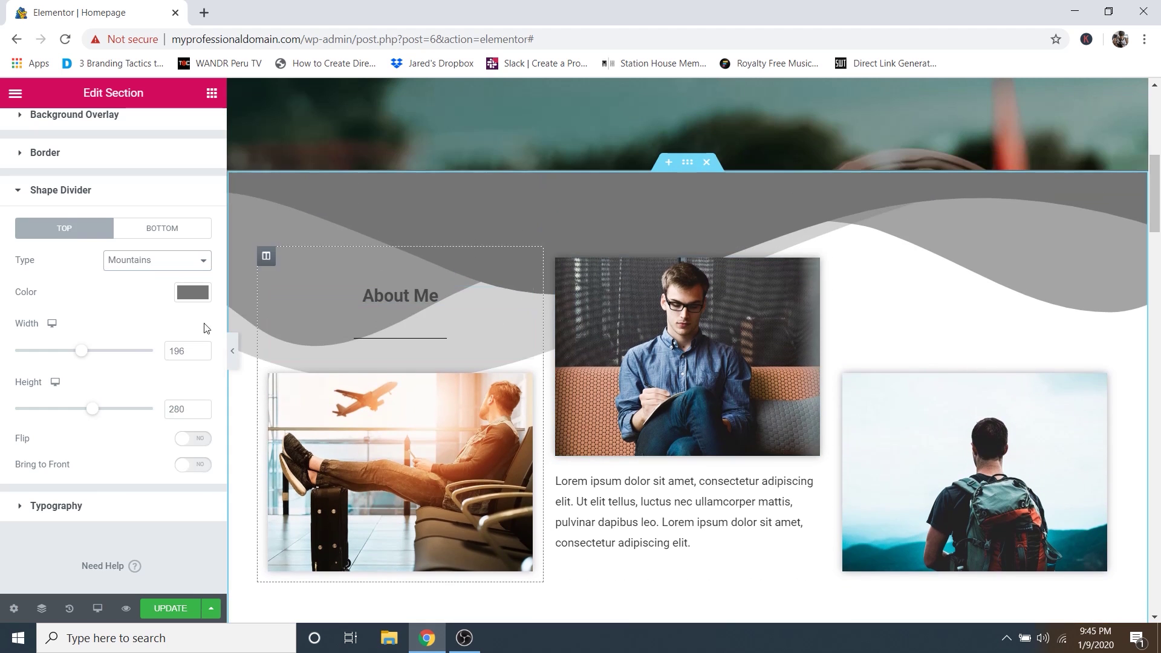
left_click(175, 262)
left_click(138, 299)
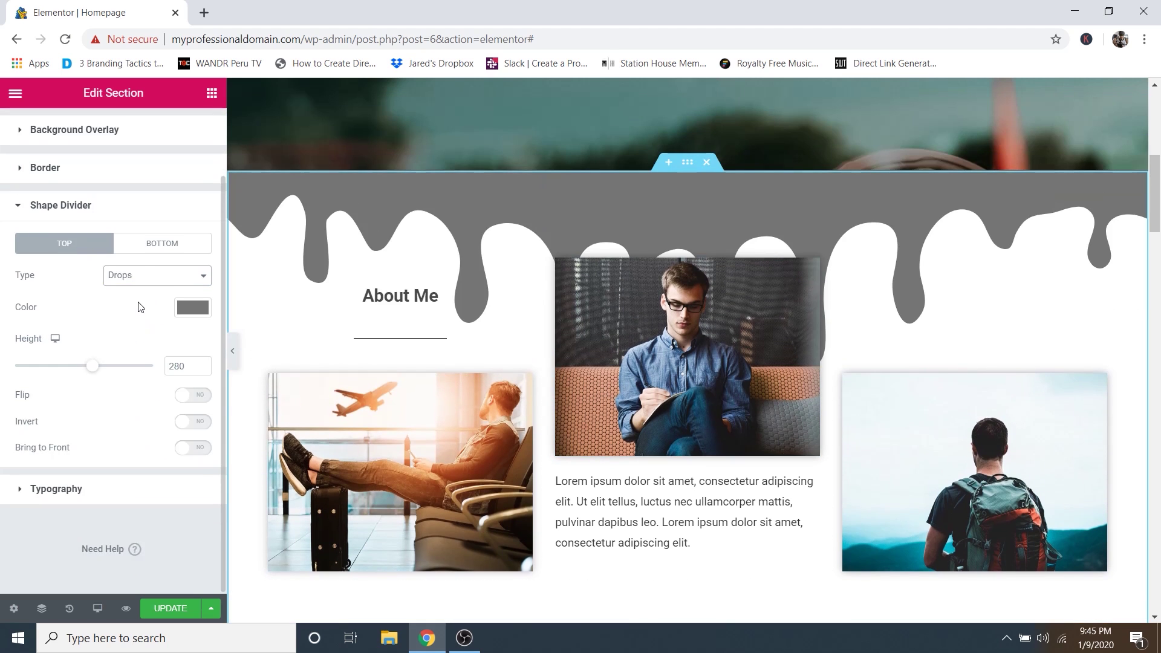
scroll(583, 266, "up", 2)
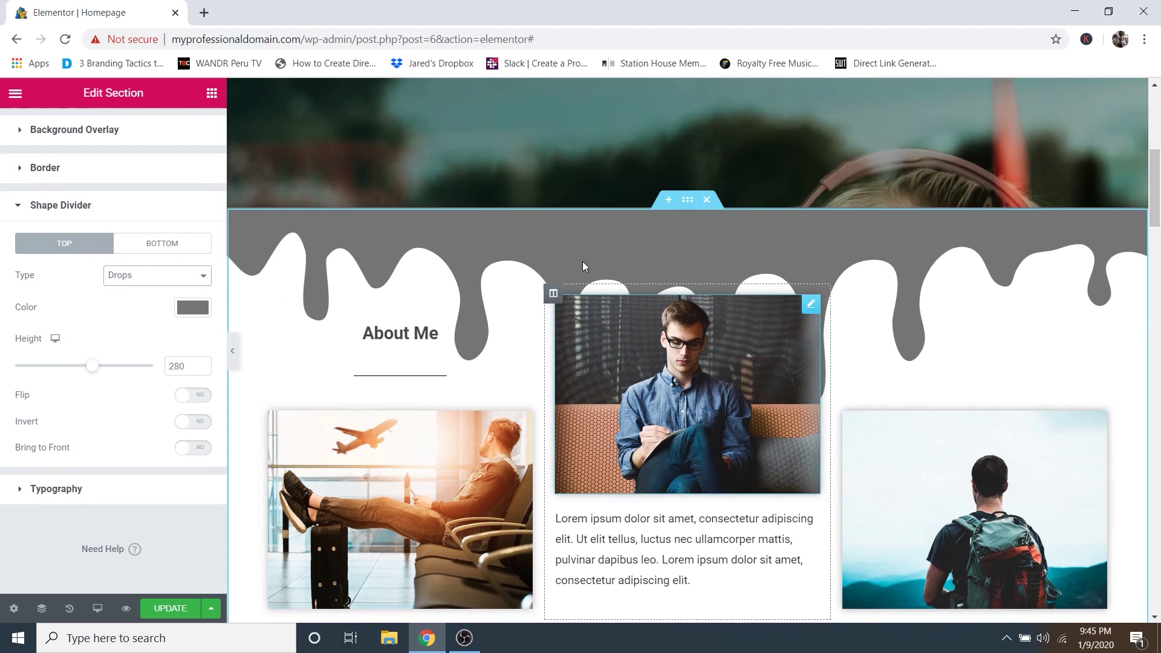
scroll(579, 288, "down", 2)
left_click(164, 279)
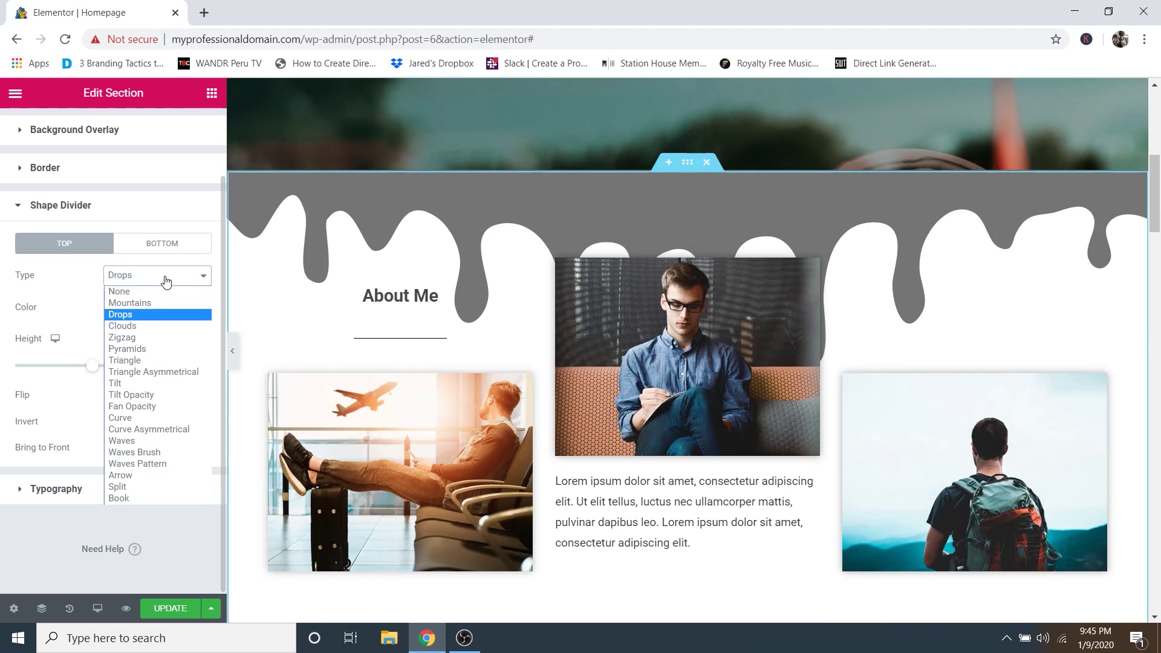
left_click(133, 336)
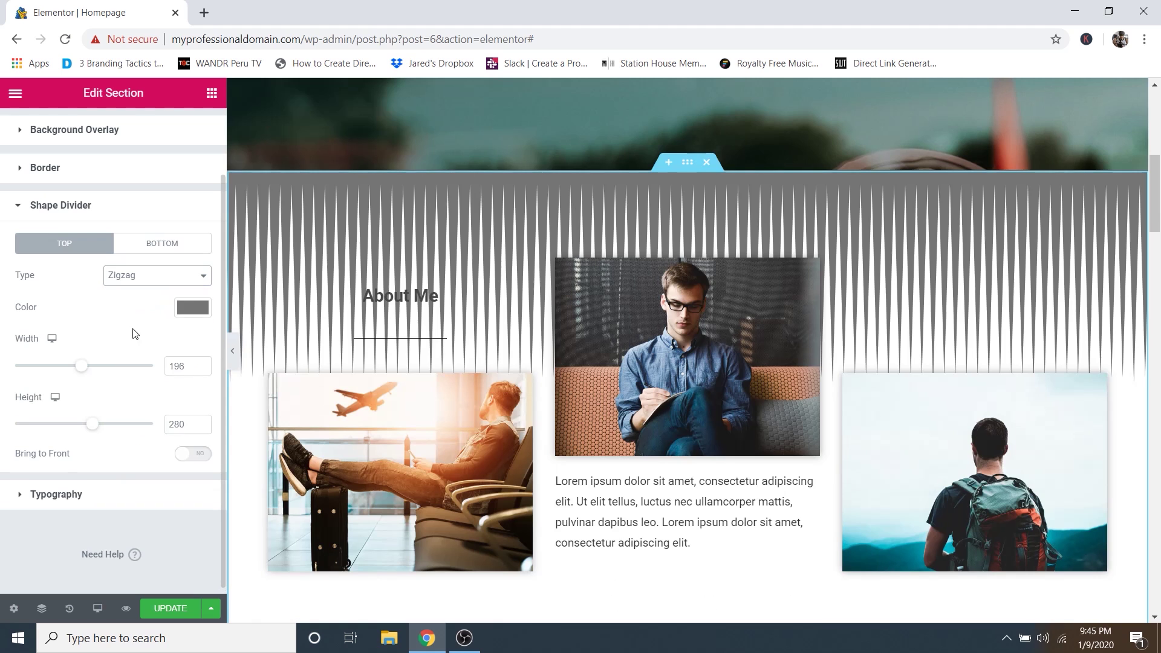
left_click(190, 313)
left_click_drag(114, 396, 176, 425)
left_click_drag(107, 506, 59, 510)
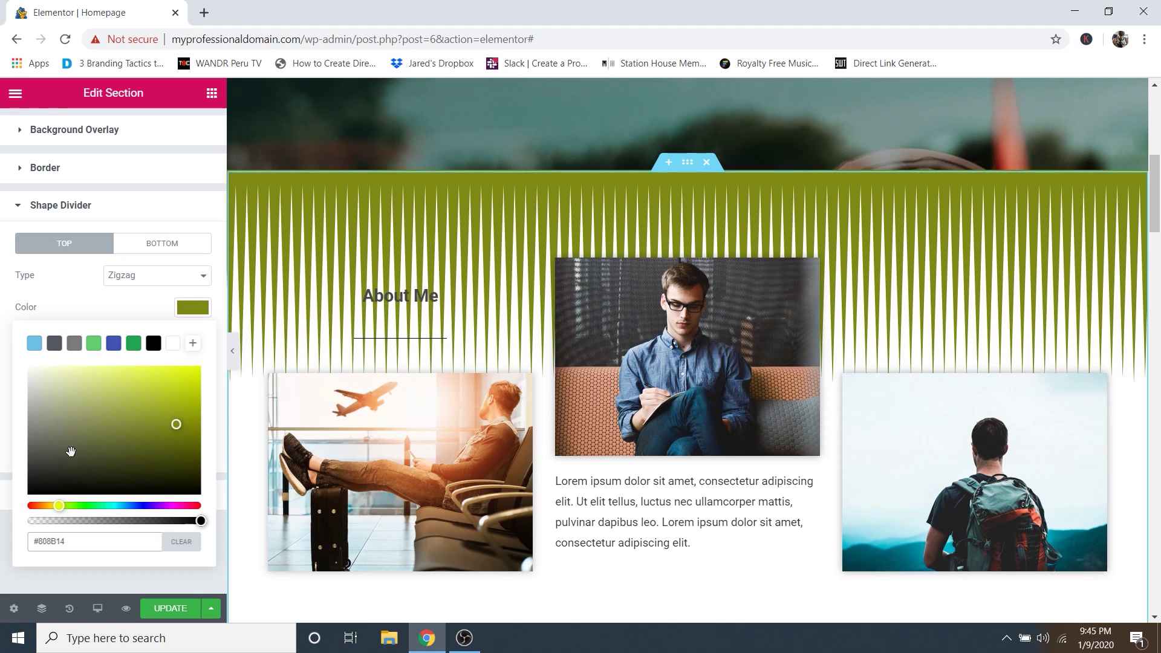
left_click(124, 288)
Make the top divider a Tilt Opacity shape in pale mint green #C8DED8.
left_click(140, 277)
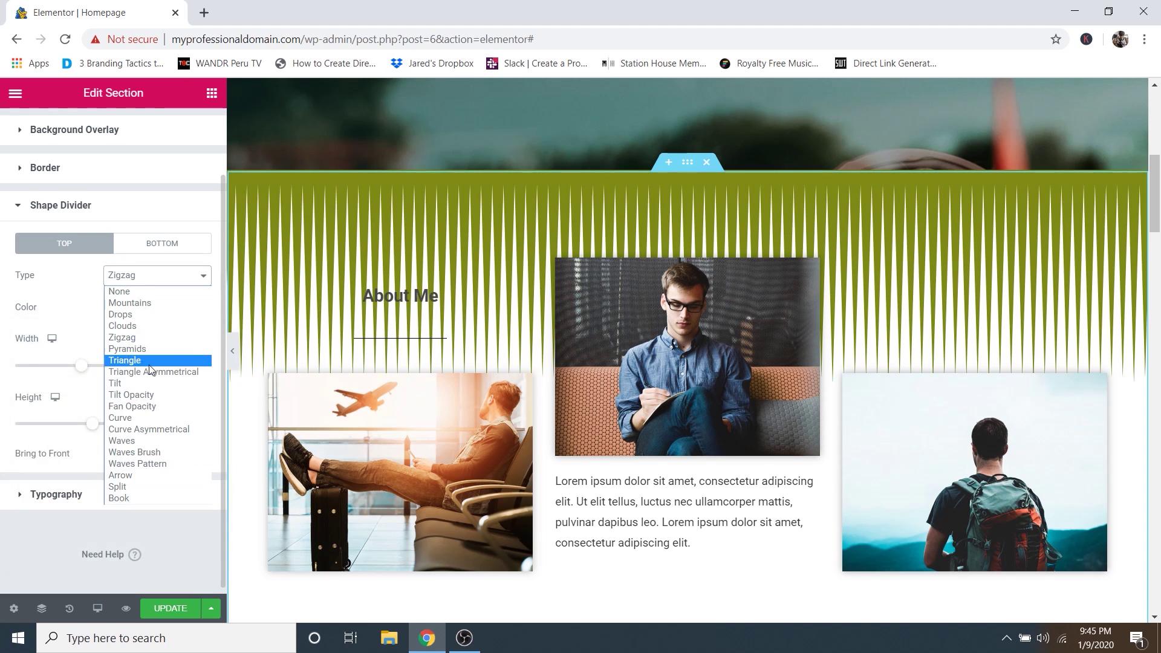
left_click(132, 406)
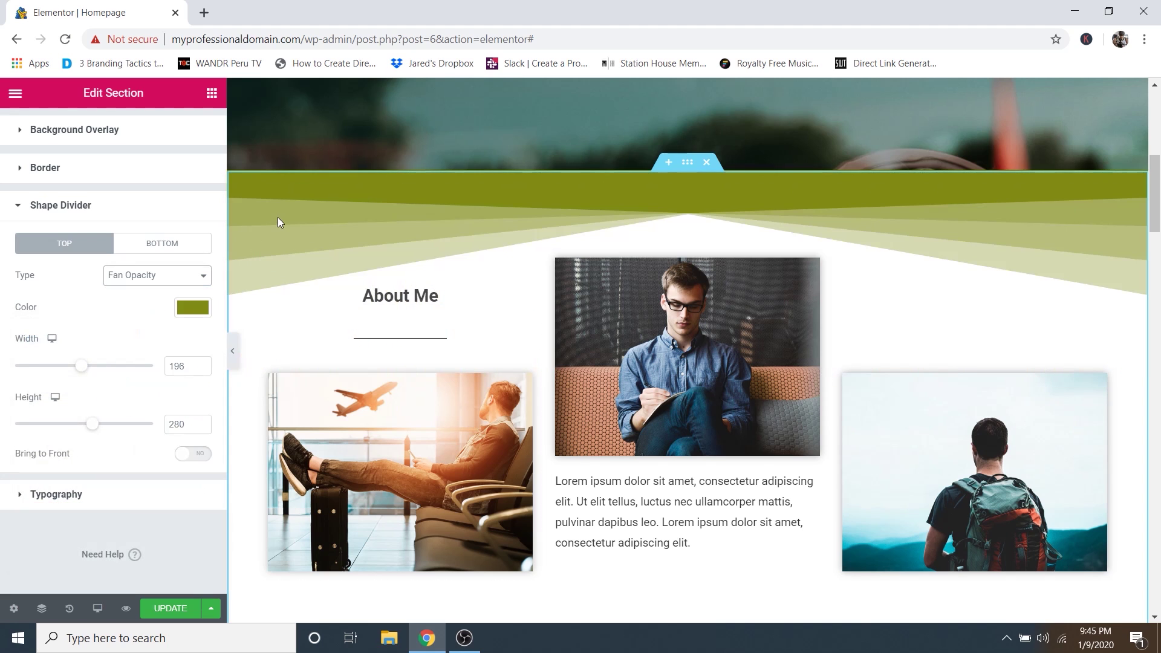
left_click(142, 280)
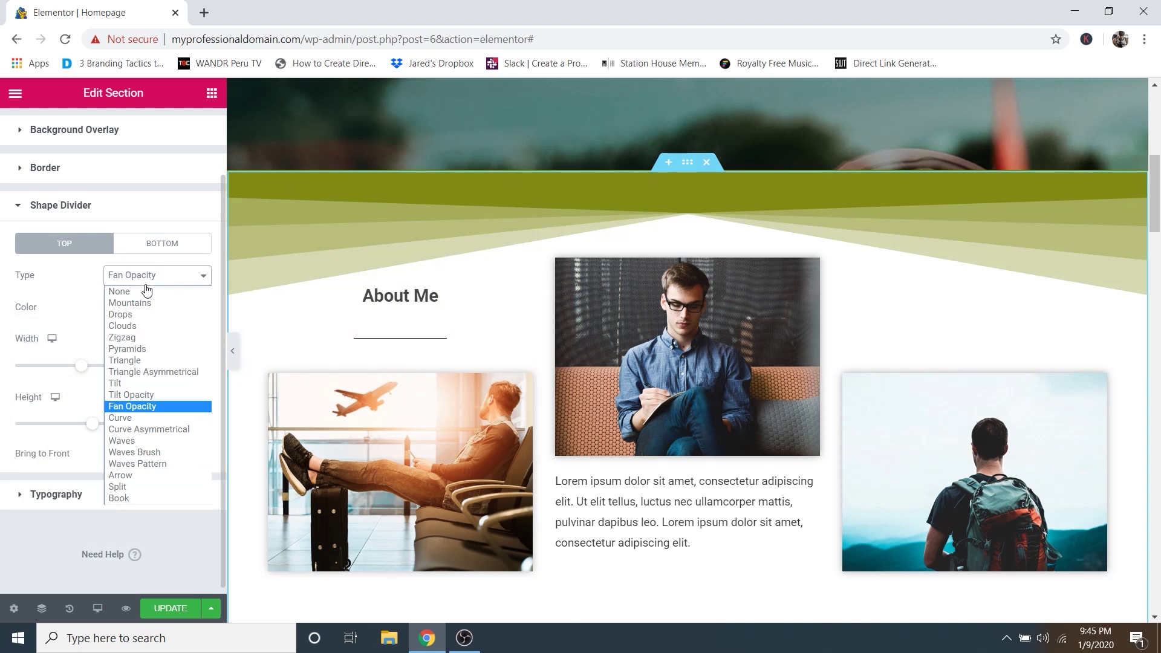
left_click(131, 394)
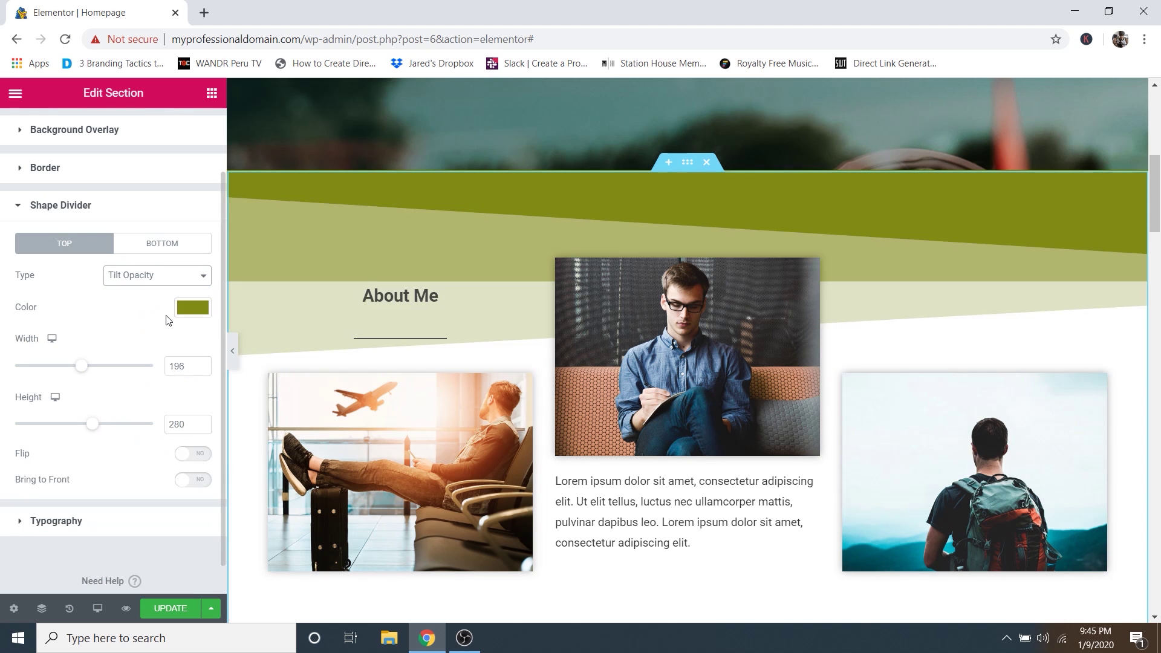
left_click(192, 308)
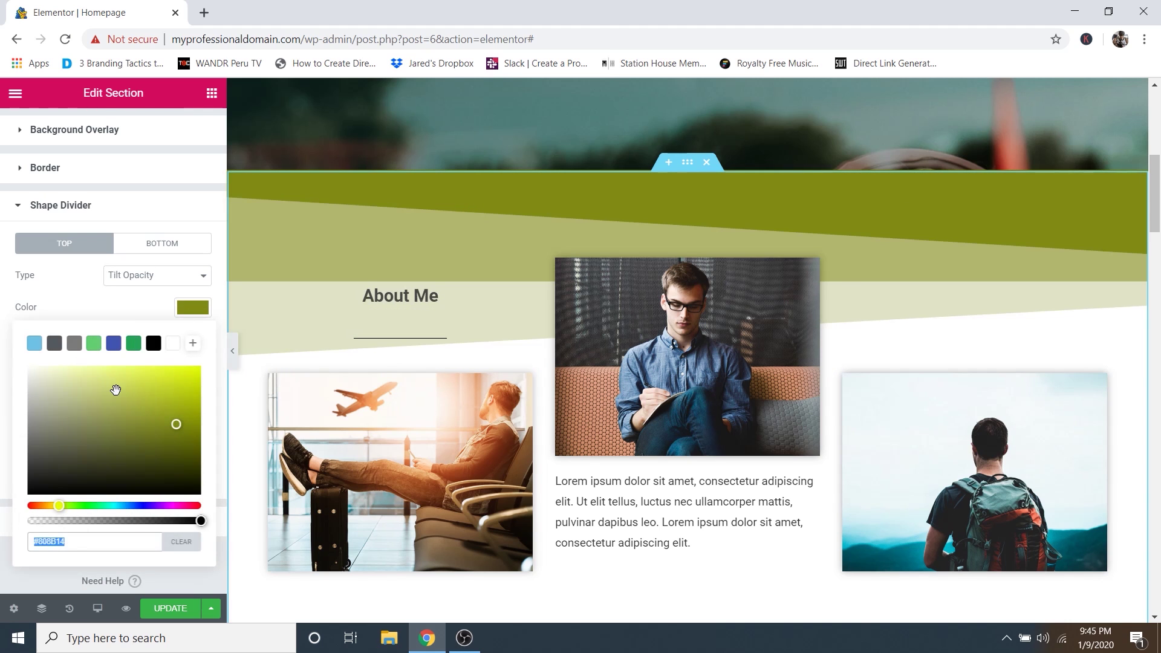
left_click_drag(116, 389, 26, 387)
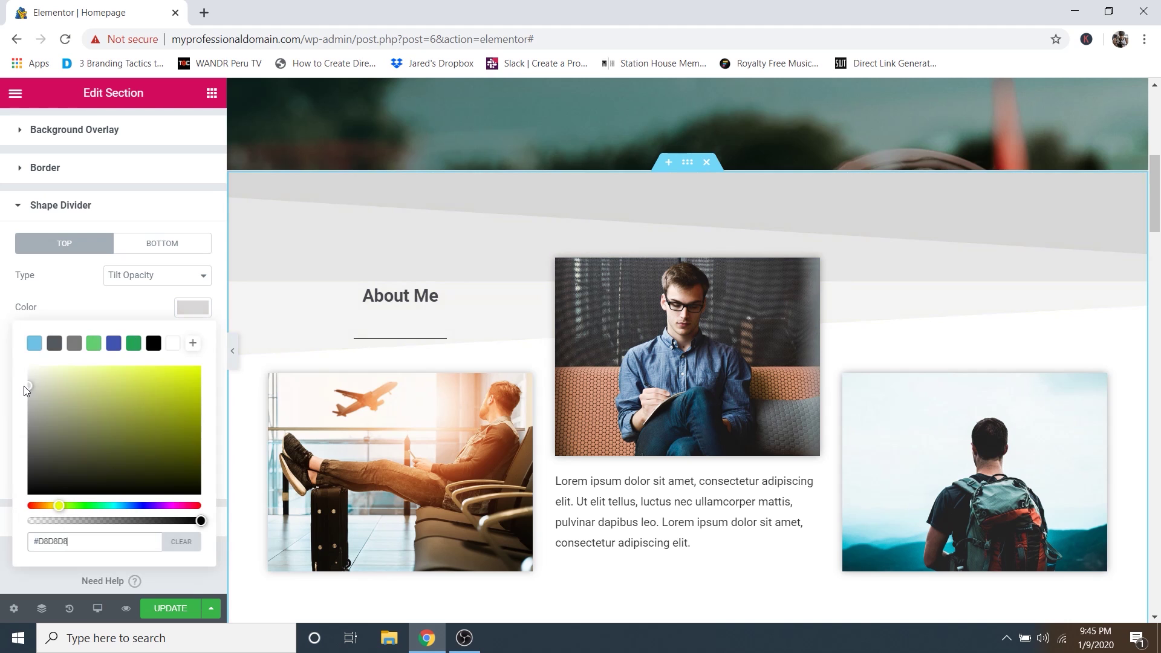
left_click(102, 507)
left_click_drag(102, 507, 98, 508)
left_click_drag(77, 449, 47, 383)
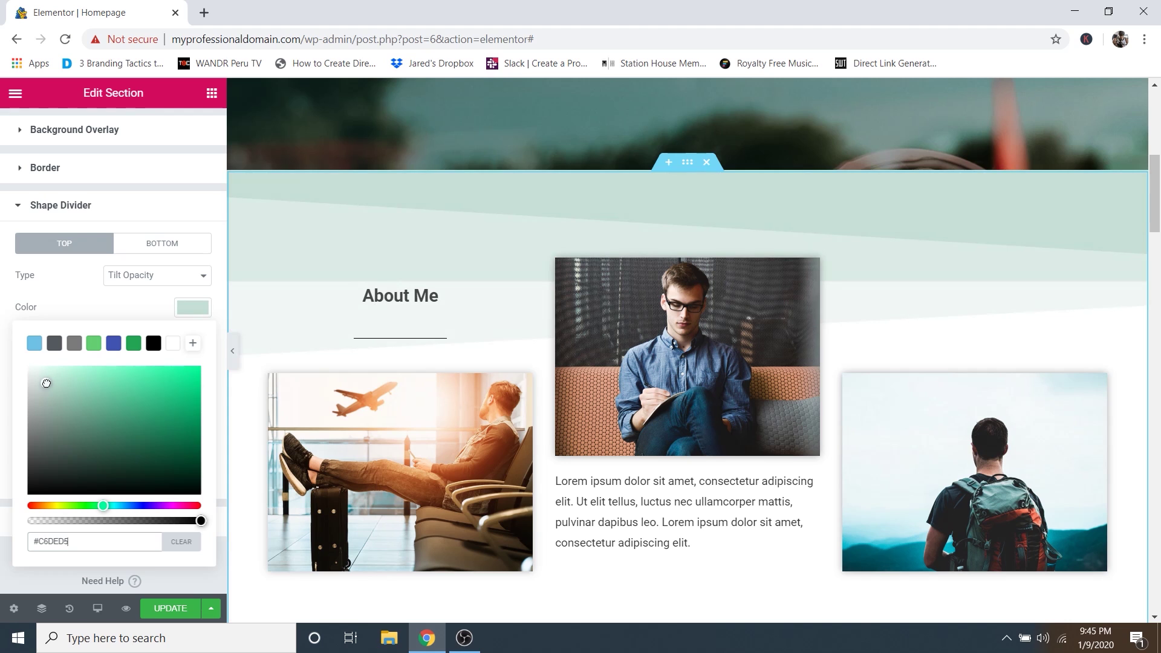
left_click(101, 318)
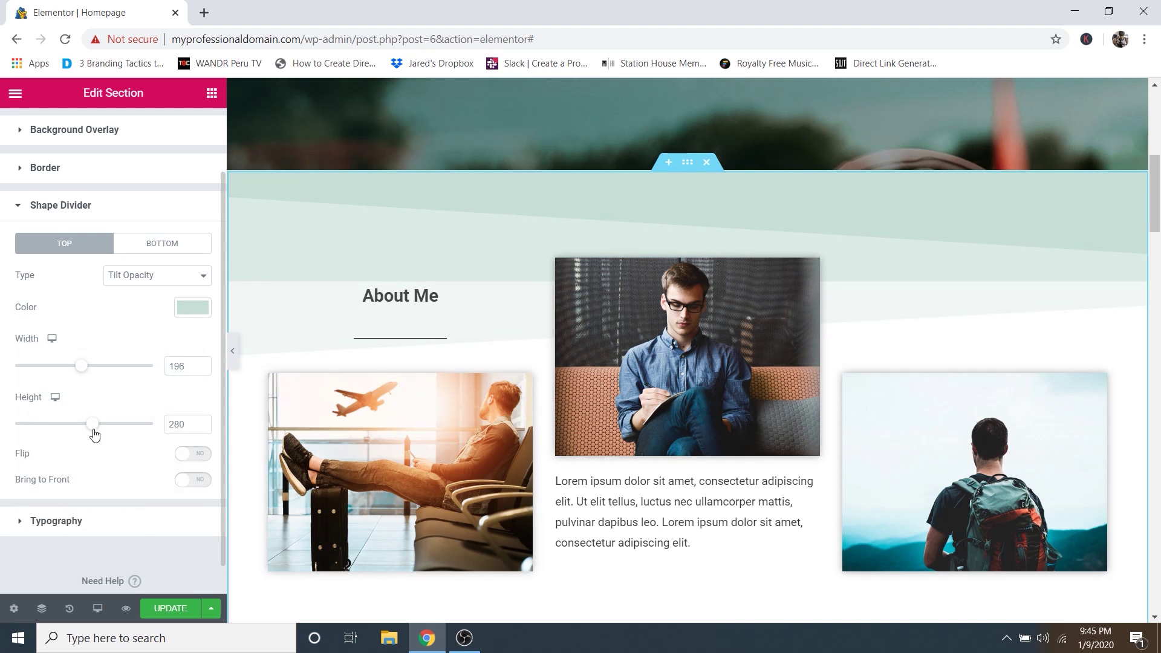
Raise the divider's height to 324 and width to 229.
left_click_drag(93, 423, 106, 452)
left_click_drag(83, 370, 124, 371)
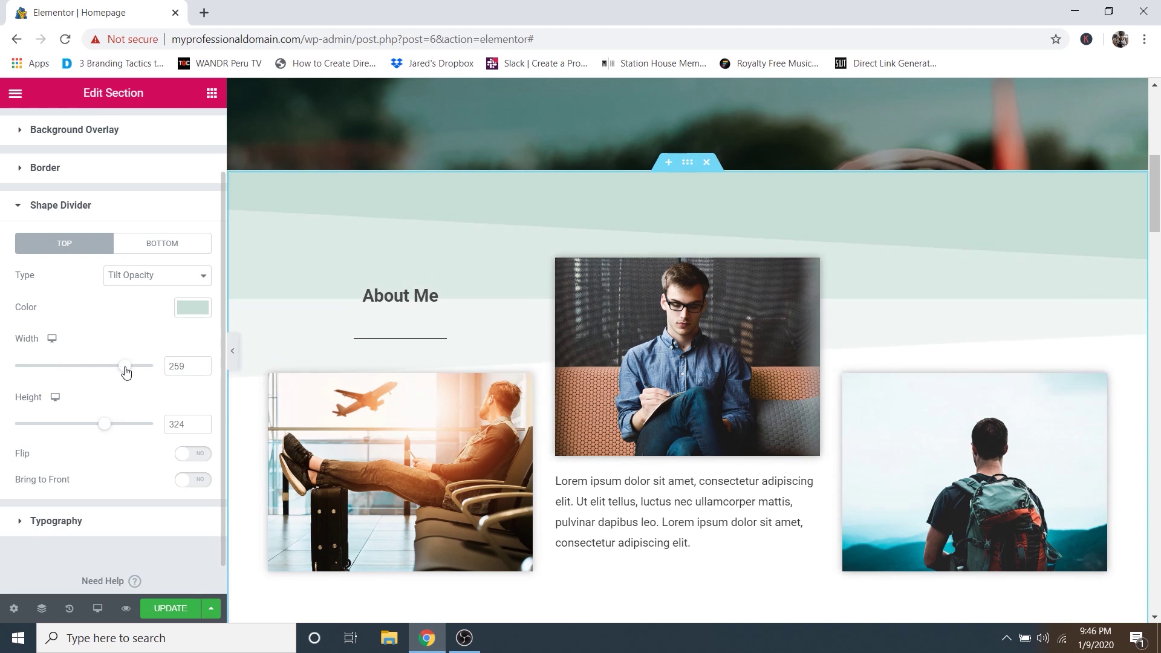
scroll(752, 316, "down", 6)
Scroll to the Services section and edit the Website Tutorials icon box.
scroll(644, 251, "up", 3)
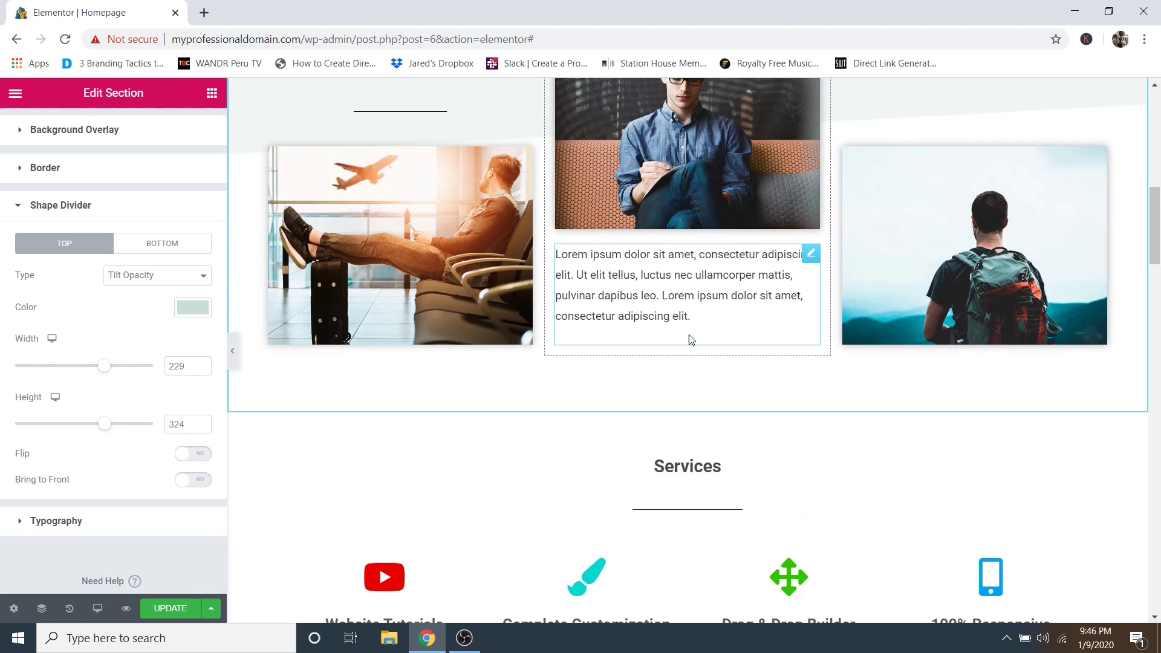
scroll(604, 357, "down", 5)
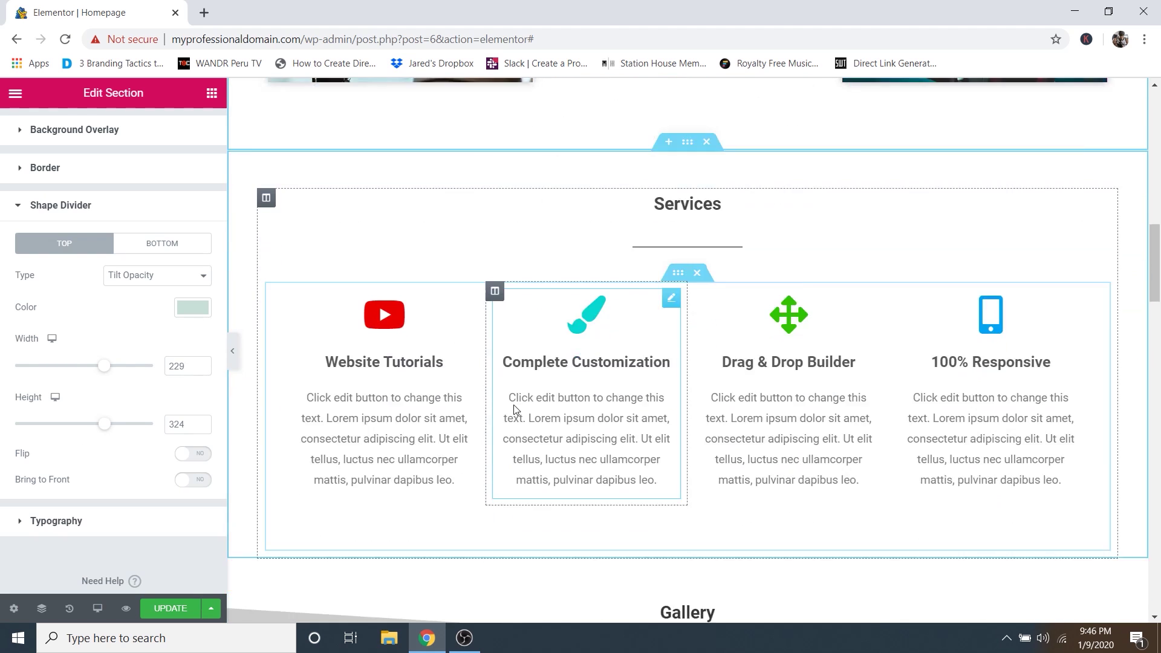
scroll(515, 410, "up", 1)
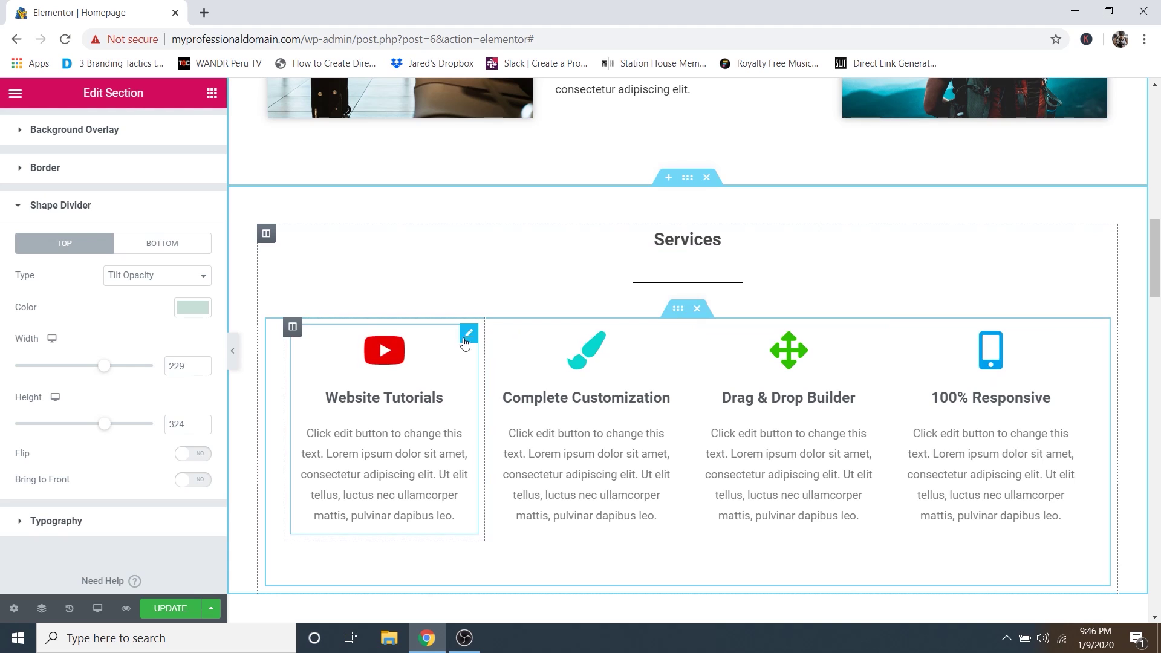
left_click(467, 336)
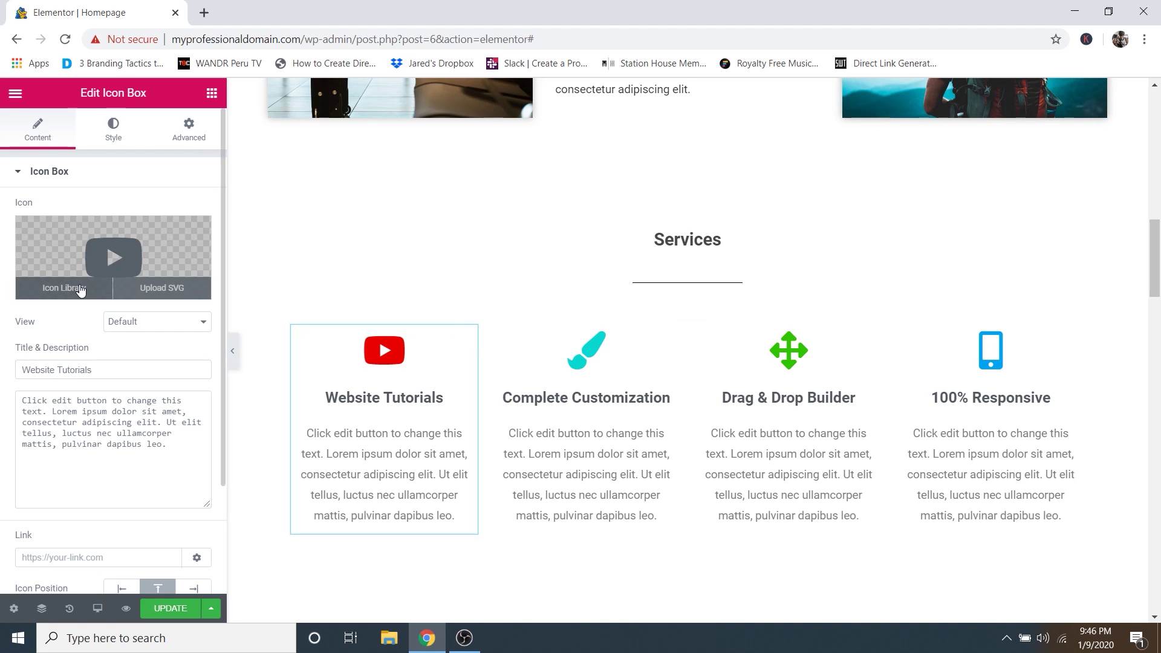
left_click(79, 286)
scroll(695, 372, "down", 10)
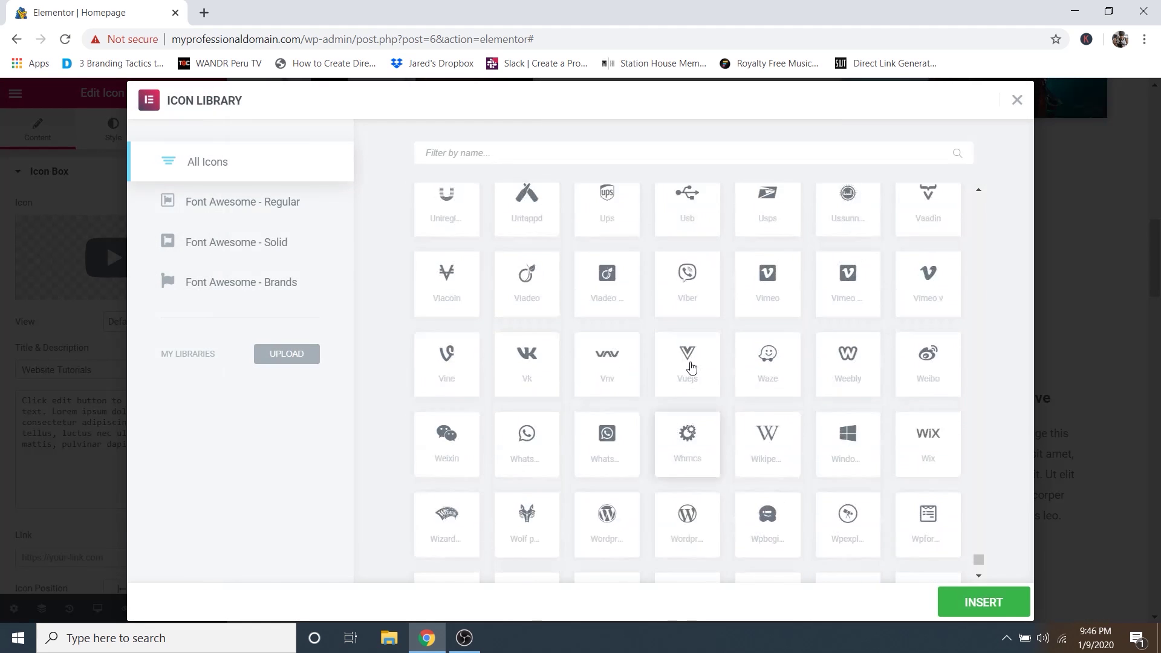
scroll(711, 383, "up", 15)
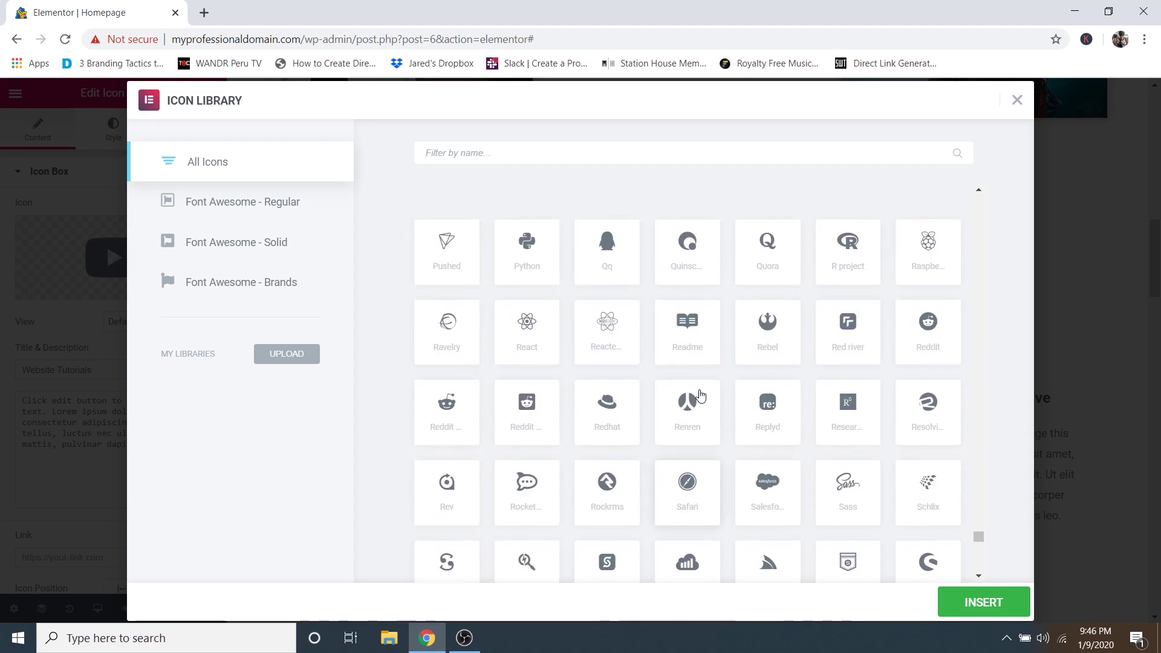
scroll(679, 315, "up", 3)
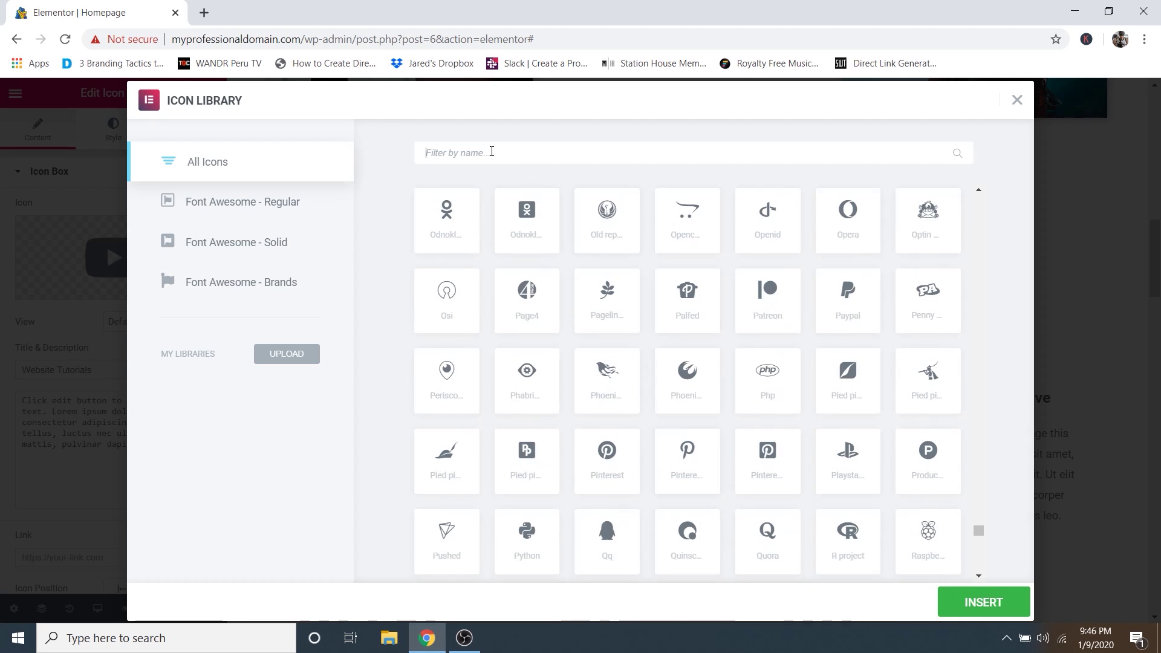
left_click(491, 151)
type("i")
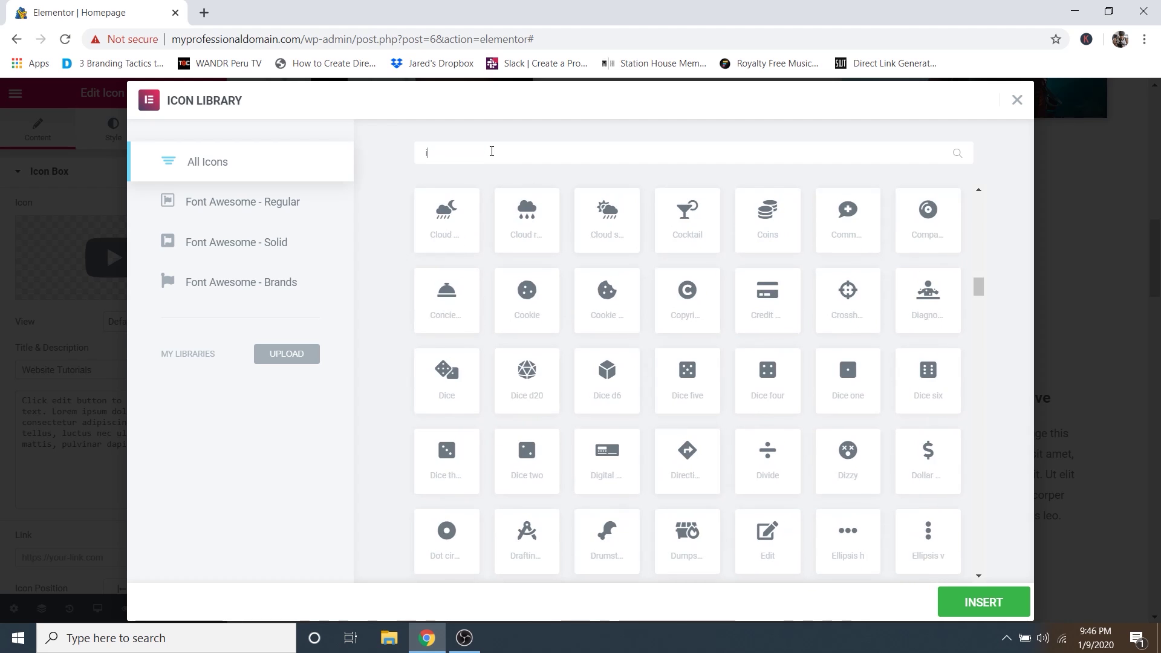
type("nsta")
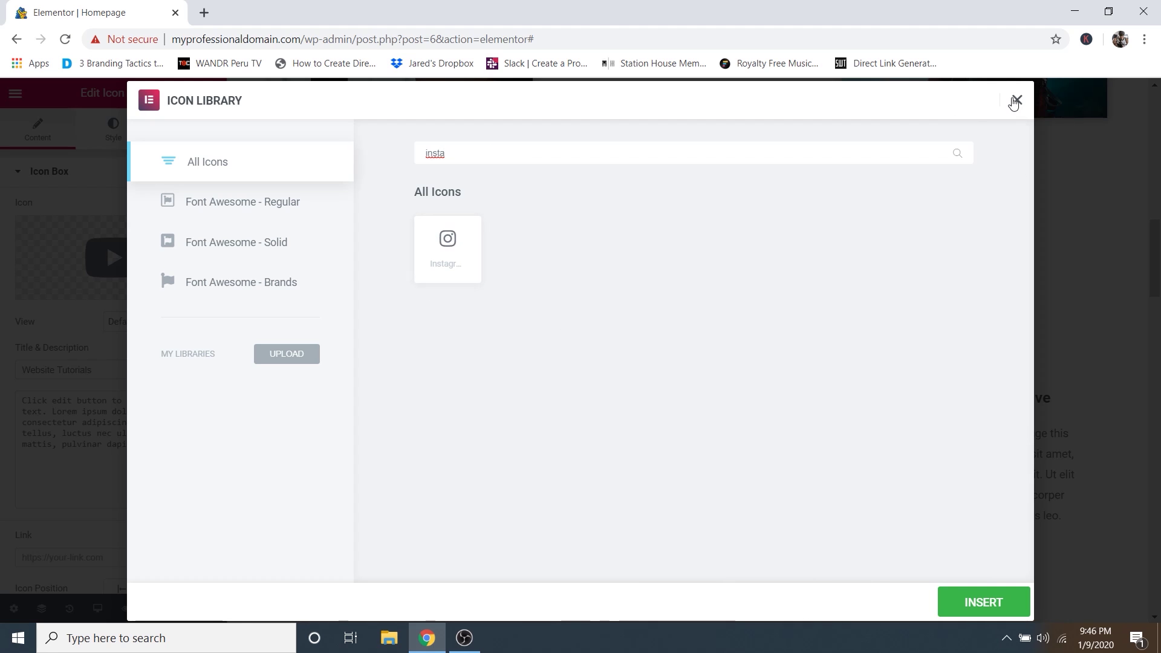
left_click(1017, 100)
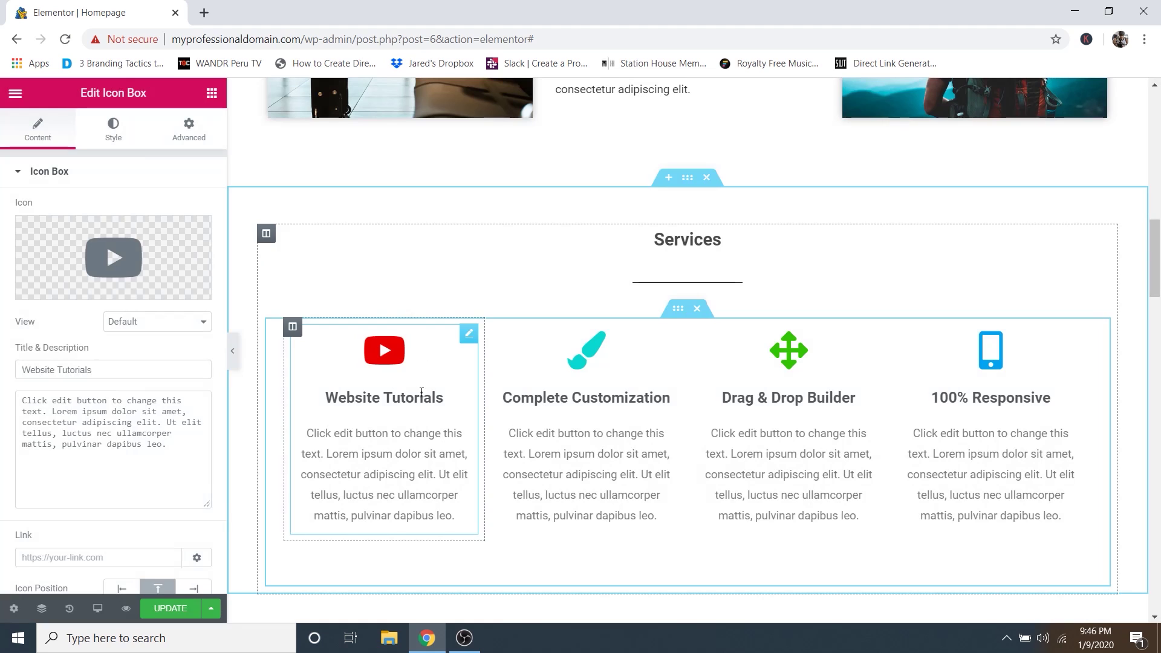
Check the box's title and description, focus the Link field, and start a new browser tab.
scroll(119, 345, "down", 2)
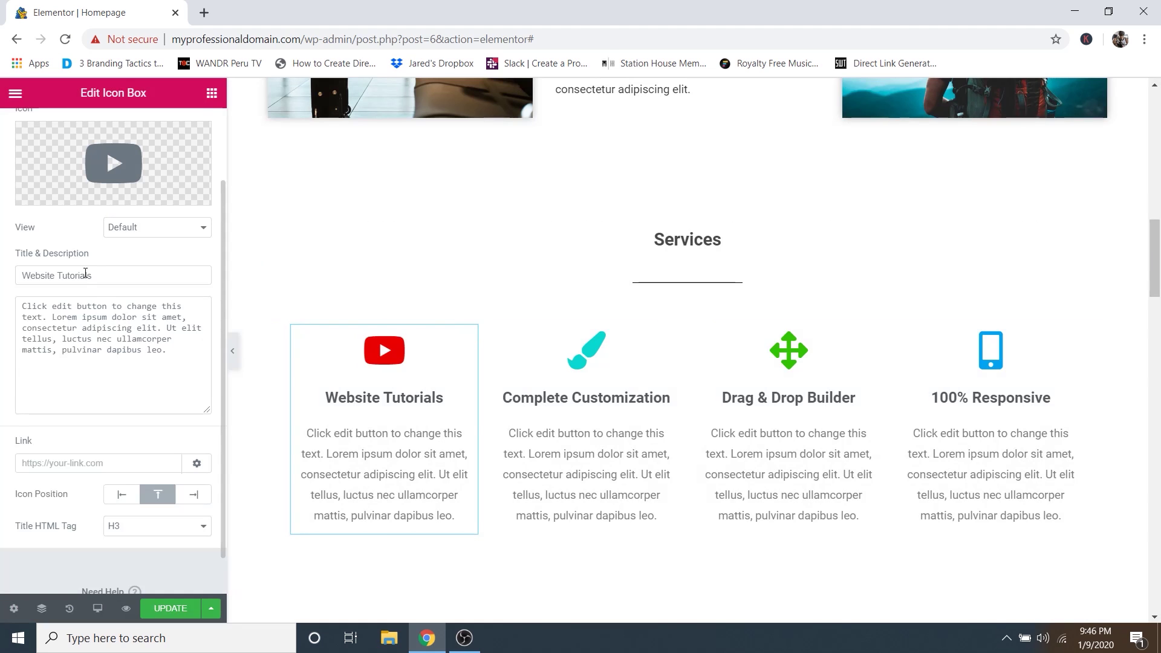
mouse_move(98, 274)
left_mouse_down()
mouse_move(10, 276)
mouse_move(96, 277)
left_mouse_up()
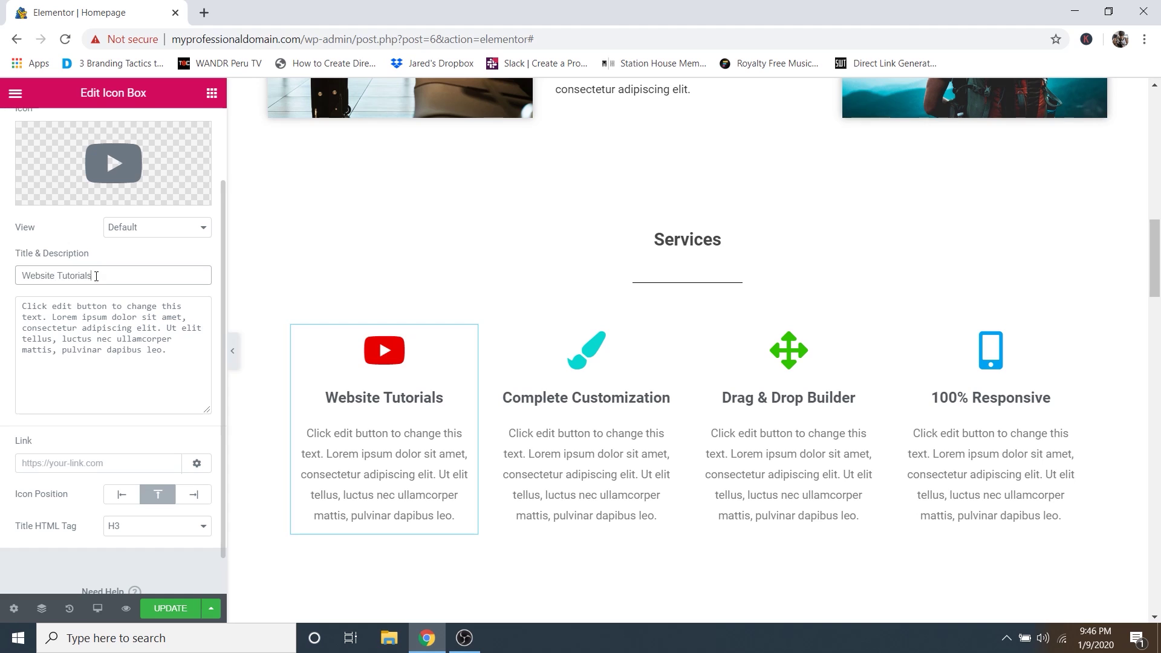
left_click(124, 330)
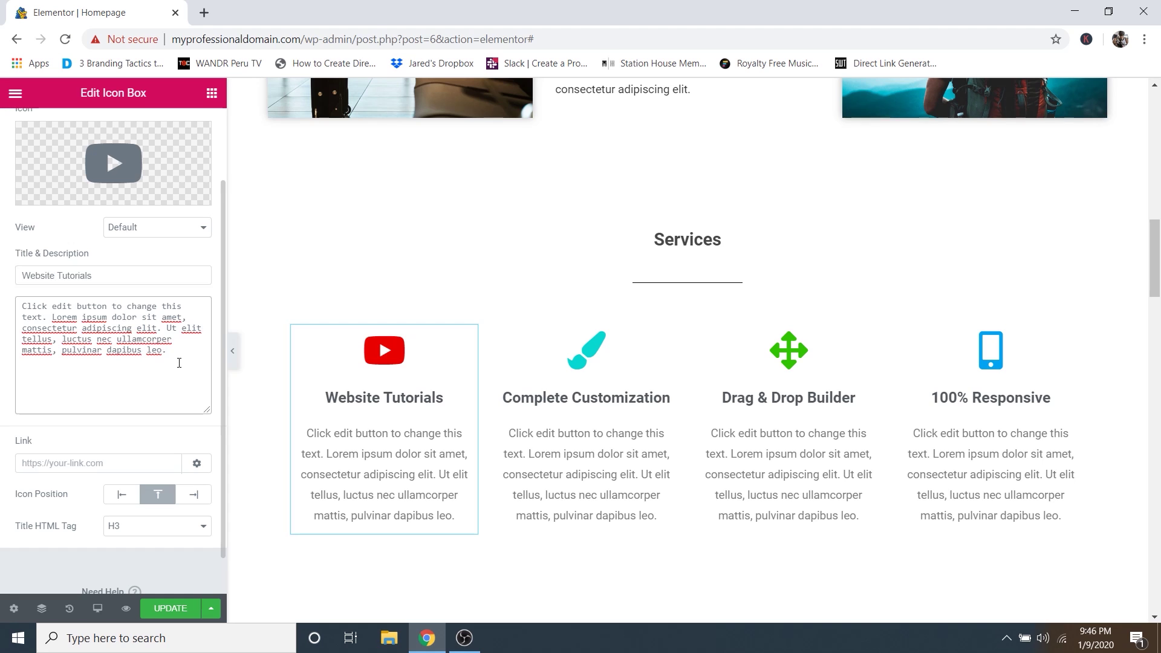
left_click_drag(179, 363, 9, 298)
left_click(129, 360)
scroll(129, 387, "down", 1)
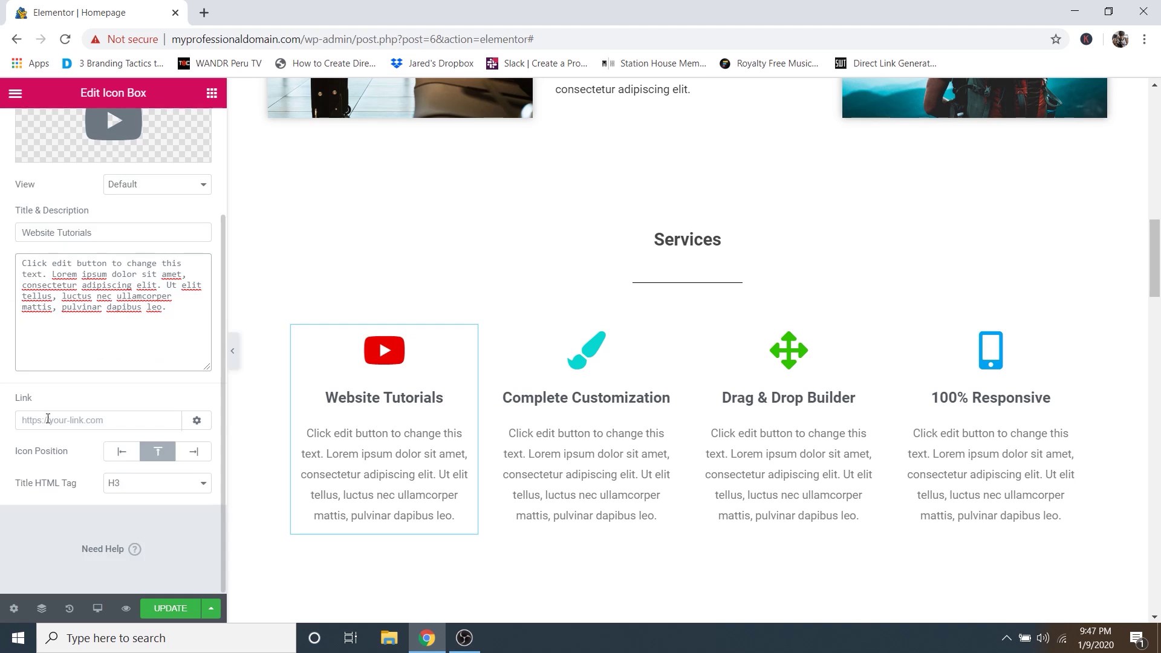
left_click(73, 420)
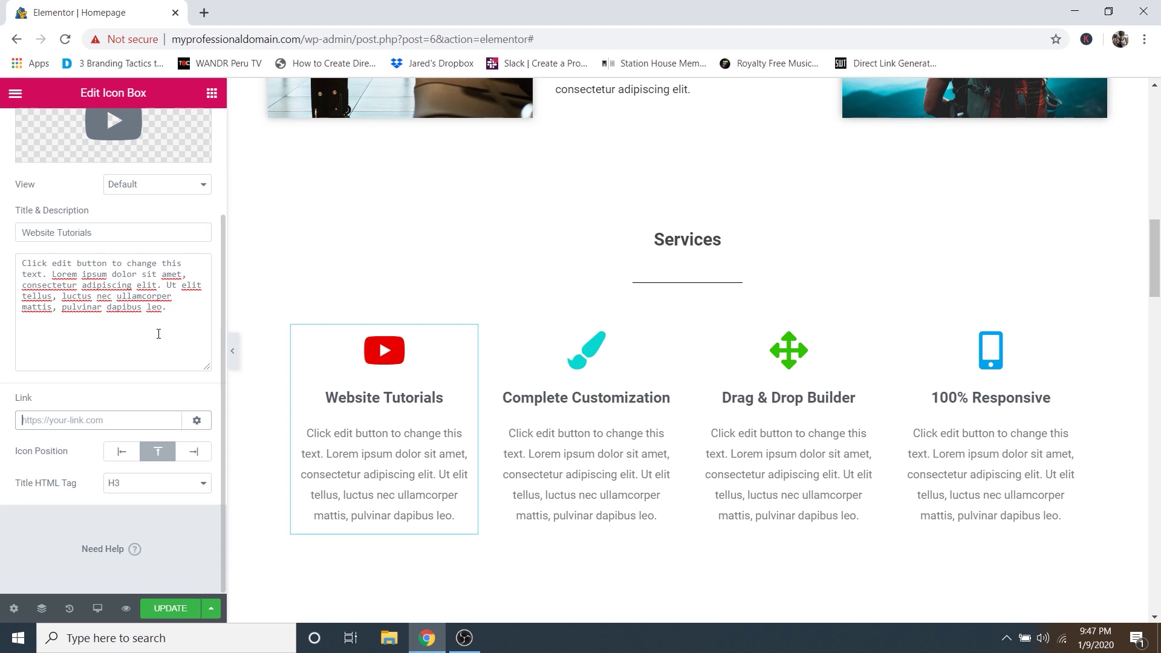
left_click(205, 16)
Load youtube.com/createaprowebsite in the new tab.
type("yo")
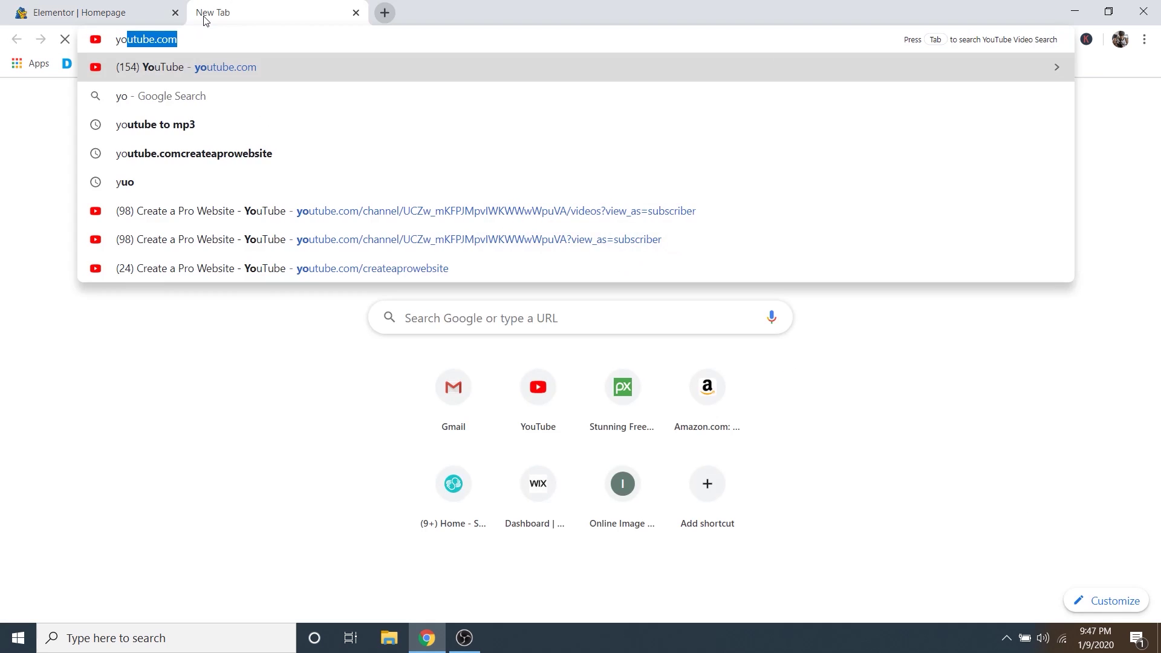
type("utube.com/r")
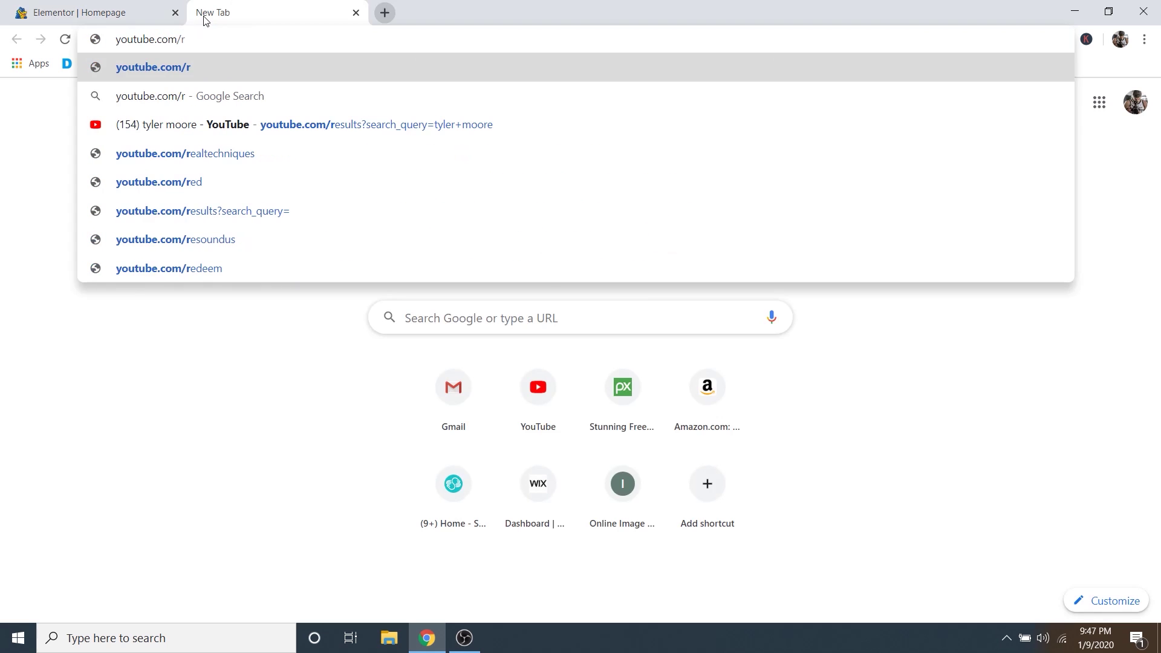
key("BackSpace")
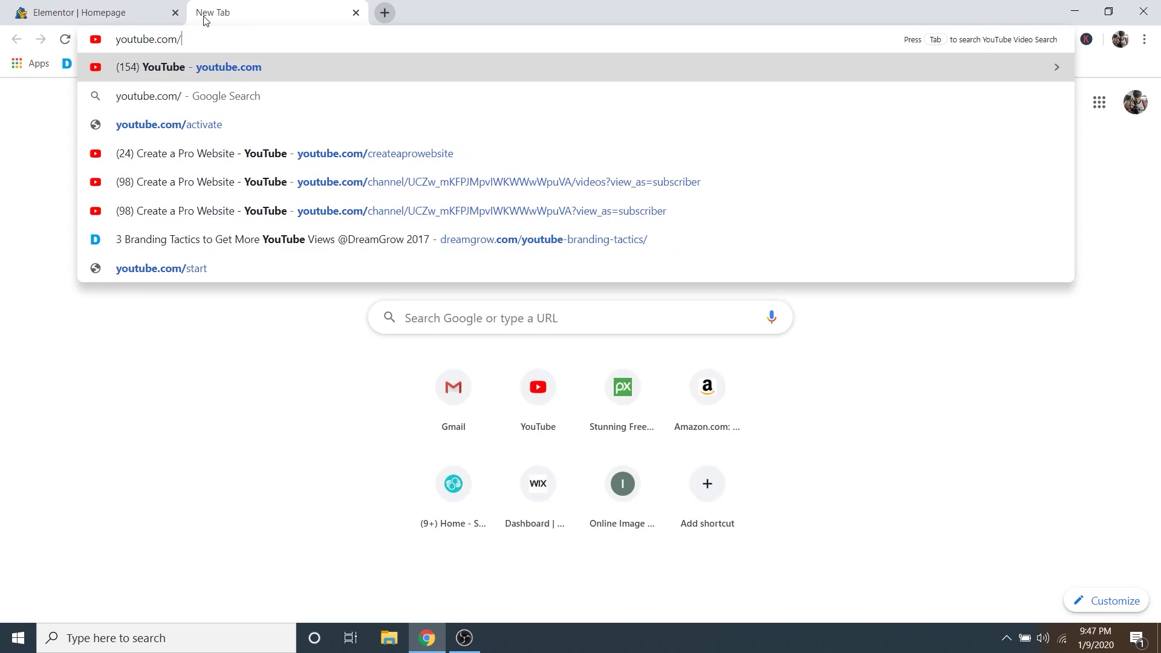
type("createaprowebsite")
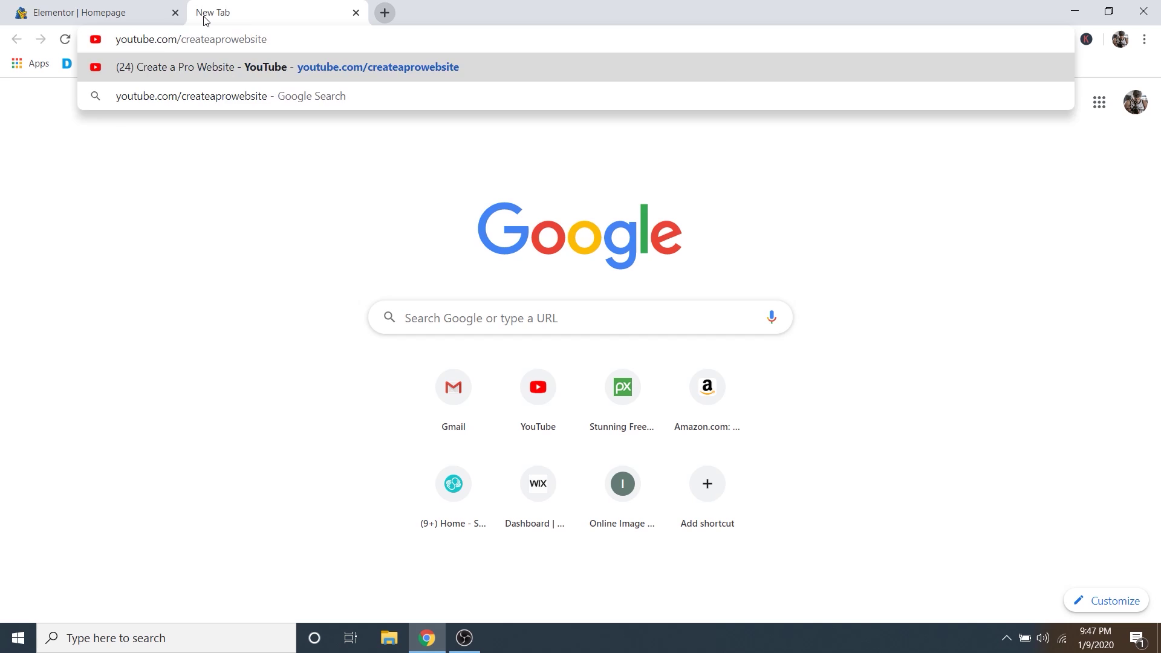
key("Return")
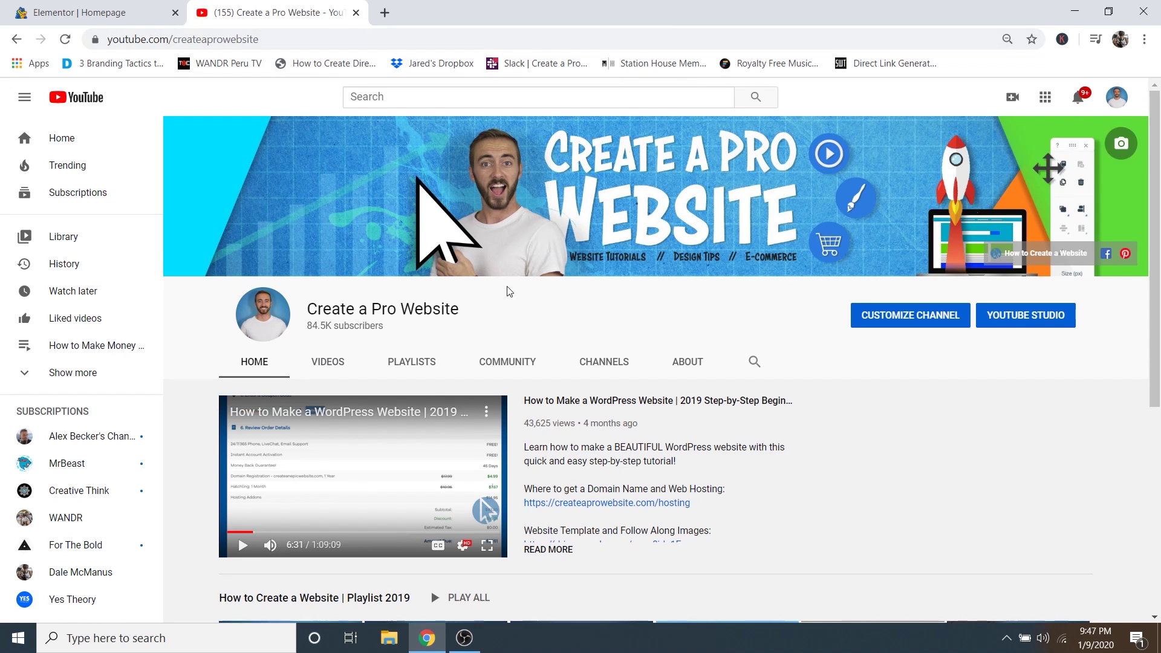
Copy the channel address from the address bar and close the YouTube tab.
left_click(218, 39)
right_click(216, 38)
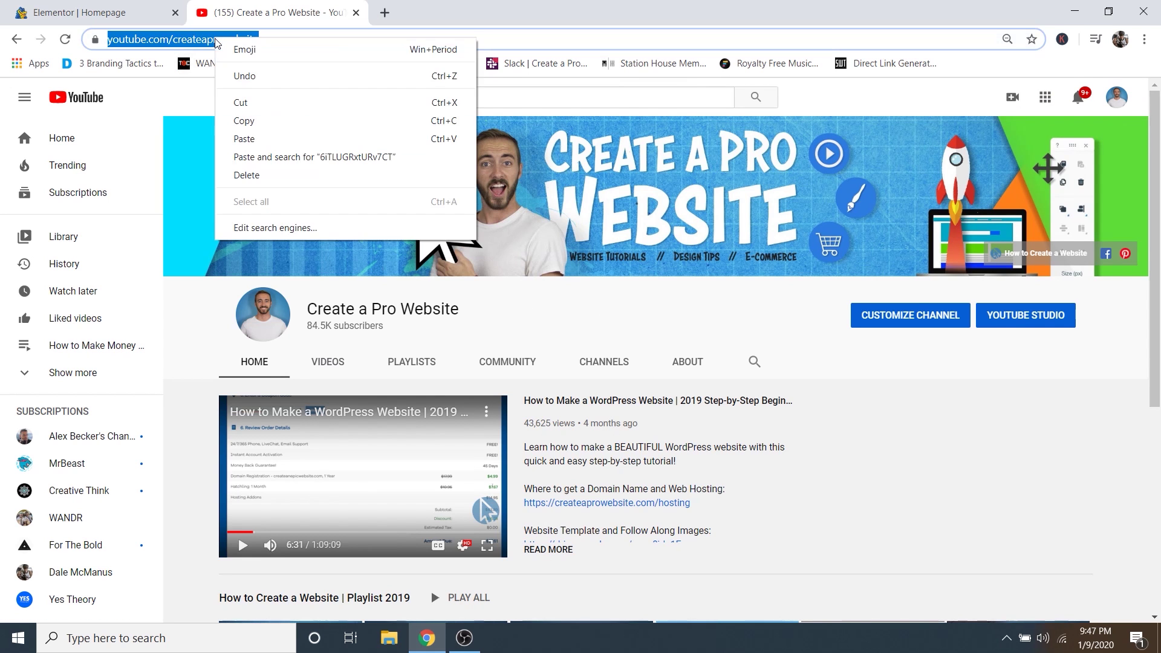
left_click(244, 124)
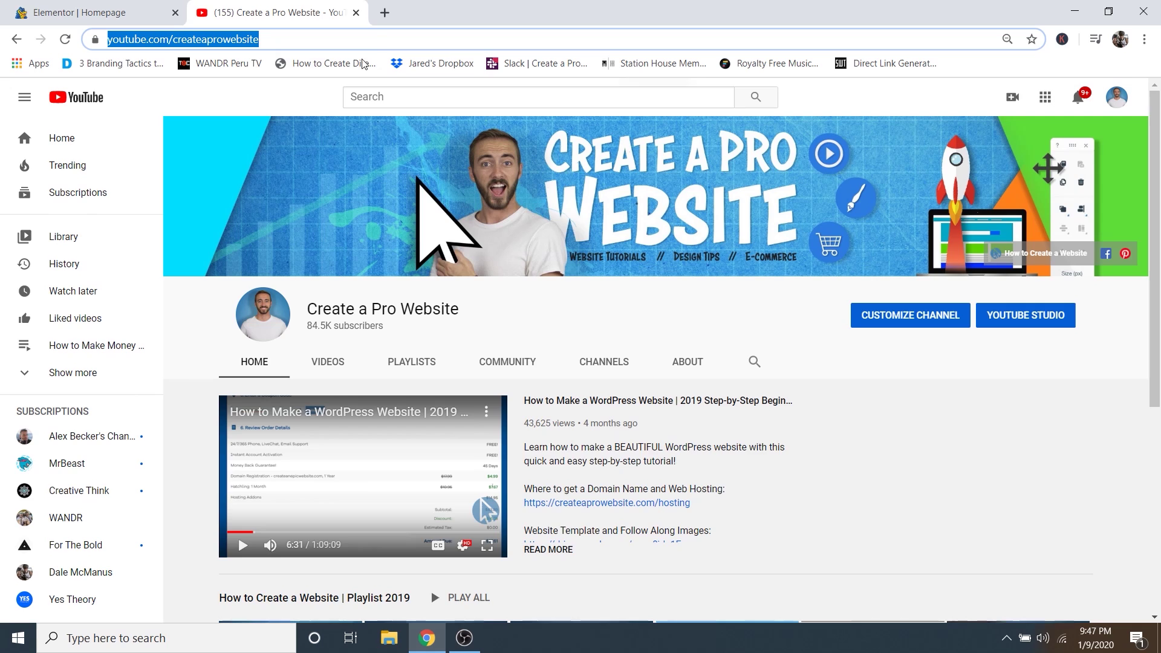
left_click(356, 12)
Paste the YouTube channel URL into the Link field and set it to open in a new window.
right_click(80, 423)
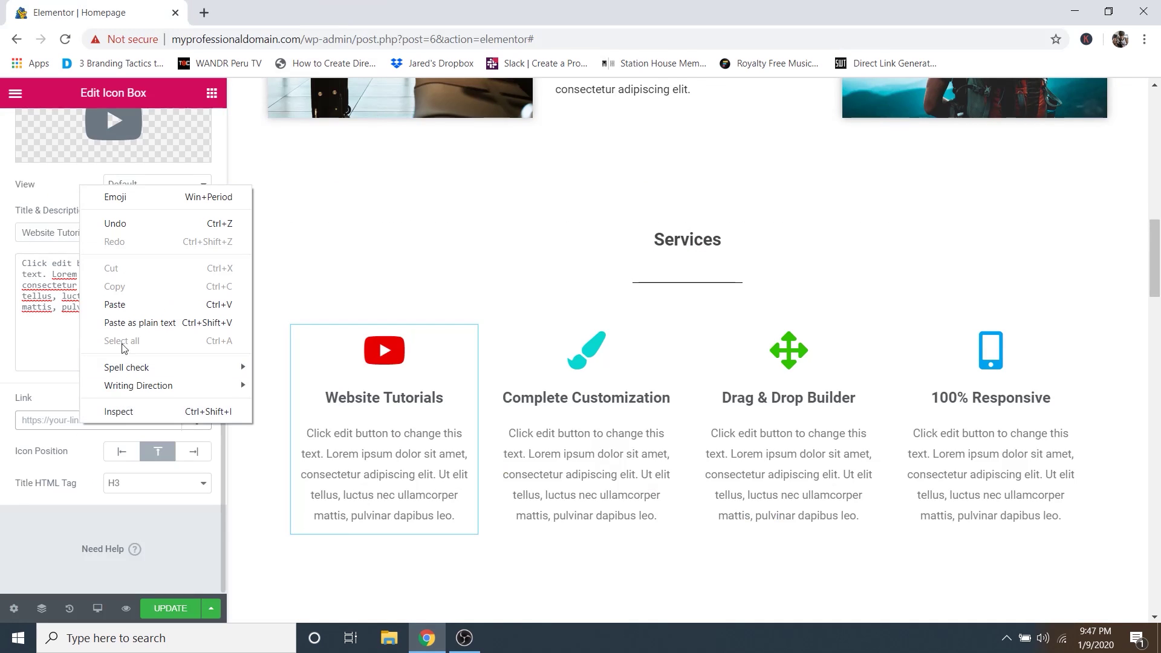
left_click(129, 304)
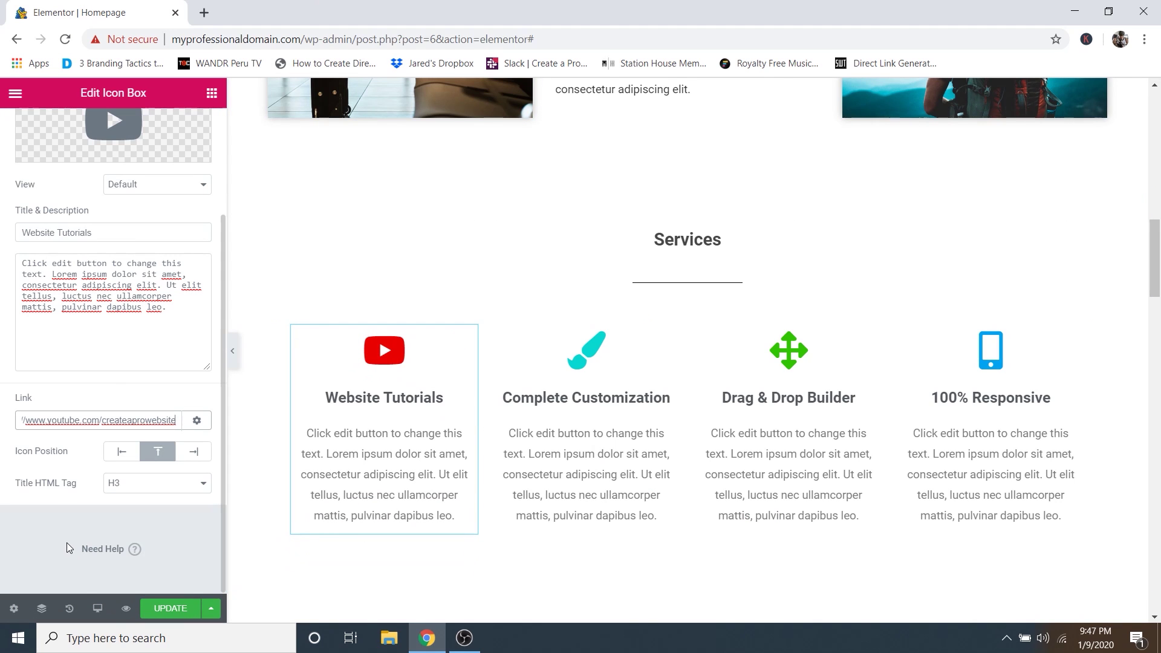
left_click(197, 421)
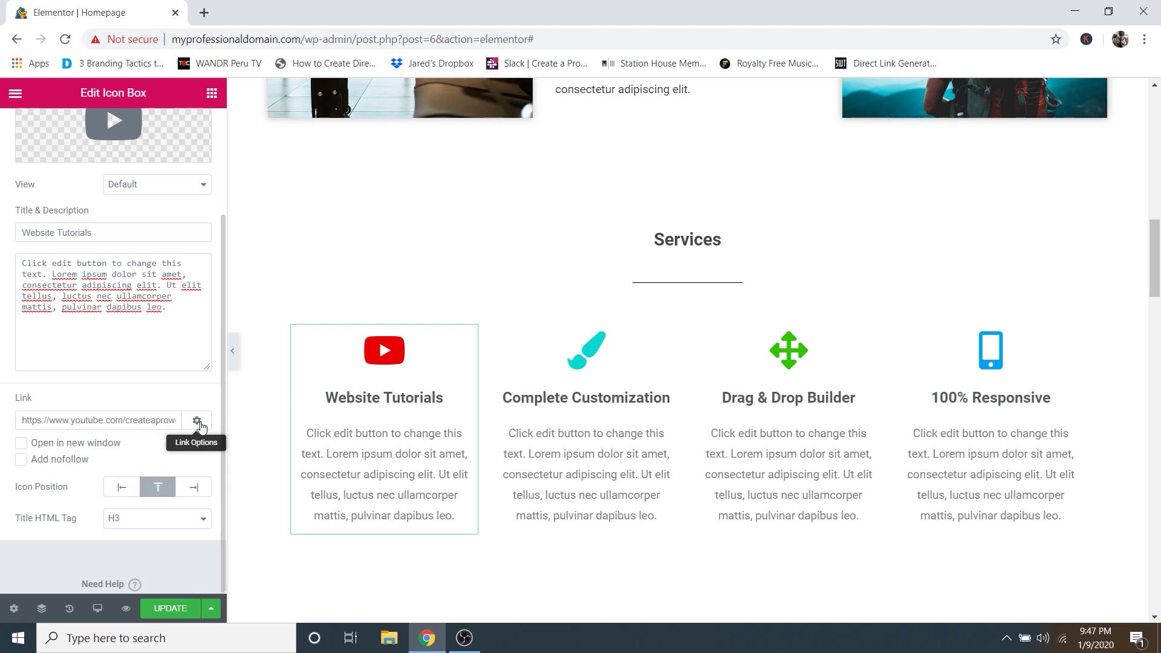
left_click(65, 448)
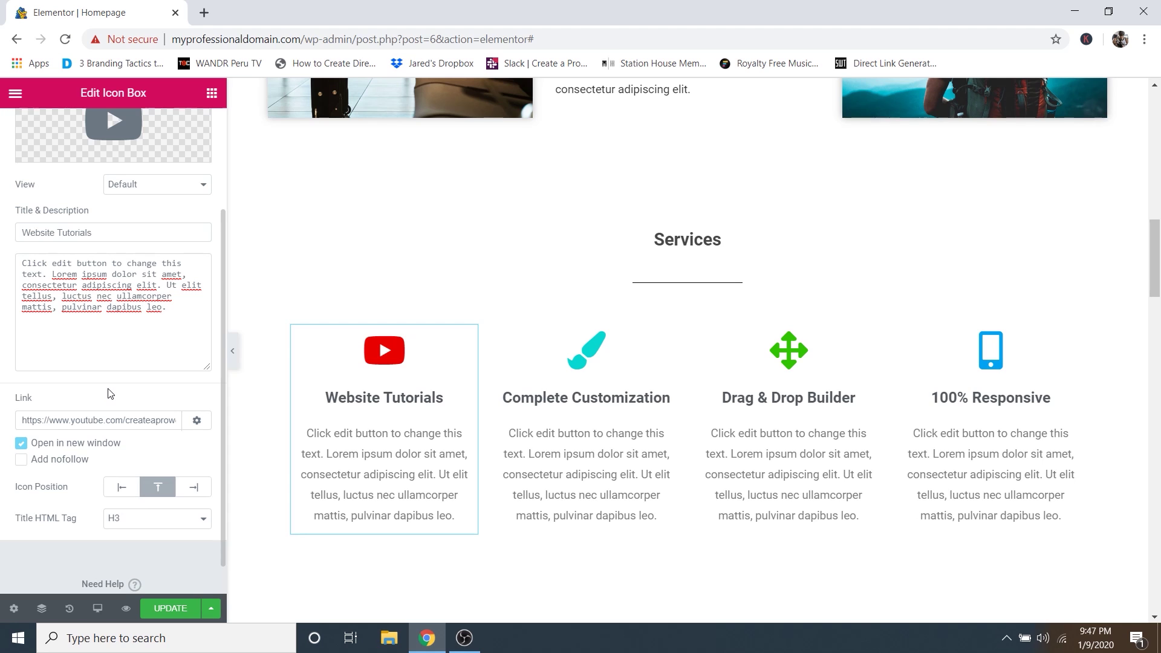
scroll(109, 393, "up", 3)
left_click(113, 125)
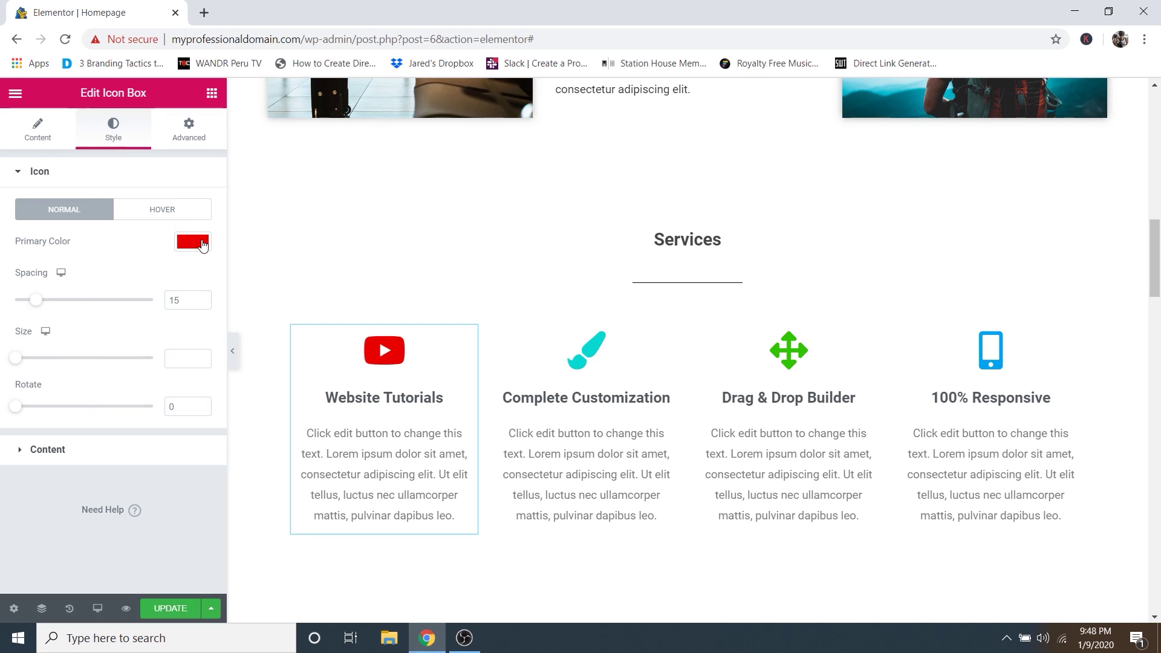
Test icon spacing, size and rotation changes, undoing each to keep the originals.
left_click_drag(36, 304, 59, 309)
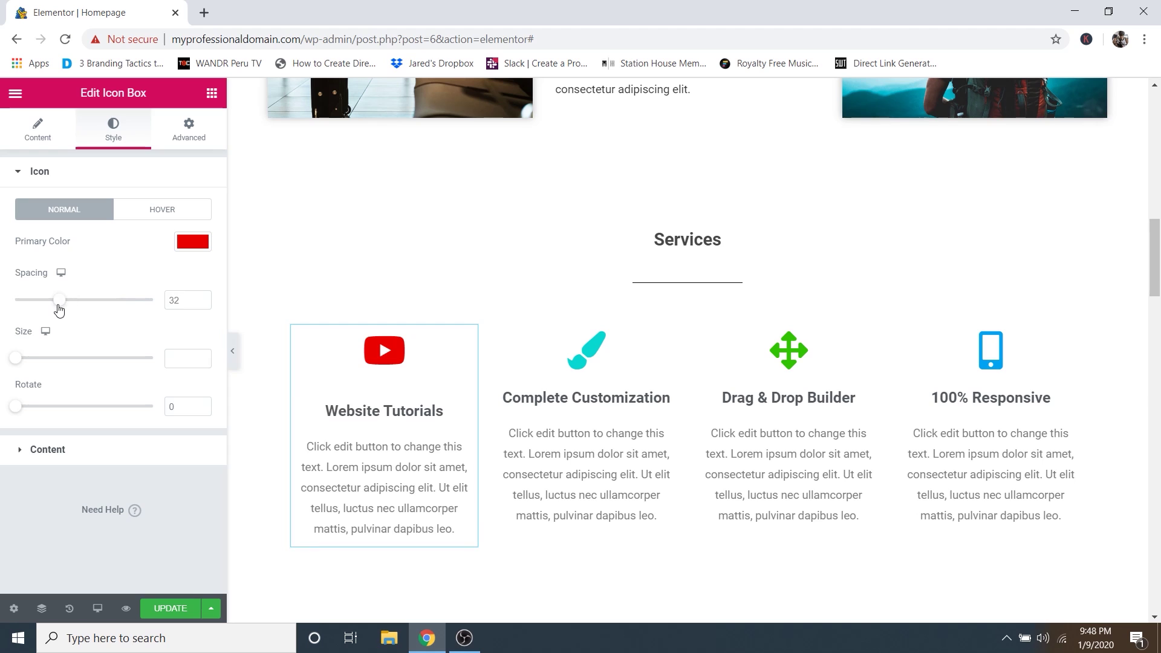
key("ctrl+z")
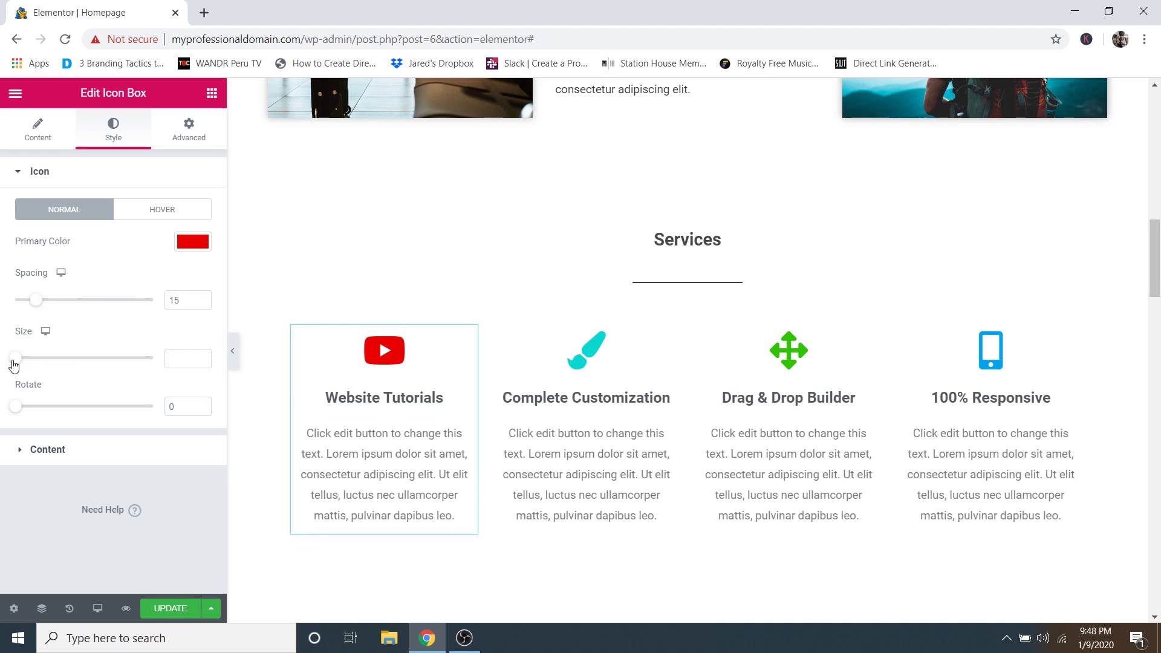
left_click_drag(14, 360, 83, 363)
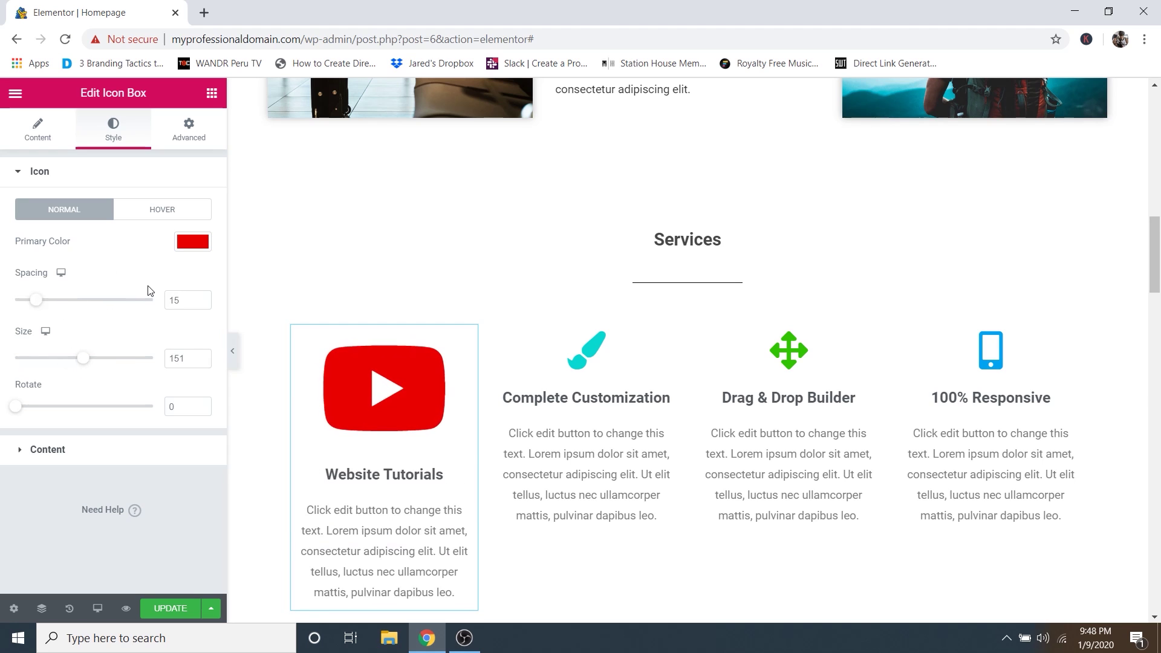
key("ctrl+z")
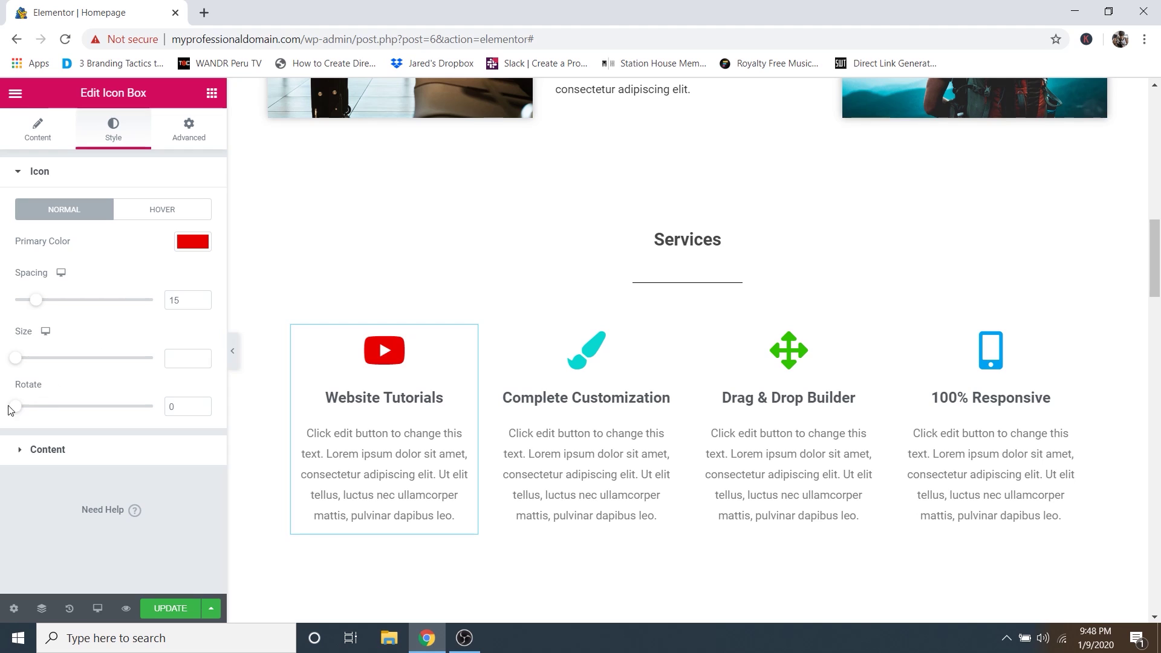
mouse_move(10, 409)
left_mouse_down()
mouse_move(134, 409)
mouse_move(21, 427)
left_mouse_up()
key("ctrl+z")
left_click(73, 454)
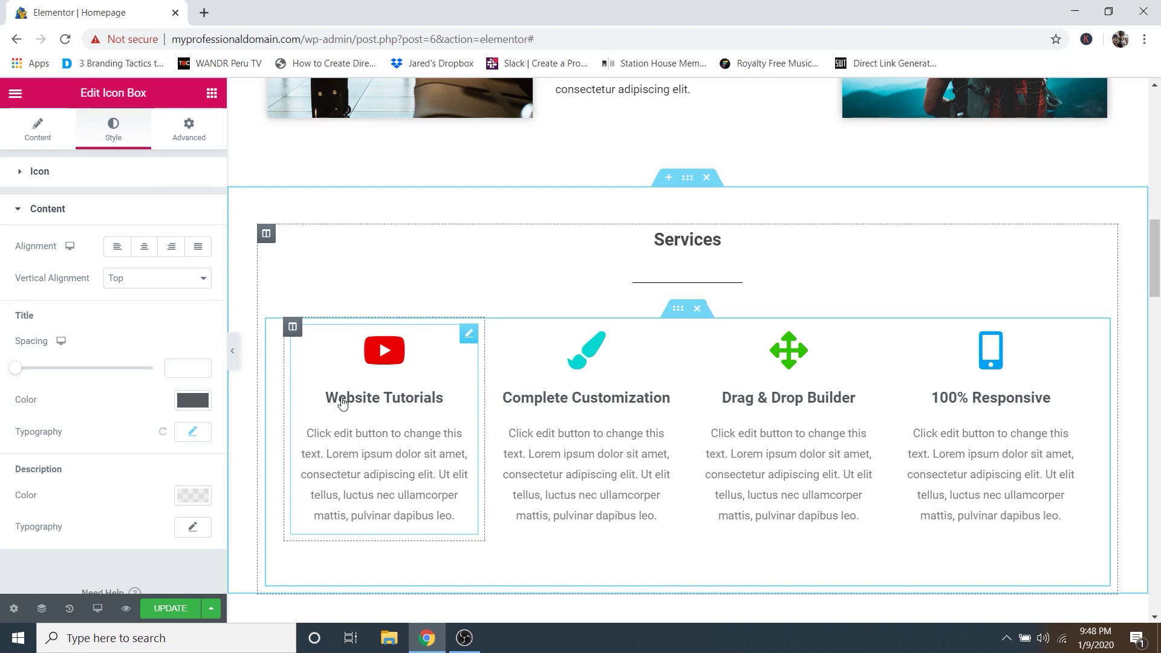
right_click(467, 337)
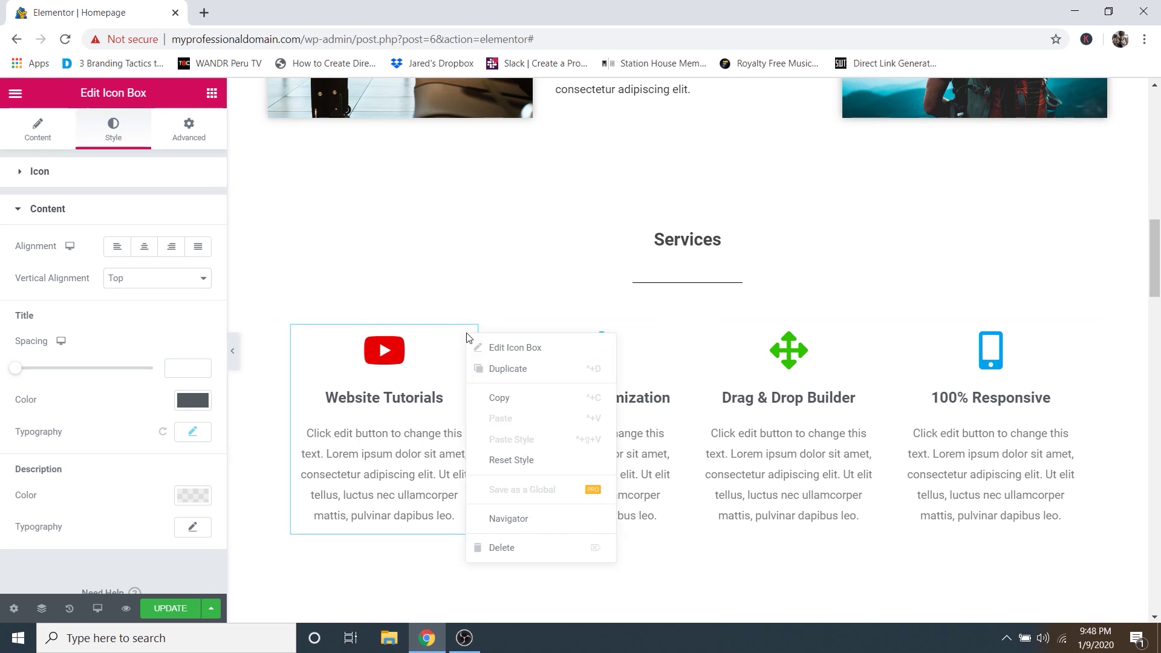
left_click(513, 372)
scroll(484, 453, "down", 1)
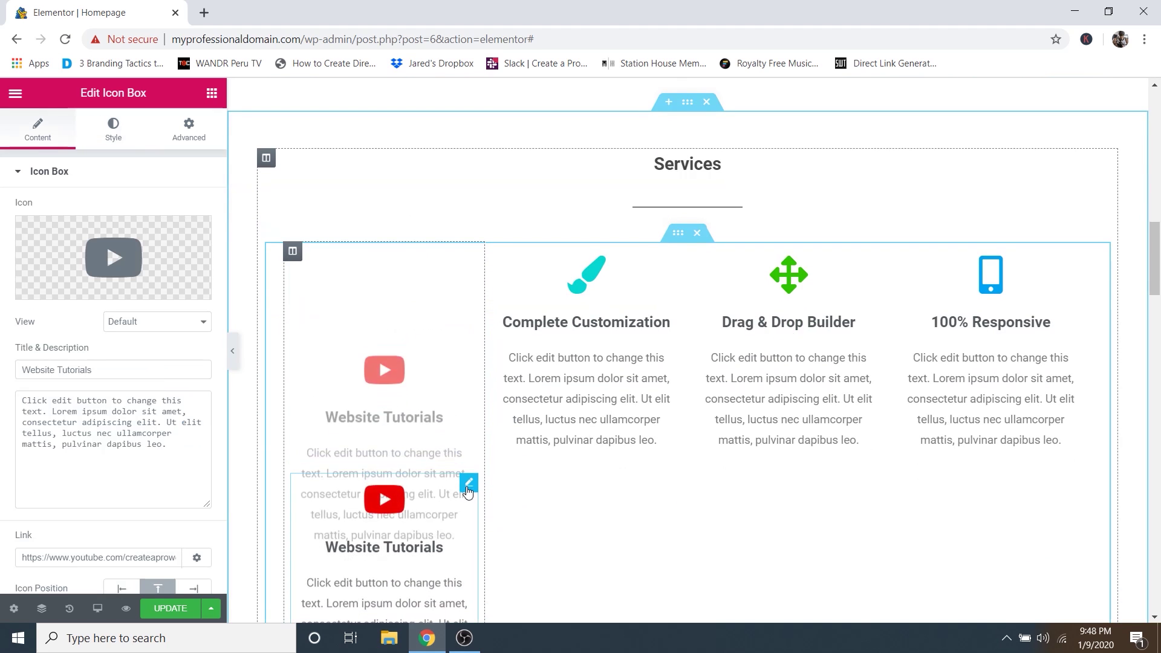
left_click_drag(468, 491, 620, 304)
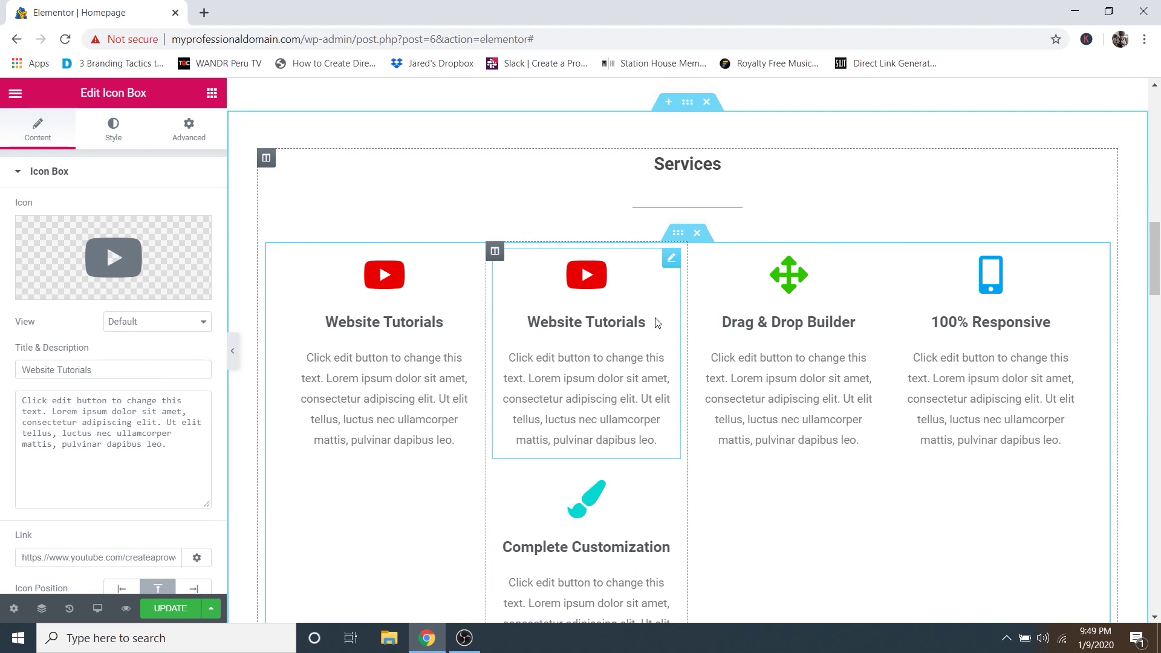
key("ctrl+z")
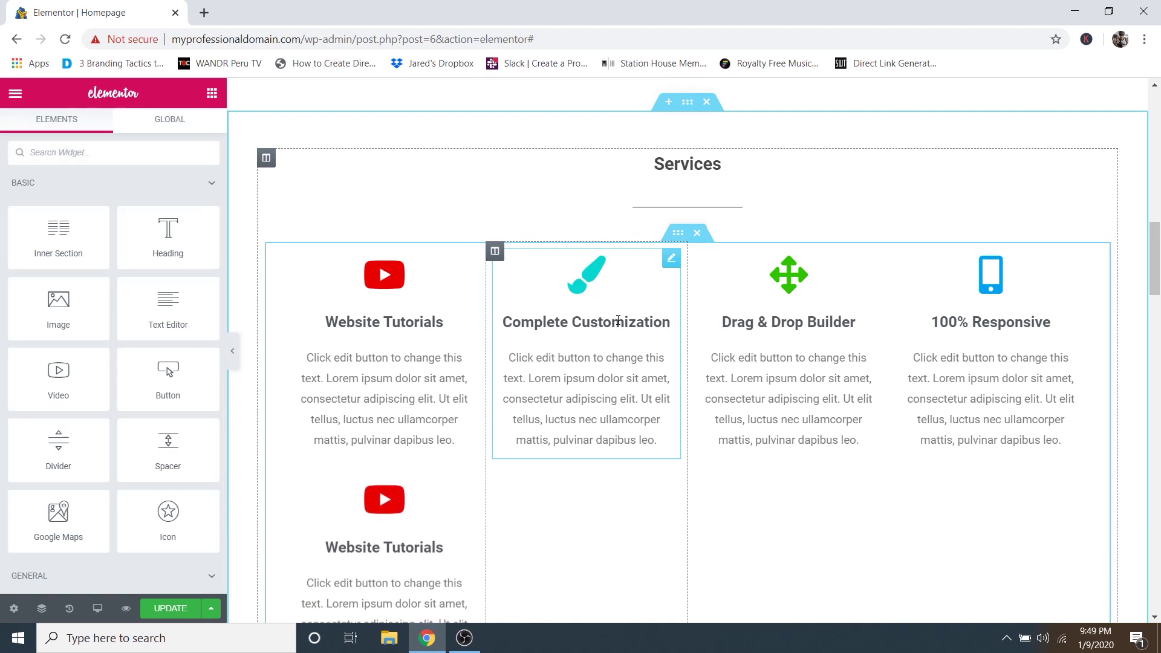
left_click(501, 225)
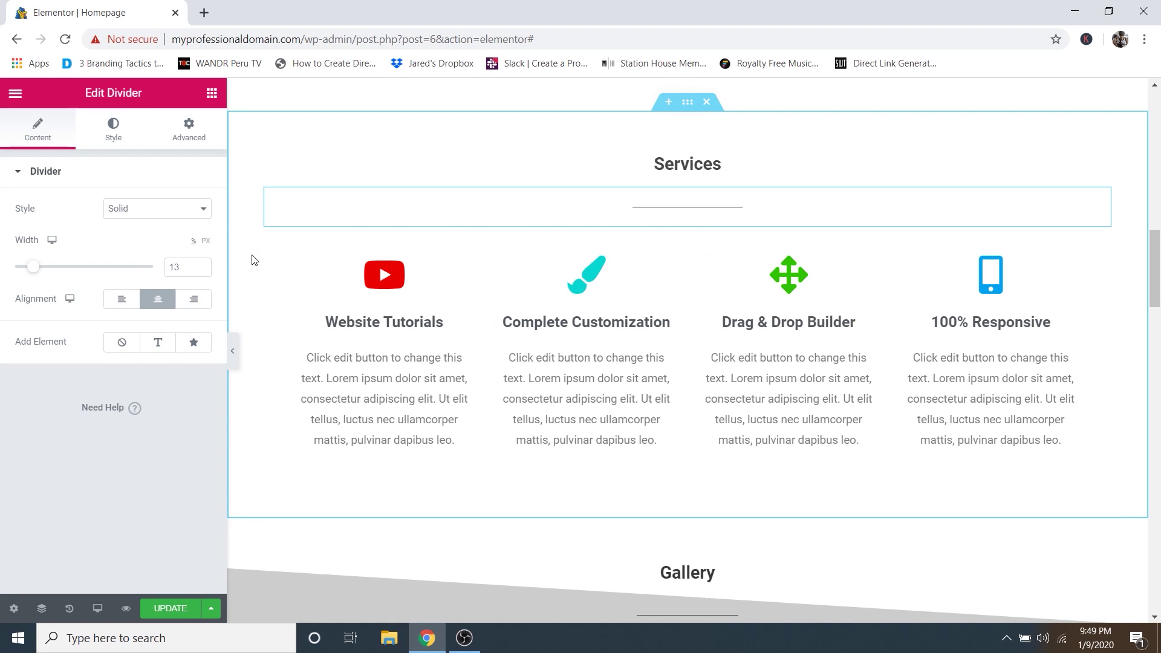
Set the Gallery section's background image to the ocean-wave Background-1.jpg and select its gallery widget.
scroll(253, 260, "down", 8)
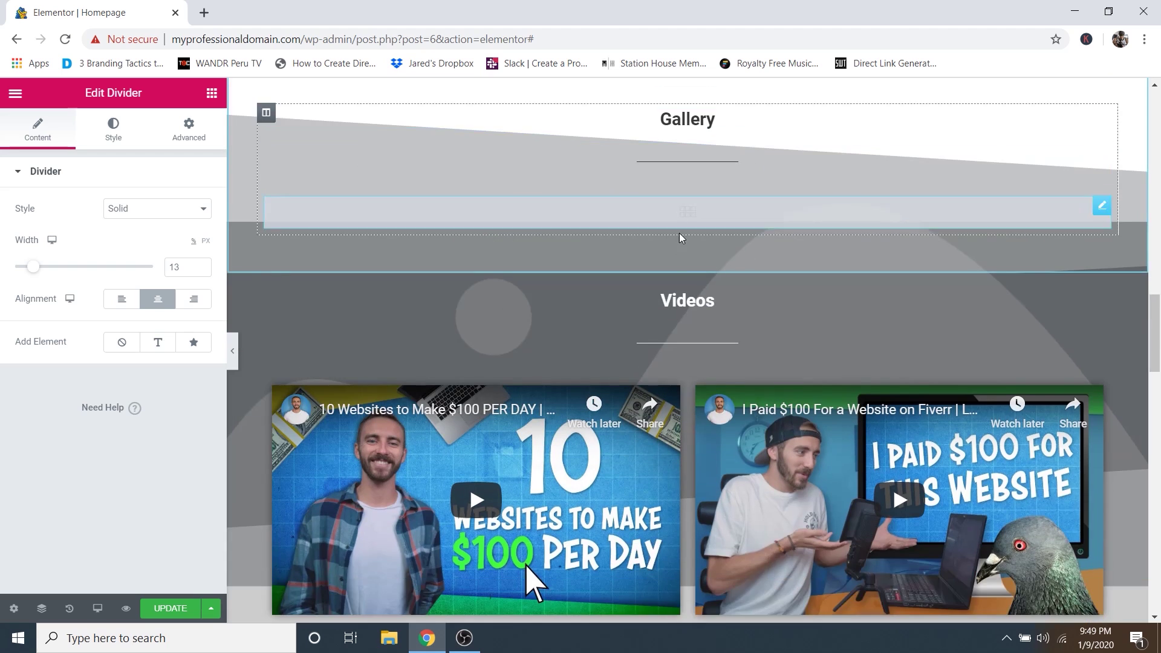
scroll(680, 234, "up", 1)
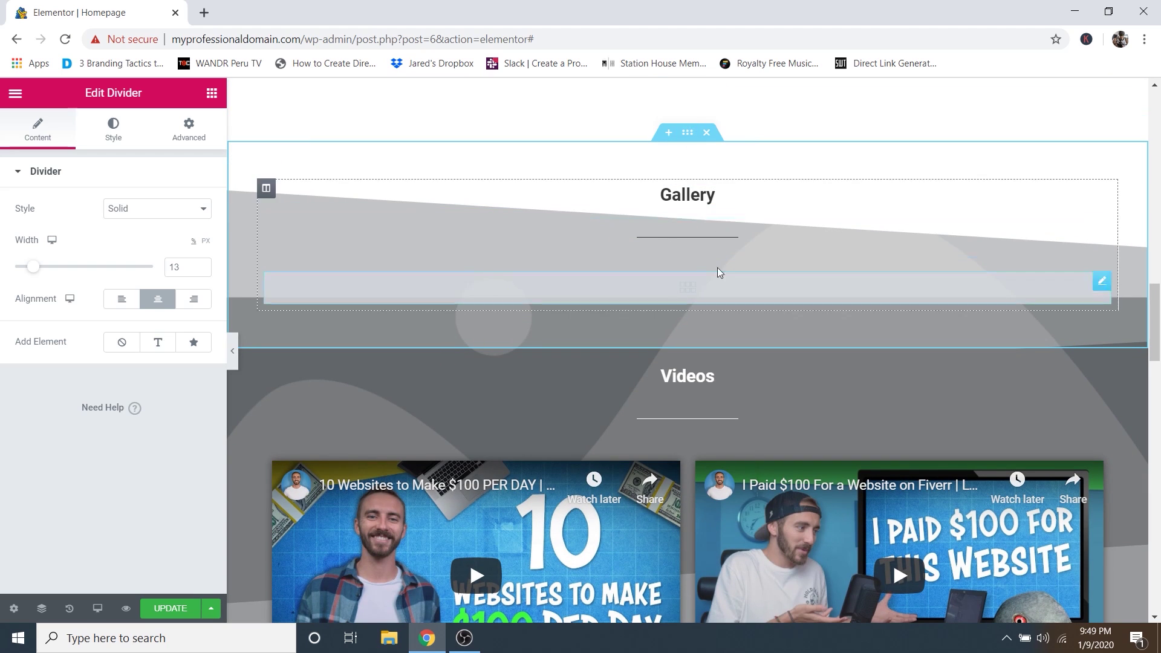
left_click(689, 140)
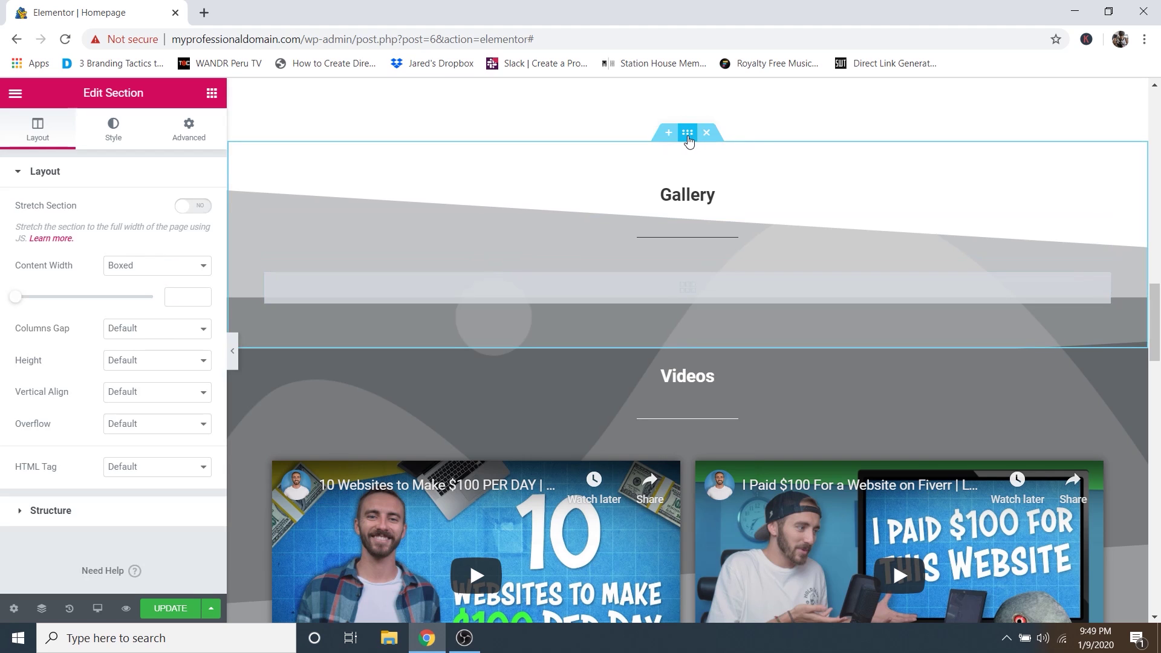
left_click(111, 139)
mouse_move(90, 401)
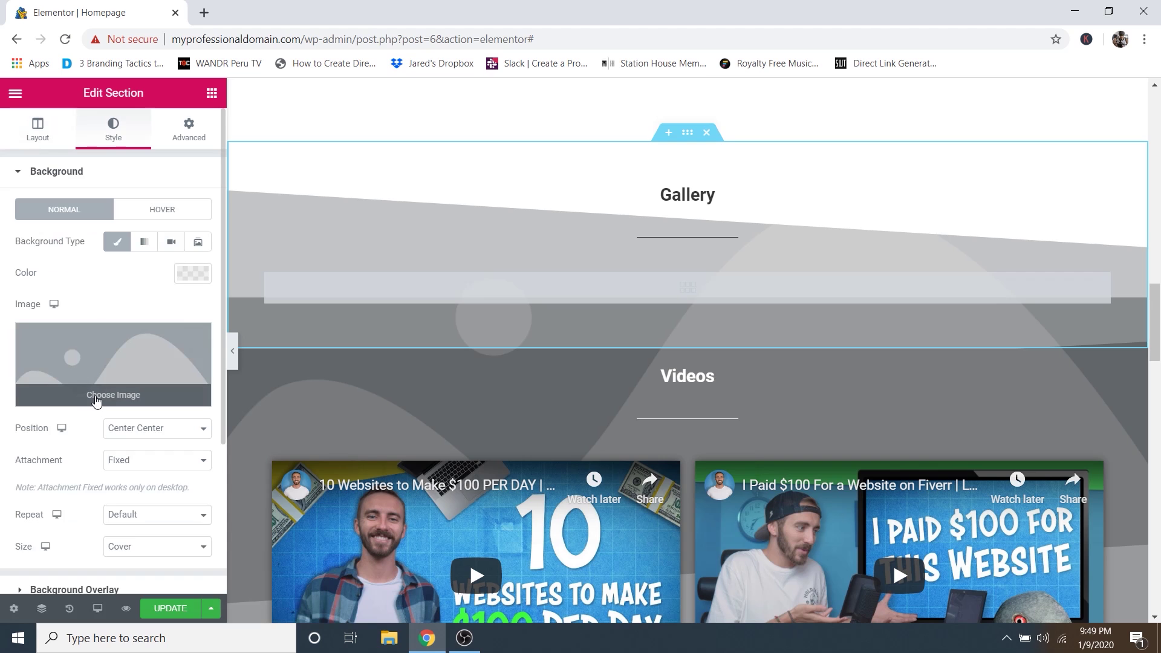
left_click(96, 399)
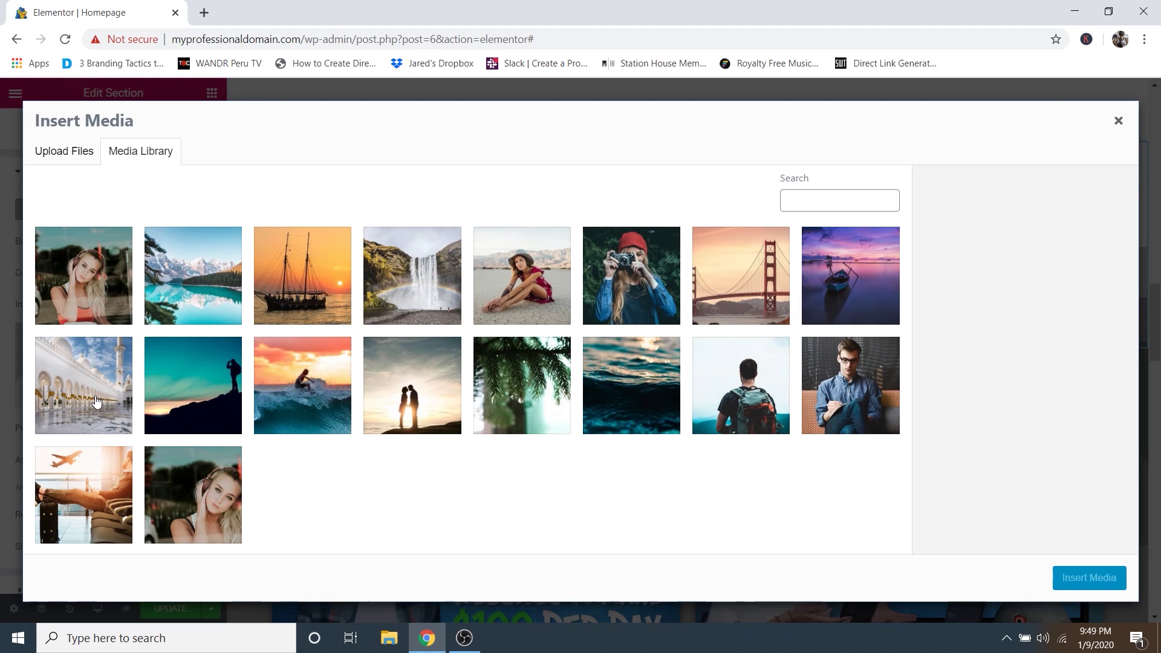
left_click(644, 378)
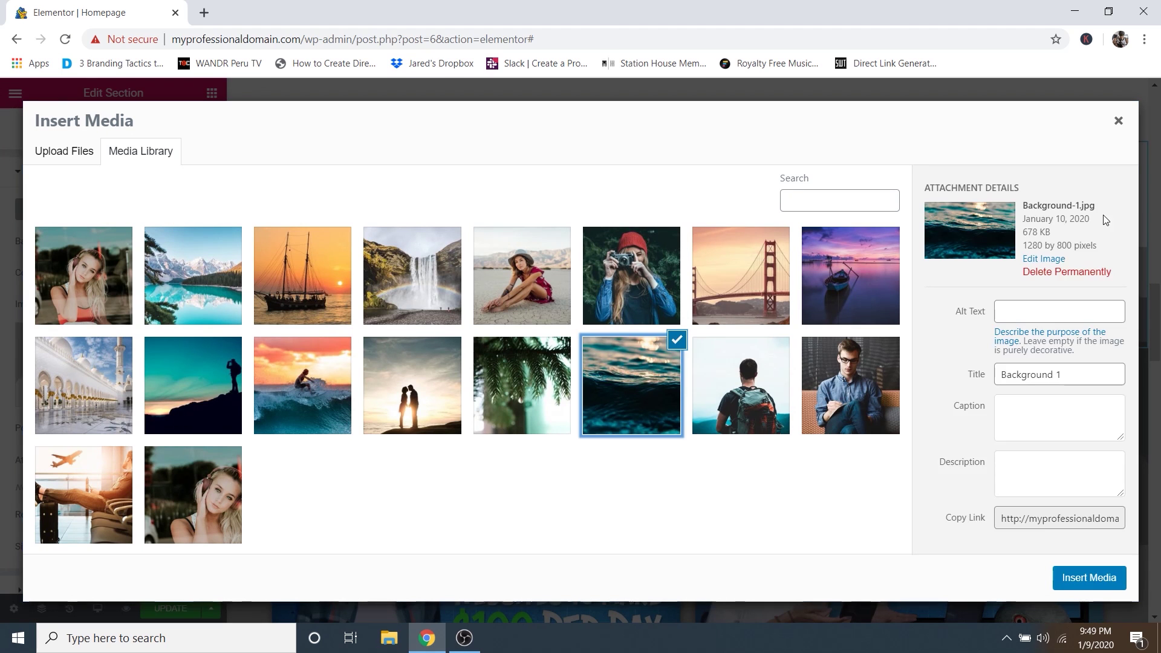
left_click(1084, 579)
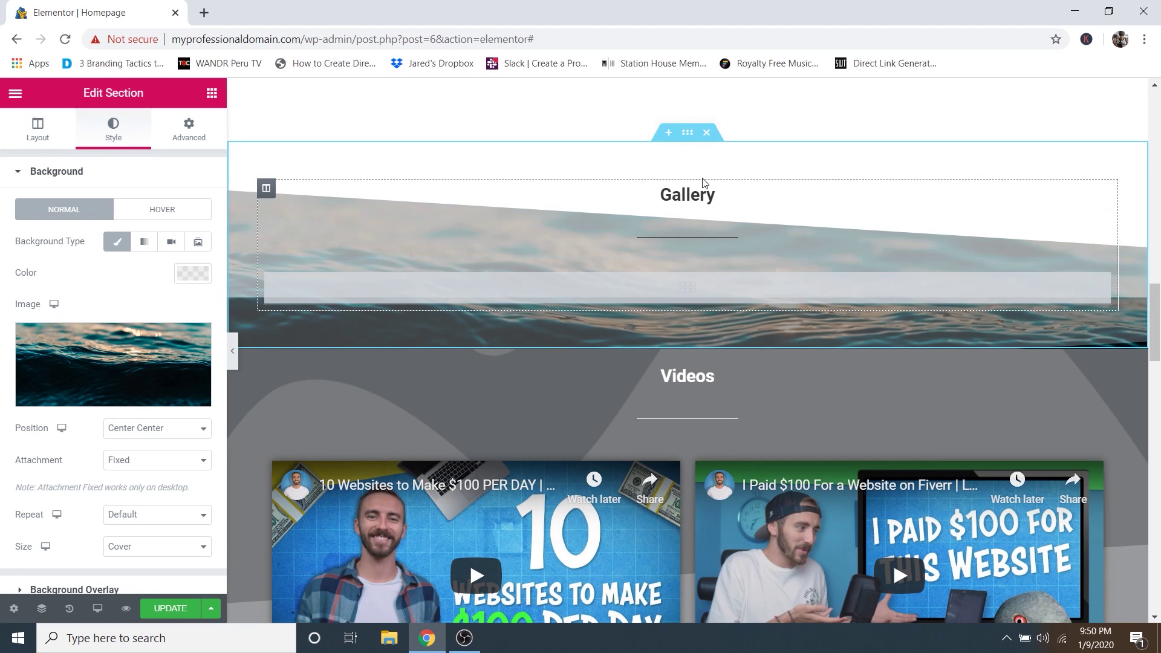
left_click(608, 286)
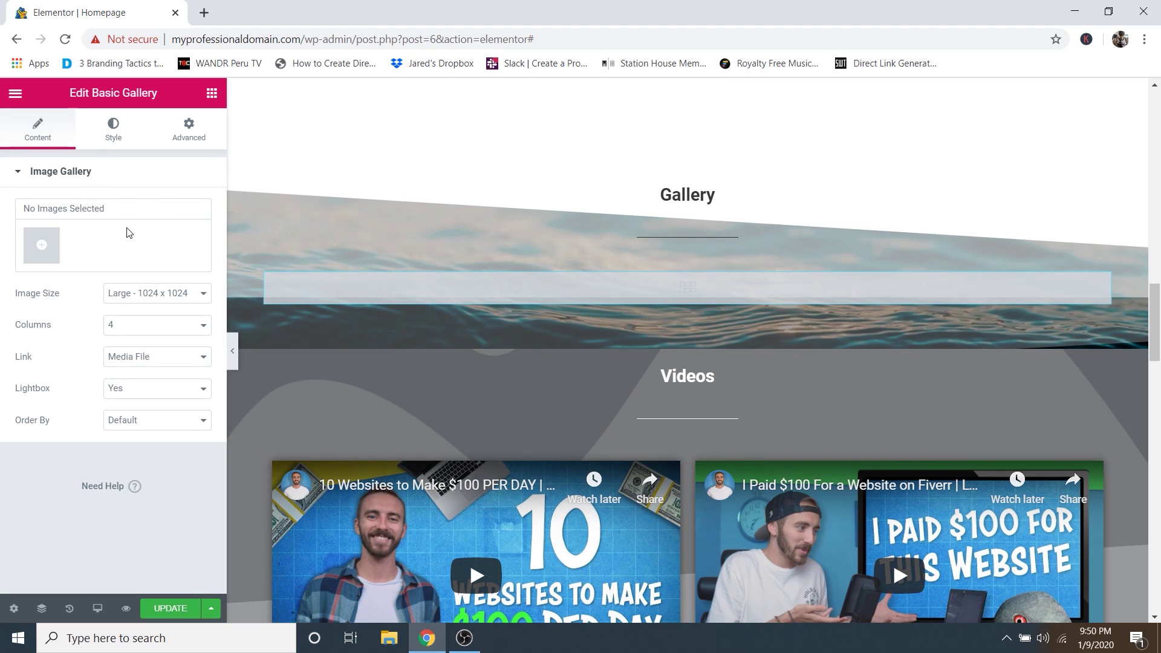
Select eight photos: mosque, lake boat, Golden Gate, camera, beach, waterfall, ship sunset, mountain lake.
left_click(42, 247)
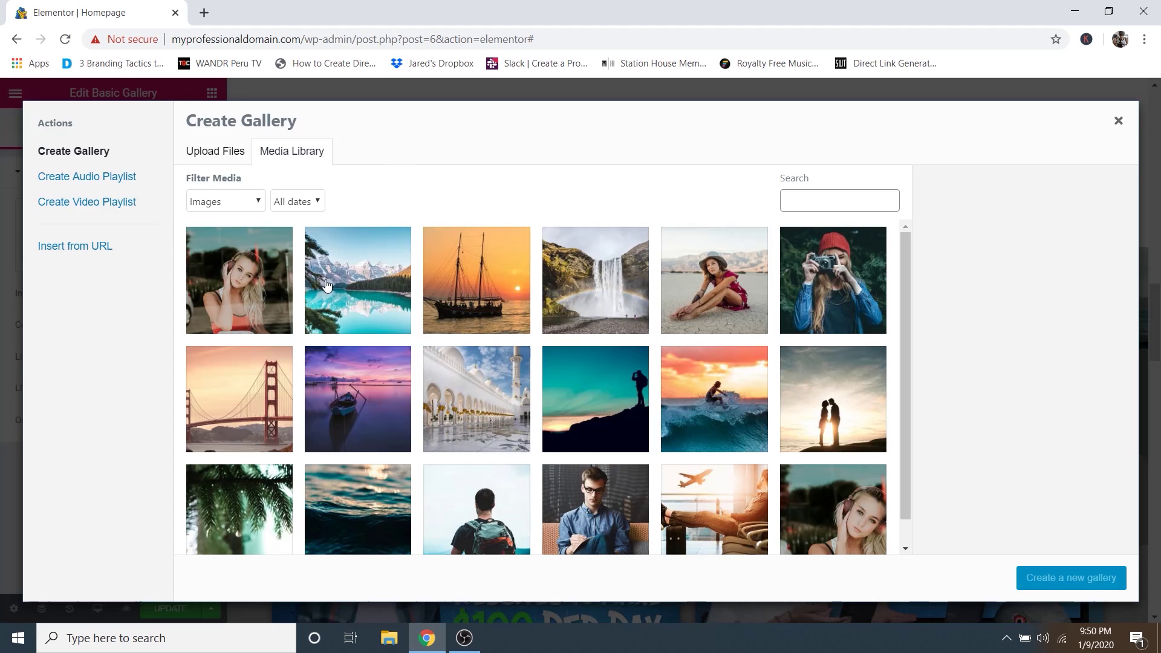
scroll(533, 308, "down", 1)
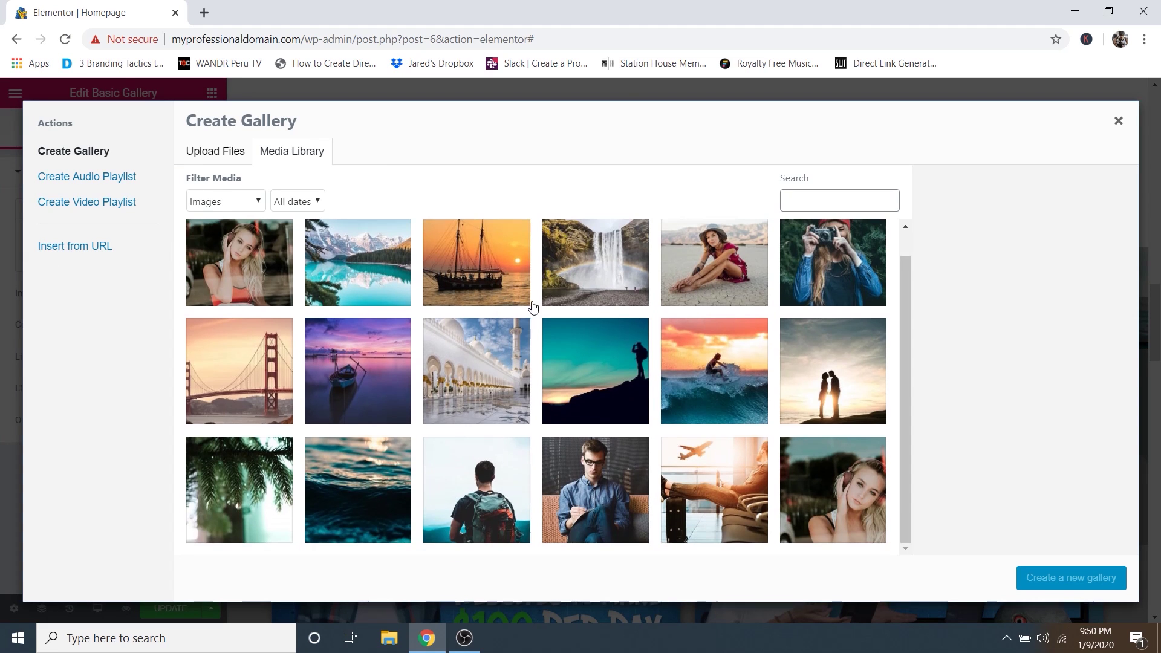
left_click(478, 352)
left_click(380, 349)
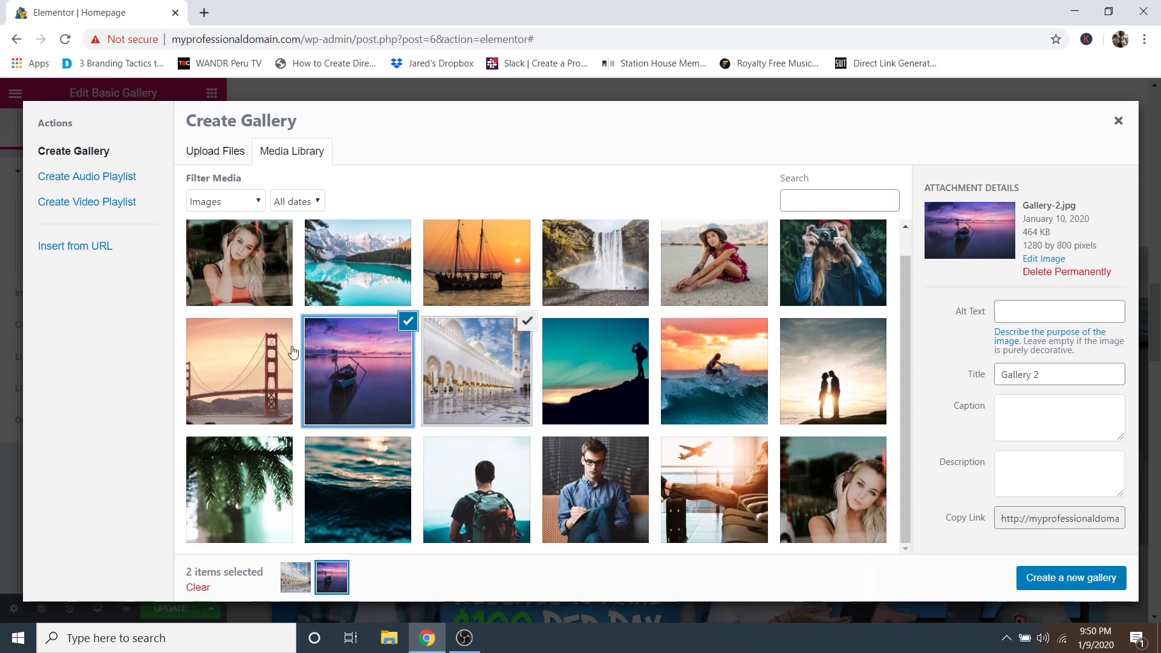
left_click(254, 360)
left_click(840, 257)
left_click(673, 258)
left_click(596, 261)
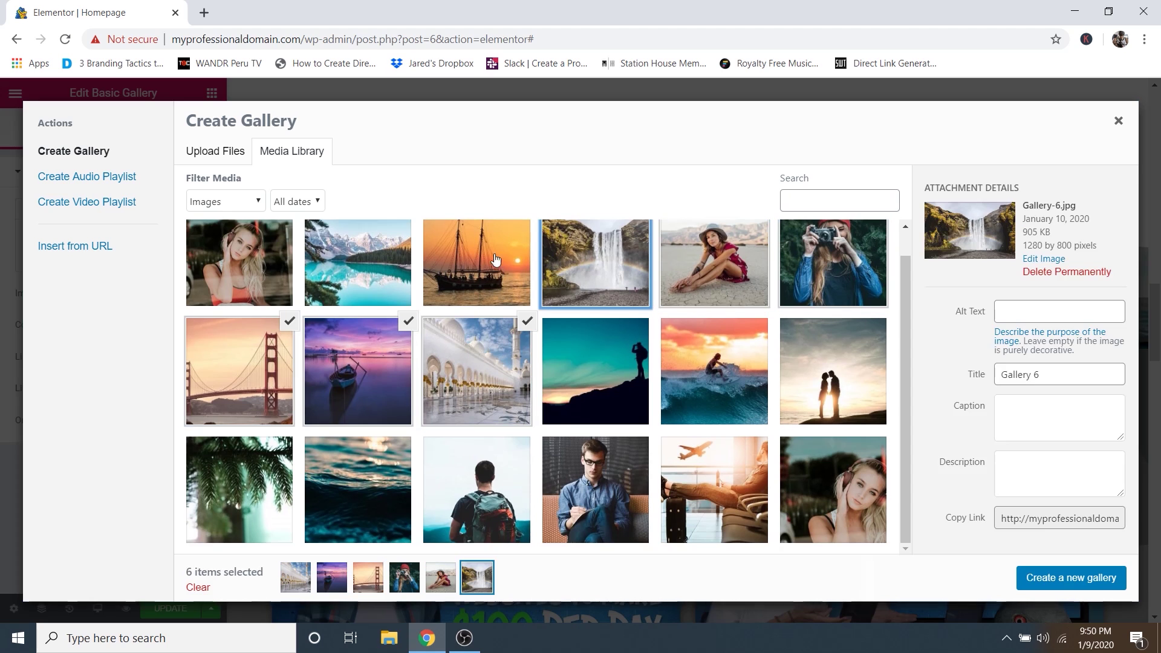
left_click(454, 260)
scroll(448, 264, "up", 1)
left_click(396, 279)
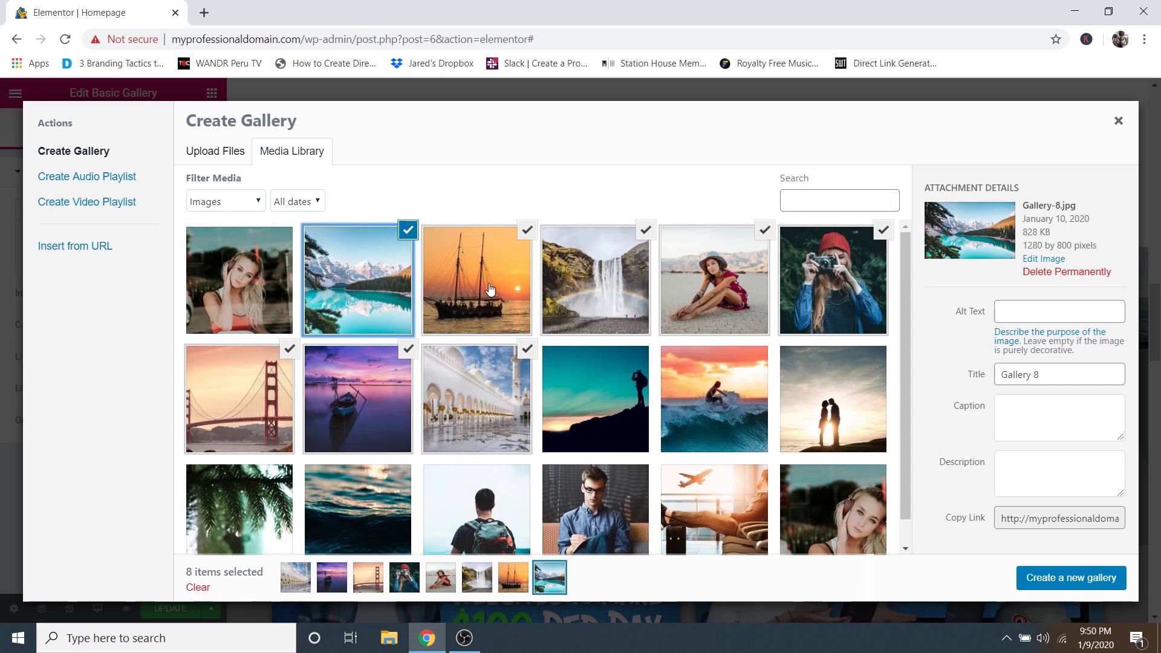
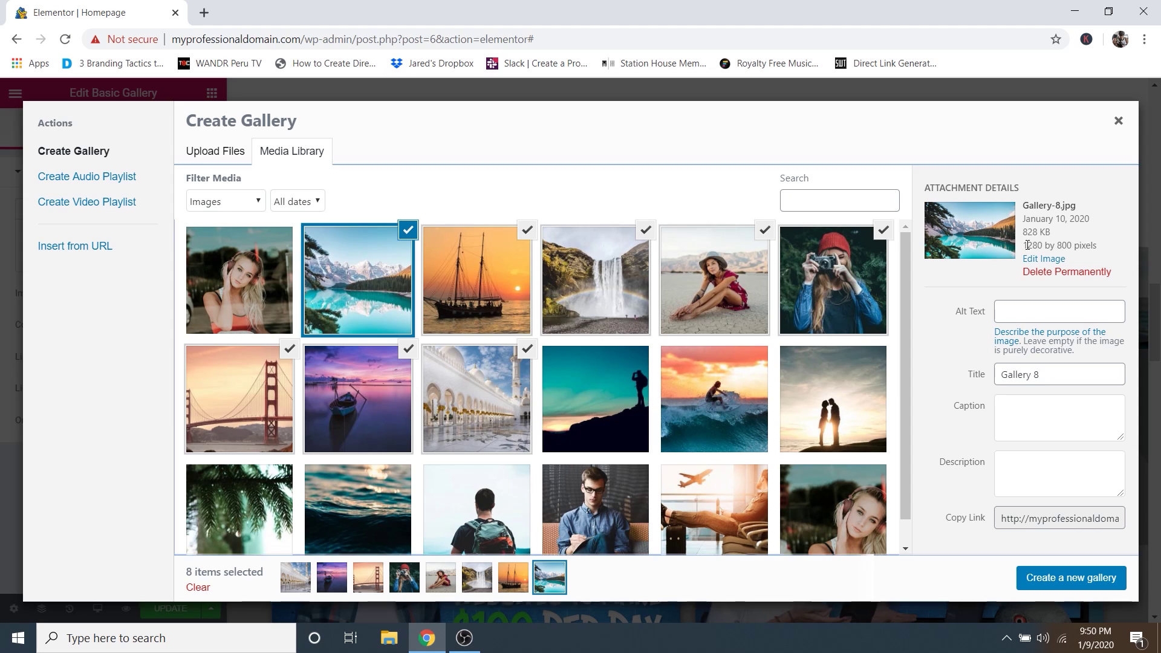
Create a gallery of the eight selected photos with the mosque photo first, and insert it into the Basic Gallery widget.
left_click_drag(1026, 245, 1062, 244)
left_click(948, 280)
left_click(1054, 579)
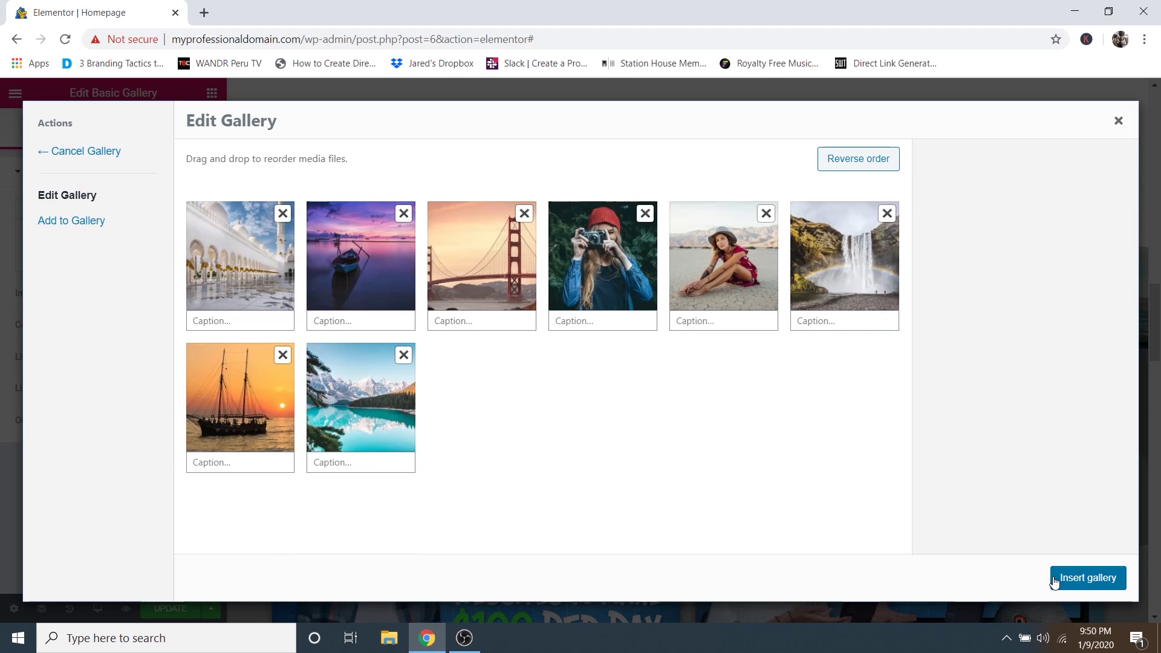
left_click_drag(238, 260, 466, 434)
left_click_drag(601, 333, 230, 296)
left_click(1085, 578)
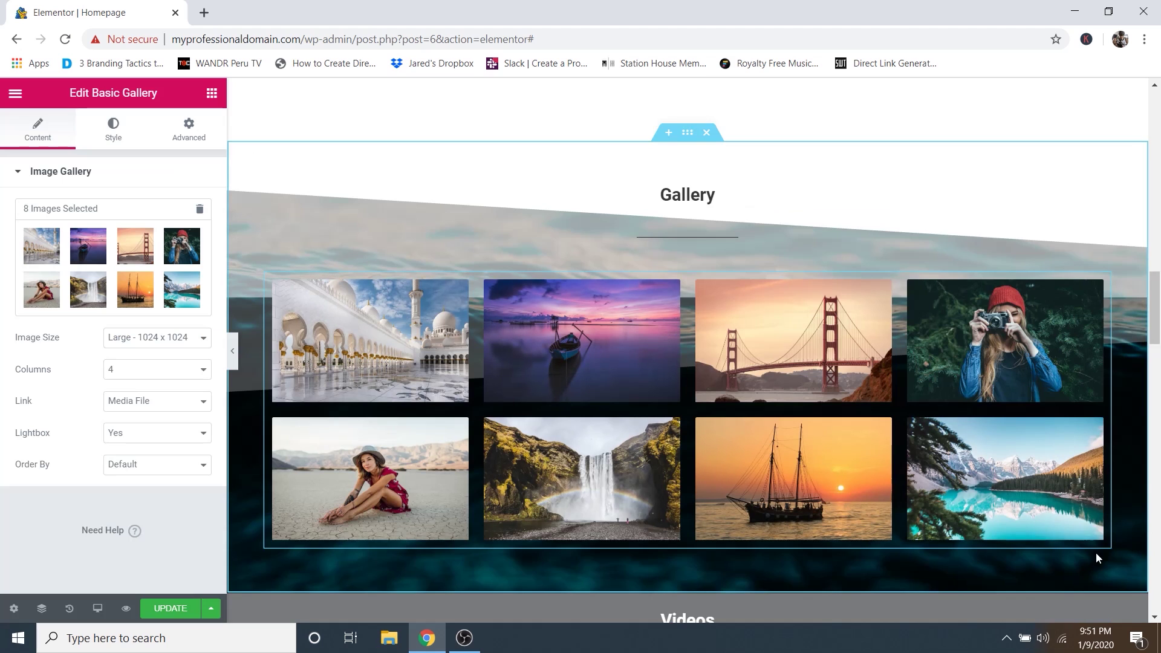
scroll(626, 338, "down", 1)
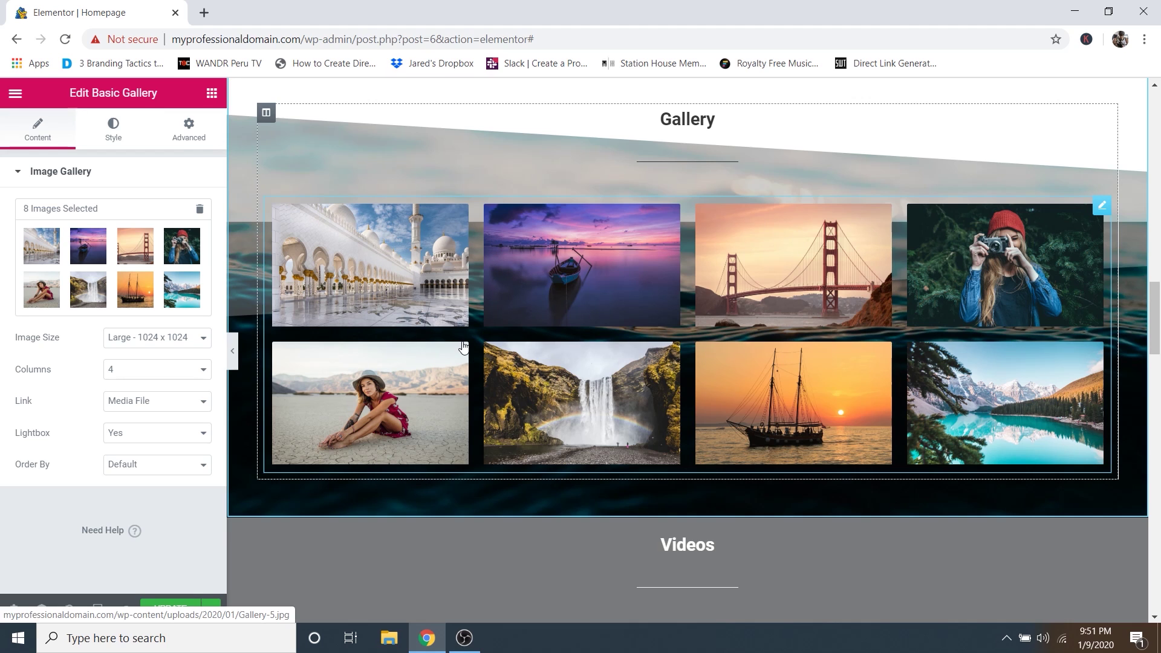
left_click(387, 251)
left_click(1096, 347)
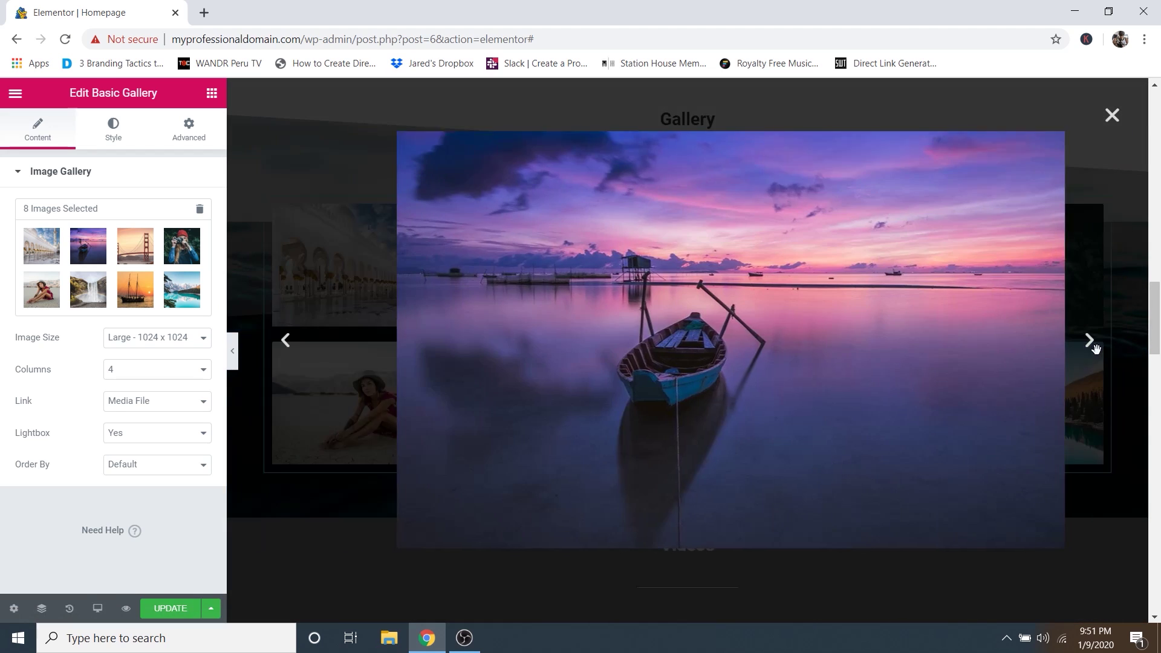
left_click(1090, 344)
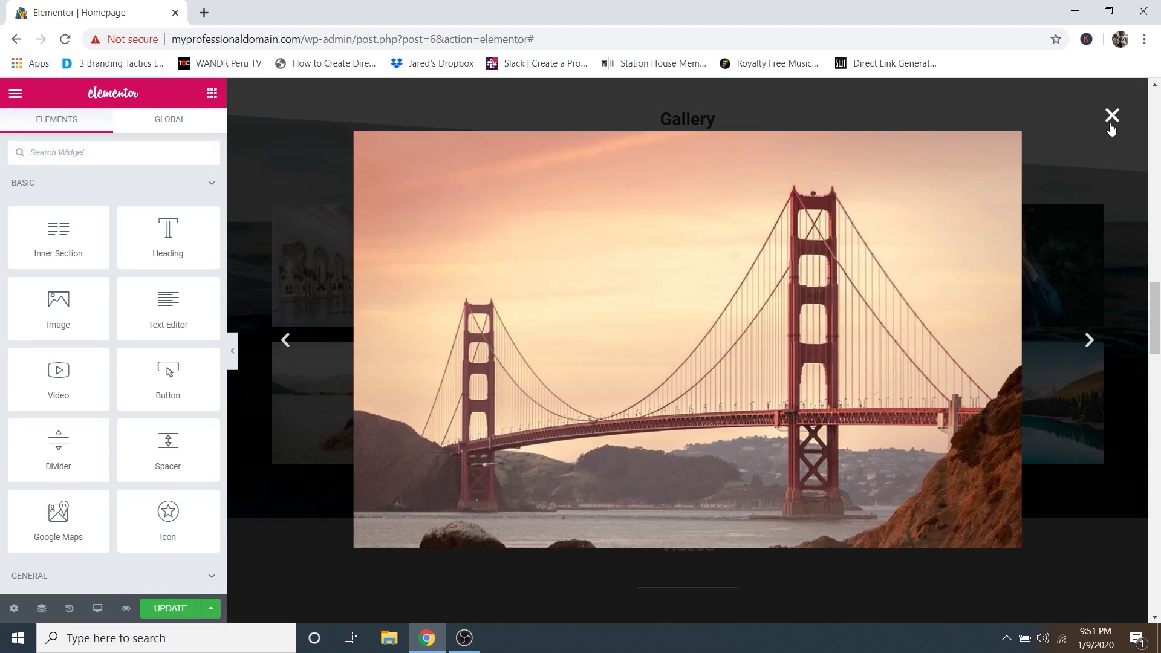
left_click(1111, 118)
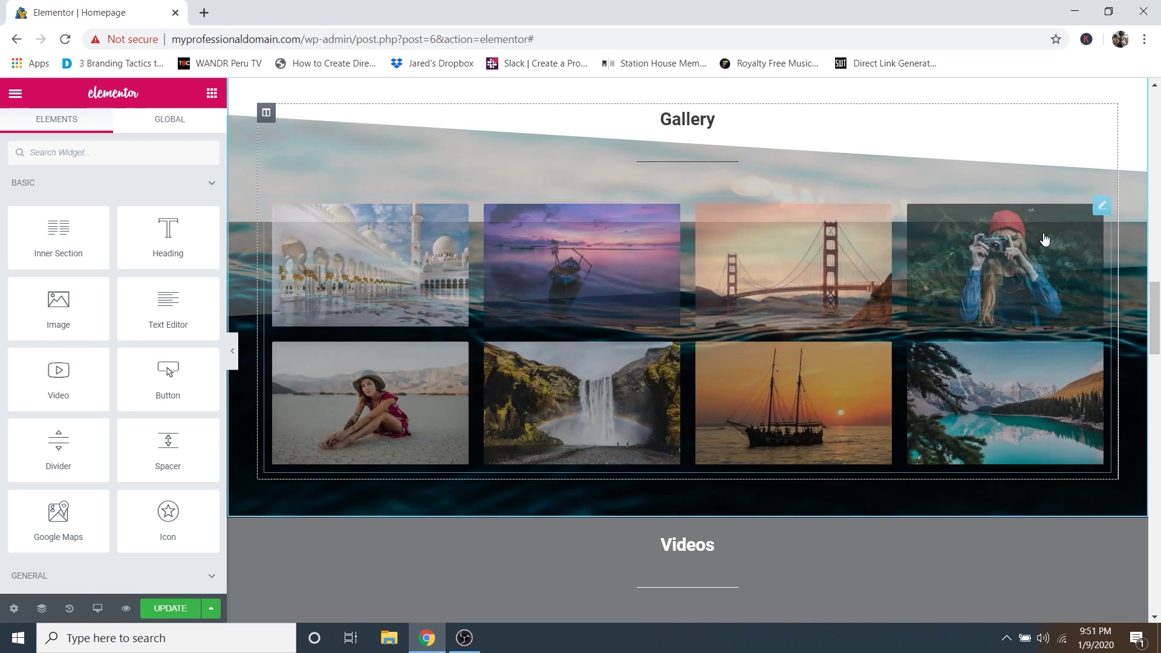
left_click(1102, 206)
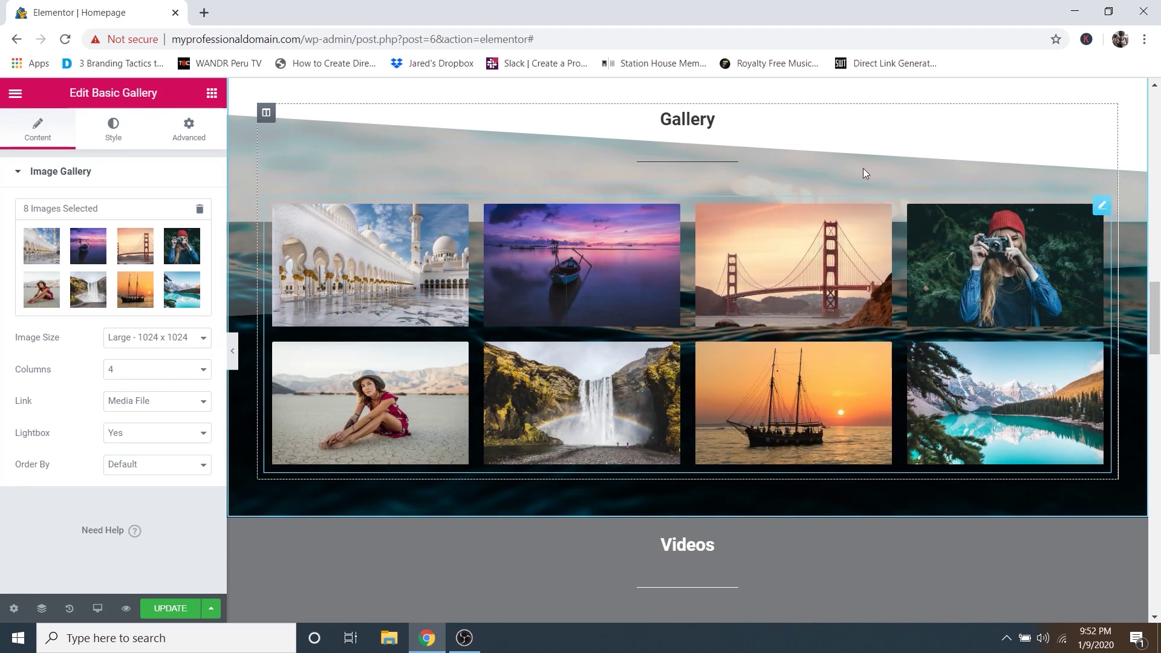
left_click(138, 377)
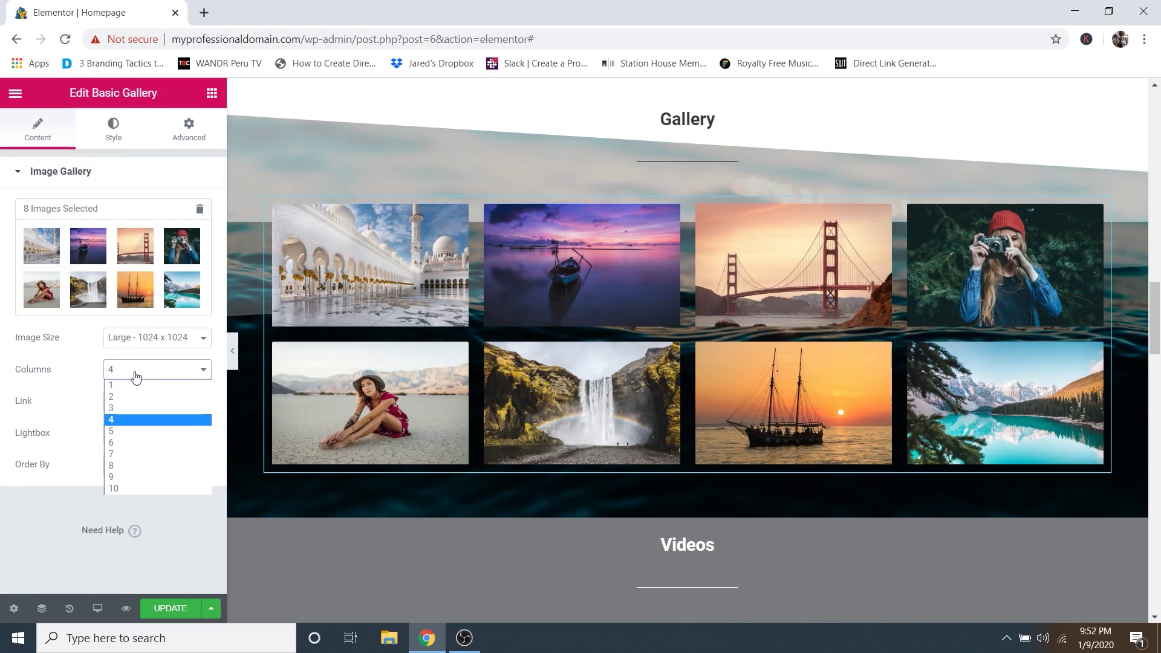
left_click(118, 408)
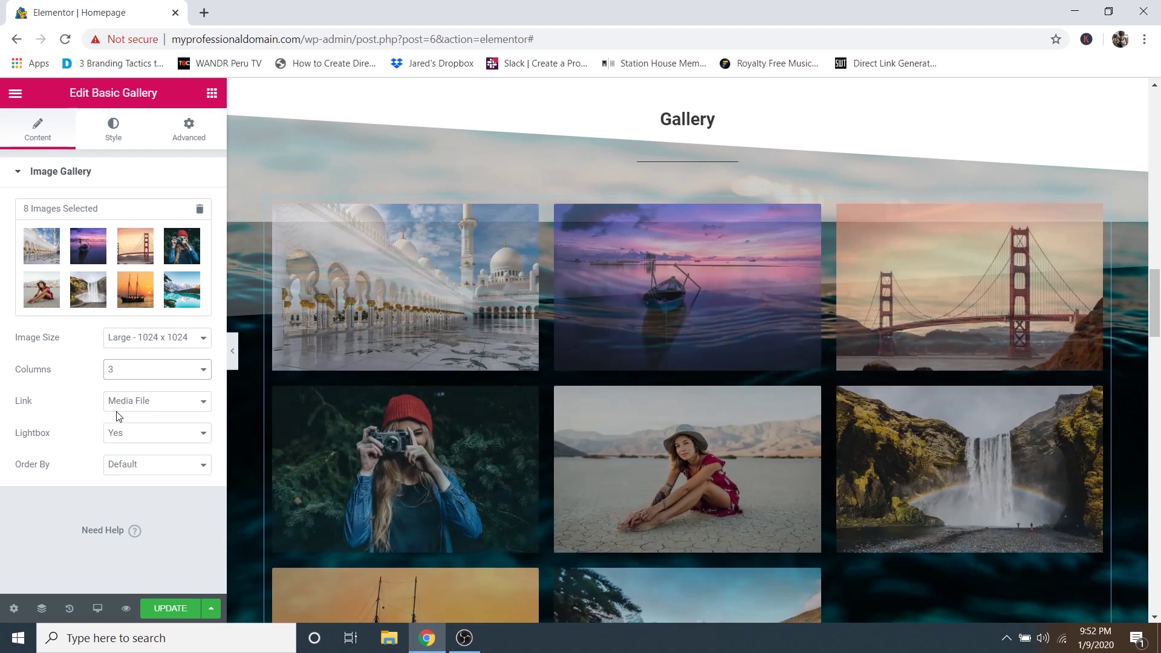
left_click(119, 376)
left_click(121, 392)
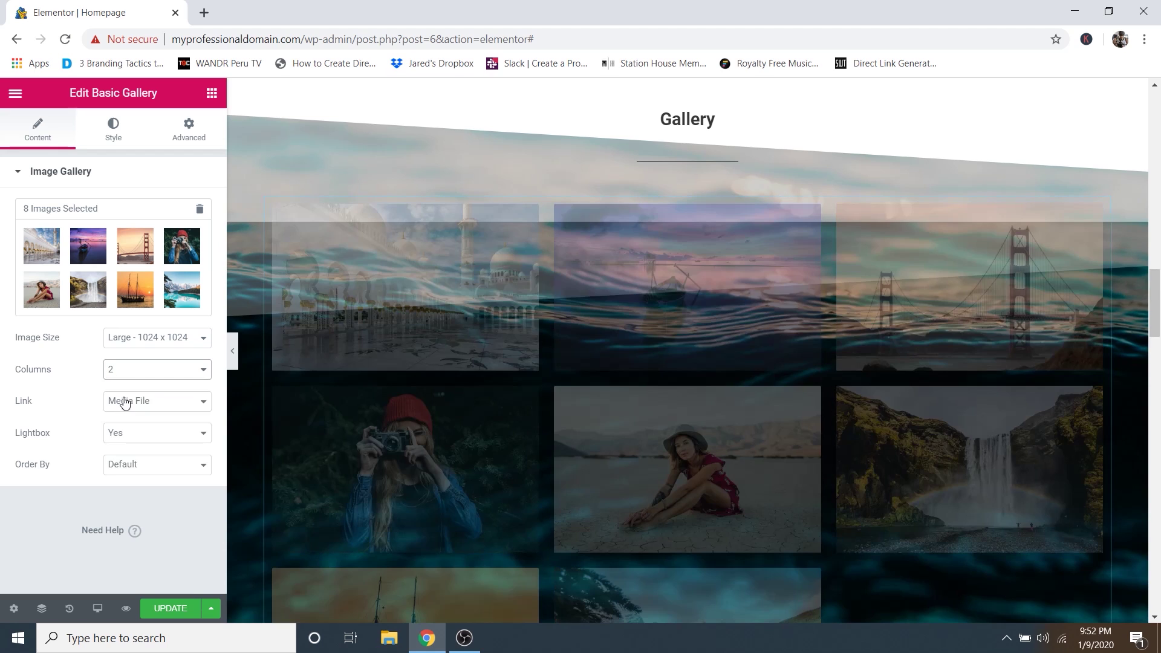
scroll(696, 312, "down", 13)
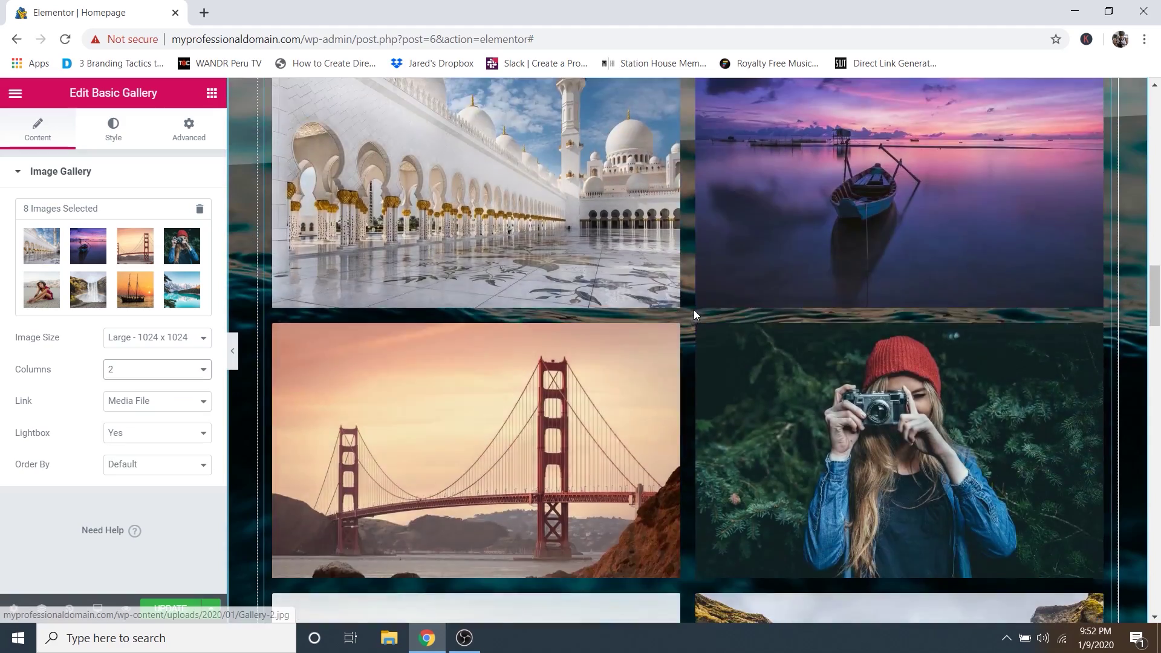
scroll(697, 314, "down", 2)
scroll(720, 326, "up", 15)
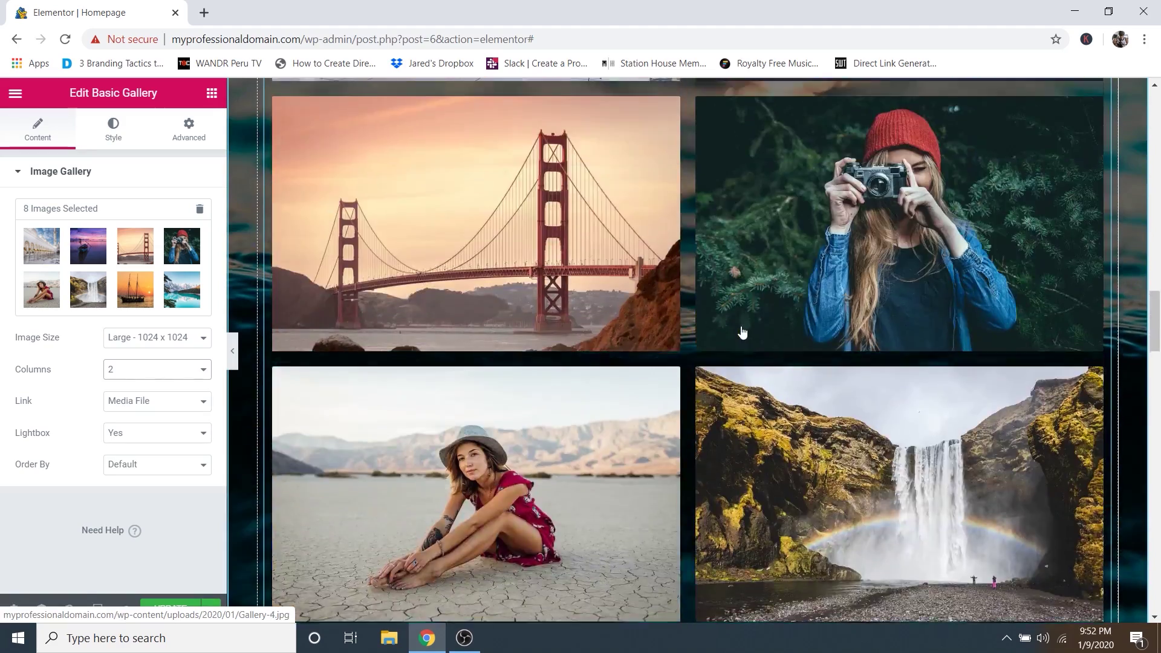
scroll(744, 331, "down", 5)
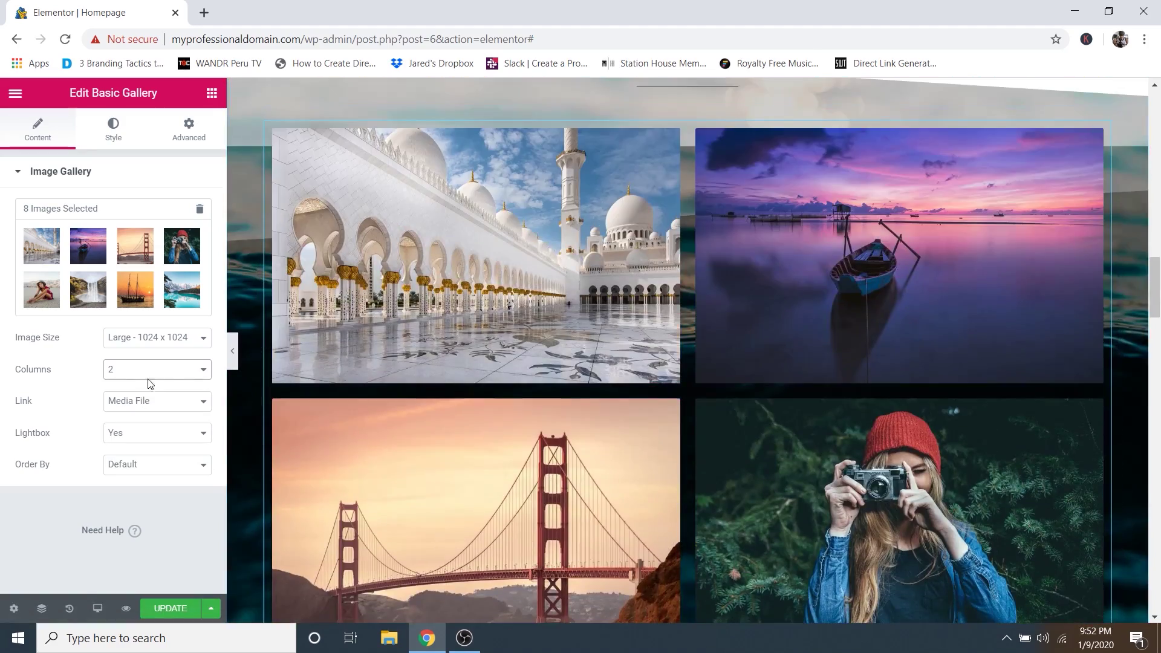
left_click(146, 373)
left_click(145, 419)
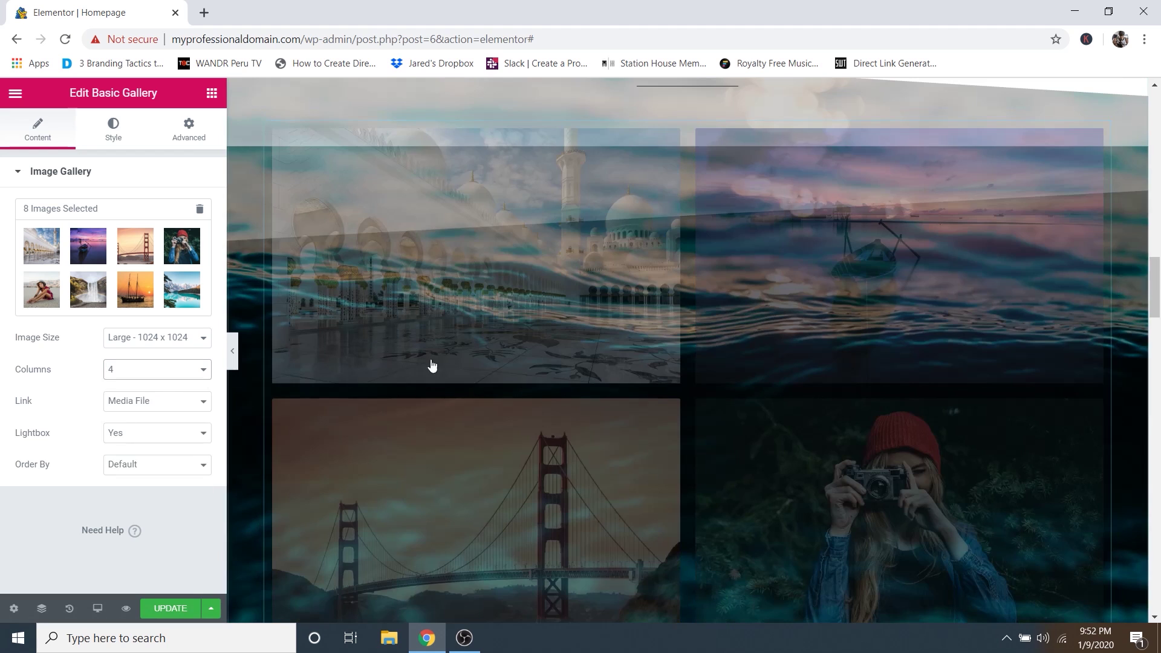
scroll(619, 319, "up", 3)
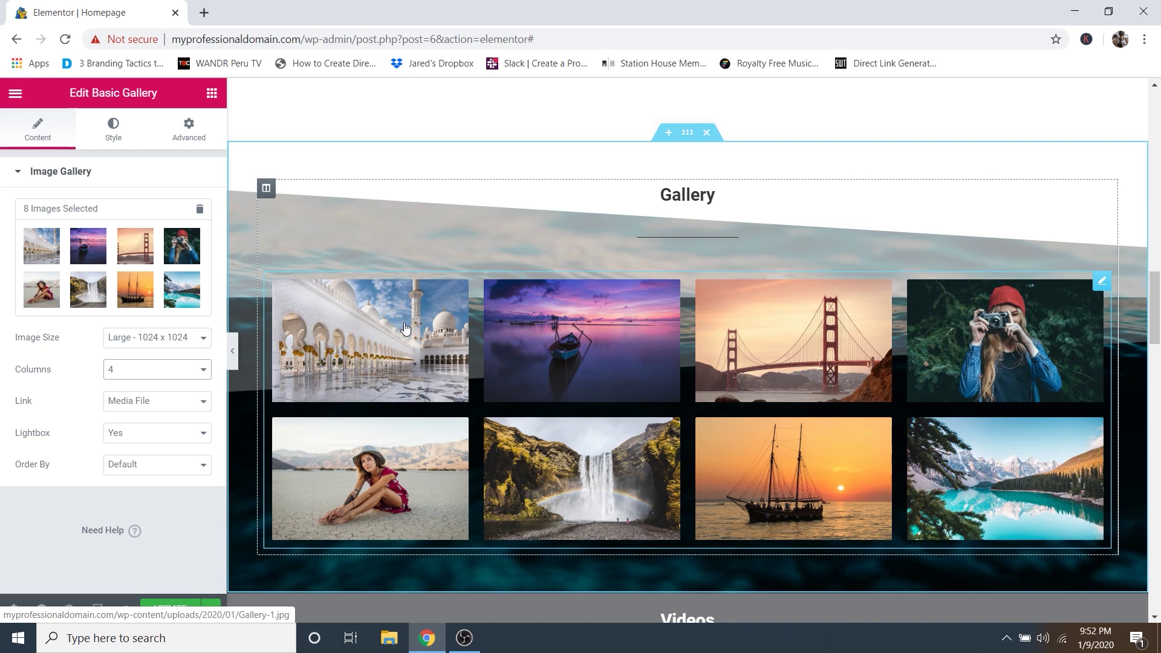
left_click(113, 136)
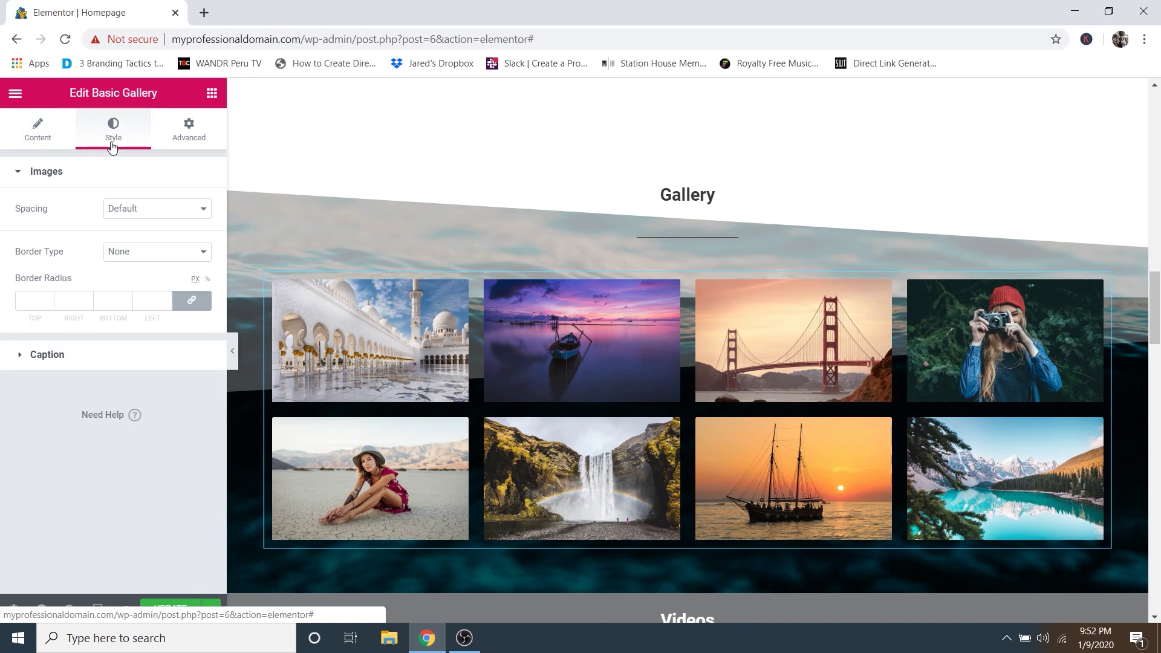
left_click(37, 130)
scroll(524, 325, "down", 7)
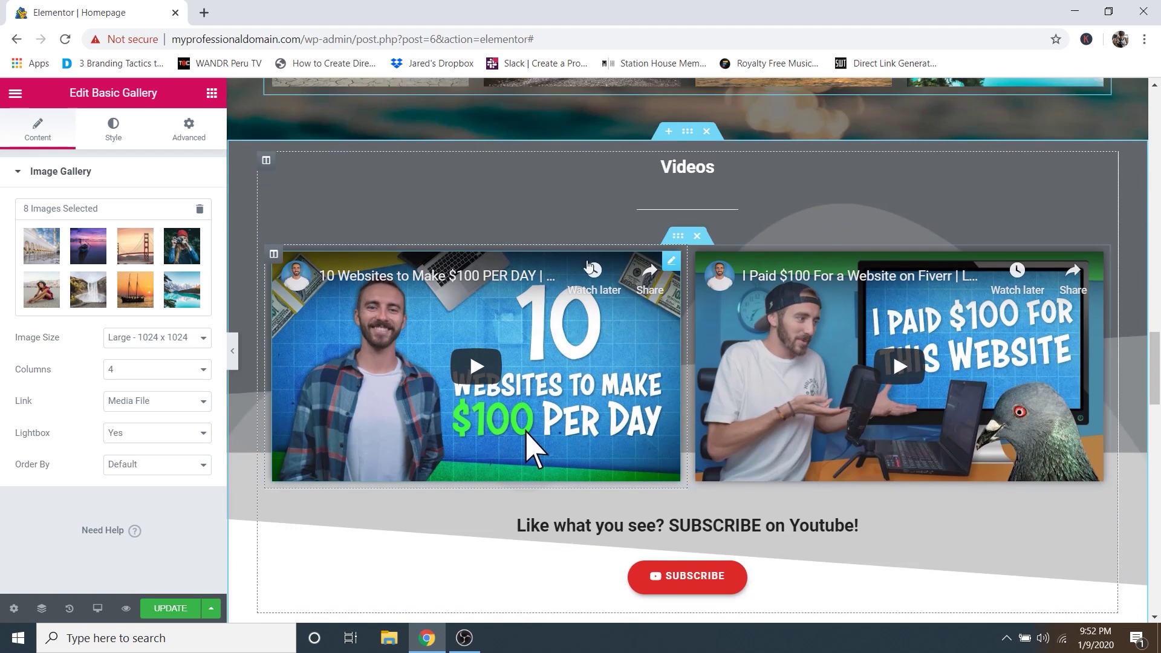
scroll(599, 242, "down", 1)
scroll(611, 223, "up", 1)
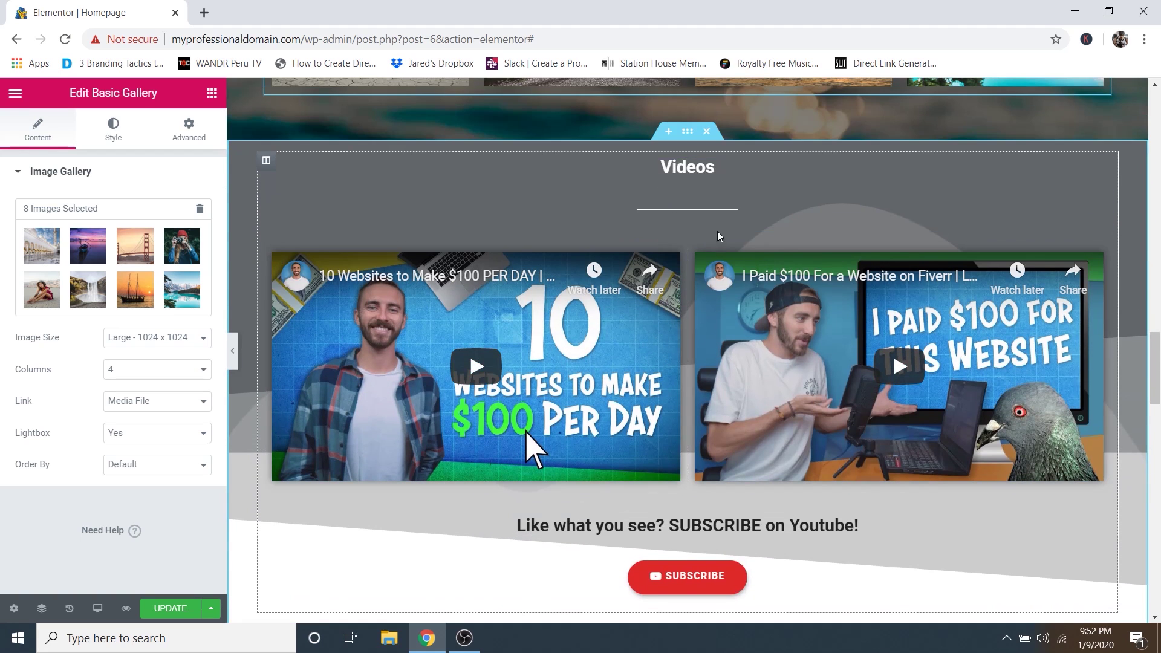
scroll(593, 342, "up", 4)
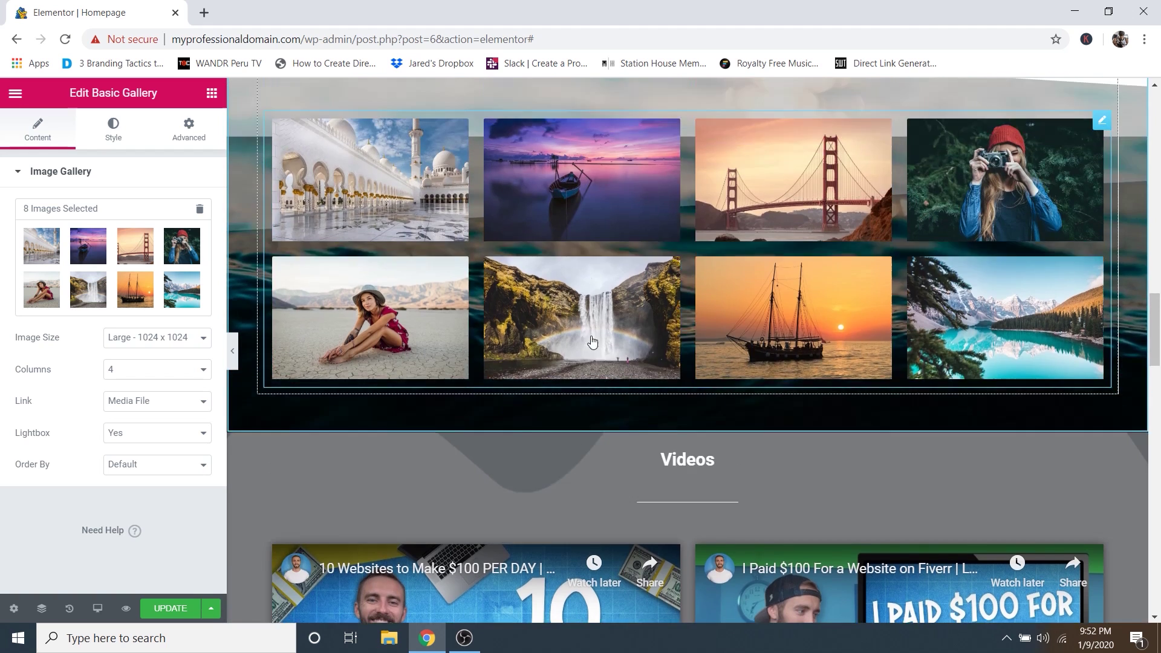
scroll(593, 342, "down", 4)
scroll(665, 242, "up", 1)
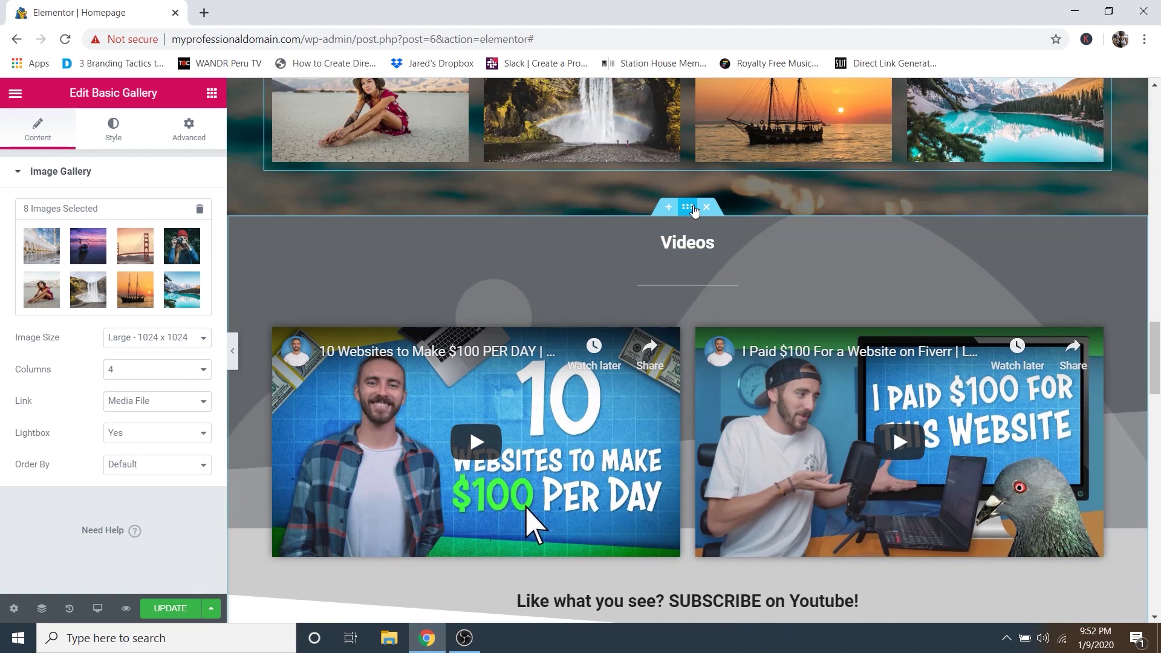
Set the dark ocean wave photo Background-1.jpg as the Videos section's background image.
left_click(688, 208)
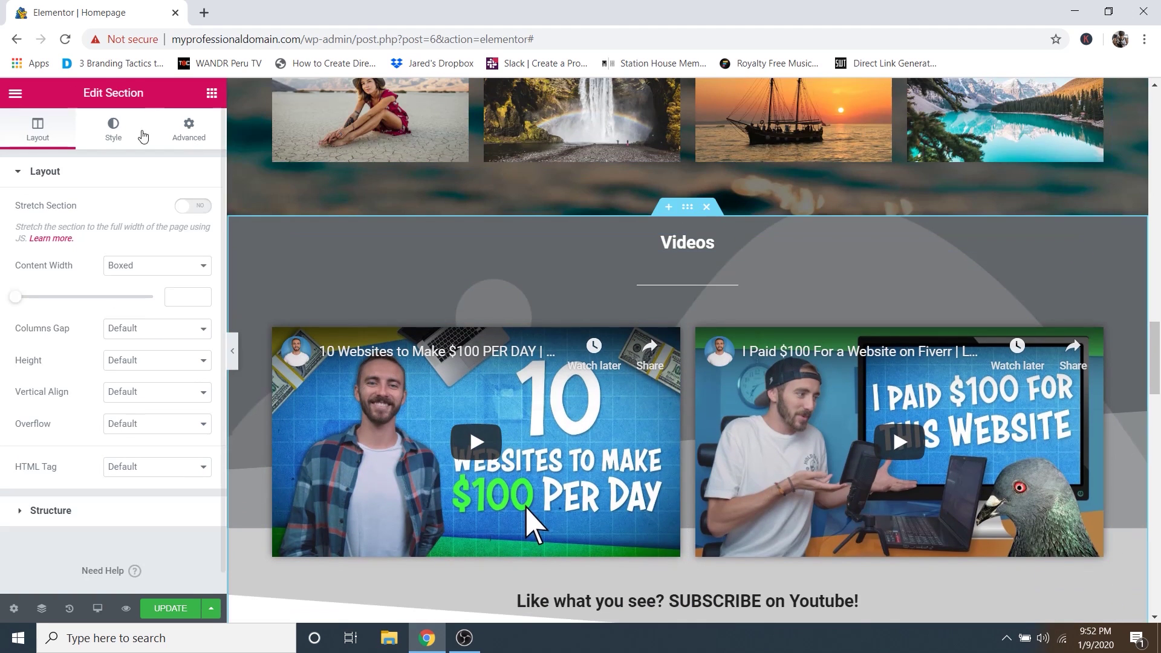
left_click(118, 133)
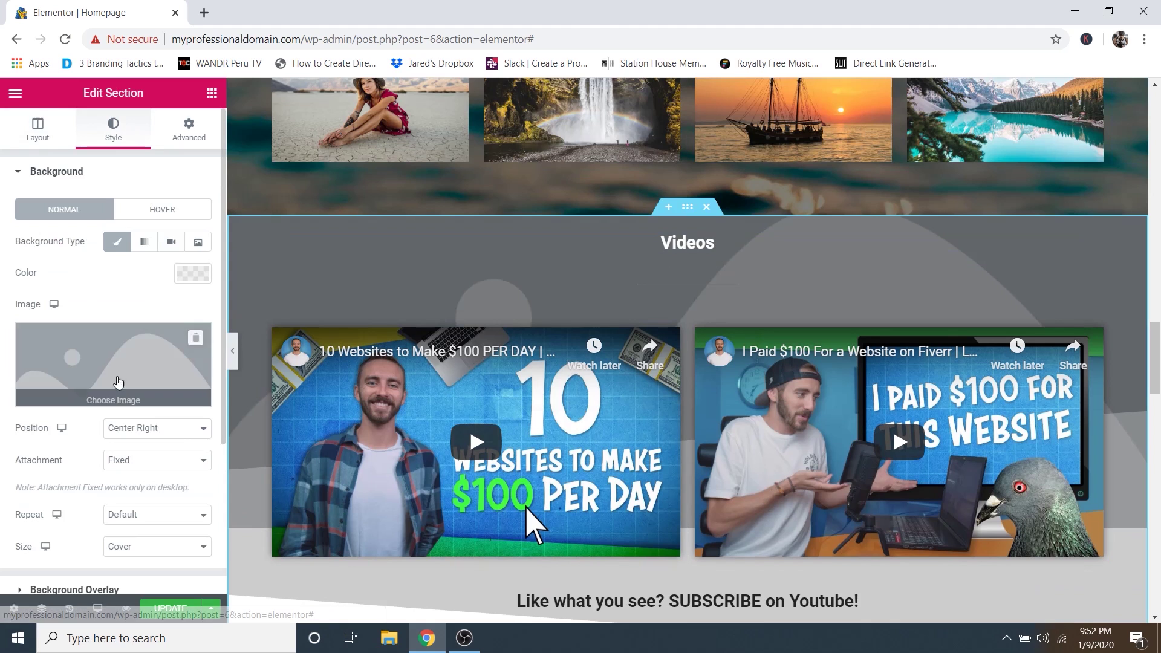
left_click(109, 400)
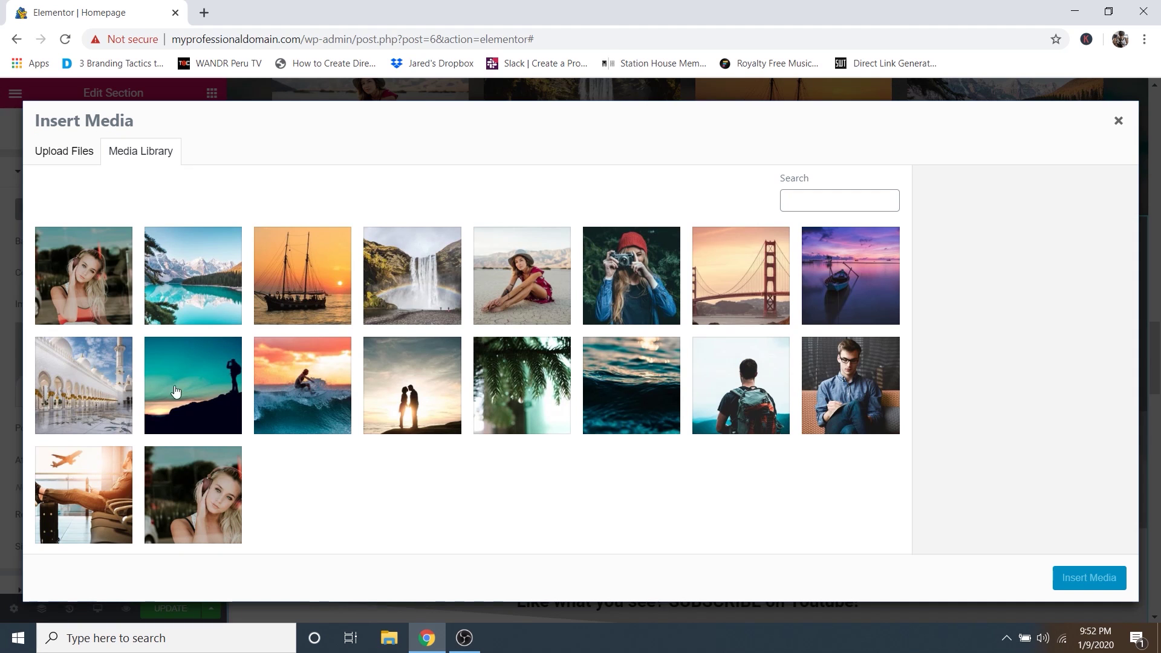
left_click(617, 382)
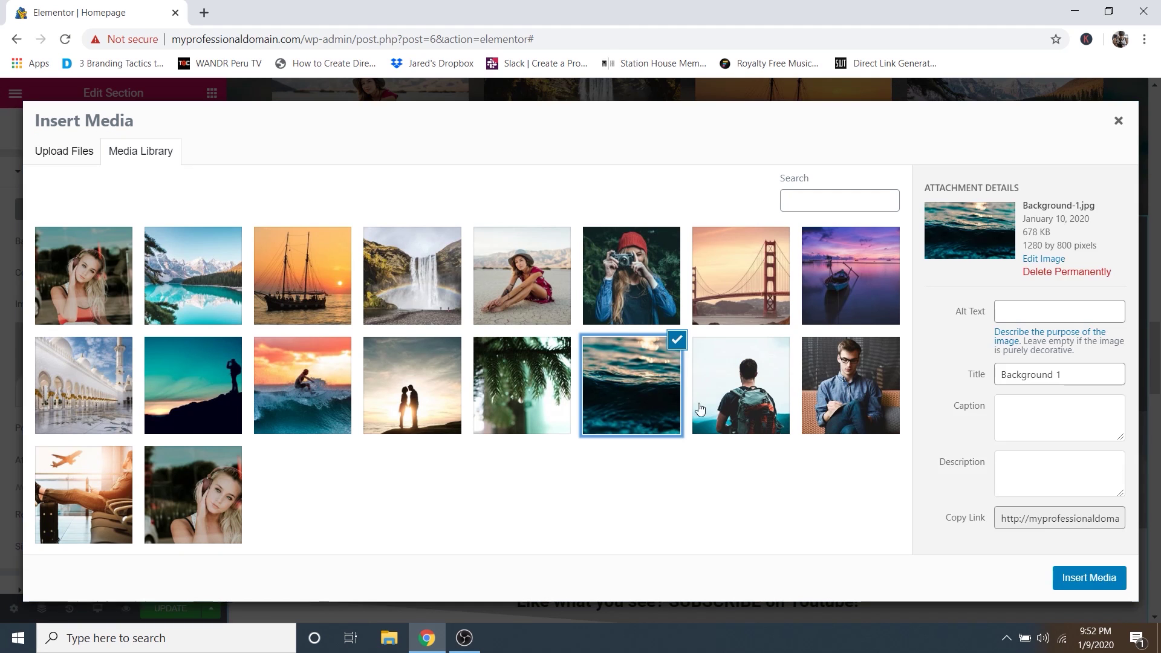
left_click(1089, 578)
scroll(673, 416, "down", 2)
scroll(669, 414, "up", 4)
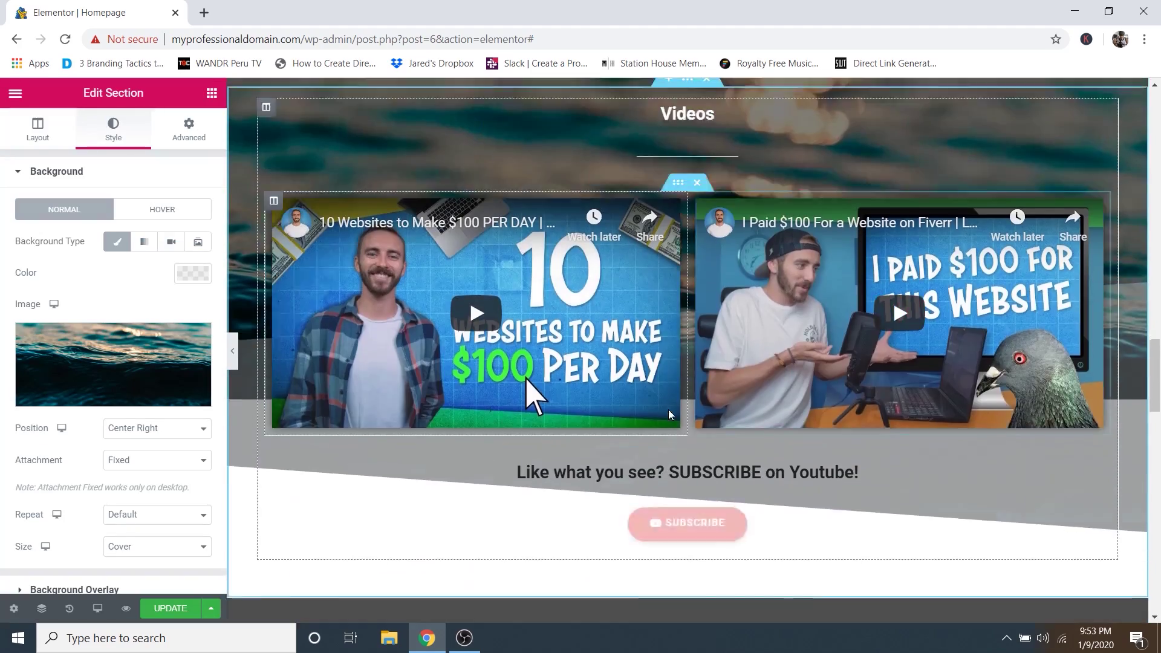
scroll(669, 417, "down", 3)
scroll(669, 418, "up", 4)
scroll(669, 416, "down", 4)
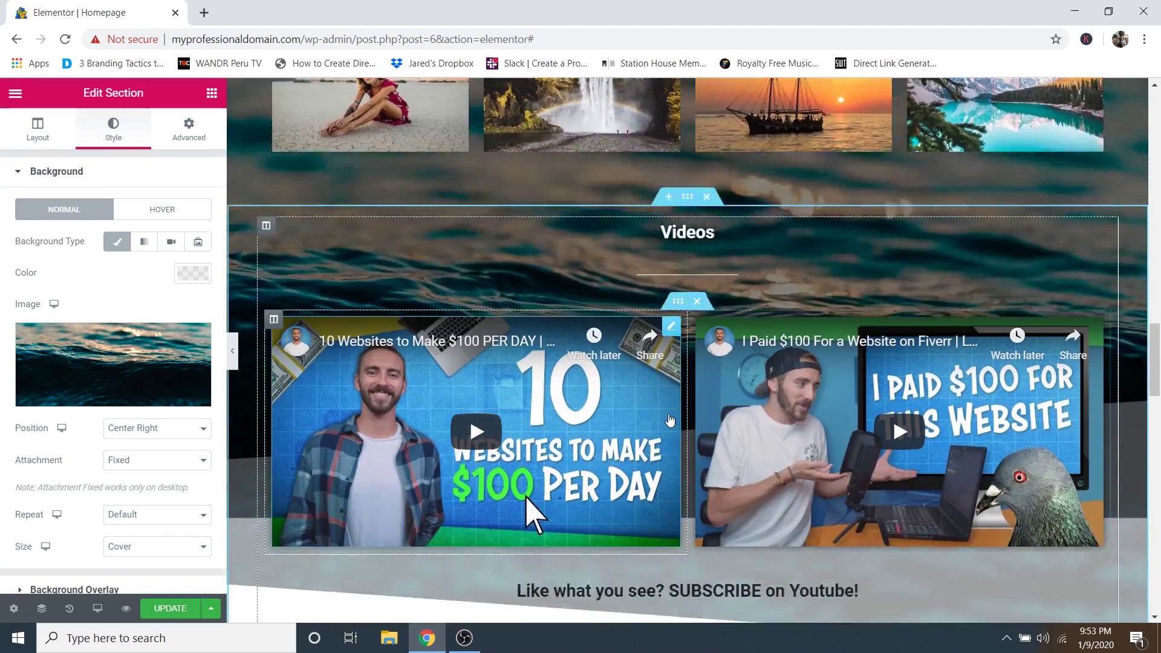
scroll(669, 416, "up", 3)
scroll(669, 417, "down", 3)
scroll(668, 420, "up", 3)
scroll(668, 424, "down", 6)
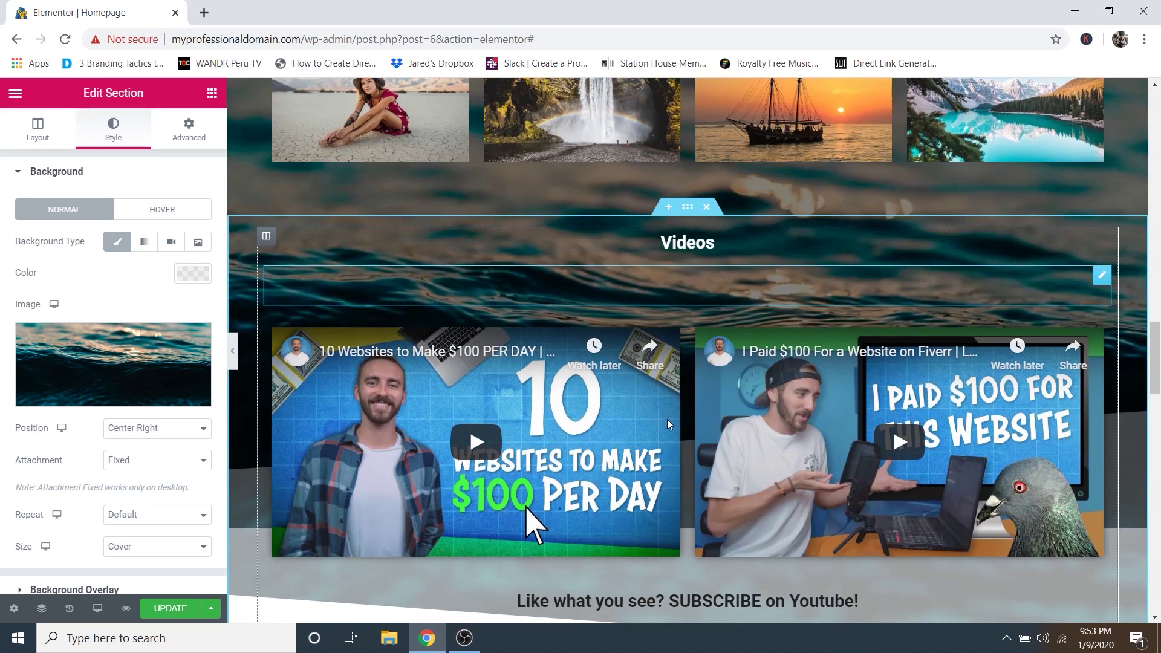
scroll(707, 376, "up", 1)
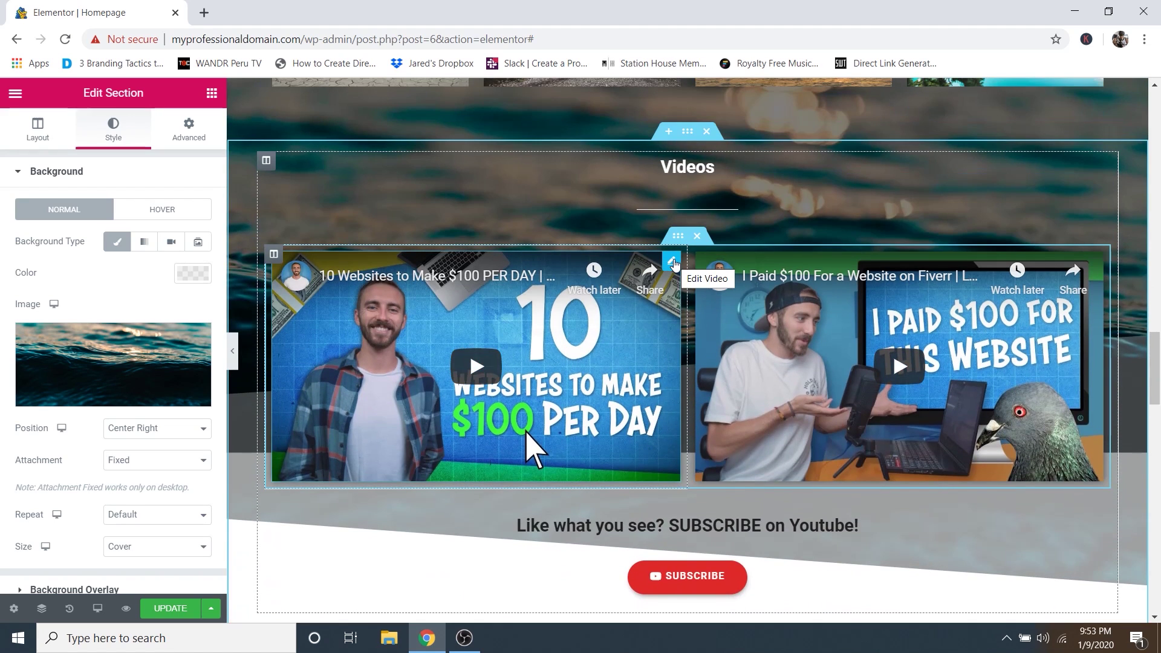
Review the left video's settings, keeping YouTube as the source and its link unchanged.
left_click(672, 262)
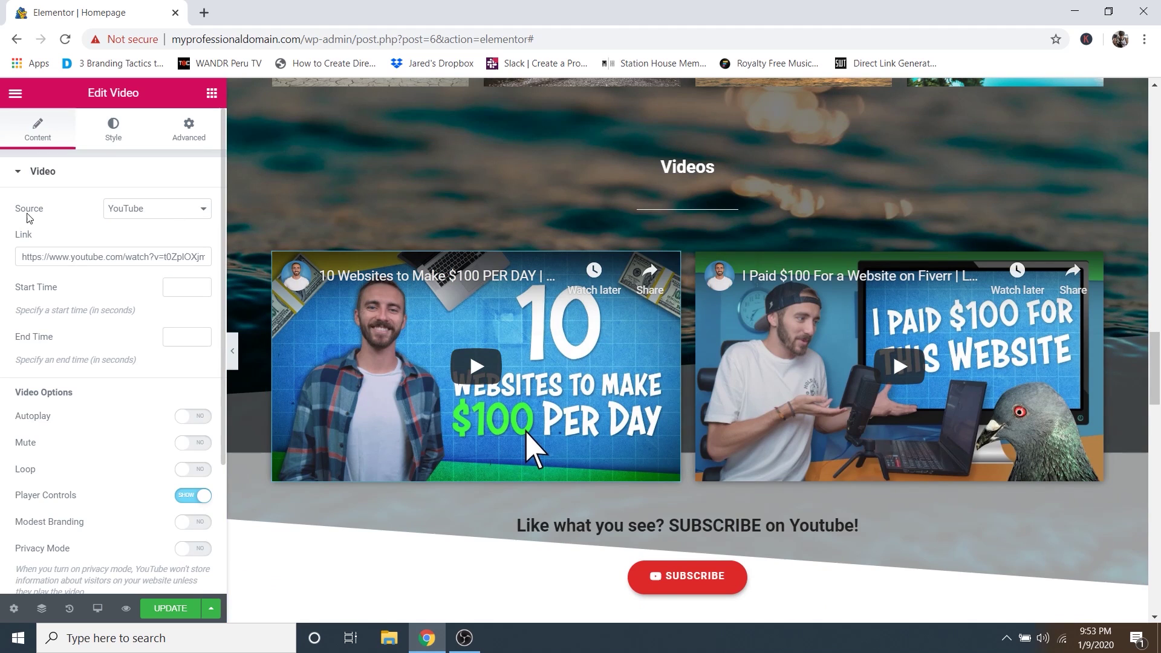
left_click(139, 210)
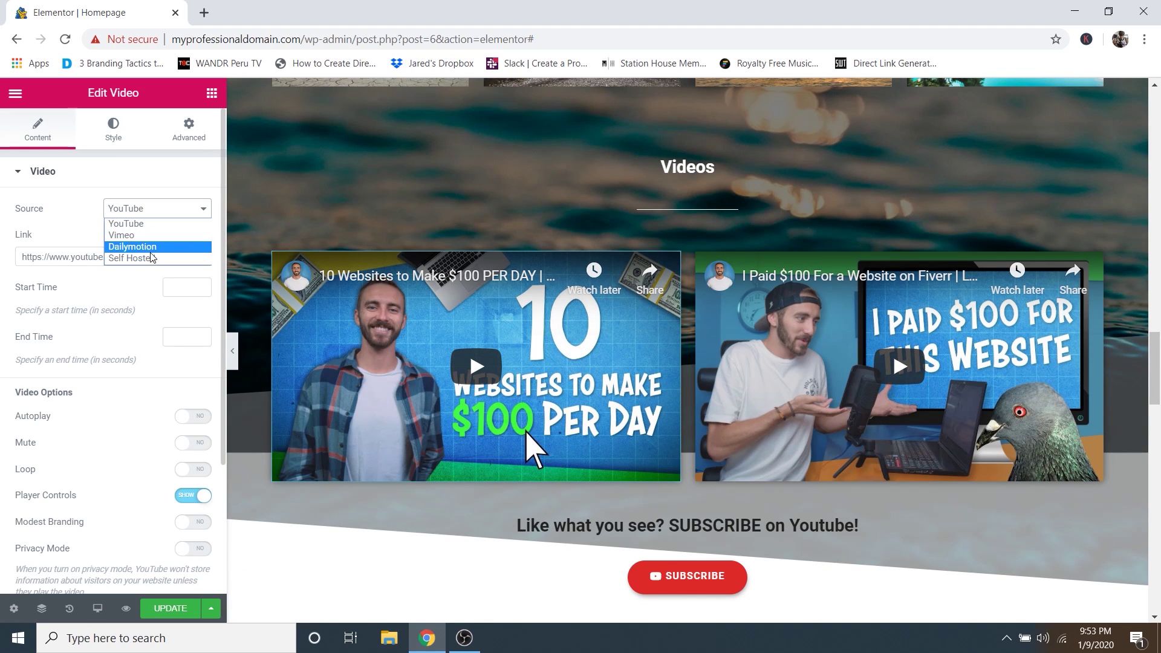
left_click(88, 228)
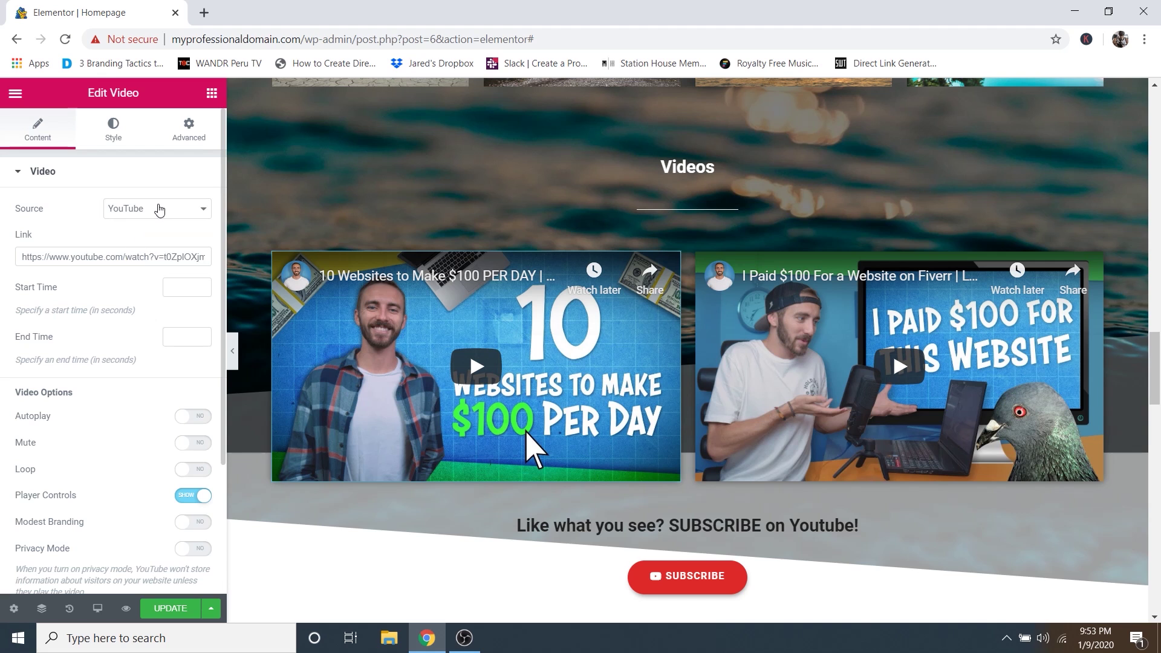
left_click(91, 253)
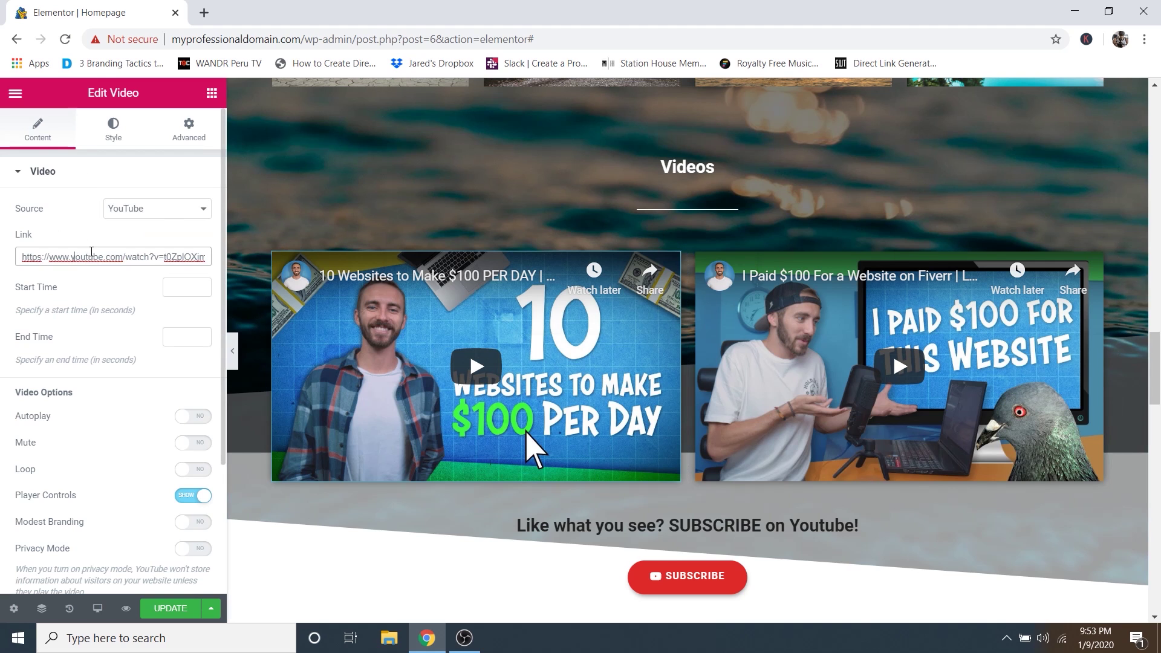
triple_click(105, 257)
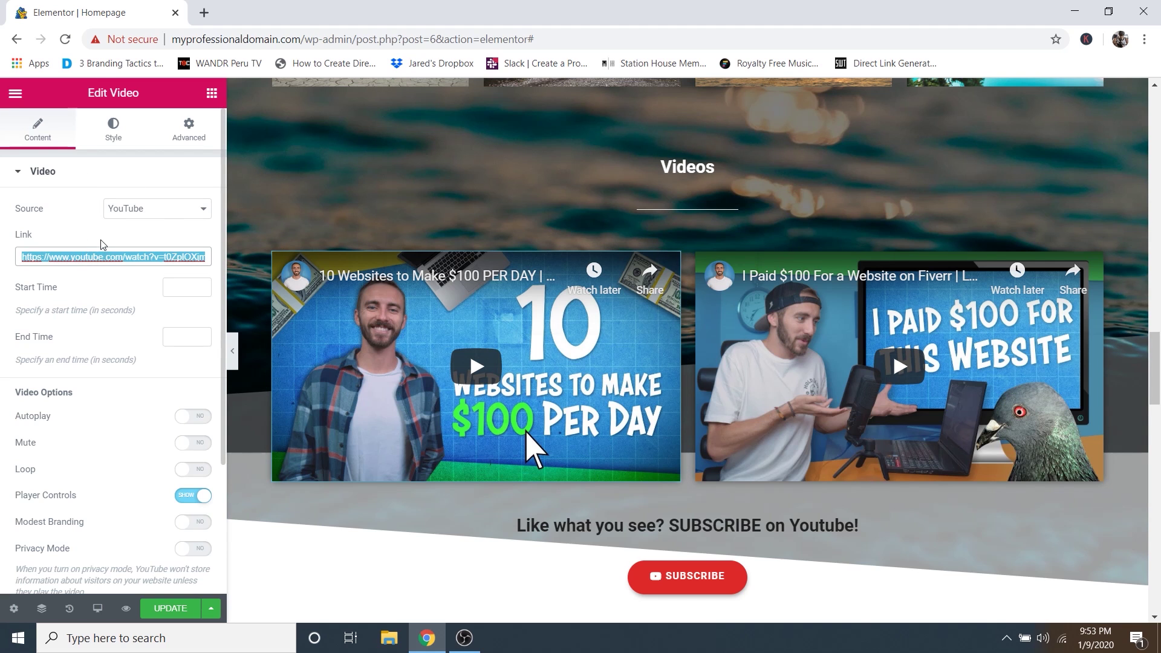
left_click(103, 241)
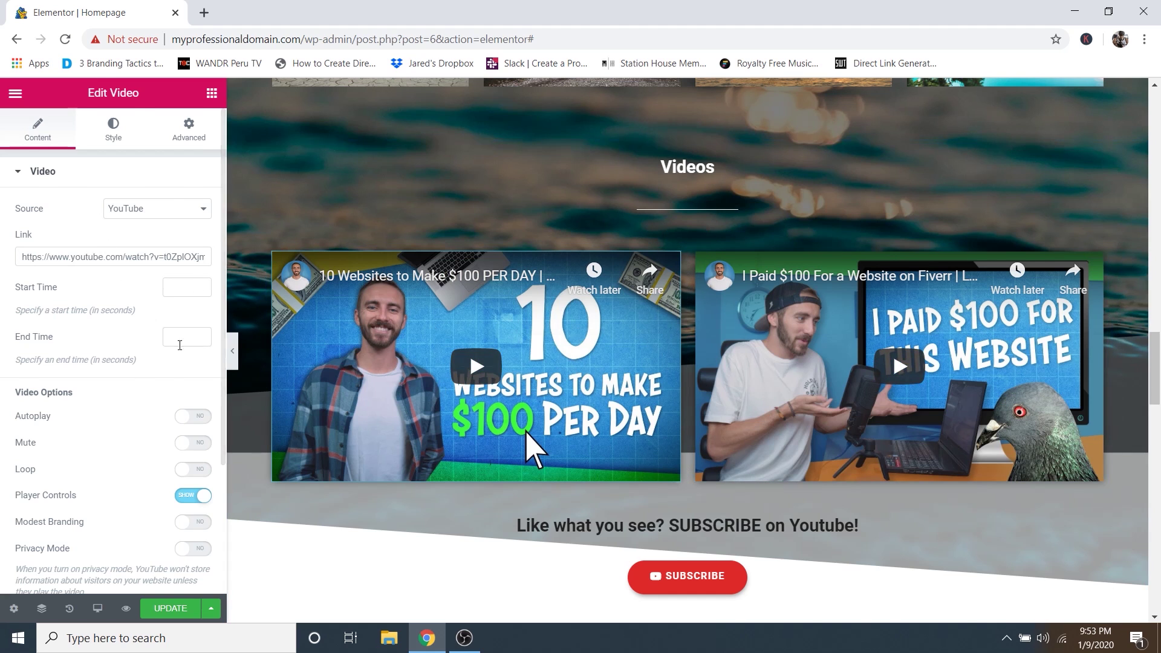
Check the video's image overlay options without changing them.
scroll(128, 384, "down", 2)
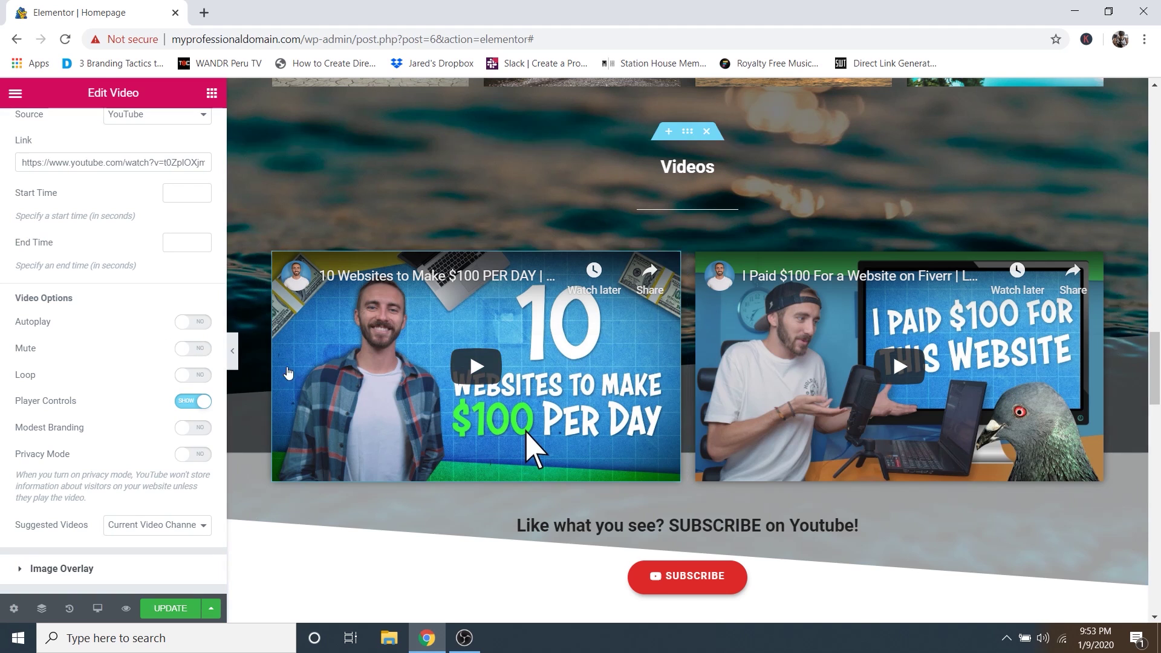
scroll(115, 361, "down", 2)
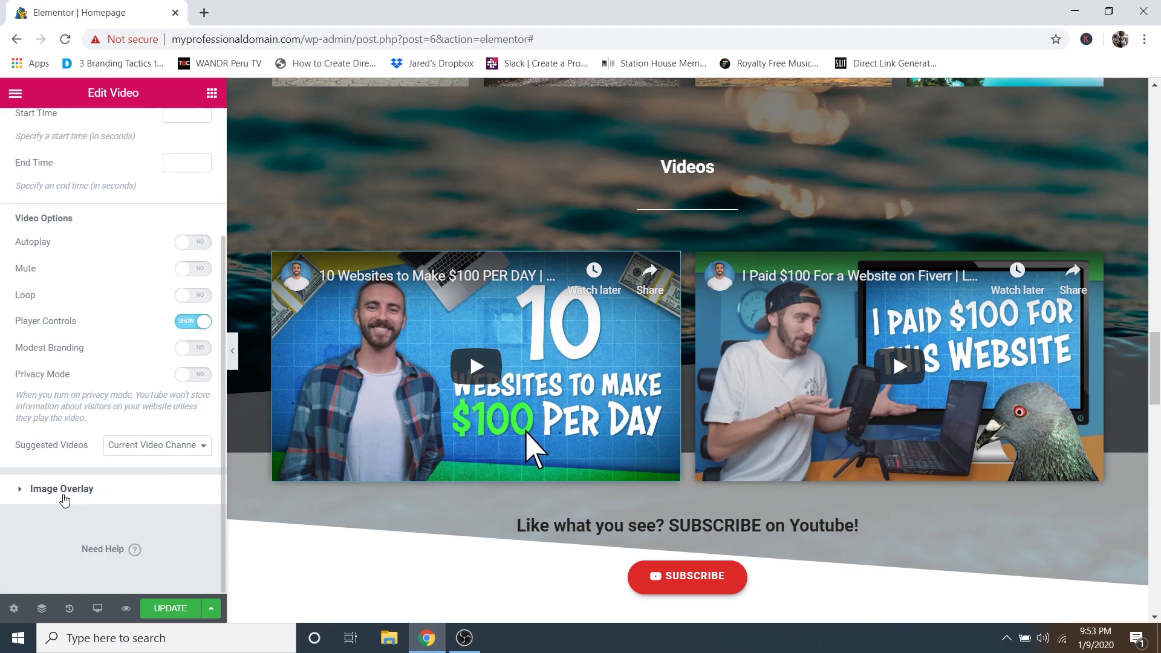
left_click(64, 489)
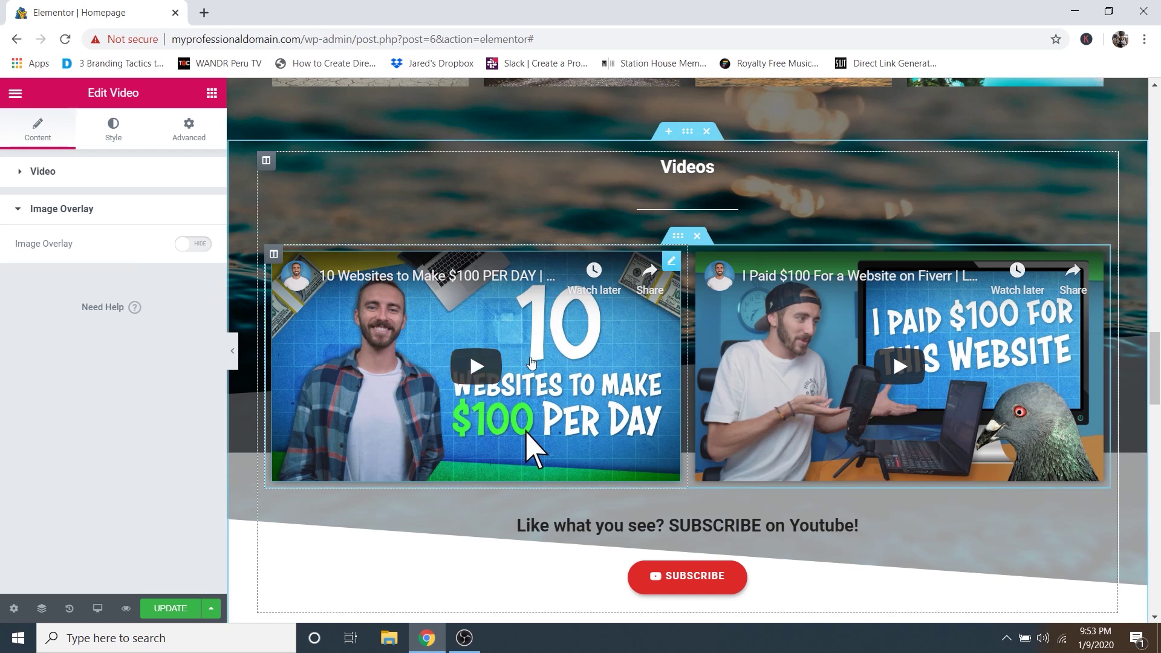
left_click(93, 209)
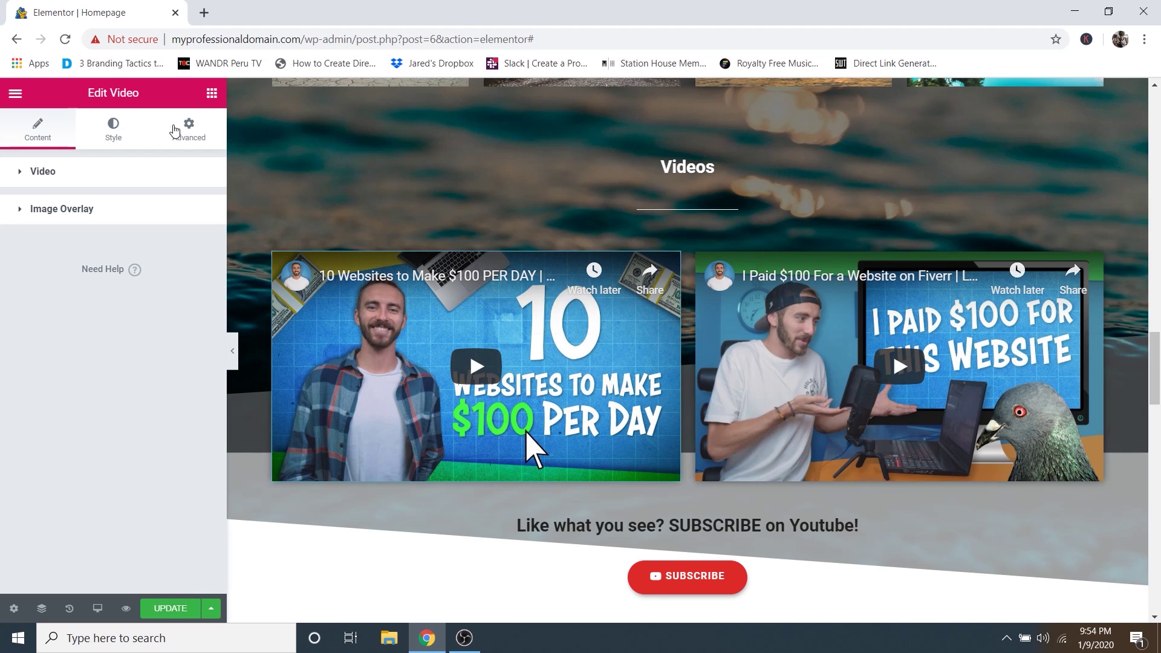
Try linked padding on the video under Advanced, then clear it back to default.
left_click(189, 130)
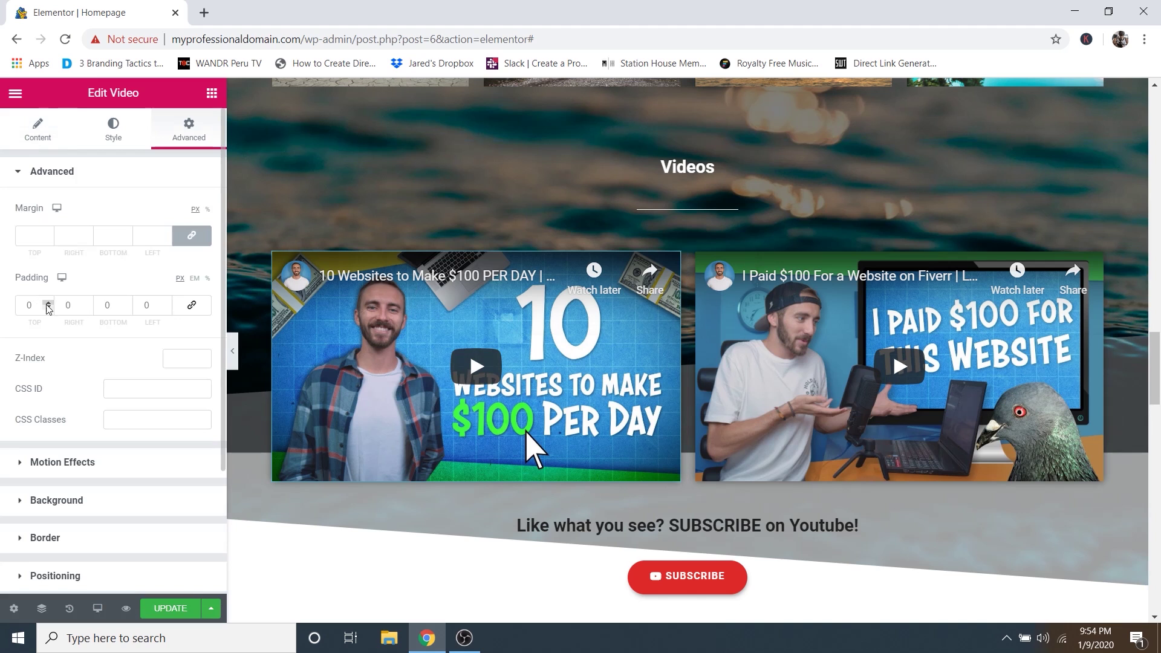
left_click_drag(49, 305, 47, 306)
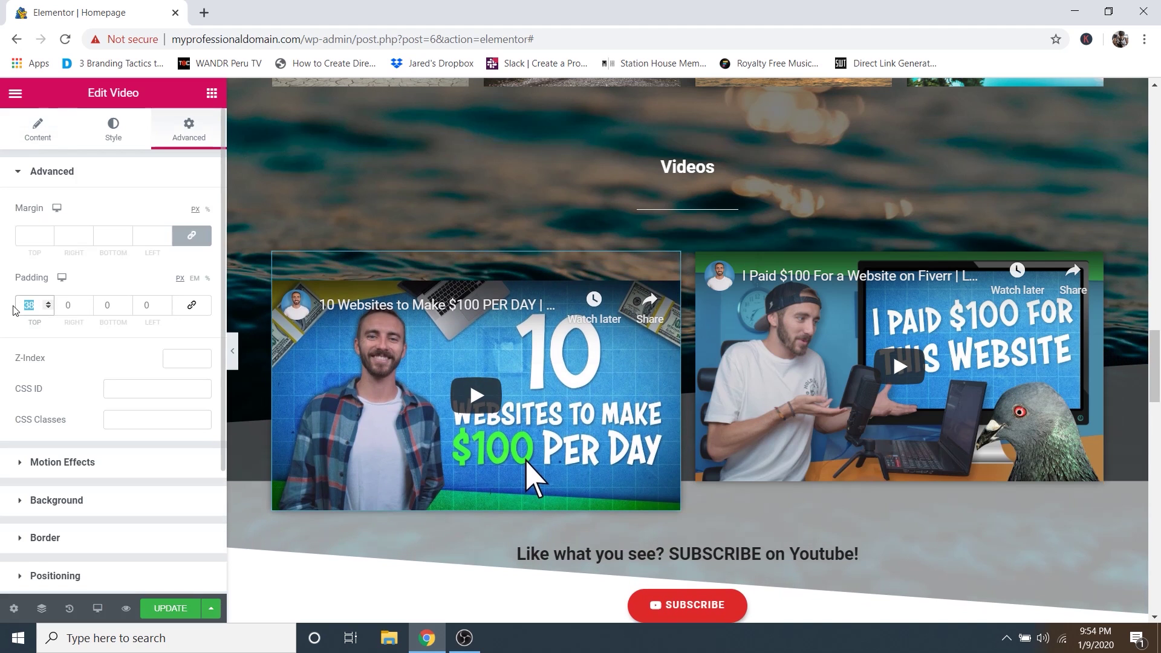
type("0")
left_click(188, 310)
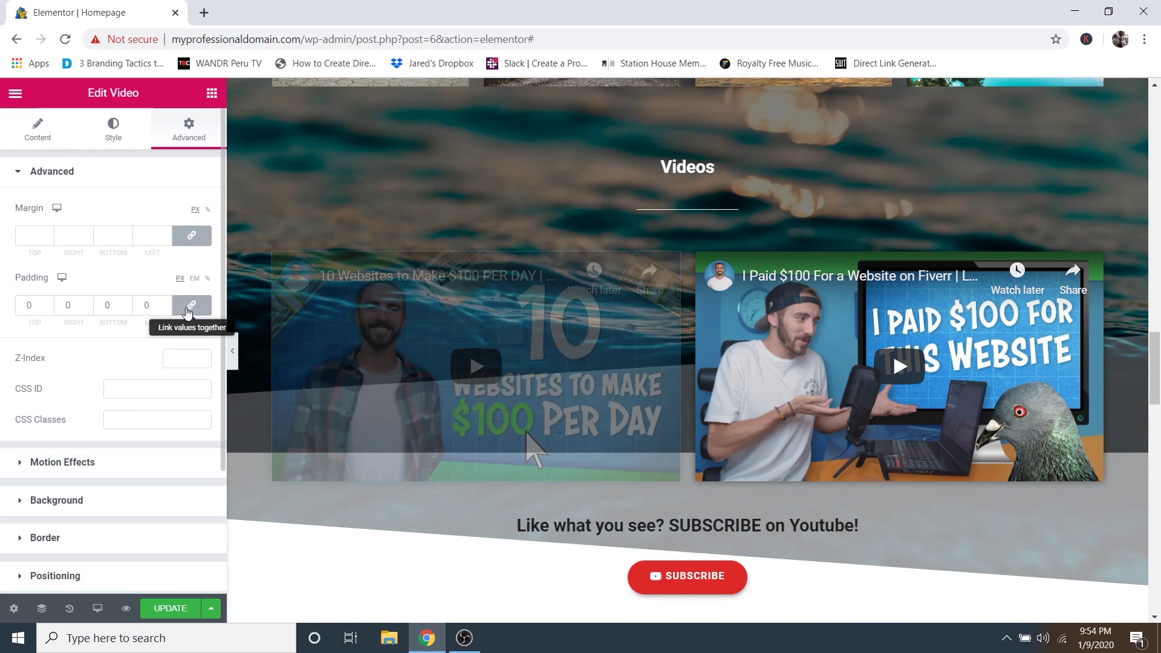
left_click_drag(48, 304, 46, 307)
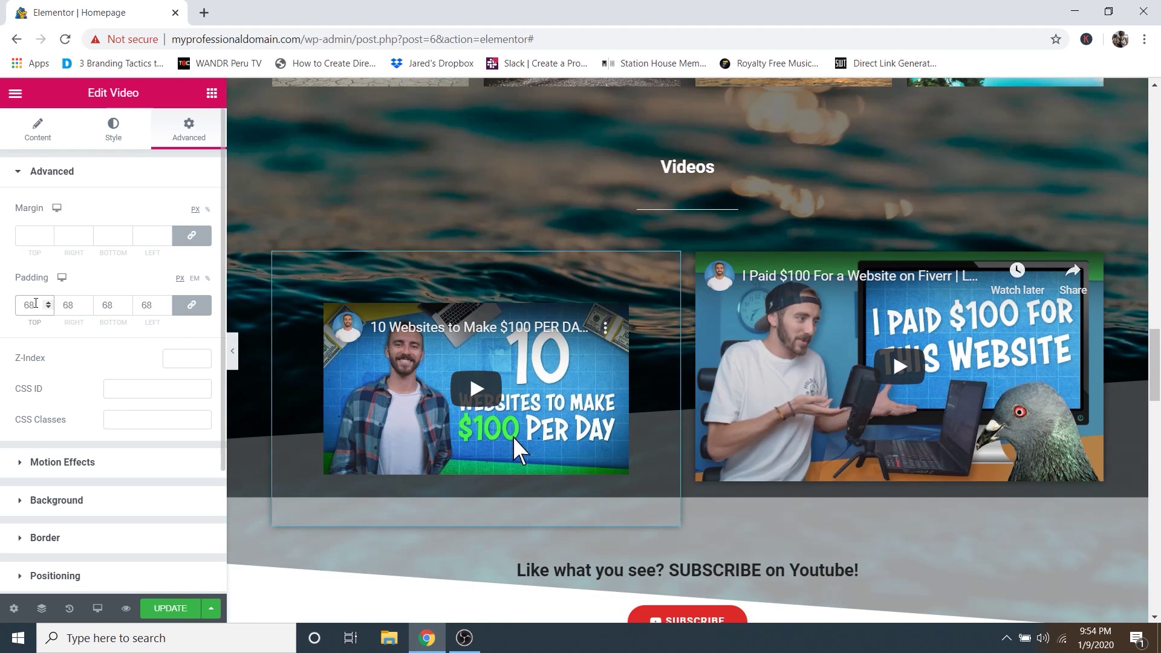
left_click_drag(35, 304, 6, 311)
key("BackSpace")
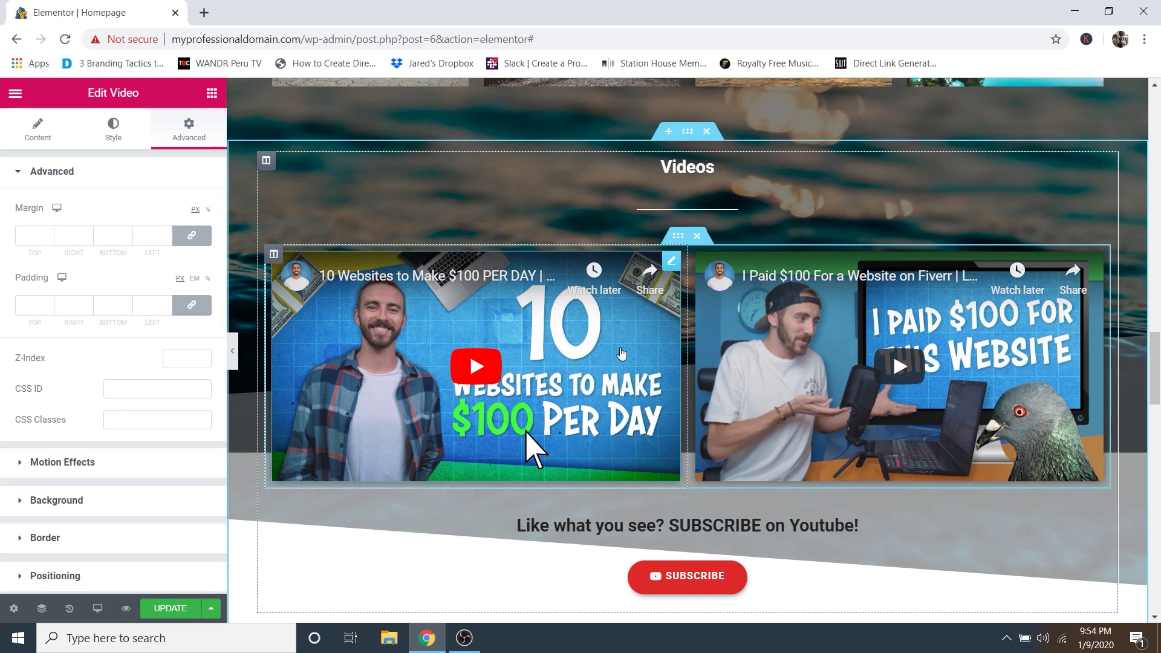
Scroll down to the YouTube subscribe heading below the videos.
scroll(676, 317, "down", 2)
scroll(676, 318, "down", 1)
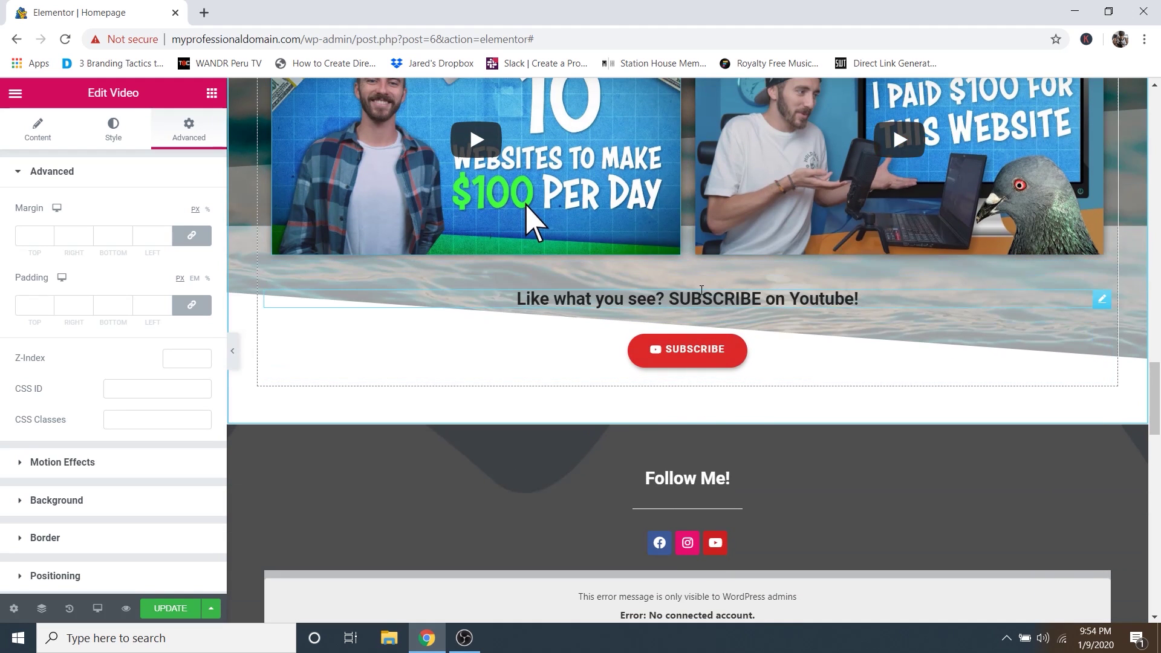
scroll(701, 290, "up", 4)
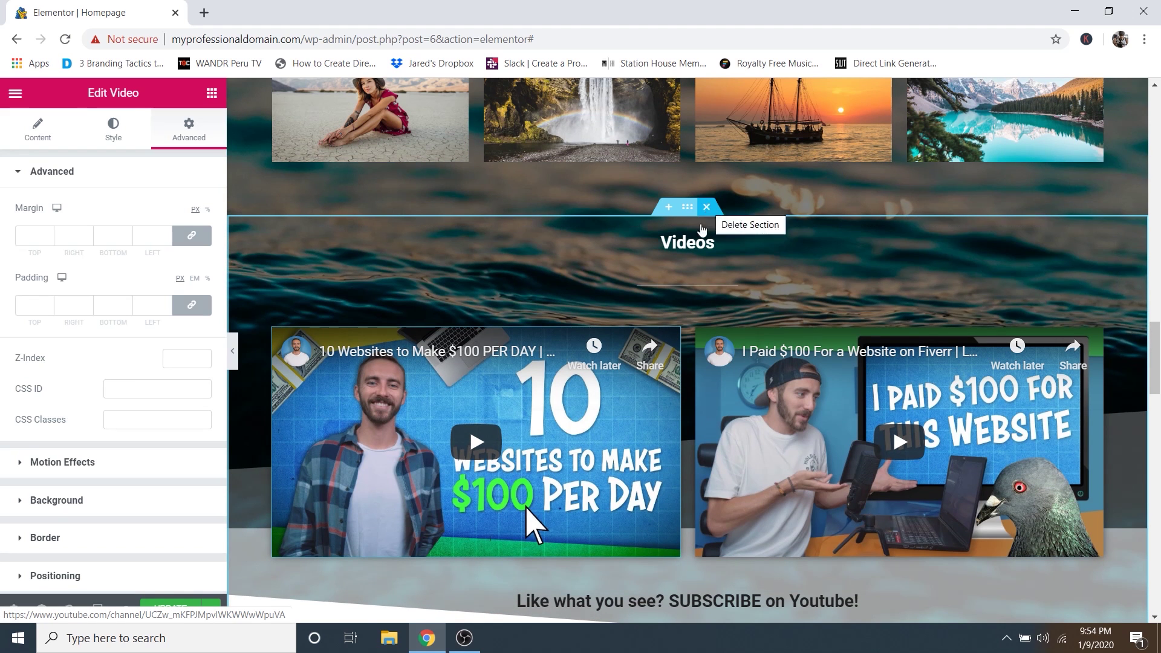
scroll(710, 233, "down", 2)
scroll(709, 241, "down", 3)
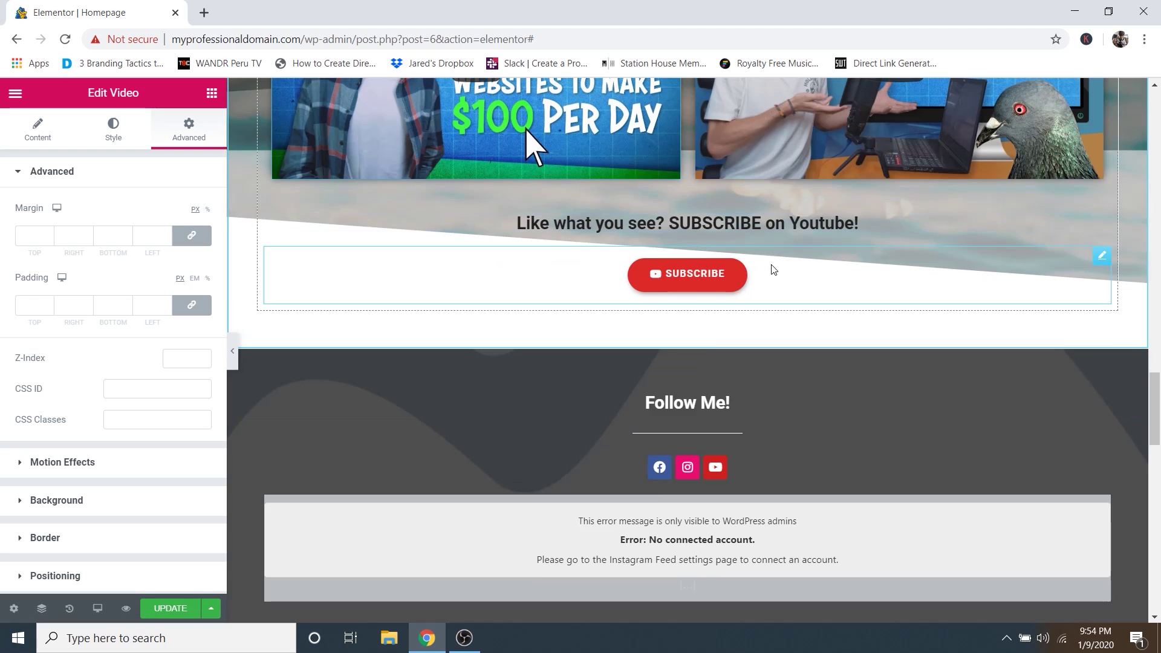
left_click(1101, 257)
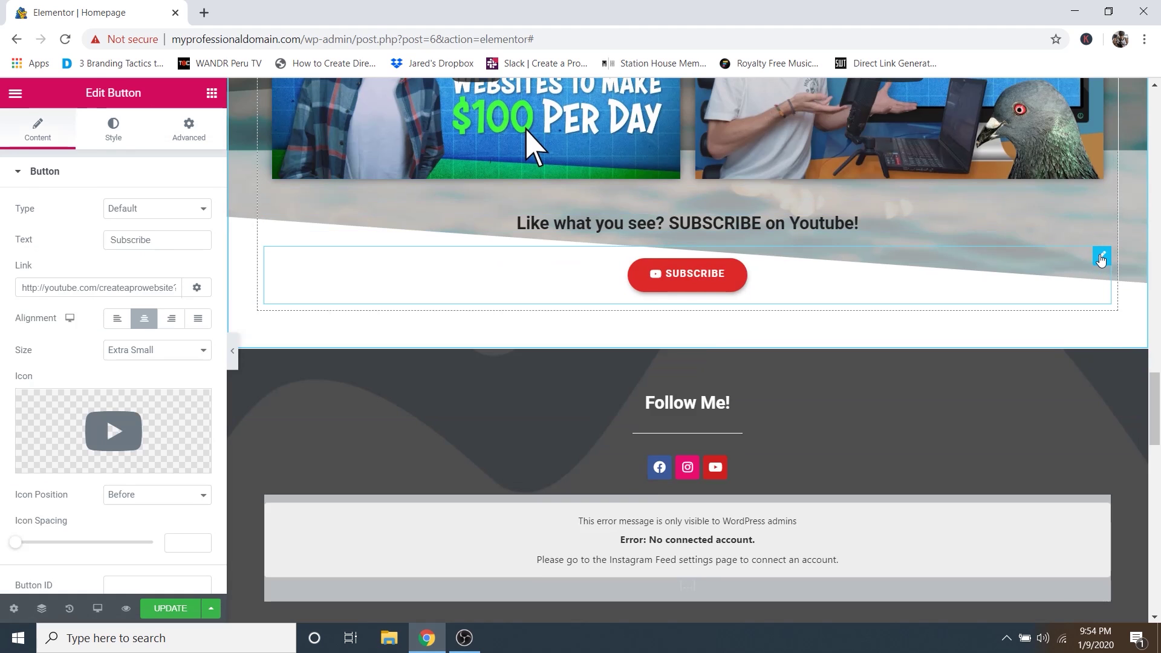
left_click(87, 288)
left_click_drag(87, 289, 125, 289)
left_click(126, 287)
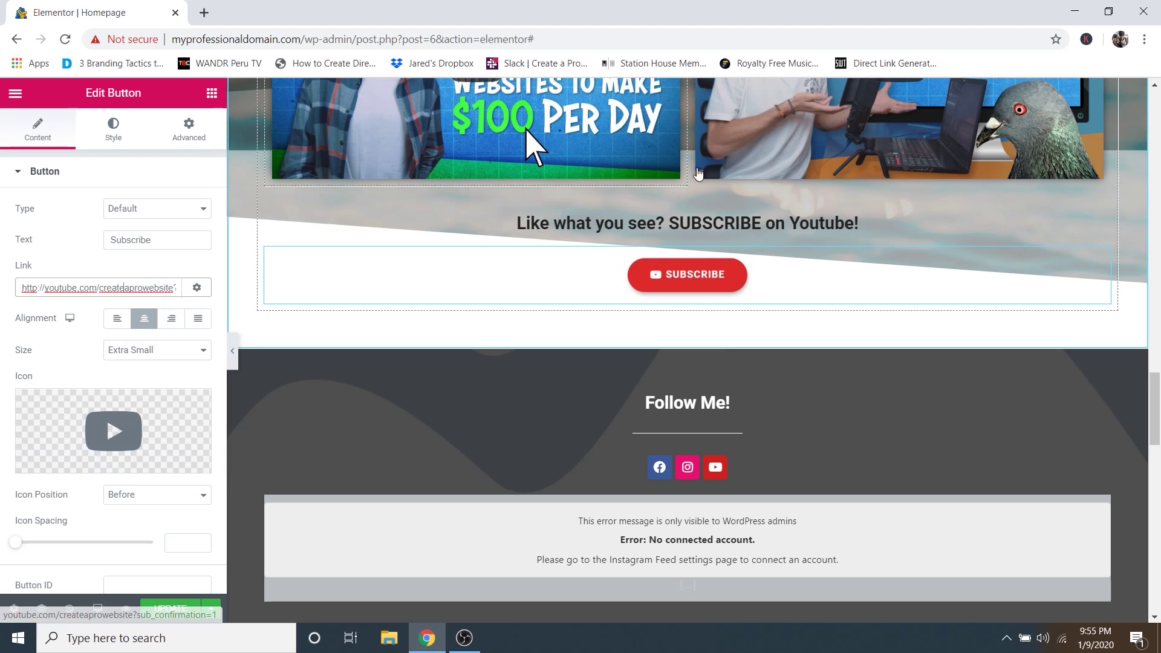
scroll(428, 197, "down", 3)
scroll(591, 174, "down", 1)
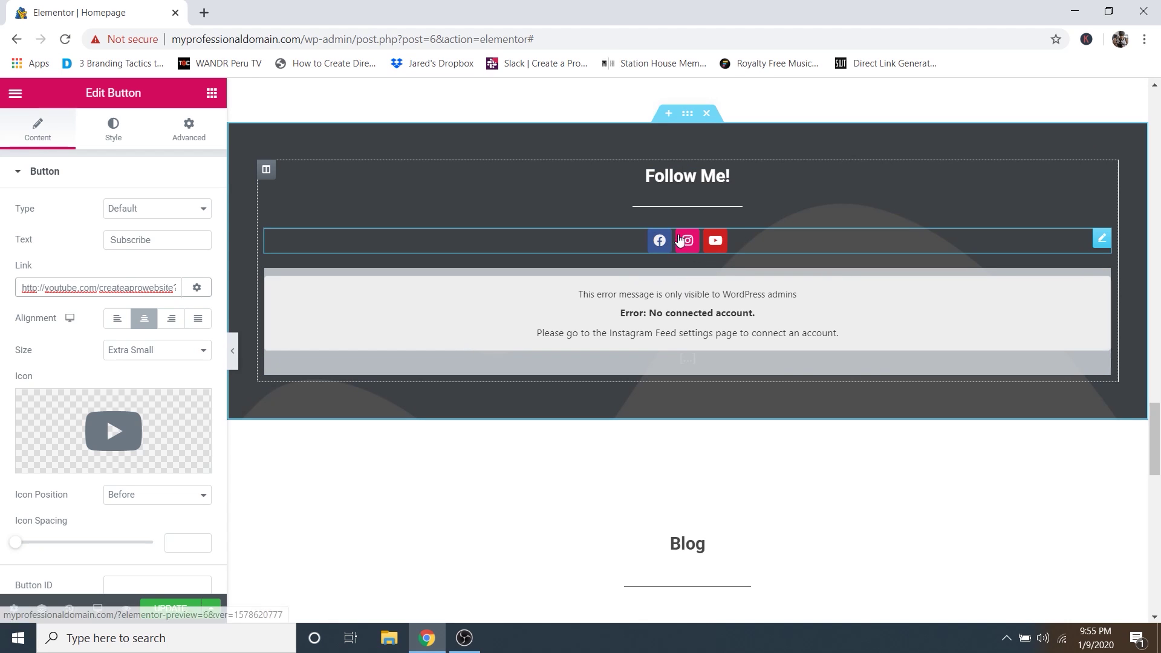
Check the Facebook social icon's options, keep its official colour, and save the homepage with Update.
left_click(1101, 241)
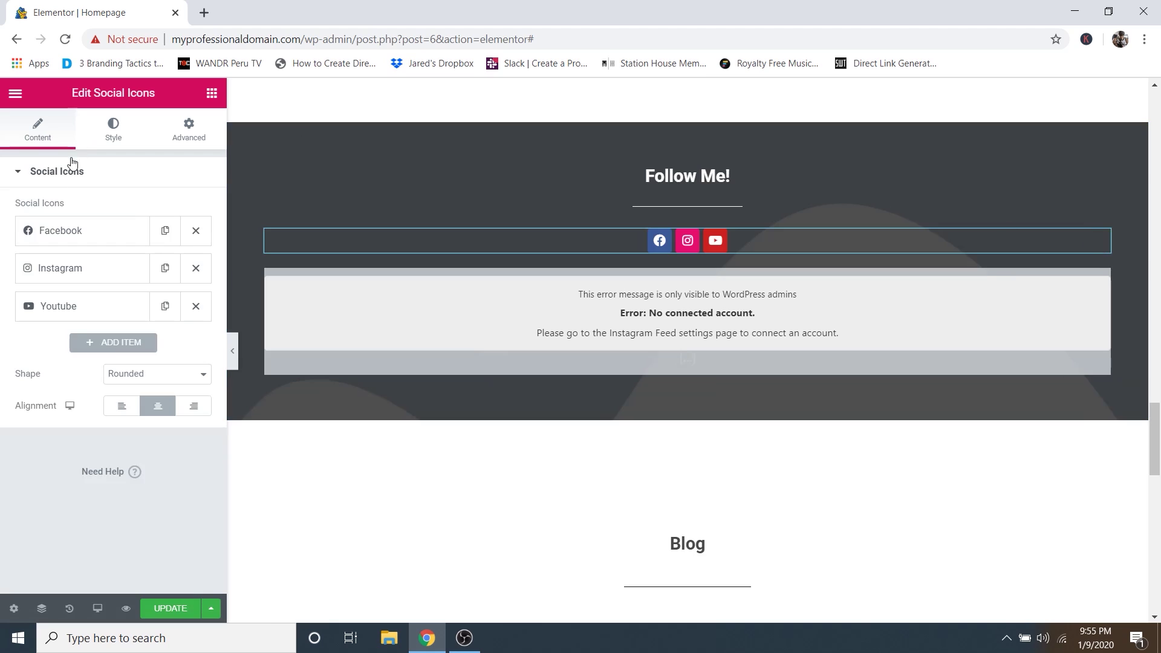
left_click(75, 239)
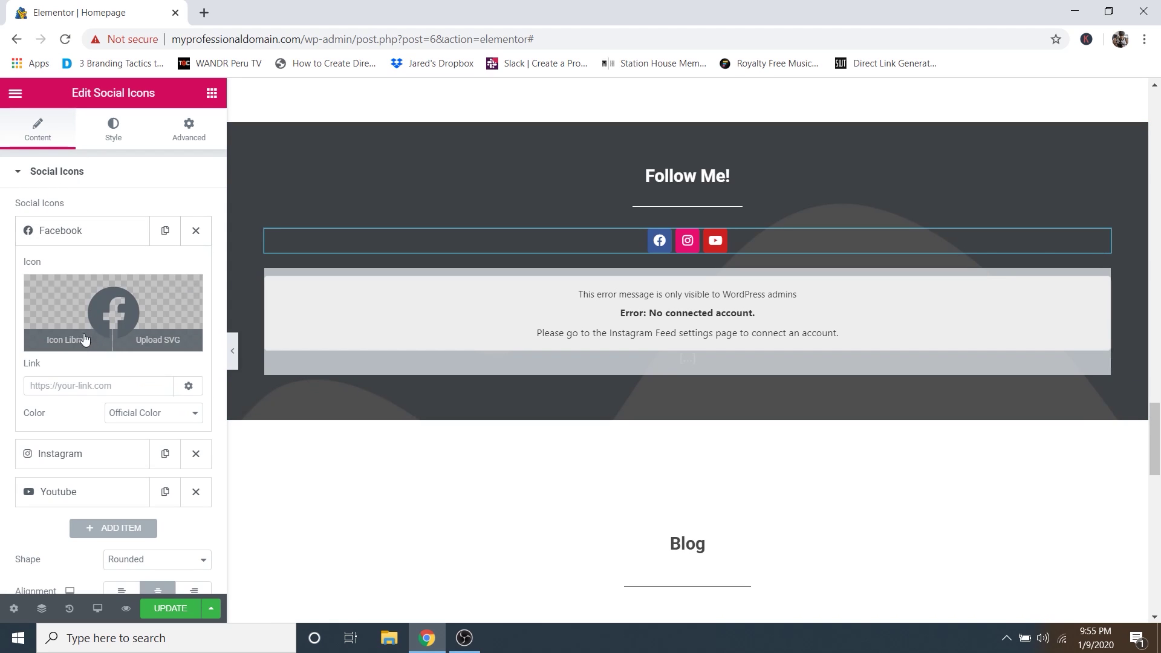
left_click(79, 388)
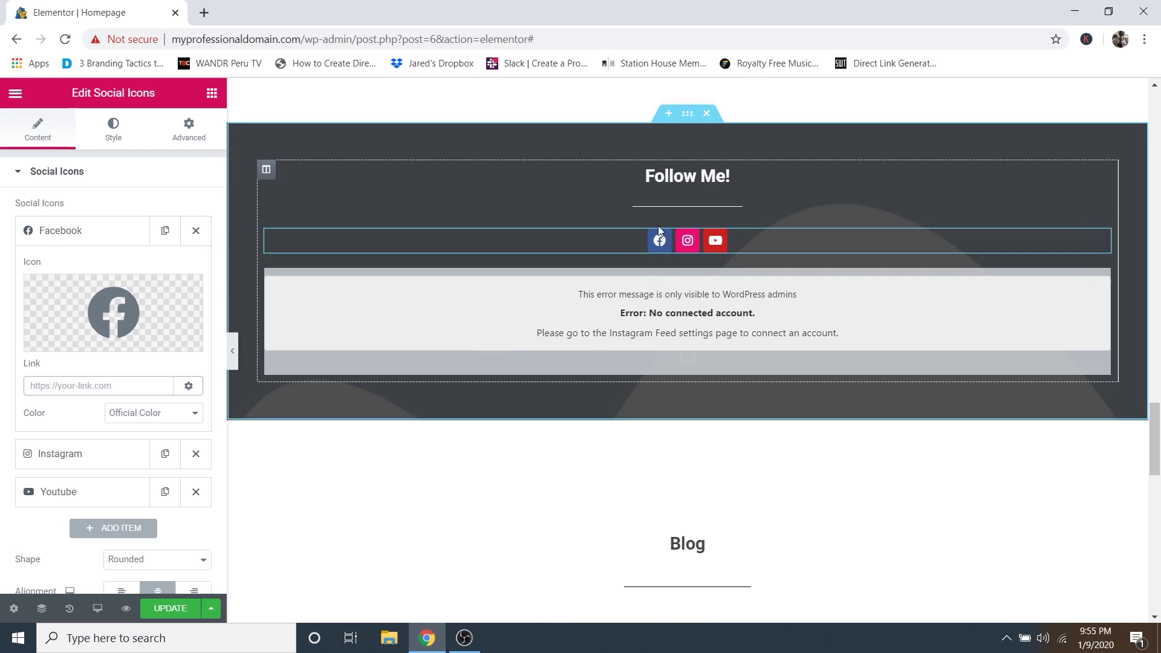
mouse_move(190, 327)
left_click(140, 413)
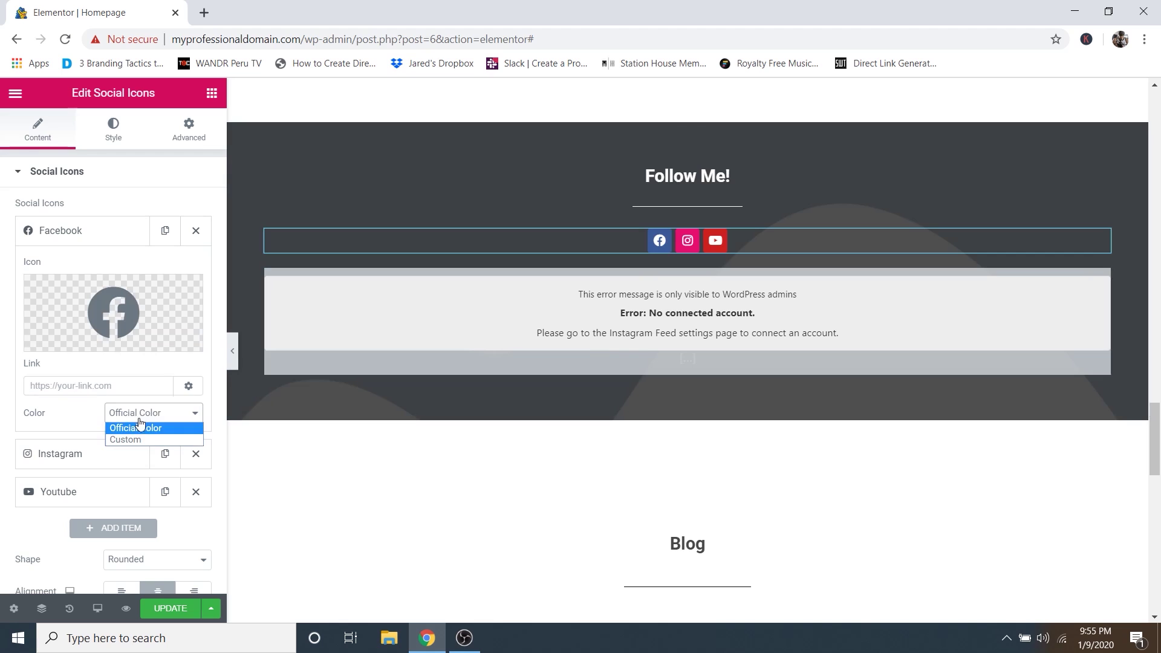
left_click(89, 425)
left_click(71, 242)
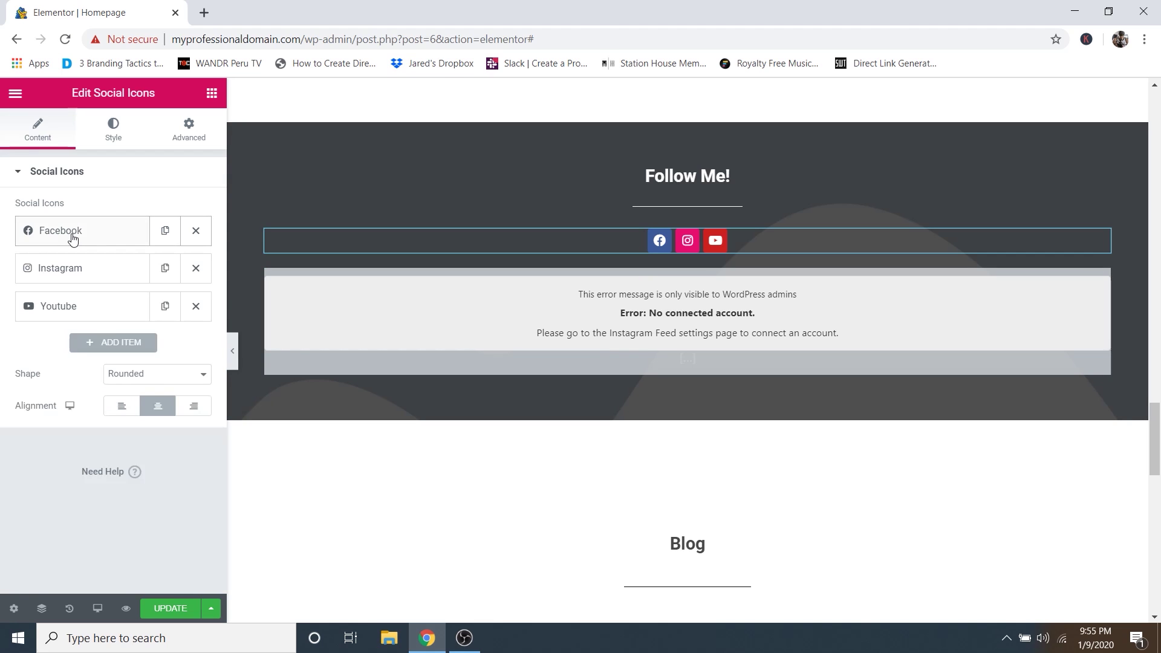
left_click(76, 236)
mouse_move(71, 338)
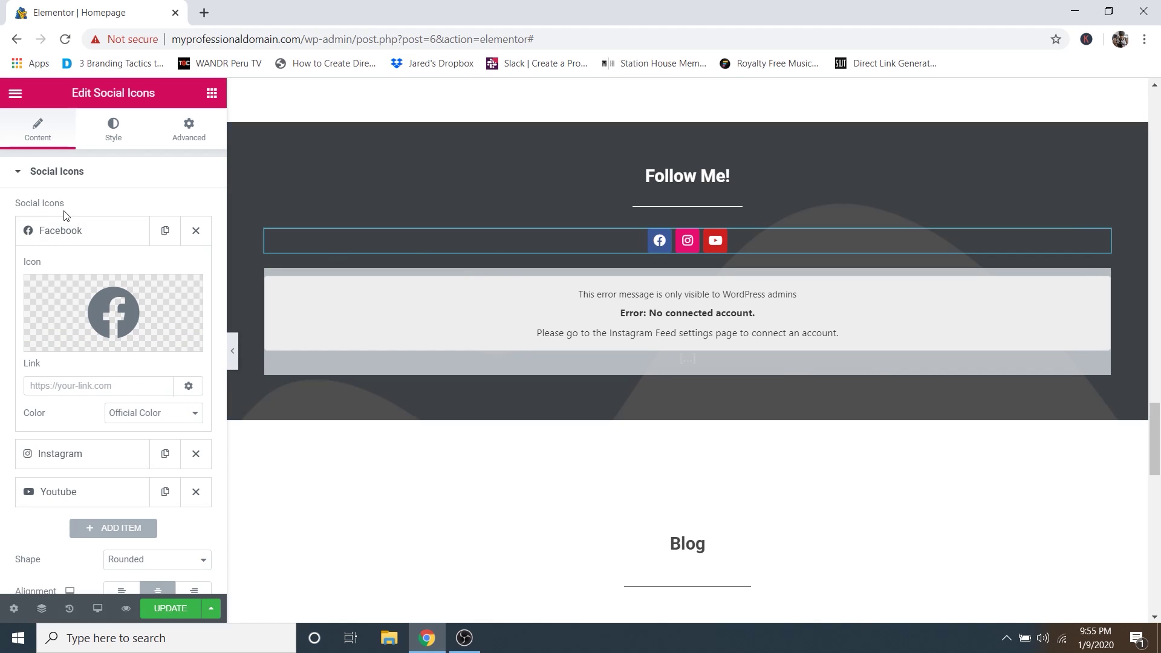
left_click(60, 234)
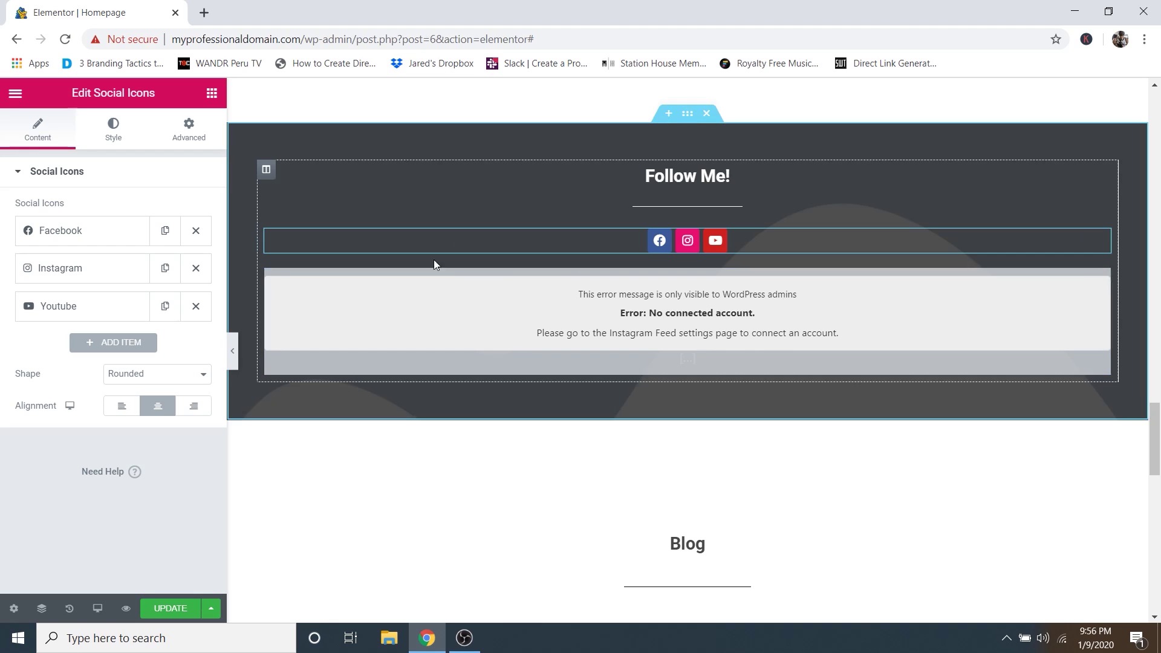
left_click(167, 615)
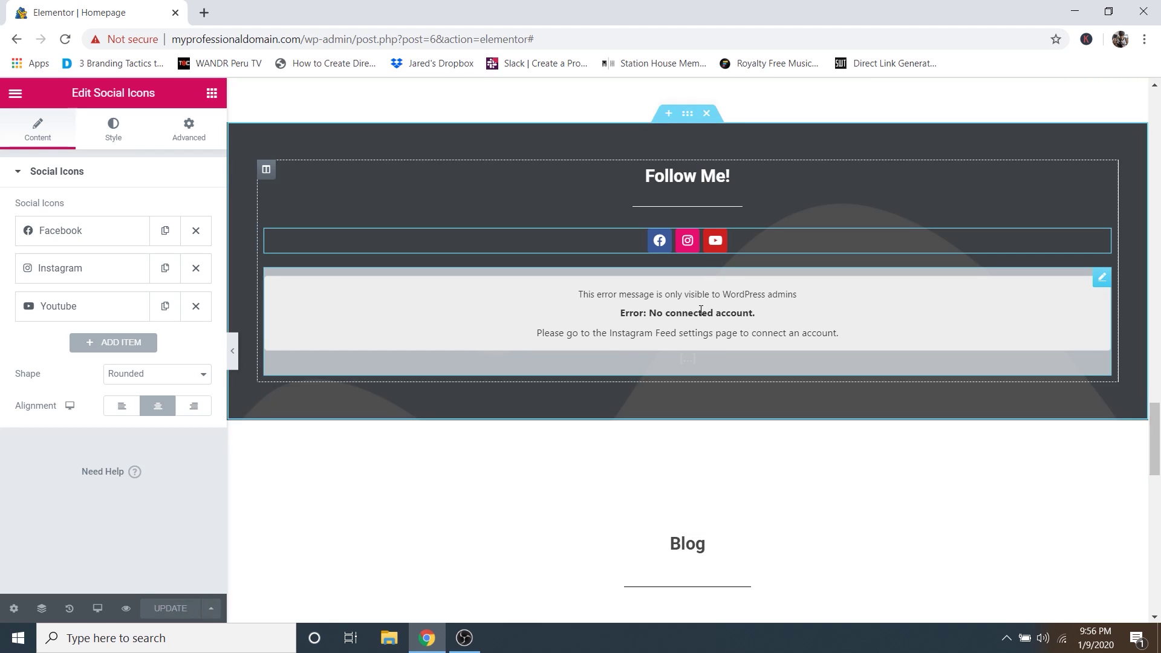
Open the Instagram feed Shortcode widget and select its [instagram-feed] shortcode text.
left_click(1101, 279)
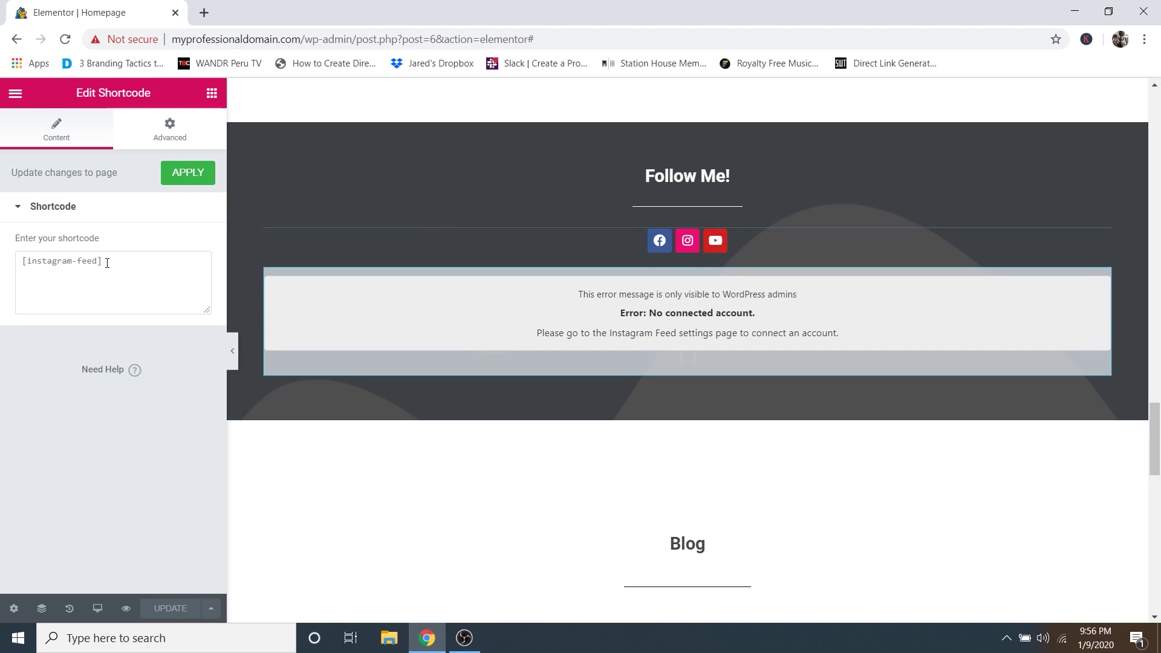
mouse_move(108, 263)
left_mouse_down()
mouse_move(23, 270)
mouse_move(109, 264)
left_mouse_up()
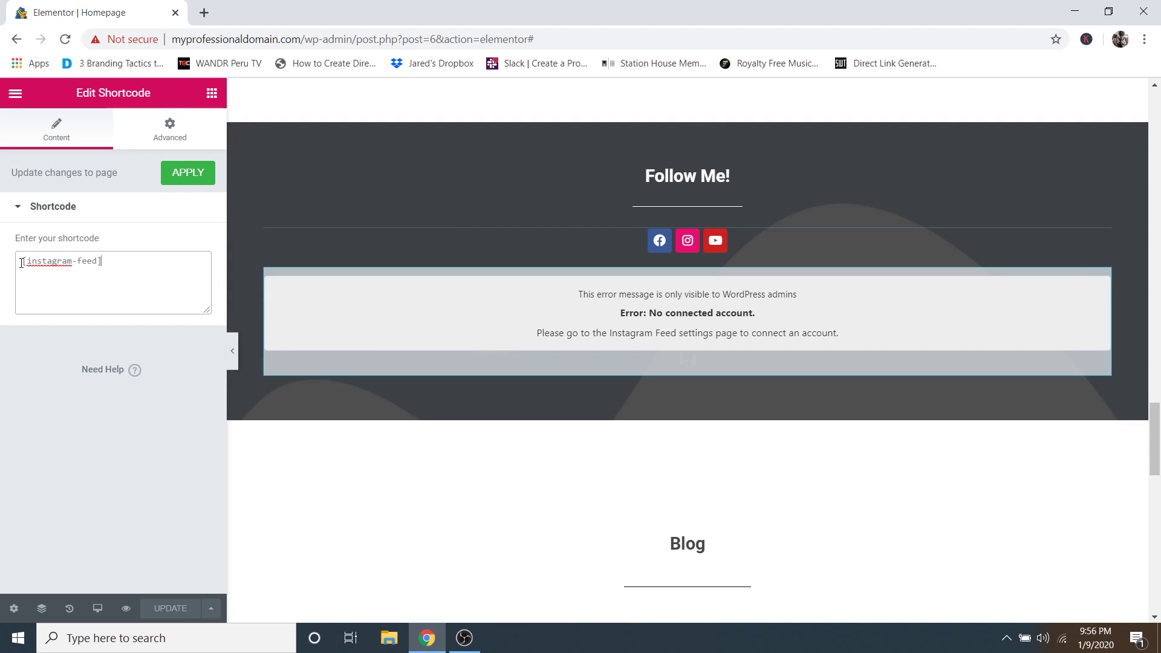
left_click_drag(22, 263, 122, 275)
left_click(135, 269)
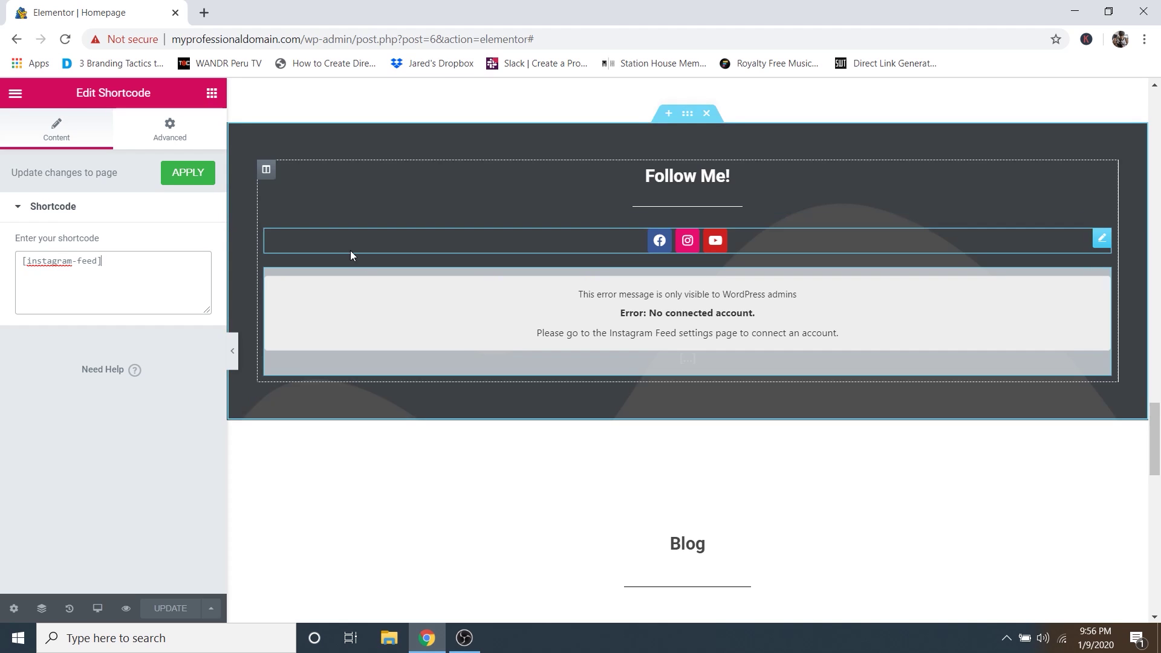
Leave the Elementor editor for the dashboard and open the Instagram Feed plugin settings.
left_click(16, 95)
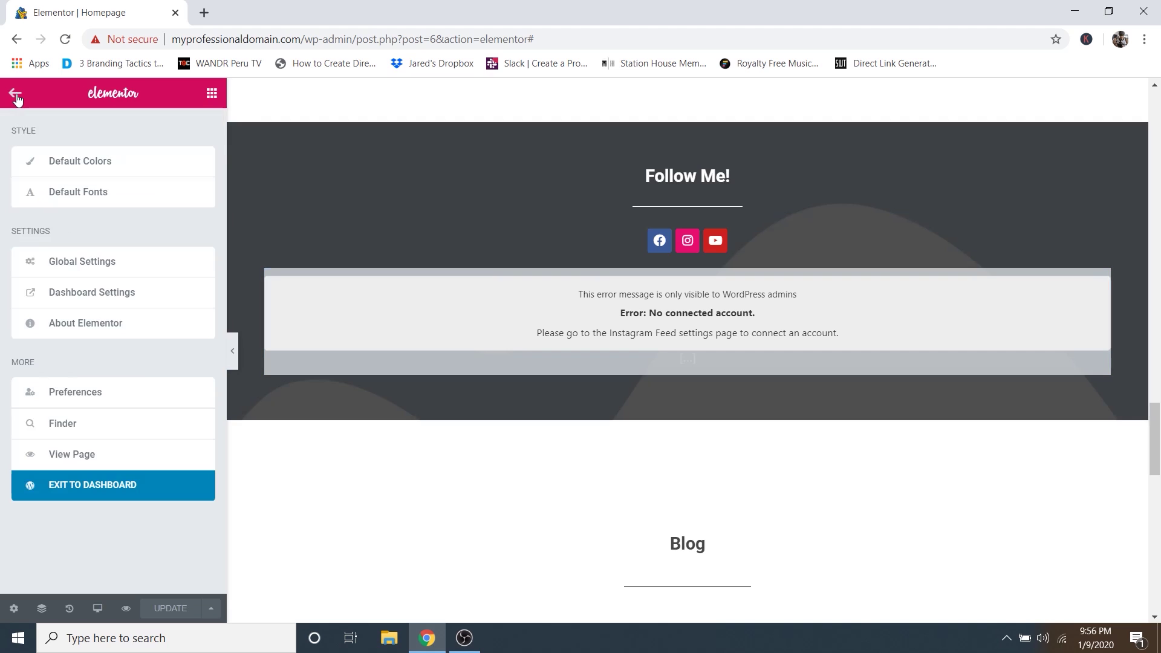
left_click(106, 493)
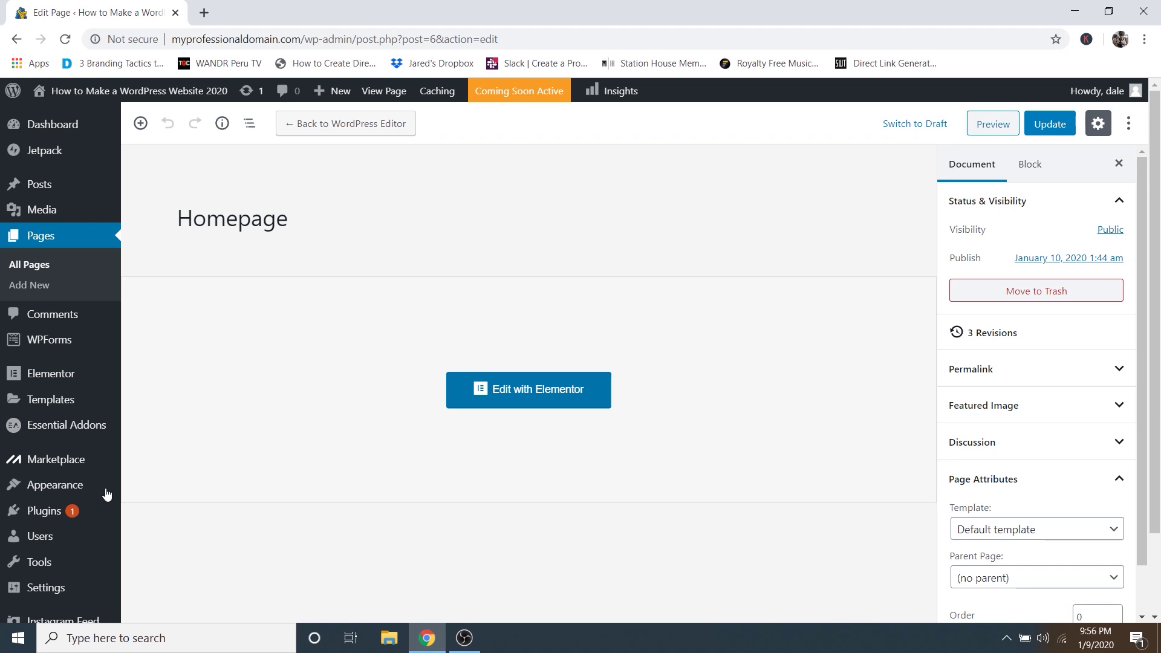
scroll(97, 487, "down", 2)
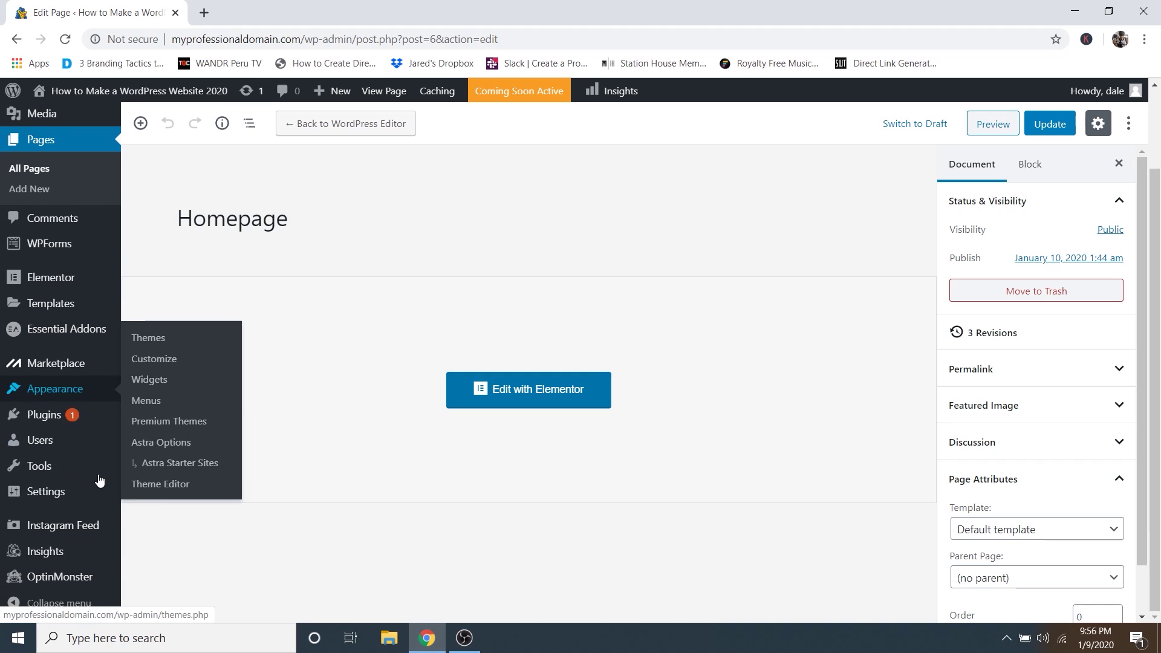
left_click(67, 532)
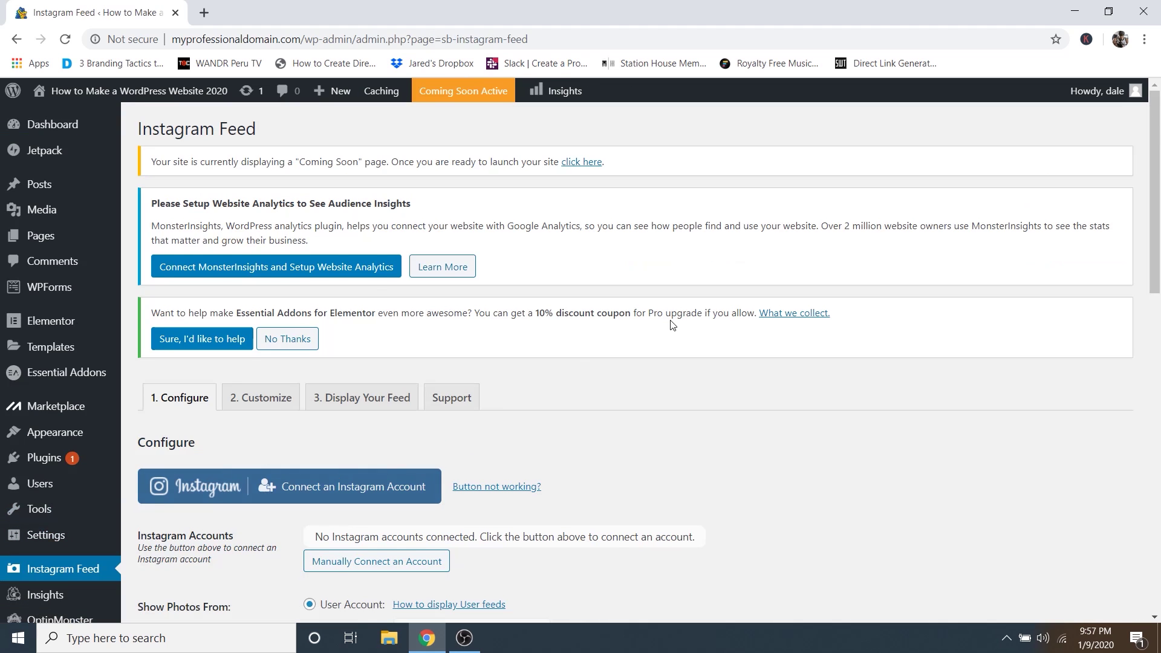
Connect a personal Instagram account to the Instagram Feed plugin.
scroll(670, 325, "down", 3)
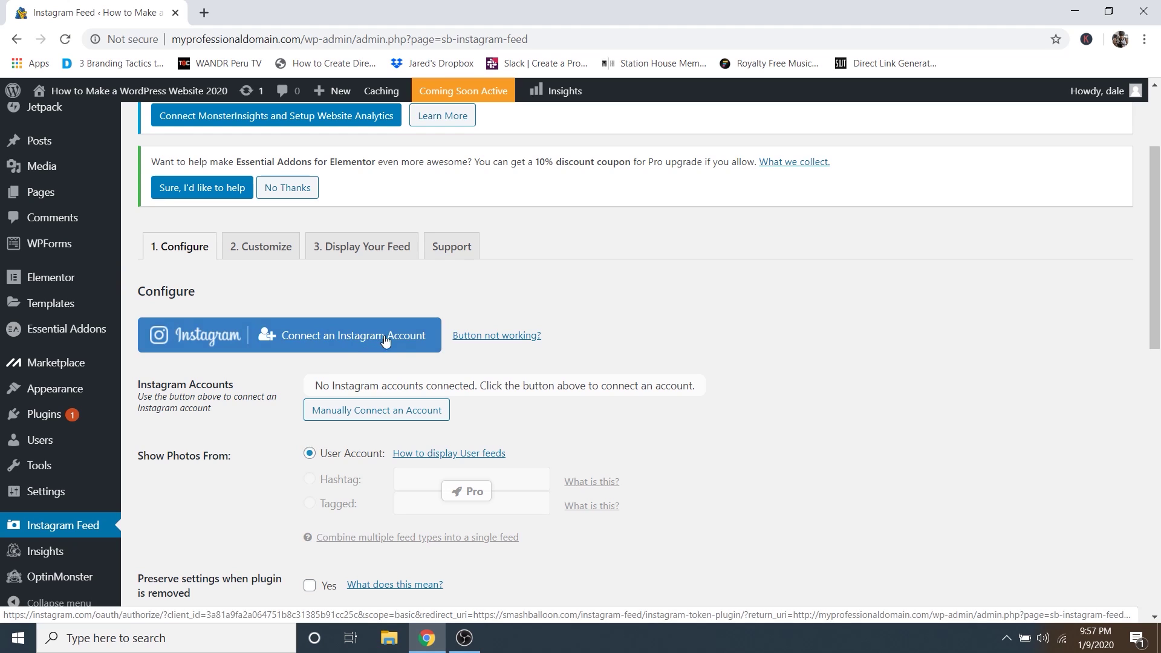
left_click(353, 338)
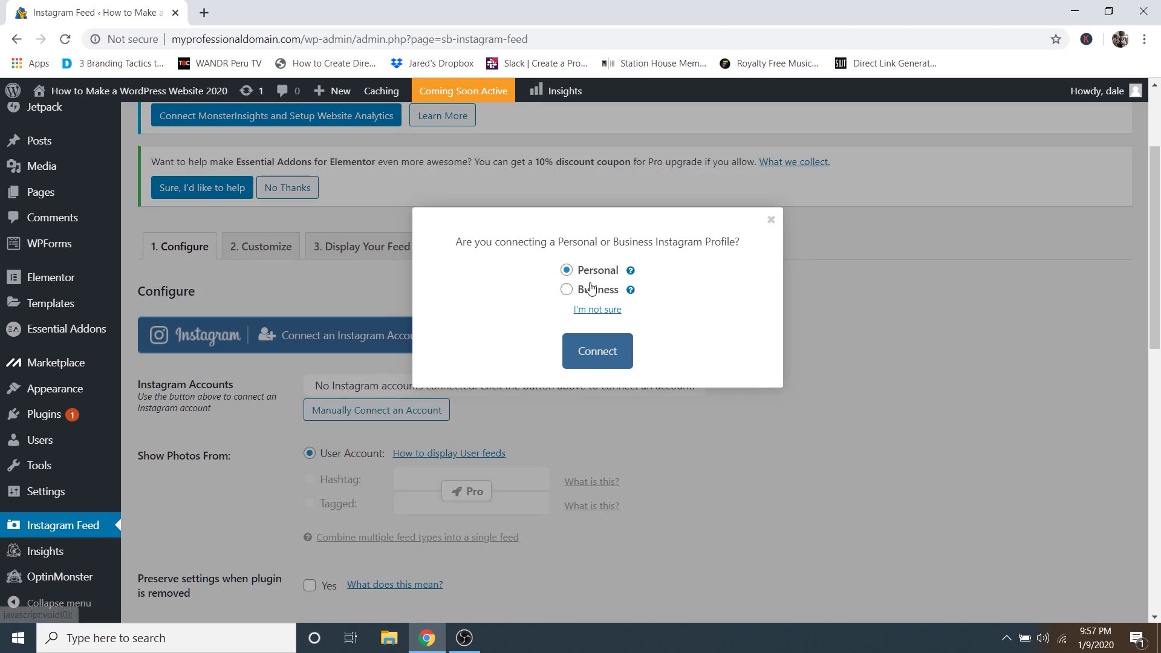
left_click(618, 351)
scroll(641, 360, "down", 4)
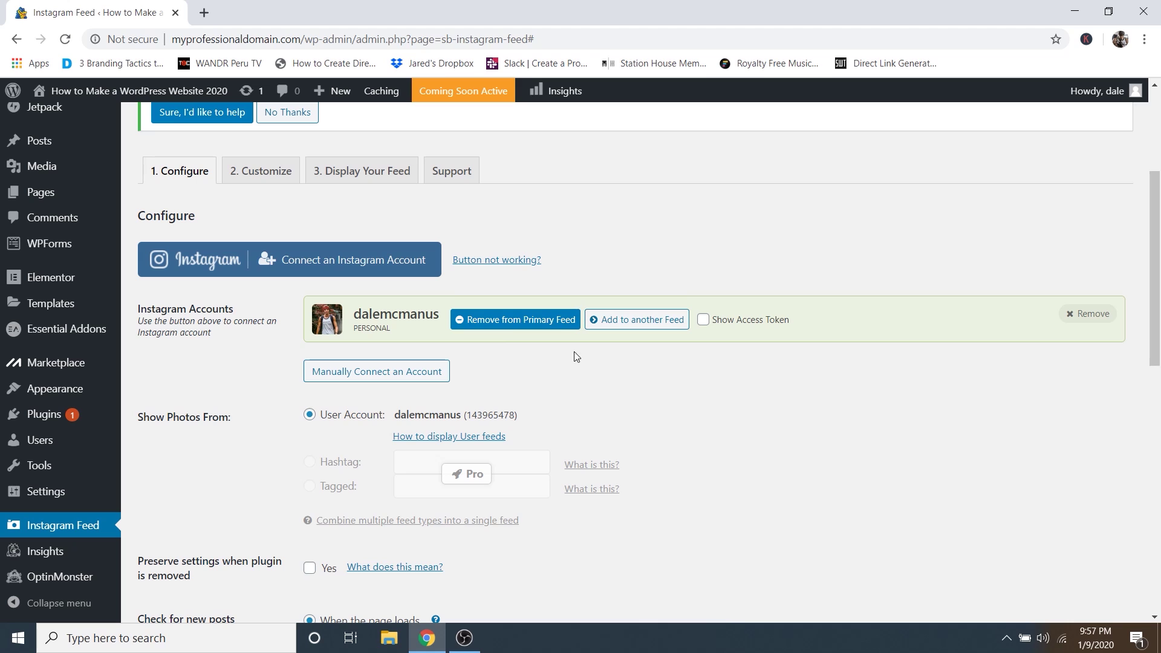
Generate an access token and user ID for the personal Instagram profile on Smash Balloon's token page.
left_click(488, 265)
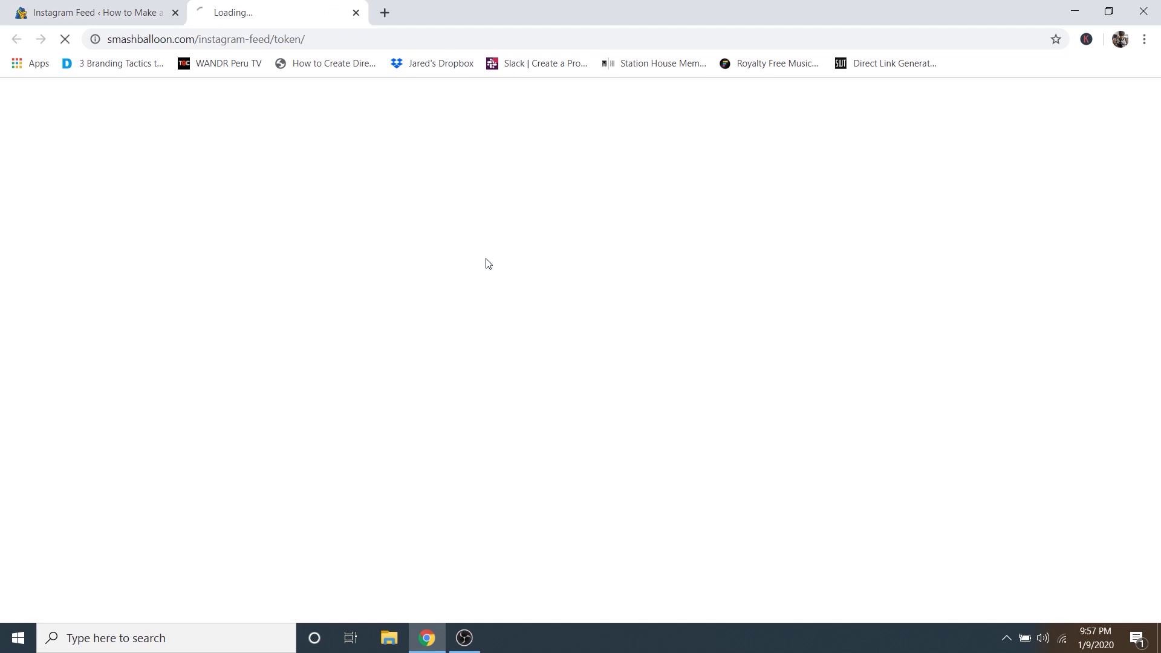
scroll(607, 304, "down", 2)
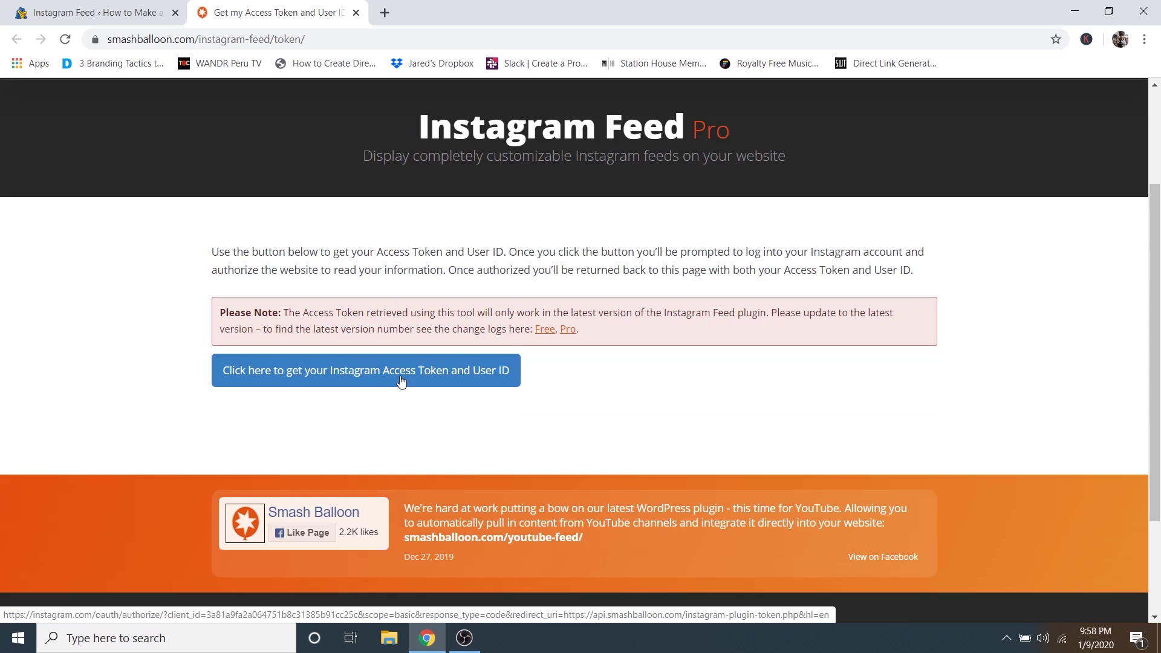
left_click(400, 380)
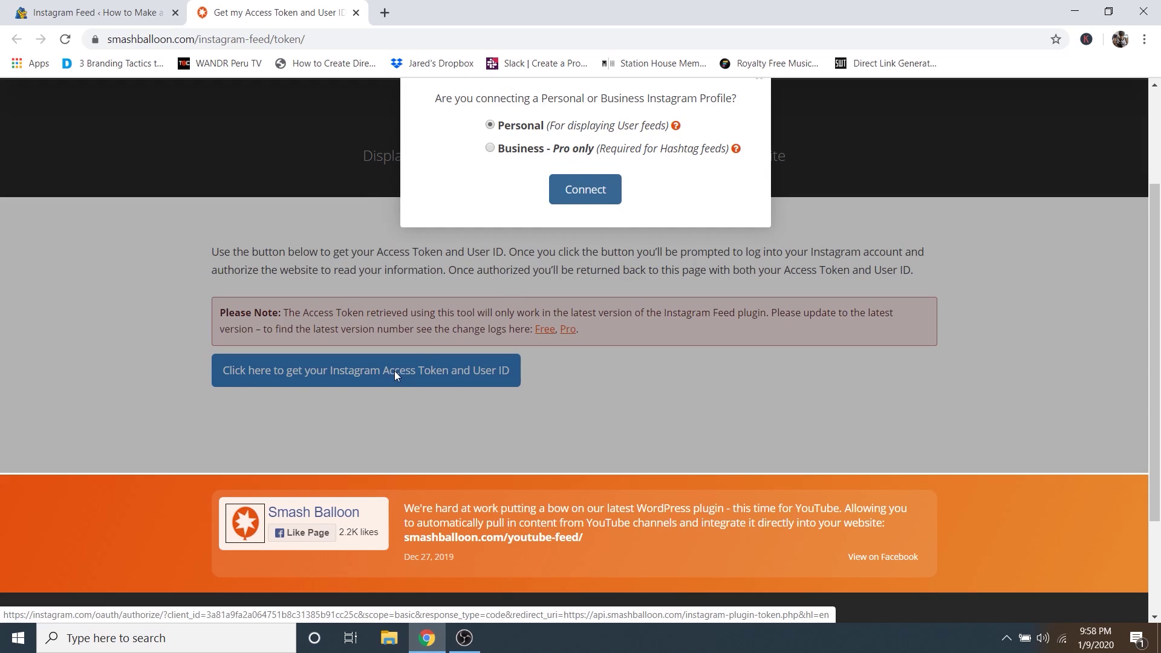
left_click(581, 194)
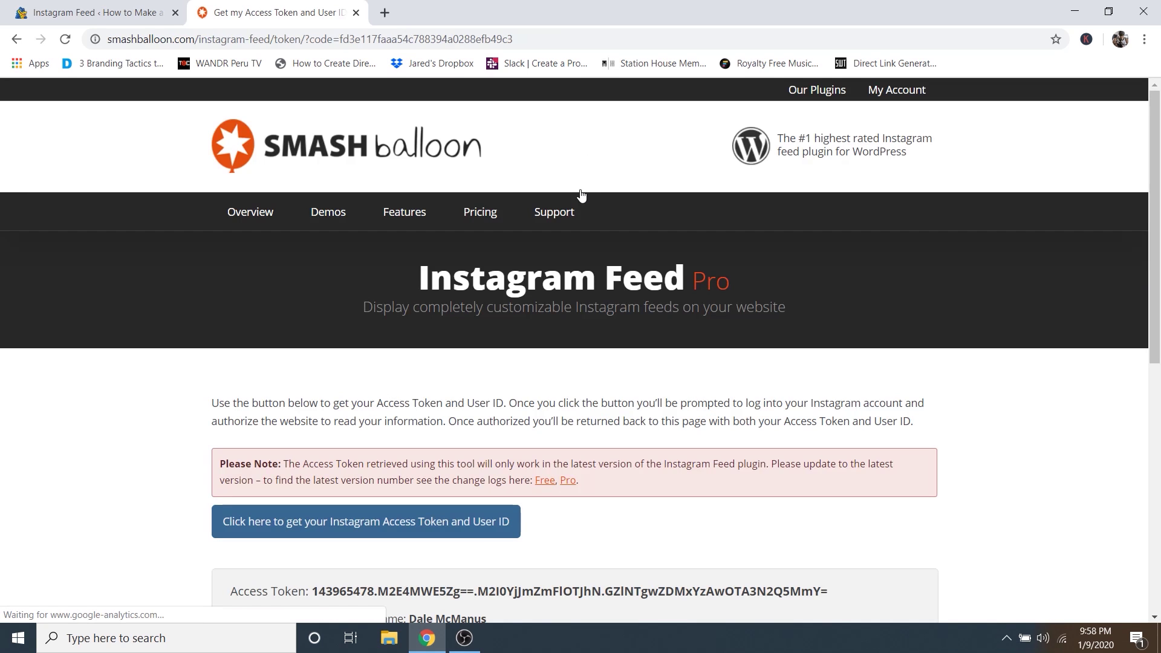
mouse_move(580, 212)
Copy the full access token and return to the WordPress tab.
scroll(586, 308, "down", 5)
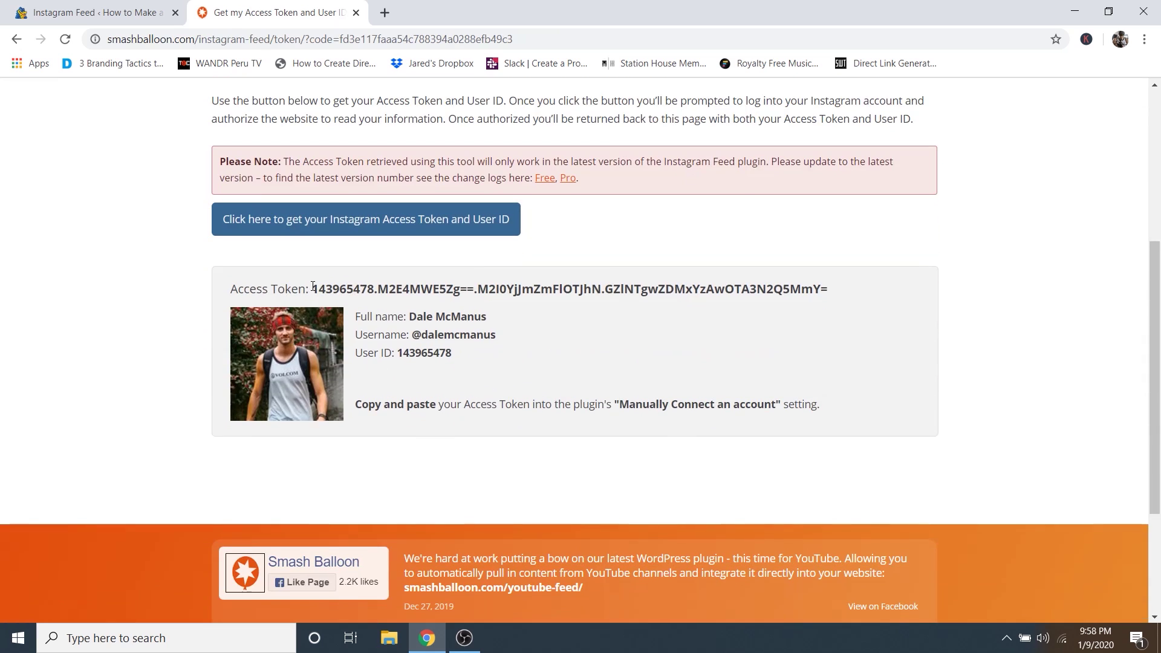
left_click_drag(317, 289, 828, 292)
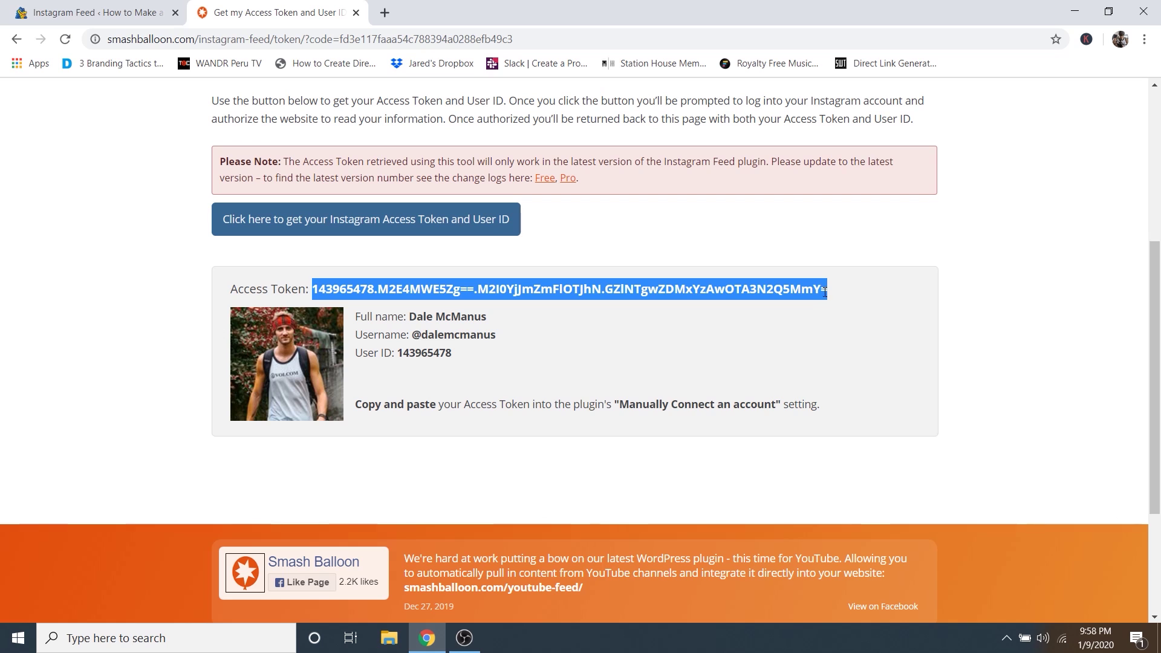
right_click(791, 291)
left_click(803, 300)
left_click(91, 12)
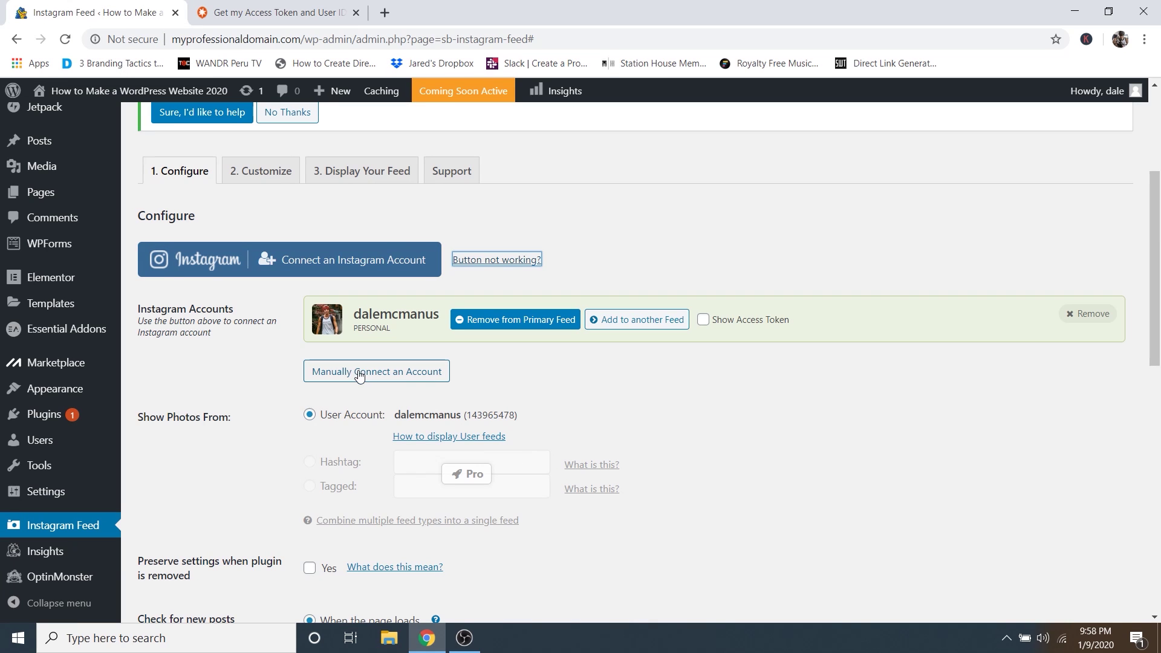
Paste the copied access token into the manual connection field and connect the account.
left_click(371, 376)
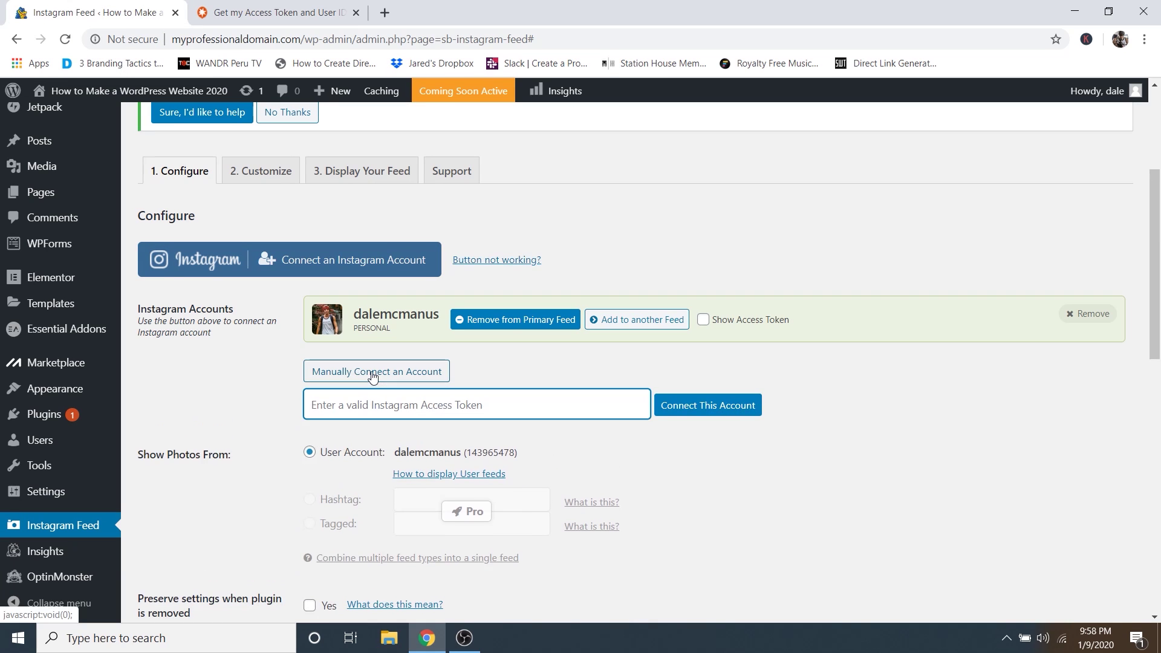
right_click(345, 408)
left_click(397, 285)
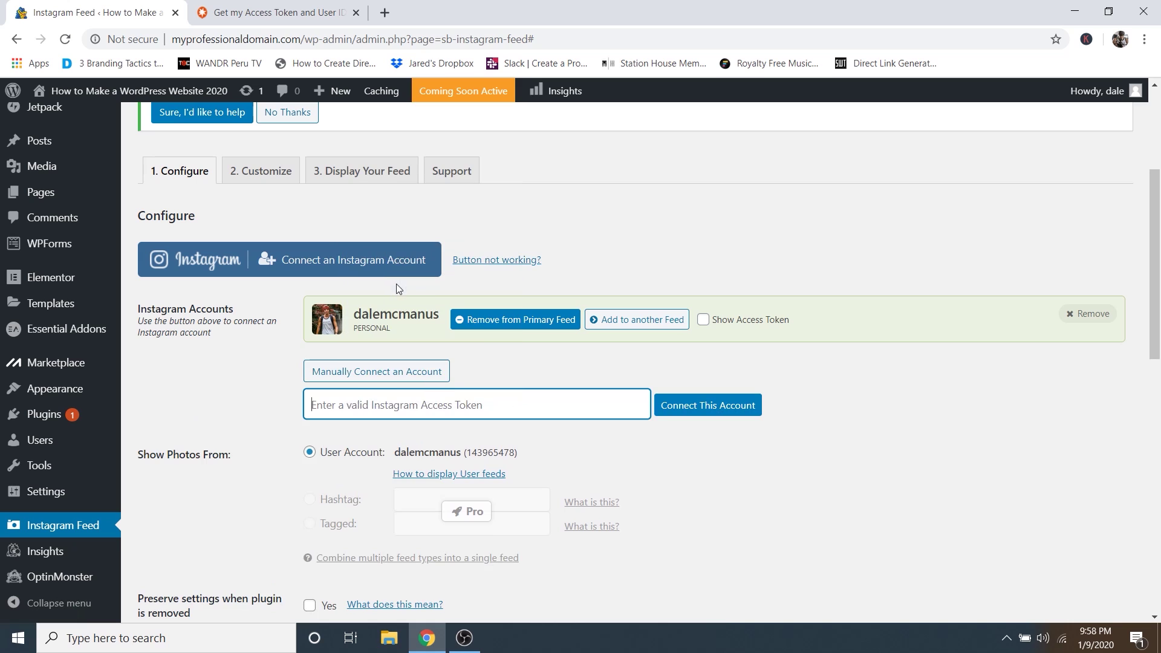
left_click(693, 409)
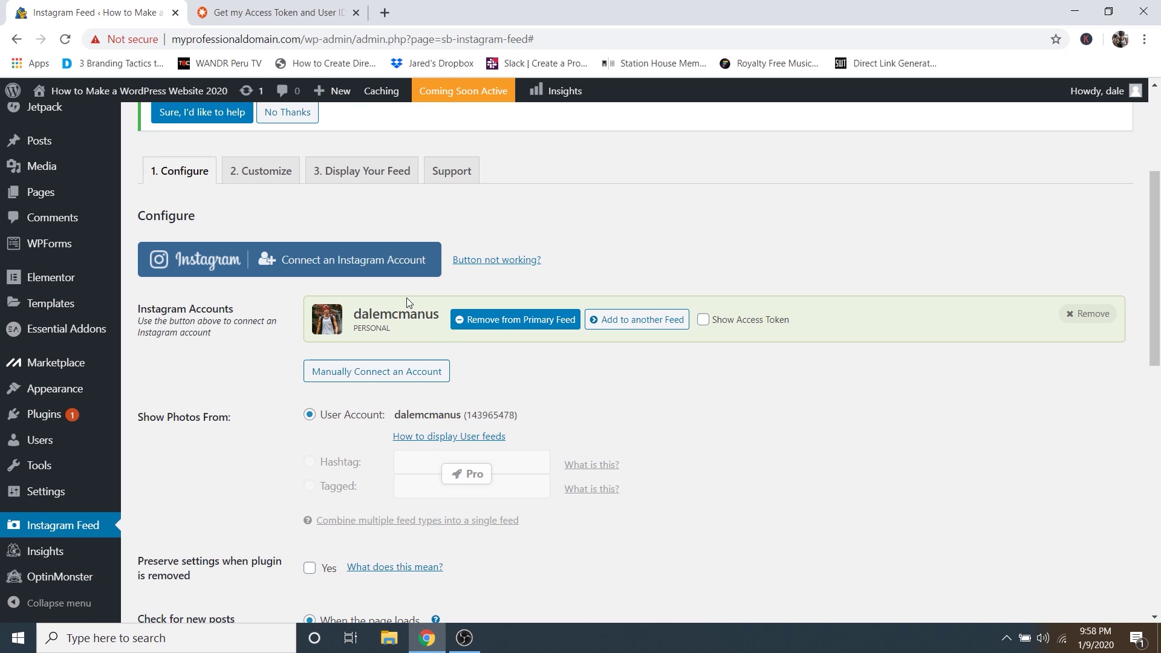
In the Customize tab, set Number of Photos to 8 and disable the mobile layout.
left_click(266, 176)
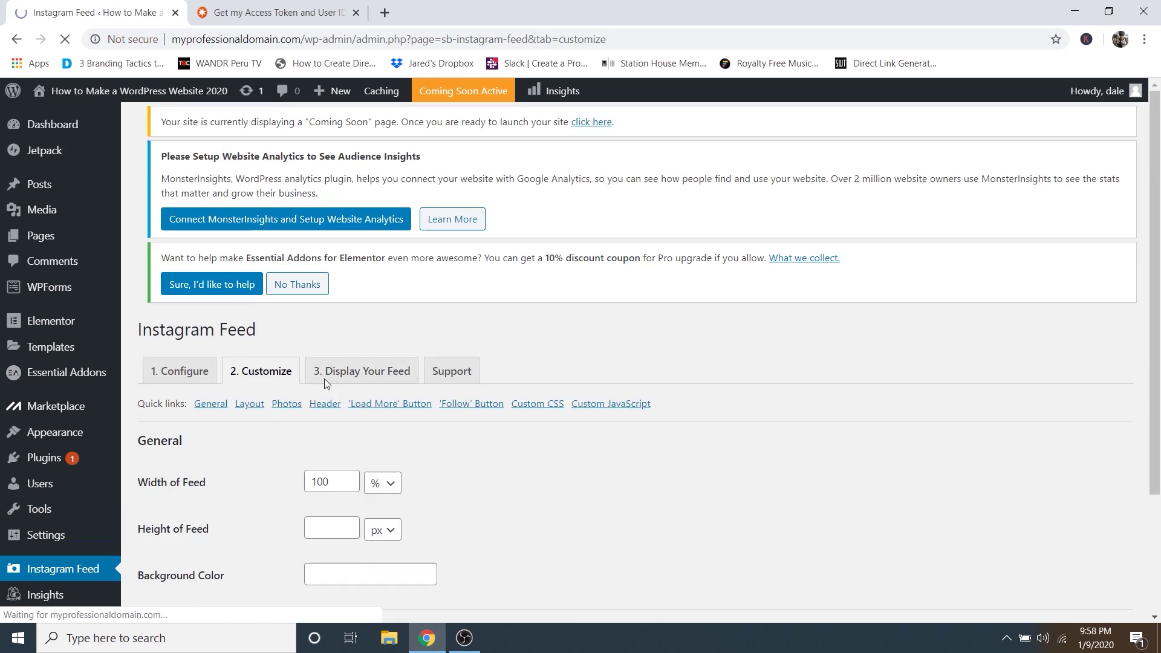
scroll(282, 459, "down", 5)
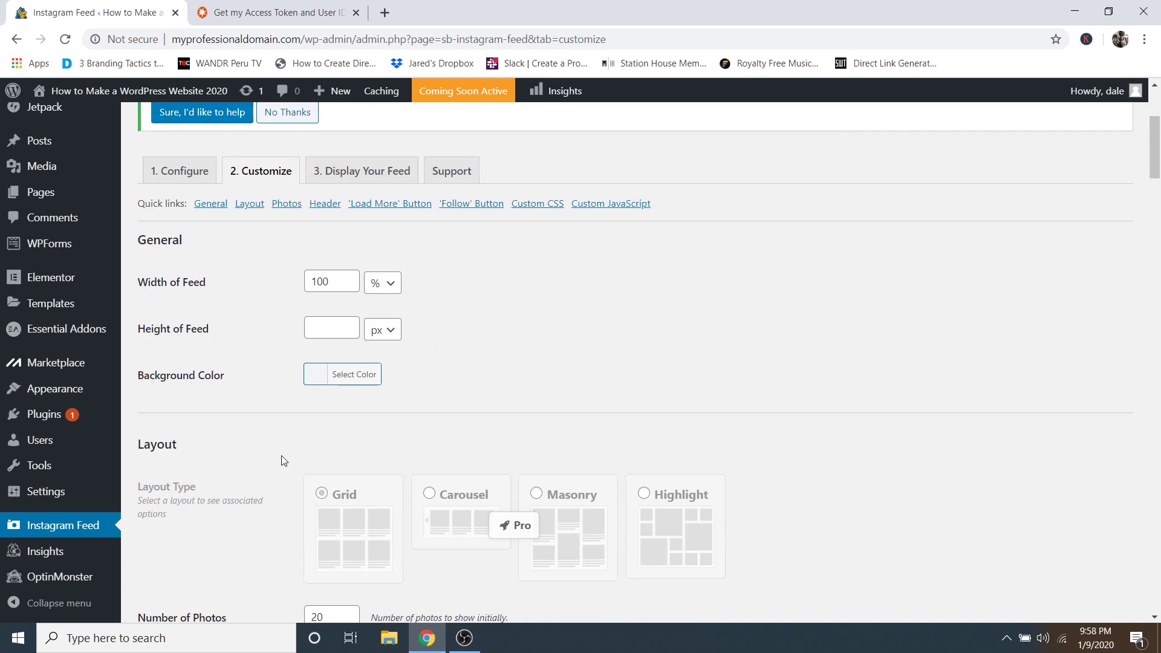
scroll(282, 461, "down", 5)
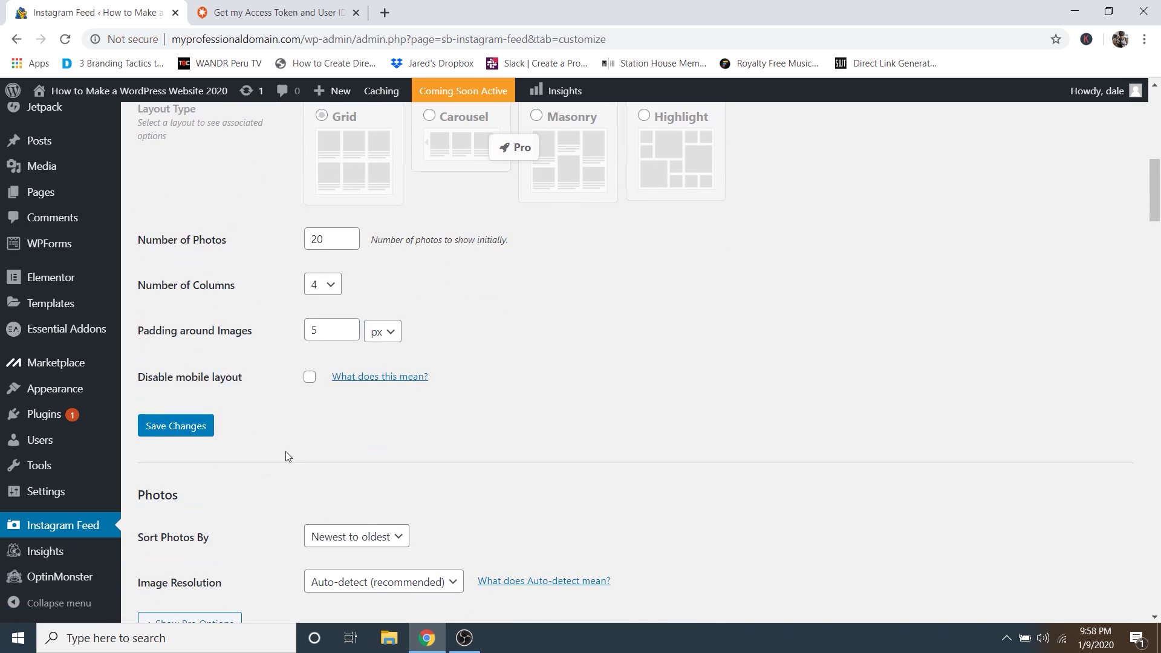
scroll(251, 264, "up", 1)
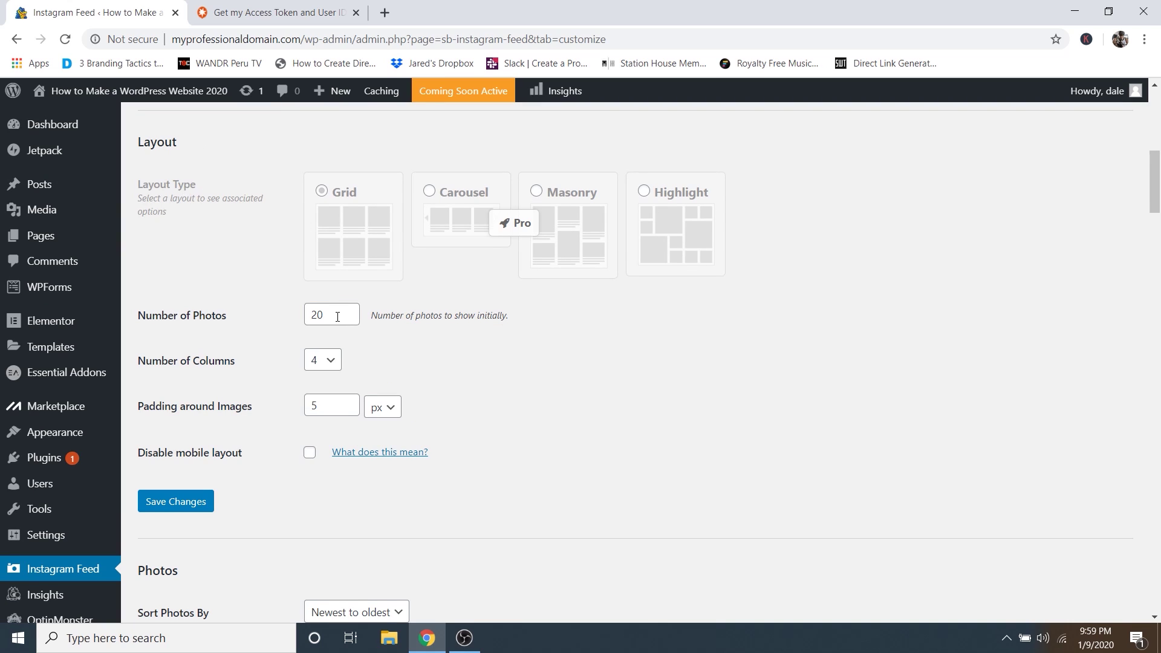
left_click_drag(337, 317, 298, 316)
left_click(609, 351)
left_click(310, 455)
Hide the bio text, give the header text a light grey colour, and save the changes.
scroll(296, 479, "down", 7)
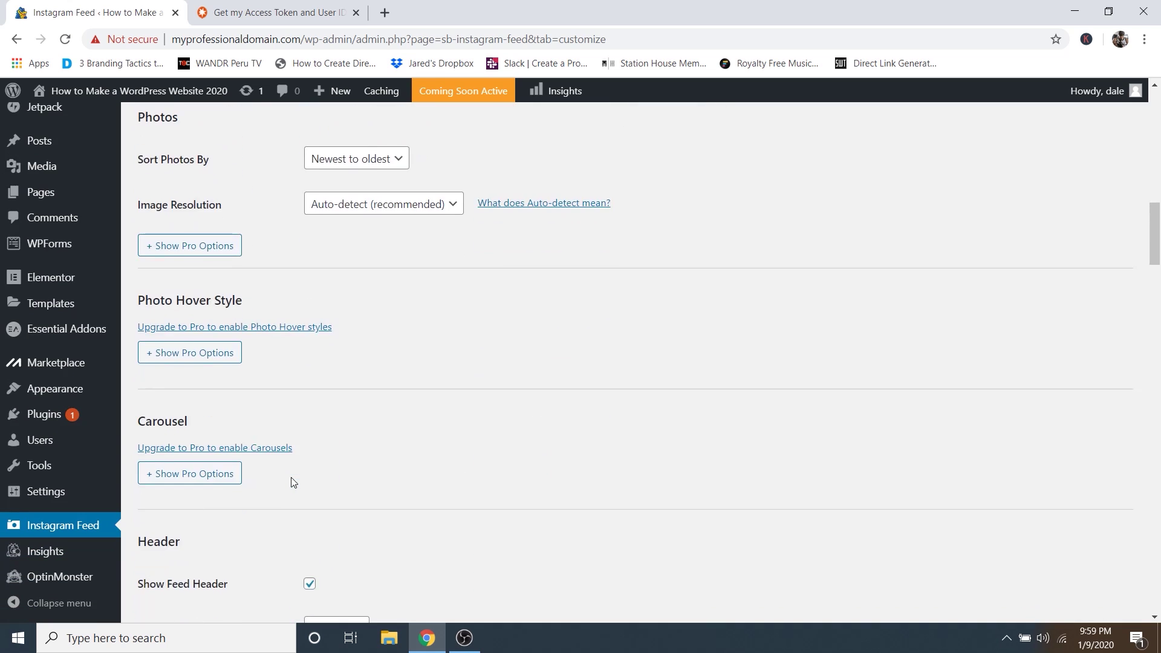
scroll(292, 478, "down", 5)
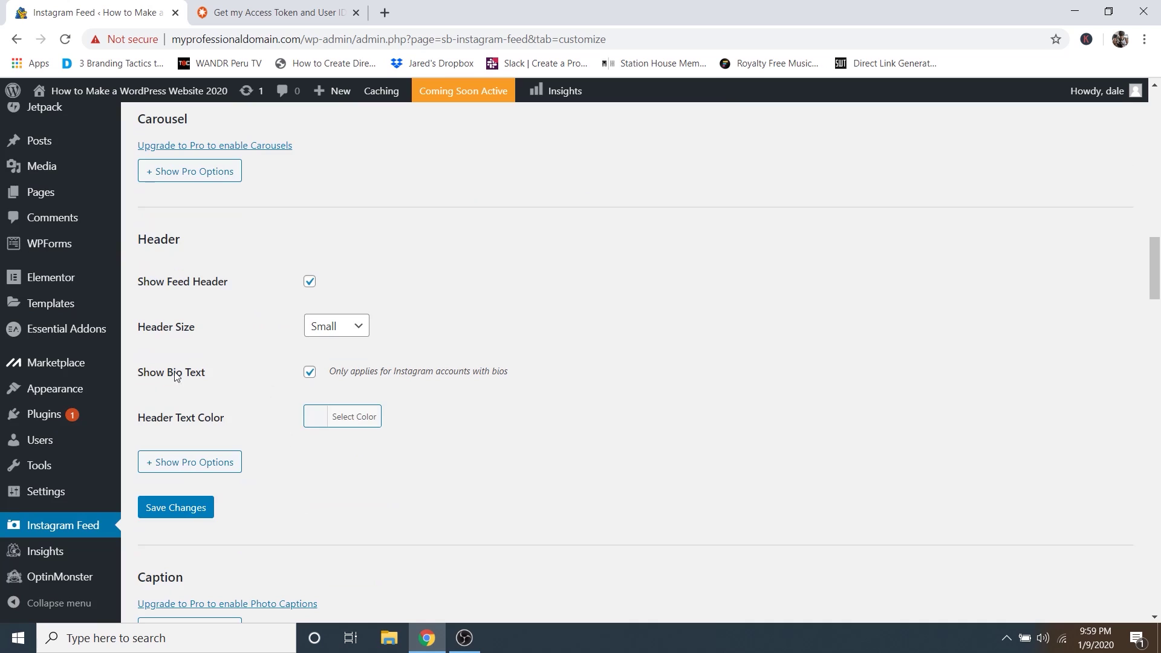
left_click(307, 374)
left_click(337, 420)
left_click_drag(357, 513, 294, 464)
left_click(292, 466)
left_click(176, 507)
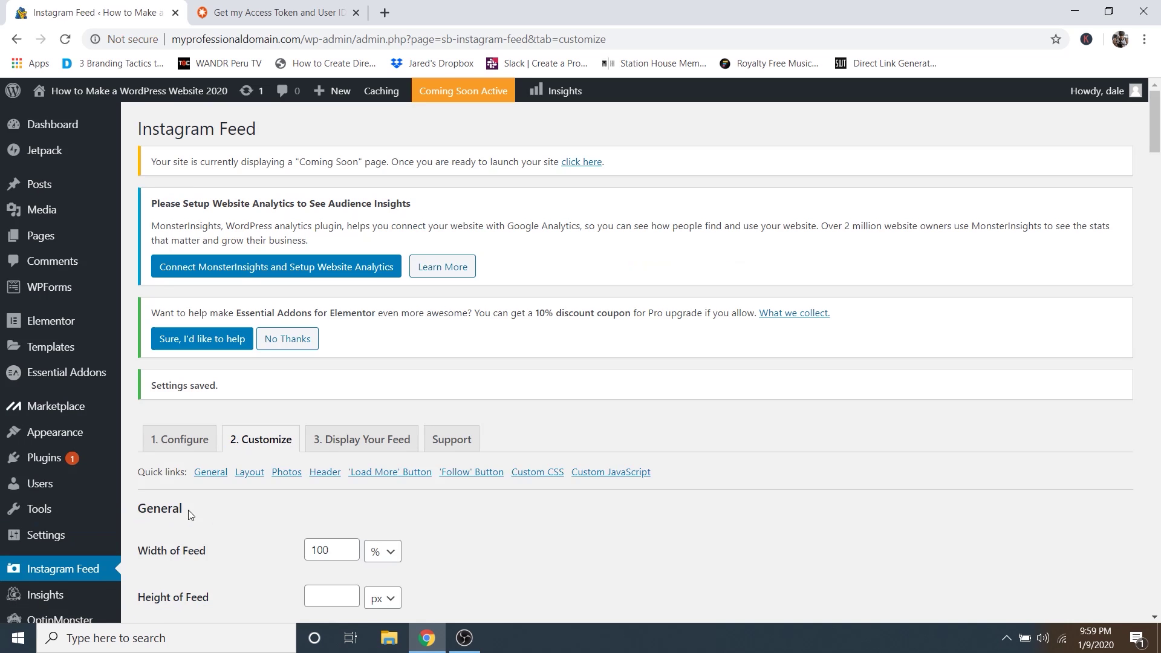
Switch to the '3. Display Your Feed' tab and highlight the [instagram-feed] shortcode box.
left_click(360, 441)
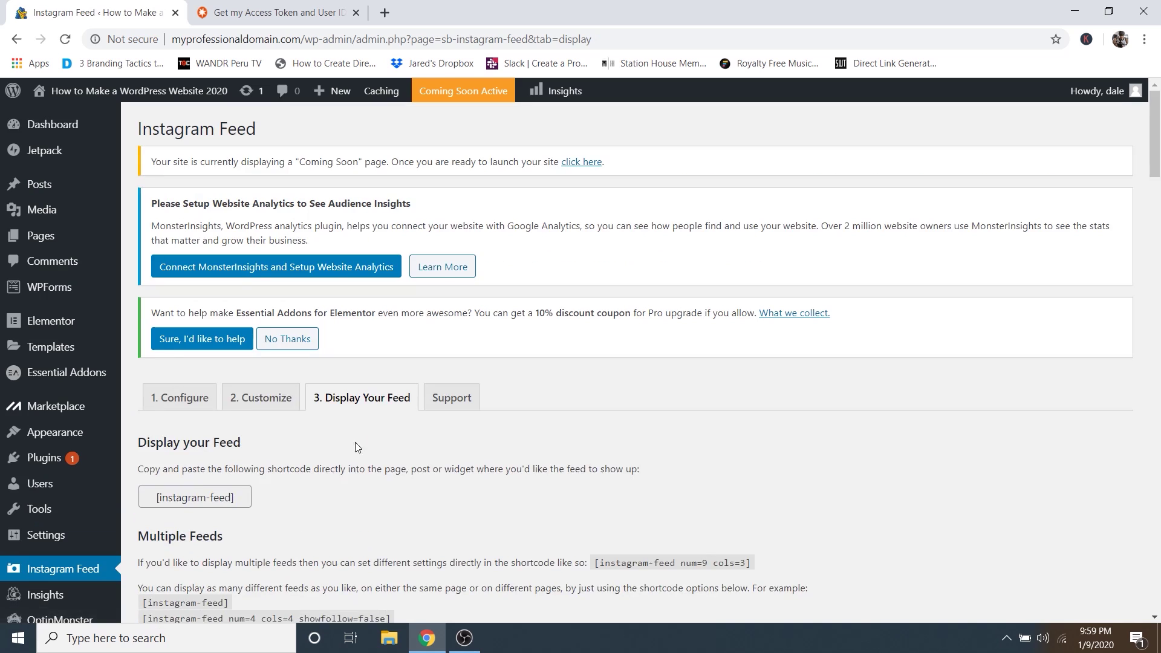
scroll(354, 446, "down", 3)
left_click(207, 271)
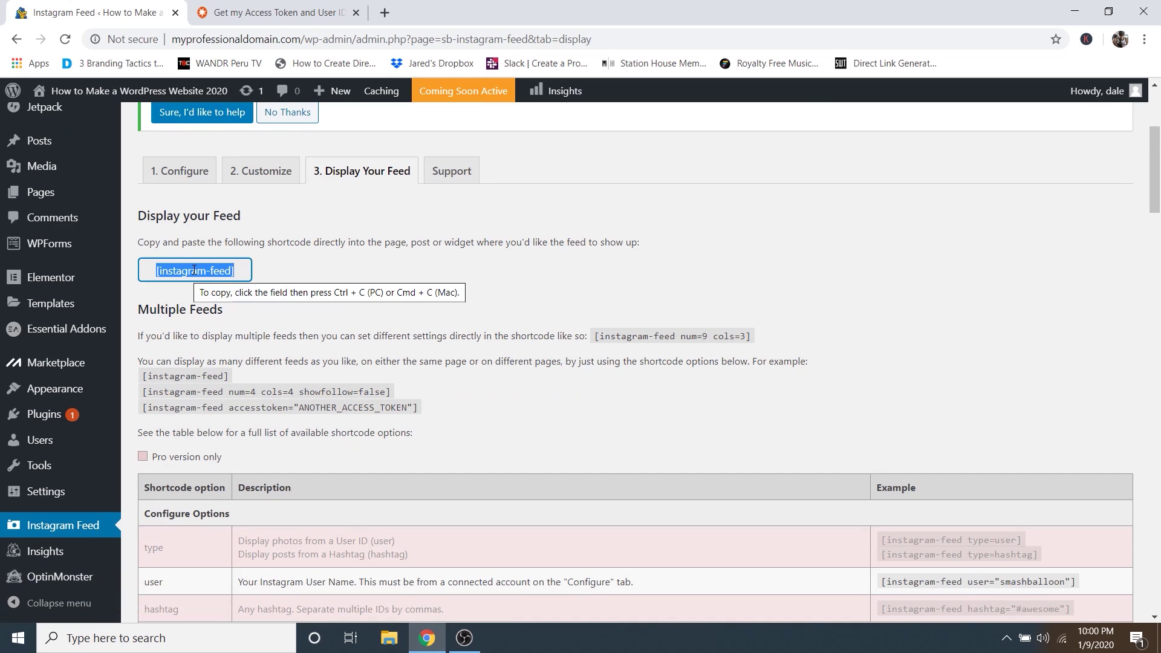
left_click(258, 270)
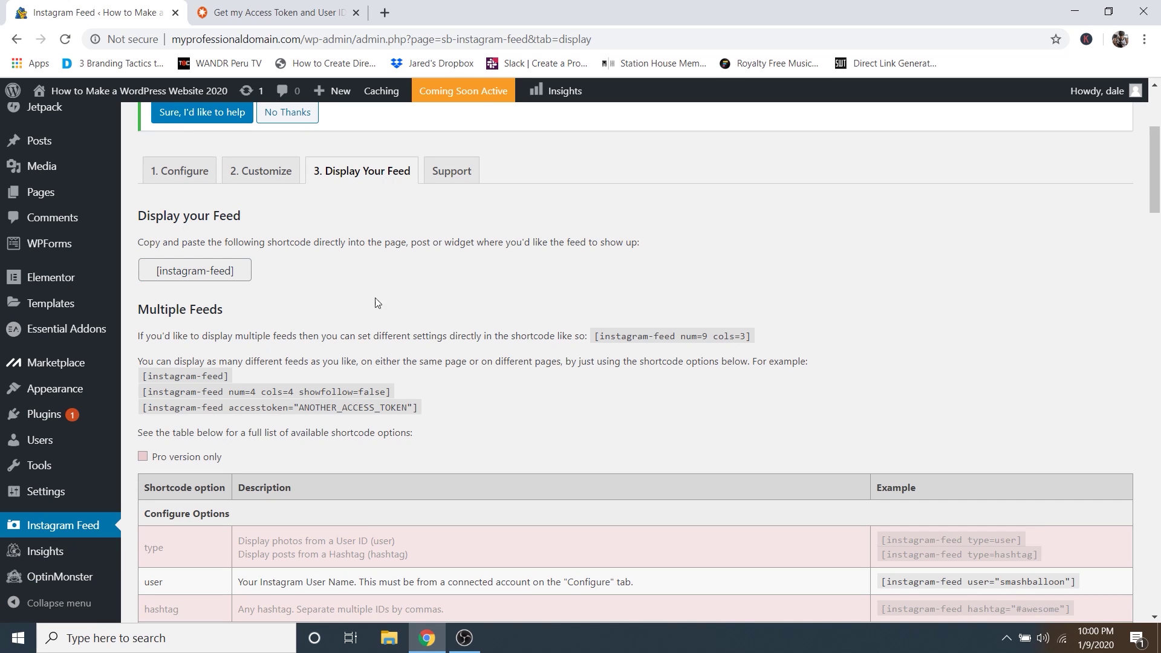
scroll(281, 310, "up", 4)
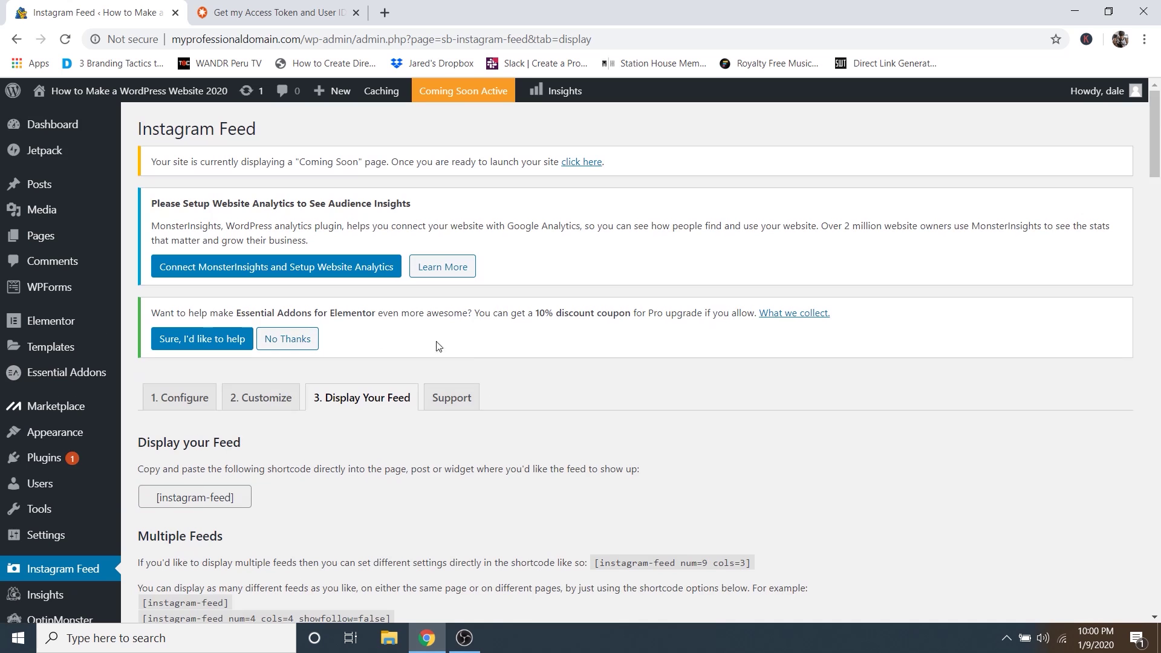
mouse_move(112, 93)
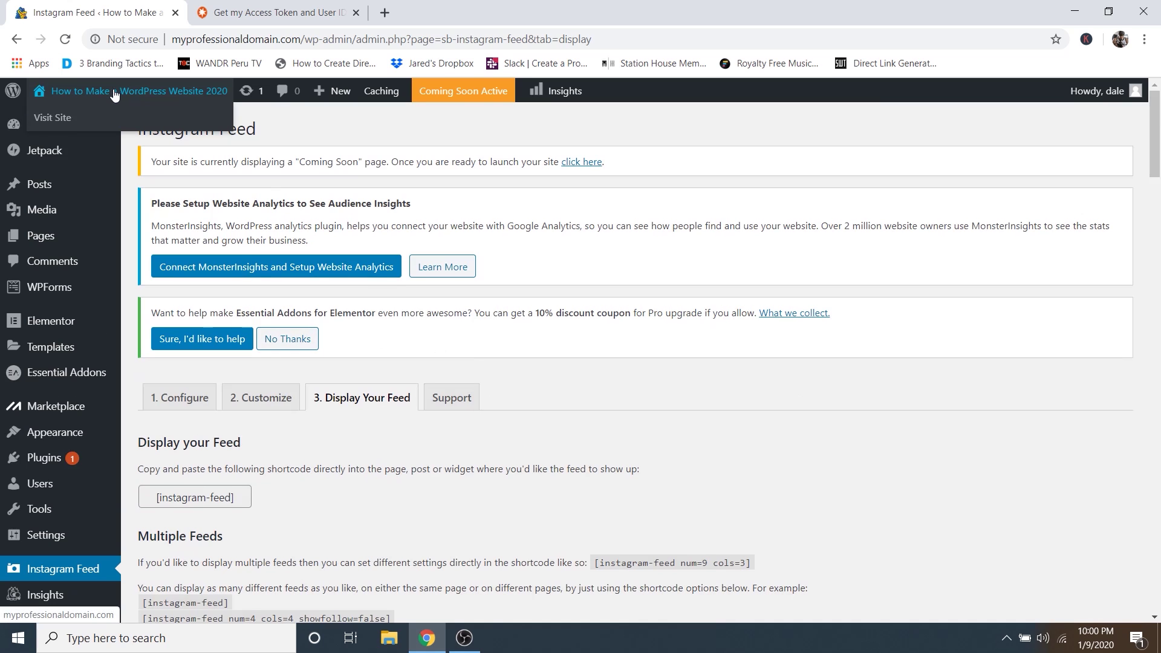
left_click(54, 123)
left_click(356, 12)
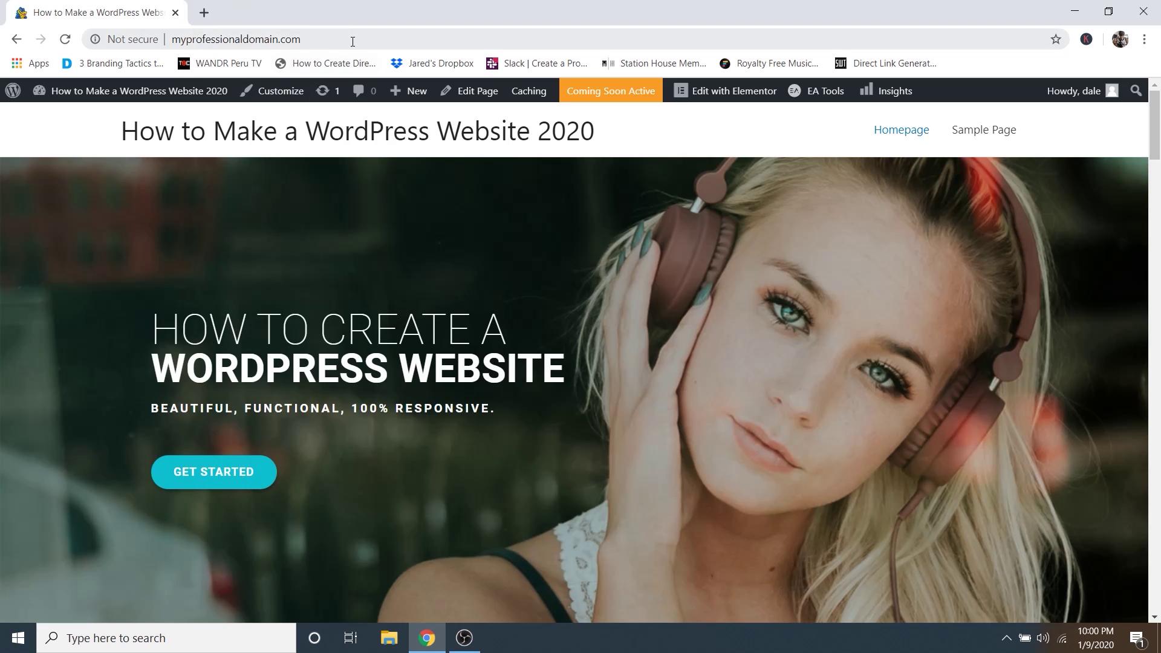
scroll(550, 191, "down", 15)
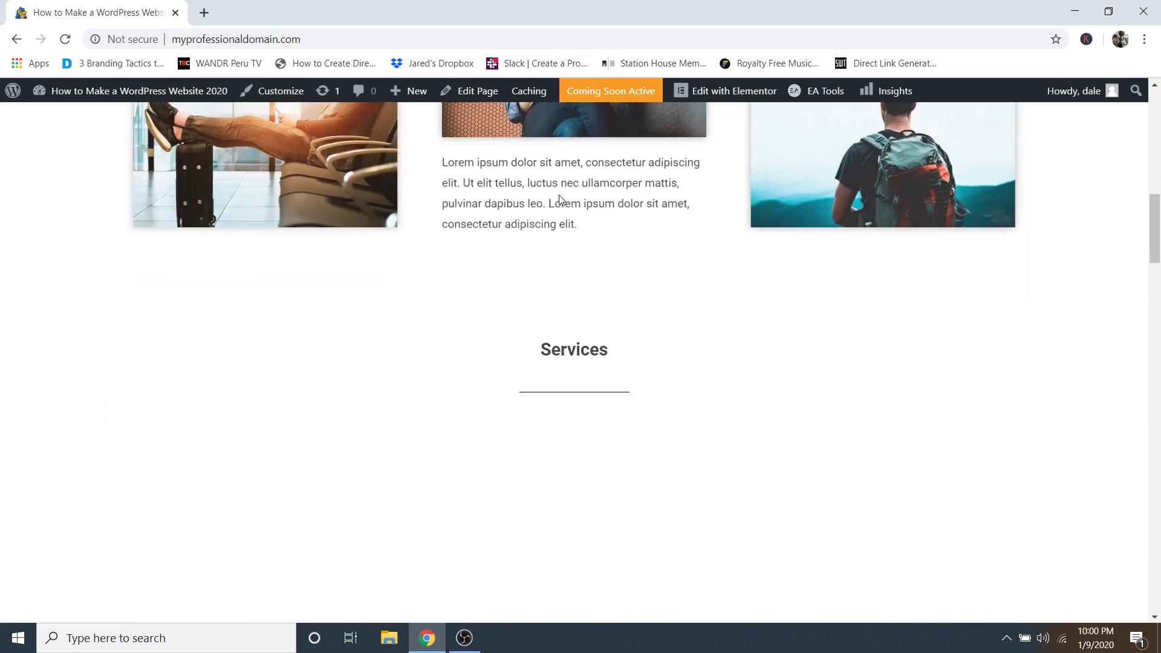
scroll(562, 200, "down", 20)
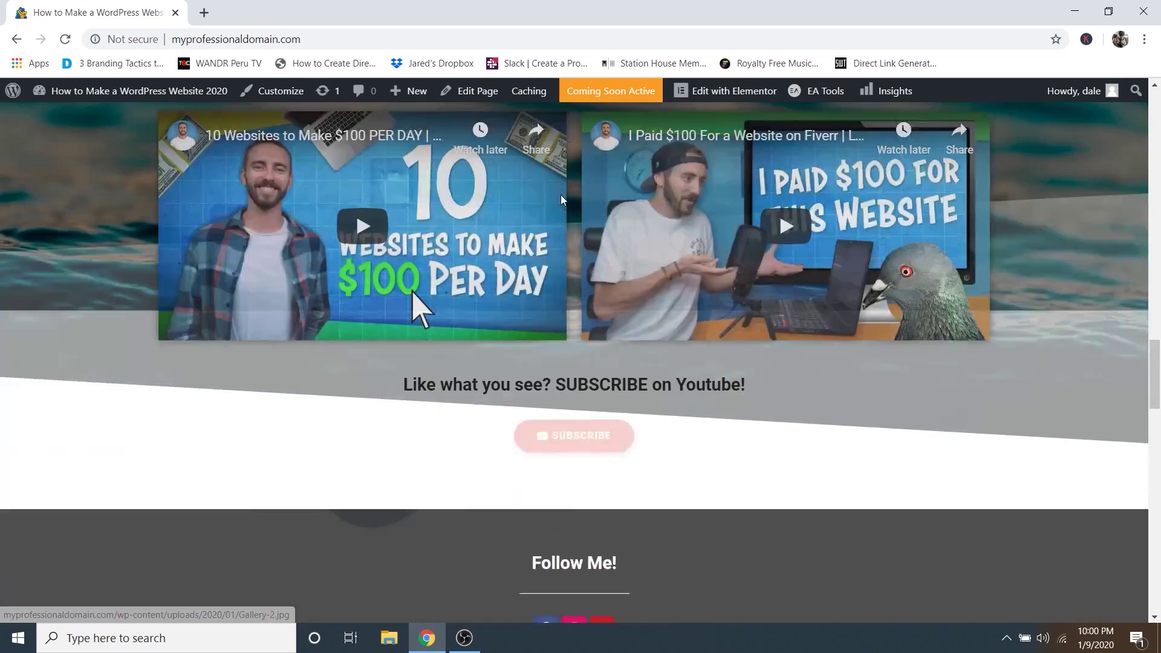
scroll(561, 194, "down", 3)
scroll(577, 224, "up", 1)
scroll(577, 223, "down", 1)
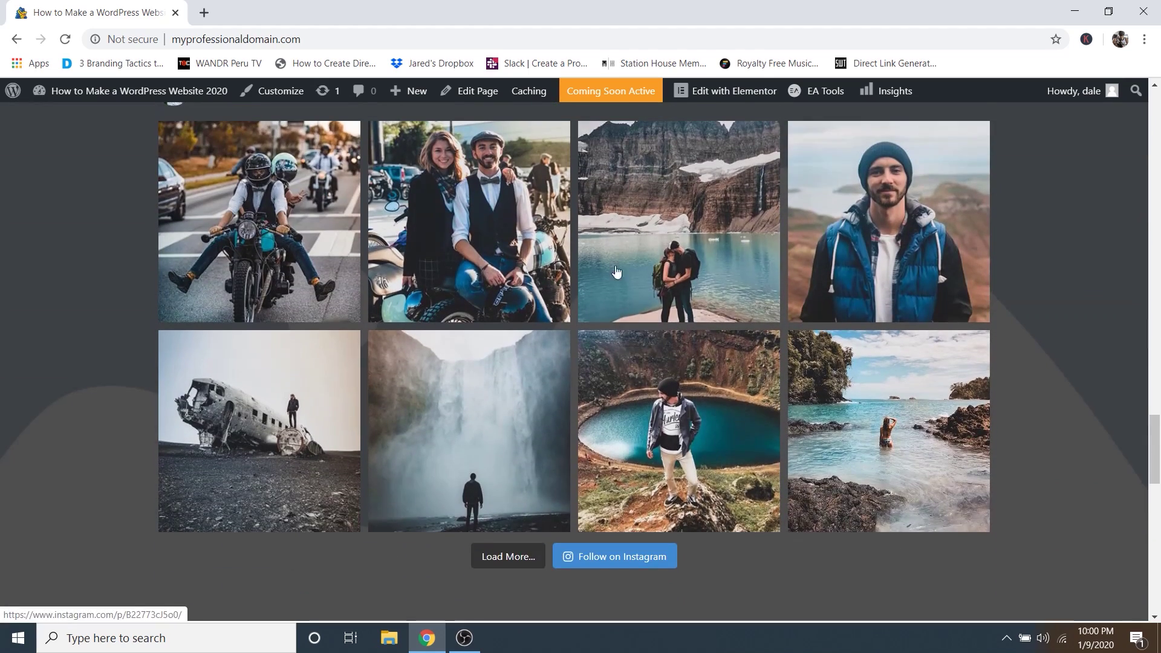
scroll(600, 294, "up", 5)
scroll(590, 297, "down", 5)
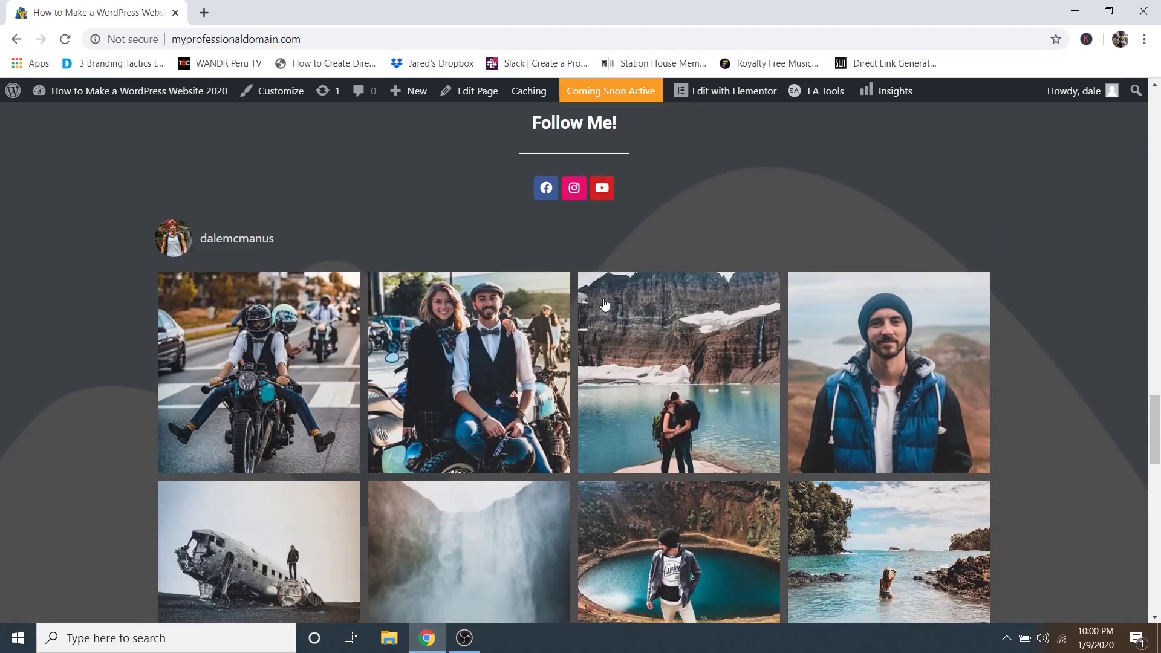
scroll(581, 295, "down", 2)
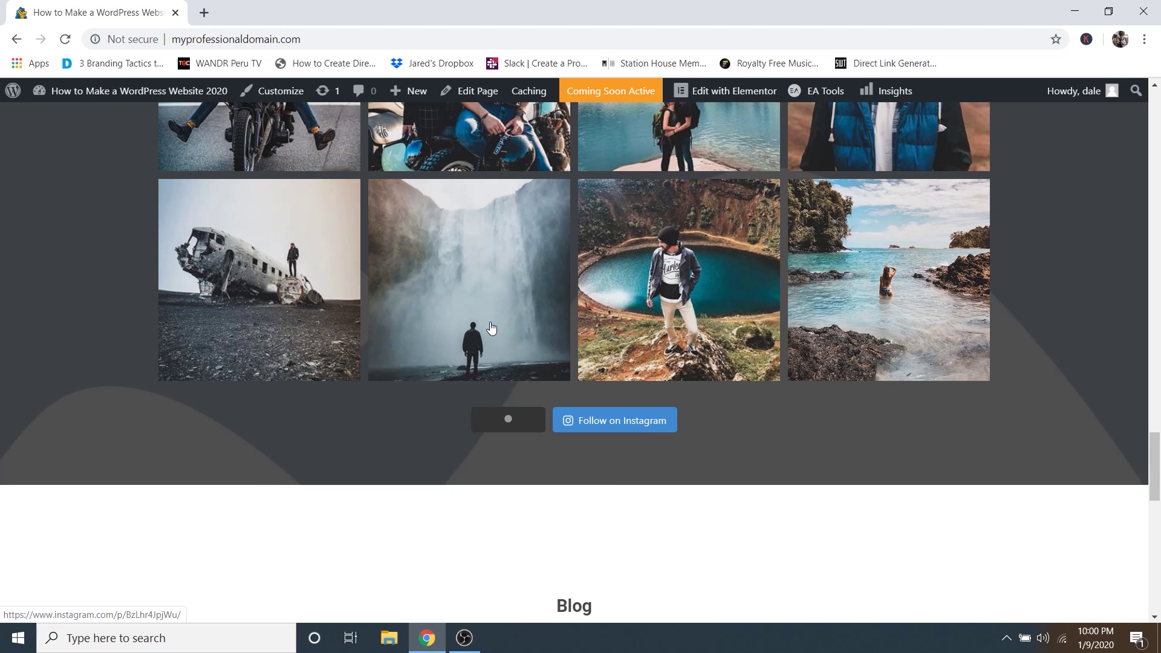
scroll(853, 347, "down", 6)
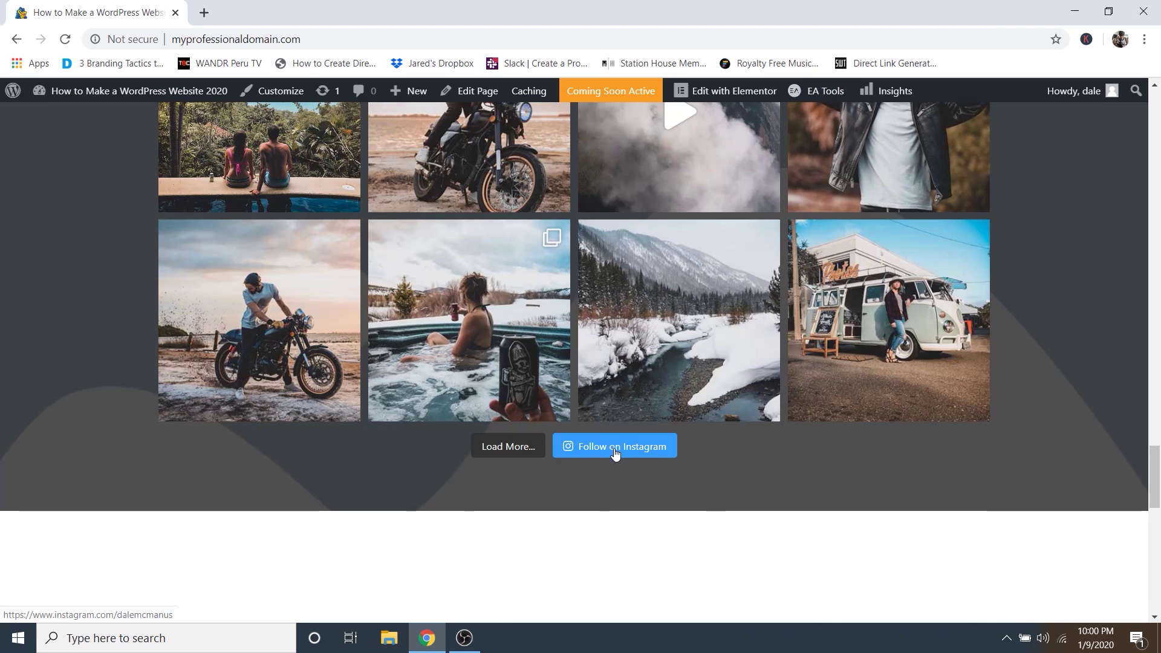
scroll(600, 456, "up", 9)
scroll(597, 455, "up", 4)
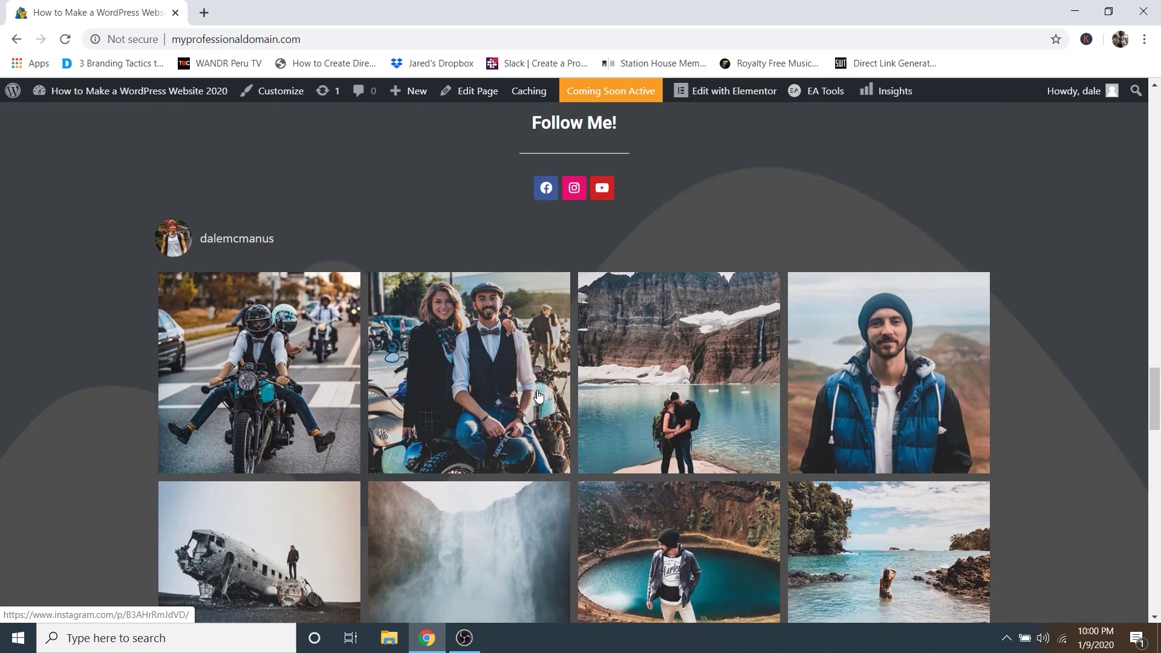
scroll(525, 390, "down", 3)
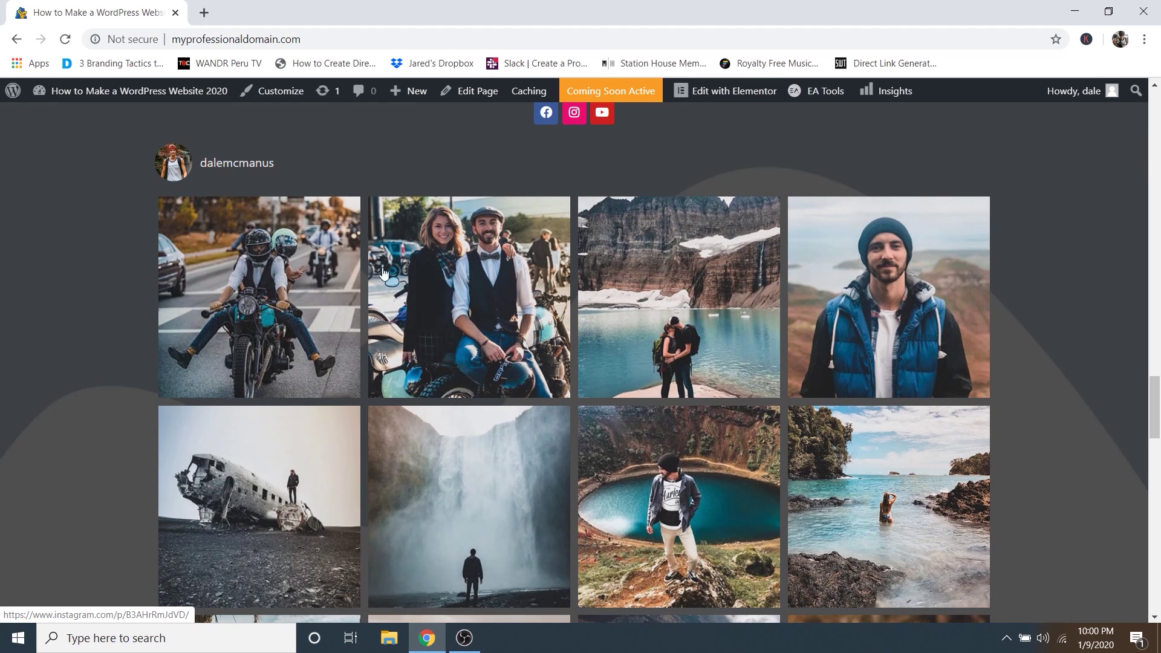
scroll(644, 380, "up", 3)
scroll(644, 379, "up", 3)
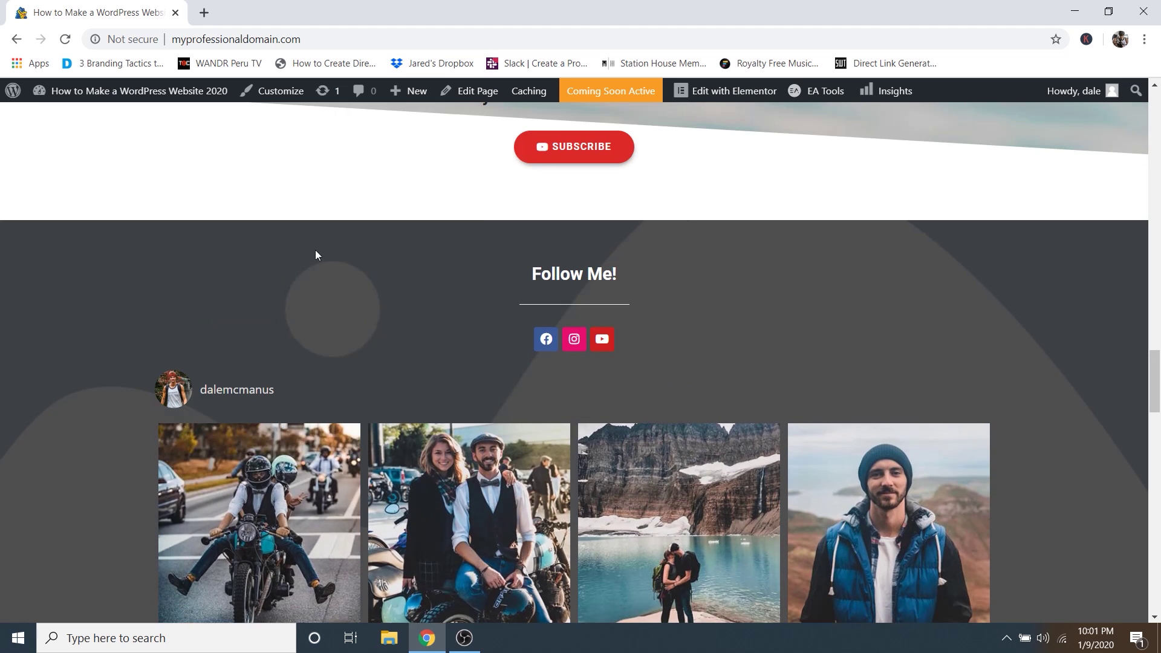
scroll(81, 306, "down", 3)
scroll(104, 355, "up", 4)
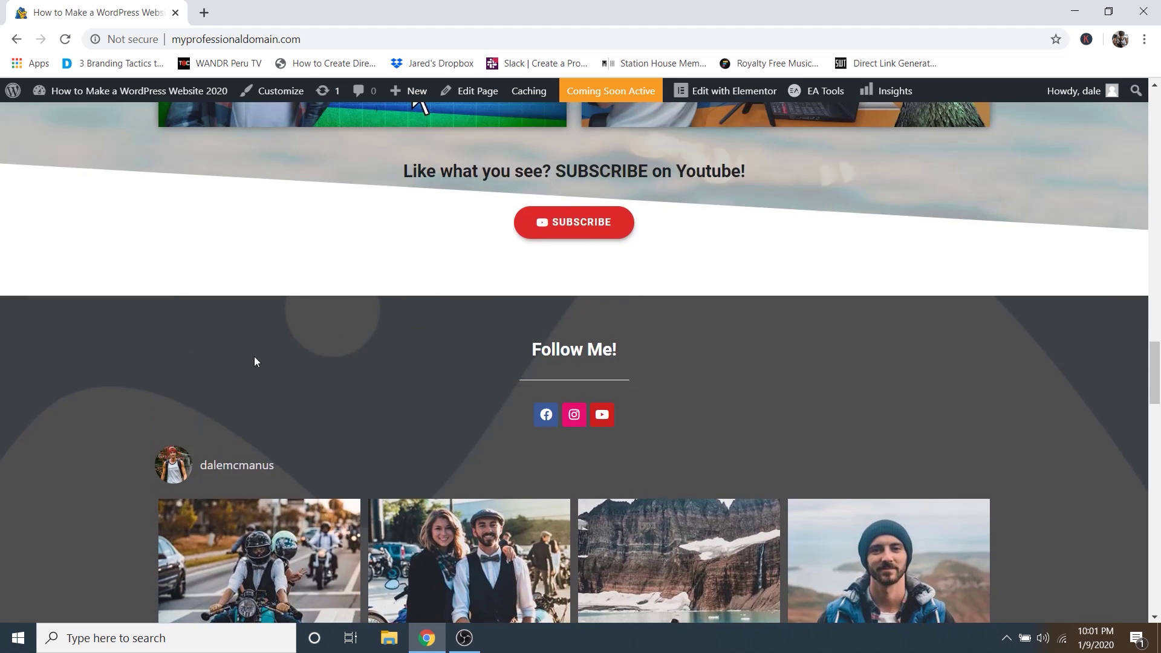
scroll(290, 369, "down", 1)
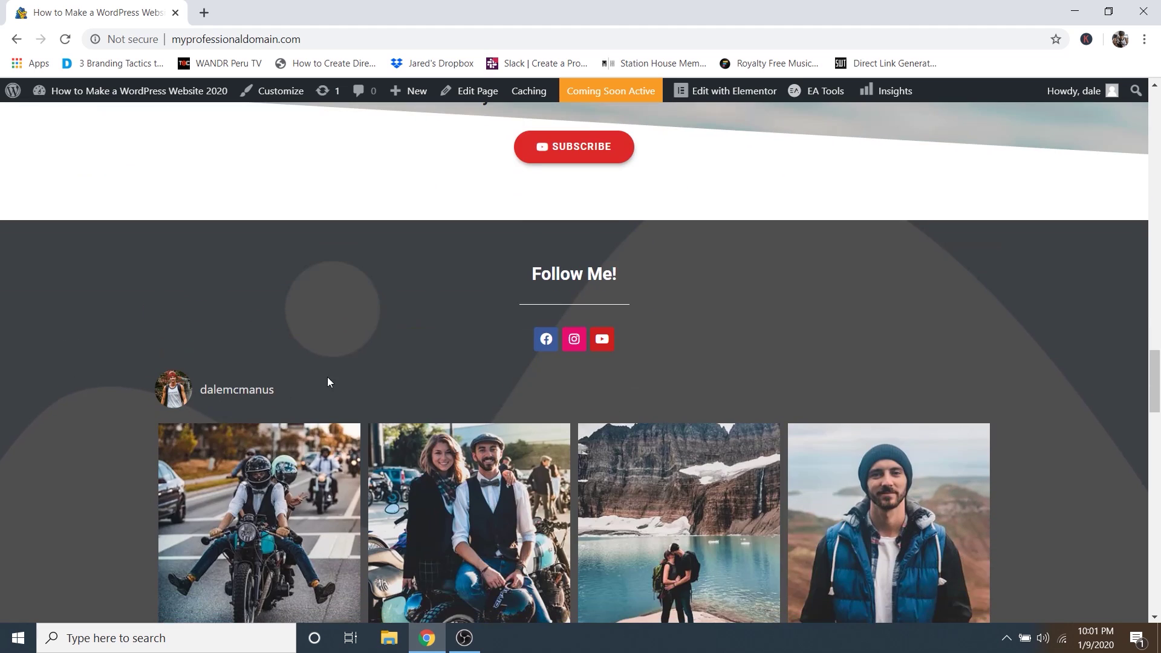
Open the homepage in Elementor and show the Follow Me section's background style settings.
left_click(715, 96)
scroll(717, 213, "down", 10)
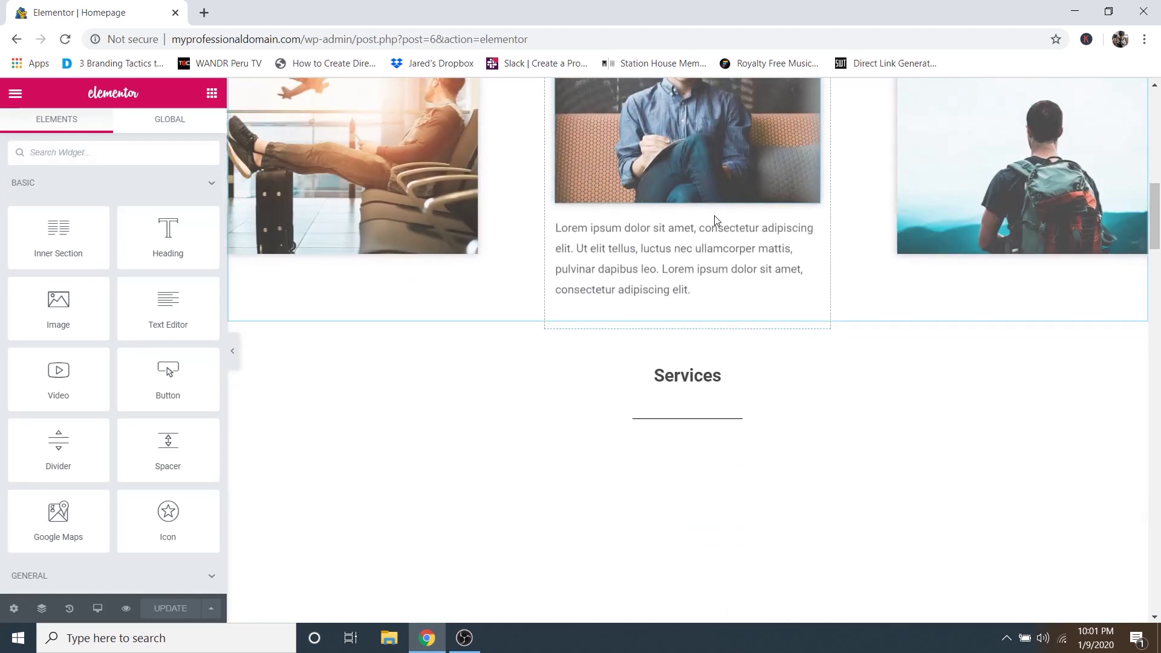
scroll(714, 215, "down", 20)
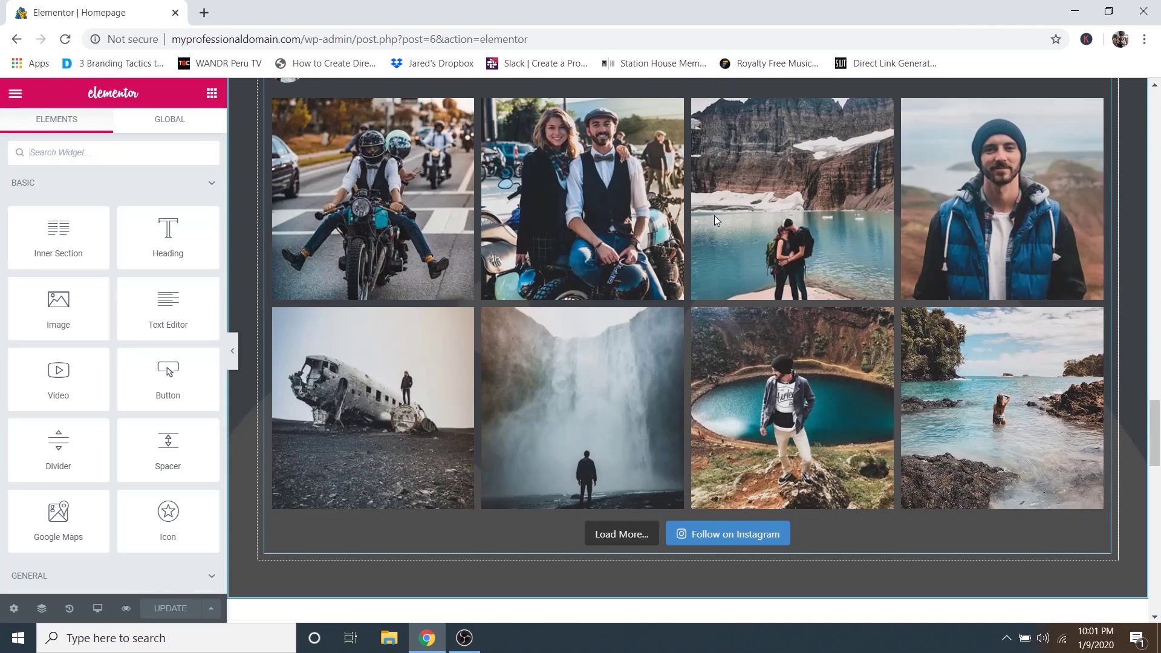
scroll(713, 215, "up", 3)
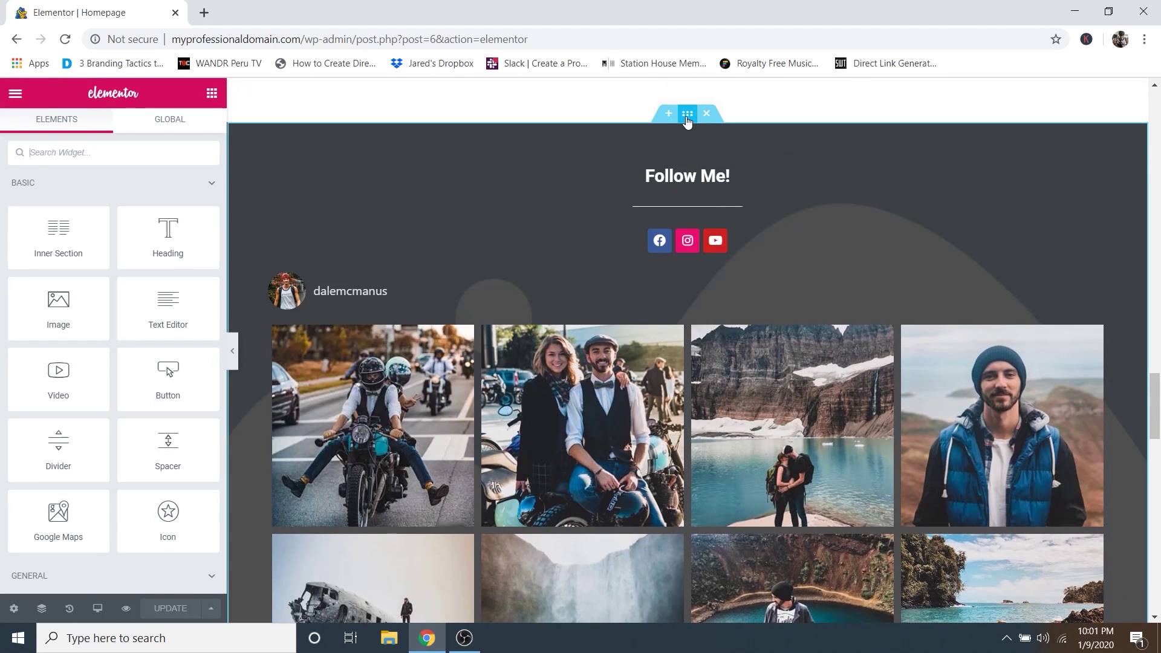
left_click(688, 115)
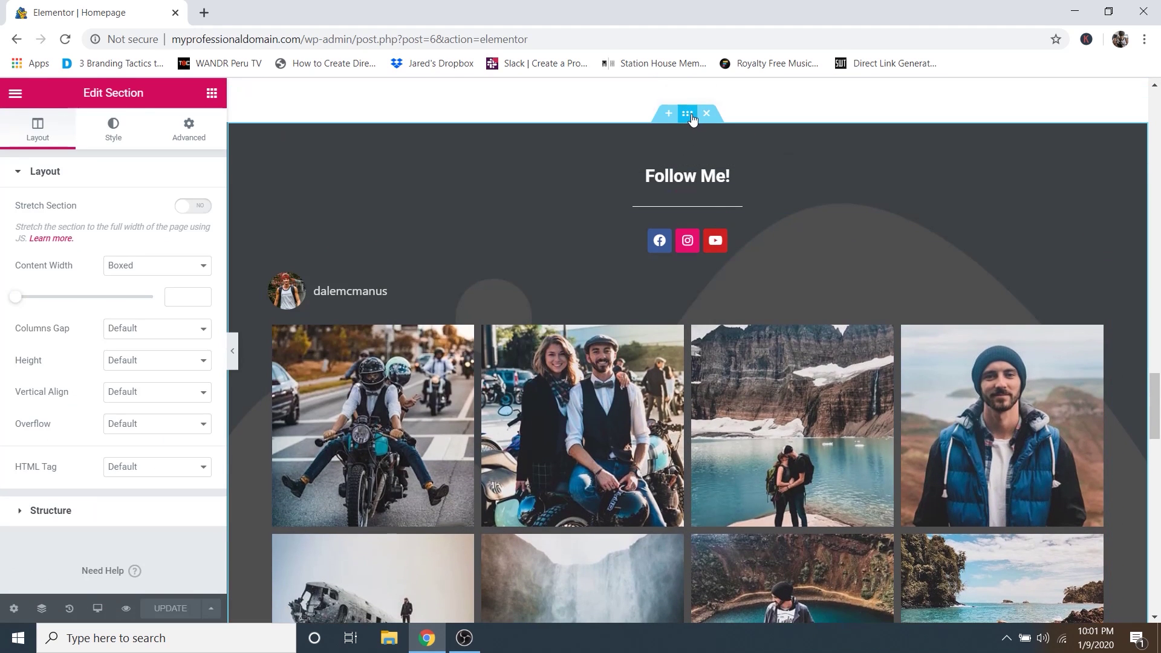
left_click(110, 141)
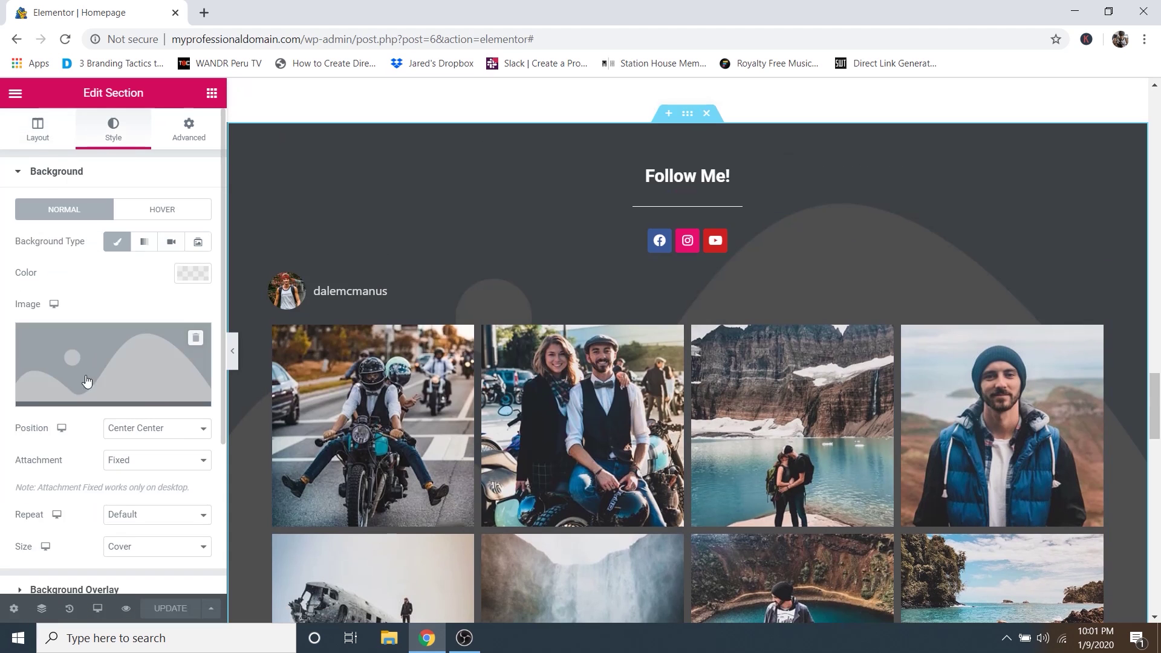
Set Background-2.jpg as the Follow Me section's background image and update the page.
left_click(96, 397)
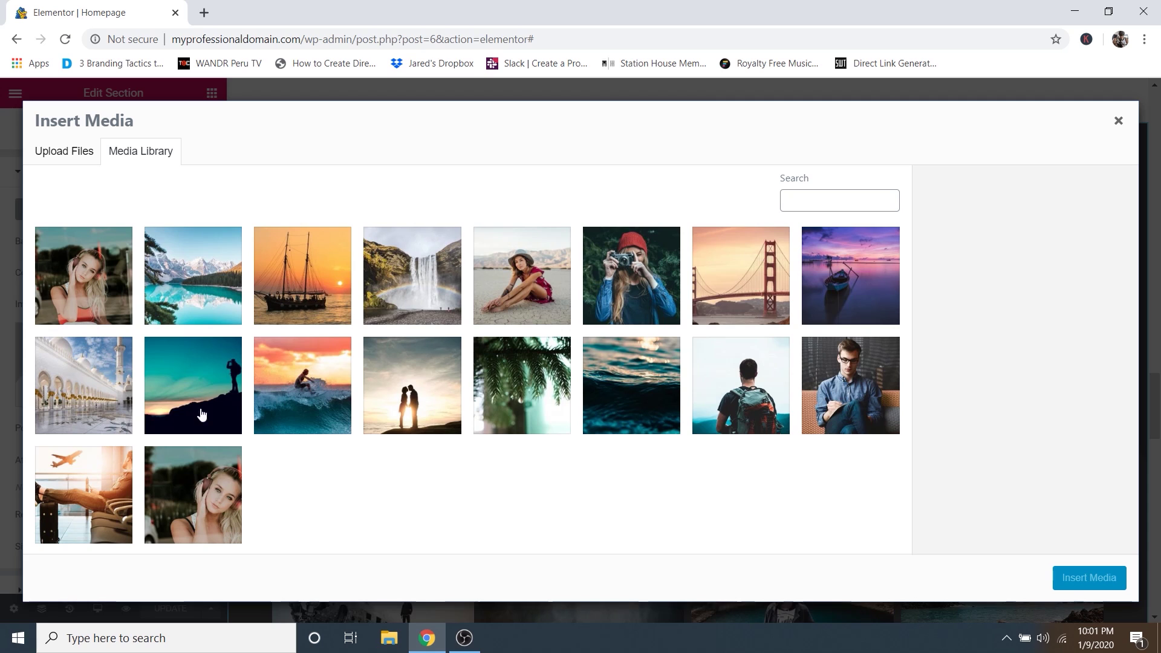
left_click(539, 388)
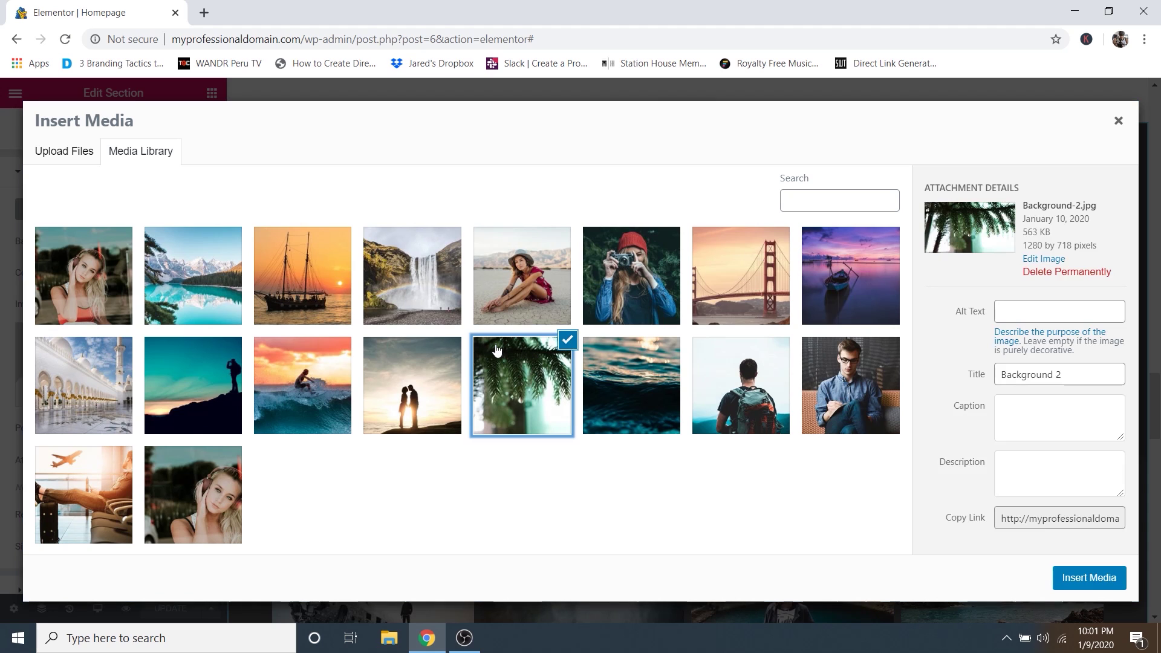
left_click(1085, 579)
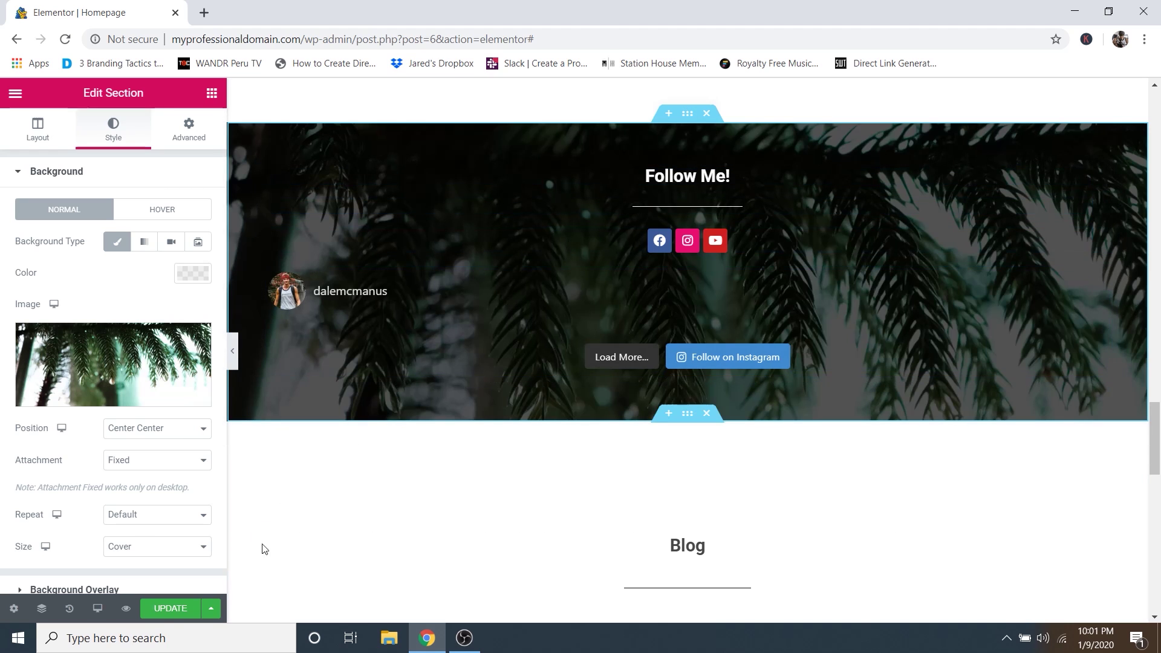
left_click(179, 611)
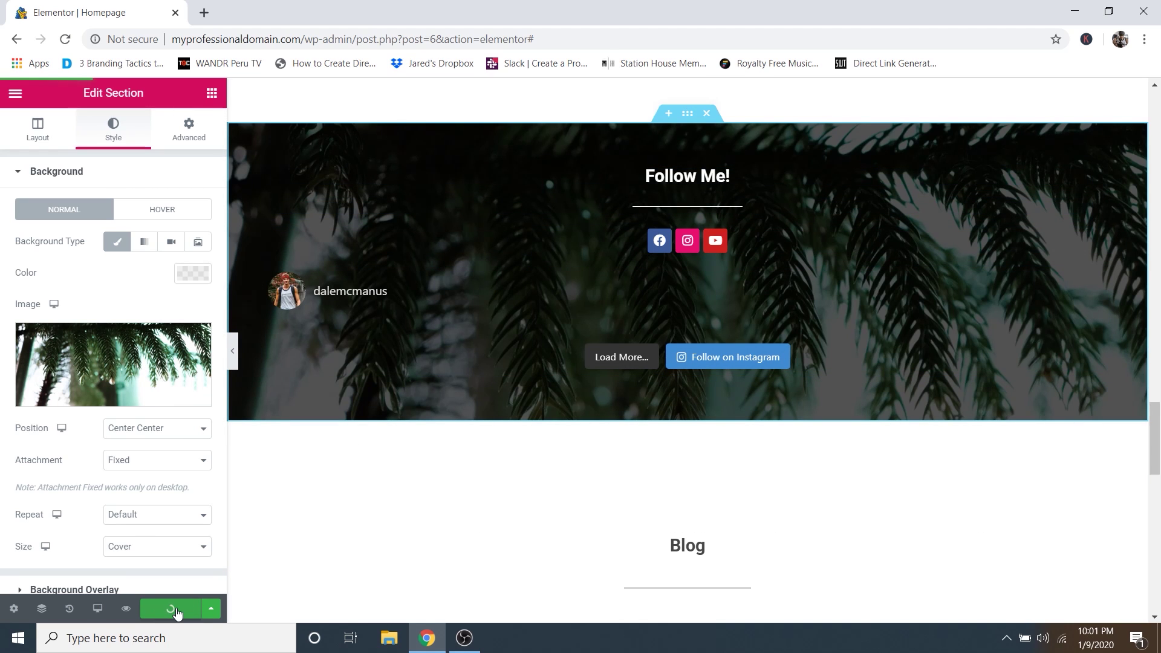
Reload the Elementor editor and scroll back to the Follow Me section with its new background.
left_click(65, 40)
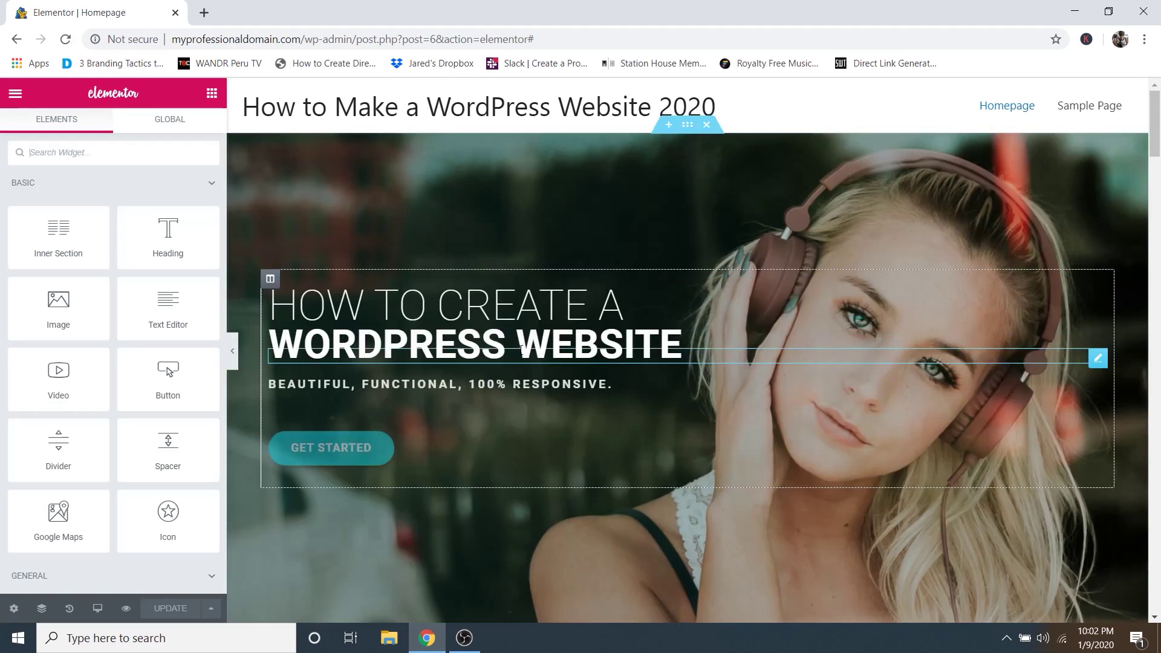
scroll(591, 371, "down", 20)
scroll(590, 385, "down", 15)
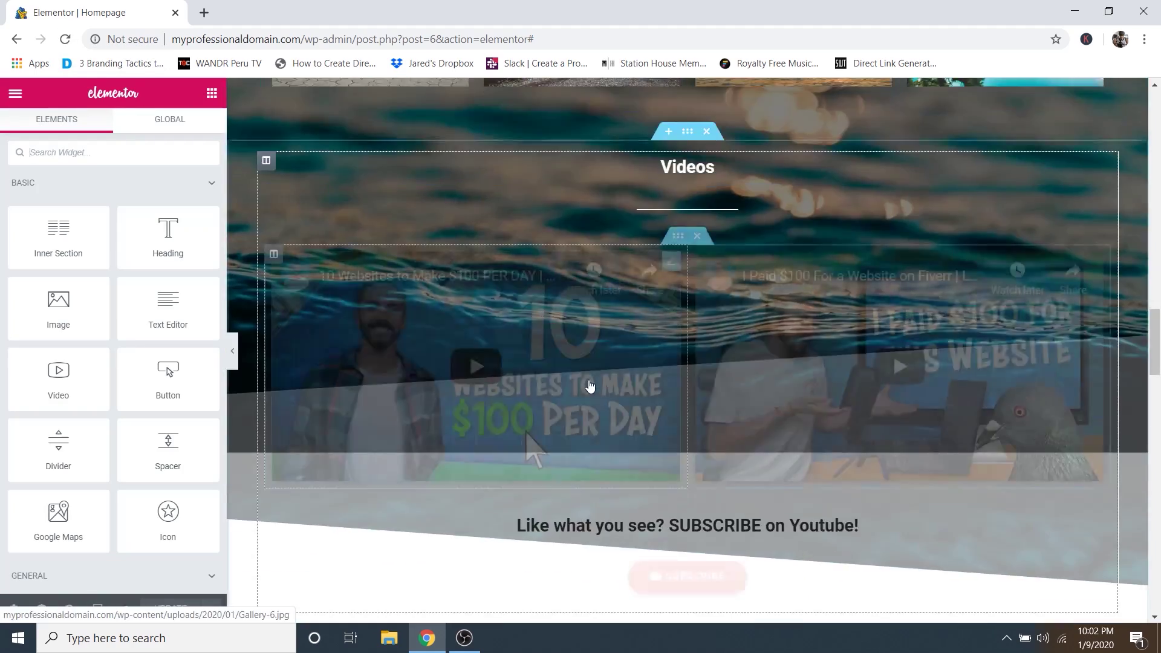
scroll(589, 387, "down", 3)
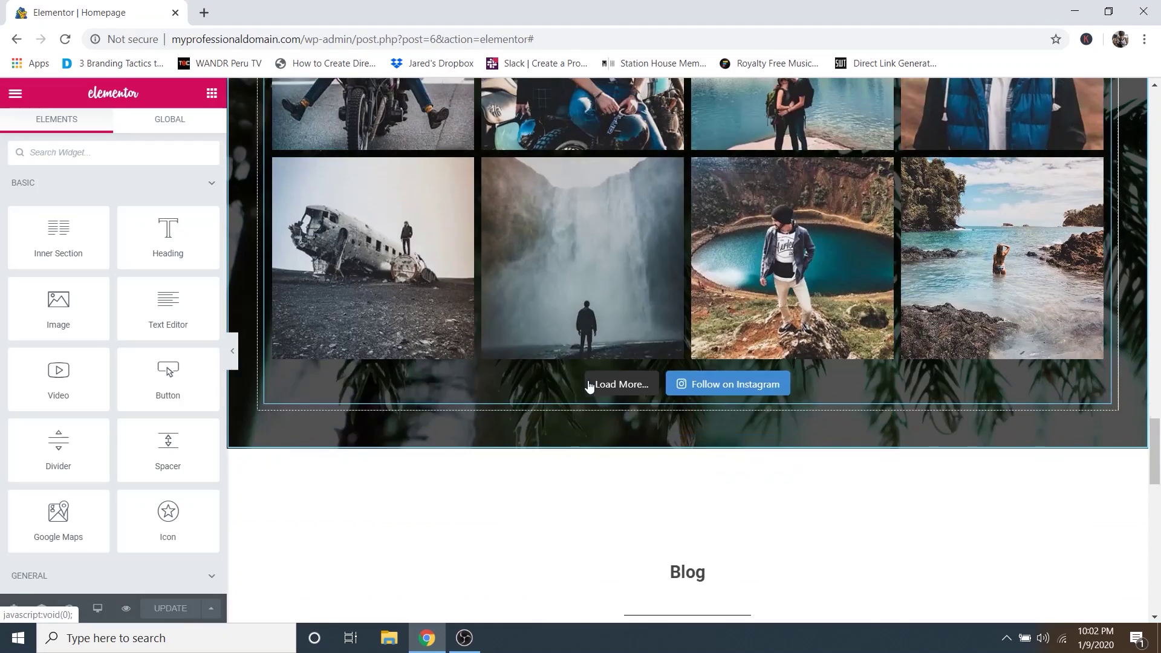
scroll(590, 387, "up", 5)
scroll(590, 387, "down", 5)
scroll(588, 387, "up", 4)
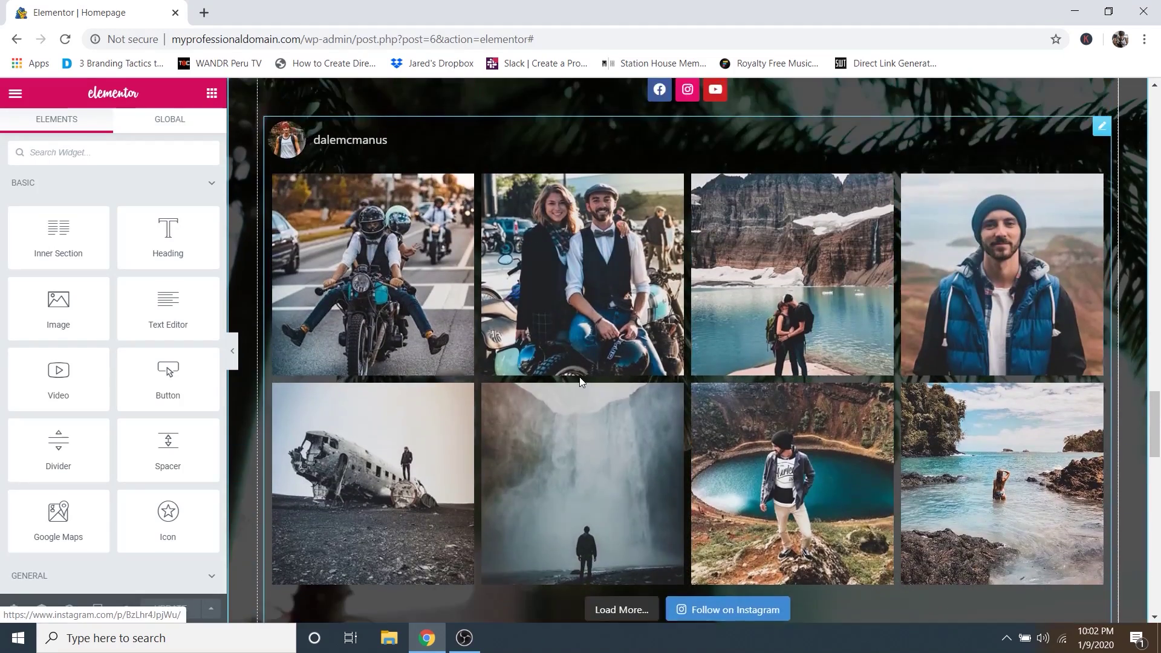
scroll(583, 382, "down", 1)
scroll(584, 382, "up", 4)
scroll(592, 384, "up", 1)
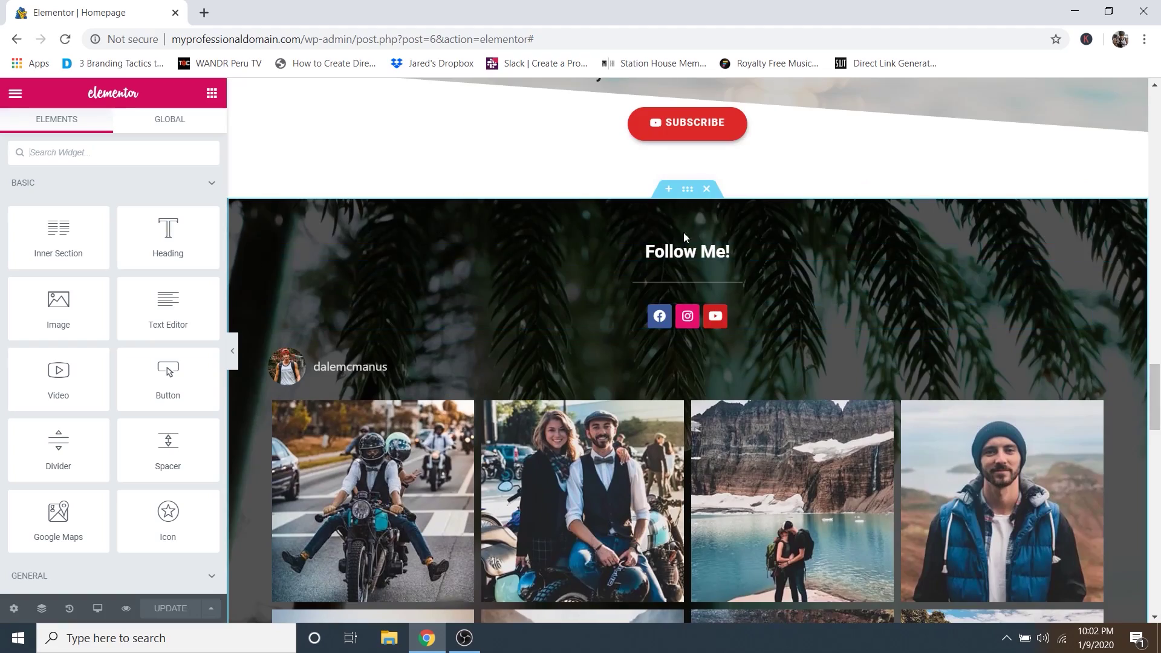
scroll(683, 242, "up", 10)
scroll(653, 266, "up", 5)
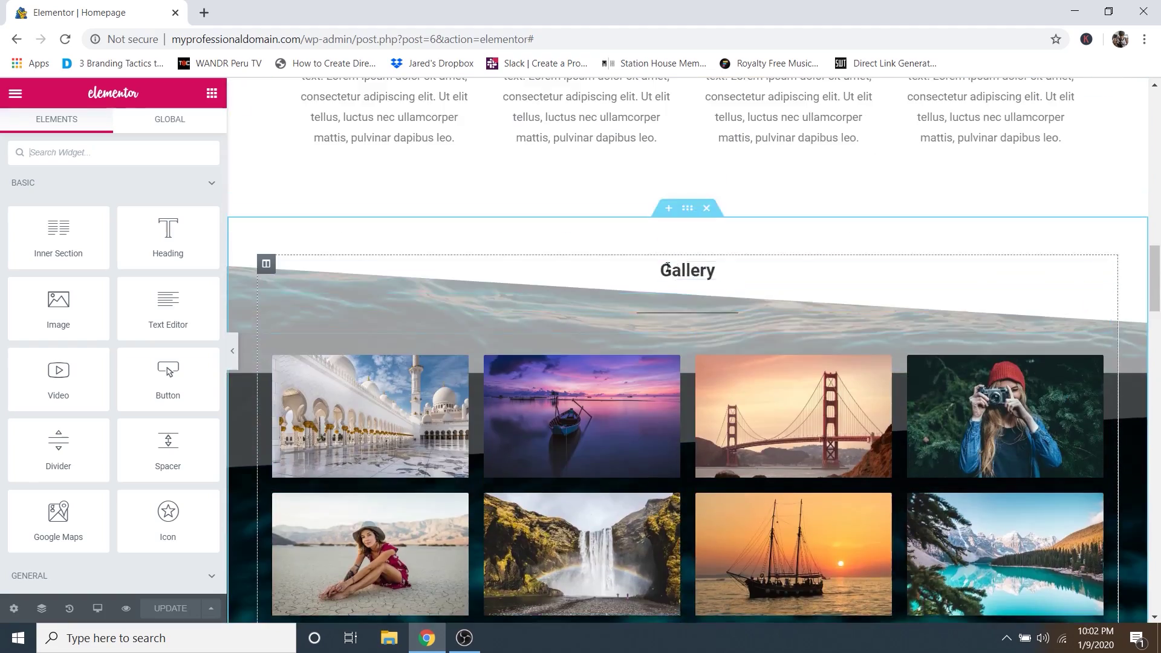
scroll(676, 297, "down", 7)
scroll(647, 260, "down", 7)
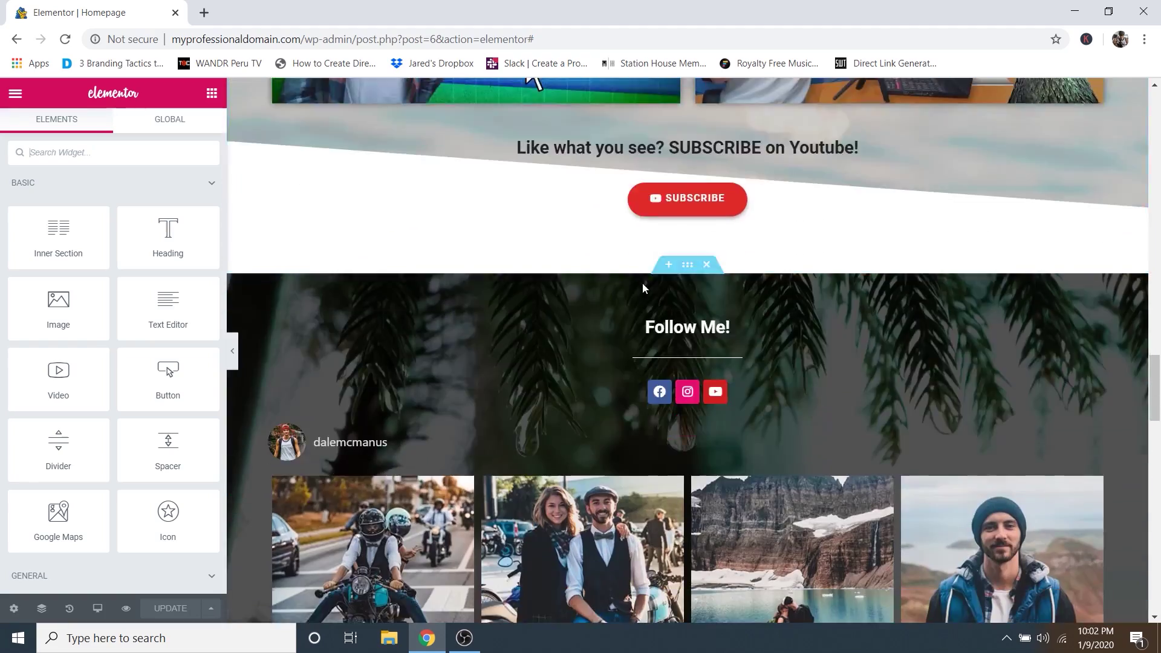
Open the section's Style settings and expand Background Overlay instead of Background Image.
left_click(689, 119)
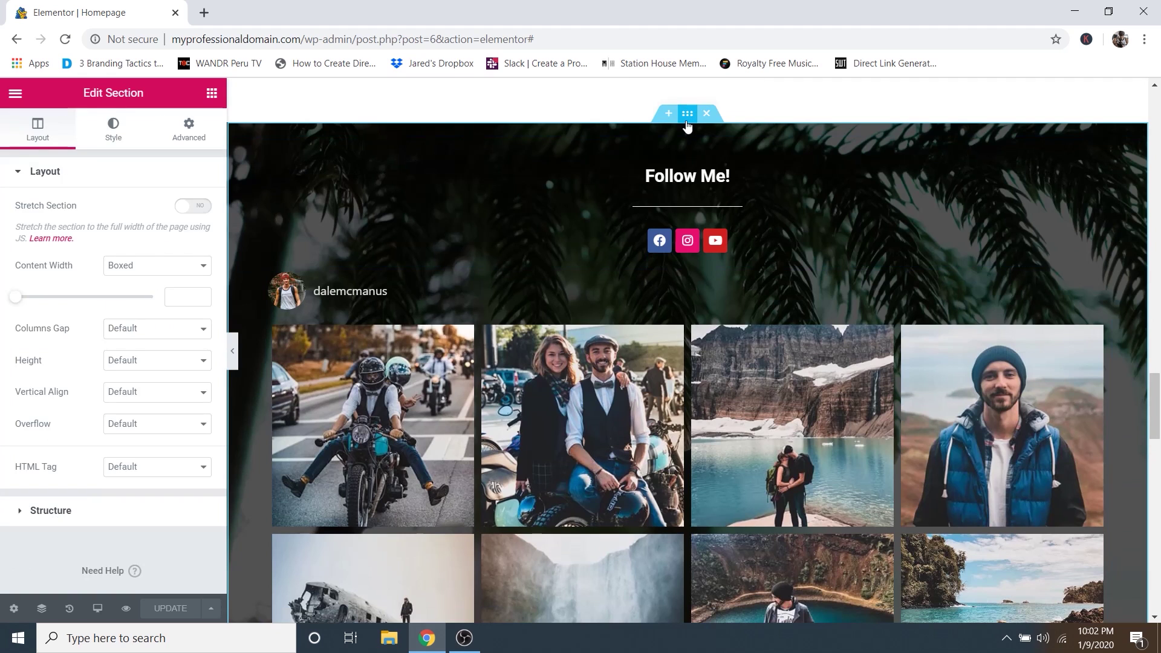
left_click(115, 130)
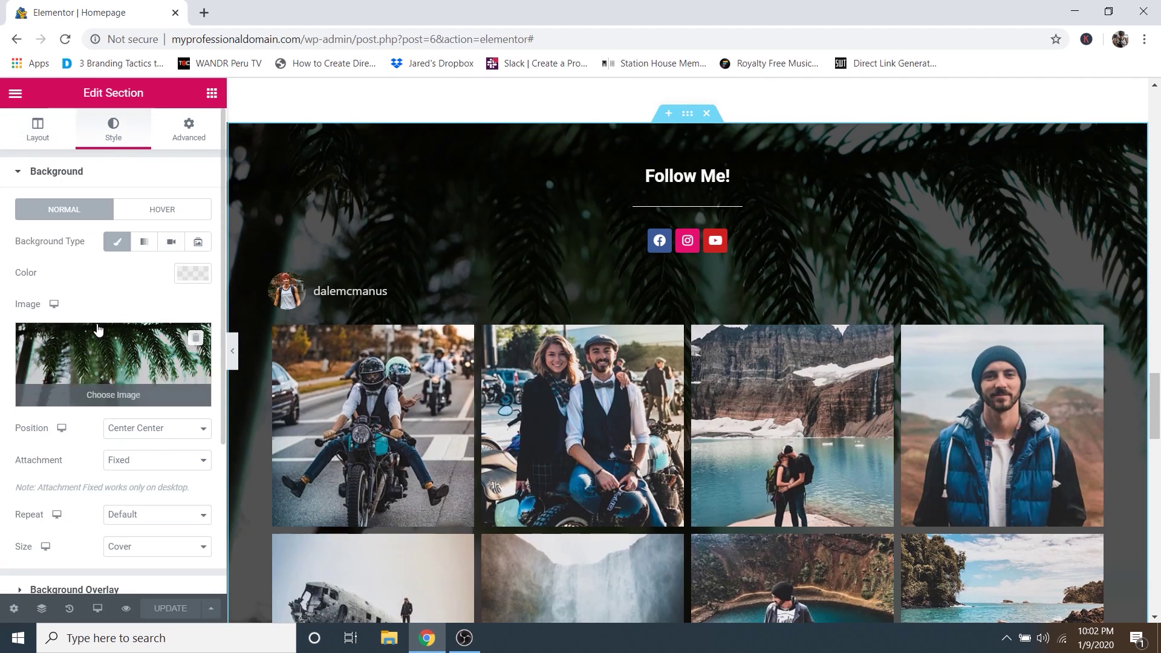
left_click(55, 177)
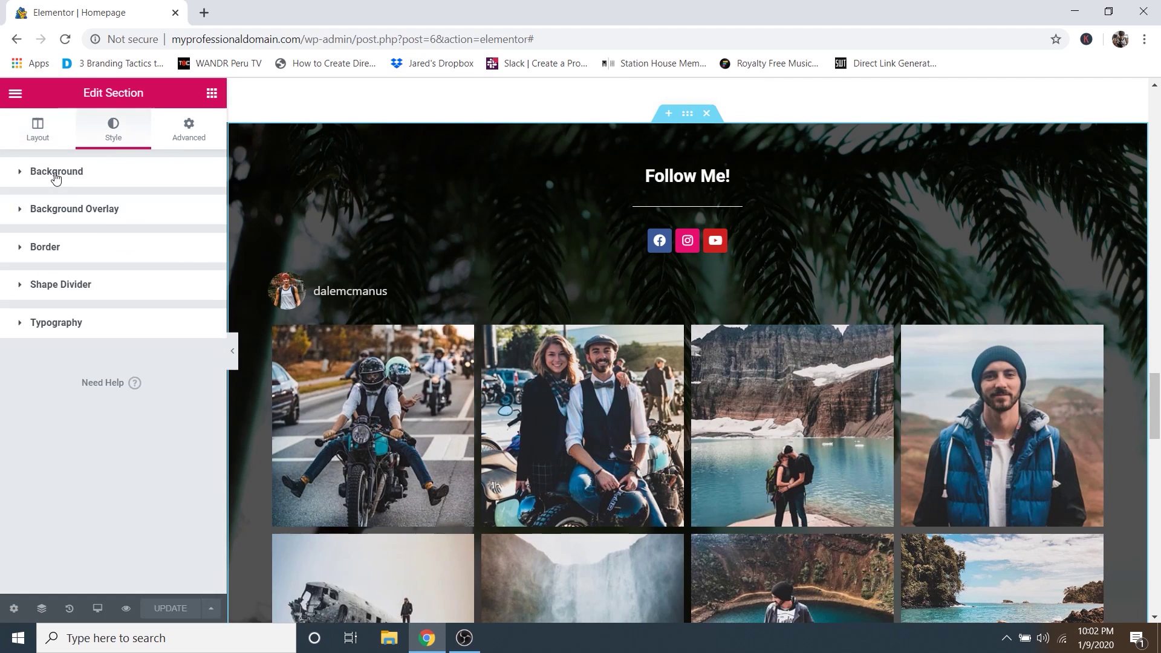
left_click(90, 209)
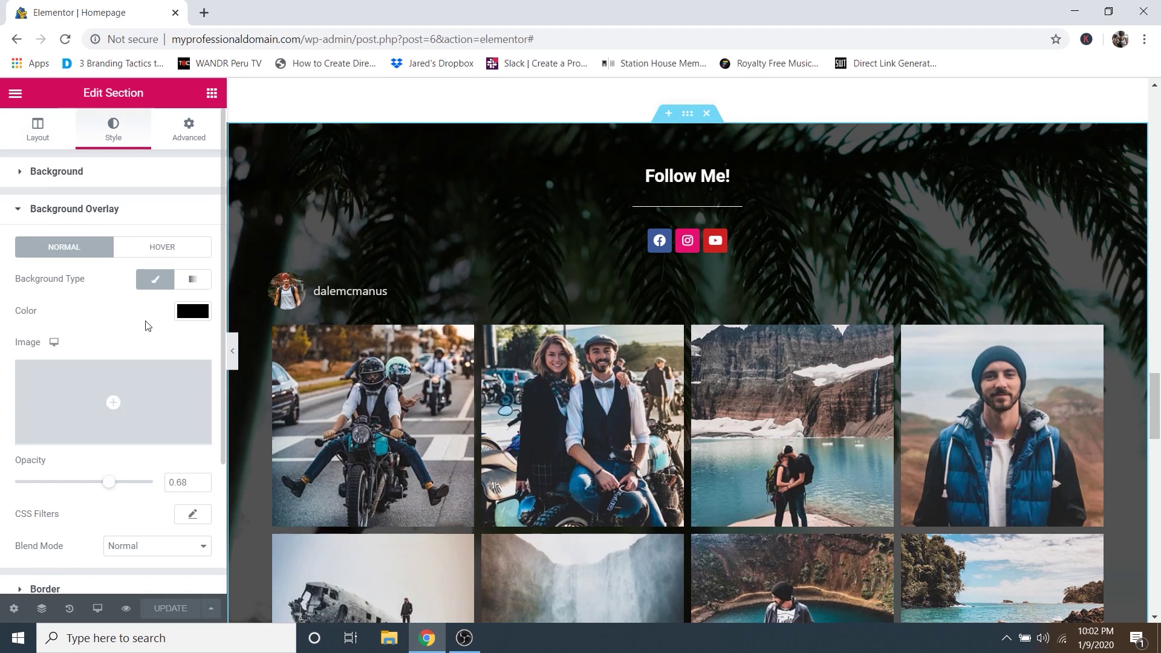
Set the black classic overlay to 0.7 opacity and scroll down to the Contact section.
scroll(145, 326, "down", 2)
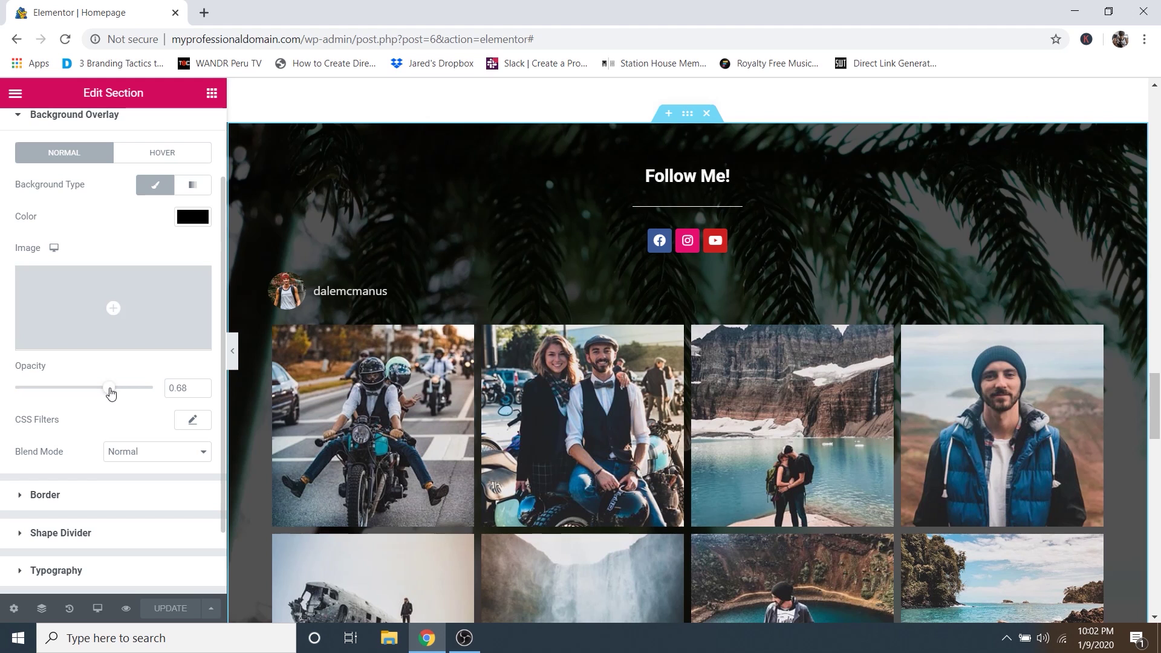
mouse_move(111, 393)
left_mouse_down()
mouse_move(70, 390)
mouse_move(145, 389)
mouse_move(87, 397)
mouse_move(118, 401)
left_mouse_up()
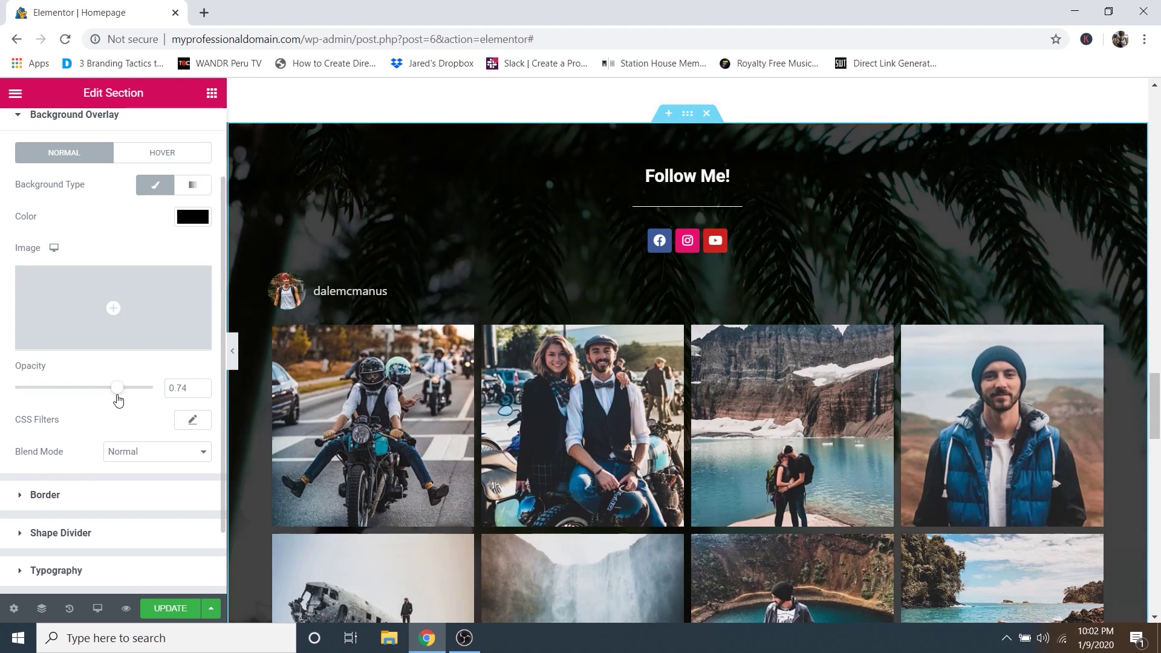
left_click(202, 391)
left_click(202, 391)
left_click(202, 391)
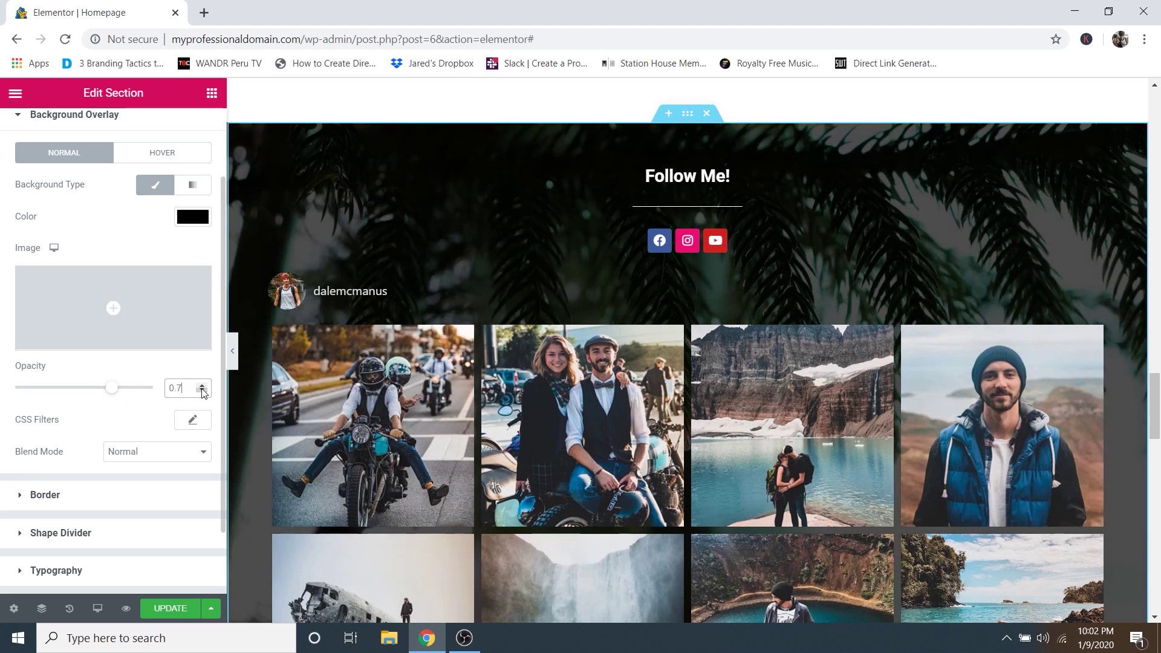
scroll(666, 305, "down", 6)
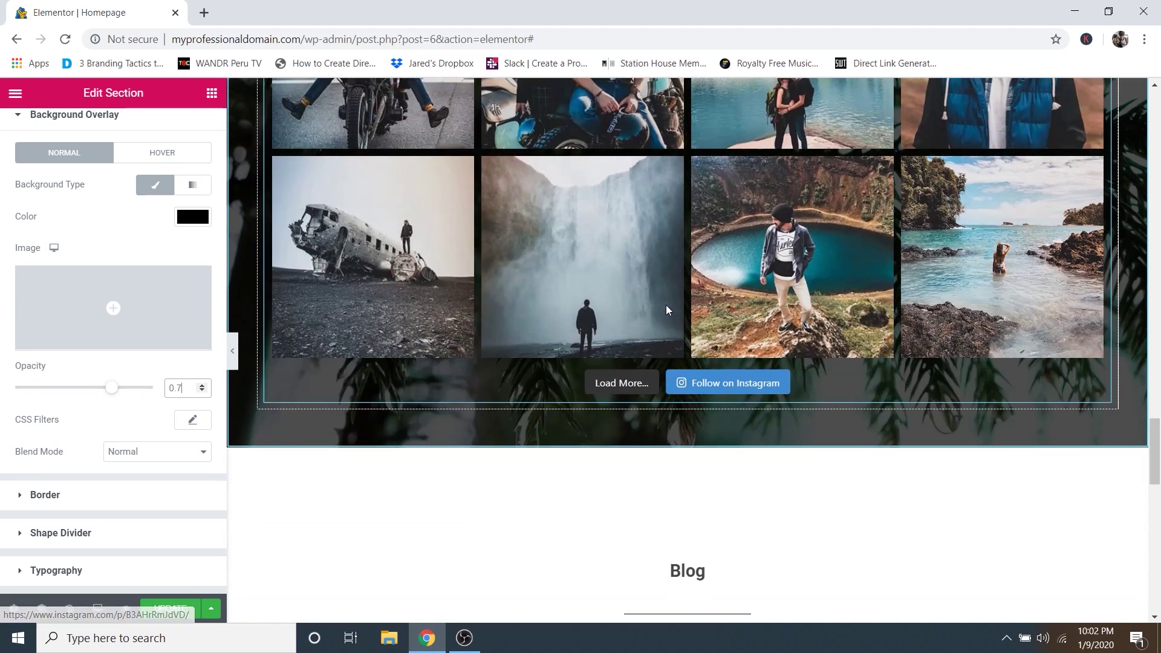
scroll(666, 305, "down", 6)
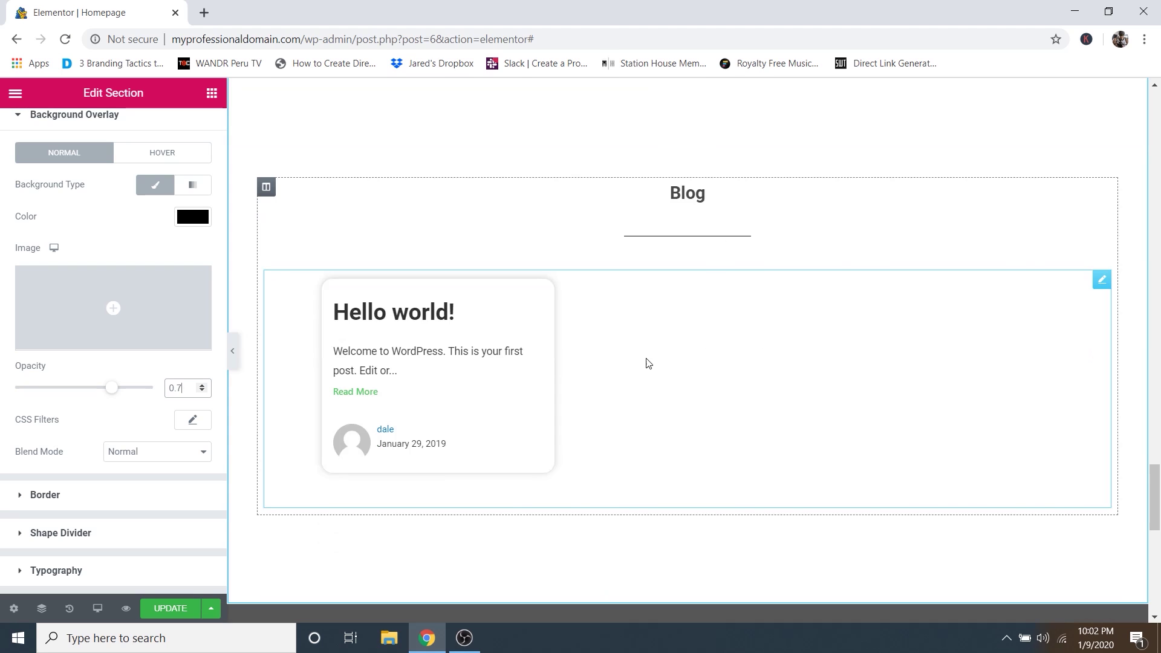
scroll(650, 363, "up", 1)
scroll(783, 291, "down", 1)
scroll(700, 334, "down", 5)
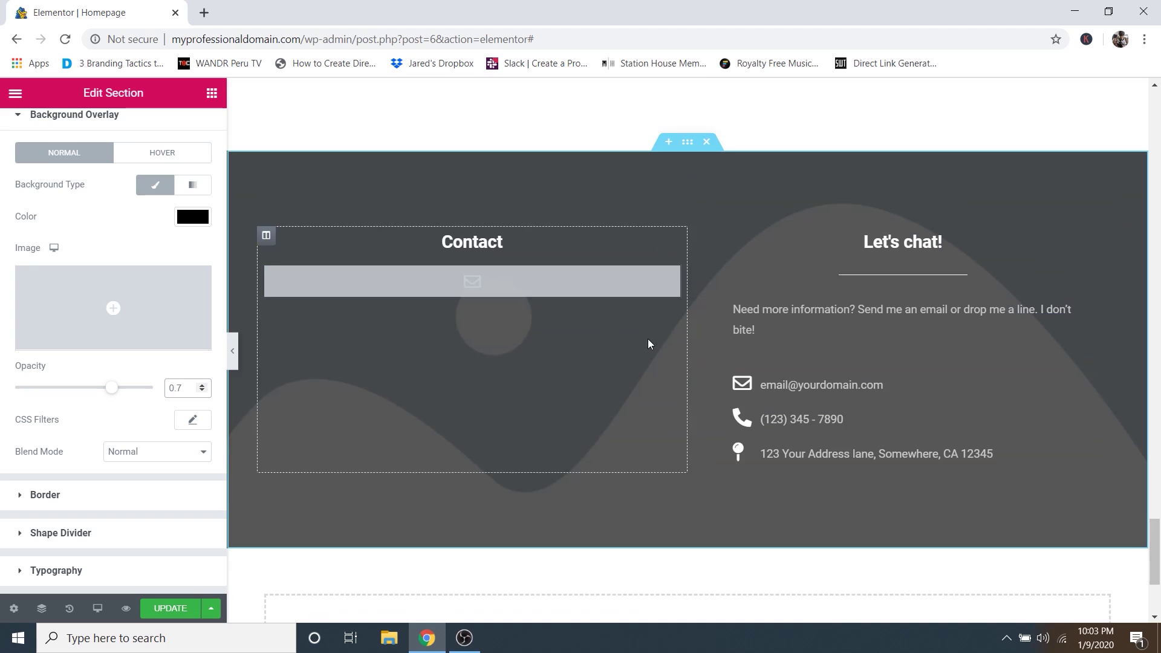
Select the Contact section and insert the ocean photo Background-1.jpg as its background image.
left_click(691, 148)
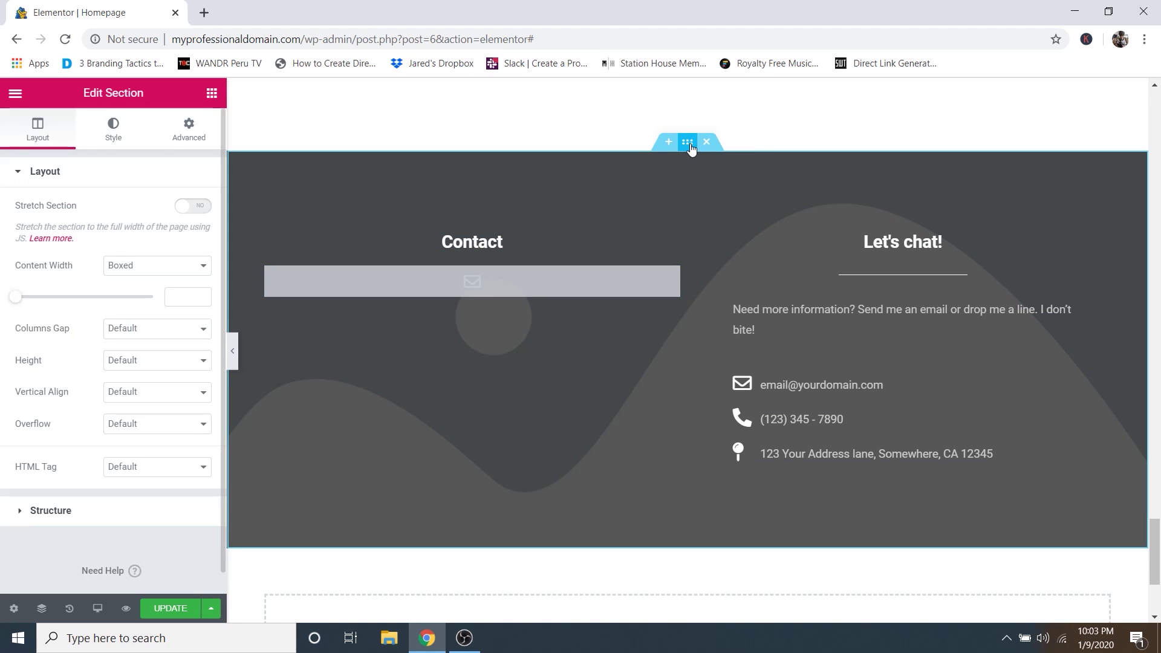
left_click(101, 135)
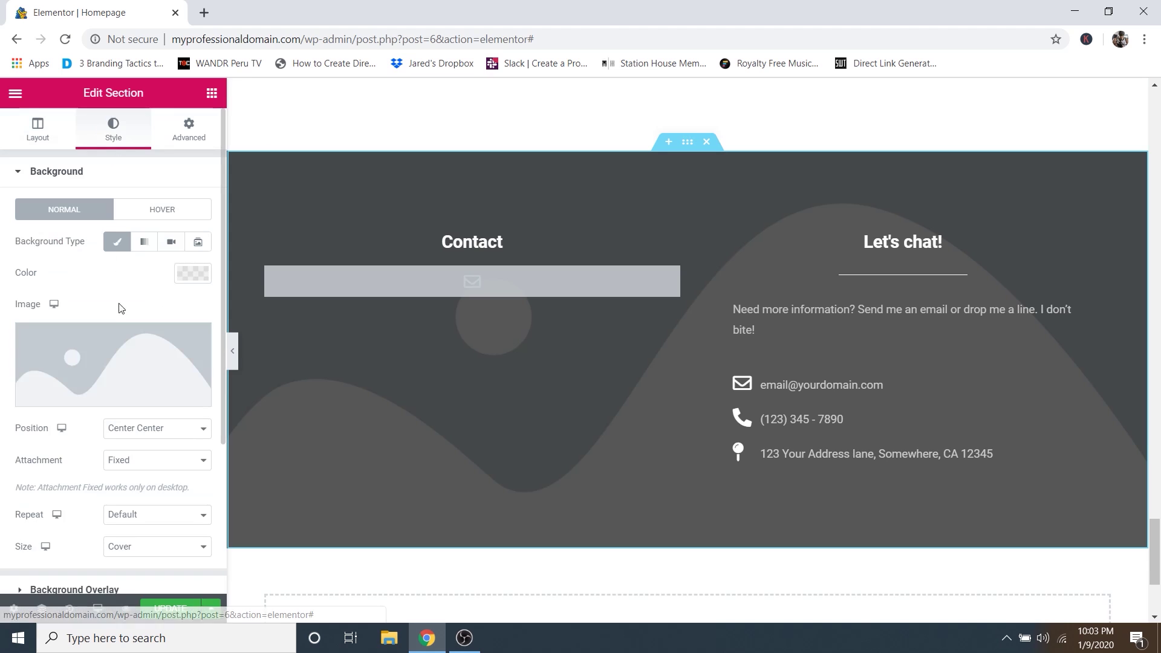
left_click(94, 396)
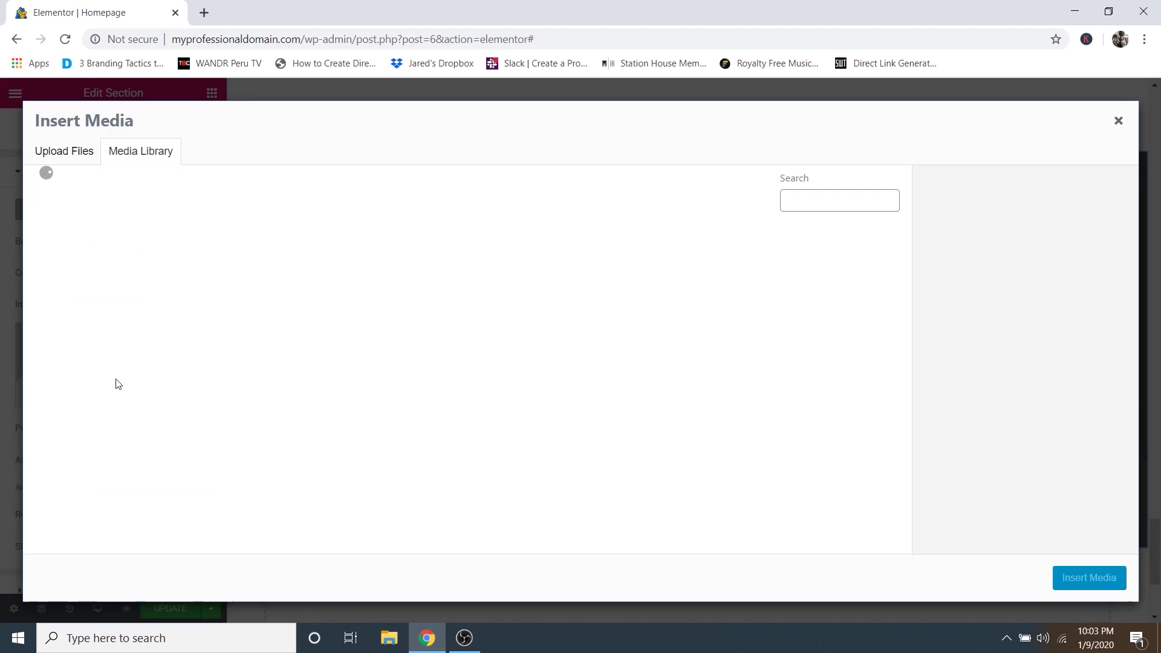
left_click(662, 378)
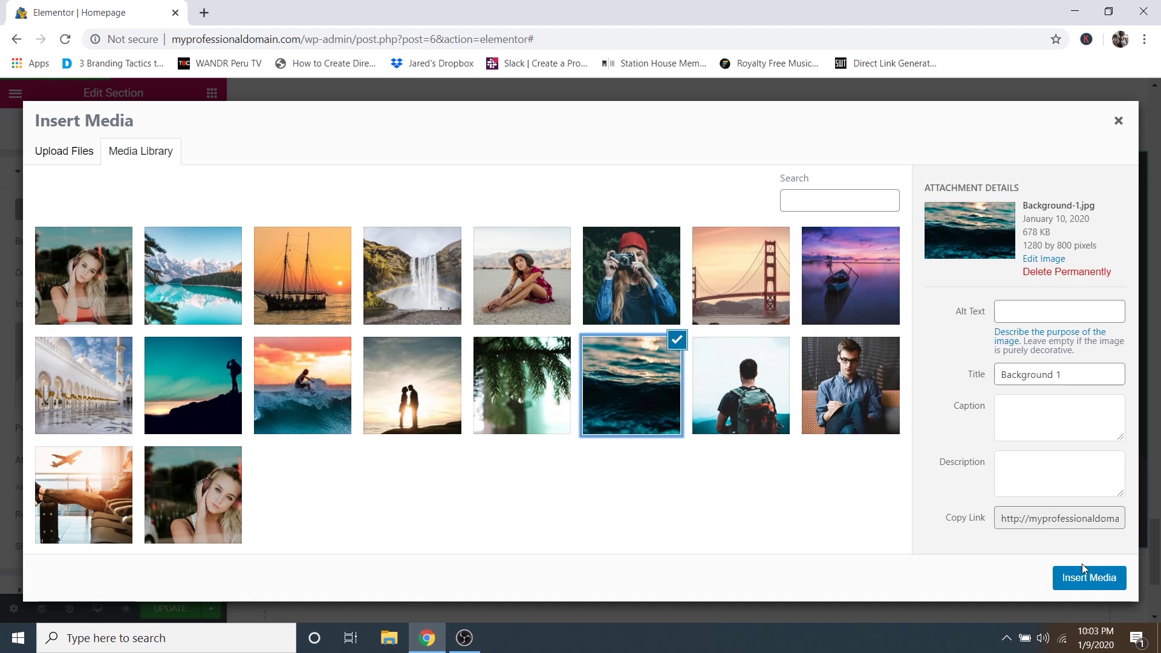
left_click(1089, 578)
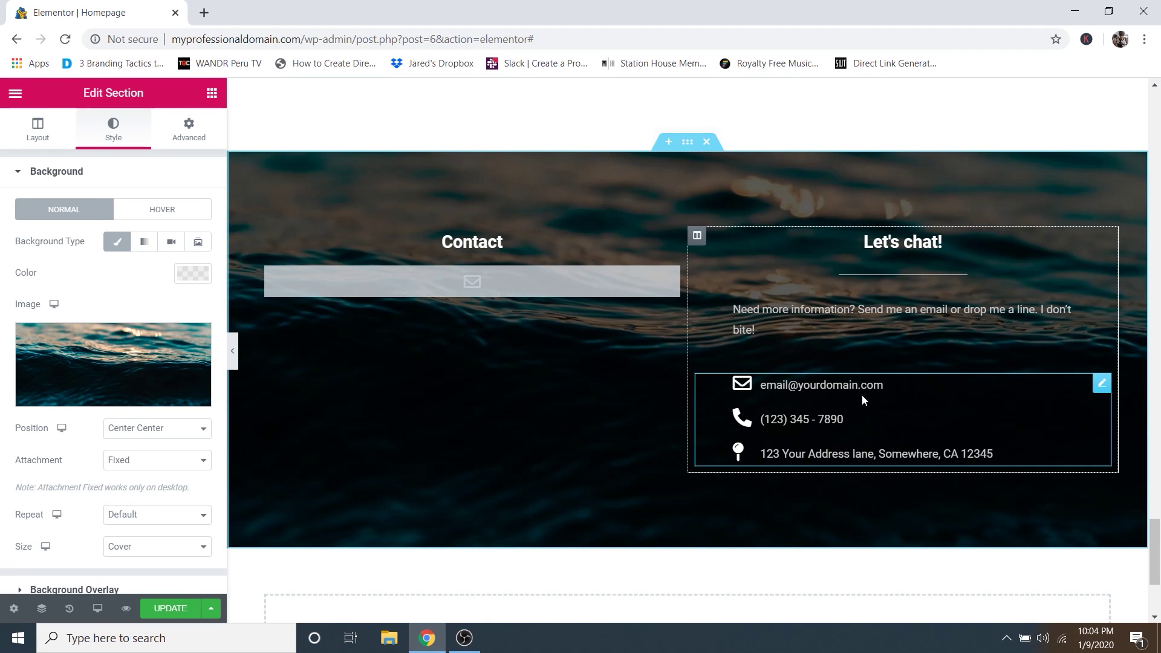
triple_click(907, 242)
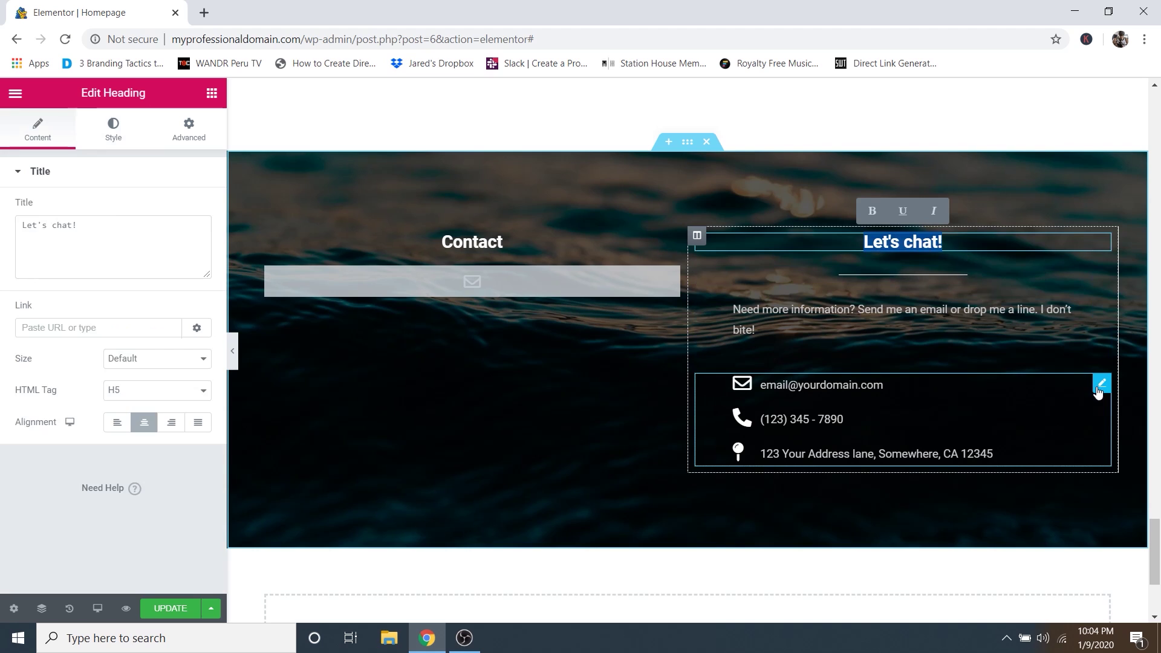
Inspect the email item's text in the Let's chat! icon list, then show the list's Style options.
left_click(1101, 383)
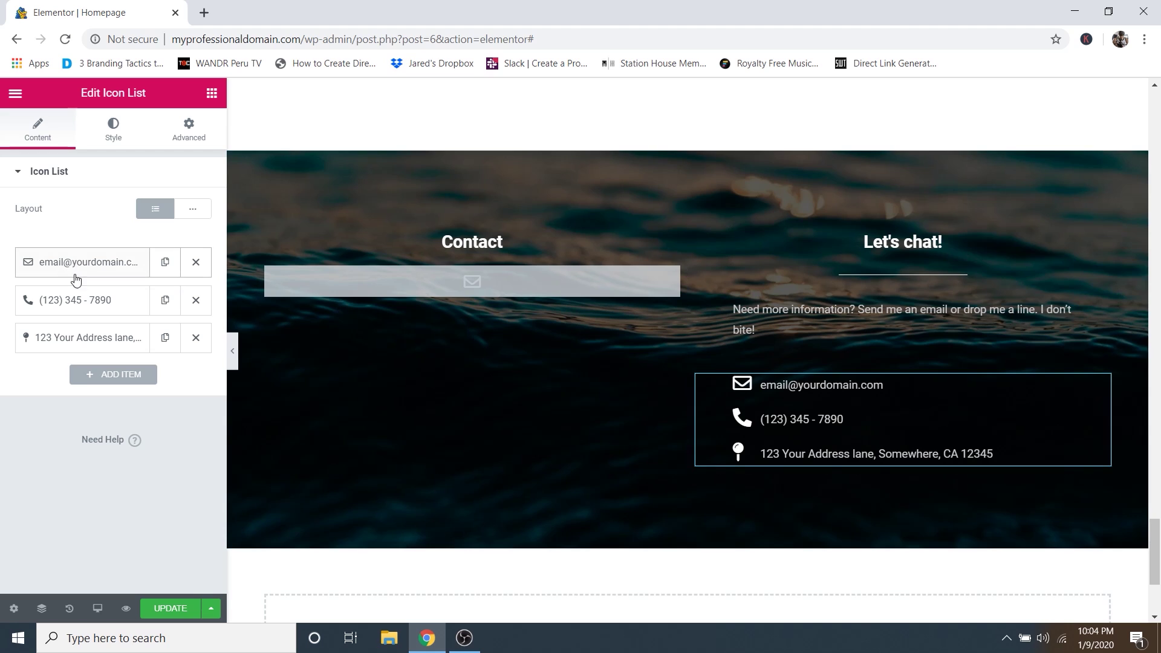
left_click(57, 267)
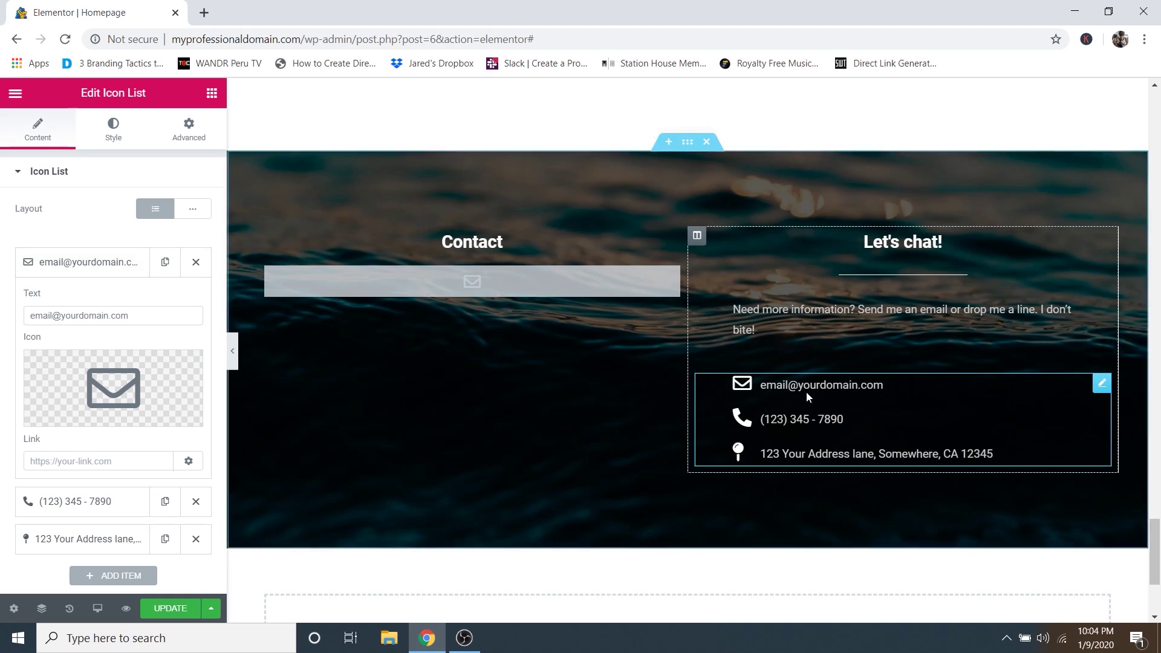
left_click(136, 316)
left_click_drag(136, 316, 17, 319)
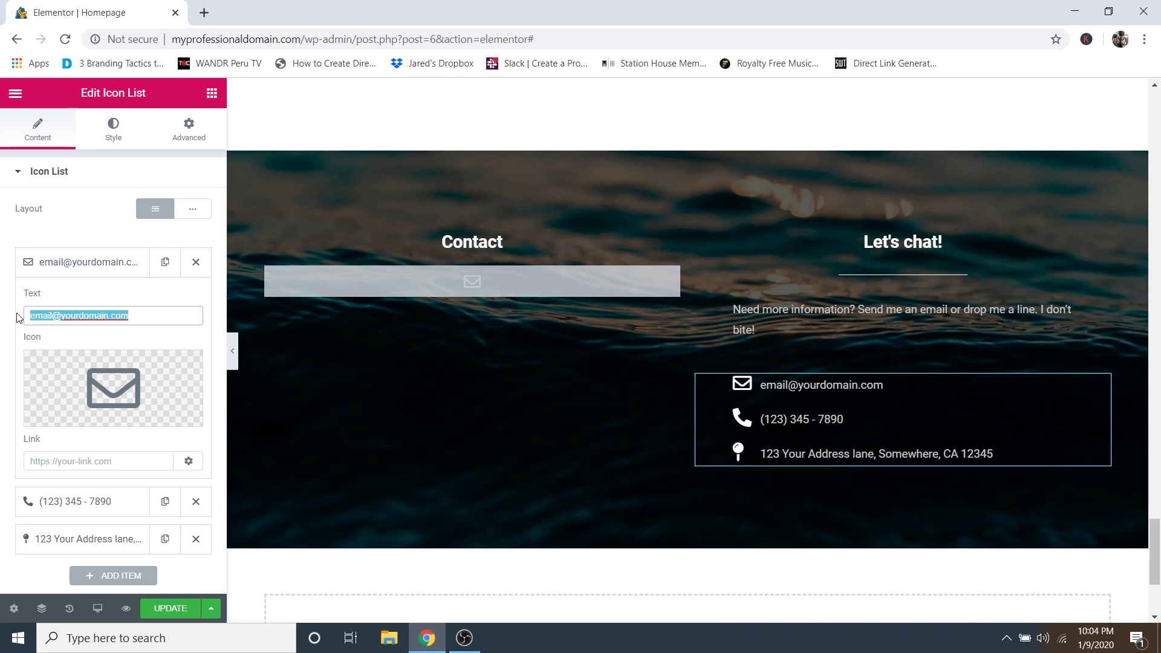
left_click(152, 310)
left_click(82, 266)
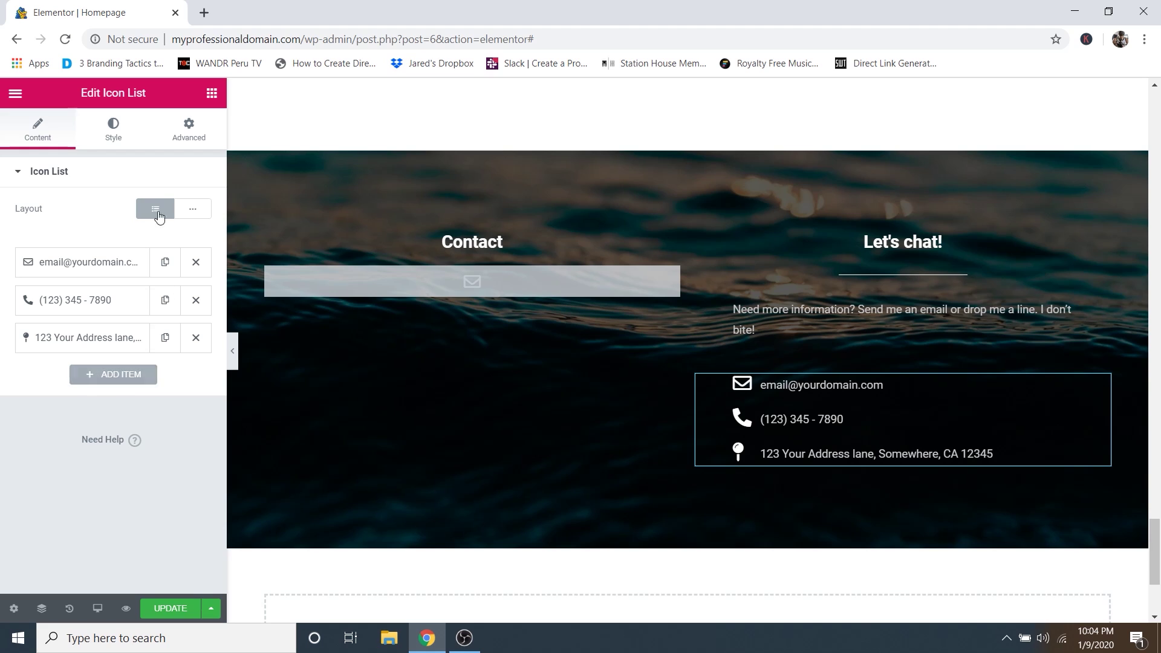
left_click(121, 142)
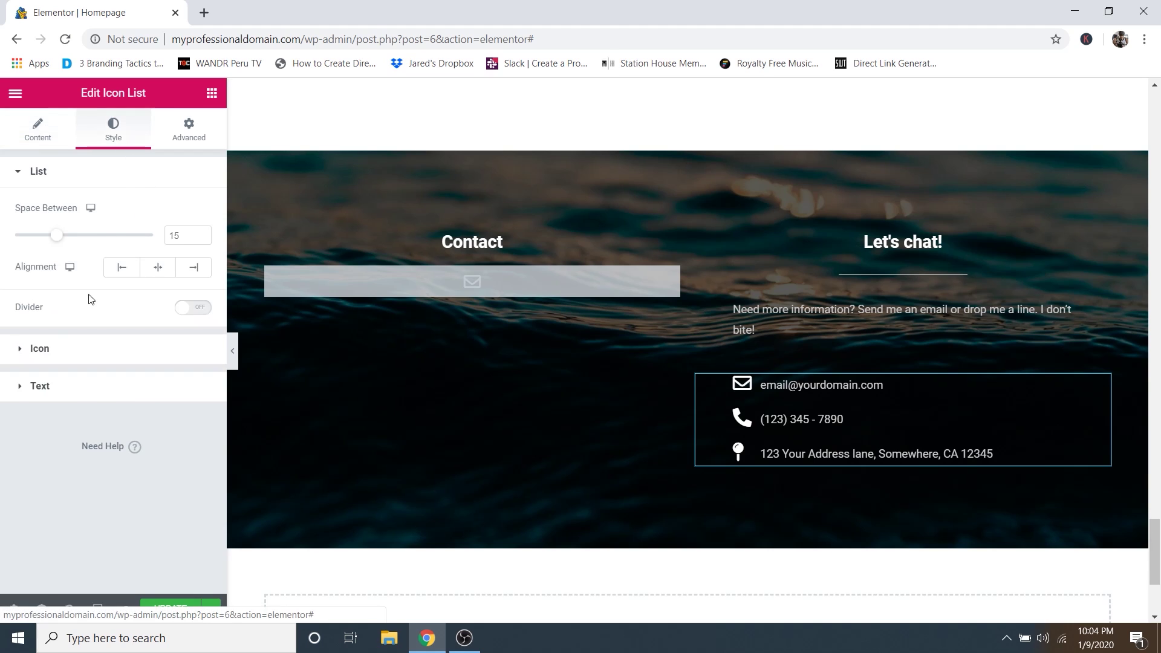
Color the contact list icons light blue and adjust the icon size to 25.
left_click(75, 350)
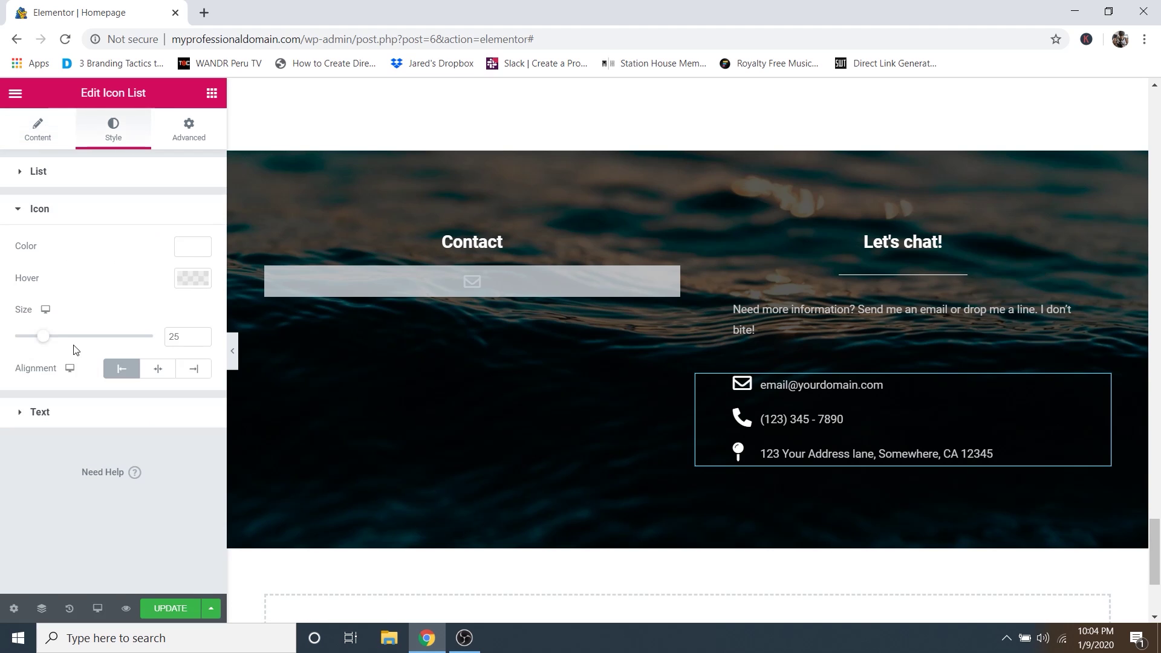
left_click(192, 252)
left_click(36, 284)
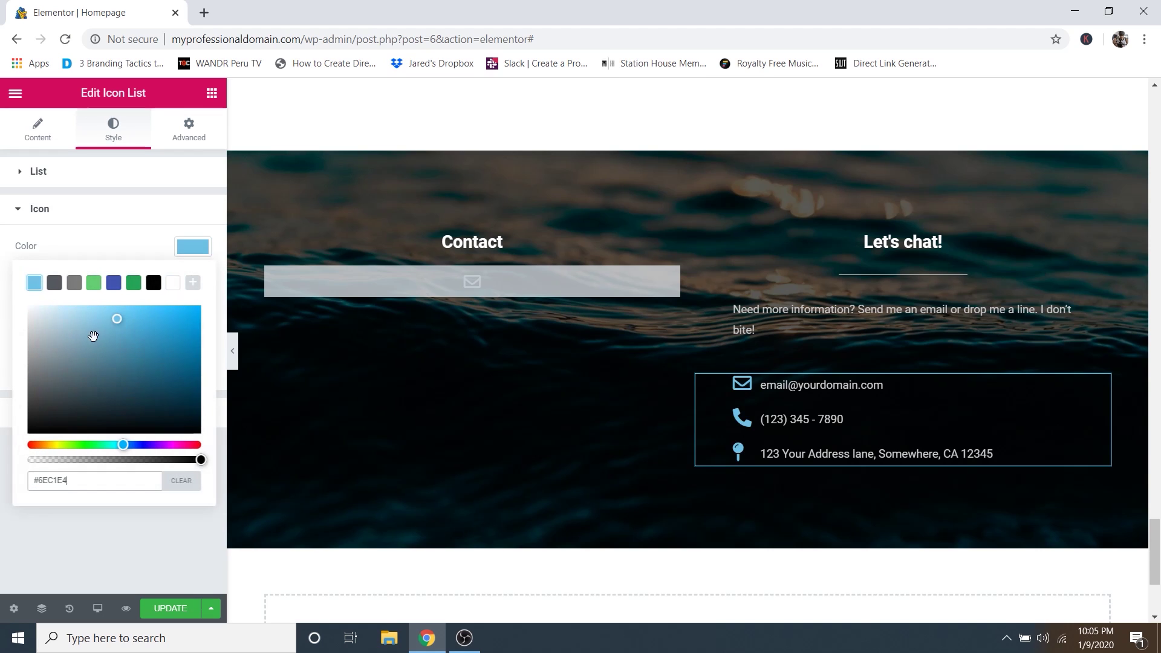
left_click_drag(115, 316, 154, 313)
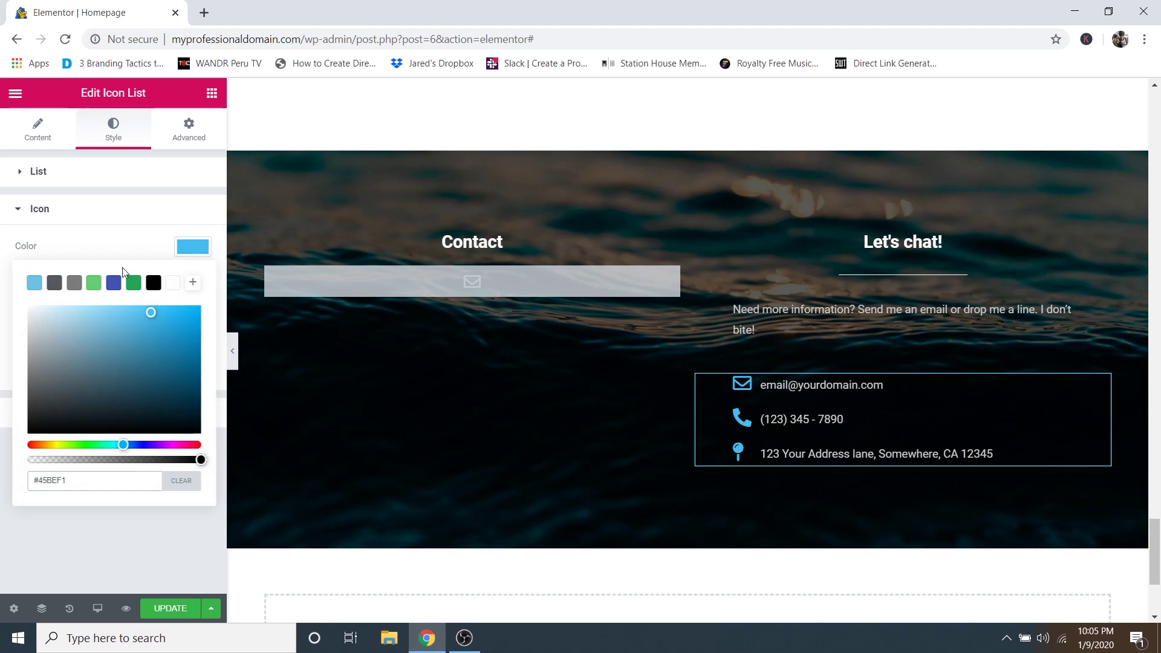
left_click(121, 239)
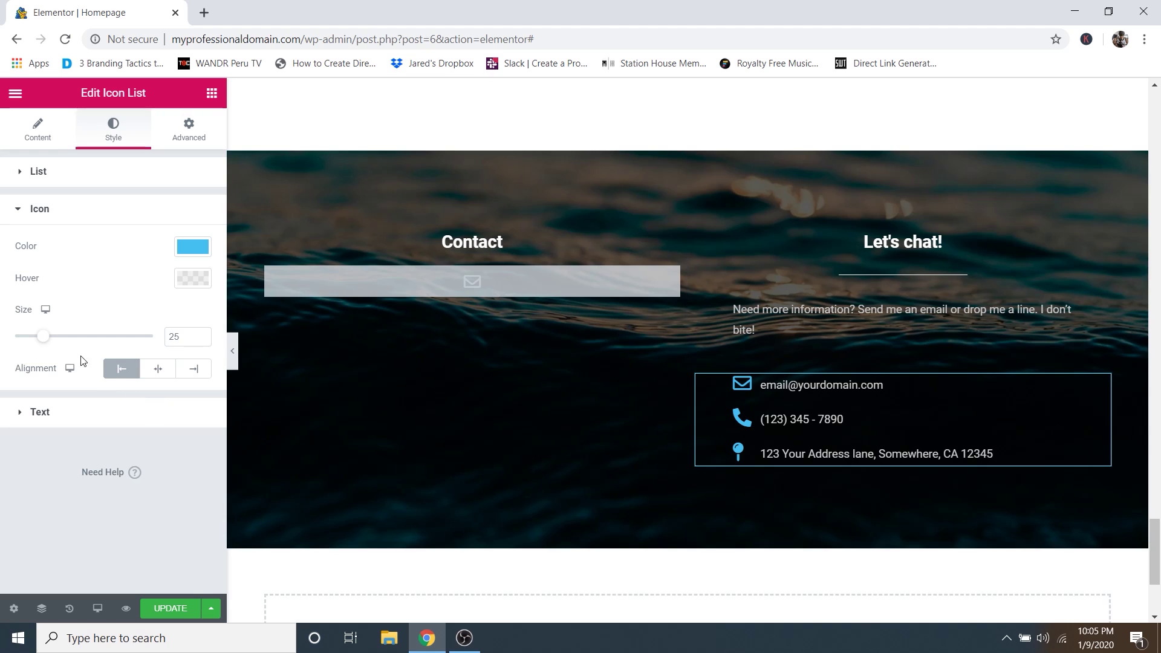
mouse_move(43, 336)
left_mouse_down()
mouse_move(75, 339)
mouse_move(31, 340)
mouse_move(46, 340)
left_mouse_up()
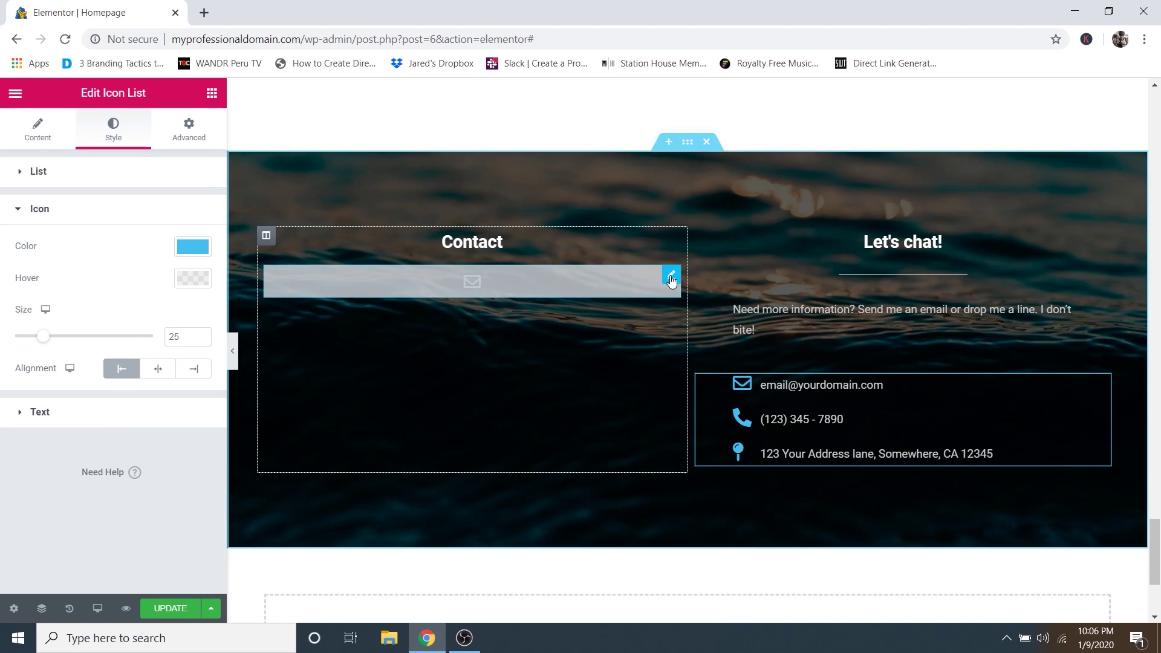
Update the homepage and exit Elementor to the dashboard's Edit Page screen.
left_click(670, 279)
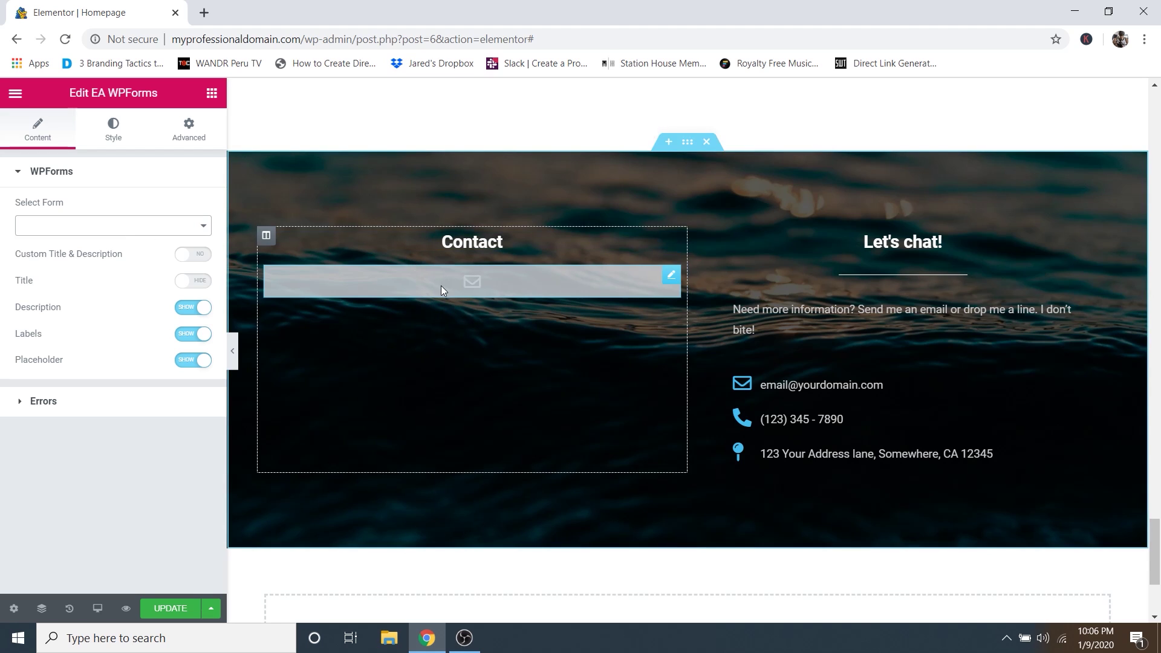
left_click(169, 616)
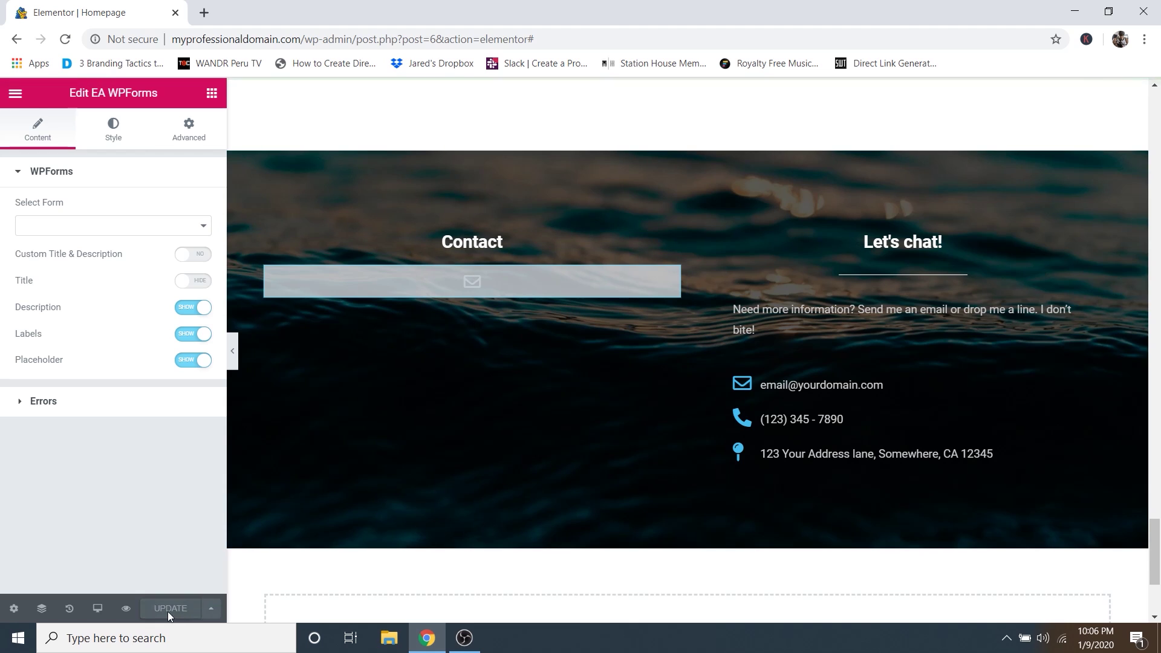
left_click(16, 94)
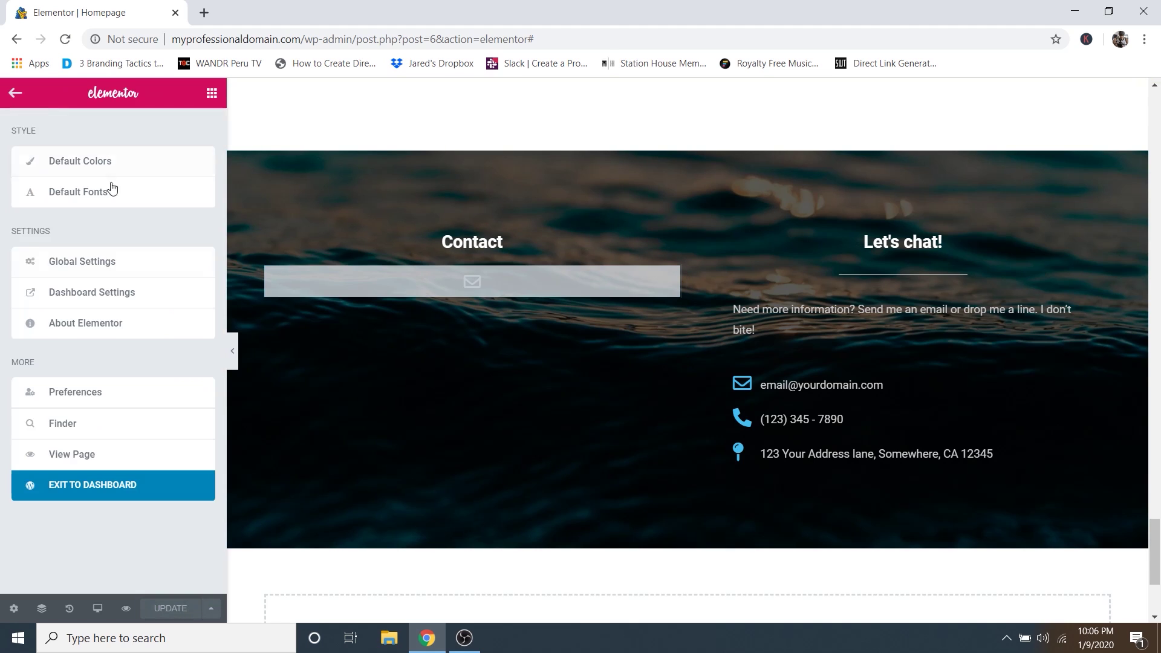
left_click(110, 486)
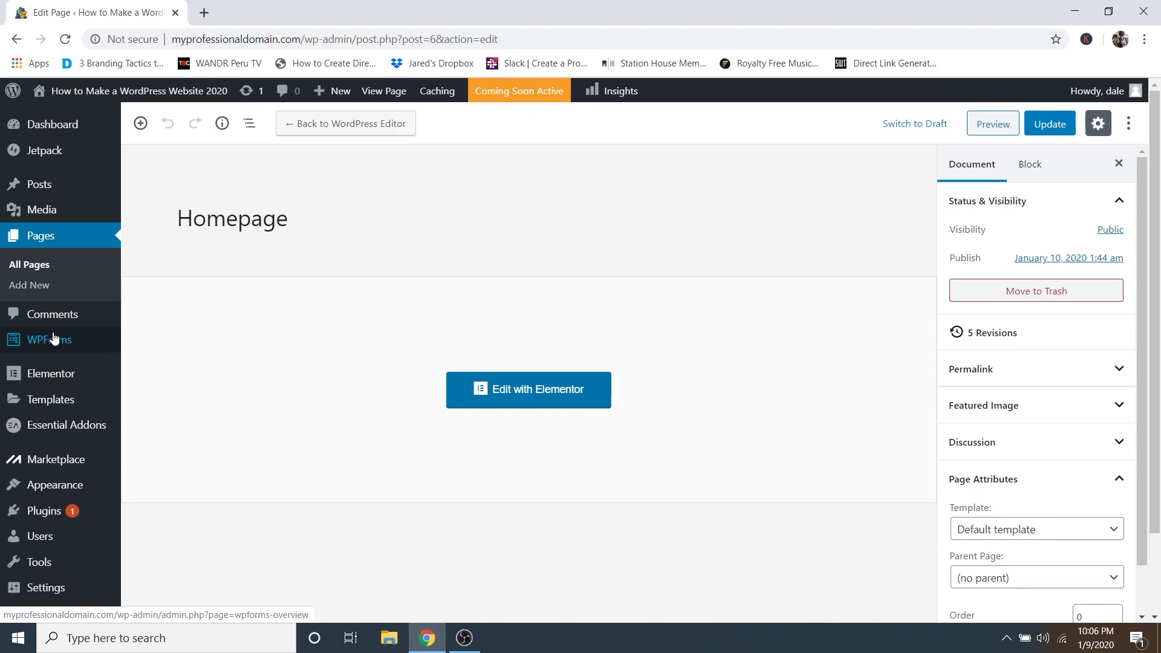
Start a new form with WPForms Add New and browse the available templates.
mouse_move(62, 340)
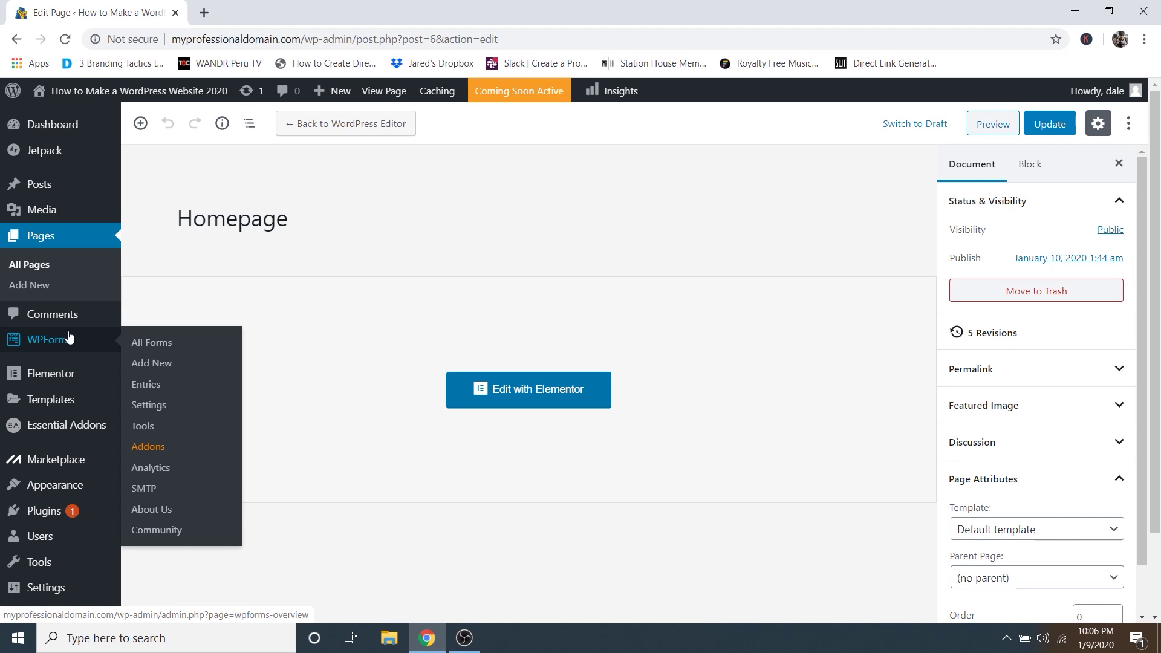
left_click(161, 365)
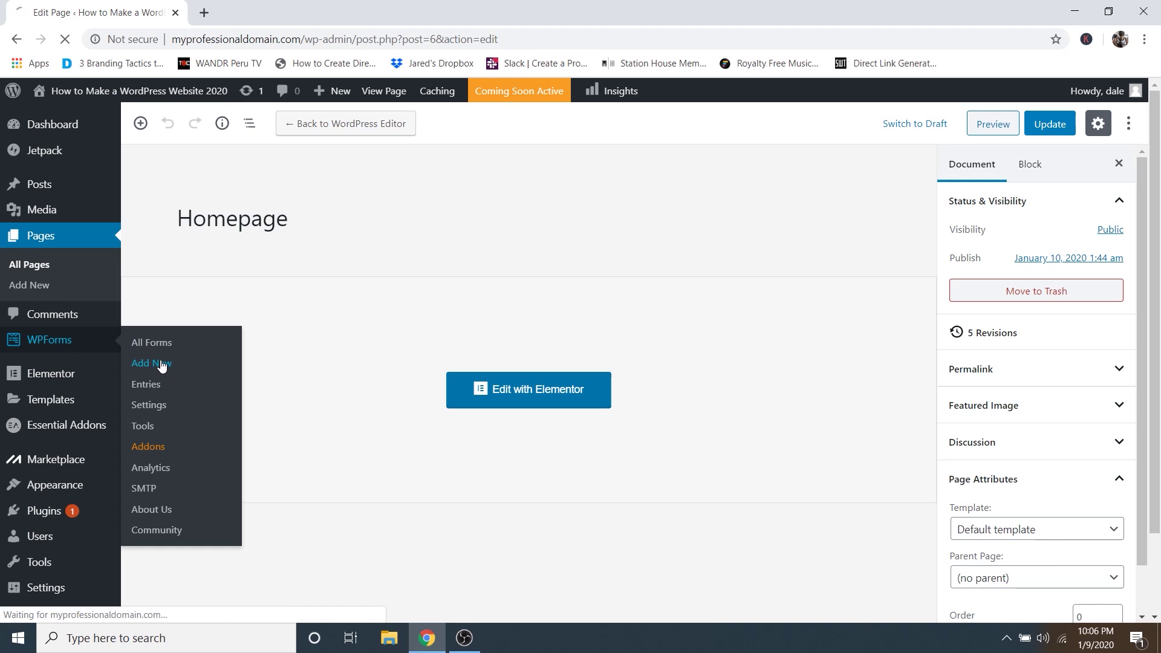
scroll(585, 550, "down", 1)
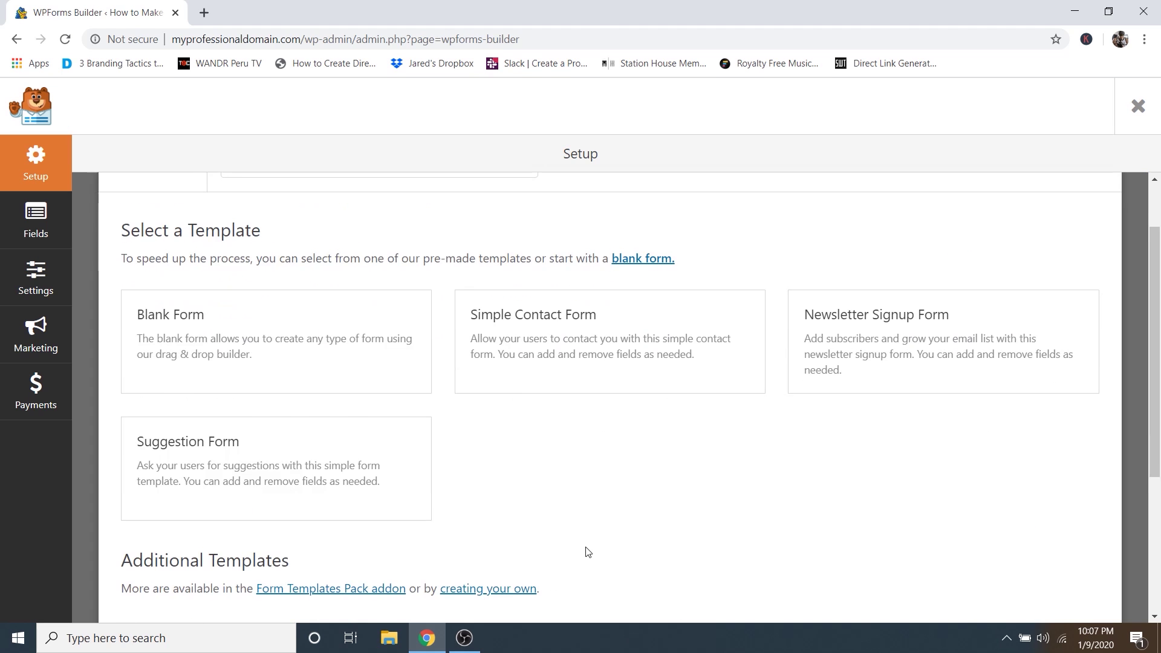
scroll(544, 537, "up", 1)
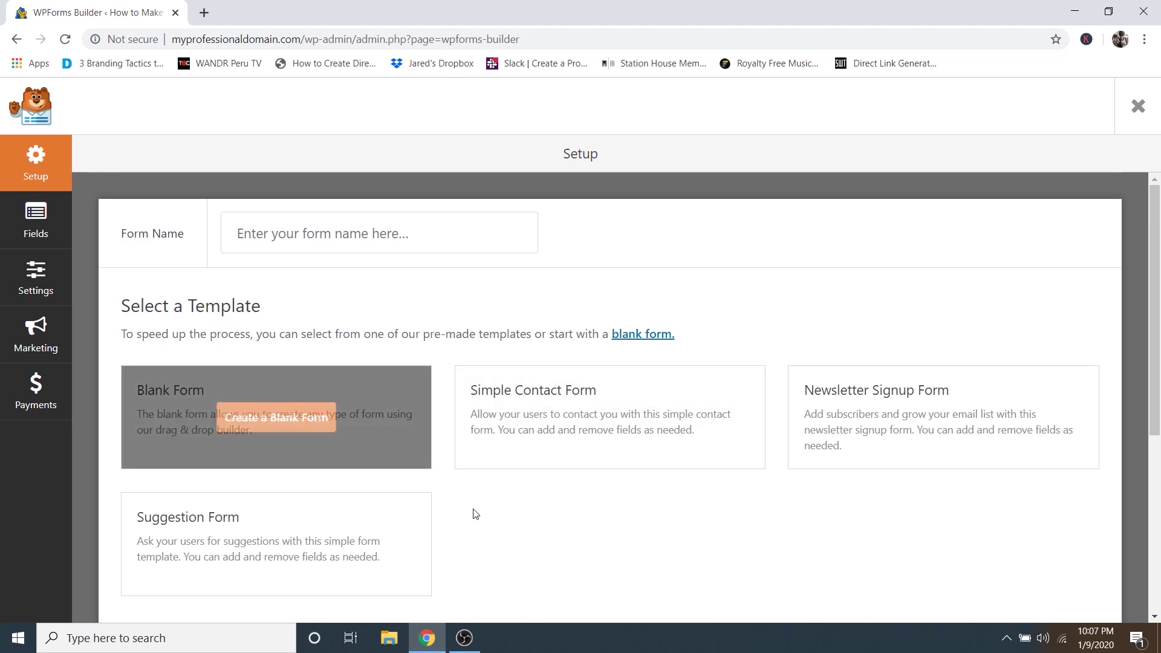
scroll(569, 550, "down", 1)
mouse_move(583, 374)
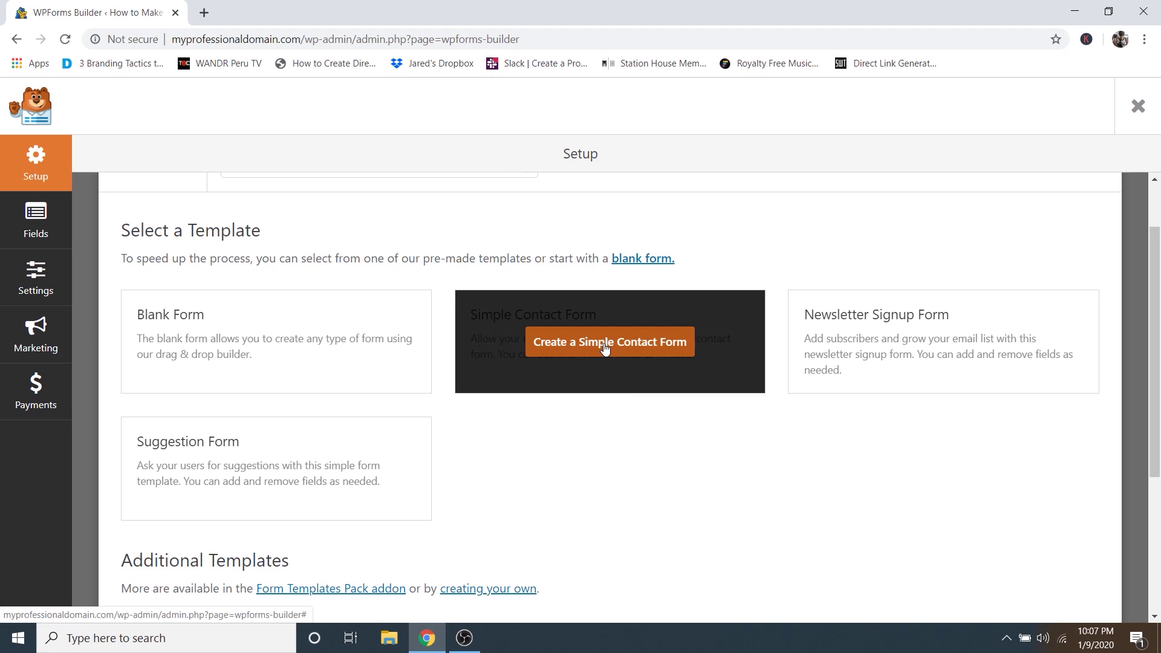
Create a Simple Contact Form and add a required Phone Number field after Email.
left_click(605, 345)
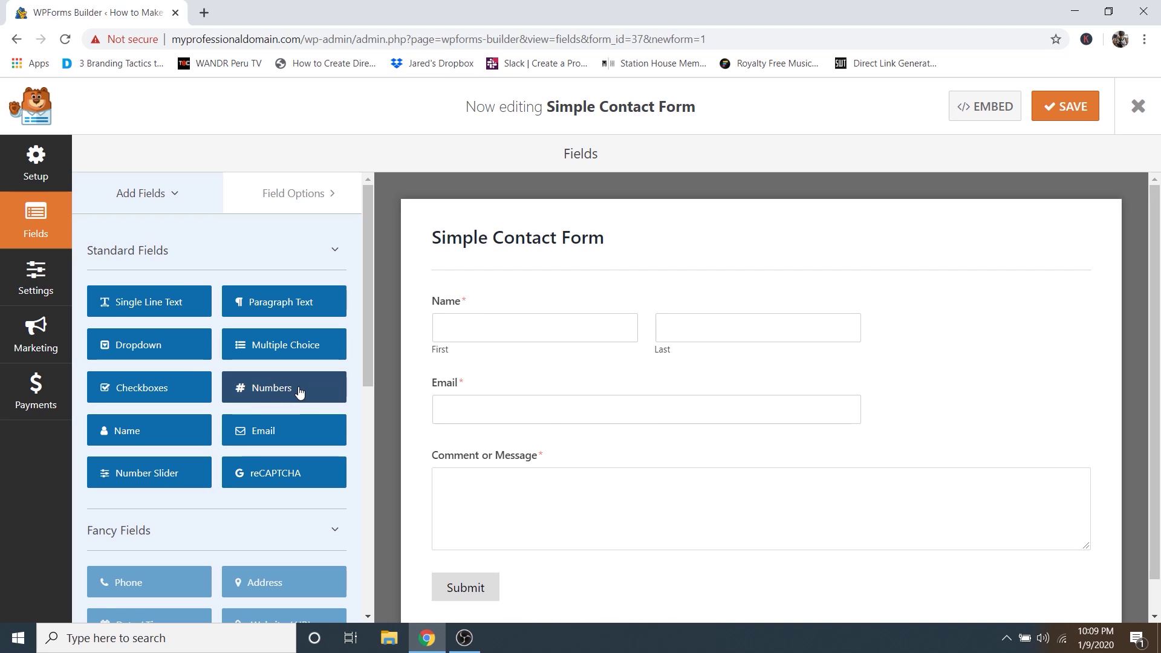
left_click(300, 391)
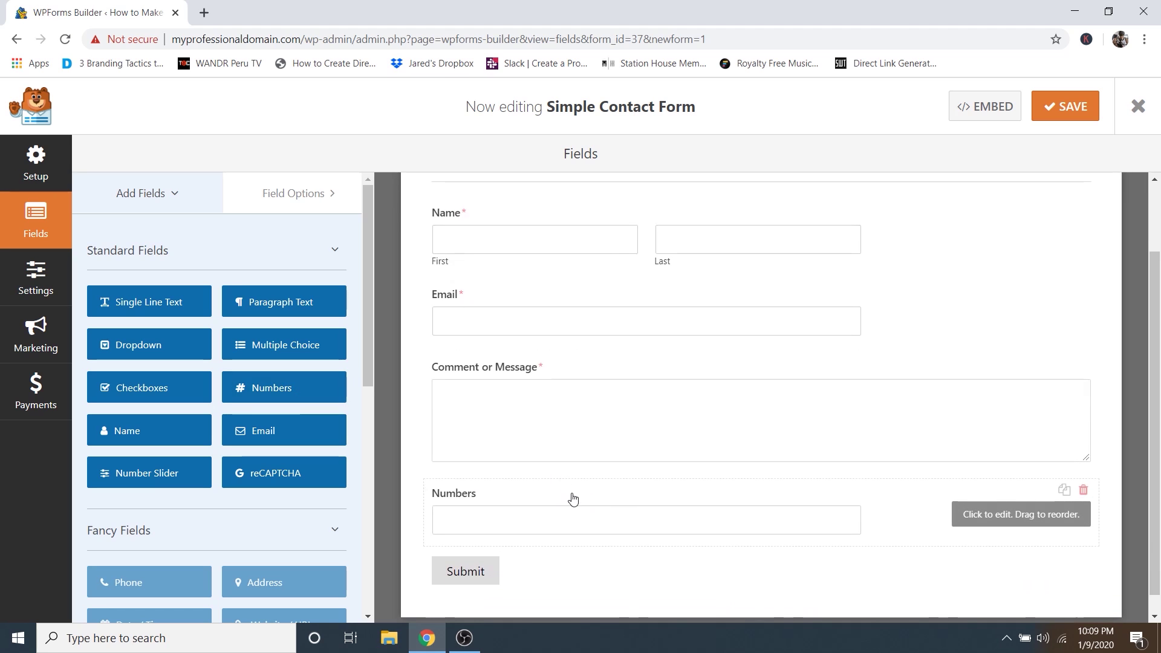
left_click_drag(572, 498, 561, 422)
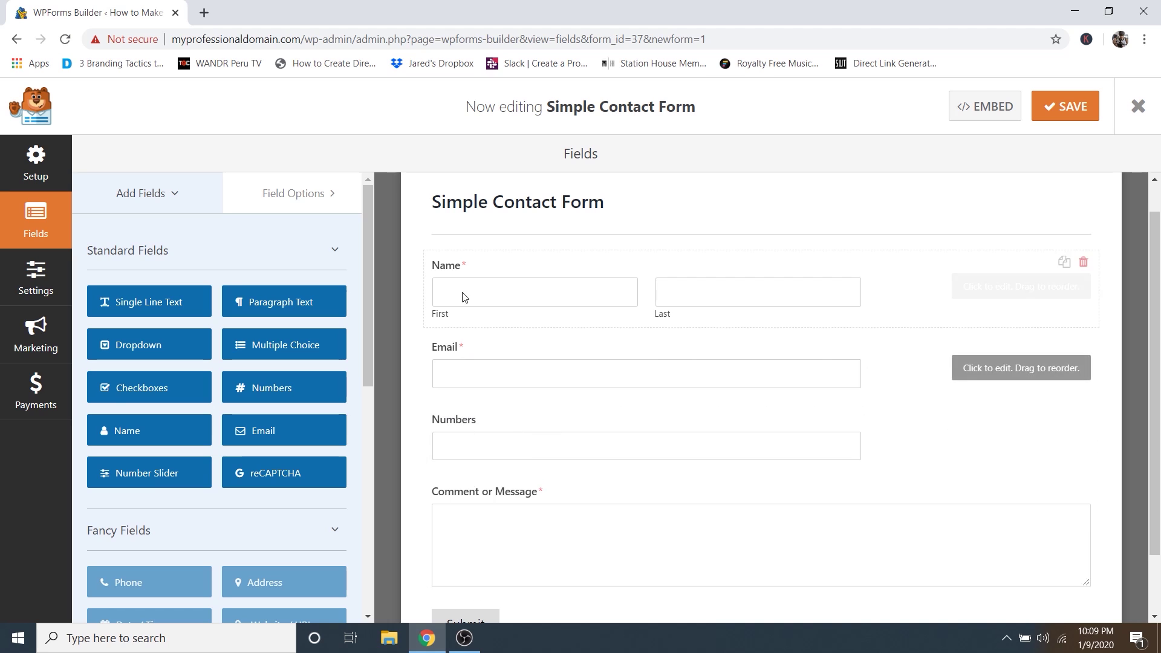
left_click(485, 425)
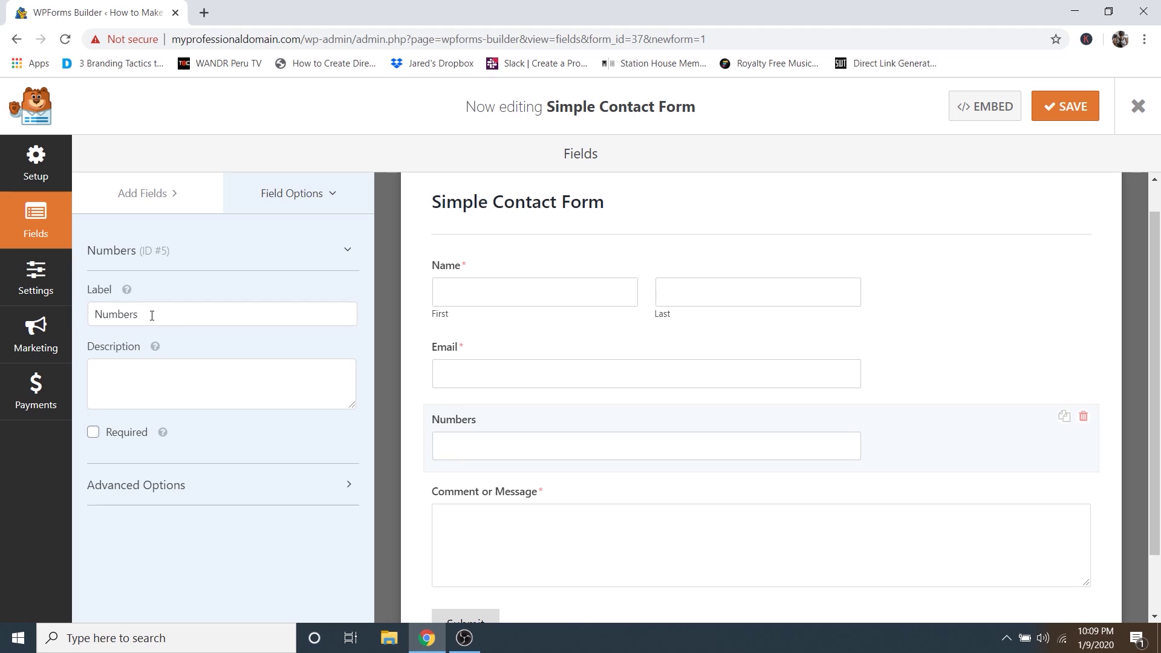
left_click_drag(152, 315, 68, 312)
type("Phone Number")
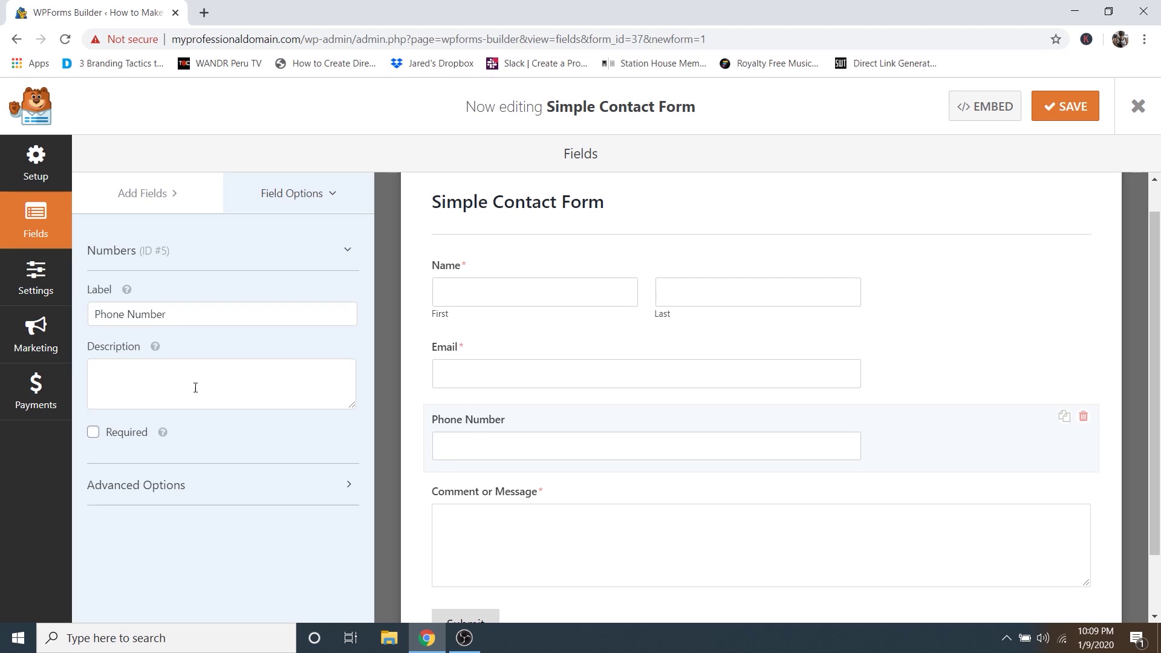
left_click(94, 440)
Delete 'Comment or' from the message field's label so it reads 'Message'.
left_click(478, 496)
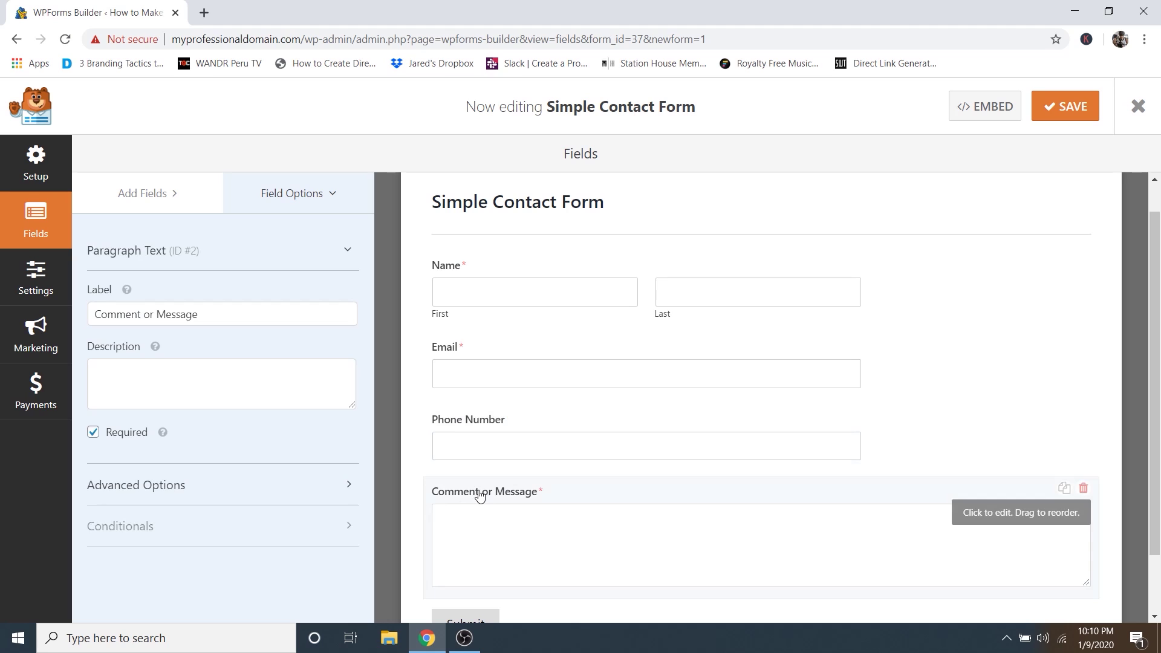
left_click_drag(160, 310, 91, 310)
key("BackSpace")
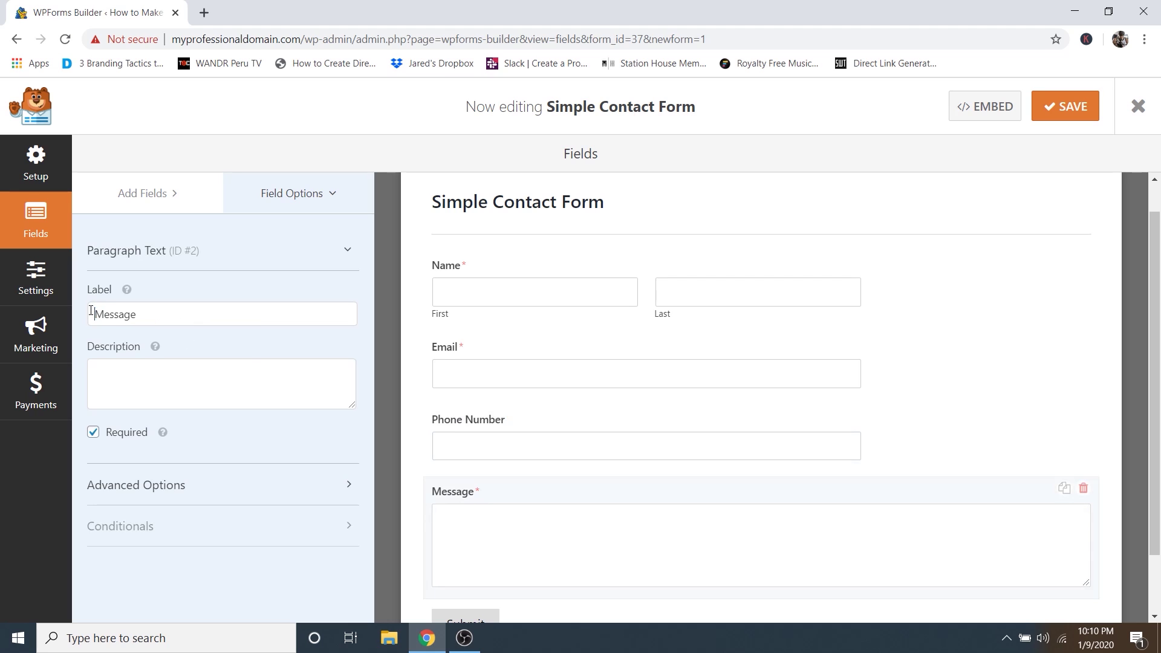
left_click(306, 346)
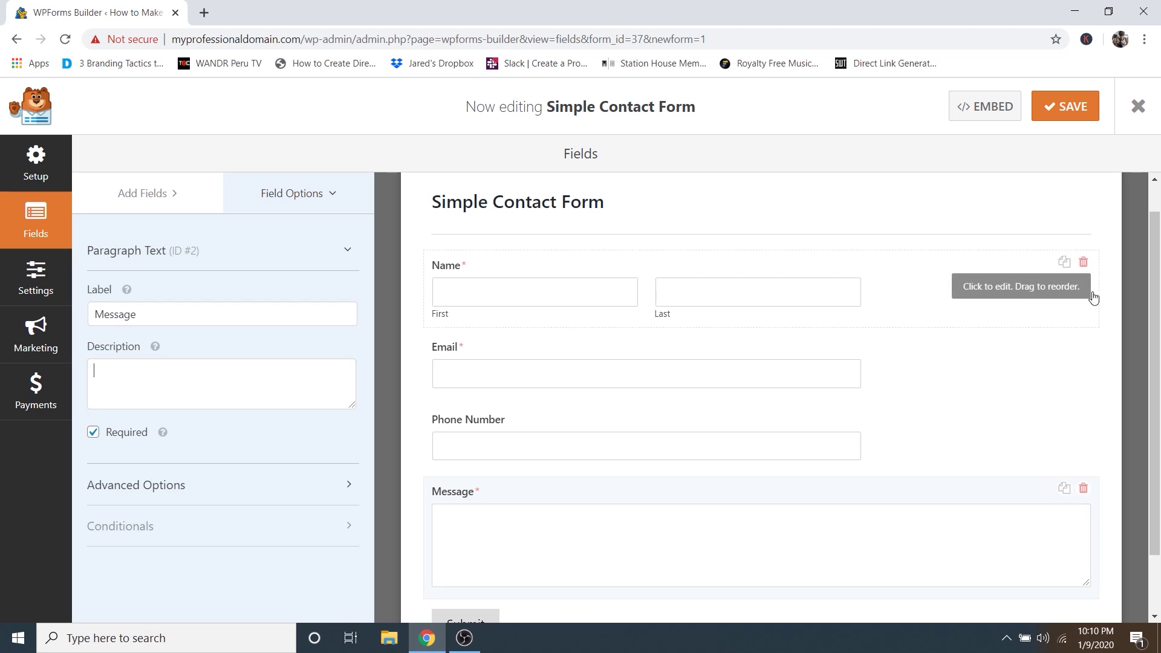
Set the Field Size of the Name and Email fields to Large under Advanced Options.
left_click(487, 265)
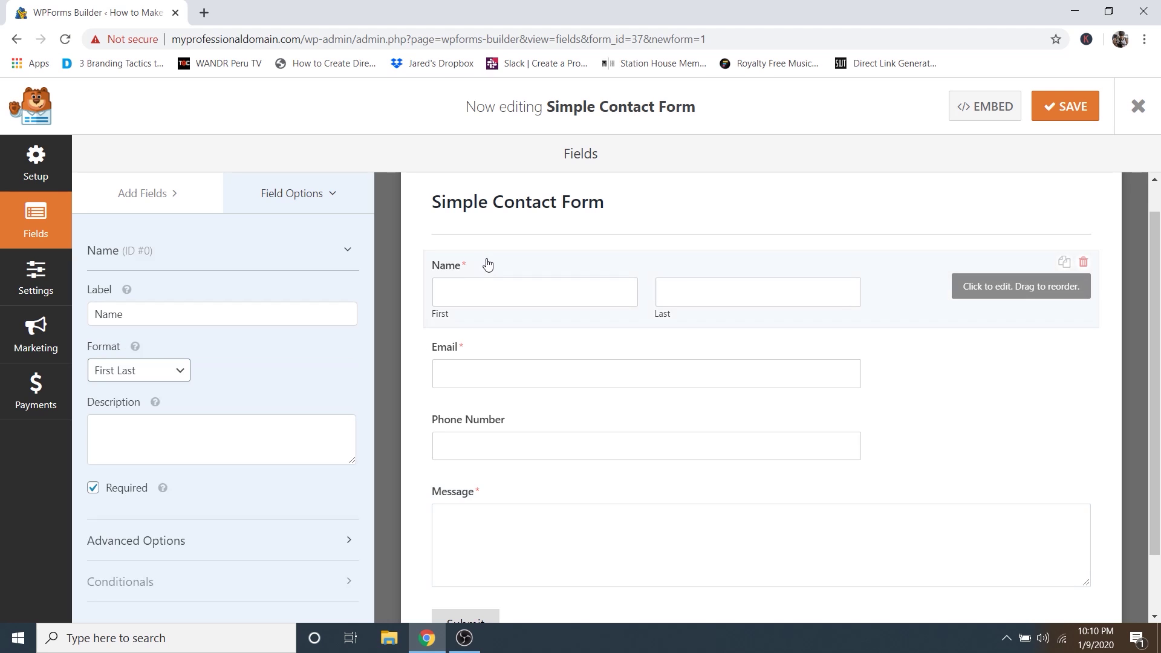
left_click(131, 546)
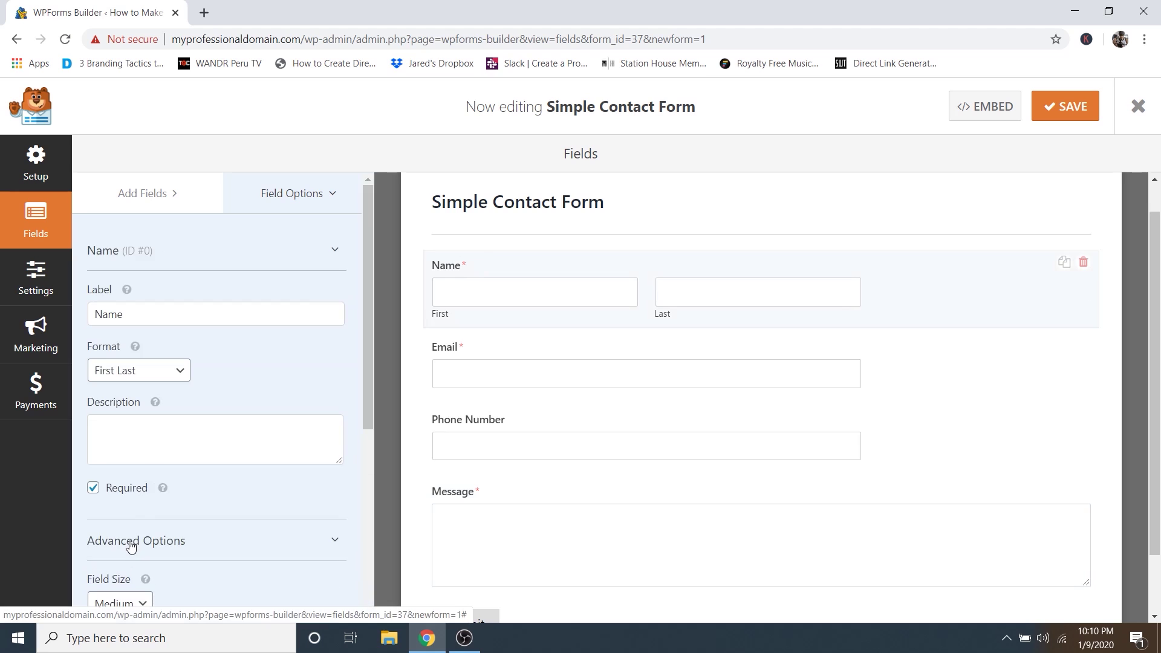
scroll(246, 510, "down", 4)
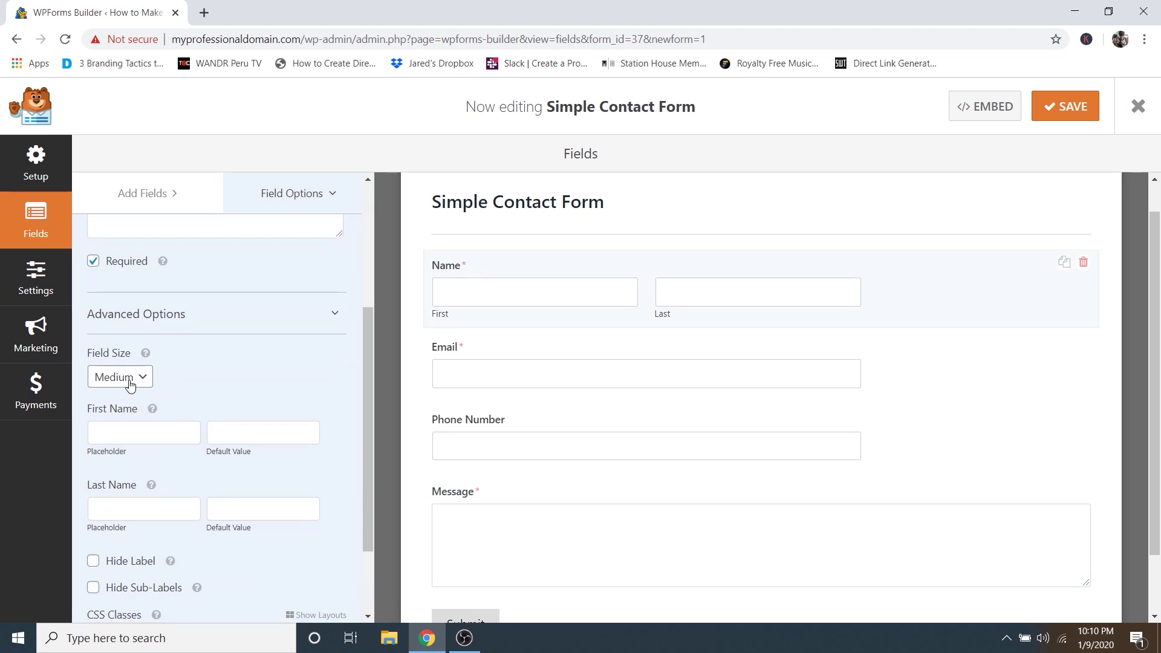
left_click(127, 383)
left_click(115, 426)
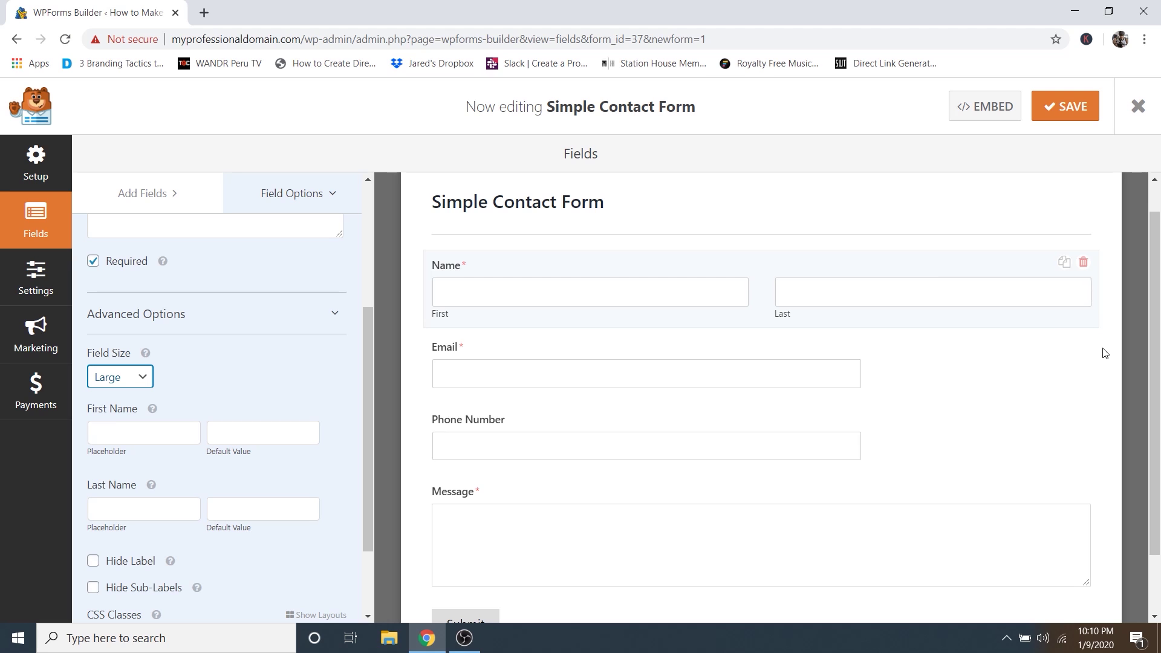
left_click(475, 354)
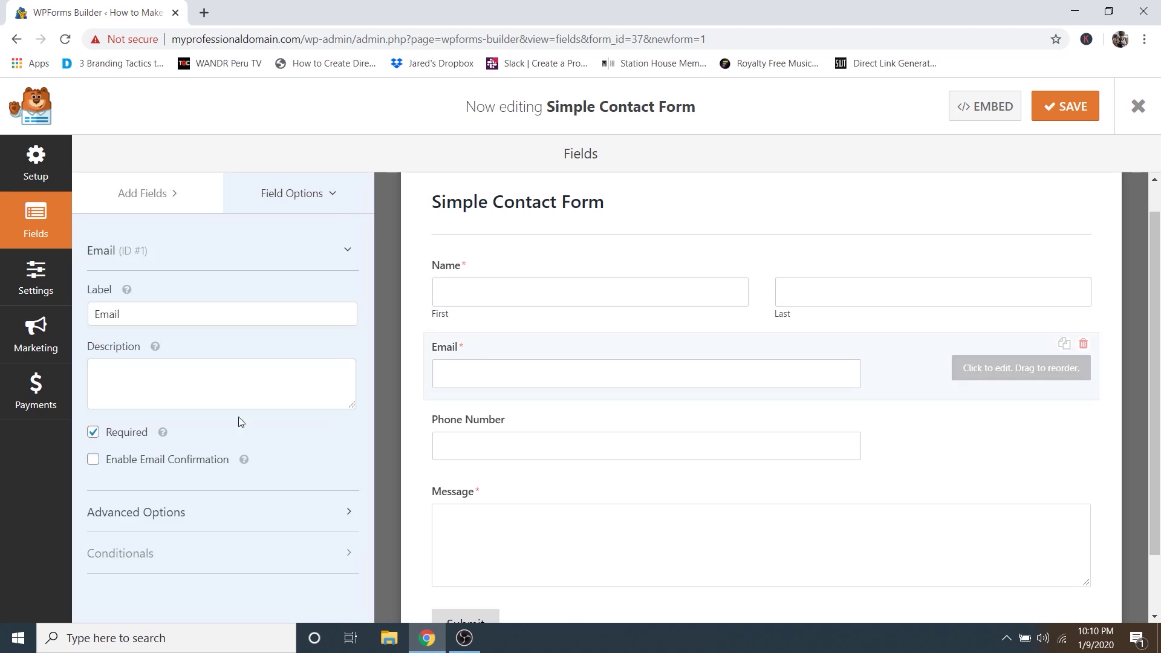
left_click(129, 513)
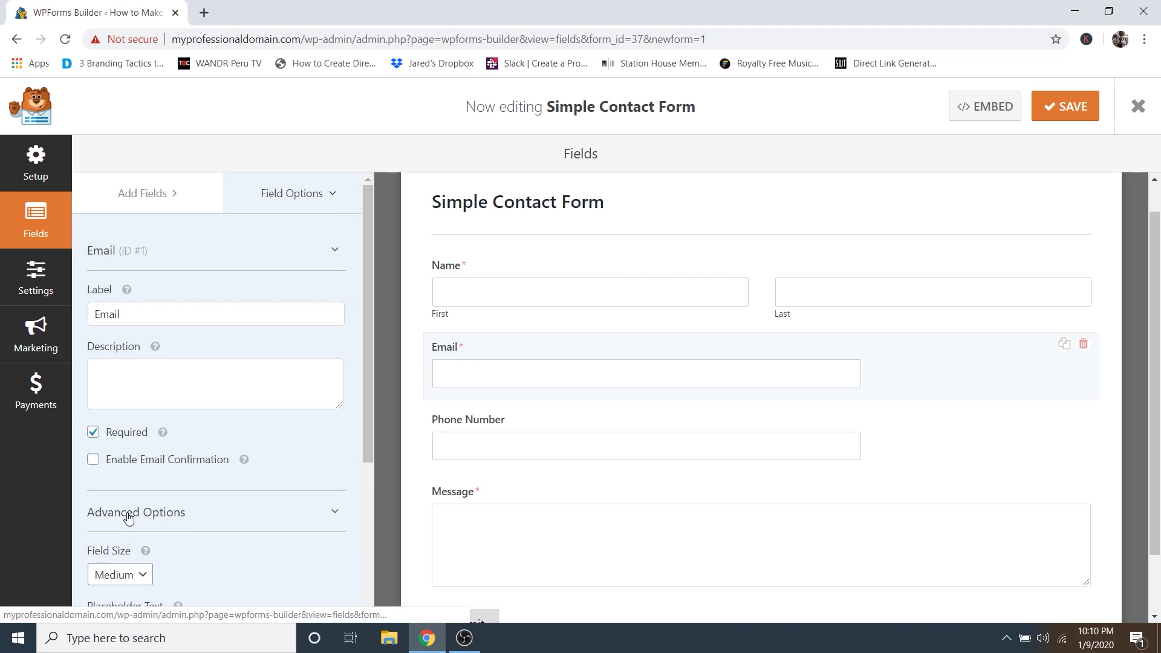
scroll(135, 502, "down", 3)
left_click(121, 423)
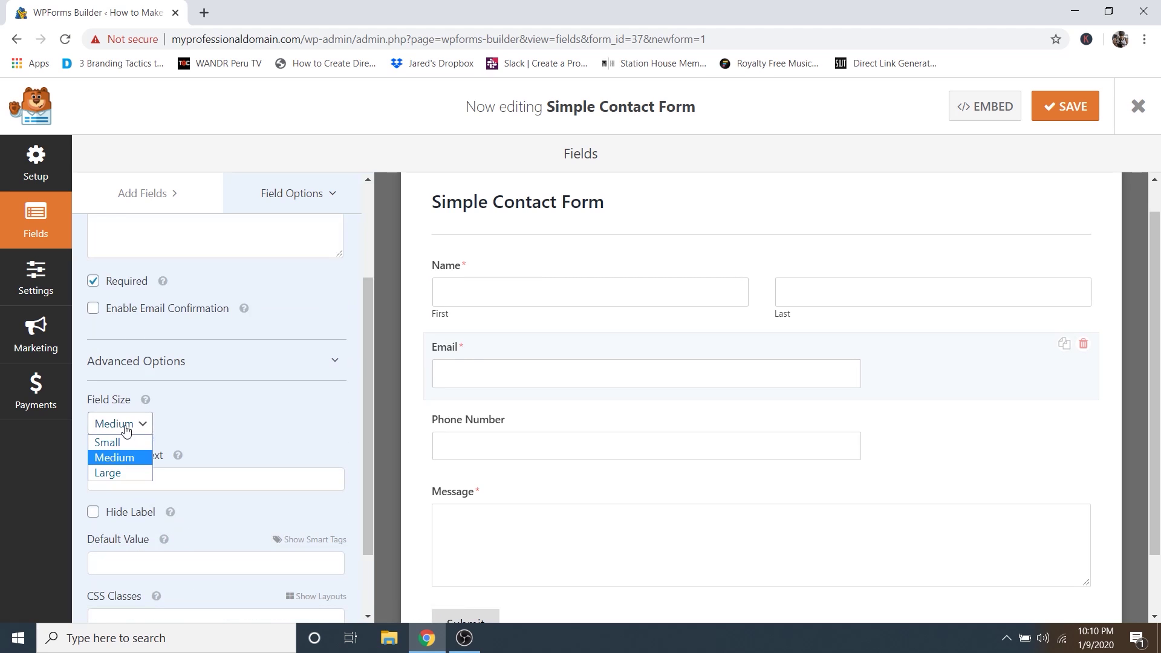
left_click(122, 476)
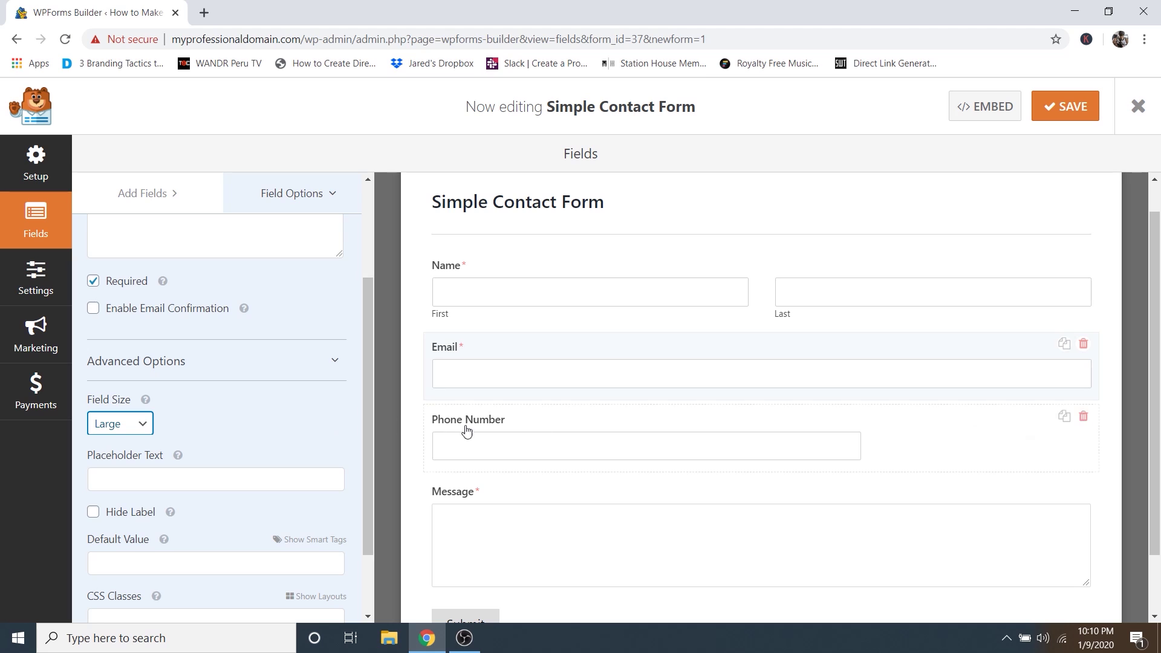
Set the Phone Number field size to Large, then bring up the form's General settings.
left_click(551, 426)
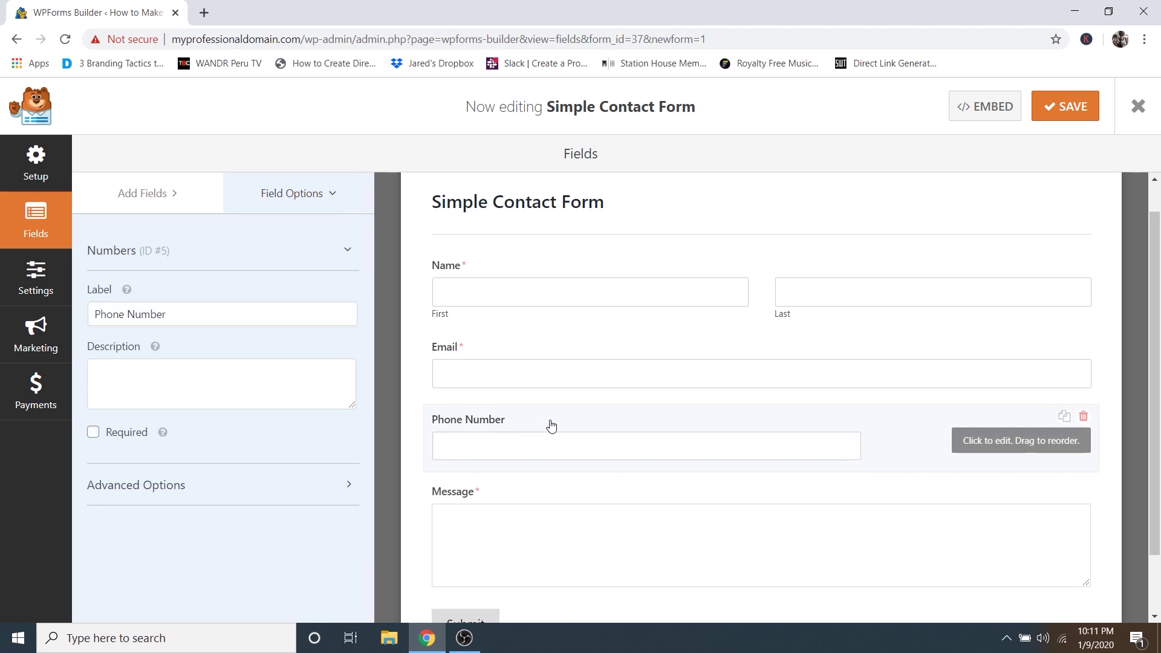
left_click(156, 487)
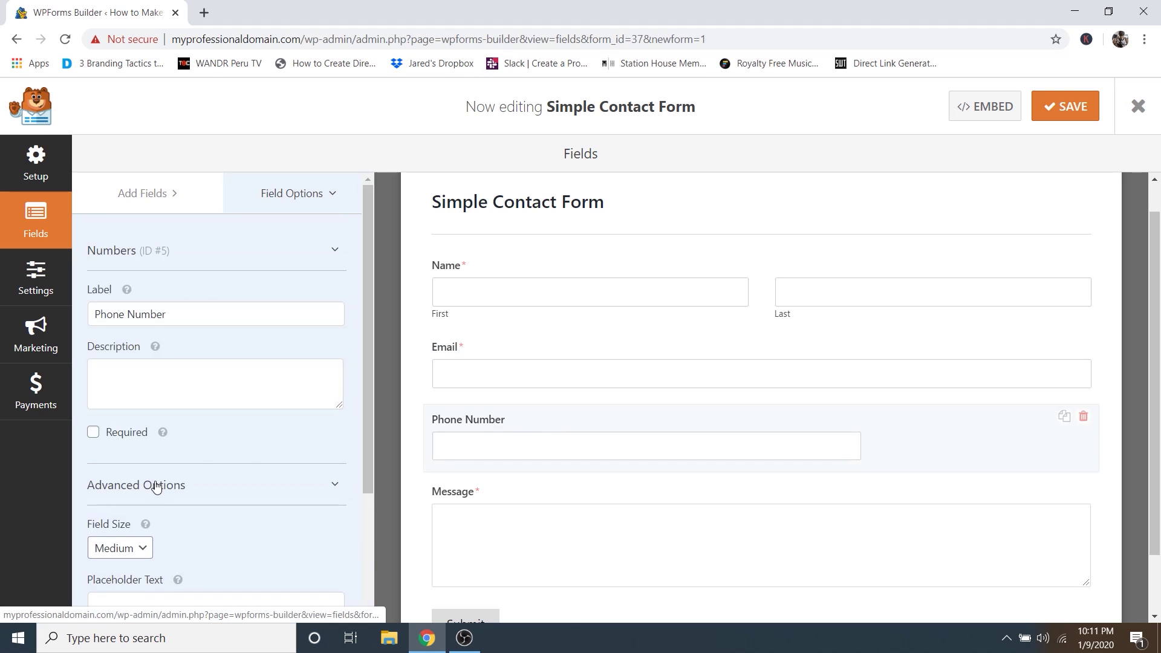
scroll(158, 512, "down", 3)
left_click(125, 405)
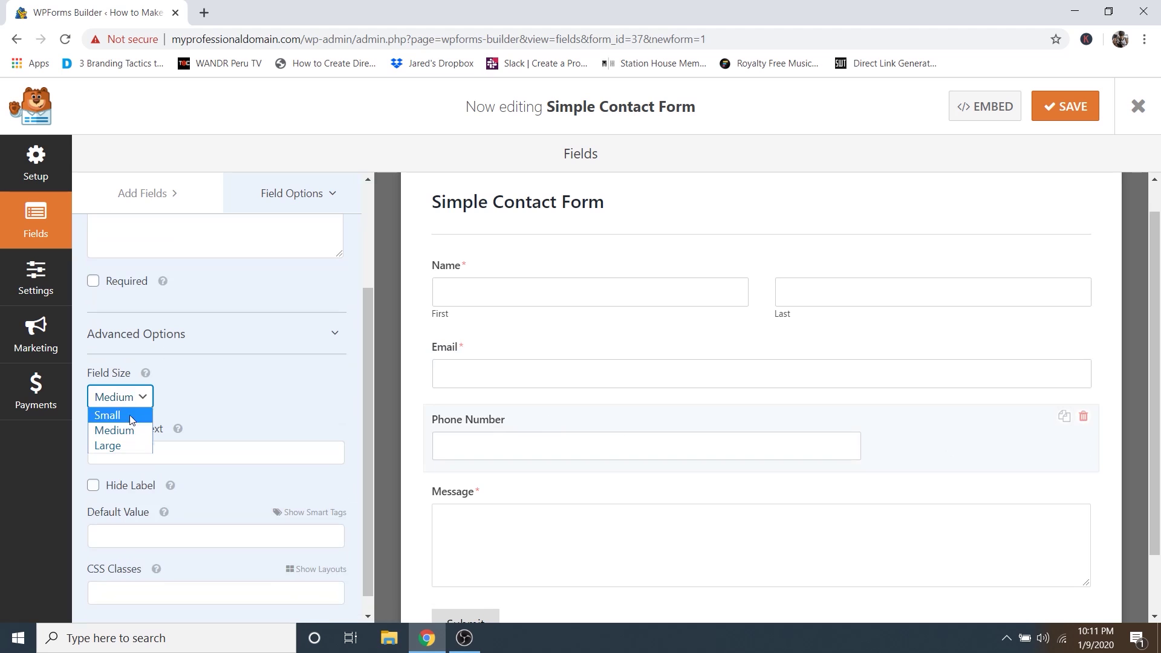
left_click(111, 447)
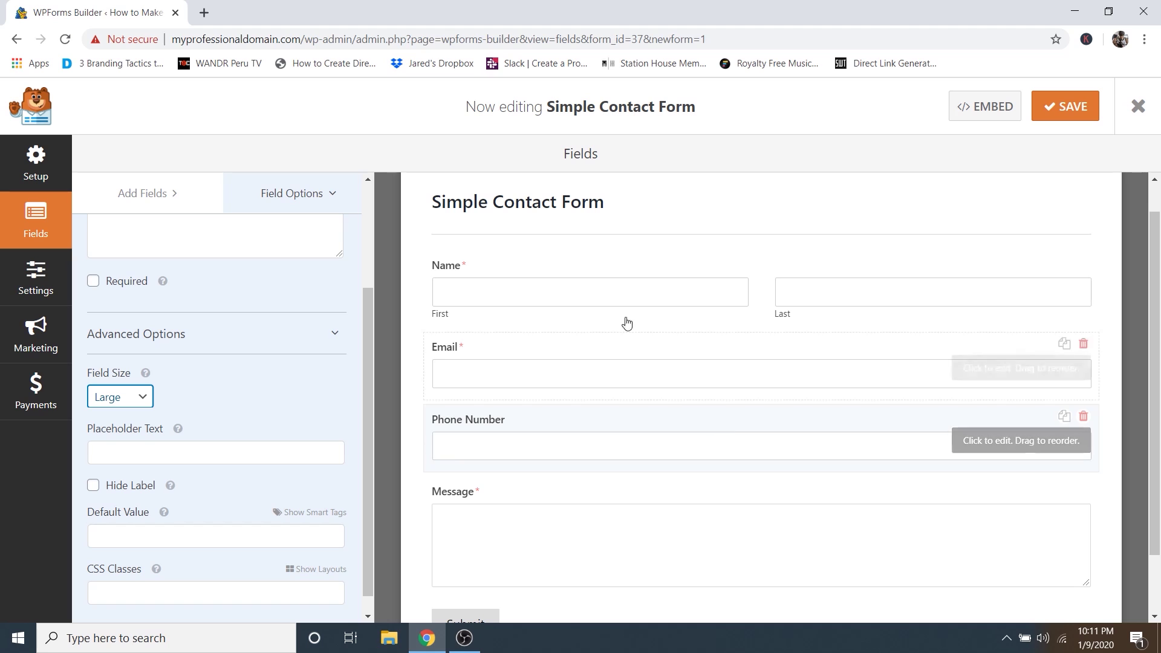
left_click(488, 208)
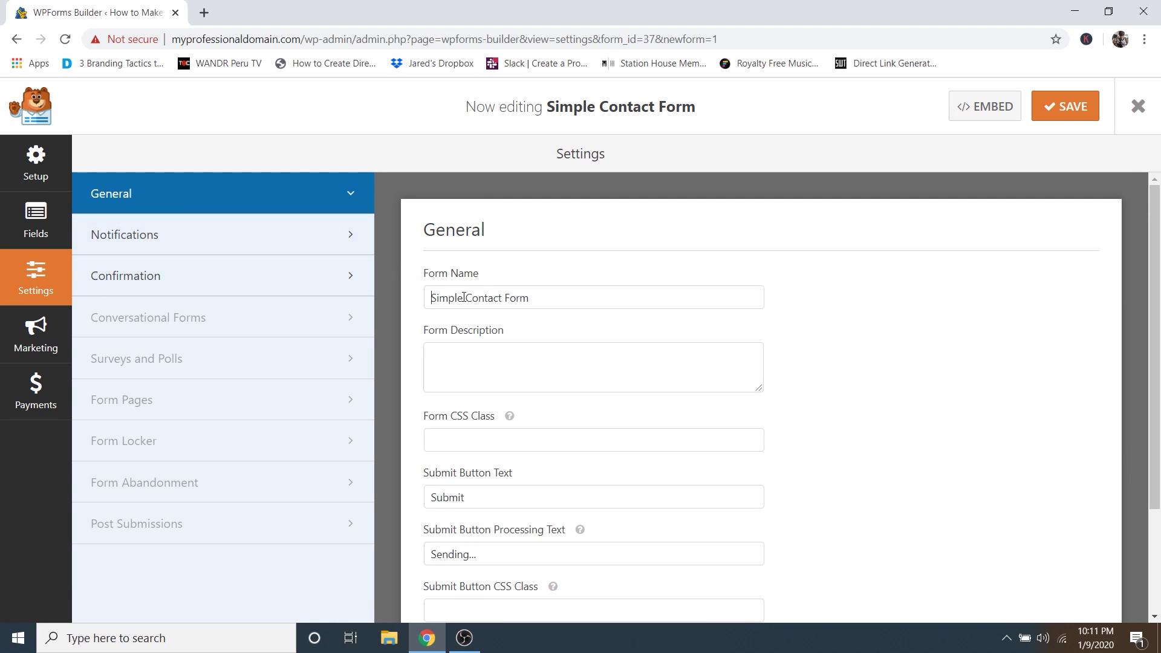
Replace 'Simple' in the Form Name with the site owner's name.
left_click_drag(464, 297, 421, 302)
type("Dale's")
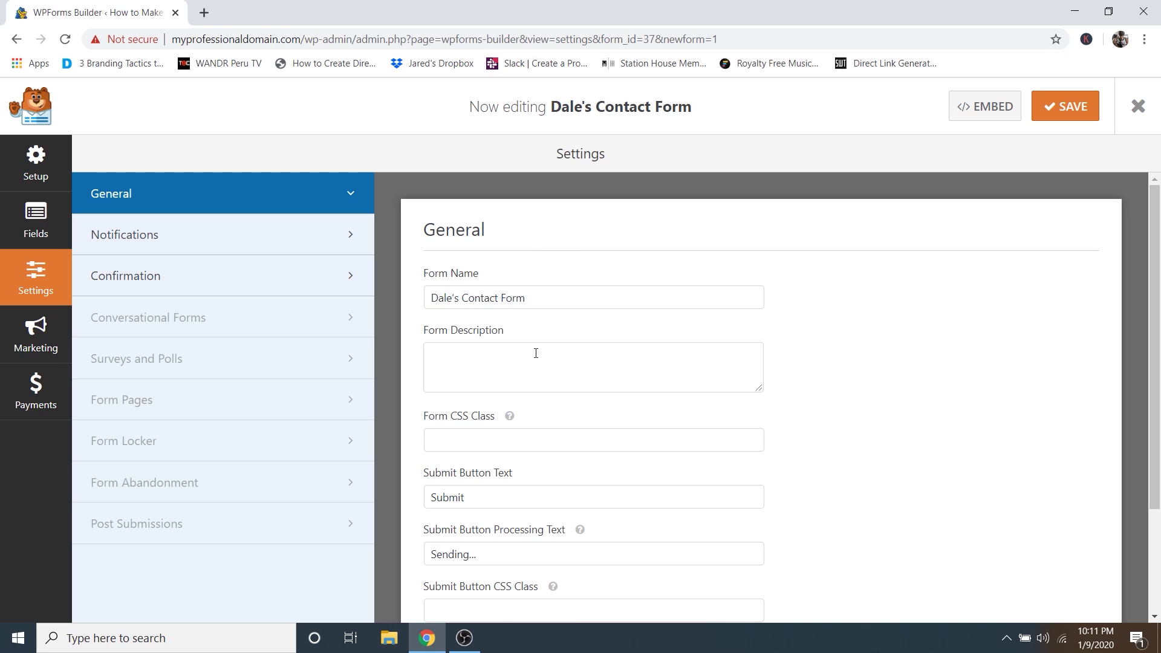
scroll(623, 315, "down", 3)
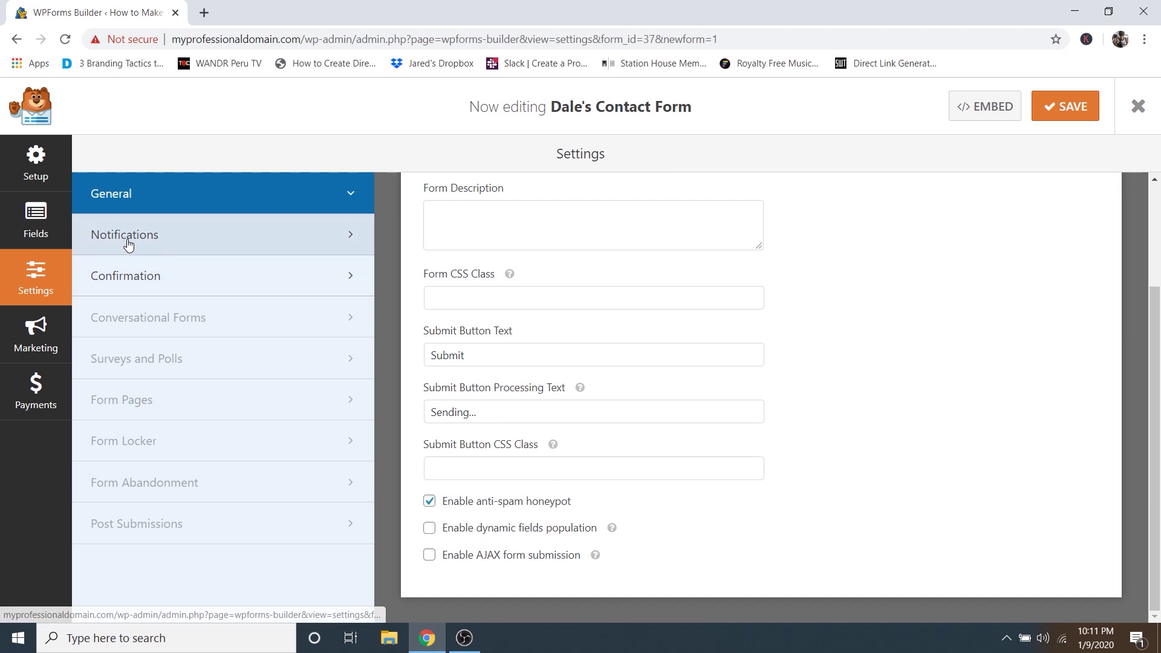
In Notifications, add an extra recipient address after {admin_email}, then remove it again.
left_click(187, 236)
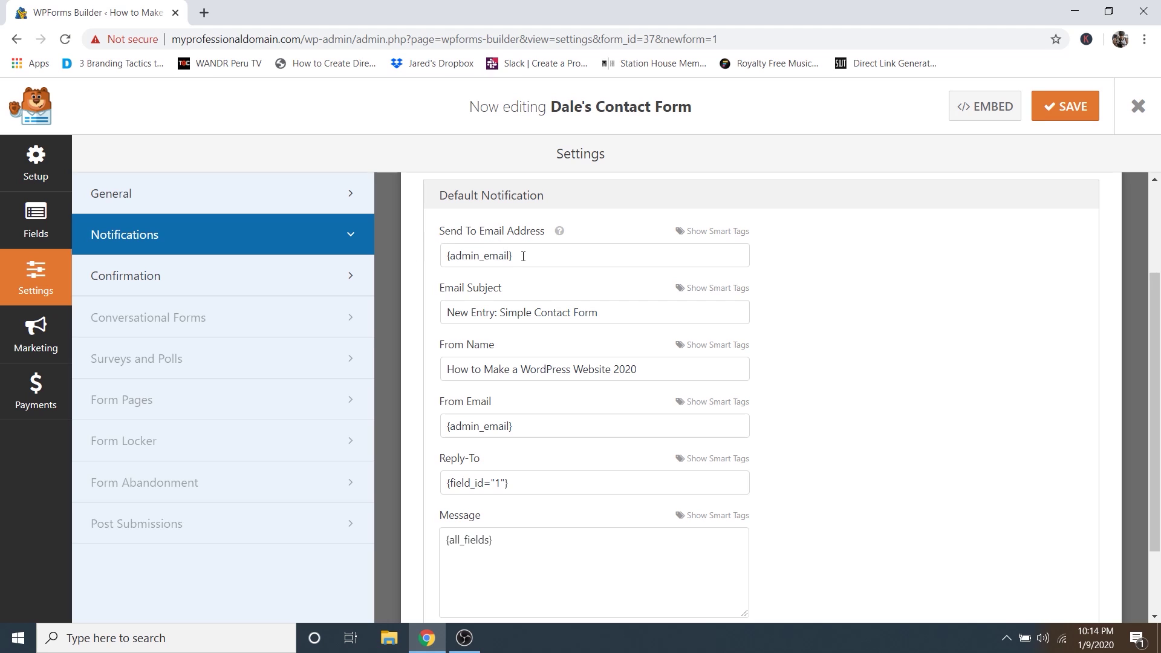
left_click_drag(523, 256, 443, 257)
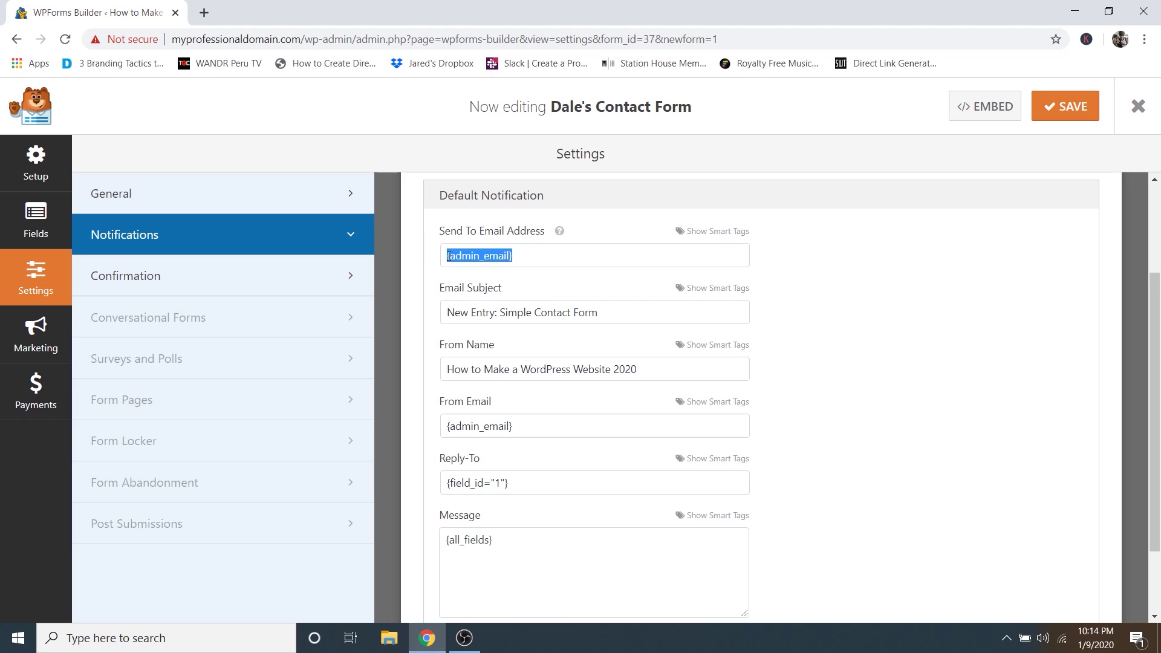
left_click(527, 255)
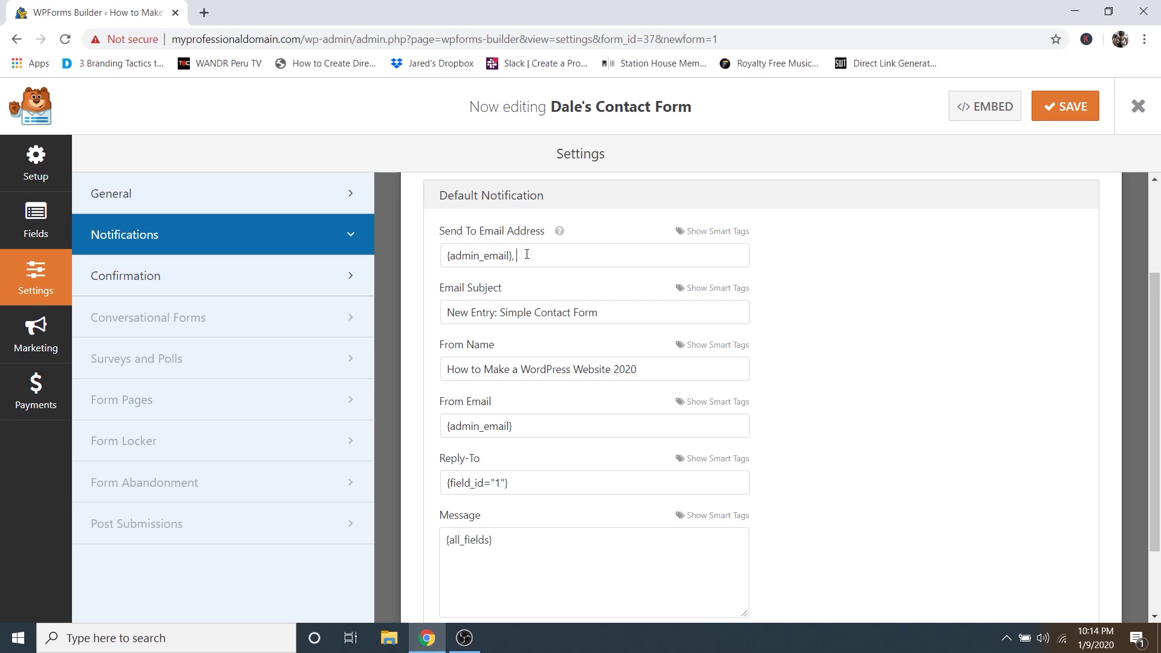
type(", [blurred]")
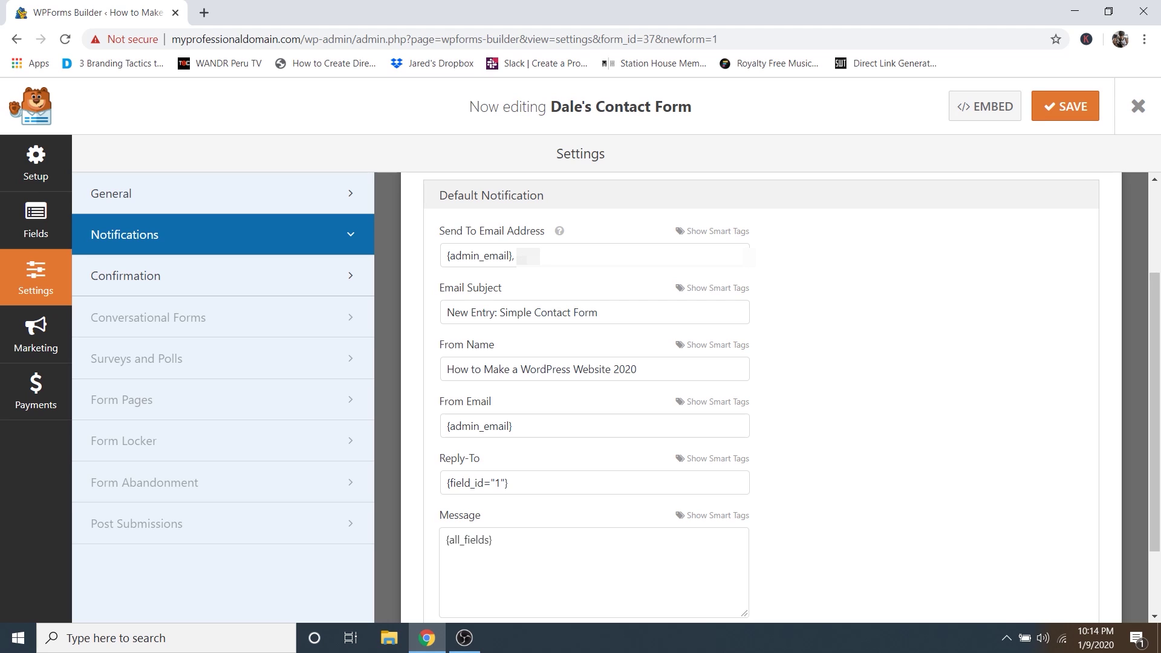
type("[blurred]")
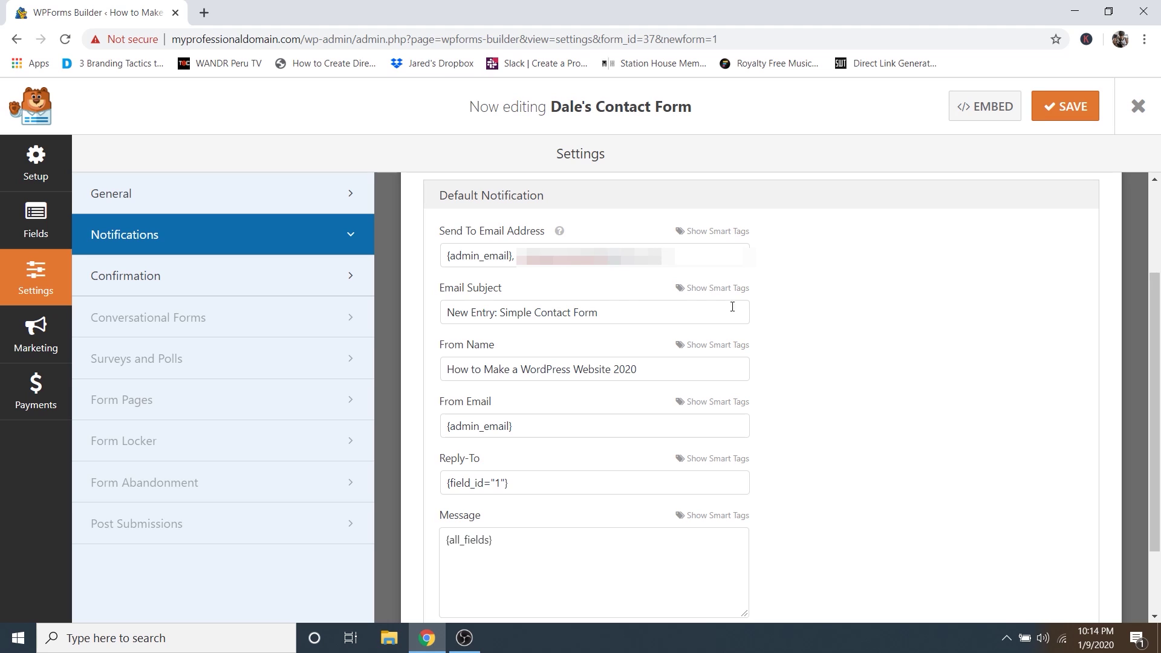
type("[blurred]")
left_click_drag(671, 257, 519, 276)
key("BackSpace")
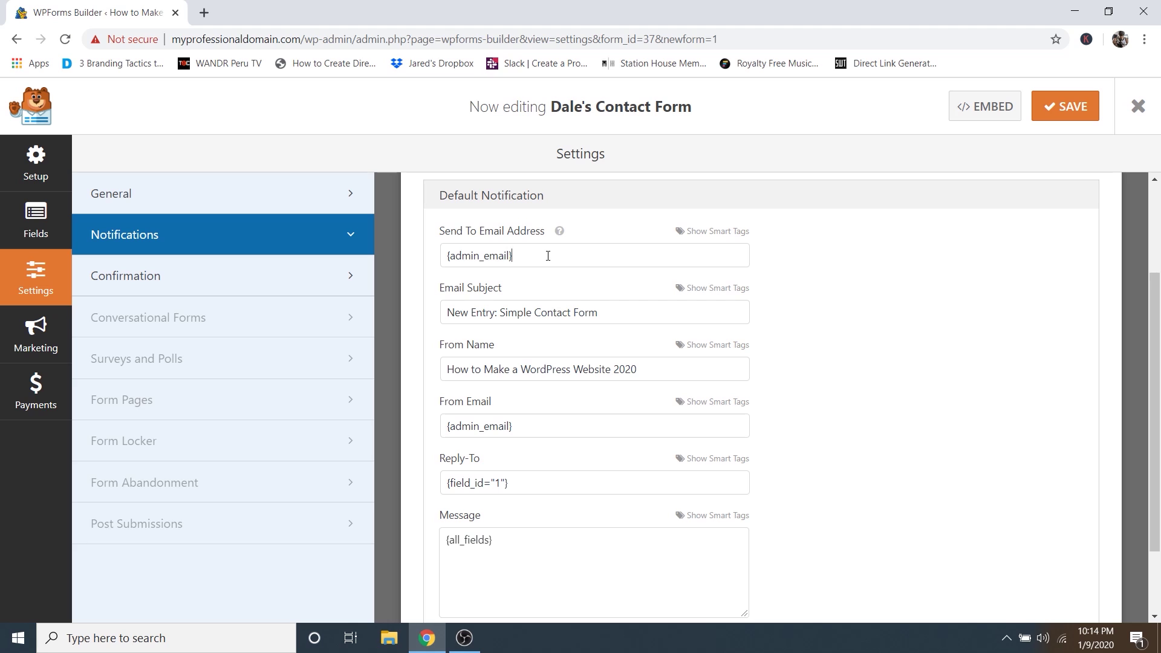
scroll(798, 320, "down", 2)
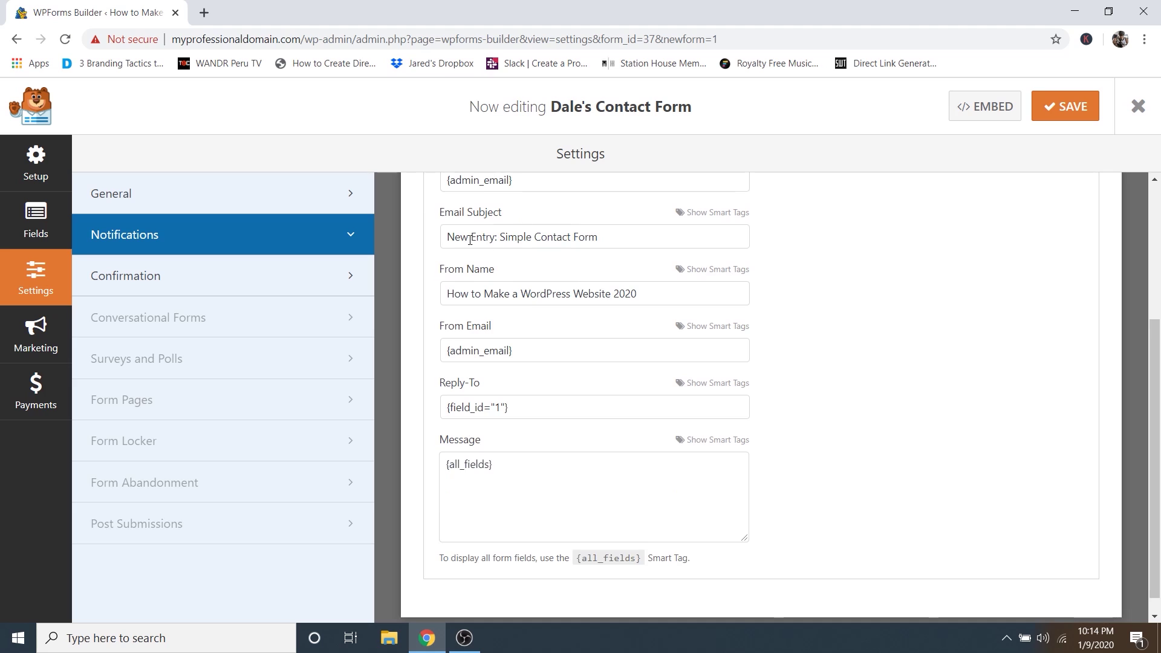
Replace 'Simple' in the notification Email Subject with the owner's name, then go to Confirmation settings.
left_click_drag(535, 236, 503, 232)
type("Dale's")
left_click_drag(653, 293, 425, 288)
left_click(638, 294)
left_click(162, 282)
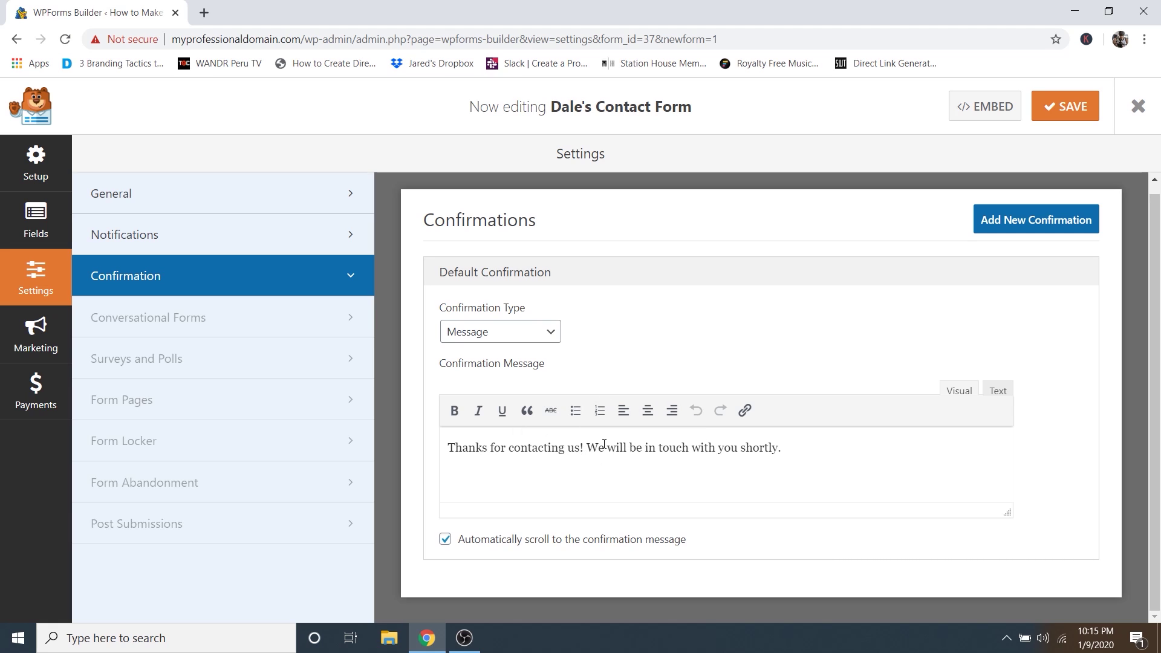
Try the Page and Redirect confirmation types, keep Message, then save and exit the builder.
left_click(497, 332)
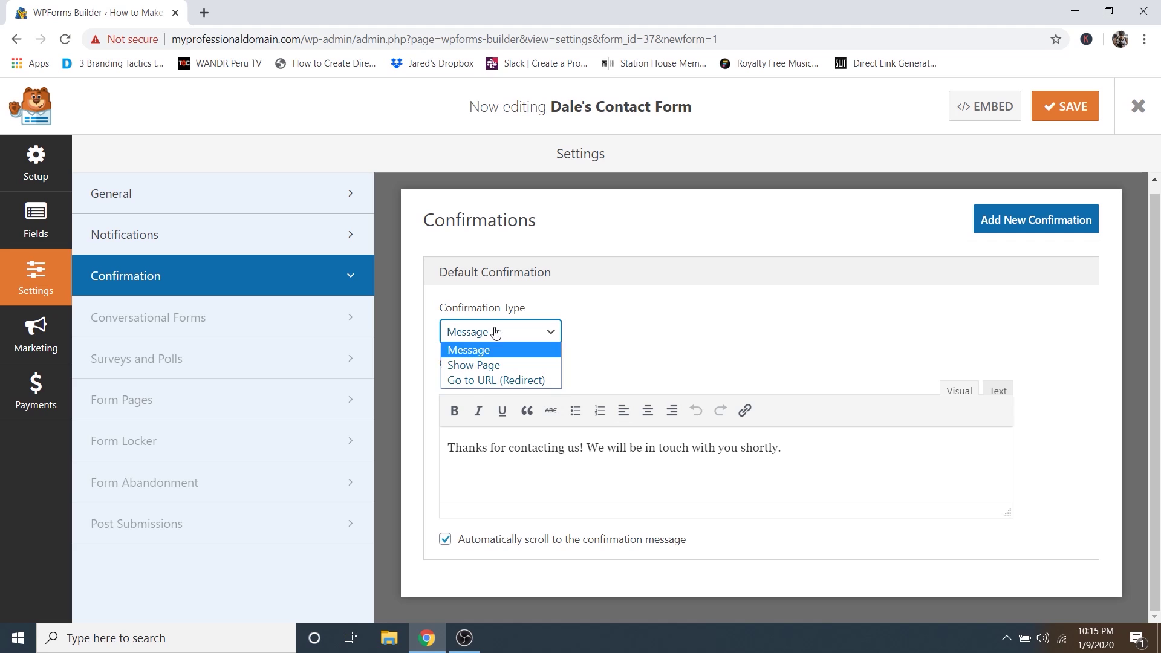
left_click(487, 365)
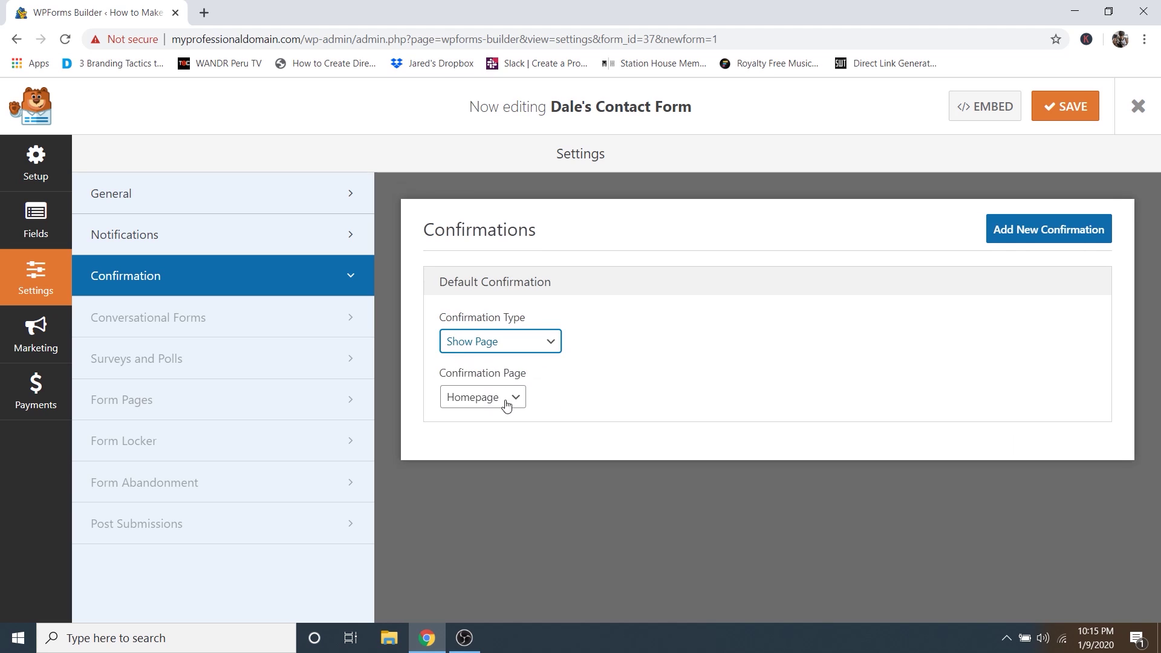
left_click(501, 346)
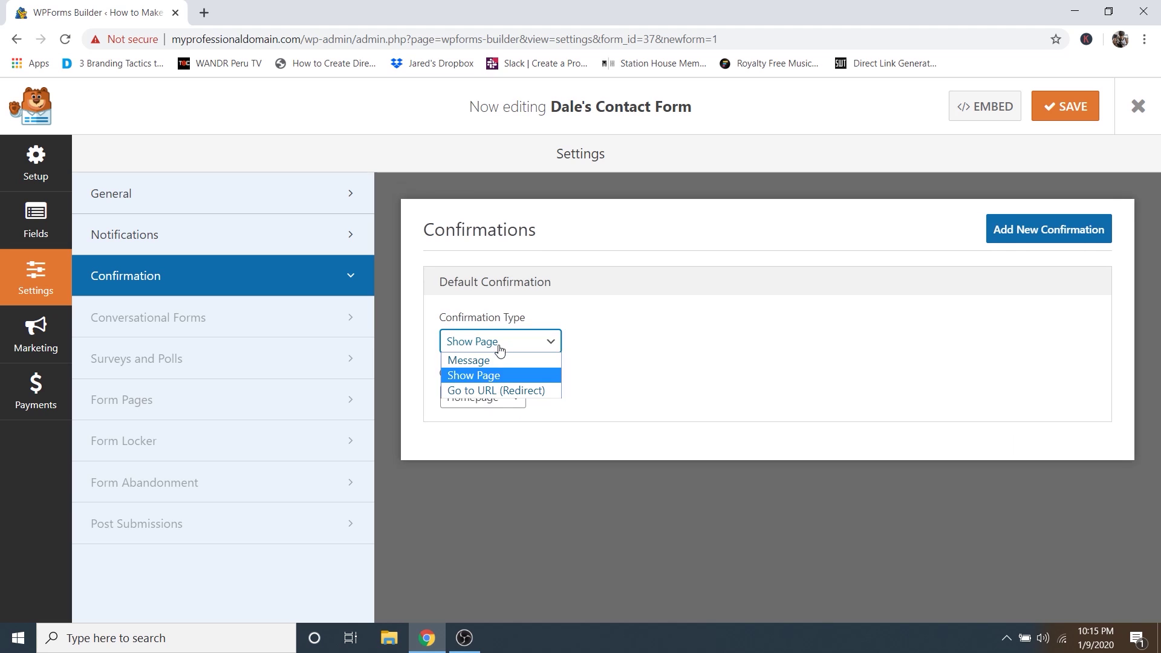
left_click(489, 394)
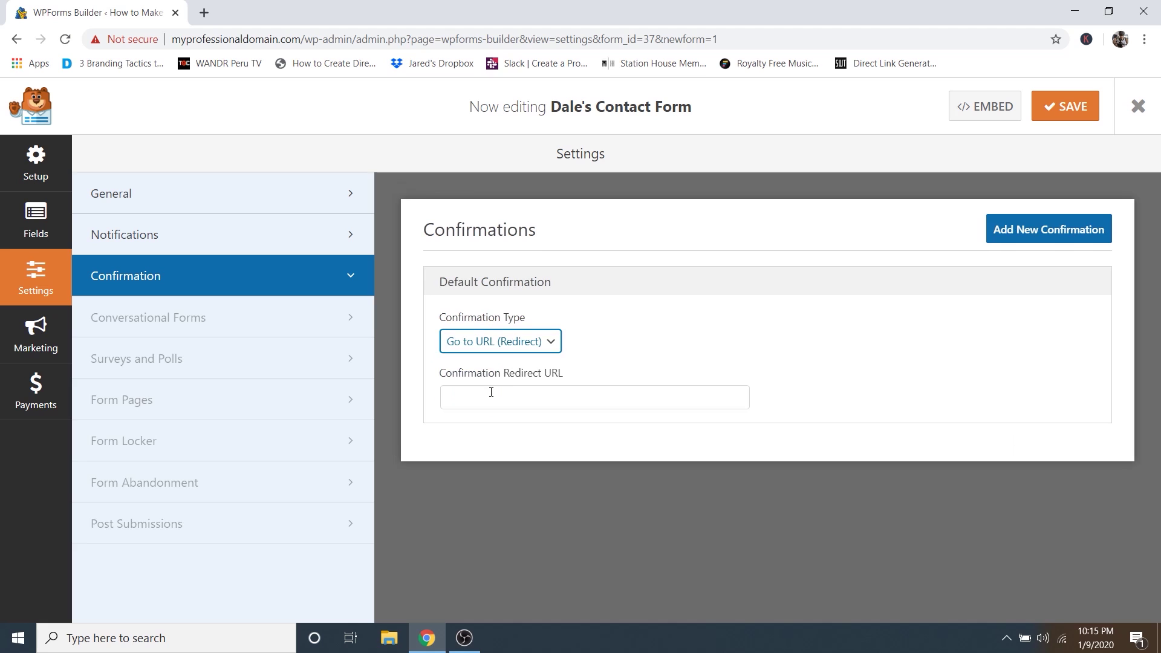
left_click(505, 351)
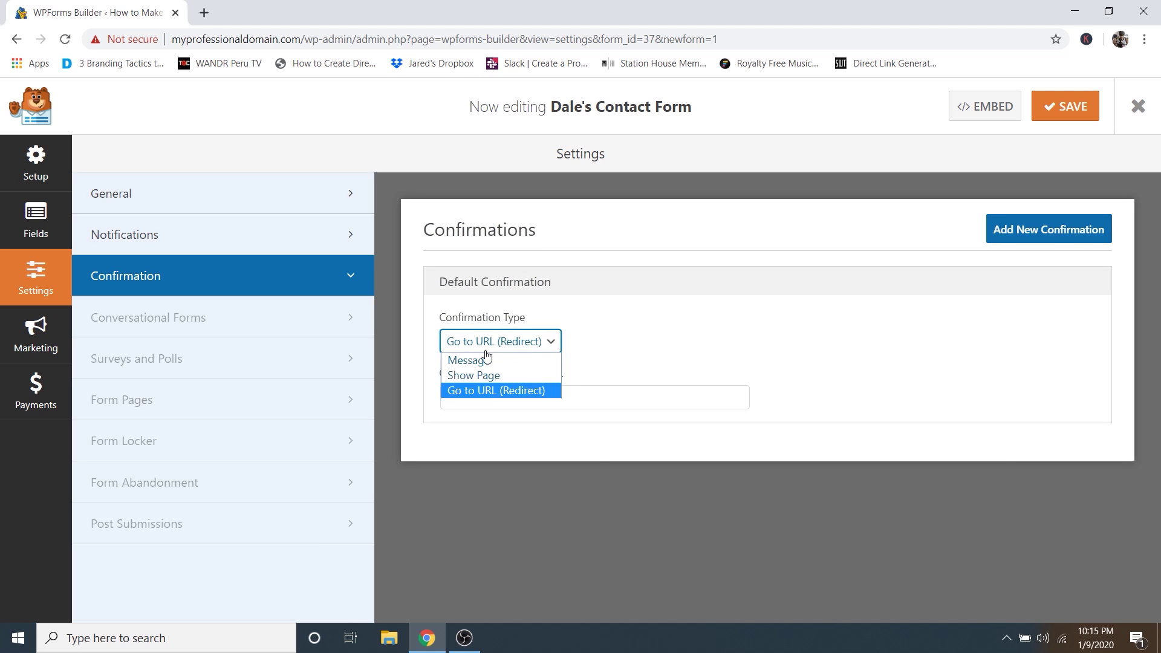
left_click(484, 355)
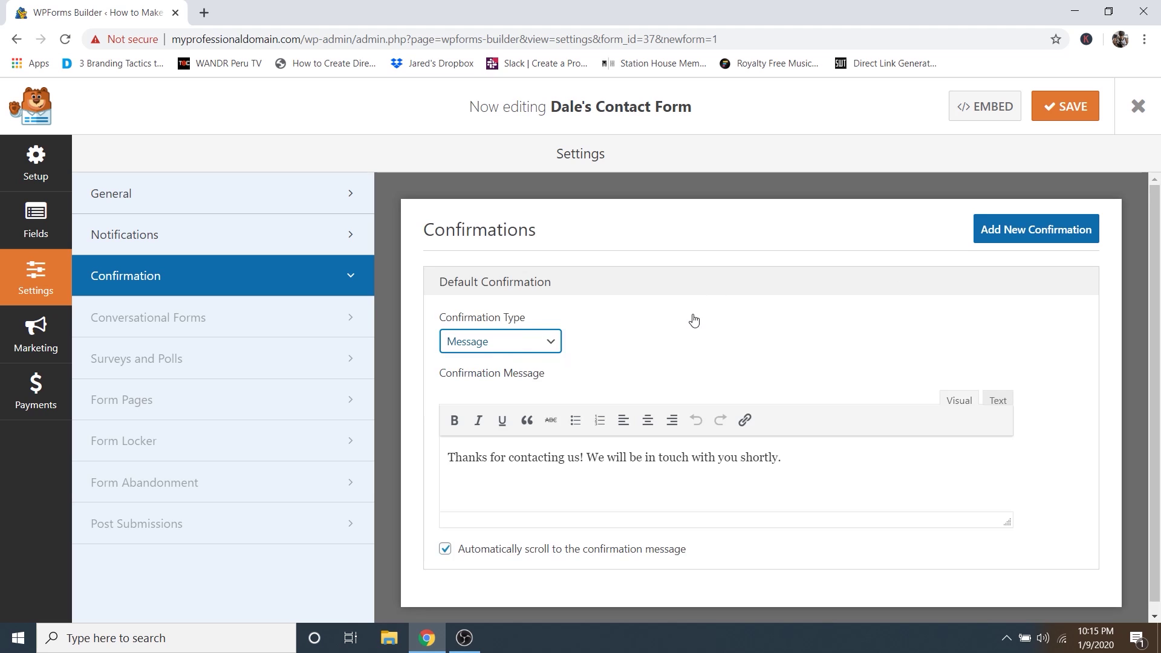
left_click(1066, 108)
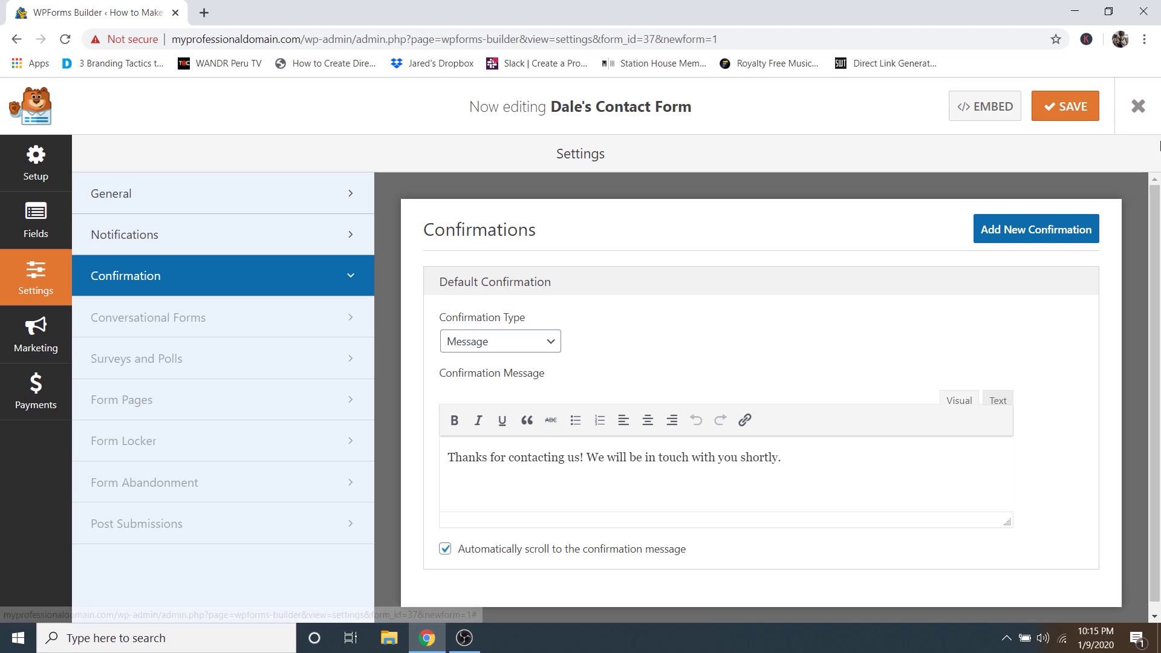
left_click(1143, 123)
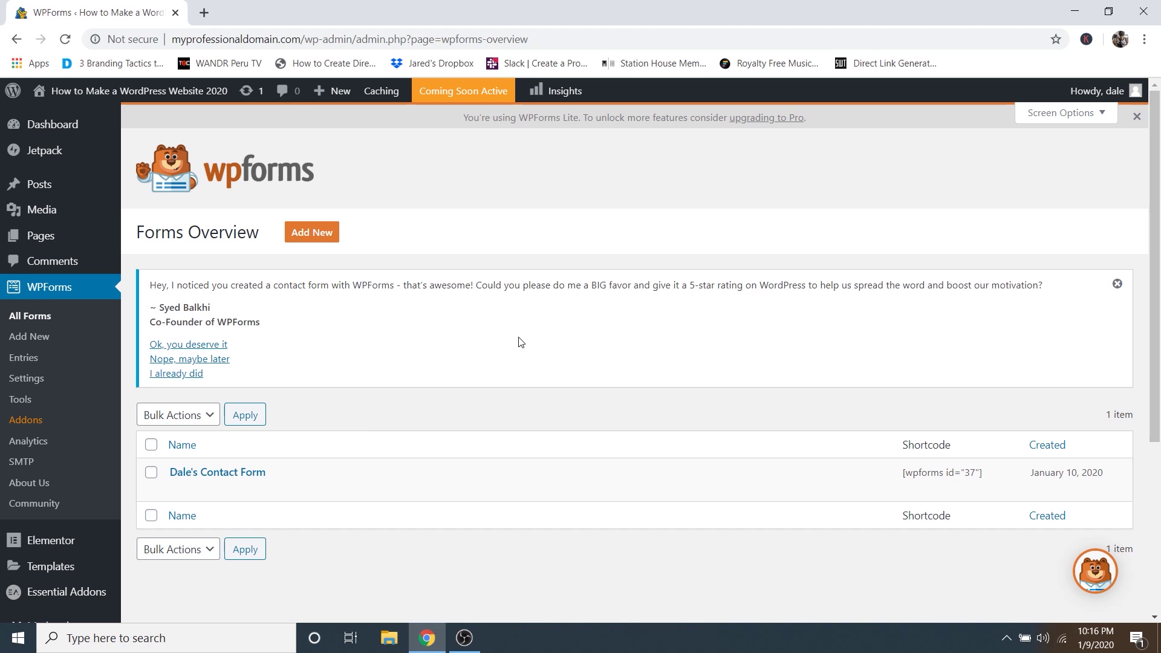
Visit the site from the admin bar, edit the homepage with Elementor, and scroll to Contact.
mouse_move(242, 484)
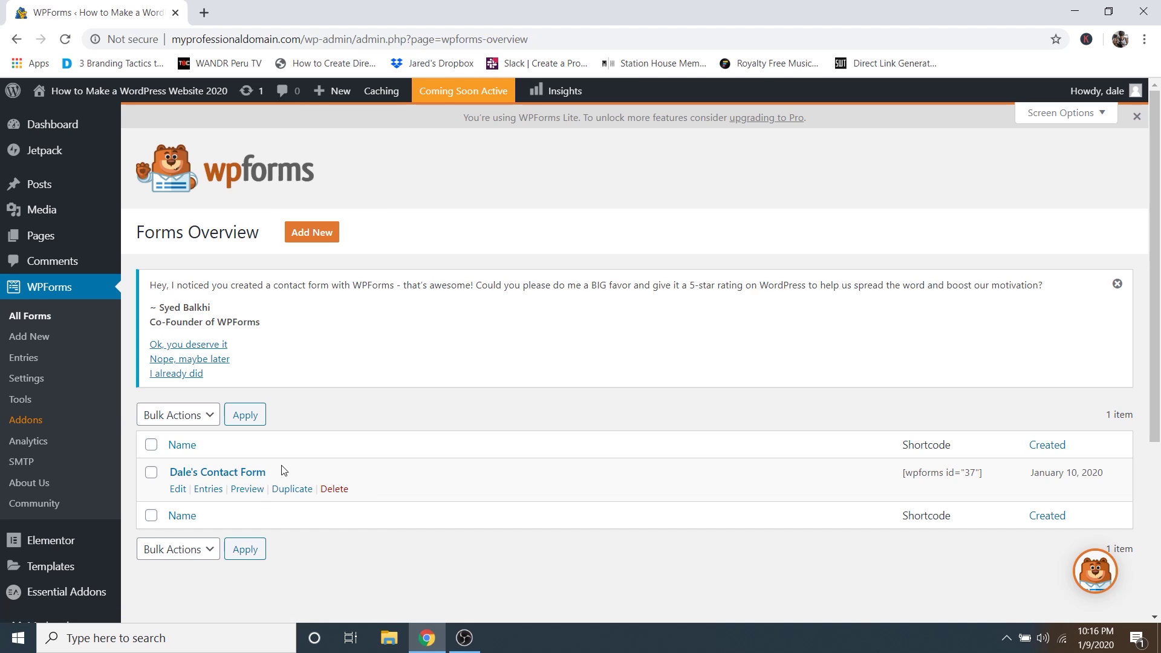
mouse_move(175, 497)
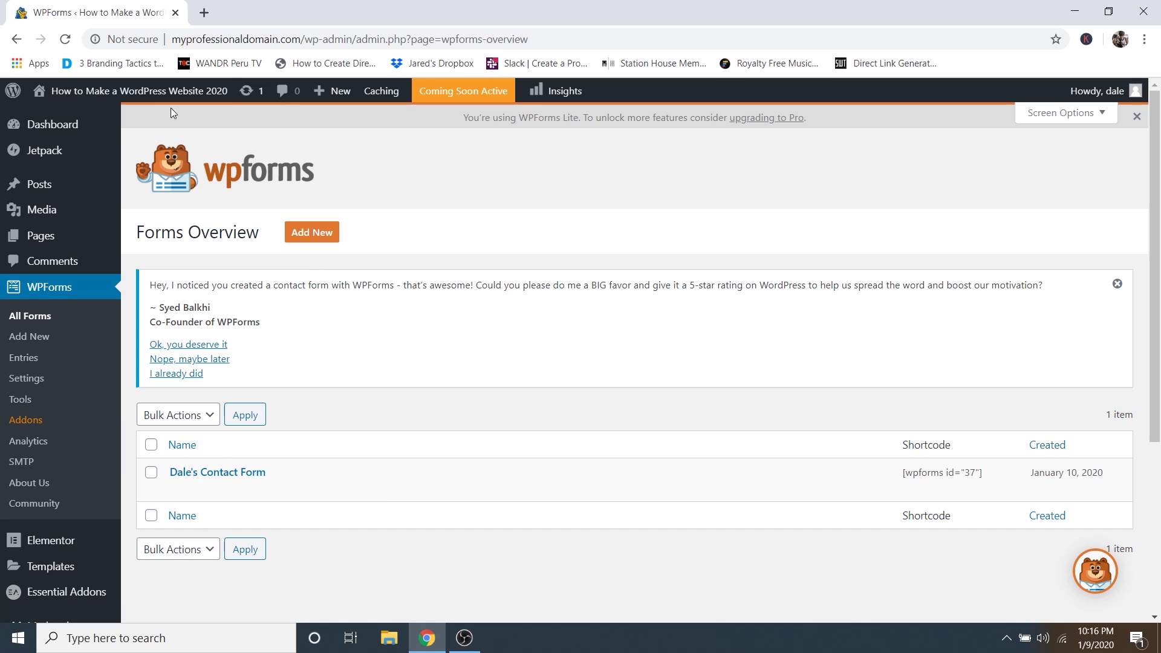
mouse_move(137, 99)
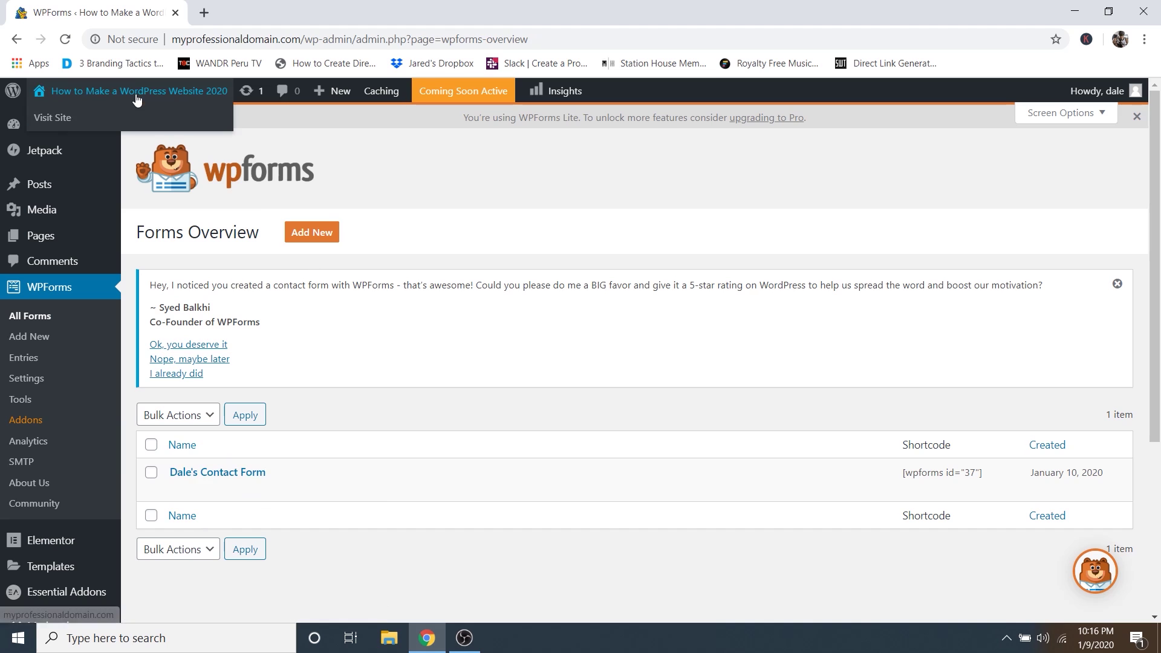
left_click(63, 124)
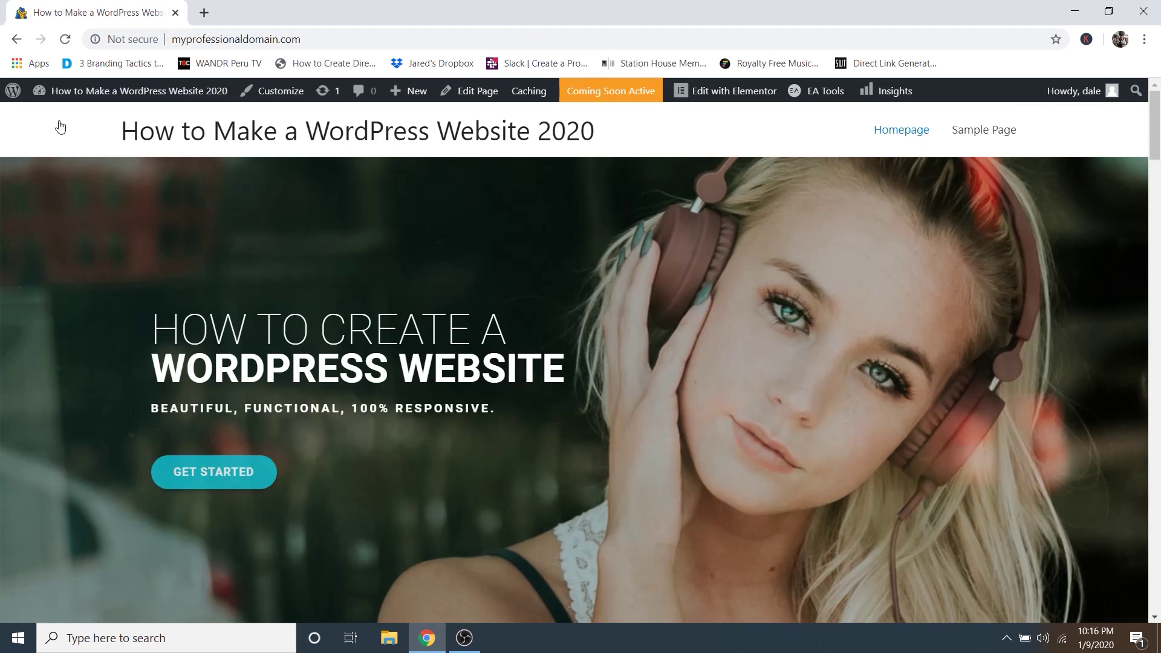
left_click(733, 93)
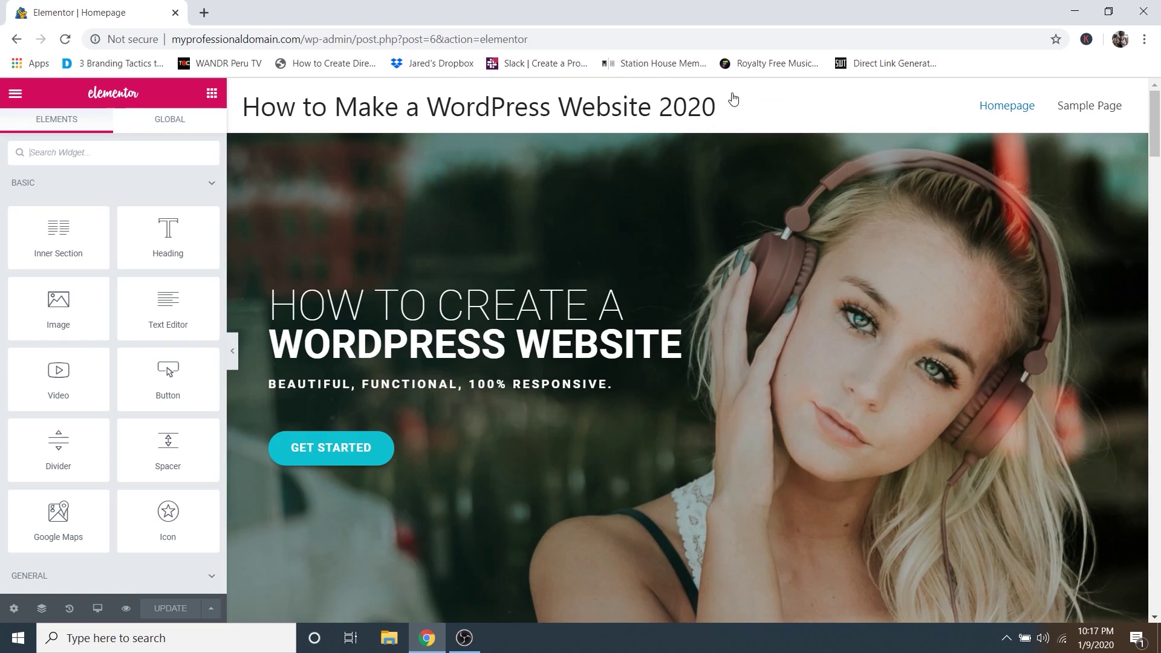
scroll(725, 162, "down", 6)
scroll(674, 192, "down", 20)
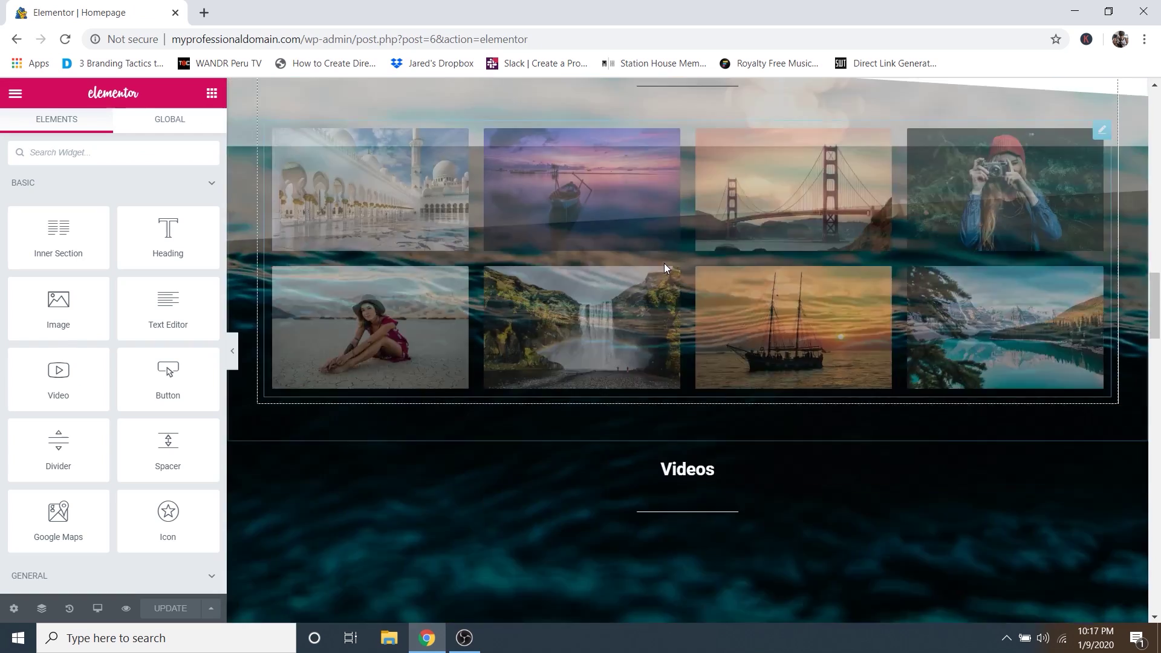
scroll(664, 282, "down", 15)
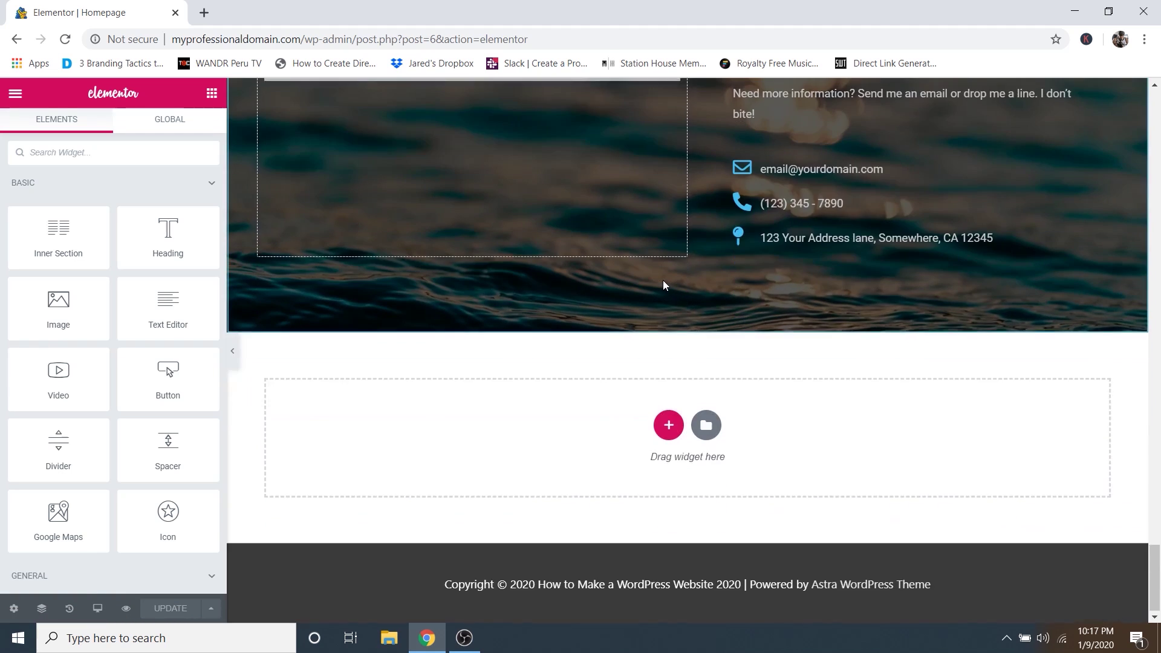
scroll(663, 280, "up", 3)
scroll(647, 279, "up", 1)
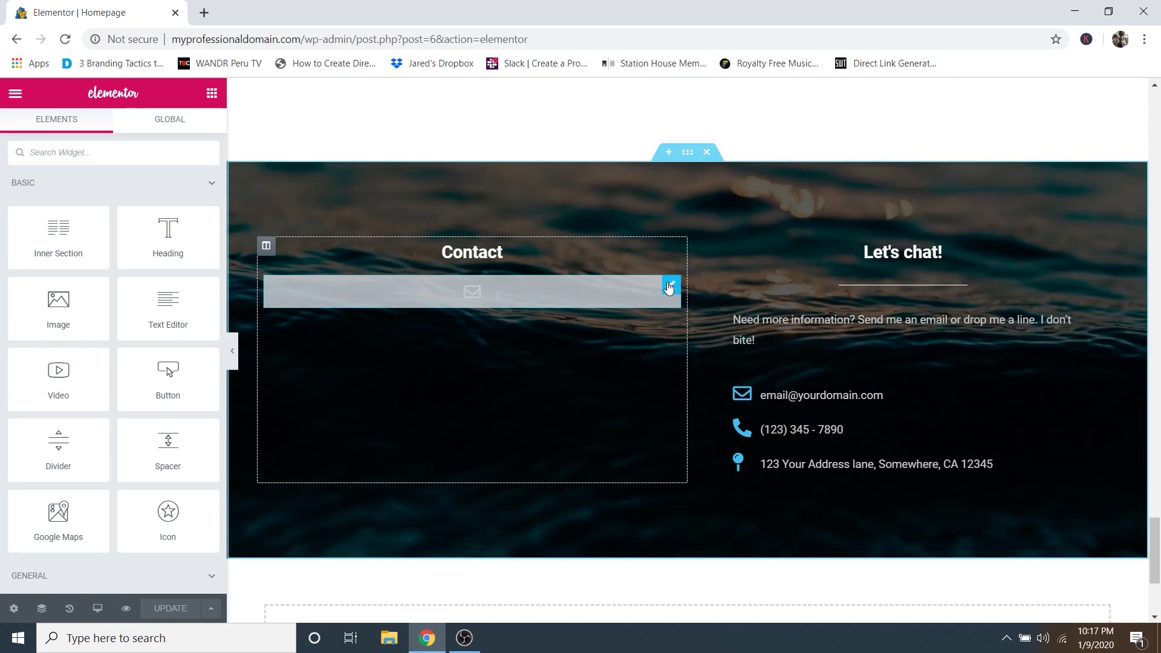
Choose the owner's contact form in the EA WPForms widget's Select Form dropdown.
left_click(670, 287)
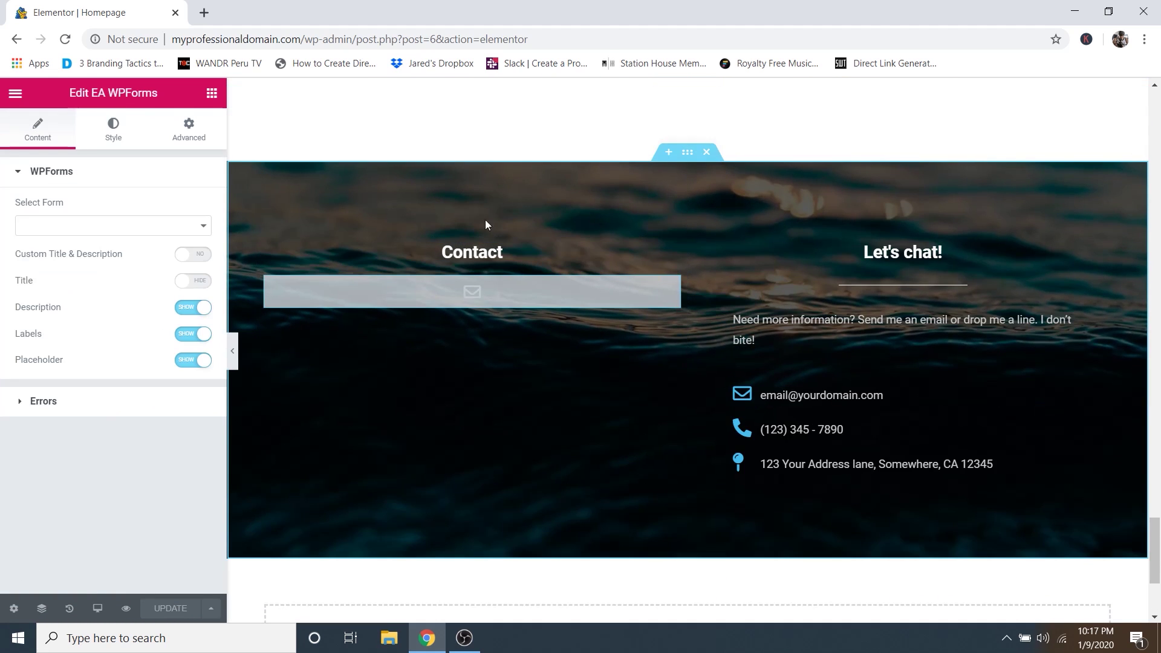
left_click(65, 227)
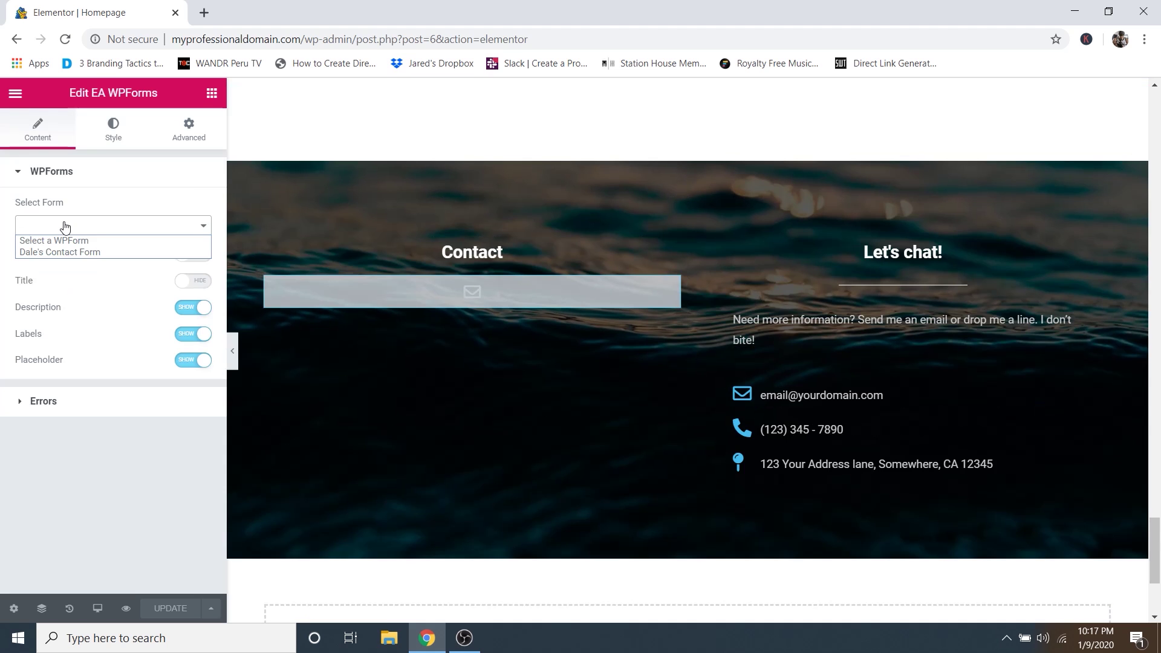
left_click(65, 253)
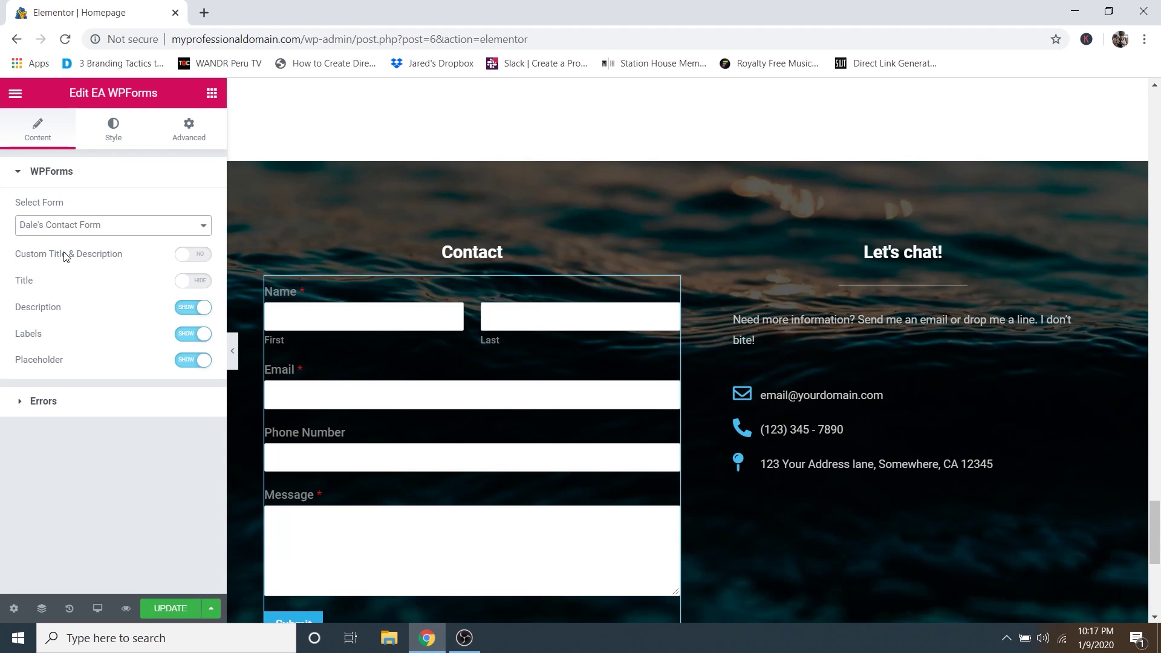
scroll(343, 407, "down", 3)
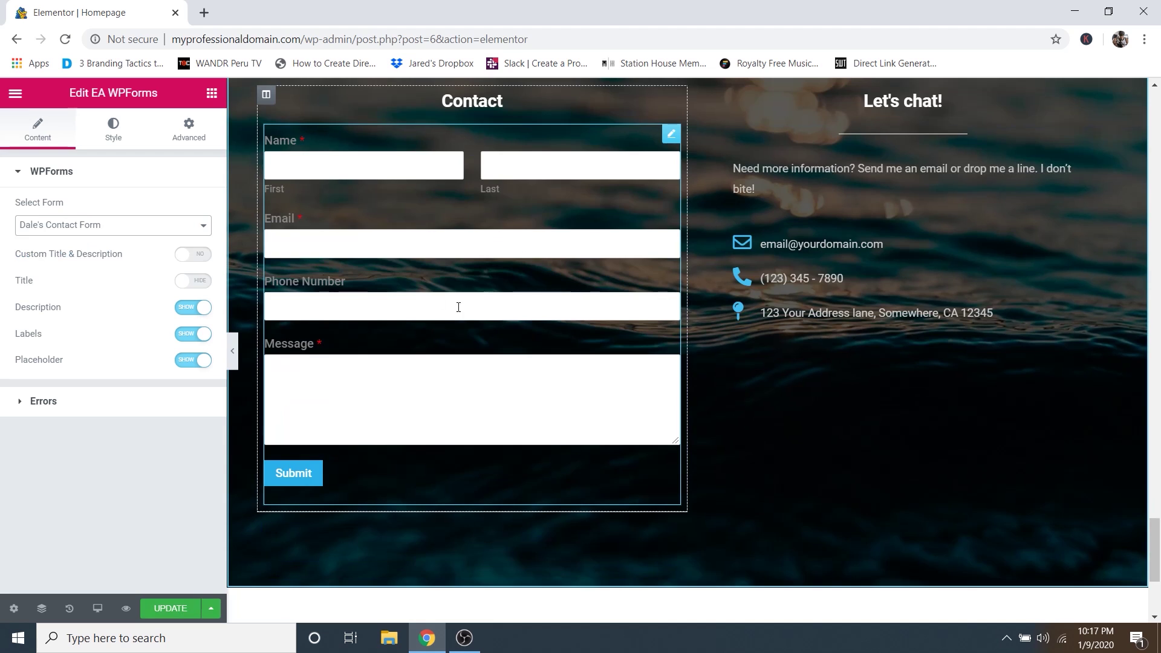
scroll(460, 291, "up", 3)
scroll(459, 290, "down", 1)
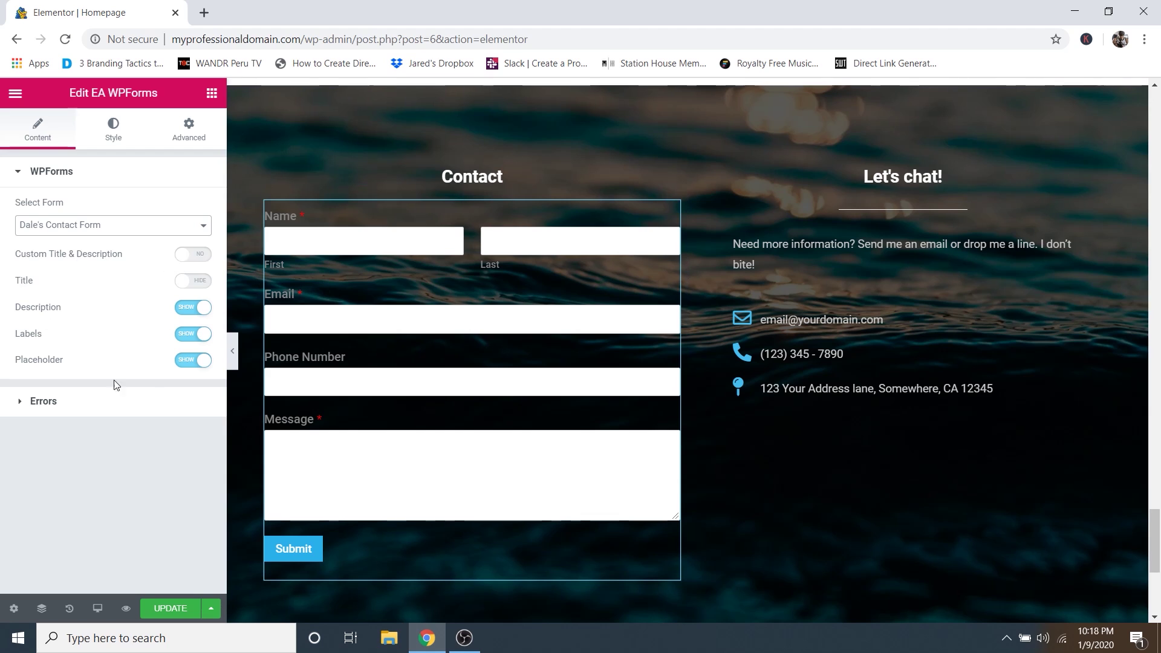
In the Style tab's Submit Button options, keep left alignment and set the button Width to 100.
left_click(114, 136)
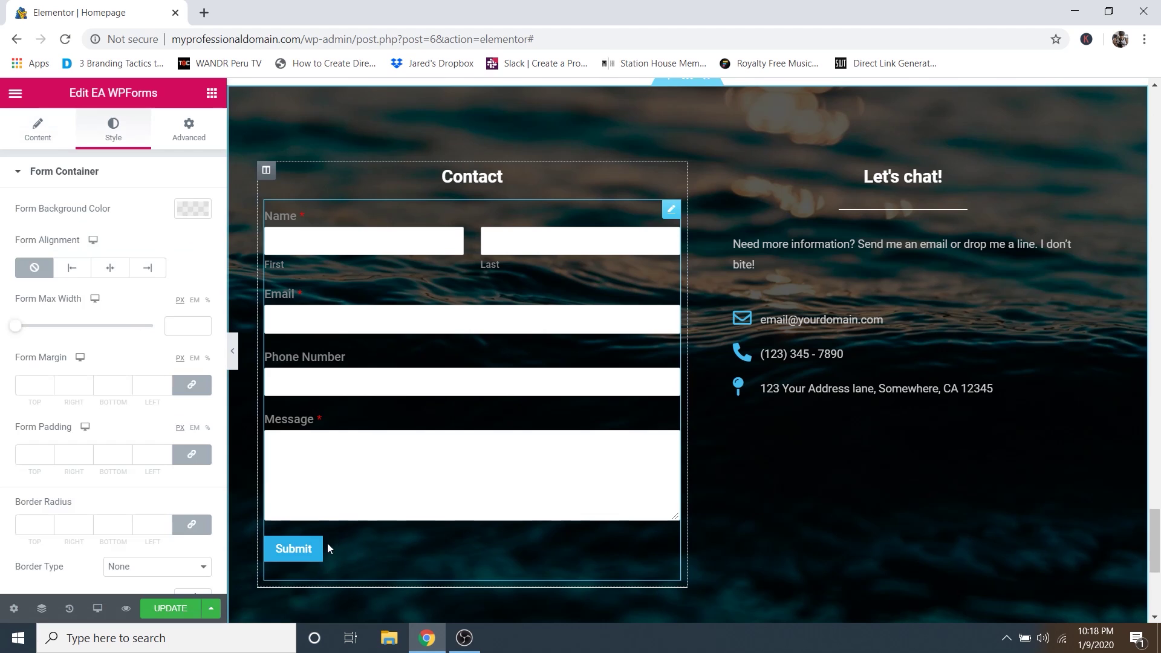
scroll(68, 342, "down", 5)
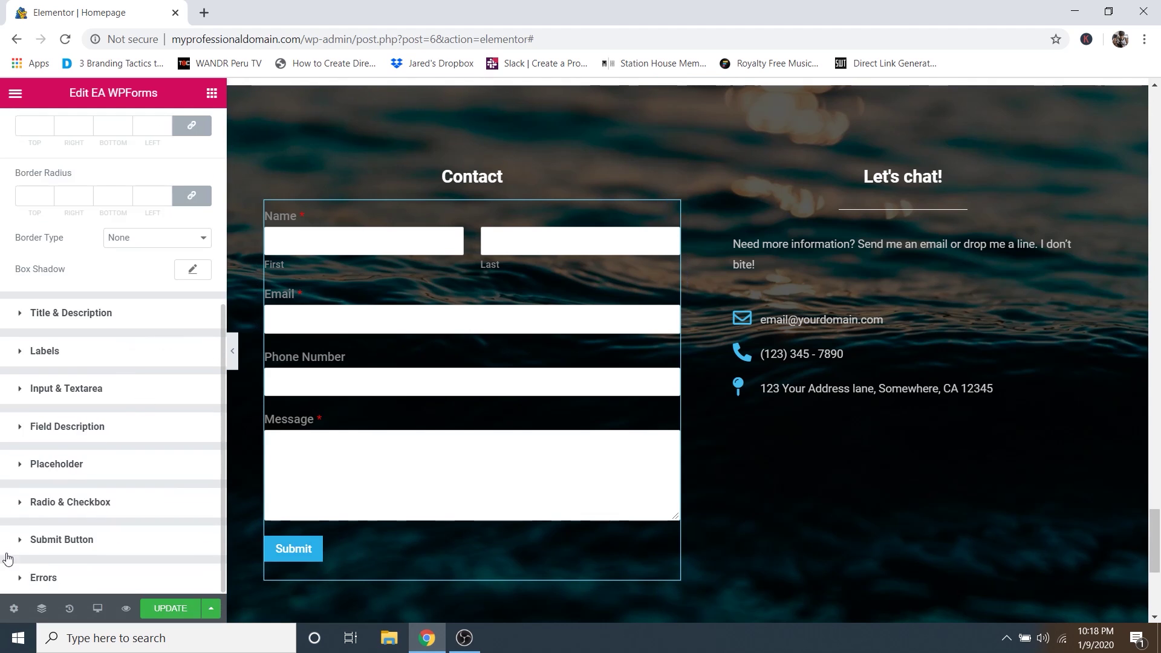
left_click(106, 549)
scroll(112, 465, "down", 2)
scroll(120, 385, "down", 3)
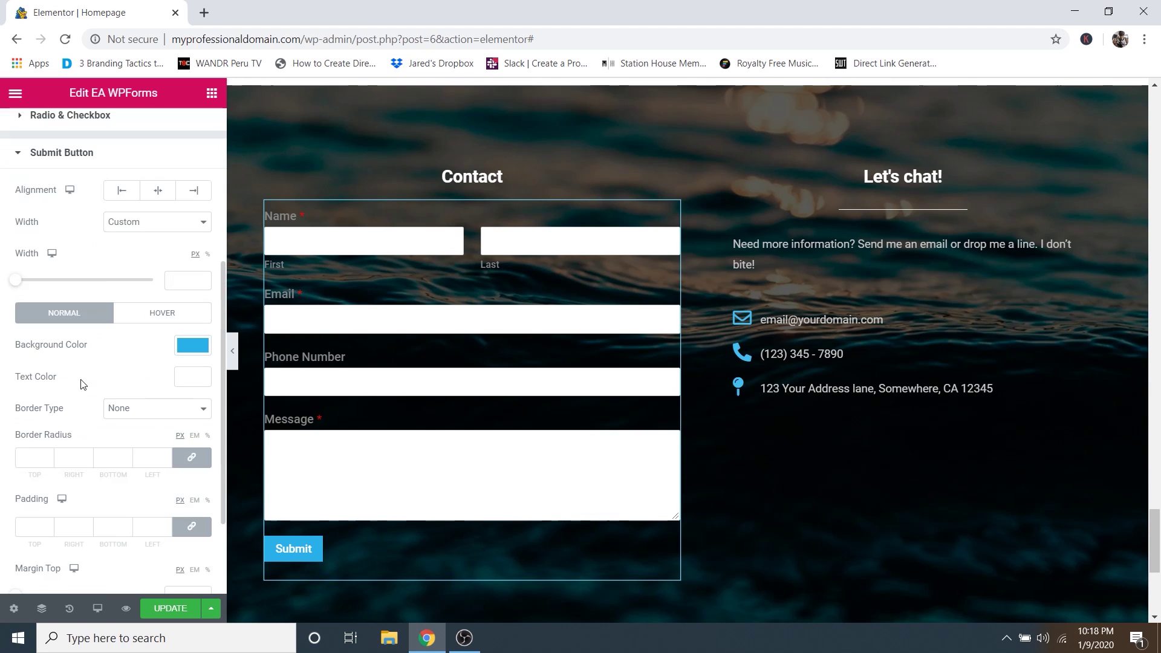
left_click(162, 191)
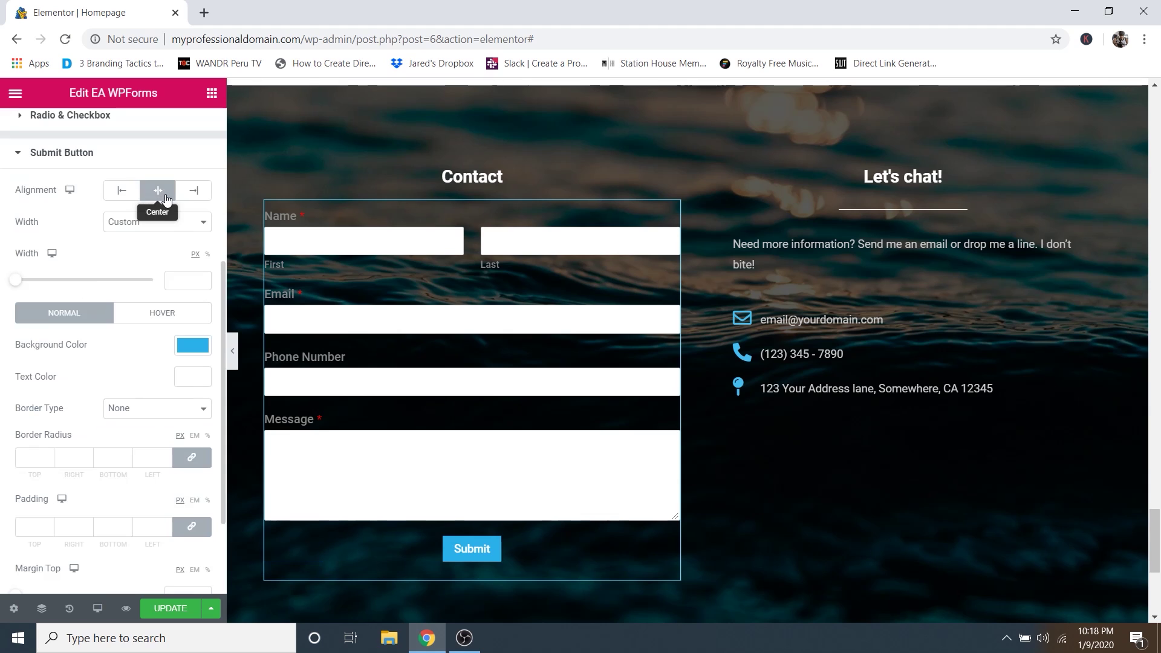
left_click(121, 191)
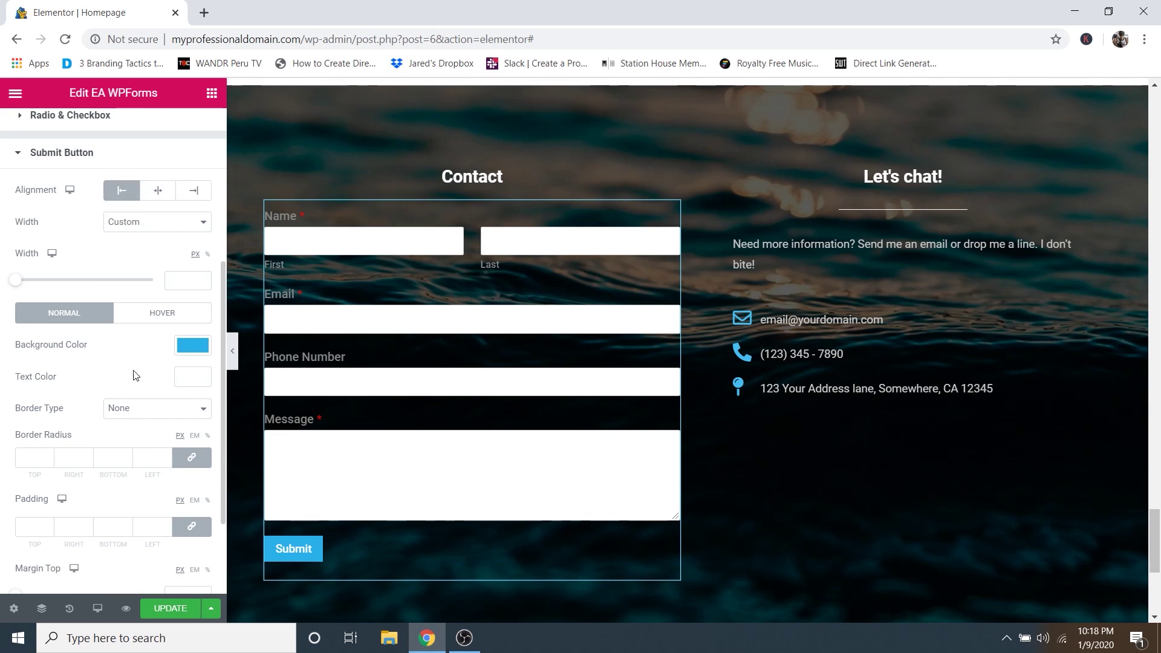
mouse_move(15, 280)
left_mouse_down()
mouse_move(85, 284)
mouse_move(29, 288)
left_mouse_up()
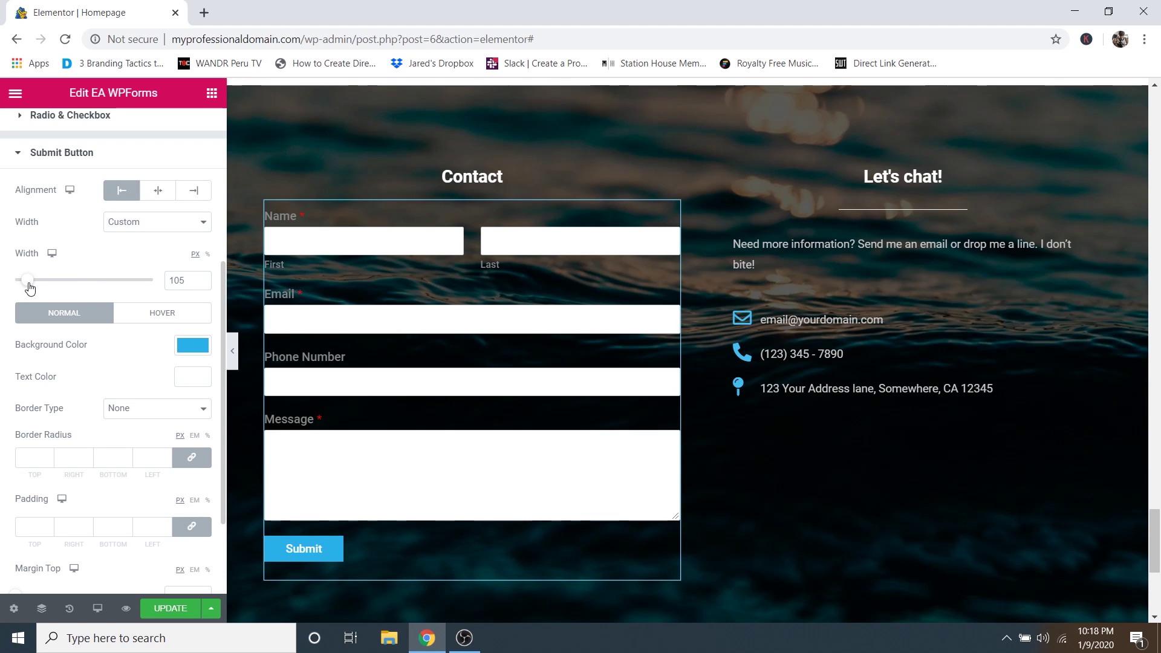
left_click(202, 284)
left_click(202, 284)
left_click(202, 285)
left_click(202, 284)
left_click(202, 284)
Give the Submit button a brighter blue background and a darker blue hover background.
left_click(192, 343)
mouse_move(170, 417)
left_mouse_down()
mouse_move(166, 432)
mouse_move(203, 424)
mouse_move(193, 420)
left_mouse_up()
left_click(133, 348)
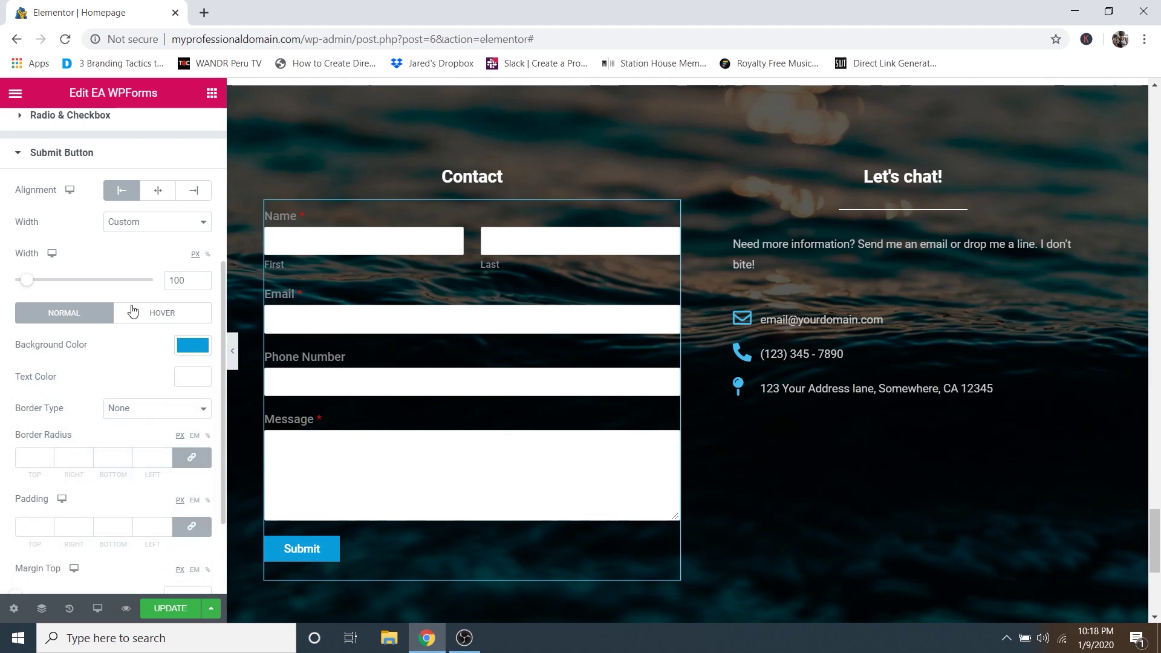
left_click(160, 314)
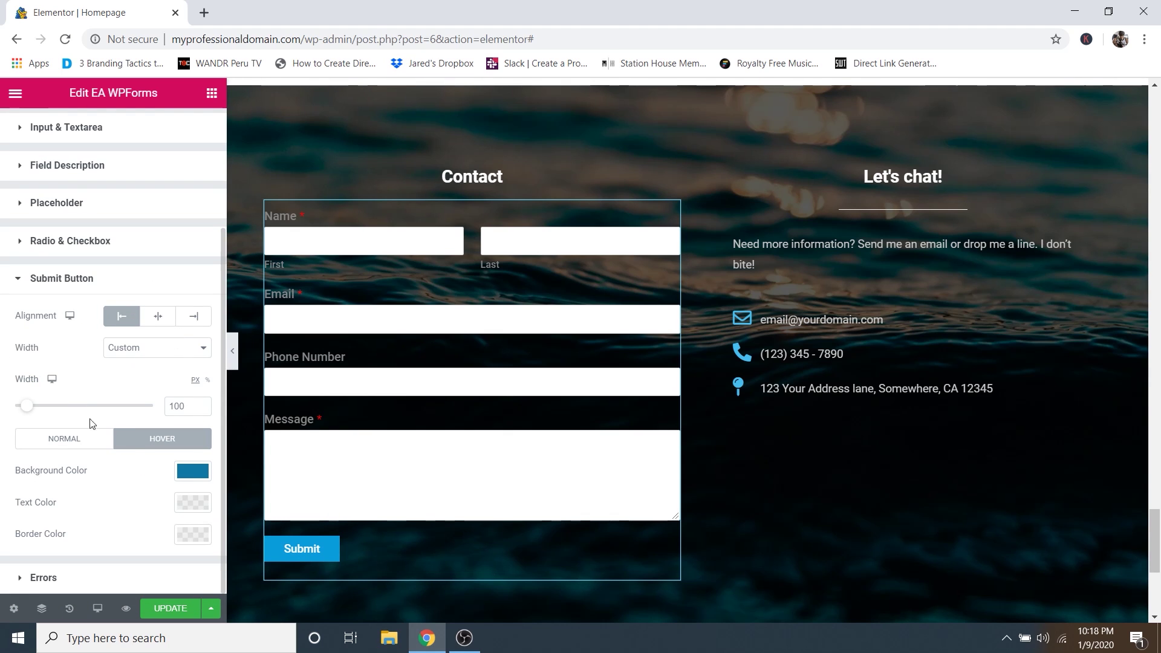
left_click(192, 475)
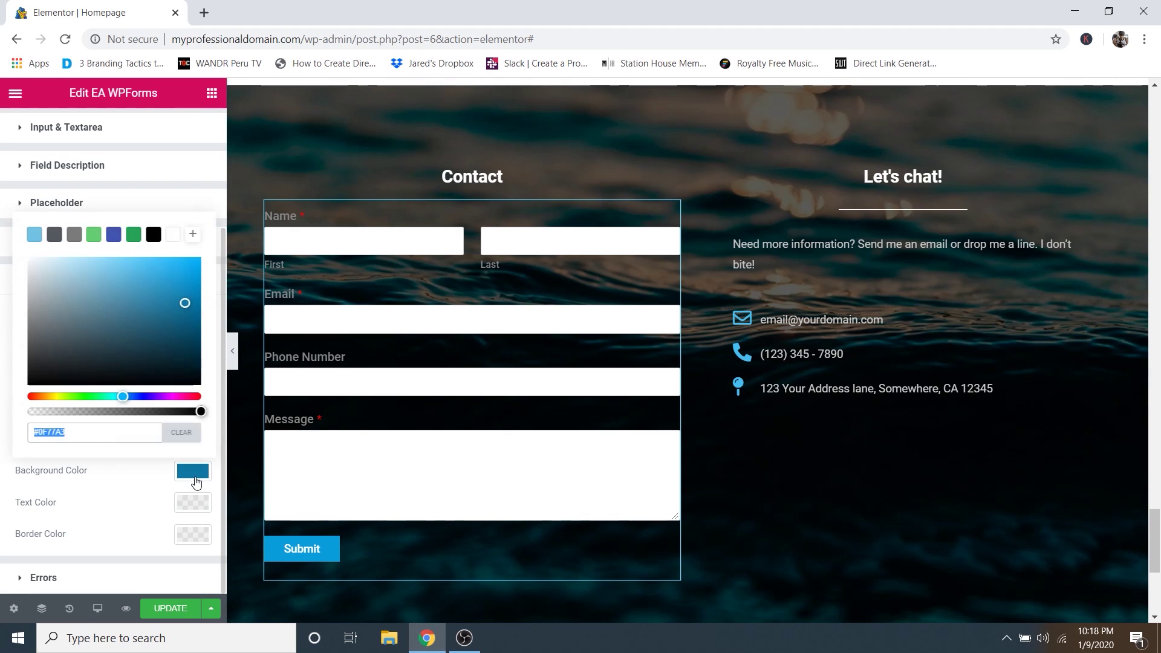
left_click_drag(185, 314, 188, 331)
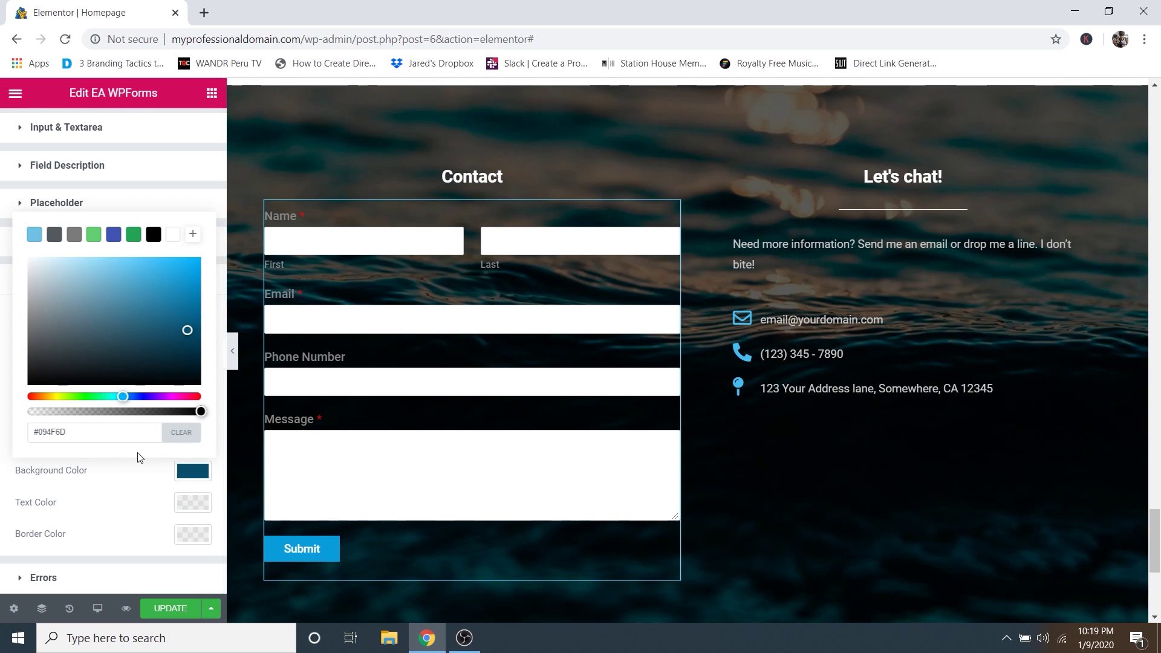
left_click(130, 207)
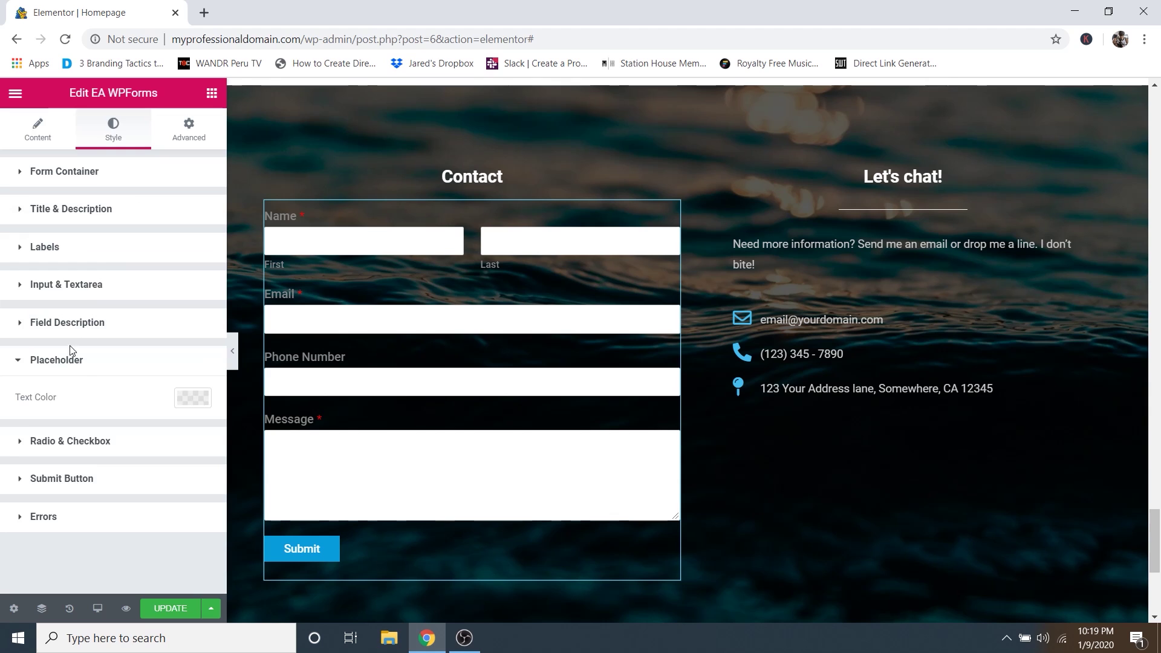
Round the Submit button's corners with a 25 px border radius.
left_click(77, 369)
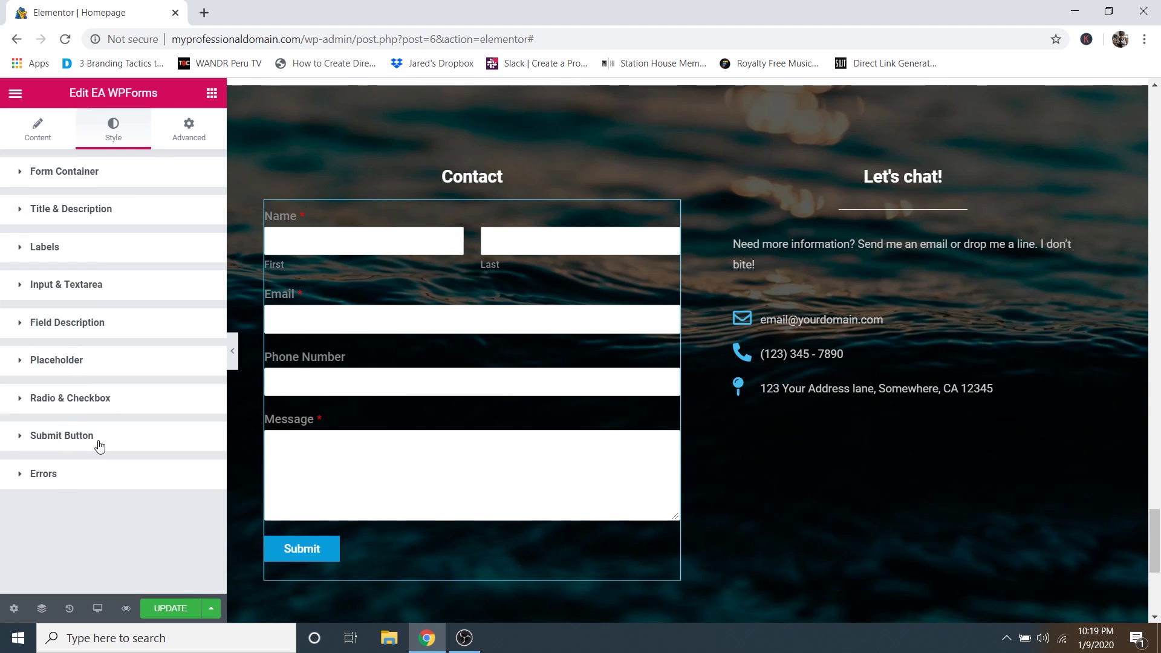
left_click(61, 436)
scroll(138, 302, "down", 7)
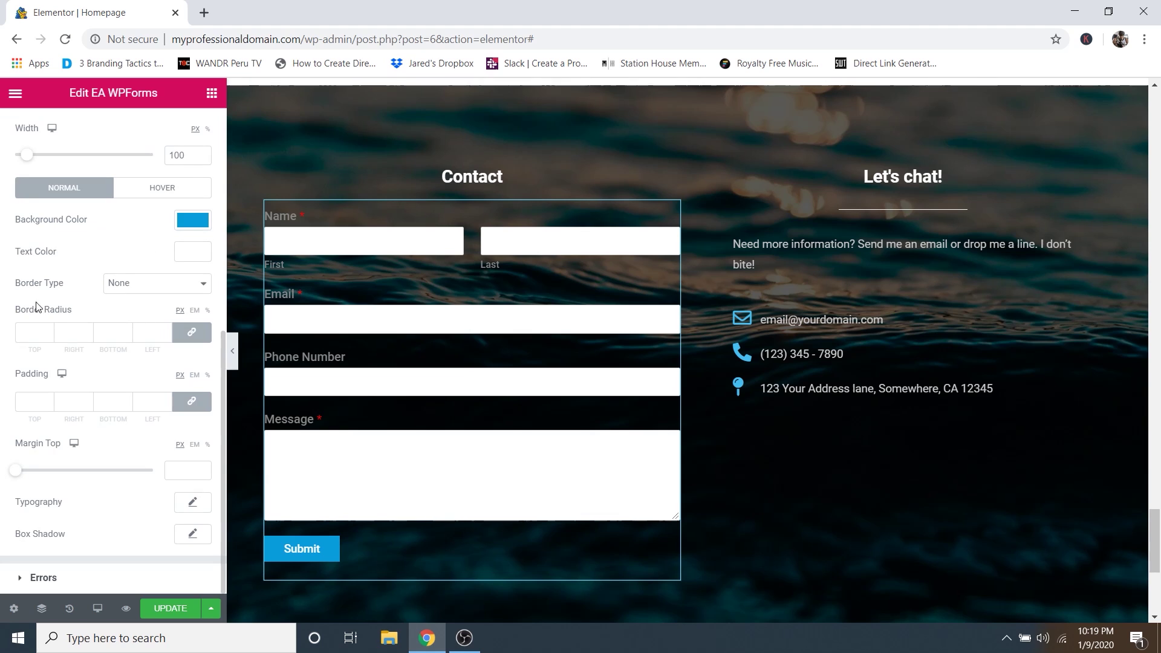
left_click(48, 333)
type("11")
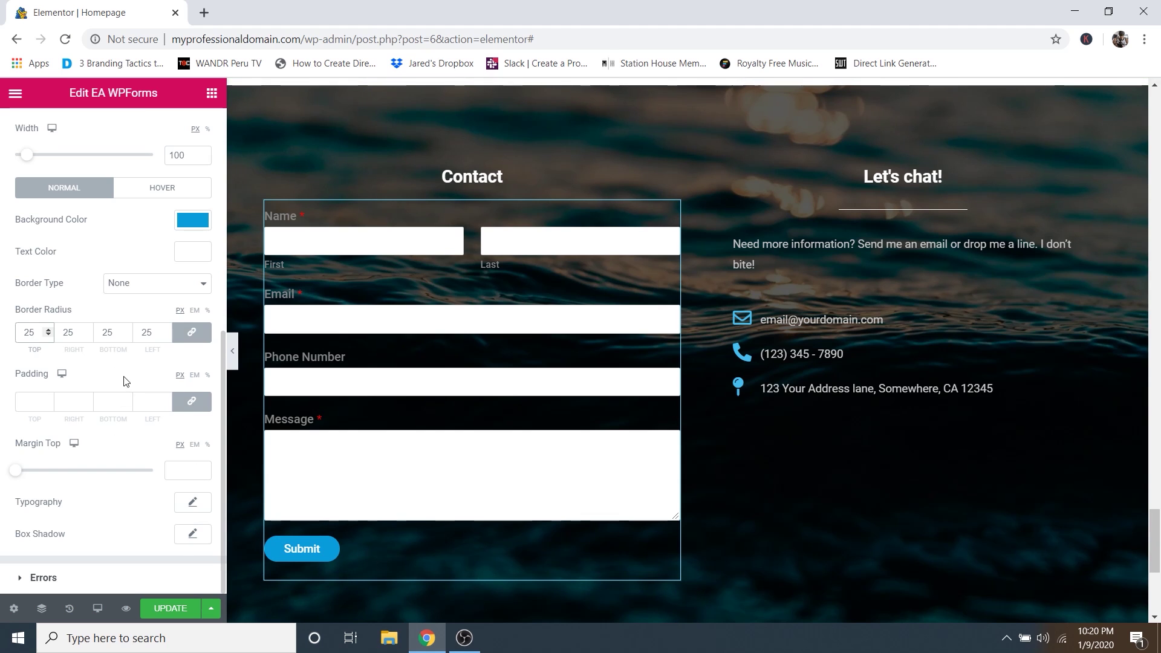
scroll(134, 385, "up", 2)
scroll(134, 385, "up", 5)
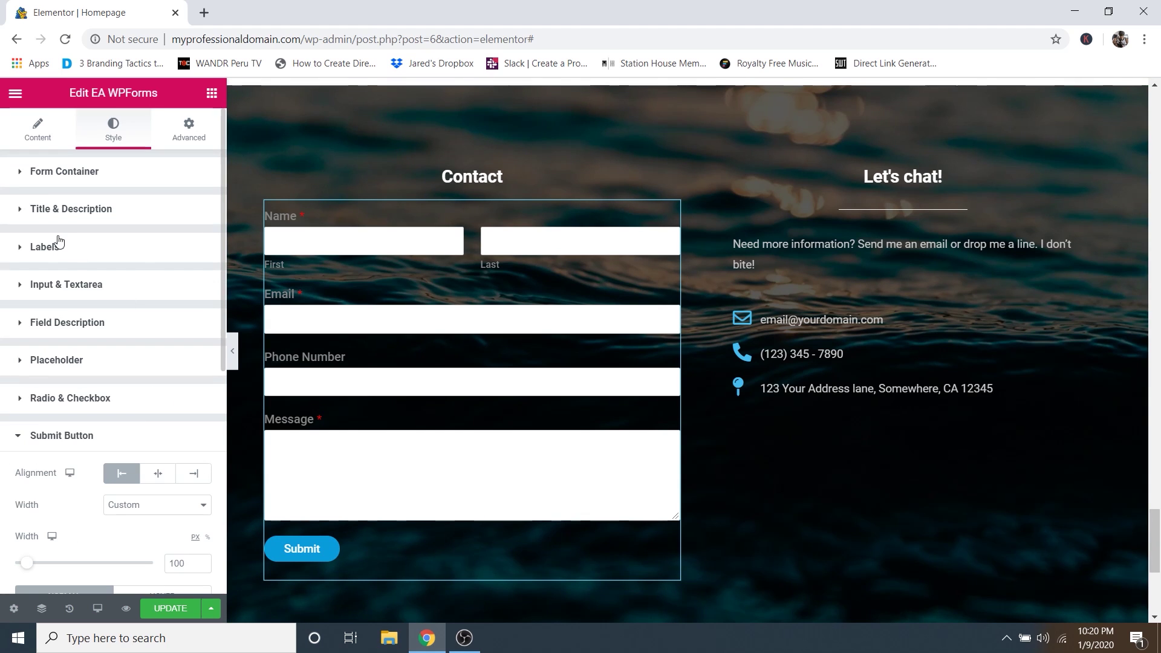
Try a larger Advanced padding on the form widget, clear it again, and update the homepage.
left_click(49, 247)
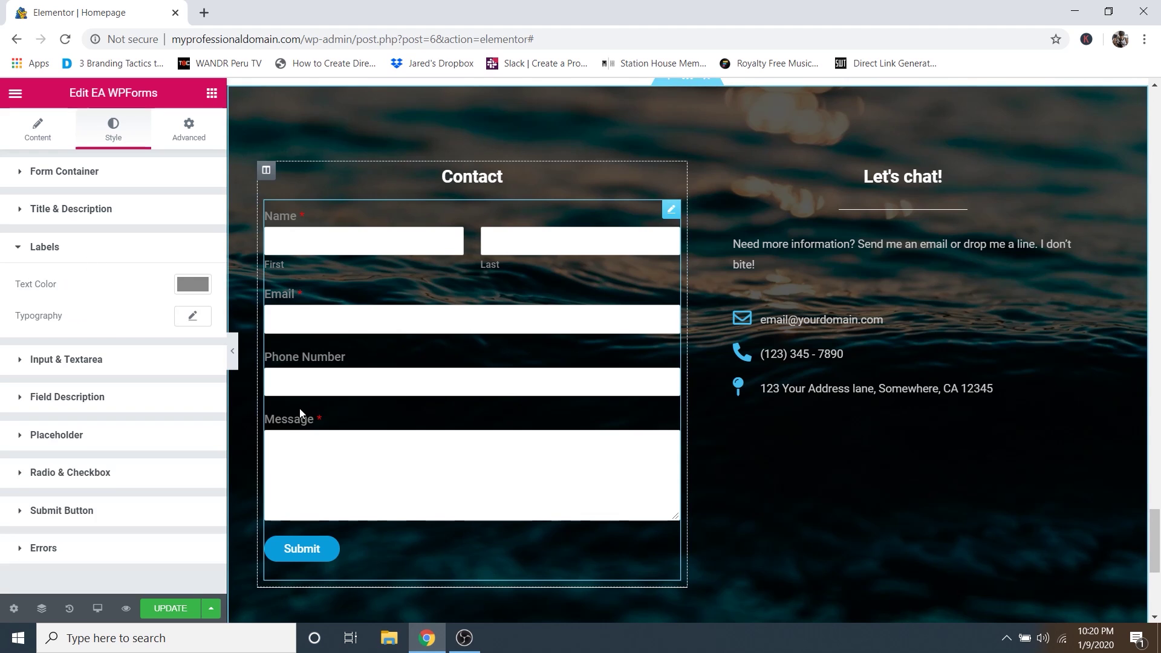
left_click(87, 253)
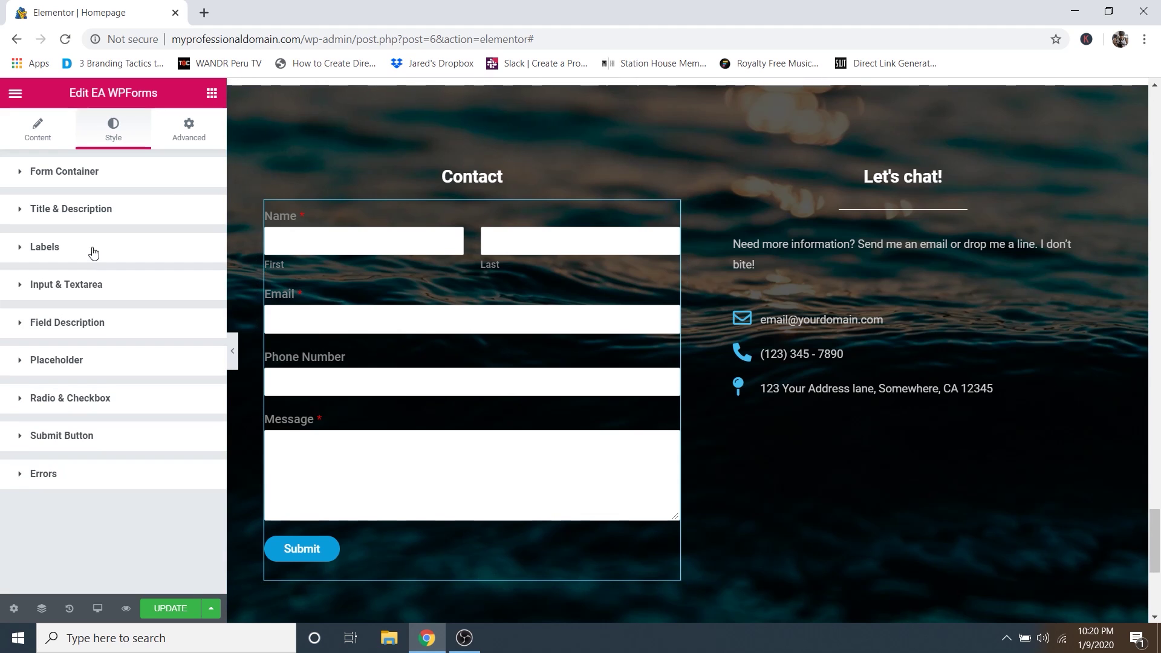
left_click(192, 131)
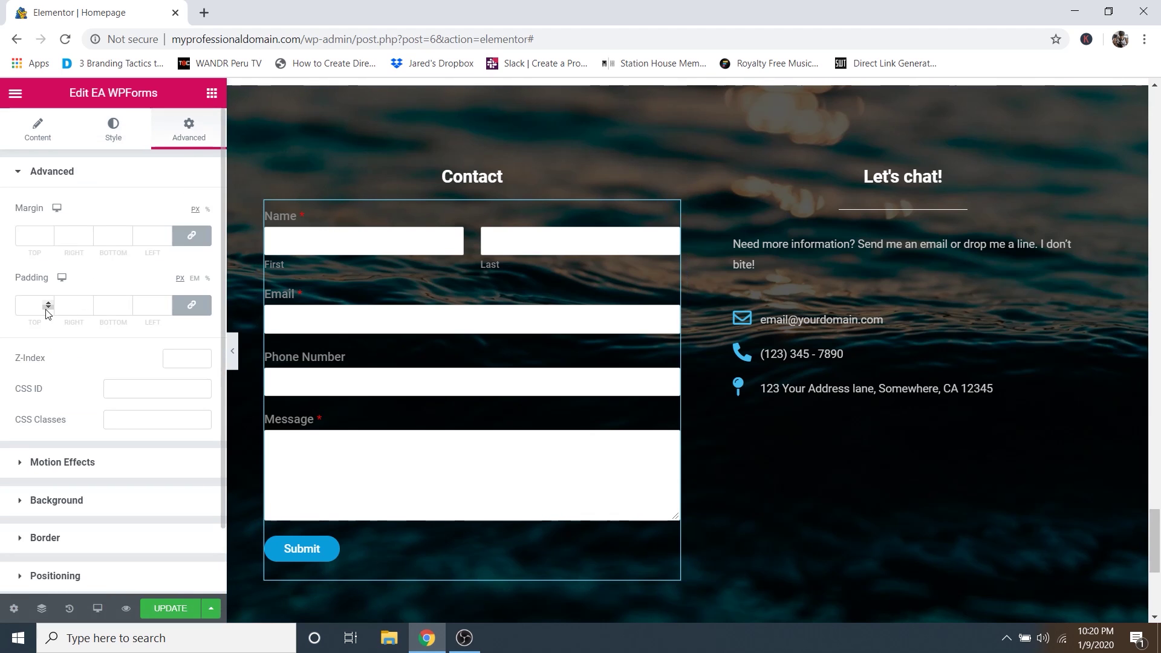
left_click_drag(49, 305, 49, 305)
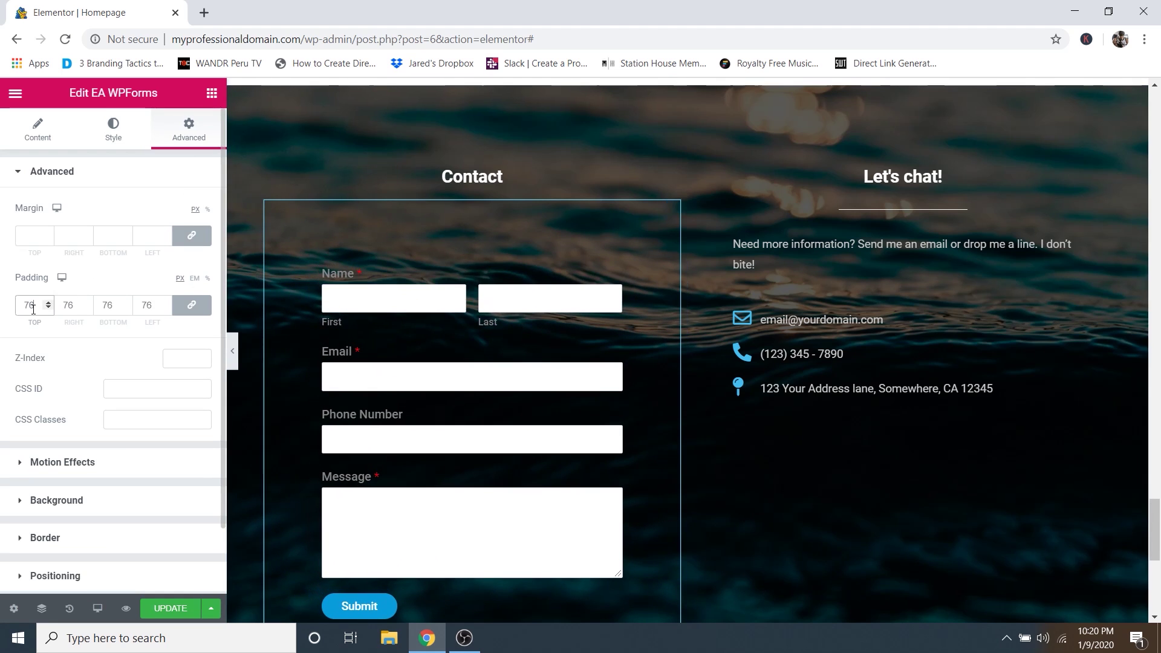
key("BackSpace")
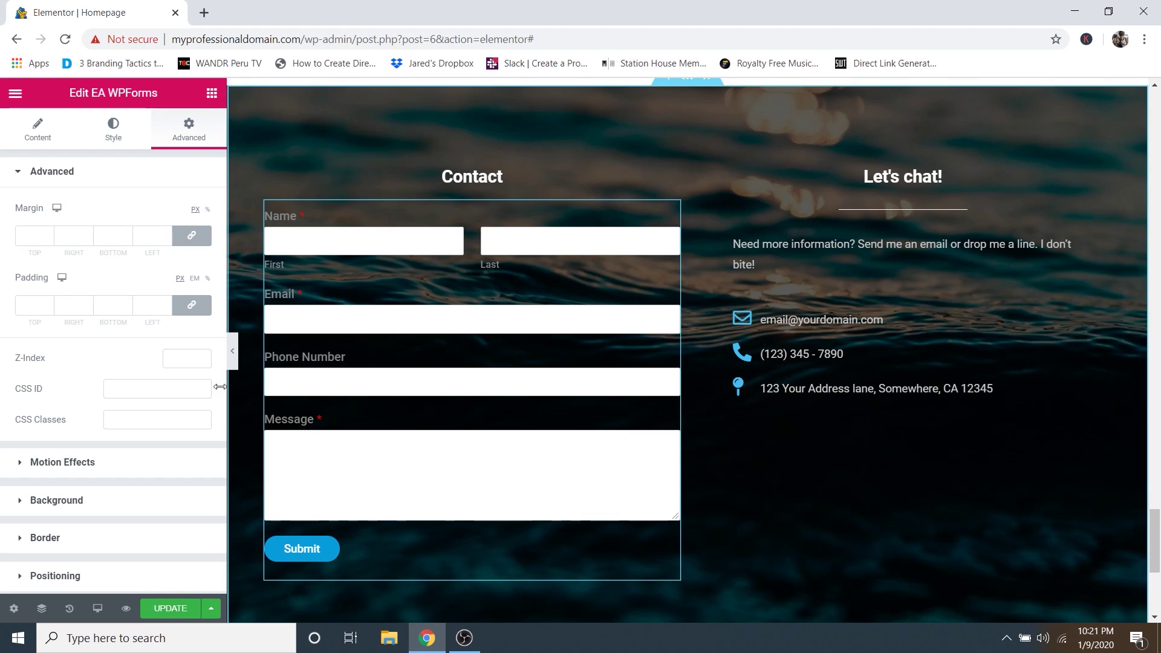
left_click(171, 610)
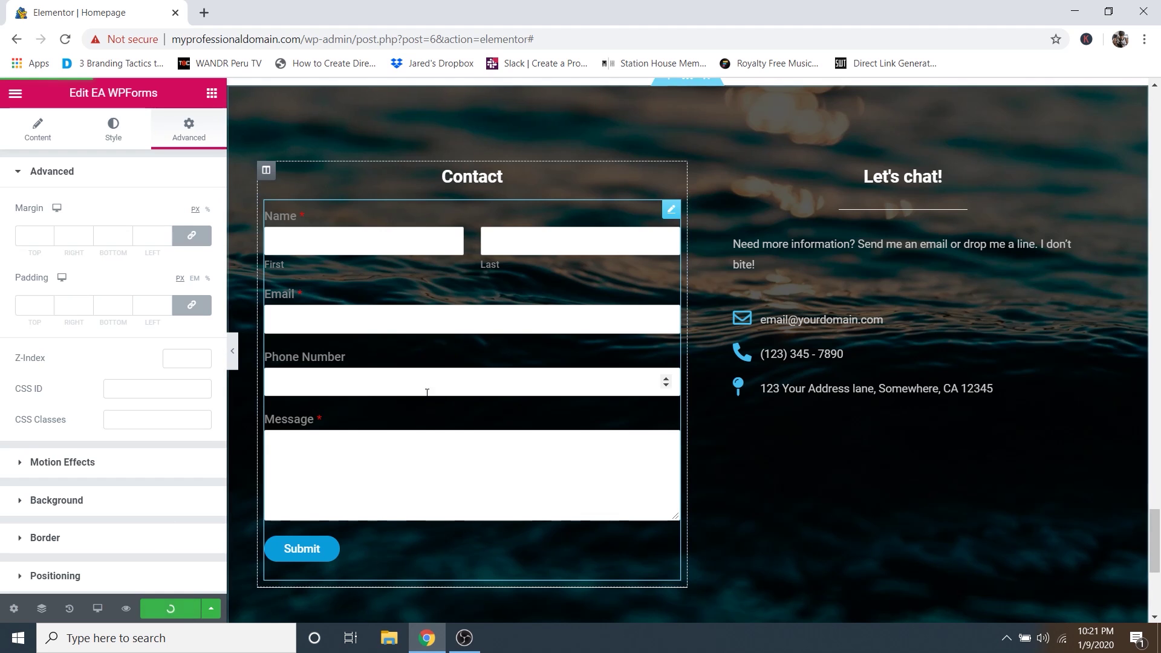
Scroll up to the hero and open the Get Started button widget's settings.
scroll(736, 466, "up", 10)
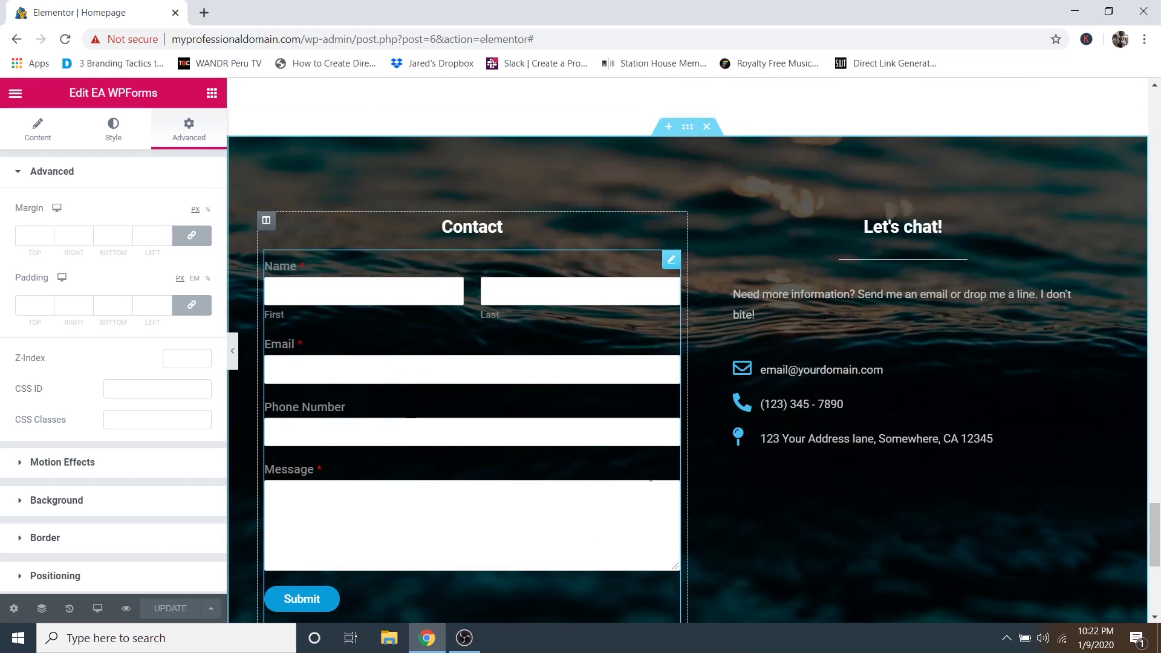
scroll(644, 484, "up", 15)
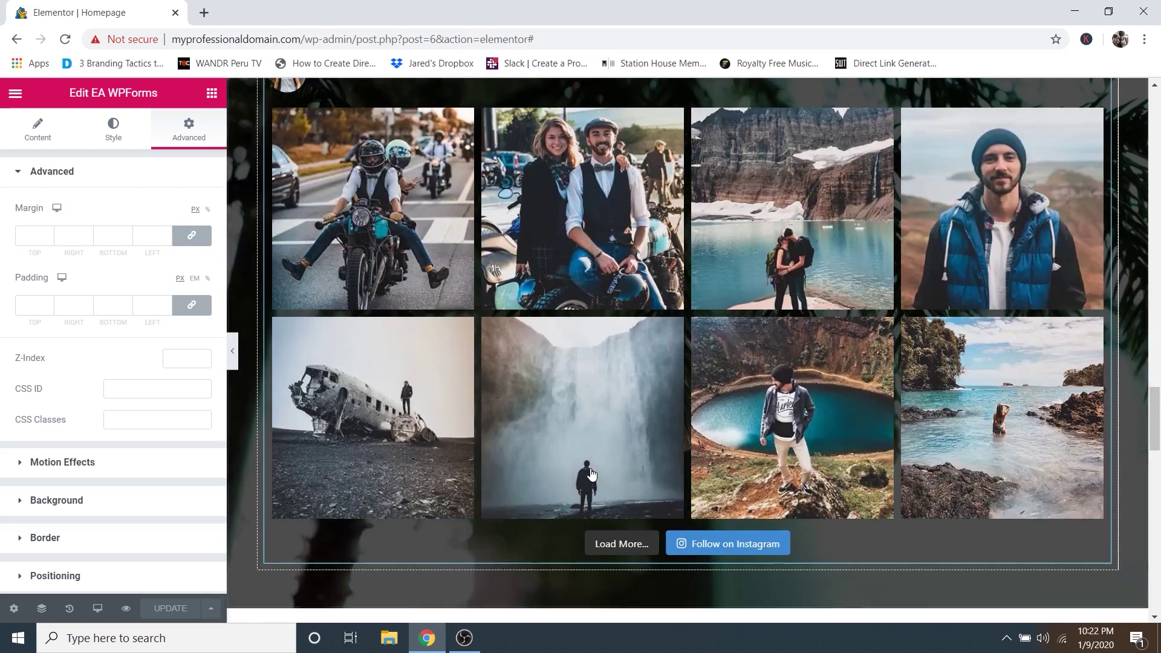
scroll(548, 449, "up", 15)
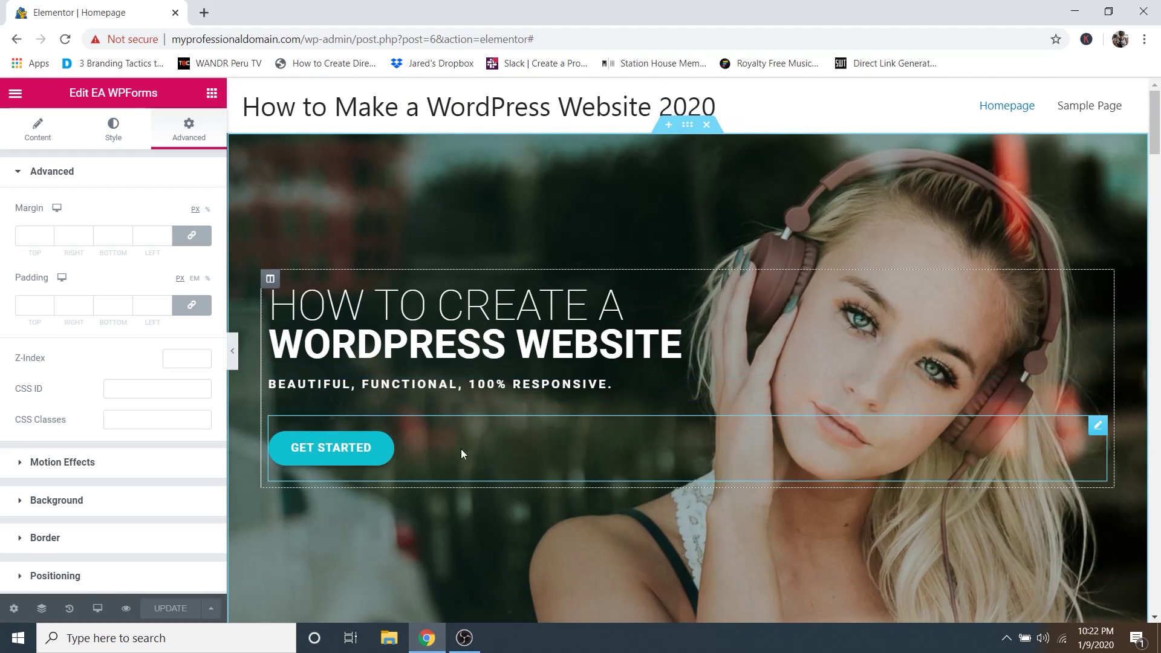
left_click(1096, 426)
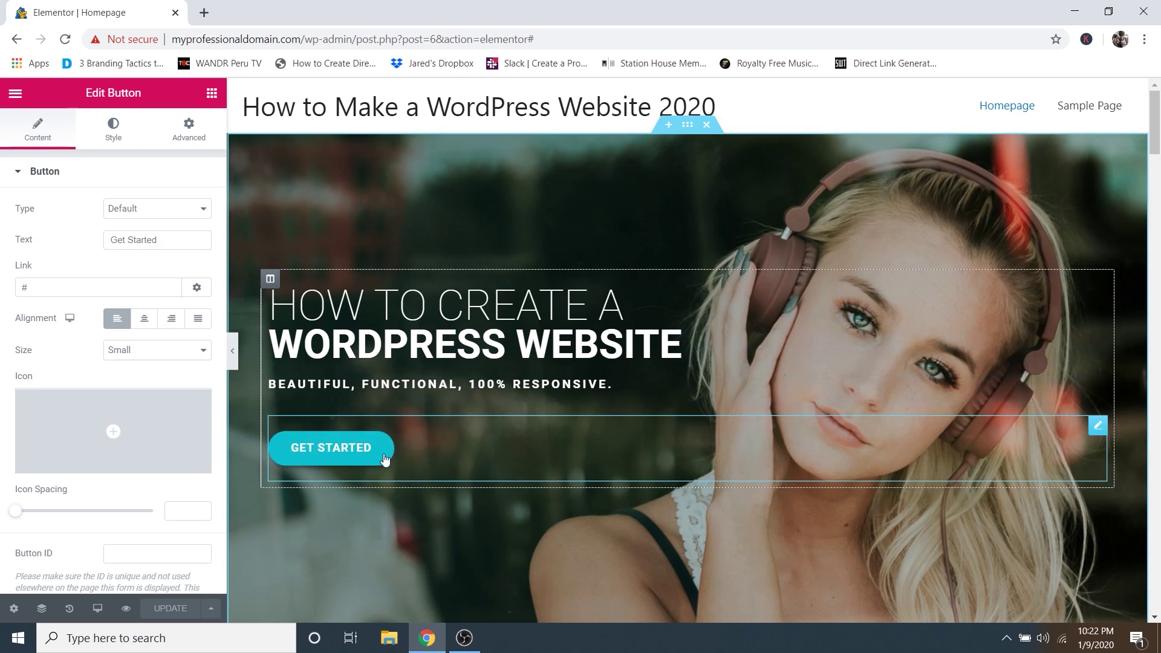
scroll(513, 423, "down", 2)
scroll(513, 422, "down", 7)
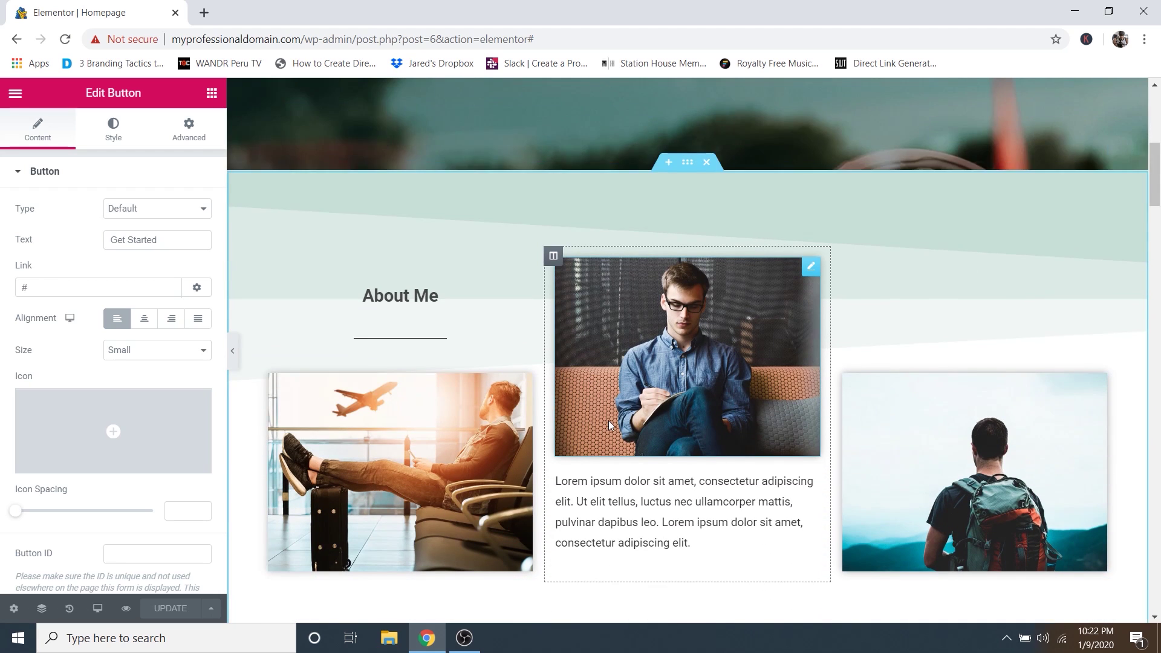
scroll(610, 422, "up", 5)
scroll(507, 429, "down", 3)
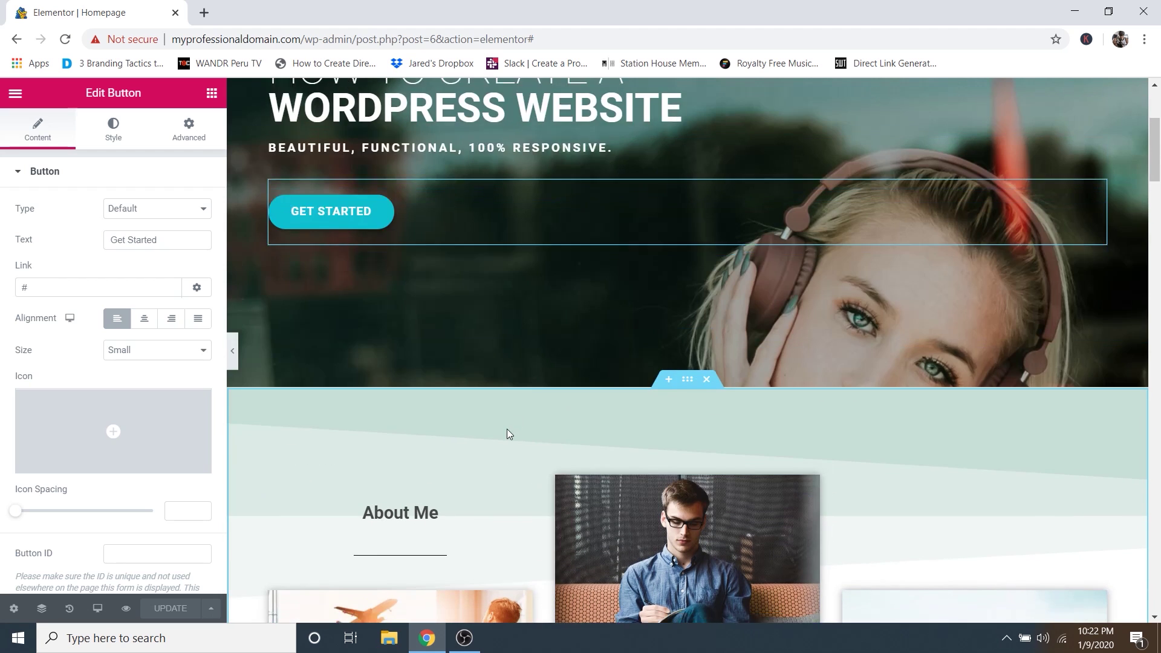
scroll(404, 414, "up", 5)
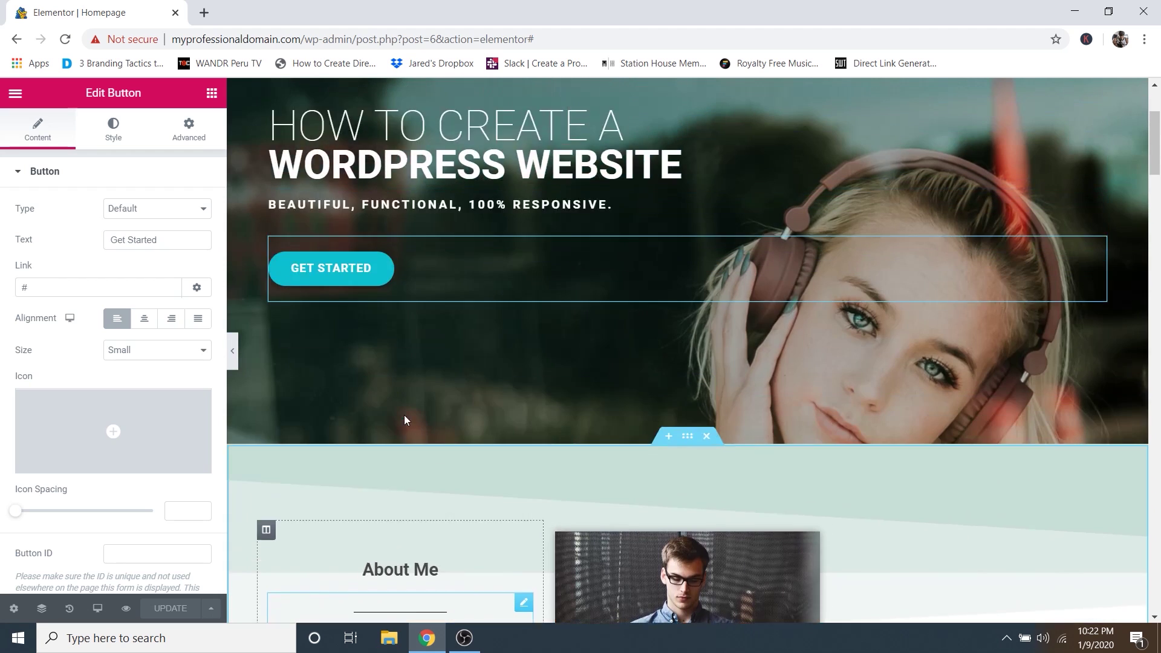
scroll(580, 390, "down", 3)
scroll(648, 401, "down", 1)
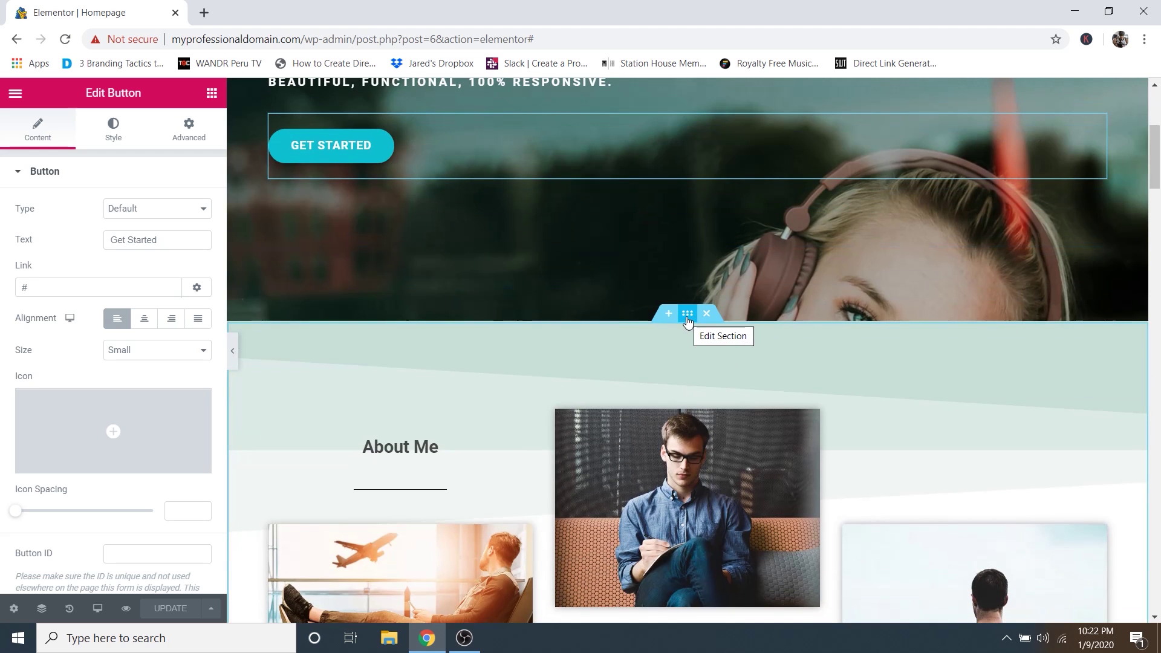
Confirm the About Me section's CSS ID is 'about' in its Advanced settings.
left_click(688, 314)
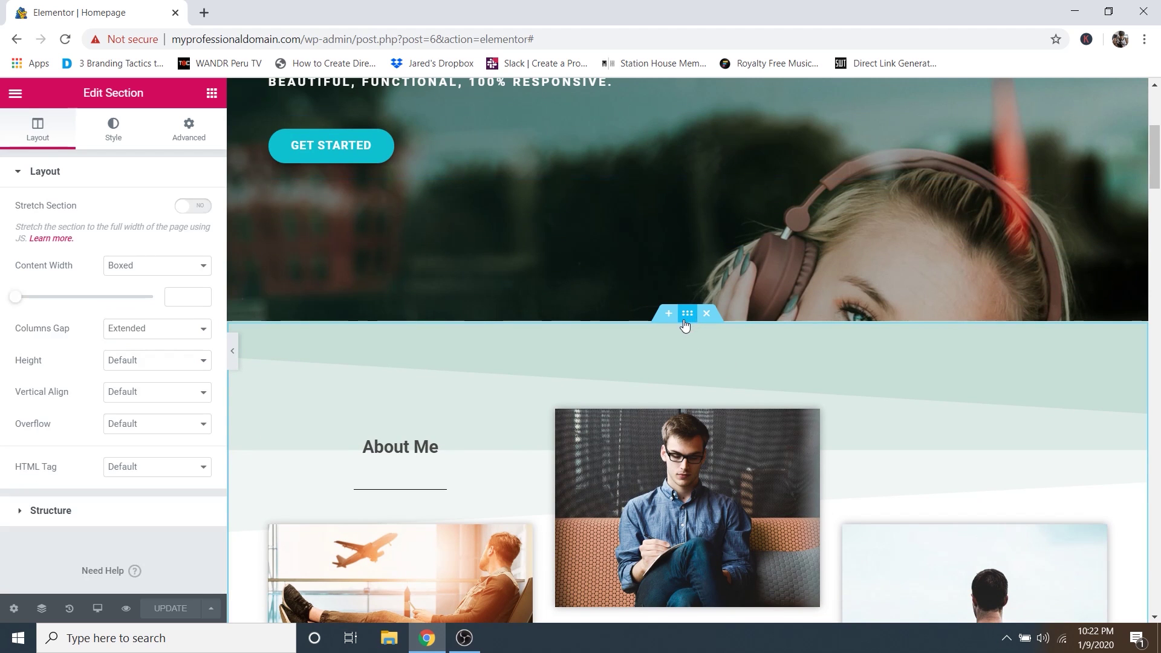
left_click(191, 133)
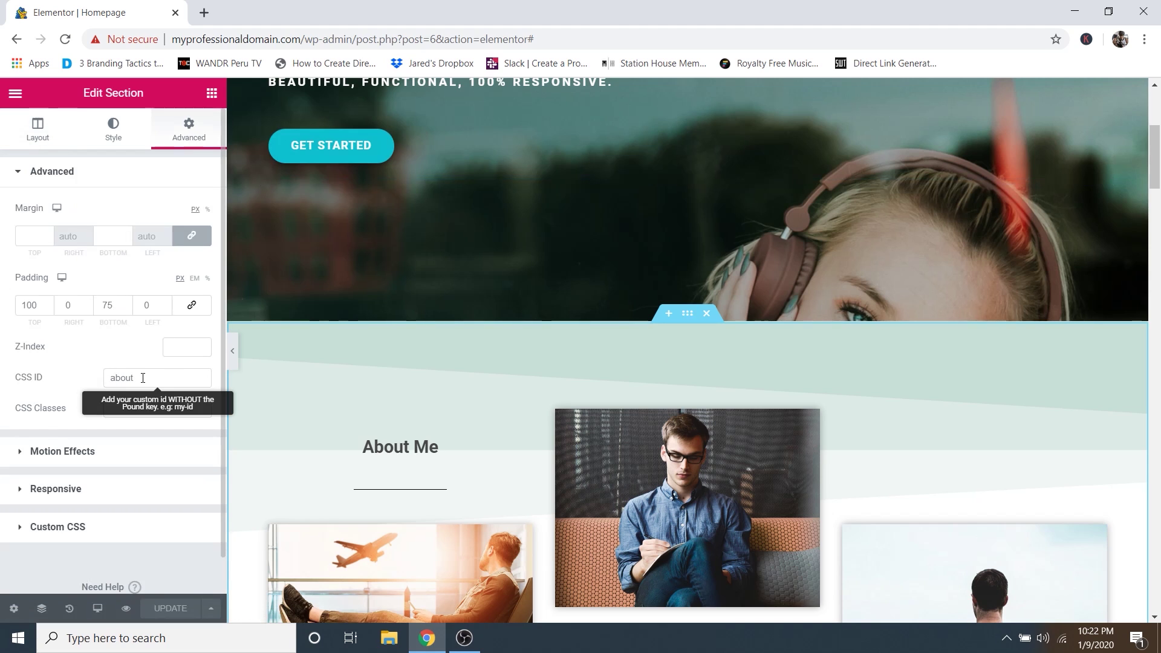
left_click_drag(141, 378, 109, 379)
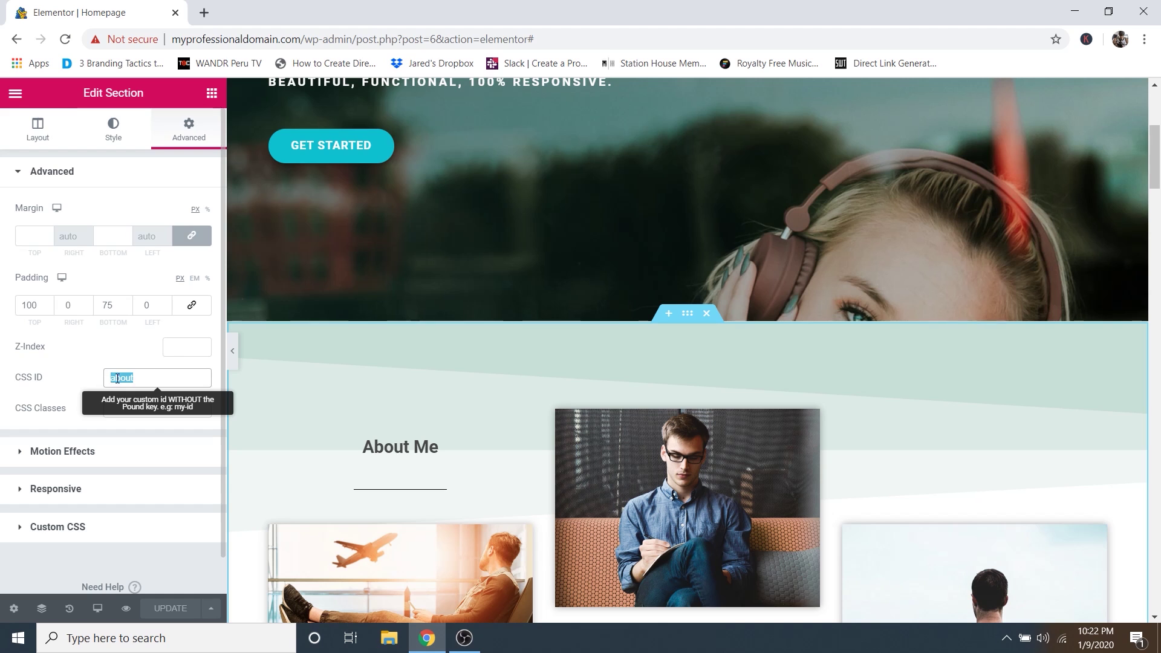
left_click(151, 380)
scroll(447, 366, "up", 1)
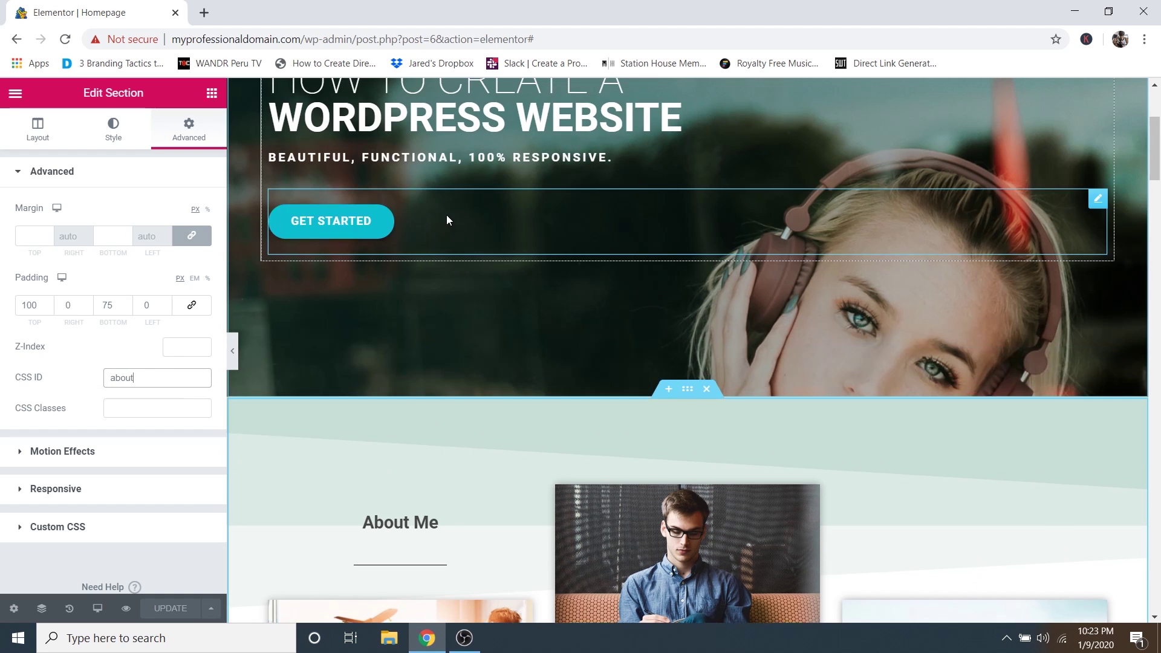
Set the Get Started button's link to #about and test that it jumps to About Me.
left_click(446, 215)
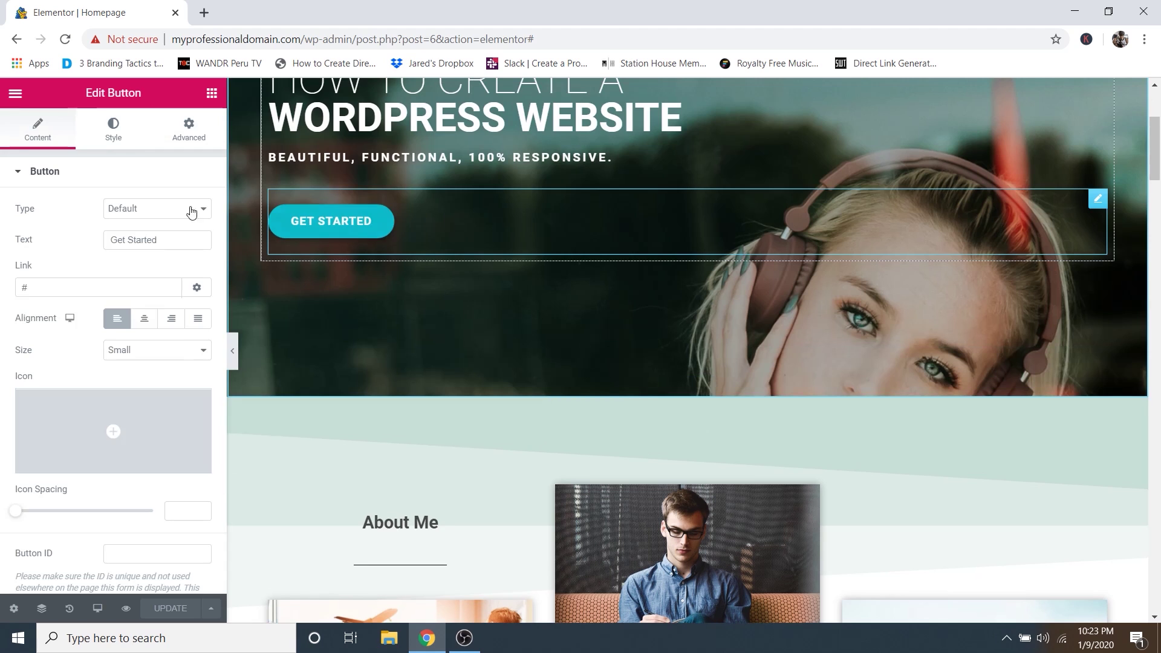
left_click(41, 286)
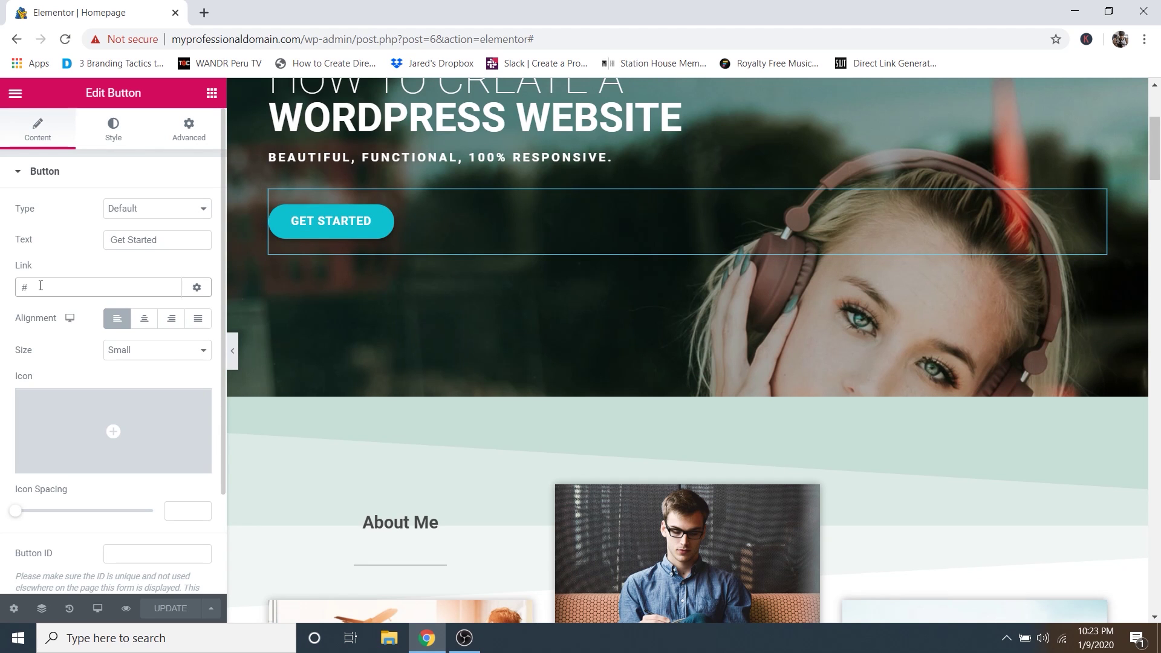
type("about")
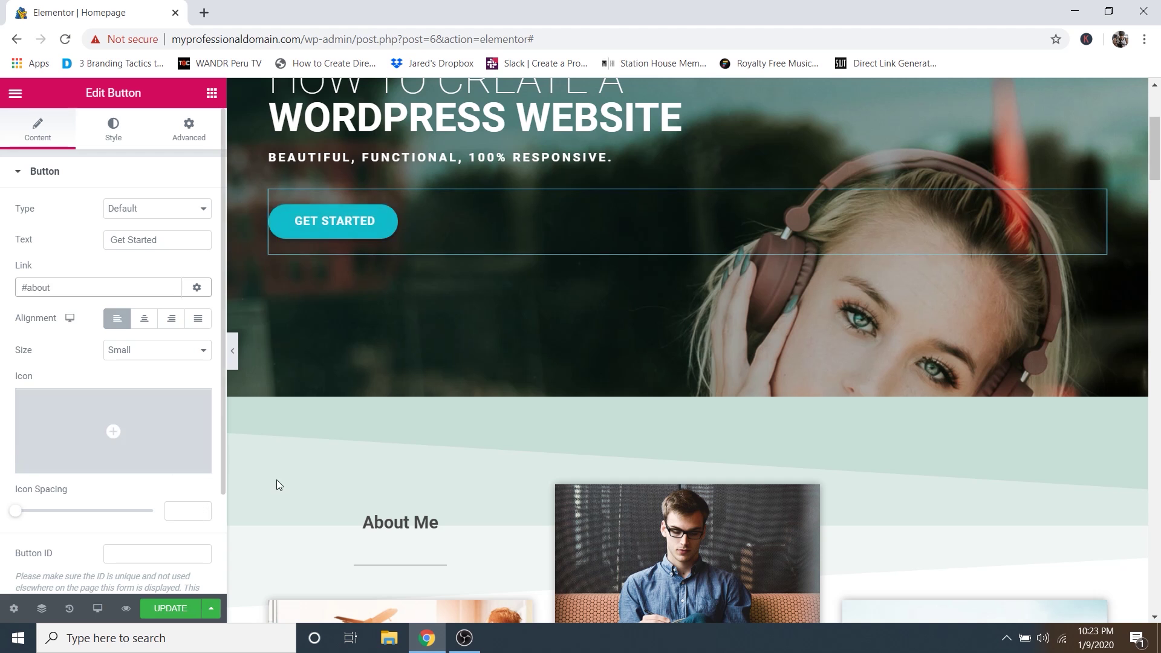
left_click(353, 231)
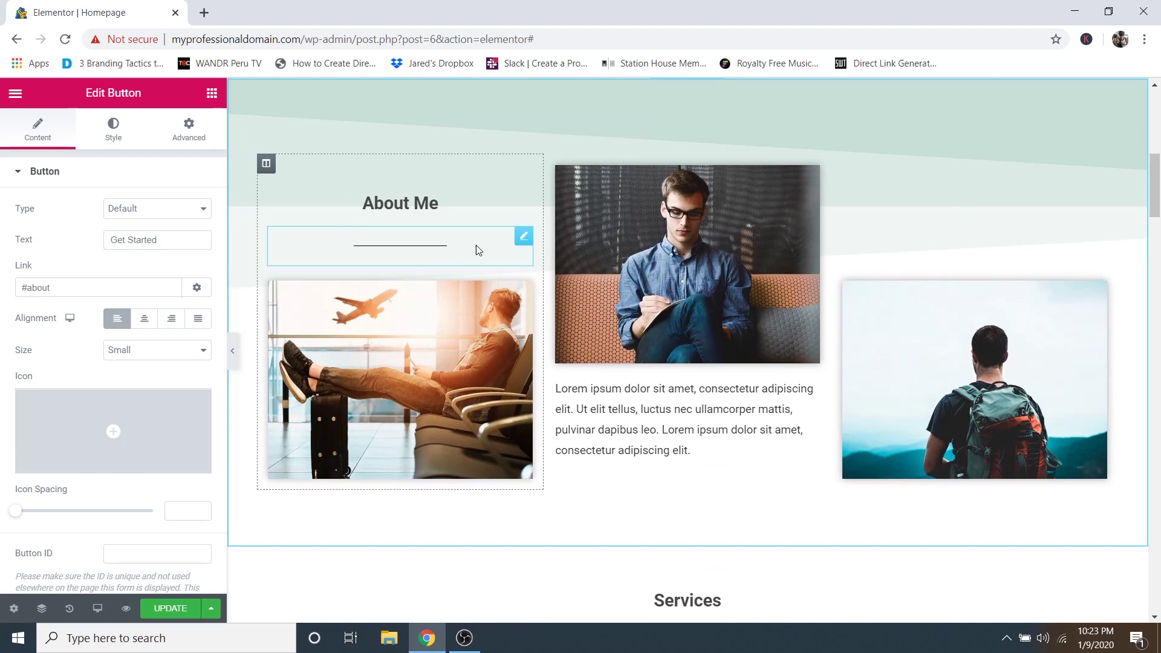
scroll(432, 286, "up", 8)
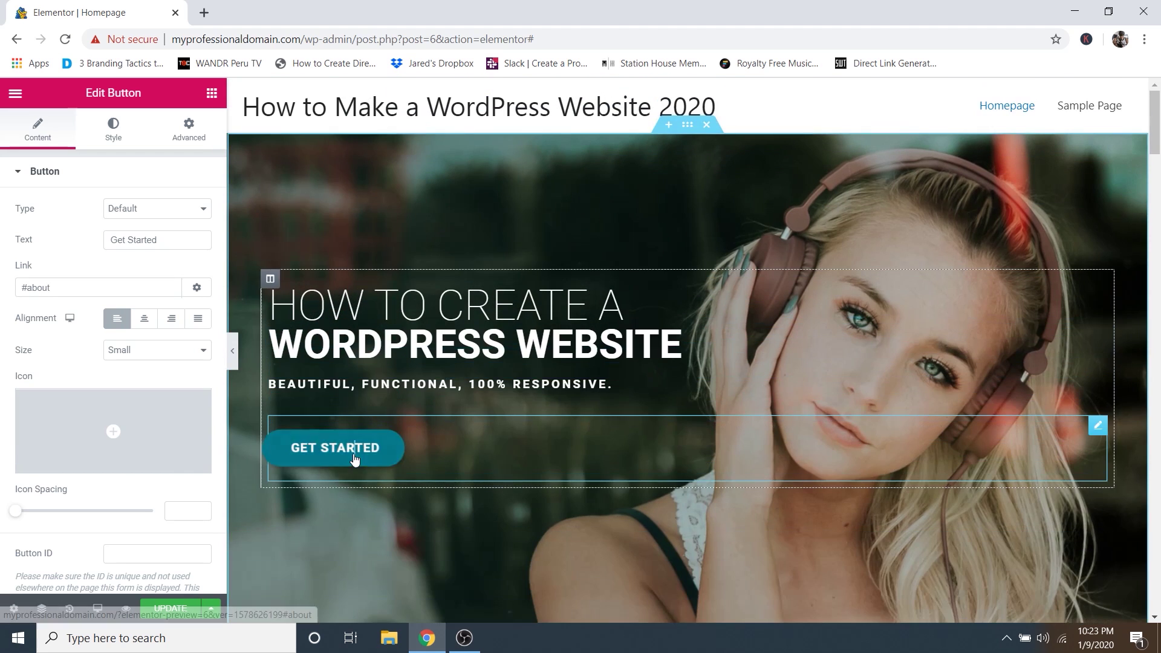
left_click(354, 453)
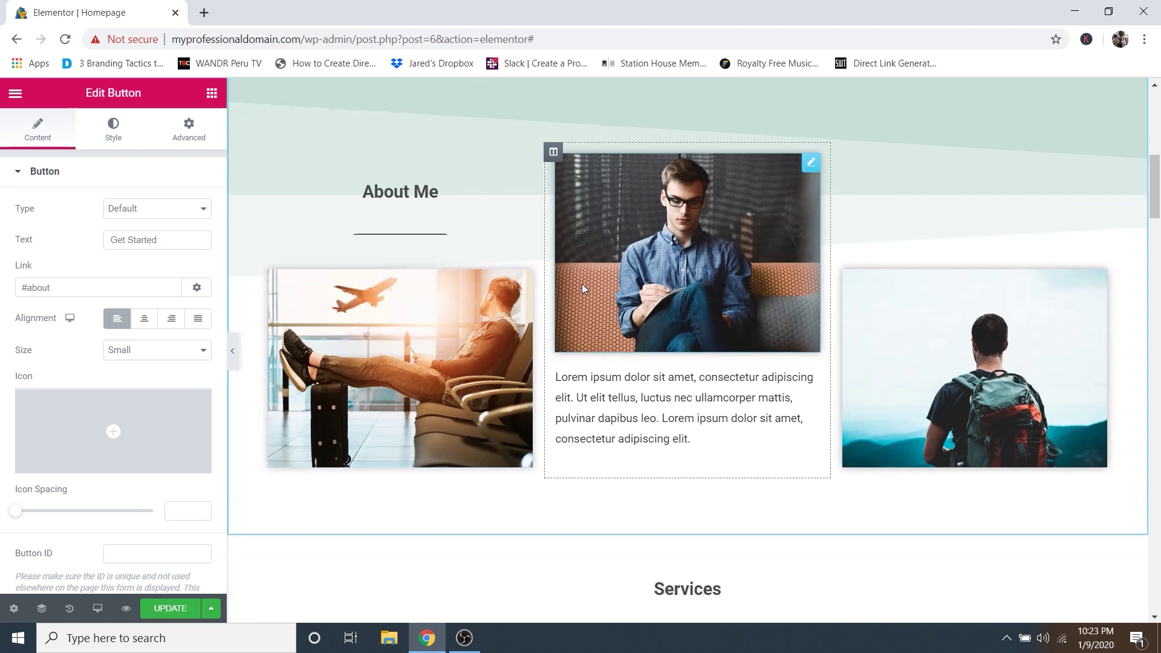
scroll(582, 284, "down", 6)
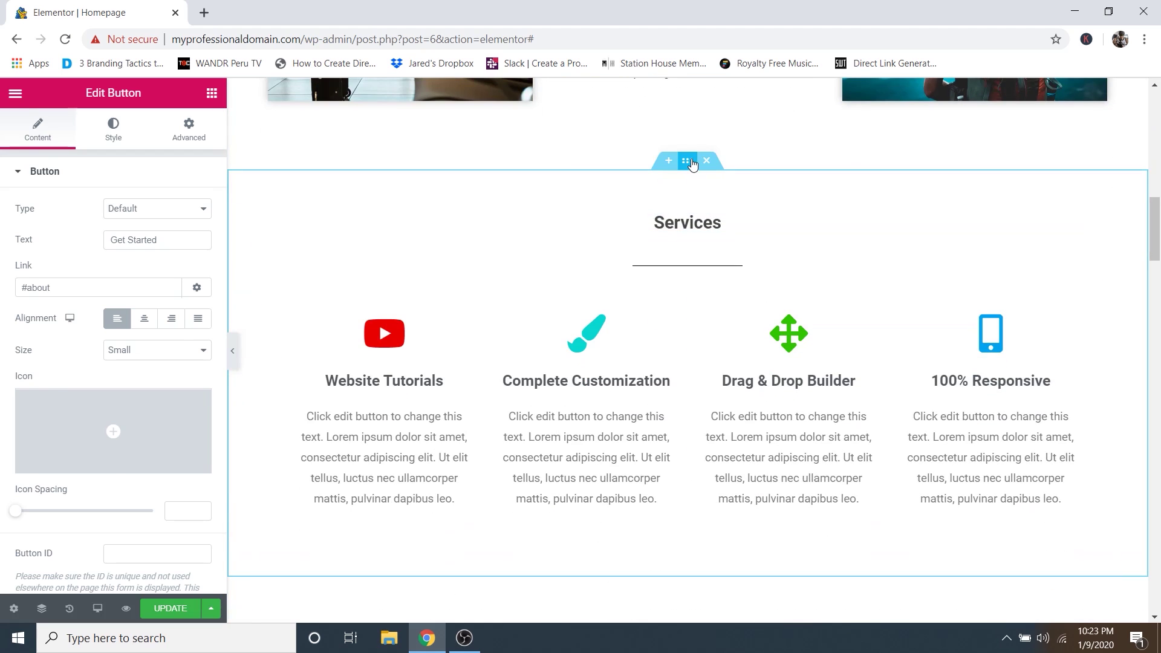
Check that the Services section's Advanced settings show the CSS ID 'services' alongside its 50 top padding.
left_click(688, 160)
scroll(656, 233, "down", 8)
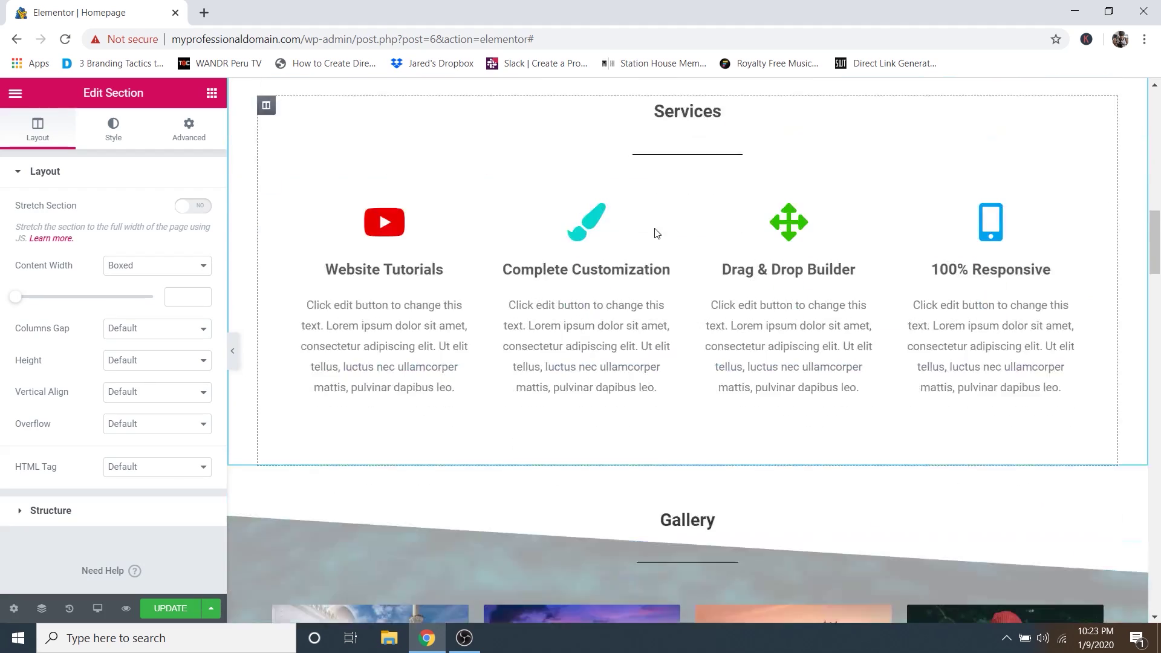
scroll(701, 145, "up", 1)
scroll(711, 242, "down", 4)
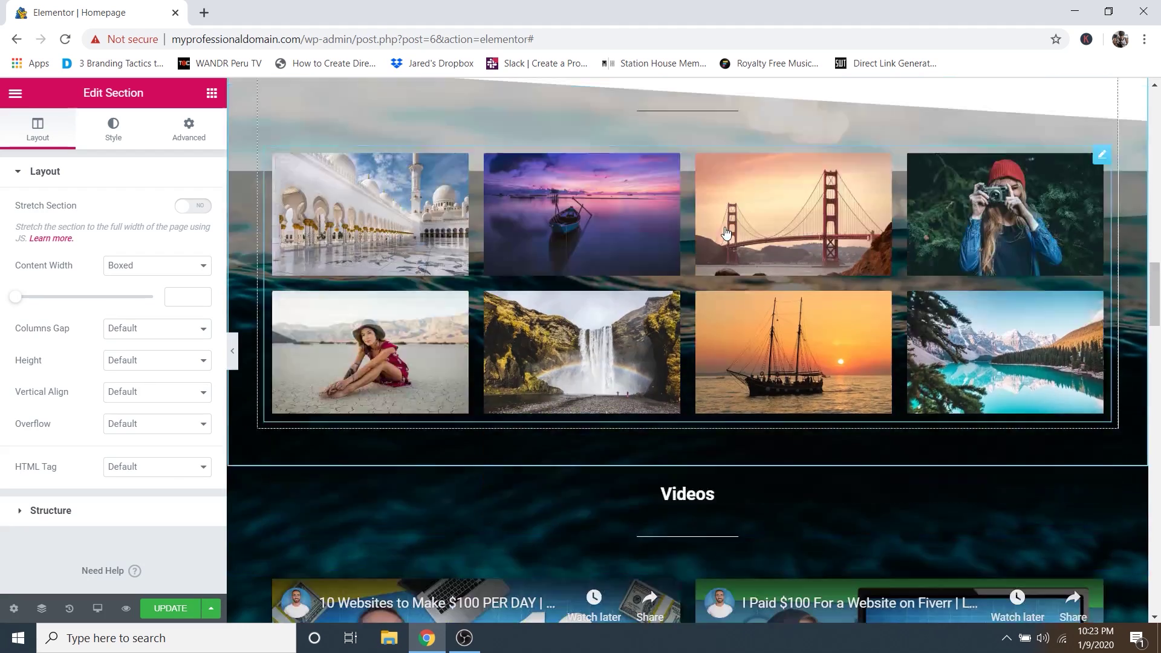
scroll(716, 273, "up", 4)
scroll(715, 276, "up", 8)
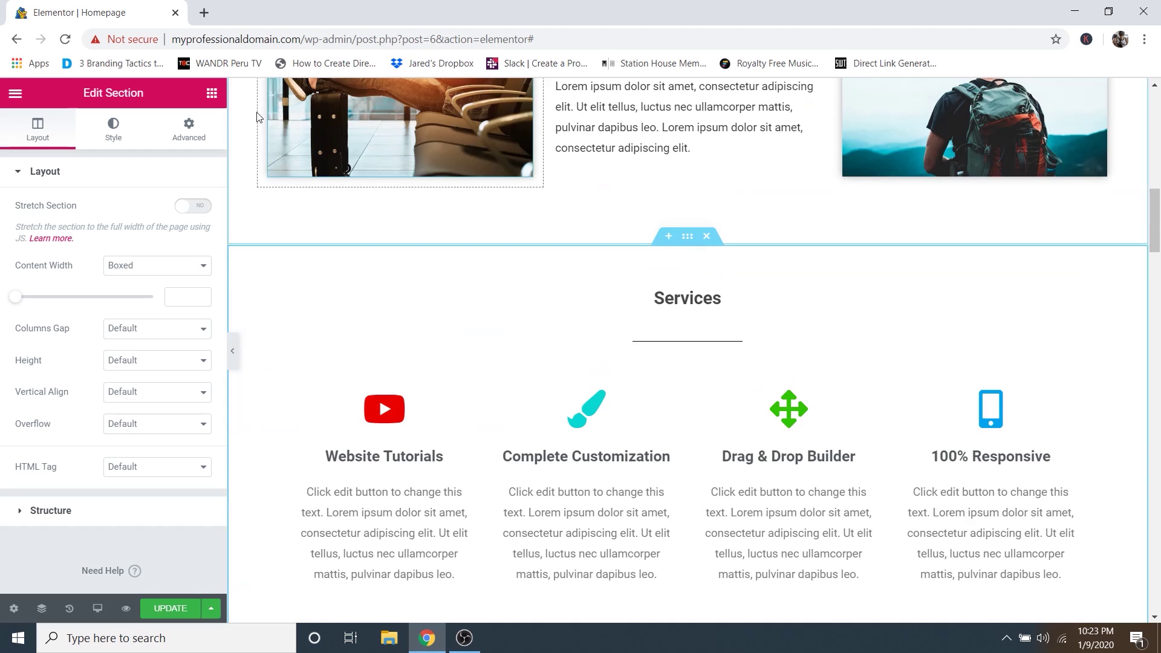
left_click(188, 131)
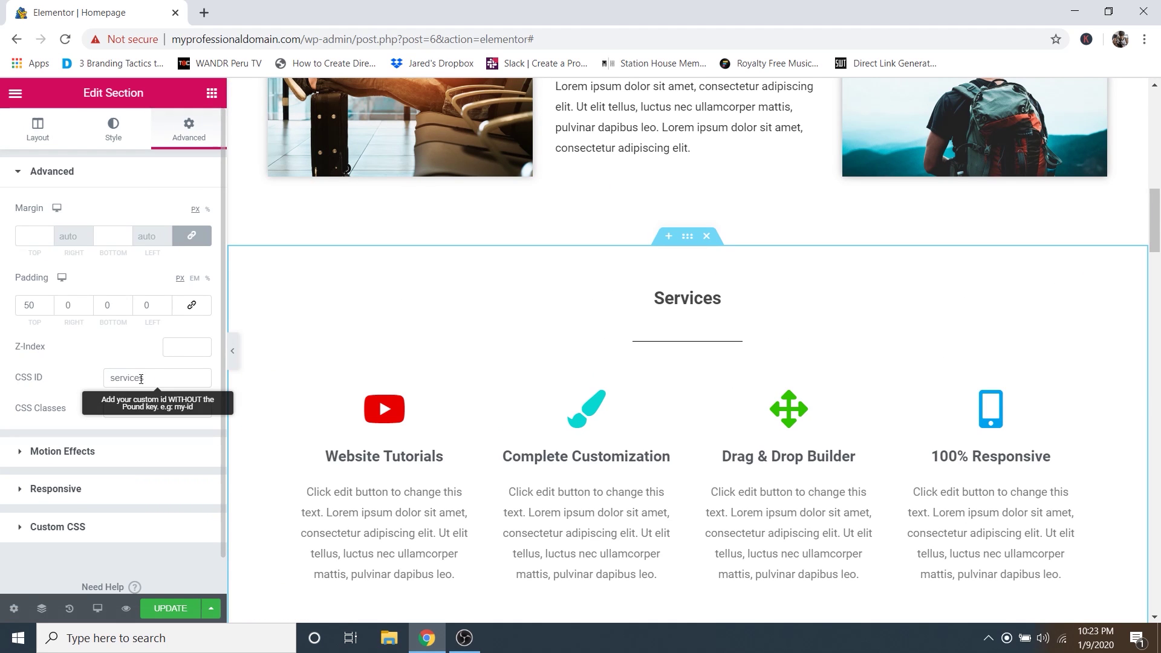
left_click(124, 377)
scroll(447, 393, "up", 13)
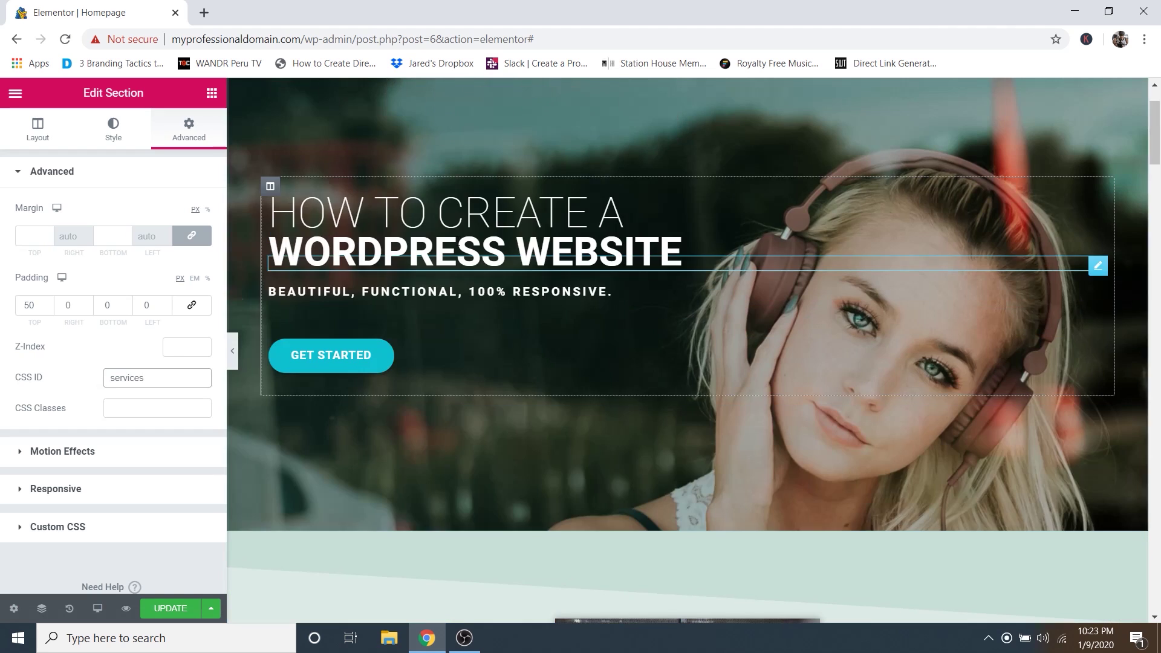
scroll(628, 405, "down", 4)
scroll(628, 405, "up", 2)
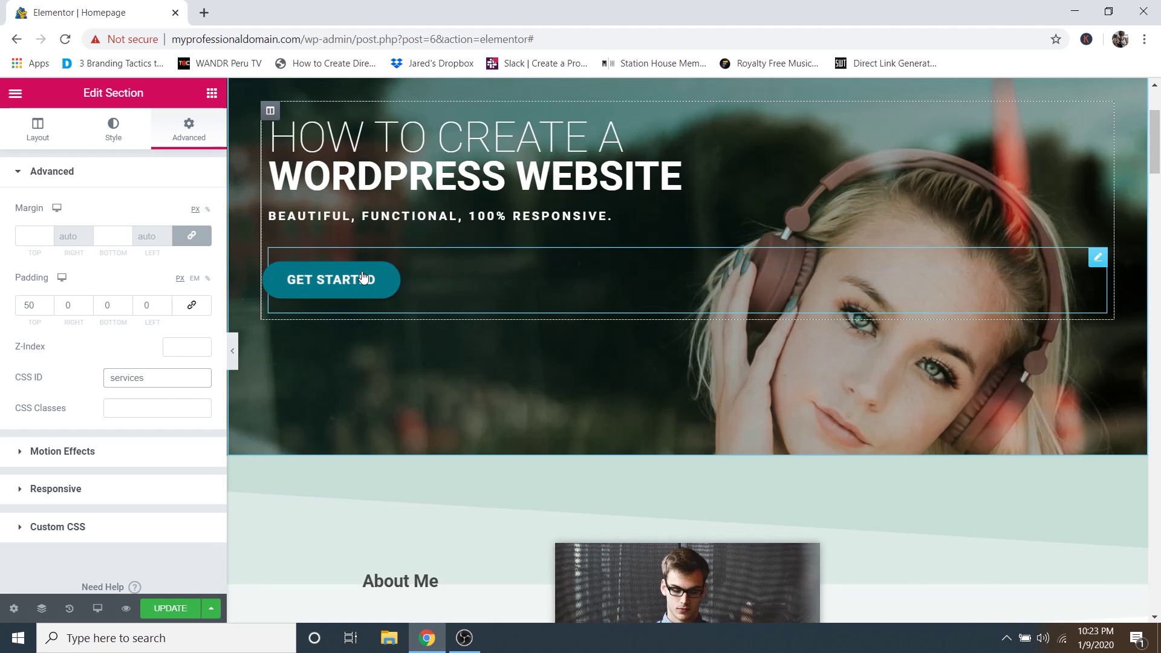
scroll(462, 299, "up", 3)
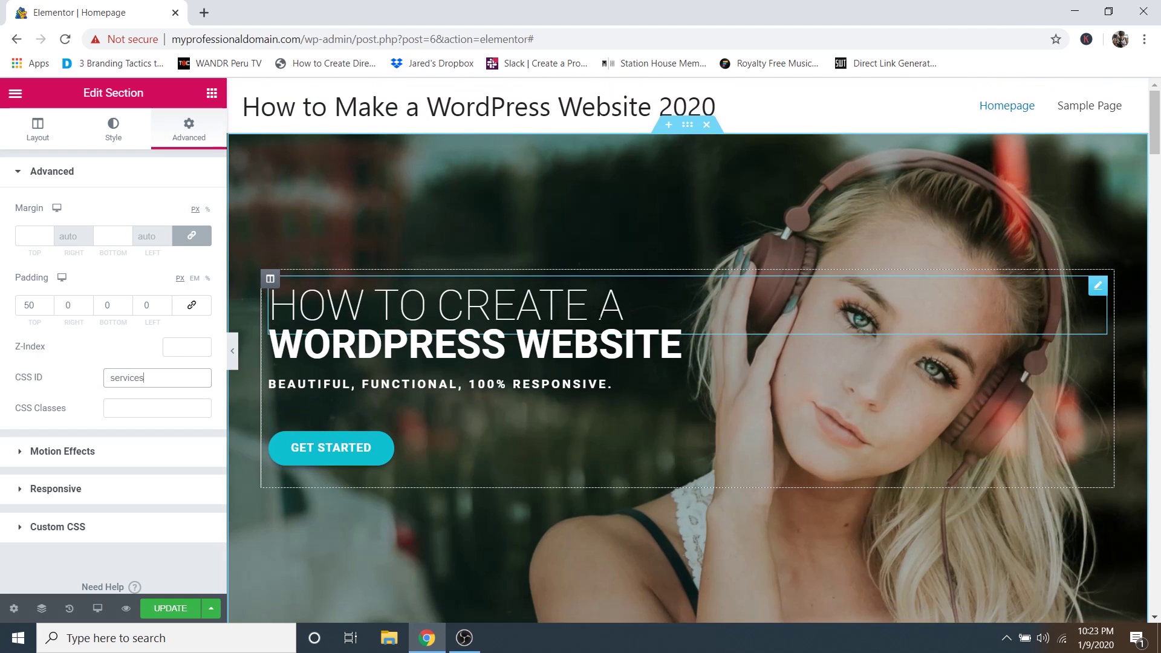
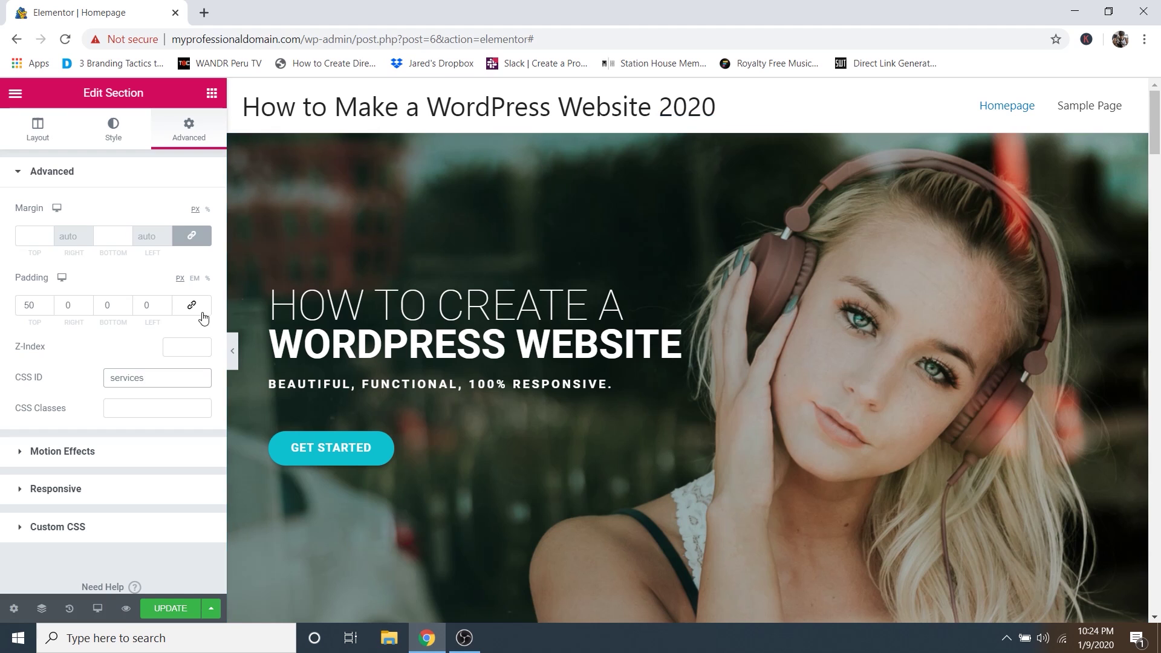
Update the Homepage in Elementor and exit to its WordPress dashboard editor.
left_click(162, 608)
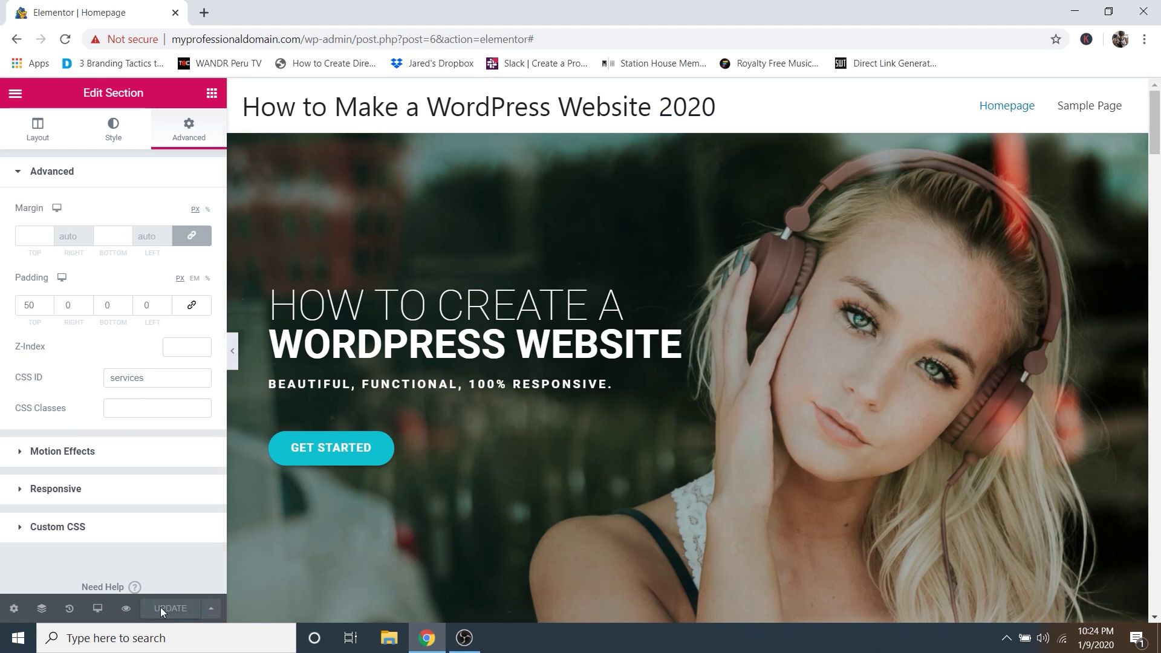
left_click(15, 94)
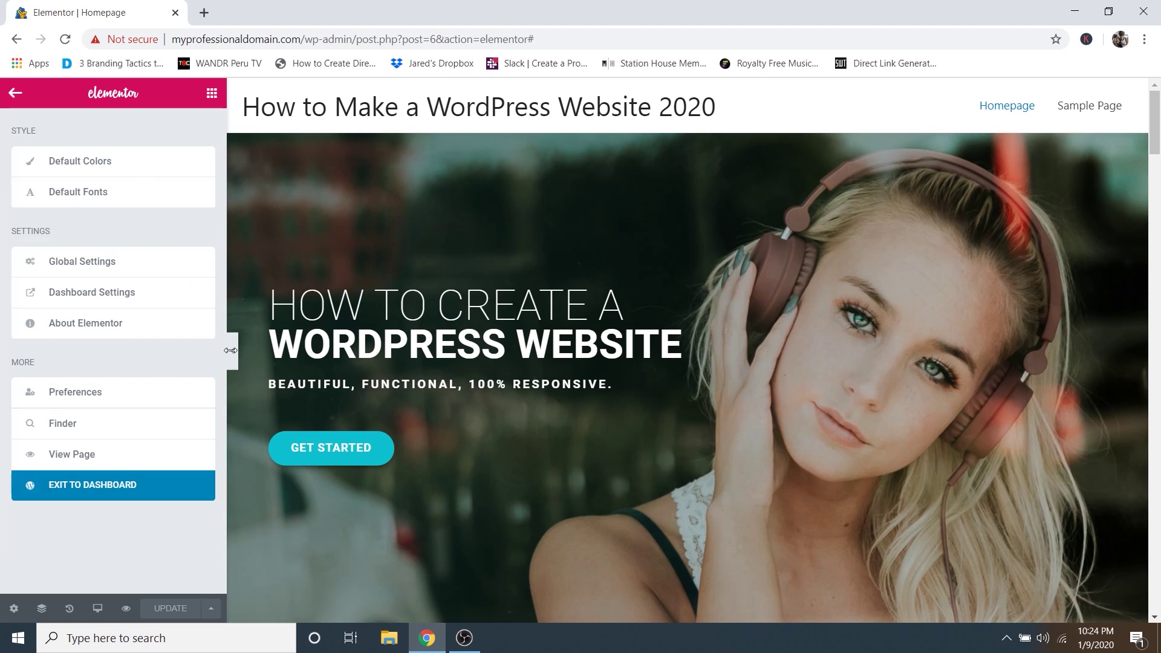
left_click(118, 490)
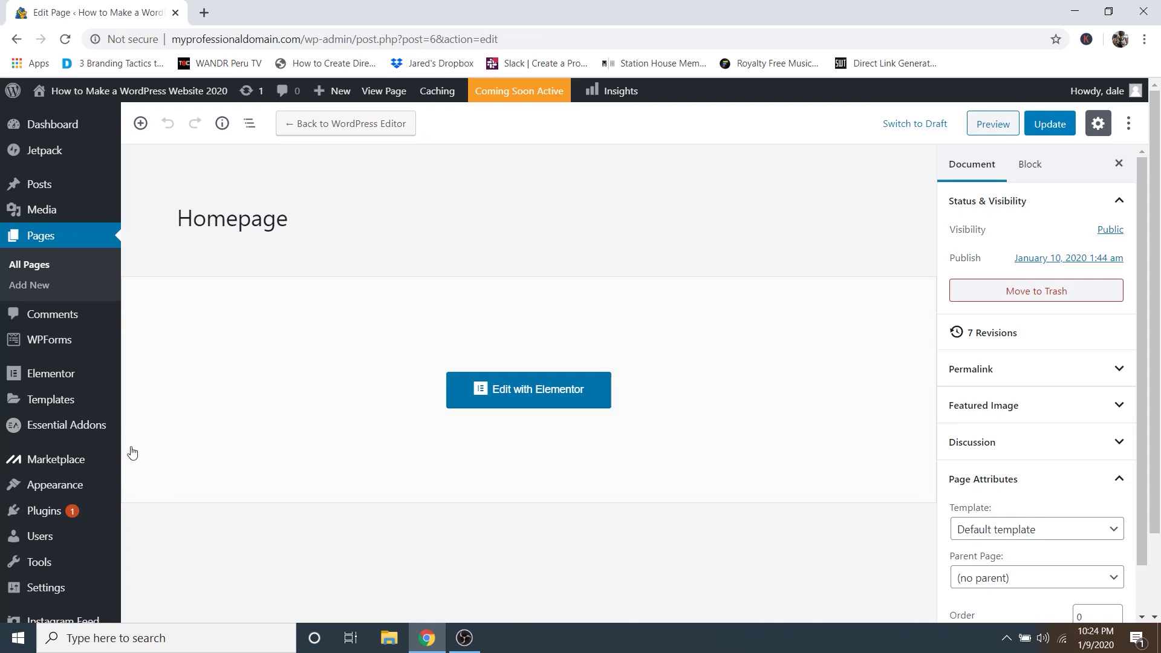
mouse_move(104, 100)
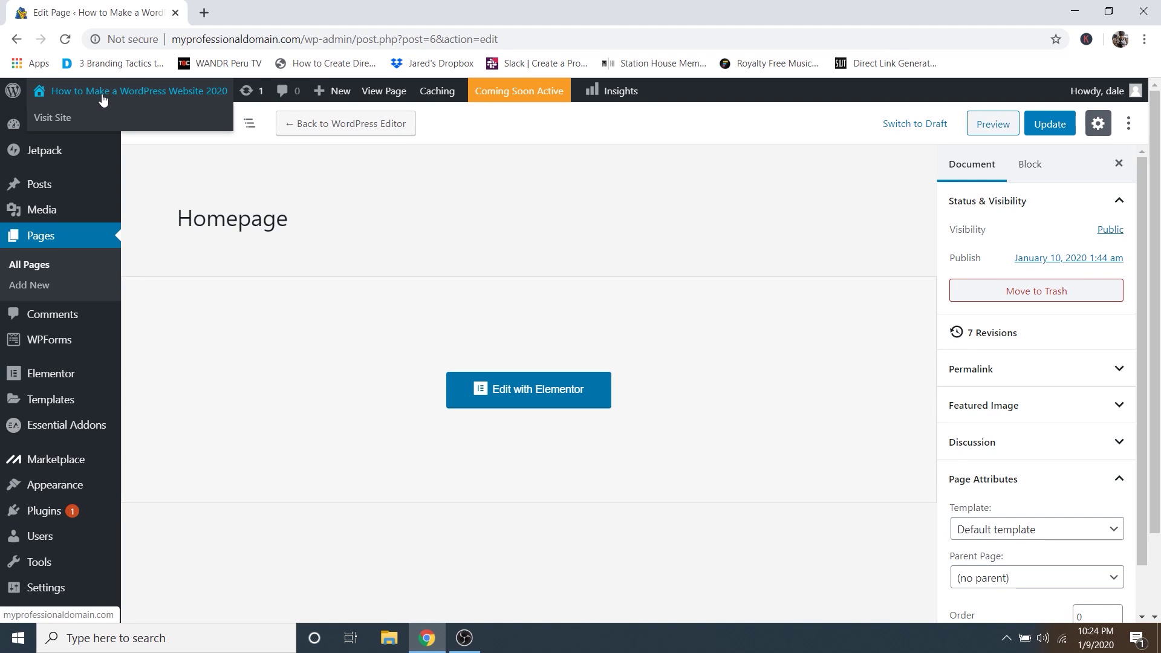
From the live site, open the Customizer's Header > Site Identity panel at Site Logo, plus a new browser tab.
left_click(62, 120)
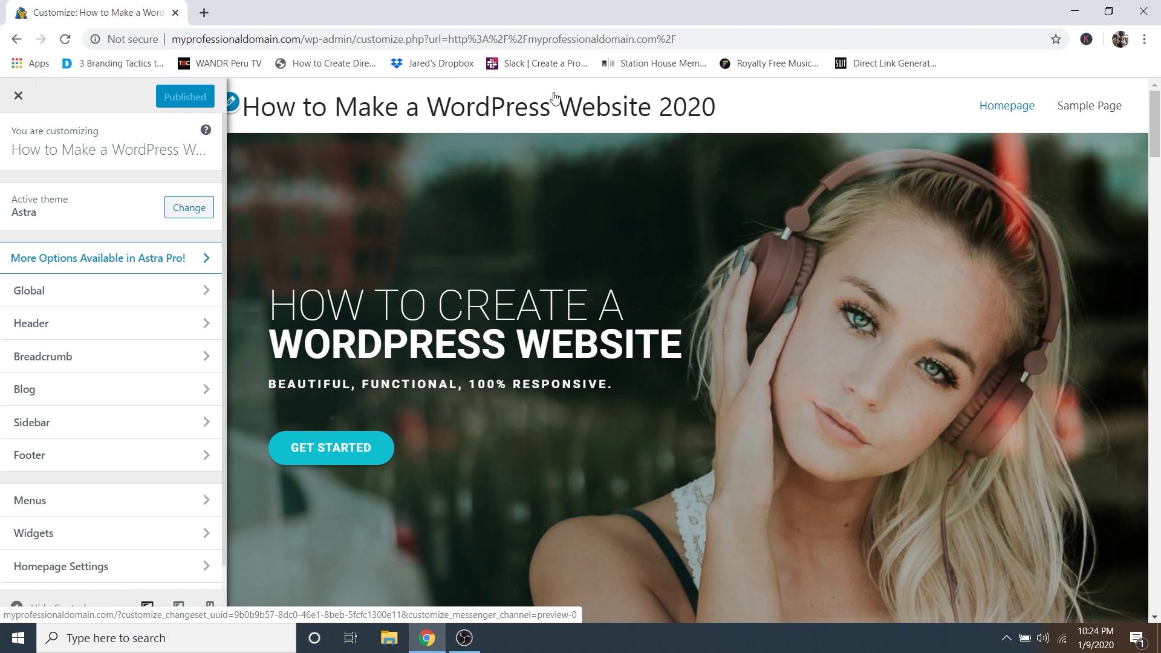
left_click(233, 103)
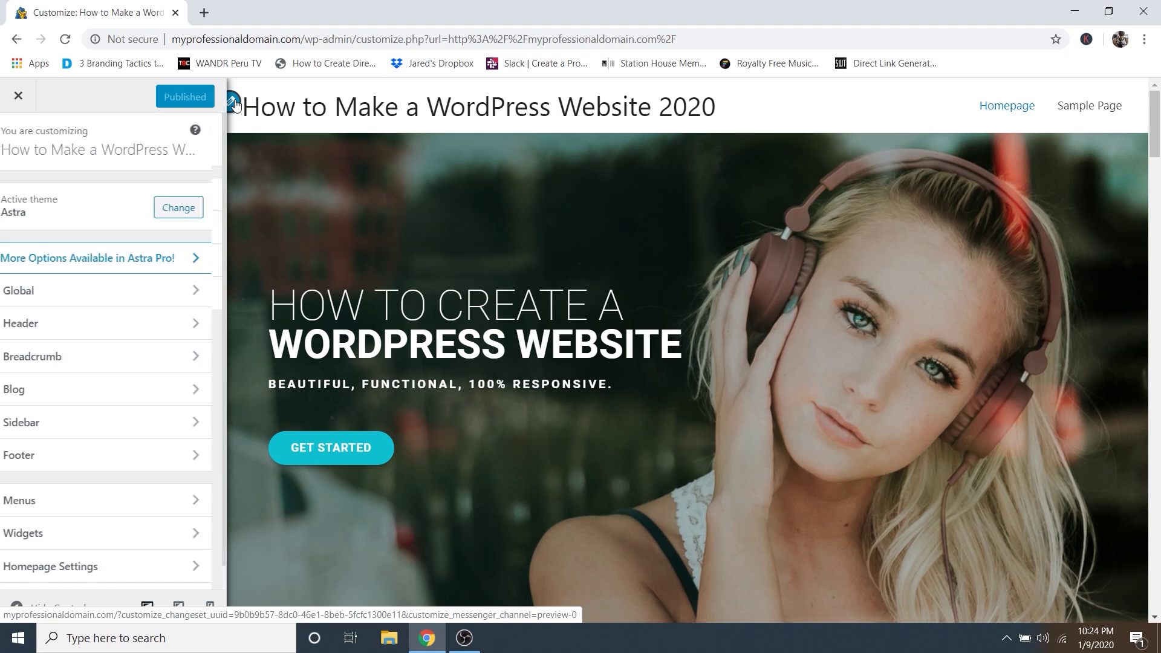
scroll(145, 217, "up", 5)
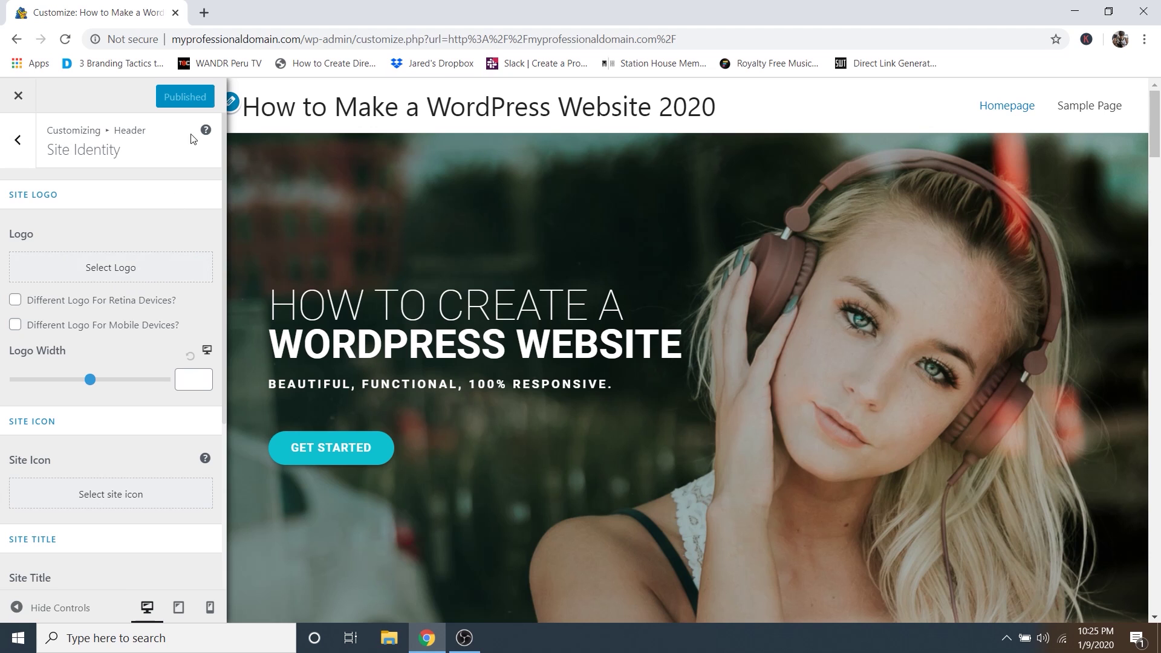
left_click(204, 12)
Load logomakr.com and dismiss its introductory video and onboarding tour.
type("logomakr")
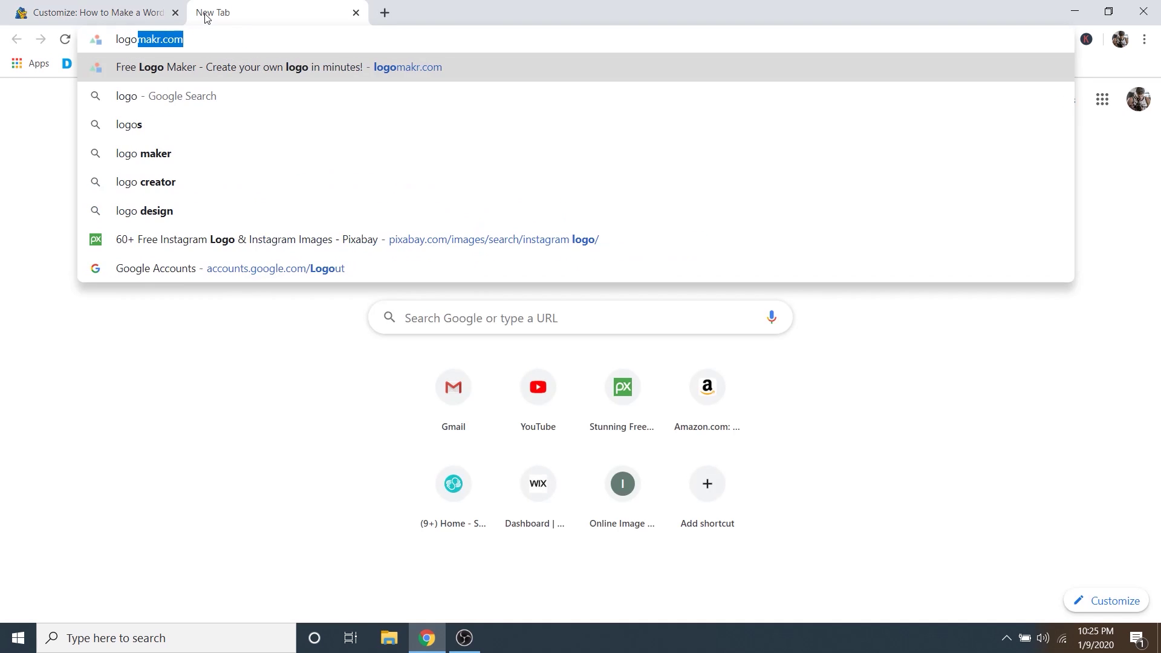
type(".com")
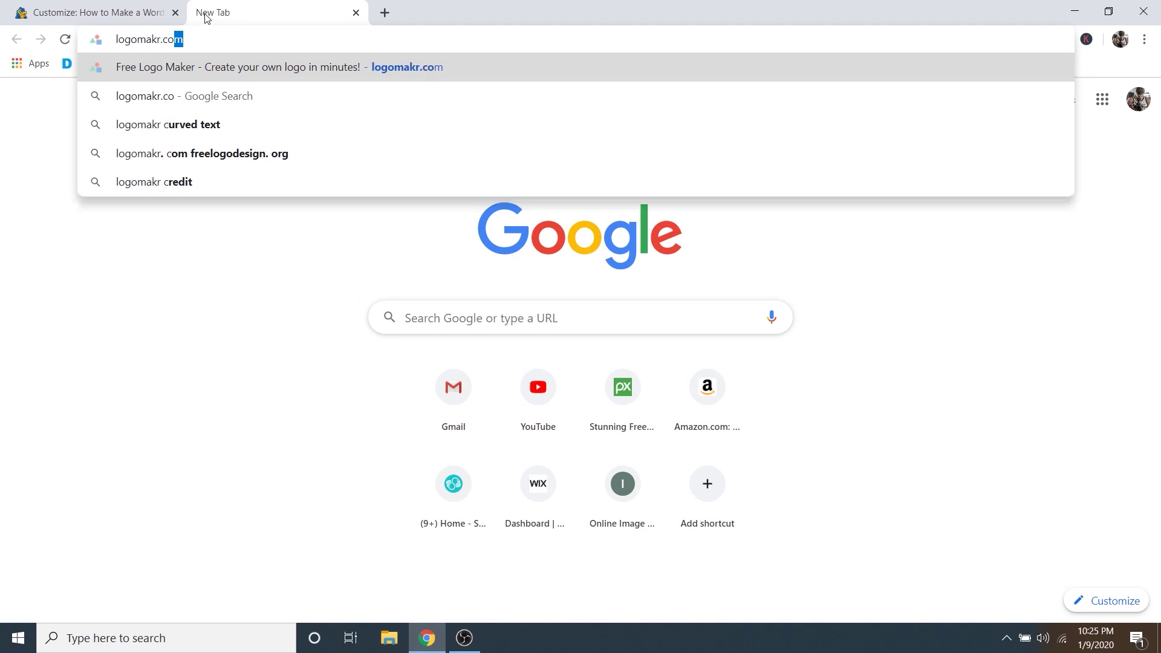
key("Return")
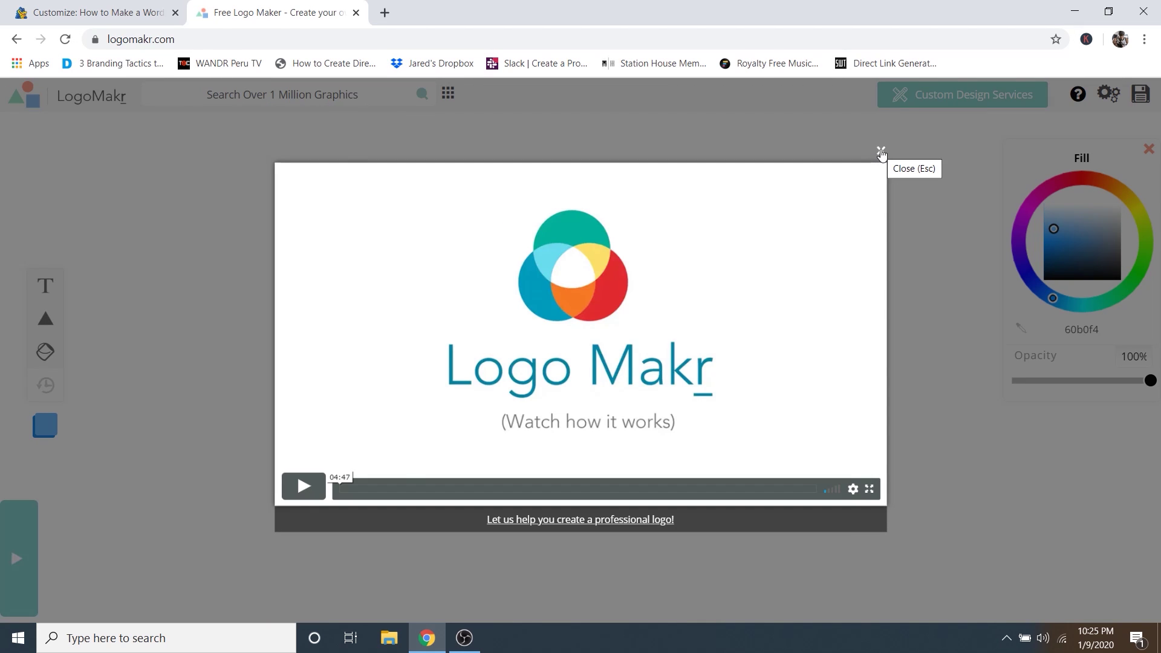
left_click(881, 152)
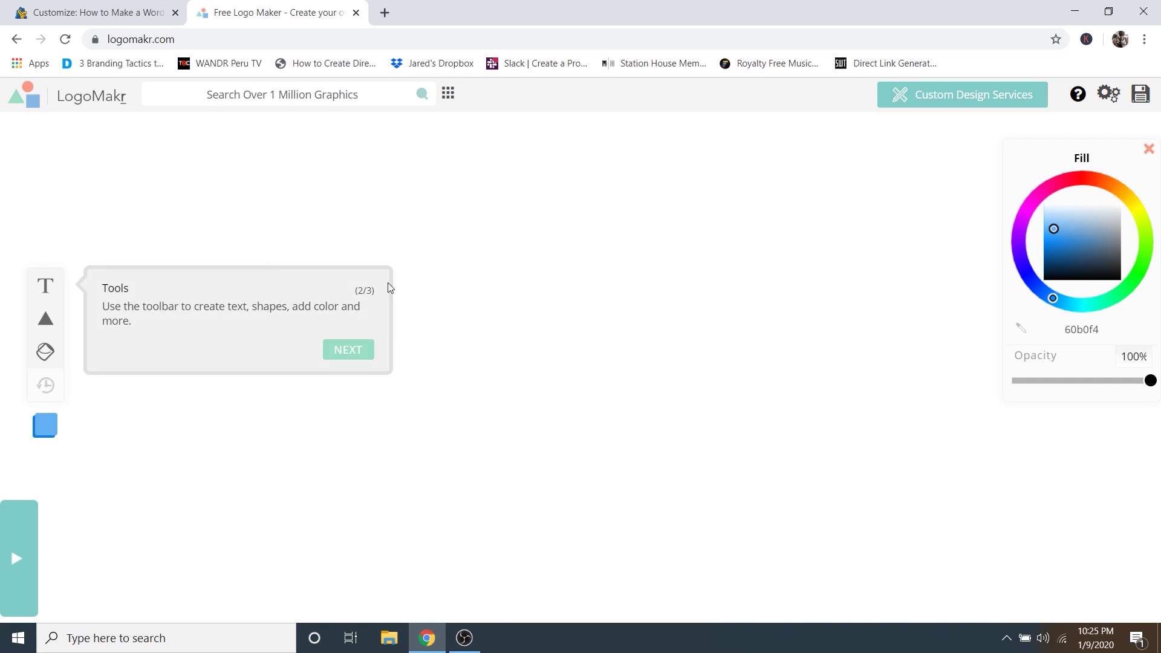
left_click(340, 357)
left_click(1098, 231)
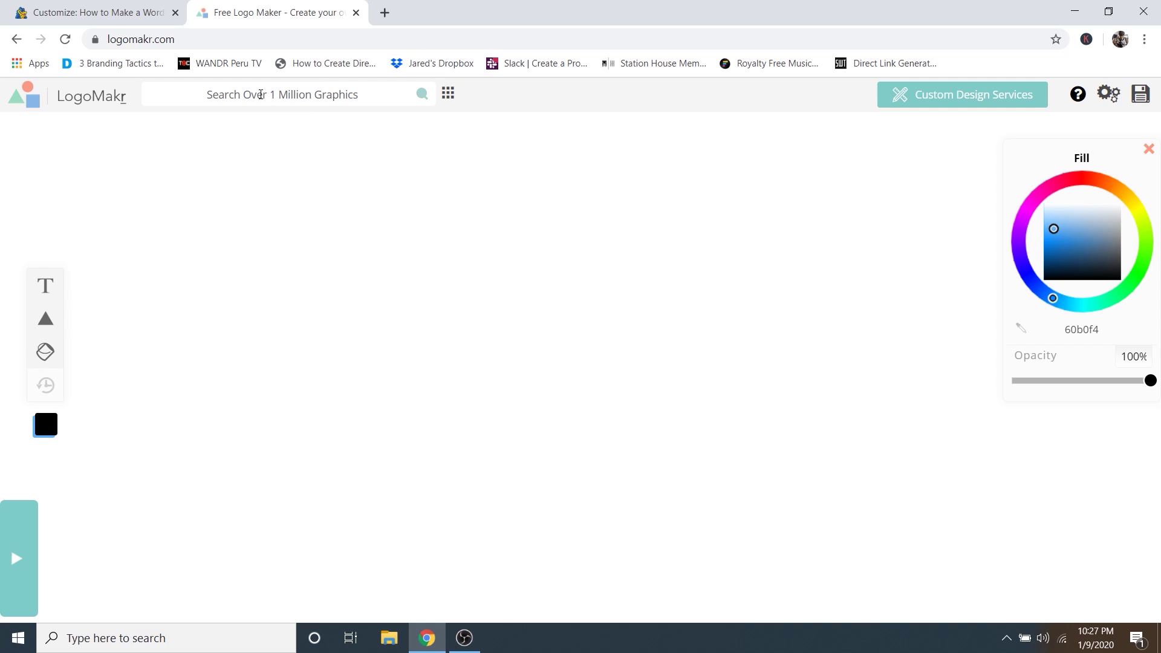
Search the graphics library for 'mouse pointer' and browse the results.
left_click(372, 91)
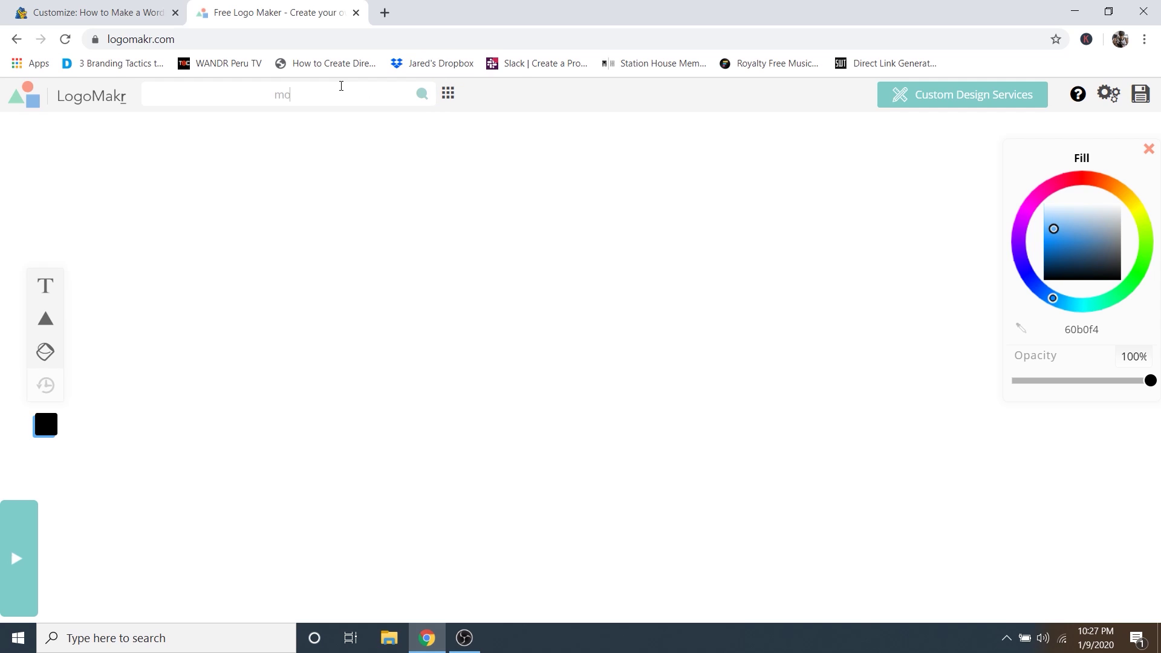
type("mouse pointer")
key("Return")
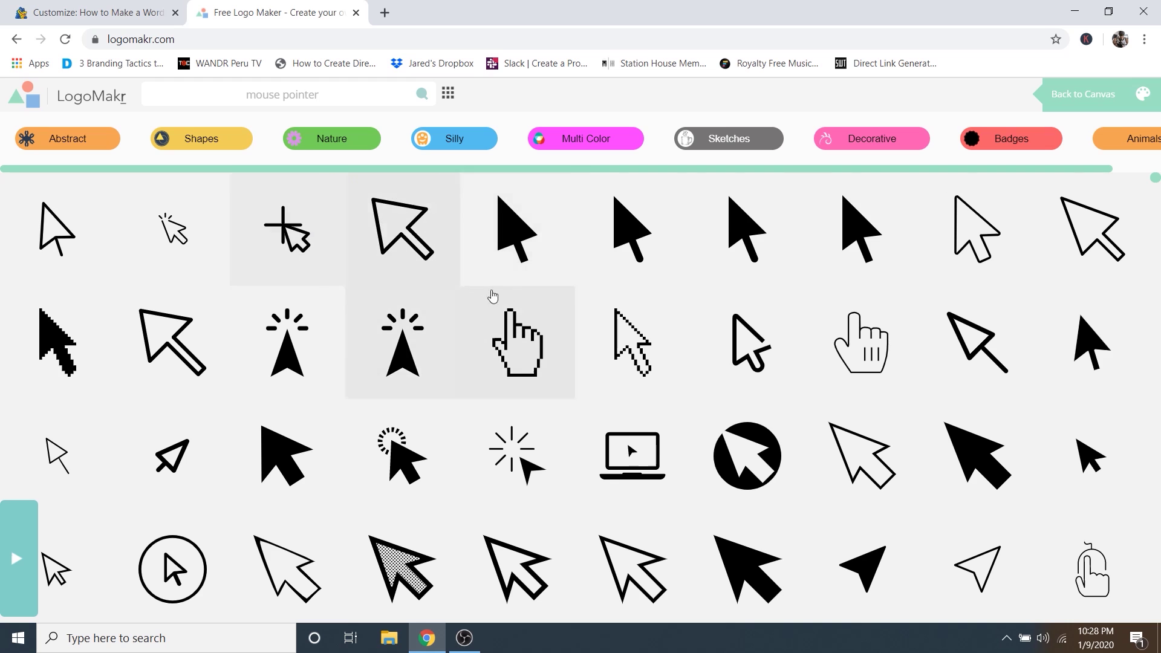
scroll(492, 297, "down", 7)
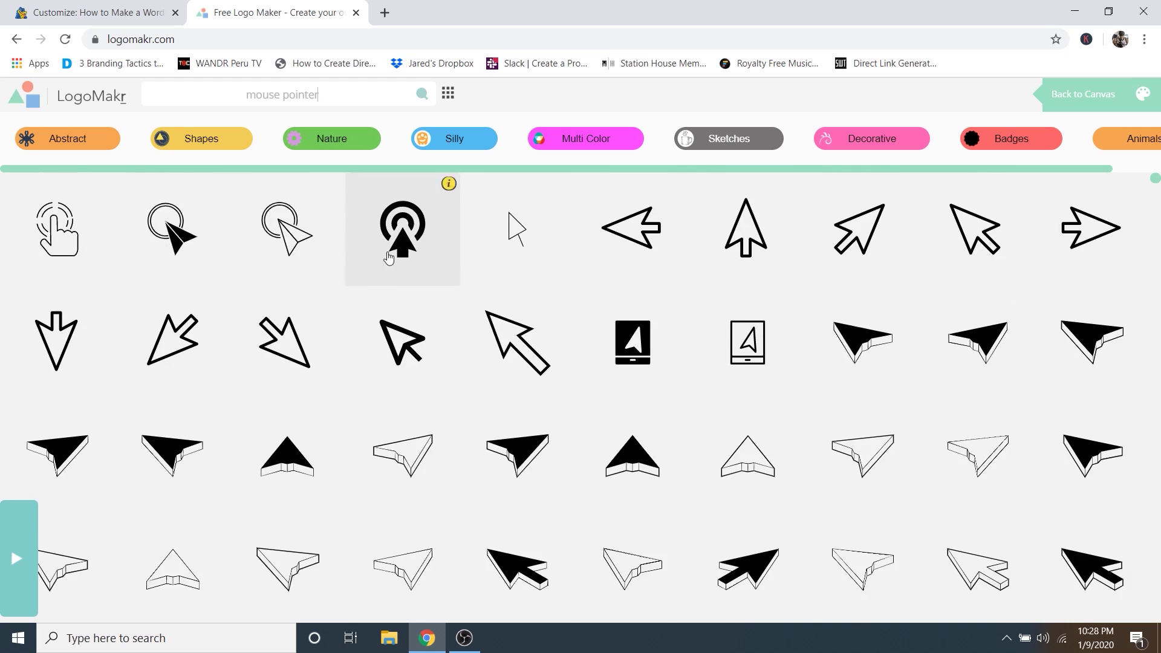
scroll(389, 258, "down", 15)
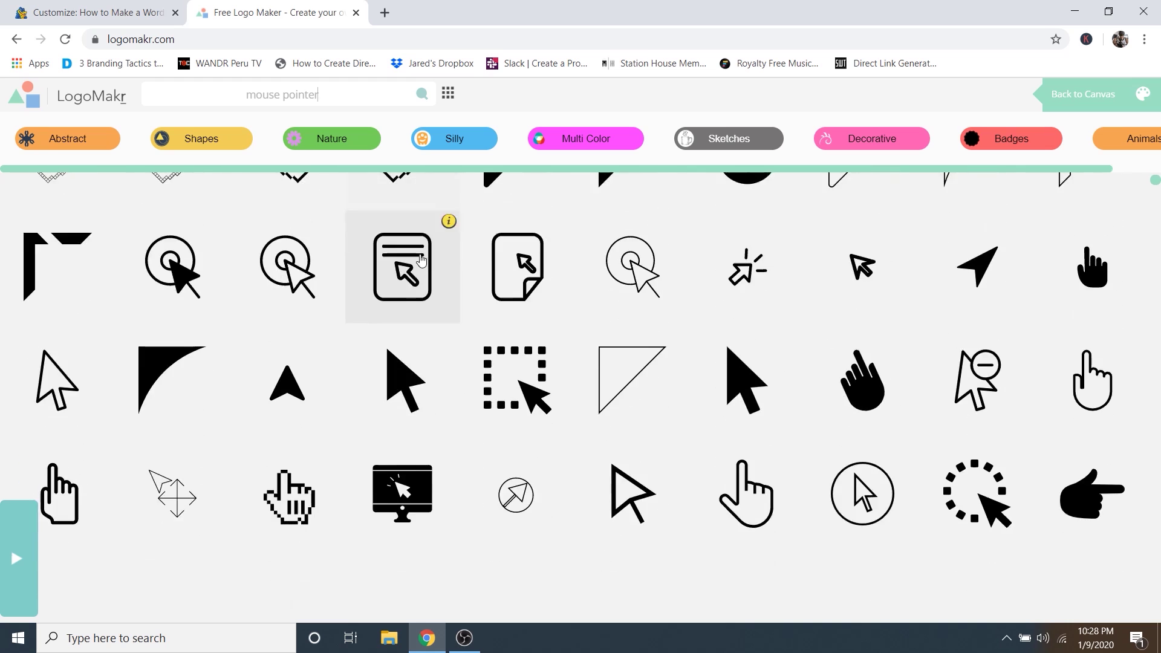
scroll(422, 260, "down", 10)
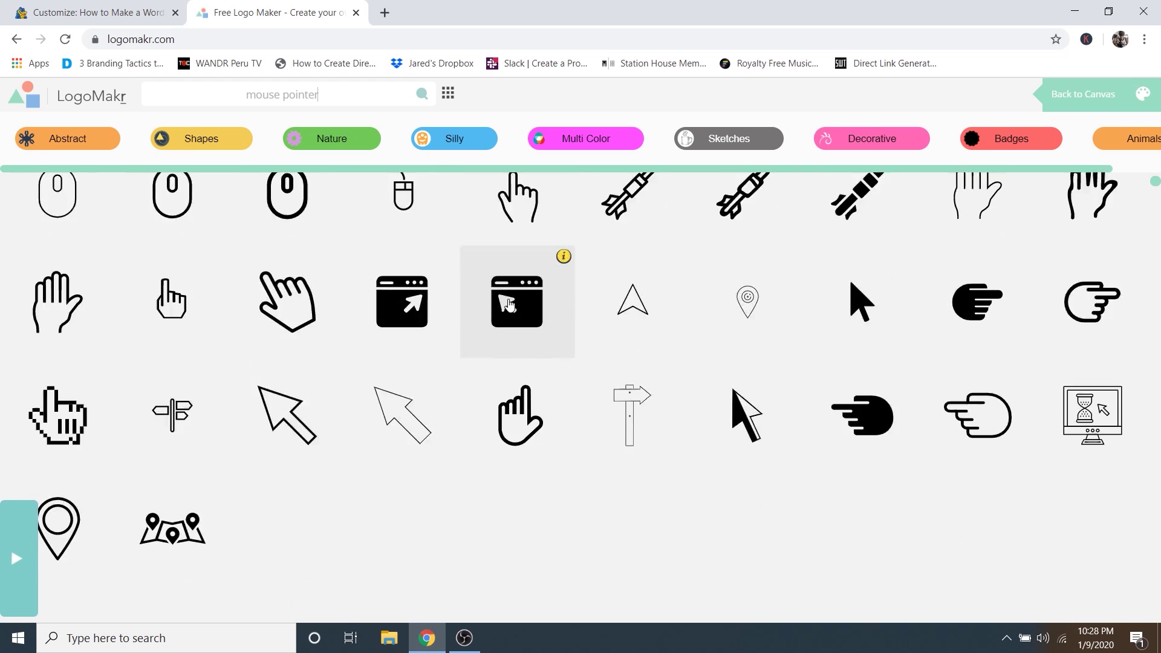
scroll(510, 305, "down", 10)
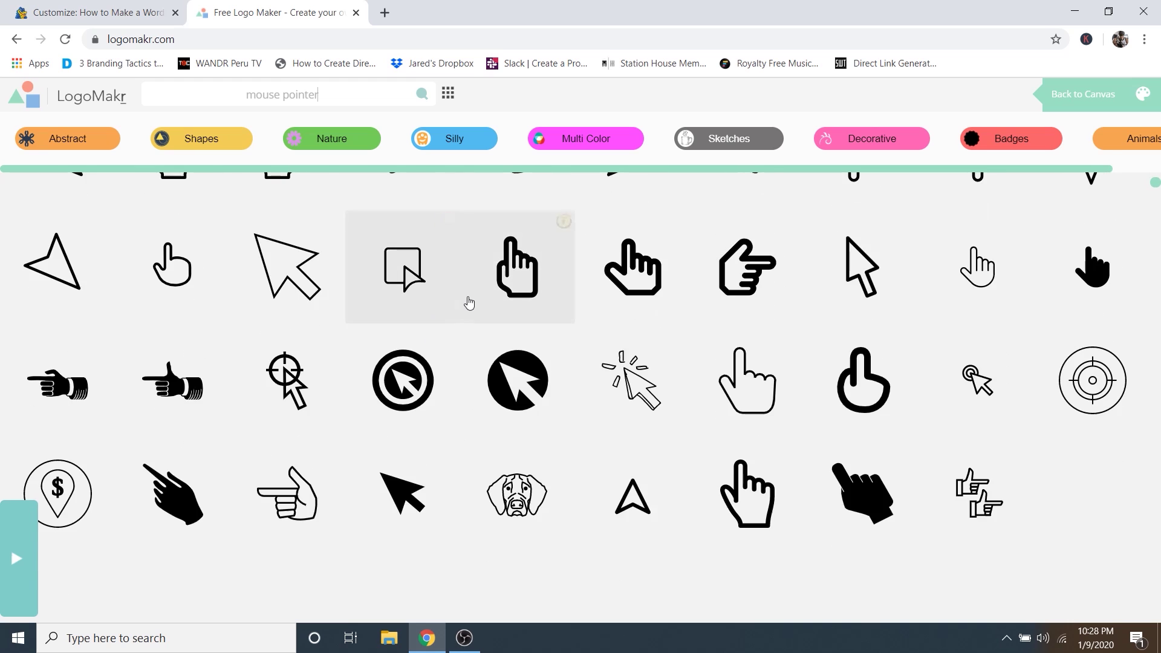
scroll(471, 305, "down", 5)
scroll(423, 318, "up", 3)
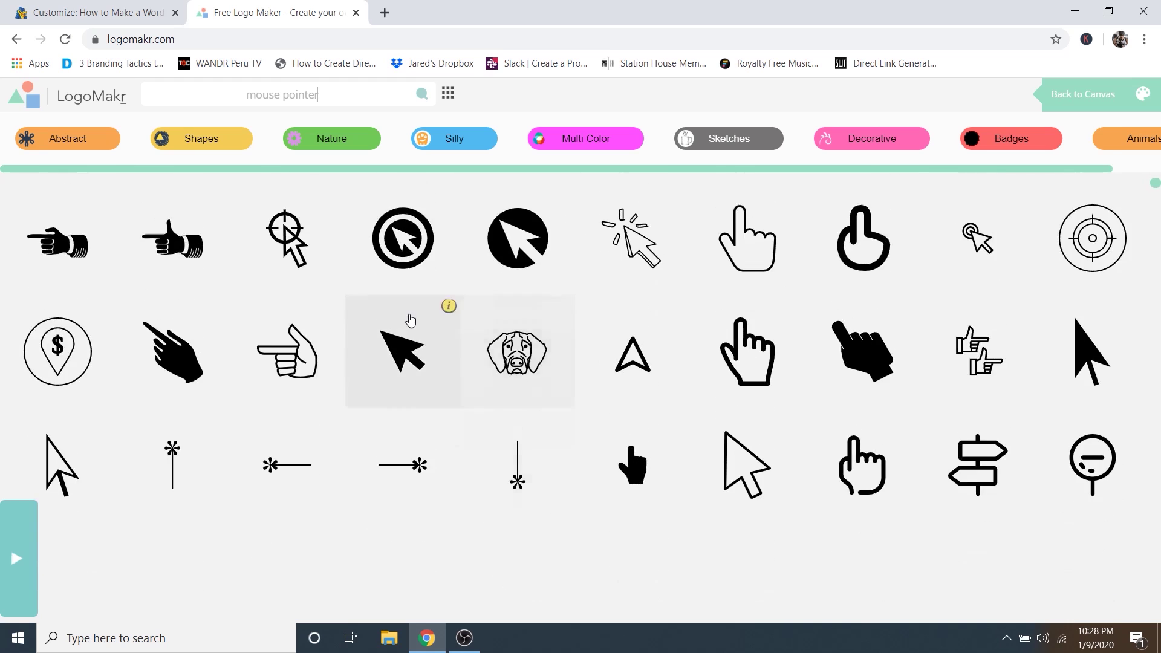
scroll(411, 320, "down", 10)
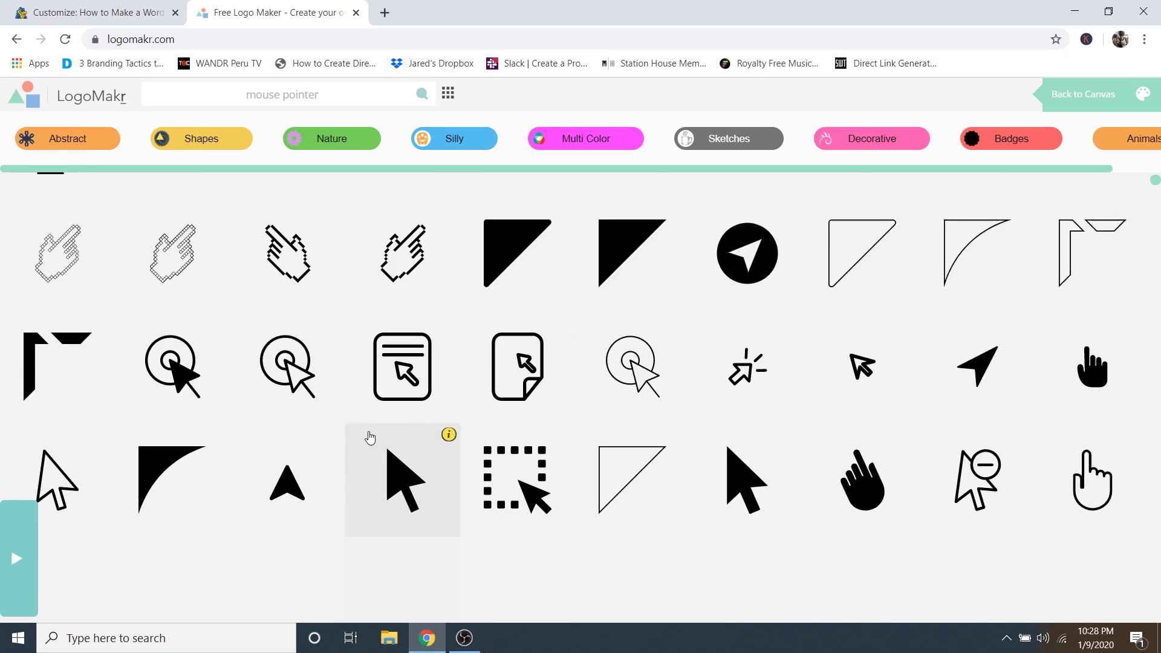
scroll(363, 430, "up", 10)
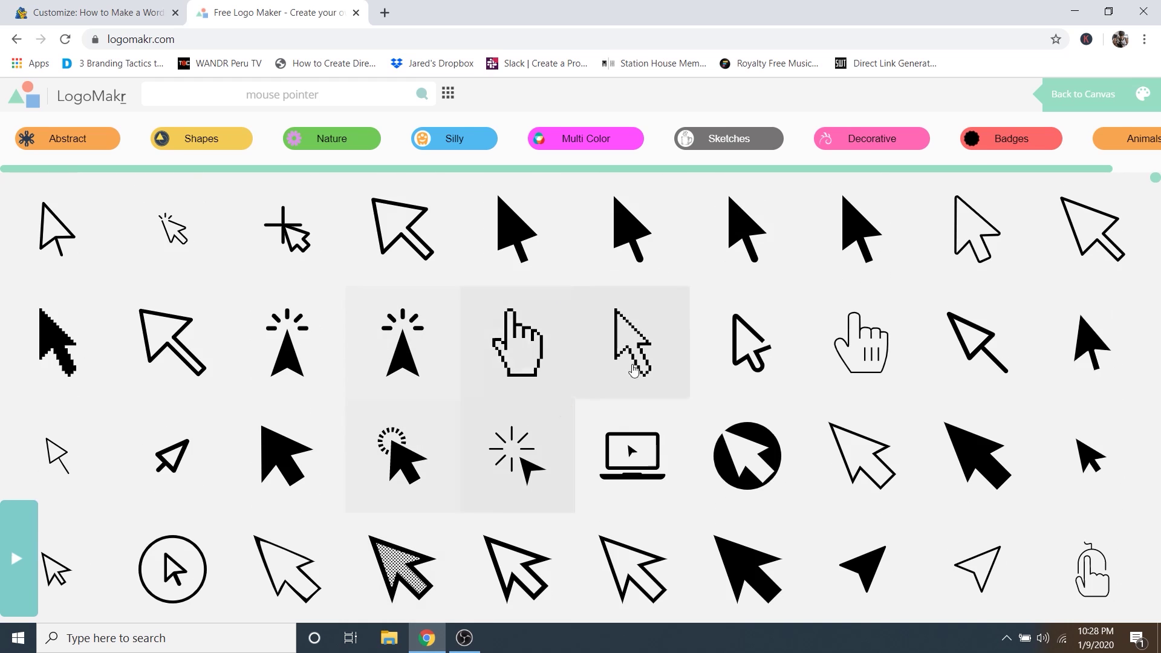
scroll(337, 337, "down", 3)
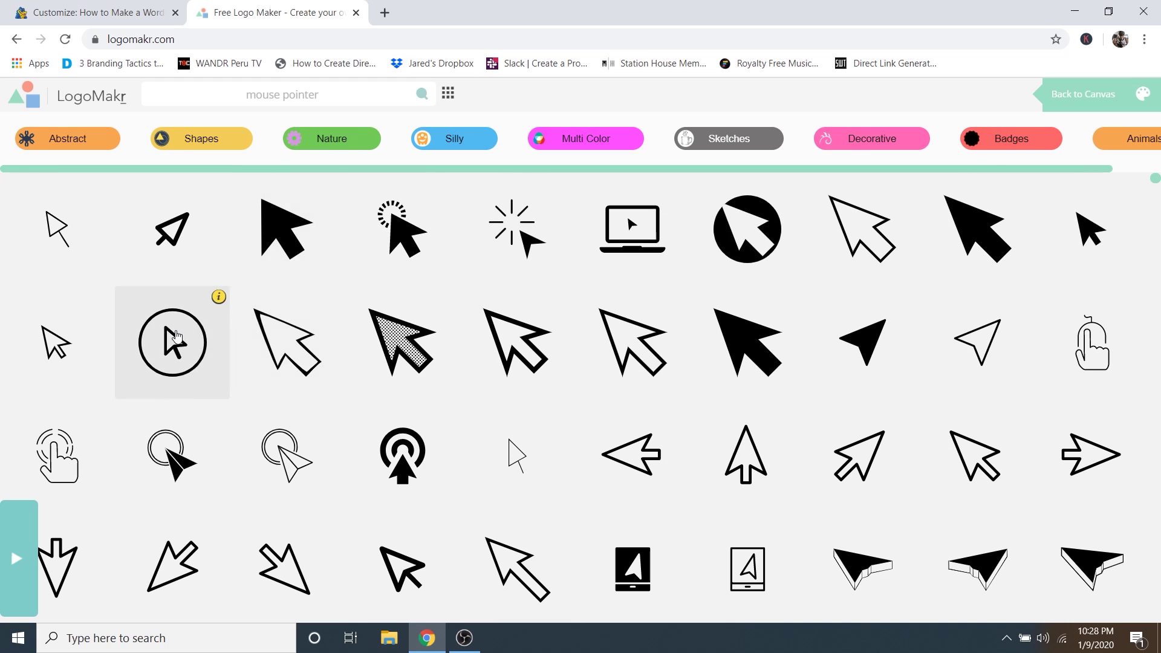
Add the circled-arrow icon to the canvas, resize it, and place it on the left side.
left_click(175, 336)
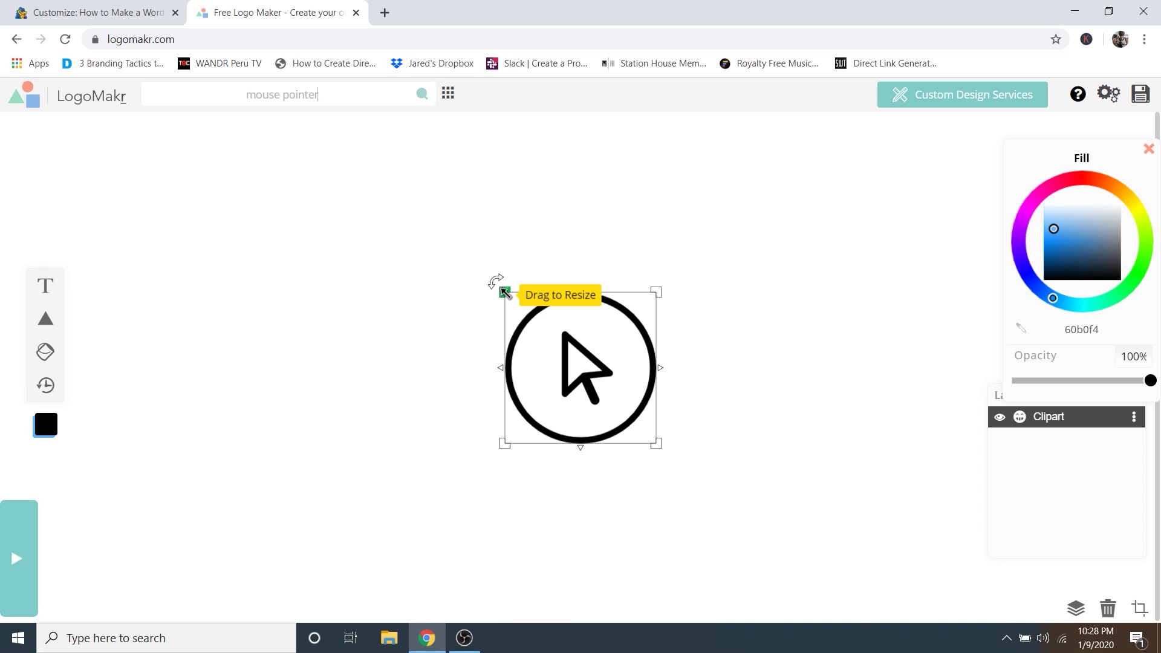
left_click_drag(505, 293, 335, 122)
left_click_drag(541, 197, 378, 288)
left_click_drag(476, 224, 332, 360)
left_click_drag(279, 406, 299, 326)
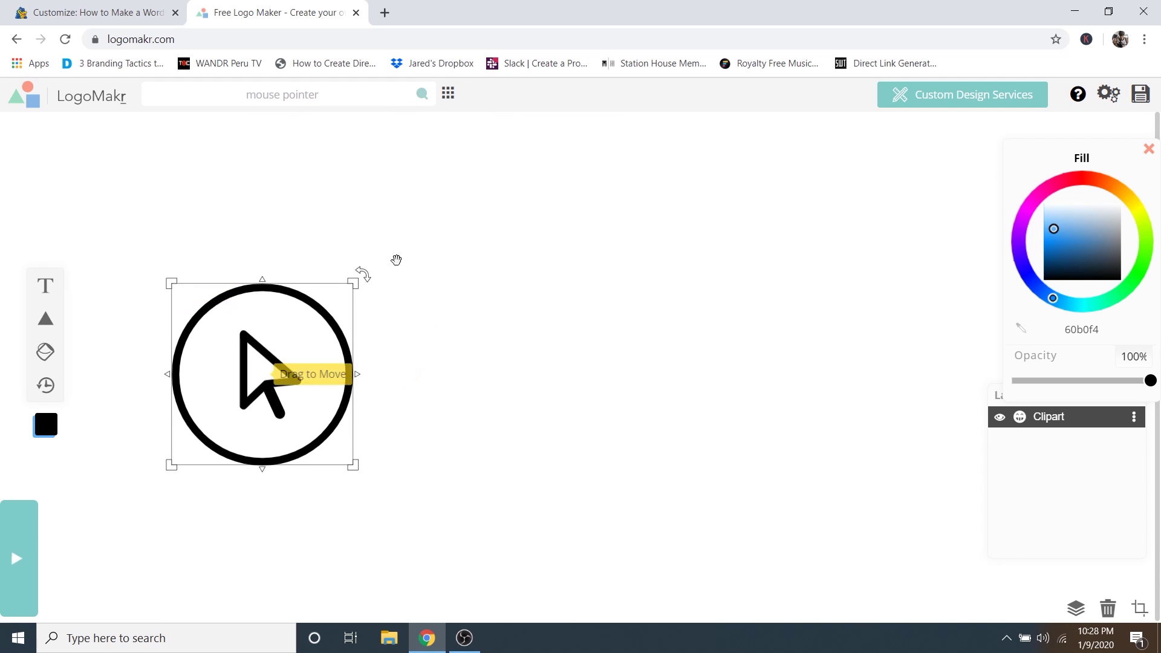
left_click(448, 94)
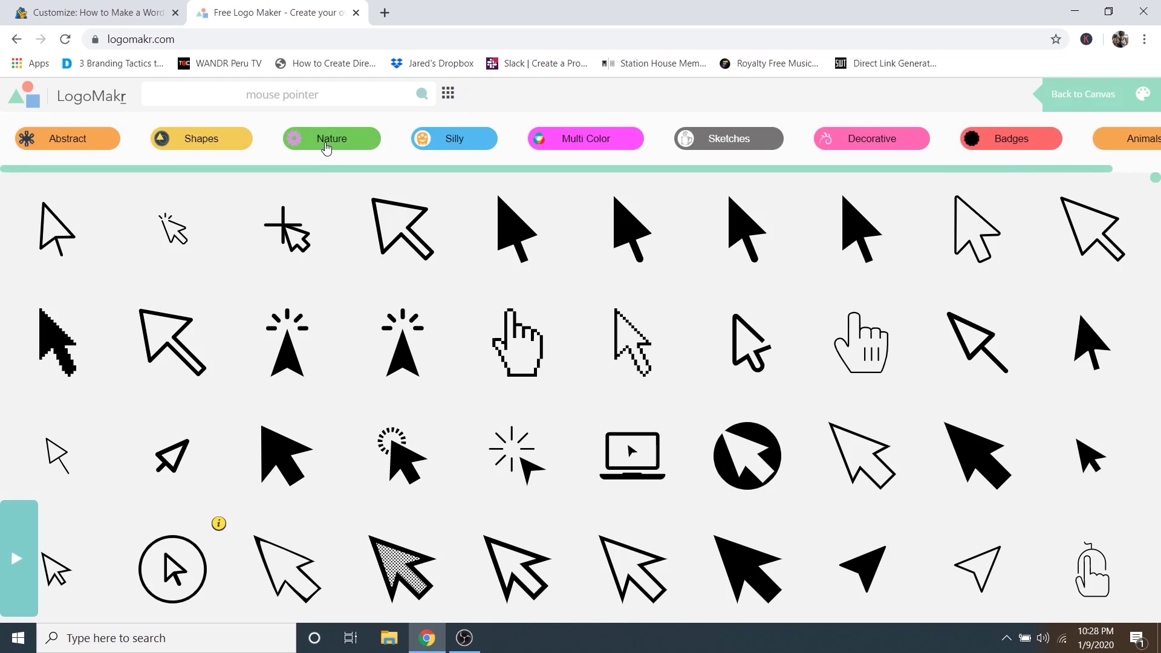
Browse the Shapes and Nature graphic categories, then return to the logo canvas.
left_click(212, 139)
scroll(553, 277, "down", 3)
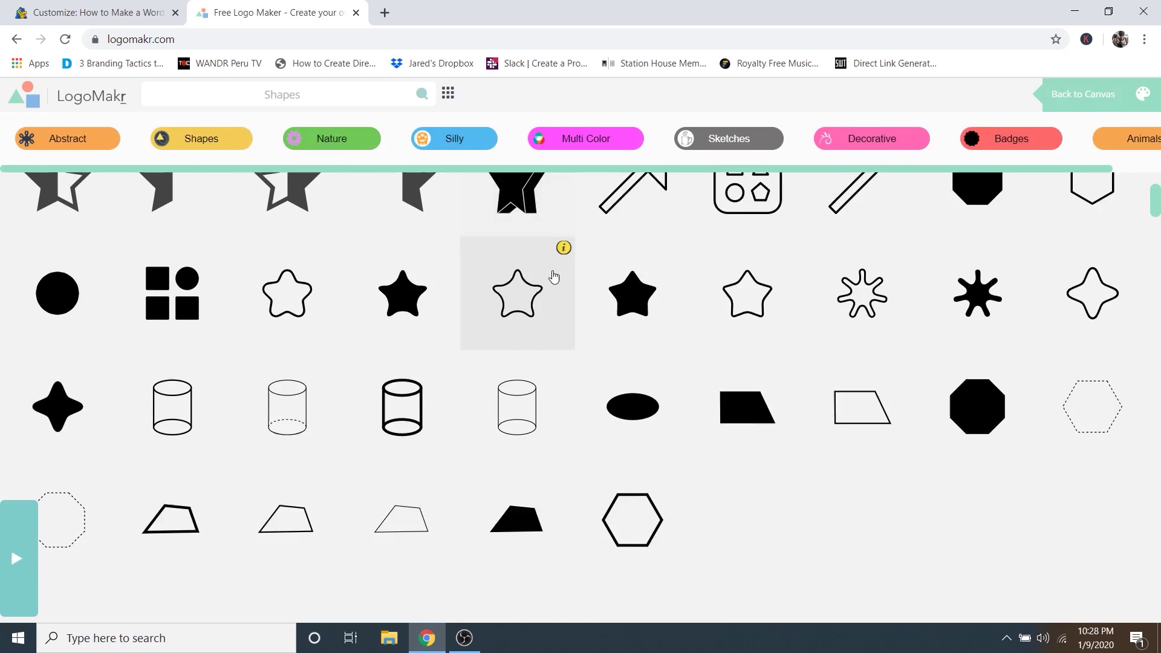
scroll(553, 277, "down", 4)
scroll(523, 292, "up", 3)
left_click(333, 156)
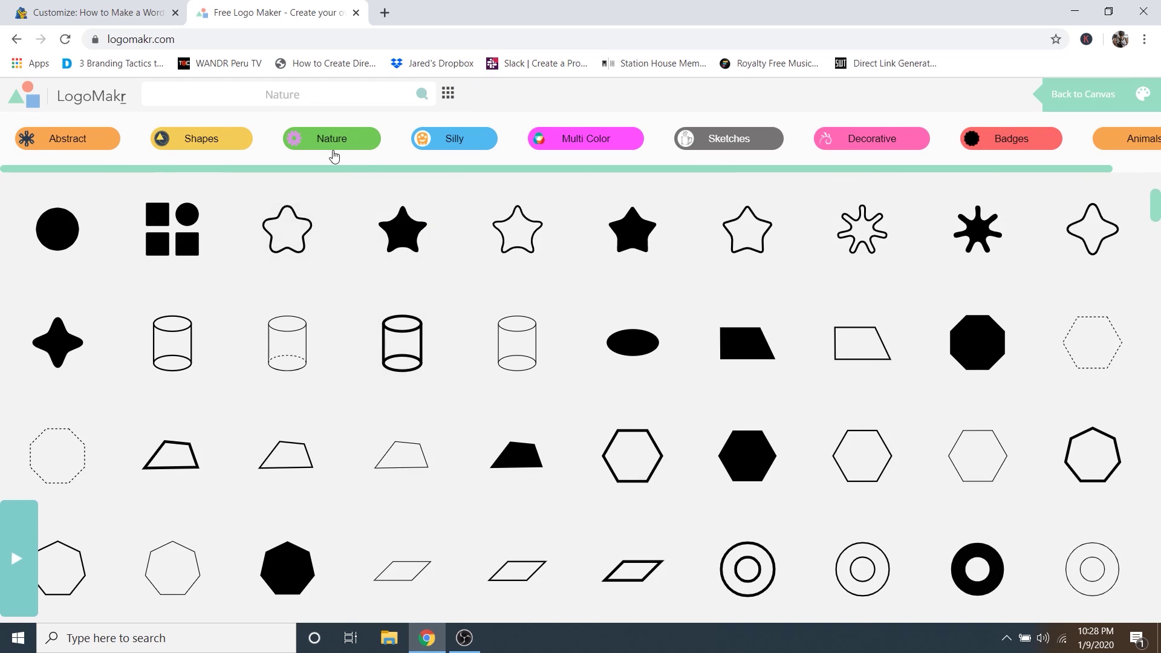
scroll(534, 287, "down", 2)
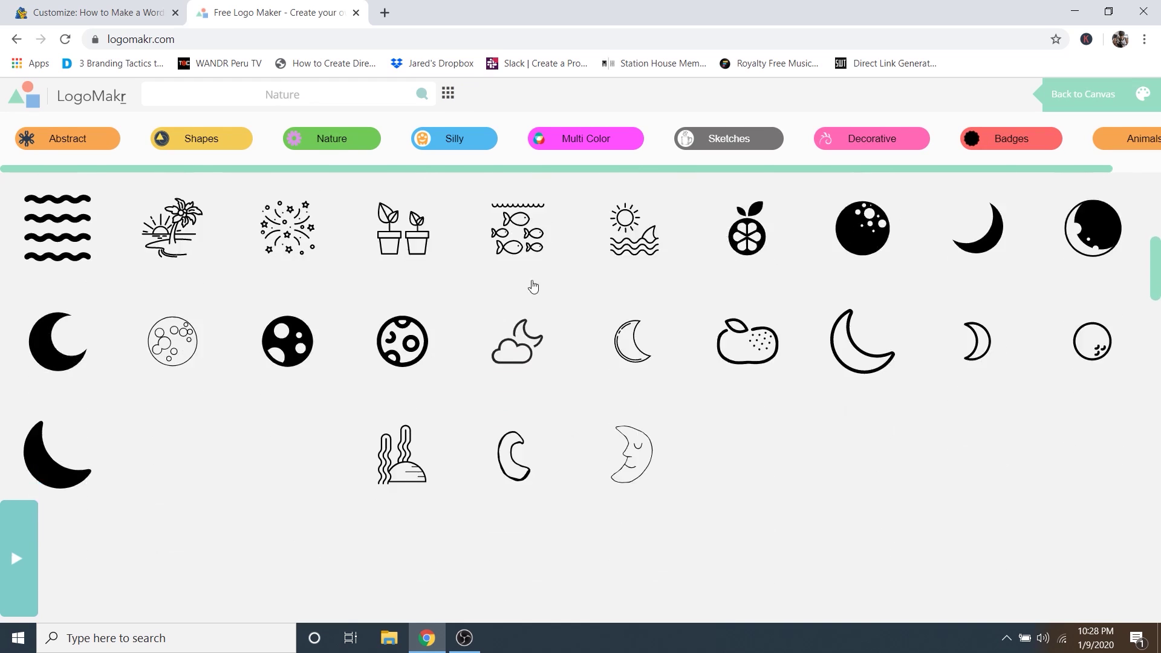
scroll(533, 287, "down", 15)
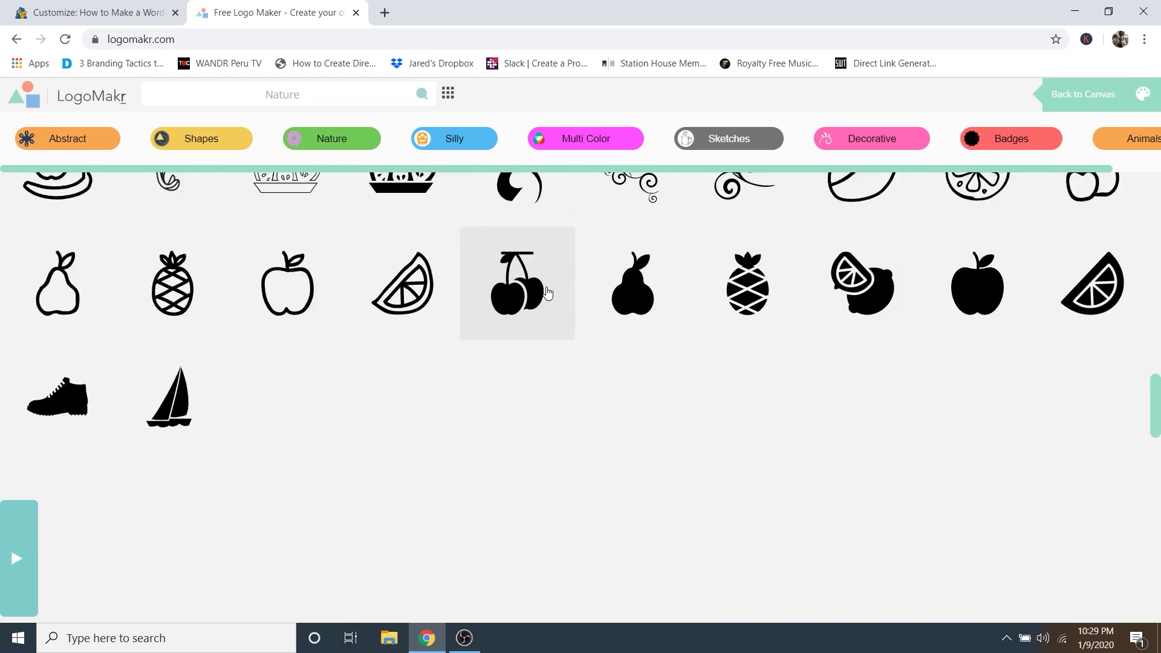
scroll(547, 292, "down", 10)
scroll(510, 310, "up", 7)
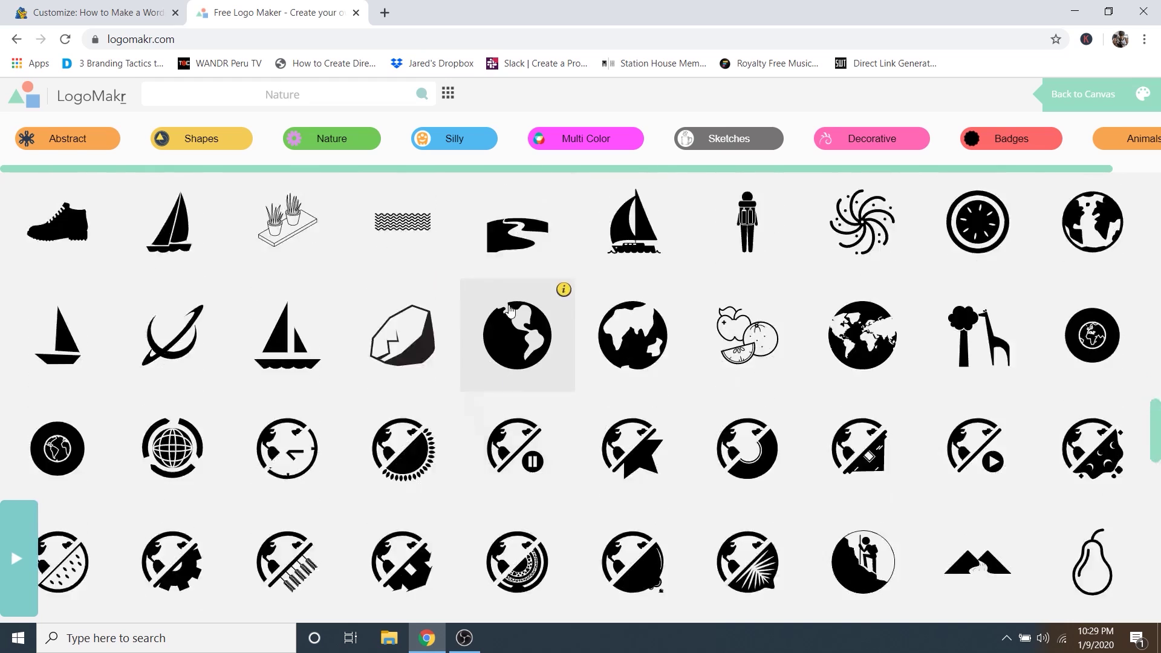
scroll(510, 310, "up", 10)
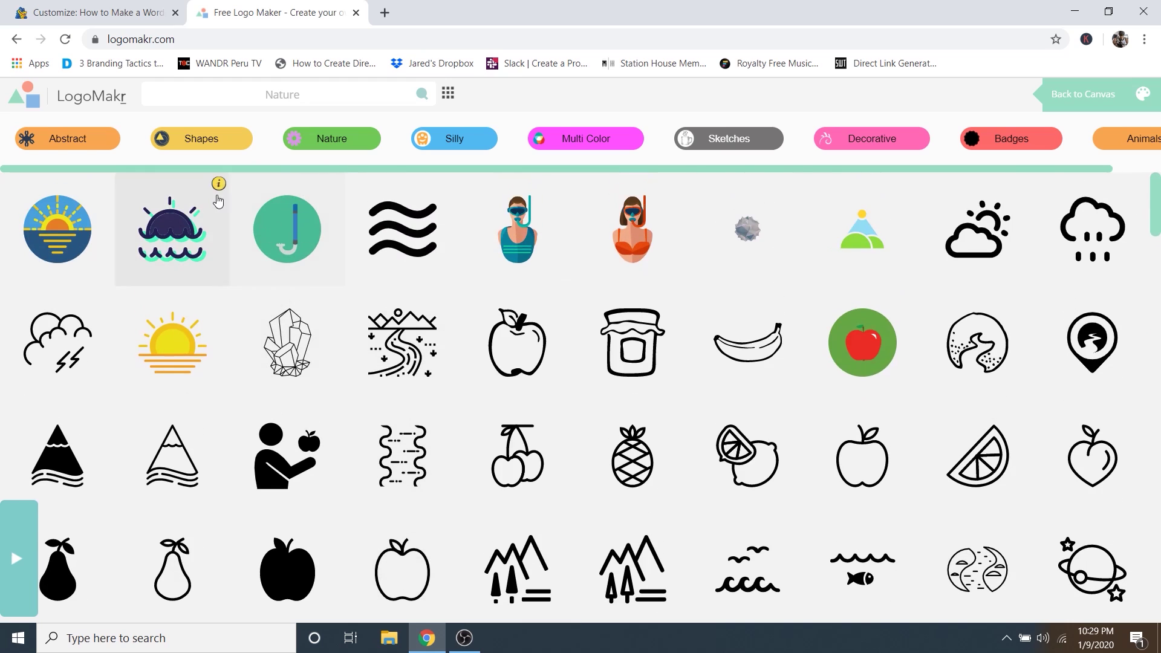
left_click(1099, 101)
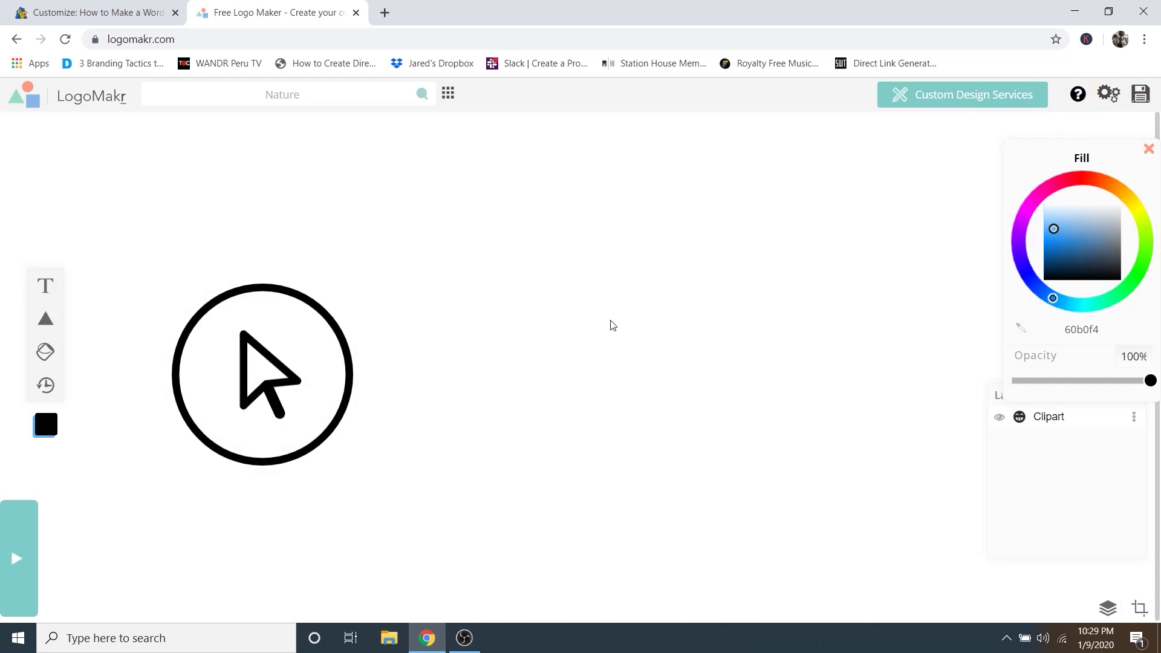
Try different fill colours on the circled arrow clipart, ending with black (000000).
left_click(268, 325)
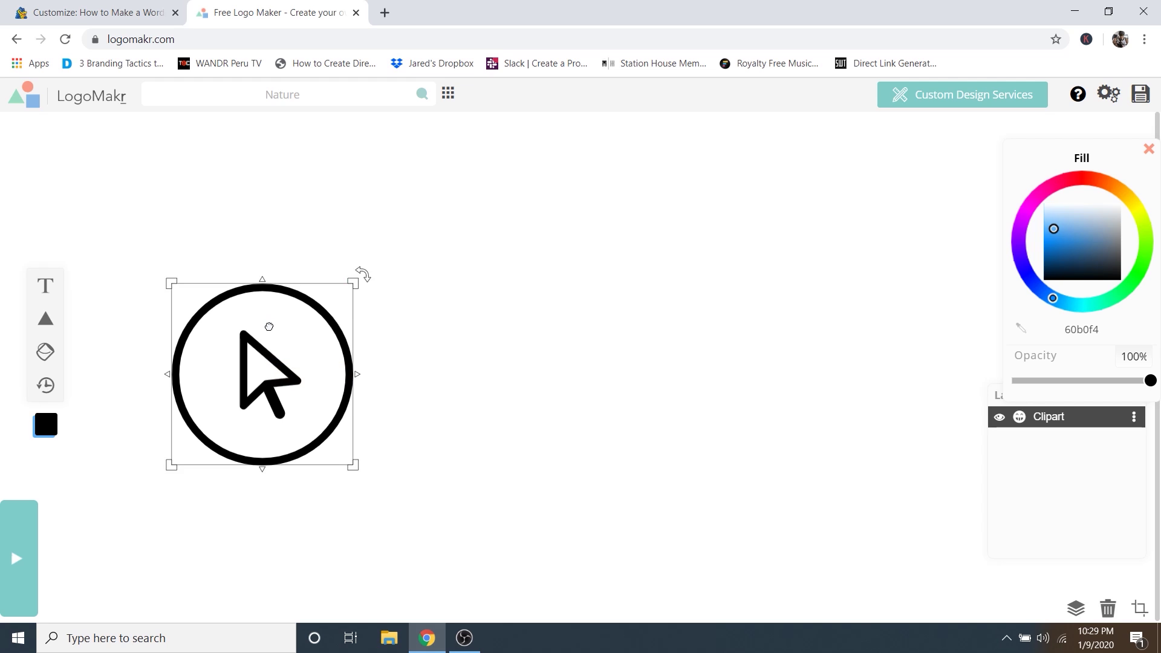
left_click_drag(1066, 181, 1096, 184)
left_click_drag(1083, 228, 1074, 298)
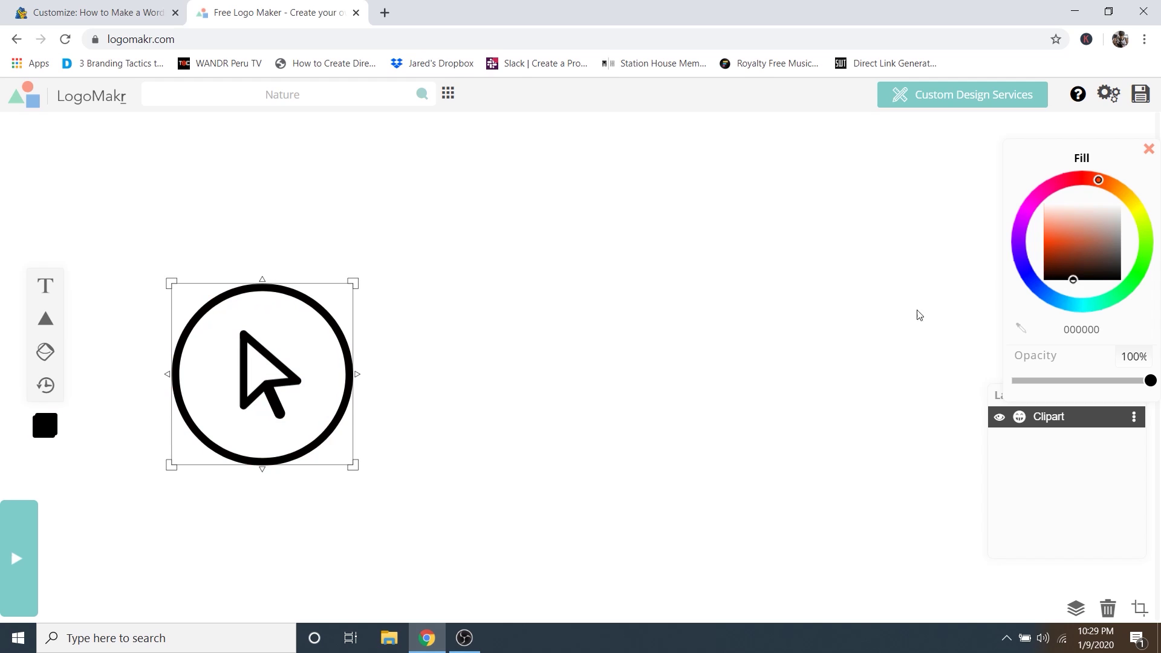
Add the heading text 'CREATE A WEBSITE', enlarged and filled black.
left_click(46, 287)
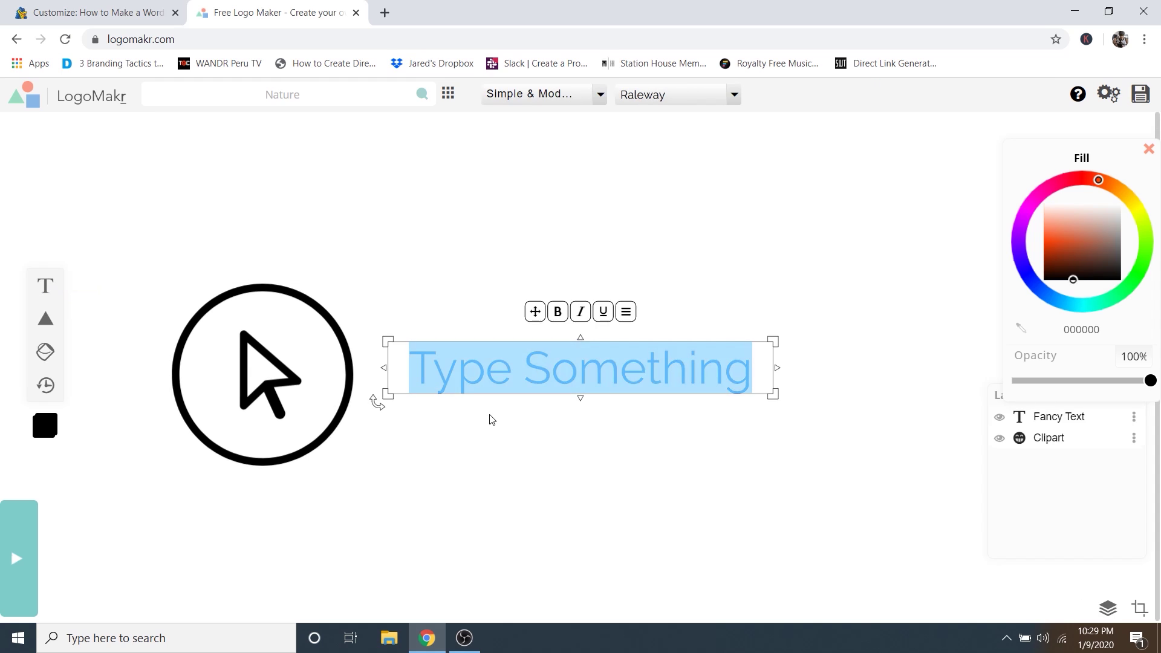
type("Create ")
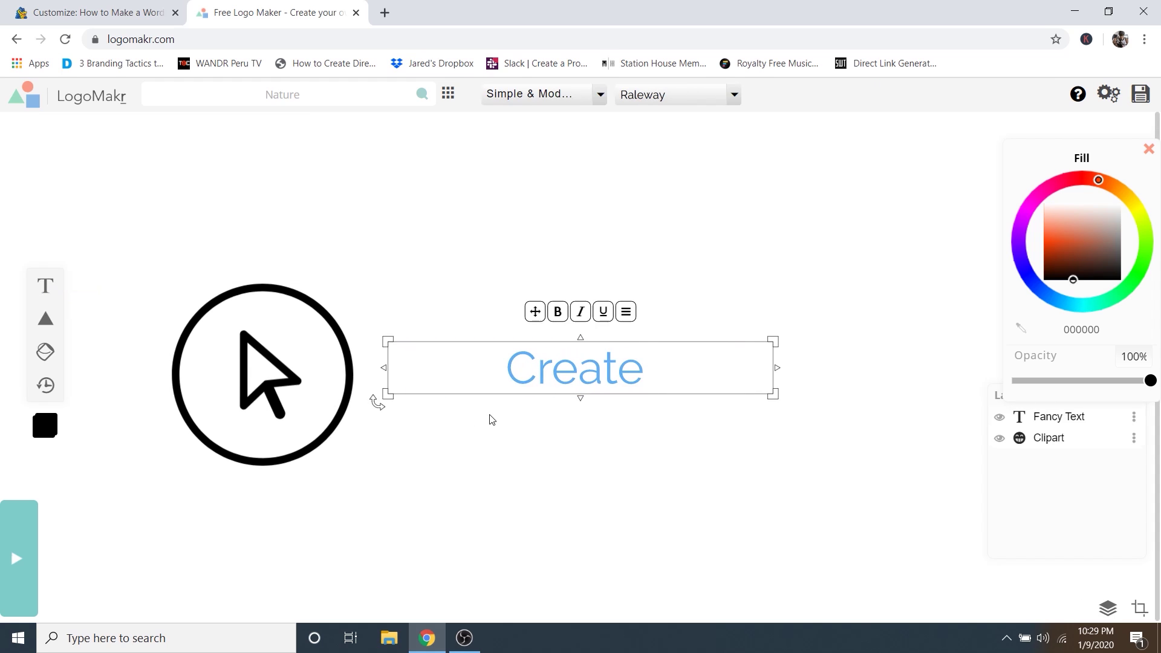
type("a")
key("BackSpace")
key("BackSpace")
key("BackSpace")
key("BackSpace")
key("BackSpace")
key("BackSpace")
key("BackSpace")
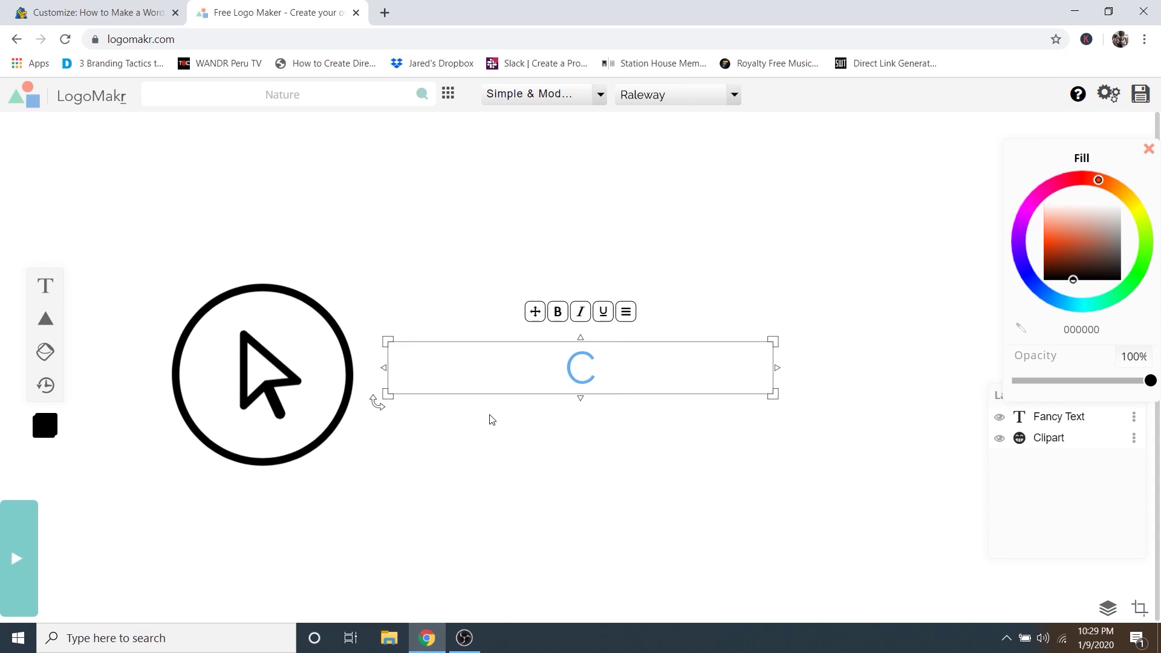
type("REATE A ")
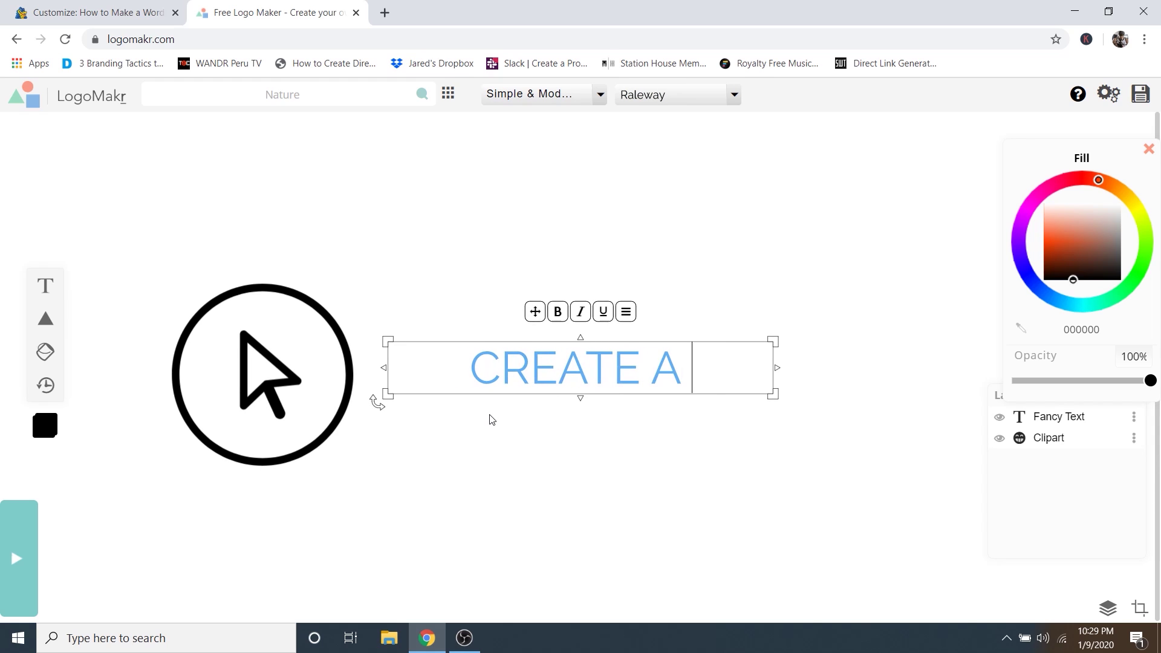
type("WEBSITE")
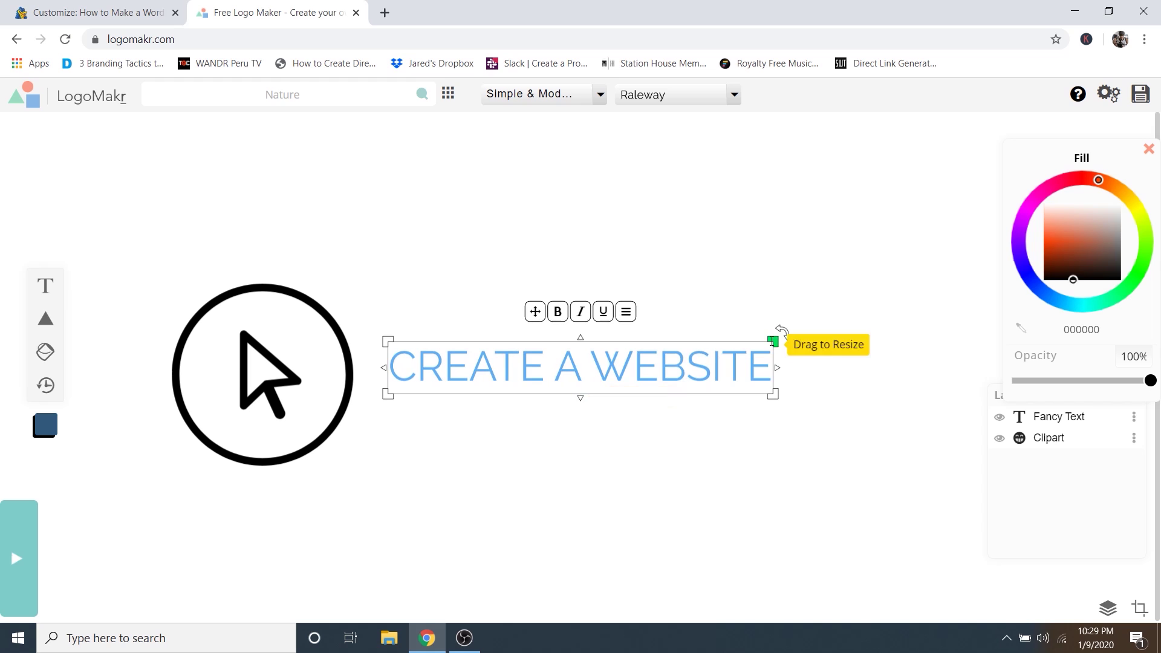
left_click_drag(774, 339, 980, 277)
left_click_drag(1058, 227, 1085, 292)
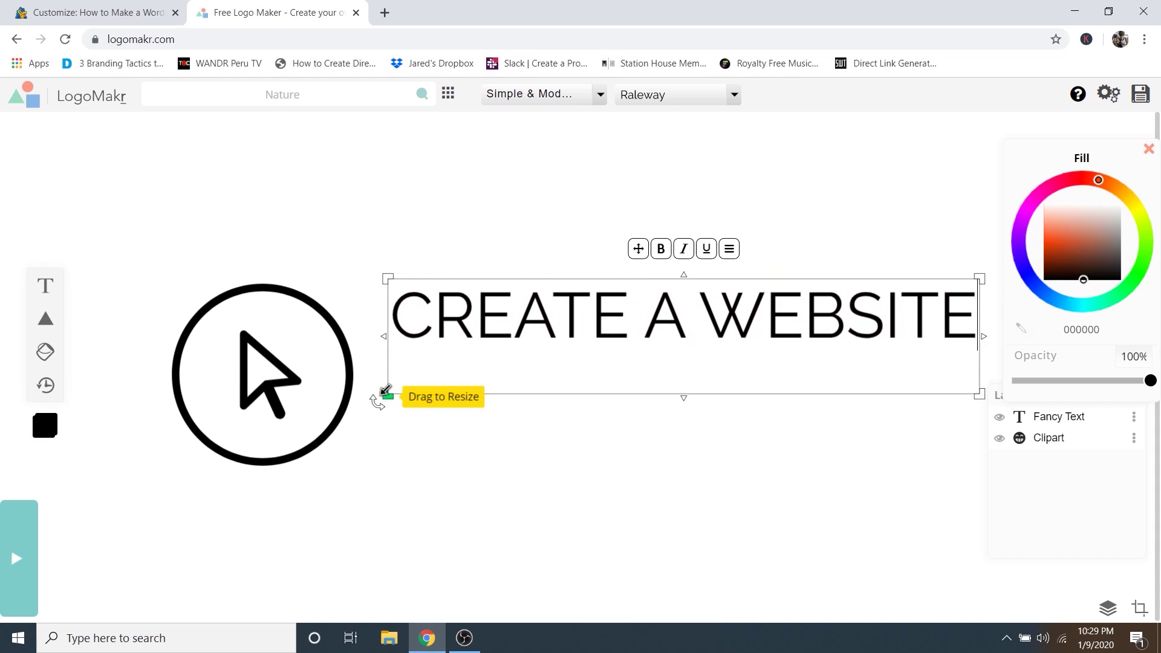
Shrink the circle icon and scale and align the heading beside it.
left_click_drag(386, 392, 382, 358)
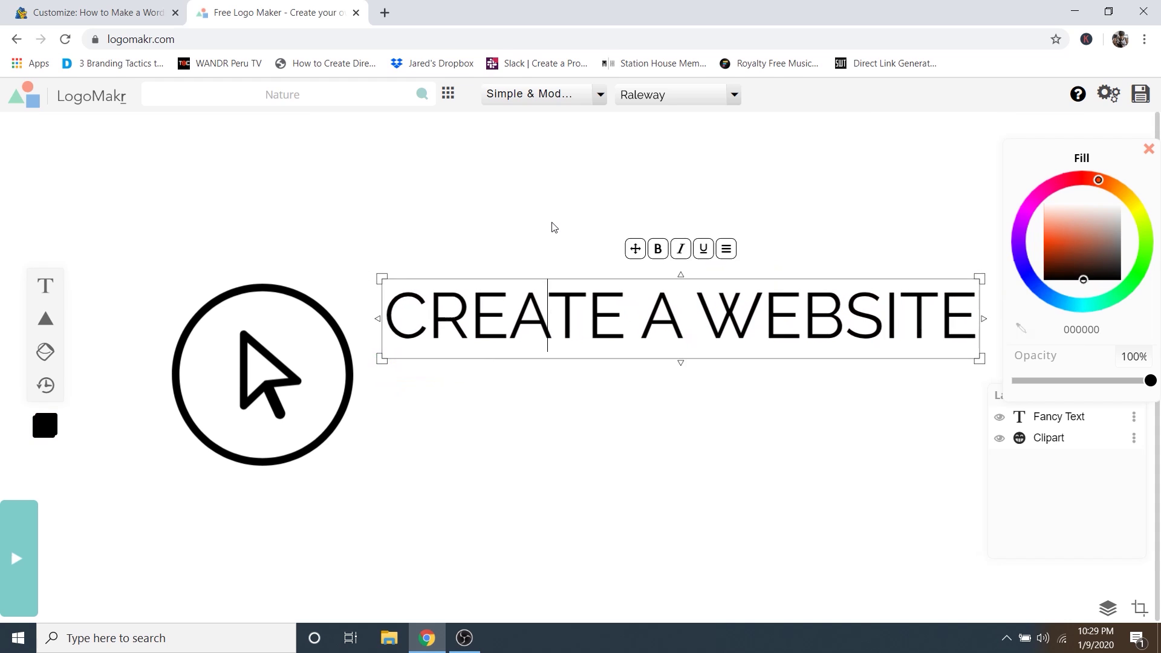
left_click_drag(687, 307, 672, 363)
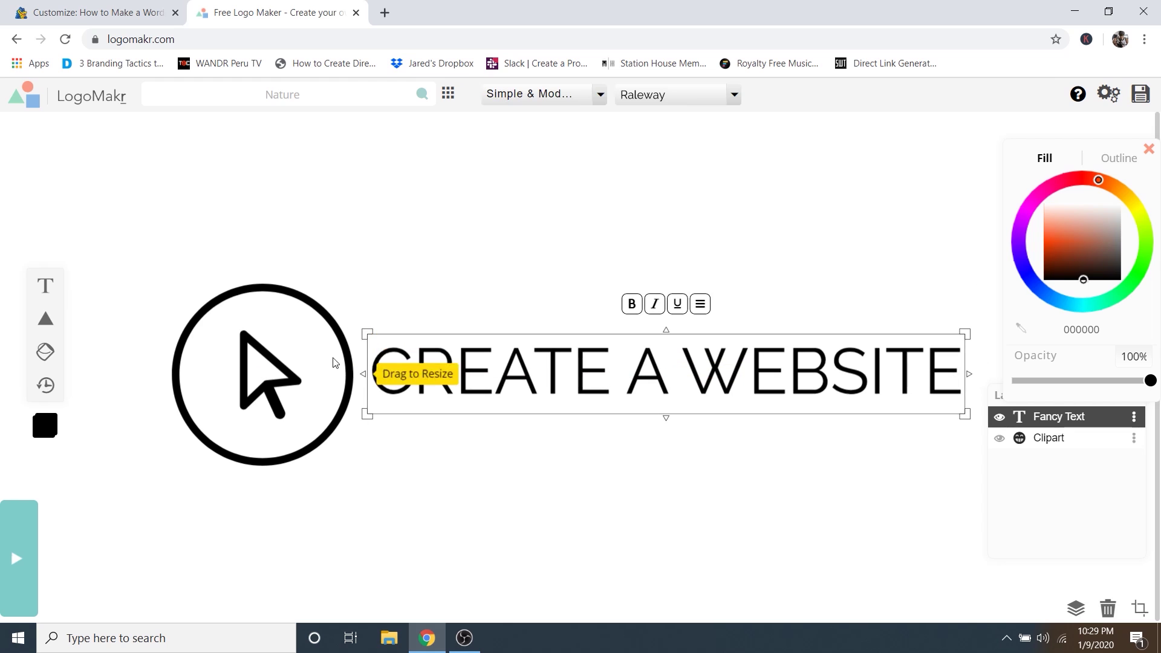
left_click(336, 363)
left_click_drag(359, 279, 288, 348)
left_click_drag(236, 397, 241, 363)
left_click_drag(781, 338, 725, 337)
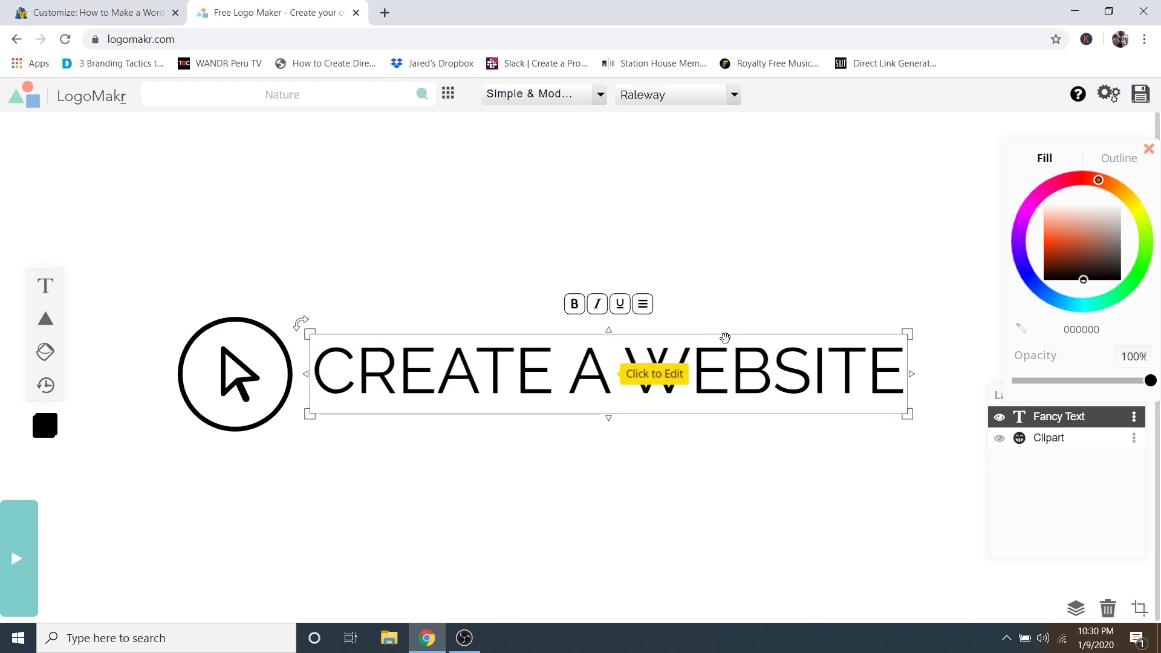
left_click_drag(908, 334, 993, 314)
mouse_move(739, 344)
left_mouse_down()
mouse_move(725, 361)
mouse_move(731, 351)
left_mouse_up()
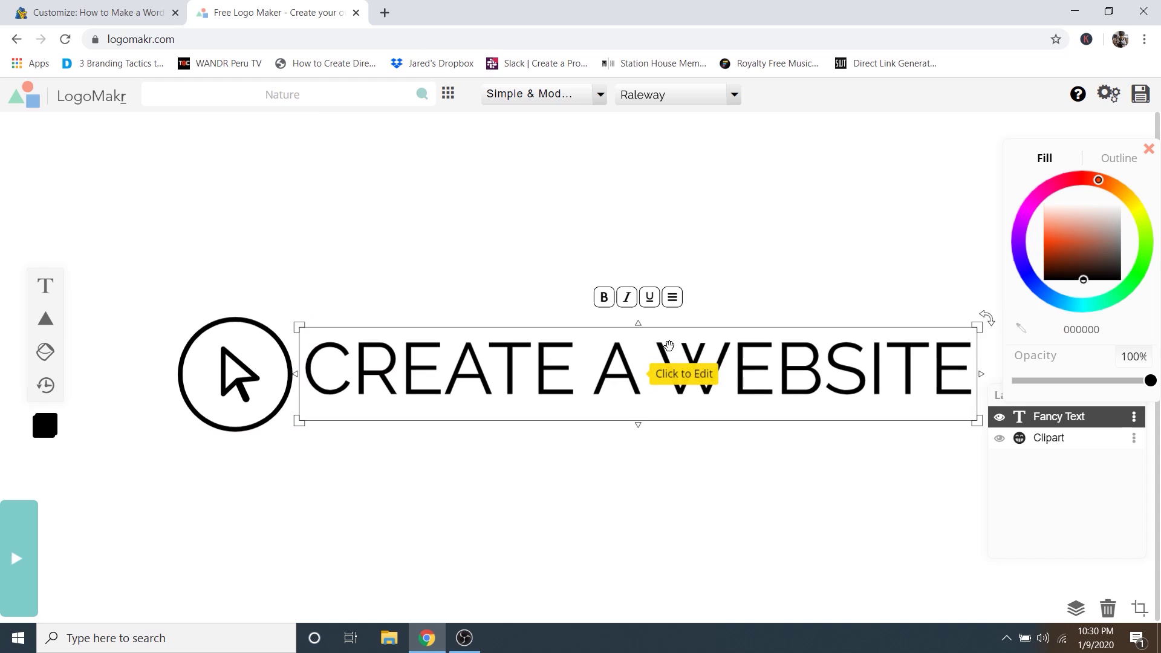
Try Fun & Funky fonts Chelsea Market, Erica One and Fascinate on the heading.
left_click(579, 100)
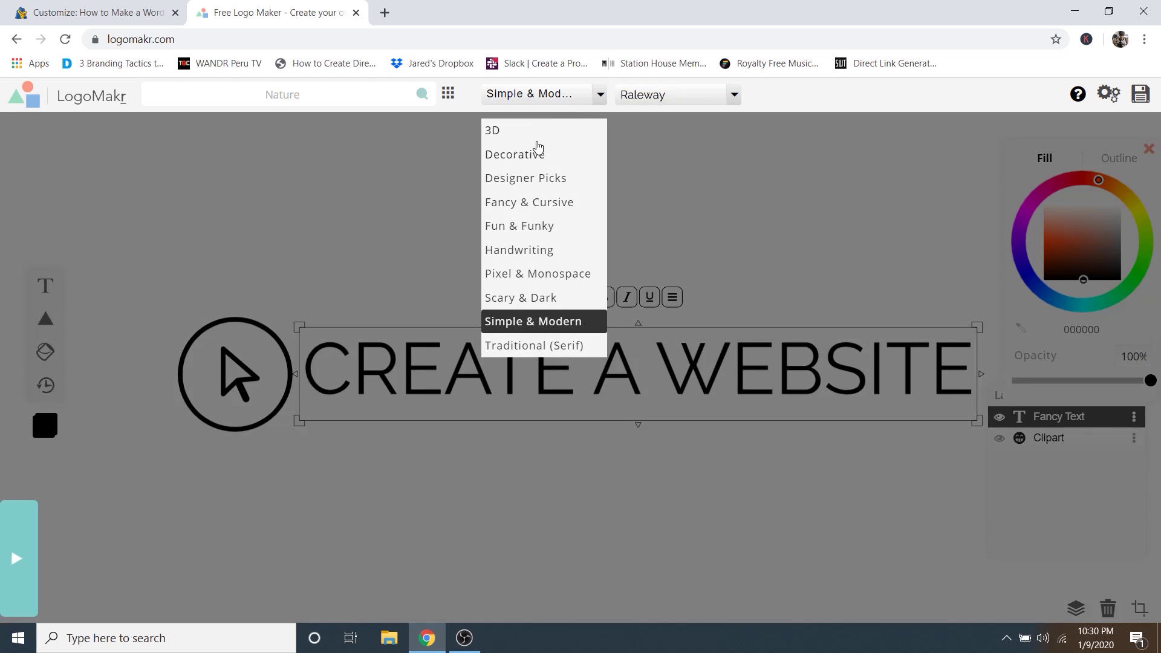
left_click(527, 230)
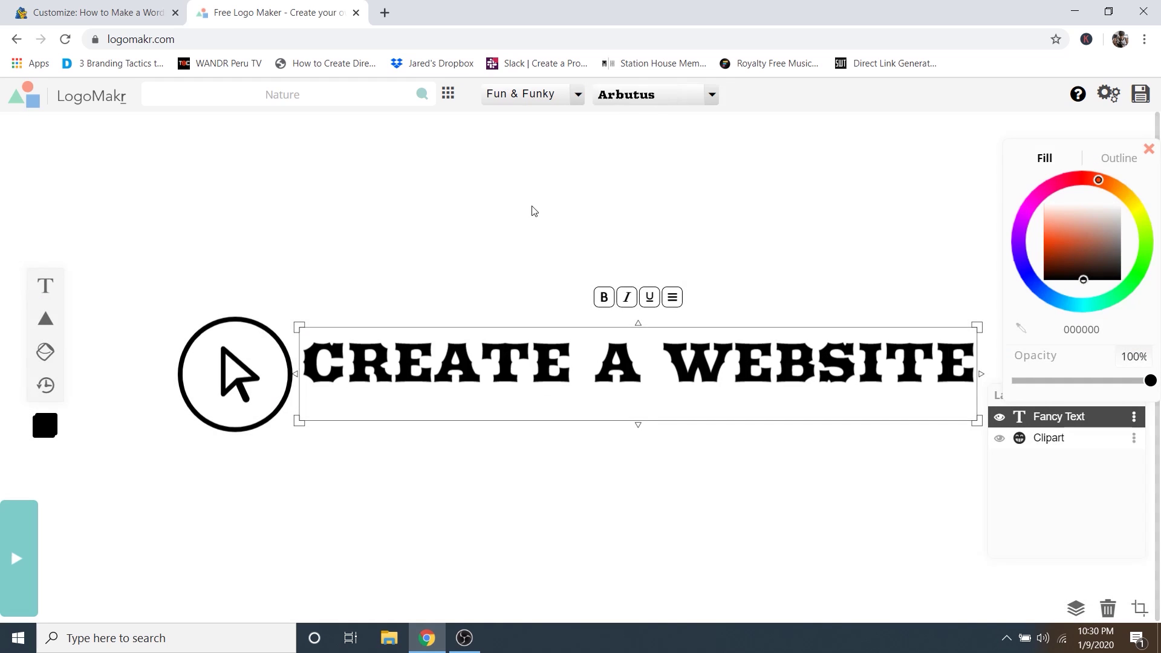
left_click(681, 100)
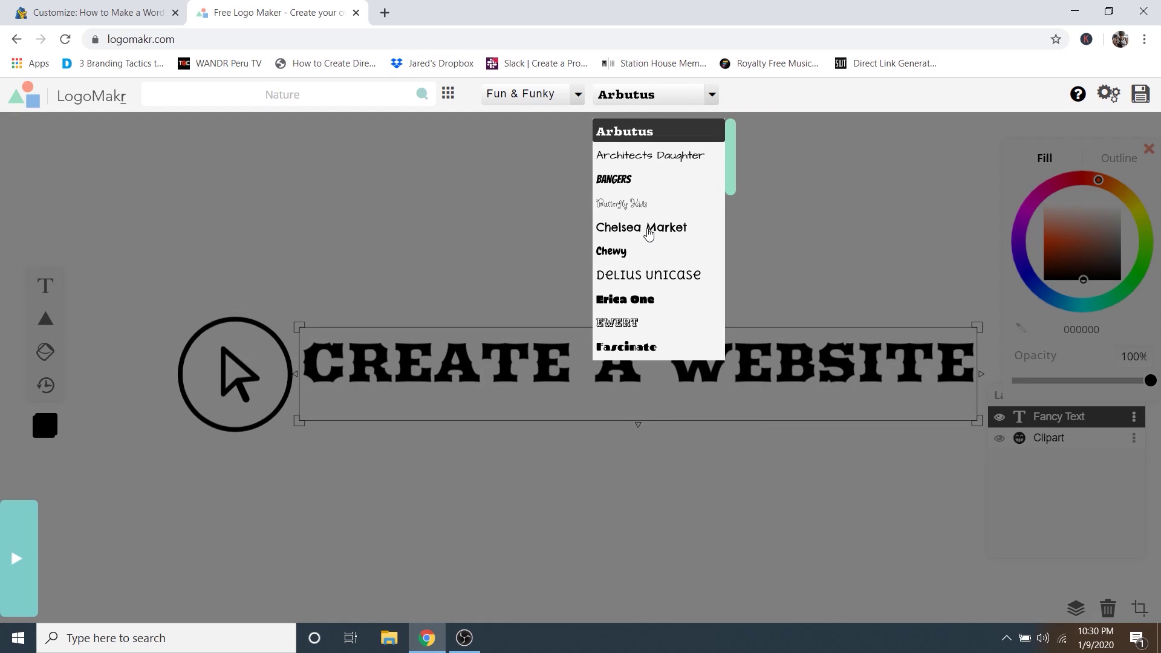
left_click(649, 233)
left_click(671, 97)
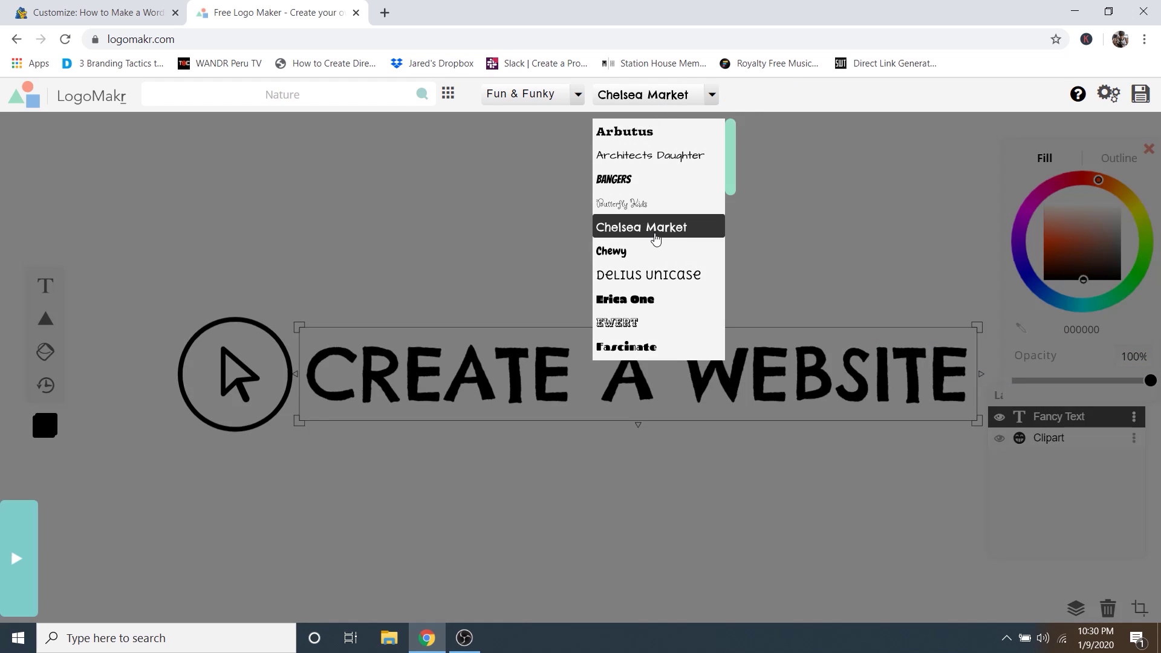
scroll(657, 238, "down", 1)
left_click(632, 229)
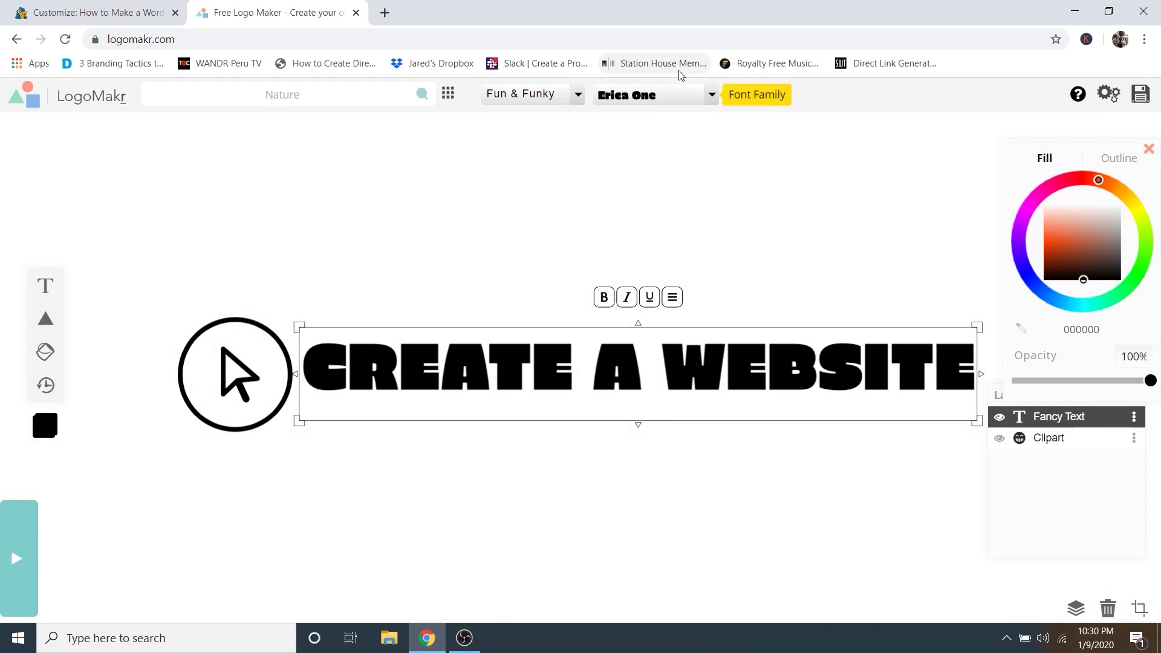
left_click(677, 94)
scroll(641, 261, "down", 2)
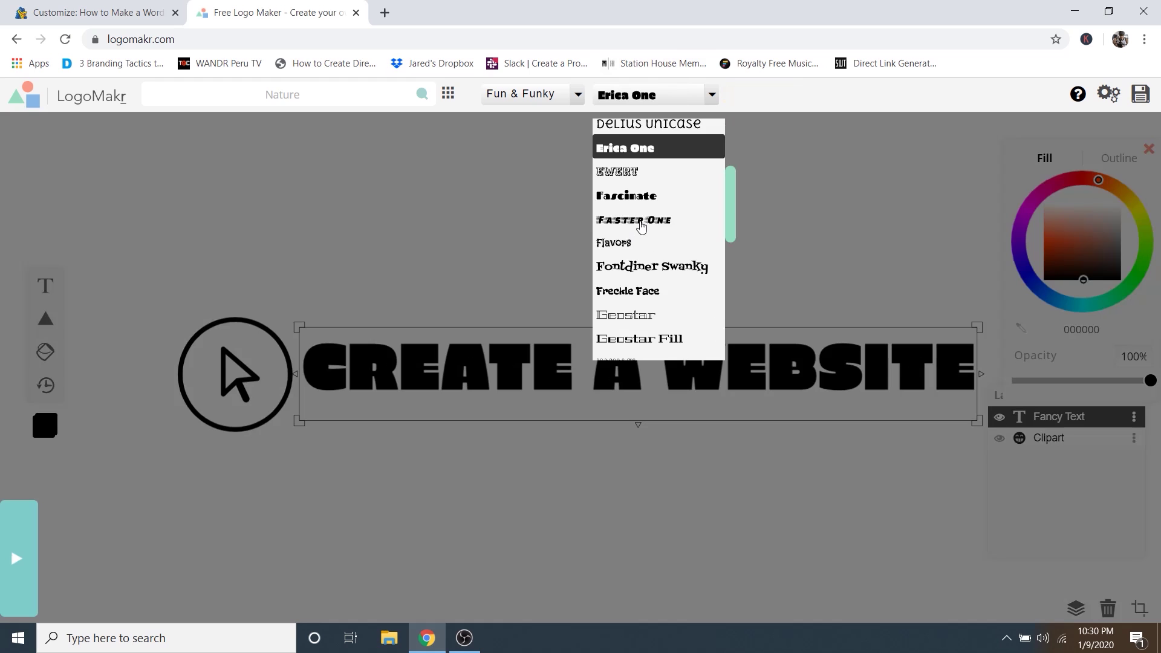
left_click(633, 200)
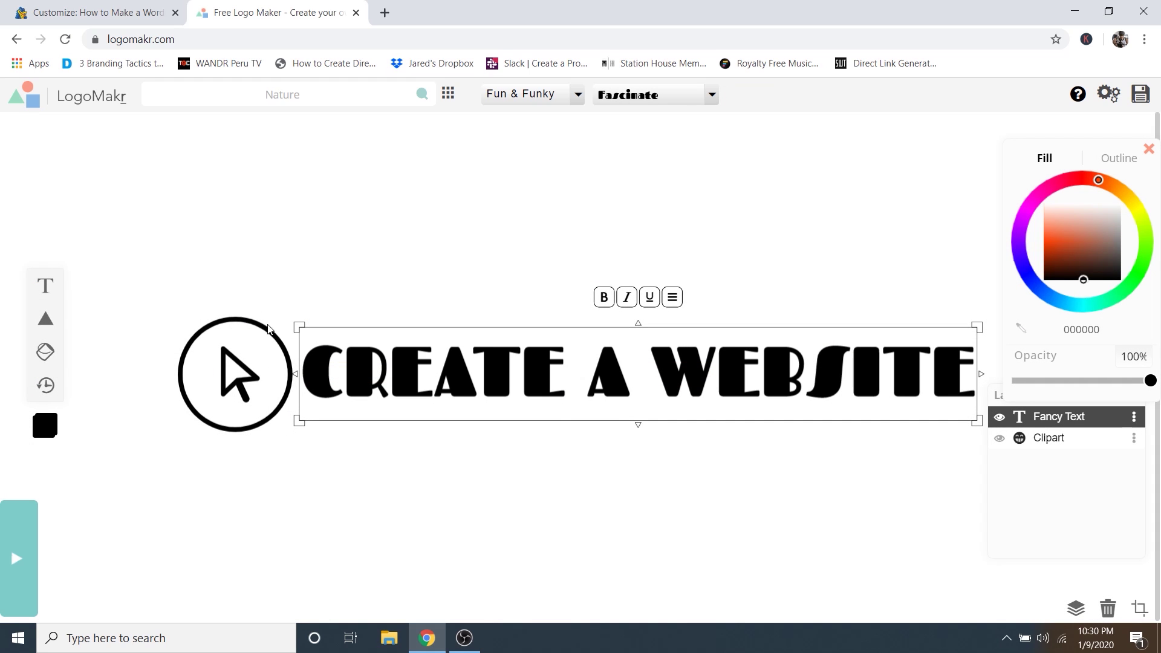
Set the heading to Open Sans from the Simple & Modern font category.
left_click(540, 100)
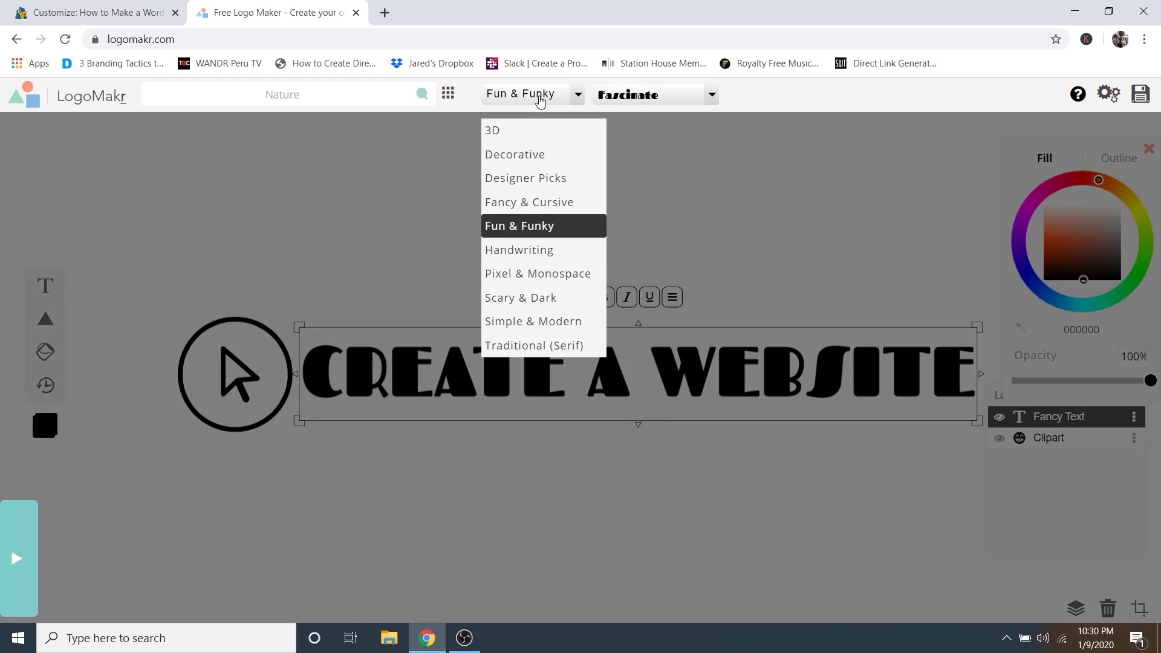
left_click(522, 321)
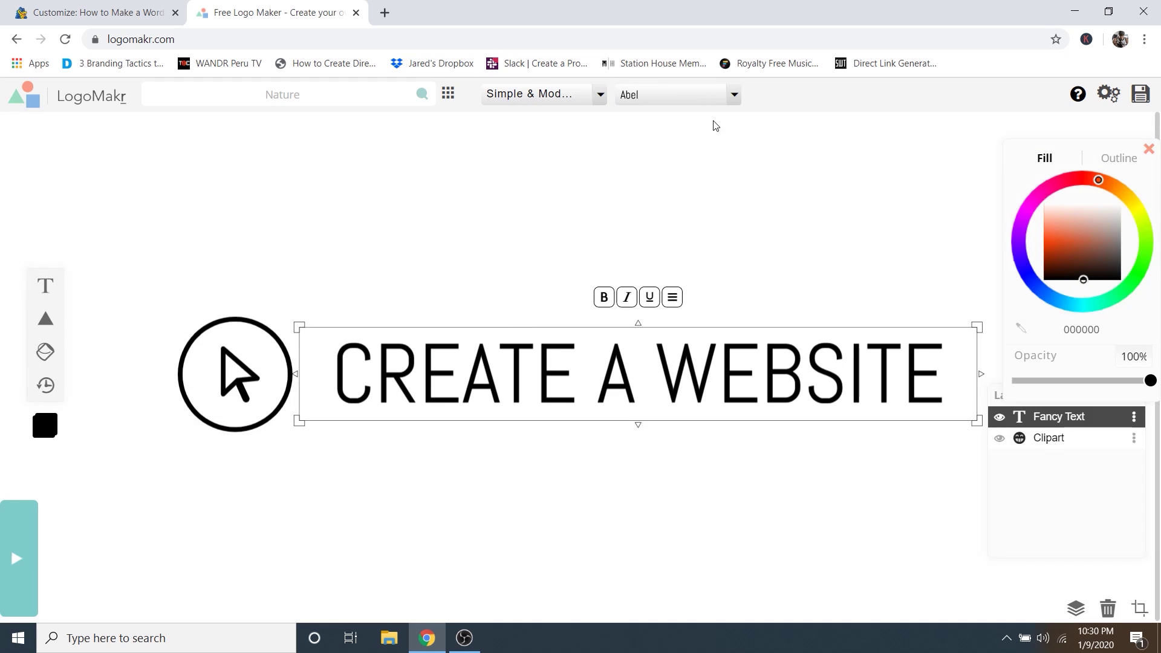
left_click(725, 100)
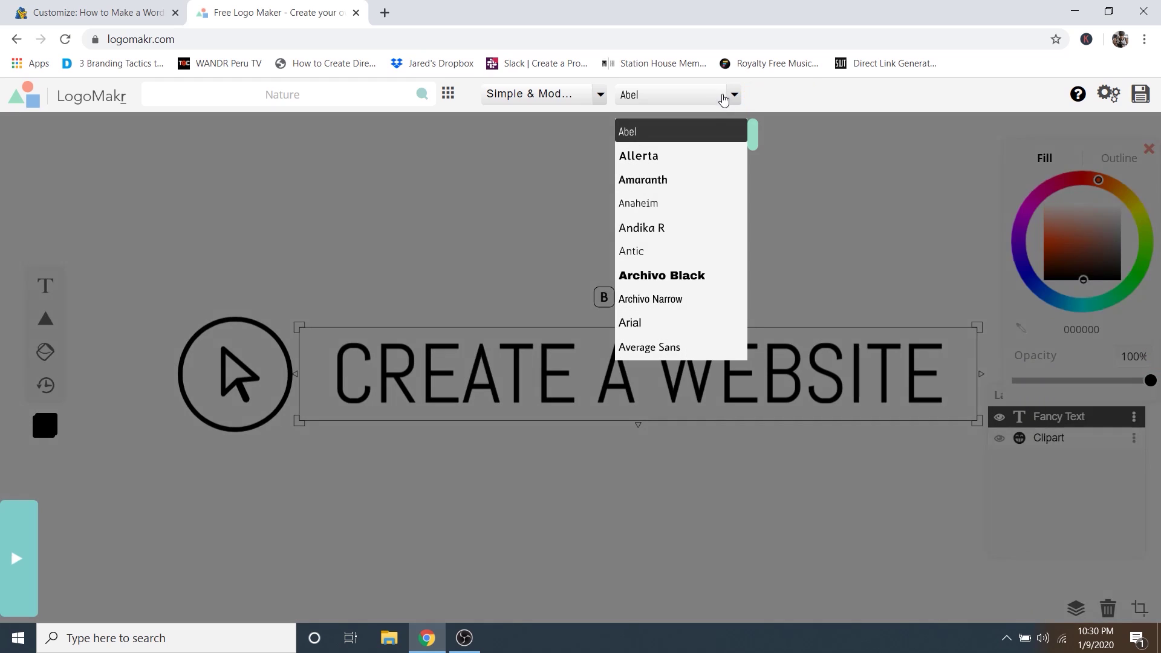
scroll(682, 217, "down", 6)
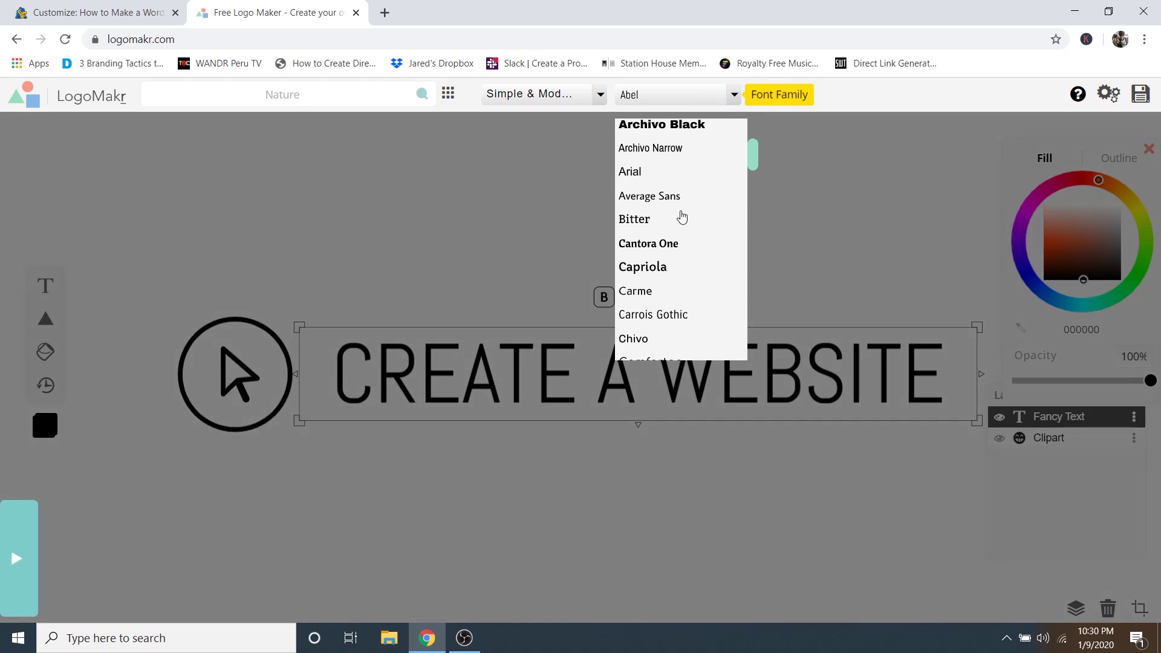
scroll(682, 216, "down", 10)
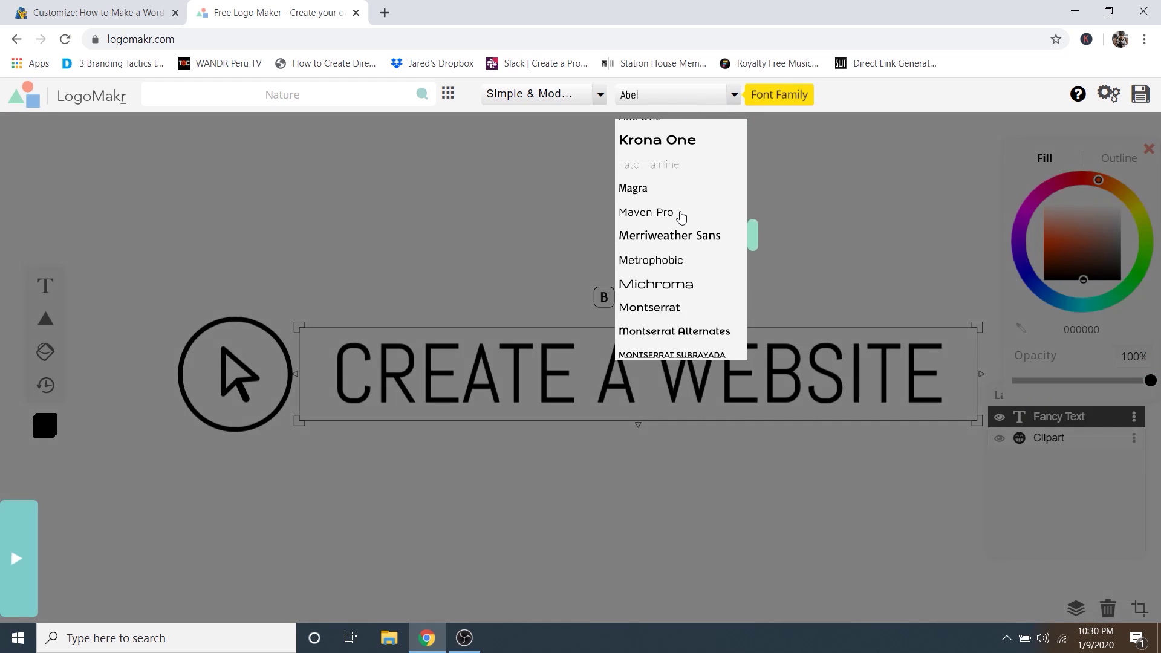
scroll(682, 216, "up", 1)
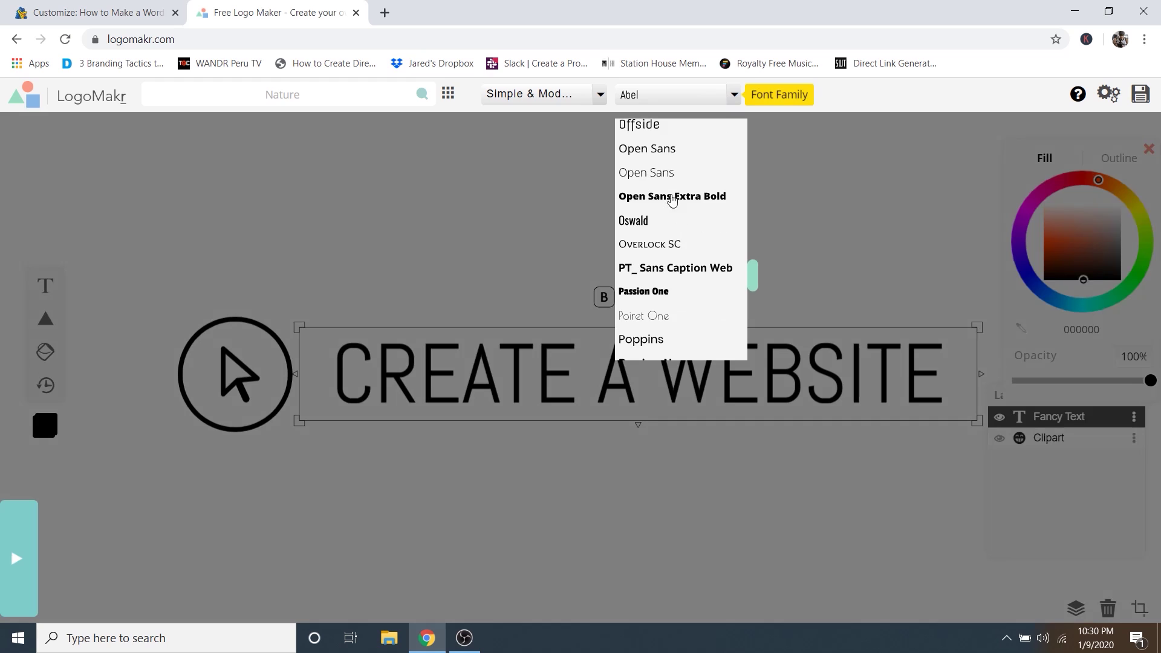
left_click(658, 175)
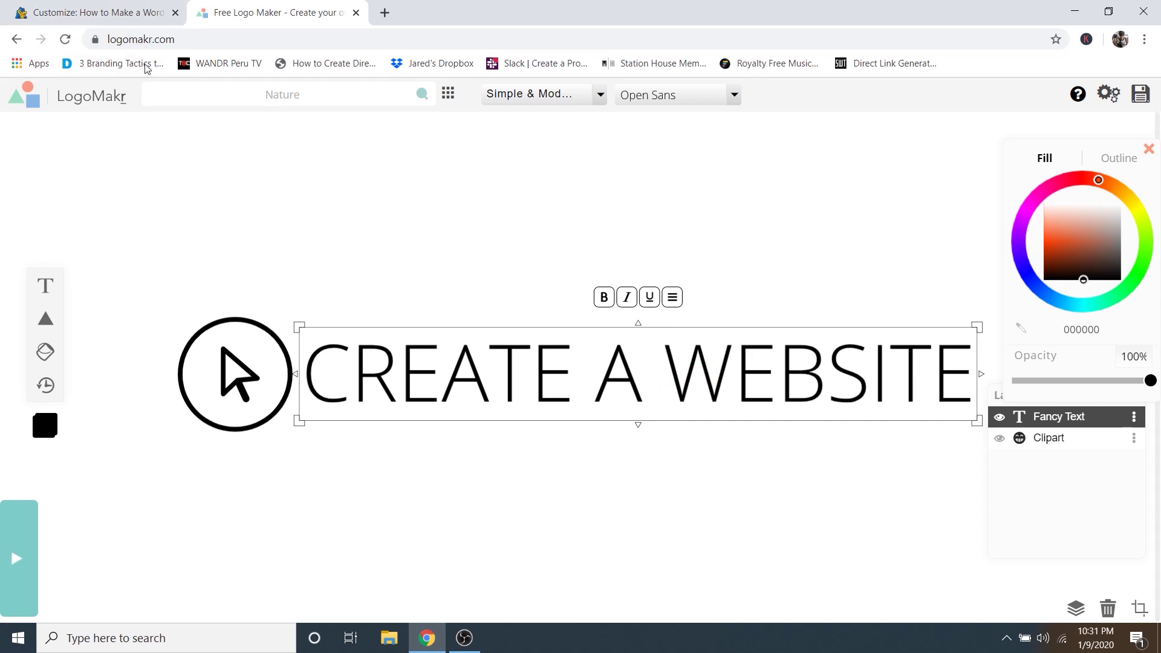
Select both the heading and circled-arrow icon and fill them white (ffffff).
left_click(114, 12)
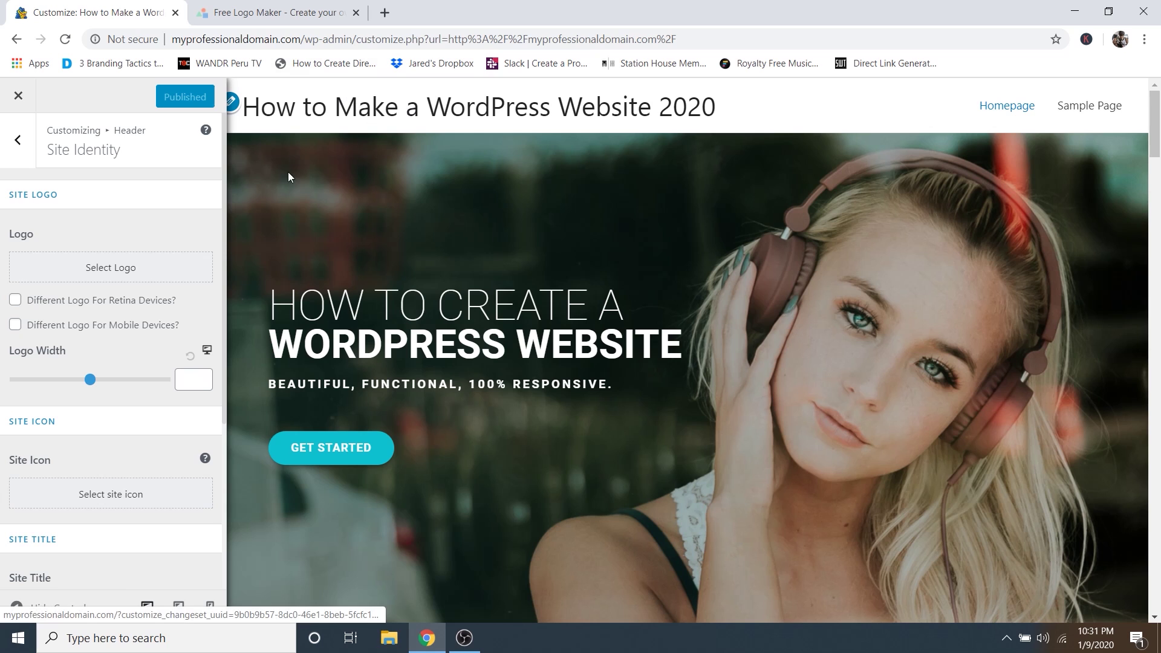
left_click(260, 13)
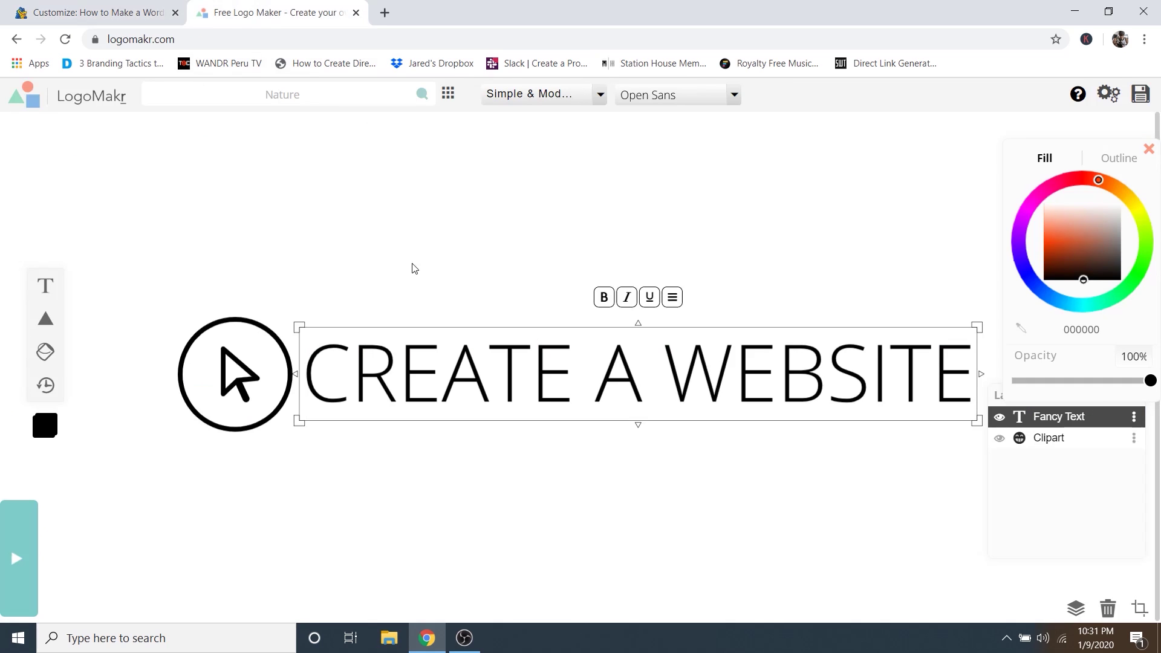
left_click_drag(725, 214, 169, 488)
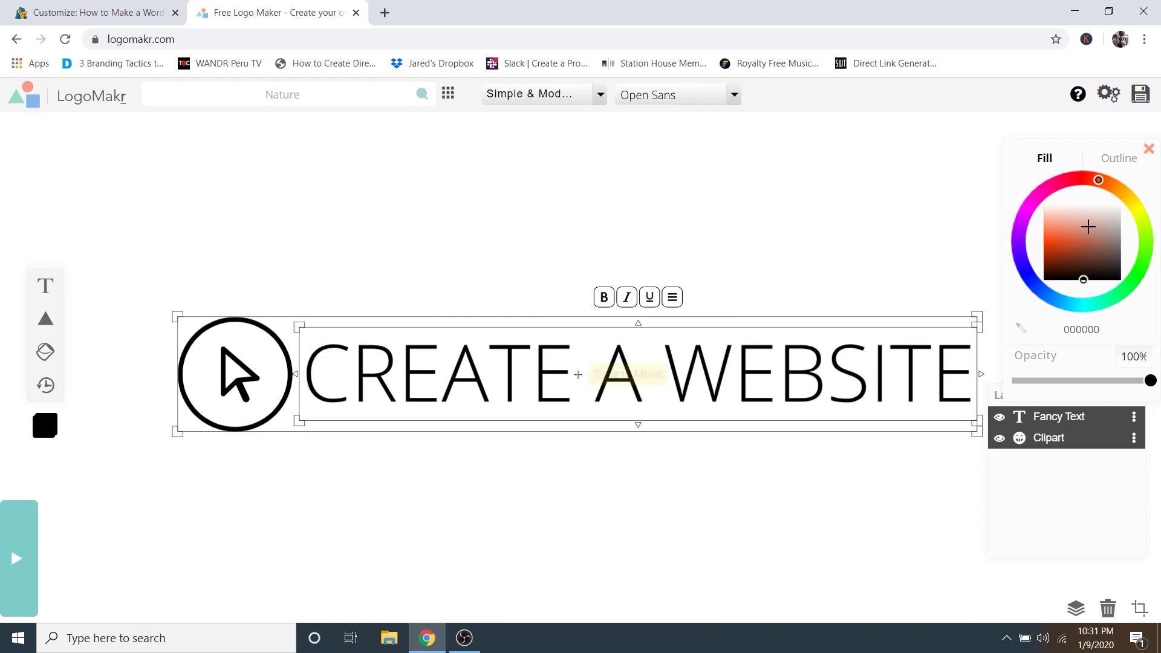
left_click_drag(1082, 267, 1076, 195)
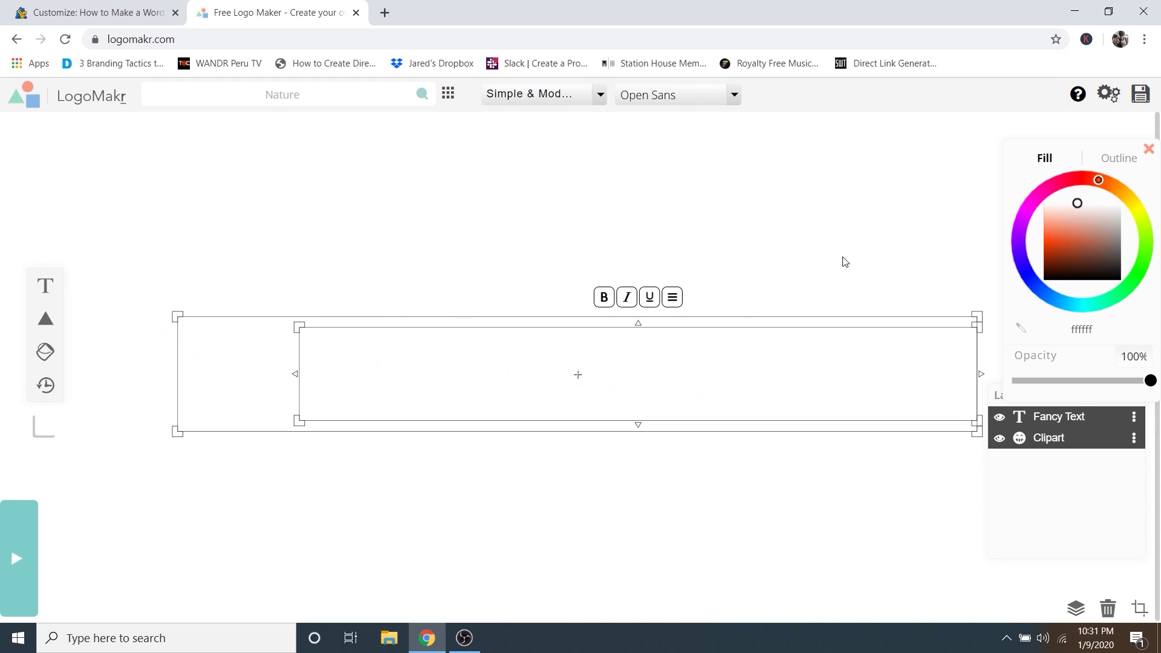
Download the white logo as the free low-resolution LogoMakr_8onYG6.png and close the confirmation.
left_click(1142, 95)
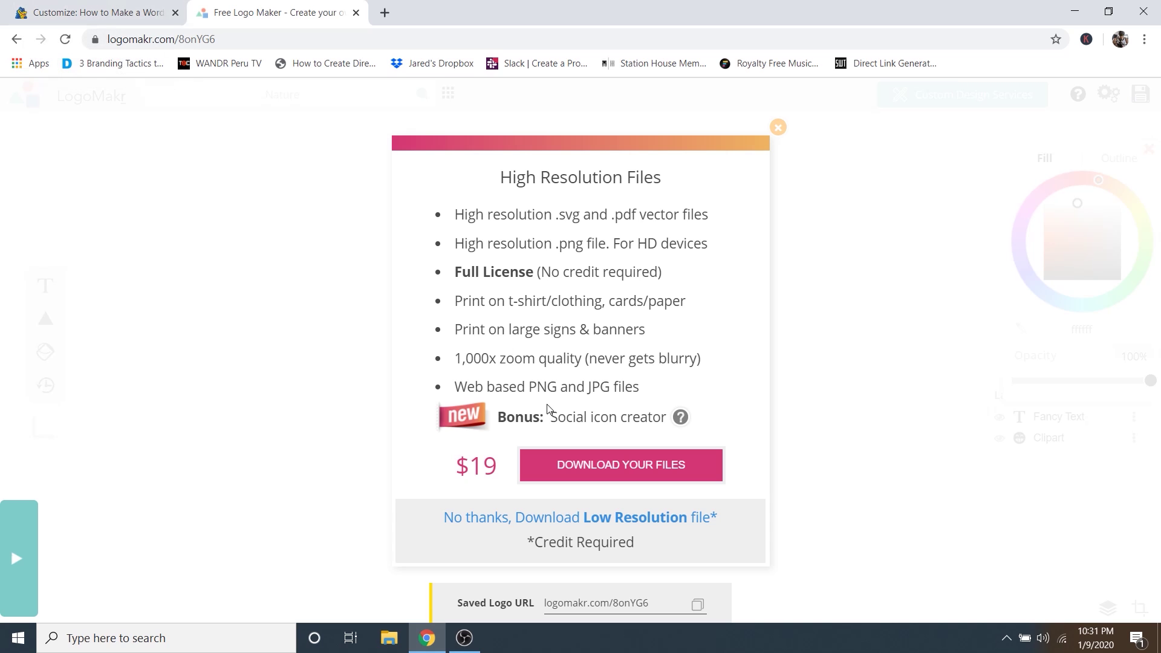
left_click(531, 521)
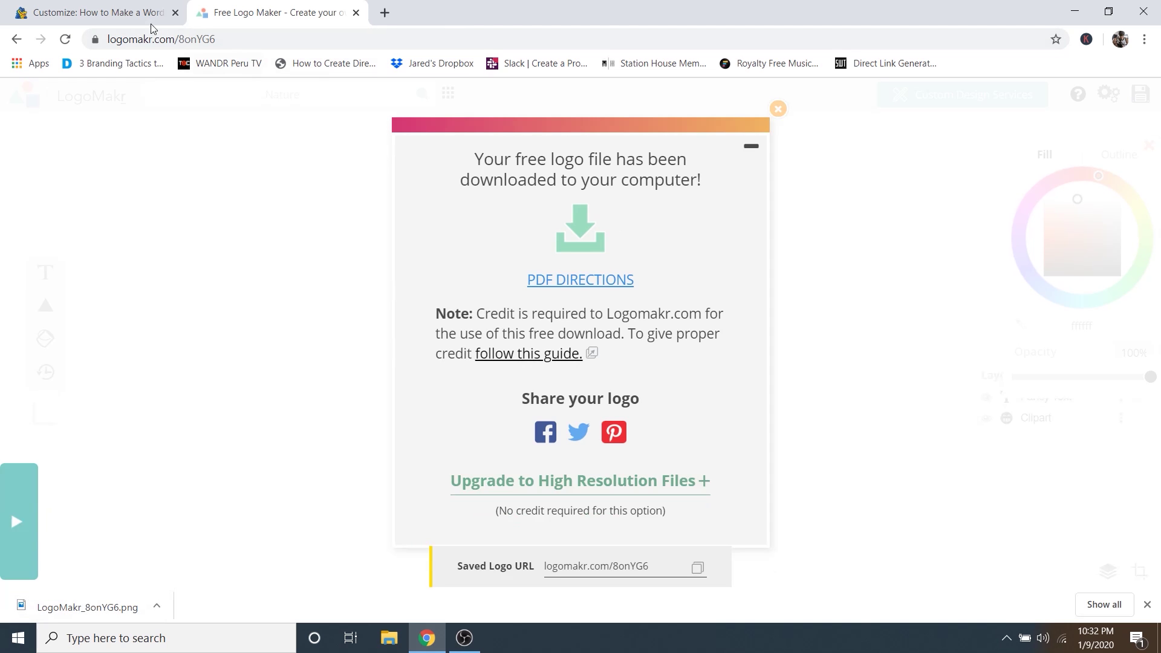
left_click(120, 16)
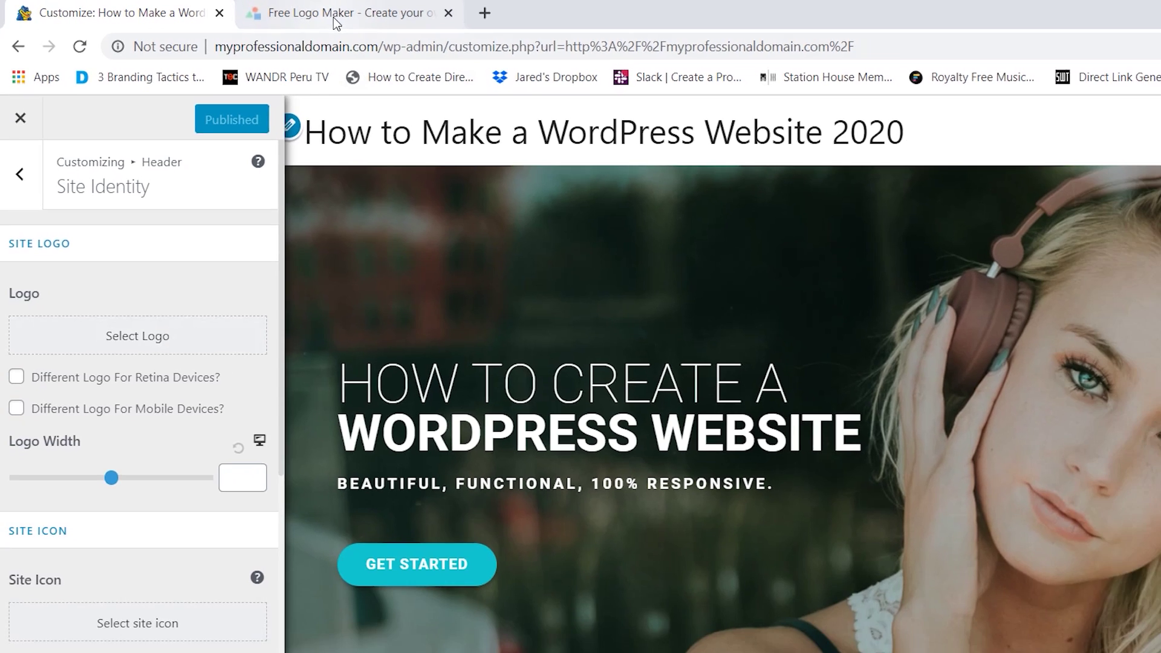
left_click(392, 24)
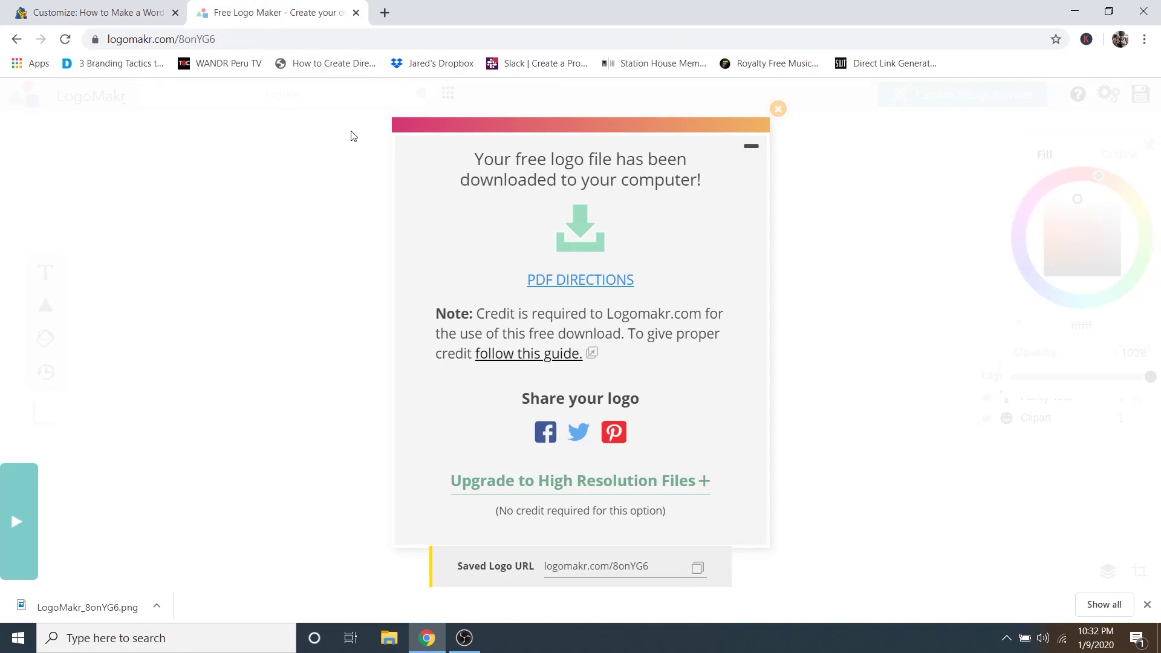
left_click(778, 110)
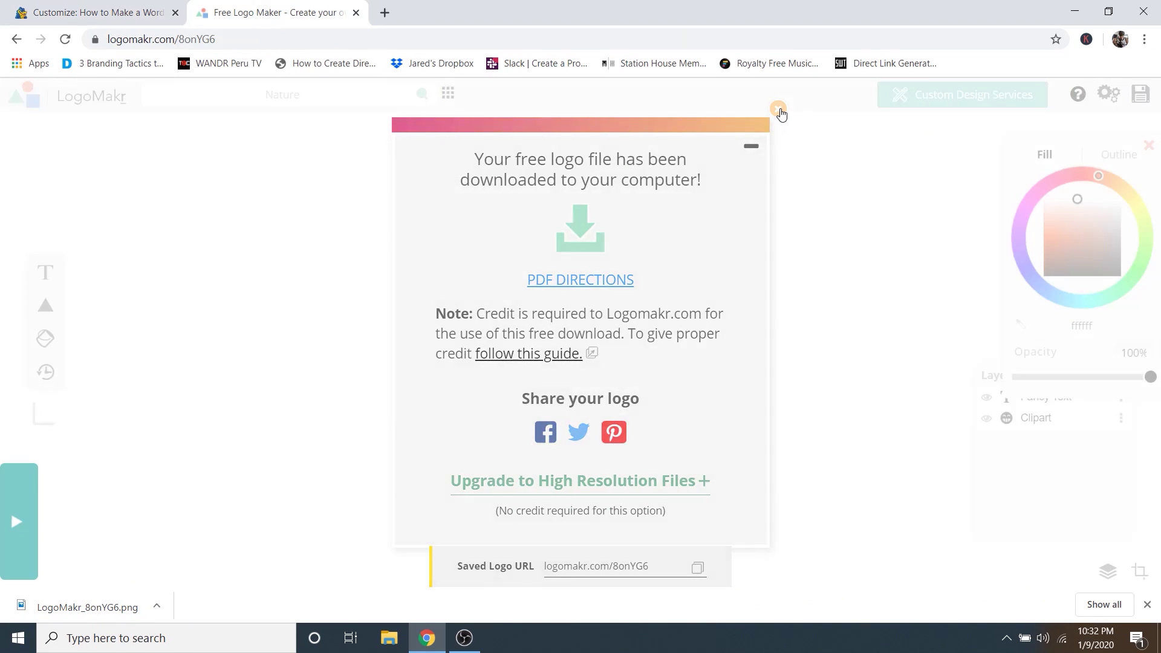
left_click(468, 366)
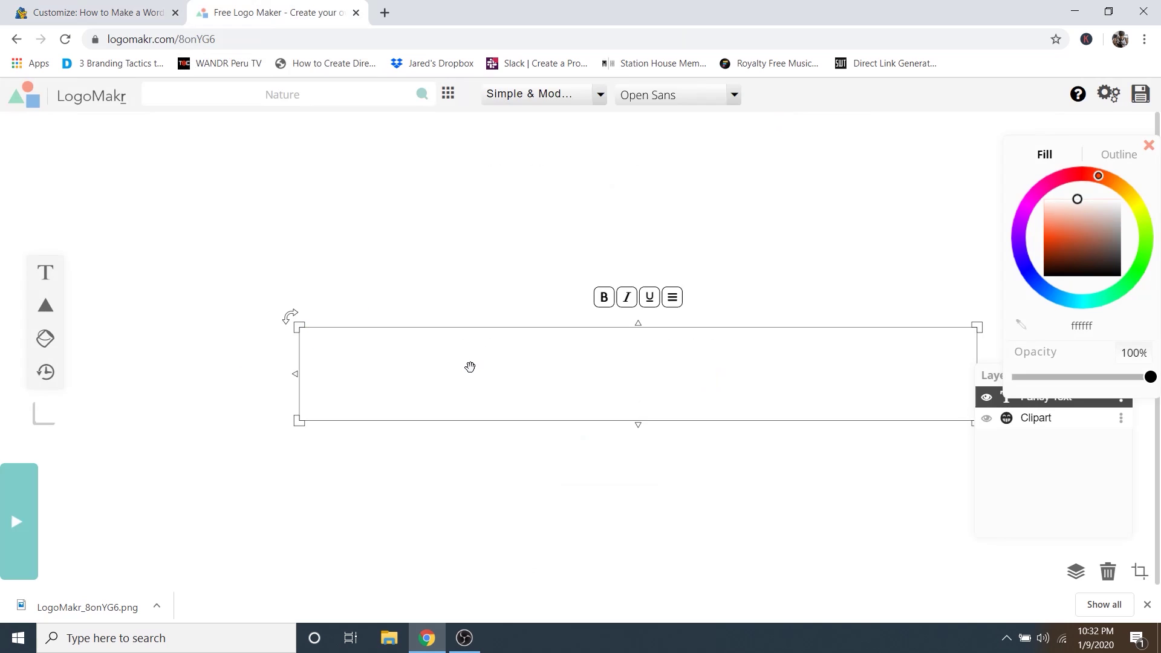
Delete the CREATE A WEBSITE text, then centre, blacken (000000) and enlarge the circled-arrow clipart.
left_click(1078, 276)
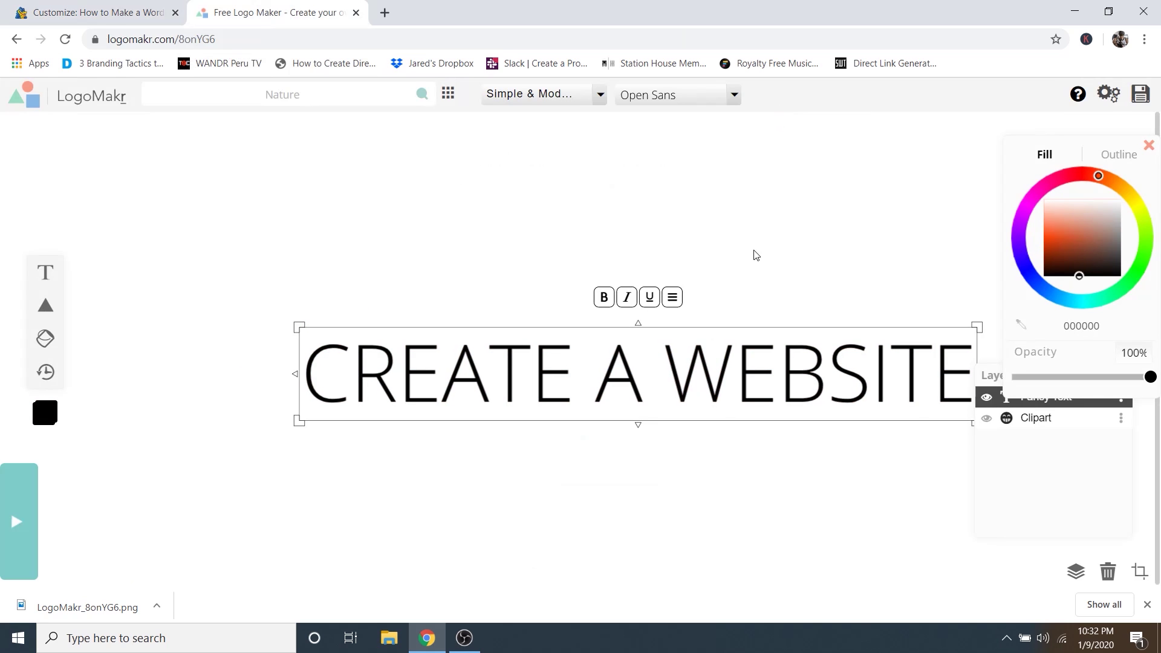
key("Delete")
left_click_drag(643, 258, 154, 485)
left_click_drag(240, 359, 574, 353)
left_click_drag(1082, 210, 1078, 276)
left_click_drag(642, 315, 848, 210)
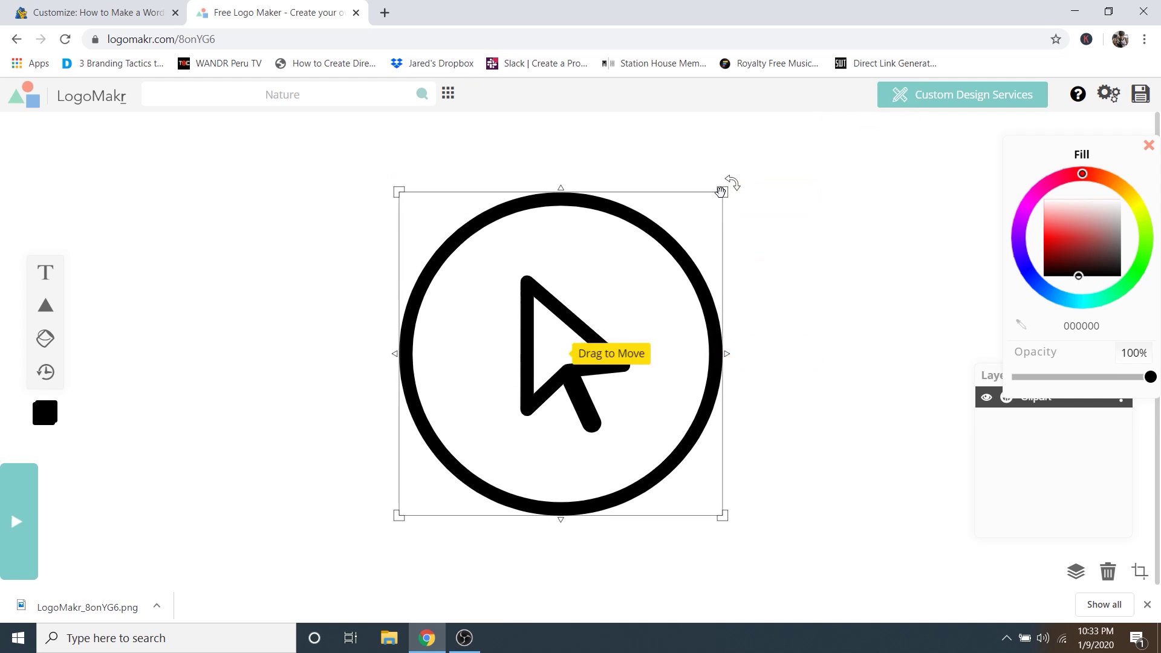
left_click_drag(723, 194, 738, 181)
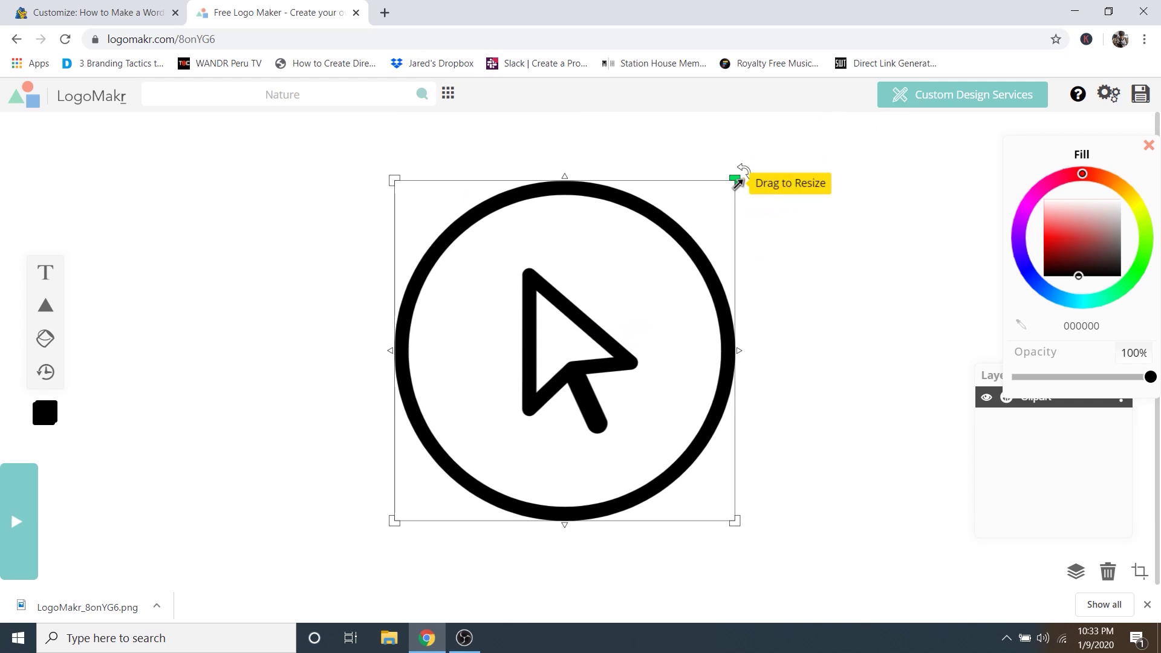
Crop the canvas to a square around the icon, delete the stray copy, and centre it.
left_click(1140, 573)
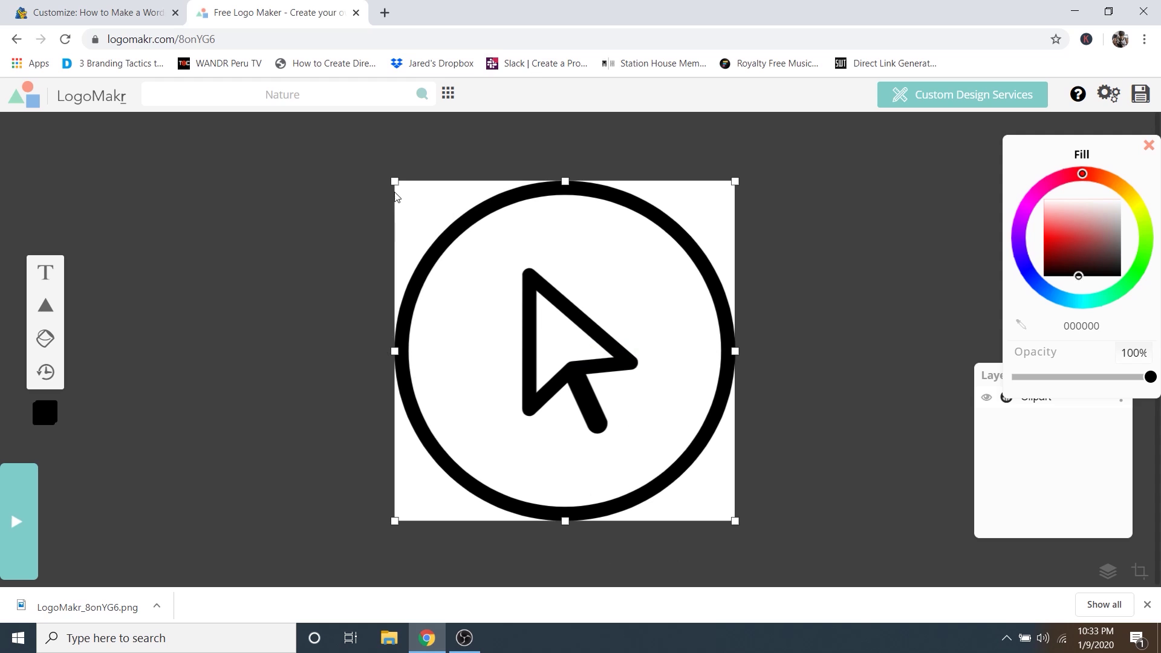
left_click_drag(391, 174, 419, 164)
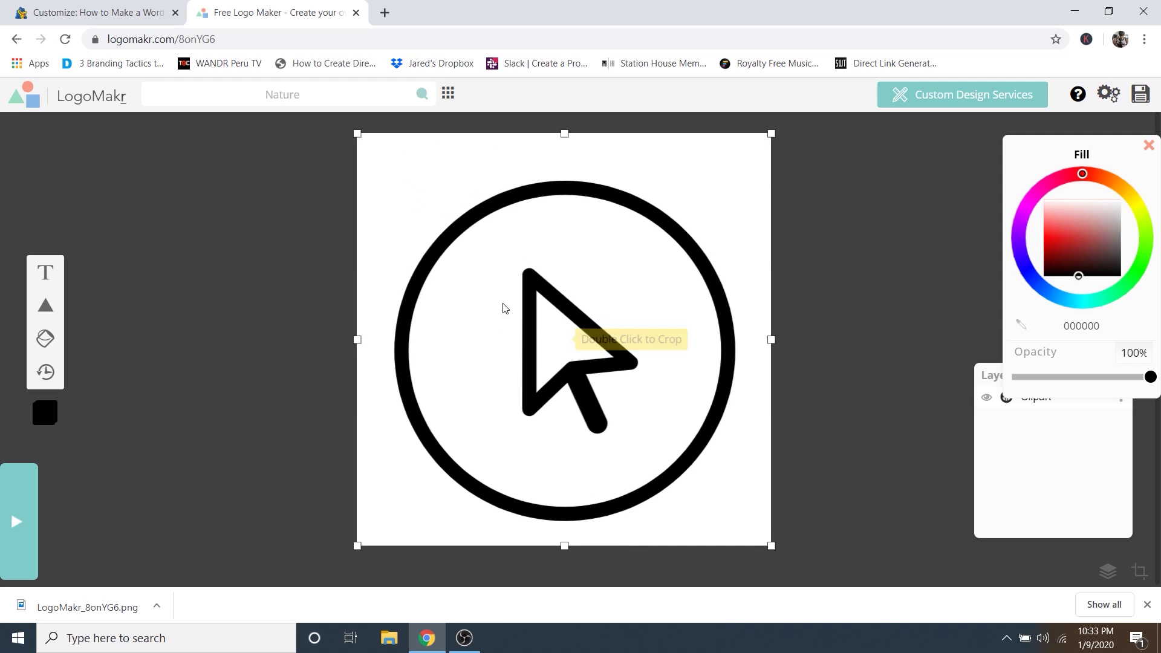
double_click(714, 295)
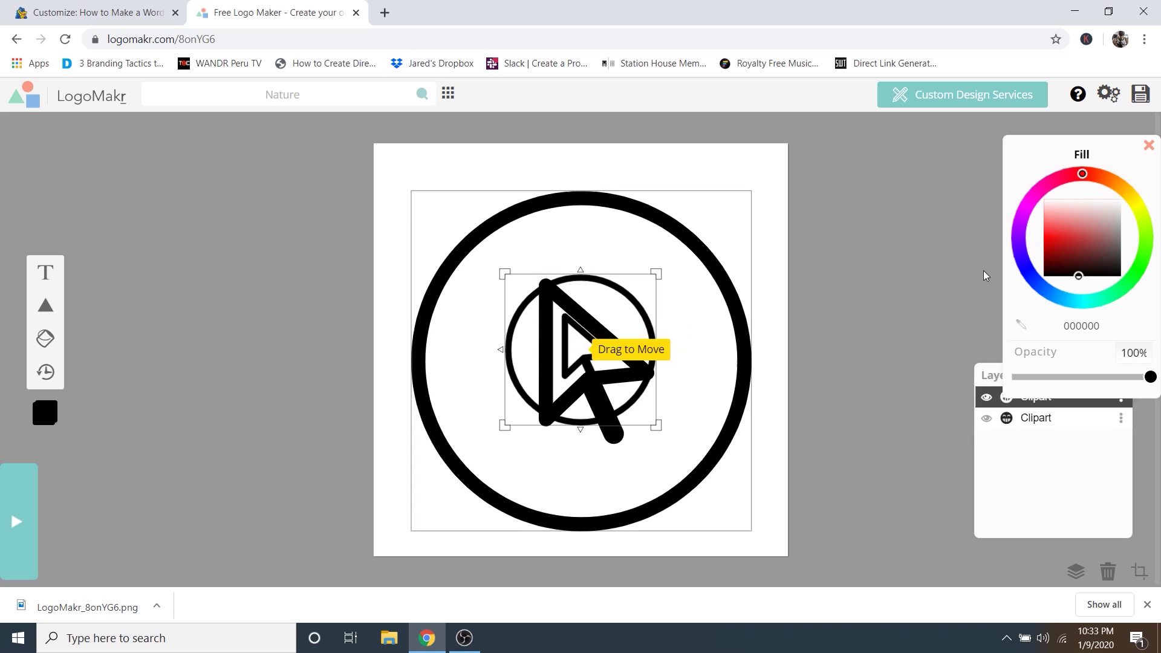
left_click_drag(606, 324, 640, 298)
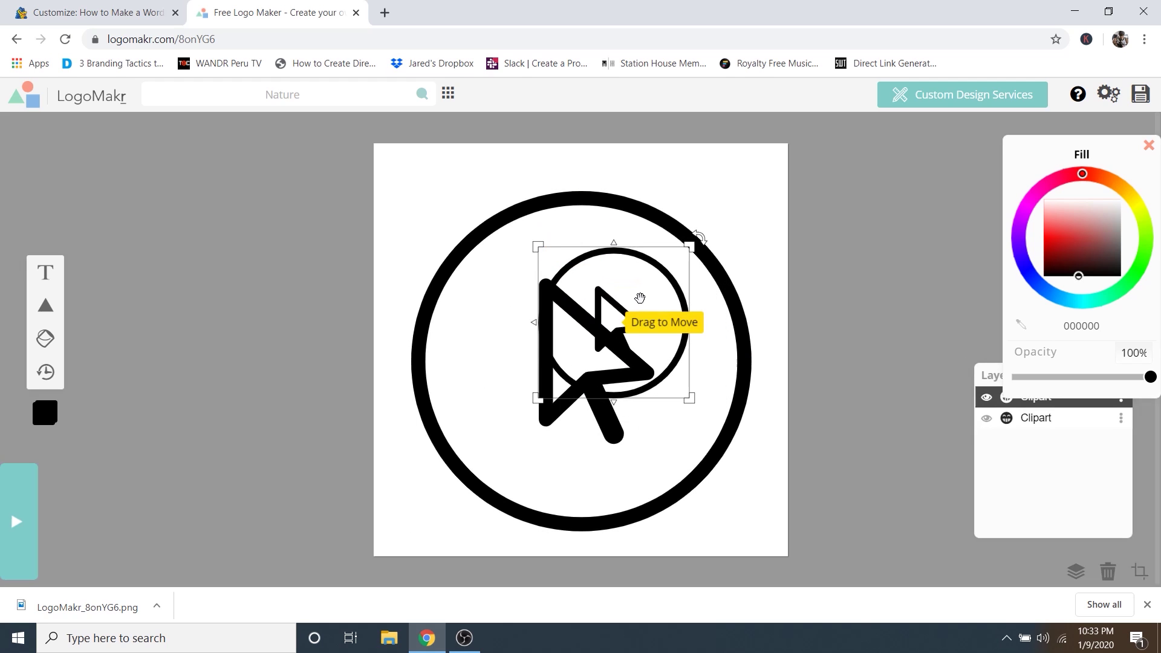
key("Delete")
left_click(623, 281)
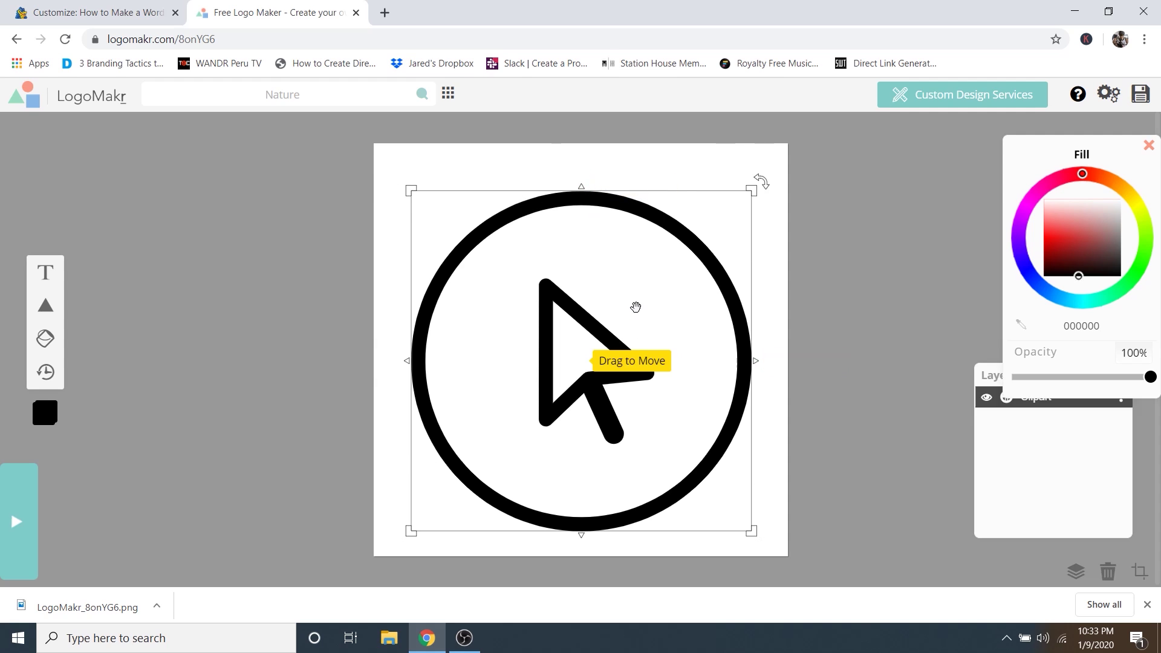
left_click_drag(633, 290, 633, 281)
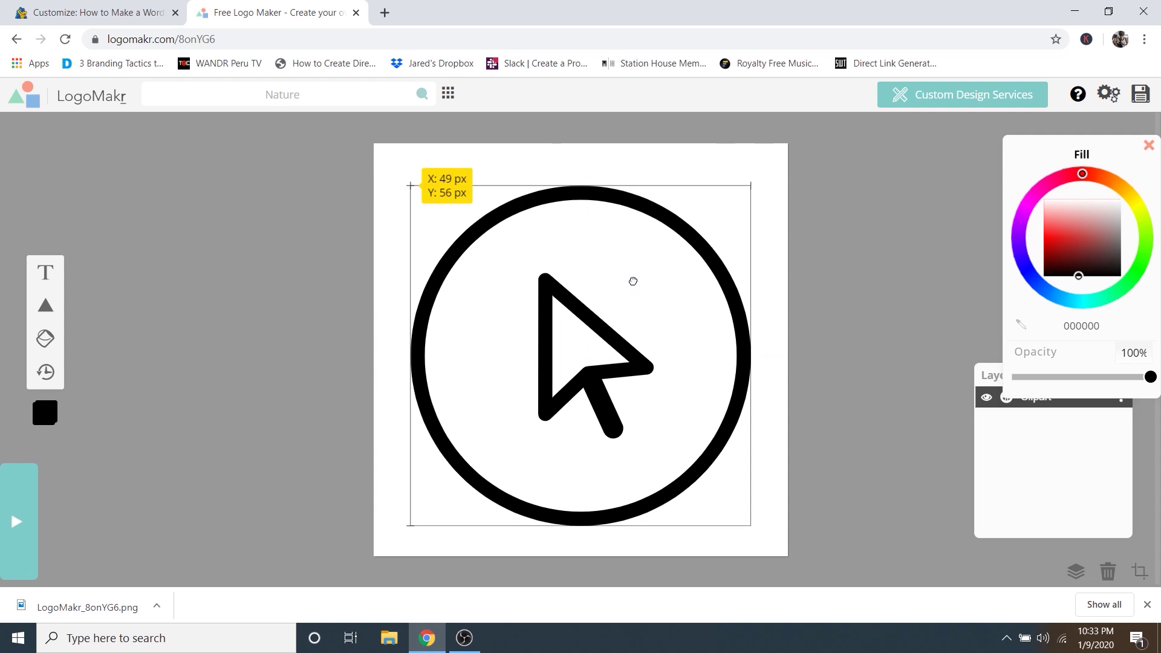
Download the LogoMakr icon as a free low-resolution PNG and return to the WordPress Customizer.
left_click(1141, 99)
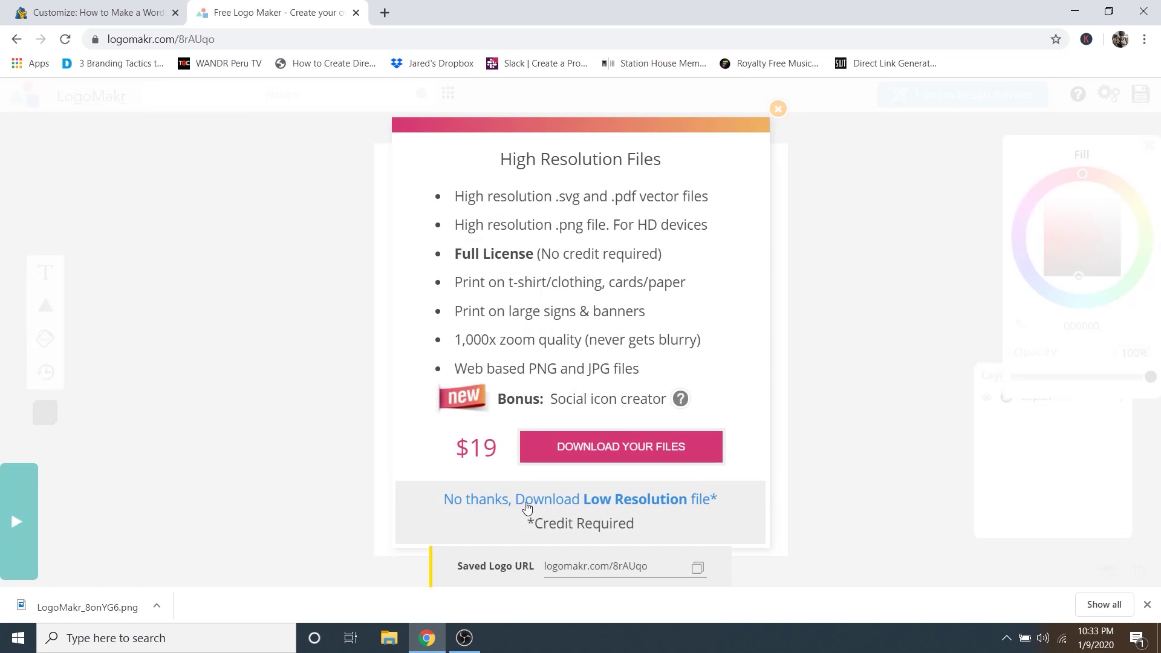
left_click(525, 507)
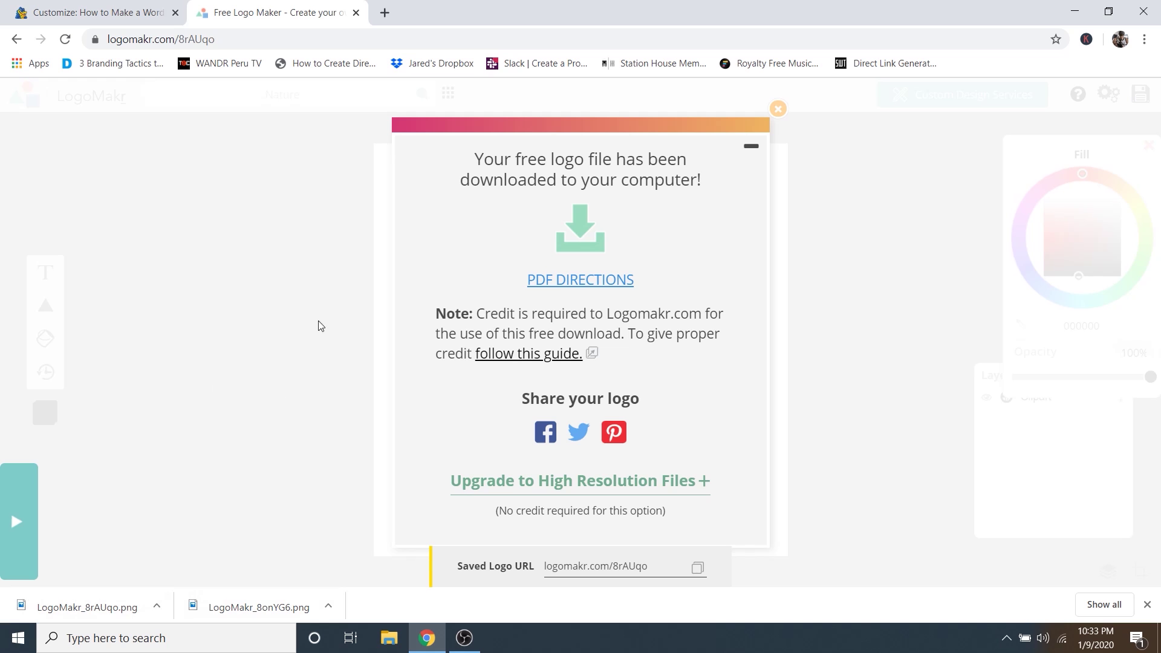
left_click(119, 6)
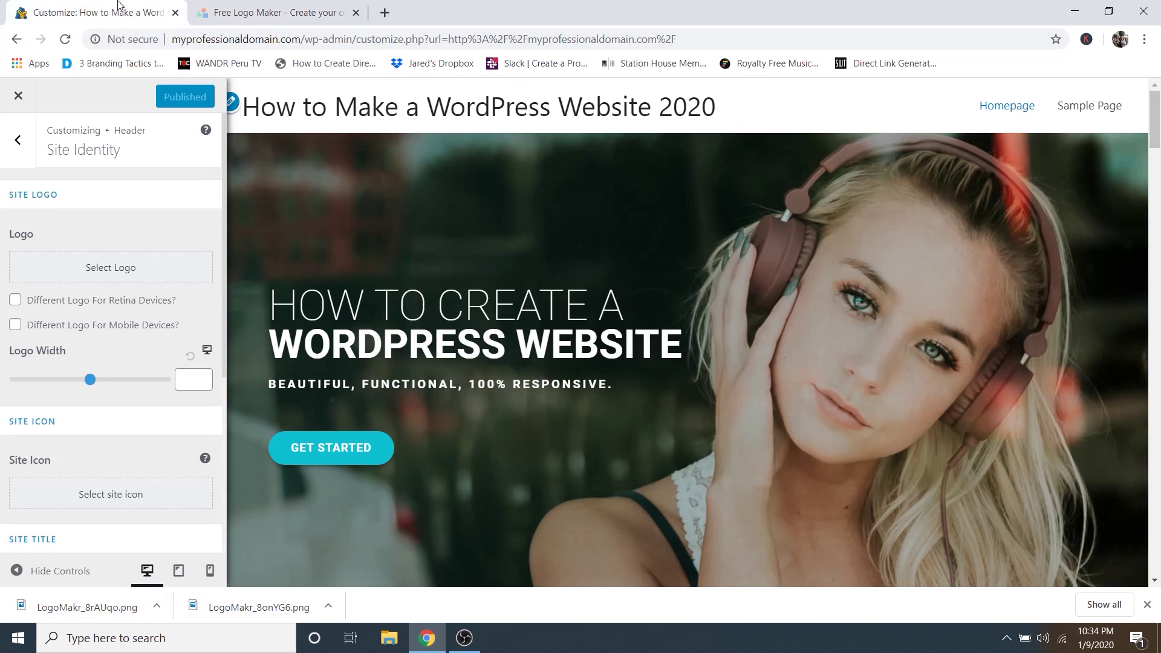
Upload Logo.png from the computer and set it as the site logo without cropping.
left_click(90, 268)
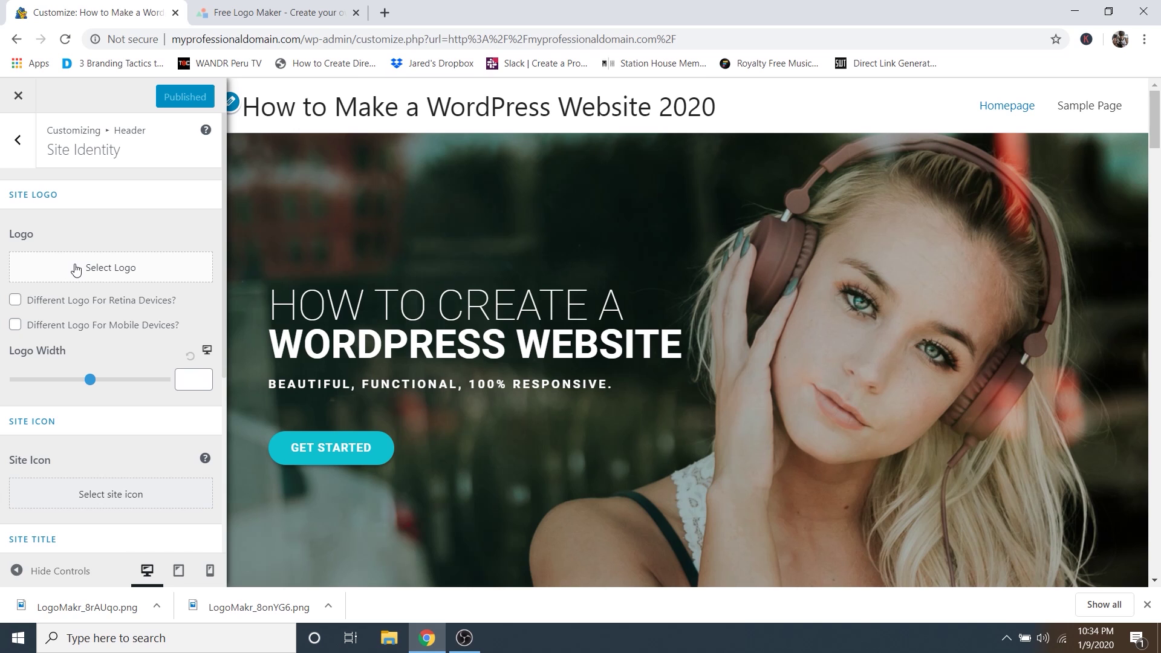
left_click(76, 269)
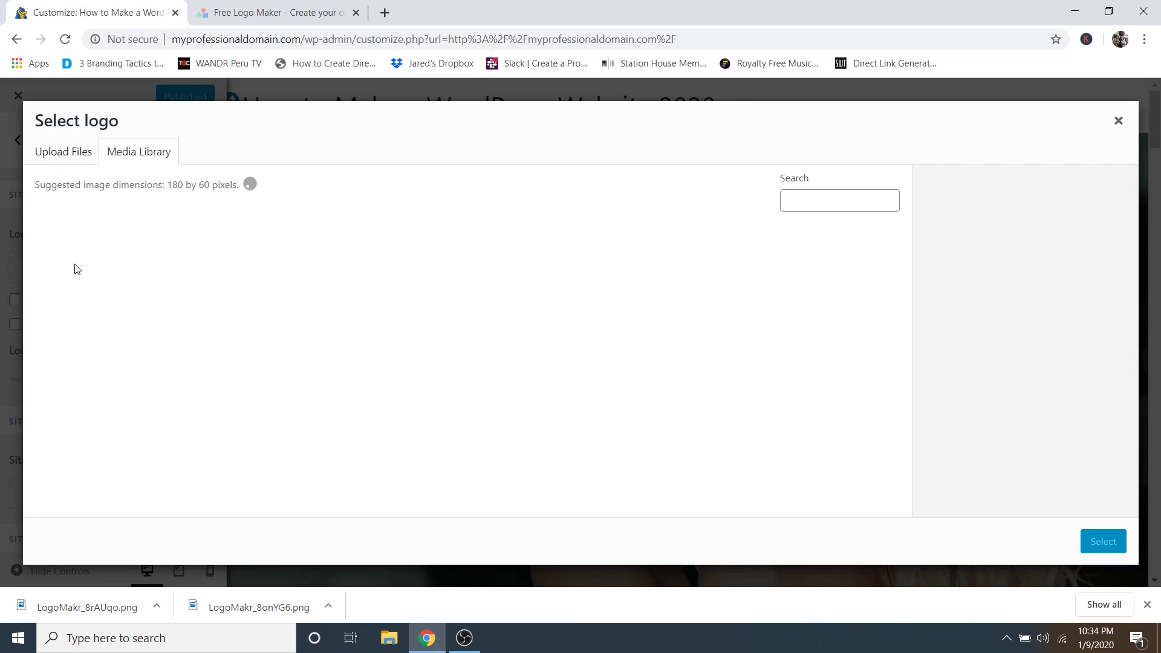
left_click(1147, 605)
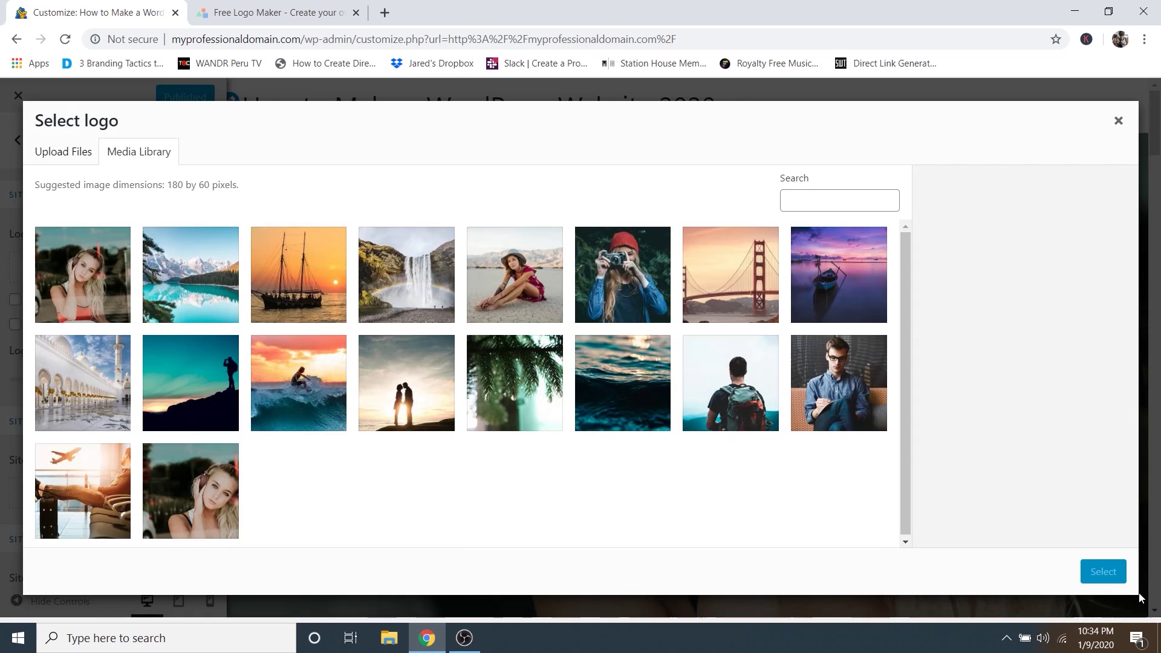
left_click(68, 154)
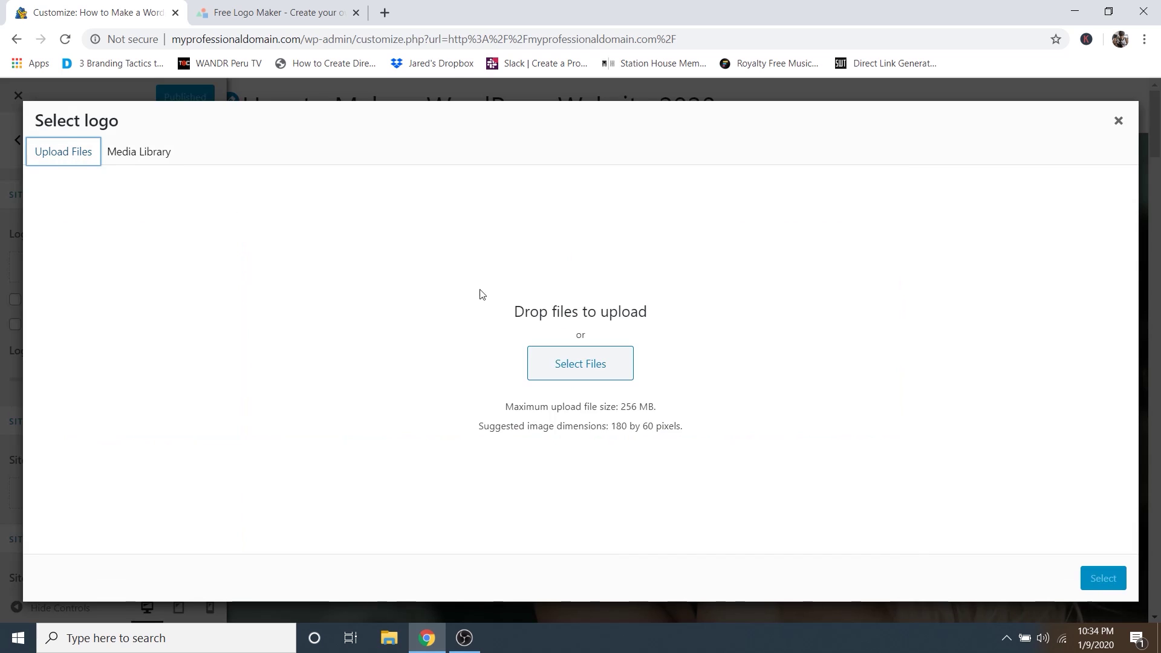
left_click(603, 372)
scroll(386, 205, "down", 3)
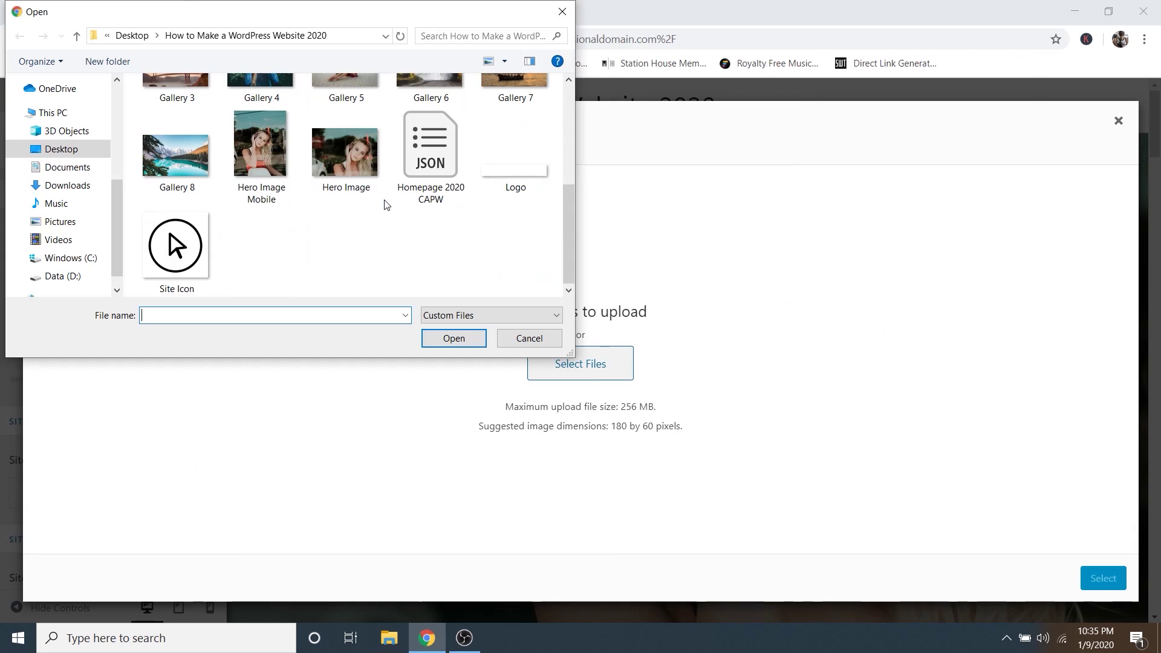
left_click(504, 168)
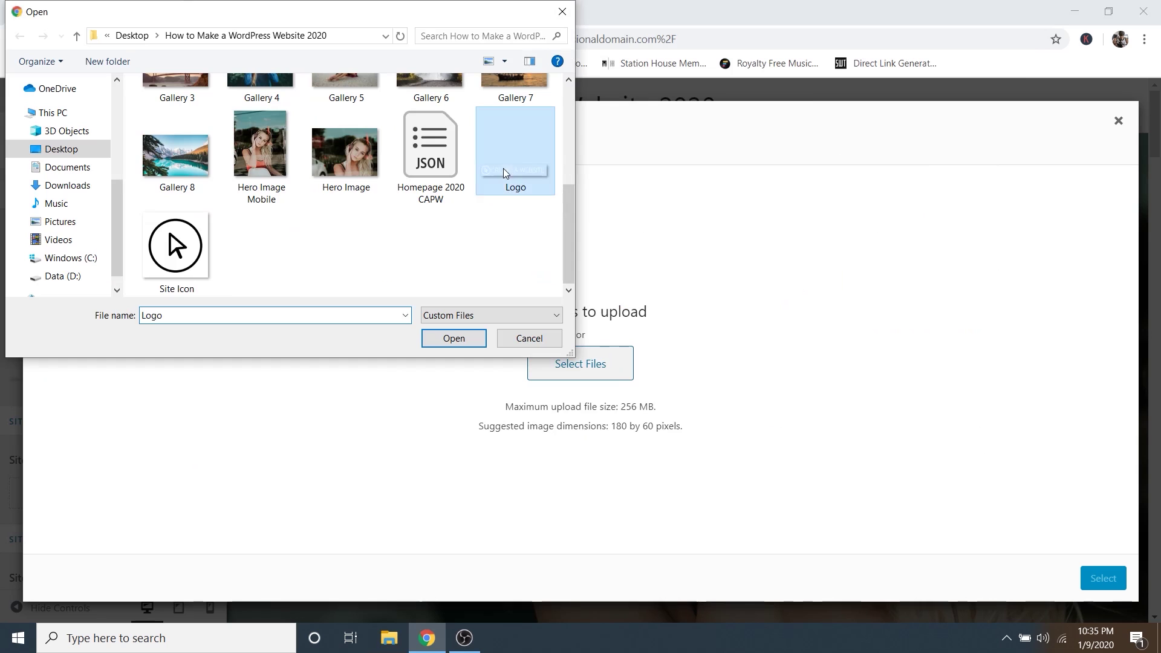
left_click(455, 340)
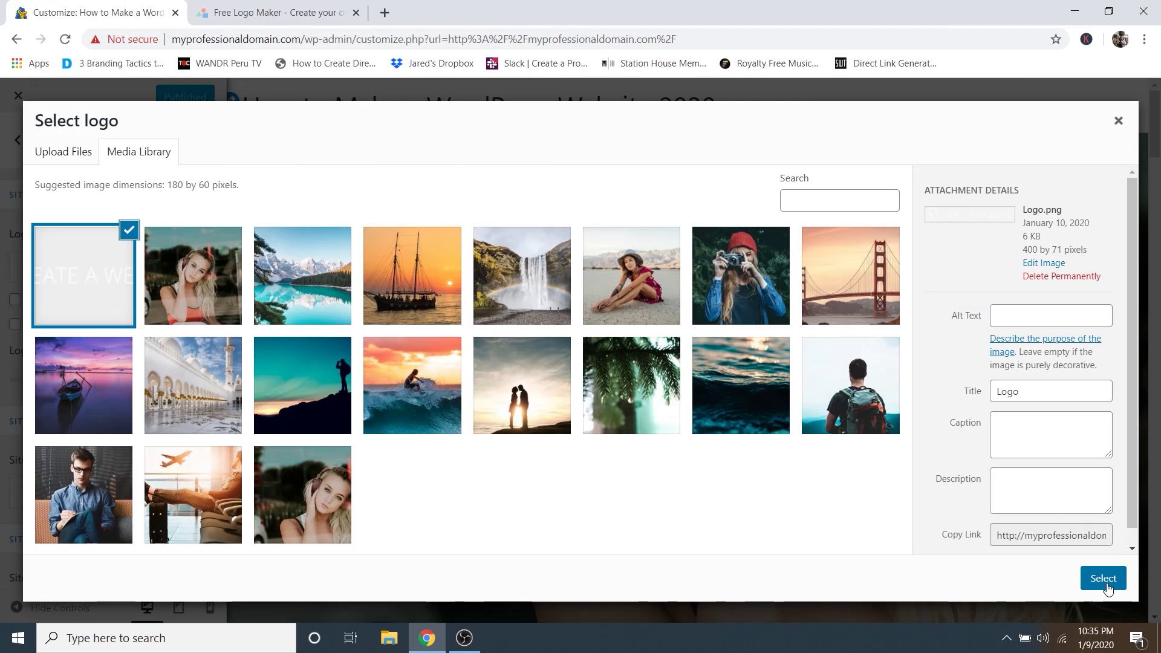
left_click(1100, 581)
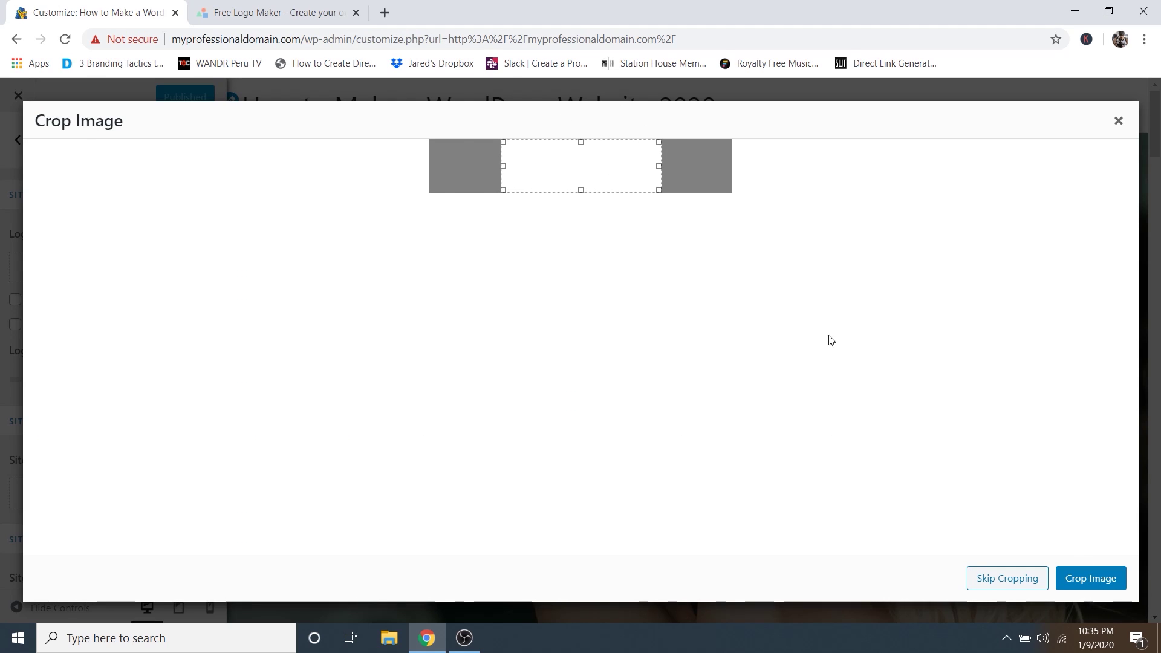
left_click(997, 581)
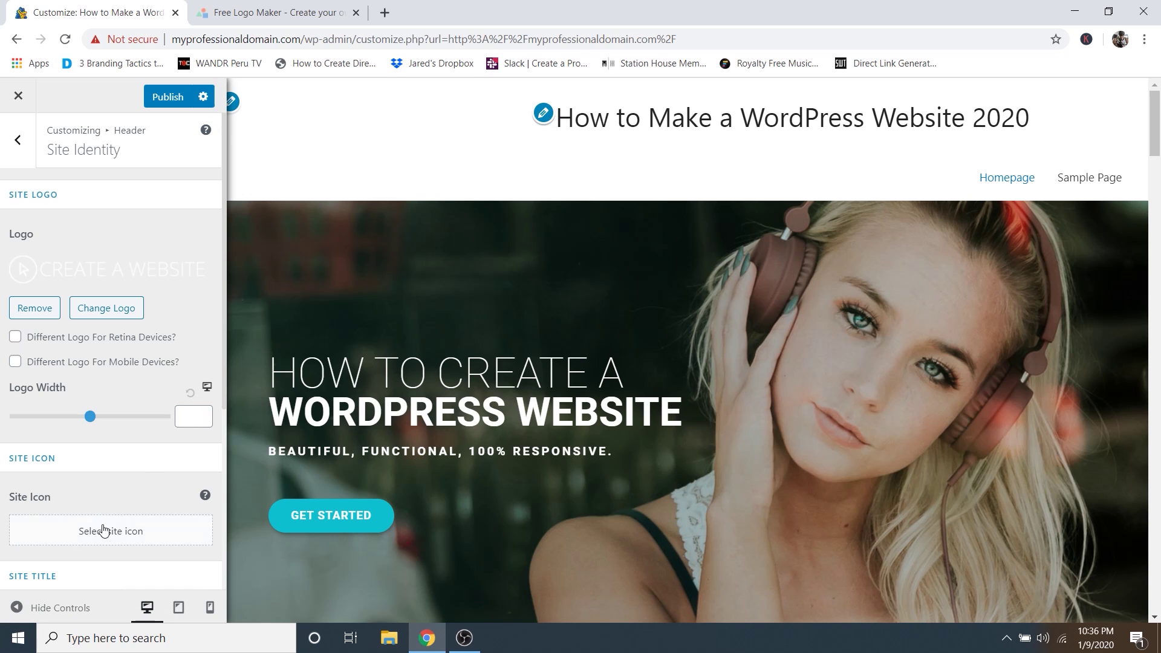
scroll(85, 487, "down", 1)
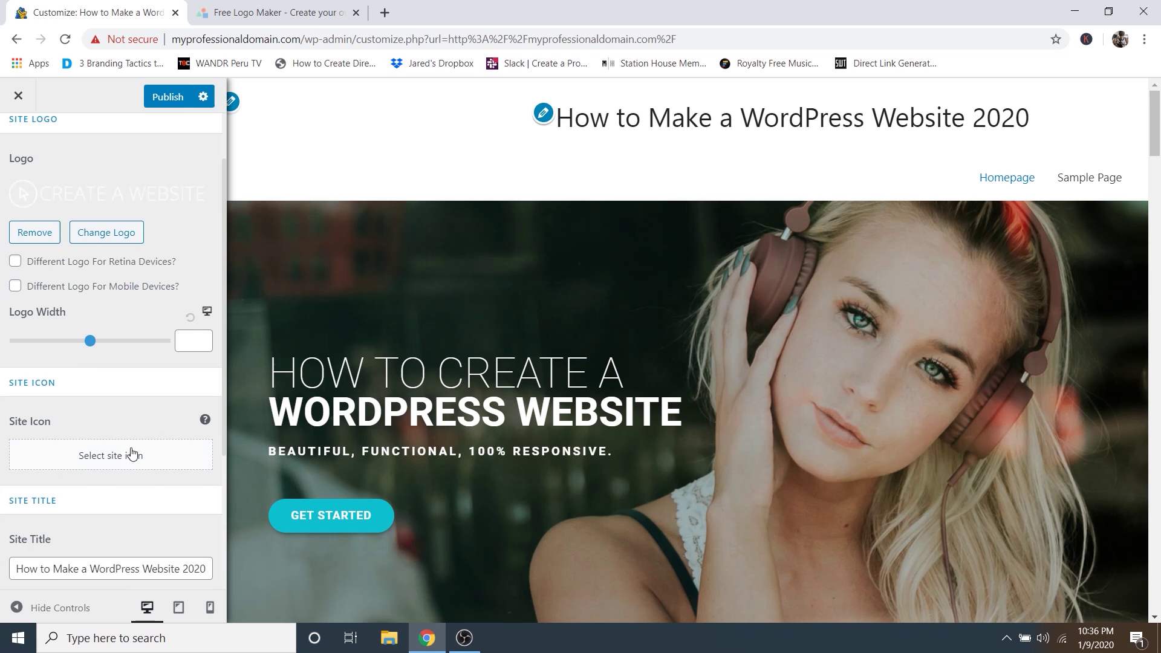
Upload Site Icon.png and set it as the uncropped browser site icon.
left_click(131, 455)
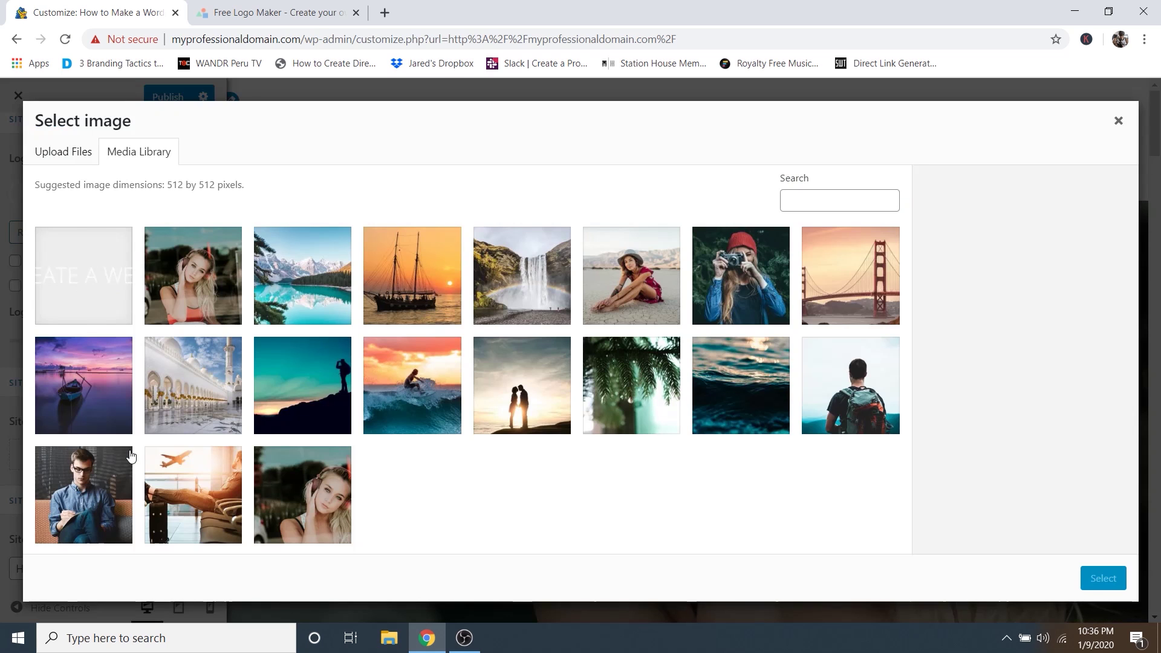
left_click(73, 155)
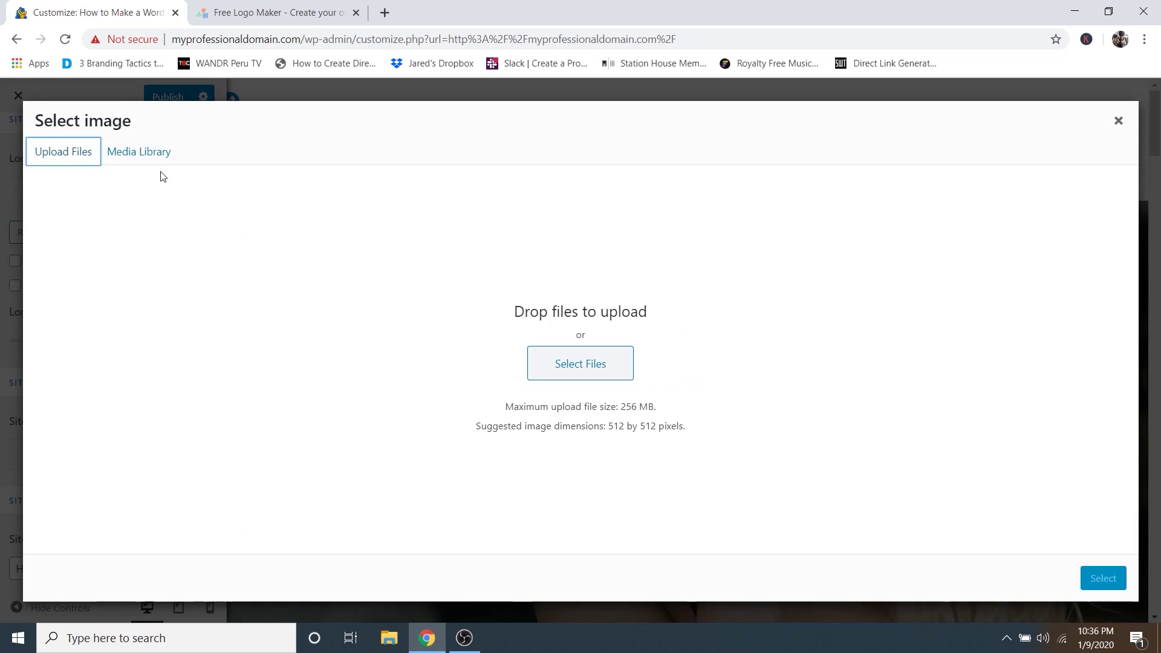
left_click(595, 366)
scroll(382, 201, "down", 2)
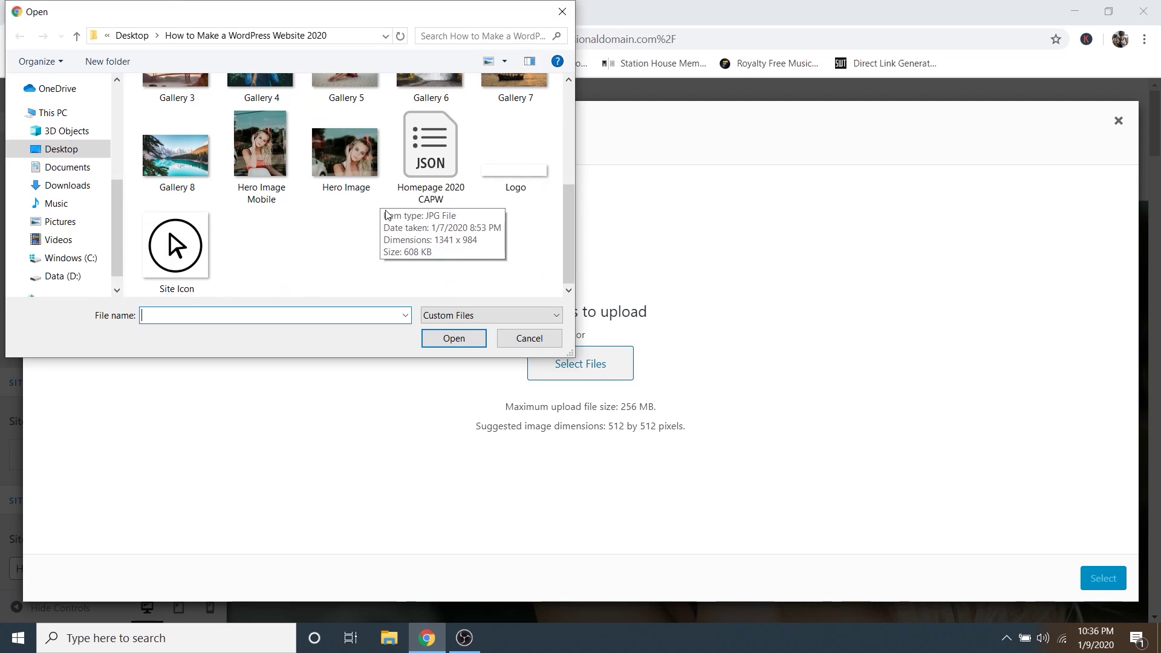
left_click(182, 245)
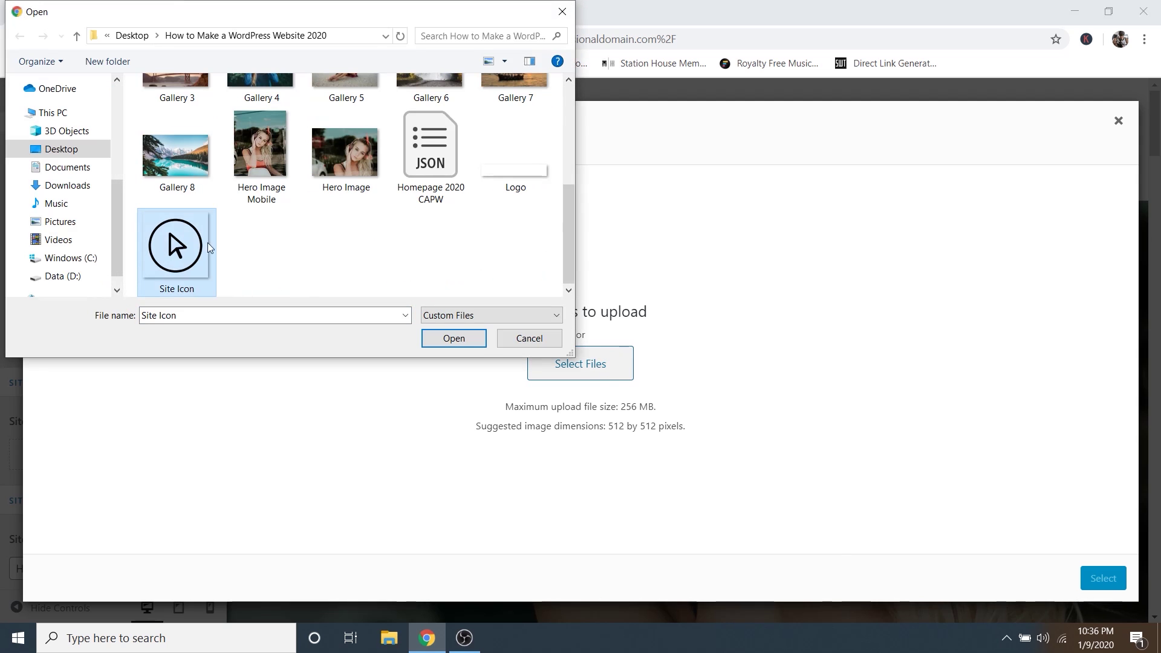
left_click(477, 344)
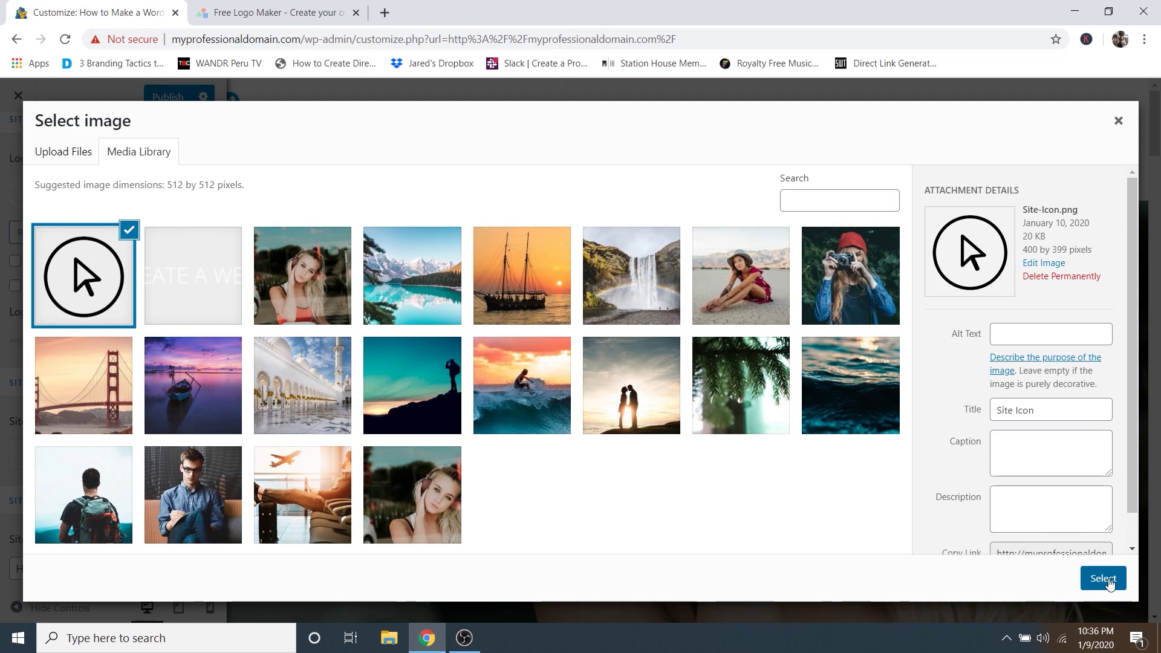
left_click(1109, 583)
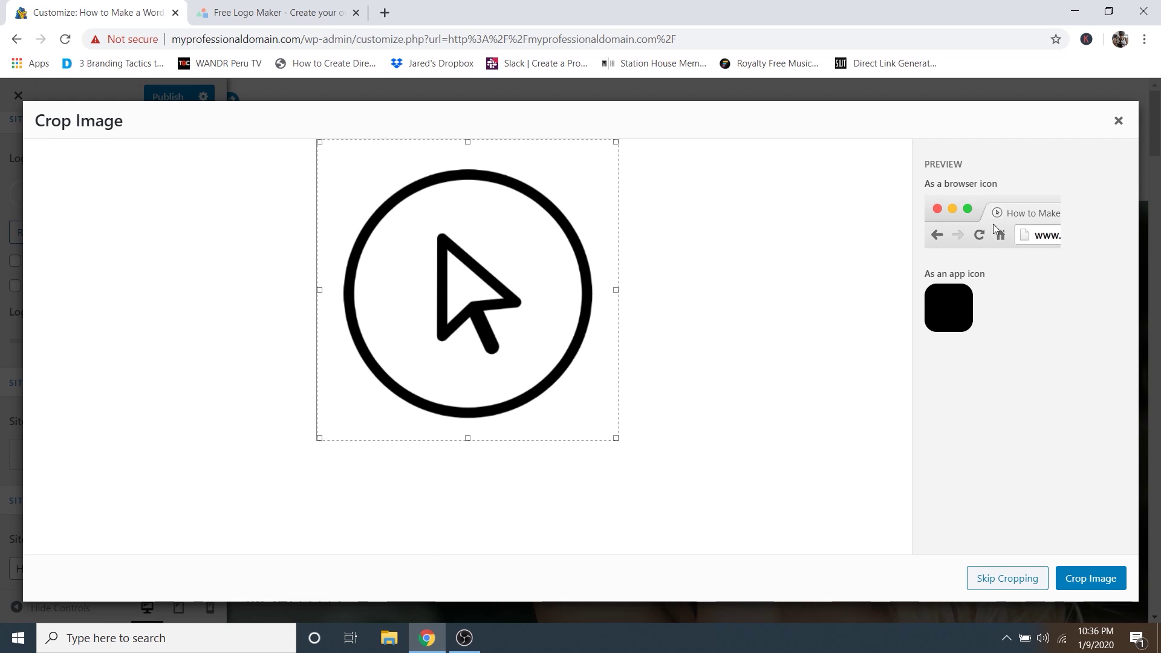
left_click(1015, 584)
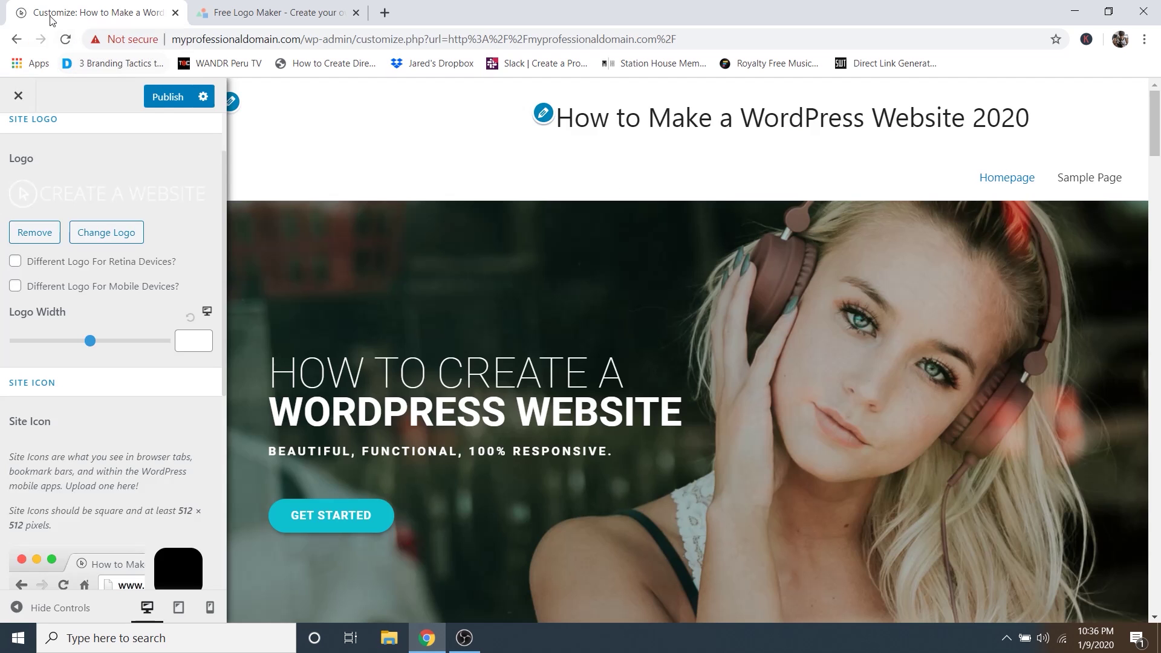
Turn off Display Site Title in Site Identity so the header shows no text title.
scroll(173, 294, "up", 2)
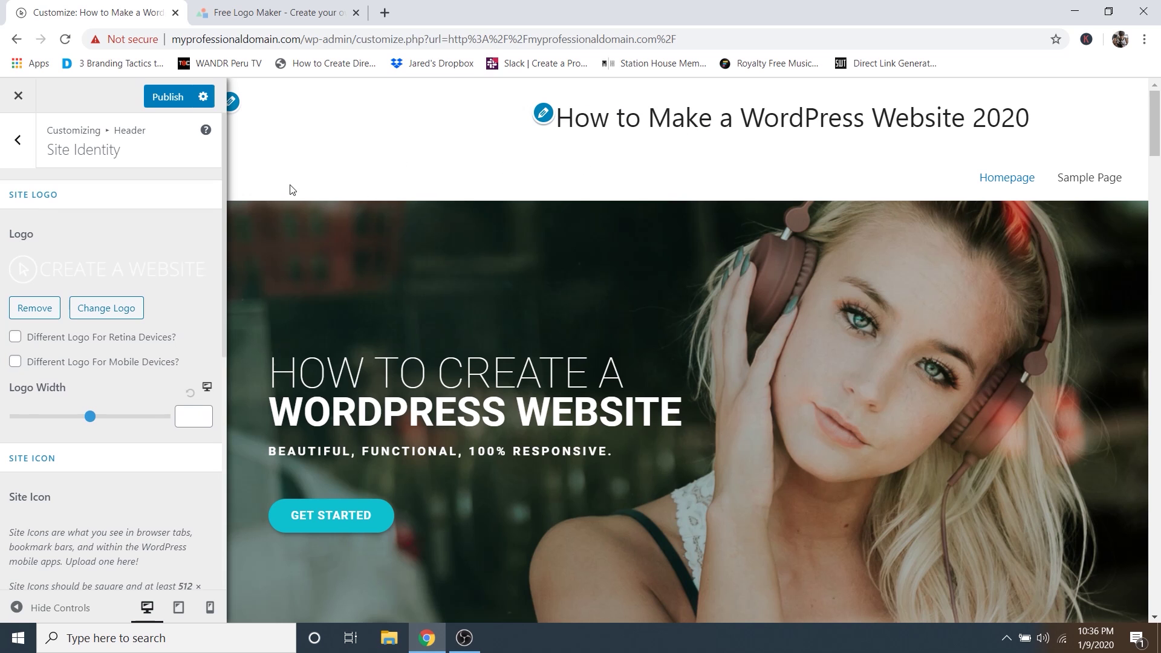
scroll(180, 272, "down", 5)
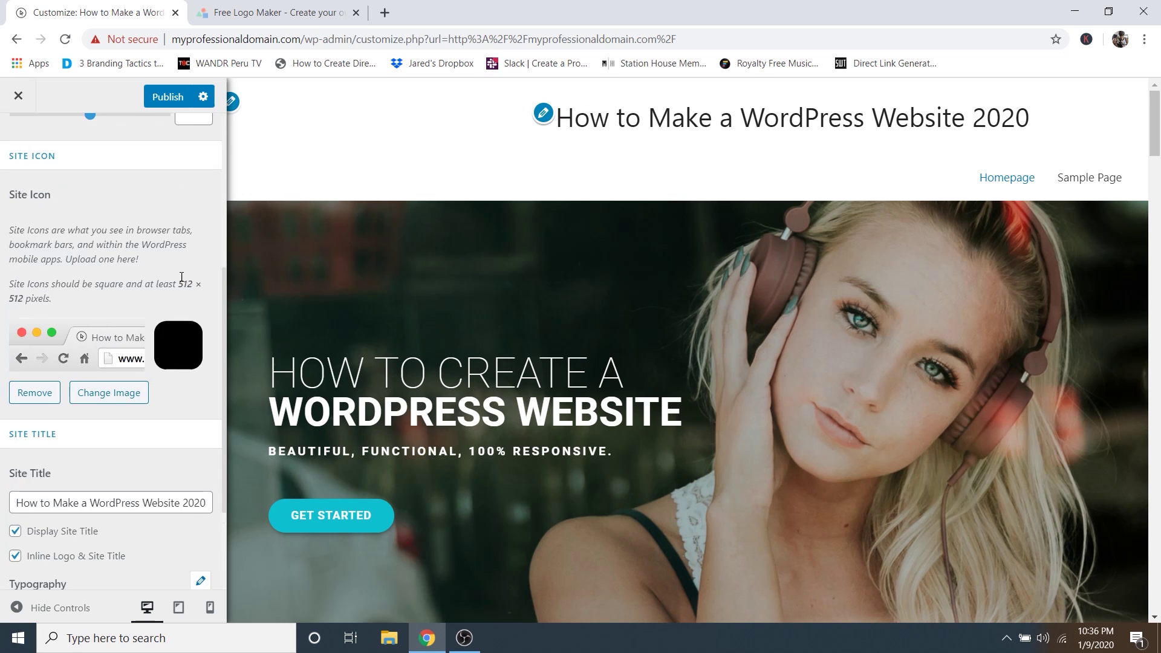
scroll(182, 275, "down", 3)
scroll(183, 267, "up", 2)
scroll(184, 269, "down", 2)
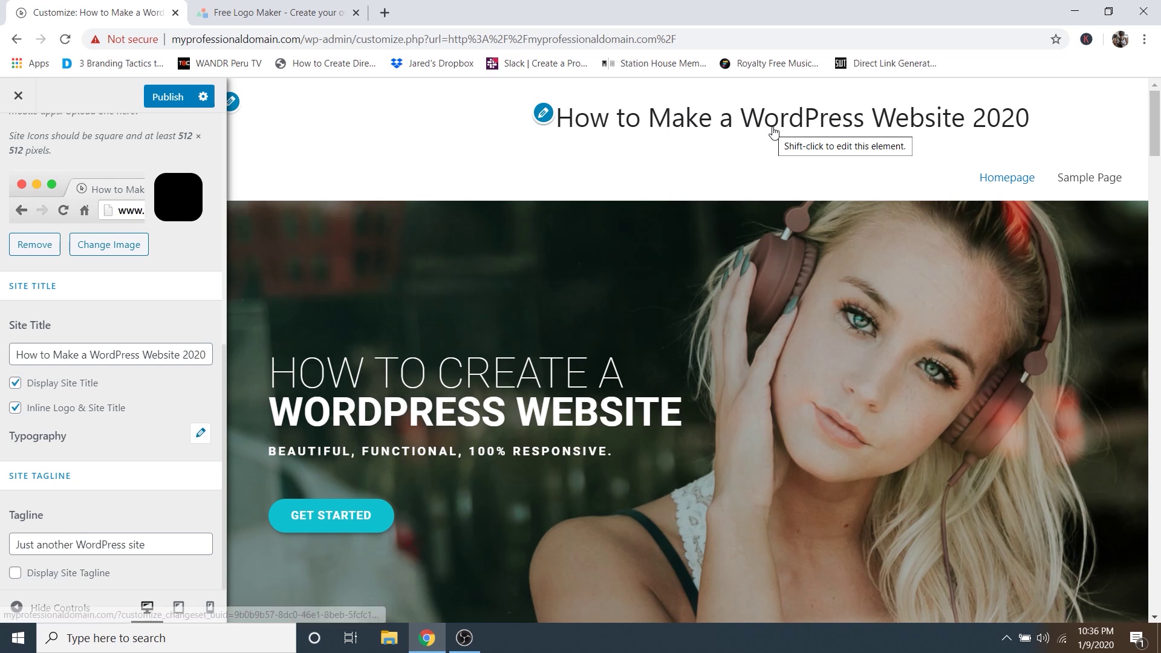
left_click(17, 386)
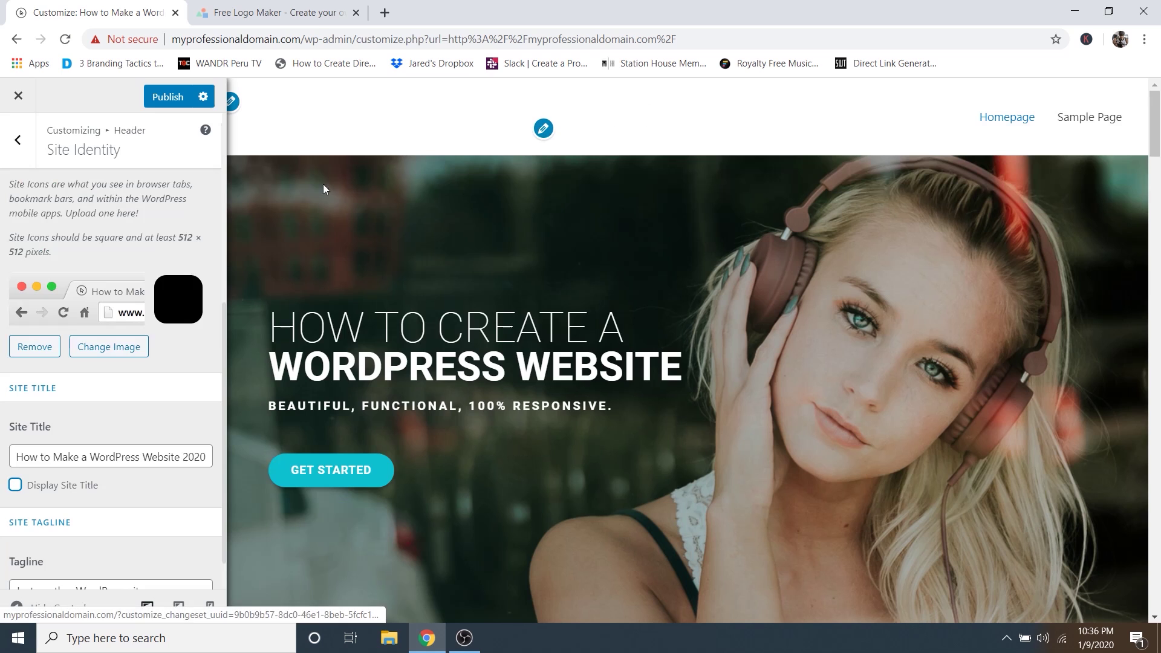
scroll(158, 390, "down", 1)
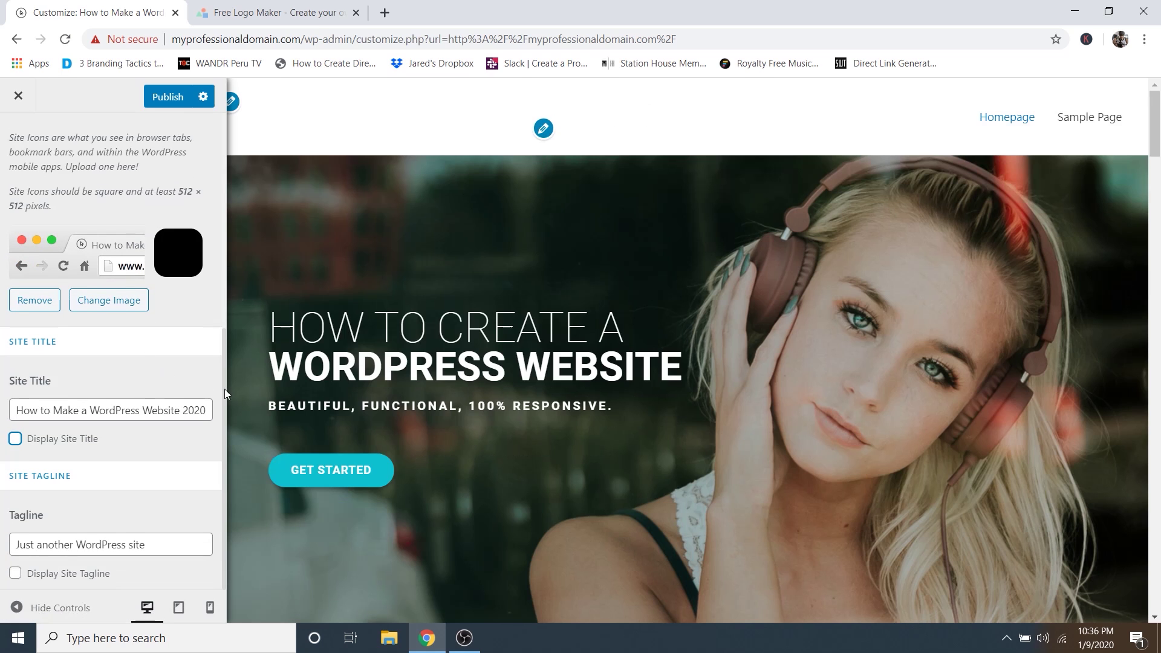
scroll(111, 306, "up", 6)
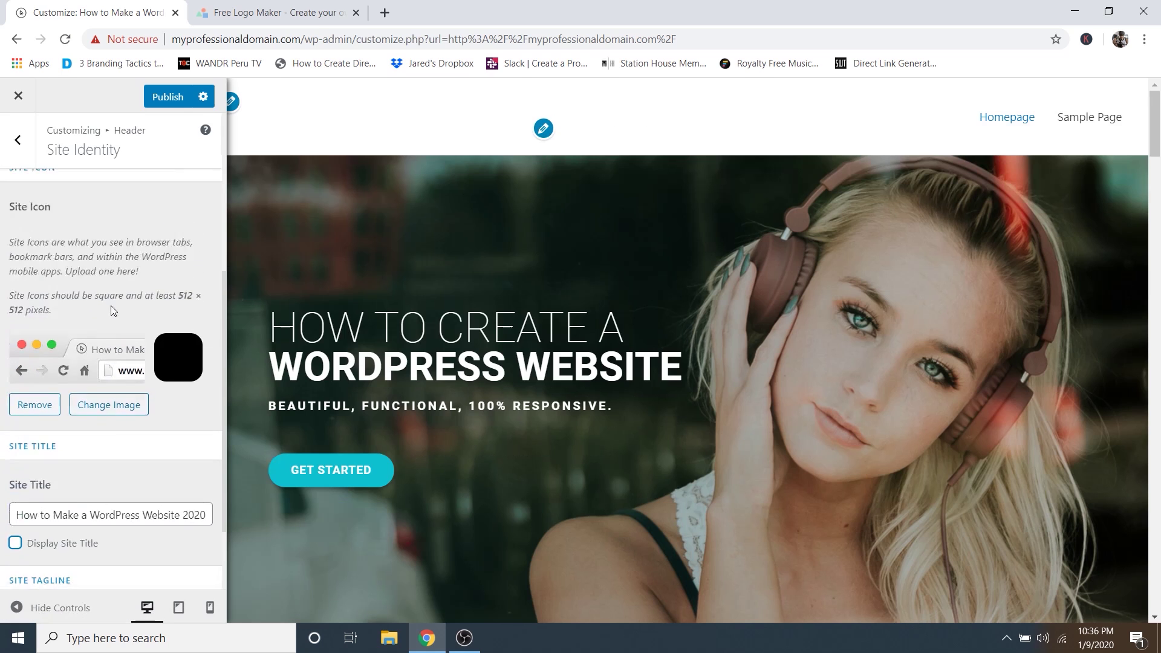
Enable the Transparent Header on the complete website.
left_click(23, 145)
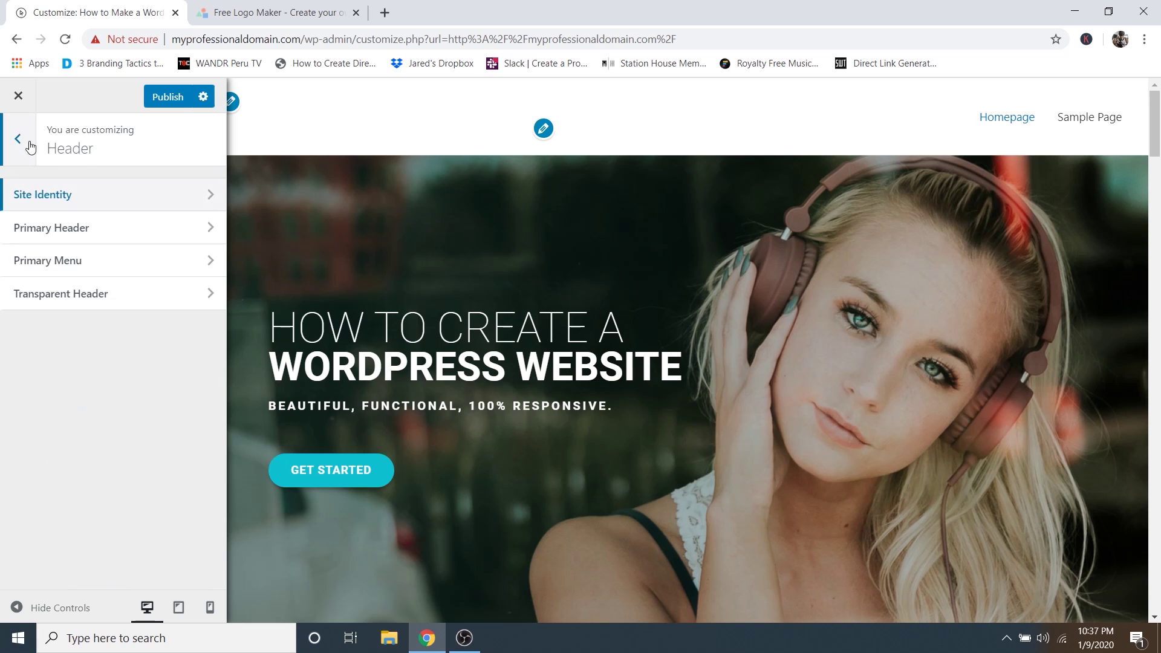
left_click(108, 300)
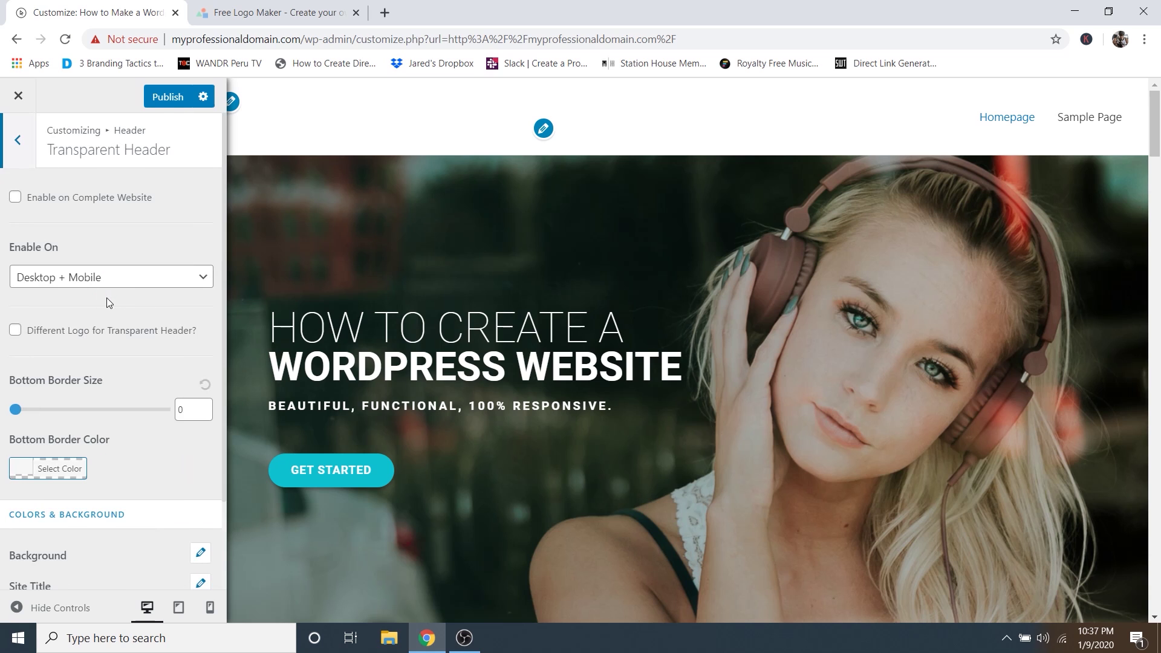
left_click(15, 198)
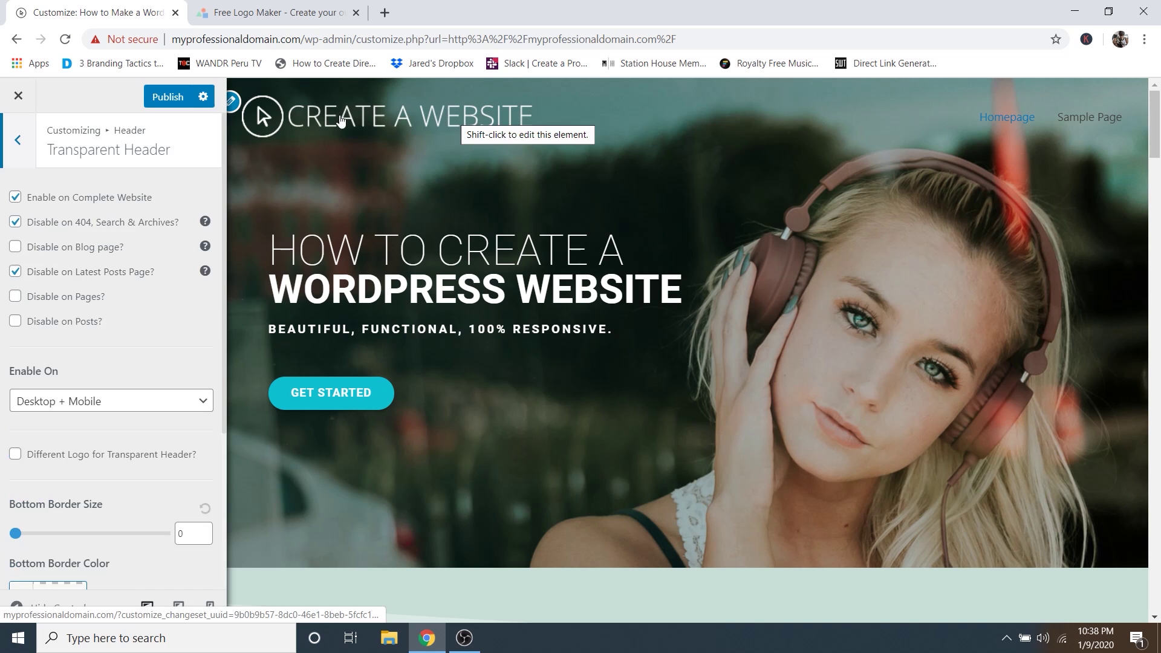
left_click(19, 141)
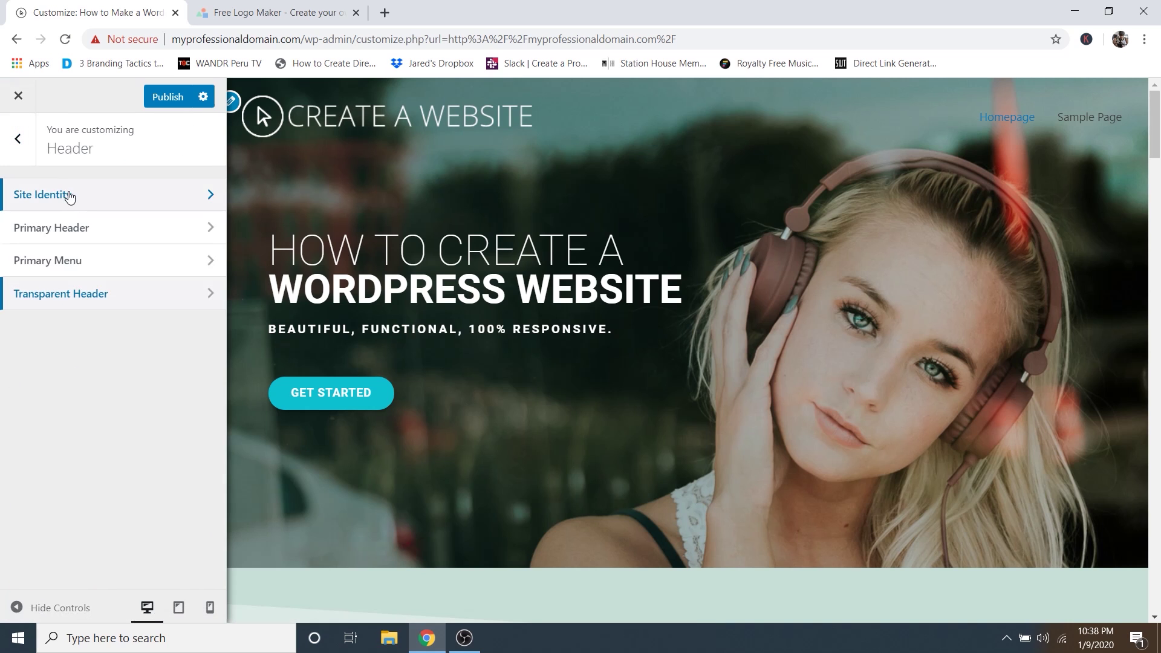
Set the Site Identity logo width to 200 and publish the Customizer changes.
left_click(105, 194)
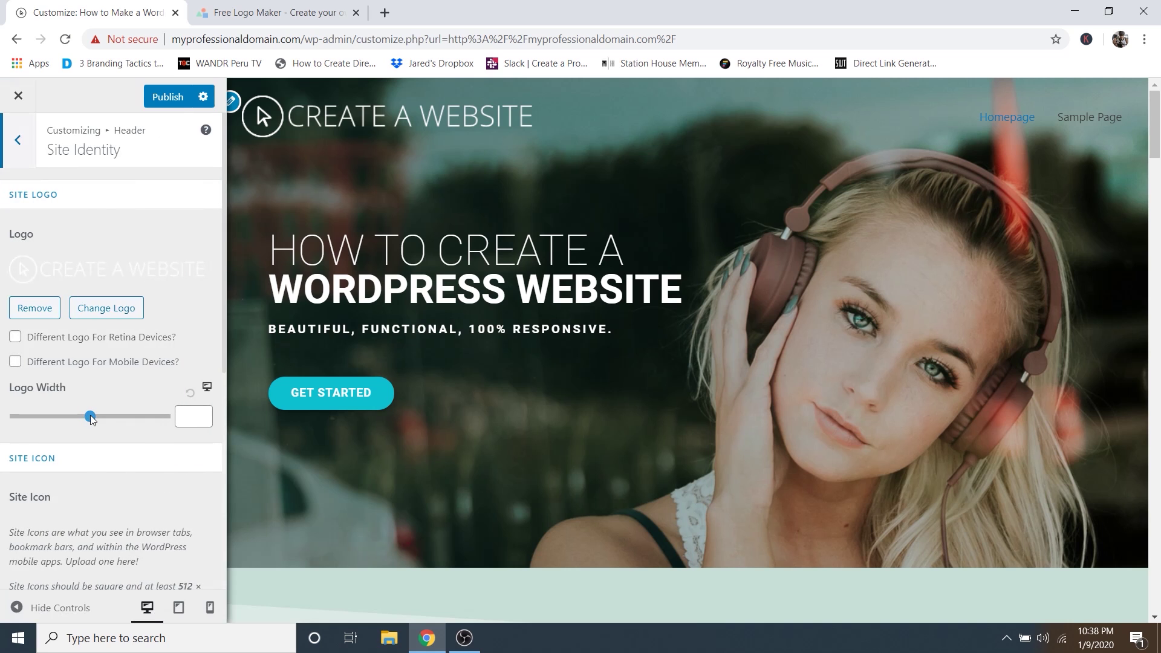
left_click_drag(89, 415, 67, 417)
left_click(203, 418)
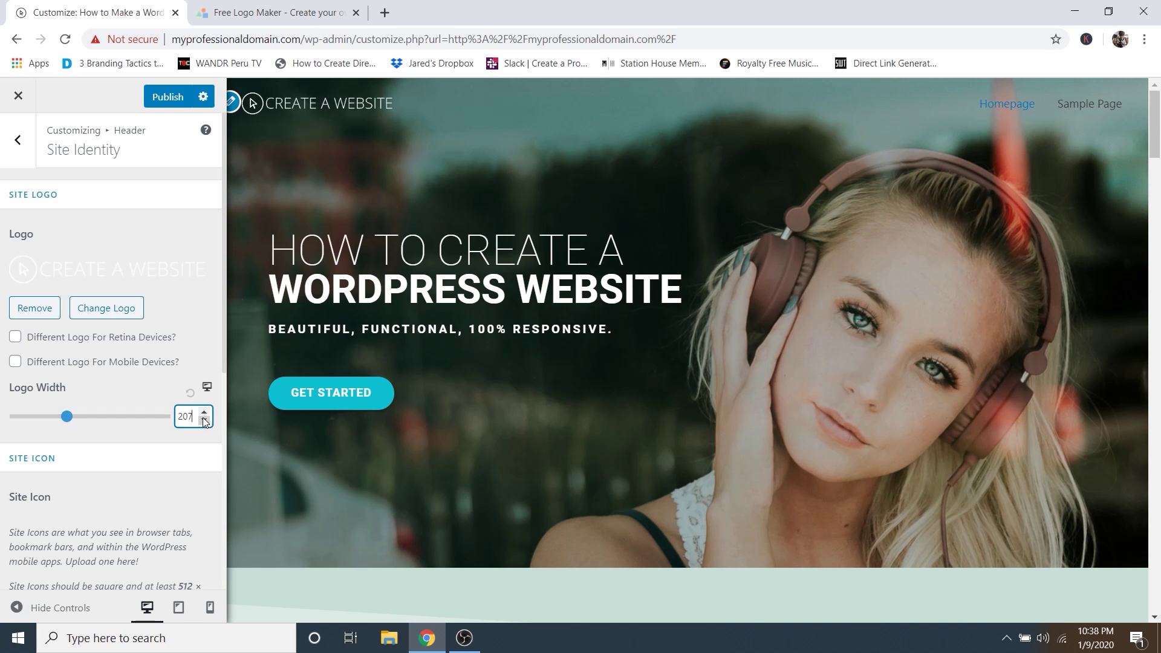
left_click(204, 418)
left_click(203, 419)
left_click(203, 419)
left_click(203, 418)
left_click(203, 419)
left_click(203, 418)
left_click(203, 419)
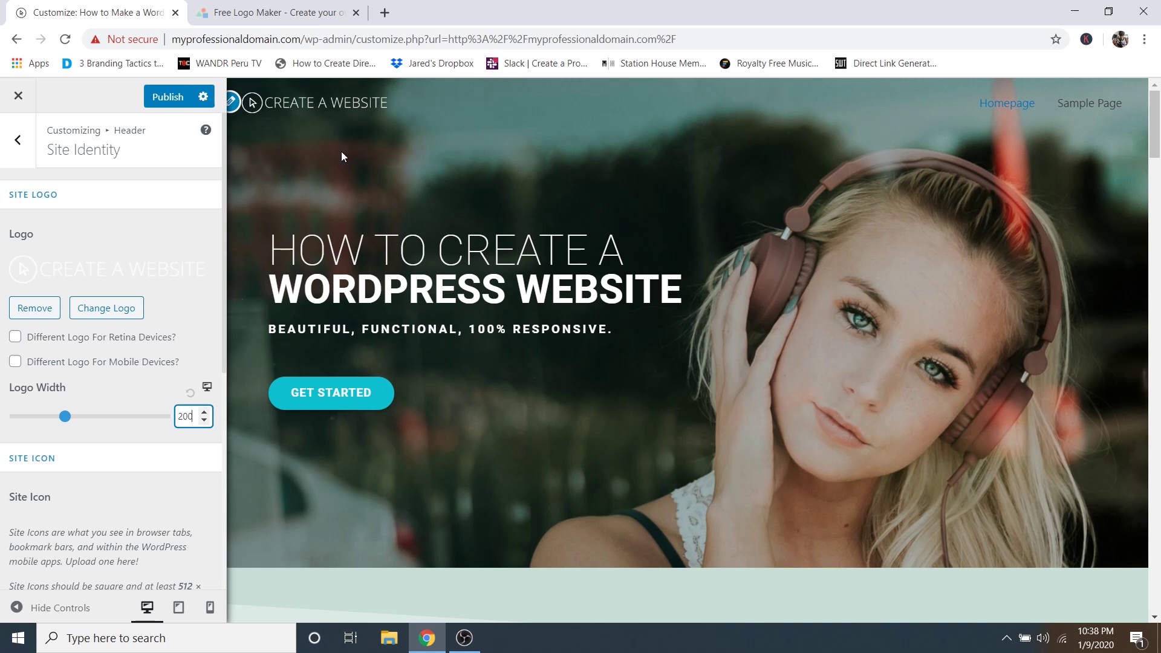
left_click(168, 98)
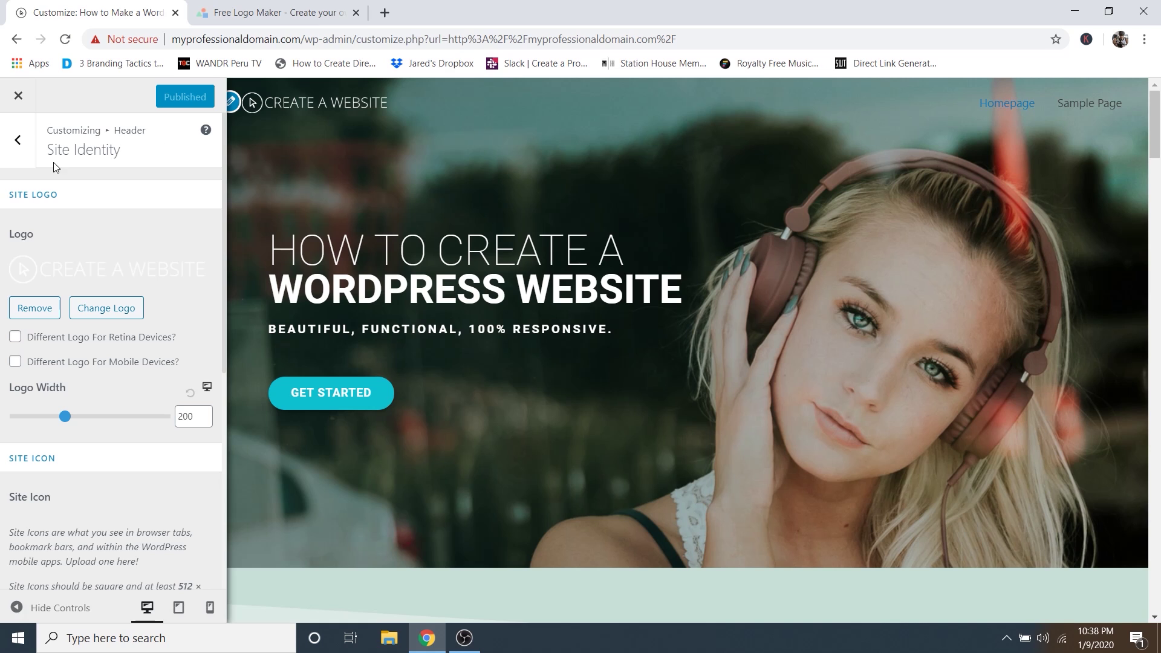
left_click(22, 148)
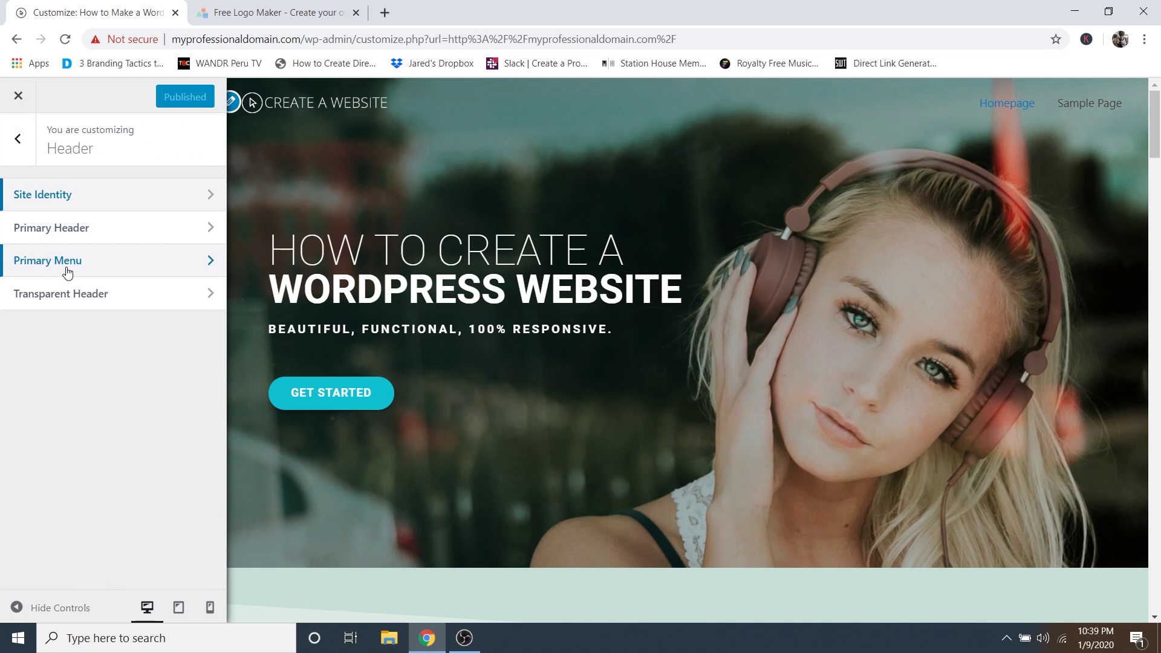
Create a menu named 'Primary Menu' assigned to the Primary Menu location.
left_click(16, 142)
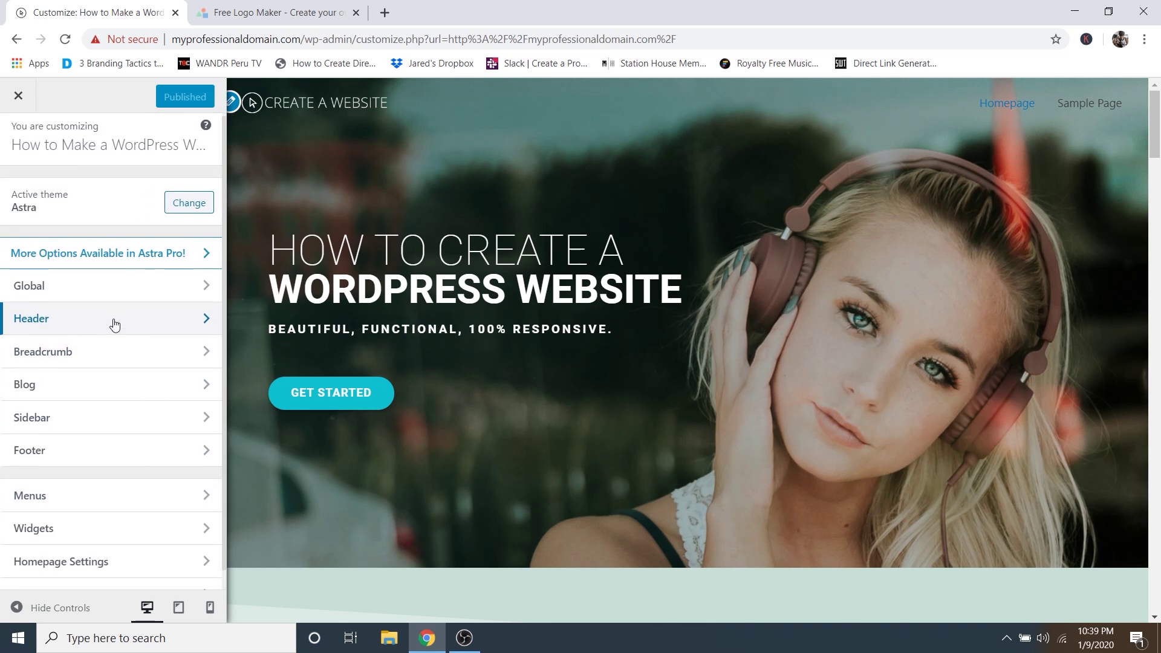
scroll(112, 327, "down", 1)
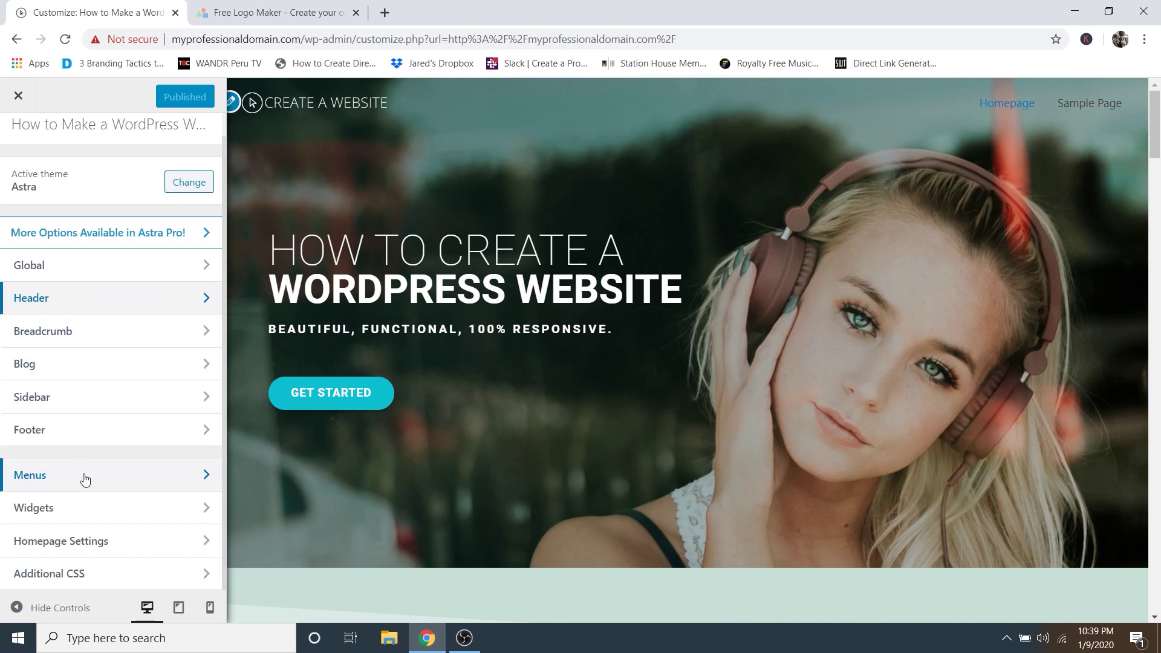
left_click(85, 477)
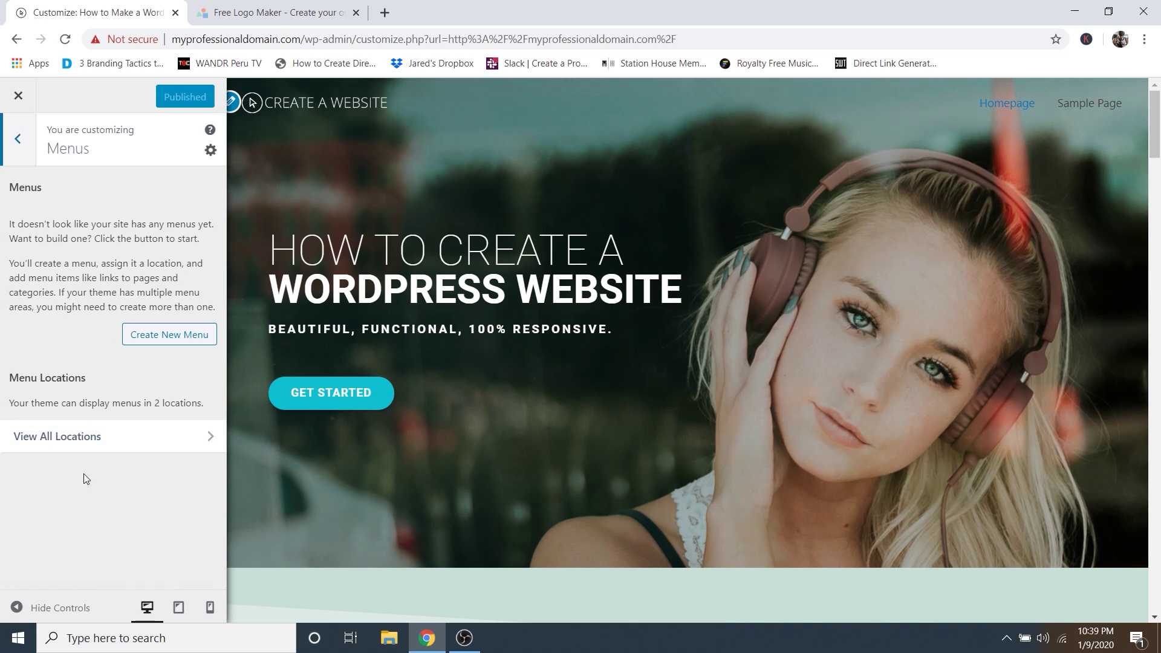
left_click(175, 342)
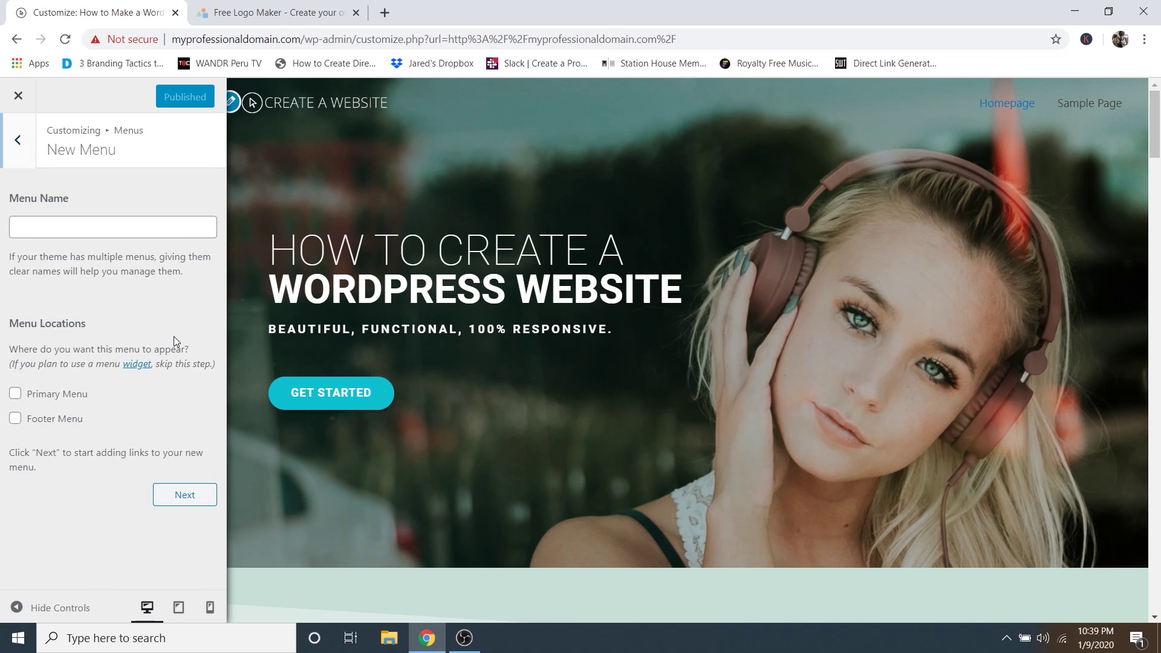
left_click(94, 226)
type("Prima")
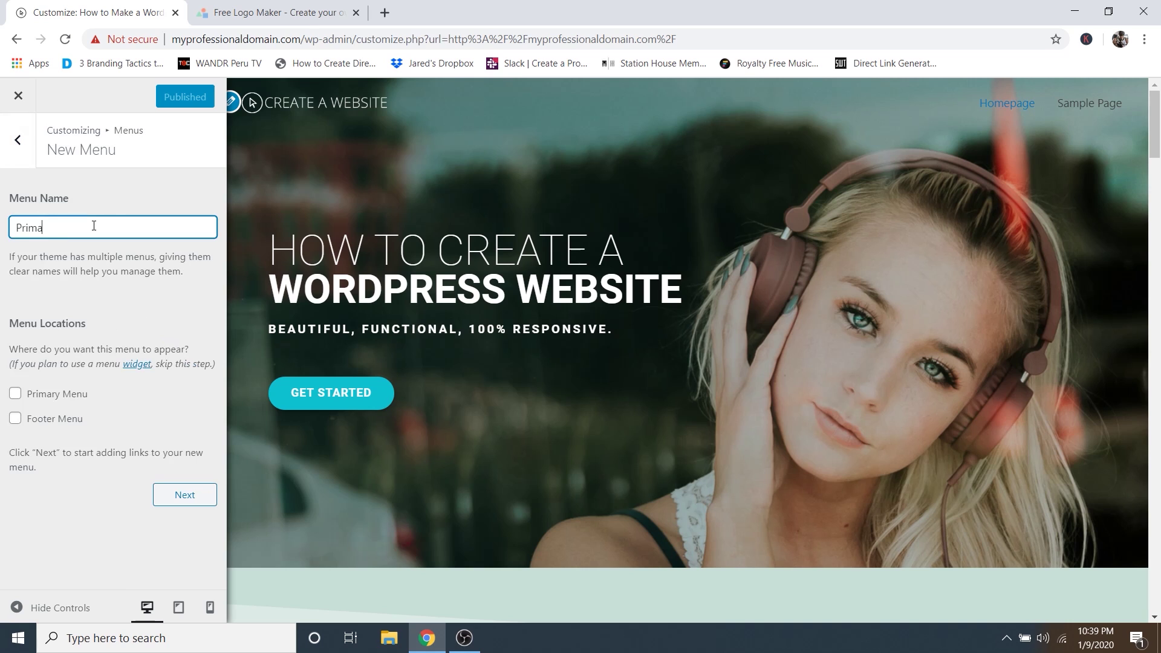
type("ry Menu")
left_click(15, 394)
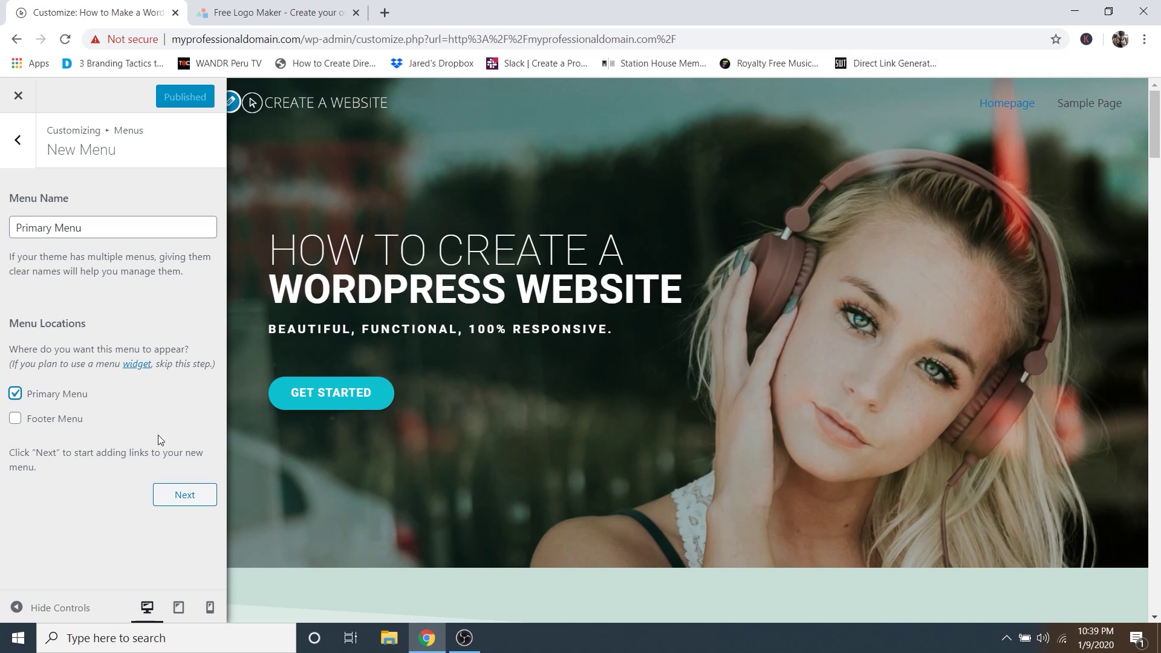
scroll(618, 430, "down", 10)
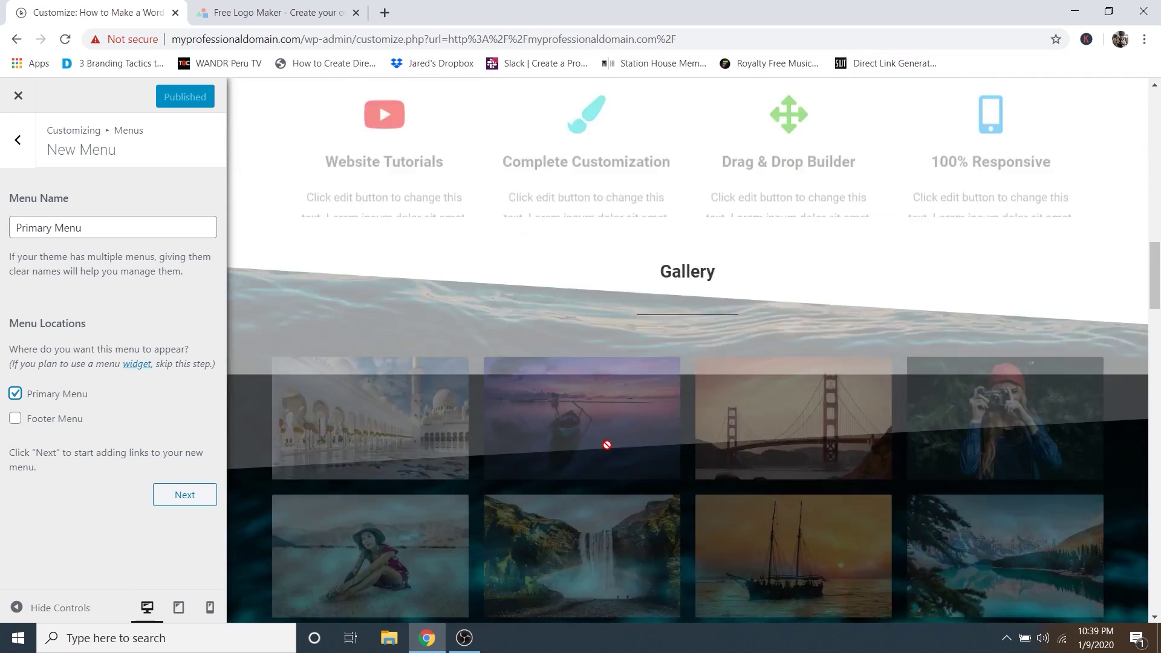
scroll(607, 445, "down", 15)
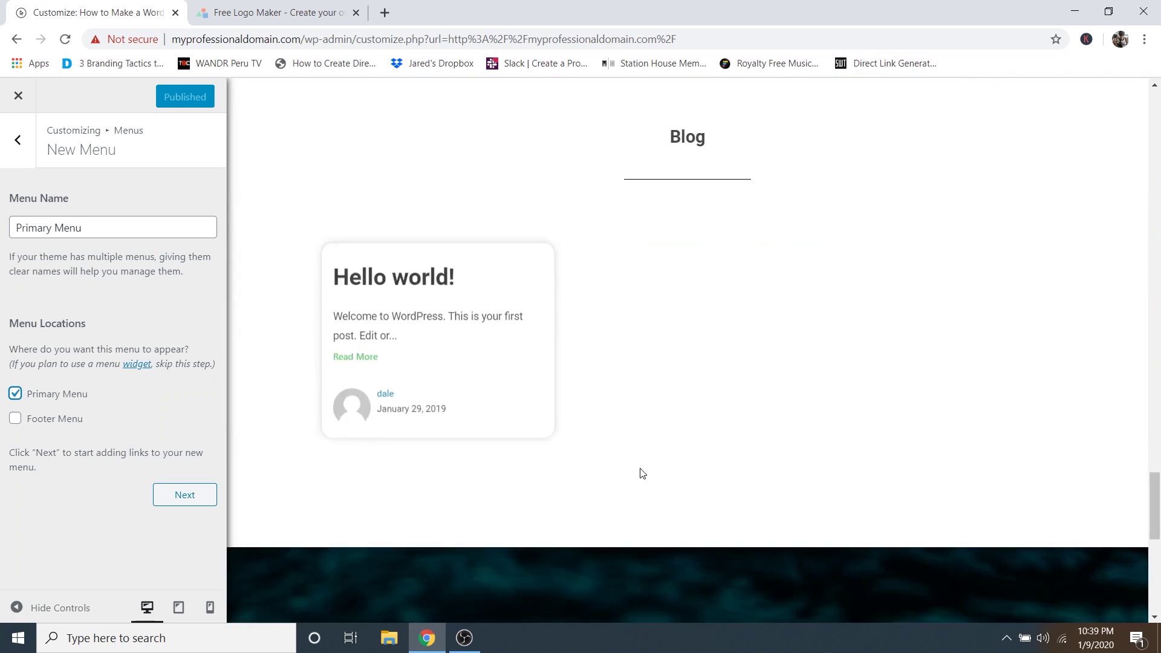
scroll(642, 473, "down", 10)
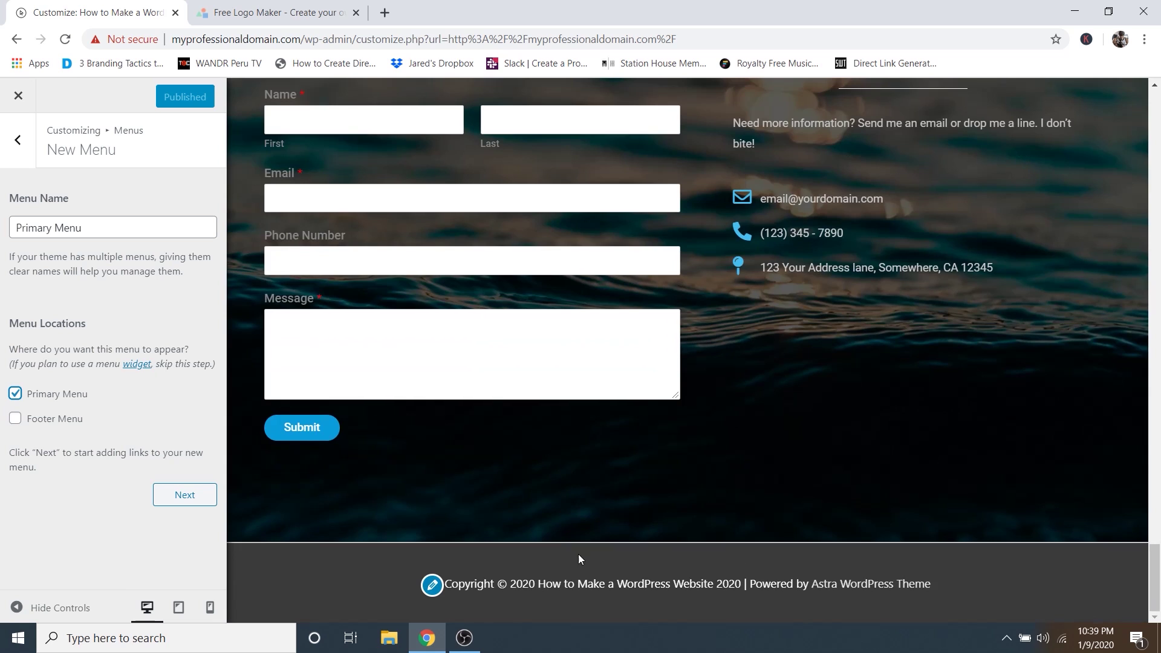
scroll(665, 393, "up", 20)
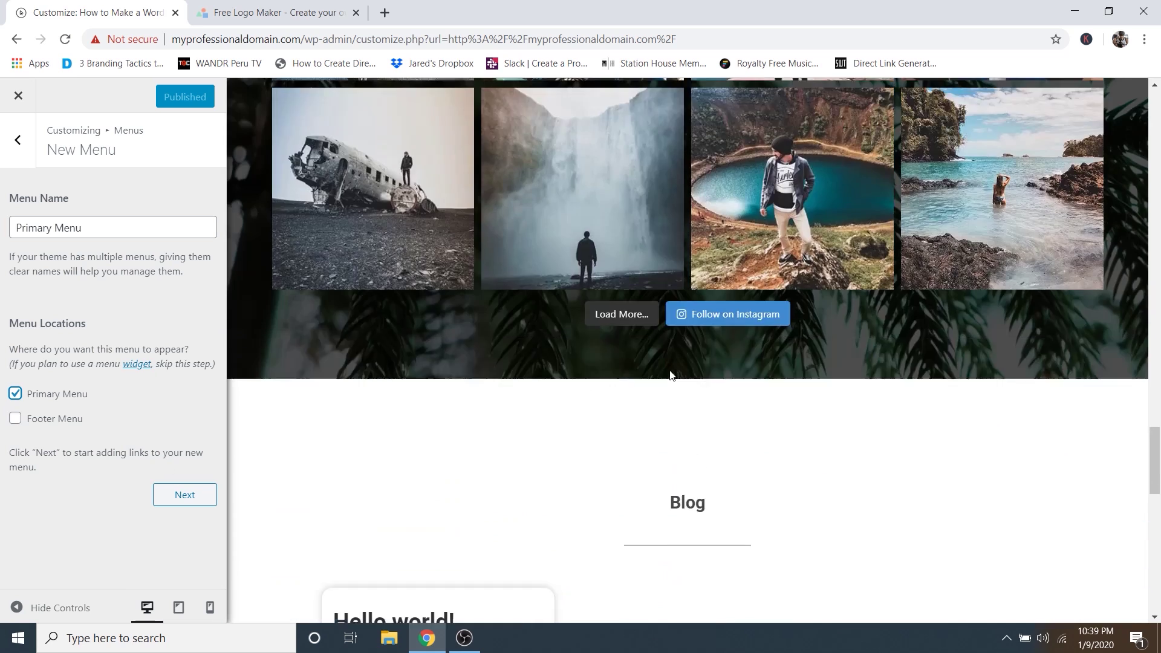
scroll(675, 369, "up", 8)
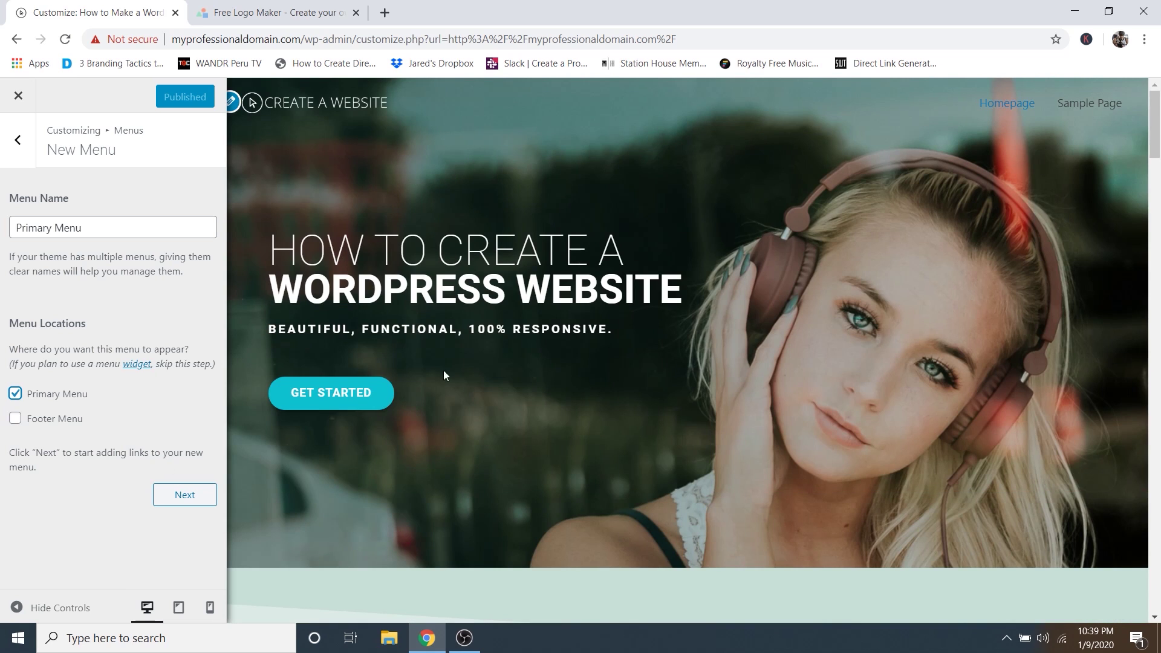
Add an 'About' custom link with URL #about to the Primary Menu.
left_click(184, 496)
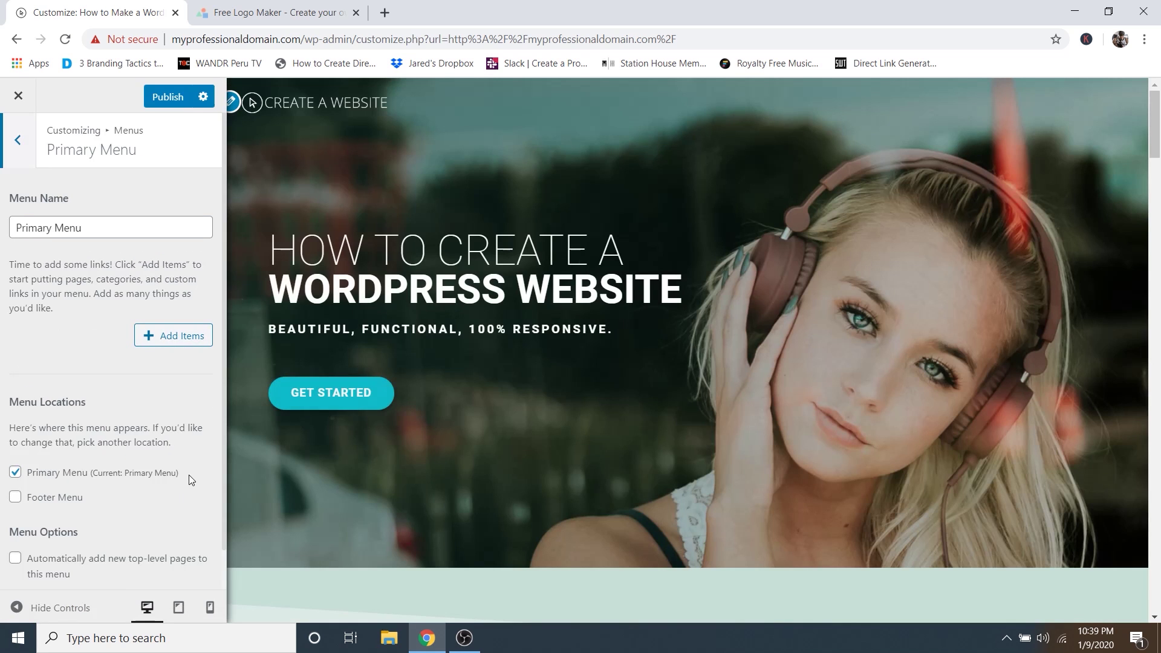
left_click(182, 341)
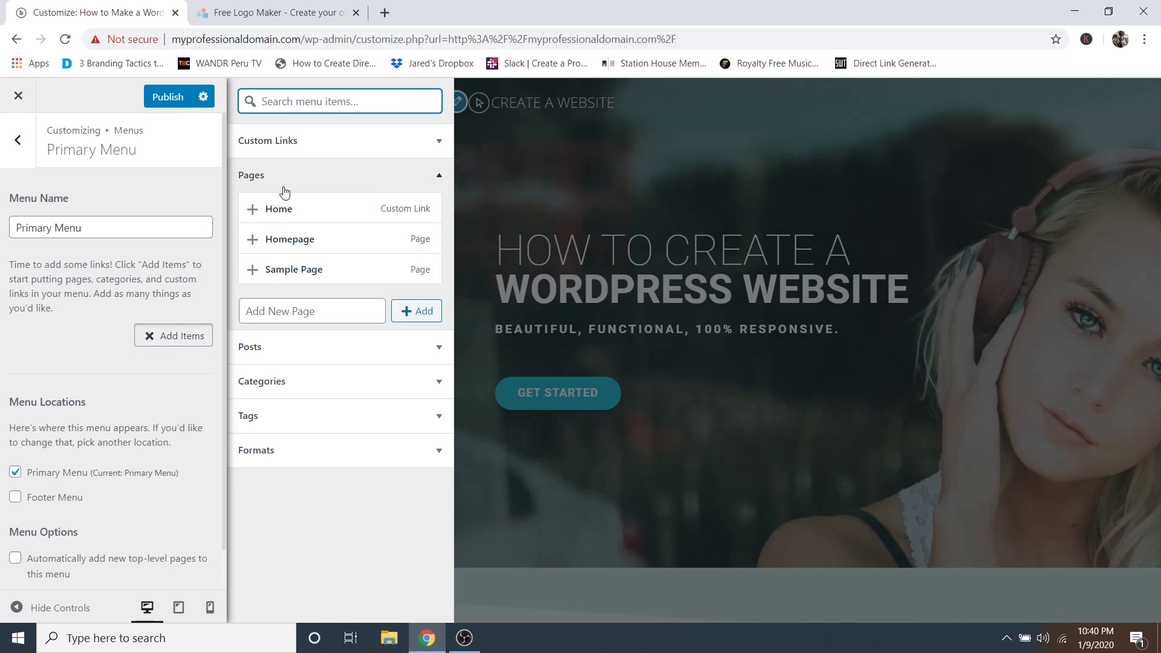
left_click(329, 179)
left_click(327, 178)
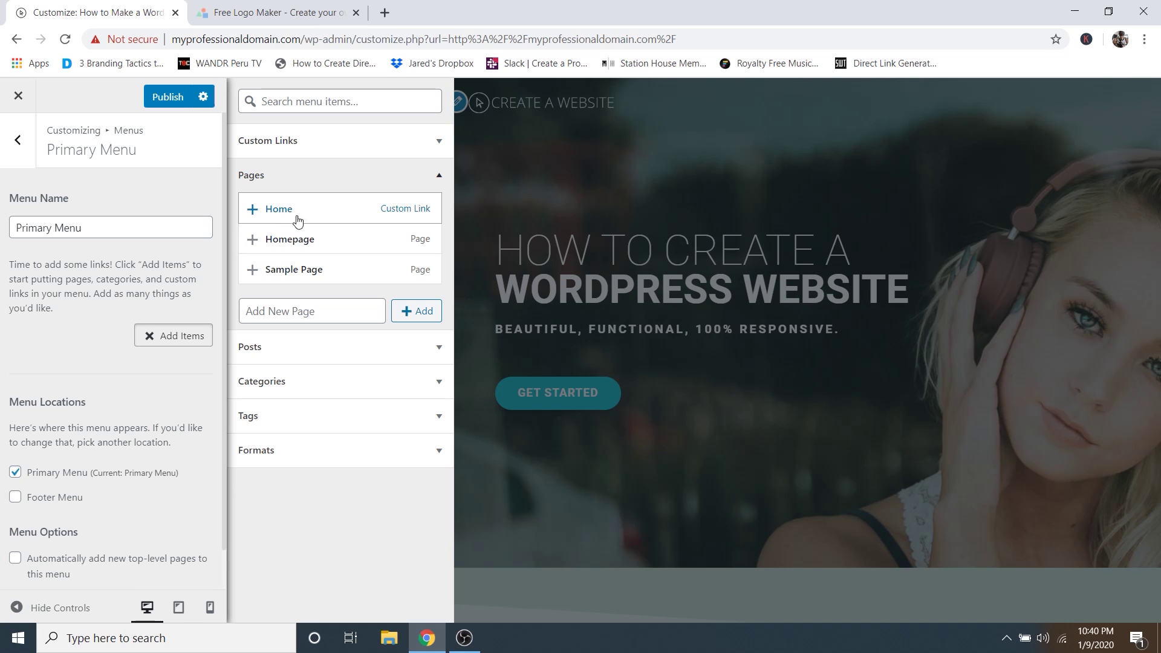
left_click(331, 180)
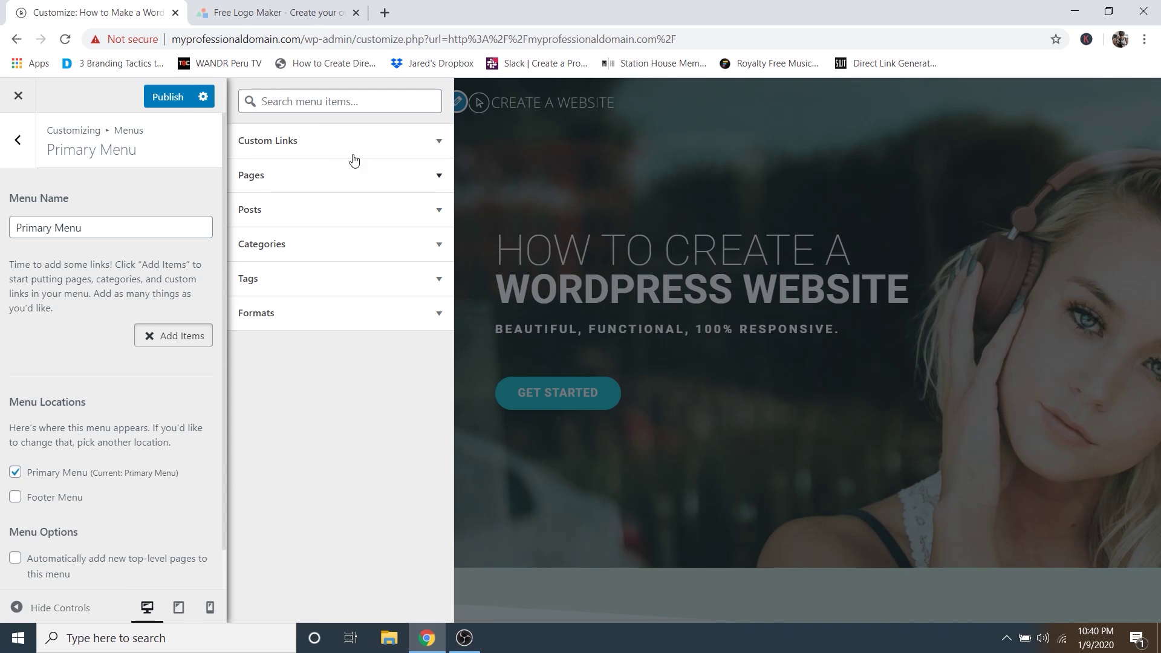
left_click(280, 142)
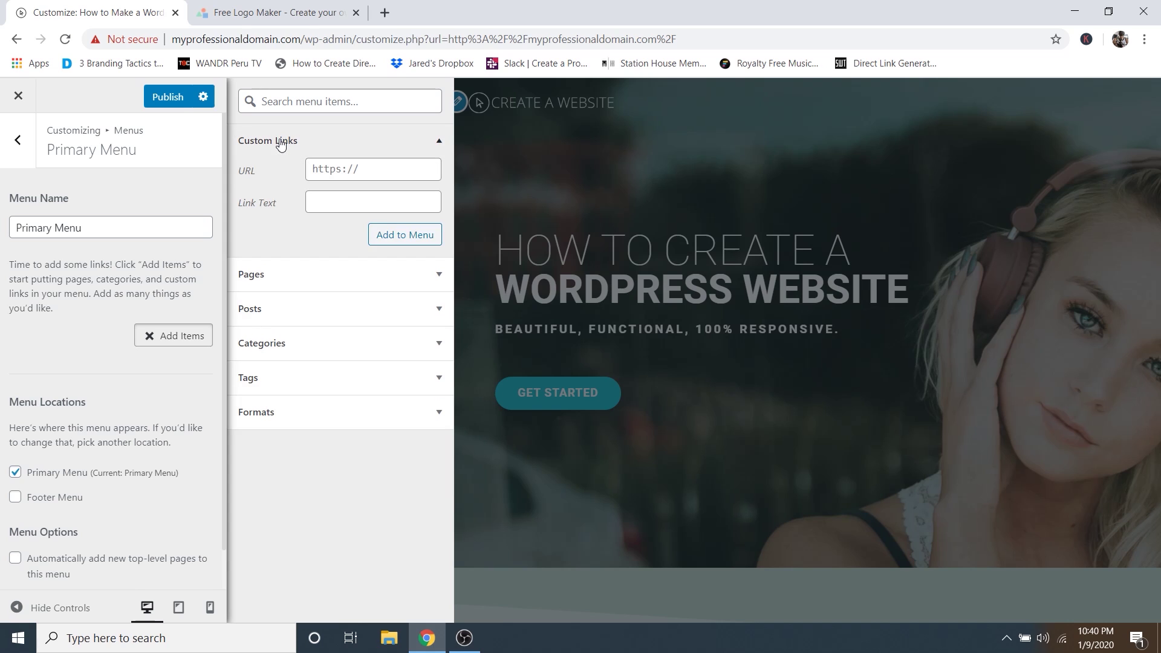
left_click(327, 205)
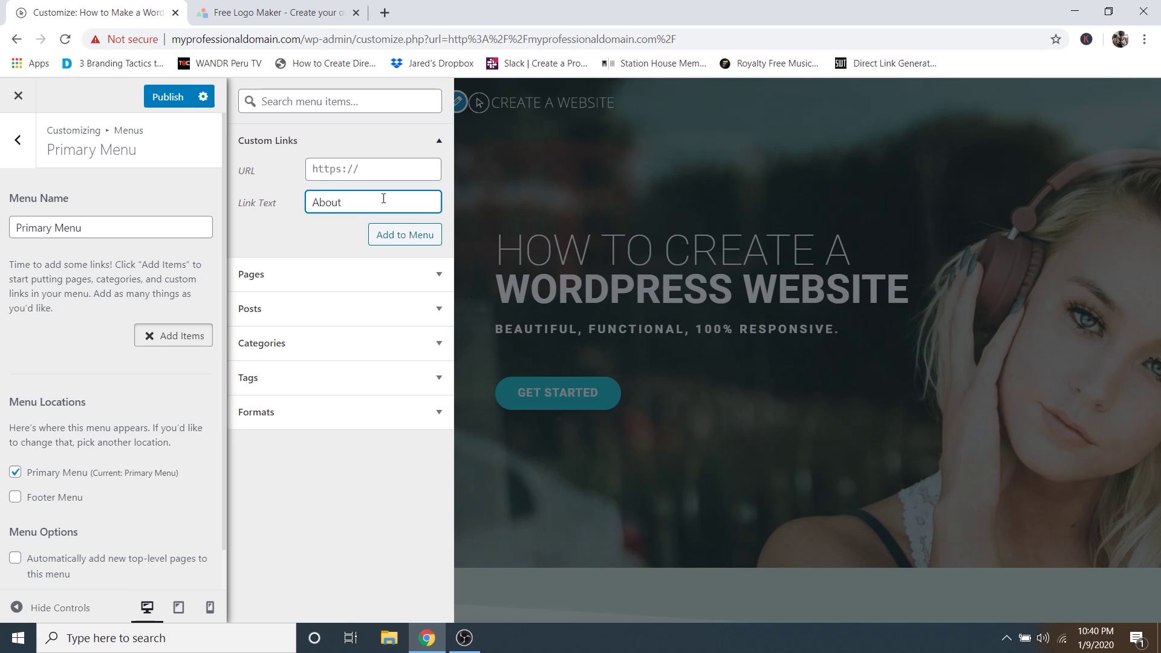
left_click(375, 169)
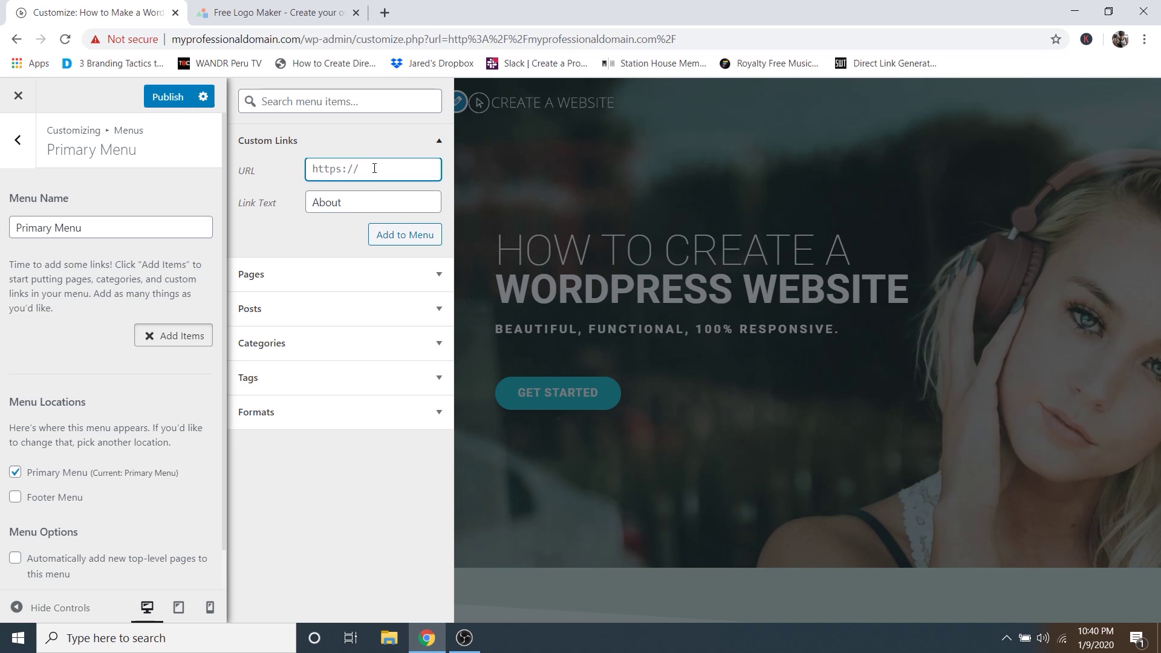
type("#about")
left_click(403, 236)
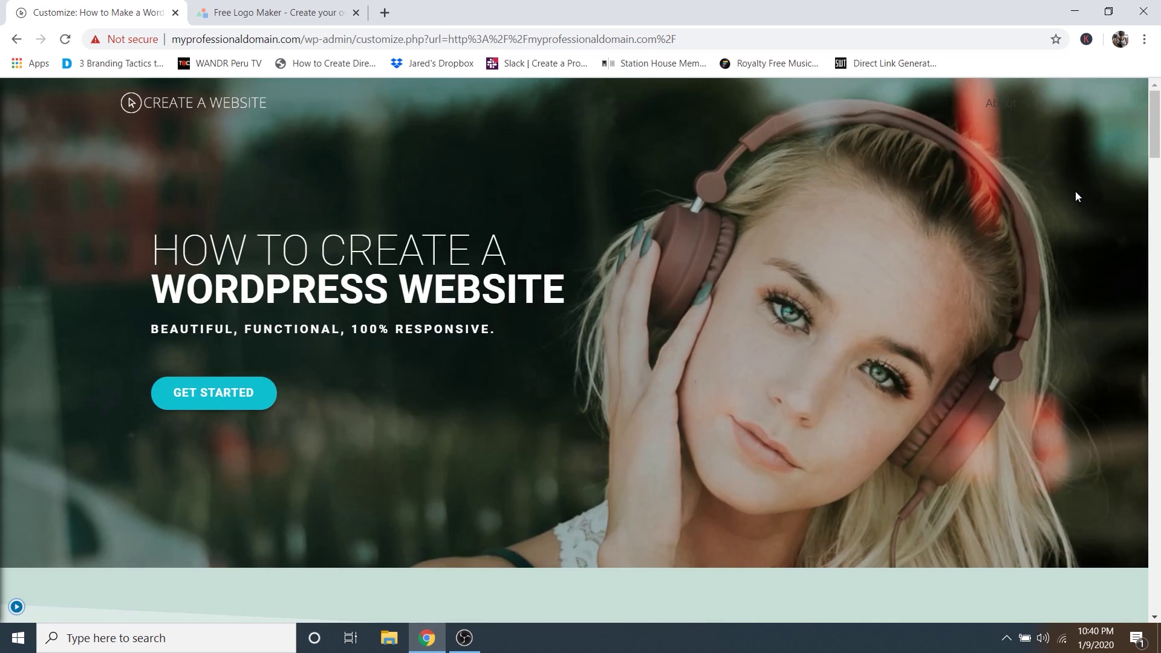
Confirm in the preview that the About link jumps to the About Me section, then restore the controls.
left_click(1001, 104)
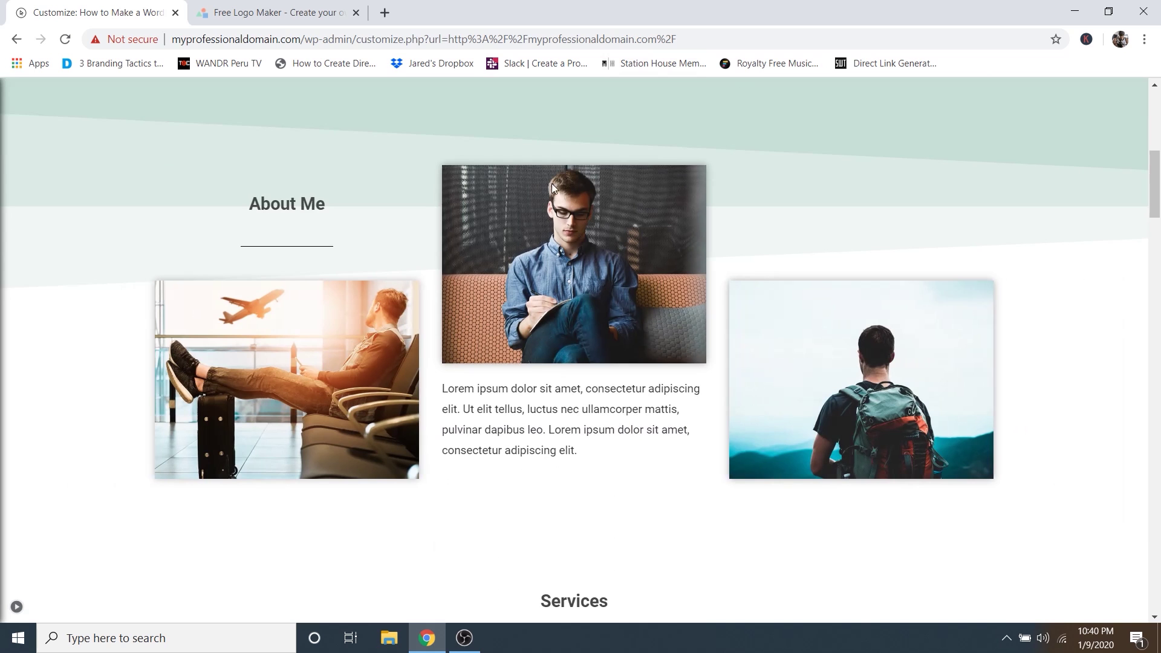
scroll(502, 249, "up", 8)
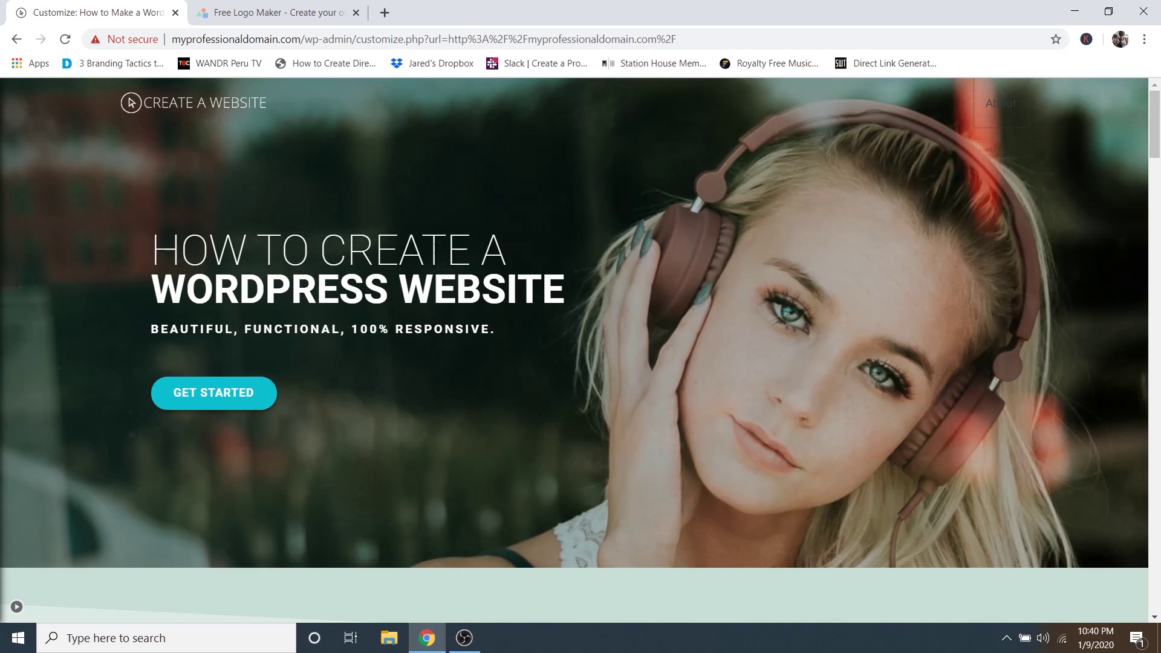
left_click(17, 607)
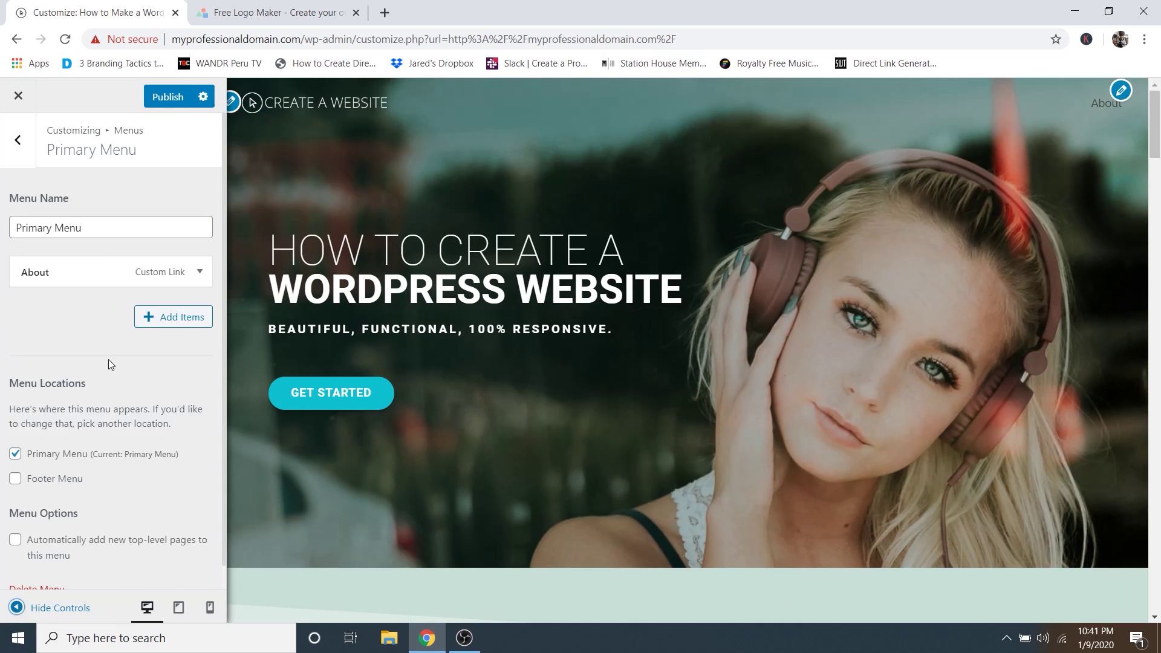
Add Services (#services) and Gallery (#gallery) custom links to the Primary Menu.
left_click(170, 321)
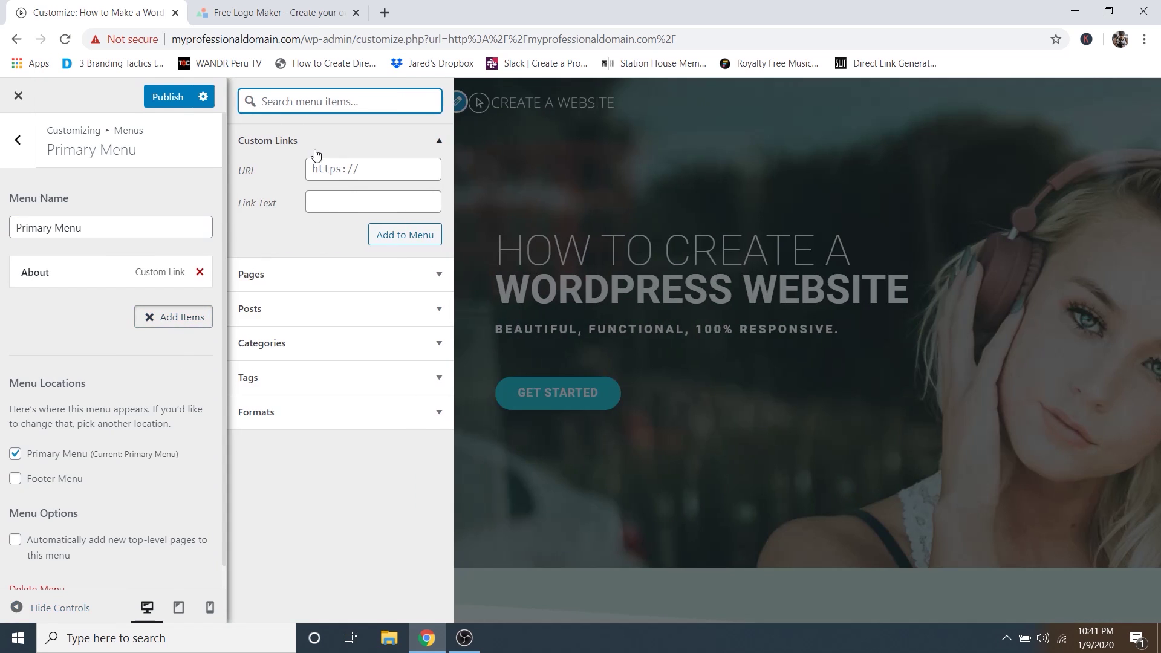
left_click(329, 201)
type("Services")
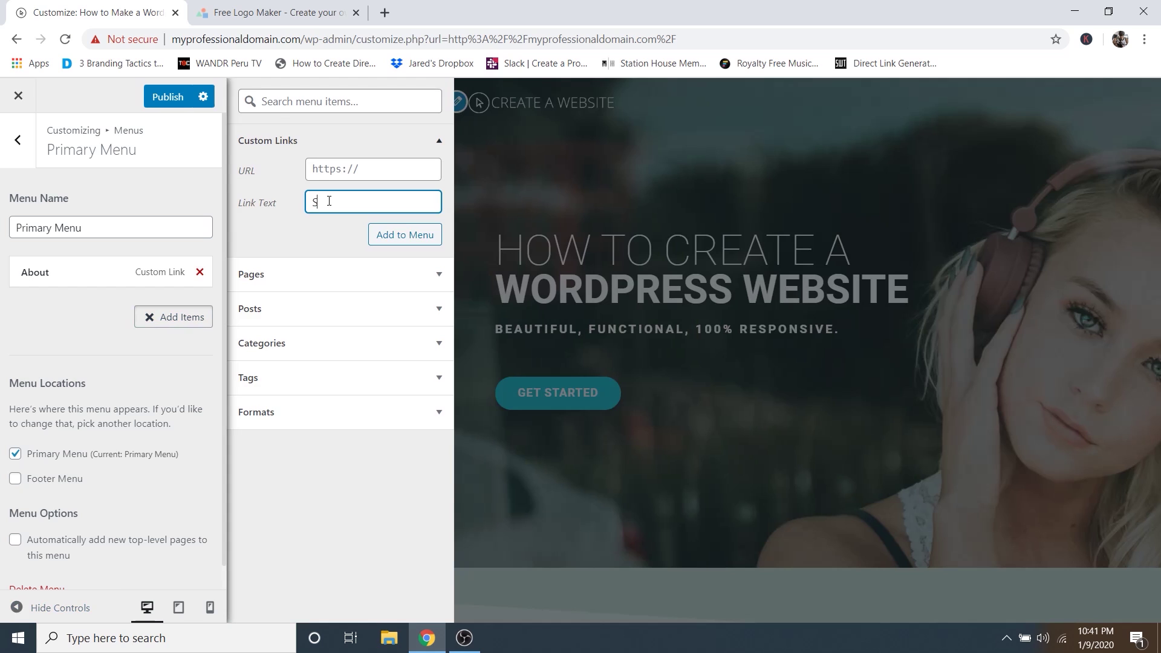
left_click(363, 173)
type("#services")
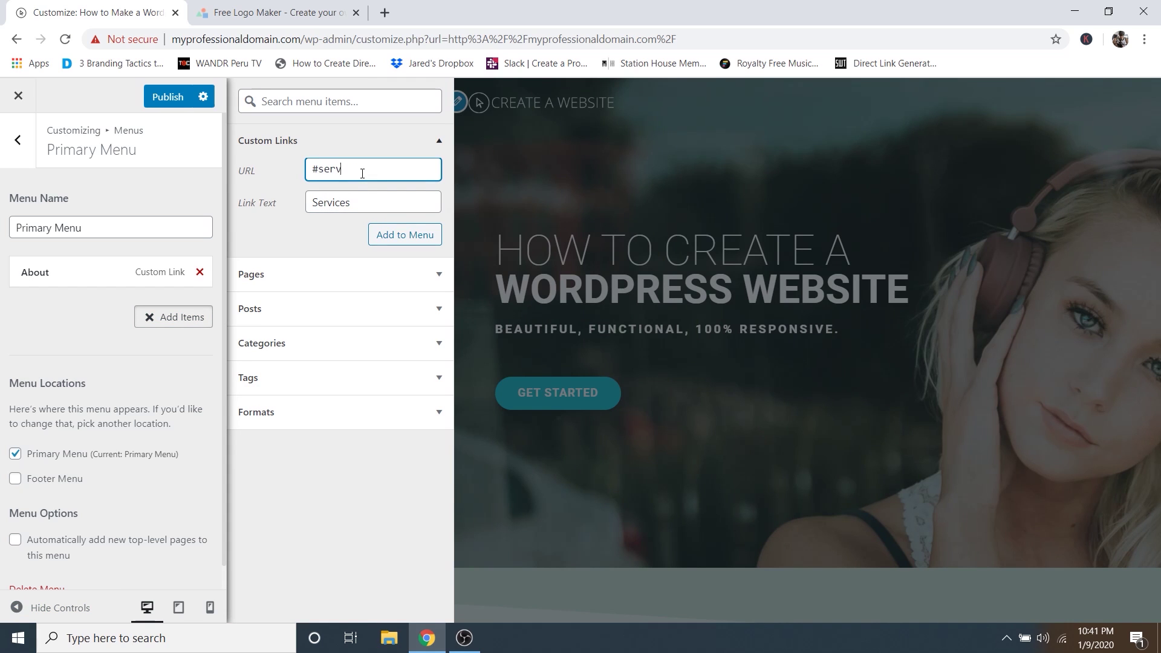
left_click(411, 242)
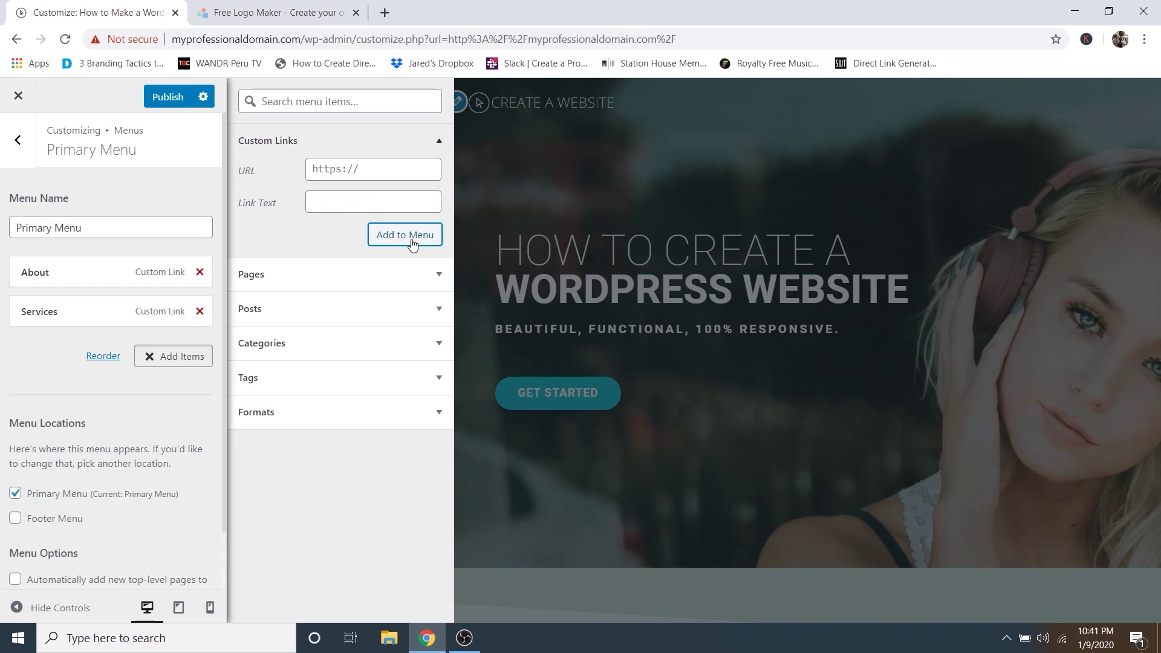
left_click(327, 198)
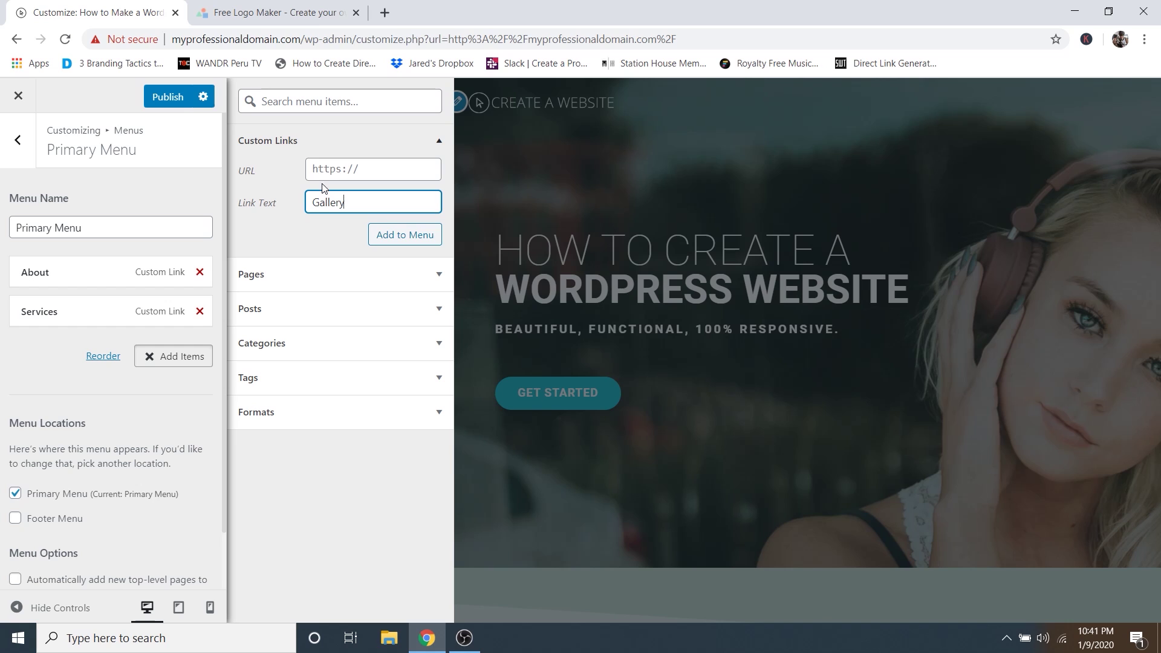
left_click(333, 167)
type("#gallery")
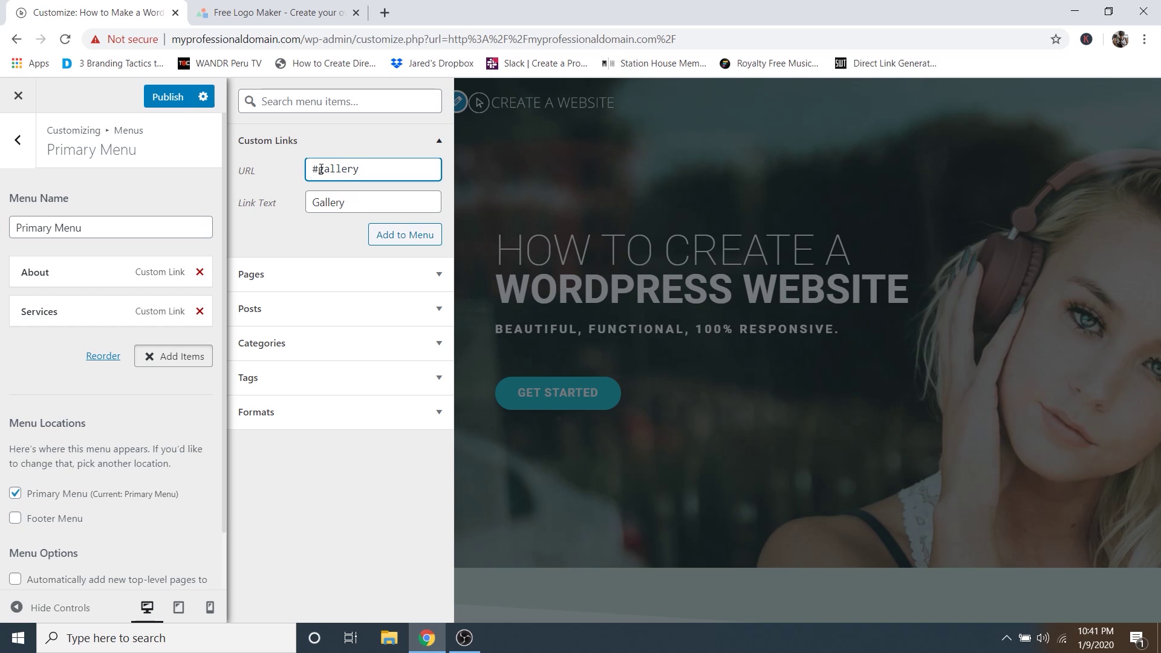
left_click_drag(332, 168, 360, 169)
left_click(365, 171)
left_click(412, 239)
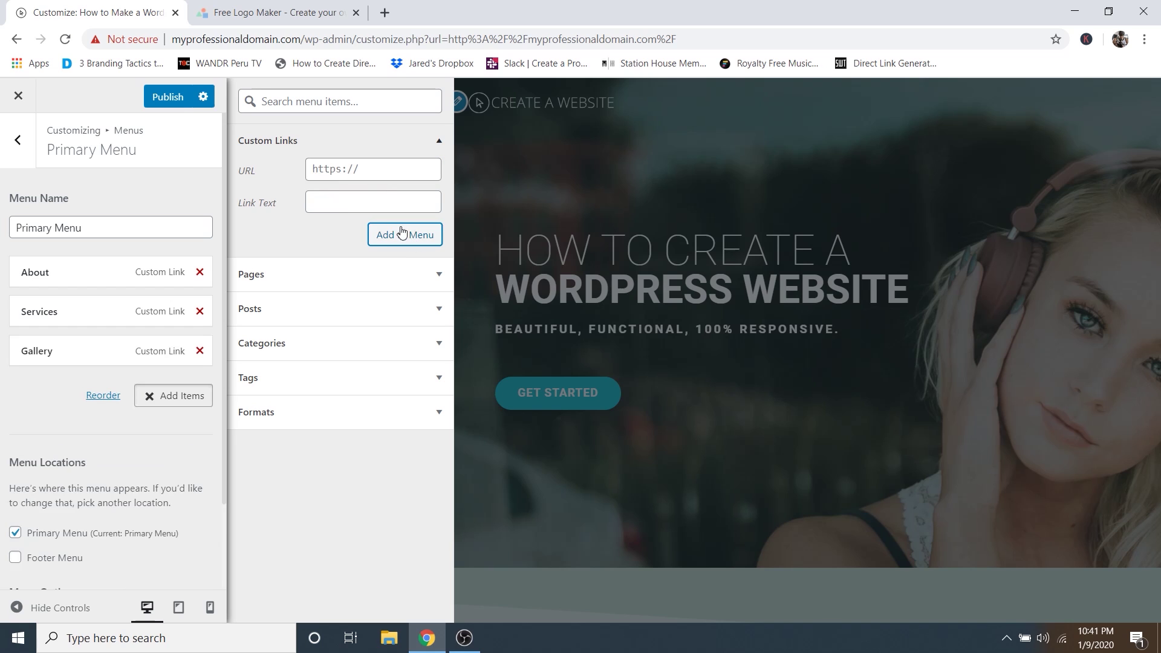
Add Videos (#videos), Follow Me (#followme) and Contact (#contact) custom links to the menu.
left_click(342, 204)
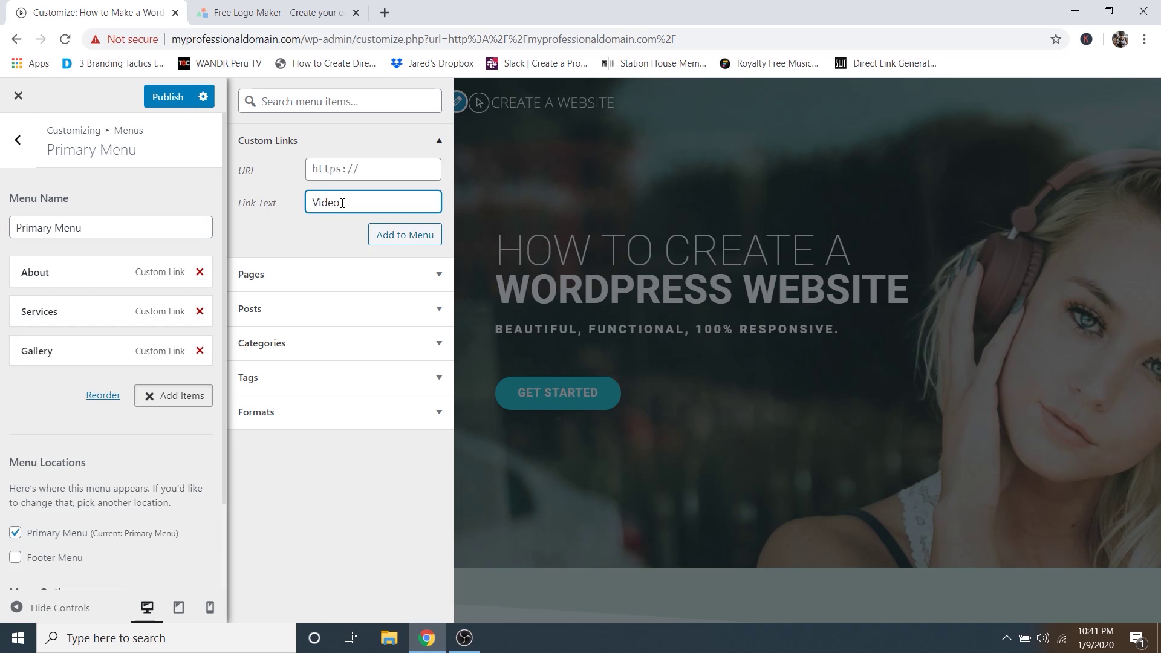
left_click(329, 169)
type("#videos")
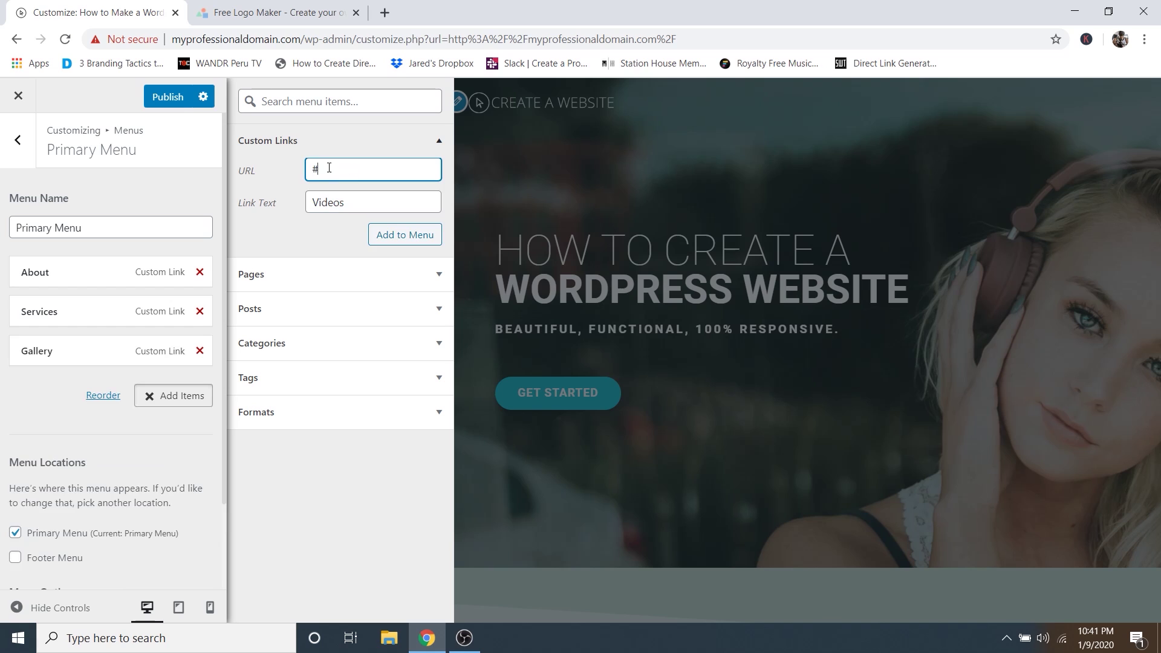
left_click(399, 235)
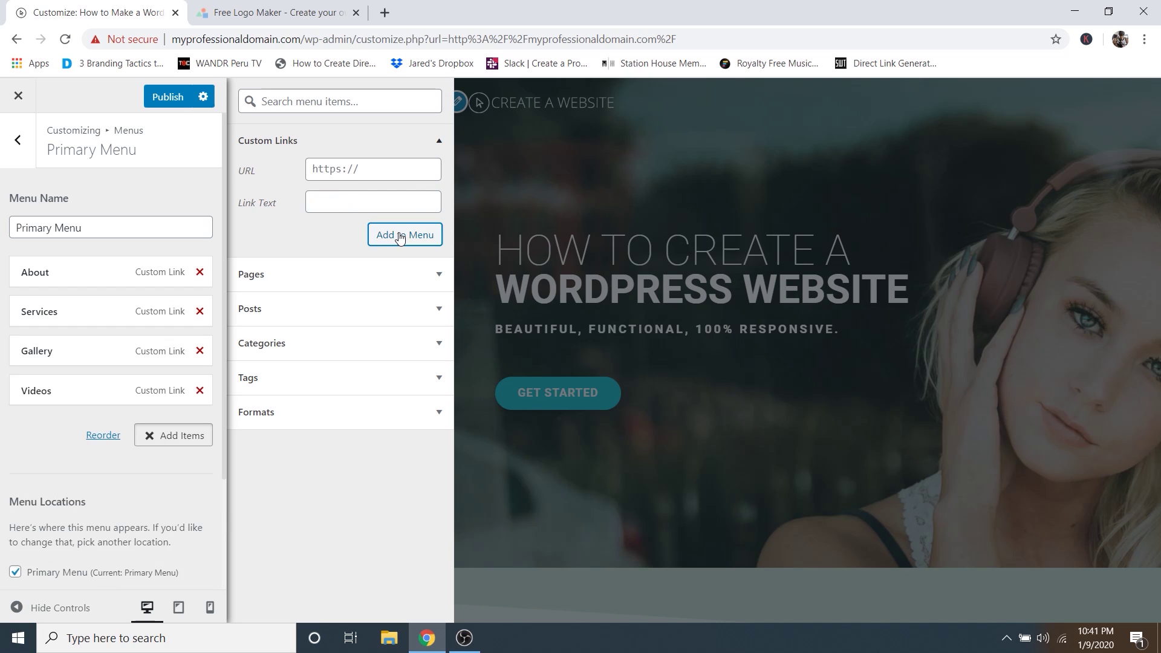
left_click(340, 201)
type("Fol")
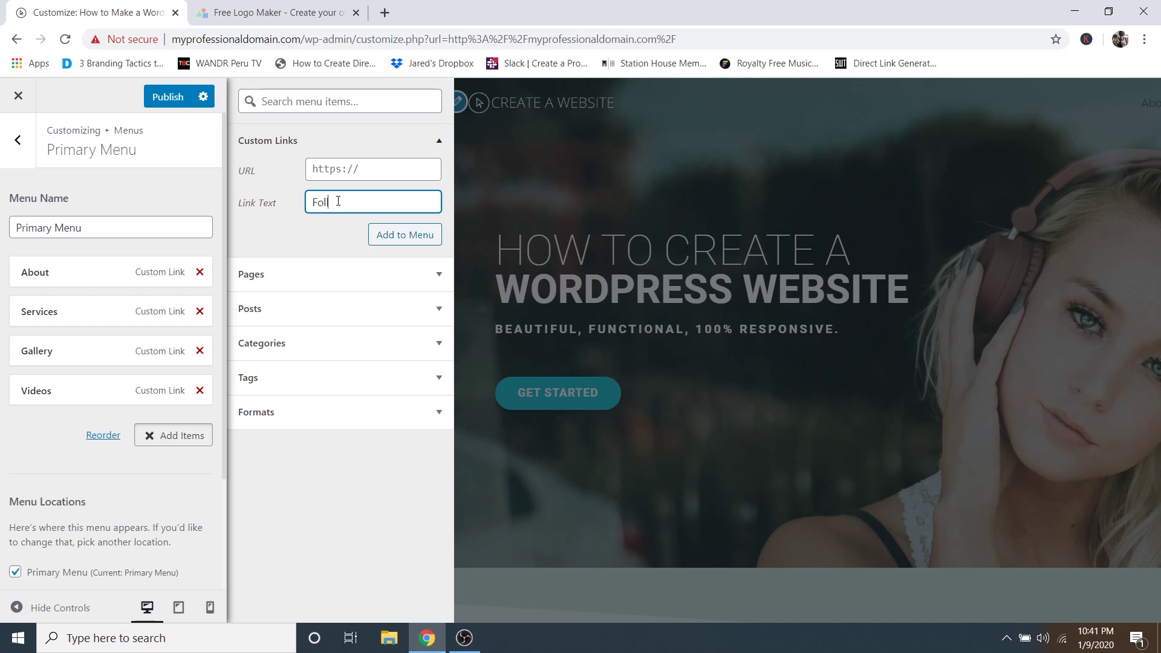
type("low Me")
left_click(332, 171)
type("#")
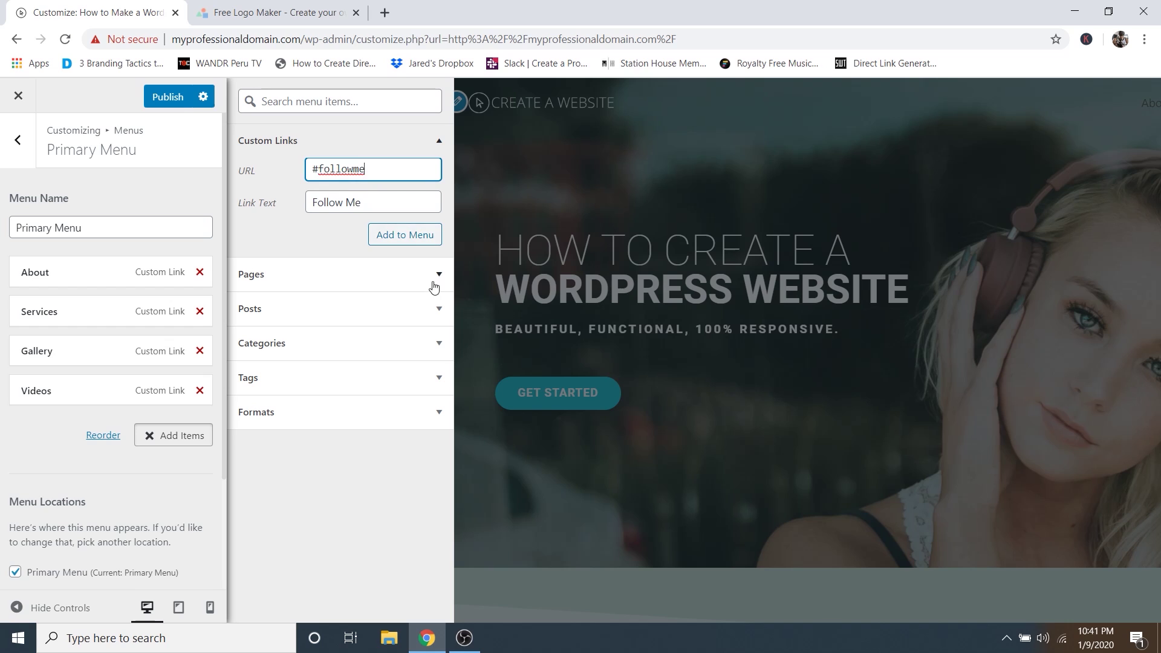
left_click(404, 239)
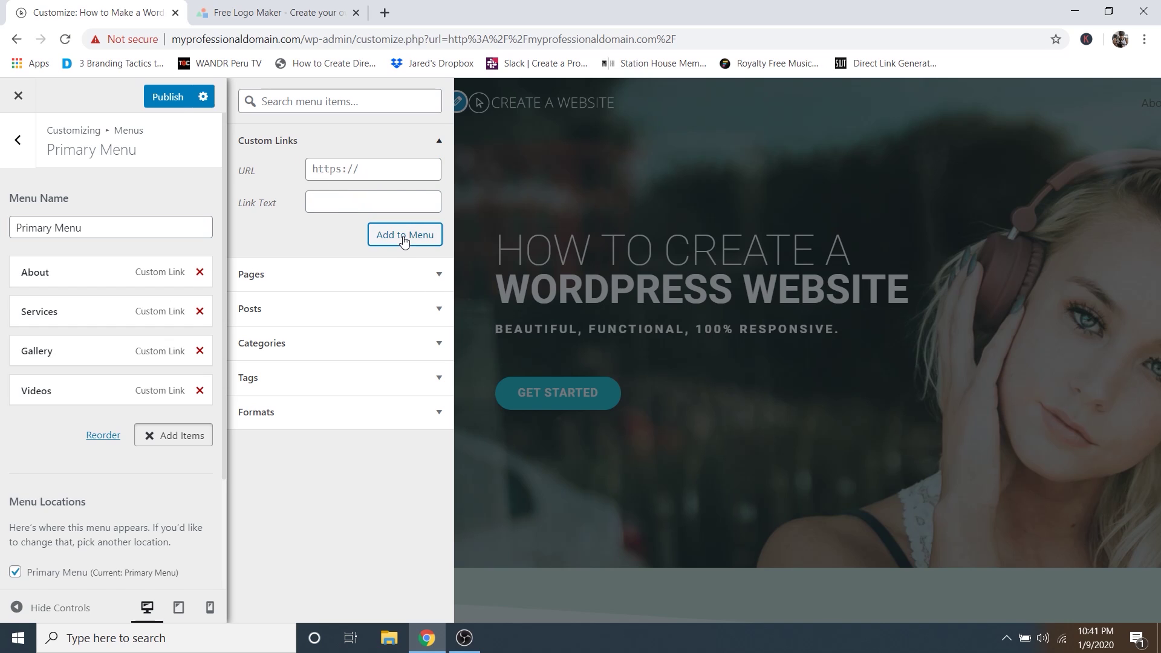
left_click(332, 202)
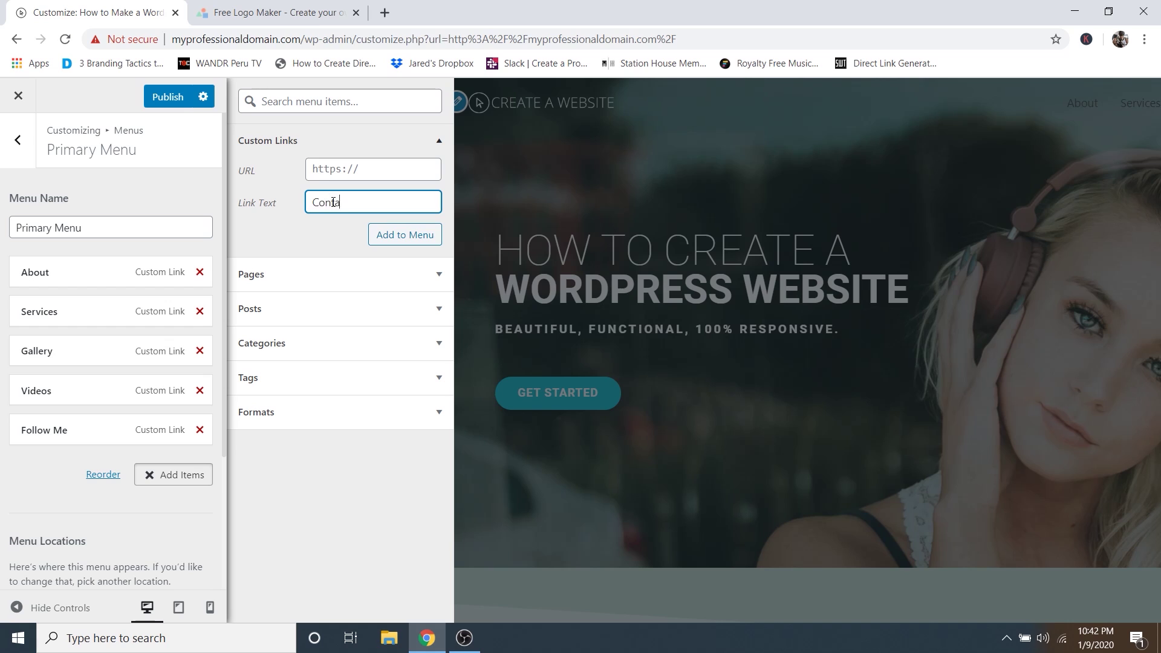
left_click(328, 174)
type("#contact")
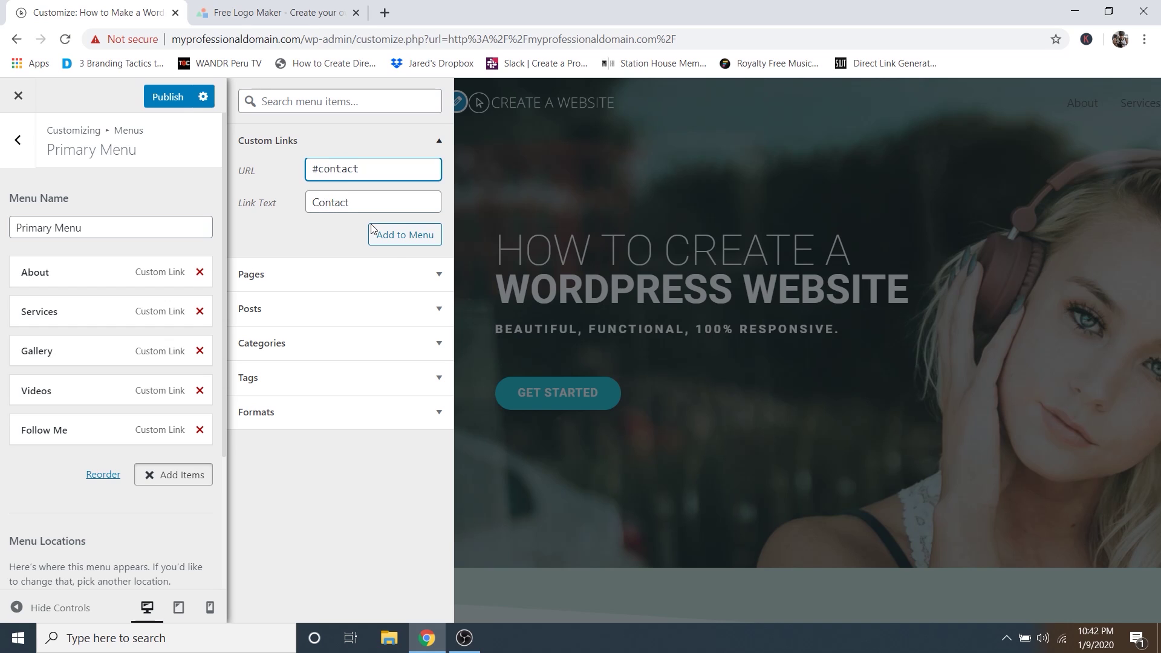
left_click(395, 241)
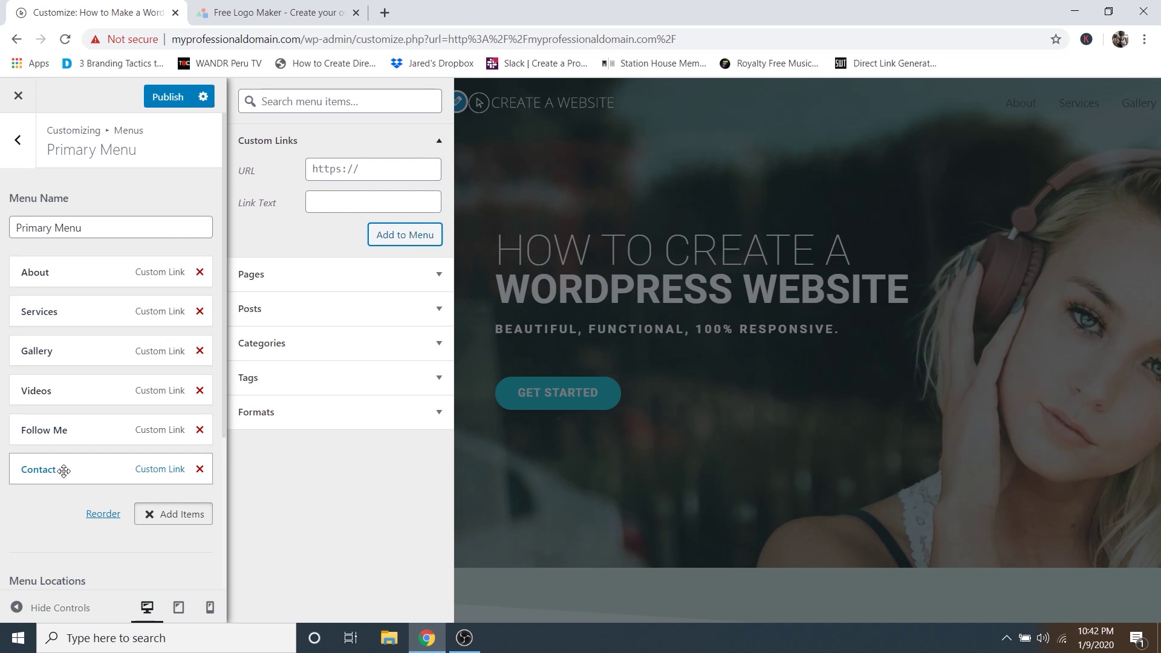
Nest Services under About in the Primary Menu and preview the submenu at full width.
mouse_move(56, 318)
left_mouse_down()
mouse_move(49, 402)
mouse_move(60, 375)
mouse_move(56, 304)
mouse_move(69, 313)
left_mouse_up()
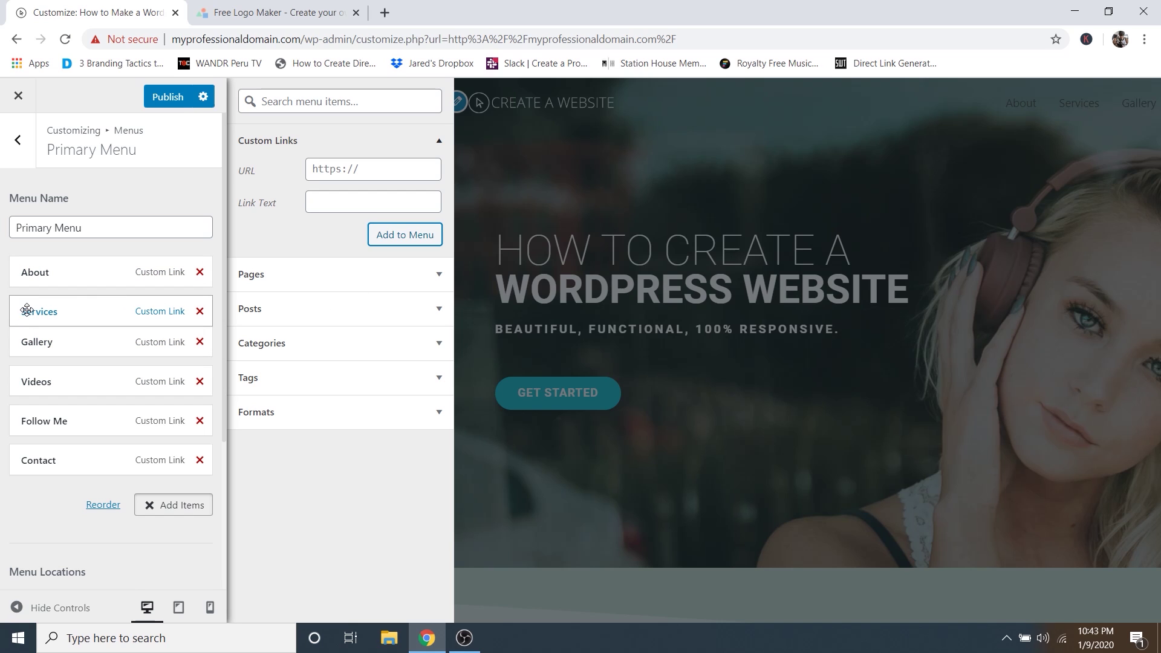
left_click_drag(26, 309, 53, 306)
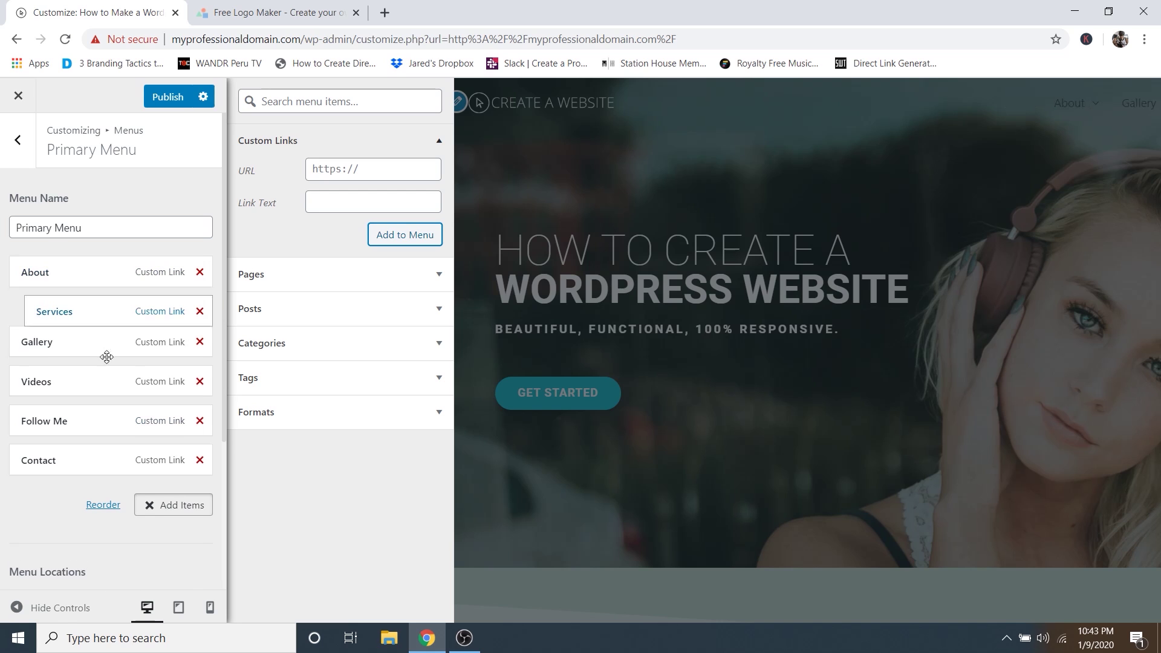
left_click(59, 608)
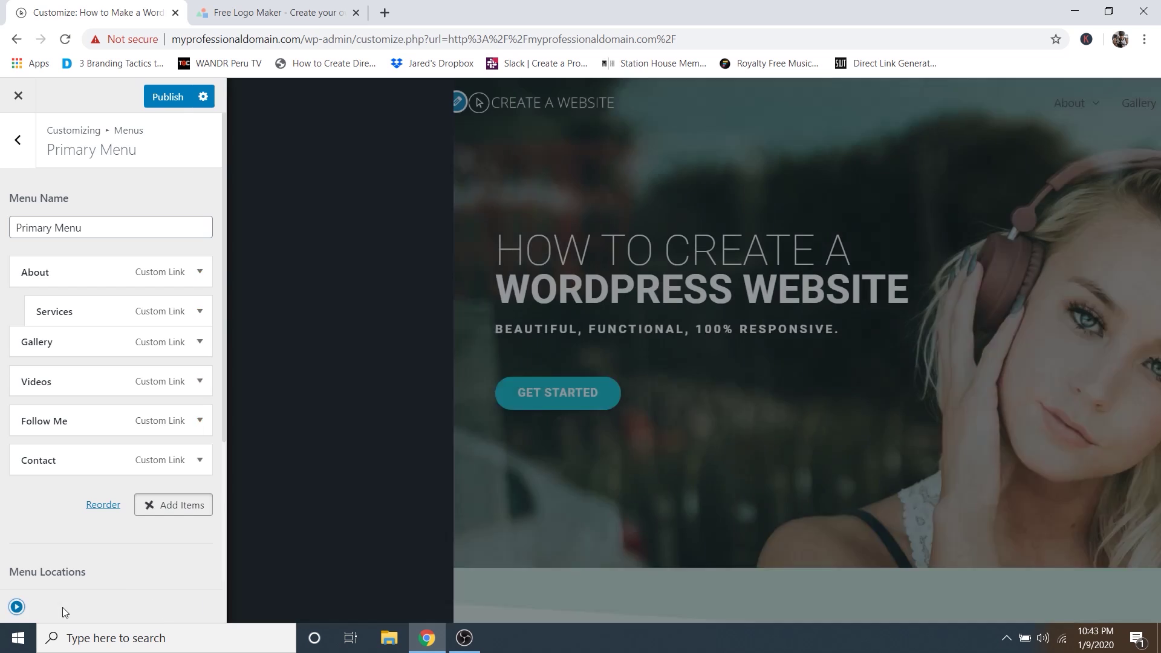
mouse_move(744, 112)
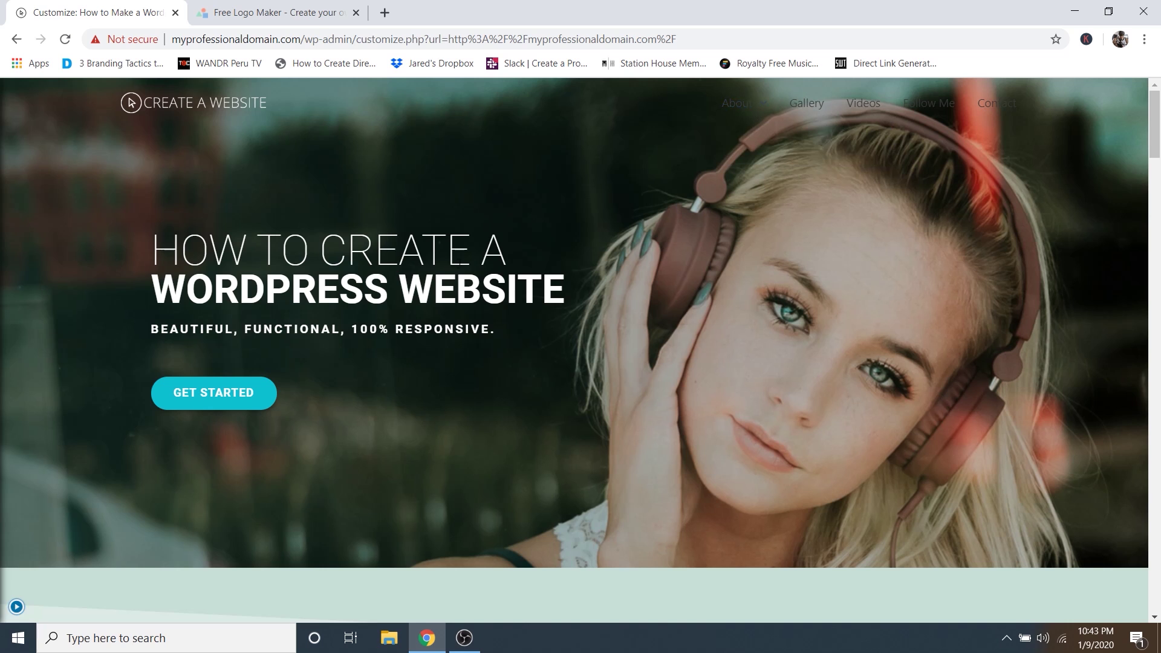
Move Services back to the top level and publish the Primary Menu.
left_click(17, 607)
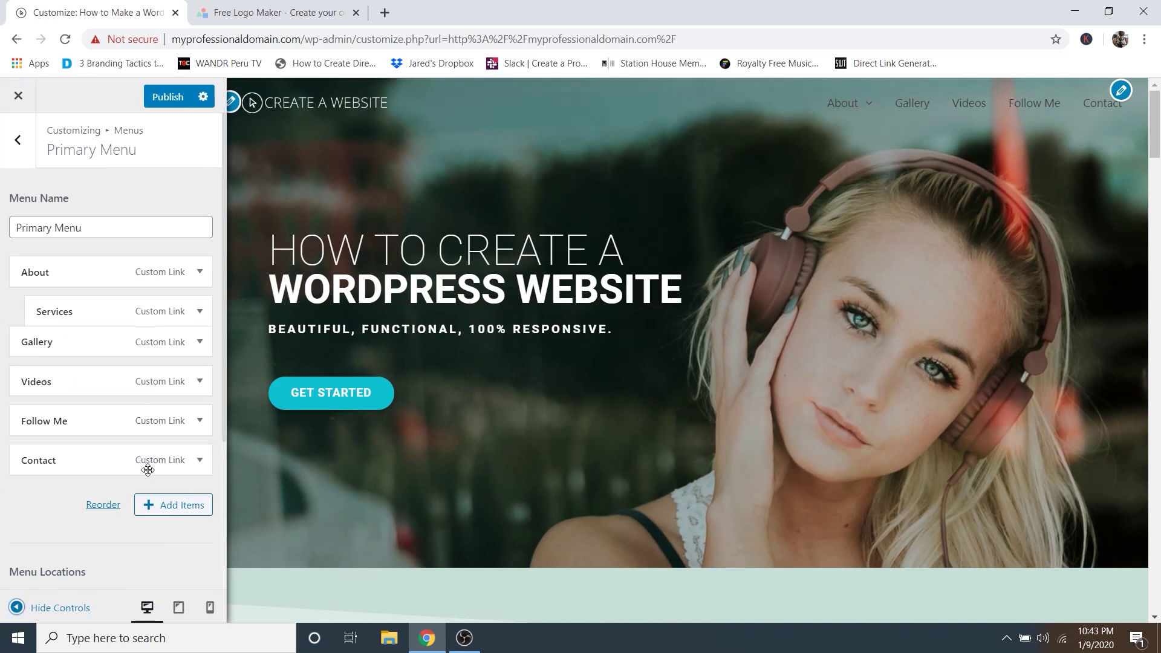
left_click_drag(70, 308, 56, 303)
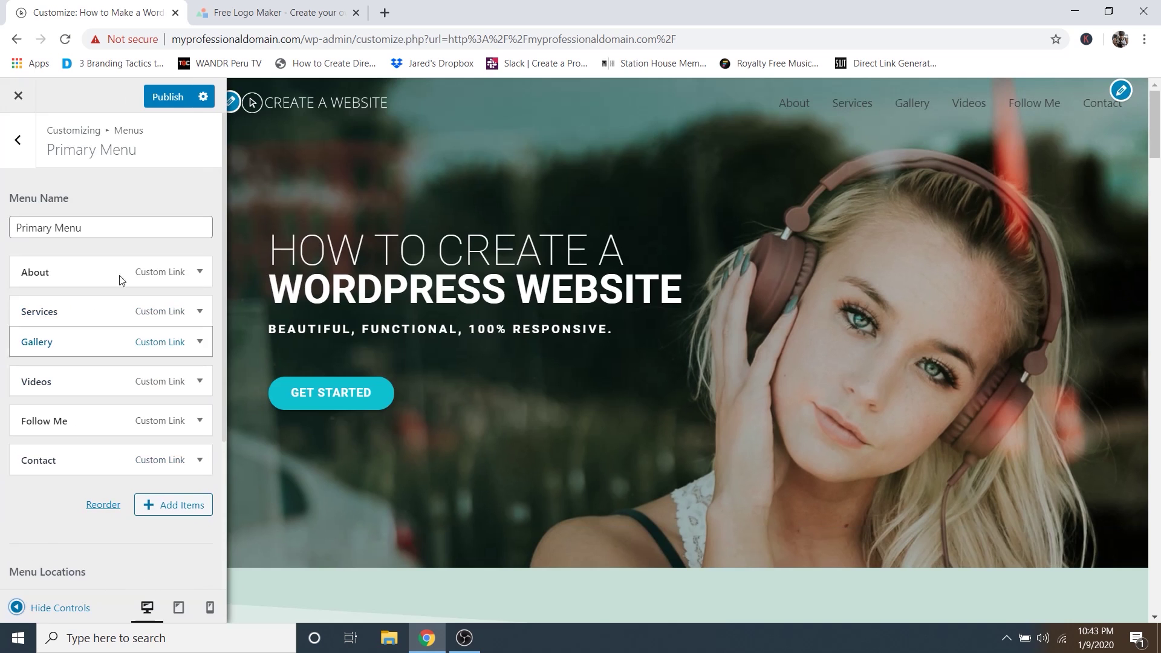
left_click(163, 110)
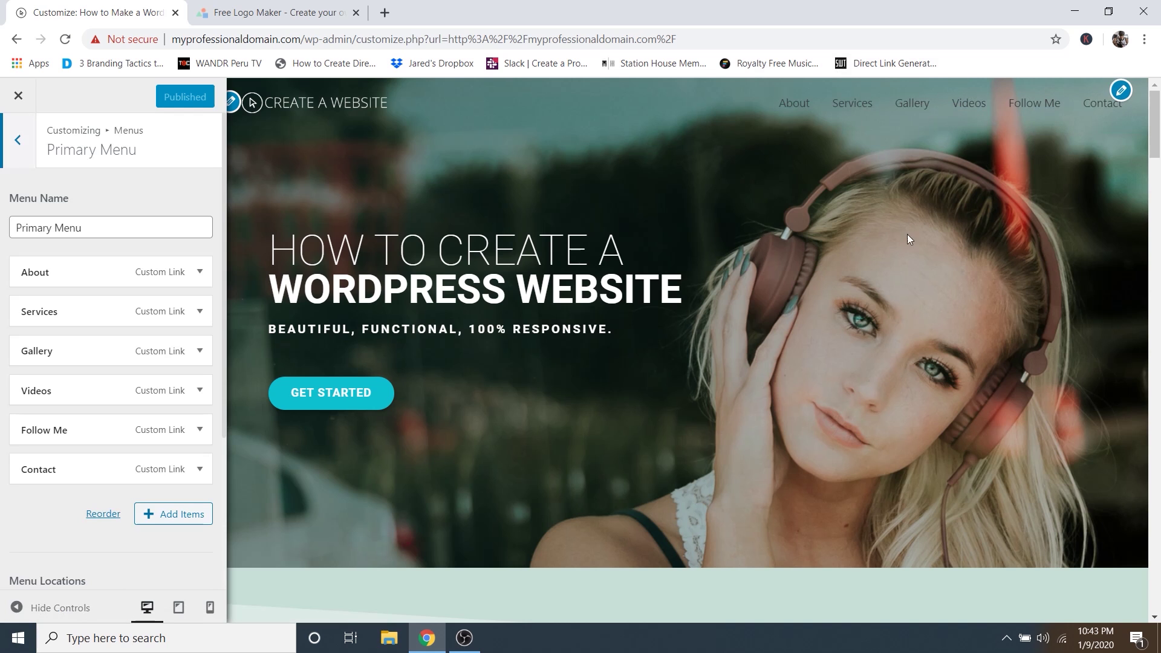
Test the Services and Gallery links in the preview, then return to the homepage hero.
left_click(852, 103)
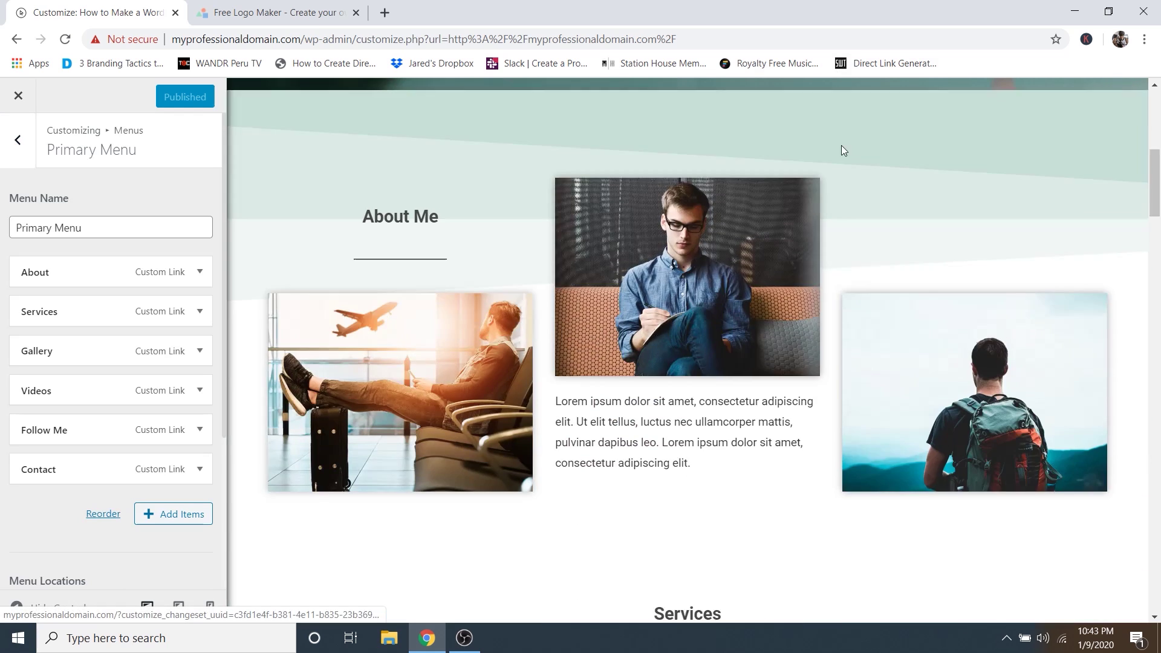
scroll(889, 285, "up", 10)
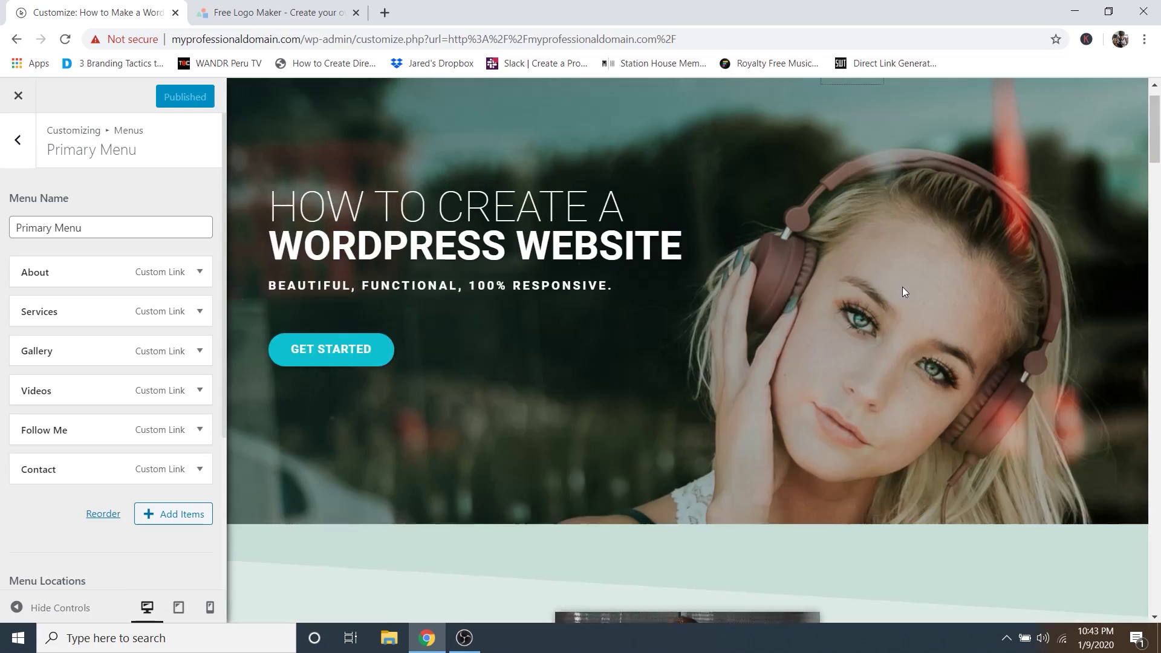
left_click(929, 114)
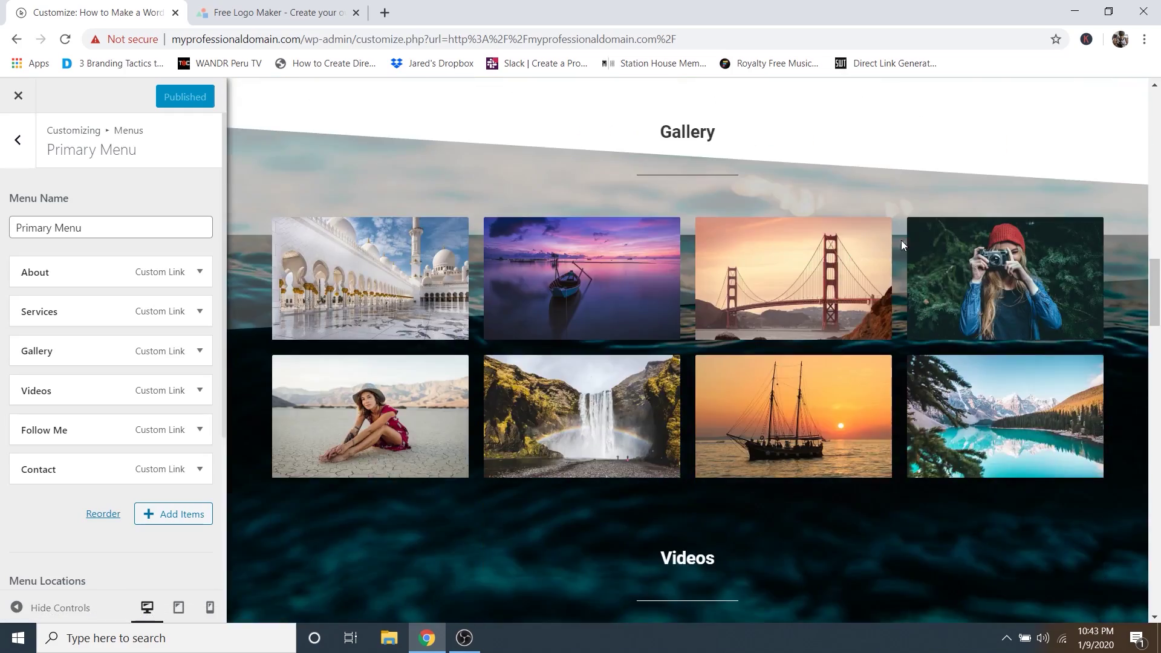
scroll(901, 241, "up", 10)
left_click(968, 112)
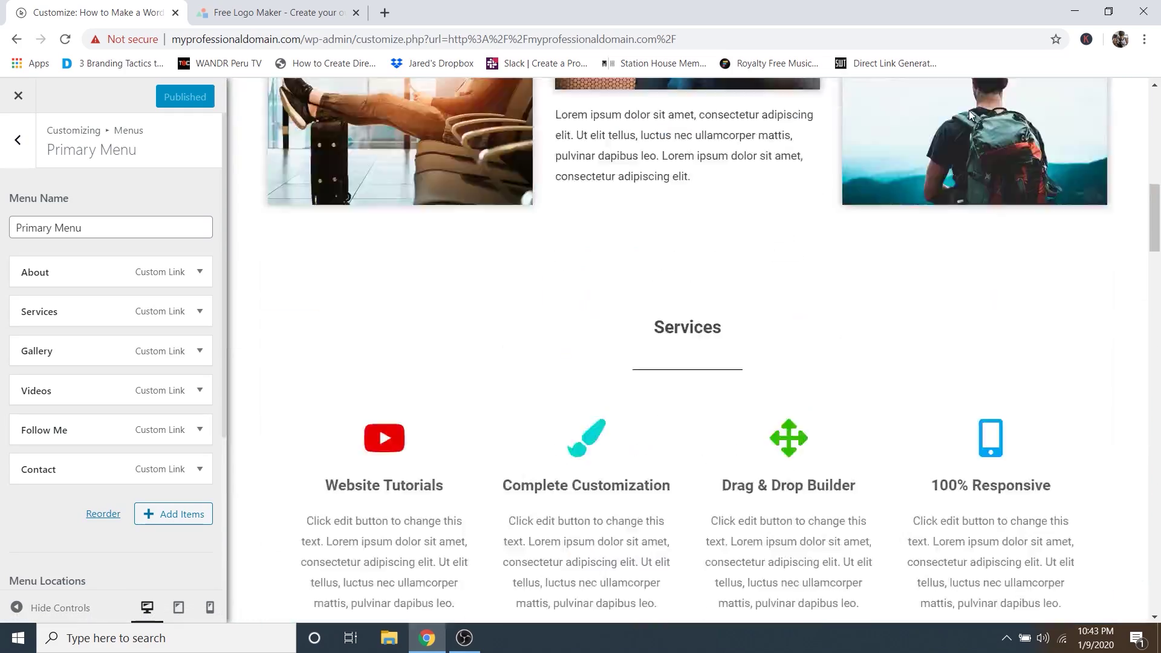
scroll(847, 224, "up", 15)
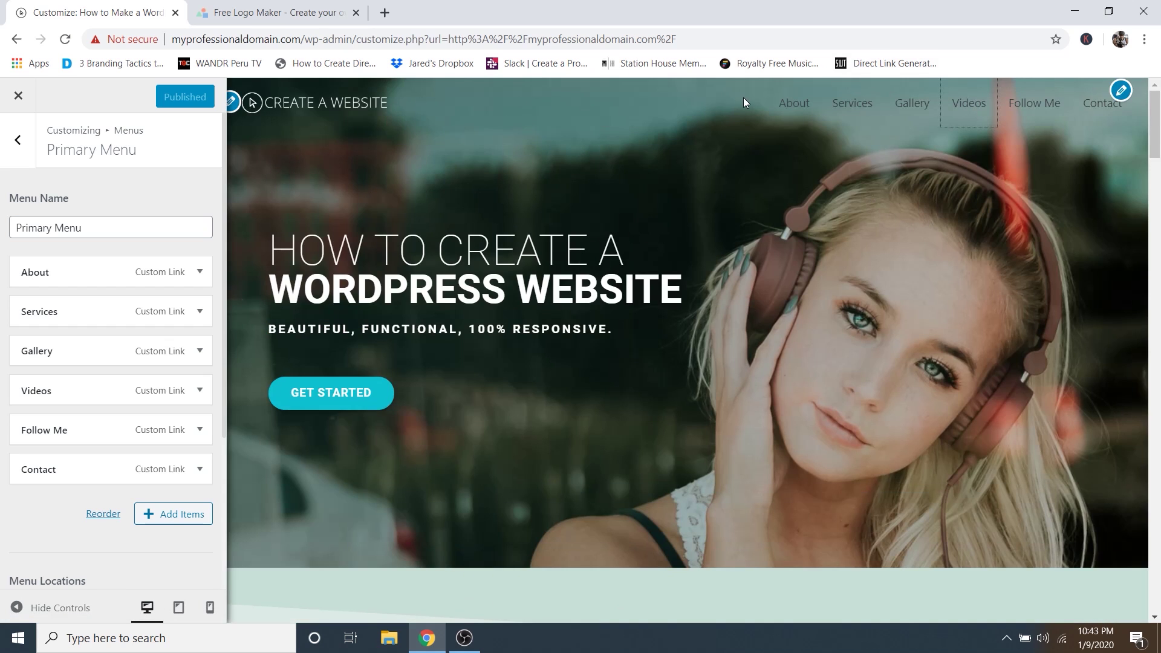
Go to Header > Transparent Header and open the menu colour options.
left_click(30, 152)
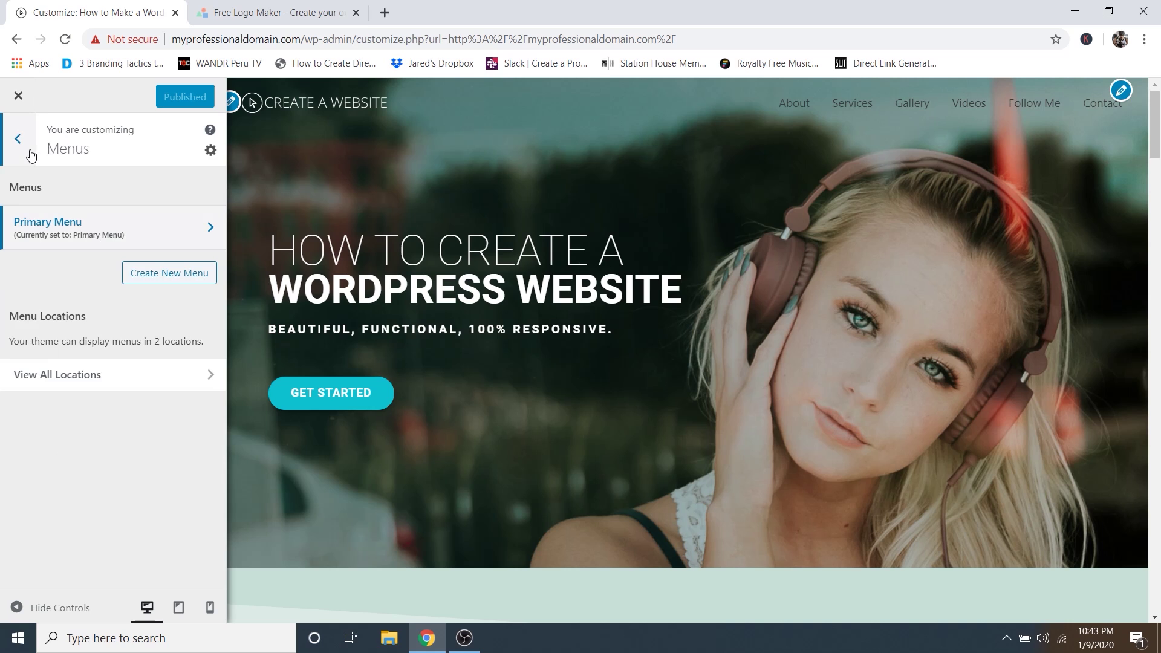
left_click(28, 147)
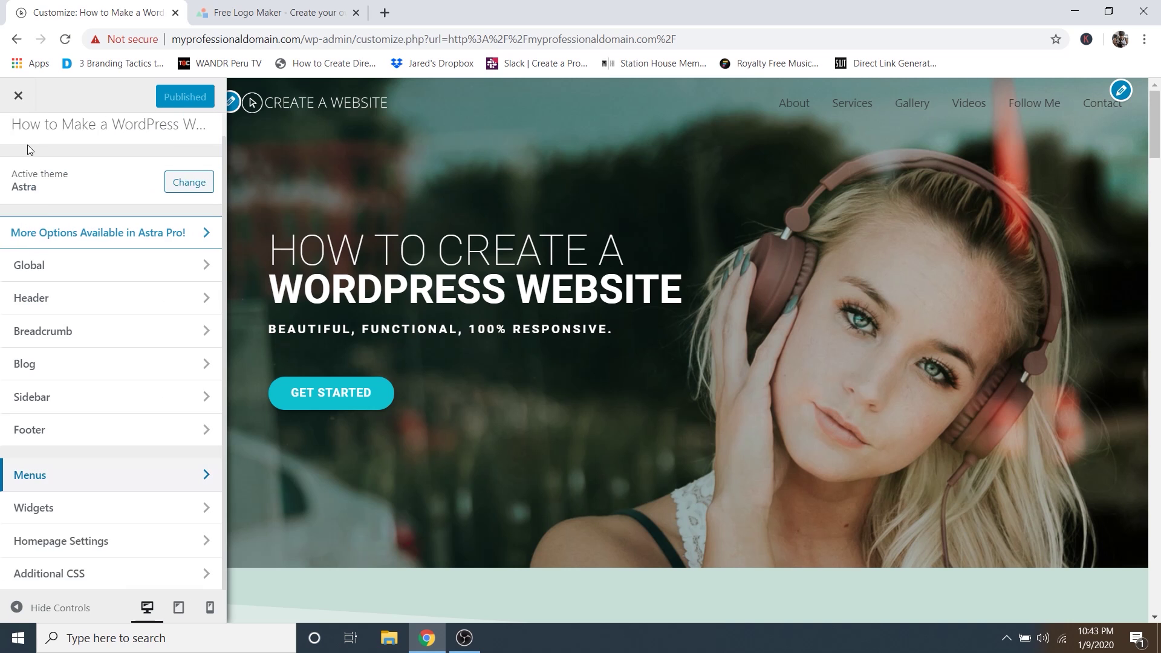
left_click(100, 309)
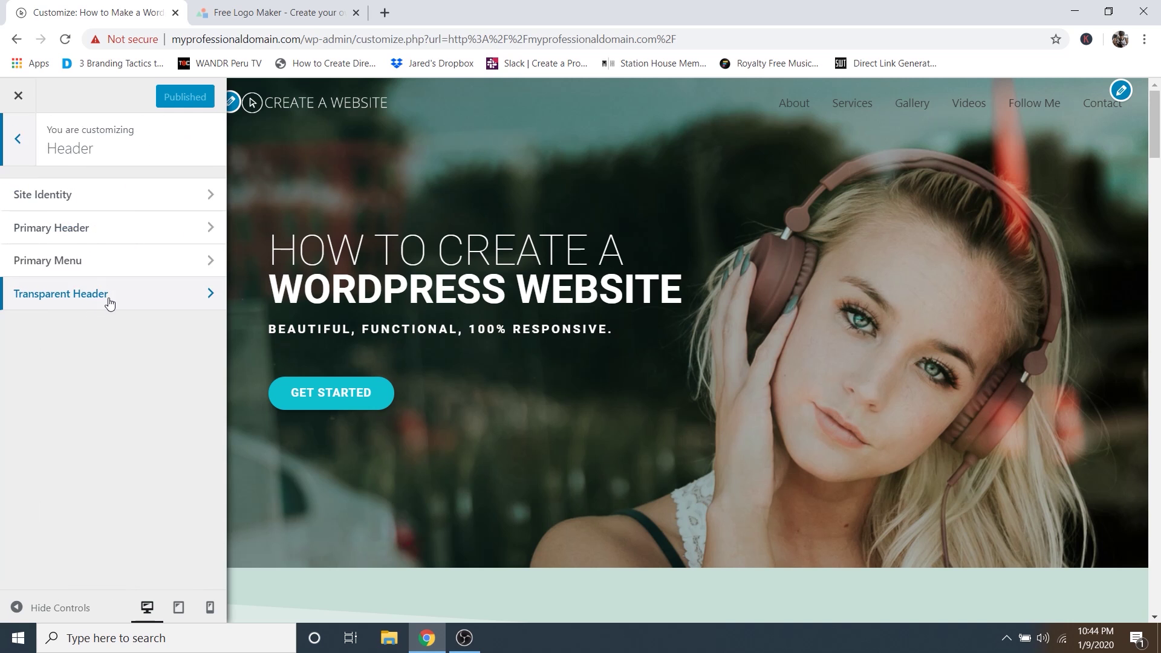
left_click(111, 295)
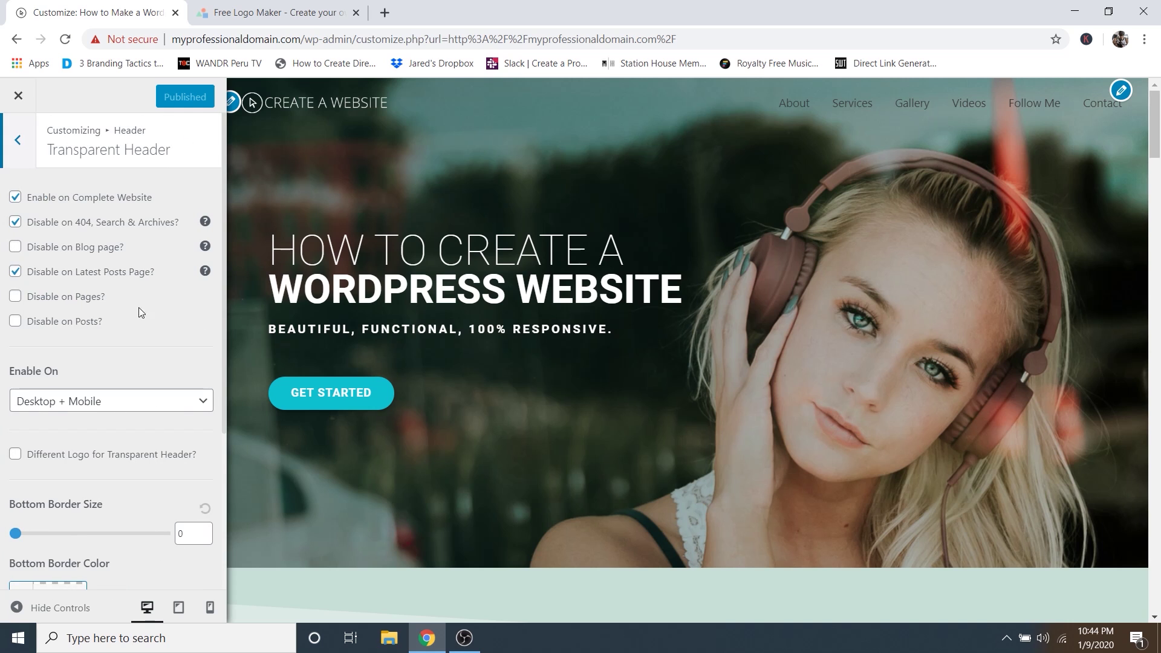
scroll(151, 310, "down", 4)
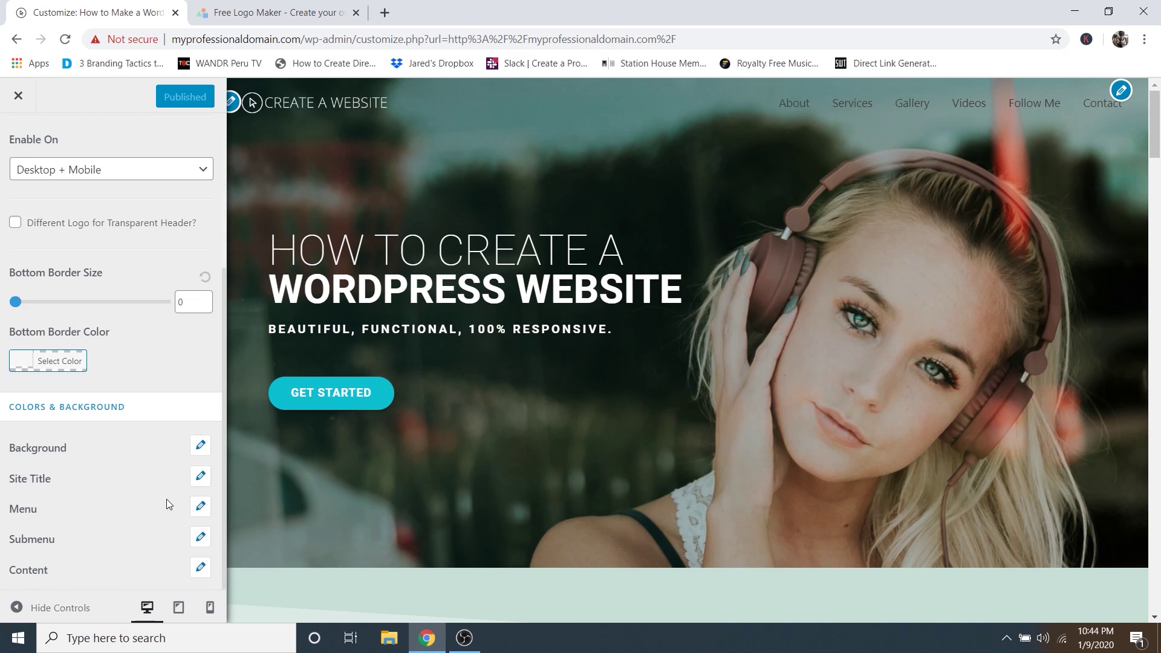
left_click(202, 506)
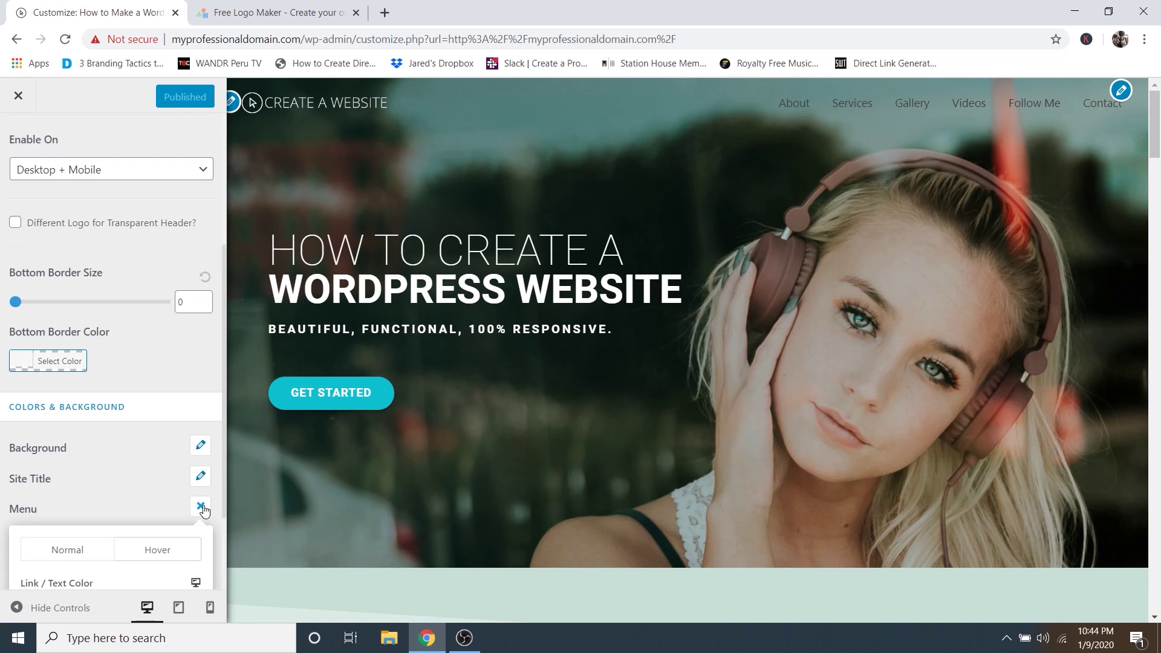
scroll(158, 508, "down", 2)
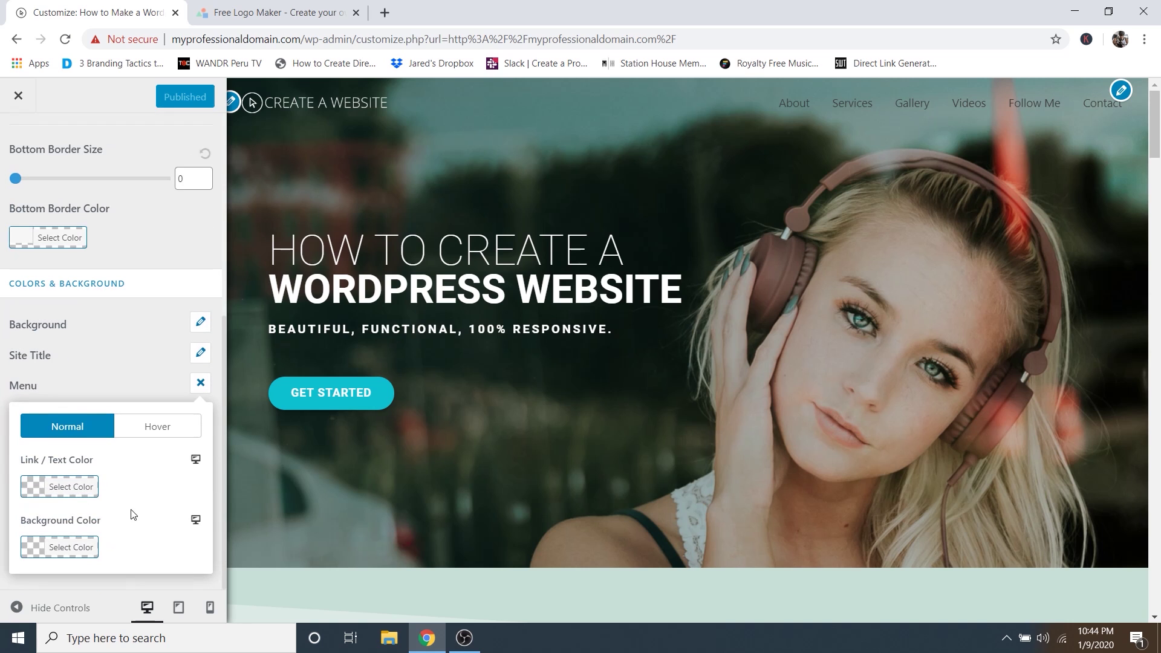
Set the transparent header menu link colour to near-white #f4f4f4.
left_click(71, 487)
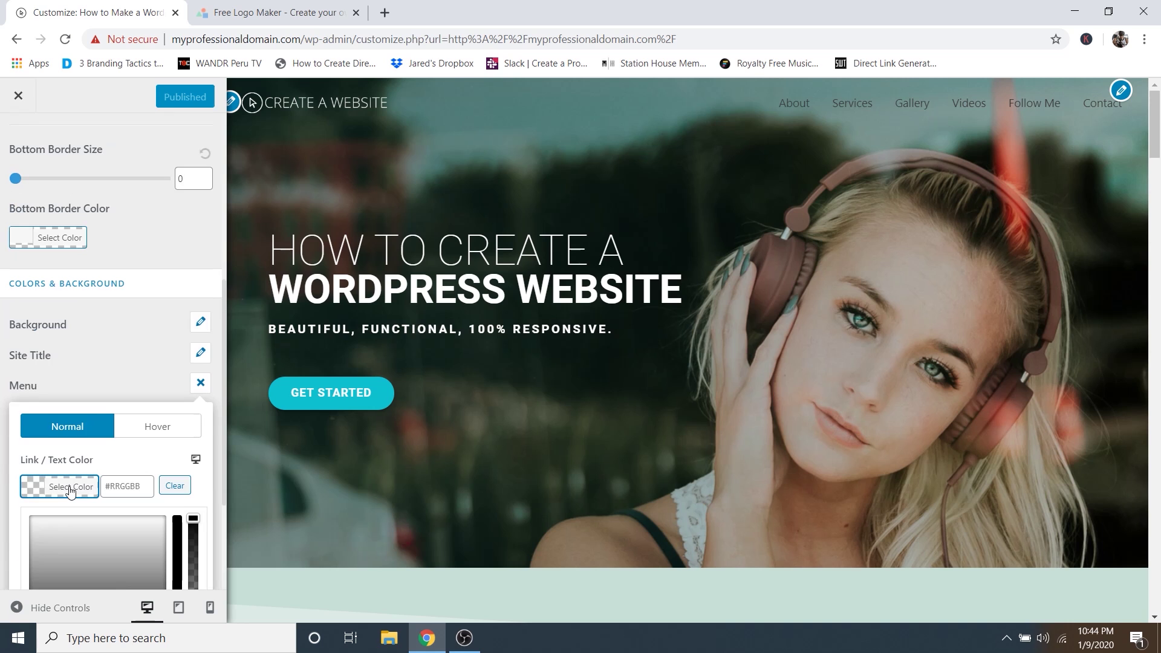
scroll(128, 453, "down", 2)
left_click(128, 451)
left_click_drag(120, 440, 38, 369)
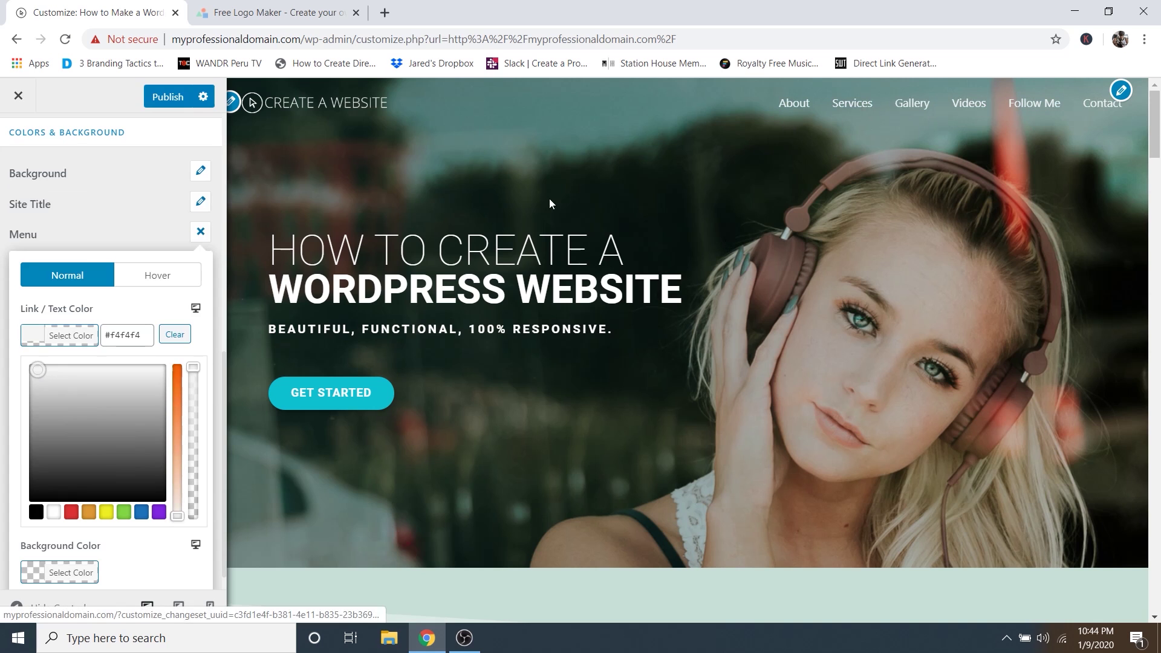
Set the menu hover colour to cyan #45e0db and publish the change.
left_click(150, 275)
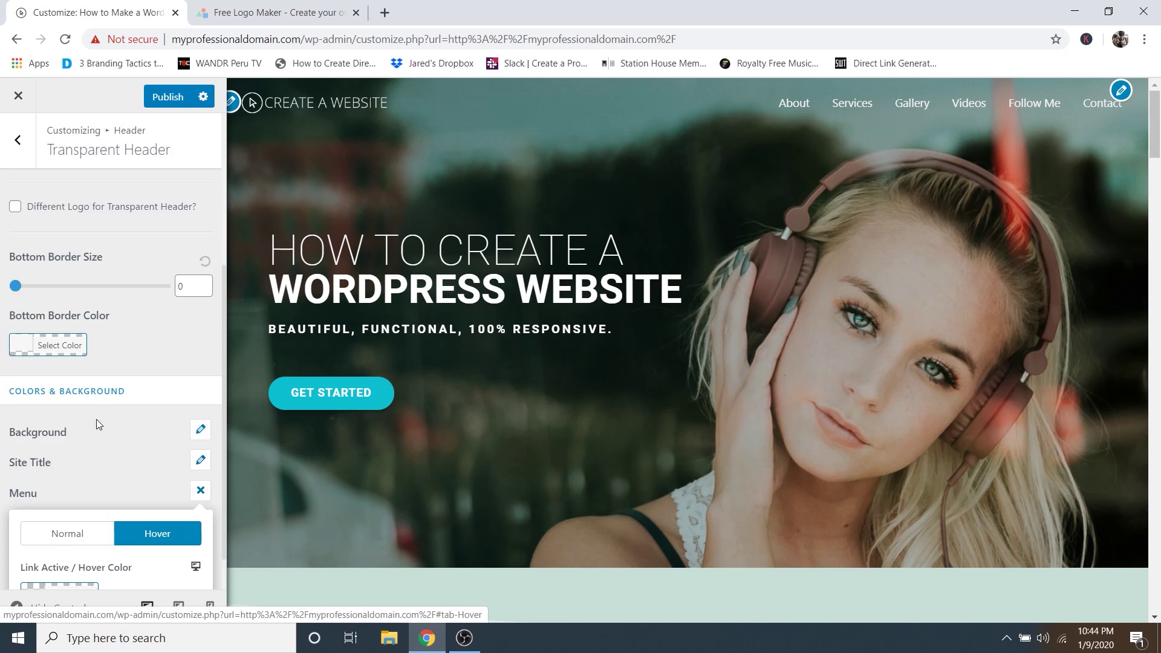
scroll(101, 426, "down", 1)
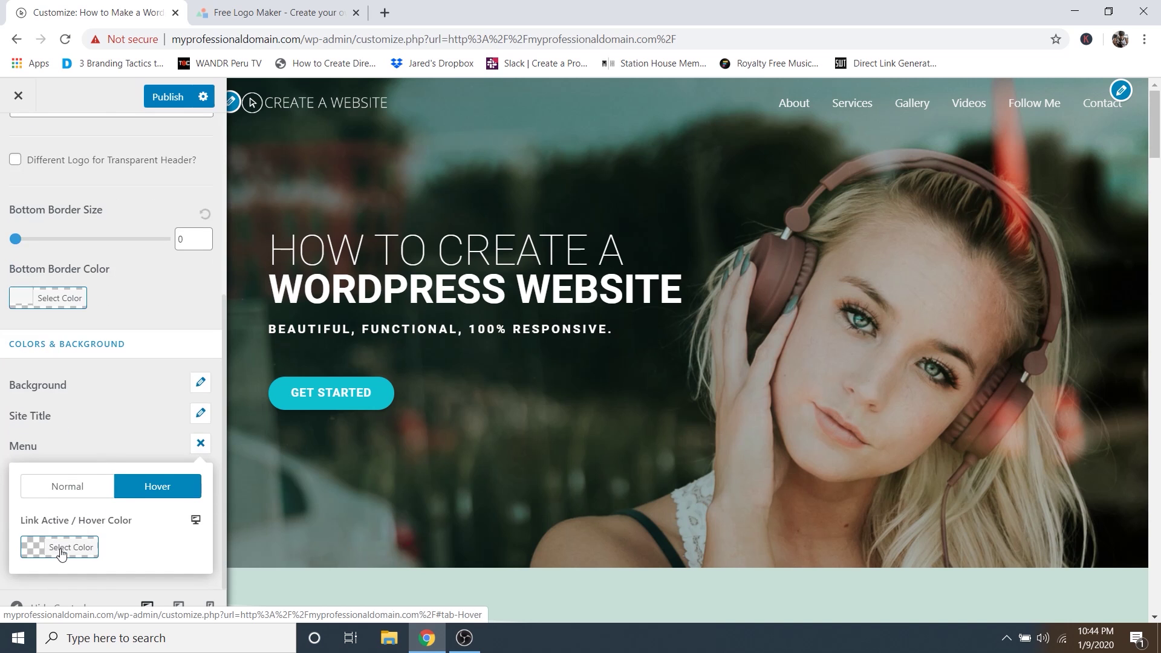
left_click(42, 555)
scroll(121, 484, "down", 3)
scroll(144, 509, "down", 1)
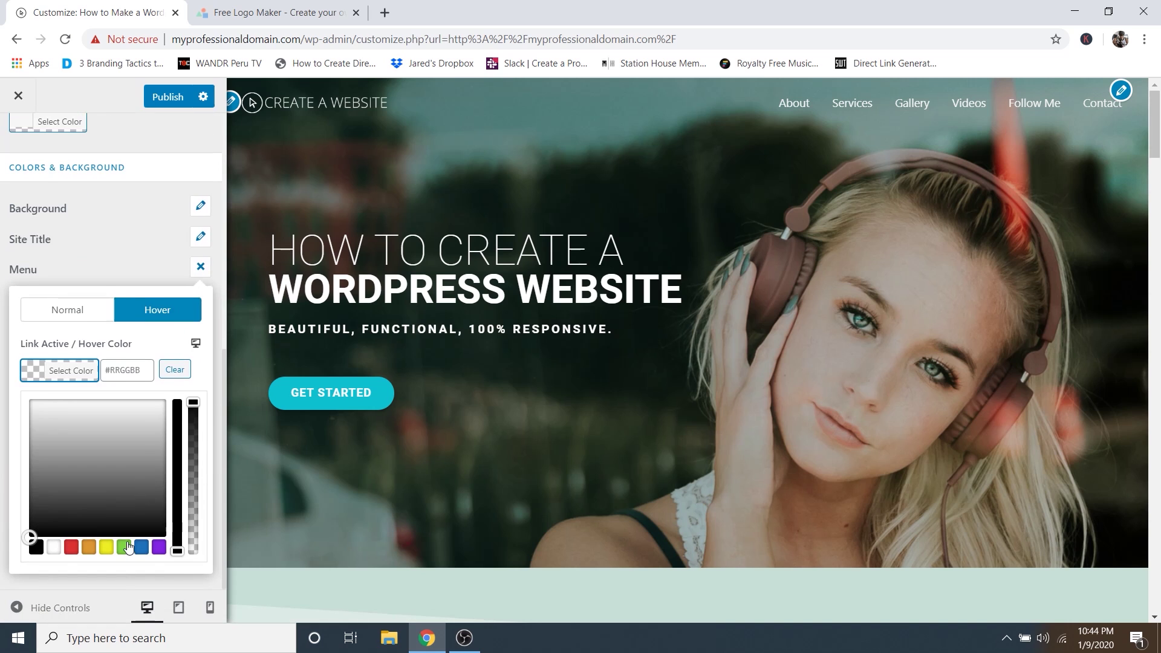
left_click(123, 547)
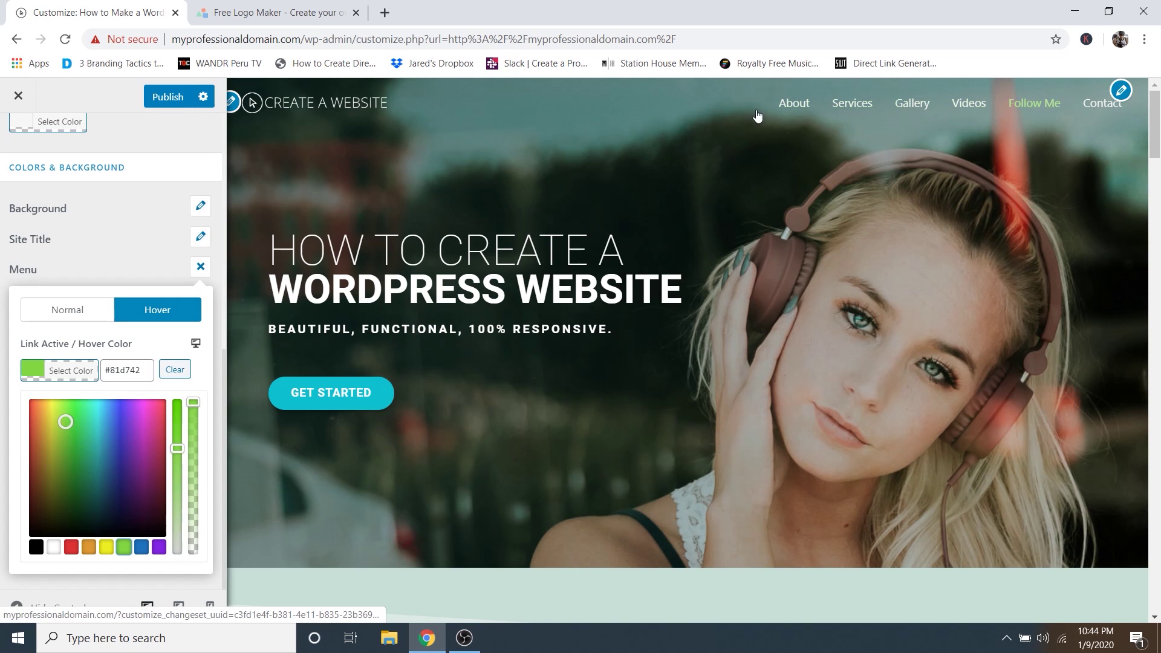
left_click_drag(87, 410, 98, 417)
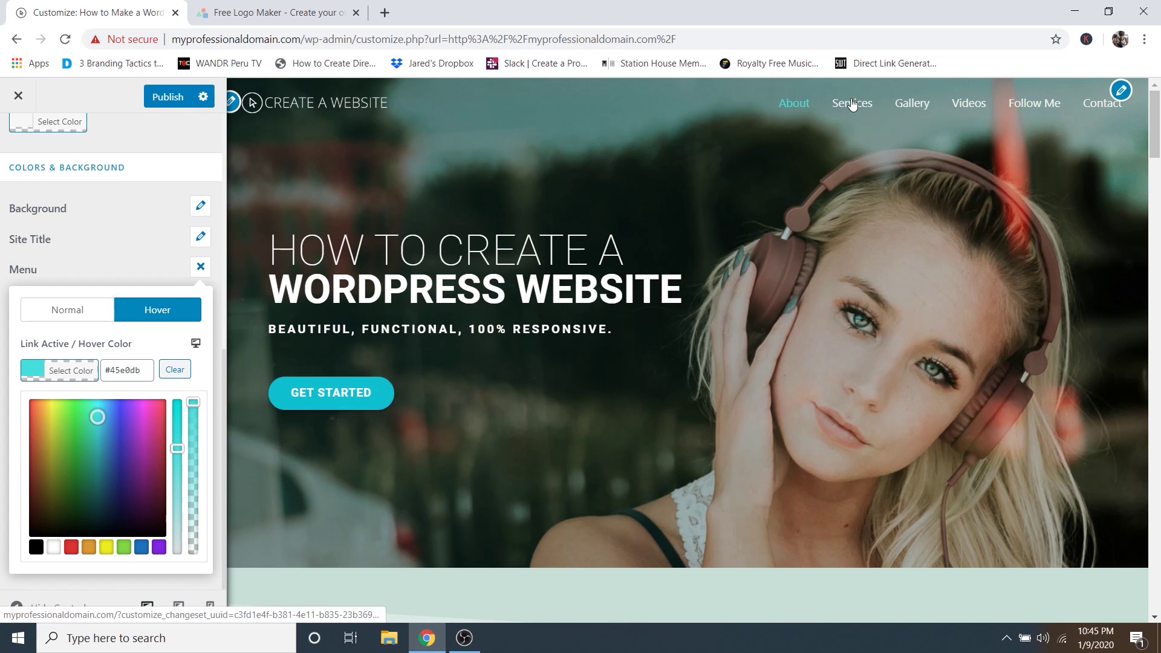
left_click(111, 269)
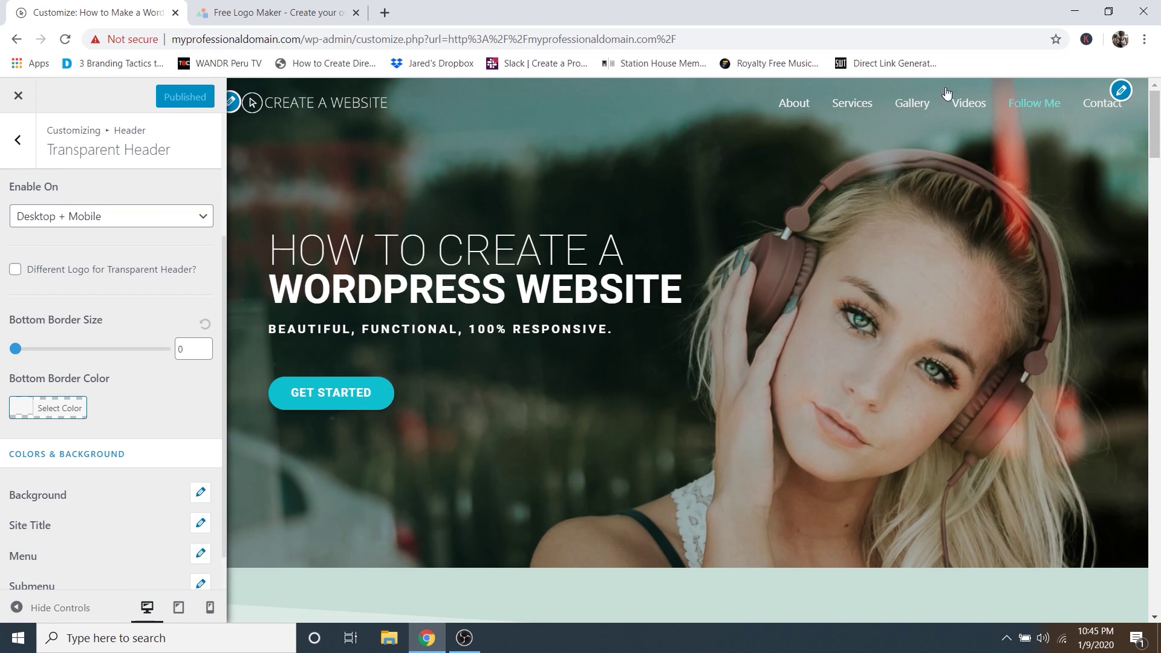
Jump the preview to Follow Me, then scroll down to the contact form and copyright footer.
left_click(1026, 106)
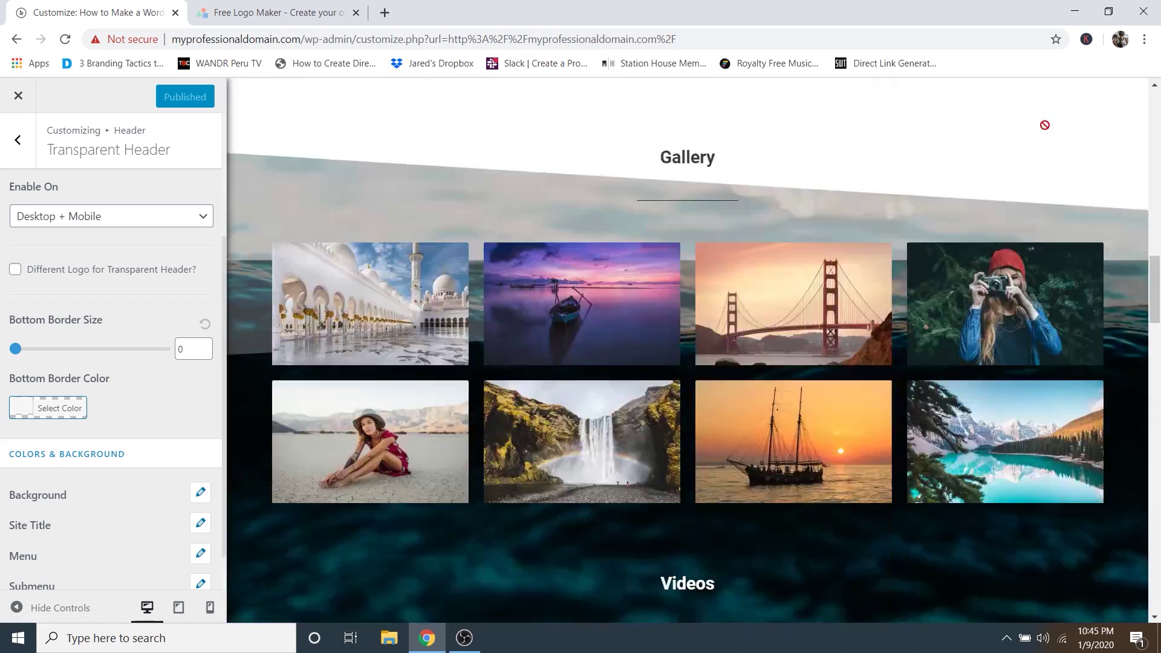
scroll(967, 212, "up", 15)
scroll(976, 225, "up", 10)
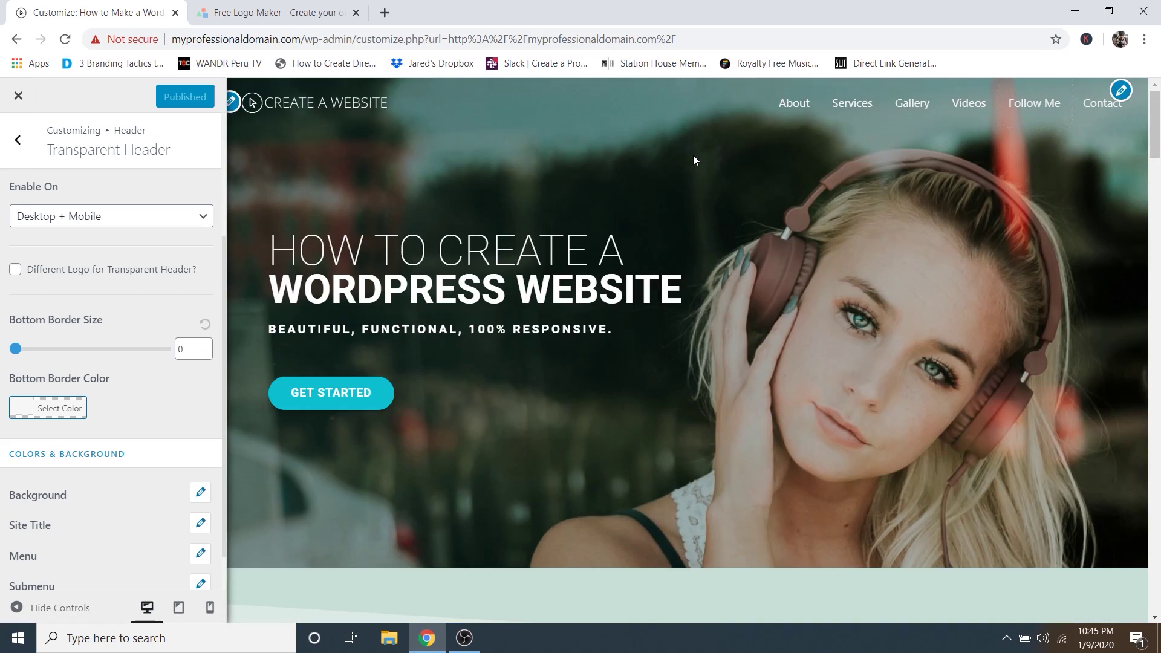
scroll(708, 232, "down", 20)
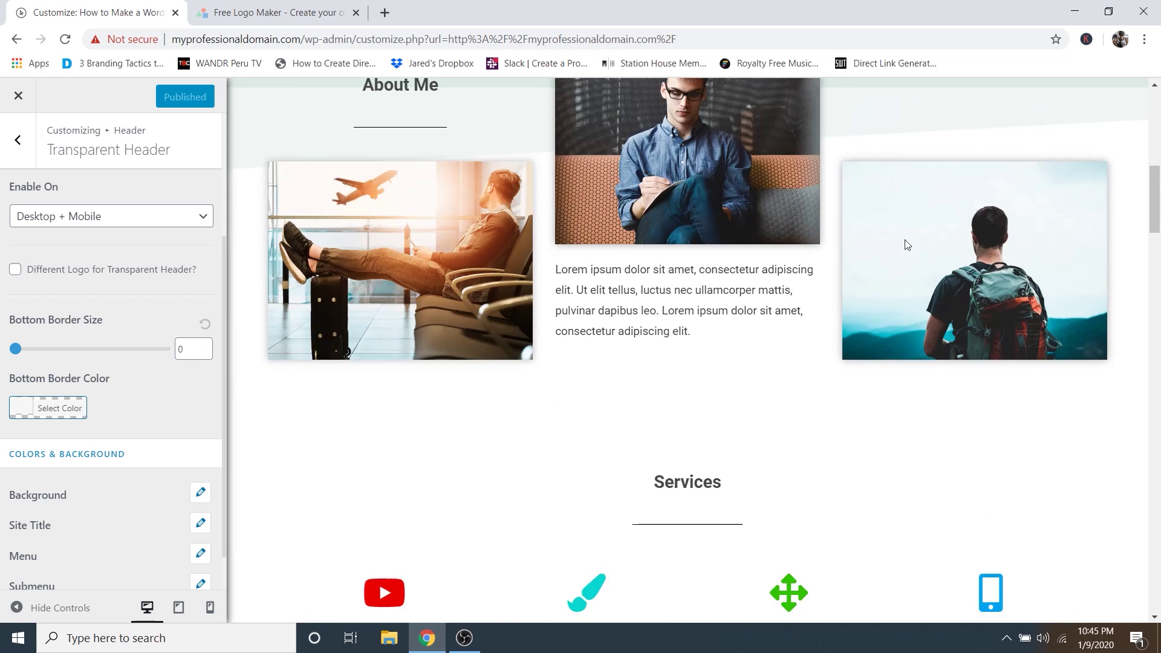
scroll(1136, 358, "down", 10)
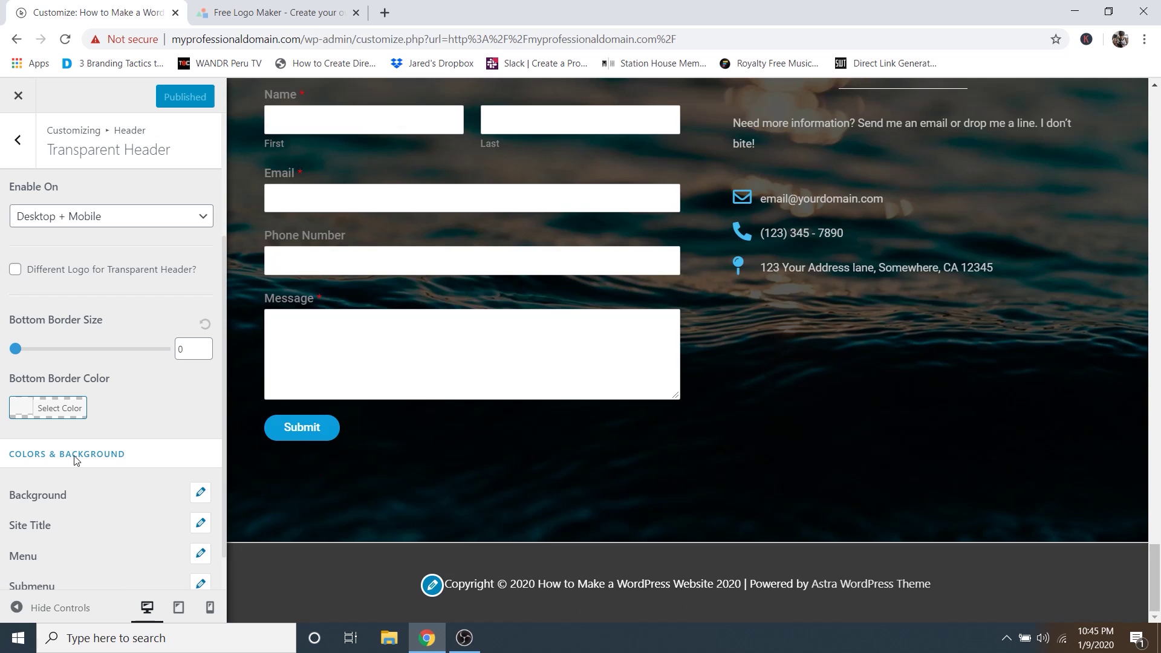
In Menus, create 'Footer Menu' assigned to the Footer Menu location.
scroll(19, 143, "up", 3)
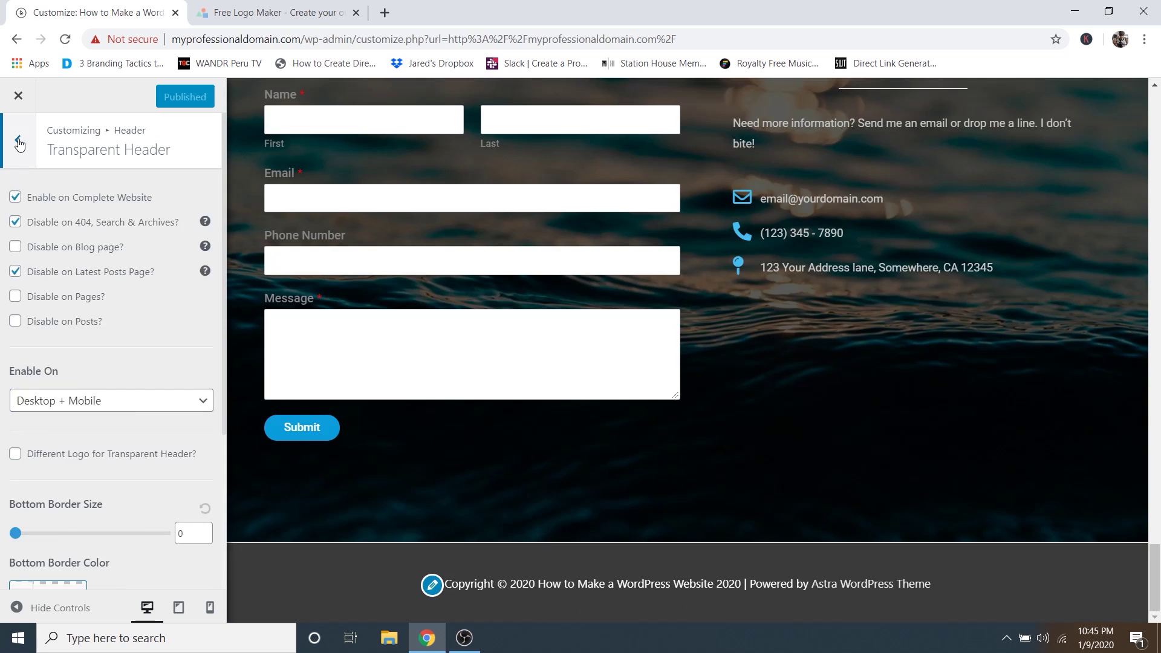
left_click(18, 142)
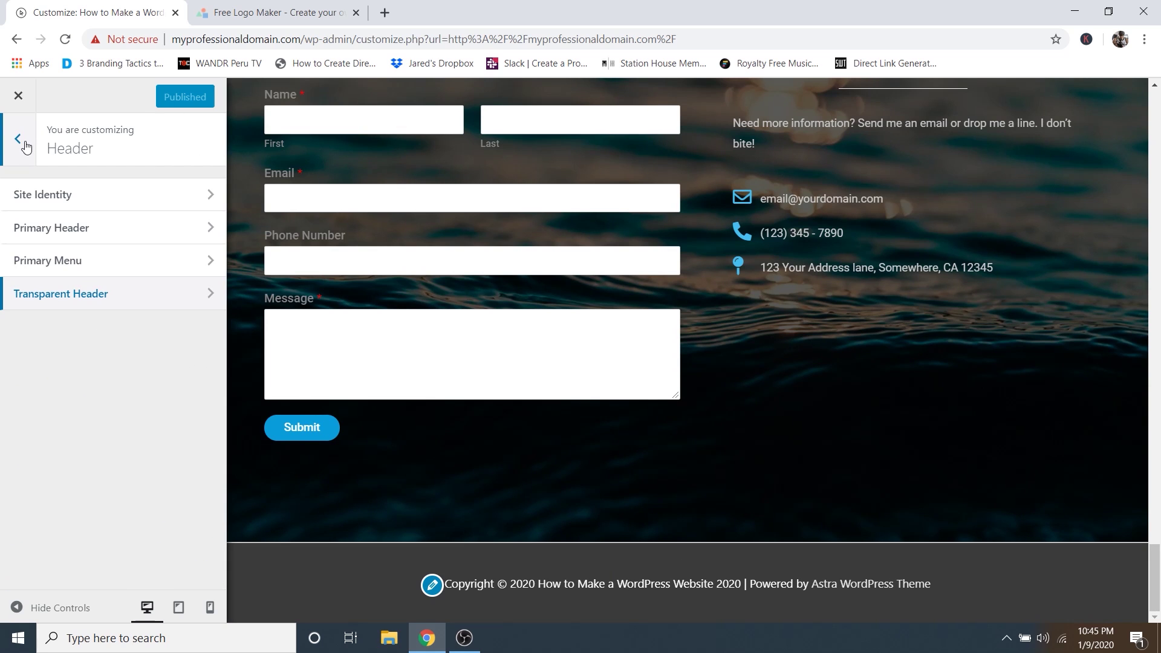
left_click(24, 144)
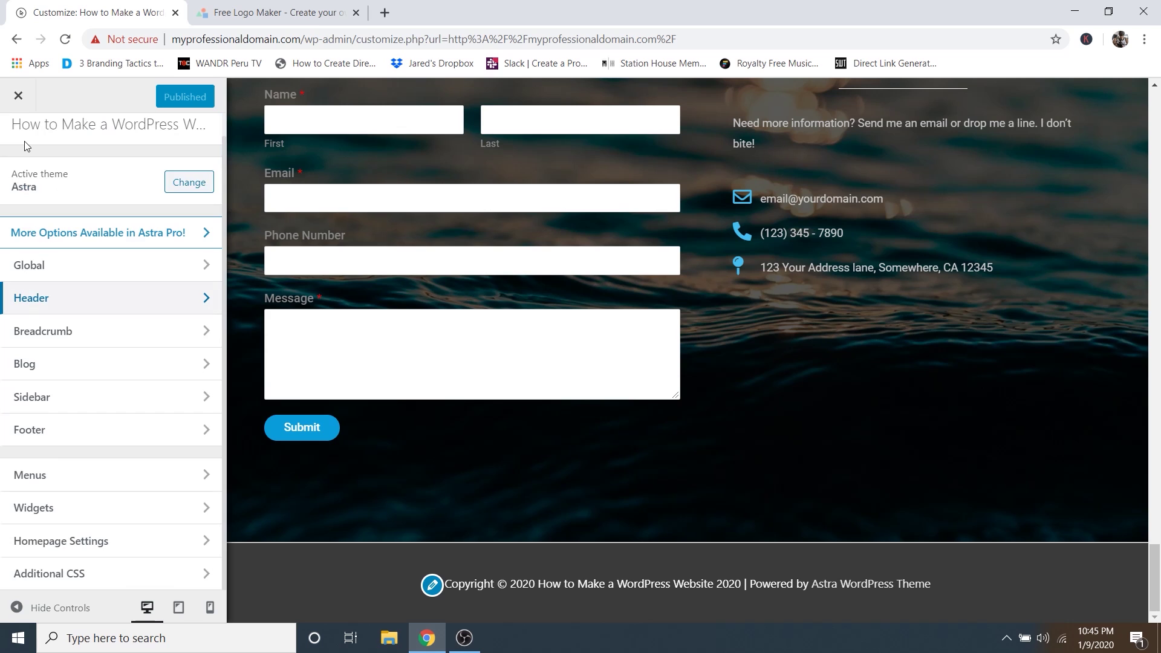
left_click(47, 481)
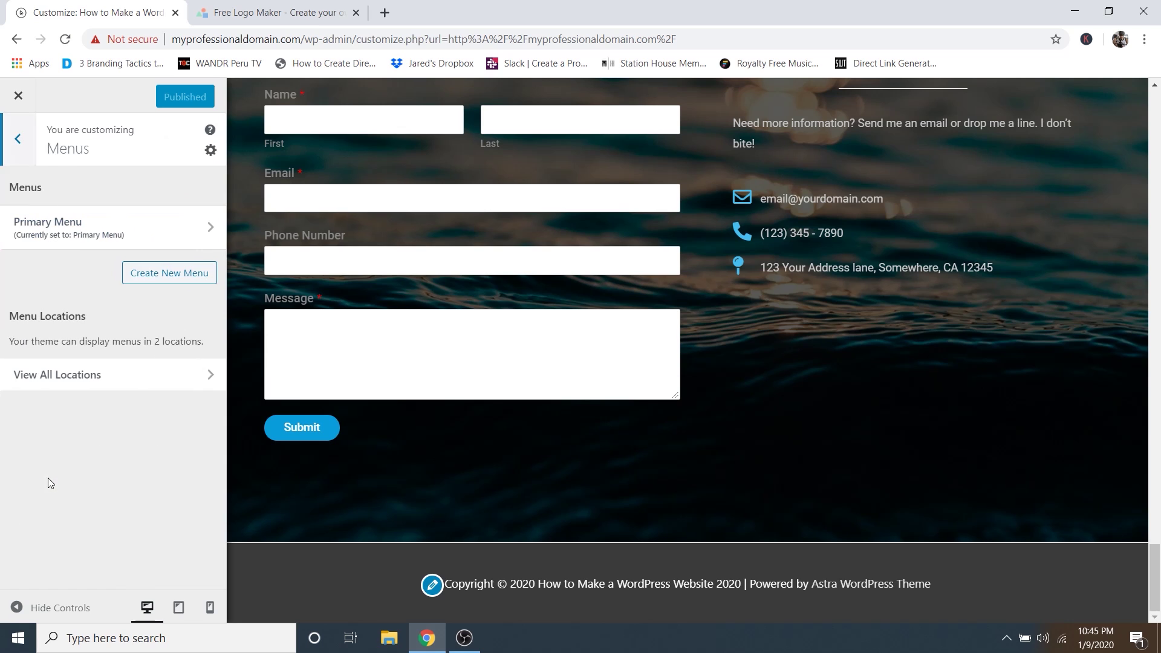
left_click(185, 275)
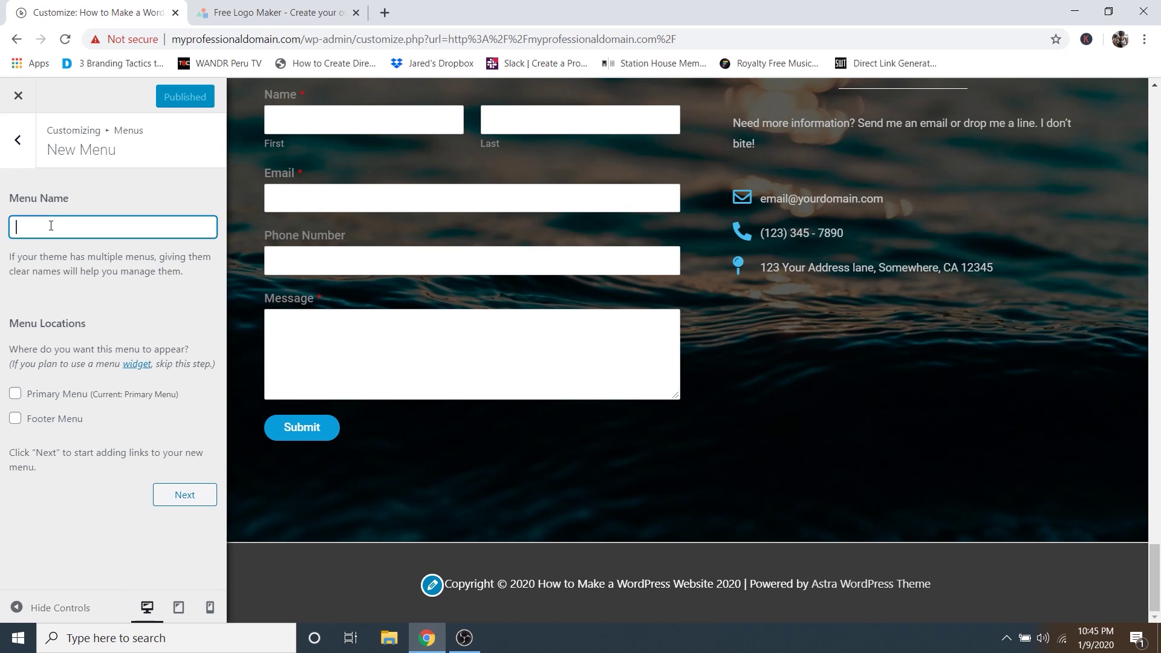
type("Footer Menu")
left_click(42, 423)
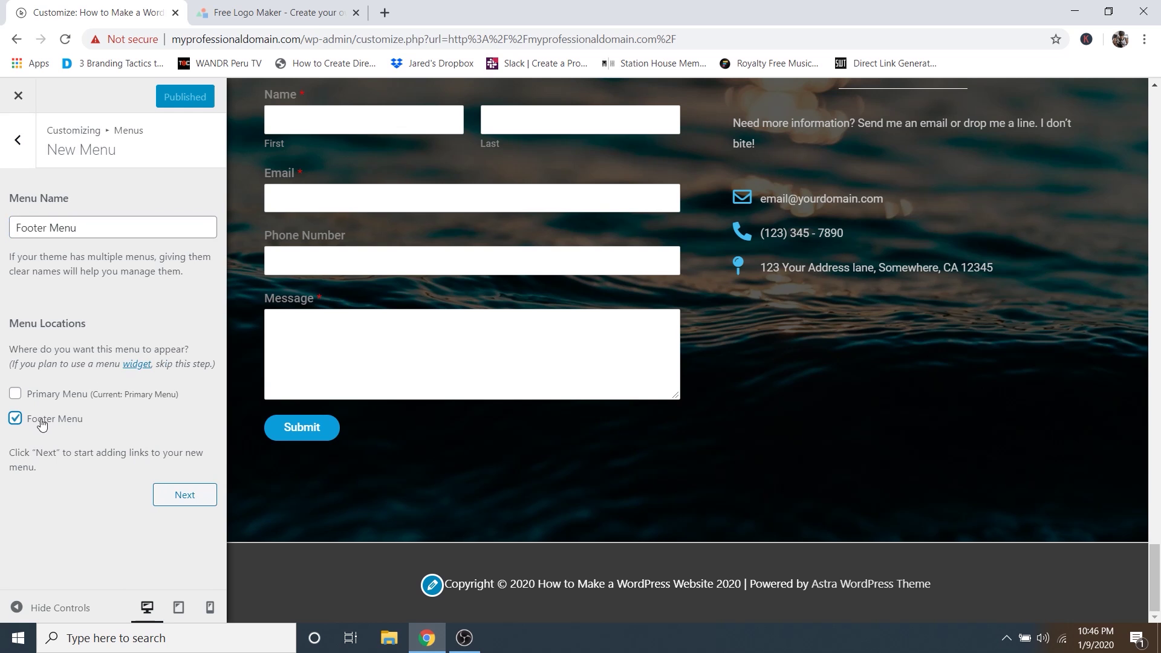
left_click(176, 496)
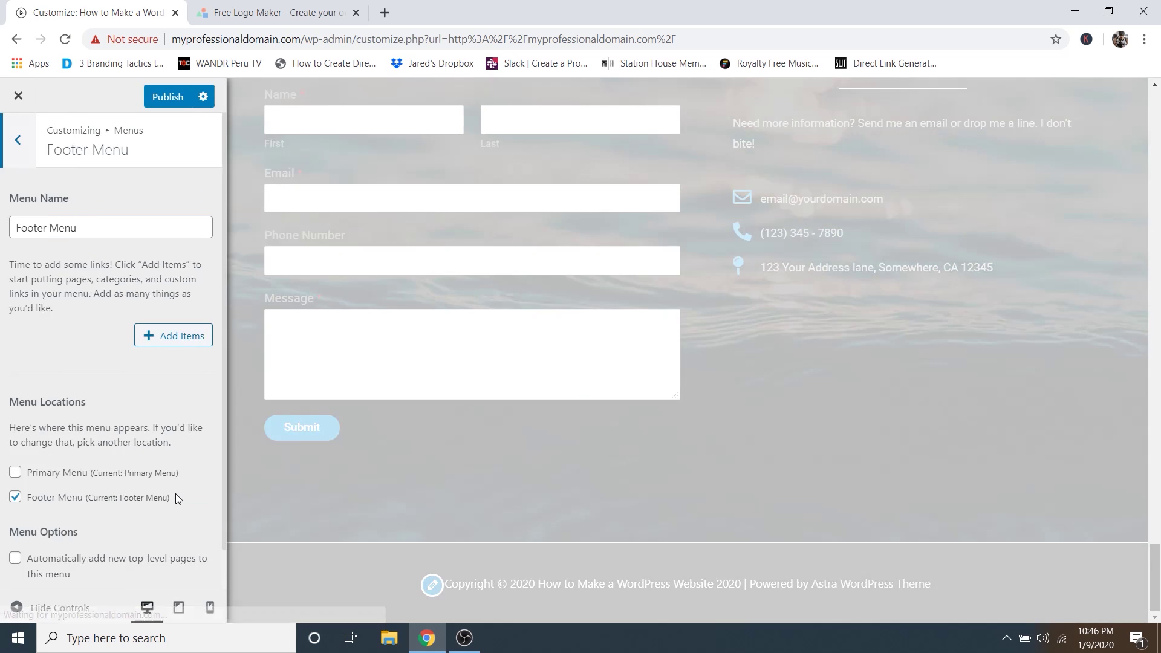
Add a new Privacy Policy page to the Footer Menu from the Pages items.
left_click(172, 336)
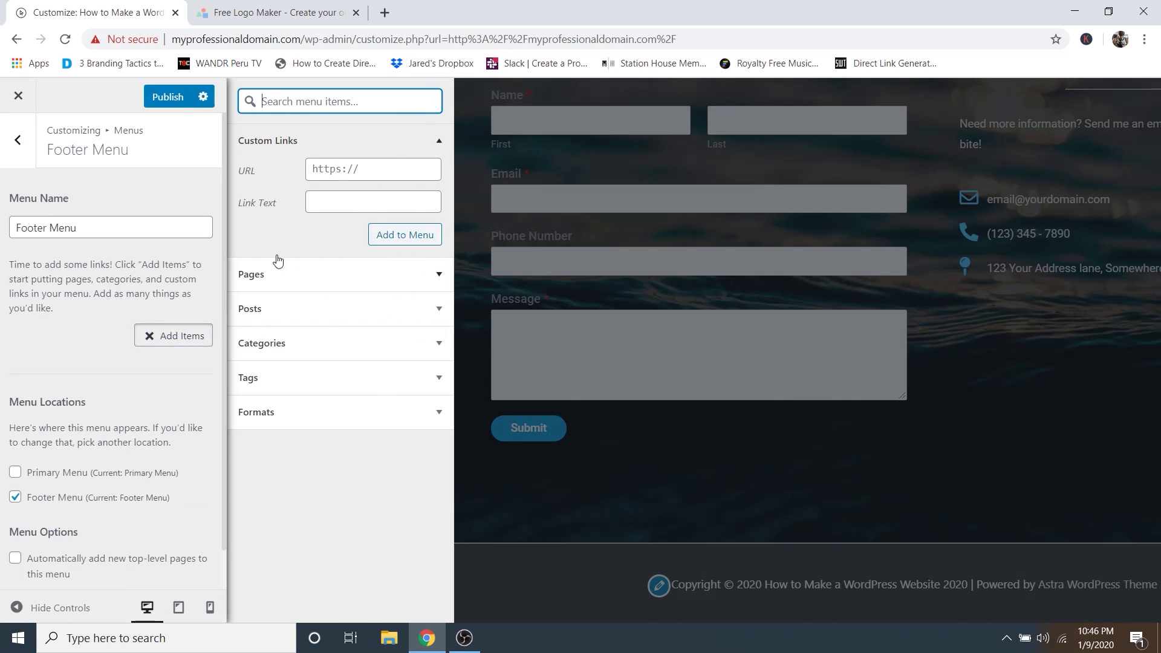
left_click(280, 141)
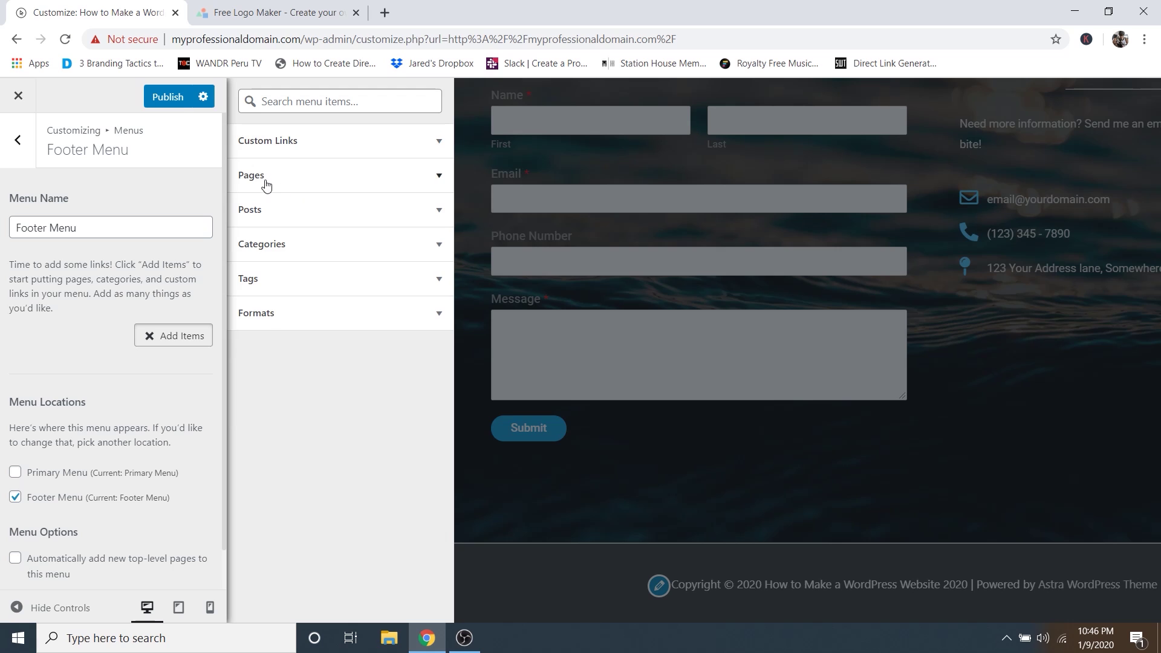
left_click(266, 182)
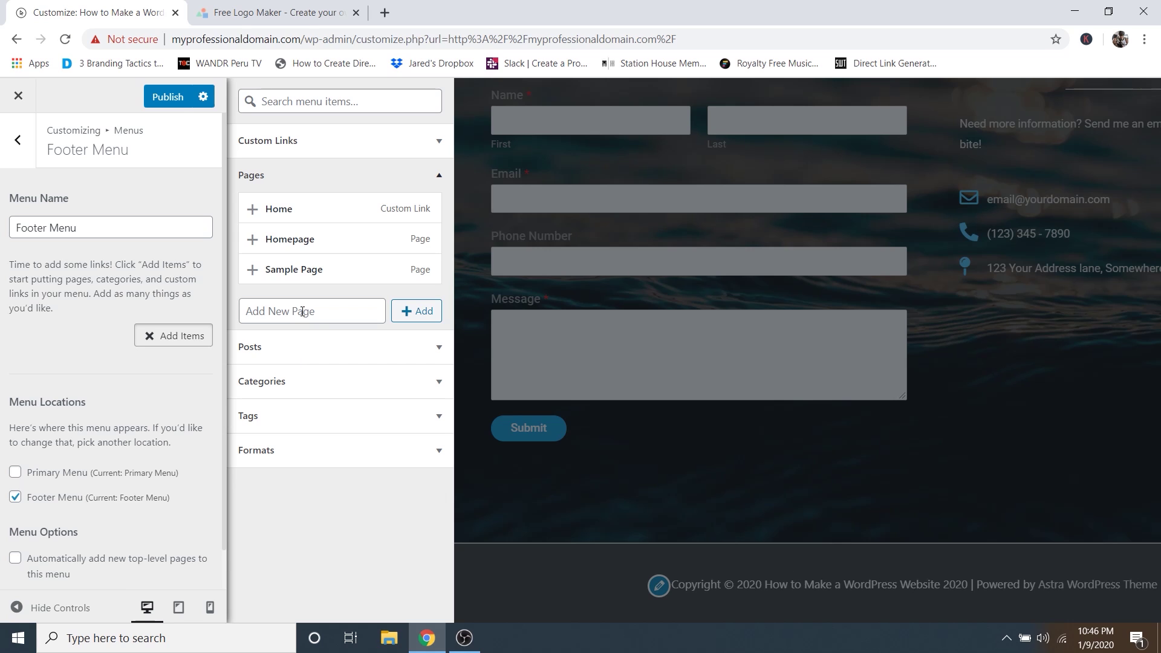
left_click(302, 311)
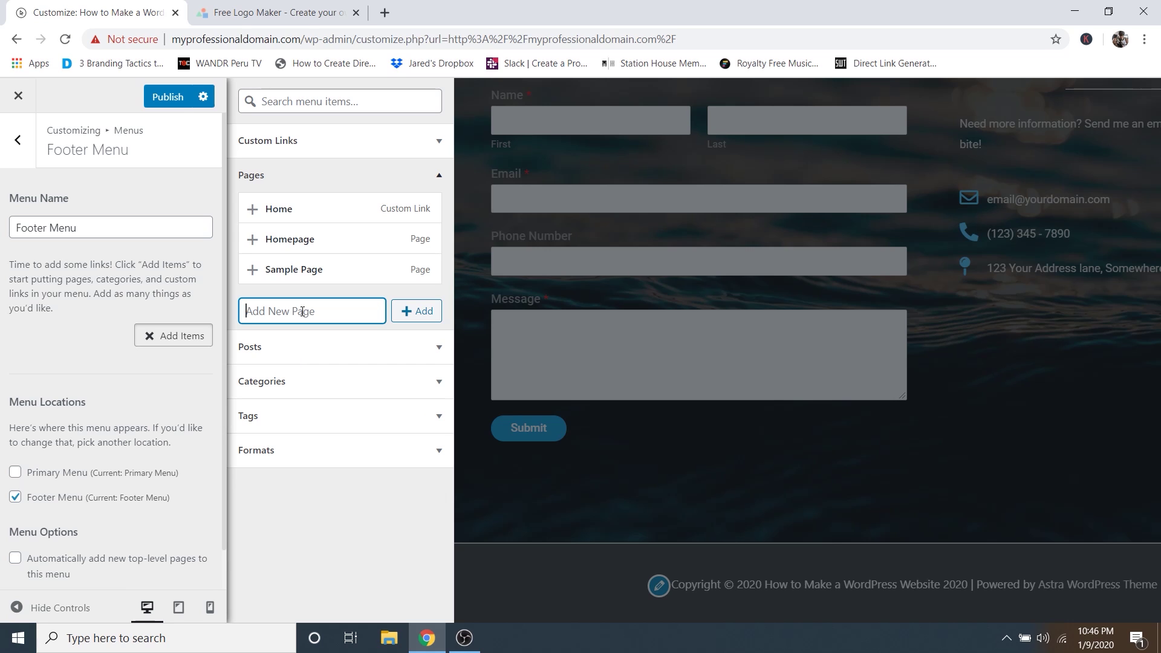
type("Privacy Policy")
left_click(422, 313)
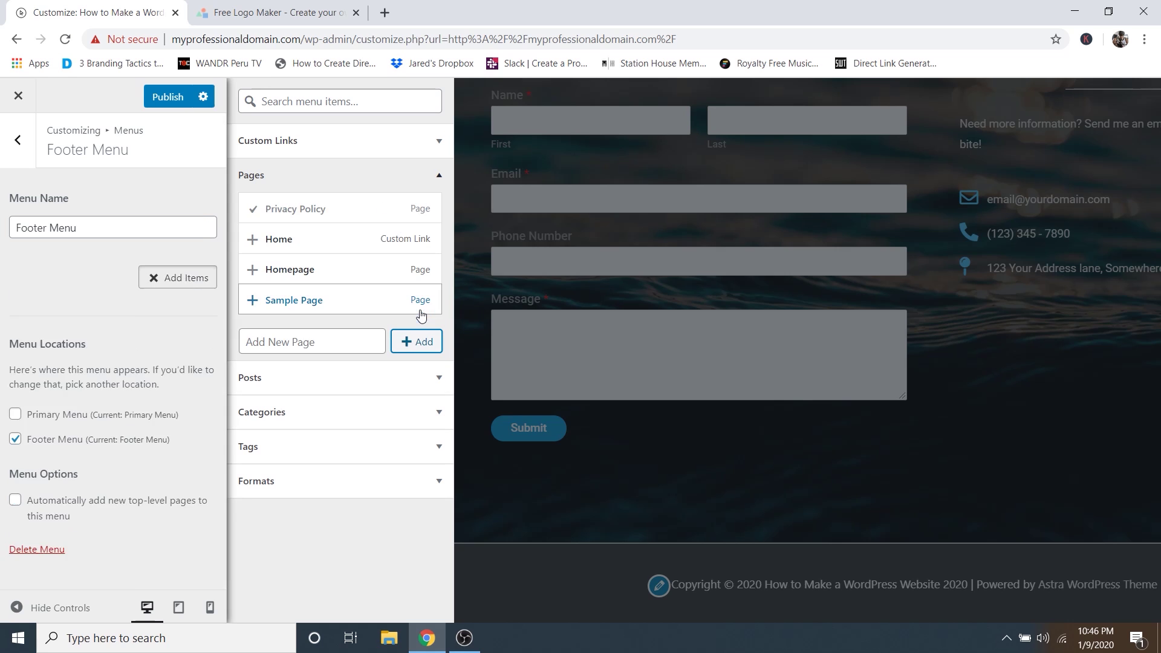
Add new Terms and Conditions and Cookie Policy pages, then return to the menus list.
left_click(278, 341)
type("T")
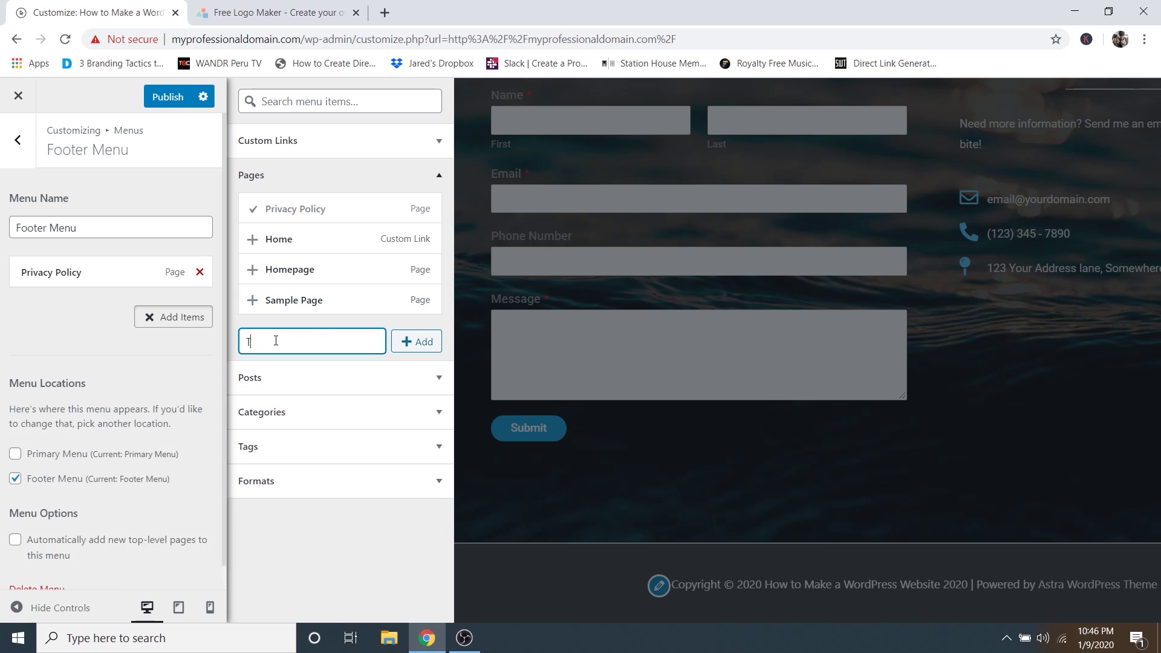
type("erms and Conditions")
left_click(423, 345)
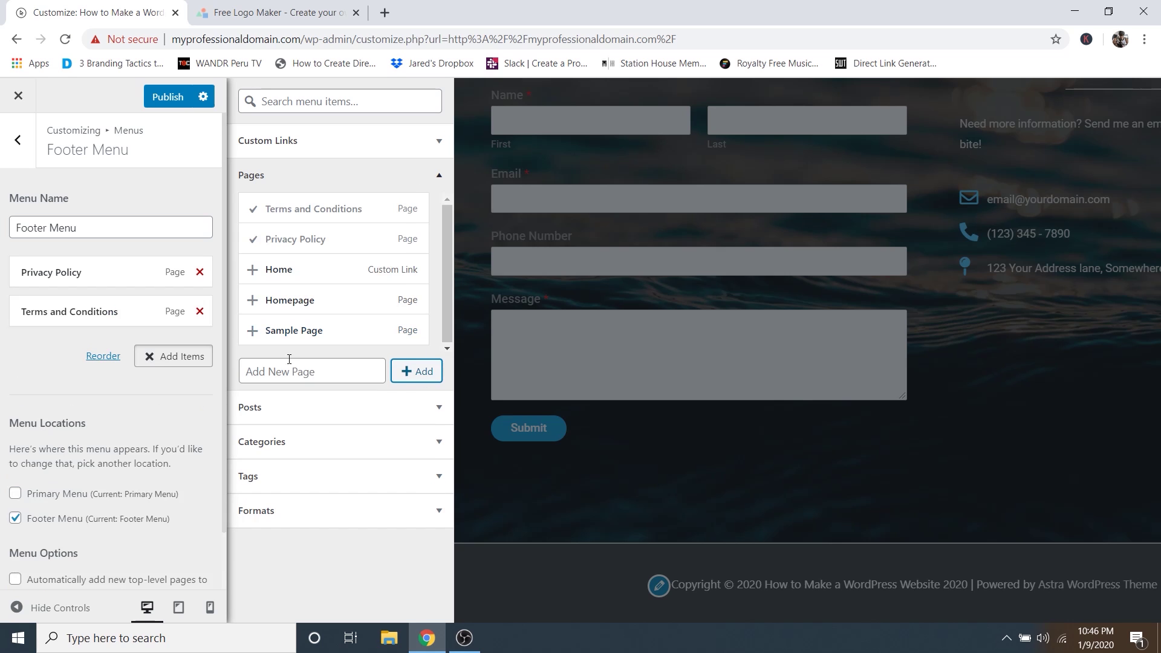
left_click(278, 370)
type("Cook")
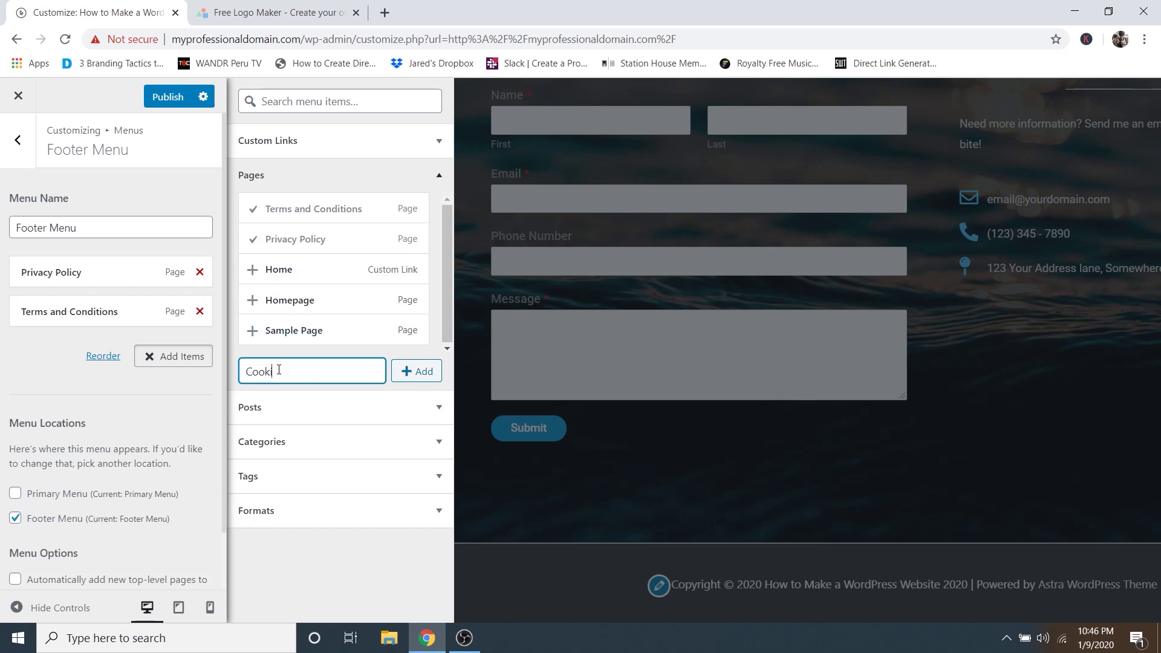
type("ie Policy")
left_click(422, 376)
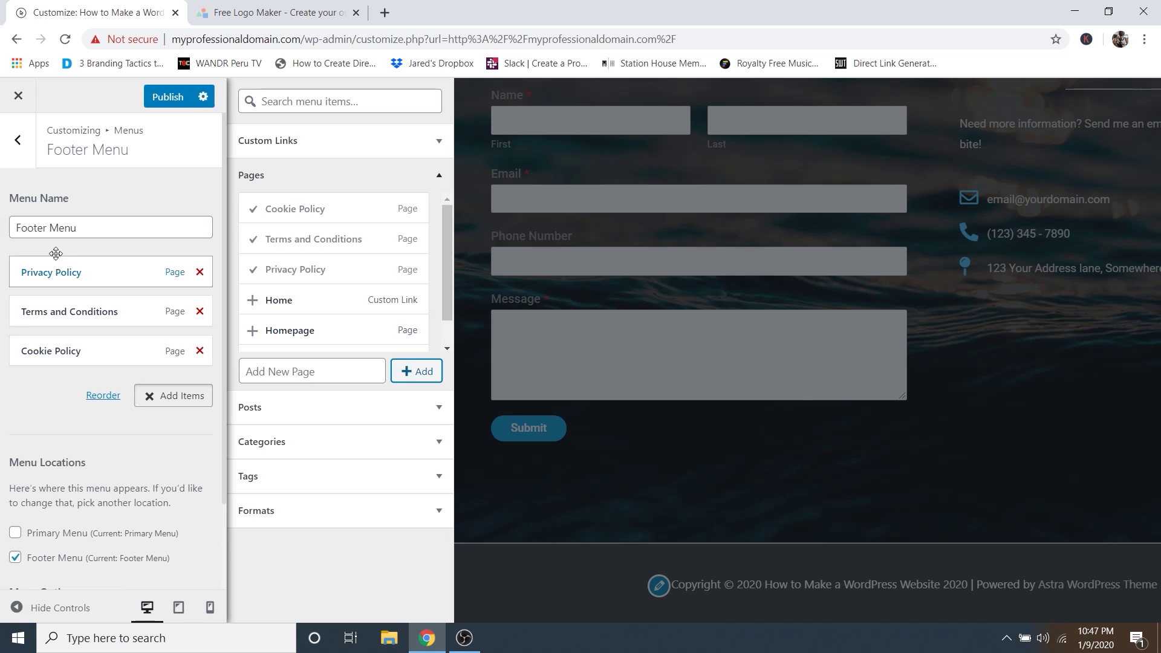
left_click(23, 146)
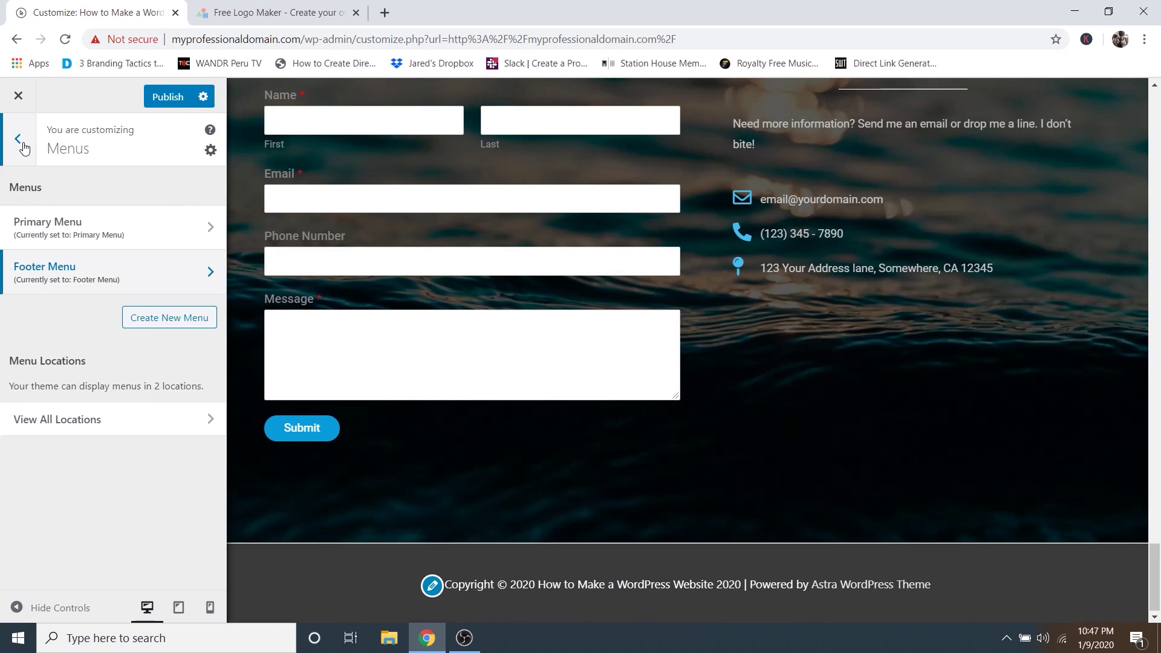
In Footer > Footer Bar, delete 'Powered by [theme_author]' from the Section 1 custom text.
left_click(23, 143)
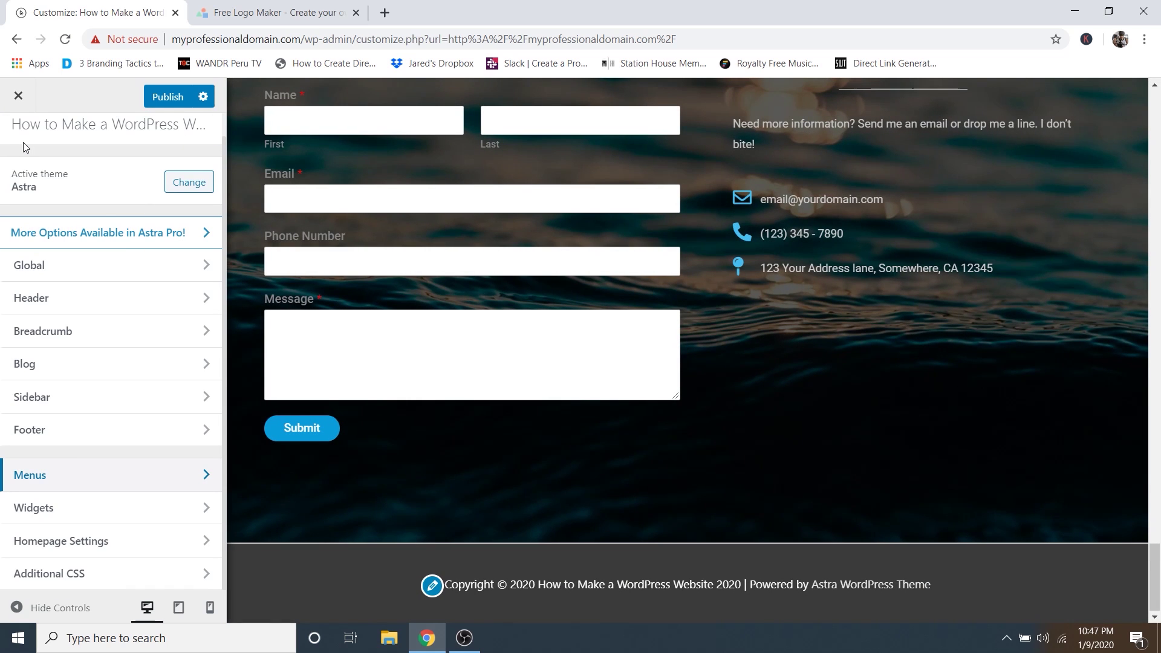
left_click(57, 430)
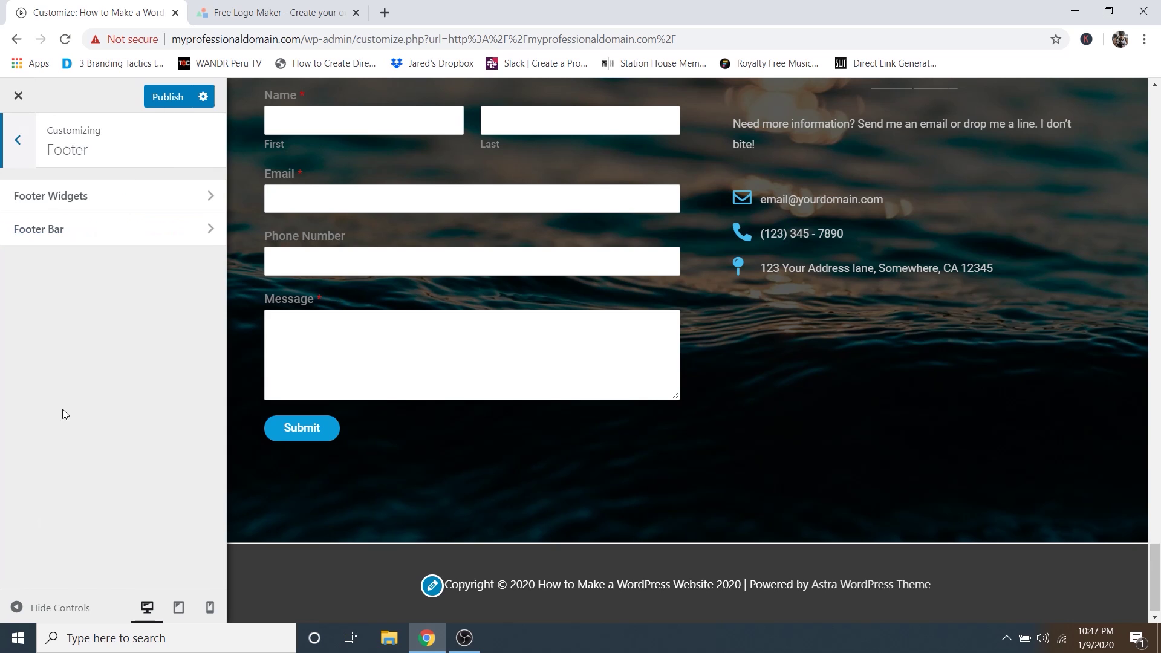
left_click(108, 198)
left_click(86, 233)
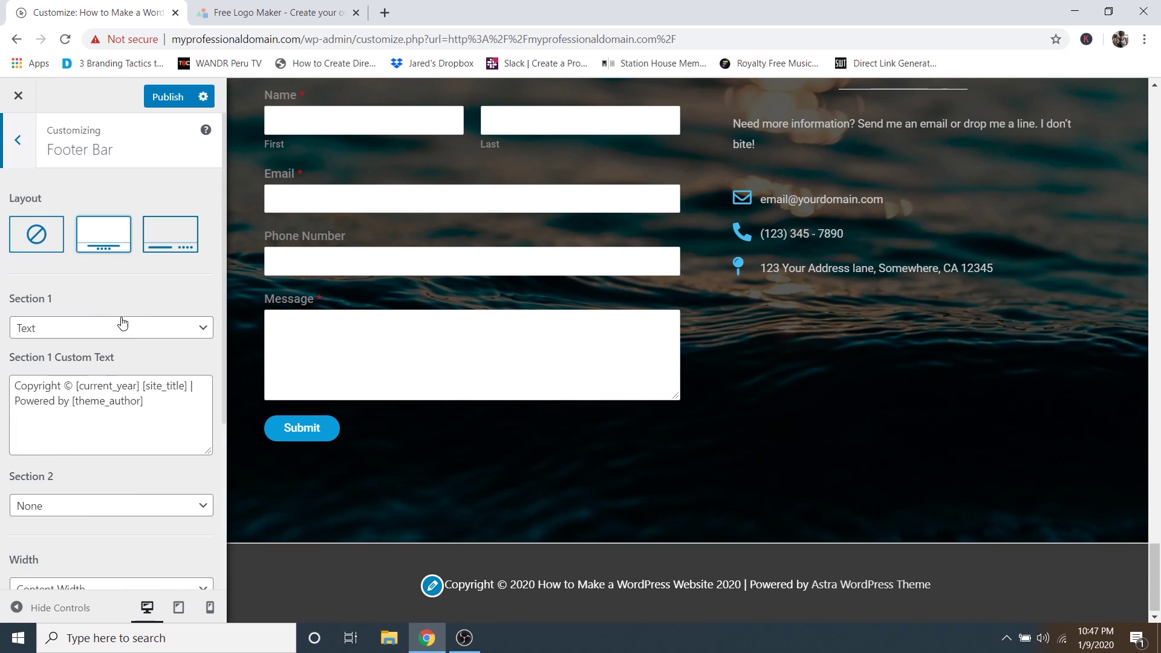
scroll(111, 387, "down", 1)
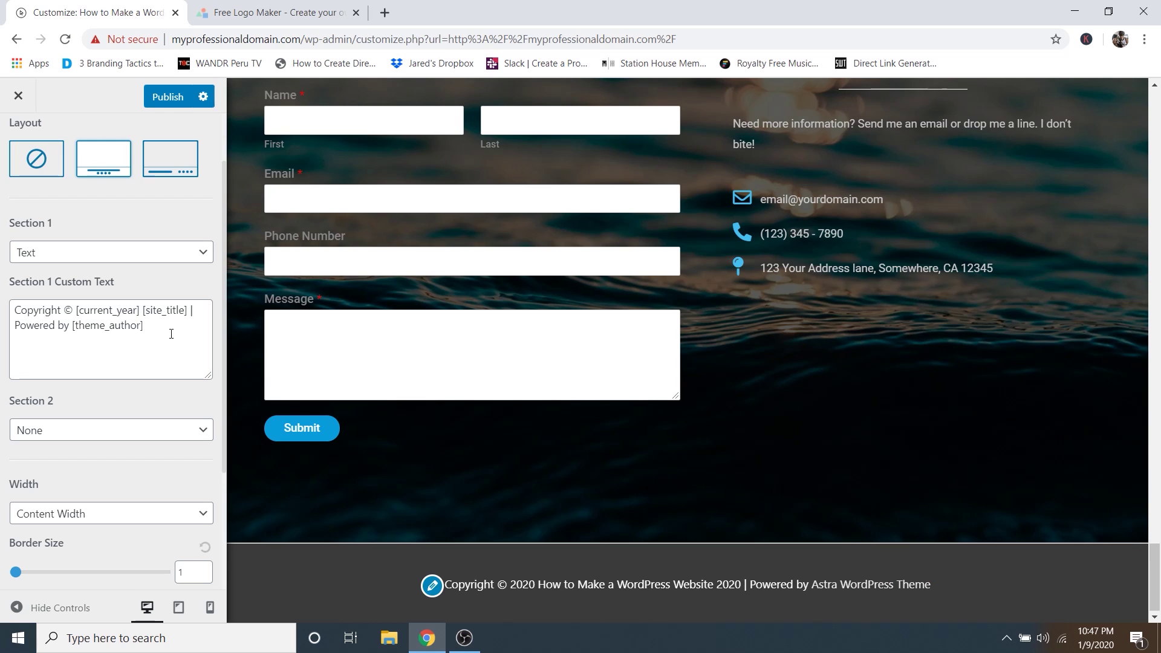
left_click_drag(143, 326, 15, 329)
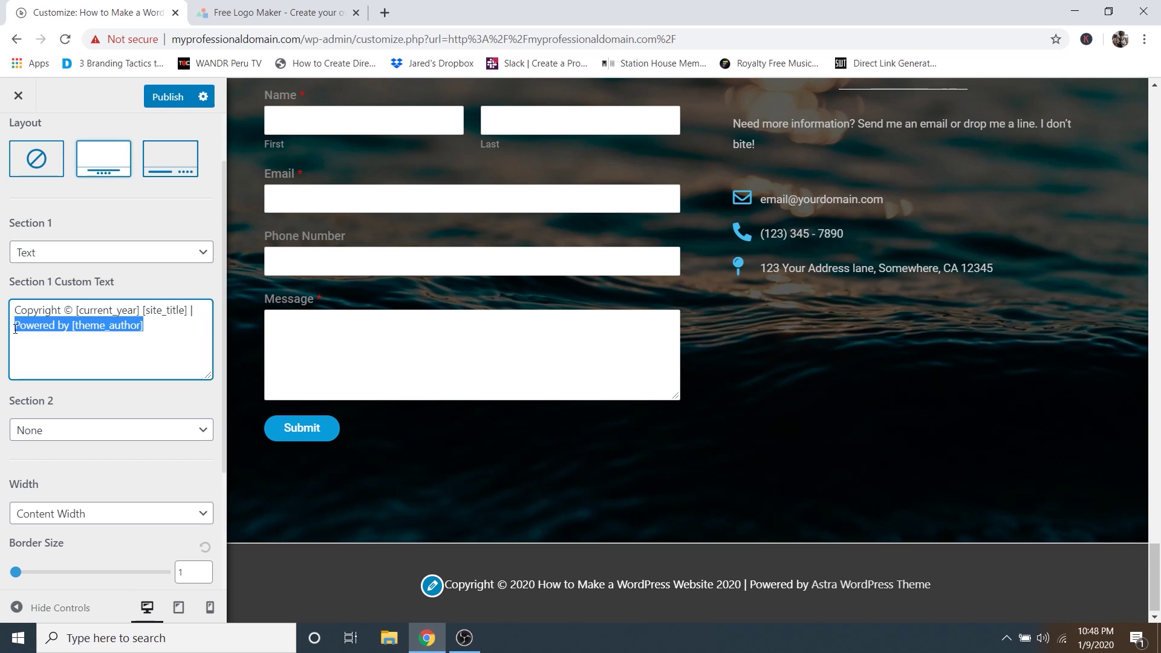
key("BackSpace")
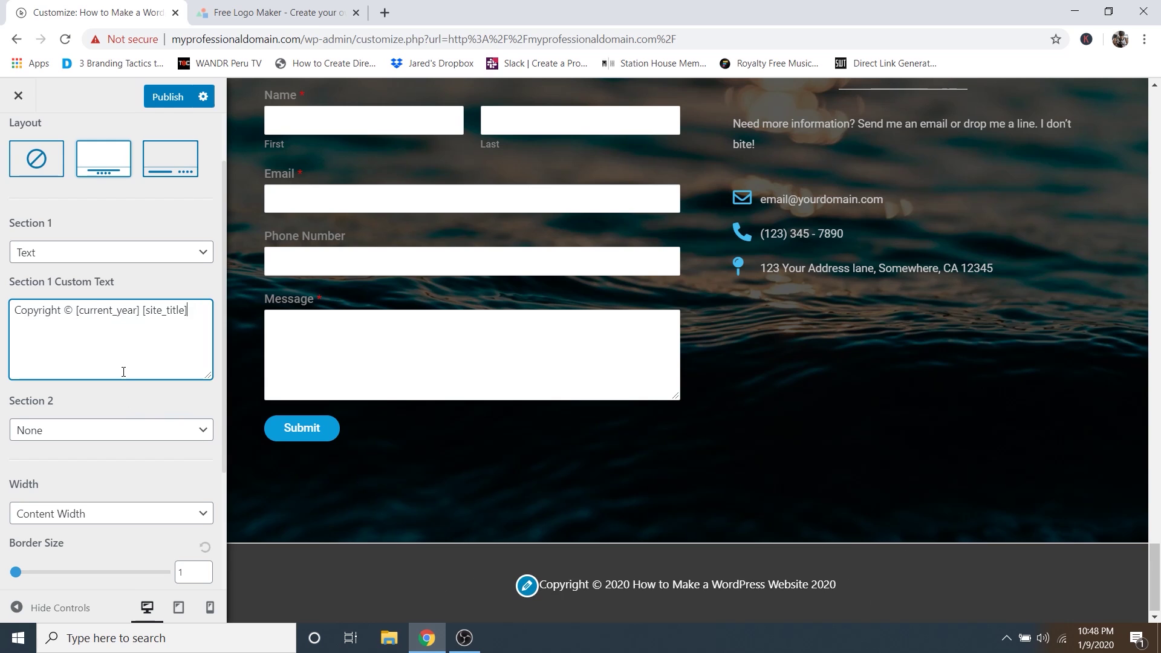
scroll(121, 363, "down", 2)
scroll(91, 278, "up", 2)
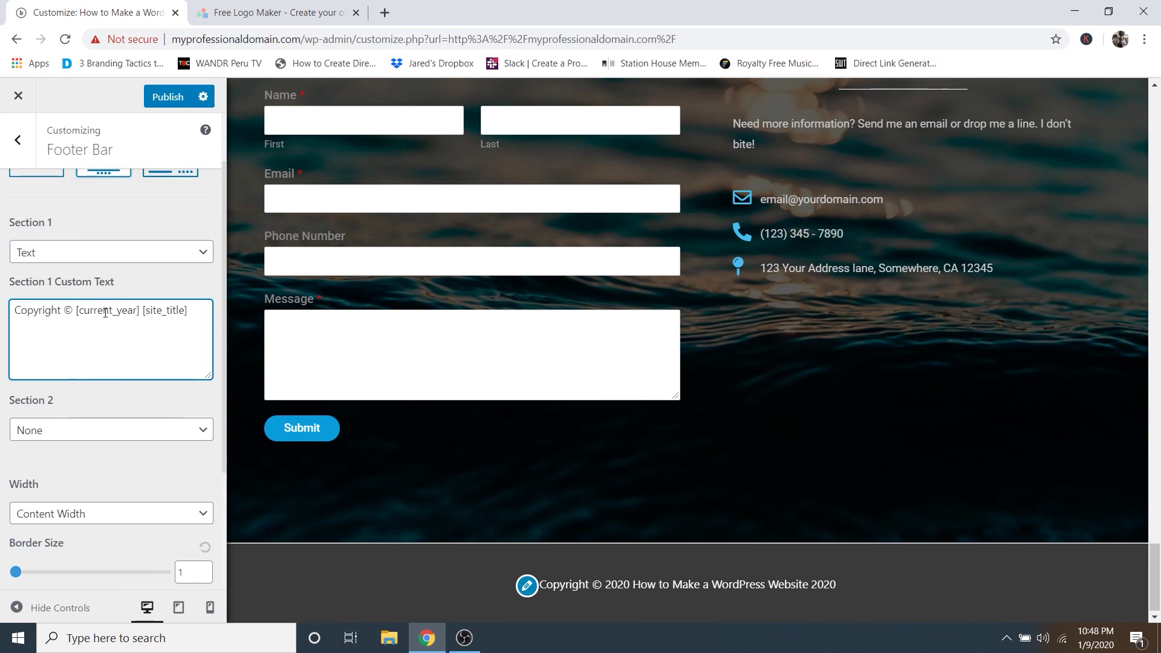
scroll(129, 335, "down", 2)
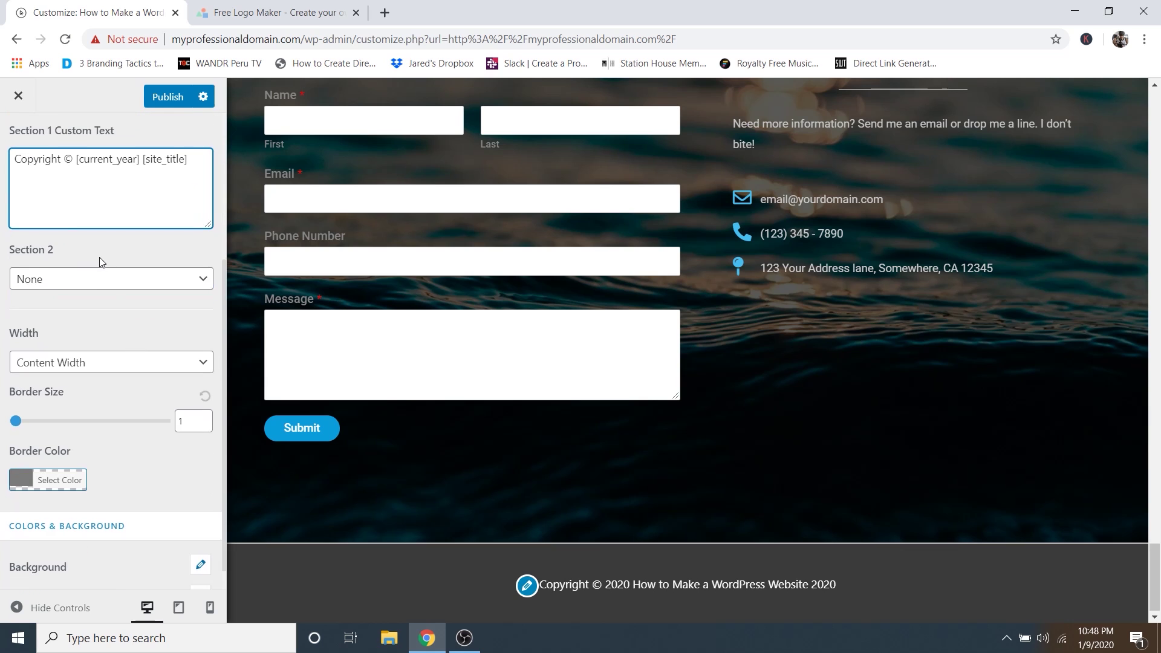
Set footer bar Section 2 to Footer Menu and its border size to 0.
left_click(83, 284)
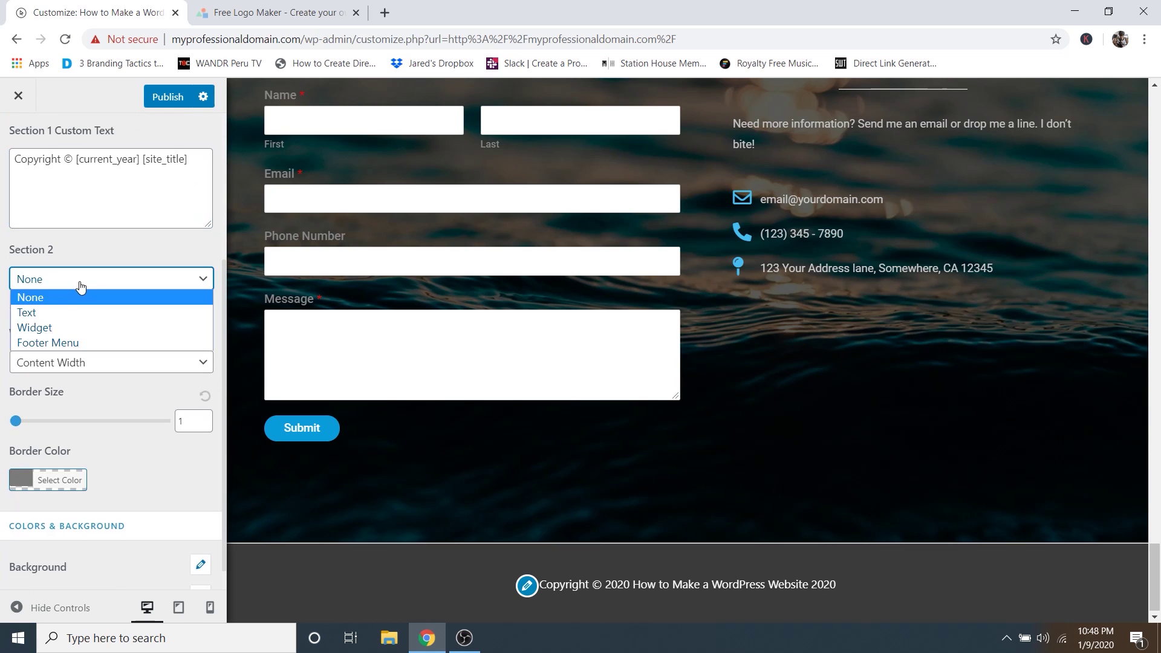
left_click(56, 342)
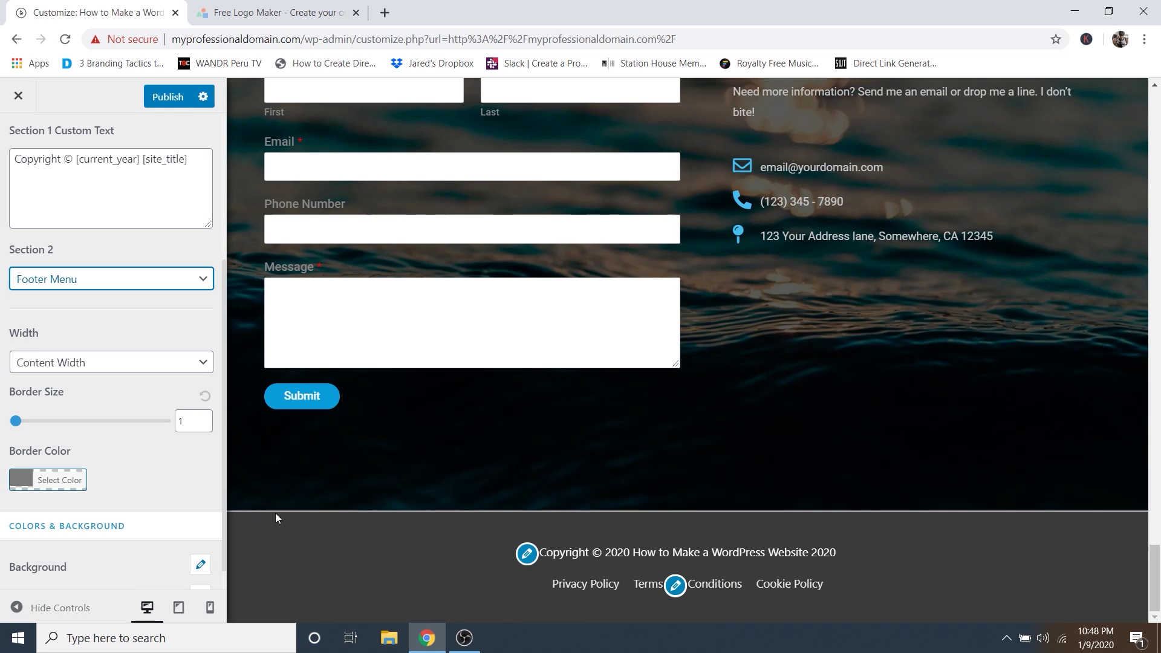
left_click(204, 426)
scroll(204, 430, "up", 1)
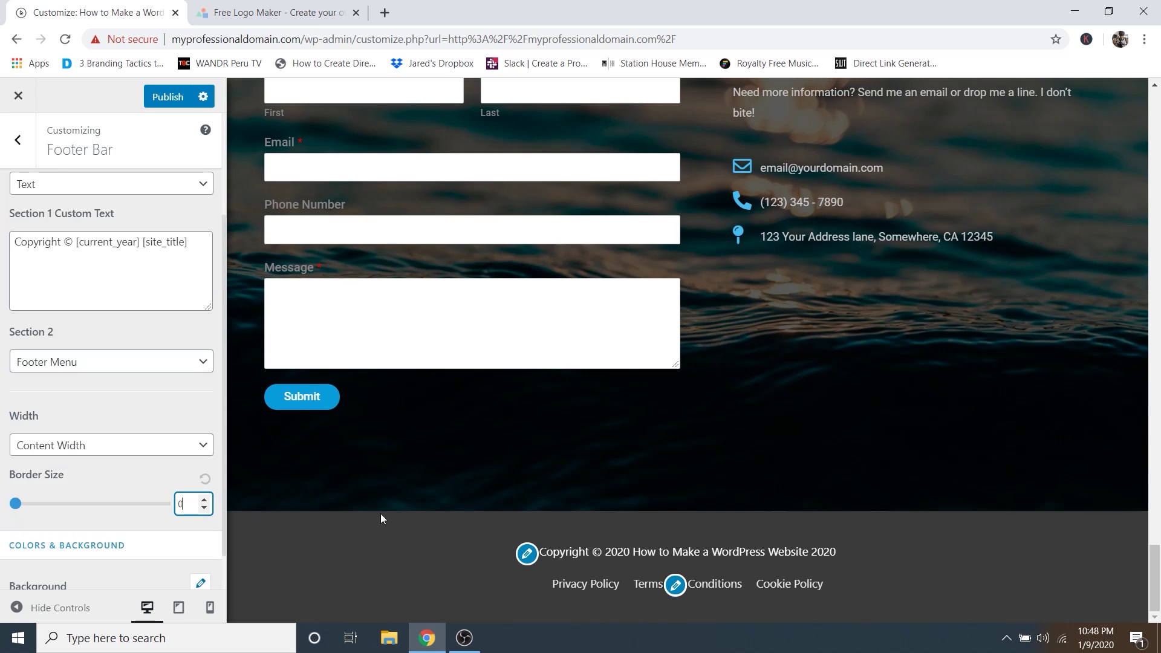
scroll(120, 522, "down", 1)
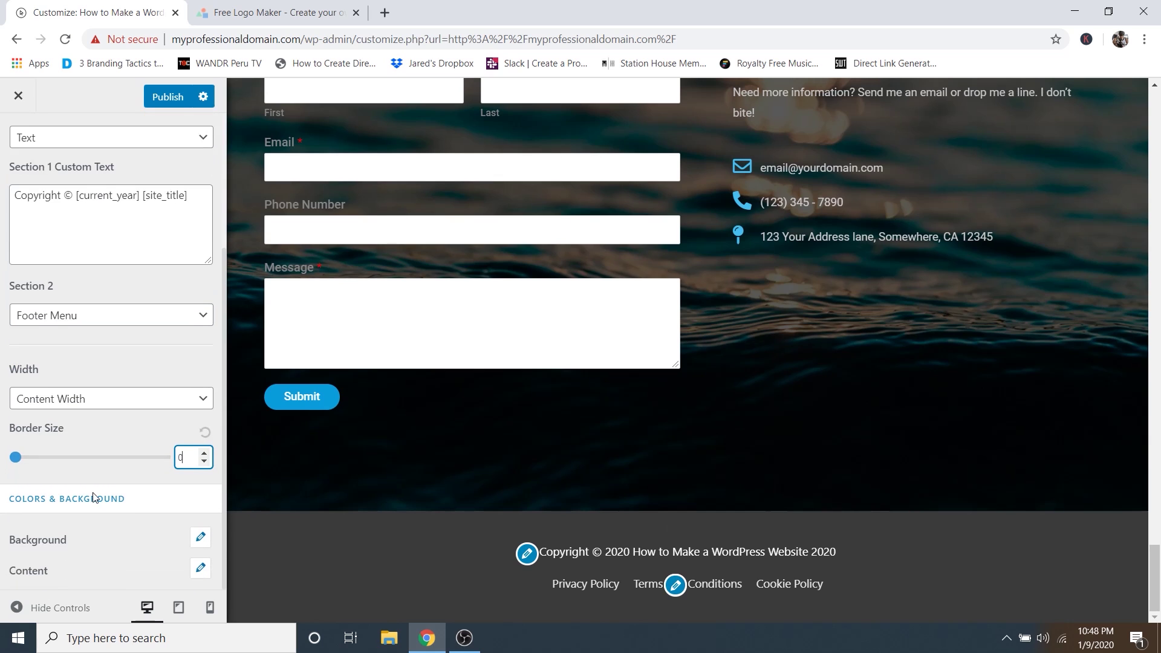
Give the footer bar a dark grey background colour.
left_click(202, 538)
scroll(100, 520, "down", 2)
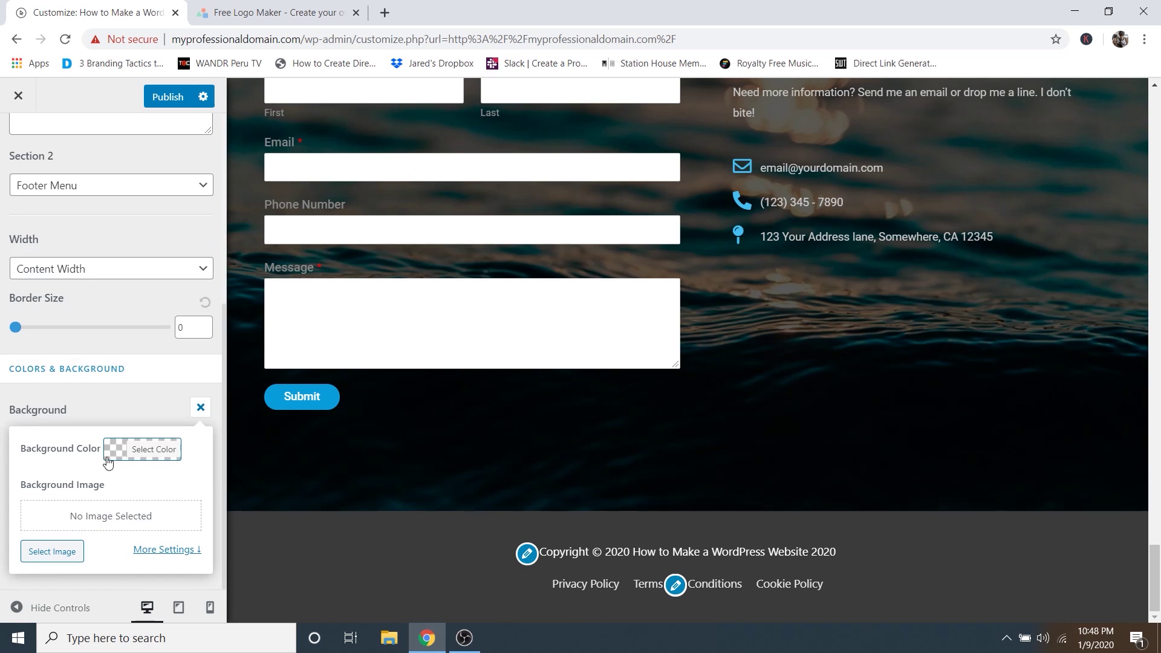
left_click(119, 456)
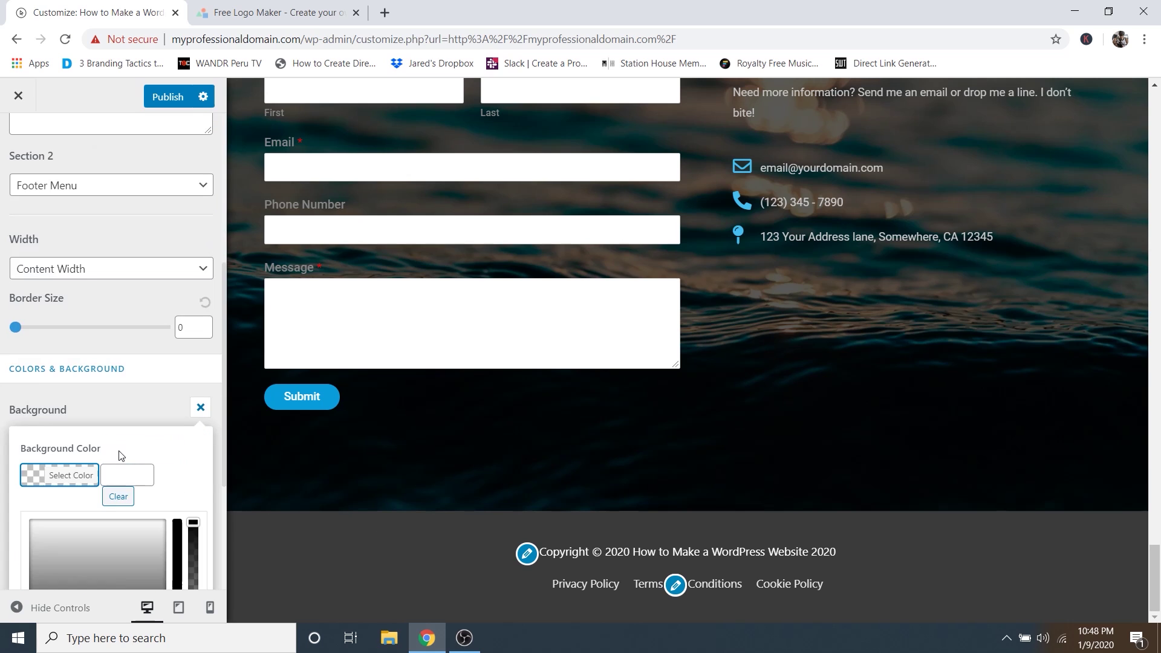
scroll(180, 532, "down", 3)
mouse_move(36, 457)
left_mouse_down()
mouse_move(34, 480)
mouse_move(6, 482)
left_mouse_up()
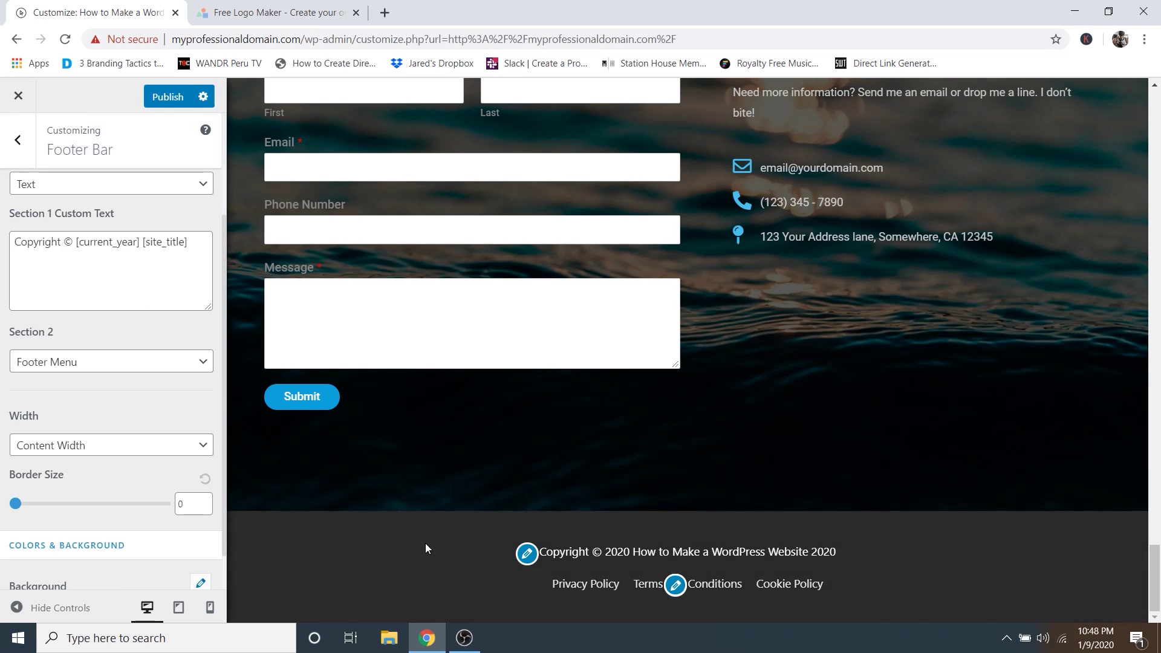
scroll(135, 542, "down", 1)
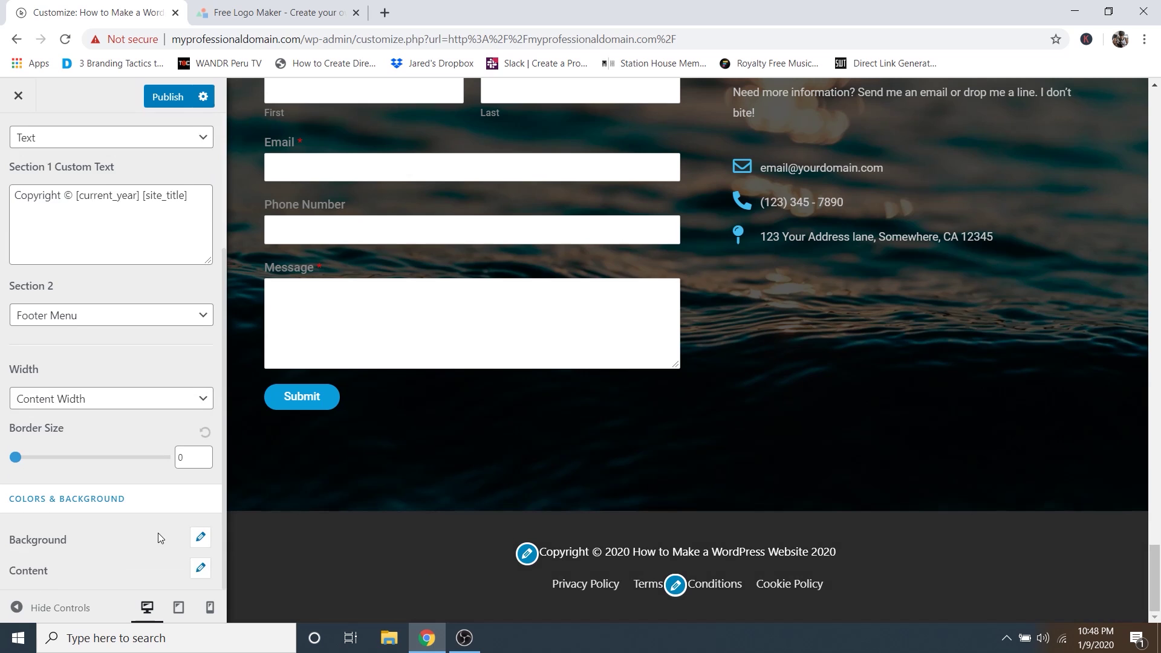
scroll(158, 535, "up", 4)
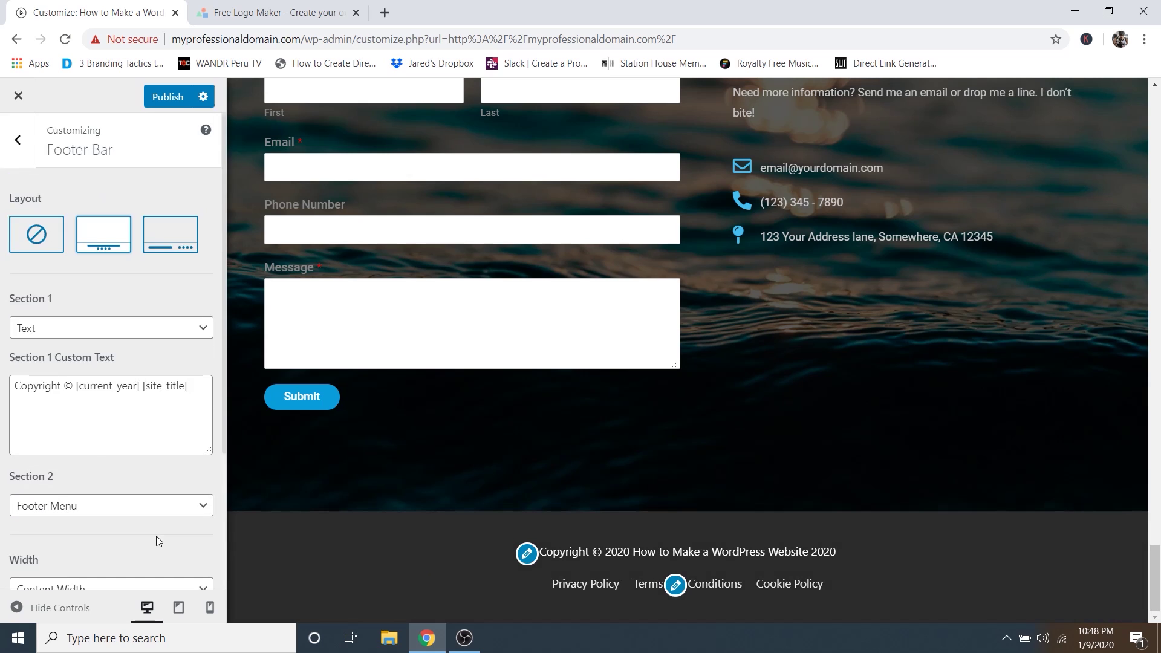
Publish the footer bar changes and scroll the preview back to the top.
left_click(168, 98)
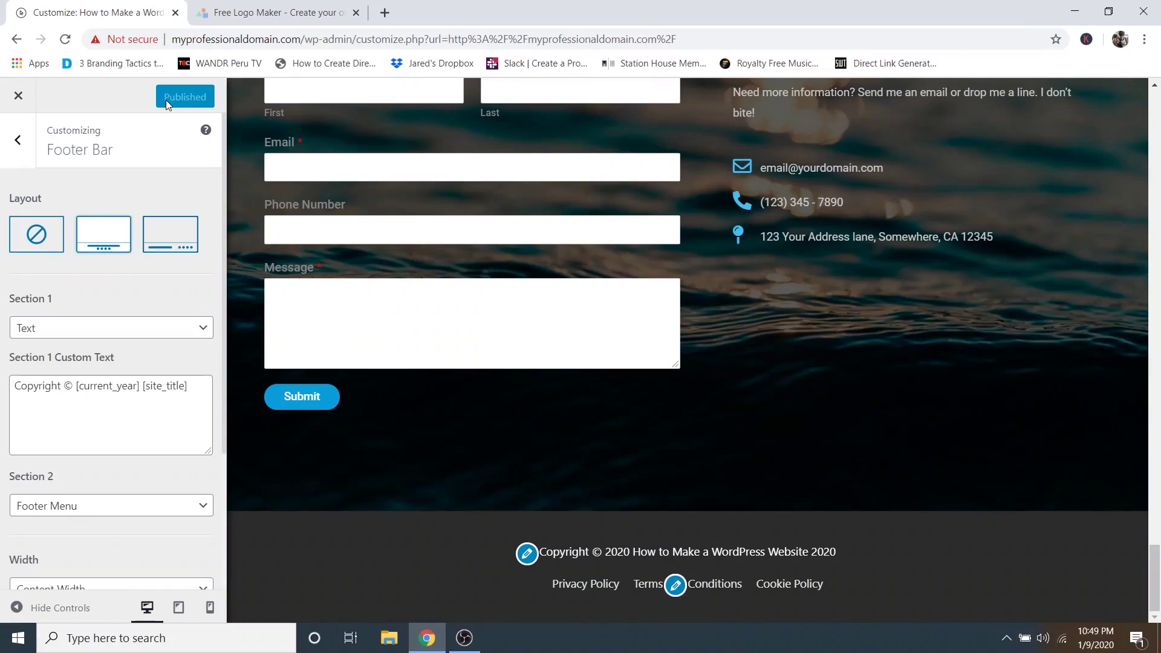
scroll(750, 410, "up", 20)
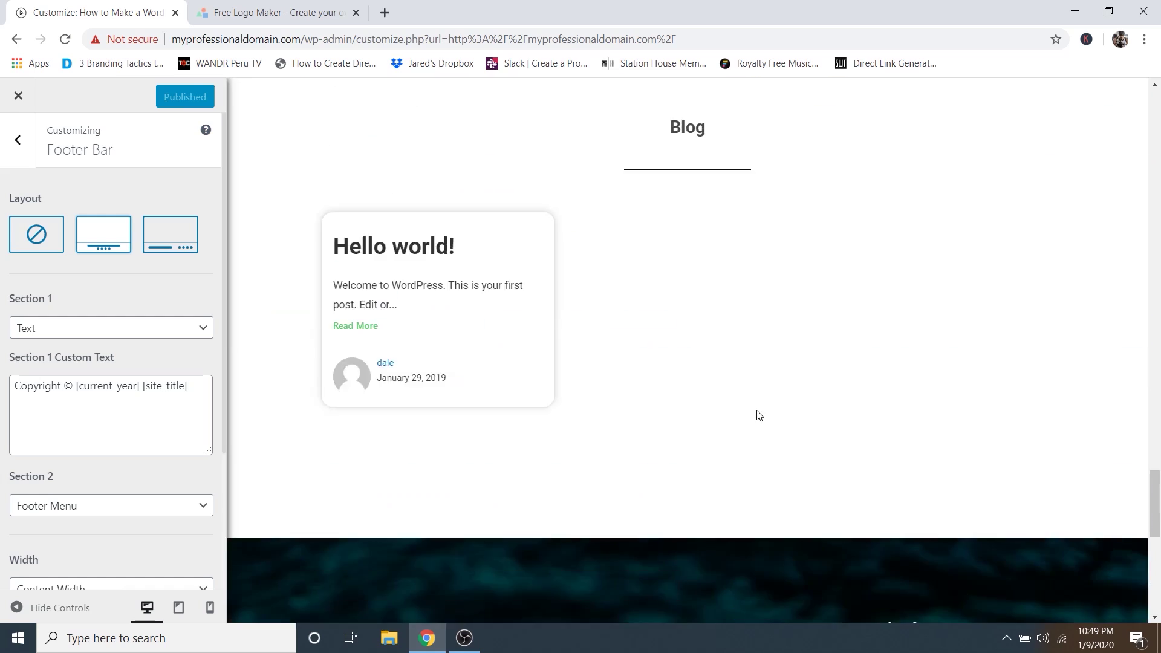
scroll(730, 361, "up", 15)
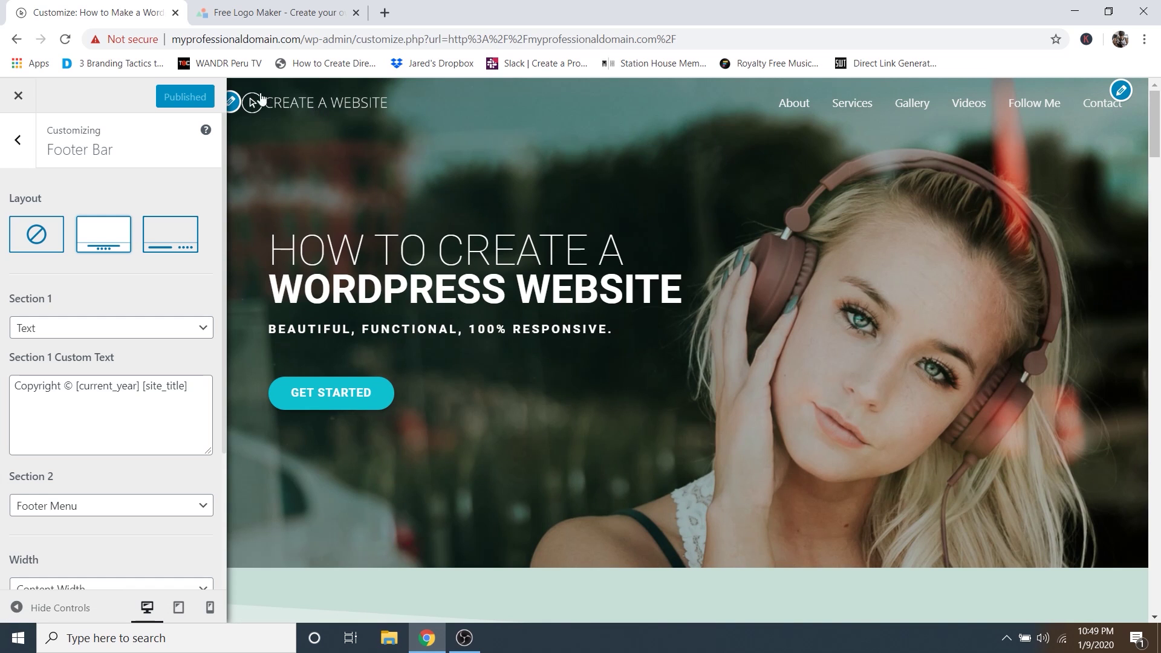
Close the Customizer and go to the admin Dashboard from the site-name menu.
left_click(18, 99)
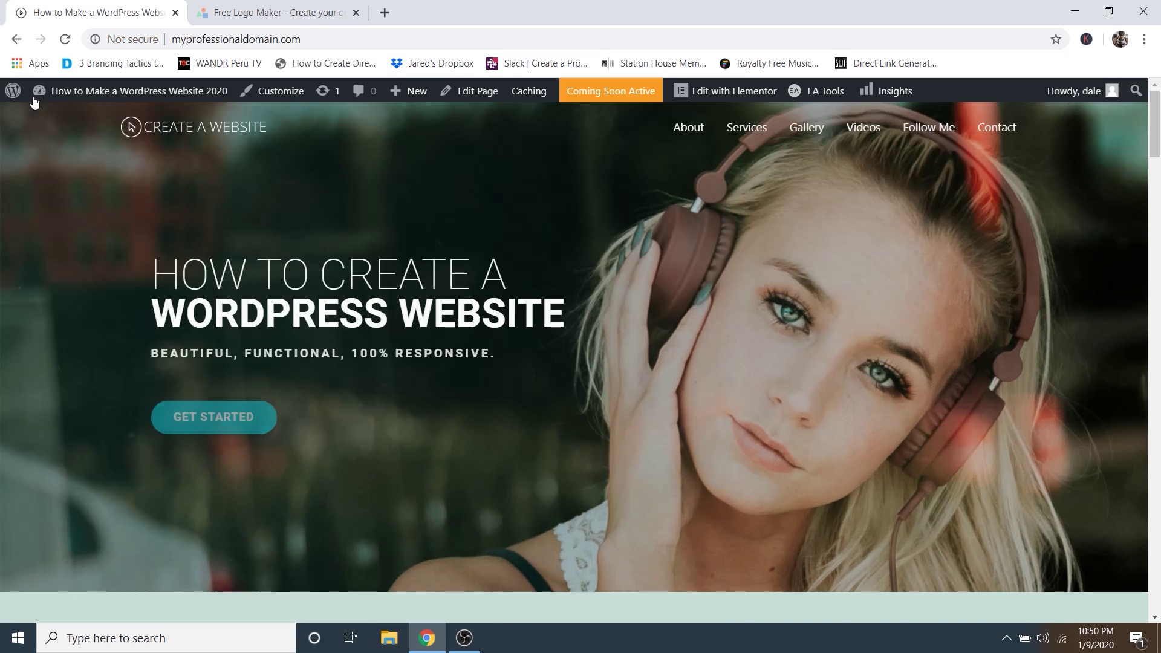
mouse_move(63, 121)
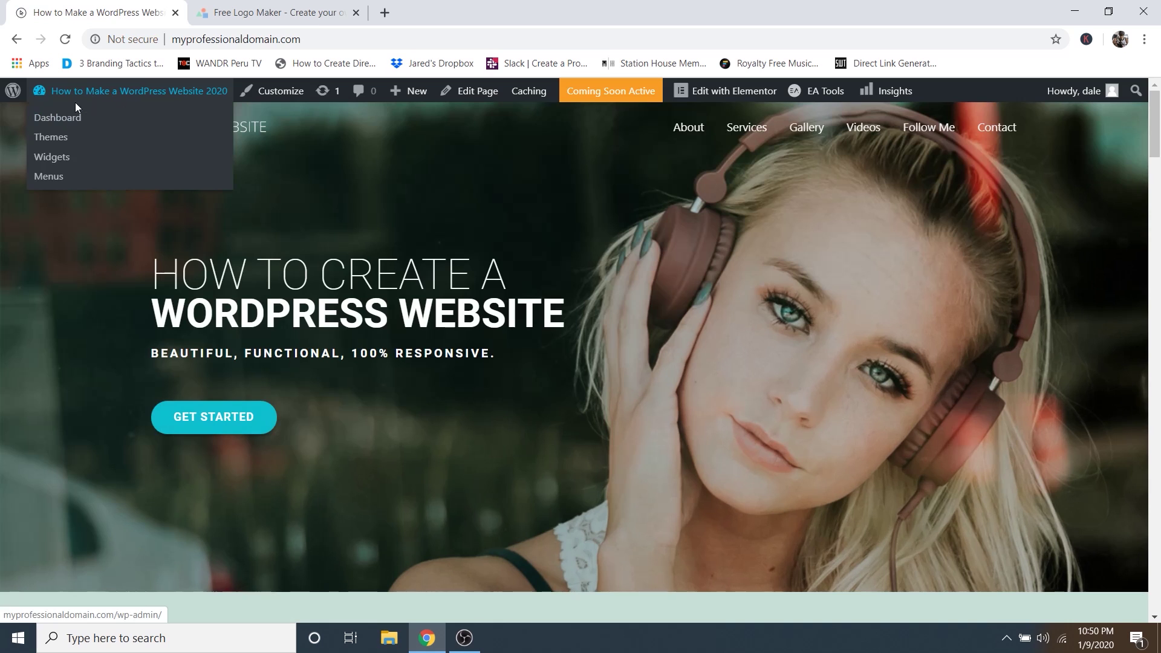
left_click(71, 121)
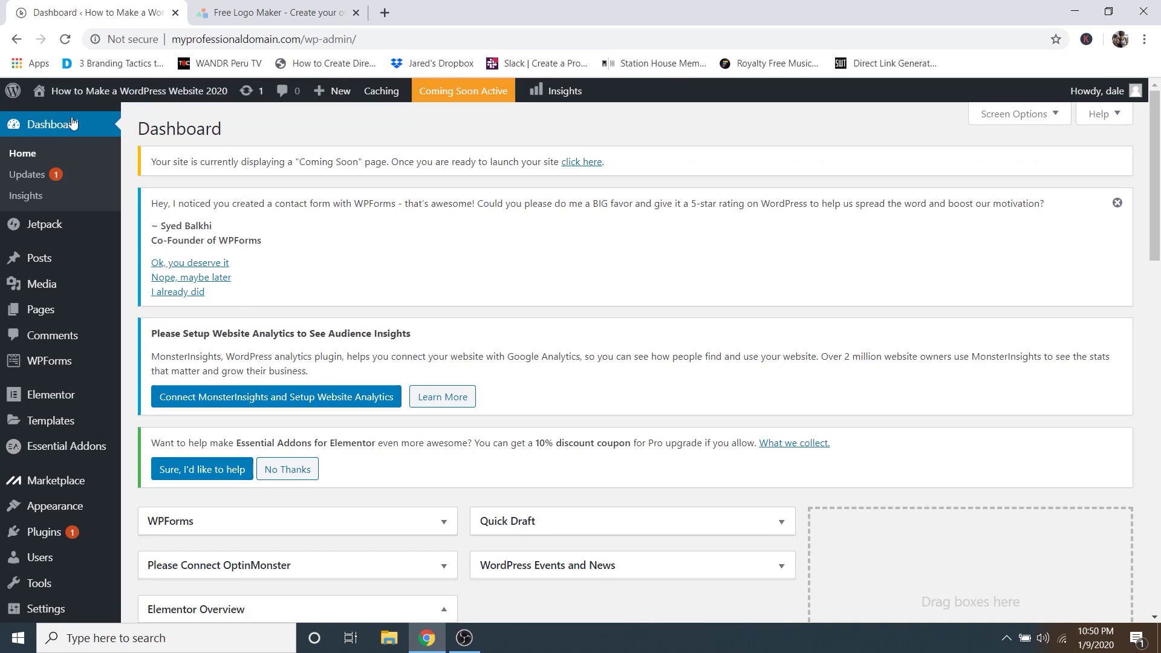
mouse_move(37, 309)
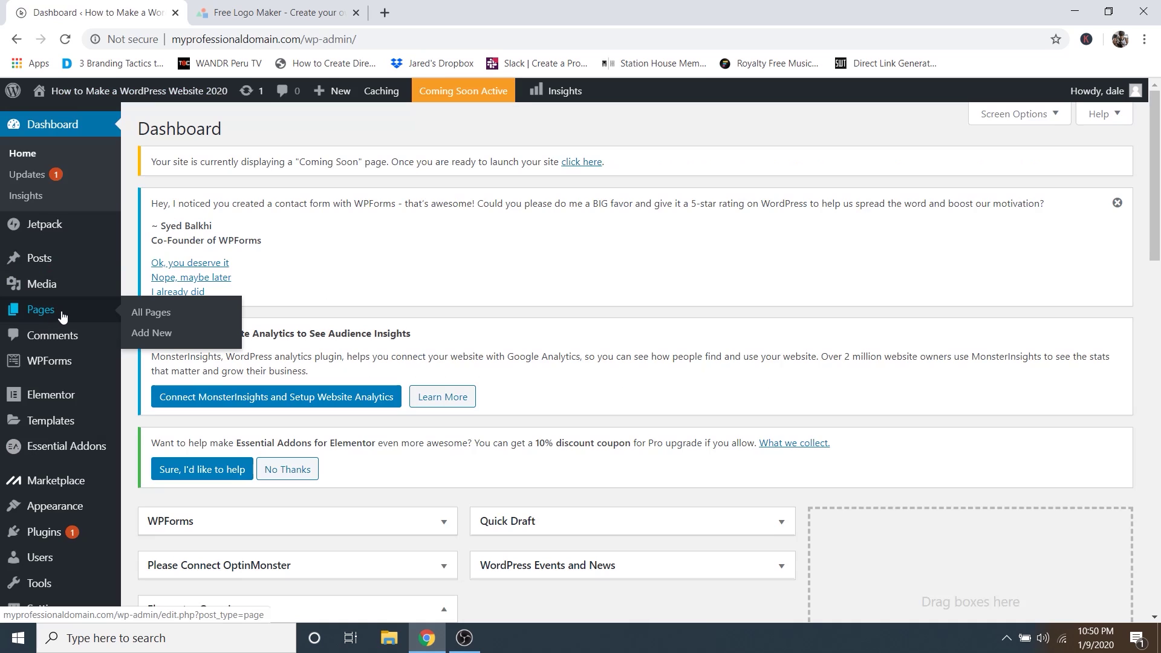
Create a new page titled 'About Me' and add an empty Image block beneath the title.
left_click(160, 338)
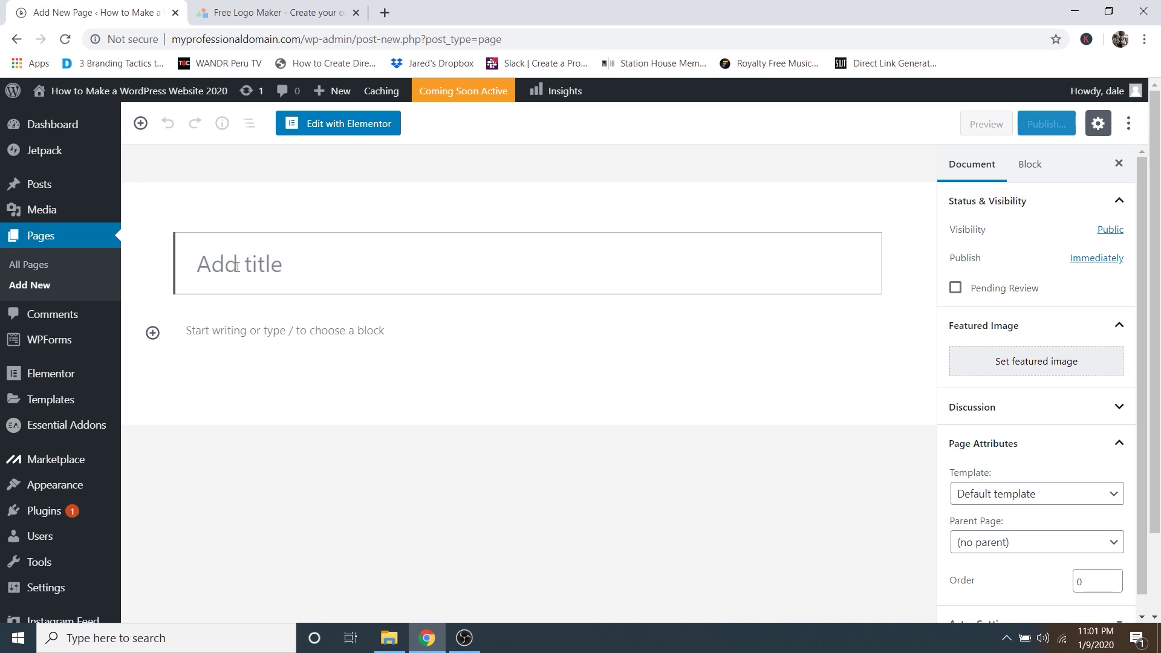
type("About Me")
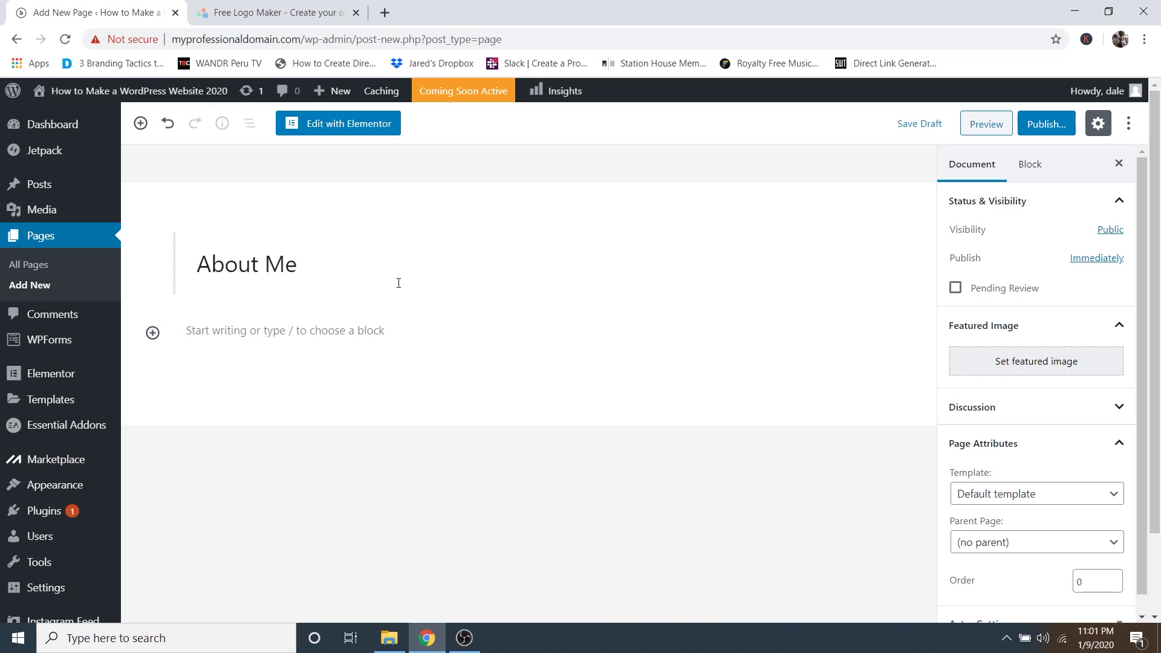
left_click(141, 125)
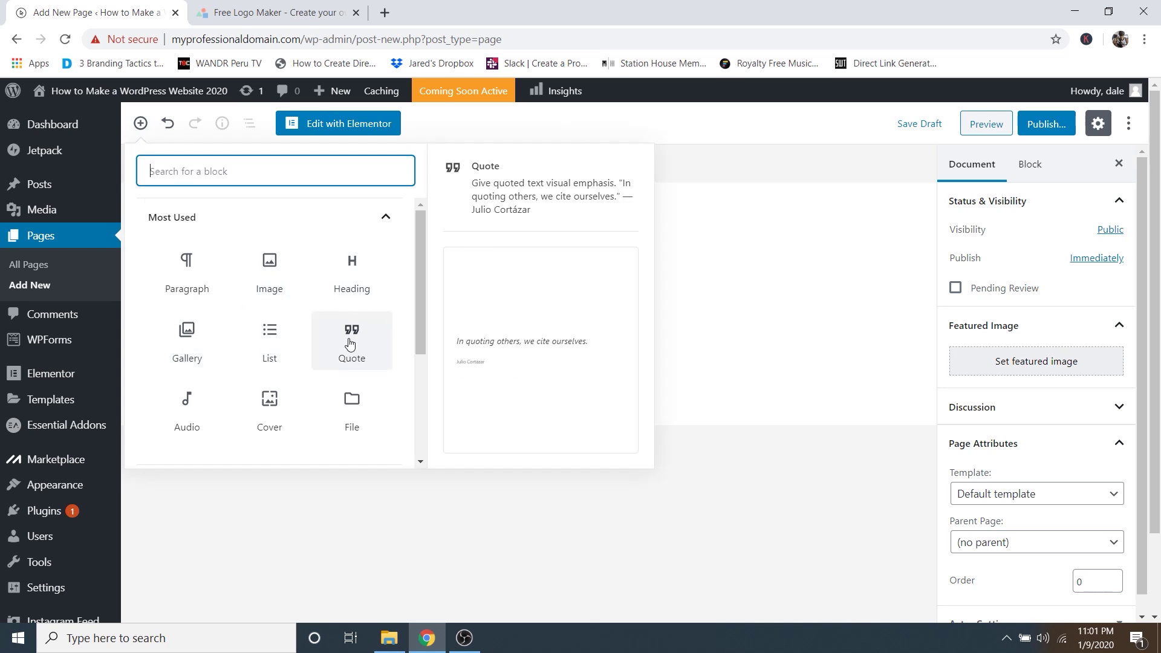
scroll(294, 345, "down", 3)
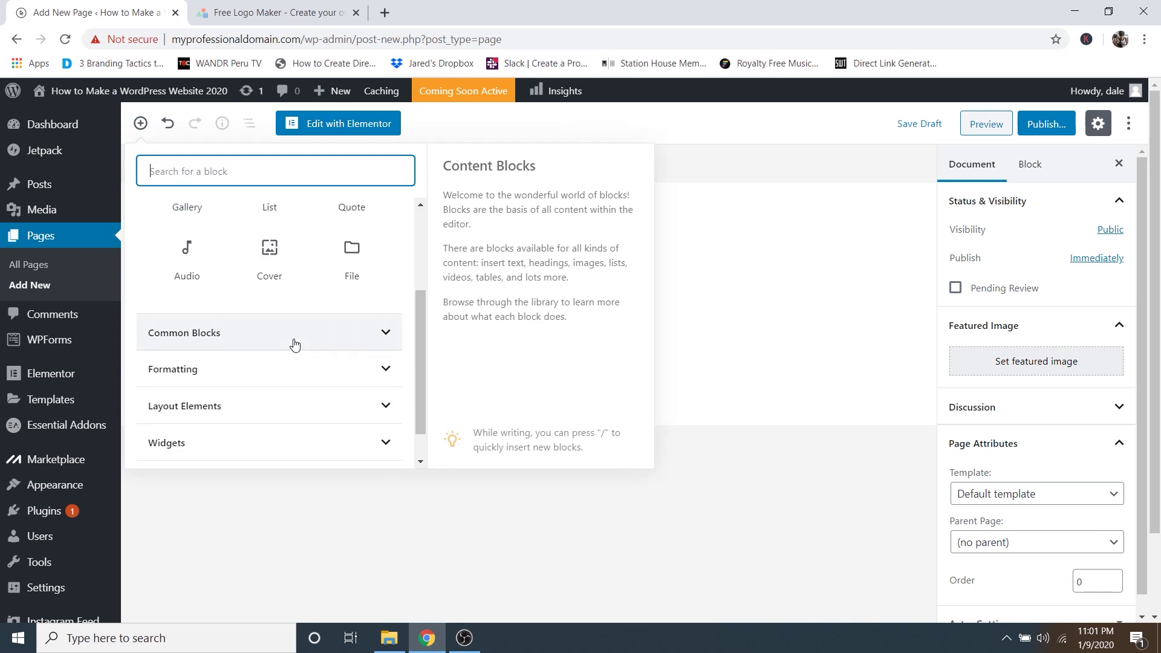
scroll(269, 407, "up", 4)
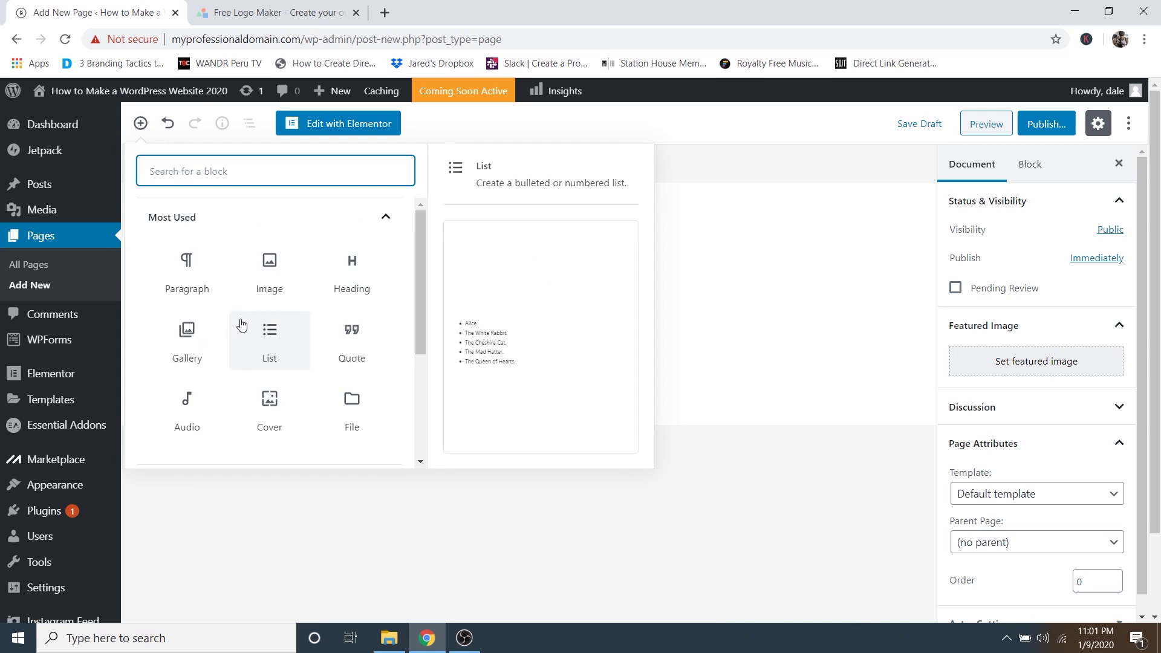
left_click(270, 270)
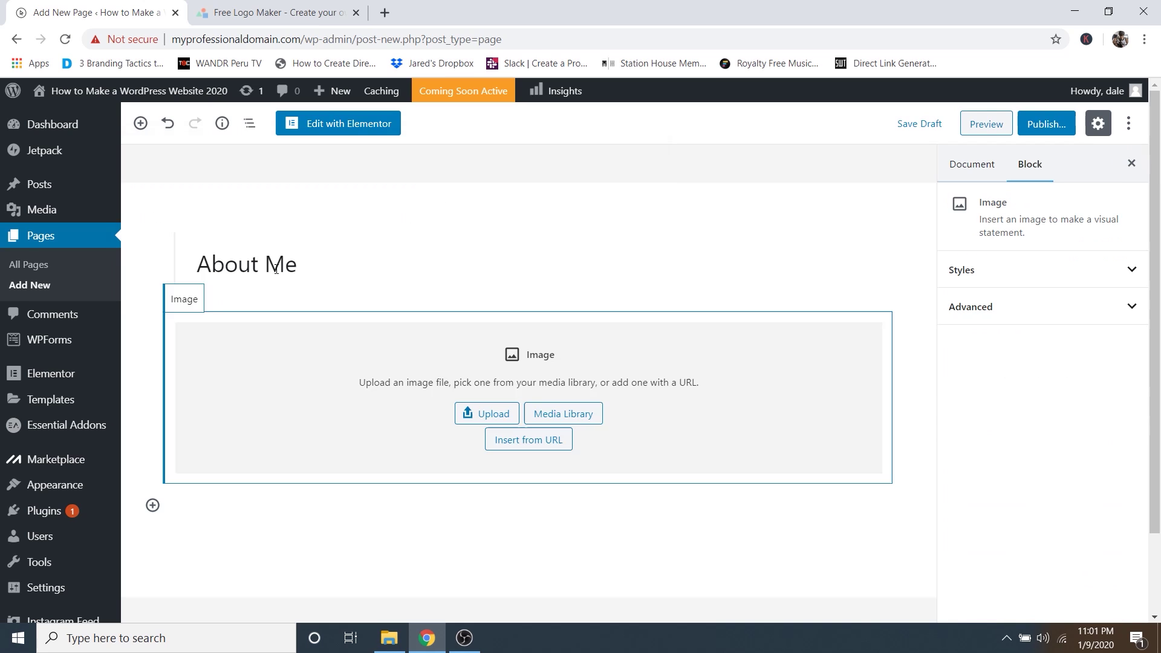
Insert the red-hat camera photo Gallery-4.jpg from the Media Library into the Image block.
left_click(586, 417)
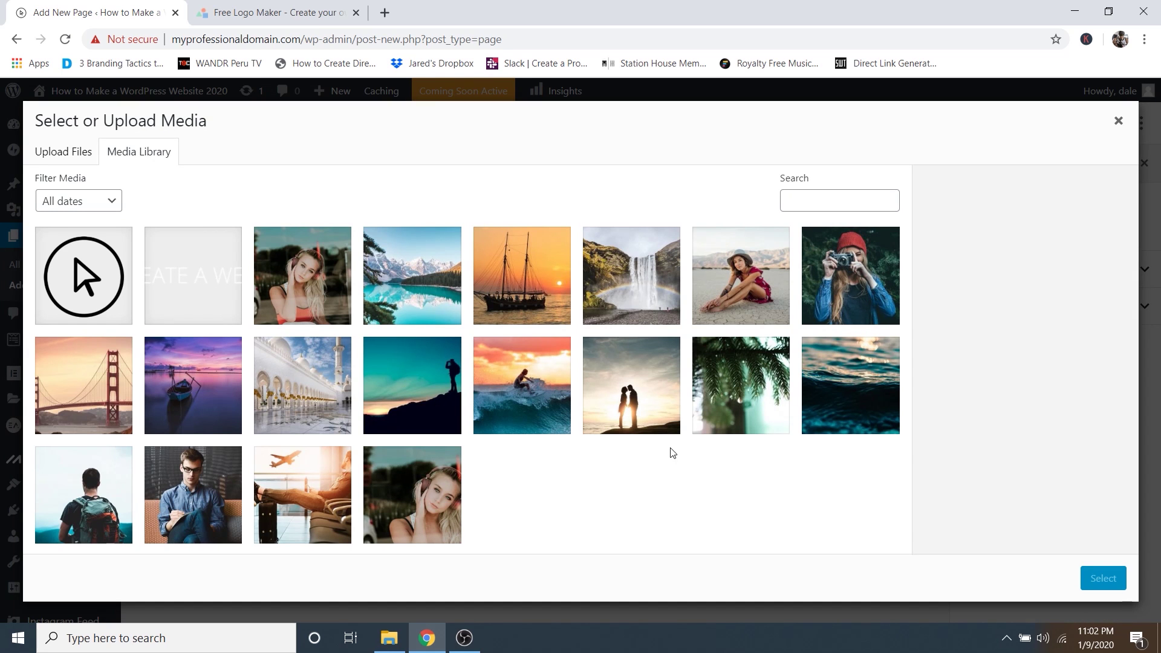
left_click(849, 300)
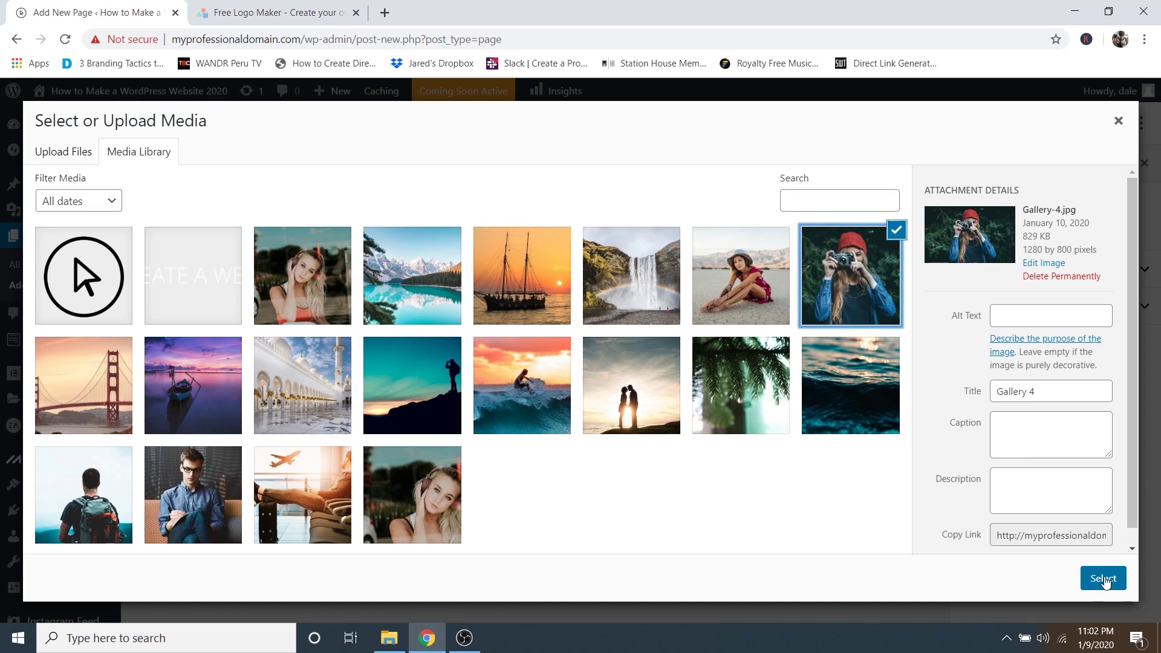
left_click(1103, 578)
Shrink the photo to about half width (564 × 352) and start a new paragraph below it.
scroll(734, 312, "down", 1)
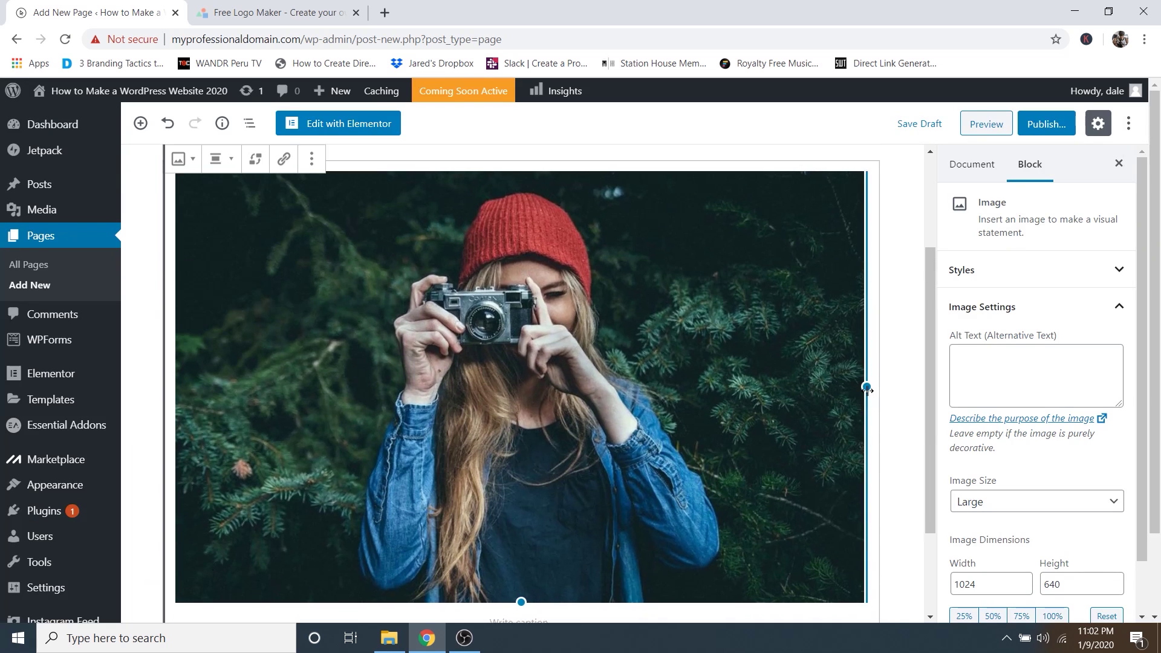
left_click_drag(869, 386, 601, 387)
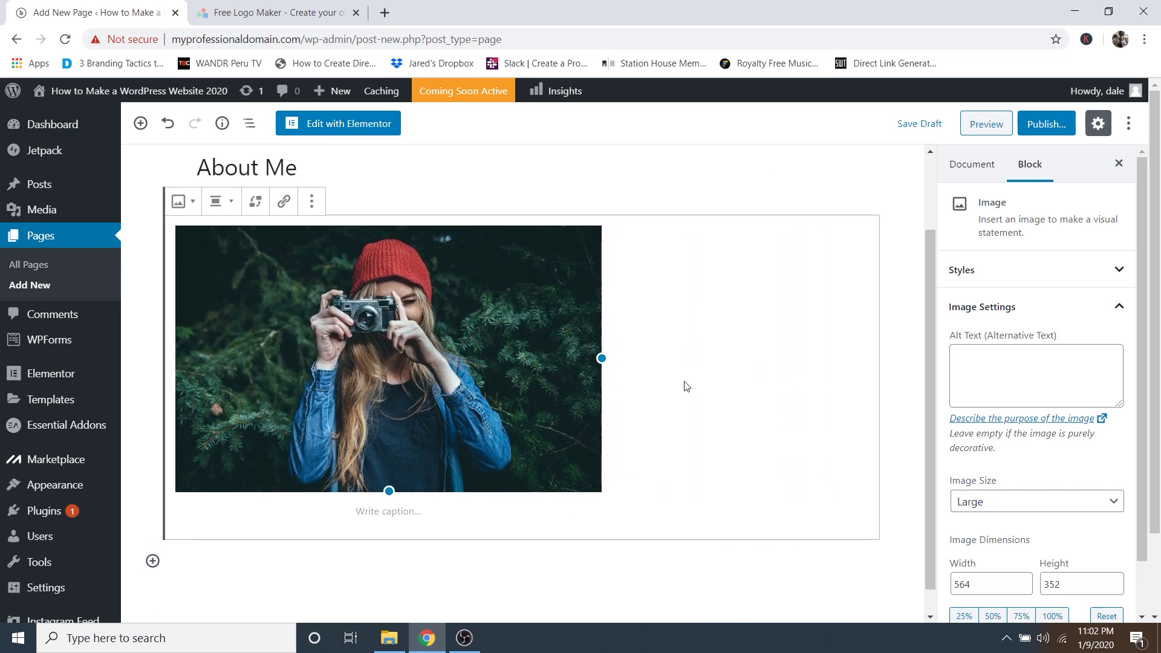
scroll(743, 372, "down", 1)
scroll(732, 366, "up", 1)
scroll(730, 367, "down", 1)
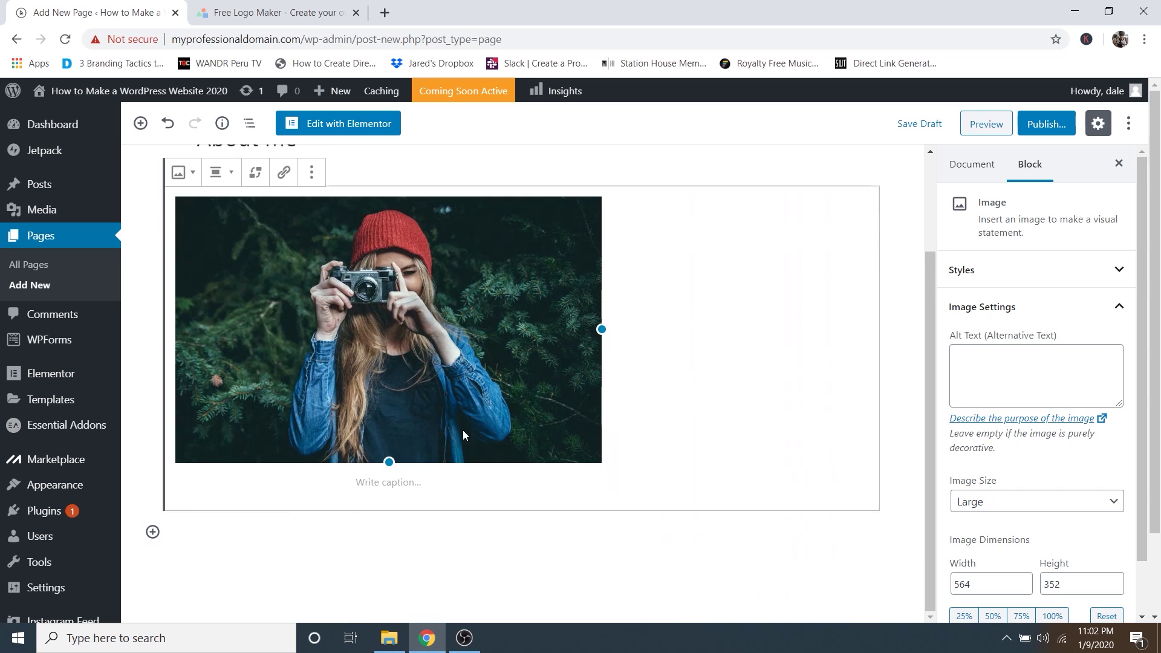
key("Return")
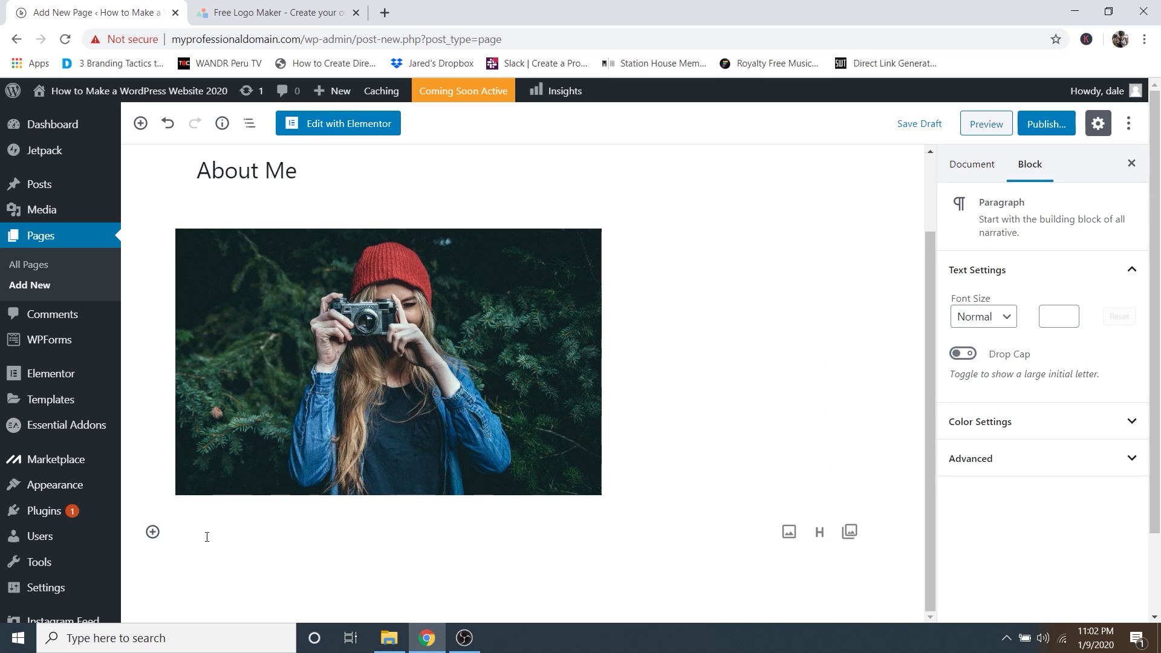
Paste the Lorem ipsum placeholder text into the empty paragraph below the photo.
right_click(183, 533)
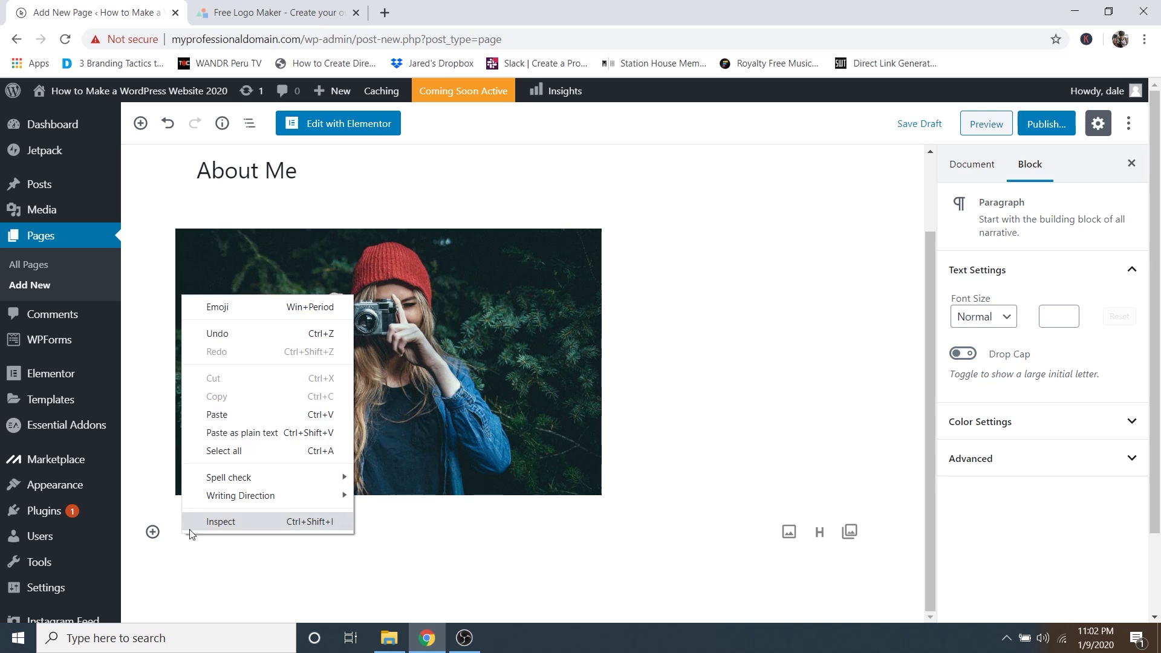
left_click(215, 416)
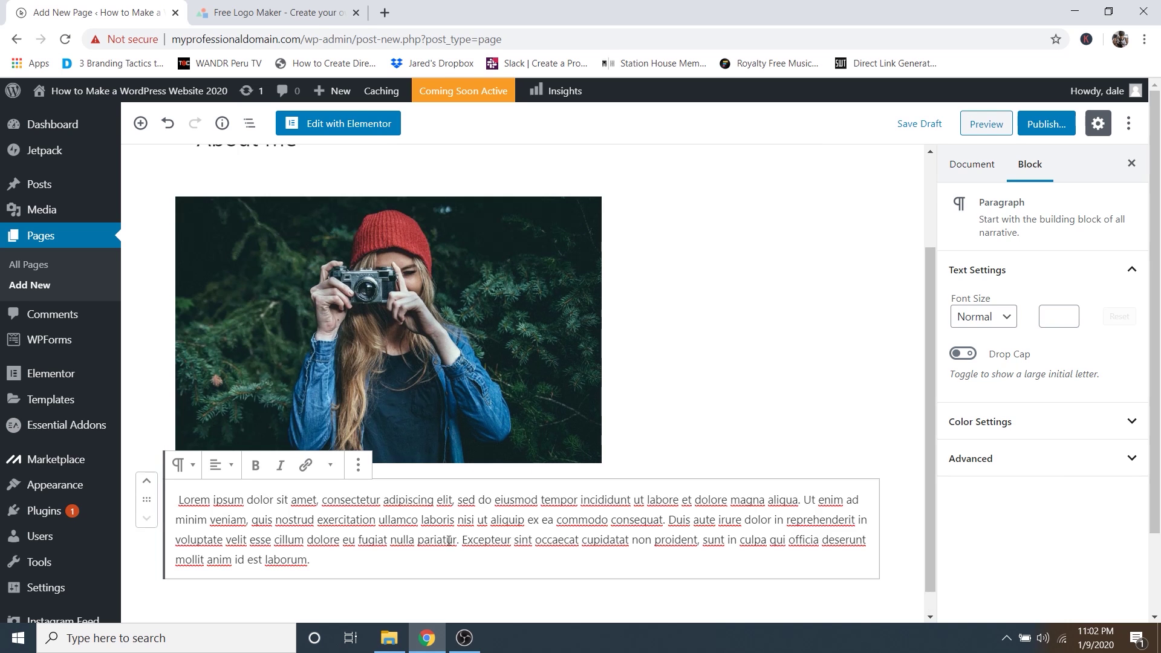
scroll(617, 478, "up", 2)
scroll(620, 466, "down", 3)
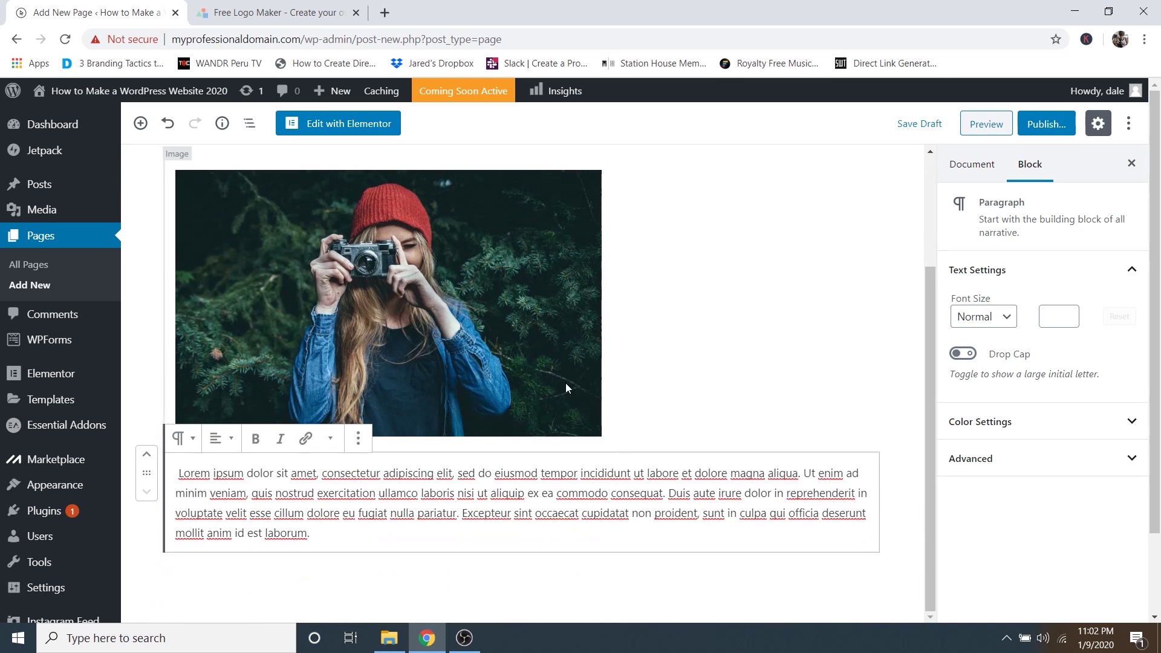
scroll(622, 459, "up", 2)
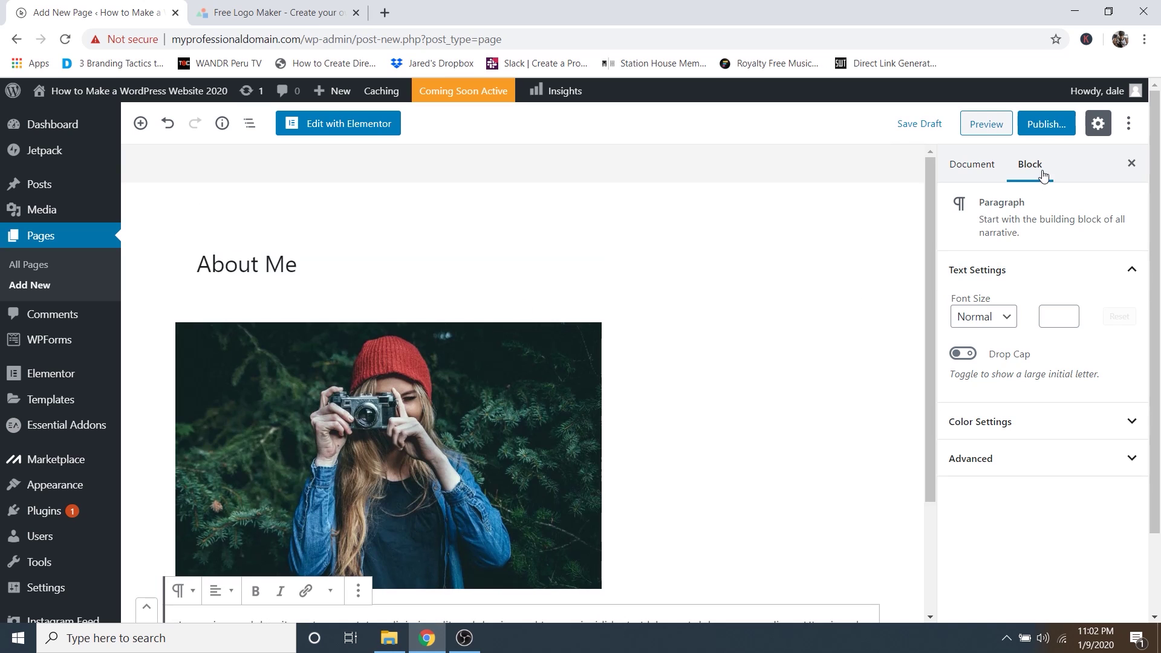
Publish the About Me page through the pre-publish panel, then close the confirmation panel.
left_click(1044, 128)
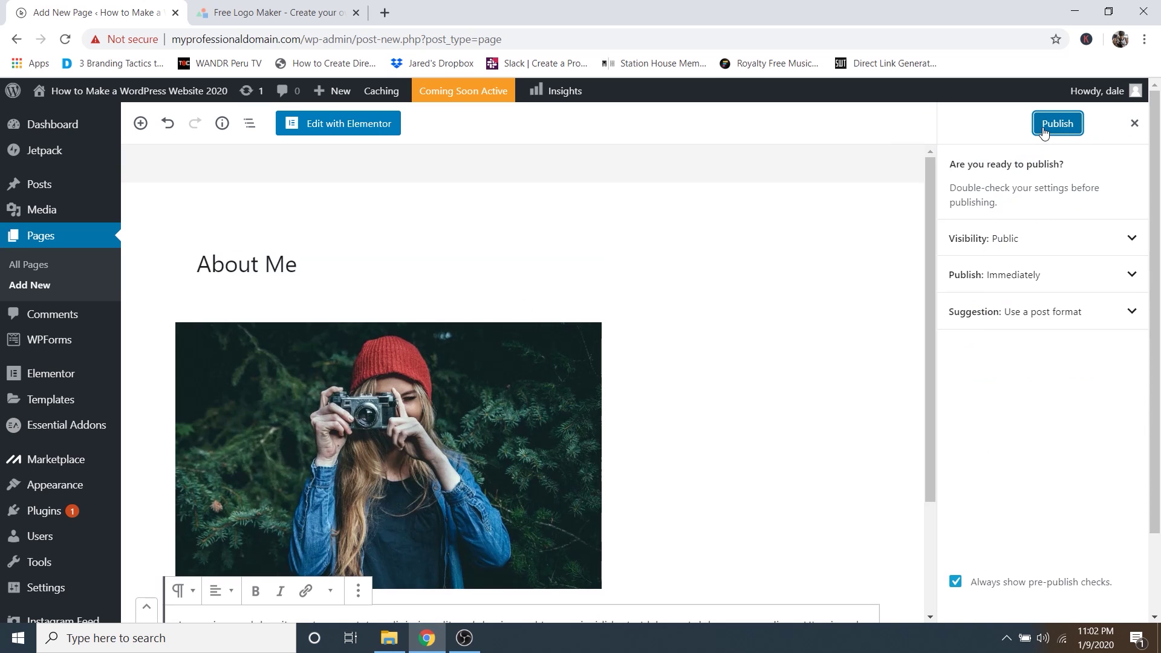
left_click(1053, 133)
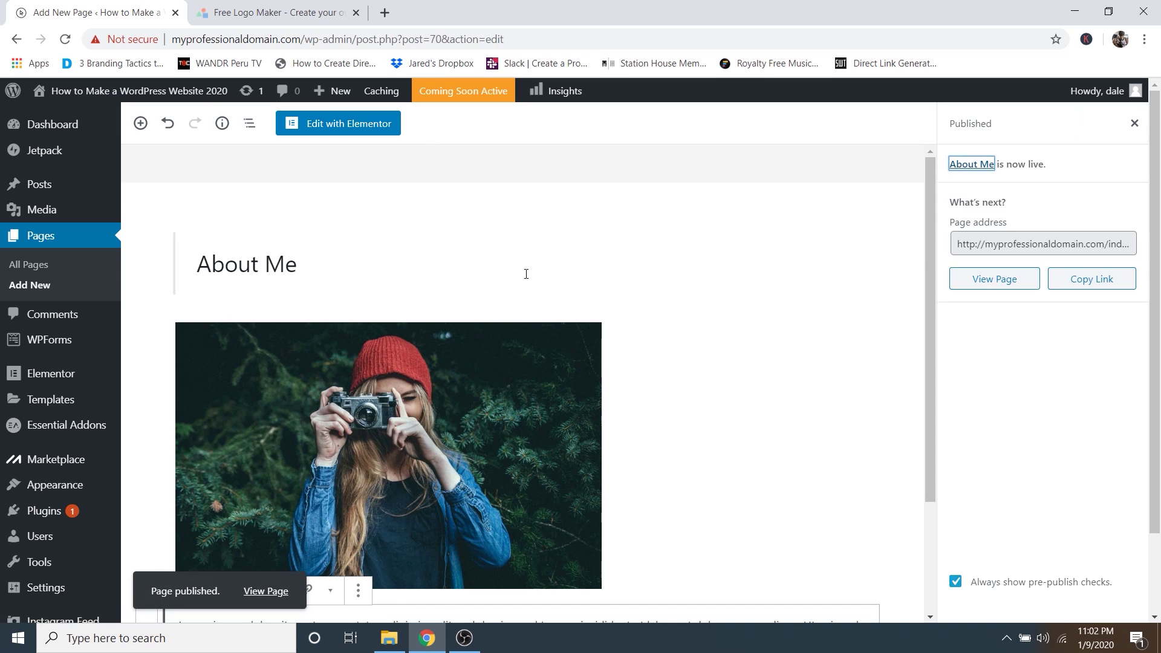
scroll(526, 274, "down", 3)
scroll(532, 303, "up", 3)
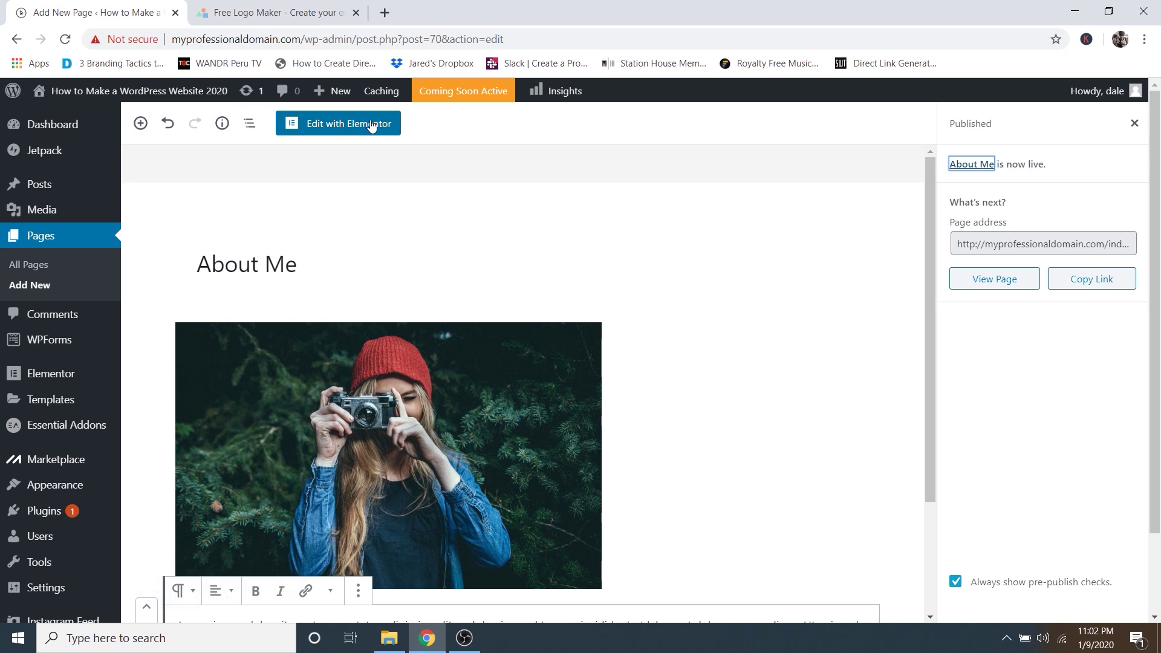
left_click(1136, 125)
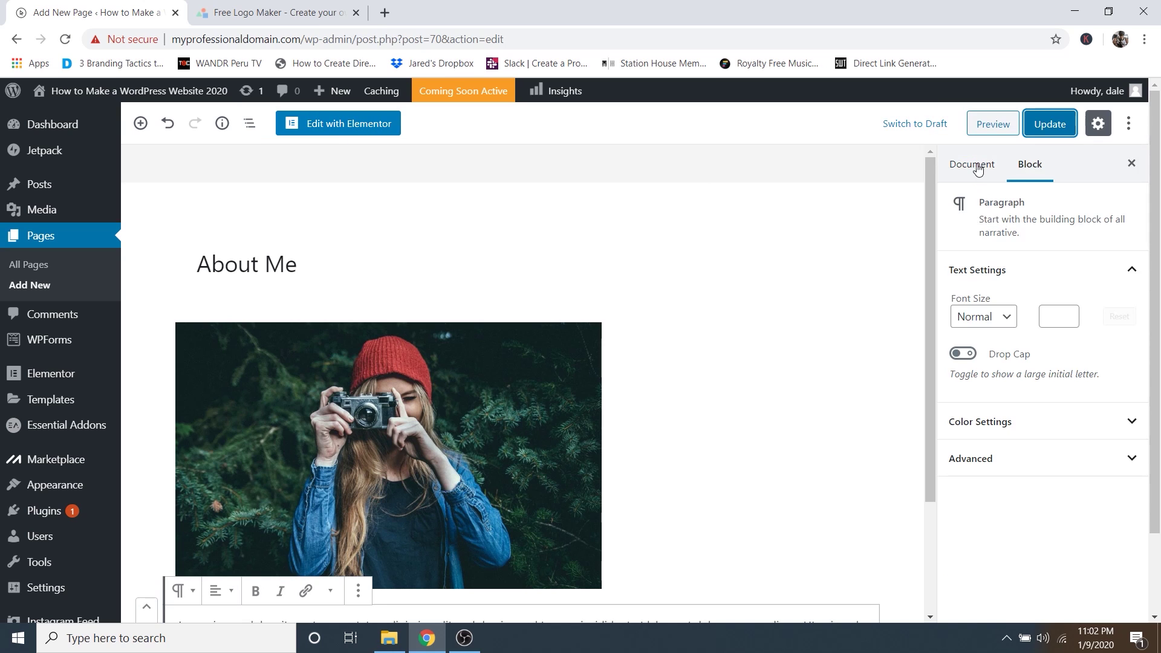
Keep Default template under Page Attributes in the Document settings and save the page update.
left_click(975, 166)
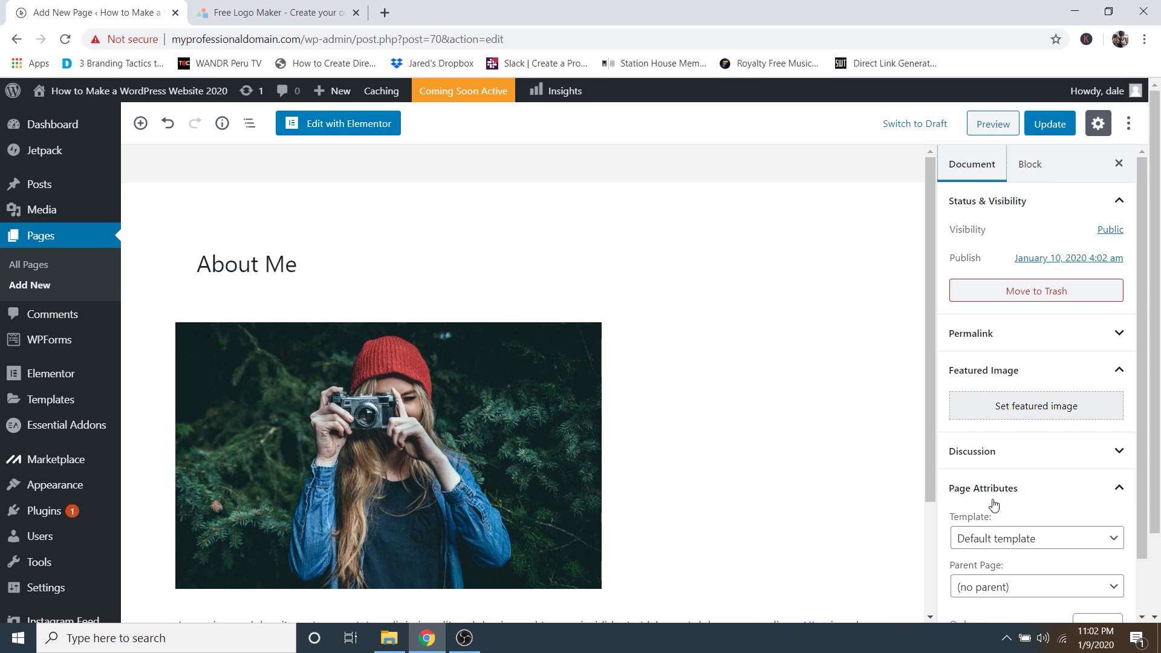
scroll(995, 502, "down", 2)
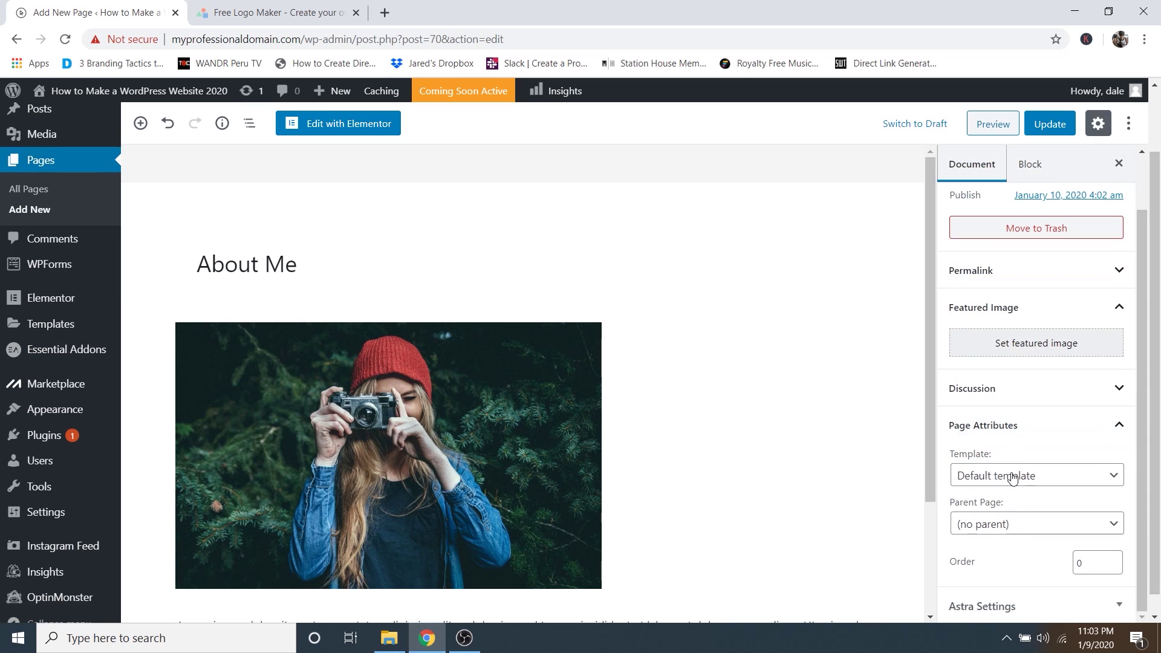
left_click(1013, 478)
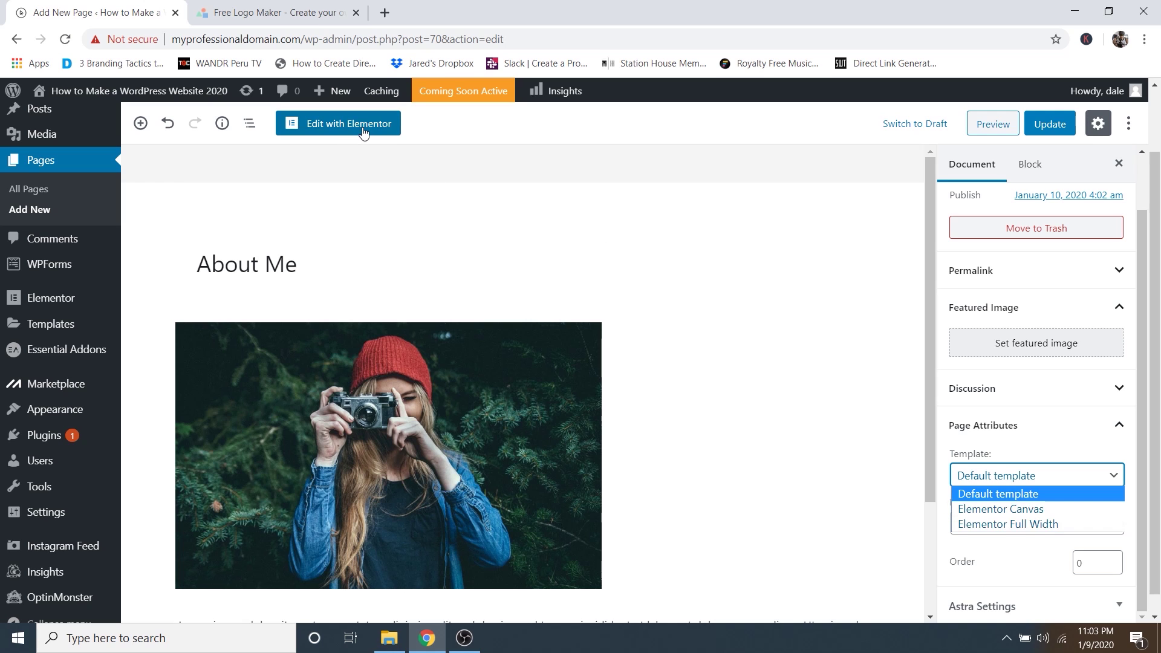
left_click(669, 197)
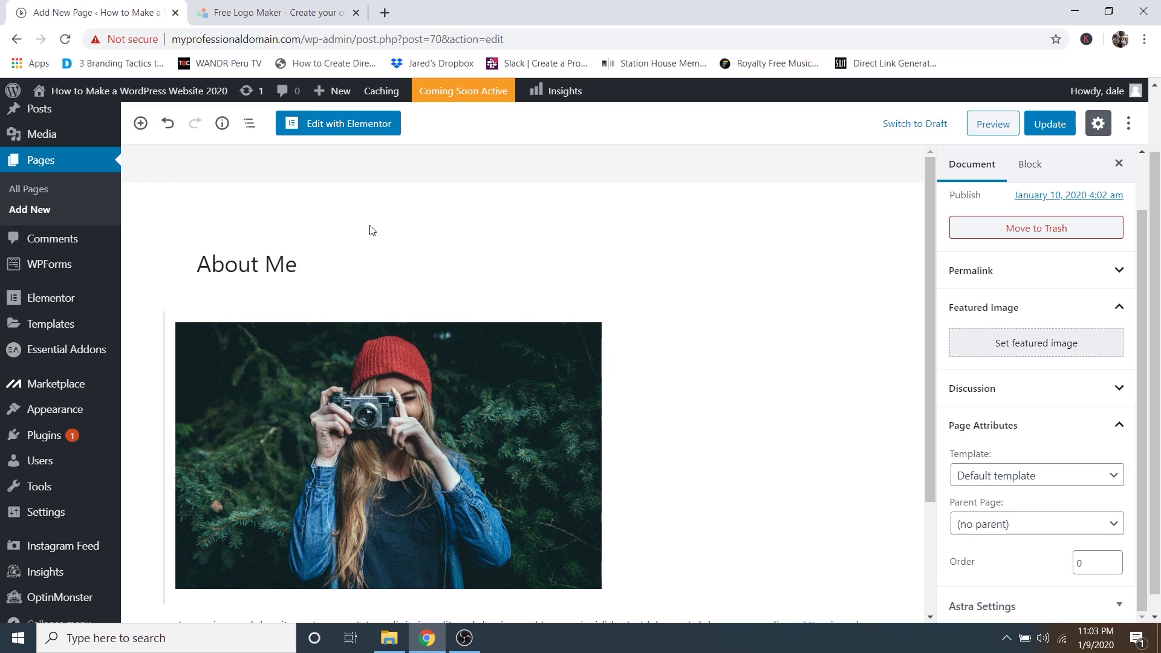
scroll(375, 260, "down", 3)
scroll(469, 306, "up", 3)
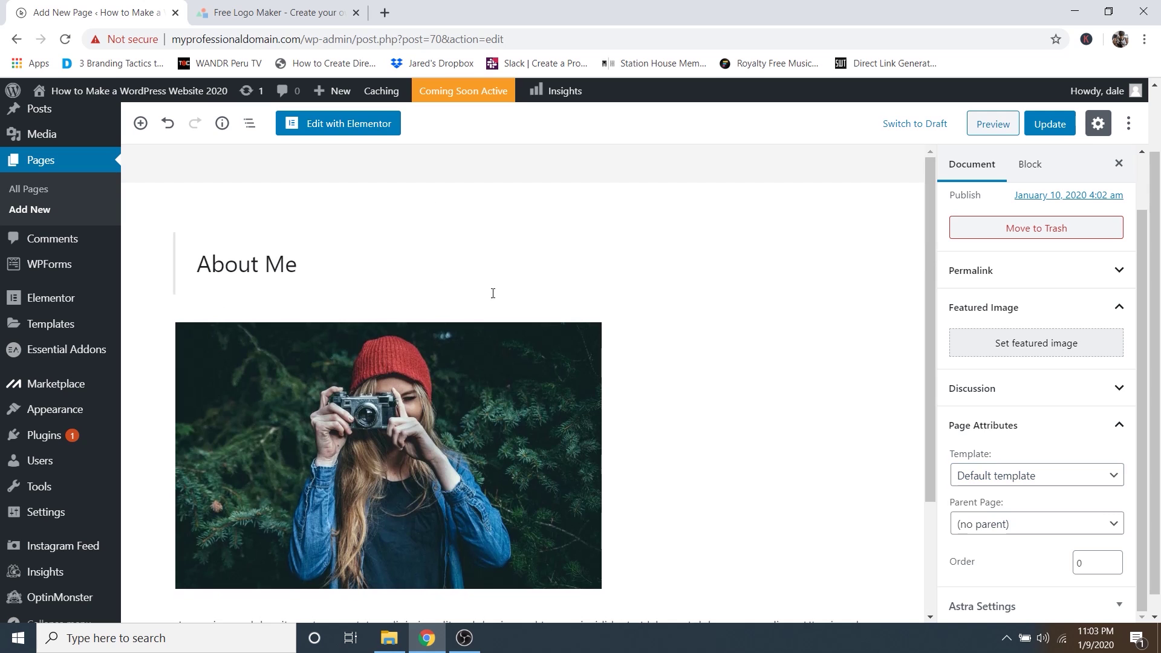
left_click(1056, 127)
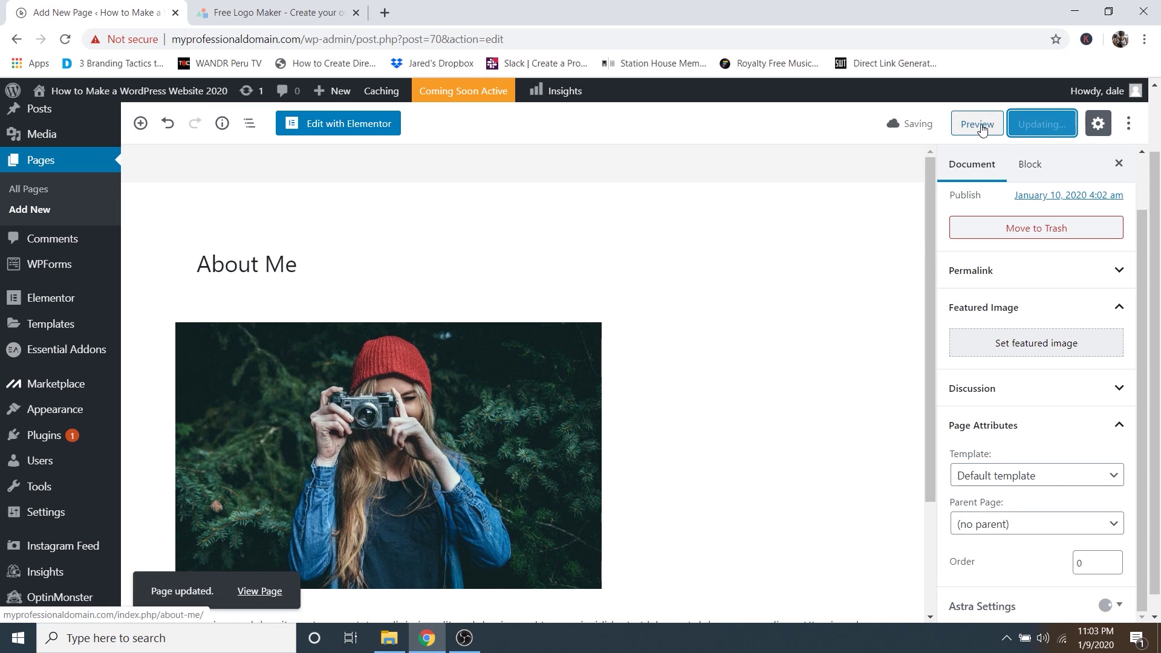
left_click(980, 127)
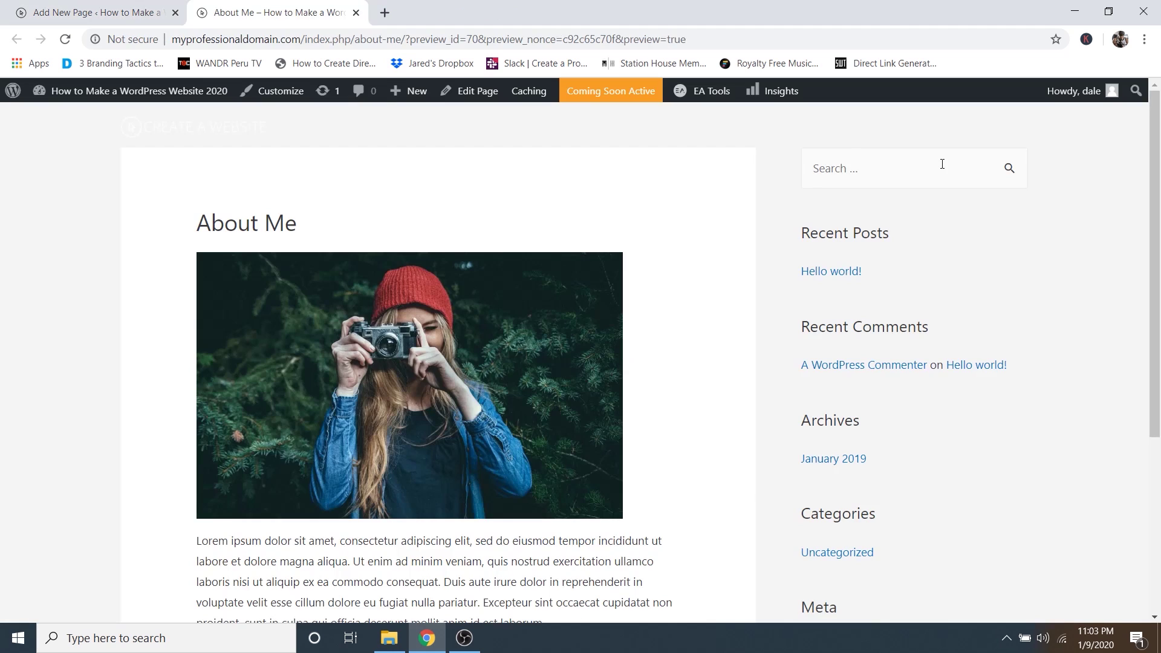
scroll(670, 373, "down", 4)
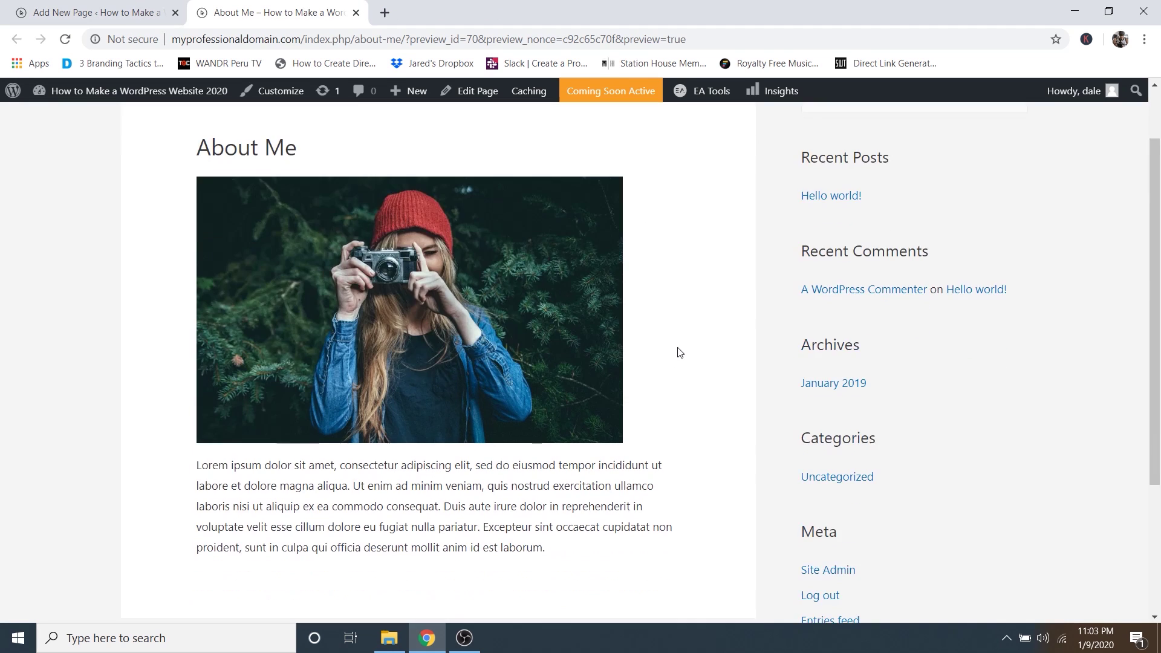
scroll(666, 372, "up", 4)
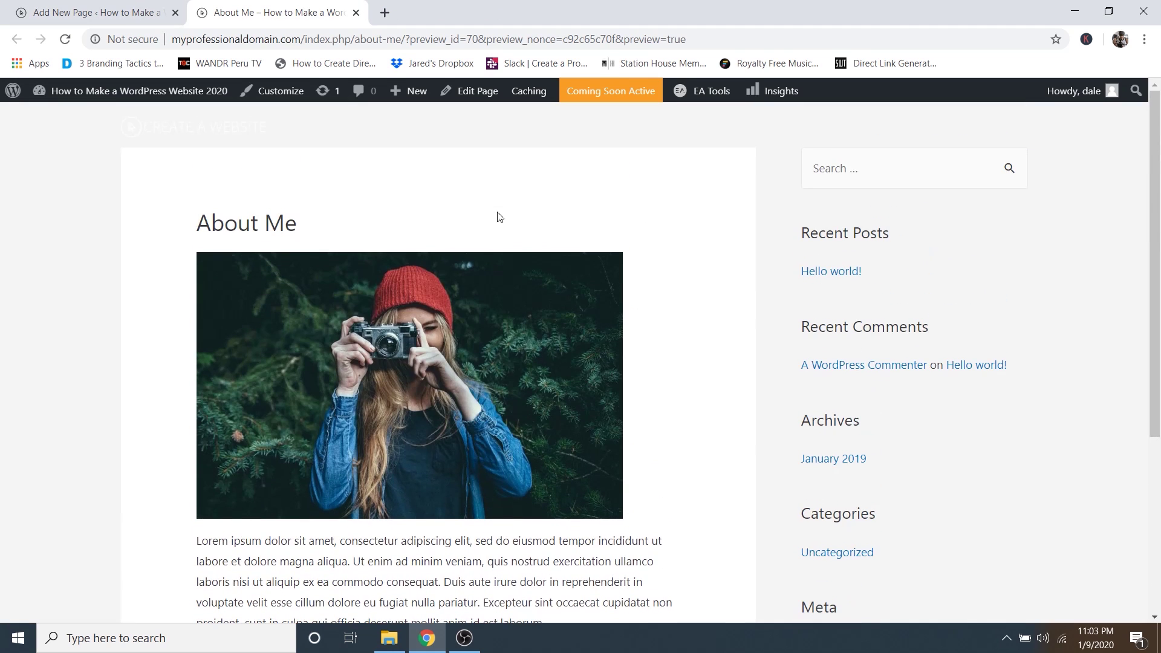
left_click(356, 13)
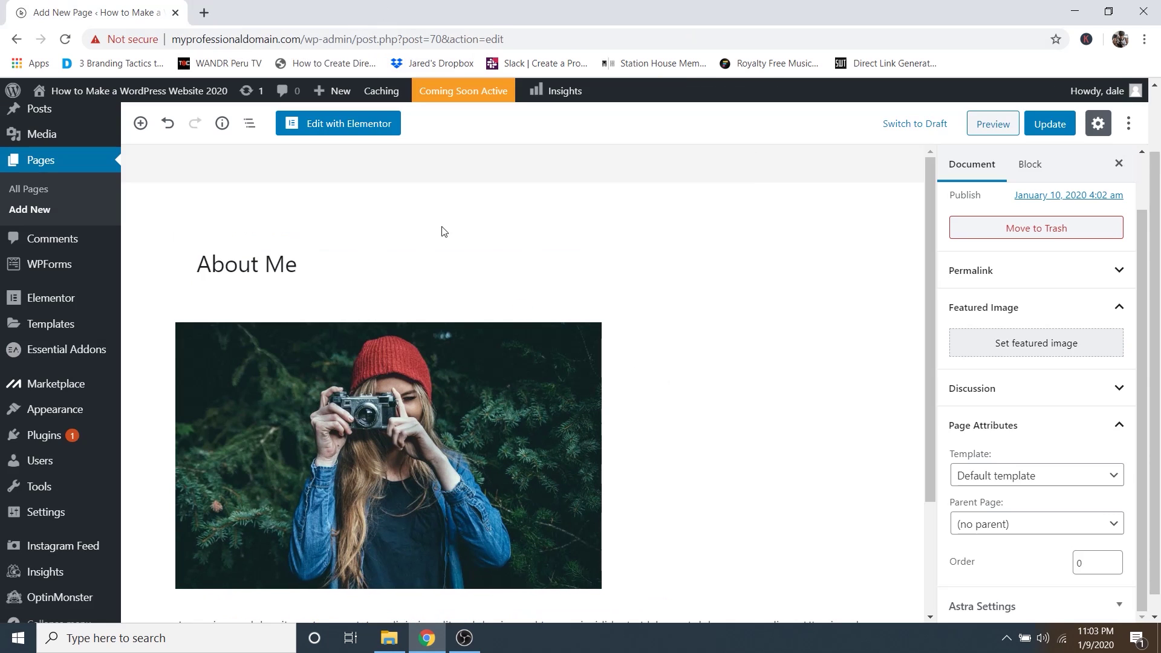
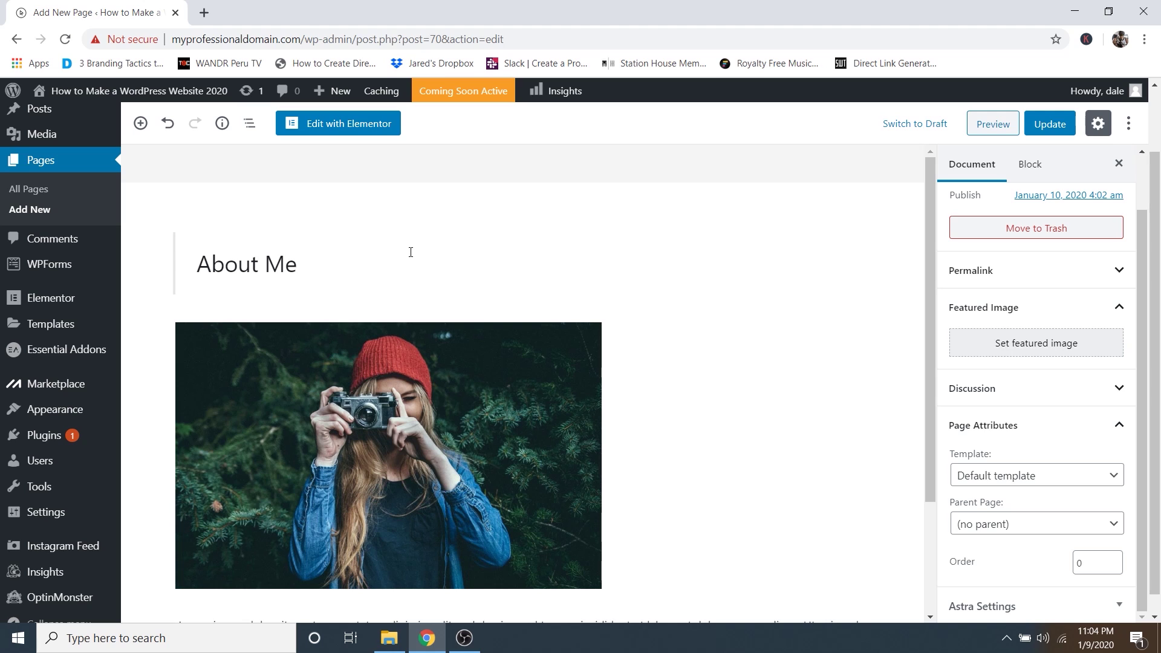
Bring up the Posts flyout submenu in the admin sidebar.
scroll(86, 365, "up", 2)
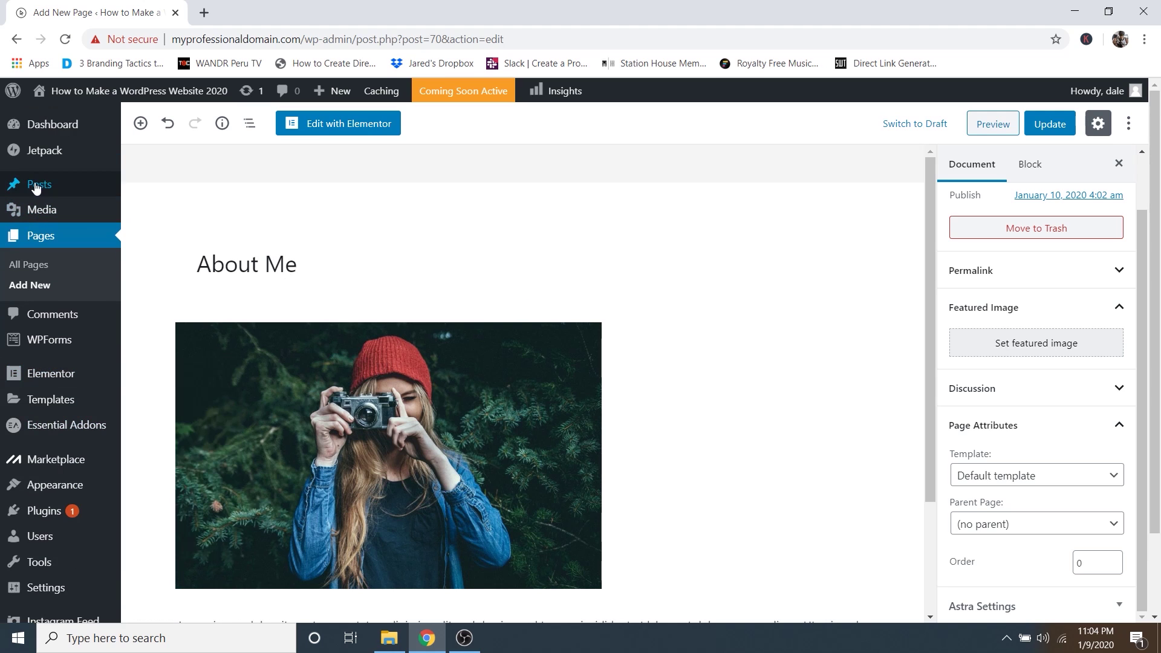
mouse_move(41, 189)
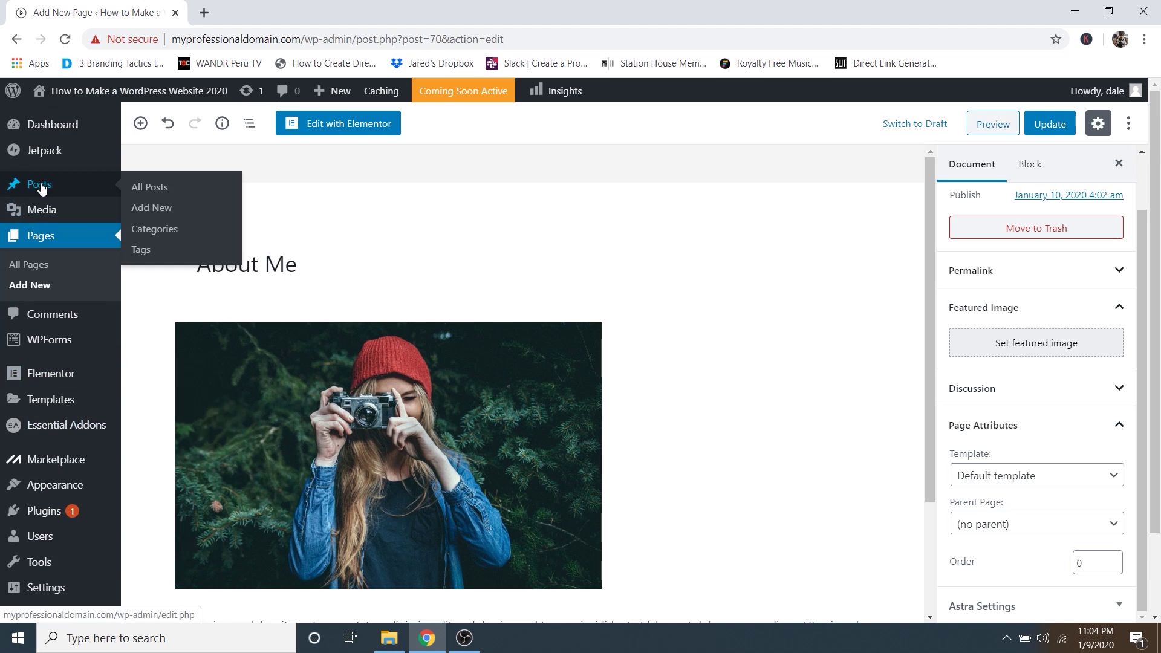
Create a new post titled 'The Top 10 Surf Spots in Hawaii' with Blog-2.jpg below the title.
left_click(162, 208)
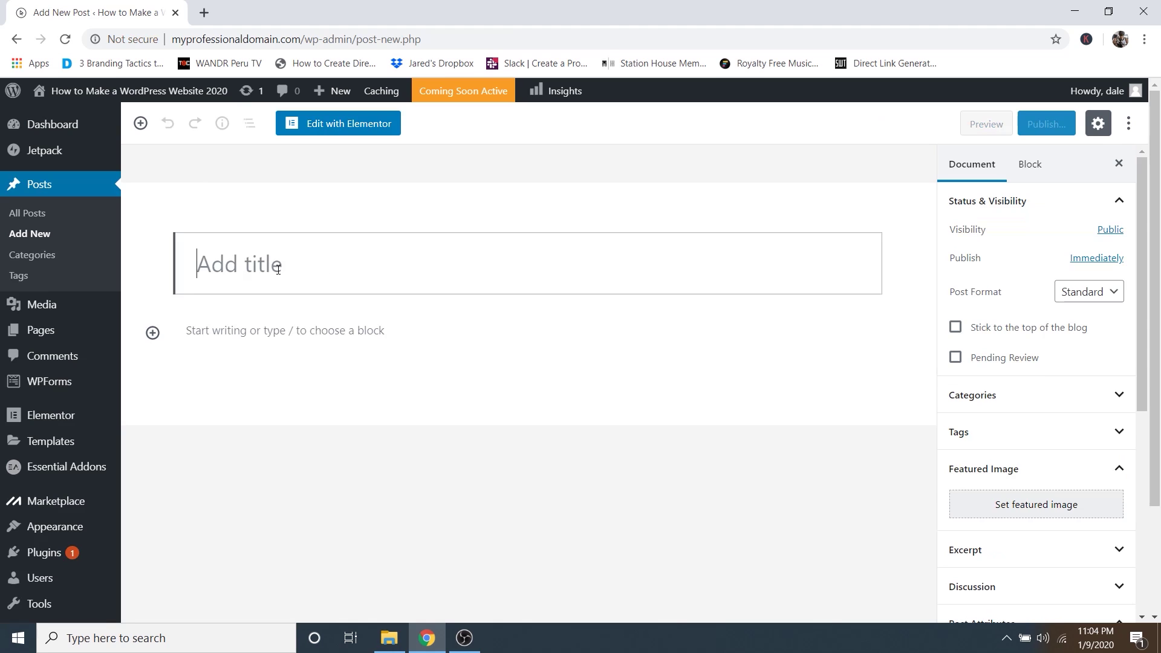
type("The Top 10 Surf Spots in Hawaii")
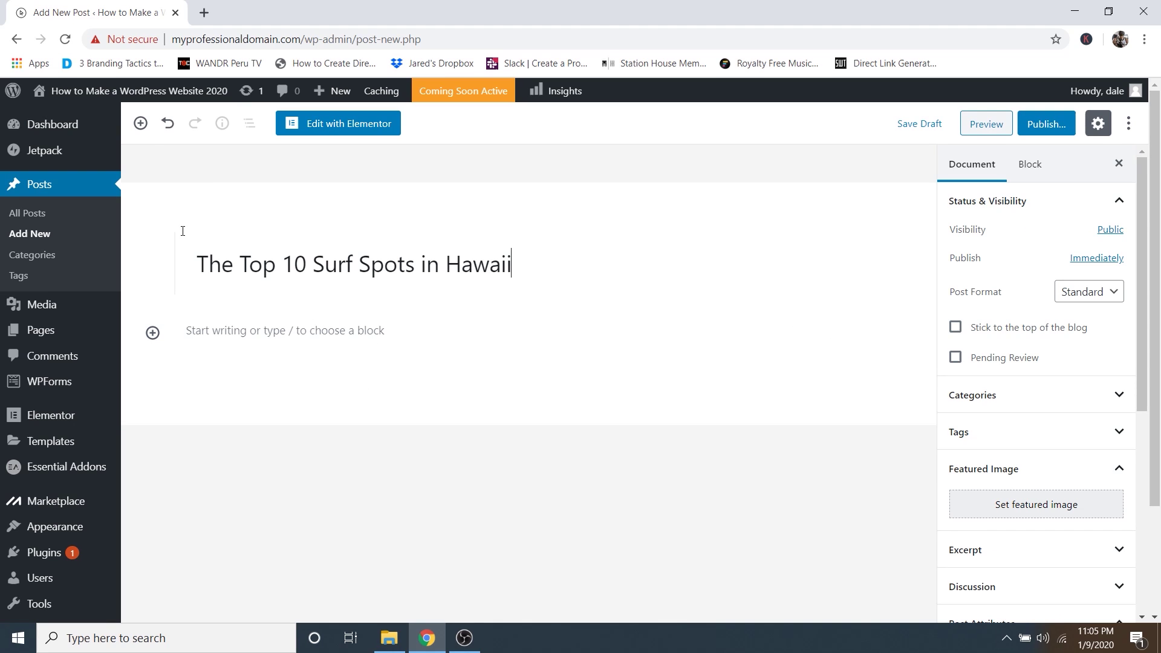
left_click(141, 127)
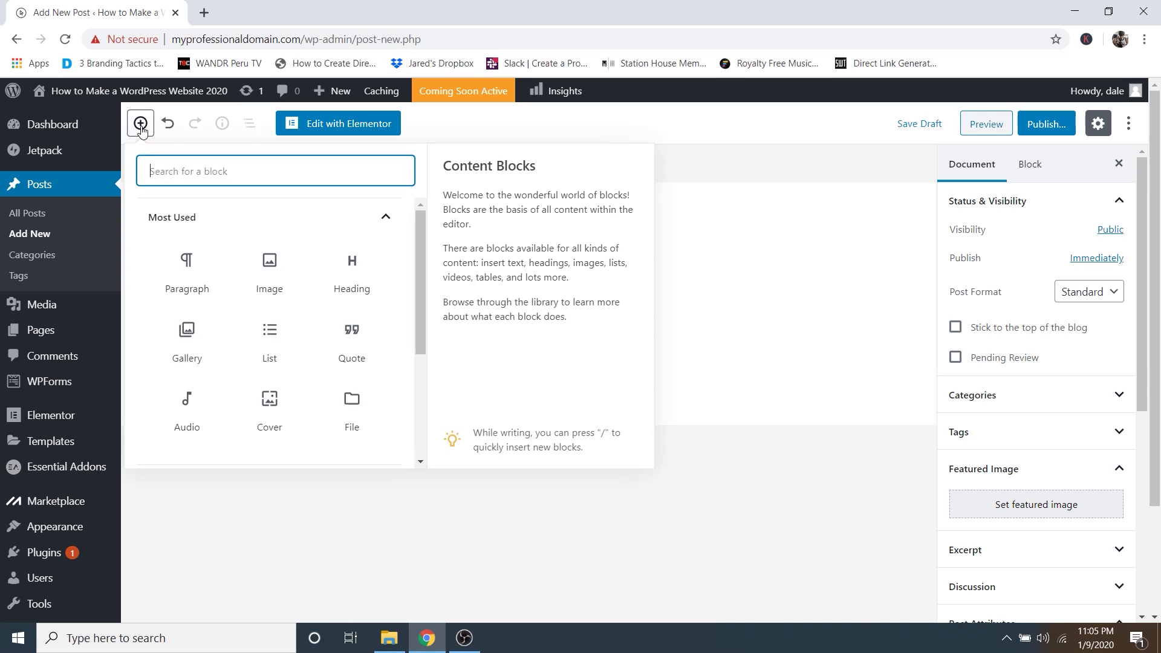
left_click(297, 281)
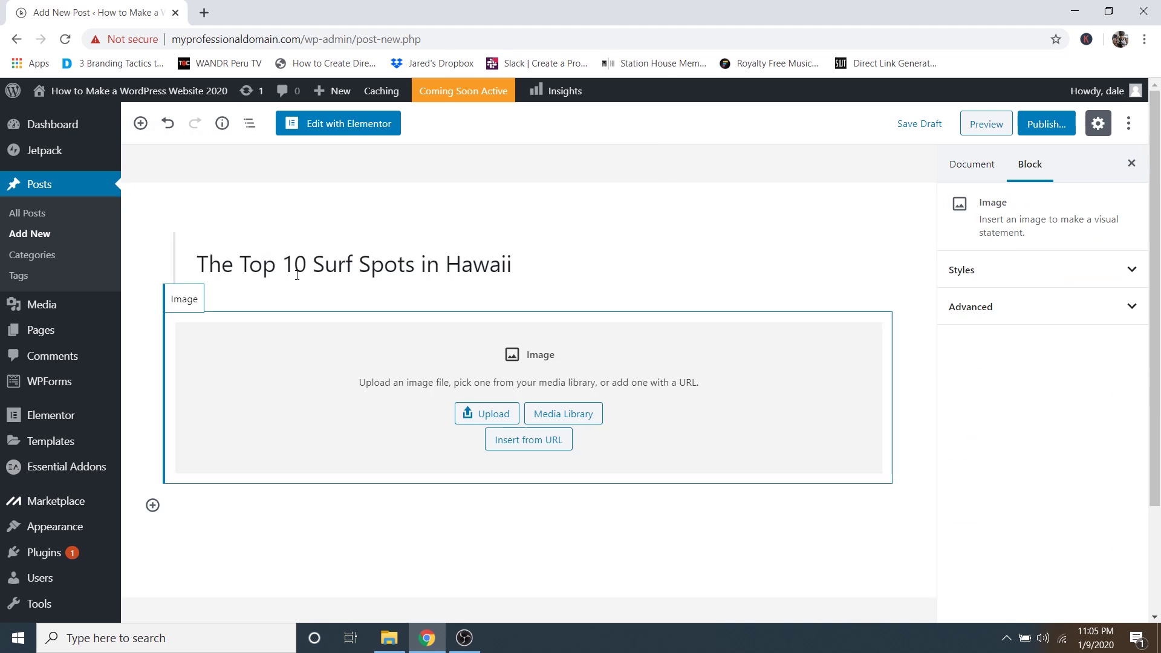
left_click(591, 425)
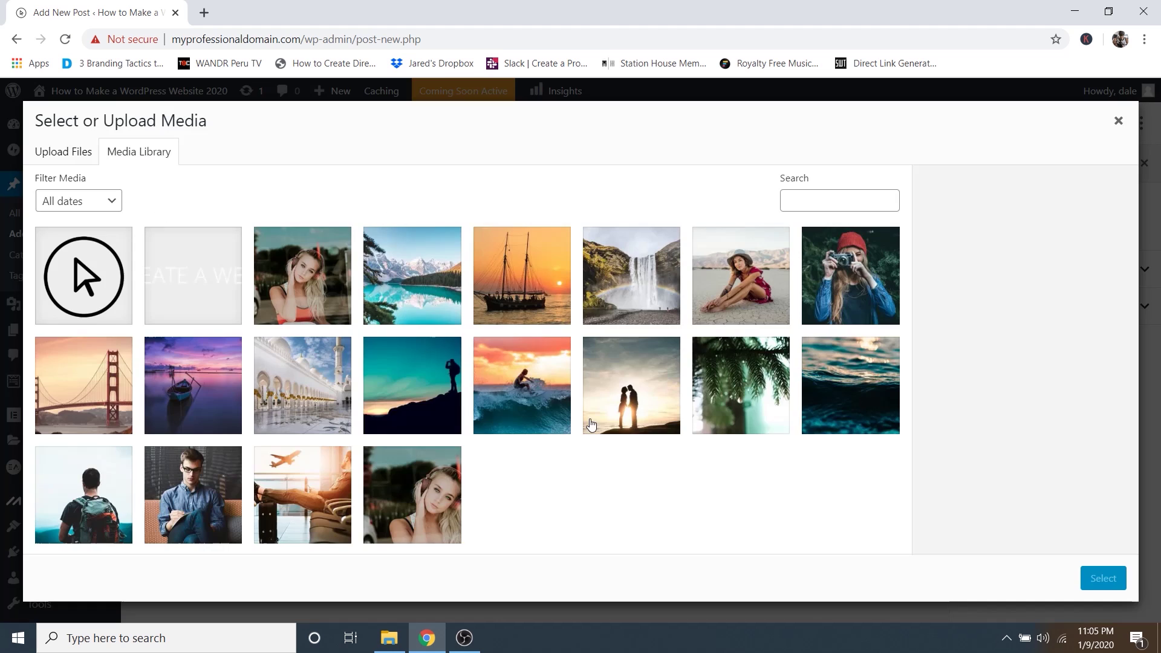
left_click(525, 387)
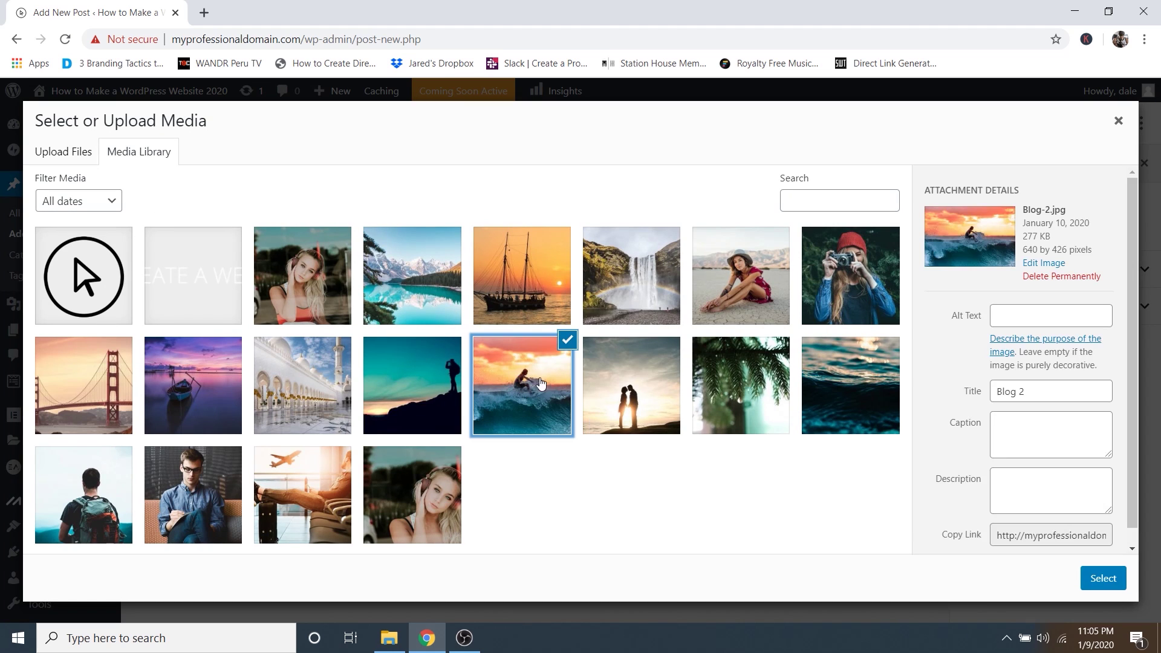
left_click(1103, 578)
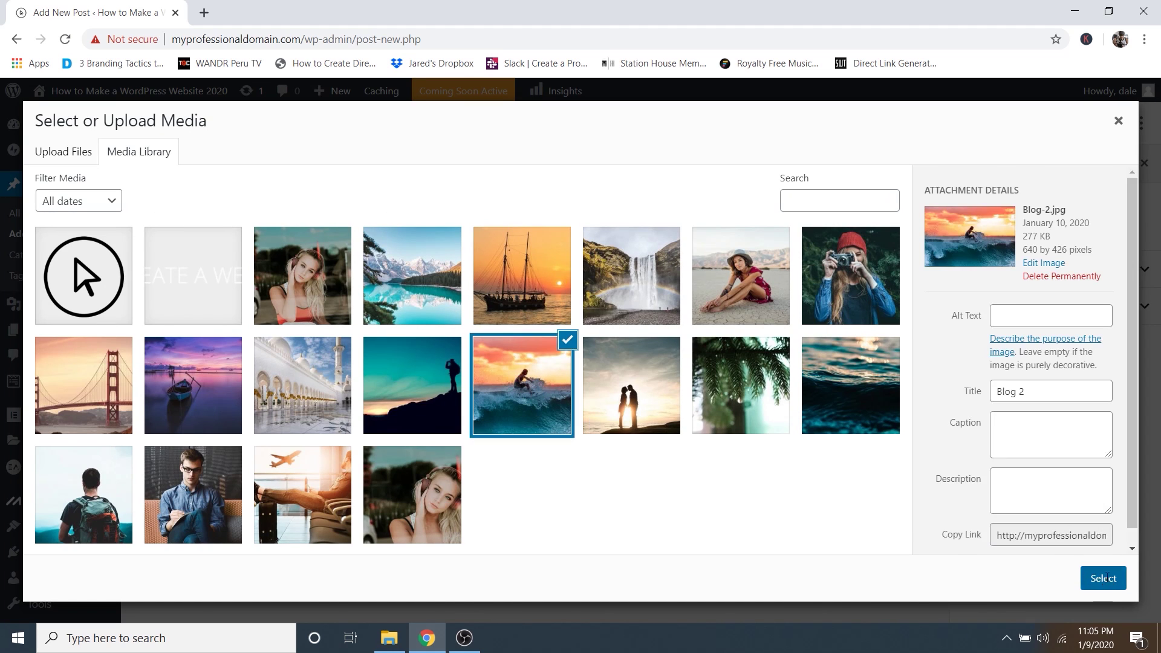
scroll(759, 477, "down", 3)
scroll(734, 477, "up", 3)
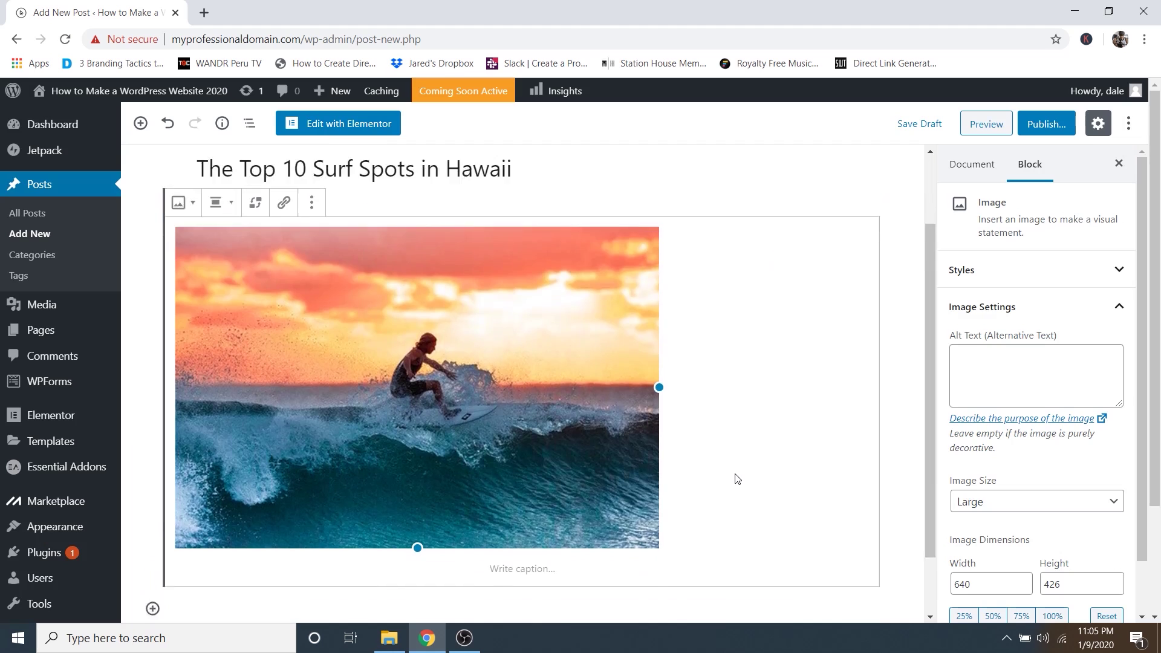
scroll(705, 469, "down", 3)
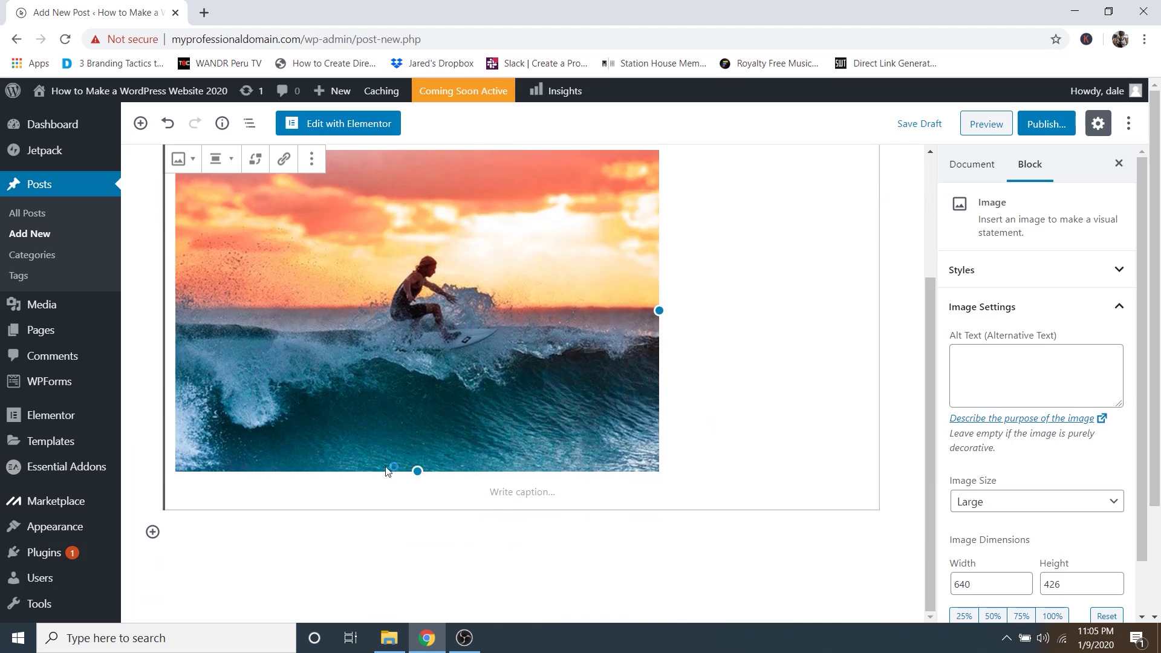
scroll(392, 472, "up", 2)
scroll(244, 422, "down", 1)
Add a '#1' line under the surfer photo, followed by the pasted Lorem ipsum paragraph.
left_click(191, 531)
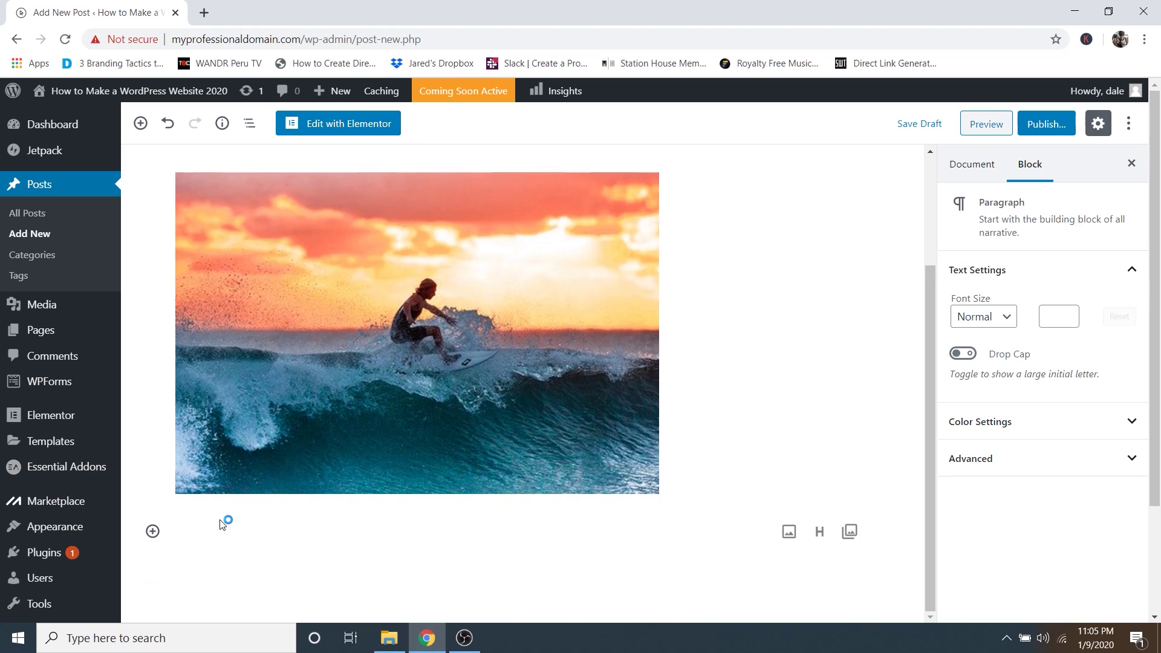
type("#1")
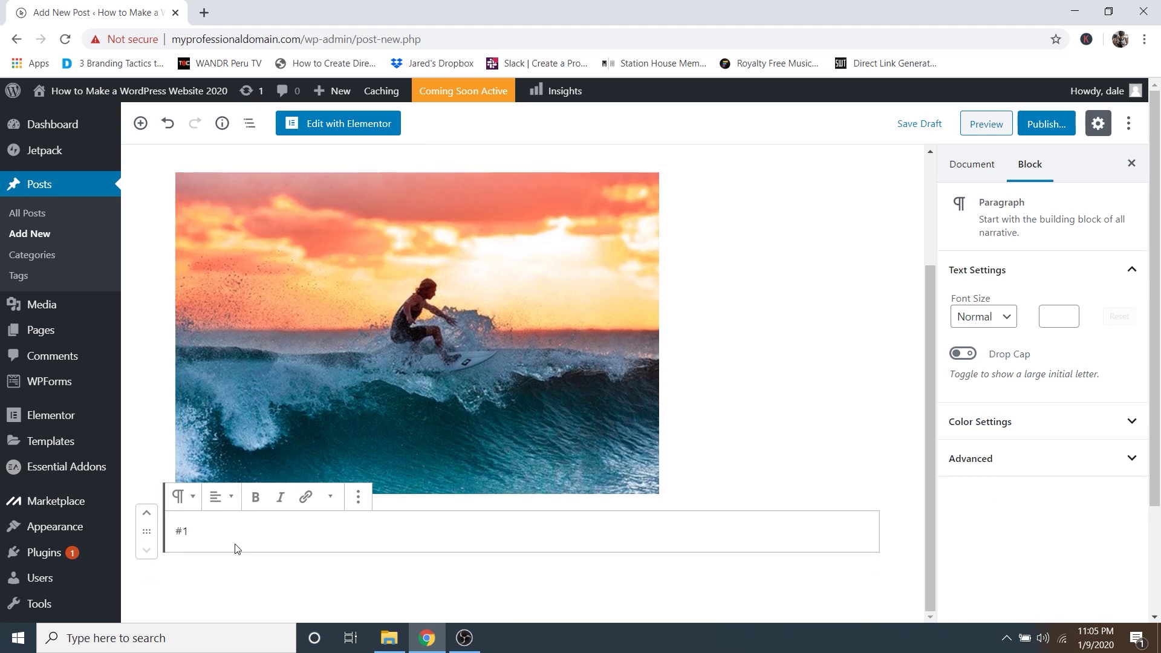
key("Return")
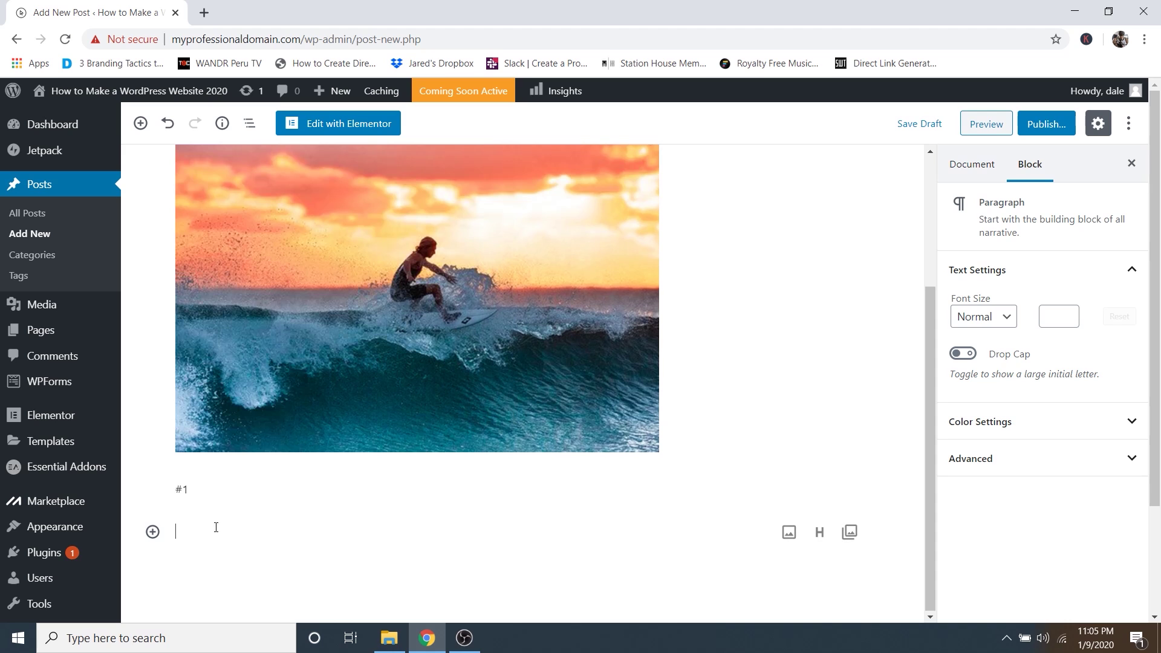
right_click(215, 529)
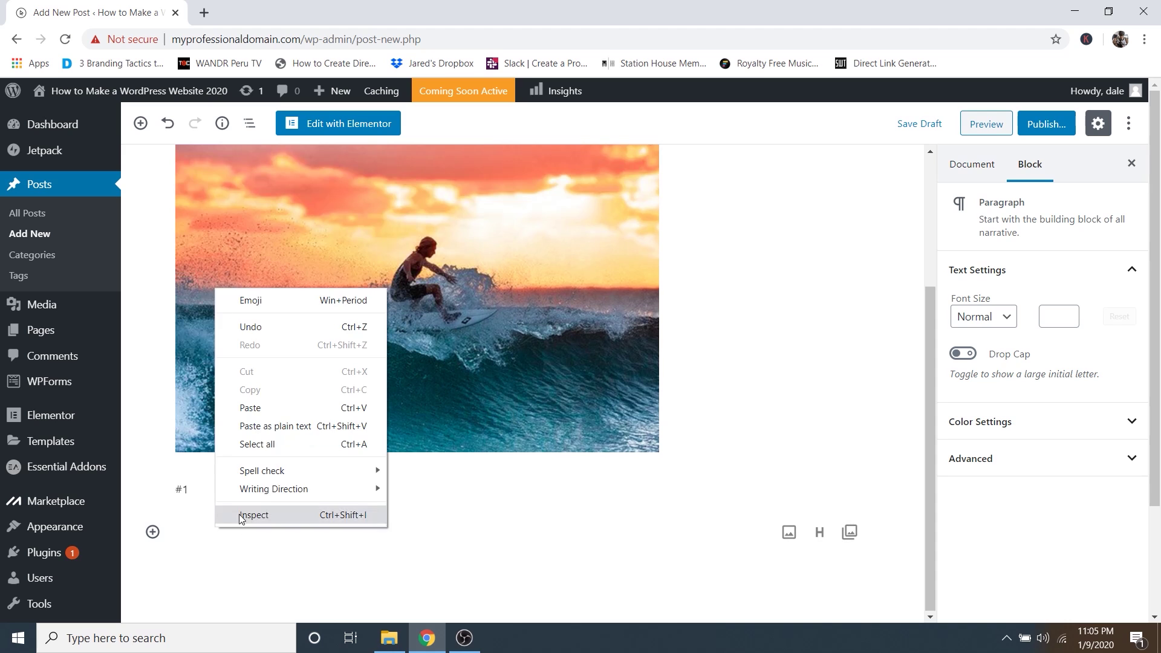
left_click(266, 405)
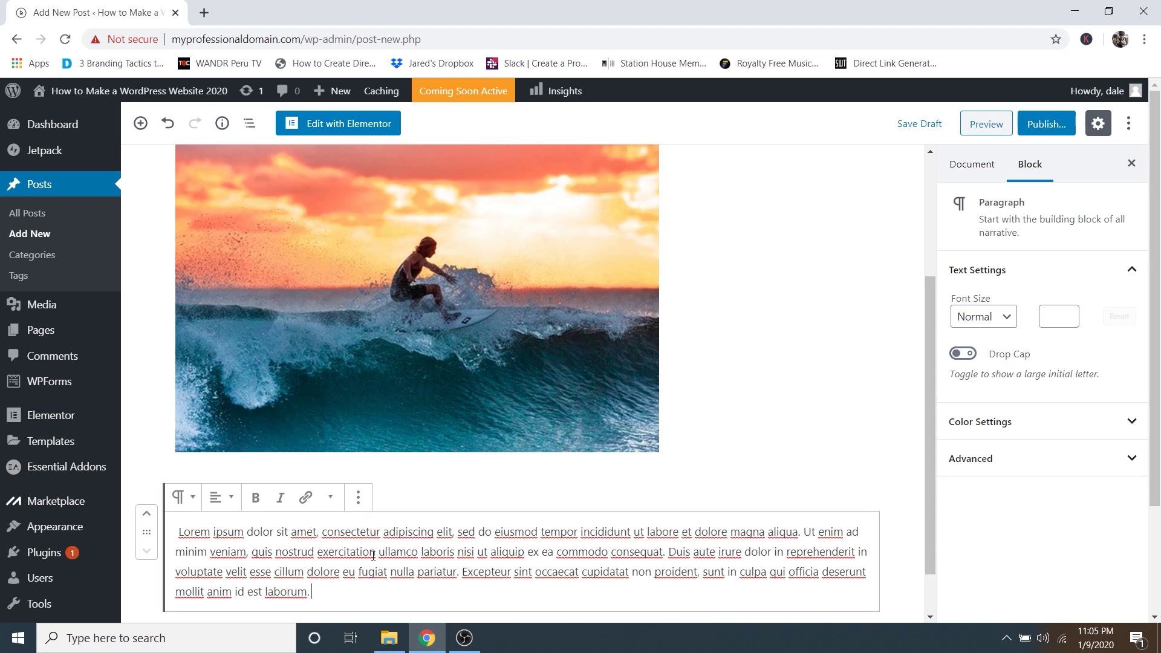
scroll(451, 520, "down", 1)
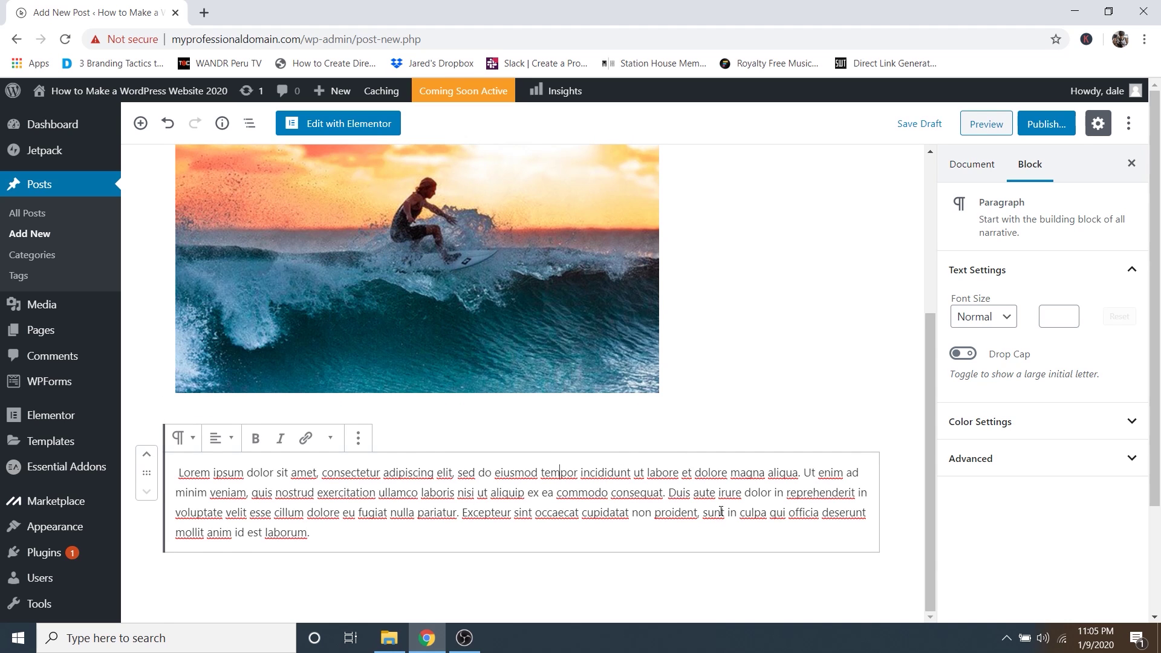
scroll(539, 337, "up", 4)
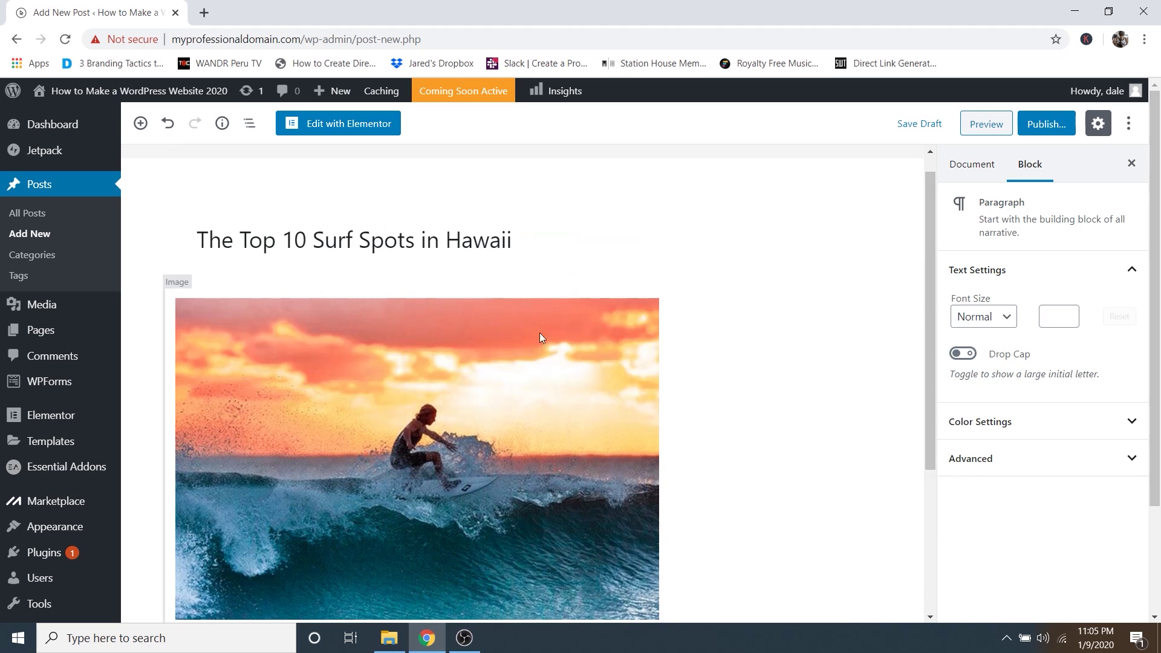
scroll(540, 338, "down", 3)
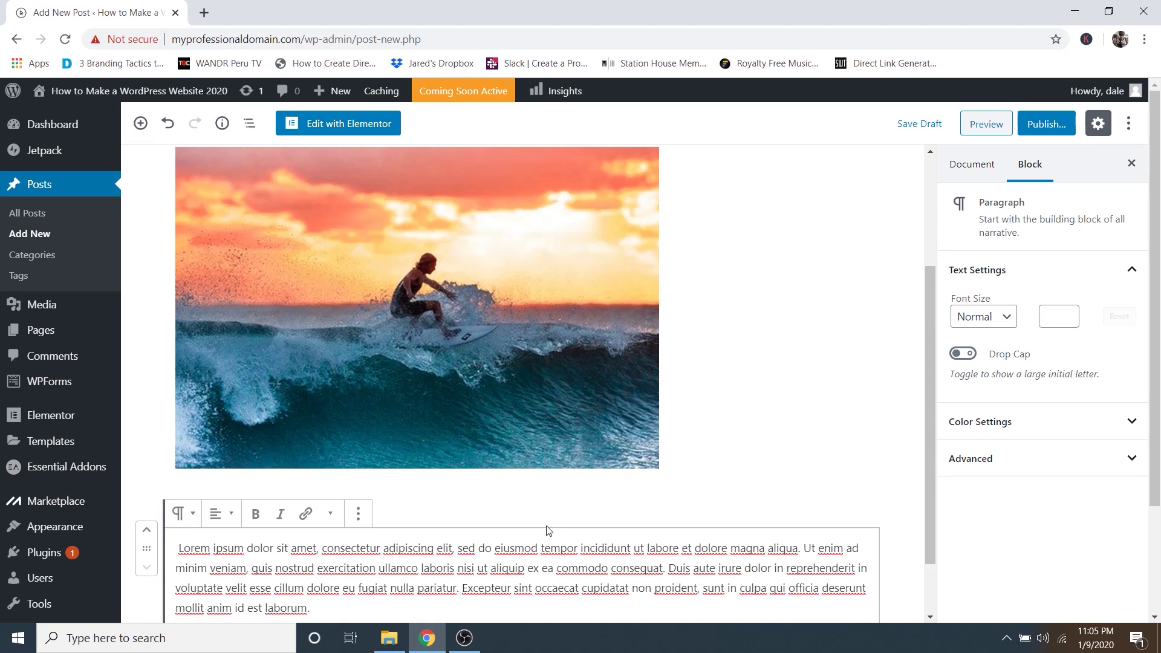
scroll(674, 487, "up", 3)
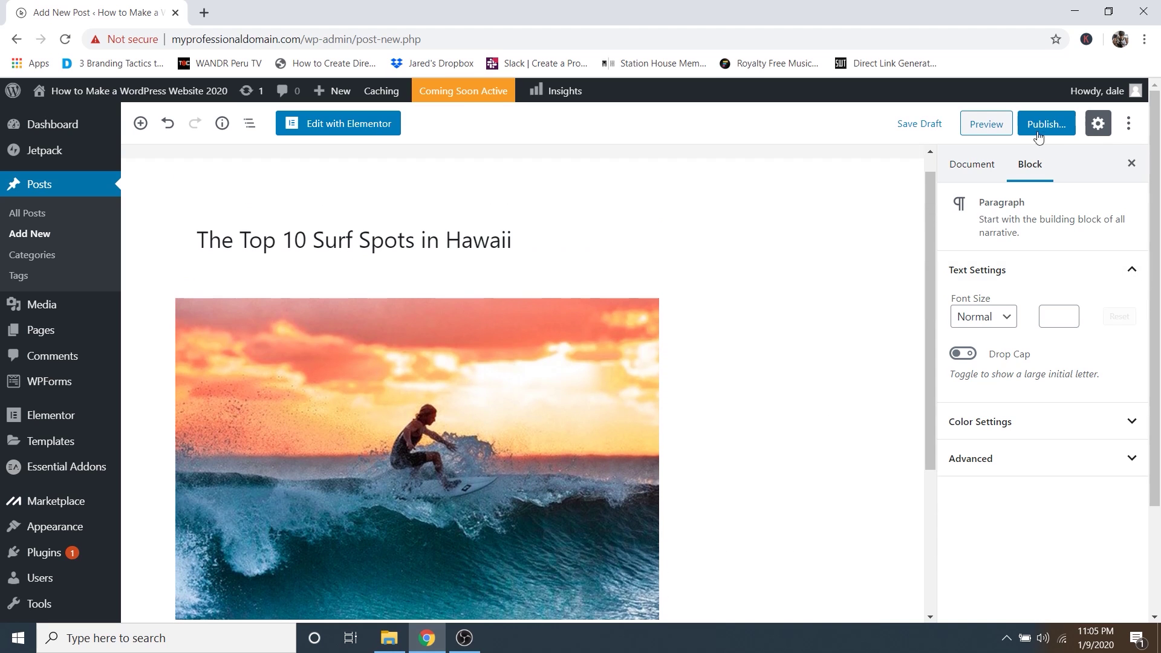
Publish the surf spots post through the pre-publish panel and dismiss the confirmation.
left_click(1048, 128)
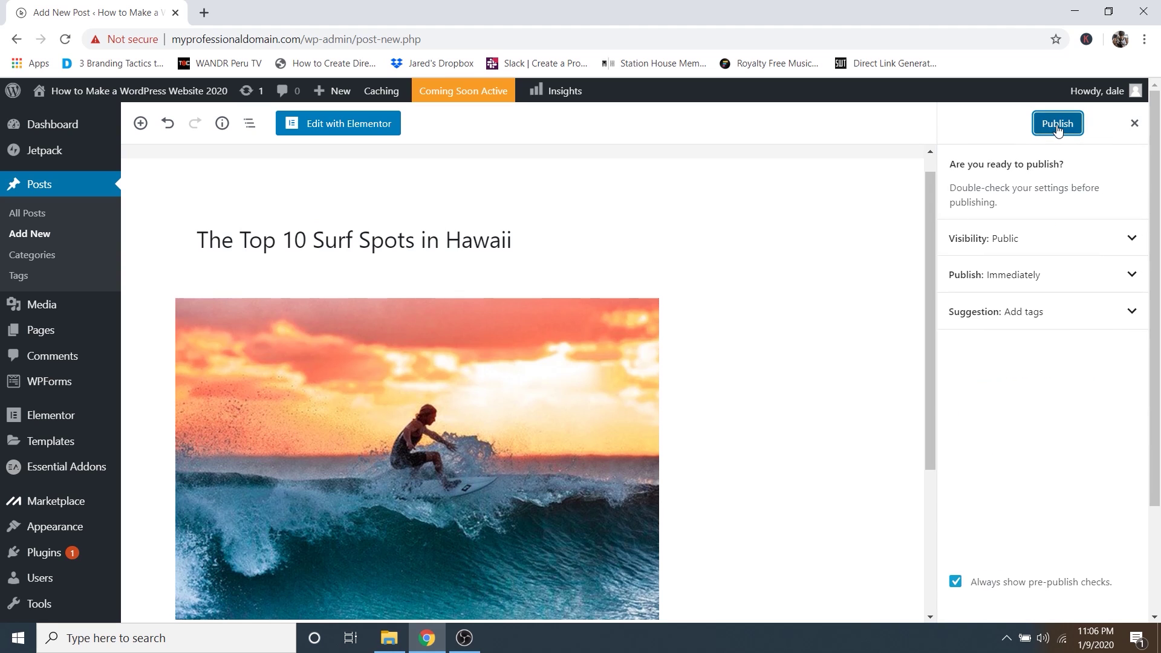
left_click(1057, 125)
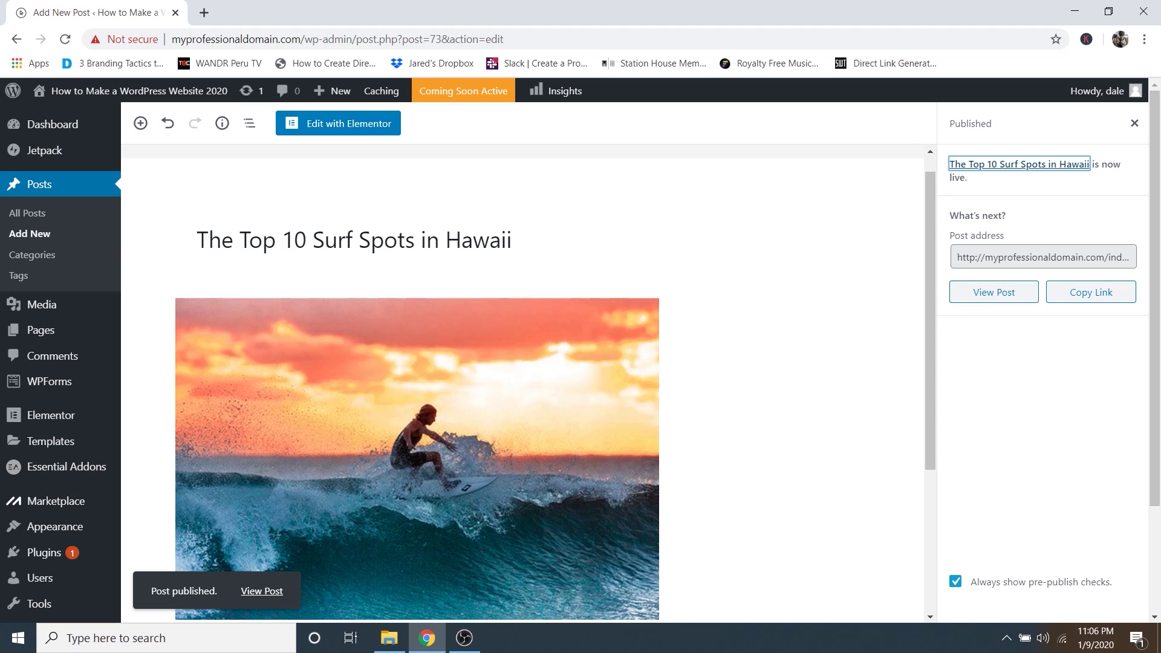
left_click(1134, 123)
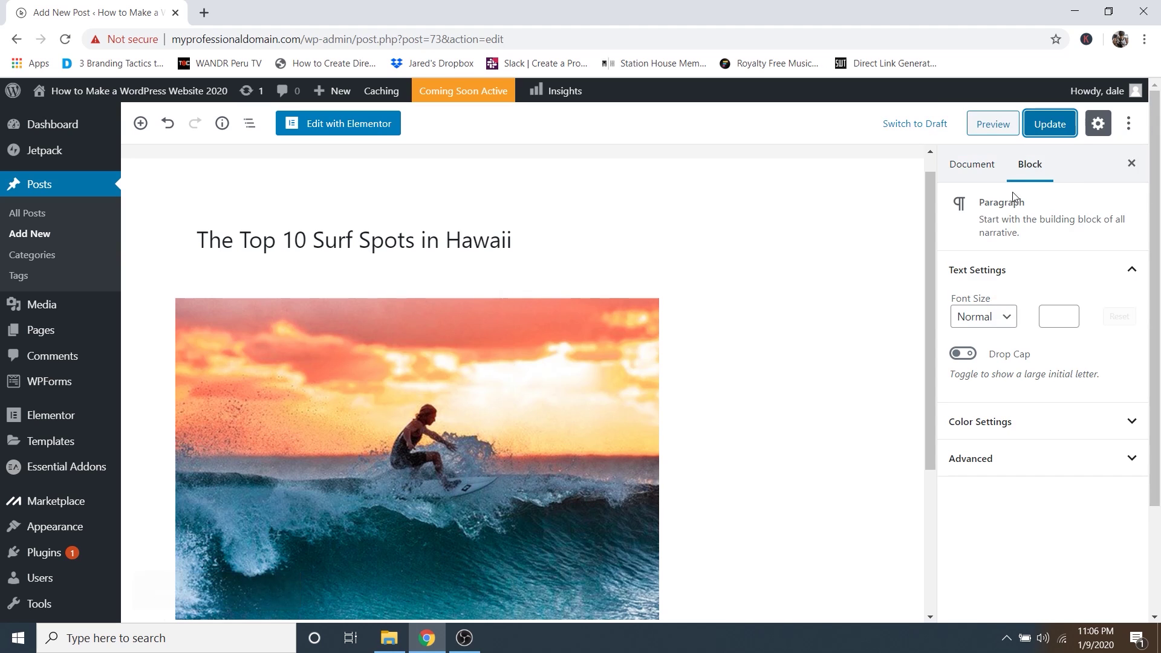
Set the surfer photo as the post's featured image in Document settings and update the post.
left_click(971, 173)
scroll(1009, 375, "down", 3)
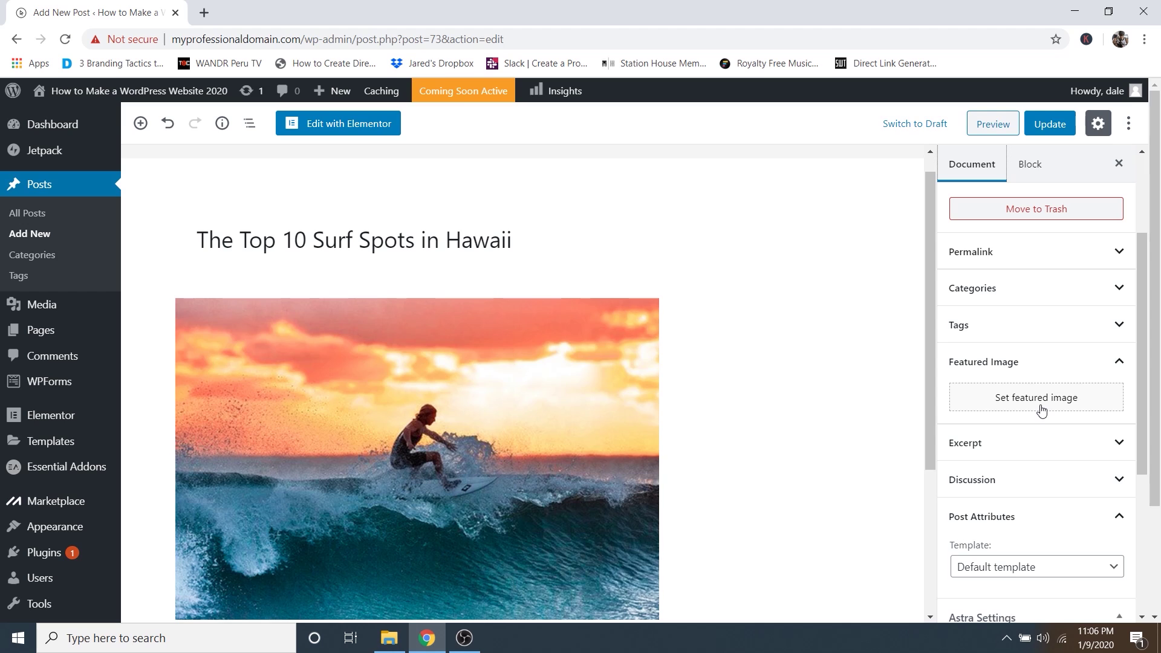
left_click(1040, 410)
left_click(526, 383)
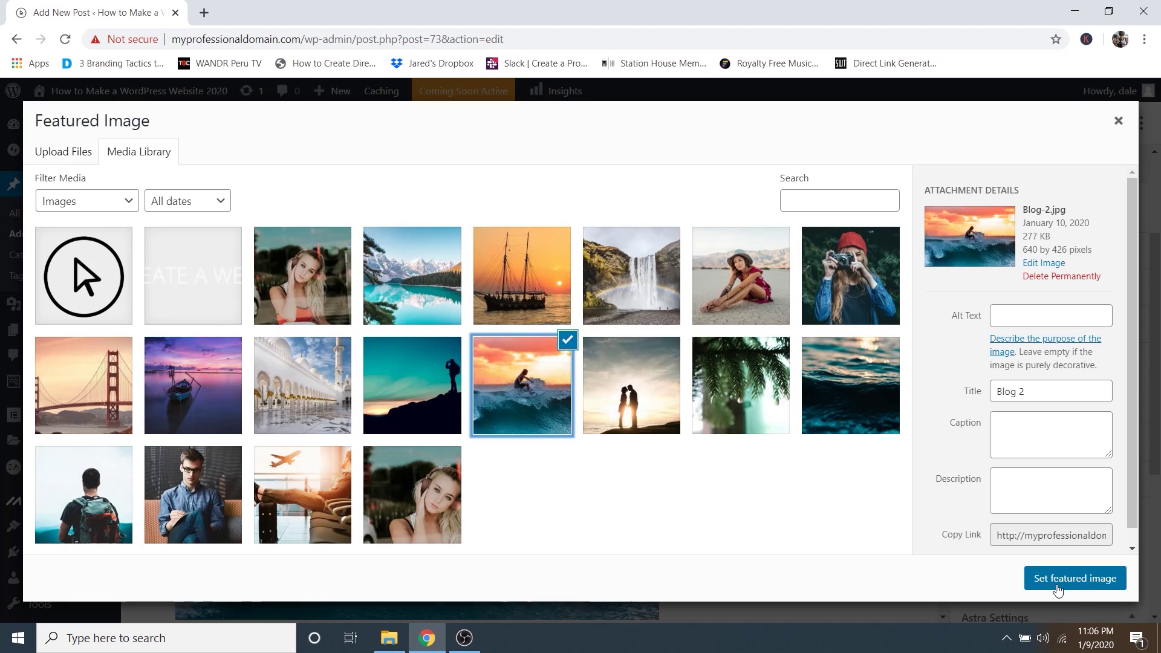
left_click(1057, 580)
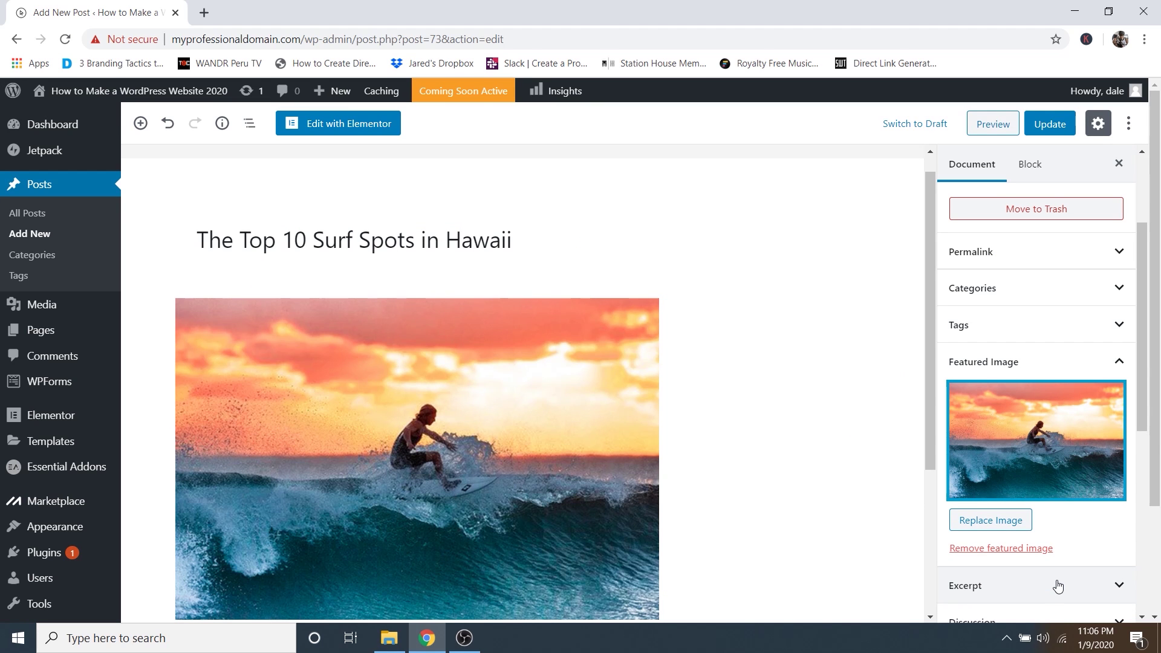
left_click(1055, 126)
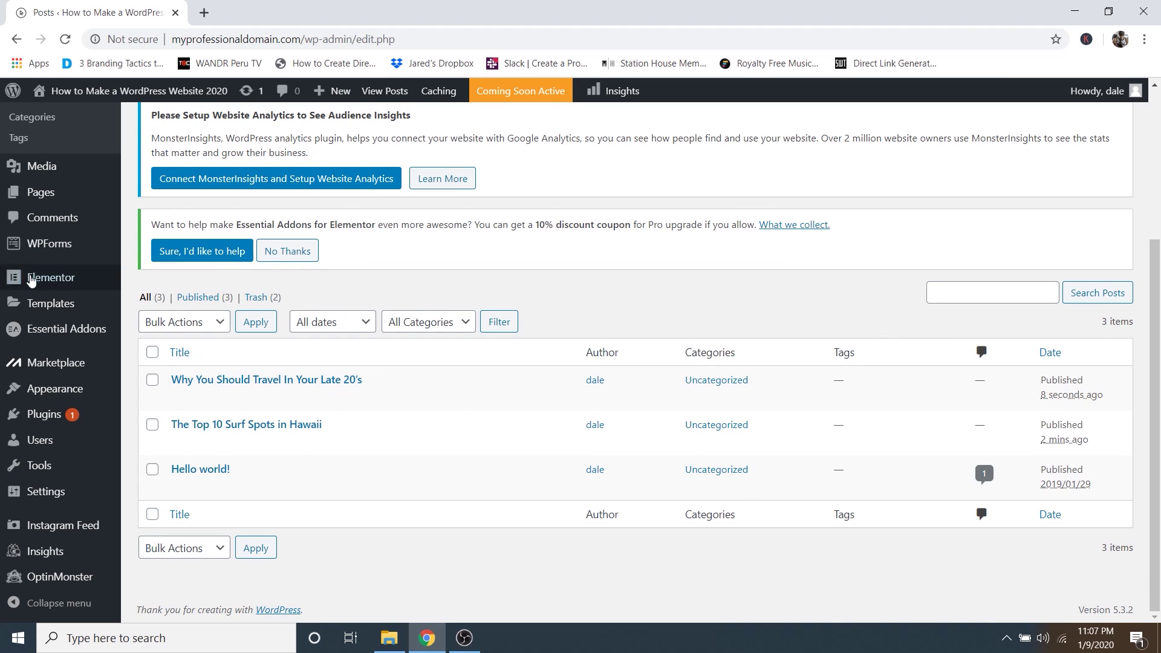
scroll(39, 220, "up", 1)
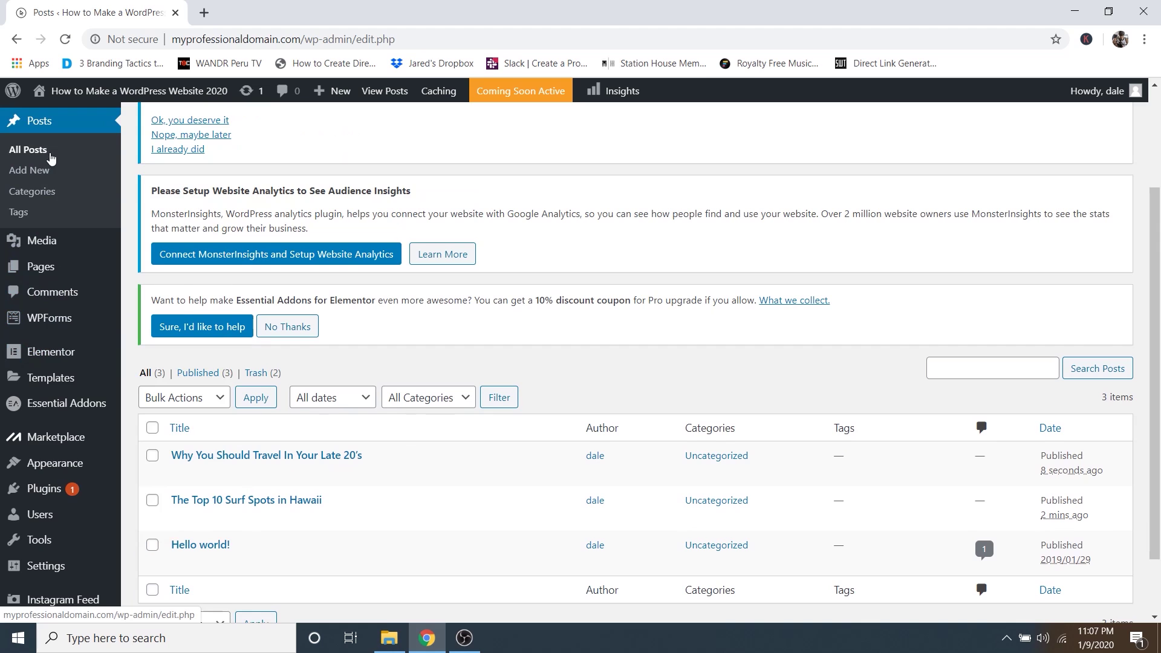
scroll(479, 415, "down", 1)
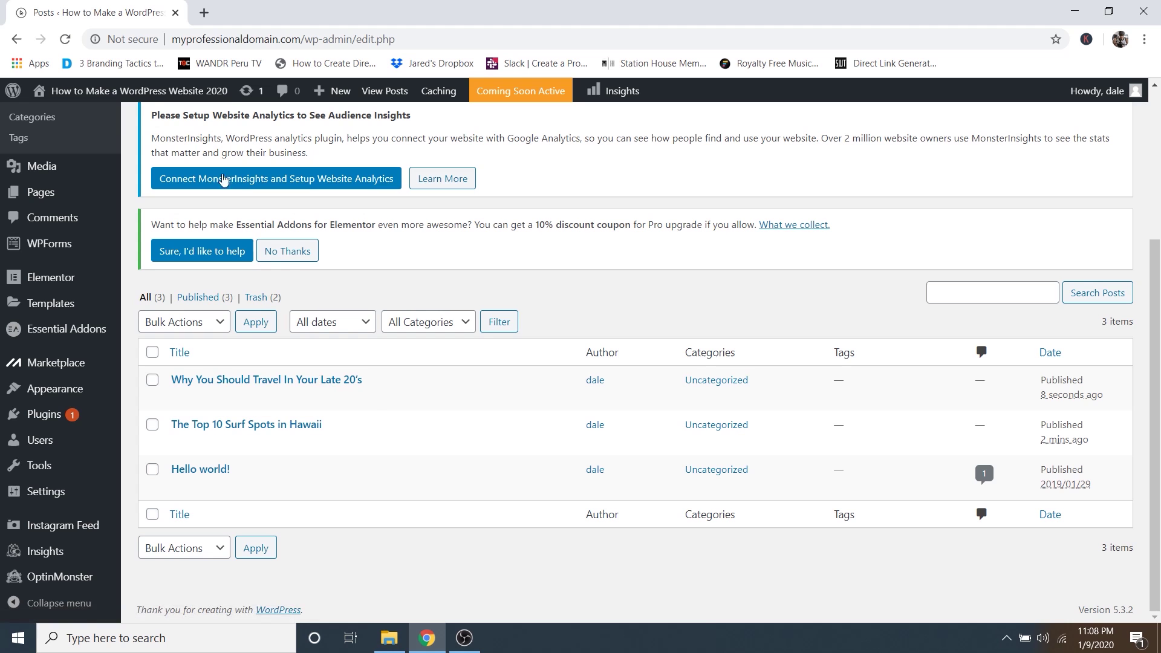
mouse_move(138, 96)
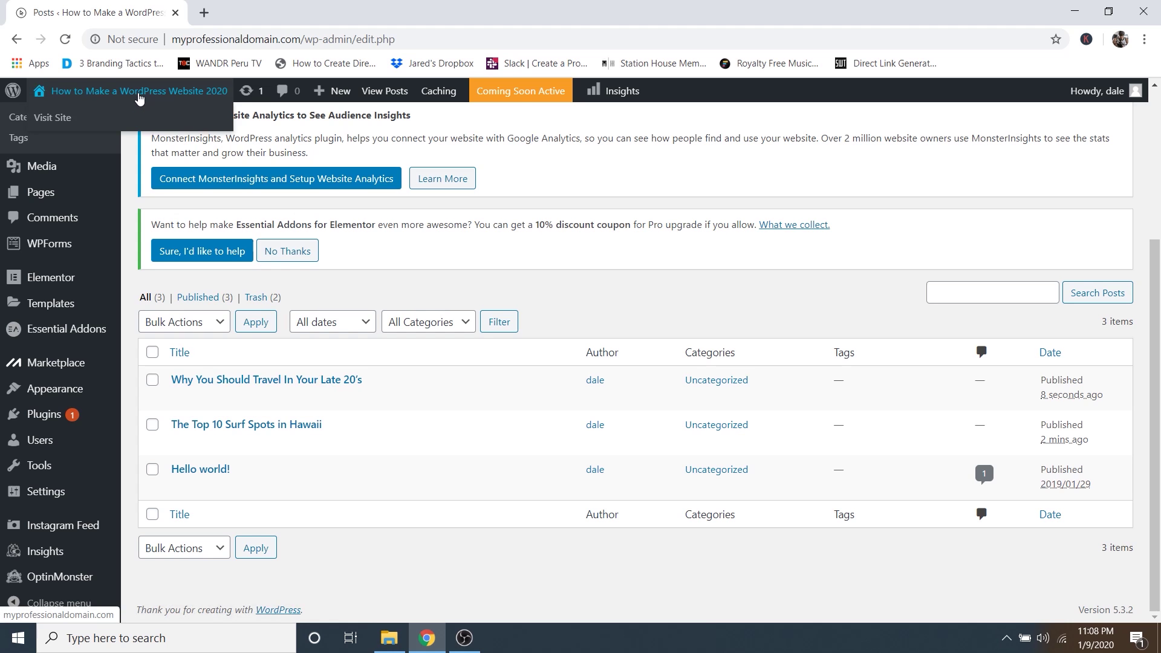
Visit the live homepage and scroll to the Blog section showing the three post cards.
left_click(51, 120)
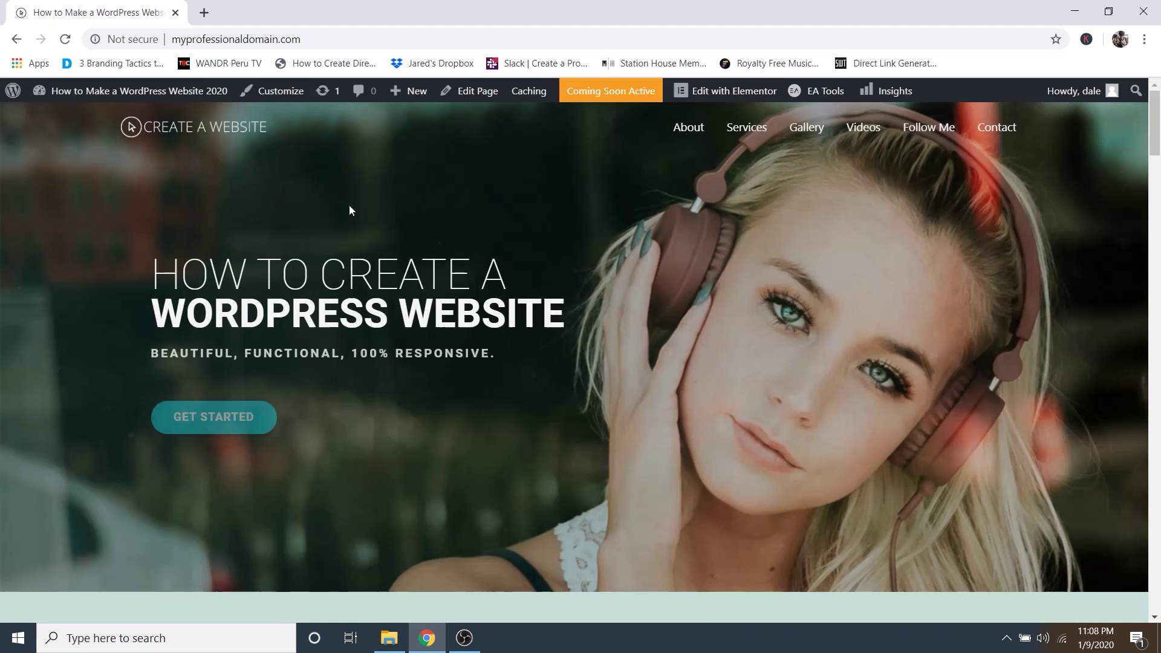
scroll(583, 259, "down", 10)
scroll(587, 263, "down", 20)
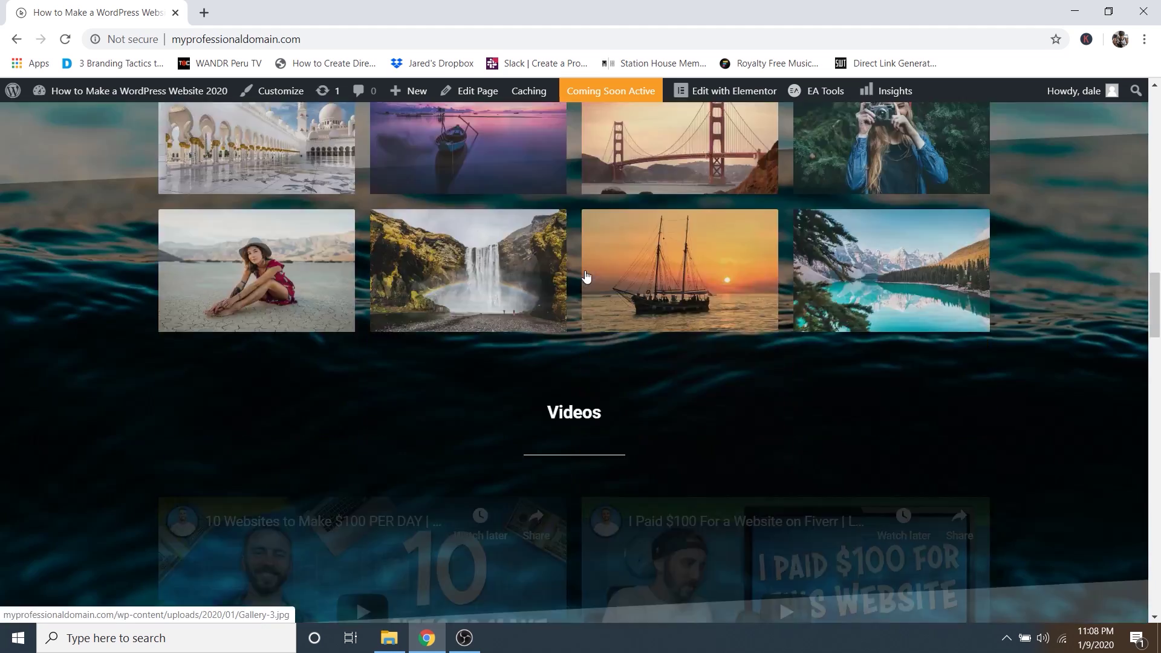
scroll(585, 277, "down", 6)
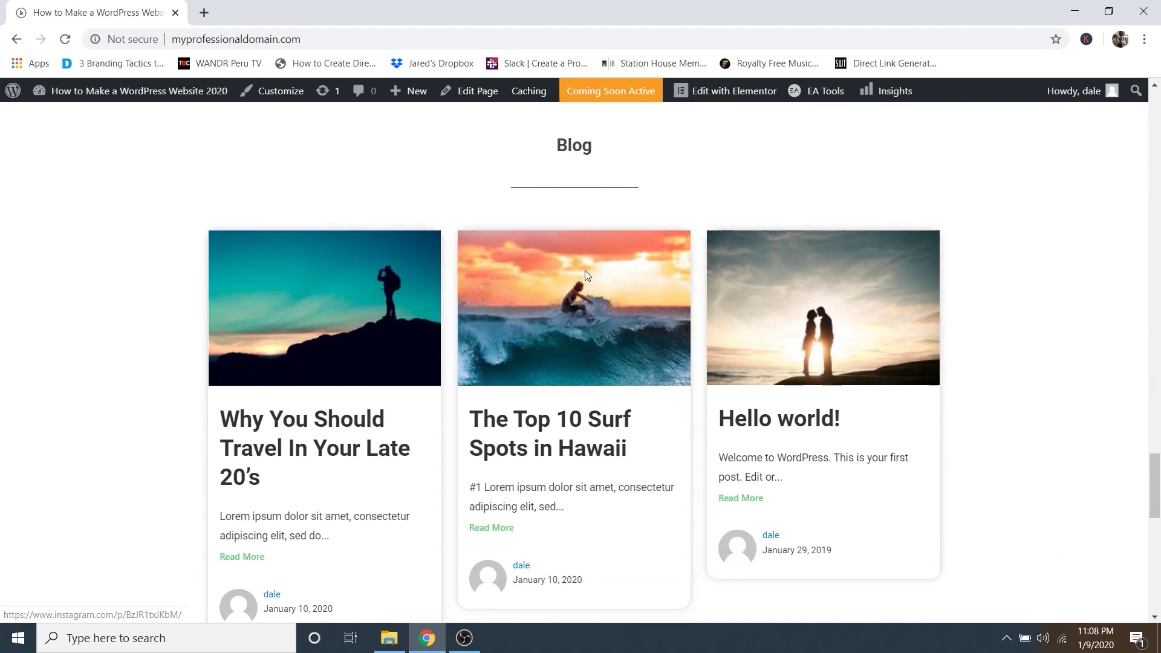
scroll(728, 444, "down", 1)
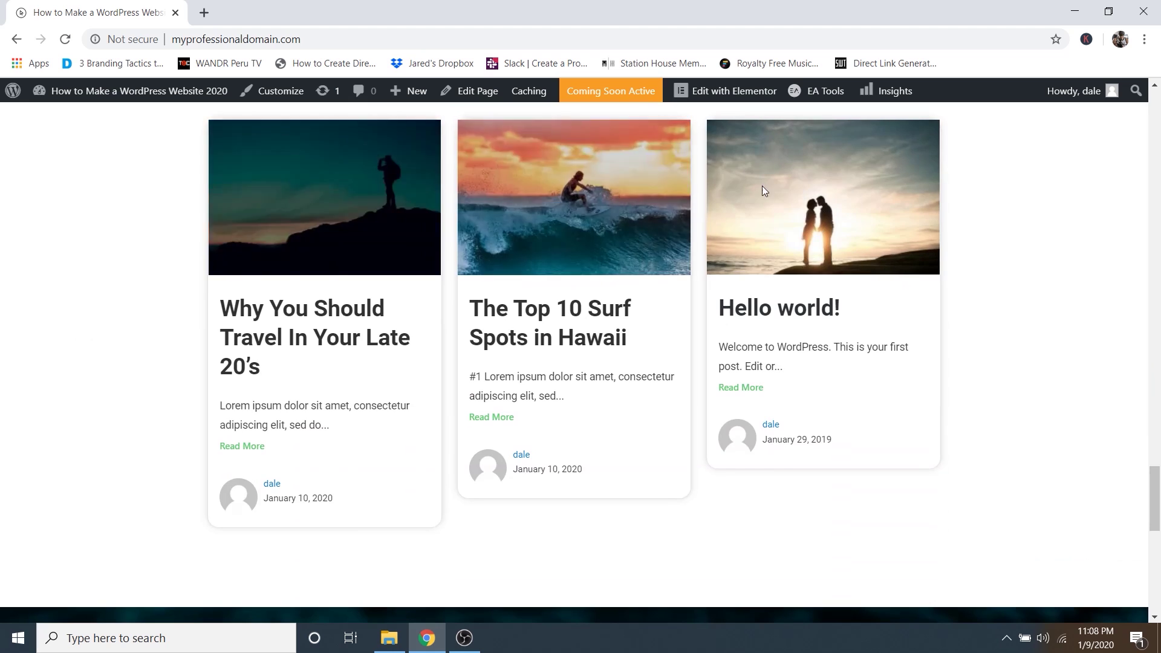
scroll(968, 266, "up", 4)
scroll(923, 264, "down", 4)
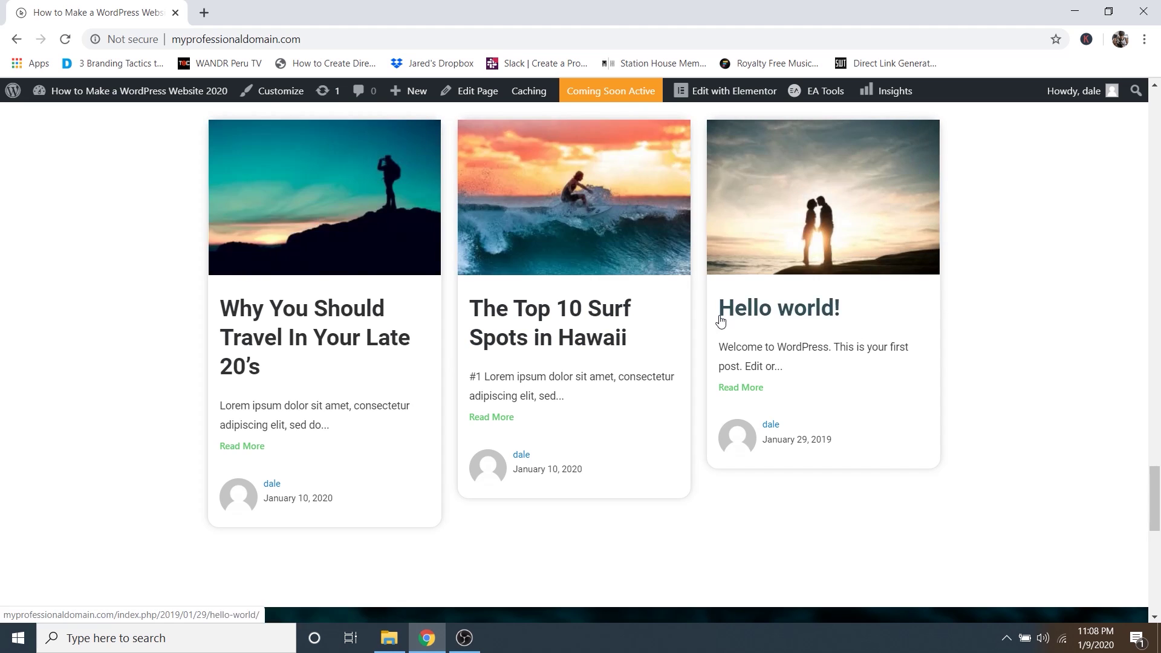
scroll(600, 279, "up", 1)
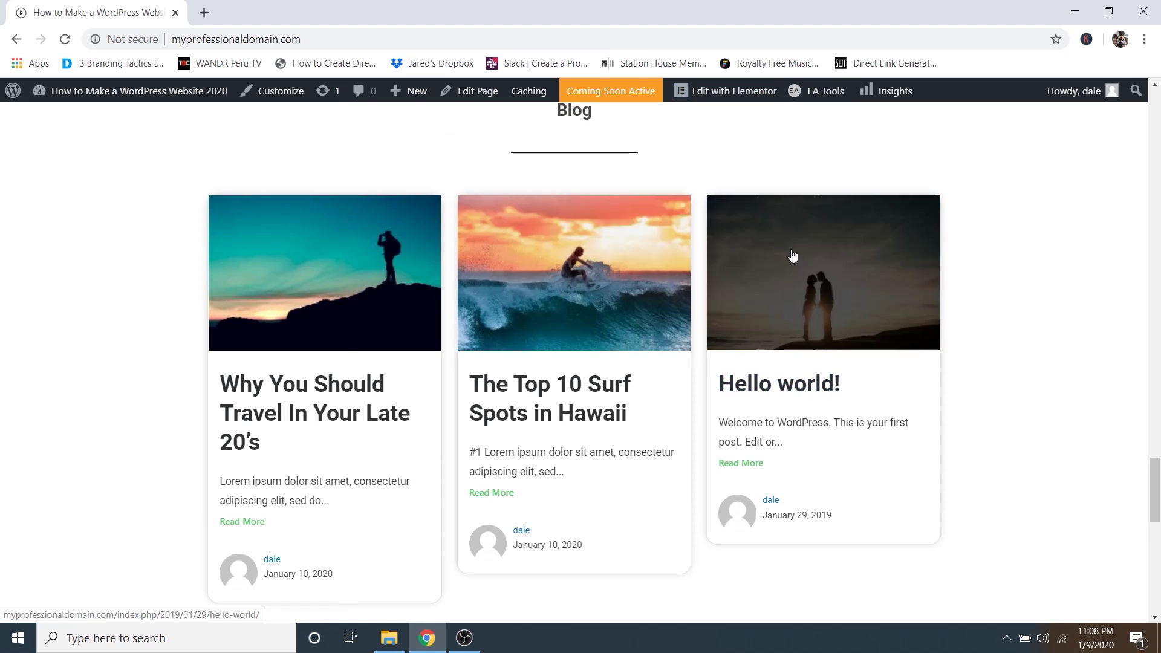
scroll(465, 254, "down", 5)
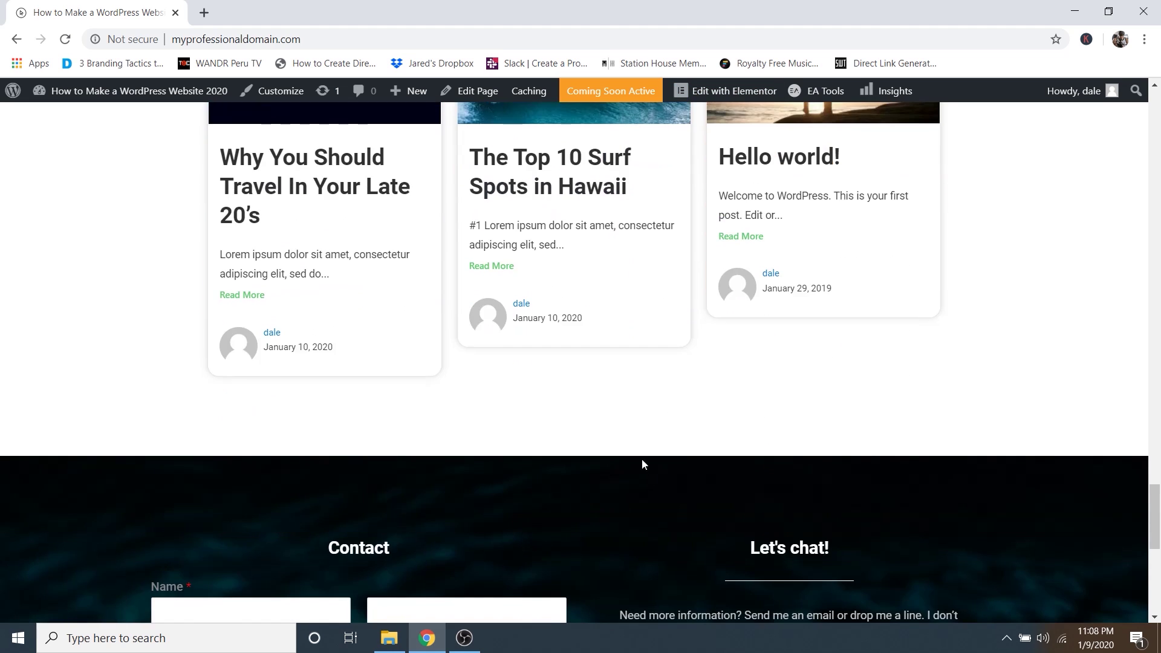
scroll(476, 345, "up", 3)
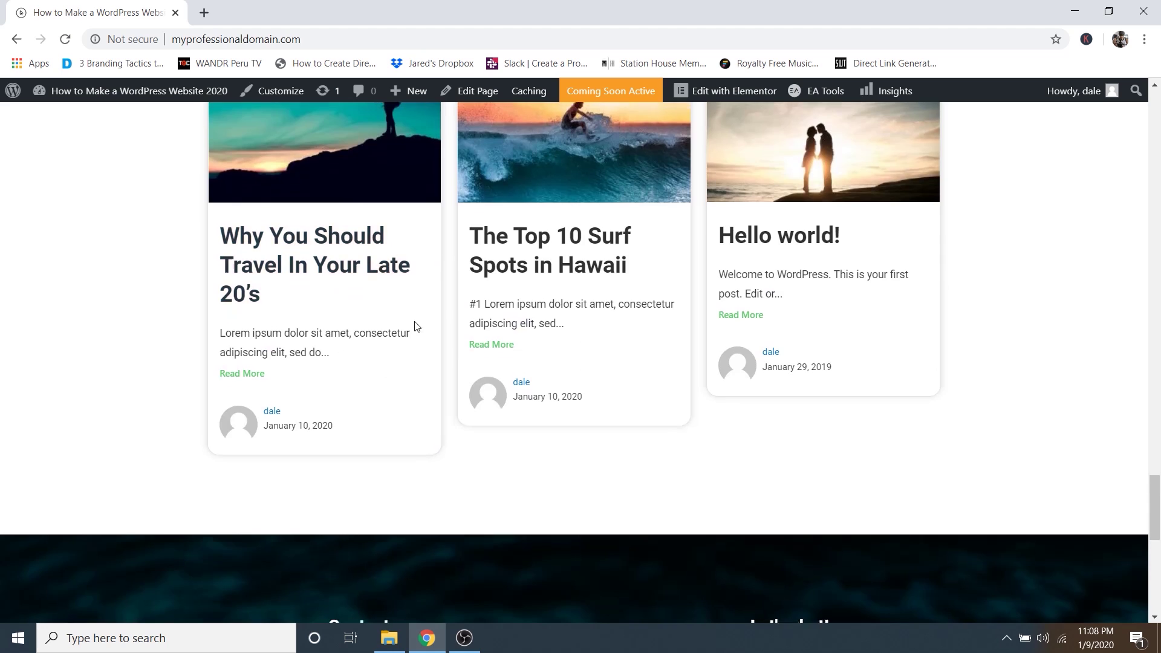
scroll(415, 324, "up", 2)
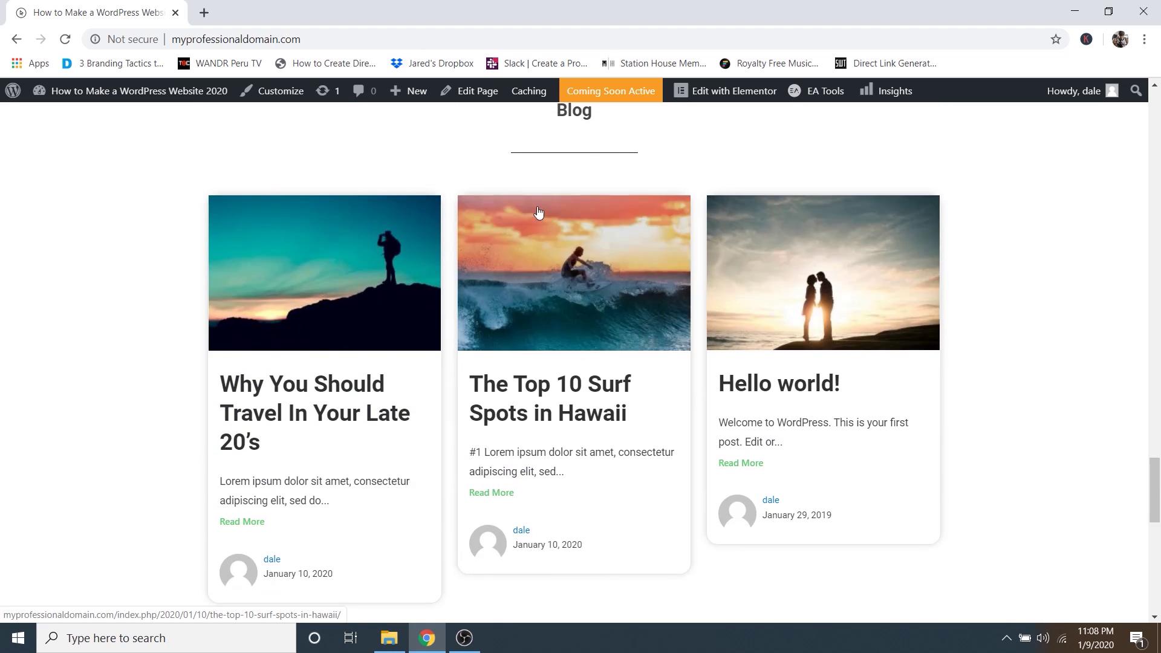
scroll(515, 245, "up", 1)
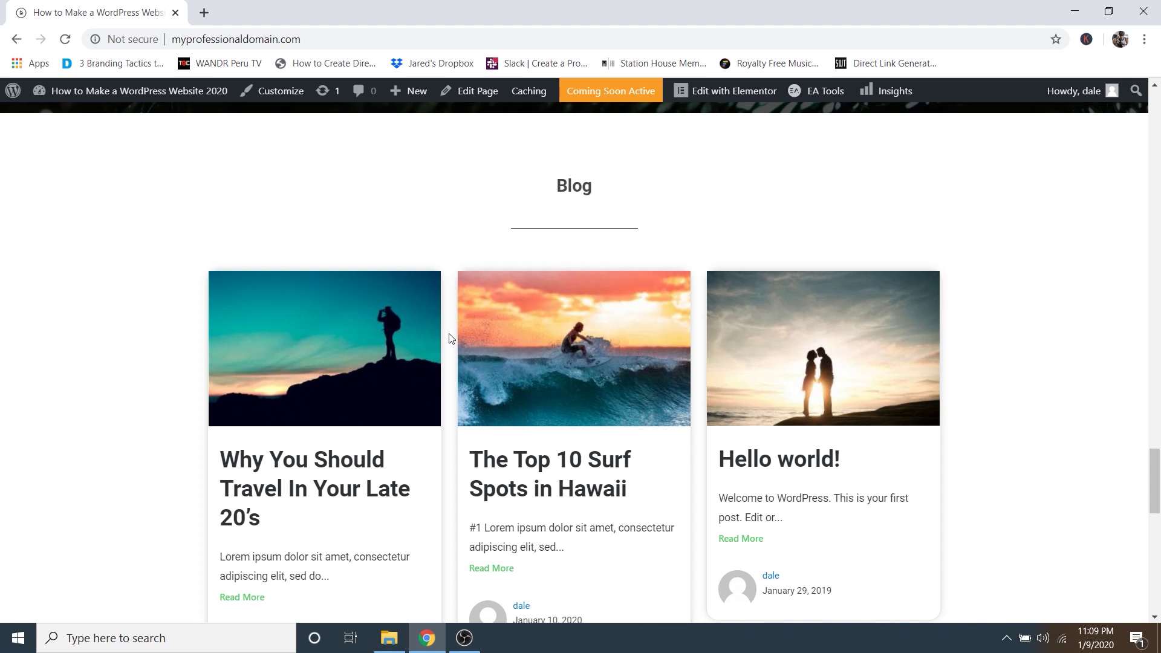
Open the homepage in Elementor and switch Responsive Mode to Mobile.
left_click(729, 91)
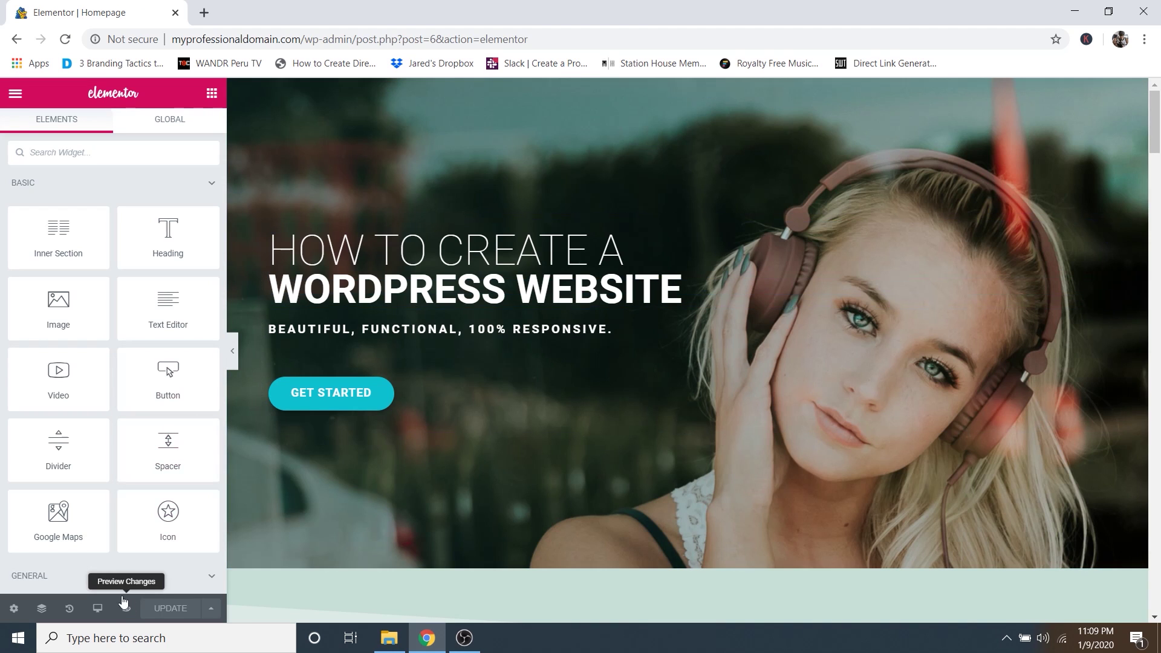
left_click(97, 612)
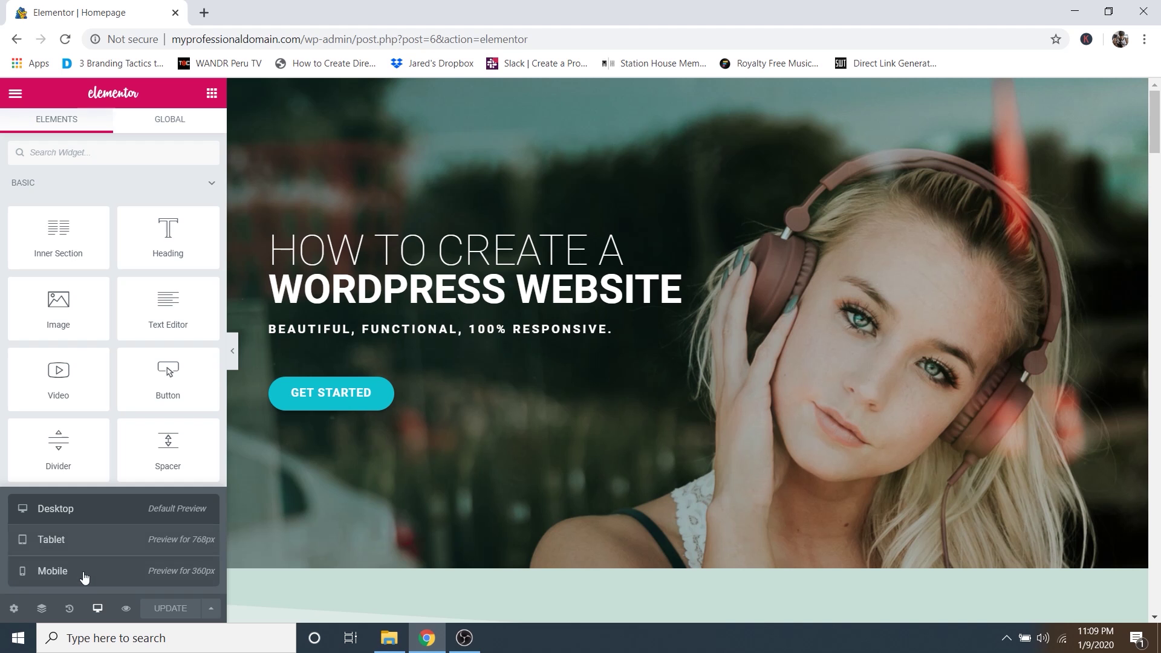
left_click(104, 568)
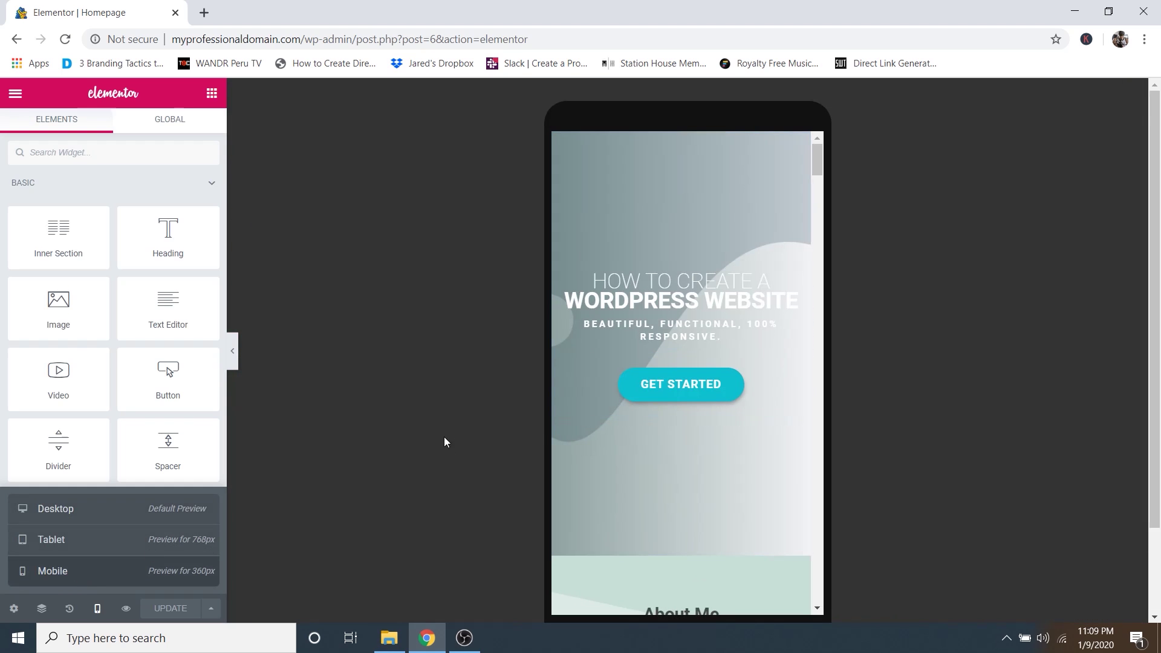
Scroll through the mobile preview, checking the gallery, blog cards and contact sections.
scroll(650, 424, "down", 5)
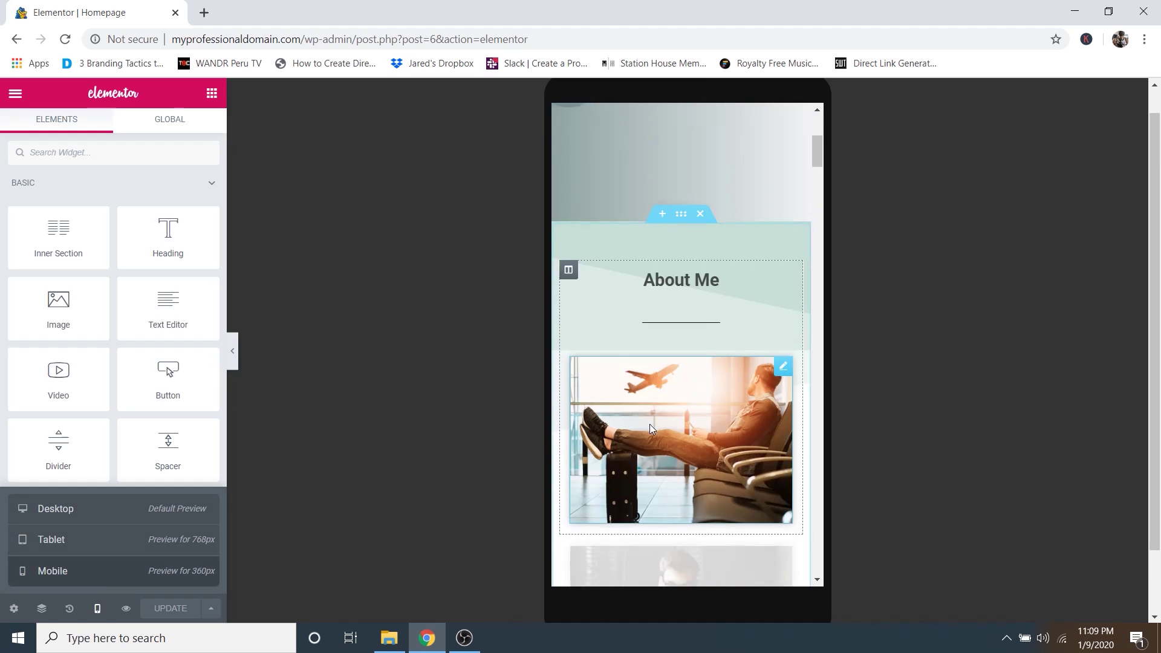
scroll(662, 425, "down", 8)
scroll(665, 427, "up", 15)
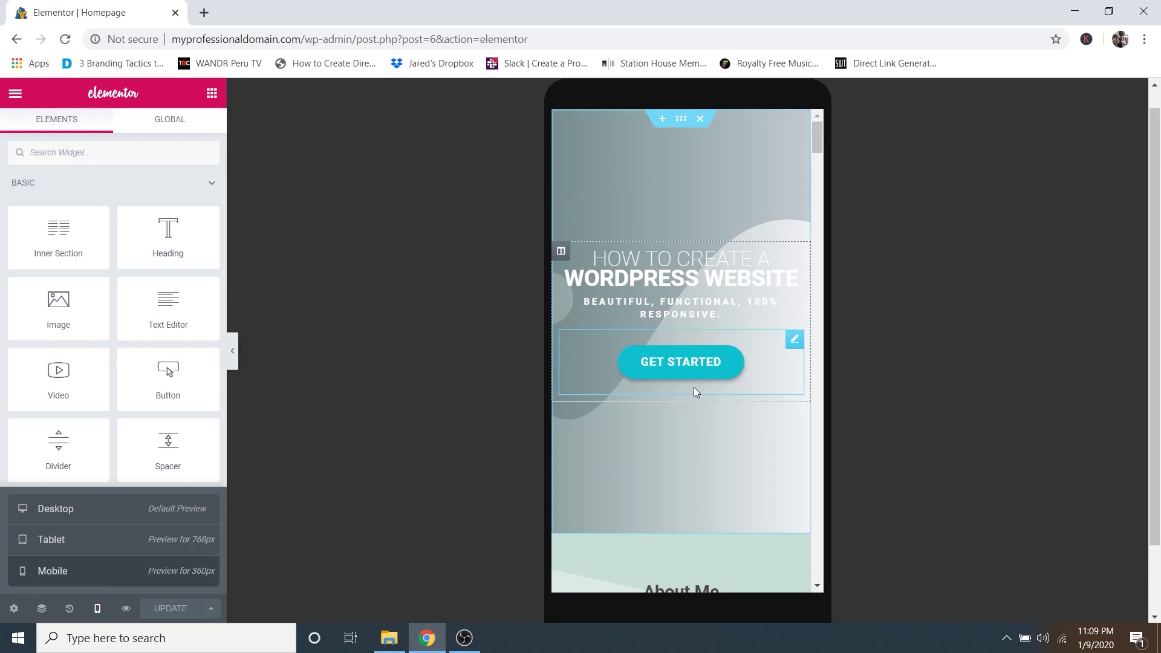
scroll(693, 393, "down", 10)
scroll(605, 393, "up", 5)
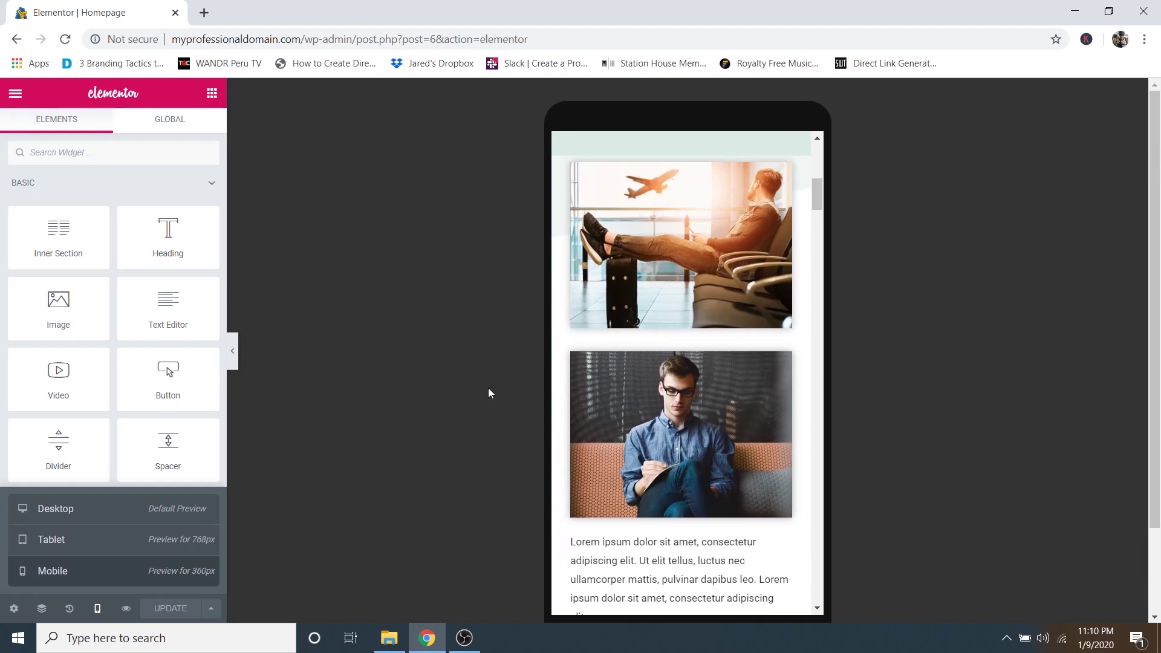
scroll(676, 387, "up", 6)
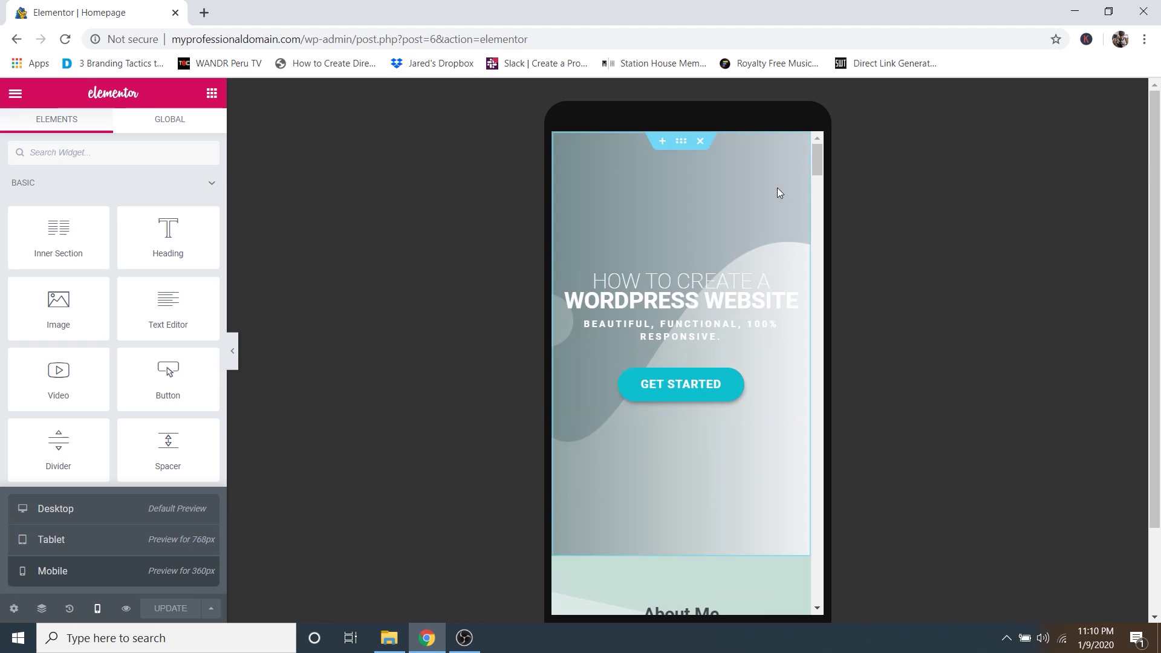
scroll(774, 220, "down", 8)
scroll(737, 260, "down", 10)
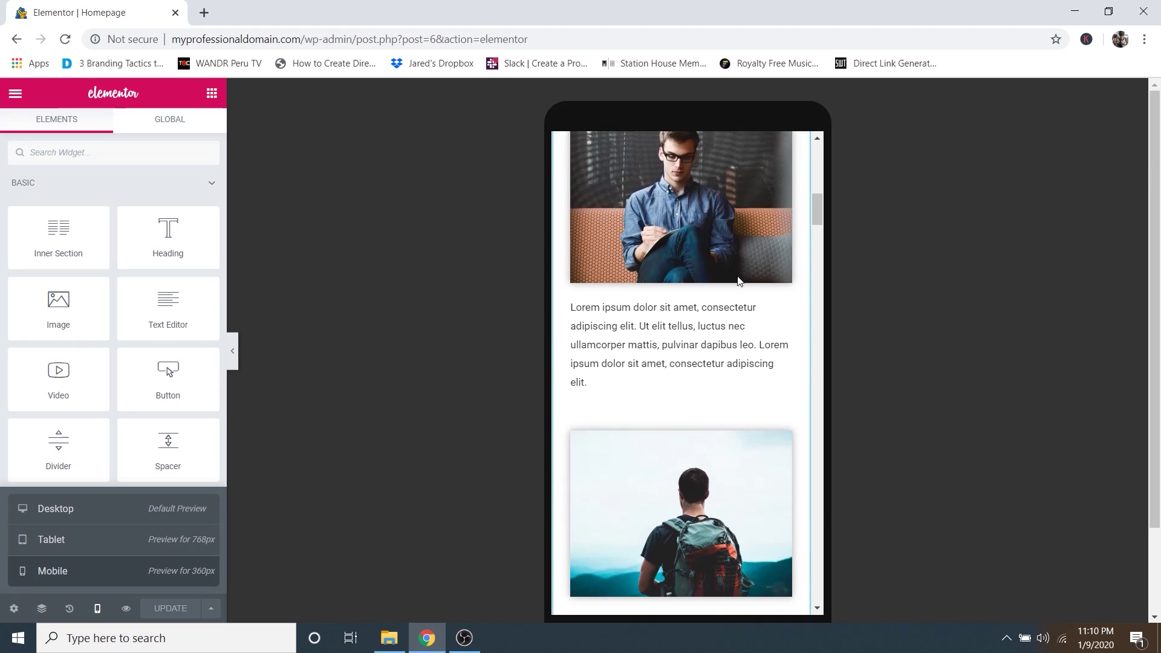
scroll(739, 277, "down", 10)
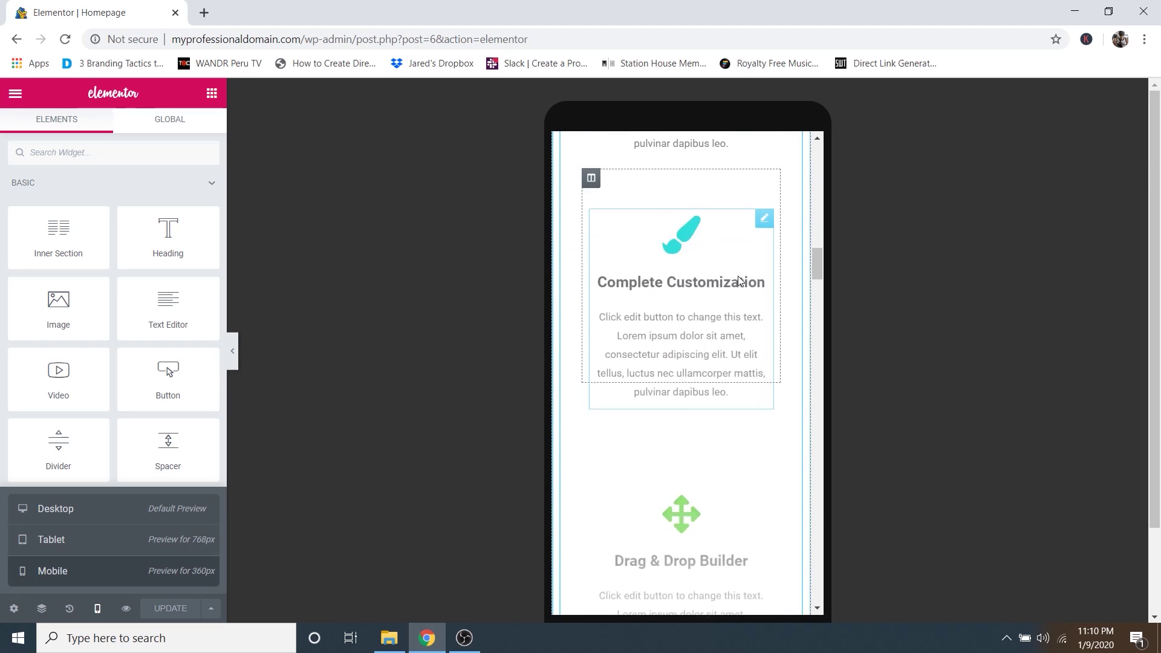
scroll(743, 276, "down", 10)
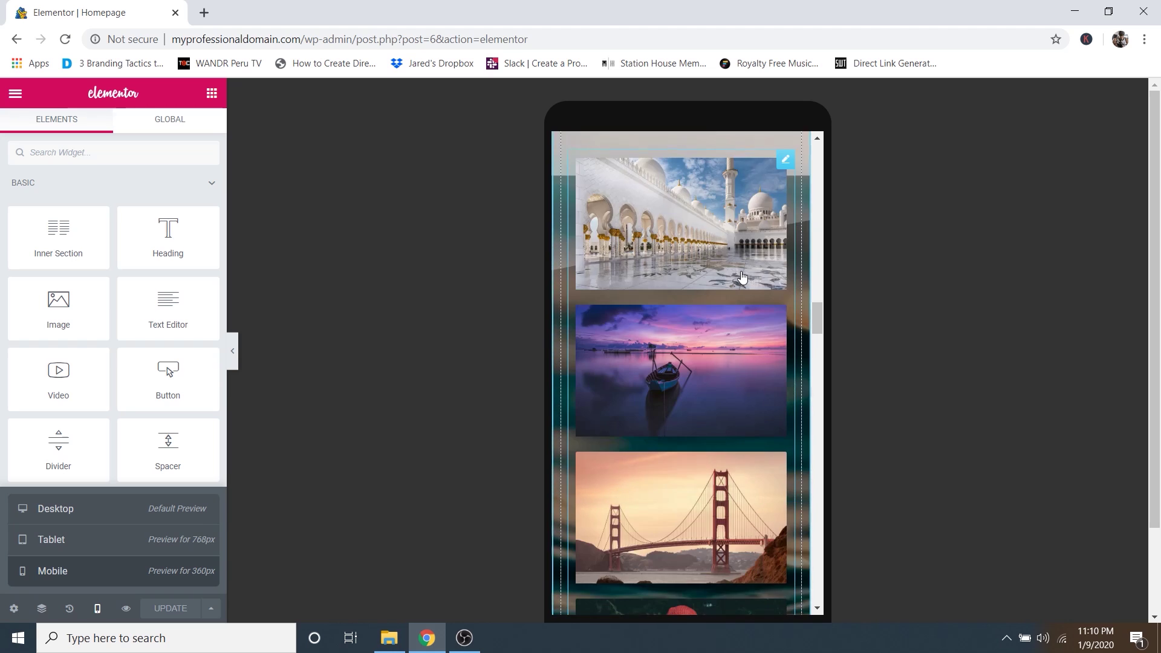
scroll(743, 277, "down", 10)
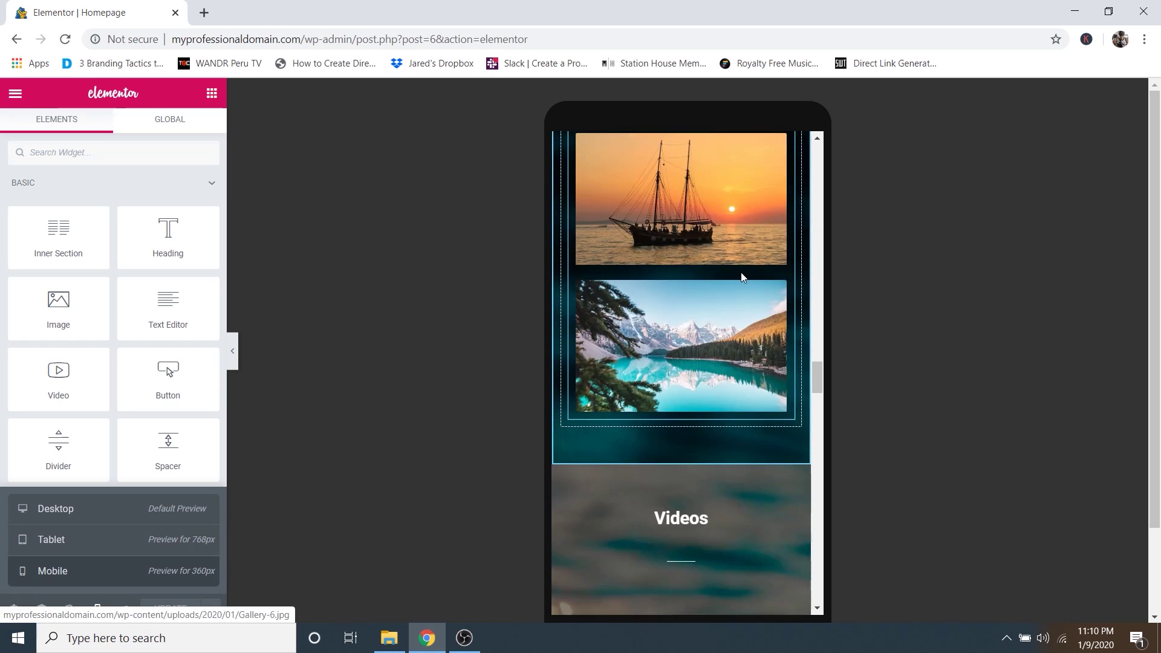
scroll(742, 277, "down", 10)
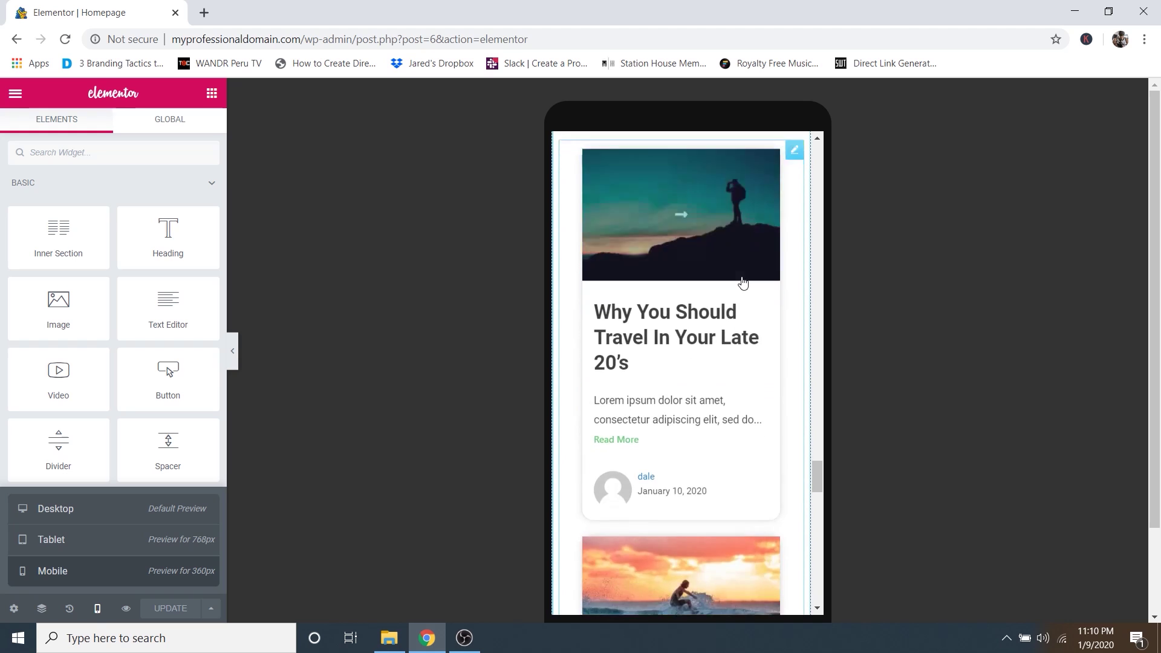
scroll(742, 278, "up", 5)
scroll(742, 277, "down", 7)
scroll(742, 277, "down", 10)
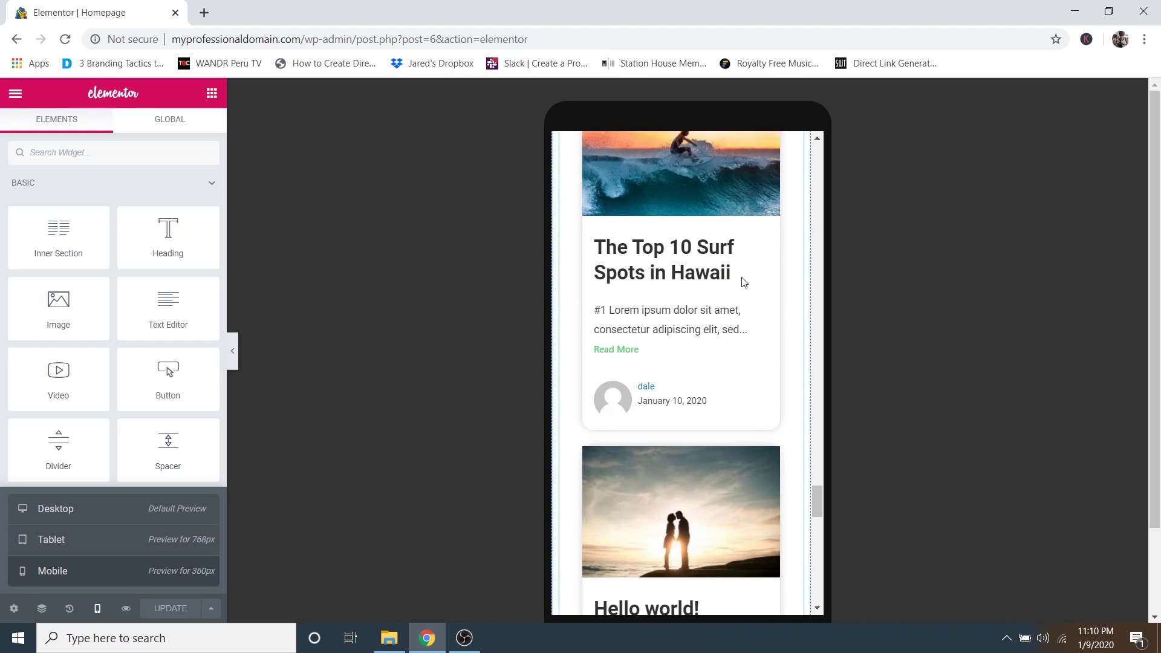
scroll(742, 277, "down", 5)
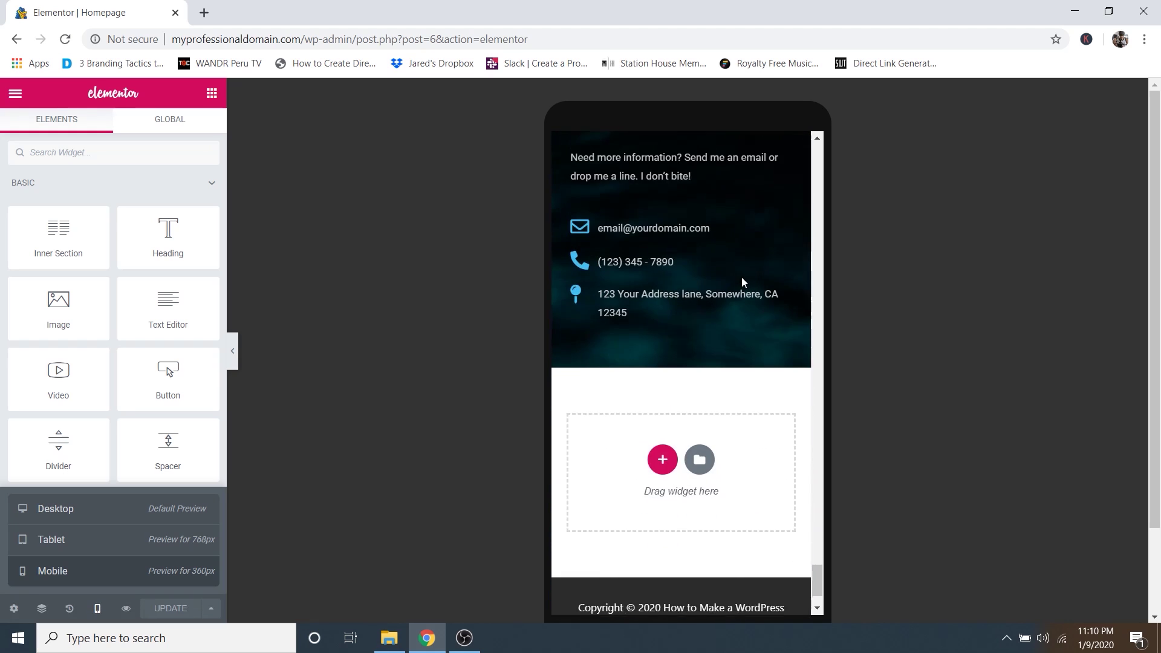
scroll(747, 451, "up", 2)
left_click_drag(820, 562, 818, 152)
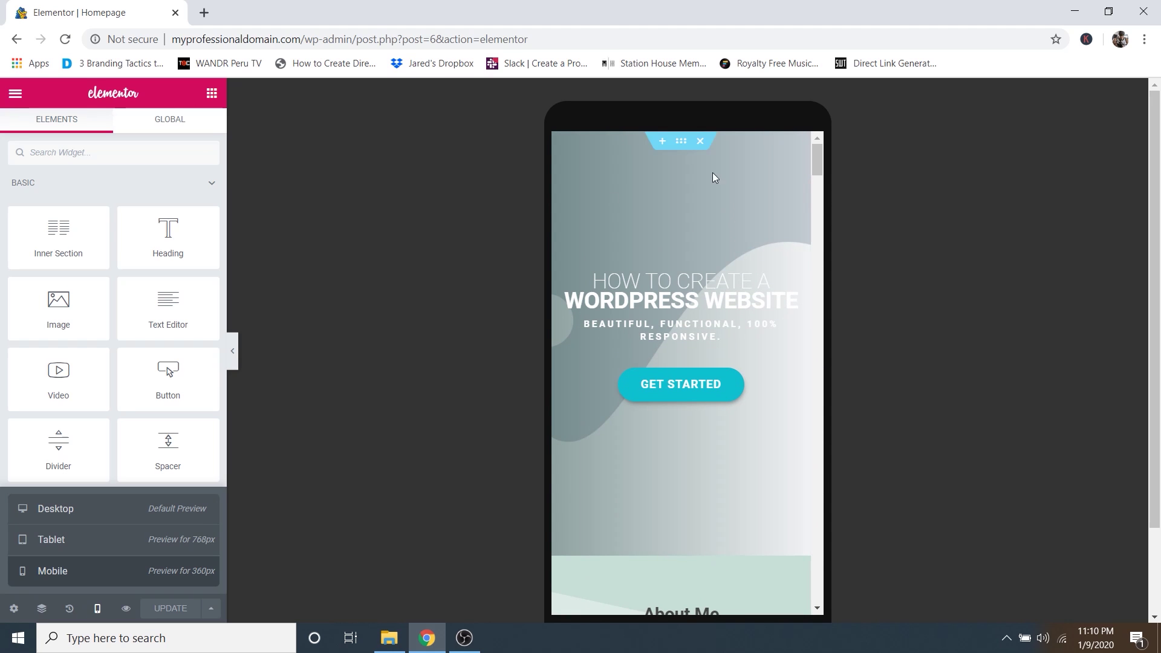
Open the hero section's Style background settings, toggling the preview to Desktop and back to Mobile.
left_click(682, 143)
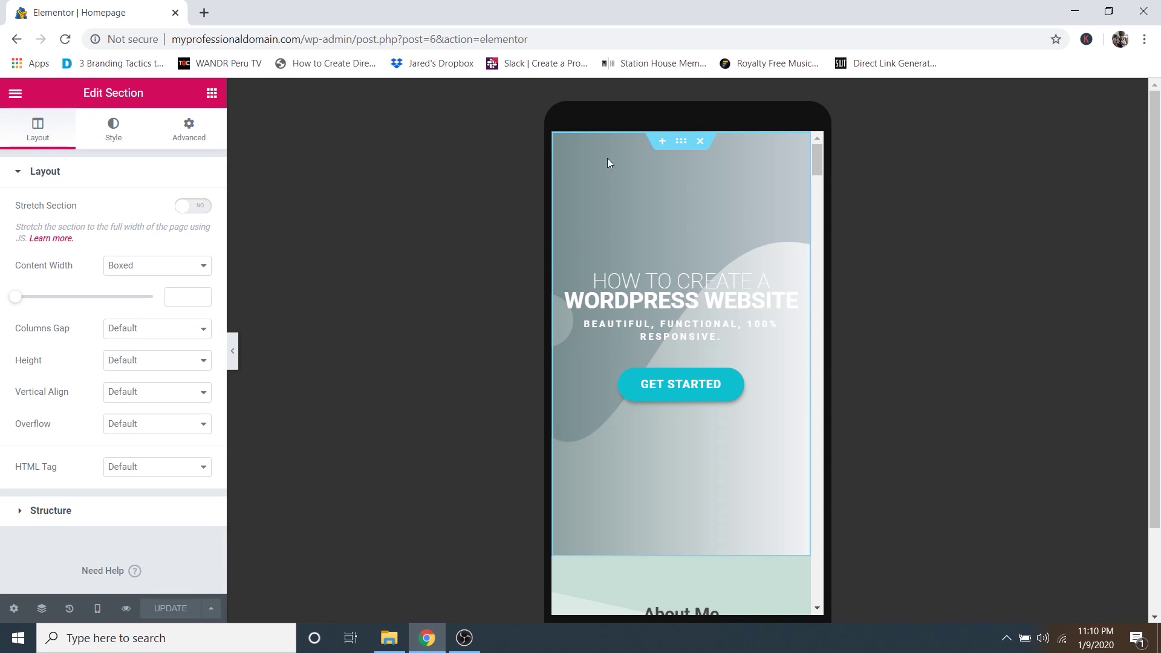
left_click(116, 143)
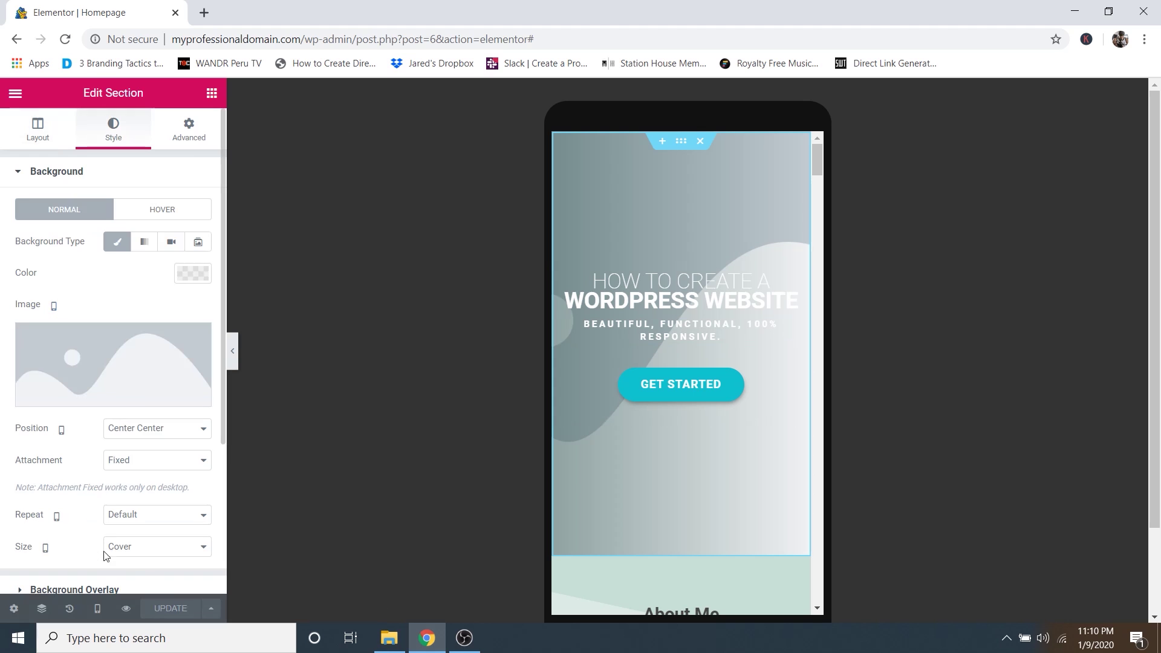
left_click(92, 611)
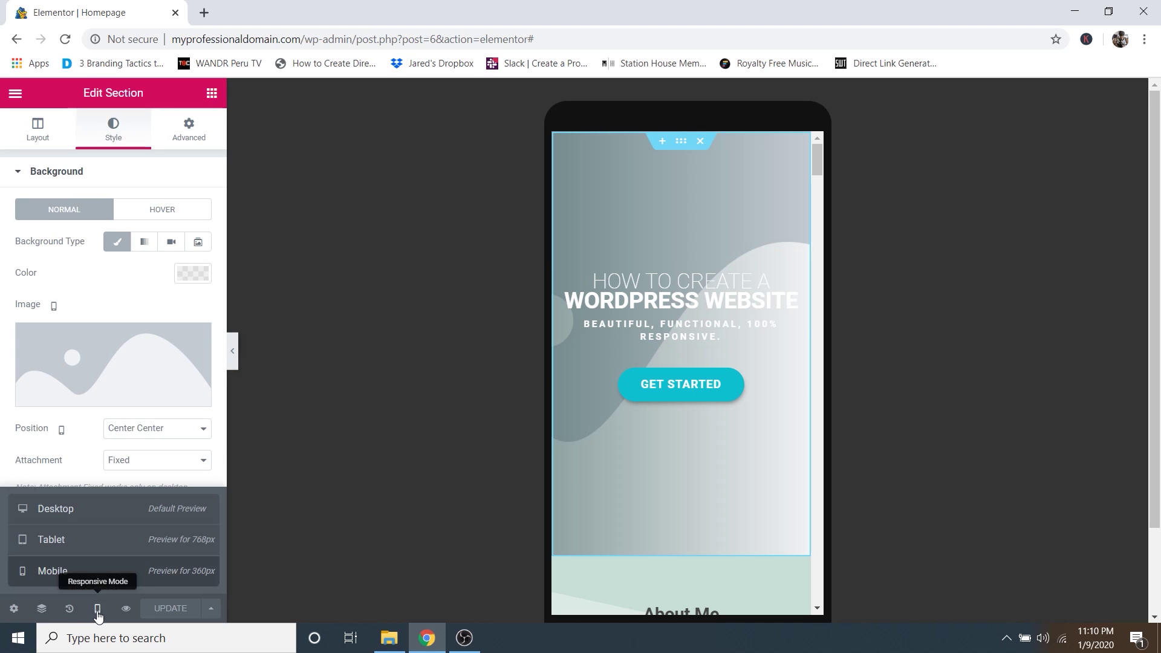
left_click(70, 515)
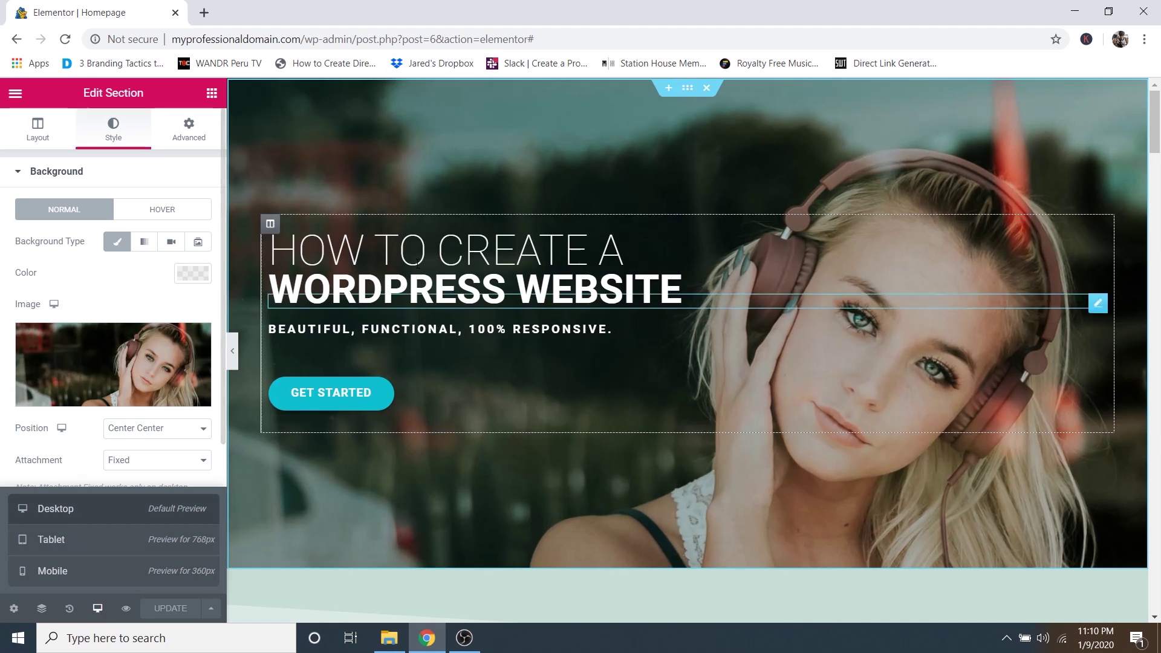
left_click(84, 571)
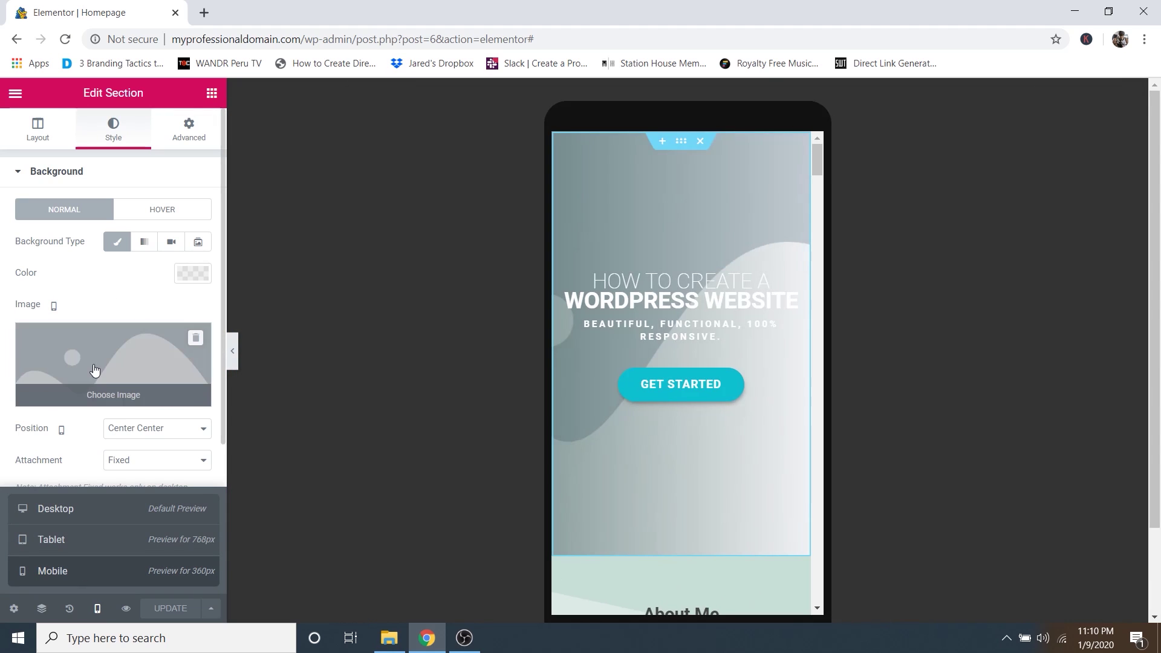
Insert Hero-Image-Mobile.jpg (1000 by 1252) from the Media Library as the mobile hero background.
left_click(109, 398)
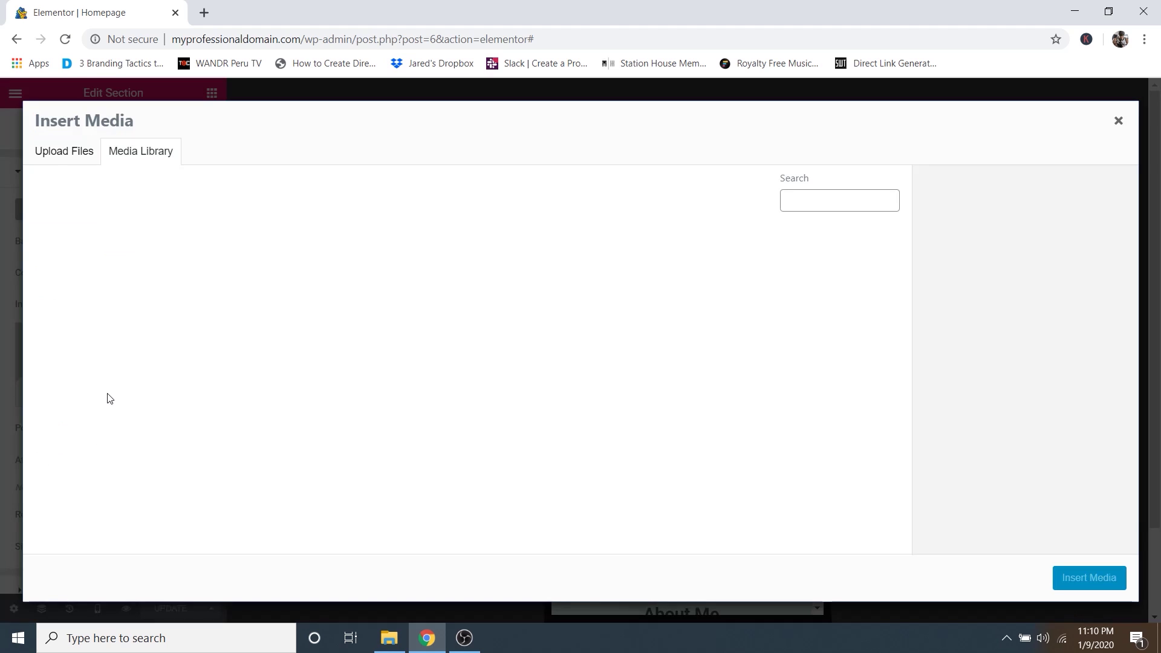
left_click(295, 303)
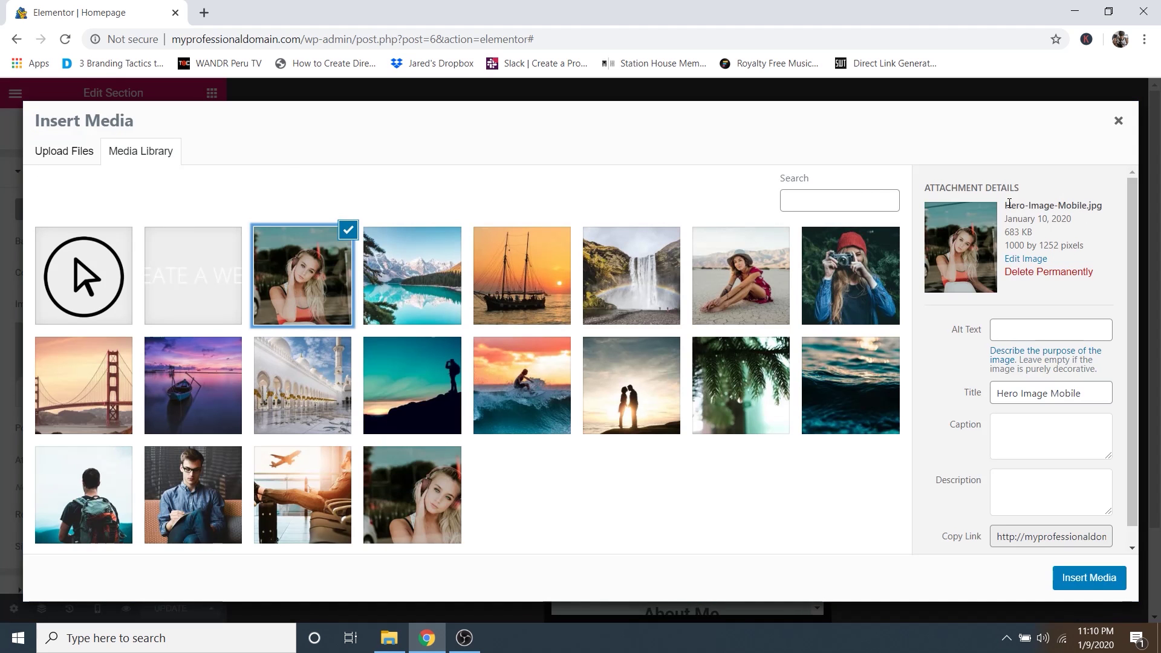
left_click_drag(1010, 204, 1086, 206)
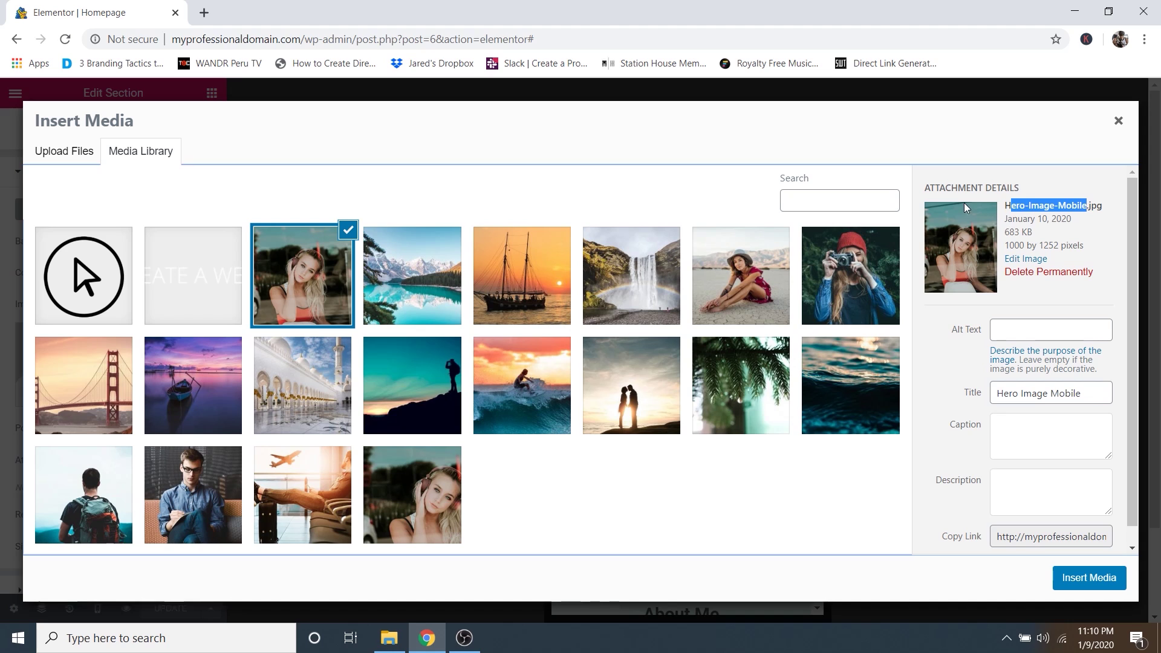
left_click(1049, 200)
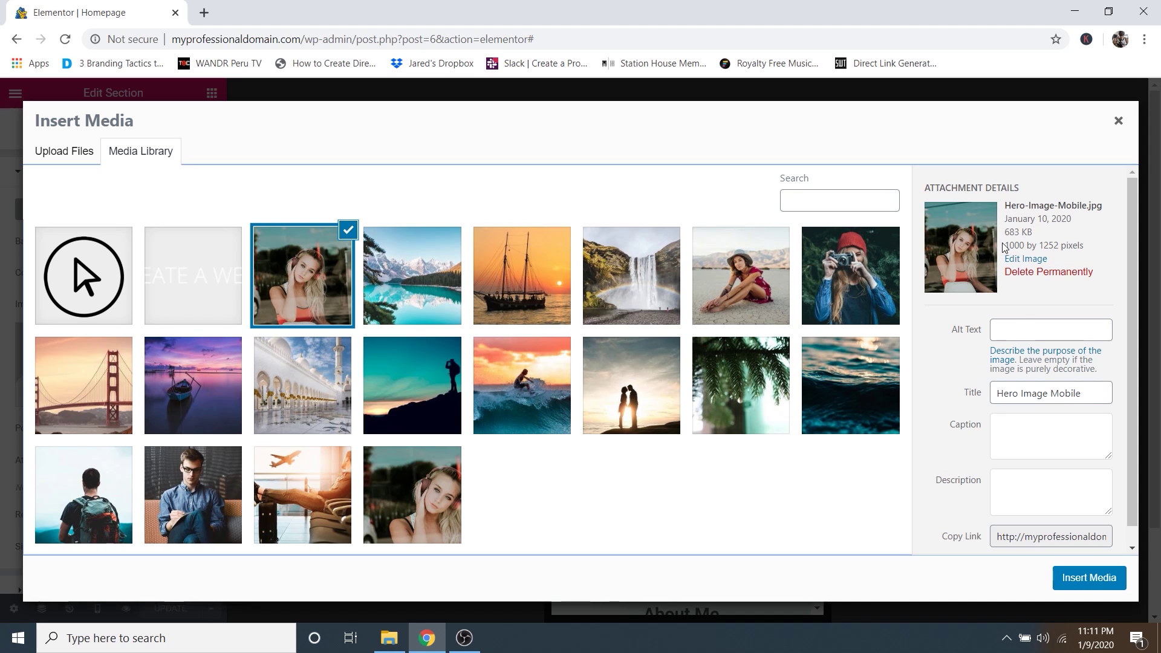
left_click_drag(1010, 243, 1057, 243)
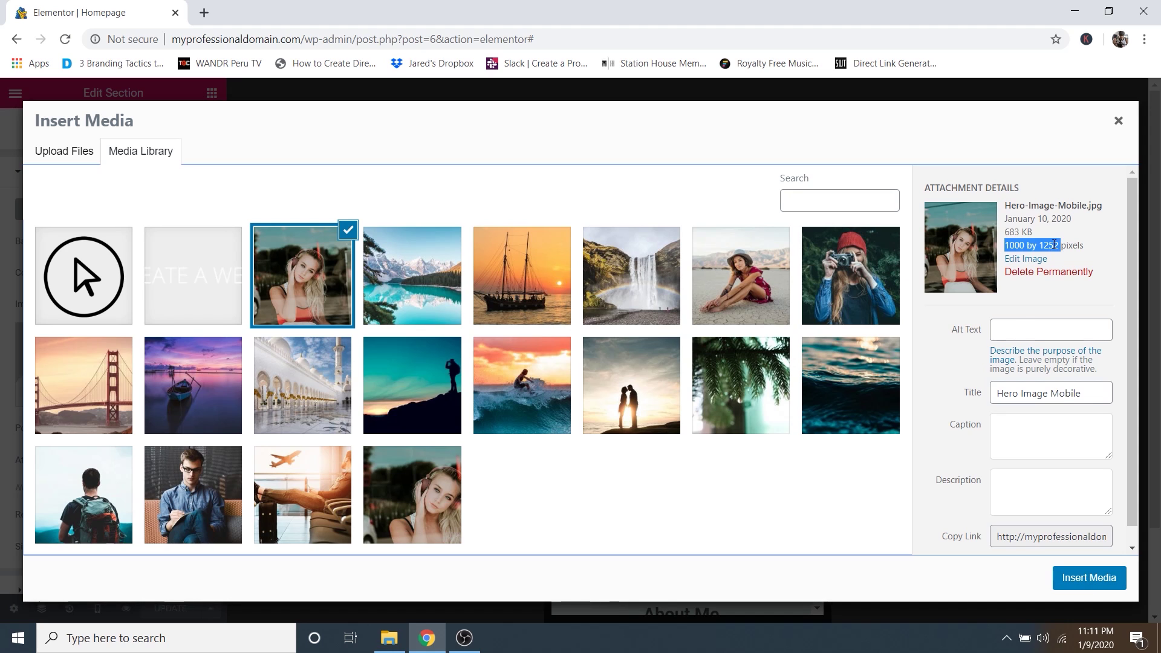
left_click(1071, 233)
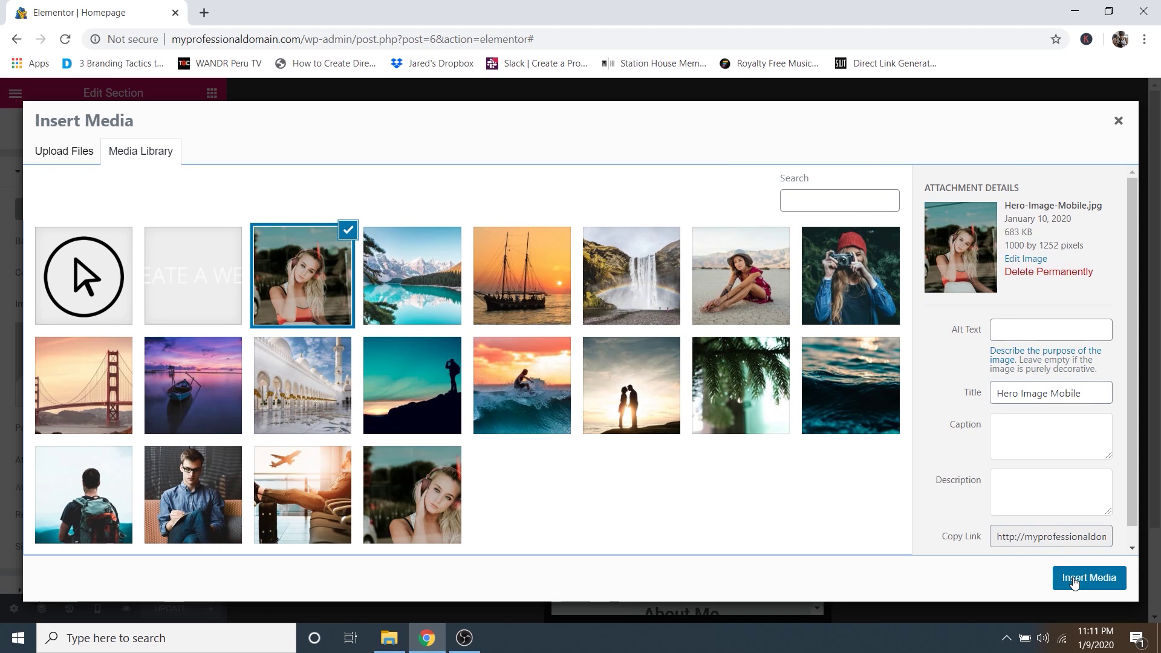
left_click(1074, 581)
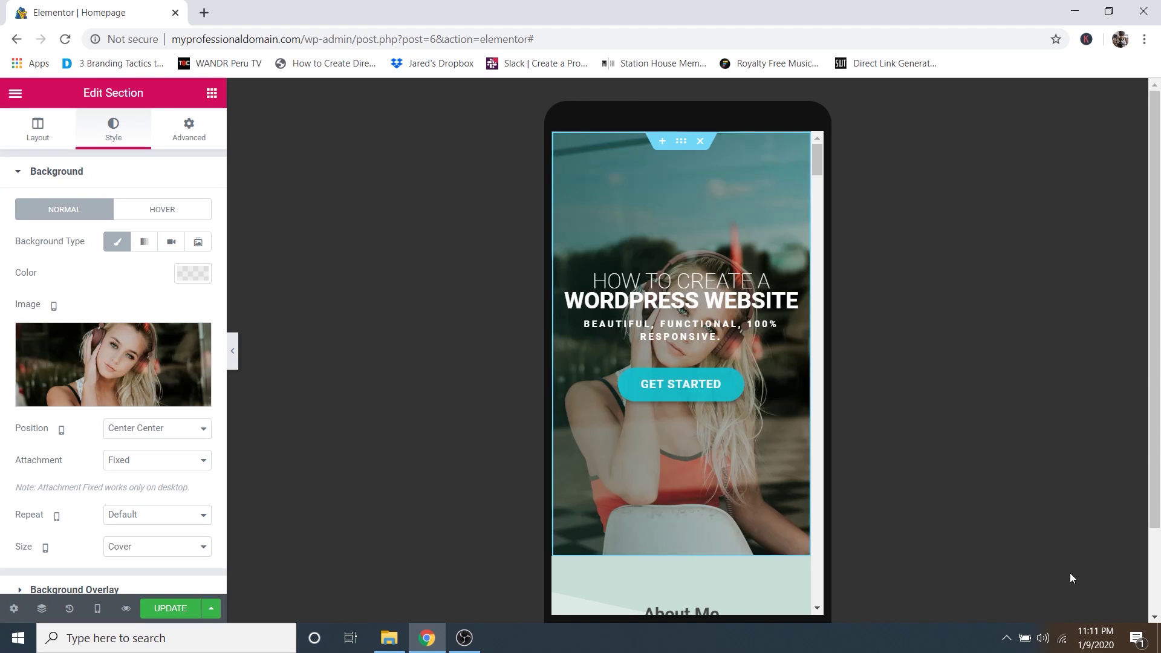
scroll(764, 331, "down", 3)
scroll(763, 333, "up", 3)
scroll(759, 335, "down", 3)
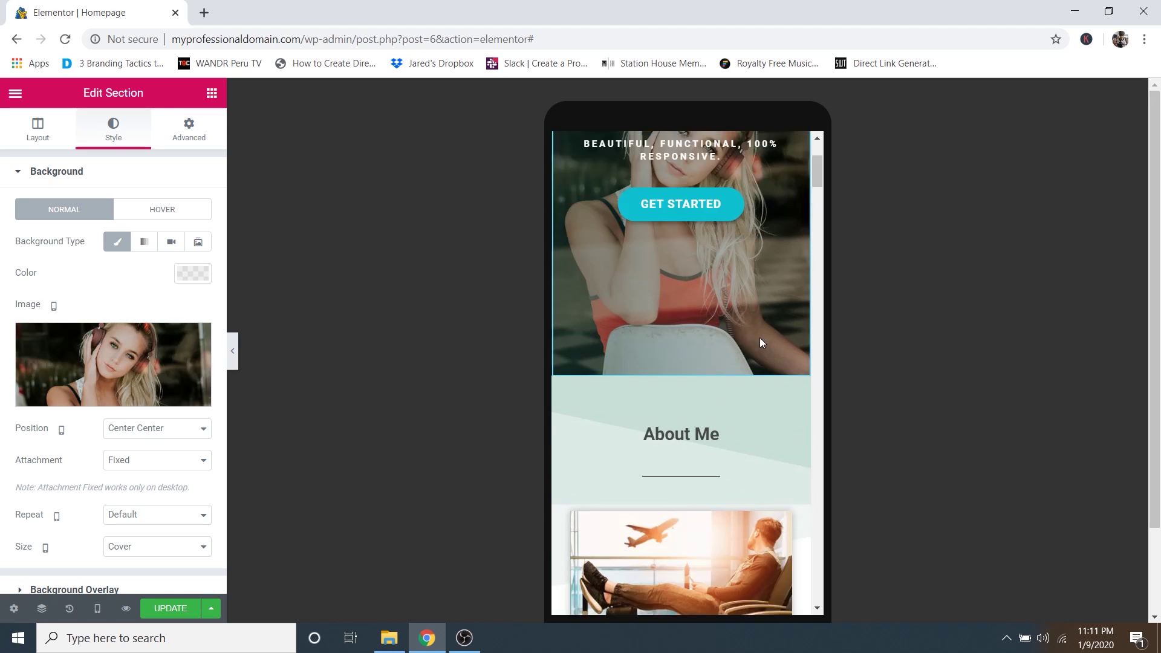
scroll(759, 338, "up", 3)
scroll(773, 378, "down", 1)
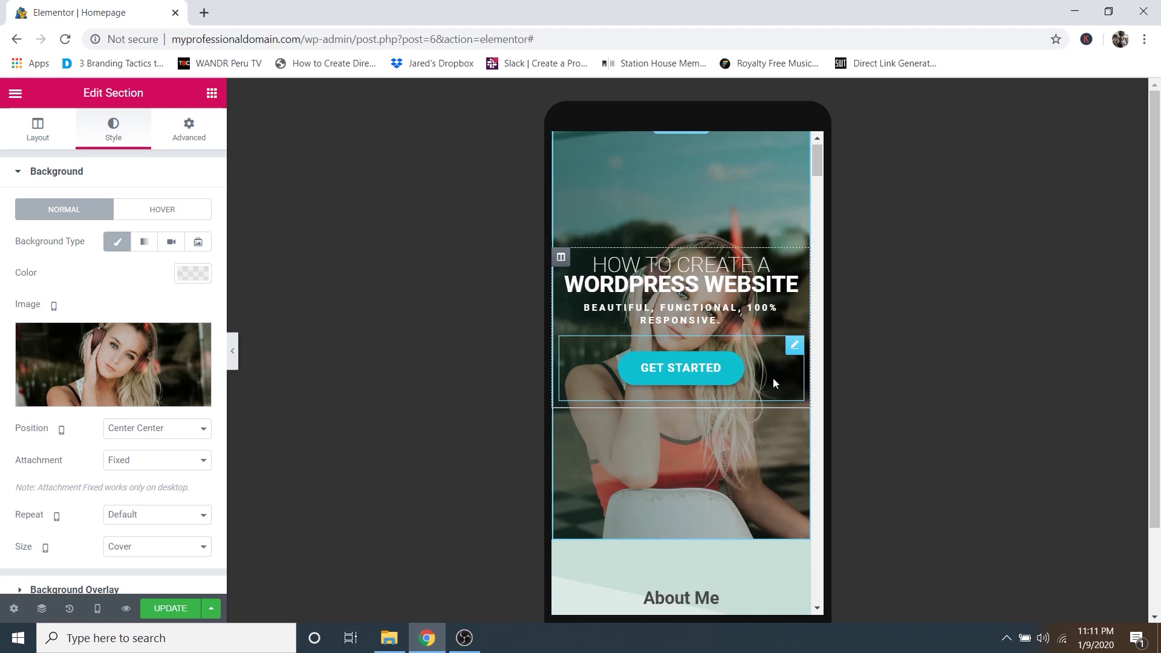
scroll(773, 379, "up", 1)
scroll(759, 344, "down", 3)
scroll(720, 313, "up", 3)
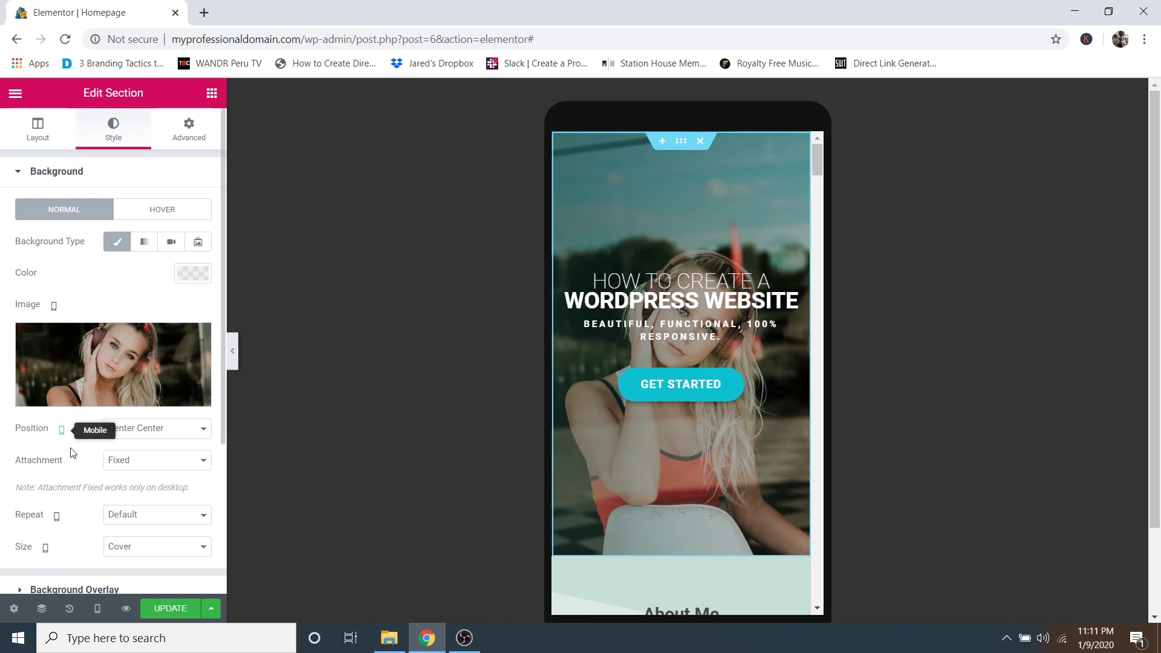
Select the WORDPRESS WEBSITE heading and drag its Typography size down on mobile.
left_click(745, 291)
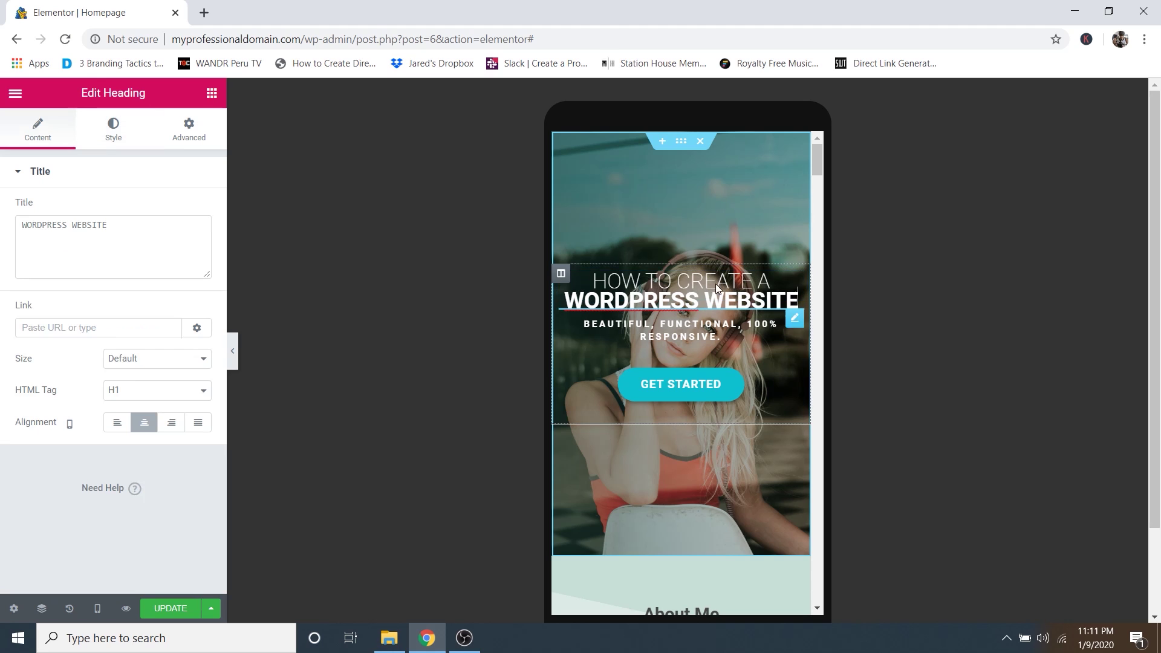
left_click(115, 130)
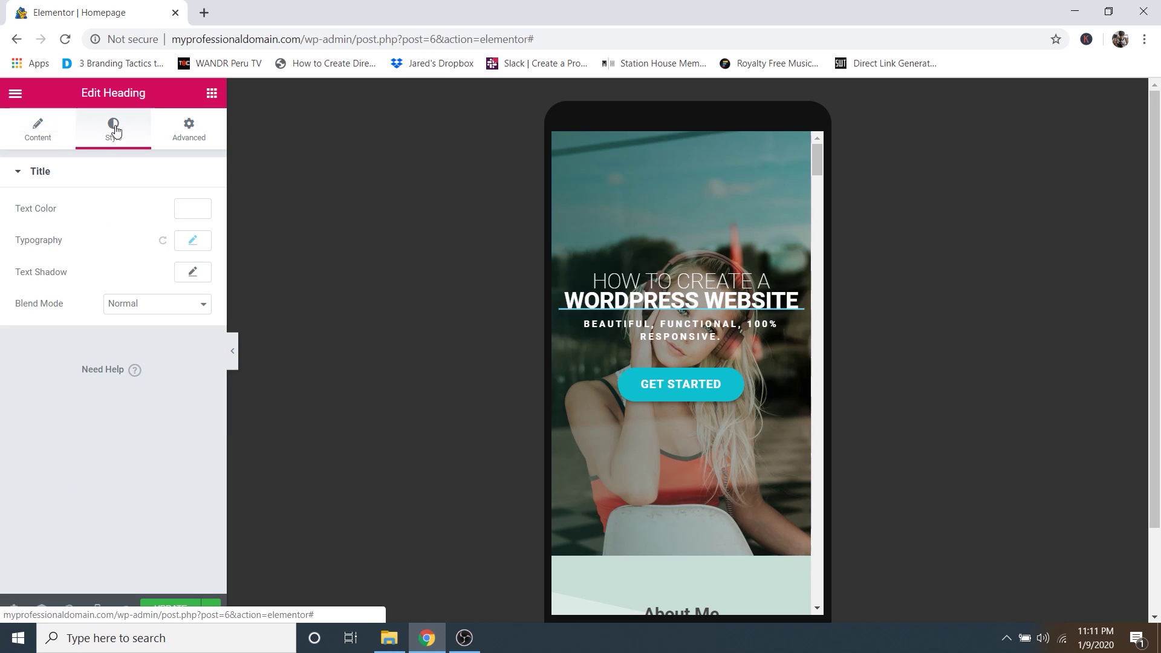
left_click(192, 240)
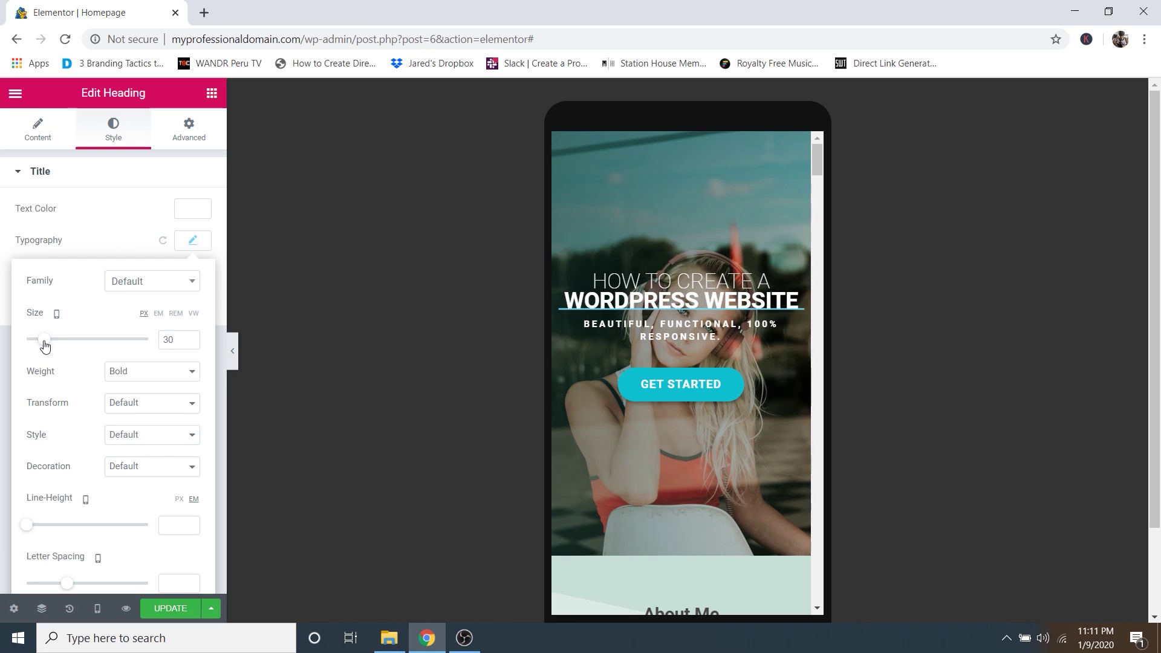
left_click_drag(44, 344, 30, 344)
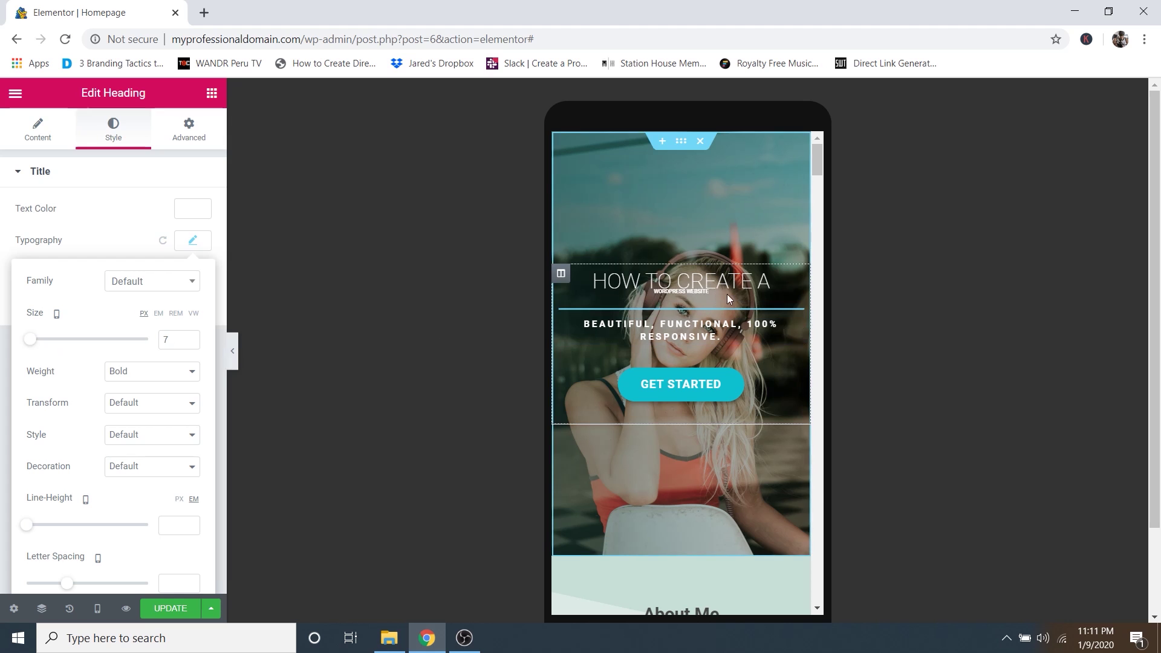
Toggle the preview to Desktop and back to Mobile, then reopen the heading's Typography options.
left_click(98, 607)
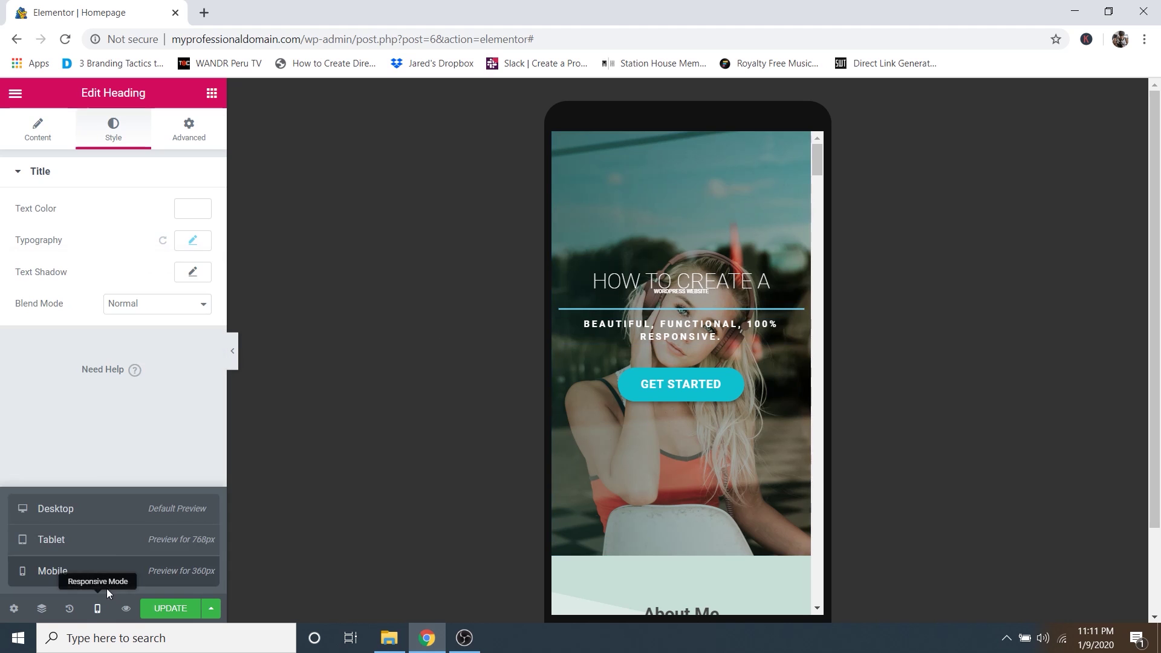
left_click(80, 514)
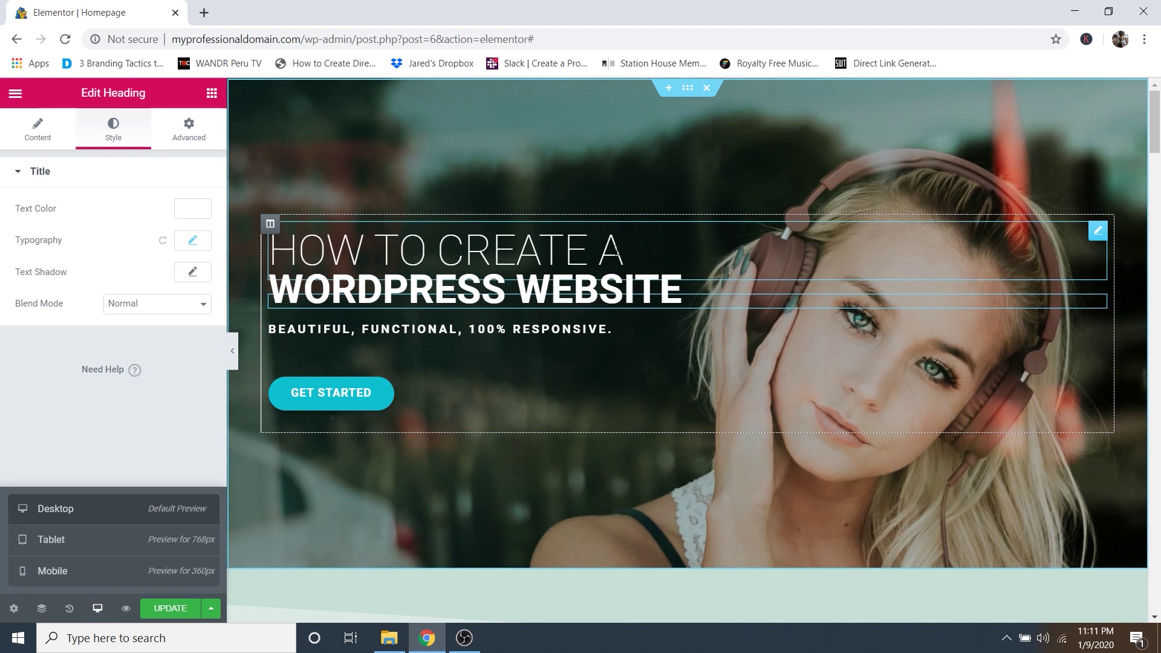
left_click(118, 568)
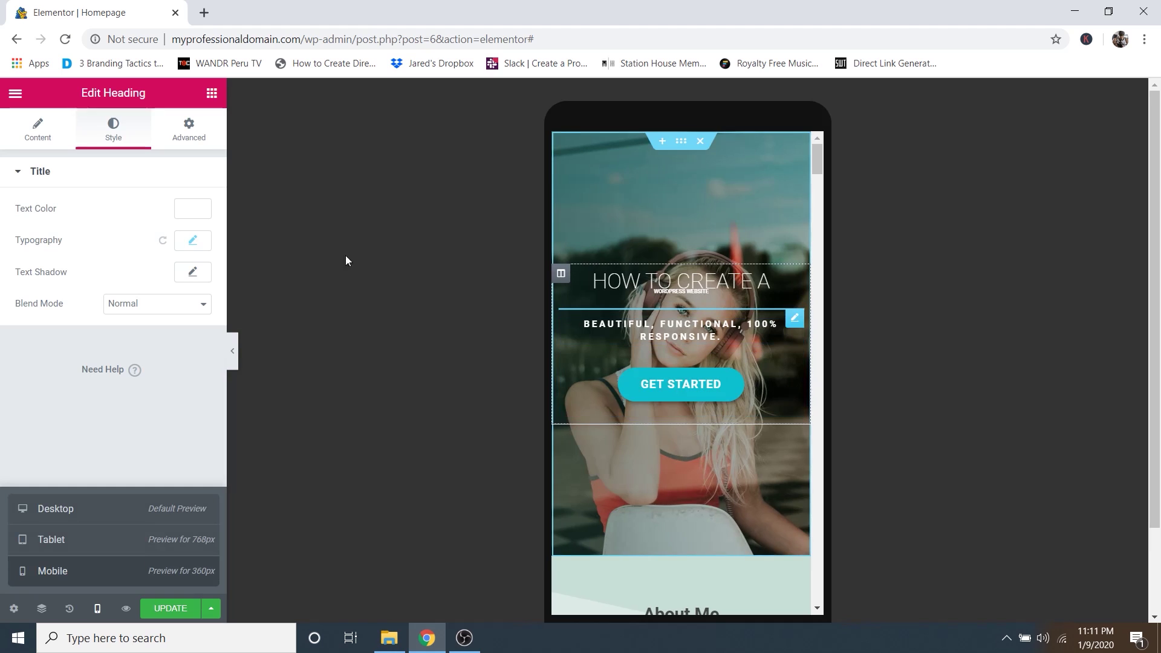
left_click(46, 368)
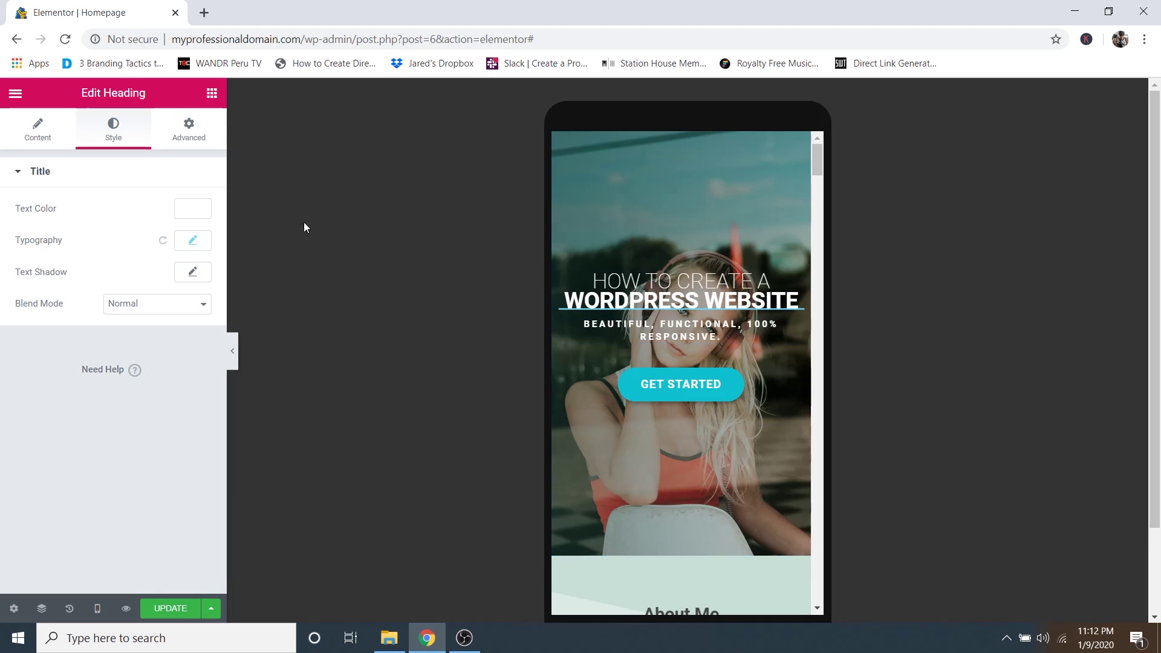
left_click(193, 241)
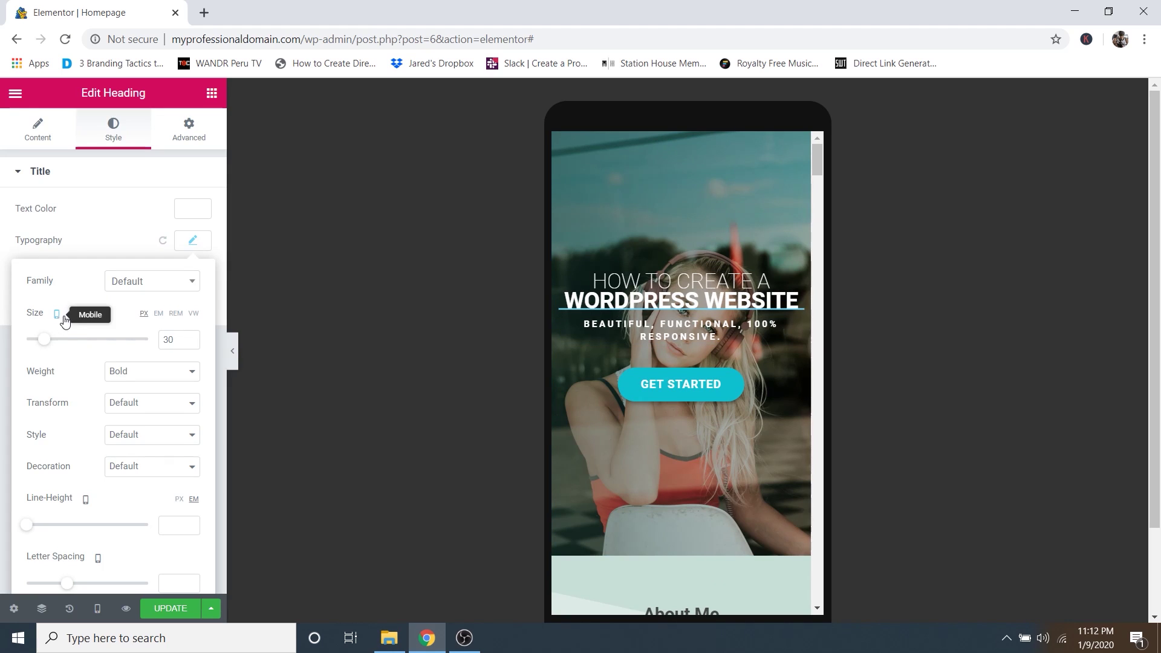
Scroll up and down through the mobile preview to inspect the heading's layout.
scroll(98, 436, "down", 1)
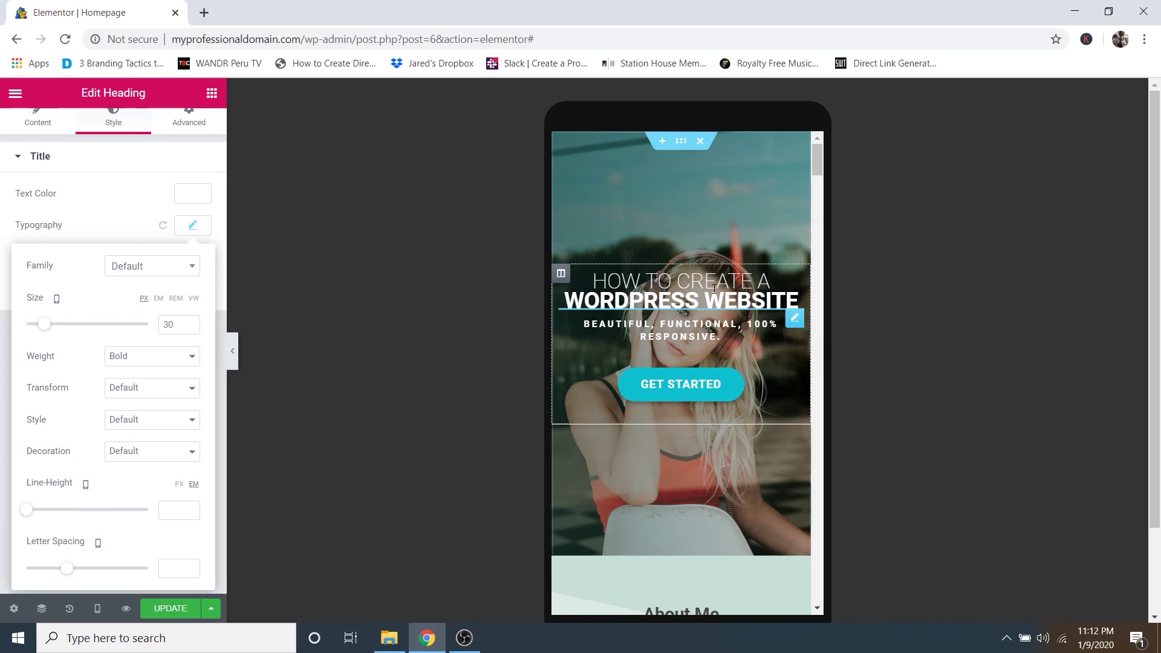
scroll(695, 304, "down", 7)
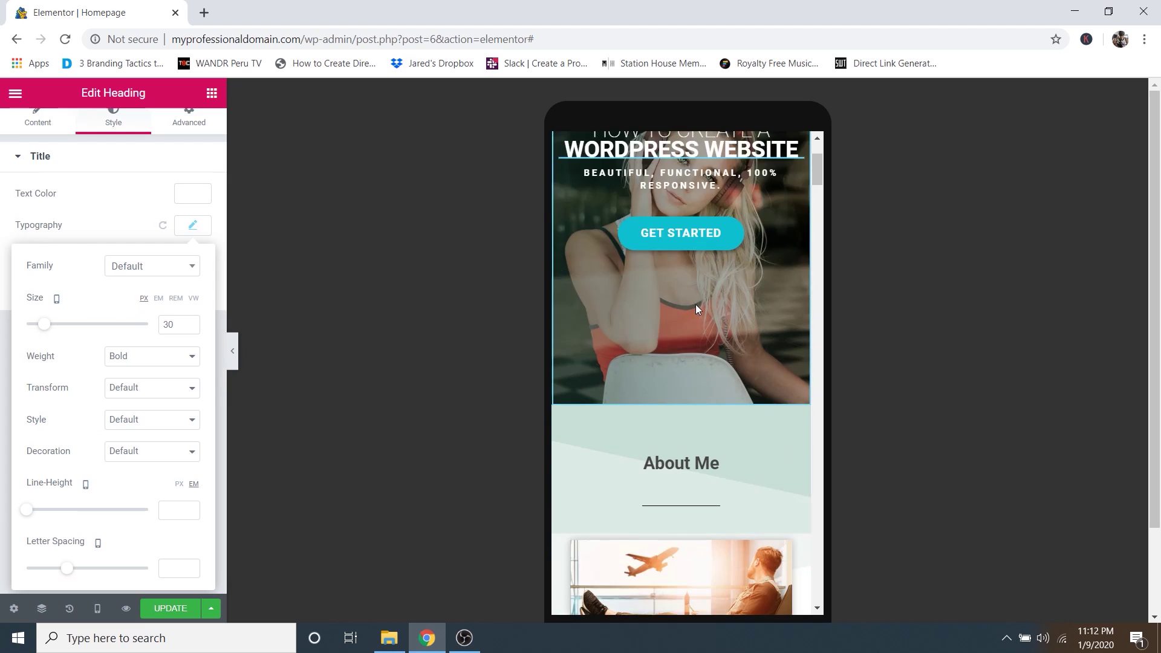
scroll(705, 315, "up", 5)
scroll(706, 316, "down", 10)
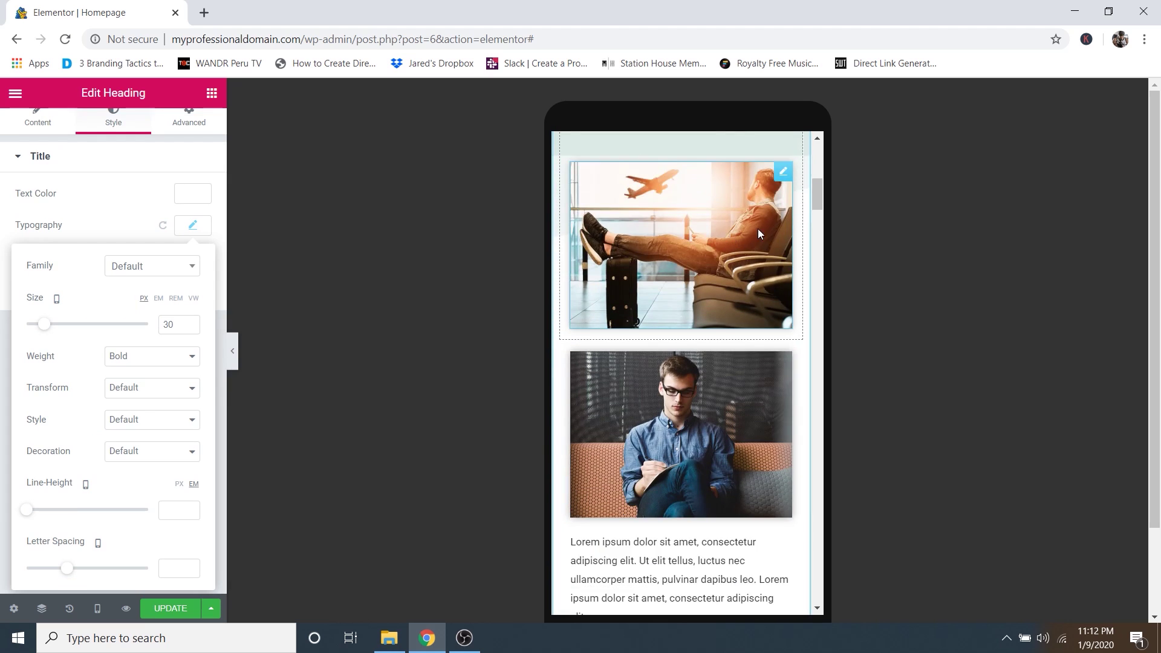
scroll(739, 250, "down", 6)
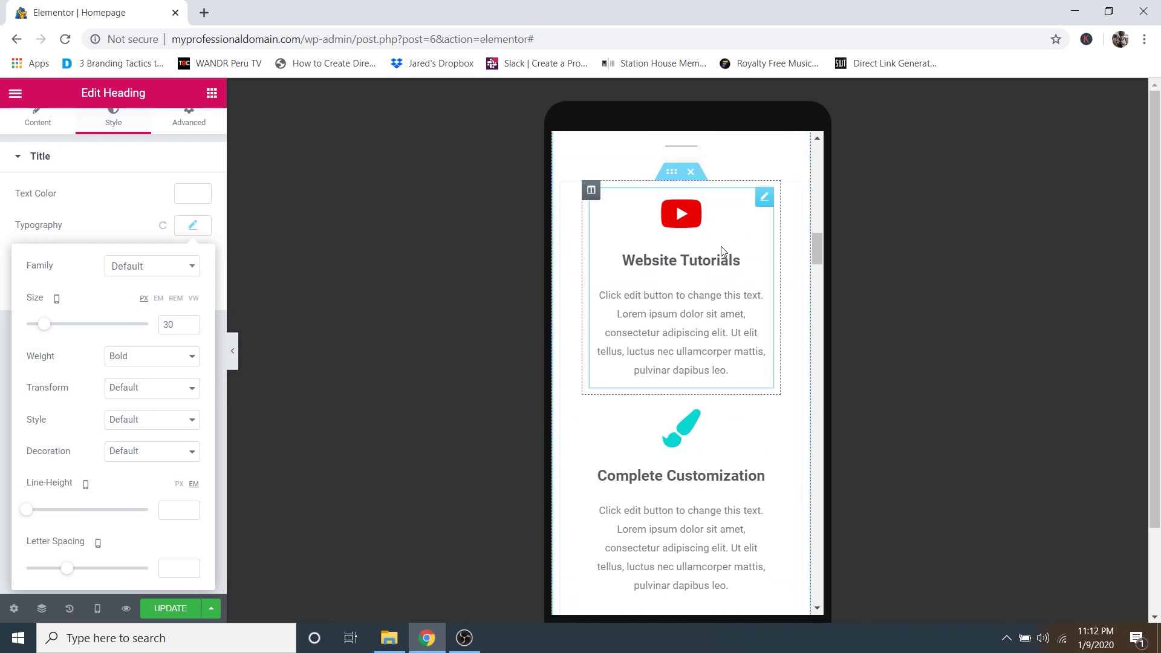
scroll(726, 254, "up", 9)
scroll(713, 257, "up", 7)
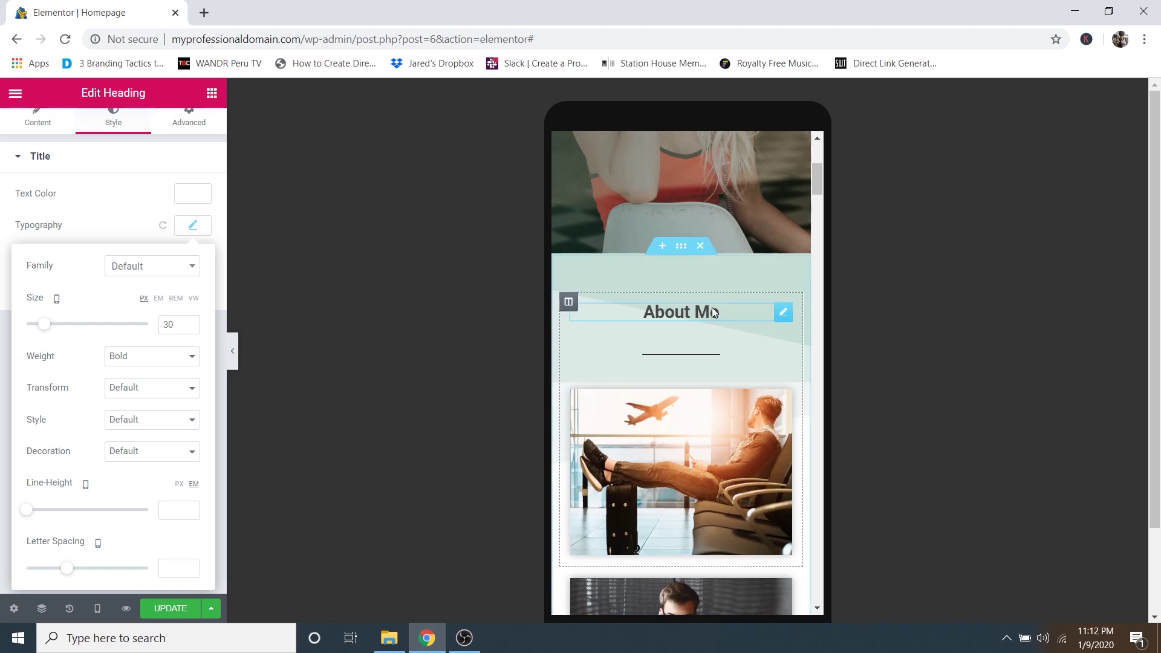
scroll(732, 292, "down", 4)
scroll(706, 266, "up", 1)
scroll(115, 175, "up", 1)
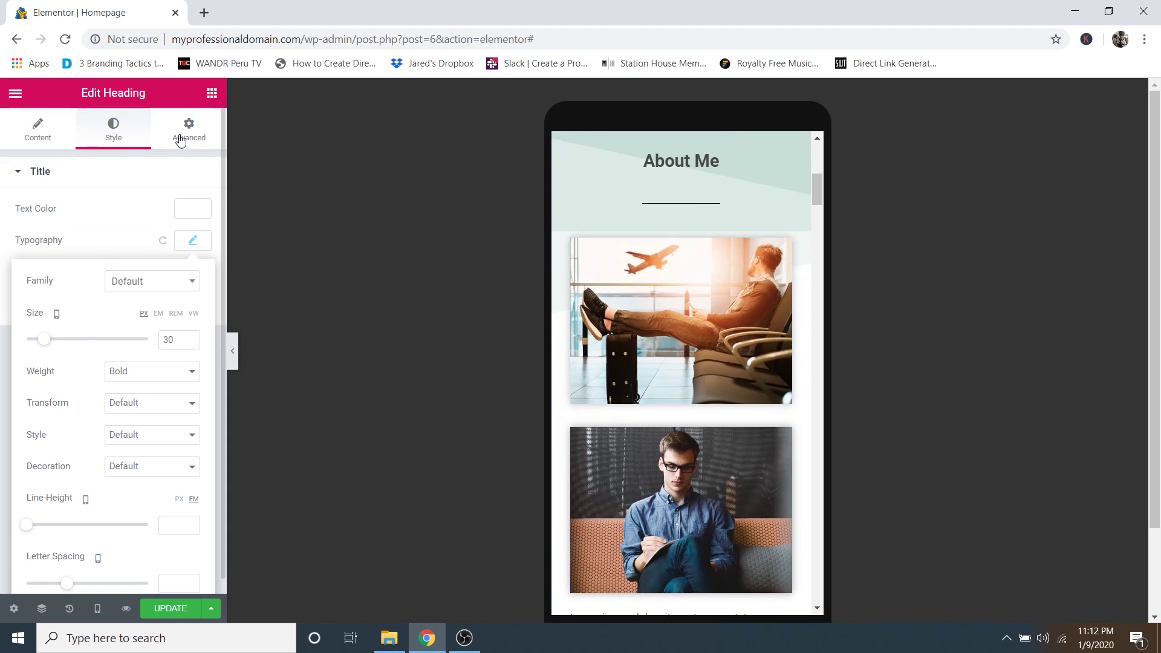
Show the heading's Advanced spacing settings (mobile padding 12 px top, 0 elsewhere) above the hero.
left_click(177, 135)
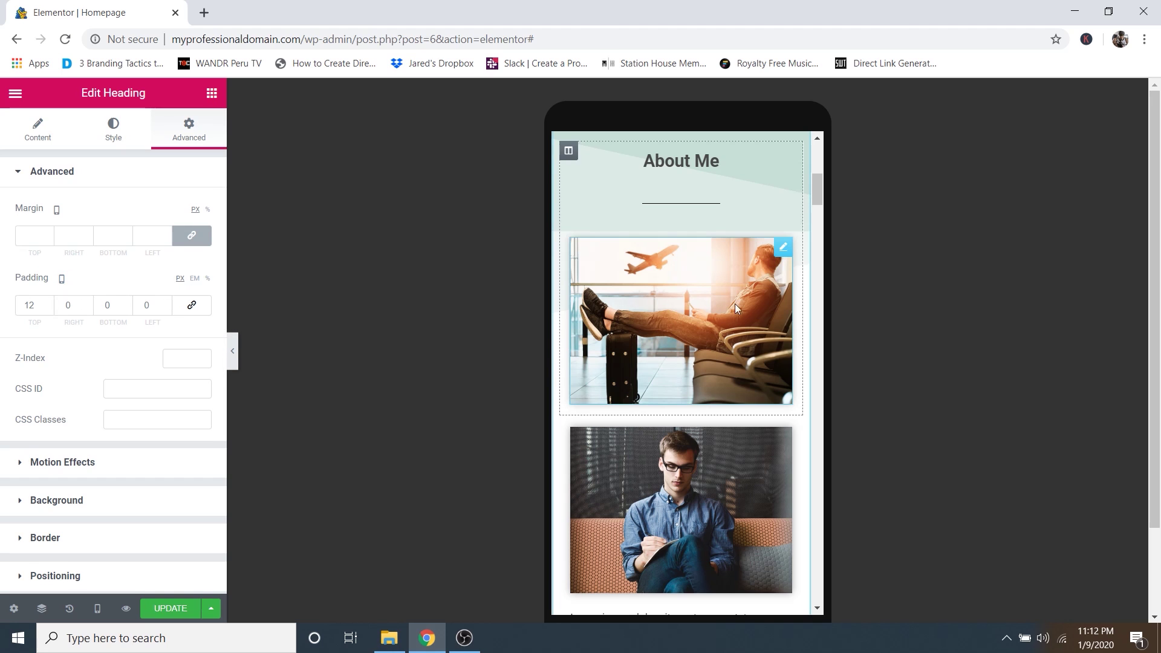
scroll(731, 291, "up", 6)
scroll(745, 287, "up", 2)
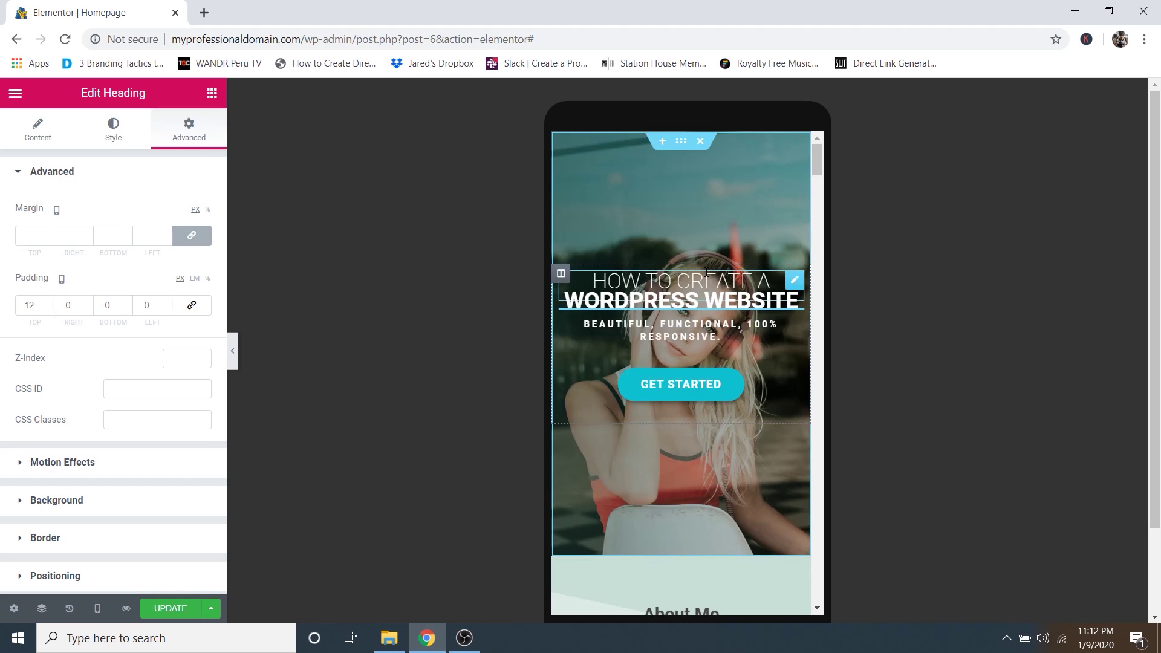
Switch the preview to Tablet width and scroll through the whole homepage and back to the hero.
left_click(99, 608)
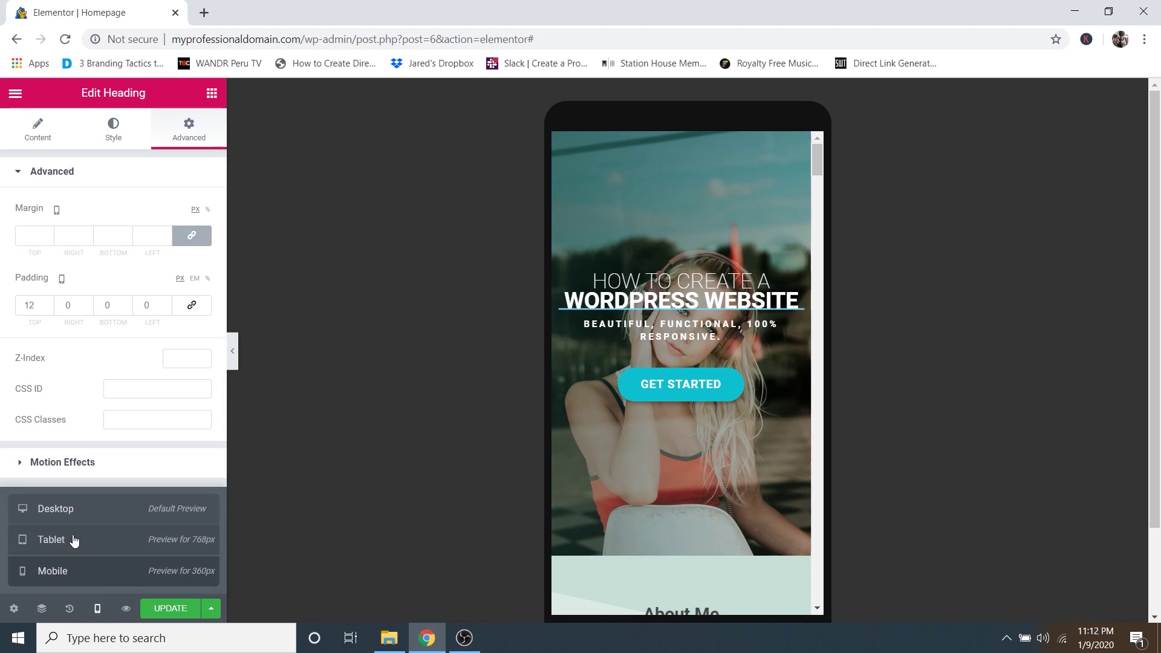
left_click(73, 540)
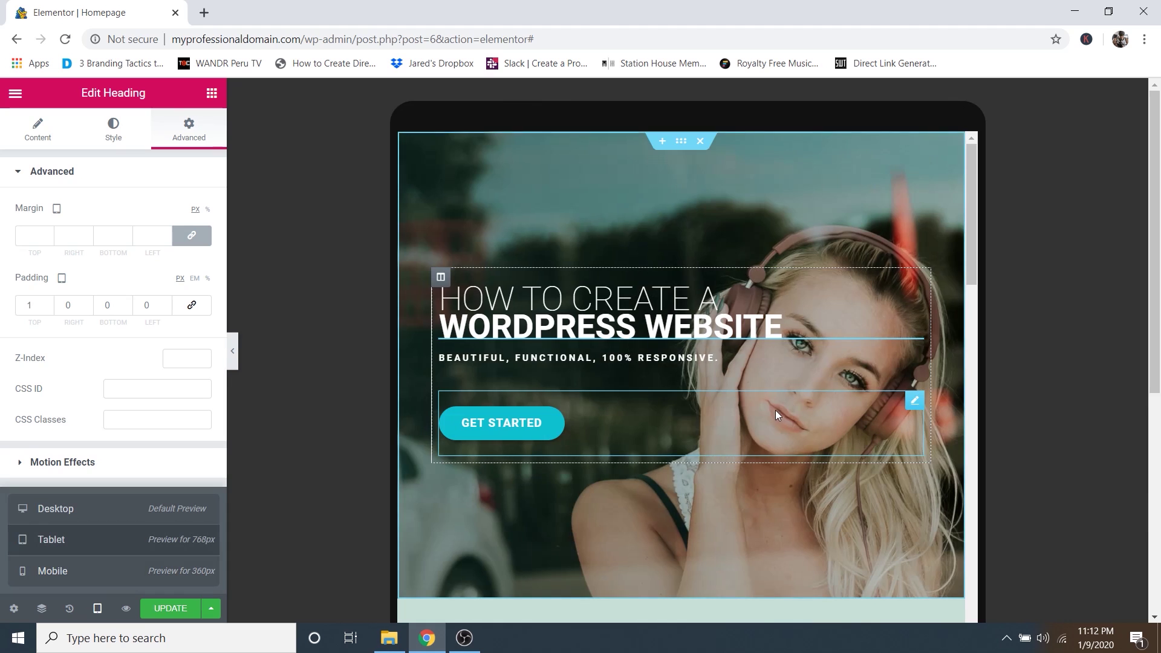
scroll(775, 411, "down", 3)
scroll(775, 411, "down", 12)
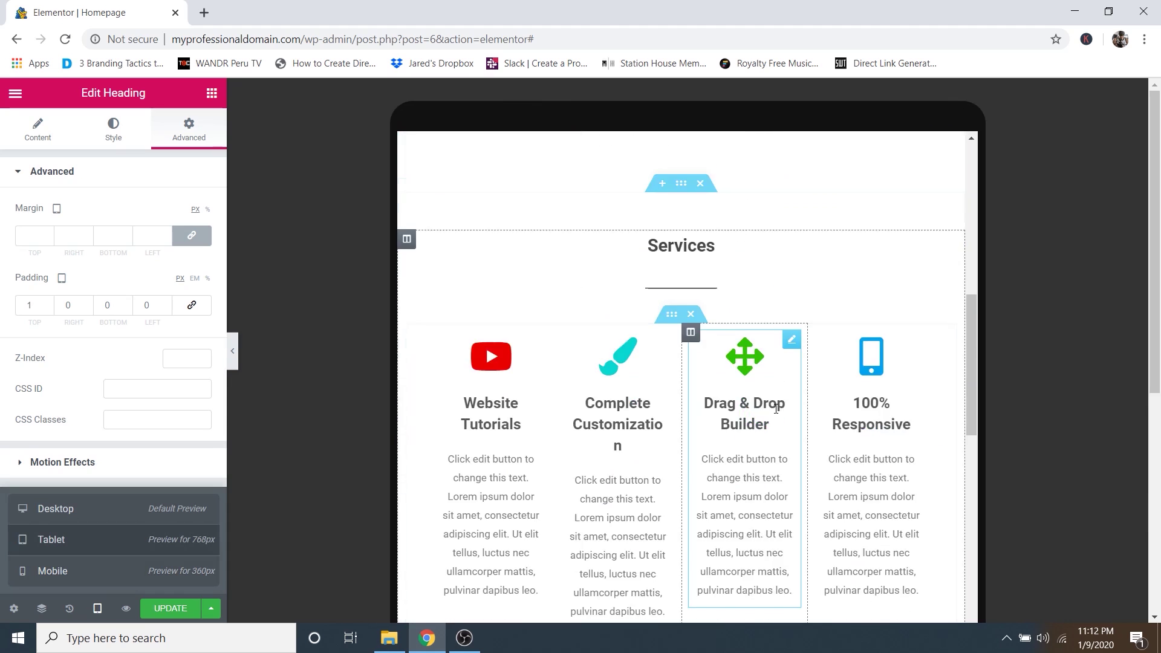
scroll(775, 410, "down", 15)
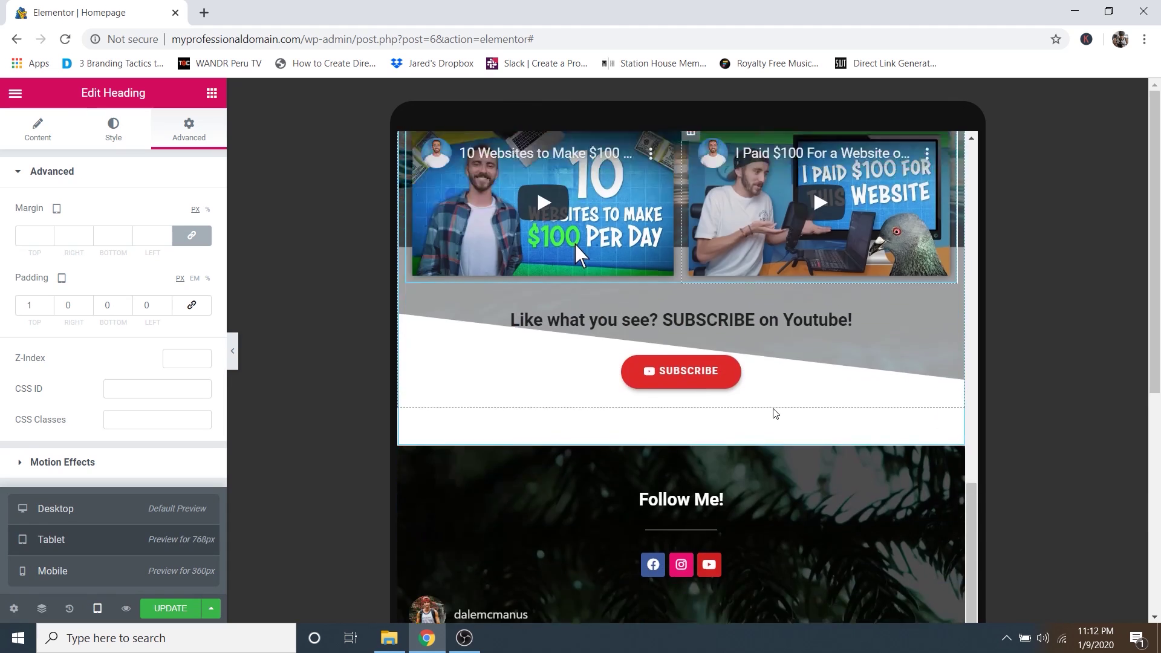
scroll(773, 409, "down", 15)
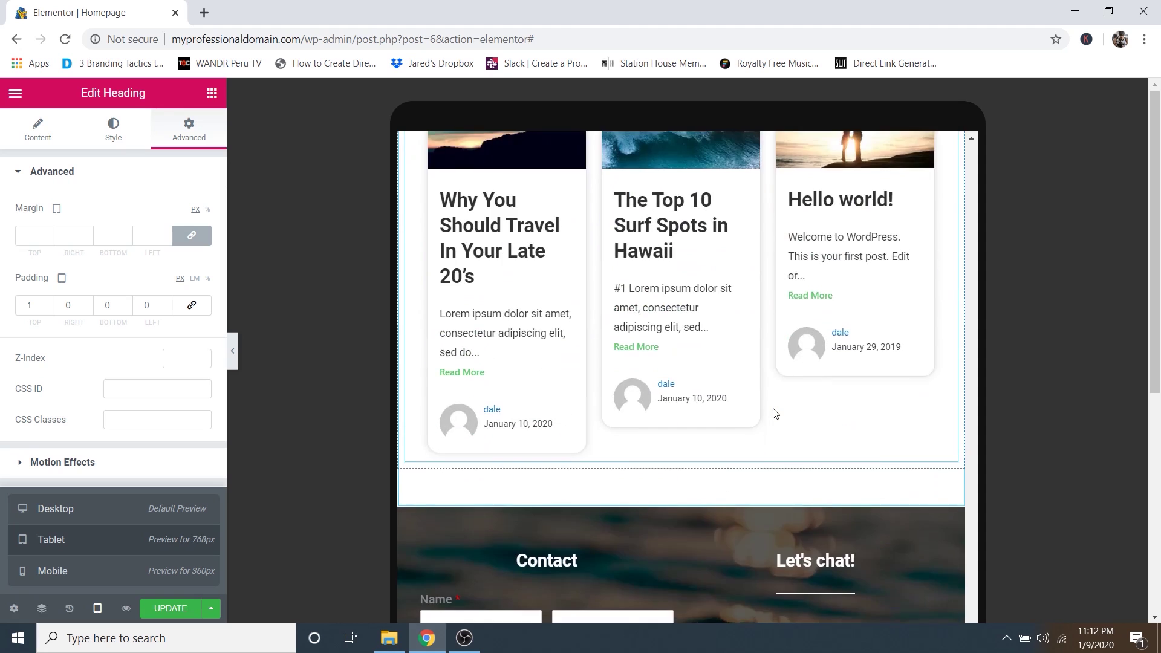
scroll(773, 408, "down", 10)
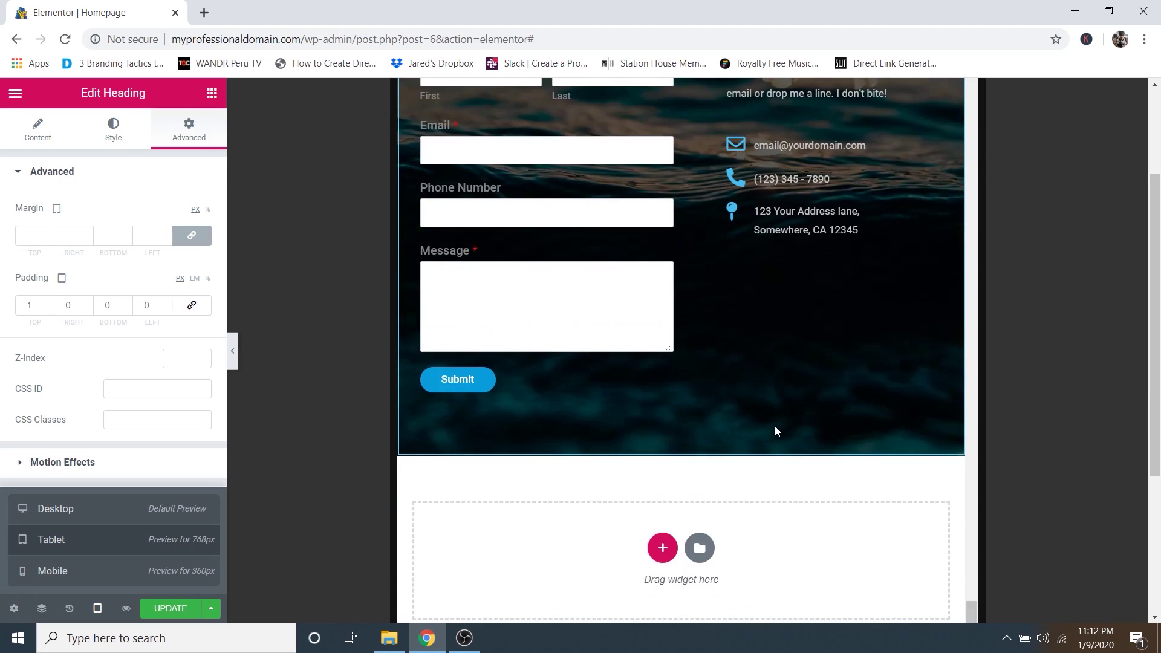
scroll(777, 431, "up", 20)
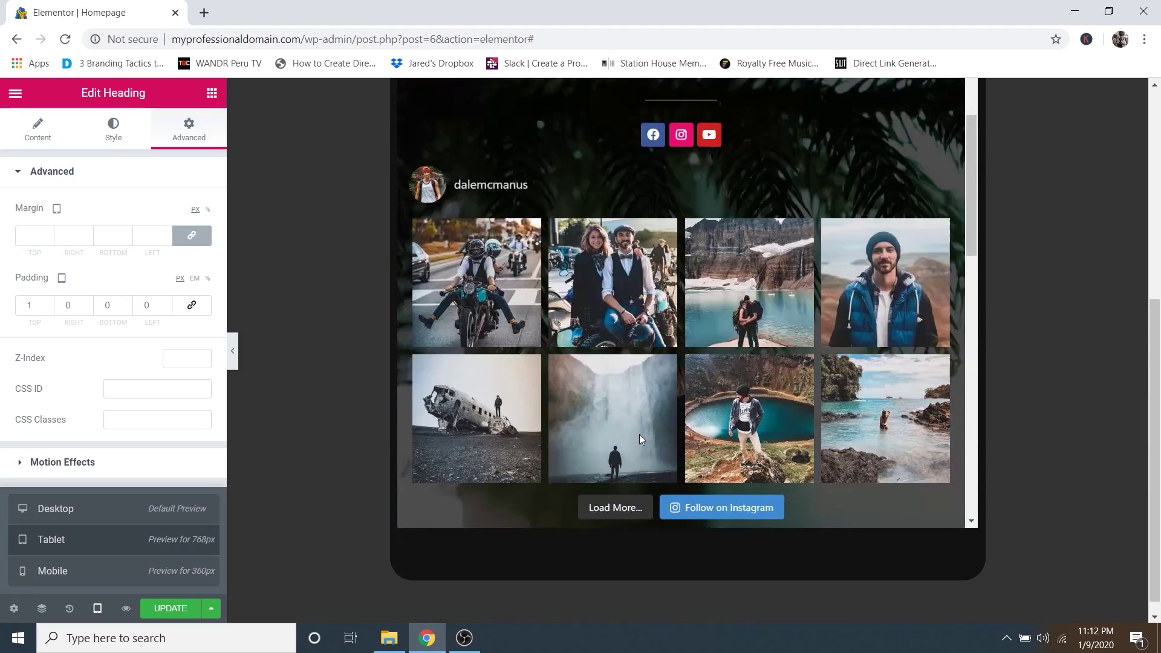
scroll(636, 438, "up", 15)
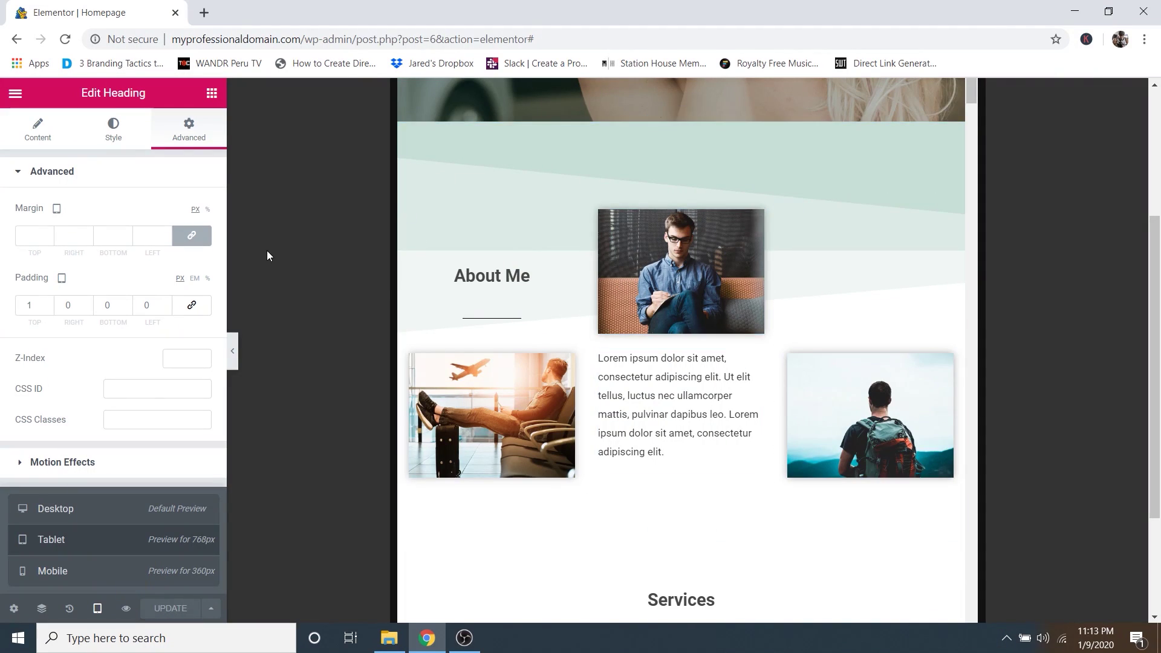
scroll(267, 250, "up", 8)
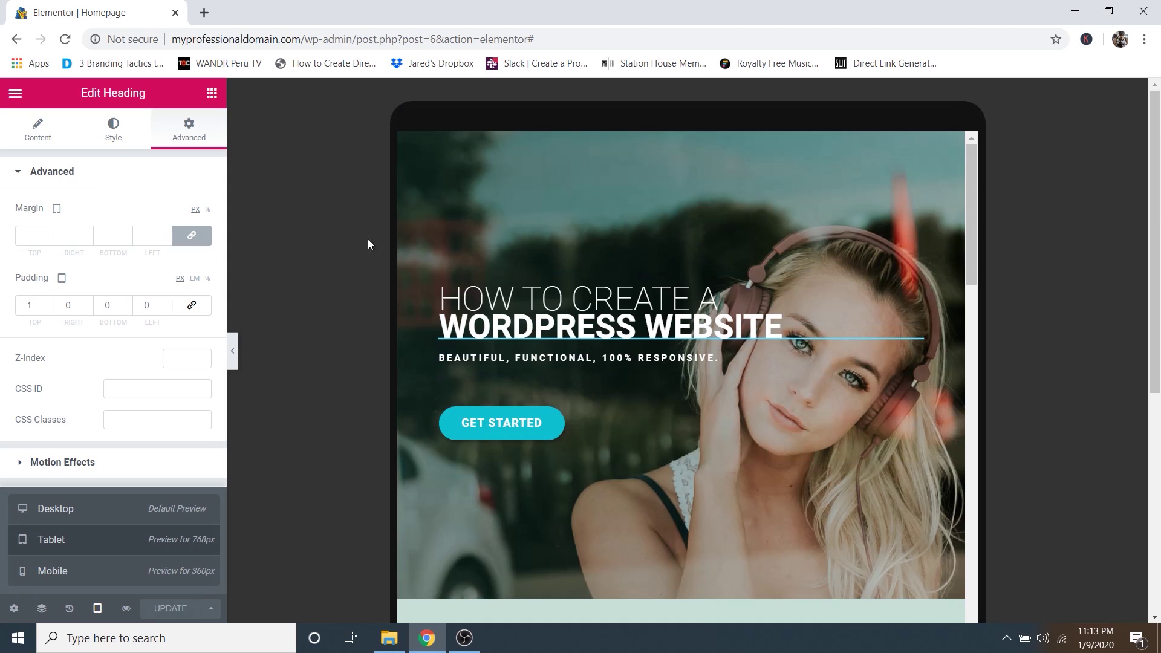
Exit Elementor to the WordPress Dashboard and launch the site out of Coming Soon mode.
left_click(15, 93)
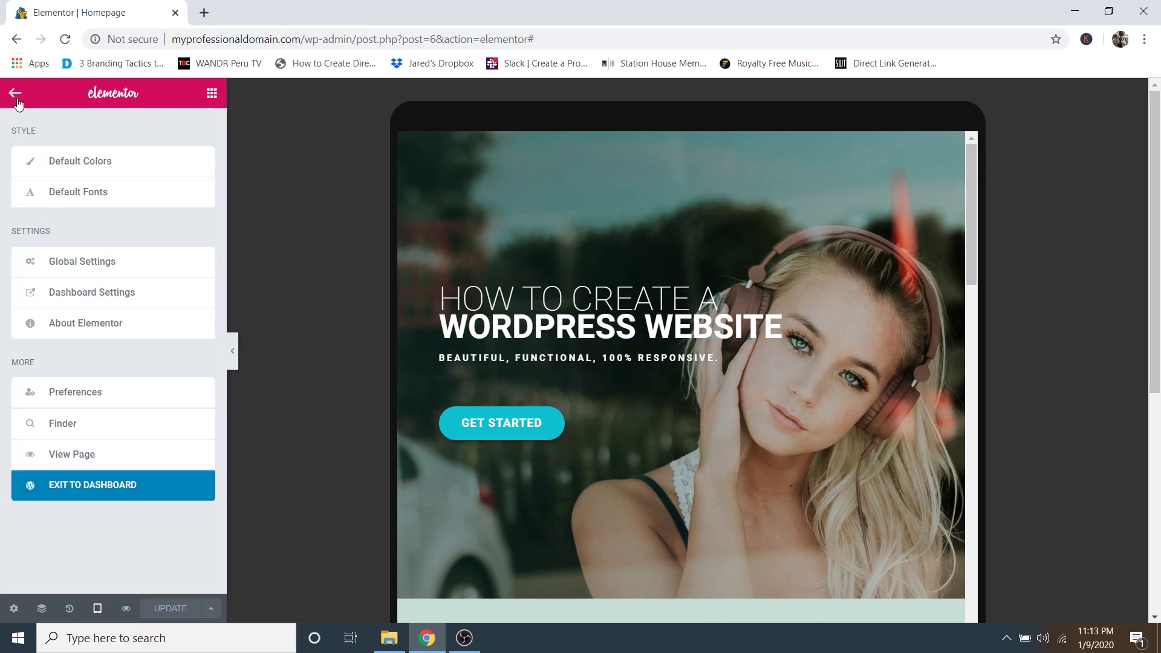
left_click(88, 493)
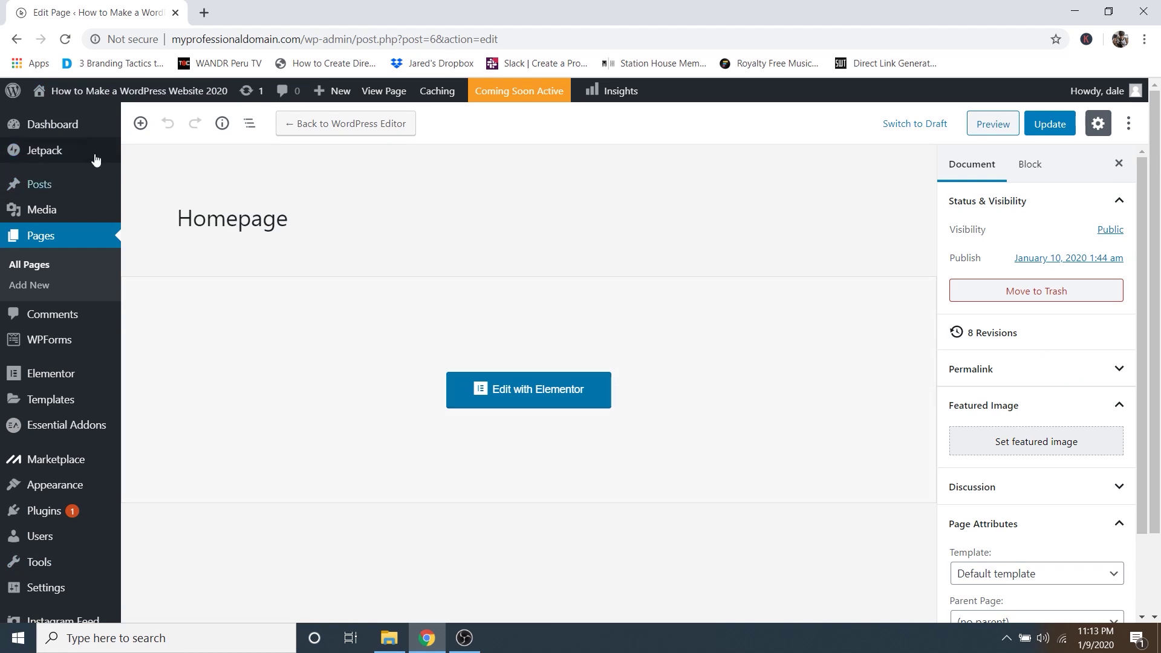
left_click(68, 133)
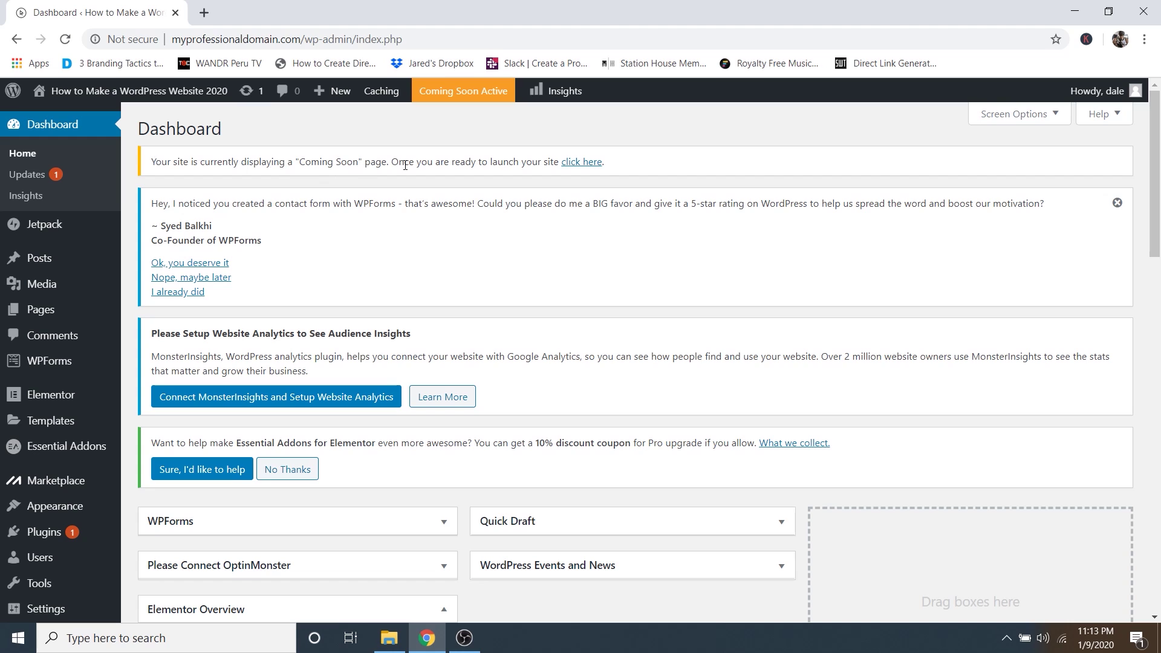
left_click(581, 162)
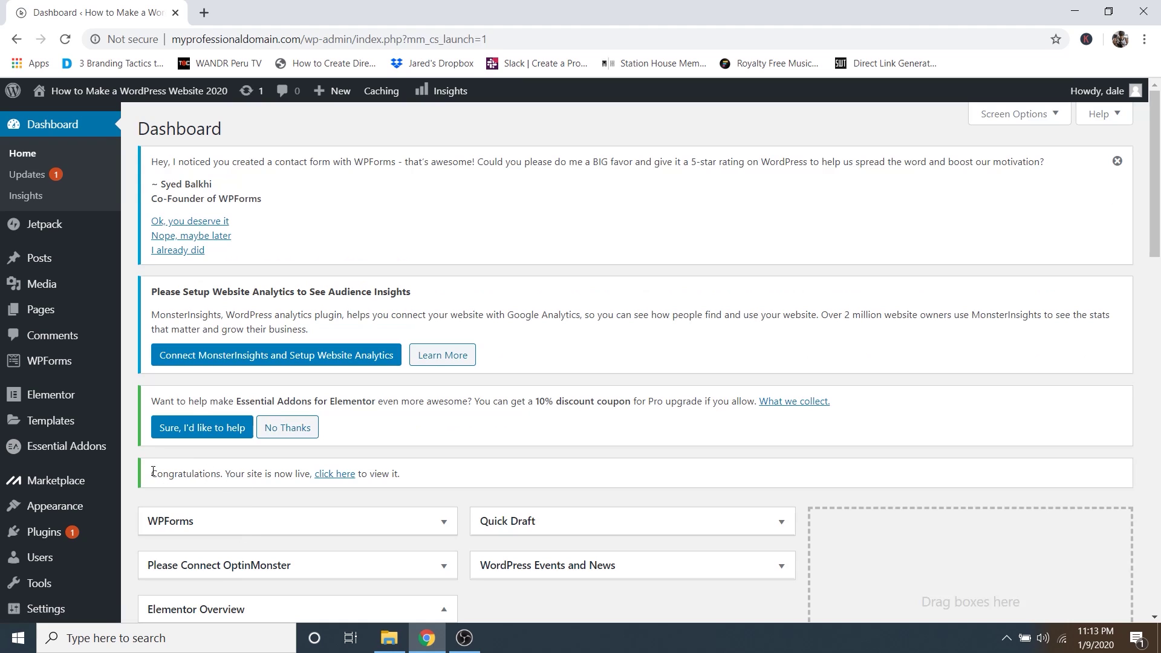
Open the live homepage in a new tab and scroll through its sections.
left_click(336, 474)
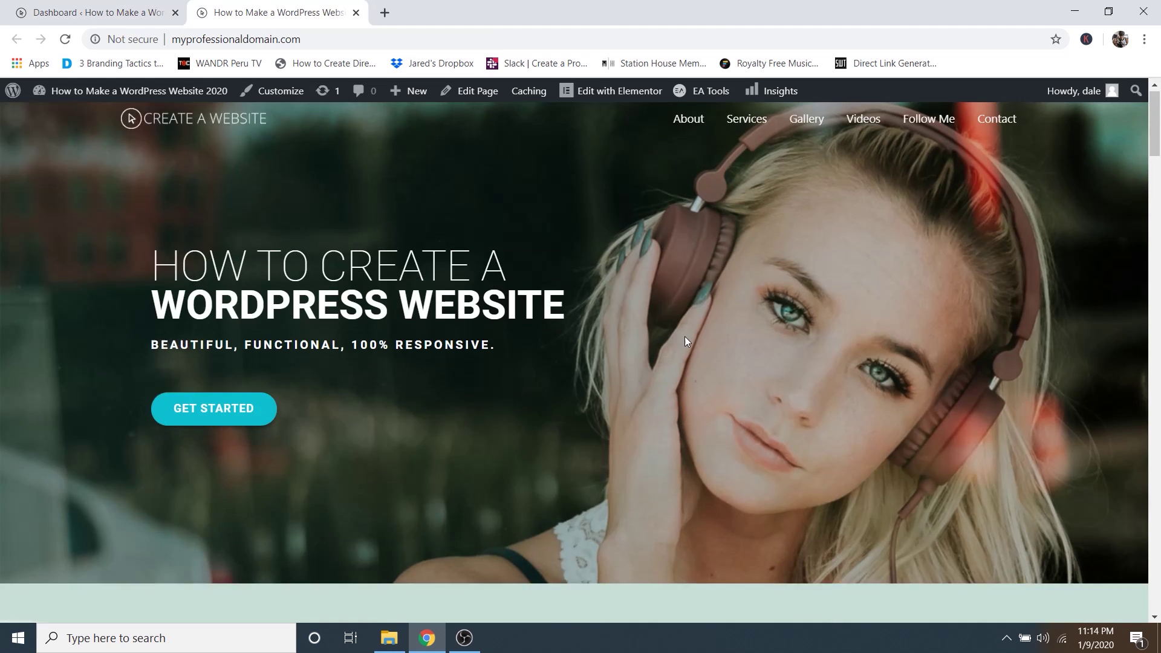
scroll(684, 336, "down", 10)
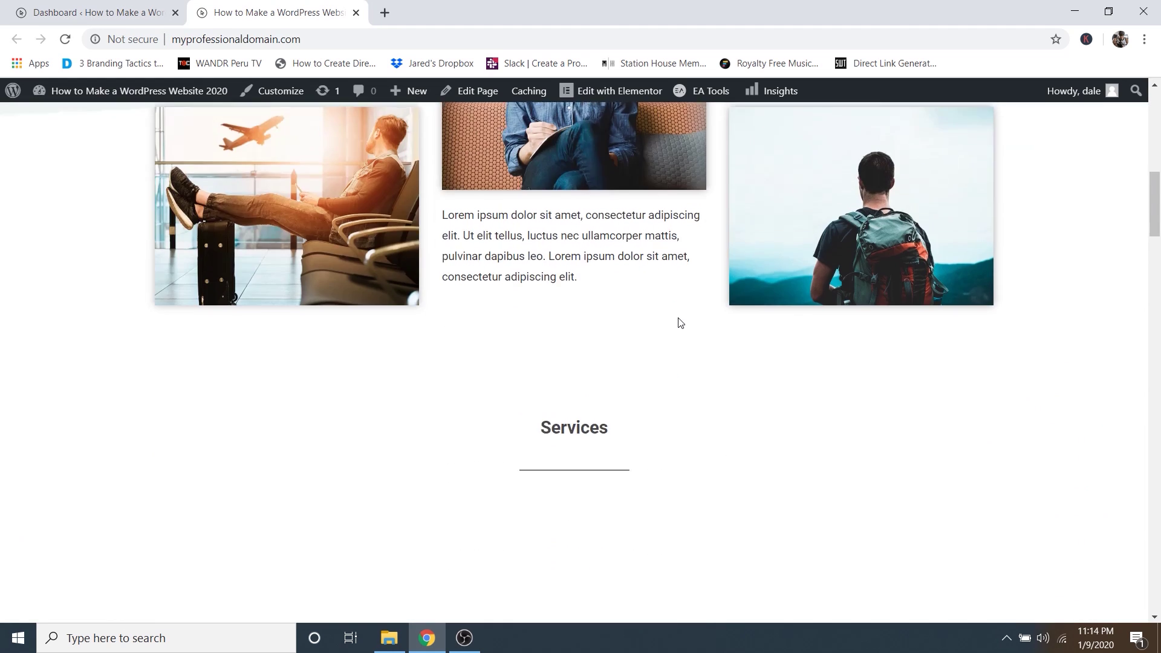
scroll(678, 323, "down", 15)
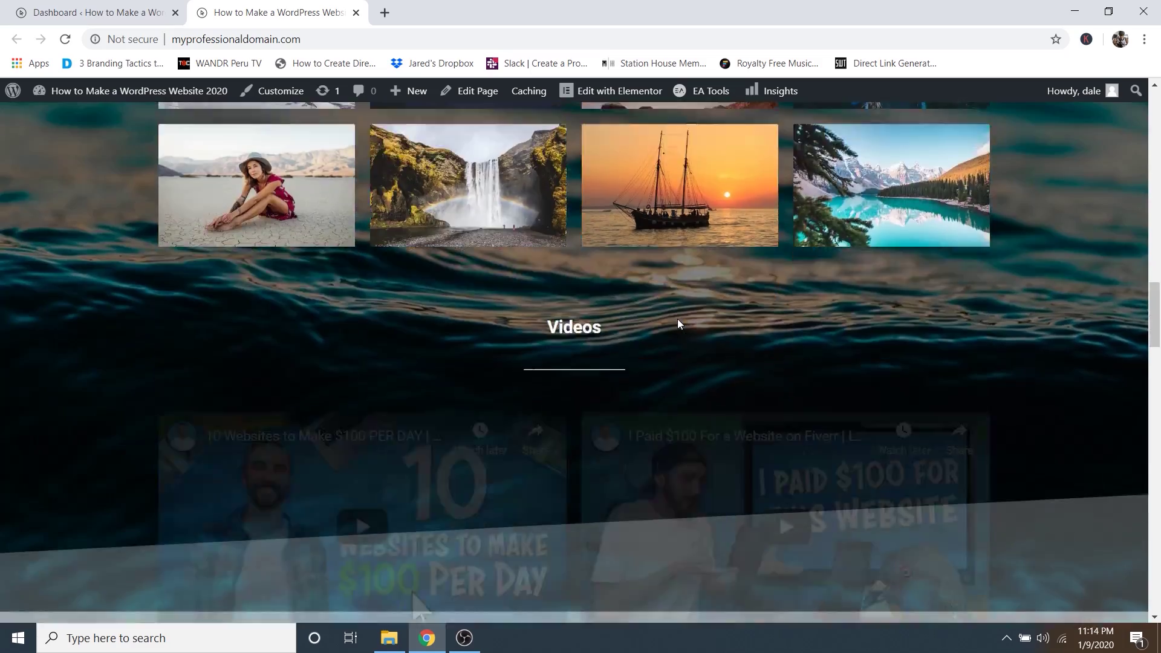
scroll(677, 323, "down", 15)
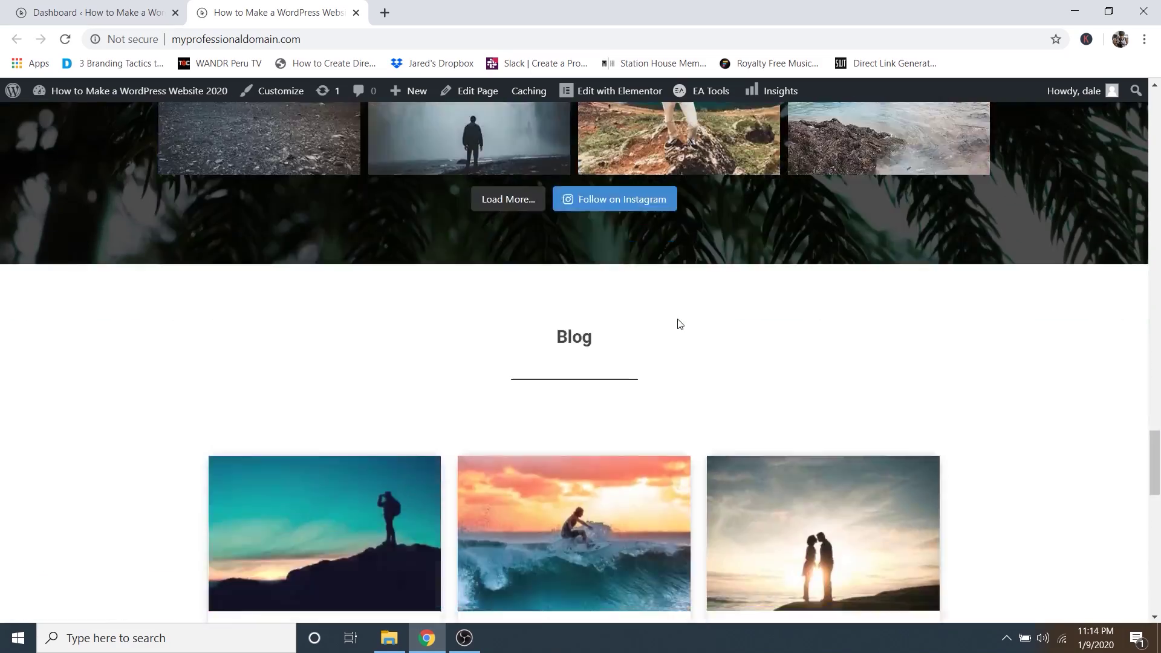
scroll(678, 323, "down", 15)
scroll(677, 327, "up", 6)
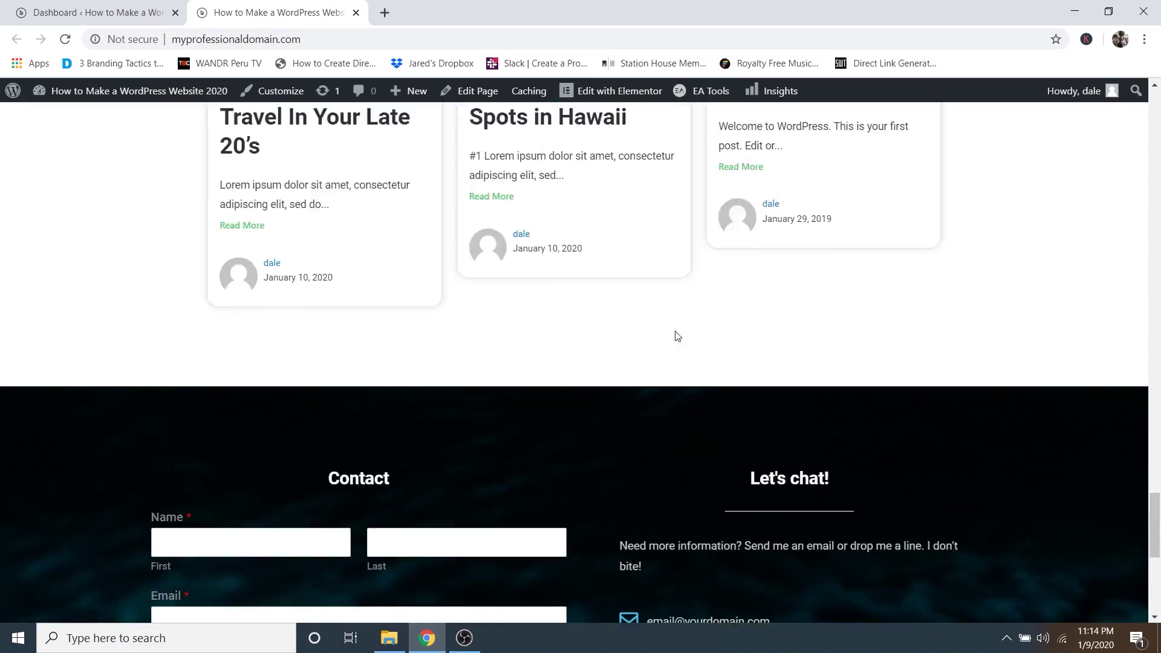
scroll(677, 336, "up", 10)
left_click_drag(1154, 398, 1152, 142)
Jump to the Follow Me and Gallery sections using the site's navigation links.
left_click(925, 128)
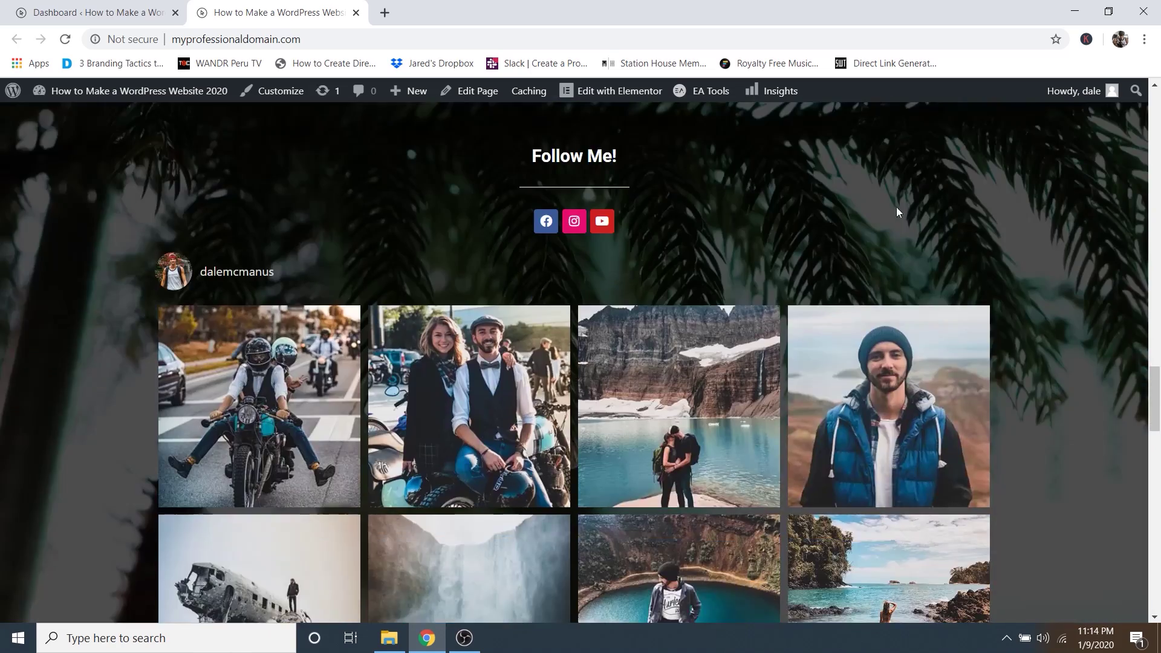
scroll(858, 229, "up", 20)
scroll(798, 250, "up", 5)
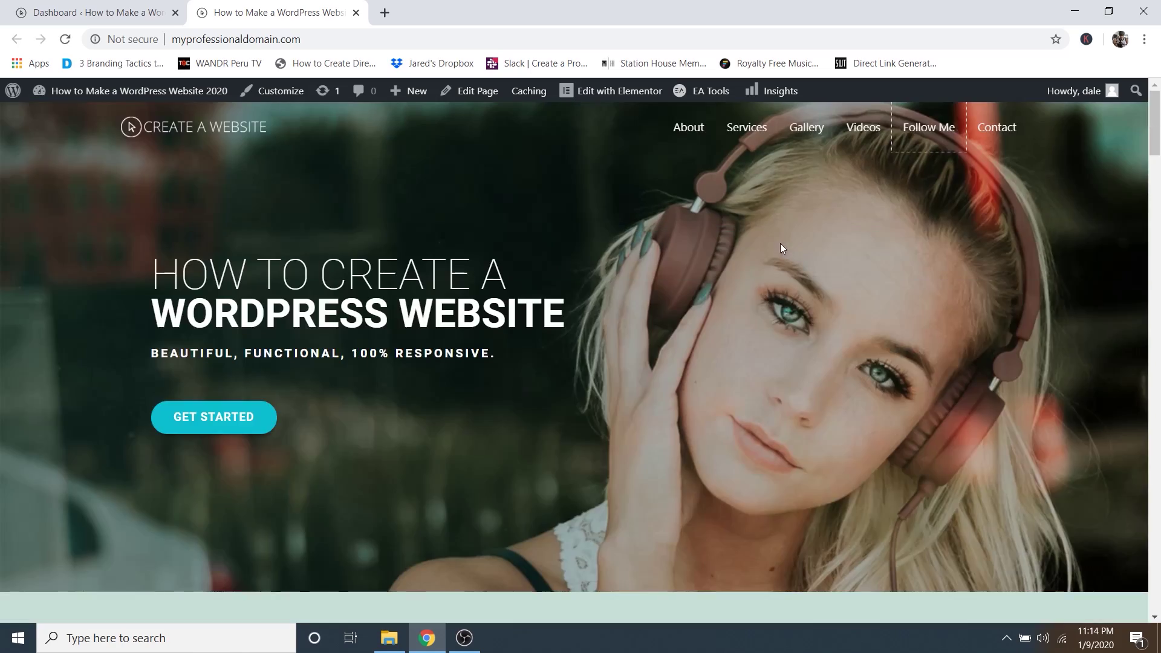
left_click(788, 141)
scroll(596, 293, "up", 10)
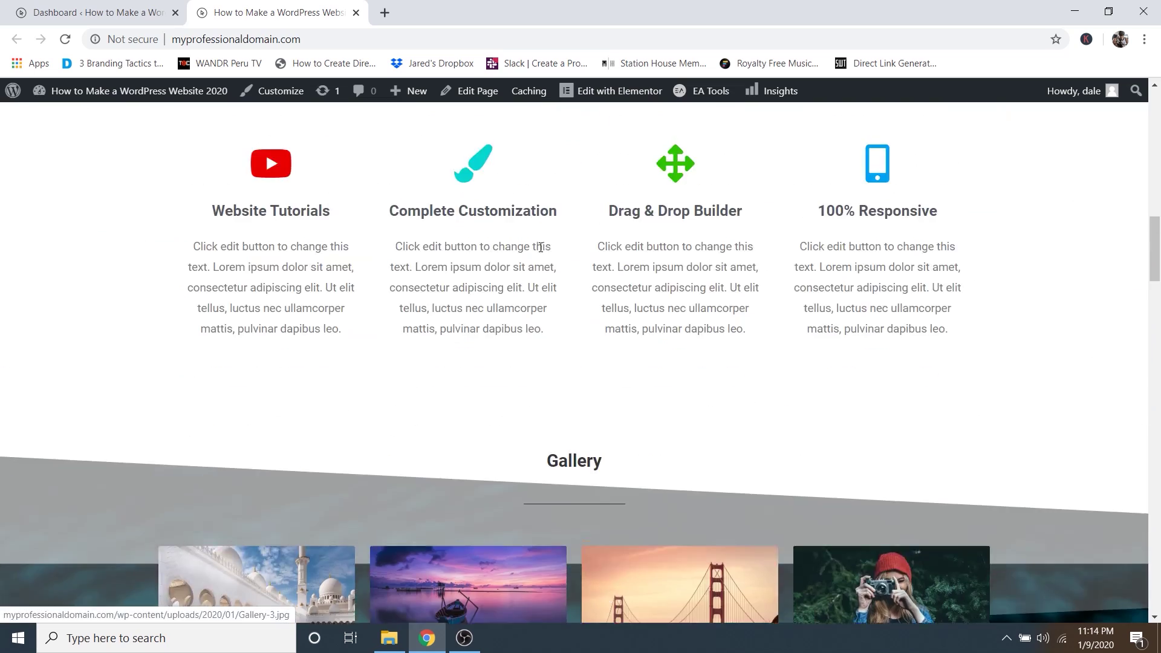
scroll(622, 280, "up", 5)
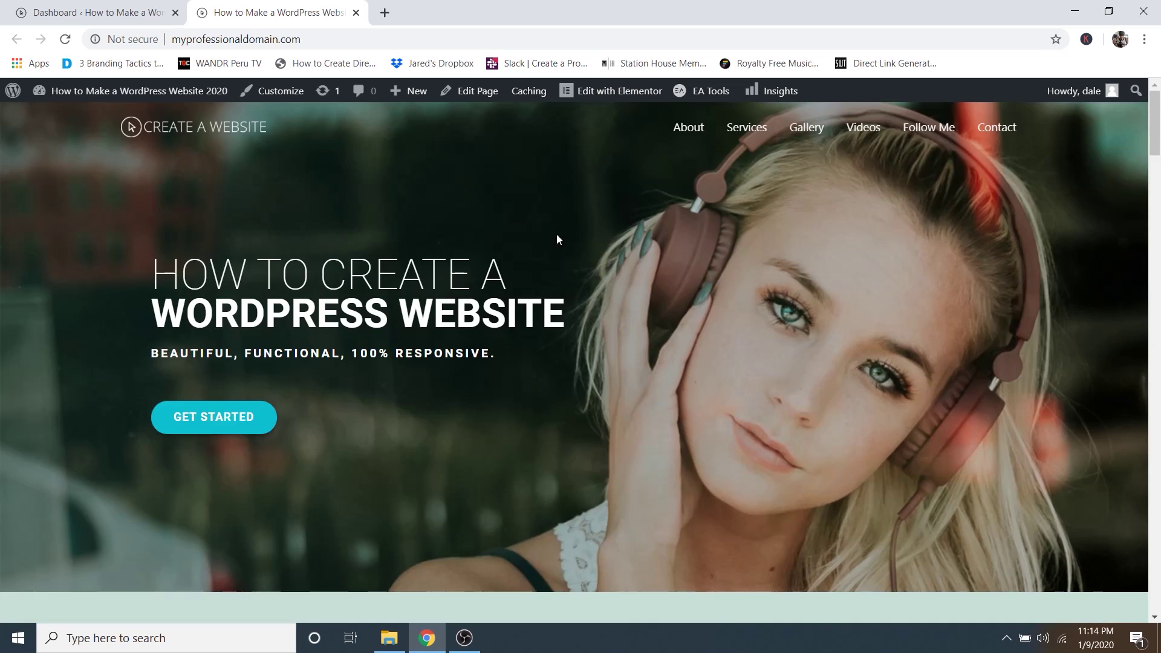